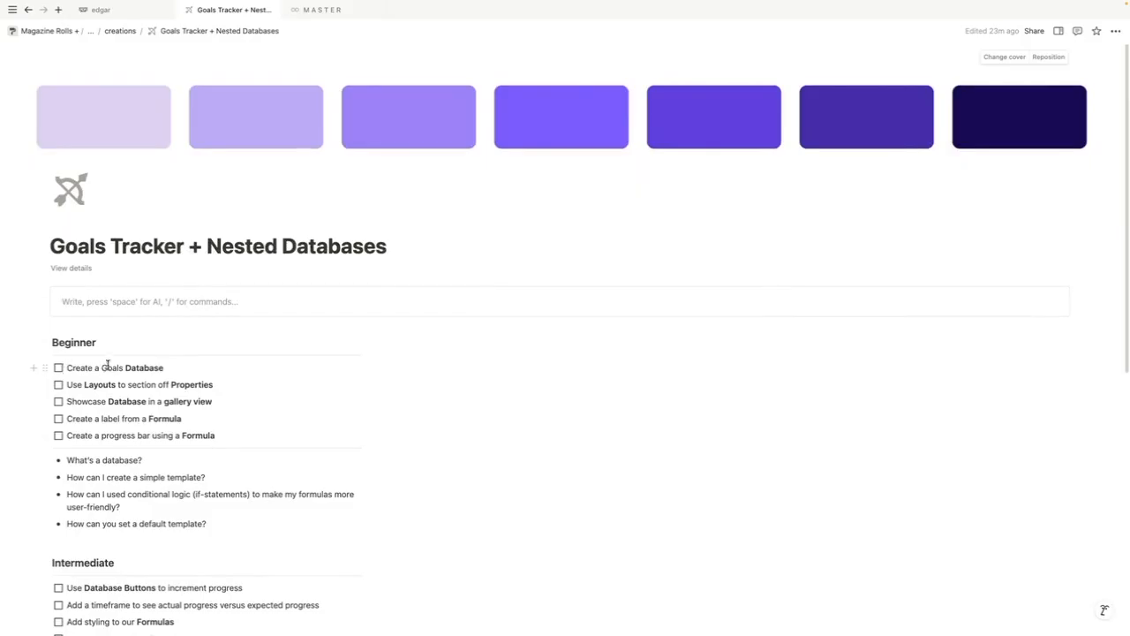
# Review the Beginner checklist items about creating a label and a progress bar from a formula
pyautogui.click(147, 365)
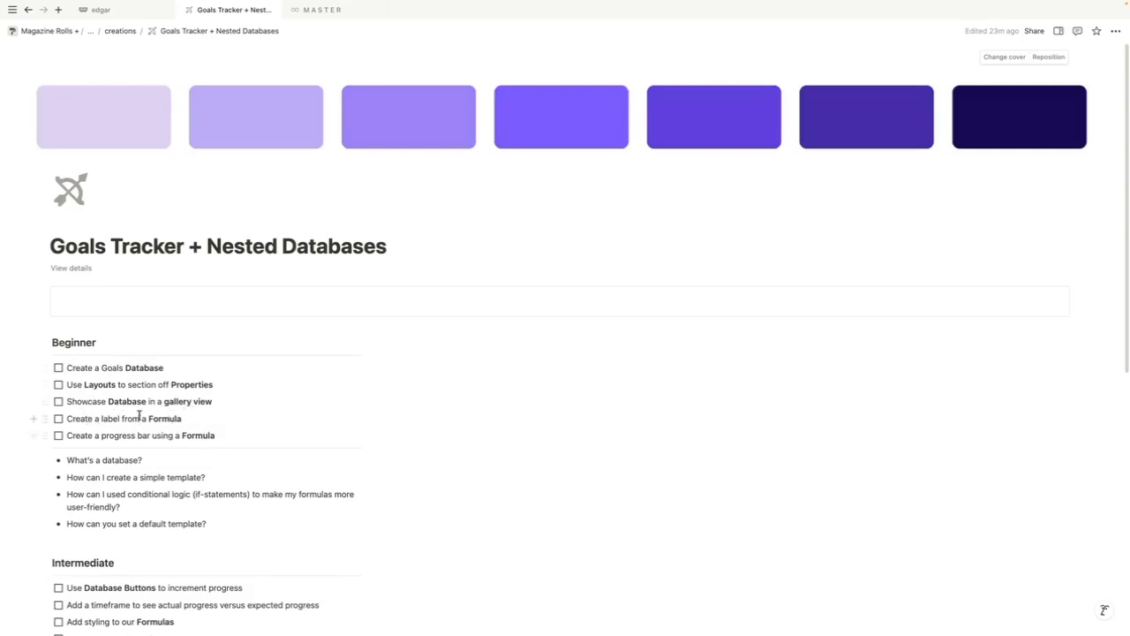
pyautogui.moveTo(99, 419); pyautogui.dragTo(192, 436)
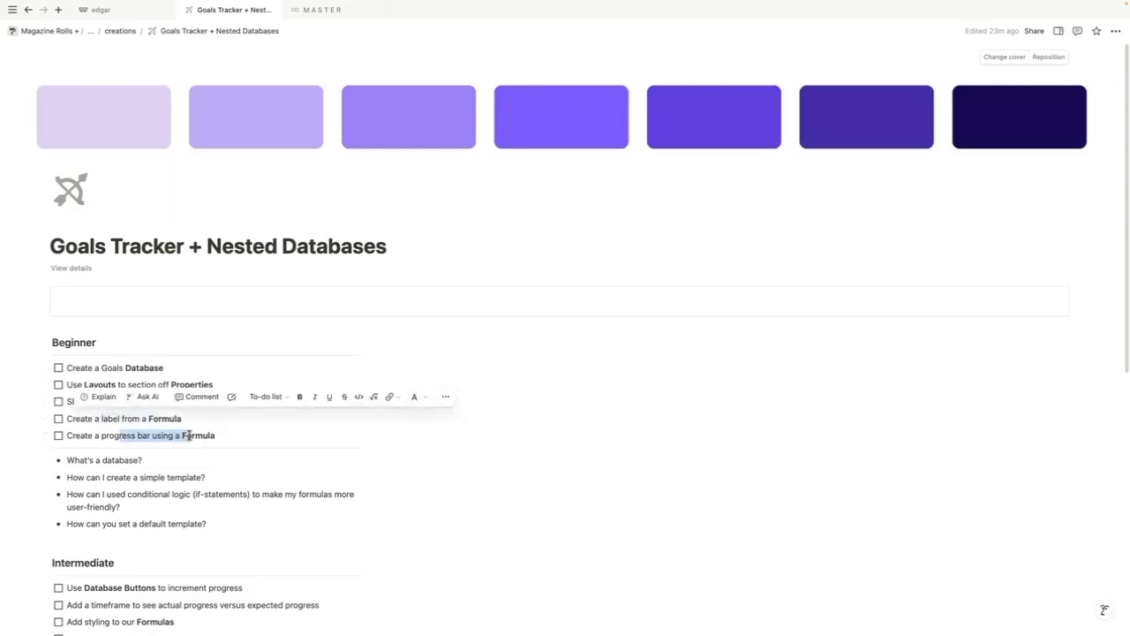
pyautogui.click(145, 485)
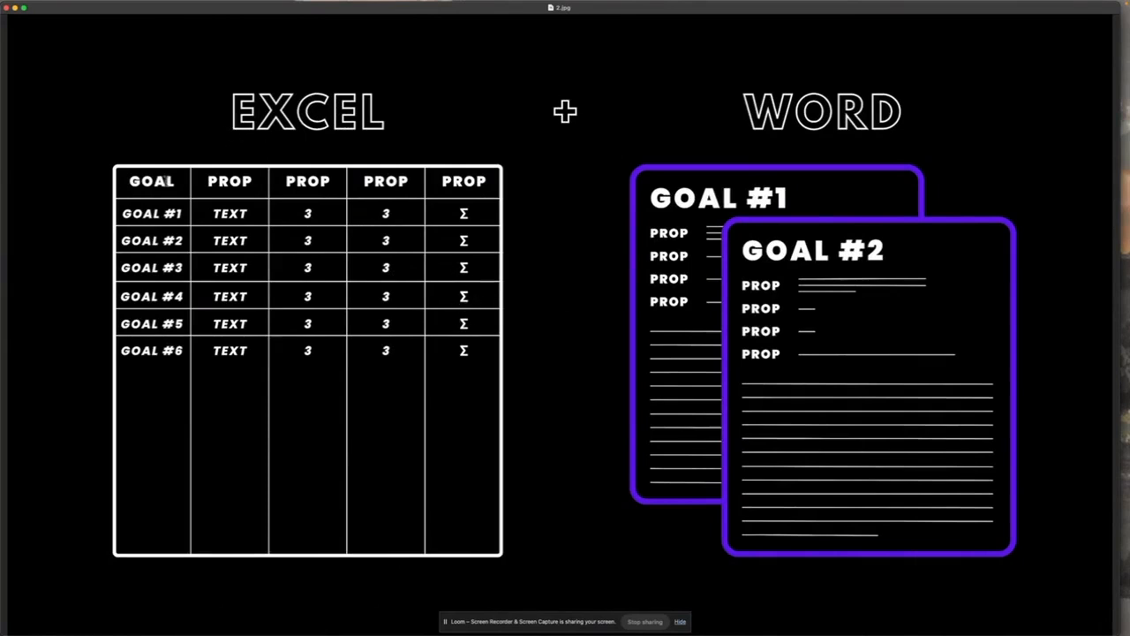
# Examine how the Excel + Word diagram maps goals and properties between table rows and pages, and return to Notion
pyautogui.moveTo(99, 154); pyautogui.dragTo(510, 566)
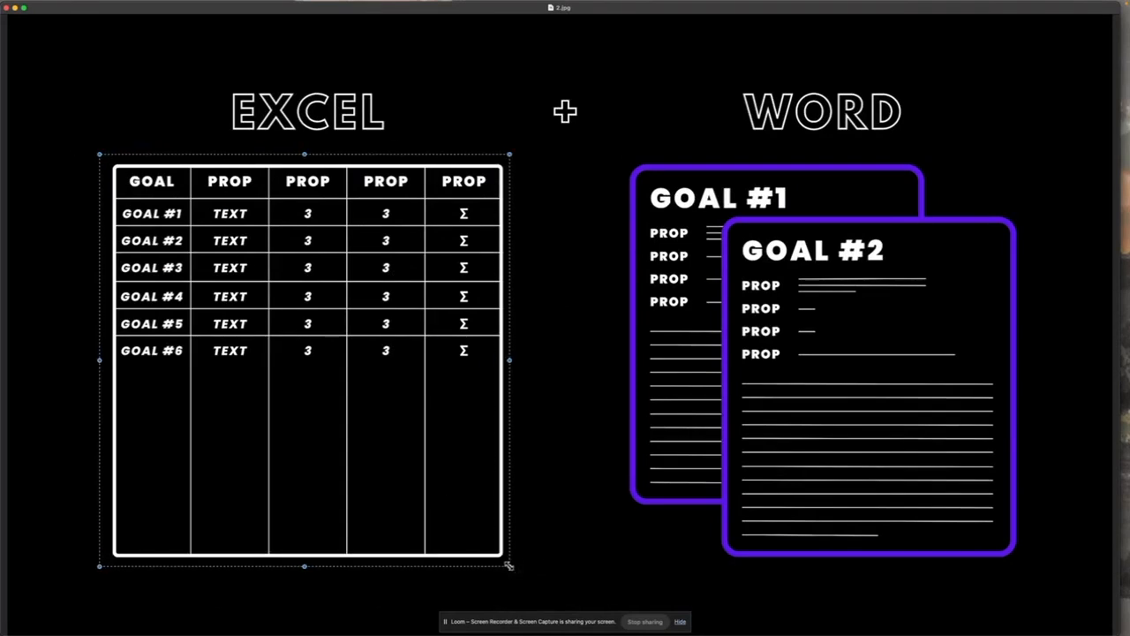
pyautogui.click(62, 221)
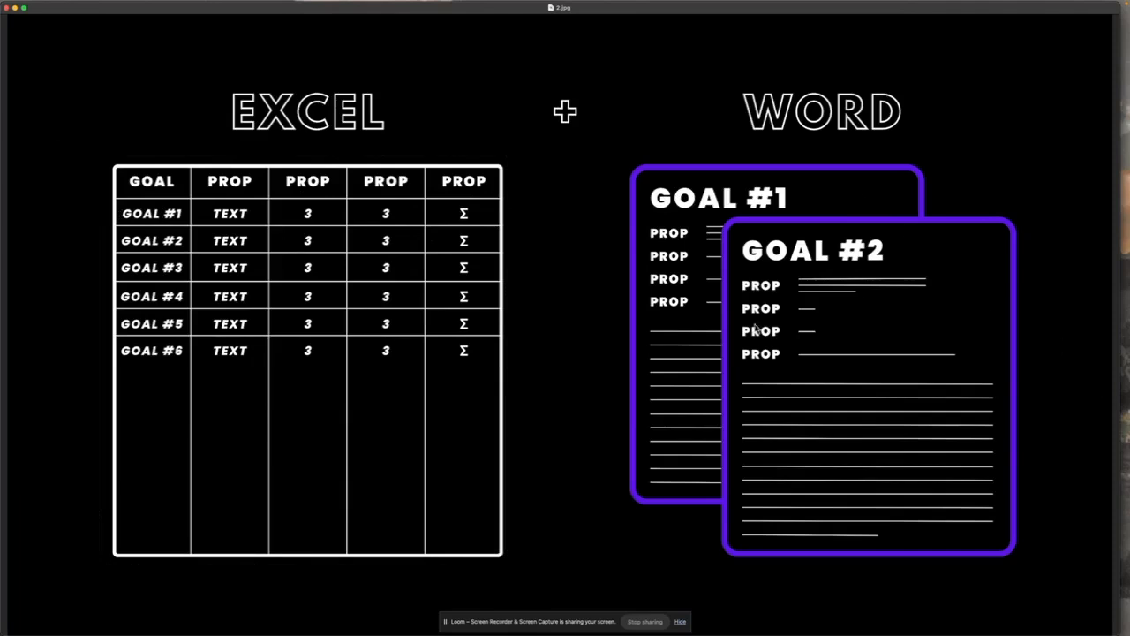
pyautogui.moveTo(739, 268); pyautogui.dragTo(957, 371)
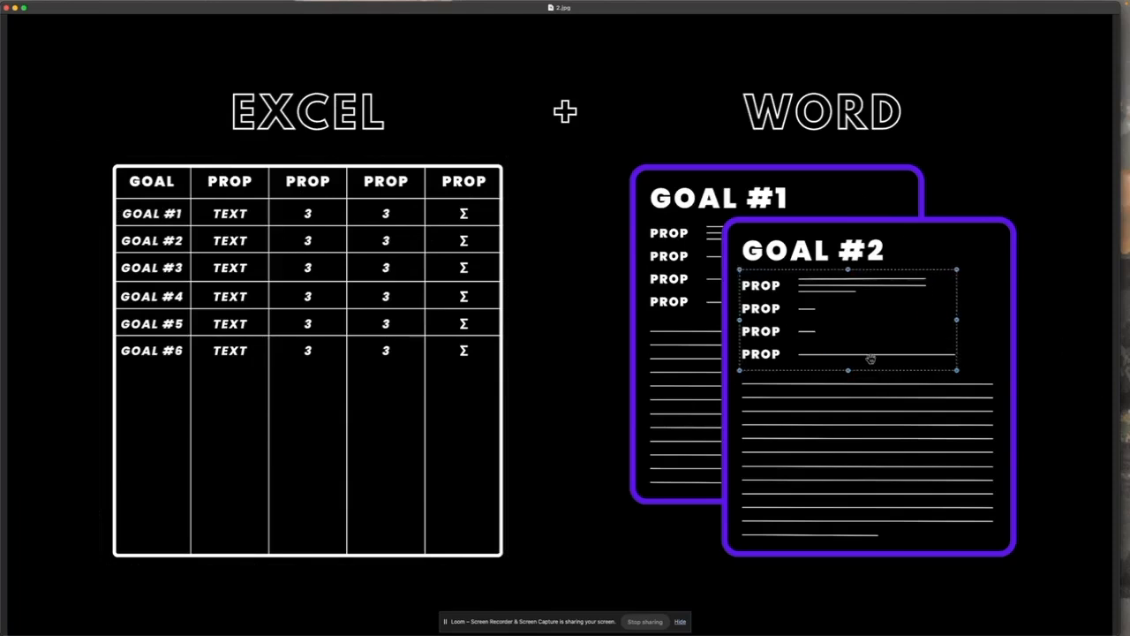
pyautogui.click(659, 333)
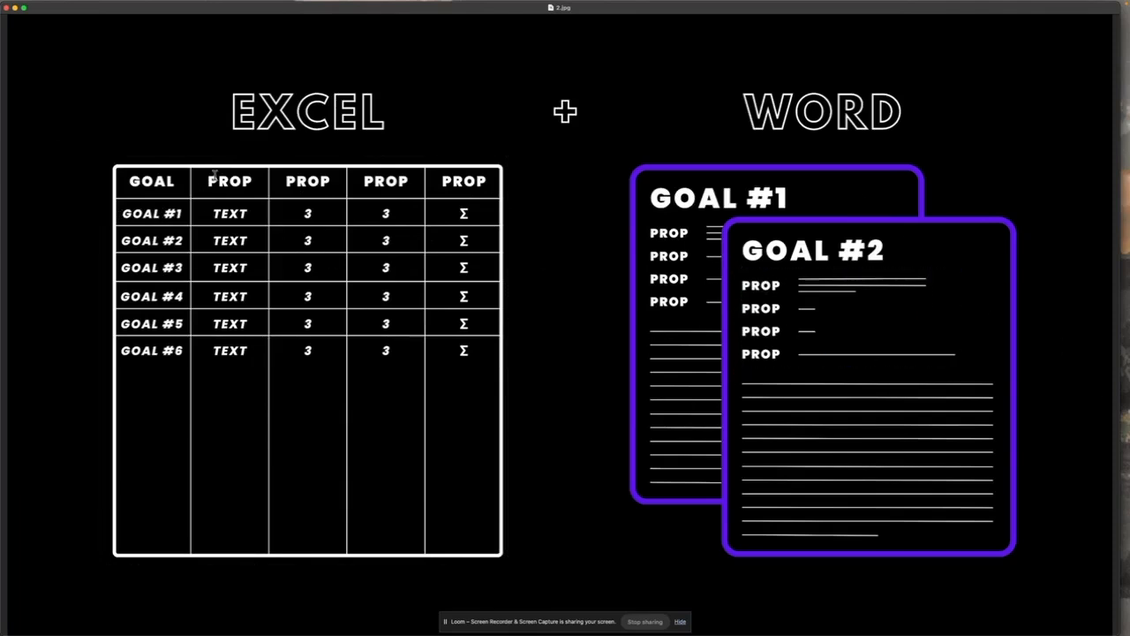
pyautogui.moveTo(116, 161); pyautogui.dragTo(505, 193)
pyautogui.moveTo(87, 197); pyautogui.dragTo(190, 371)
pyautogui.click(74, 195)
pyautogui.moveTo(98, 201)
pyautogui.mouseDown()
pyautogui.moveTo(515, 255)
pyautogui.moveTo(515, 225)
pyautogui.mouseUp()
pyautogui.click(576, 250)
pyautogui.hotkey('alt', 'Tab')
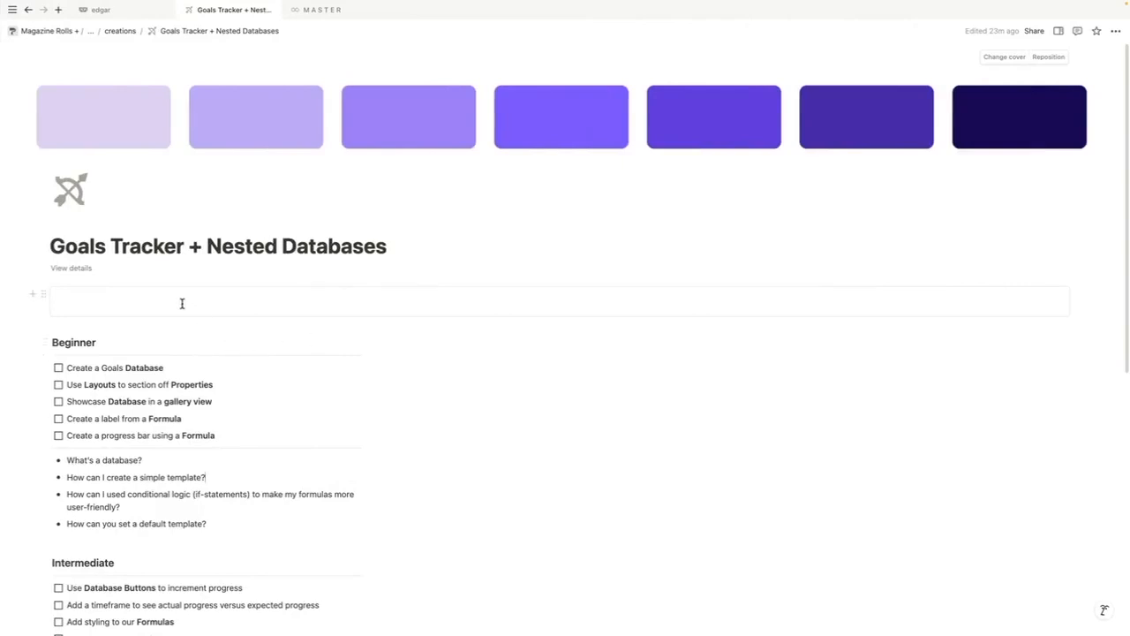
# Create a sub-page named Backend in the empty block above the Beginner checklist, and open the parent page in a separate tab
pyautogui.click(177, 301)
pyautogui.write('/page')
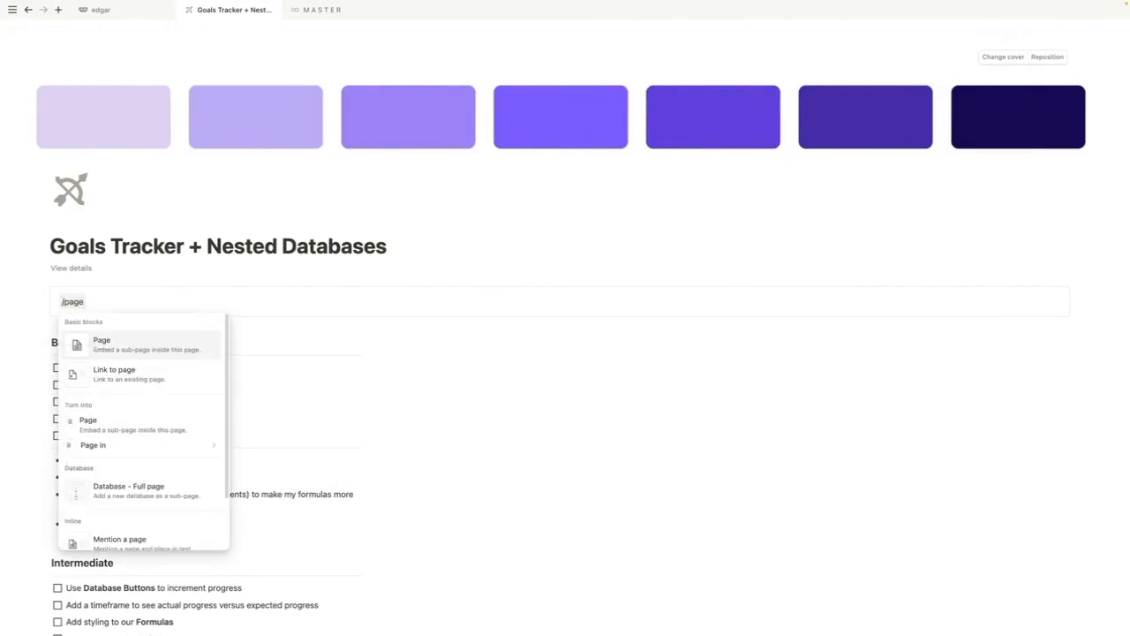
pyautogui.press('Return')
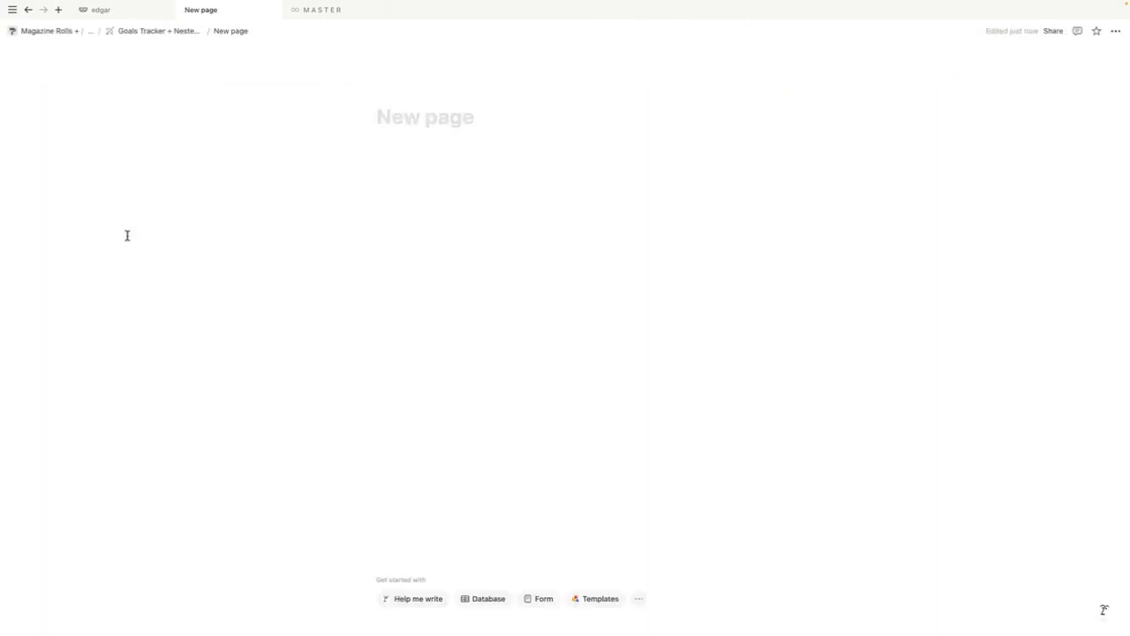
pyautogui.write('Backend')
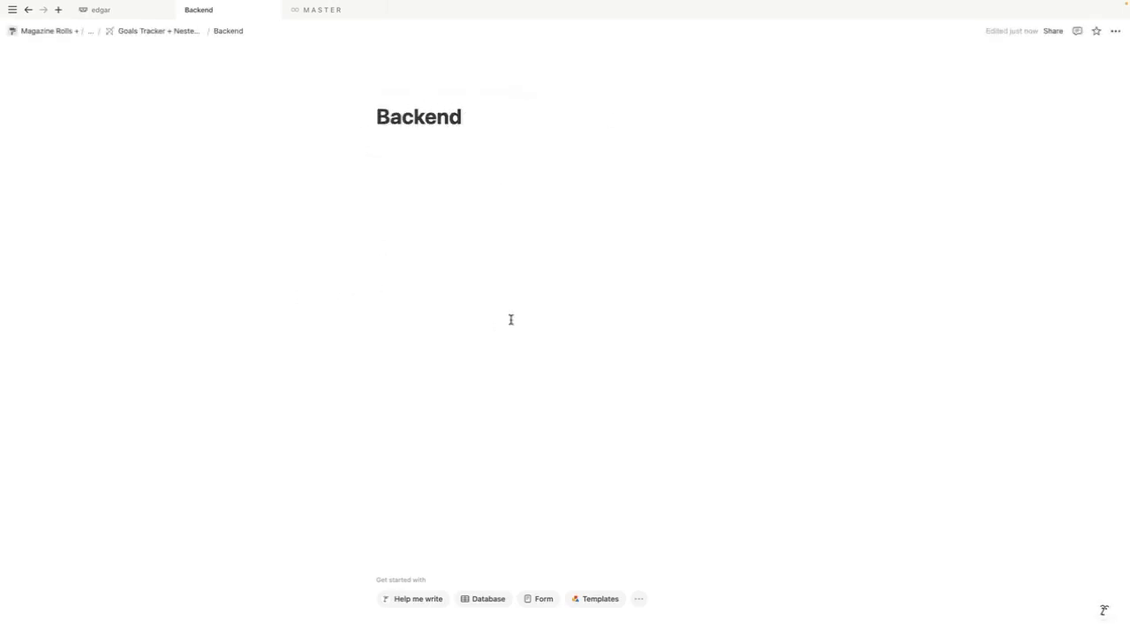
pyautogui.hotkey('ctrl', '=')
pyautogui.hotkey('ctrl', '=')
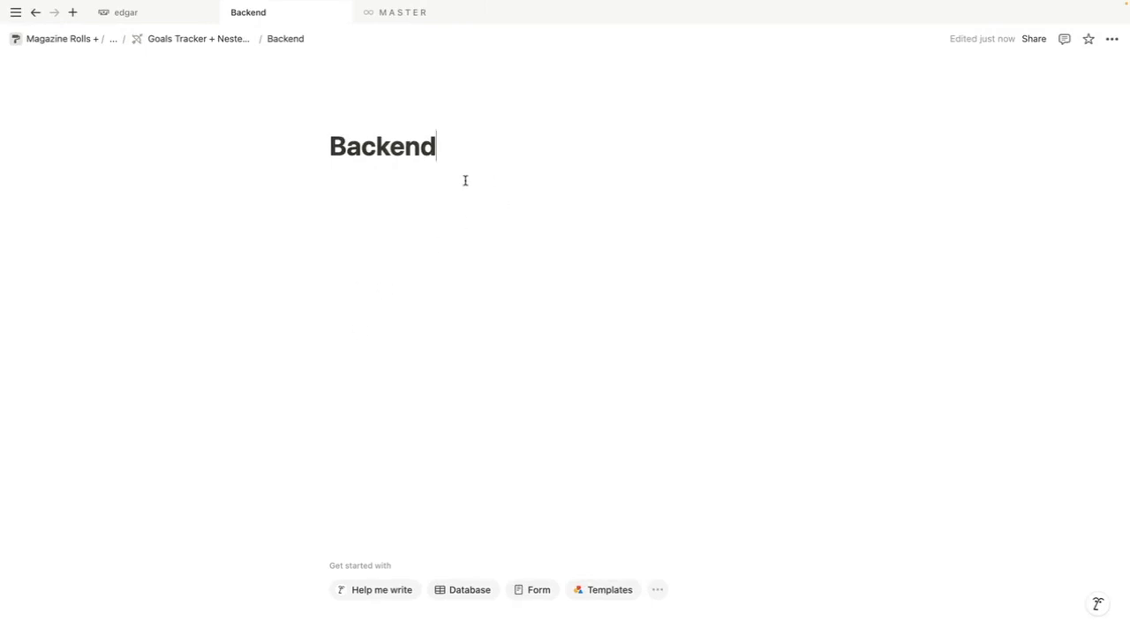
pyautogui.keyDown('ctrl'); pyautogui.click(200, 39); pyautogui.keyUp('ctrl')
pyautogui.click(210, 12)
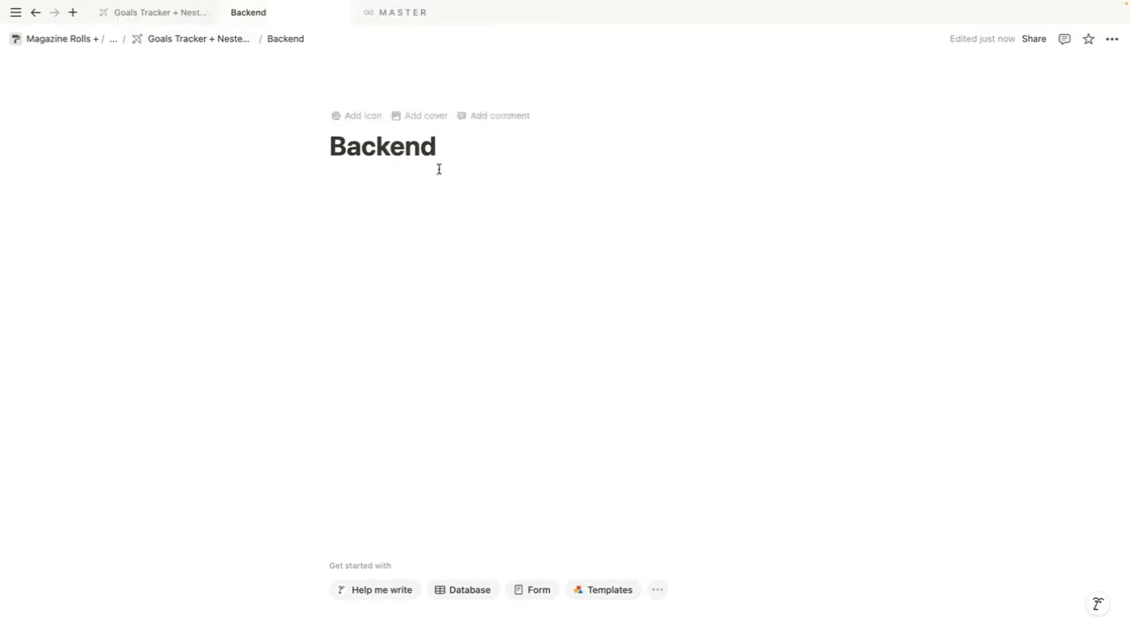
# Add a full-page database in the body of the Backend page
pyautogui.click(426, 181)
pyautogui.write('/')
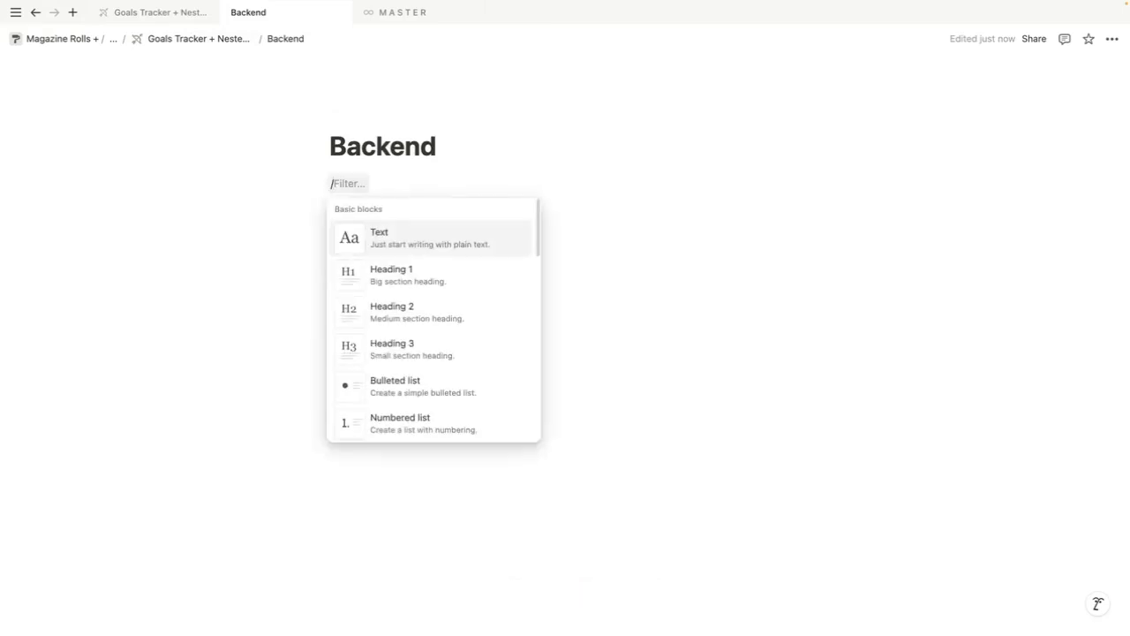
pyautogui.write('database')
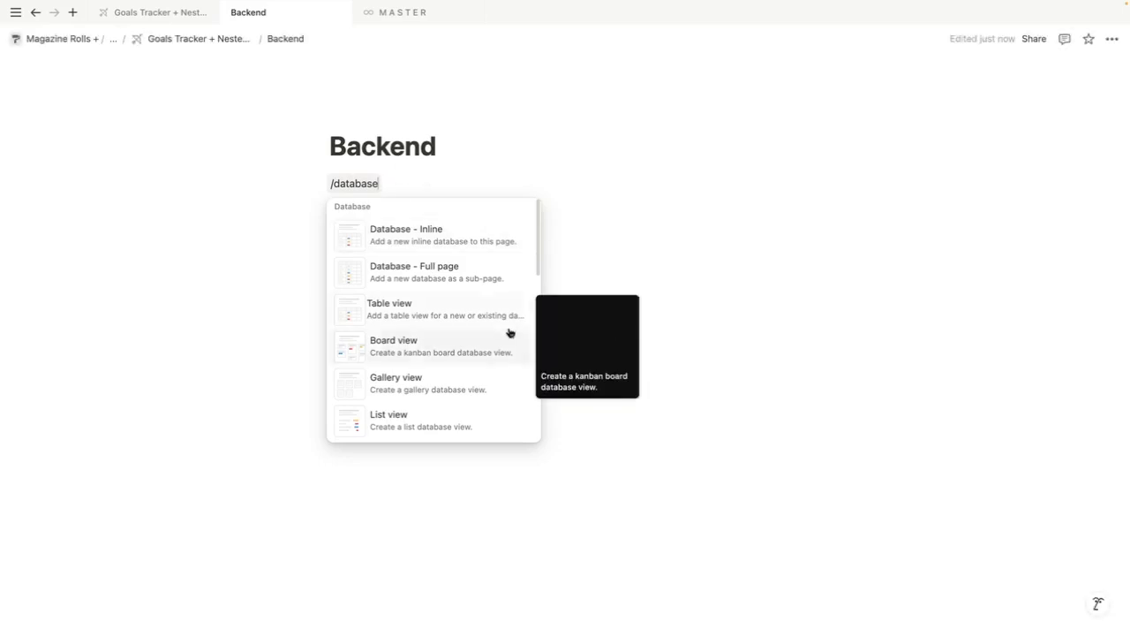
pyautogui.click(400, 280)
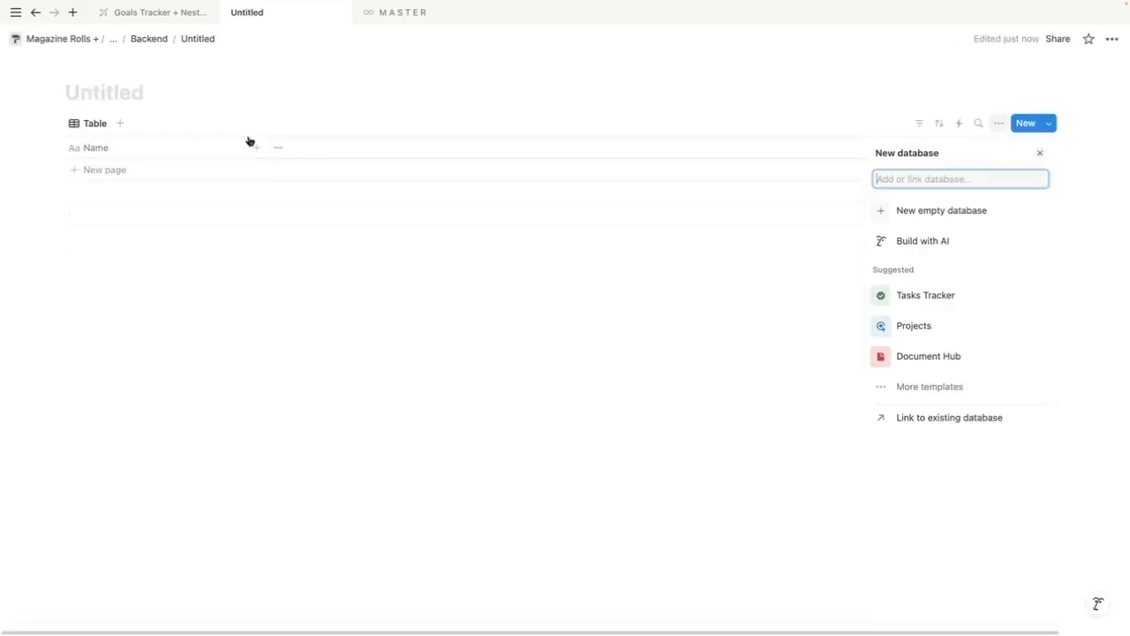
# Return to the Backend page, try turning the untitled database into an inline one, and undo the conversion
pyautogui.click(156, 40)
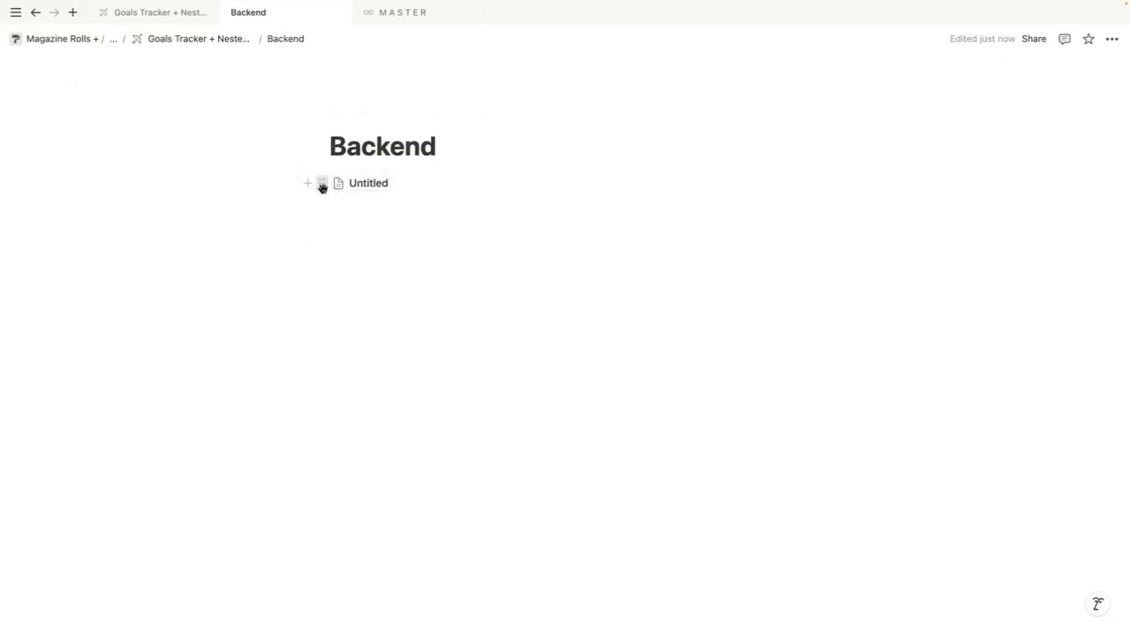
pyautogui.click(322, 184)
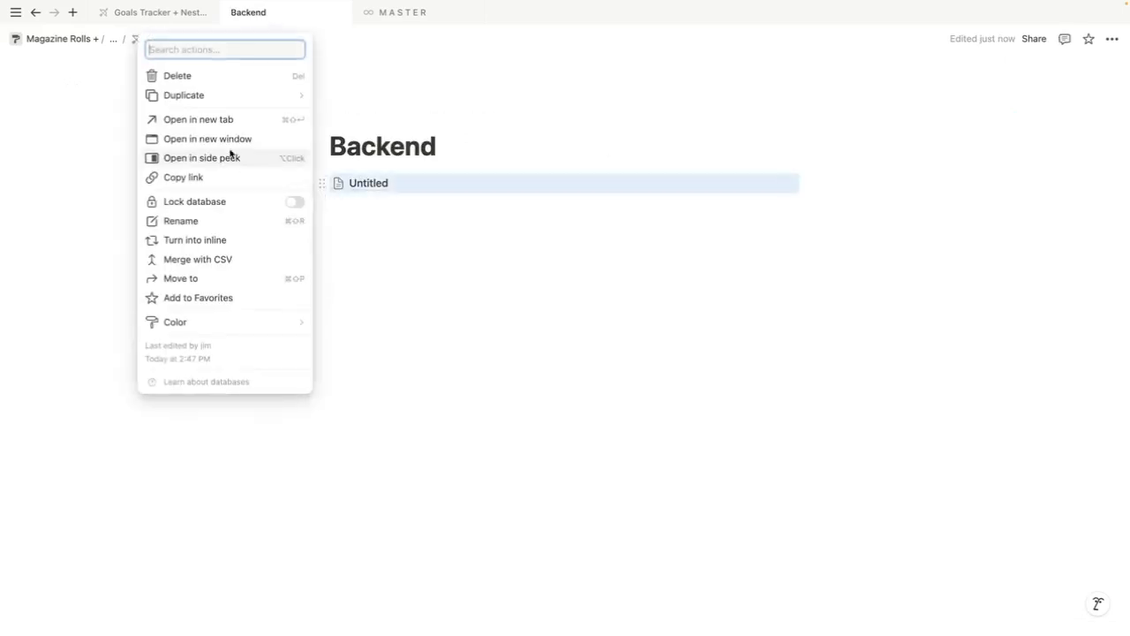
pyautogui.click(223, 241)
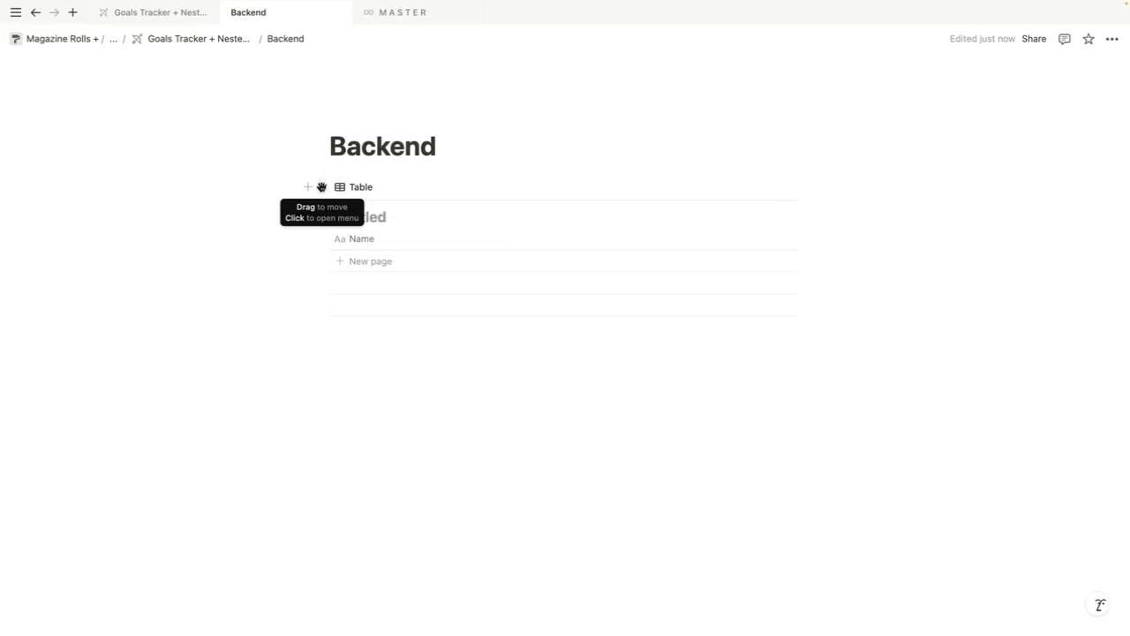
pyautogui.hotkey('ctrl', 'z')
# Open the untitled database from the Backend page and name it Goals
pyautogui.click(361, 184)
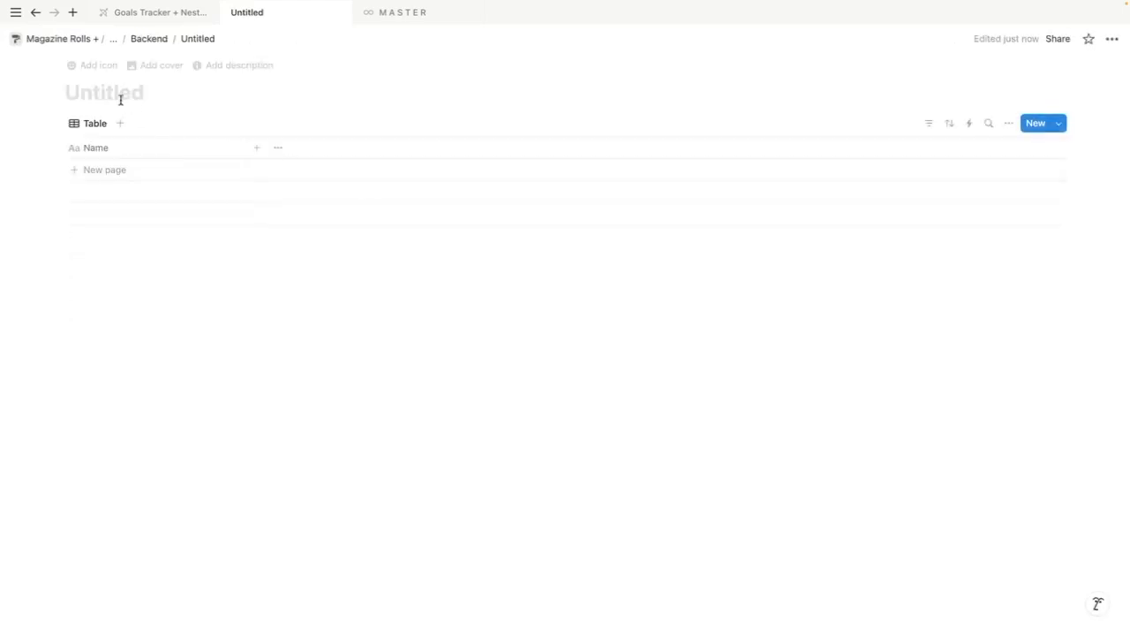
pyautogui.write('Goals')
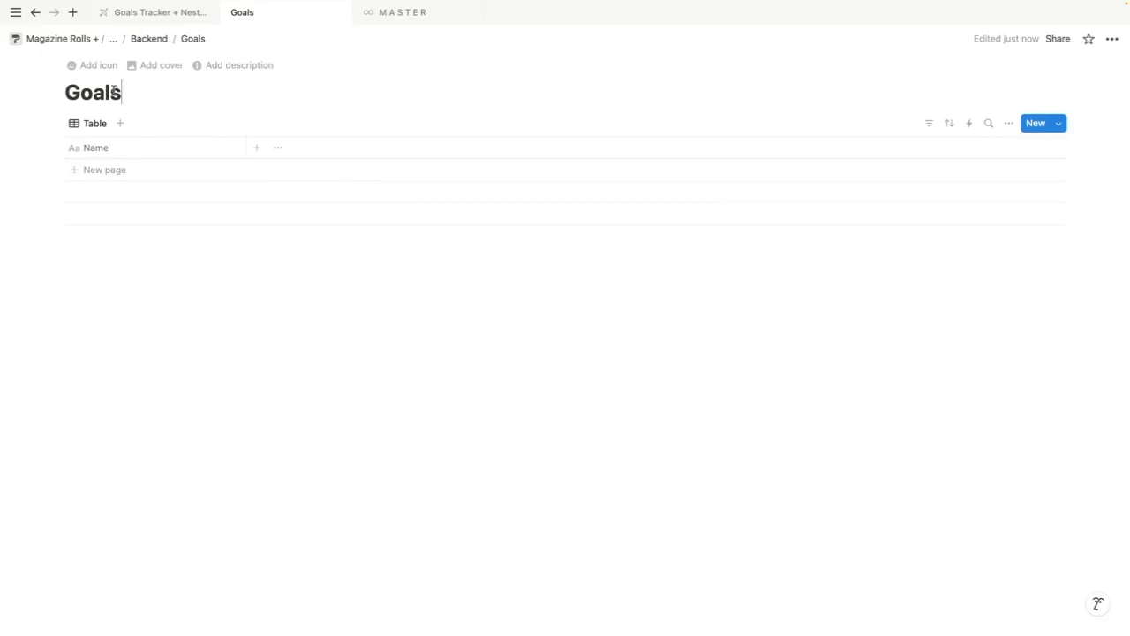
# Switch to the Excel + Word diagram 2.jpg and examine the header and first rows of its goals table
pyautogui.hotkey('alt', 'Tab')
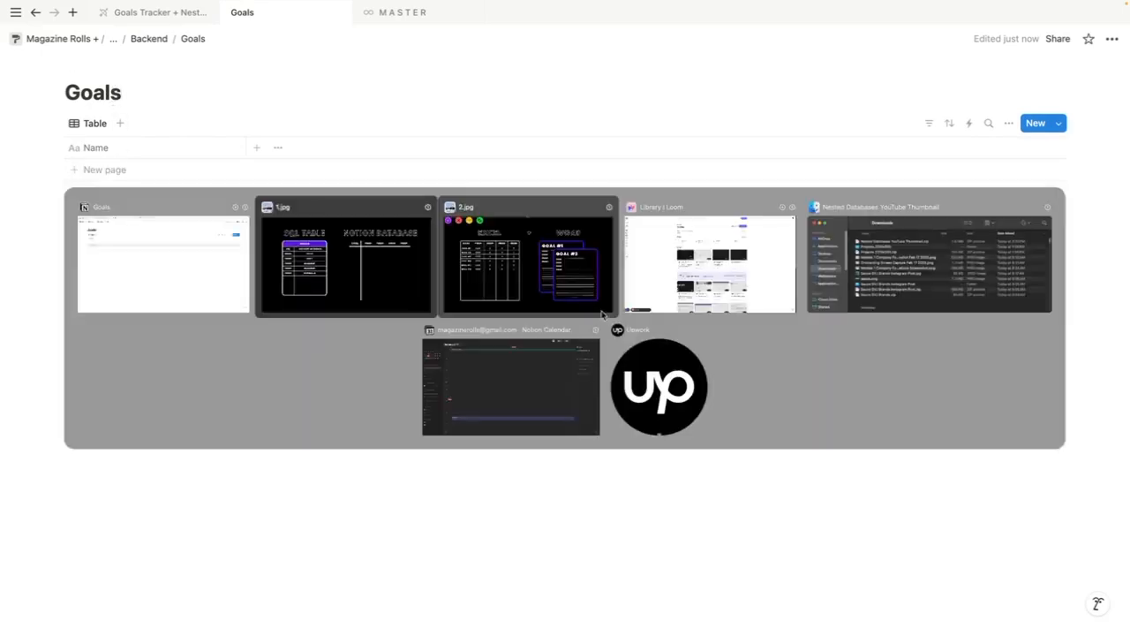
pyautogui.click(500, 268)
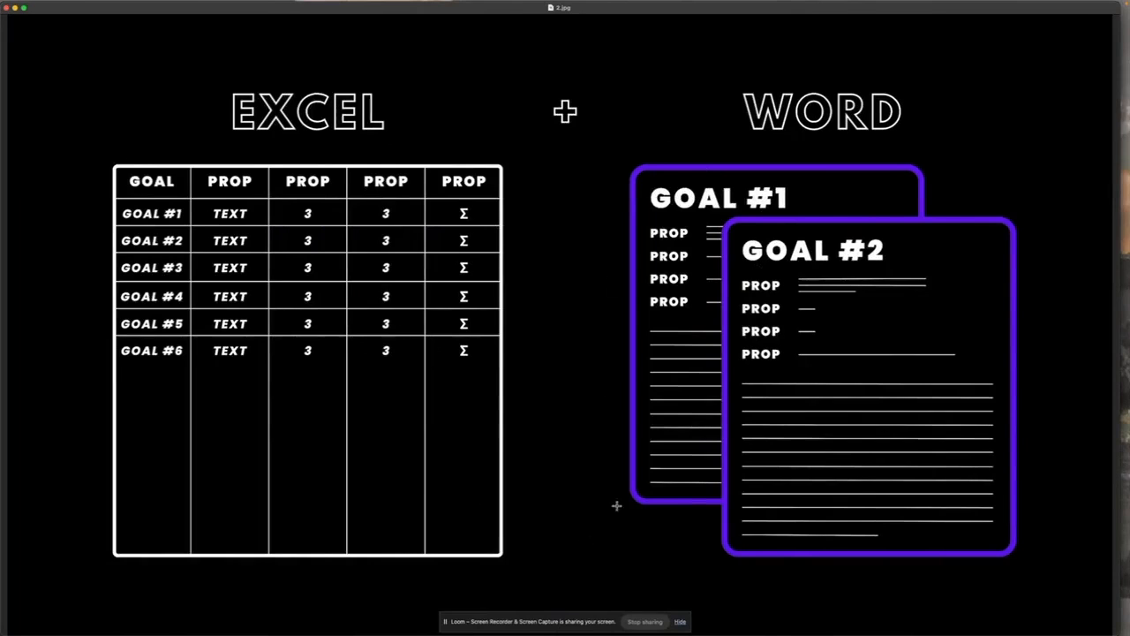
pyautogui.moveTo(104, 157); pyautogui.dragTo(532, 263)
pyautogui.hotkey('ctrl', 'Right')
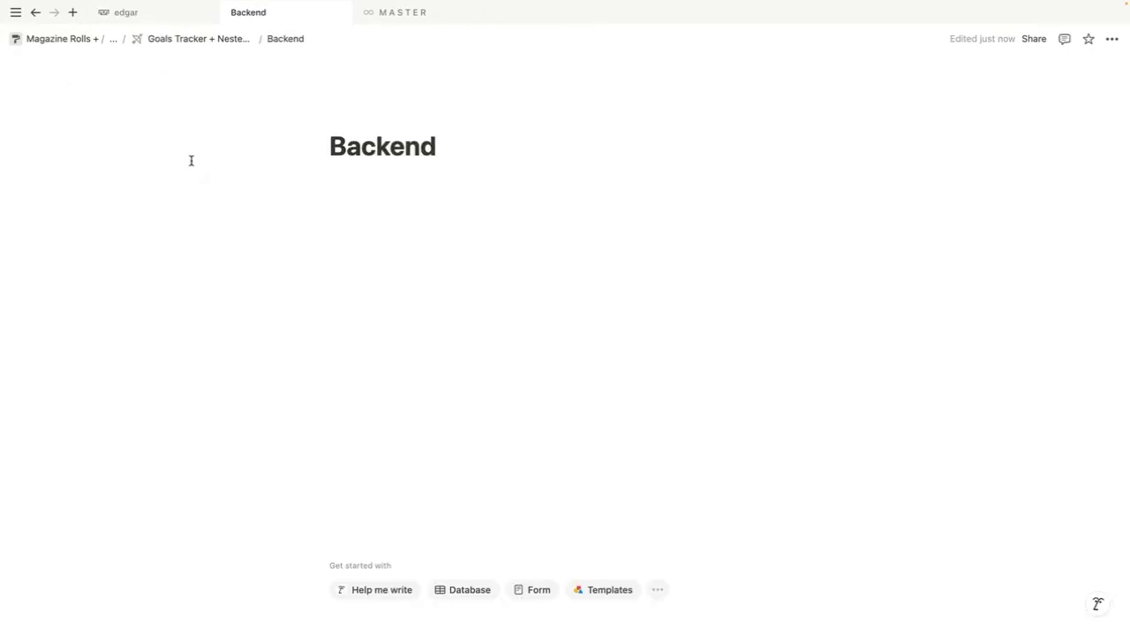
# Switch to diagram 1.jpg, compare the SQL table's fields with the Notion database's property columns, and return to Notion
pyautogui.hotkey('alt', 'Tab')
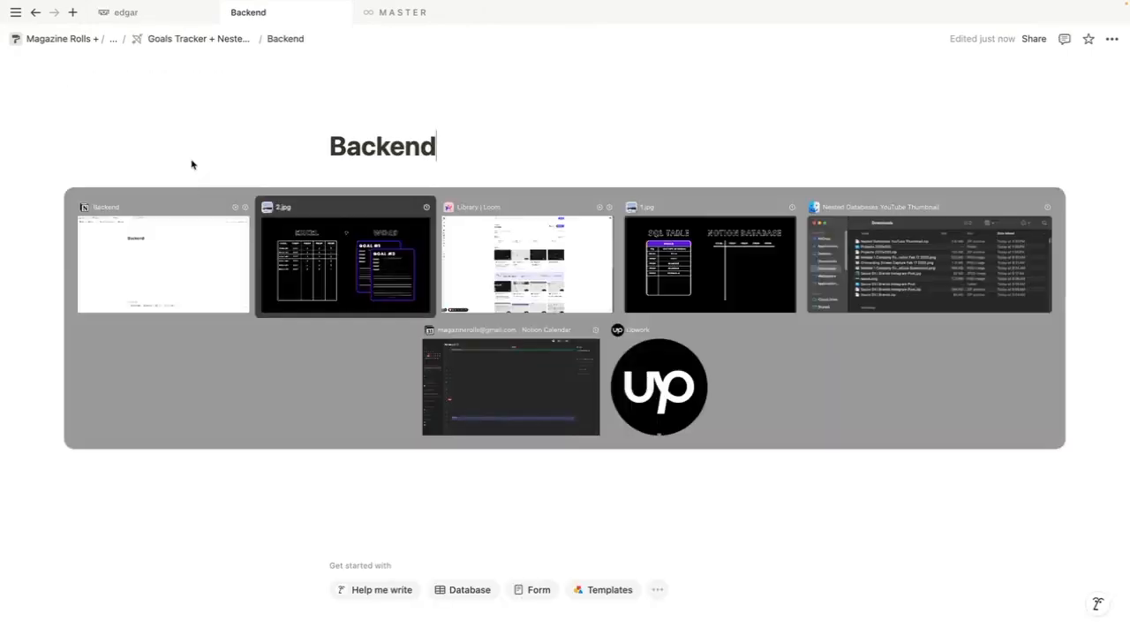
pyautogui.click(675, 252)
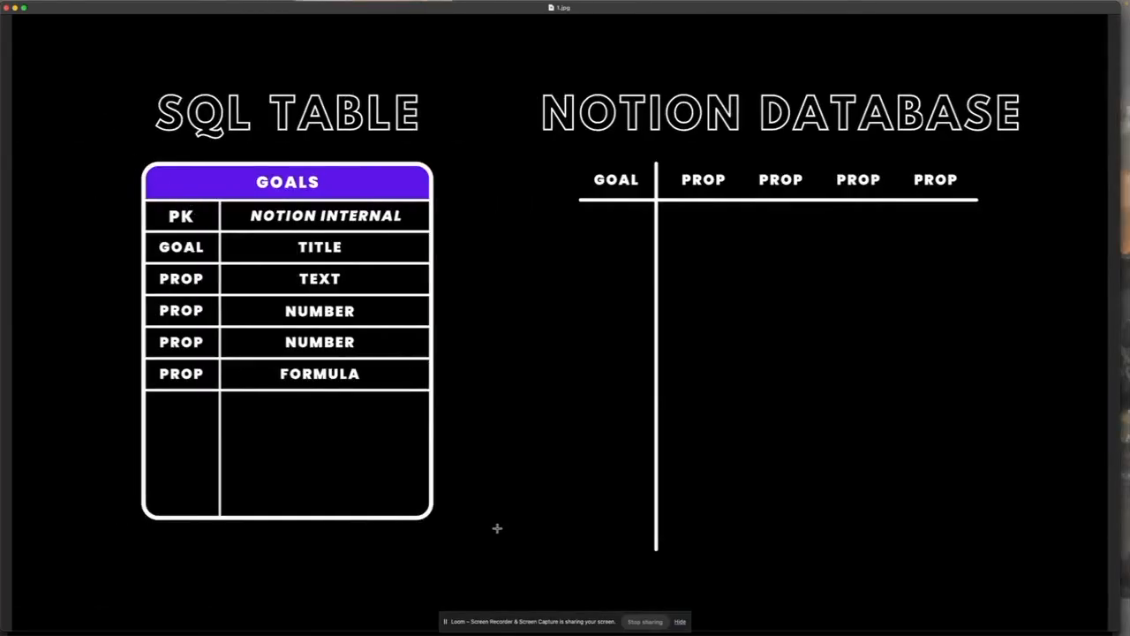
pyautogui.moveTo(121, 81); pyautogui.dragTo(451, 151)
pyautogui.click(519, 157)
pyautogui.moveTo(521, 47); pyautogui.dragTo(1064, 175)
pyautogui.click(859, 423)
pyautogui.moveTo(520, 69); pyautogui.dragTo(1046, 566)
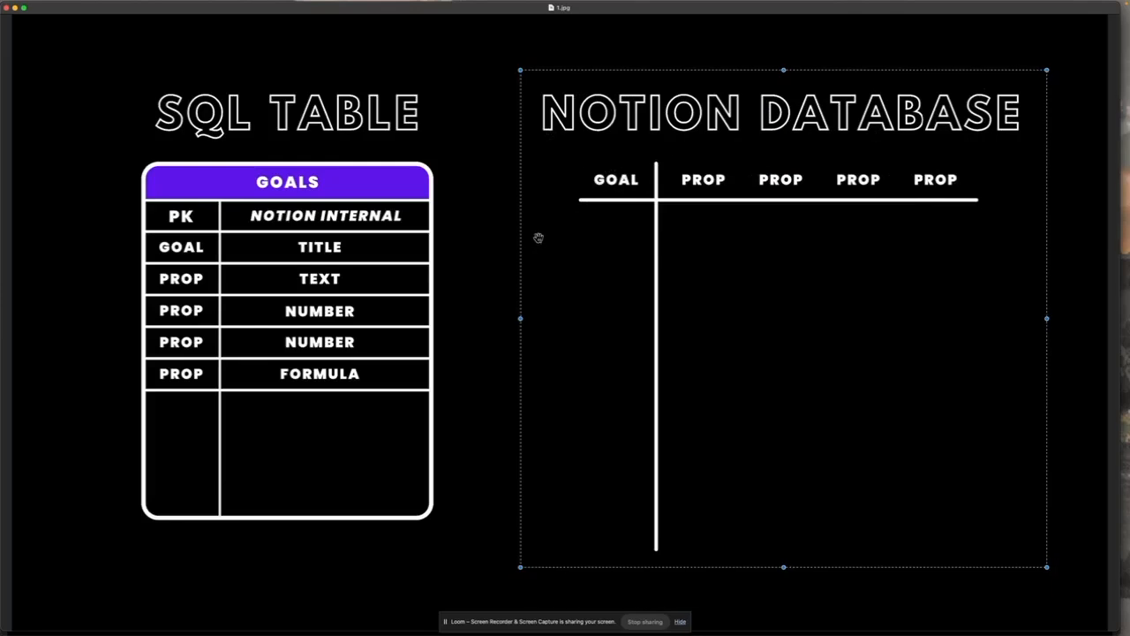
pyautogui.click(489, 76)
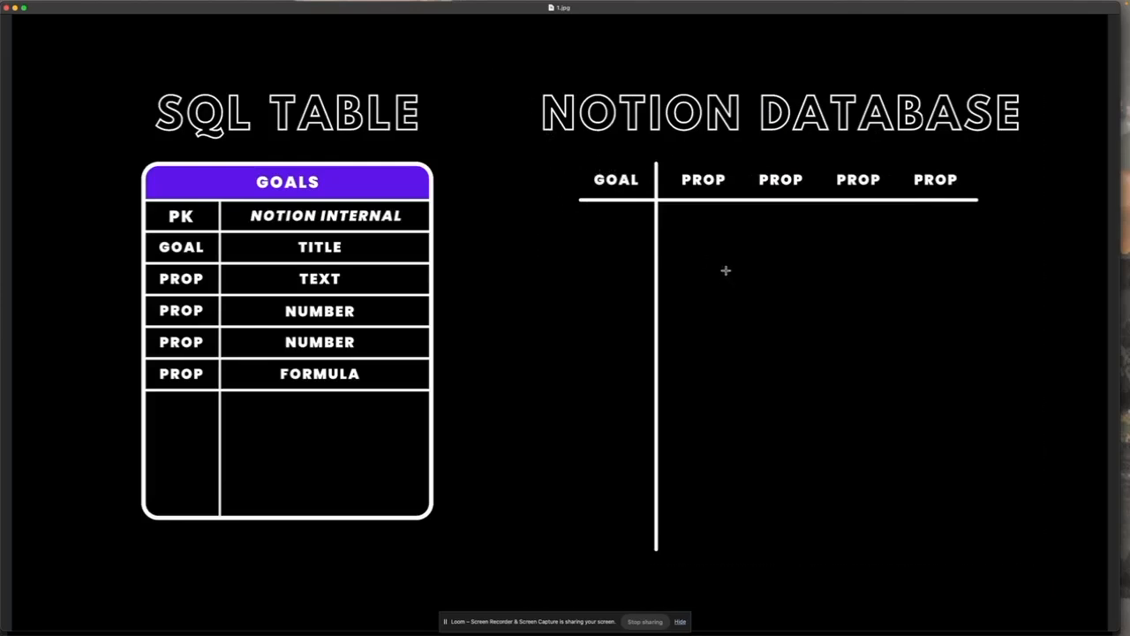
pyautogui.moveTo(675, 166); pyautogui.dragTo(993, 191)
pyautogui.click(1039, 194)
pyautogui.moveTo(164, 234); pyautogui.dragTo(434, 454)
pyautogui.click(482, 444)
pyautogui.press('super+Tab')
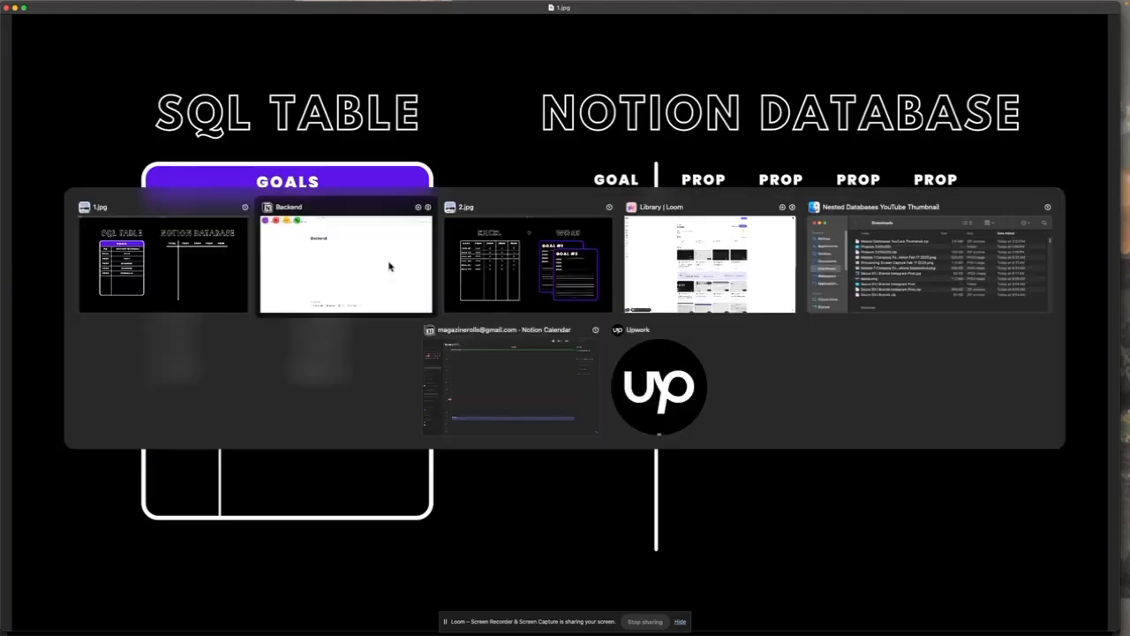
# Rename the table view of the Goals database to "all goals"
pyautogui.click(81, 125)
pyautogui.click(132, 150)
pyautogui.write('all g')
pyautogui.click(146, 190)
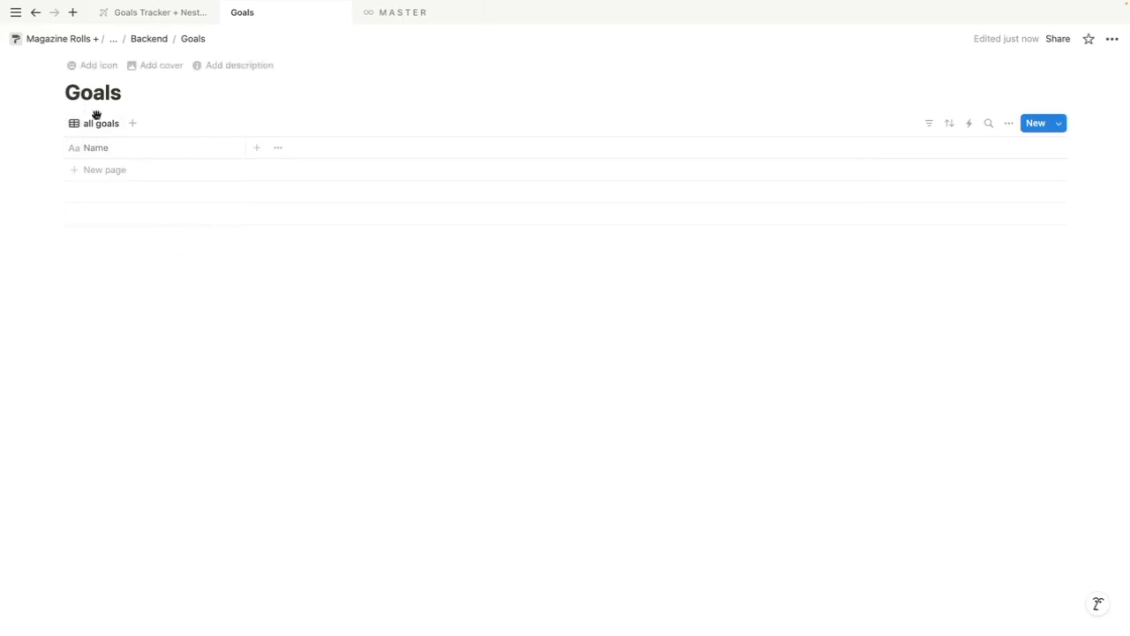
# Rename the Name title property of the Goals database to Goal
pyautogui.click(126, 151)
pyautogui.doubleClick(111, 178)
pyautogui.write('Goal')
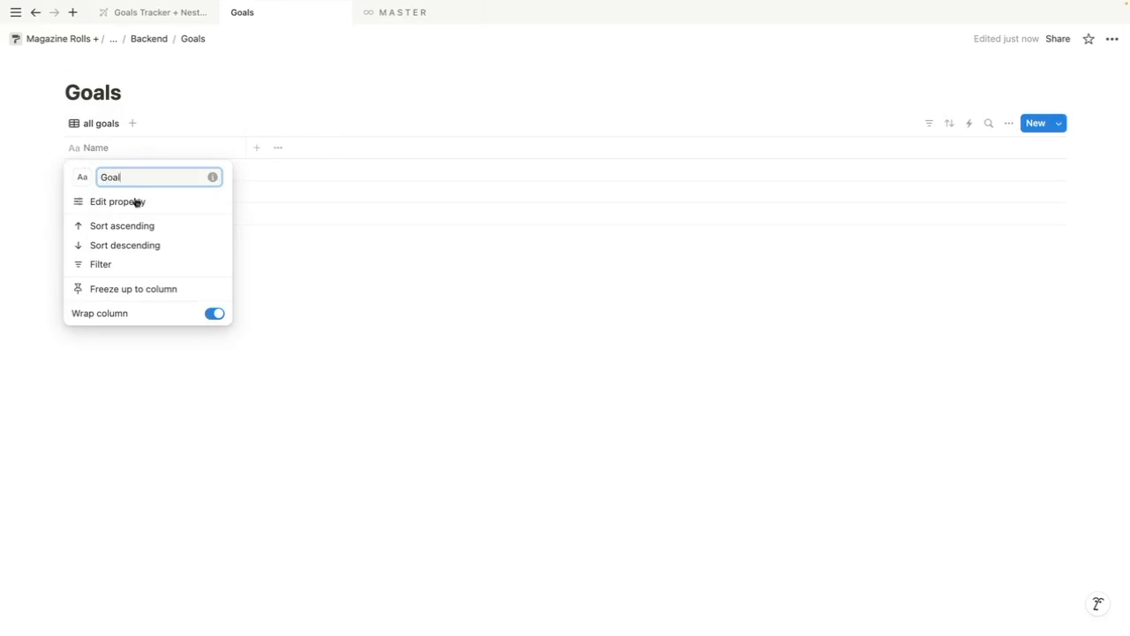
pyautogui.click(366, 333)
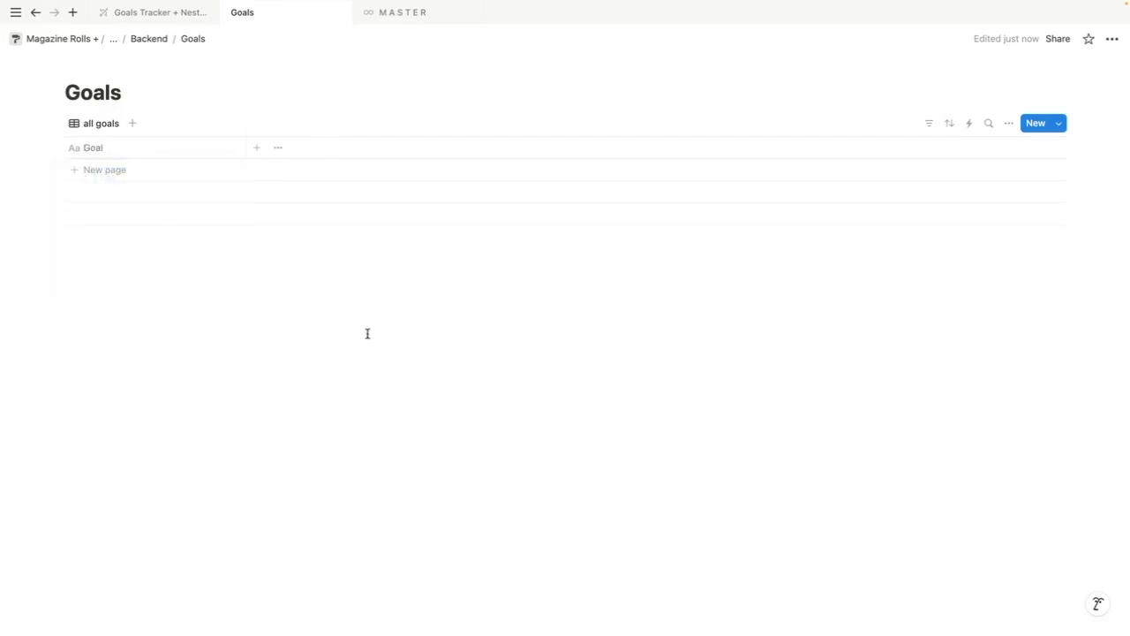
pyautogui.click(92, 156)
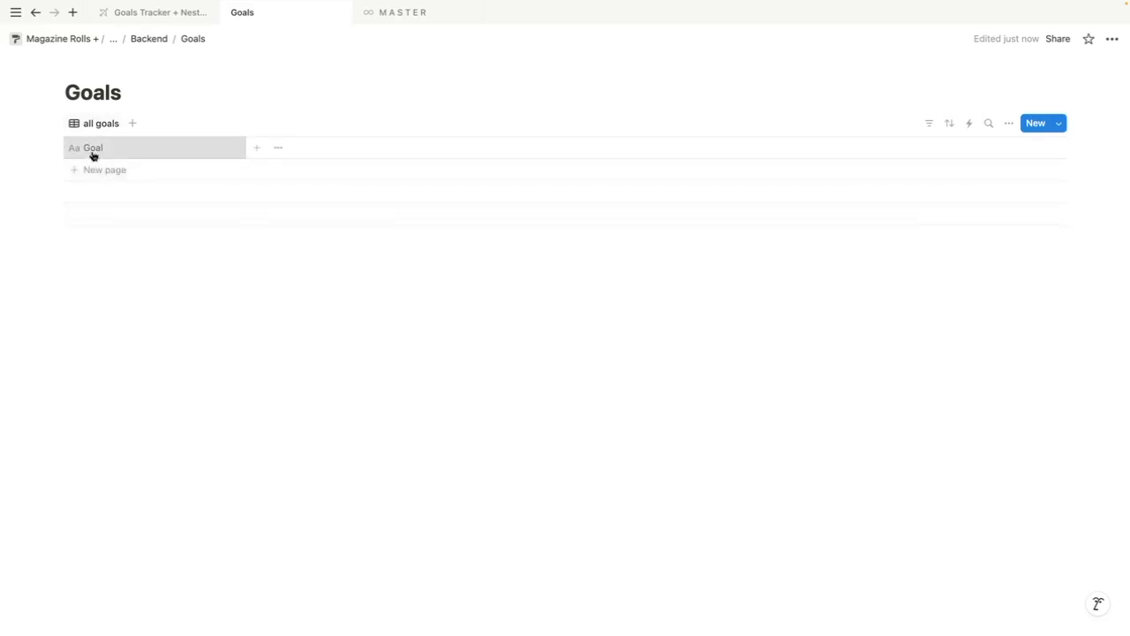
pyautogui.click(323, 338)
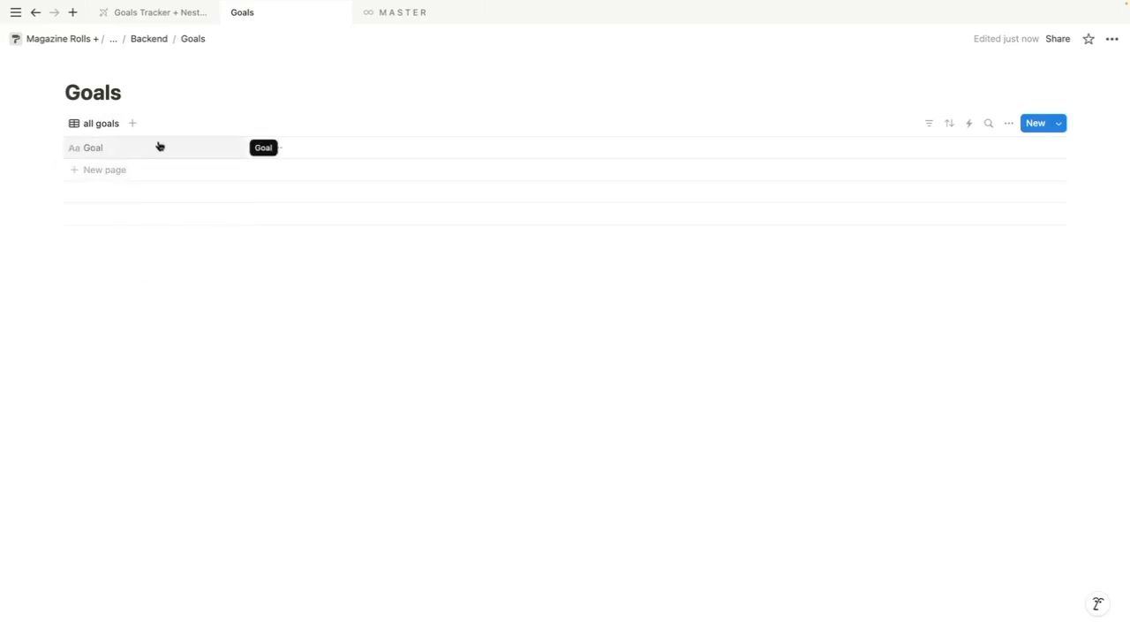
# Add a goal entry named "Hit 100 Followers on Instagram" to the Goals database
pyautogui.click(101, 169)
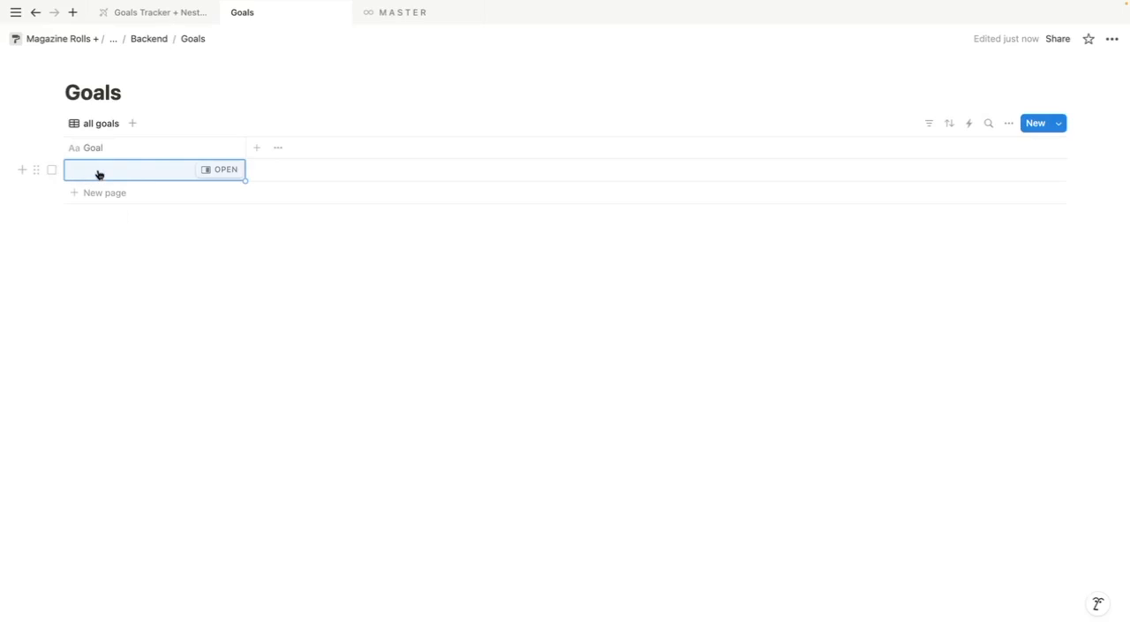
pyautogui.click(98, 173)
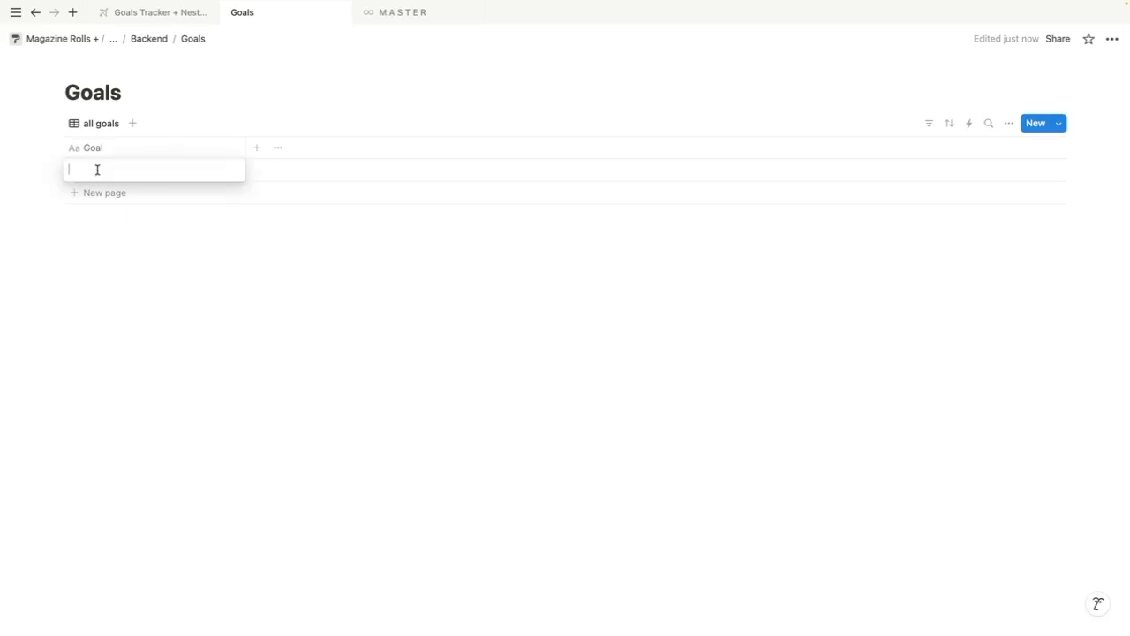
pyautogui.write('Hit 100 Followers on Instagra')
pyautogui.click(192, 275)
pyautogui.click(180, 272)
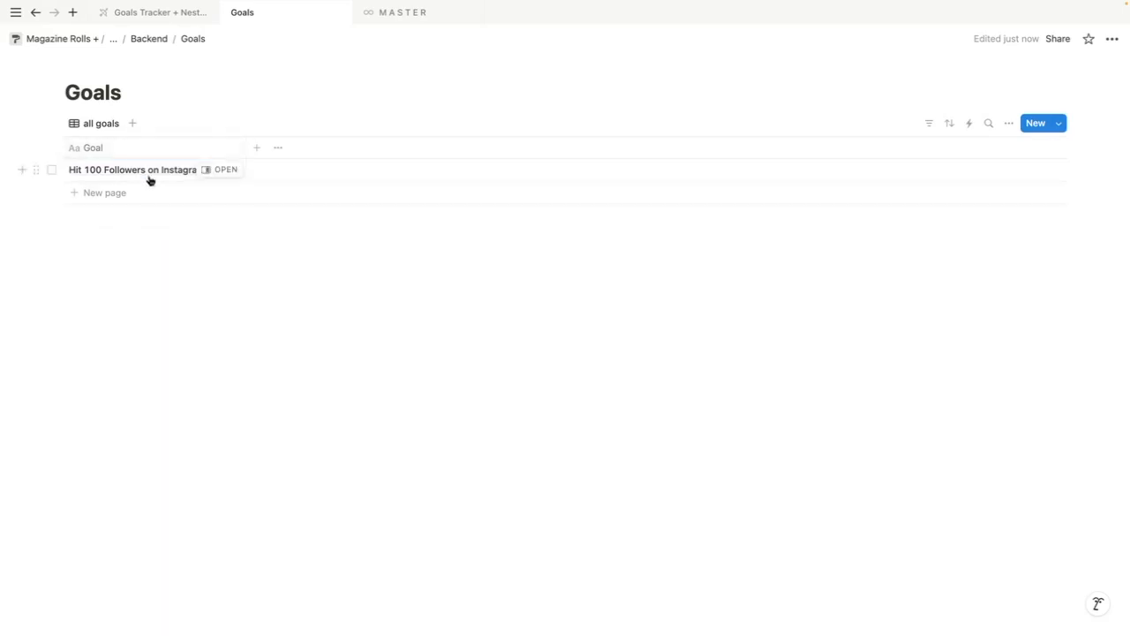
# Switch to the Excel + Word diagram 2.jpg, examine how its table rows relate to the goal pages, and return to Notion
pyautogui.hotkey('alt', 'Tab')
pyautogui.click(430, 273)
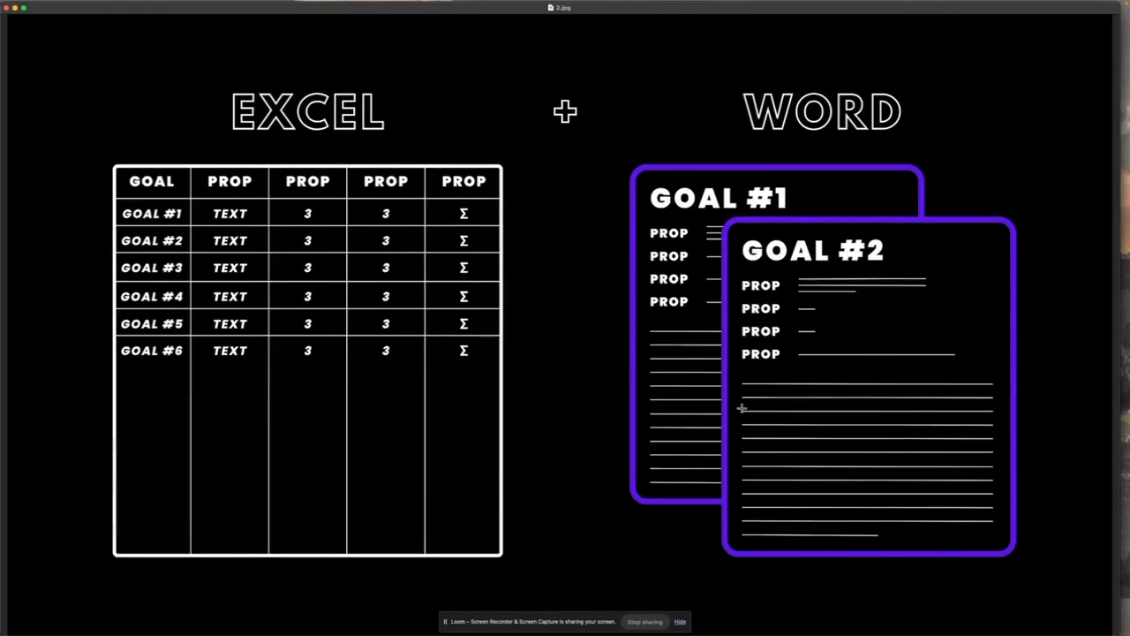
pyautogui.hotkey('alt', 'Tab')
# Open the Instagram goal in side peek and examine the peek modes and the view's default options for opening pages
pyautogui.moveTo(210, 173)
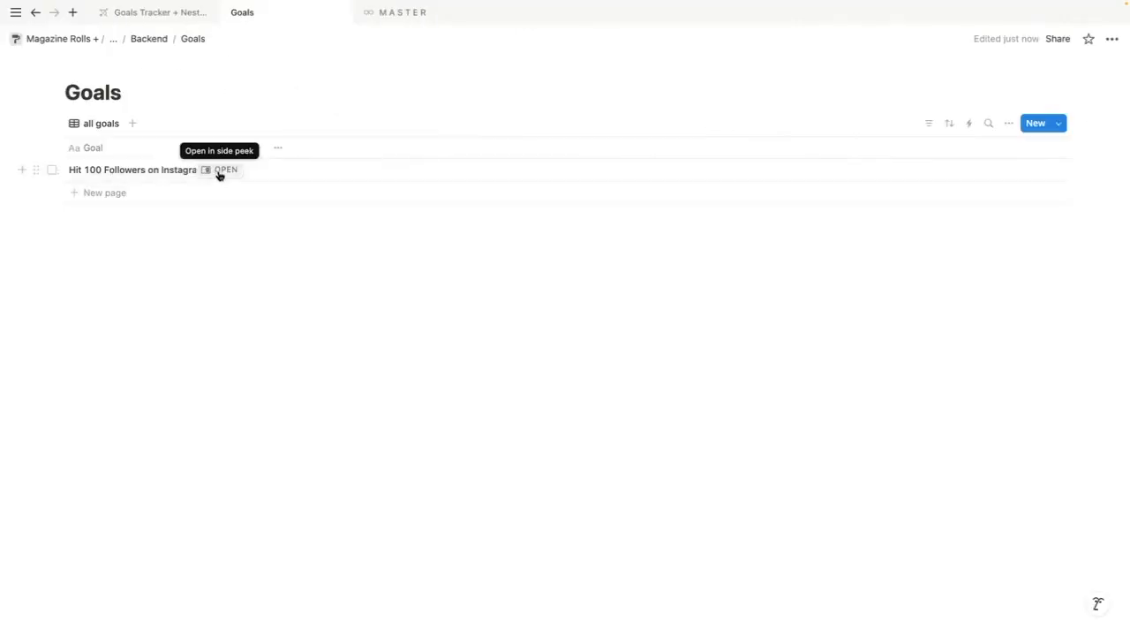
pyautogui.click(220, 172)
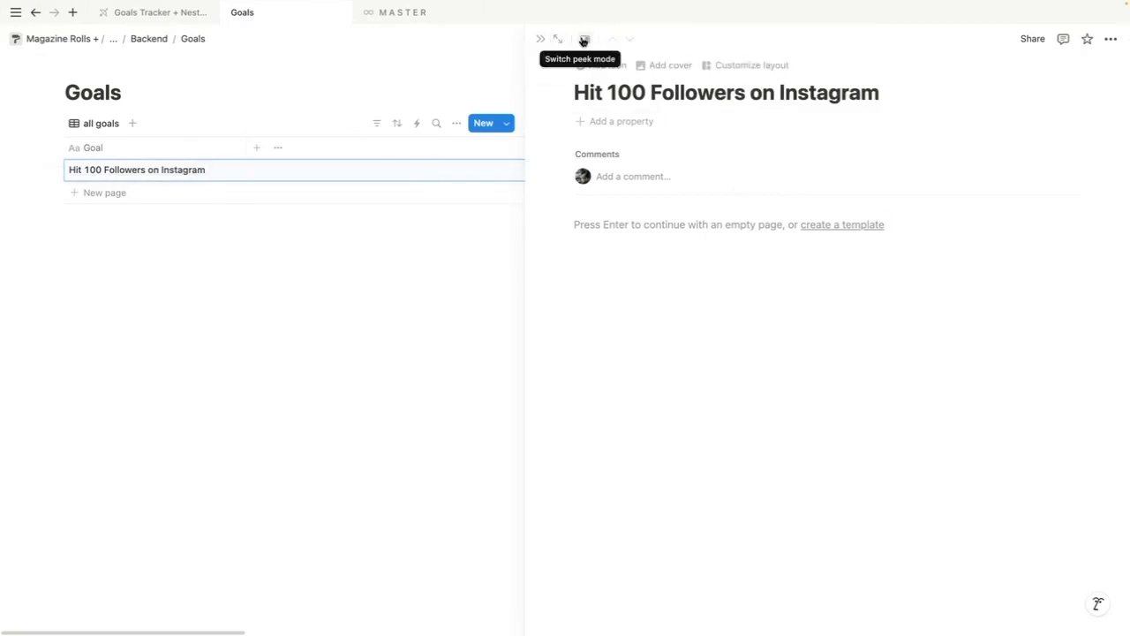
pyautogui.click(585, 39)
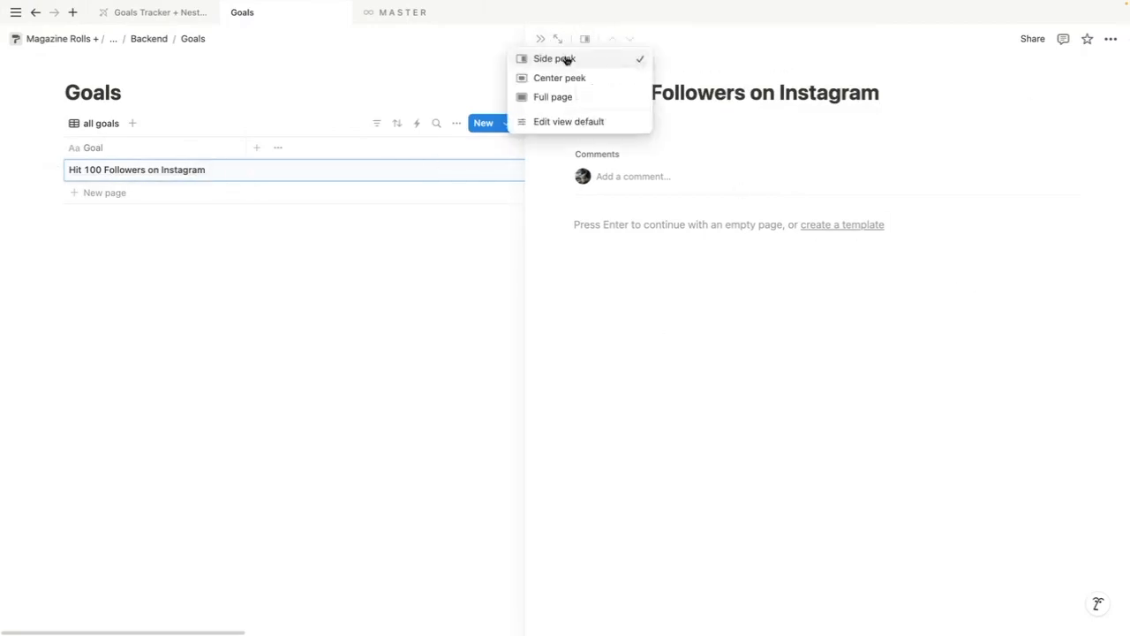
pyautogui.click(558, 121)
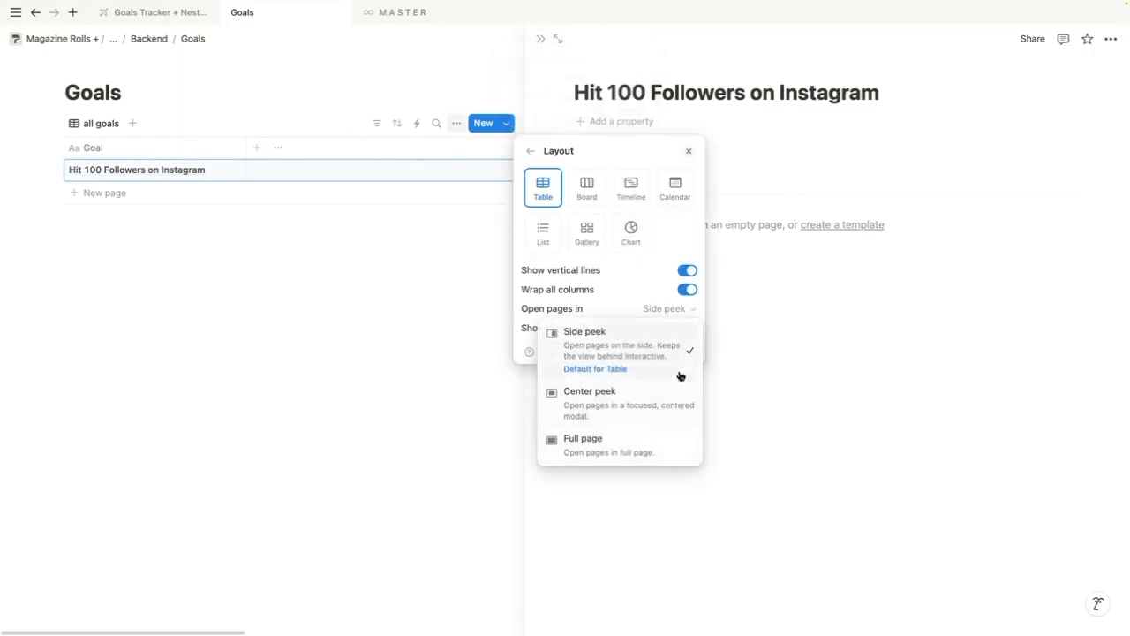
pyautogui.click(779, 346)
pyautogui.click(777, 346)
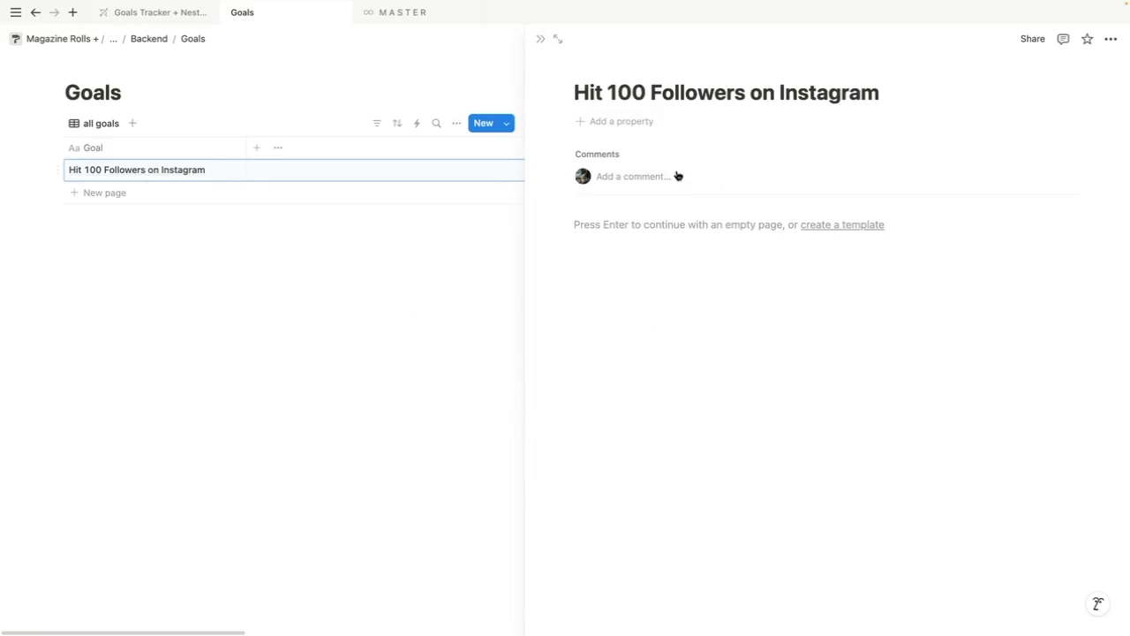
# View the Instagram goal as a full page, go back to the Goals database, and close the side peek
pyautogui.click(557, 39)
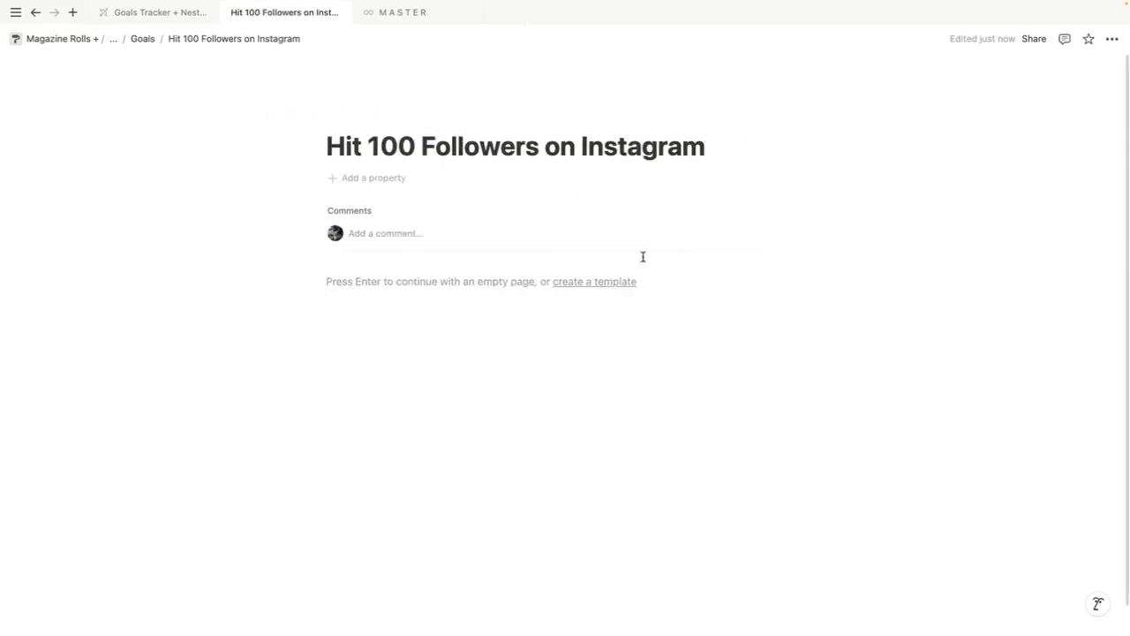
pyautogui.press('super+[')
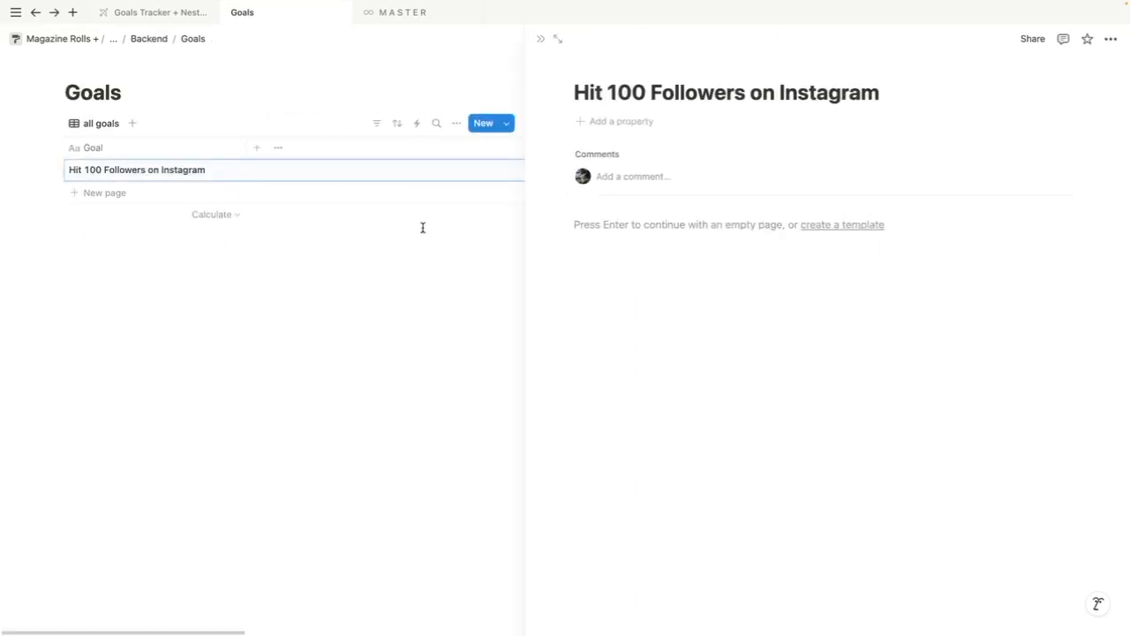
pyautogui.click(540, 41)
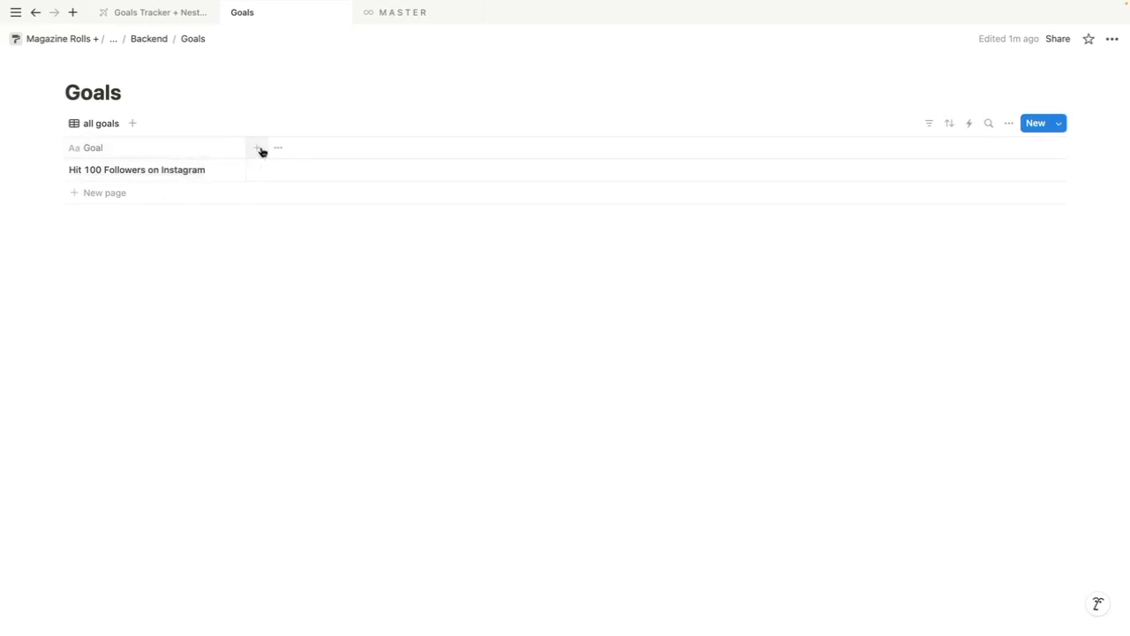
# Check the Beginner checklist item about creating a label from a Formula on the tracker page, and return to the Goals database
pyautogui.click(159, 16)
pyautogui.moveTo(107, 313); pyautogui.dragTo(234, 312)
pyautogui.click(283, 20)
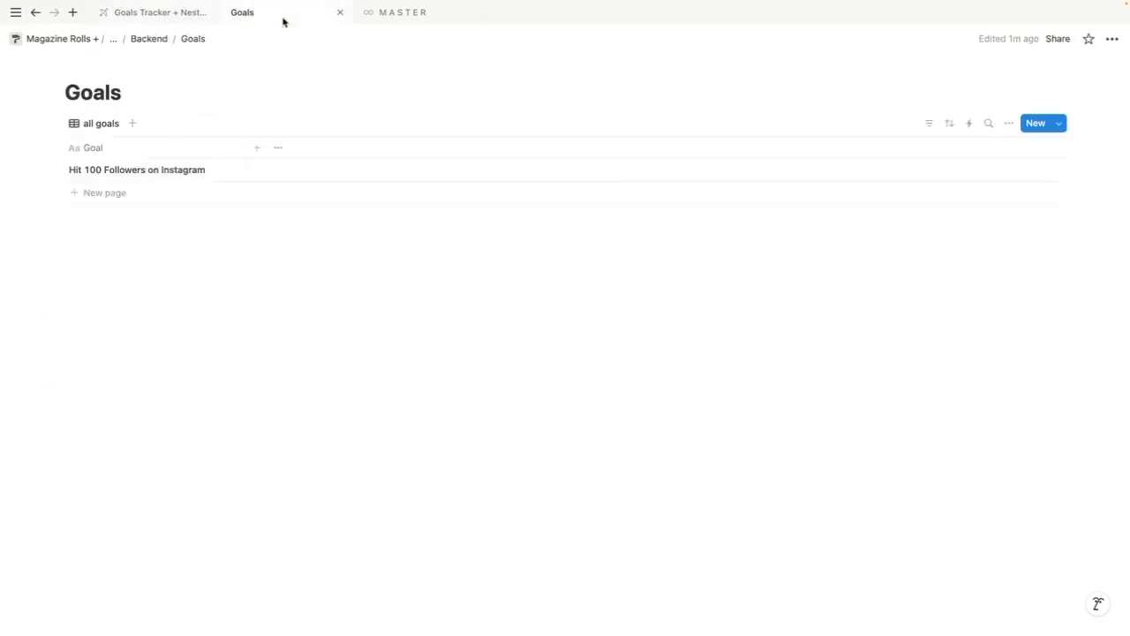
# Add a Number property named Current Metric to the Goals database and set it to 53 for the Instagram goal
pyautogui.click(257, 148)
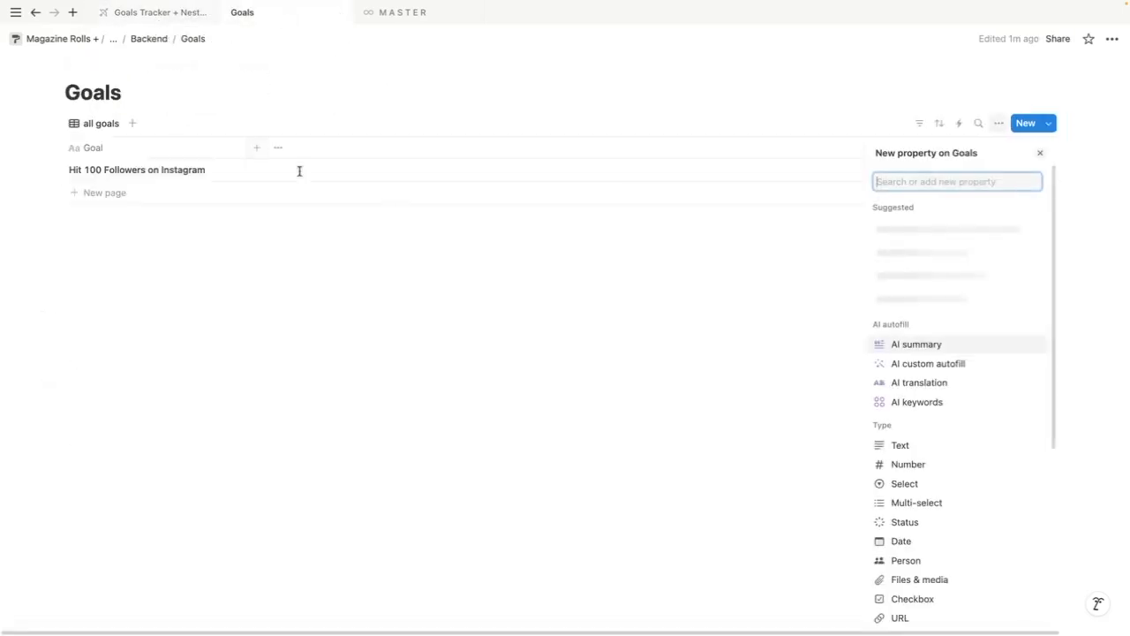
pyautogui.click(944, 464)
pyautogui.write('Current Metric')
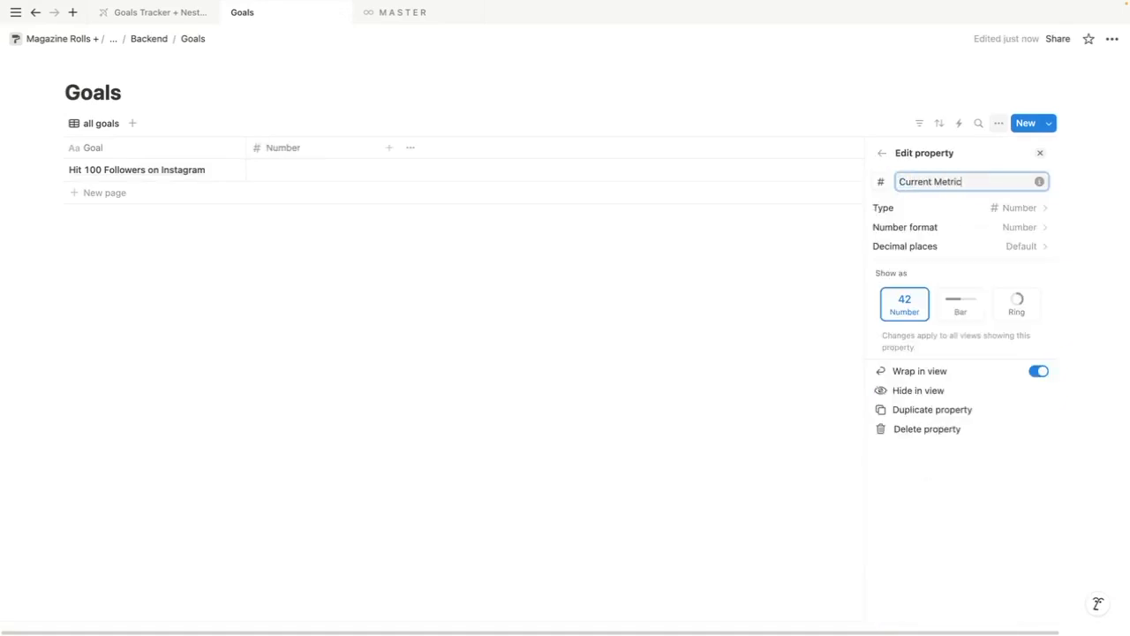
pyautogui.press('Escape')
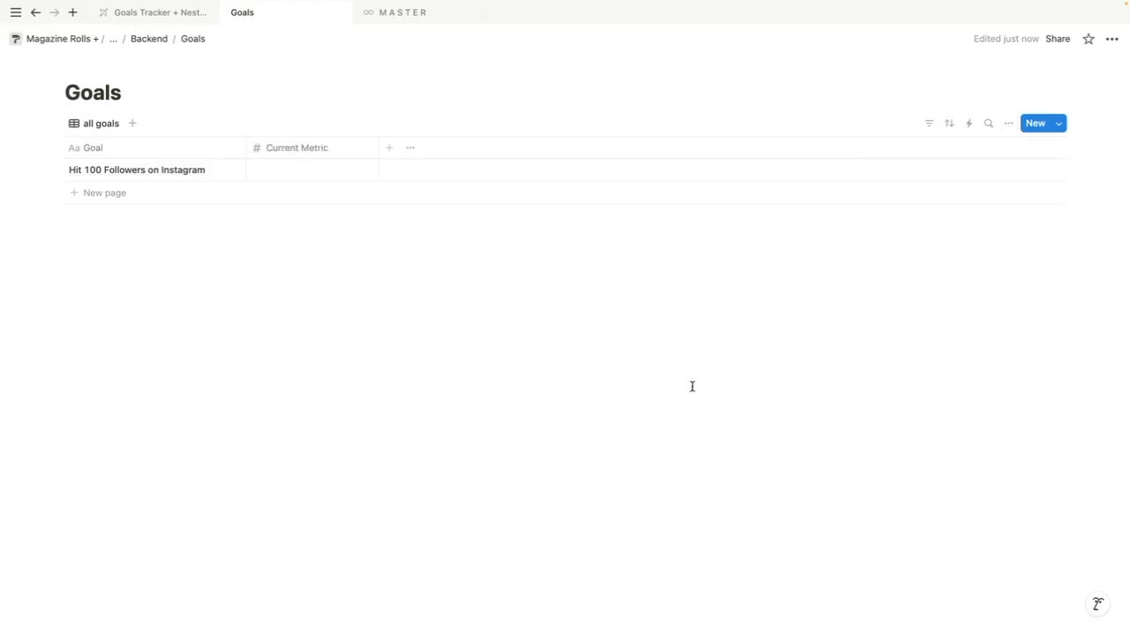
pyautogui.click(267, 168)
pyautogui.press('Return')
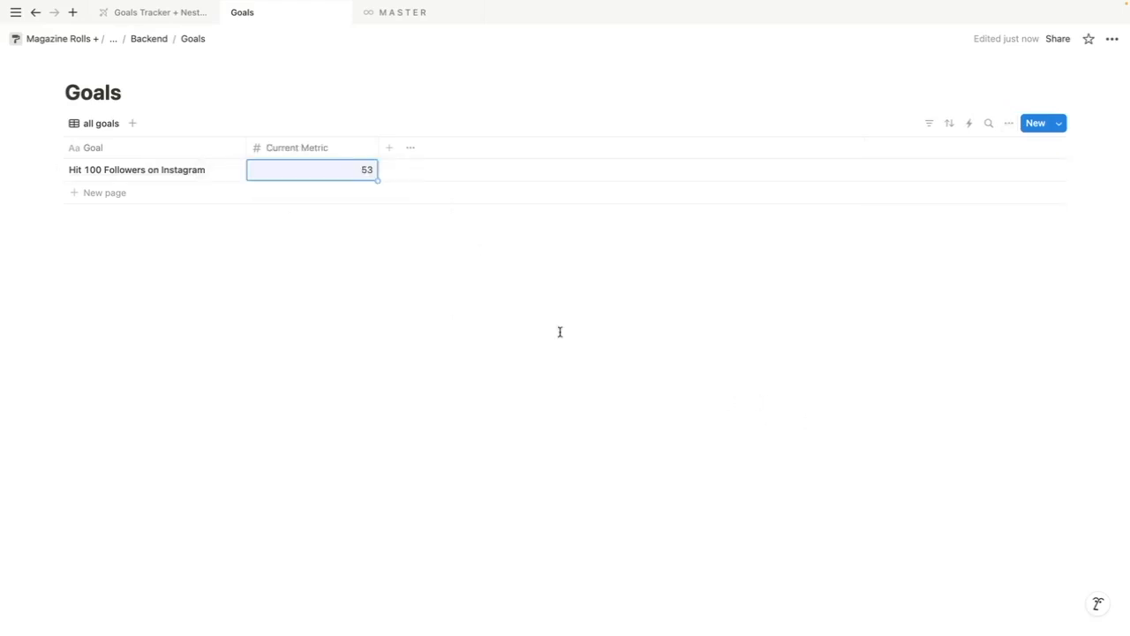
# Add a Number property named Goal Metric to the Goals database and set it to 100 for the Instagram goal
pyautogui.click(389, 147)
pyautogui.click(945, 475)
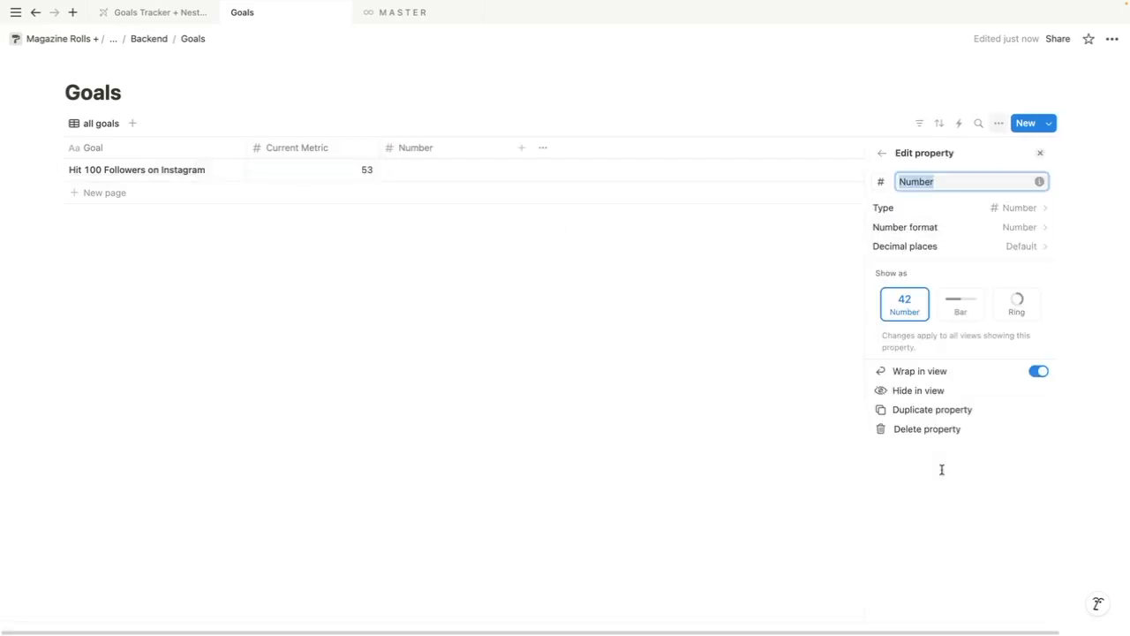
pyautogui.write('Goal Metric')
pyautogui.click(534, 314)
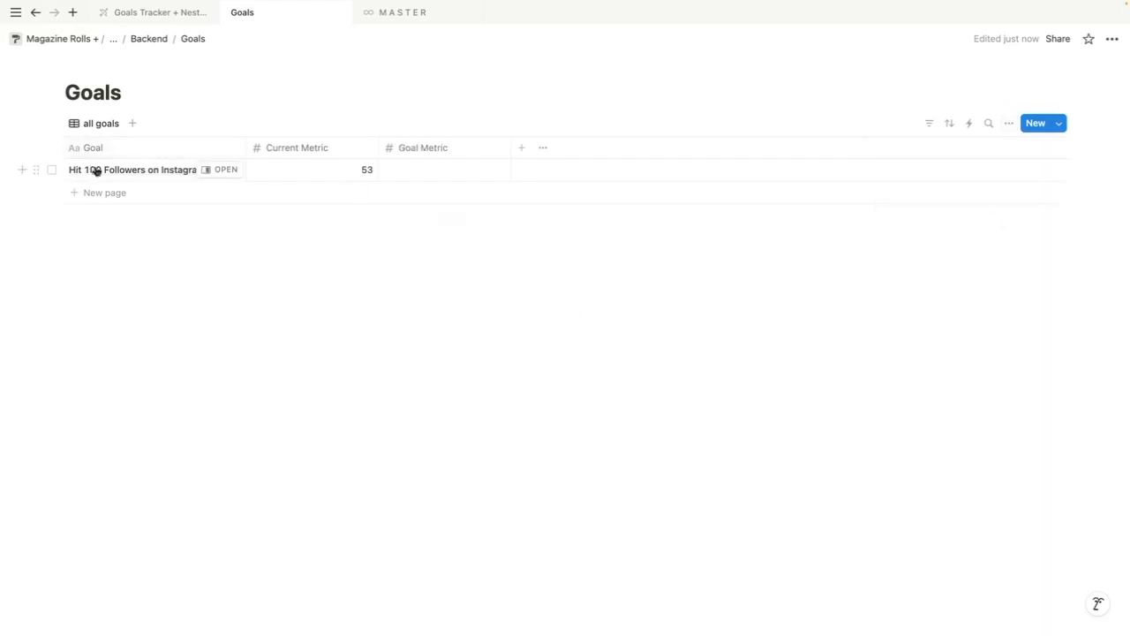
pyautogui.click(423, 168)
pyautogui.write('100')
pyautogui.press('Return')
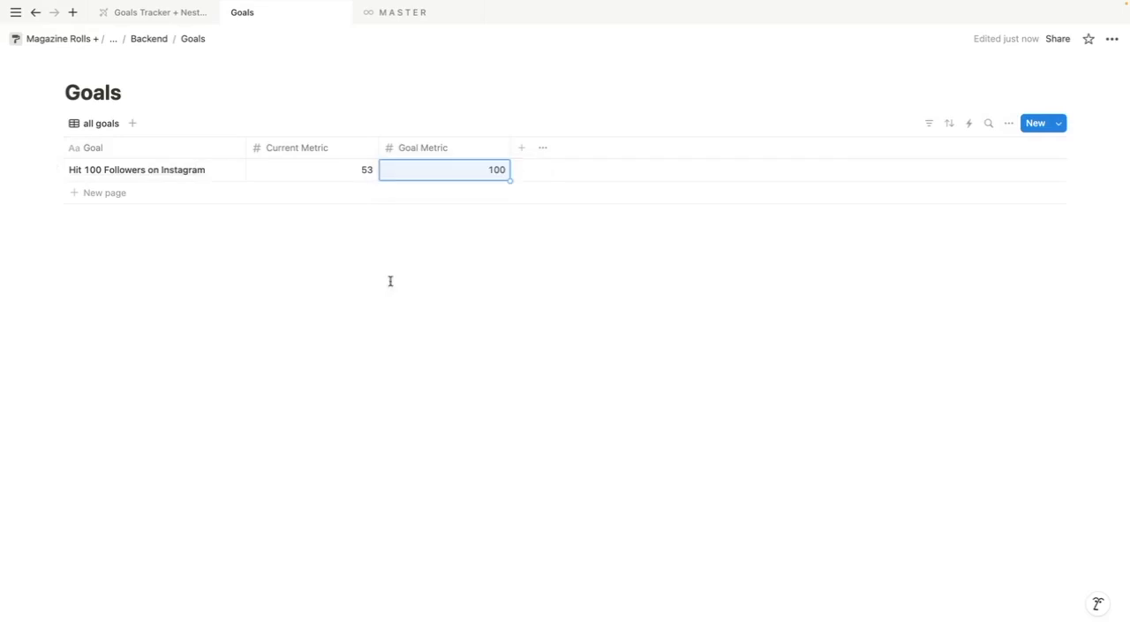
# Compare the tracker page's checklist with the Goals database, check the Backend page, and return to the Goals Tracker + Nested Databases page
pyautogui.click(157, 23)
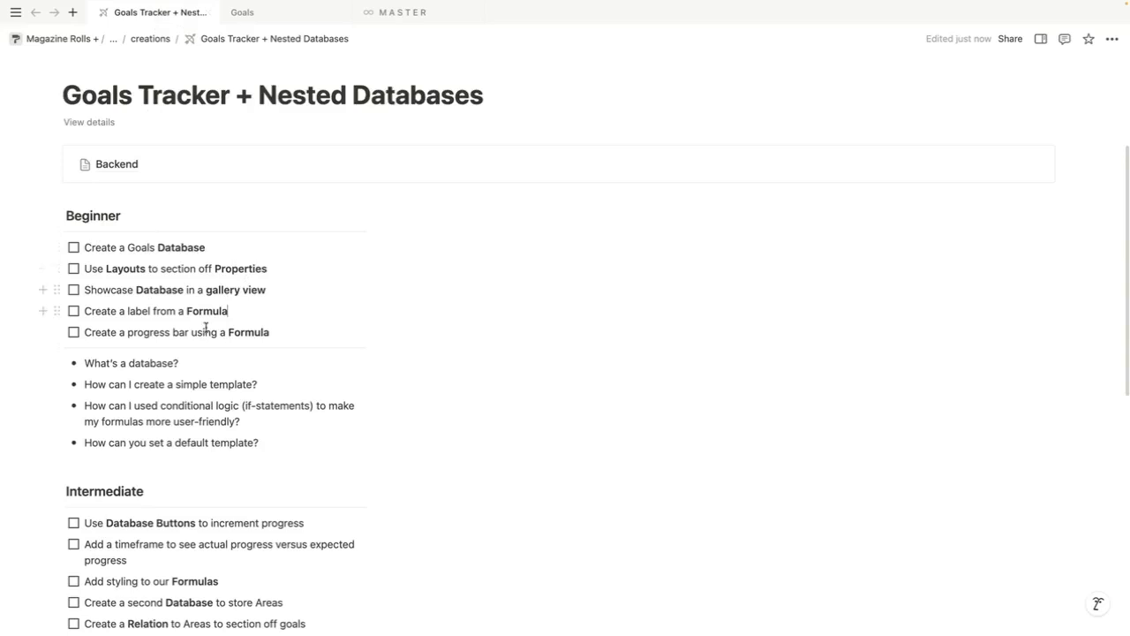
pyautogui.click(276, 11)
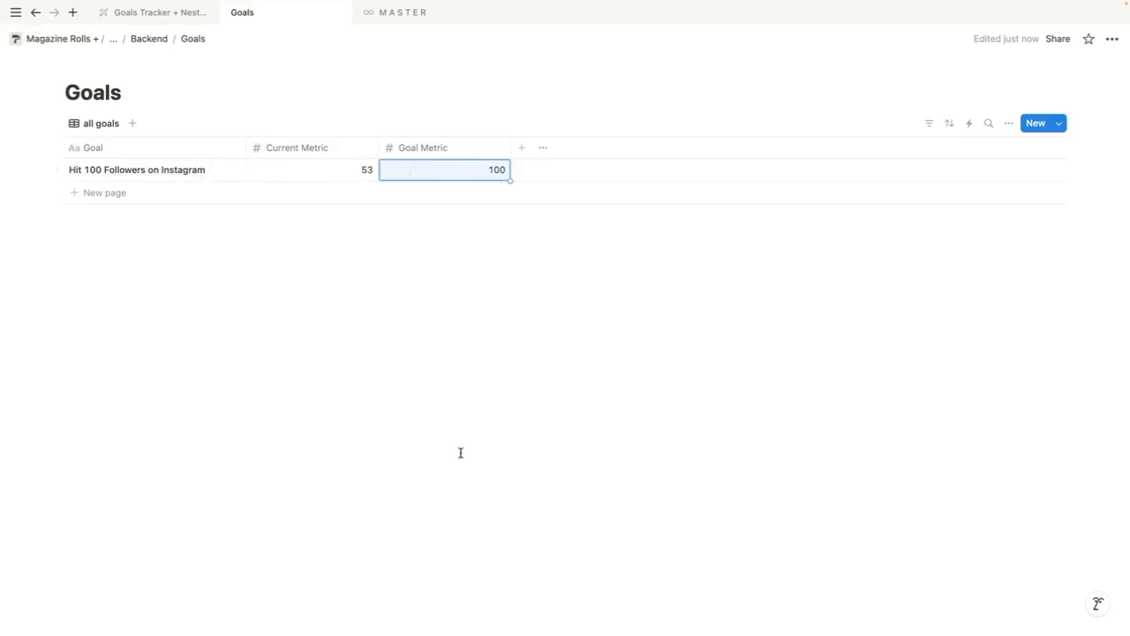
pyautogui.click(162, 19)
pyautogui.click(286, 19)
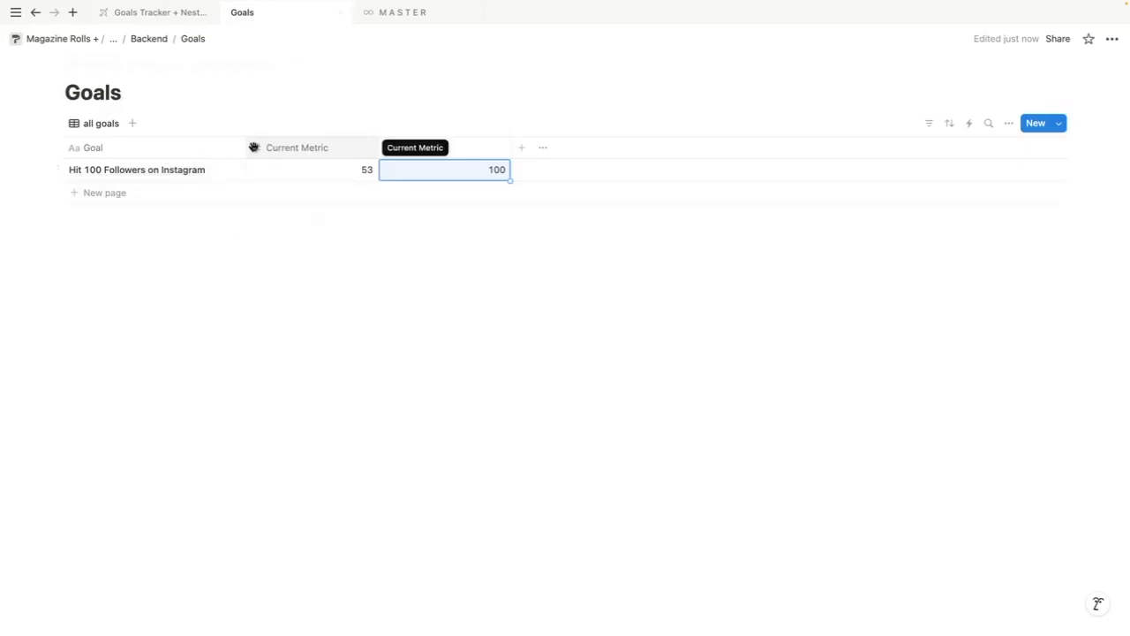
pyautogui.click(149, 14)
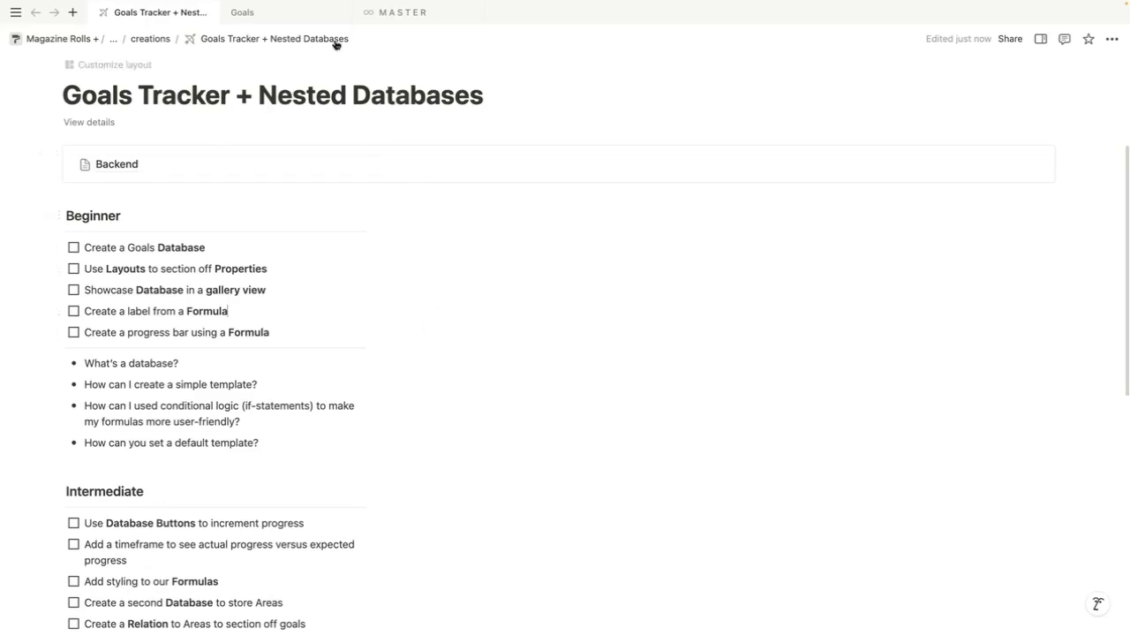
pyautogui.click(132, 168)
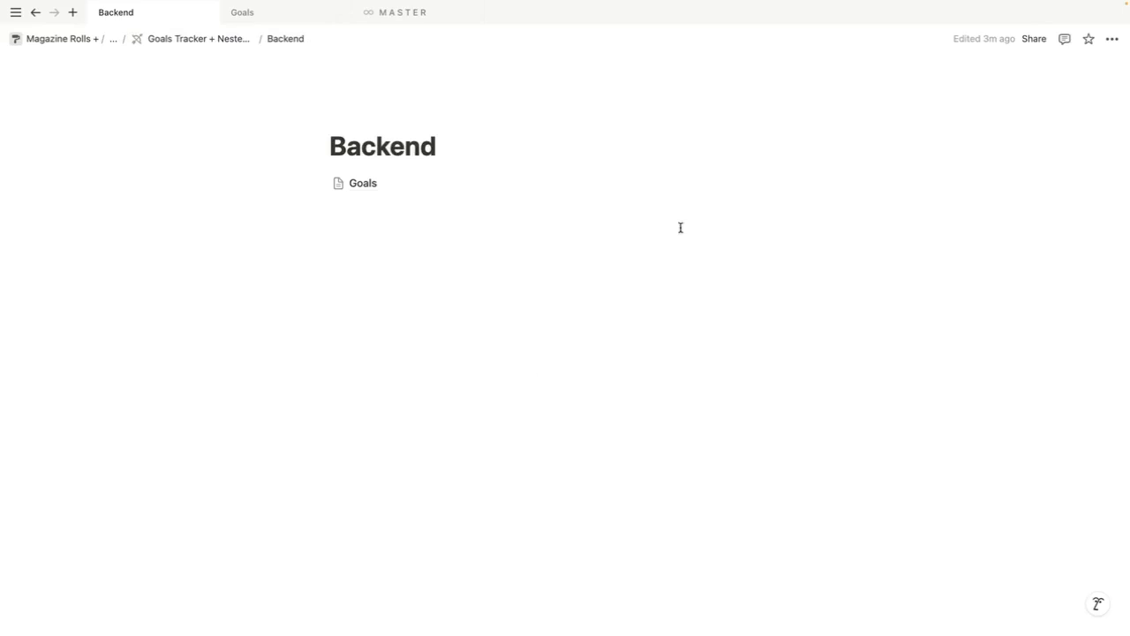
pyautogui.click(200, 41)
# Narrow the checklist columns of the Beginner section and the section below it to widen the empty space beside them
pyautogui.scroll(-3, 427, 472)
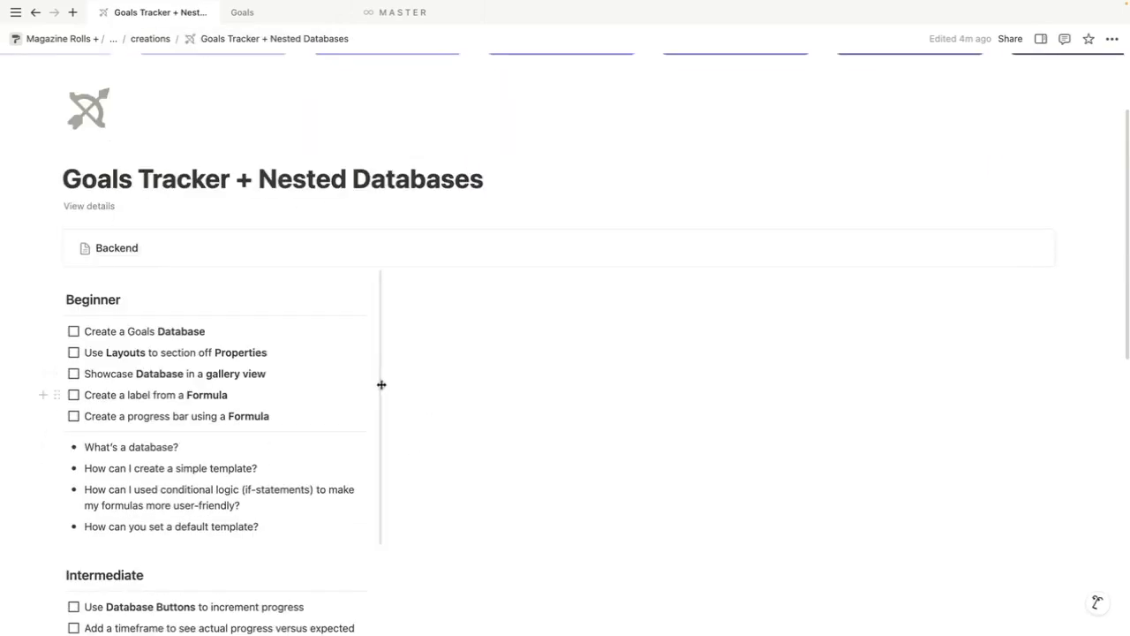
pyautogui.moveTo(380, 315); pyautogui.dragTo(323, 380)
pyautogui.scroll(-4, 406, 442)
pyautogui.moveTo(381, 490); pyautogui.dragTo(324, 480)
pyautogui.scroll(3, 391, 412)
# Insert a linked view of the Goals database as a table in the empty column beside the Beginner checklist
pyautogui.click(385, 255)
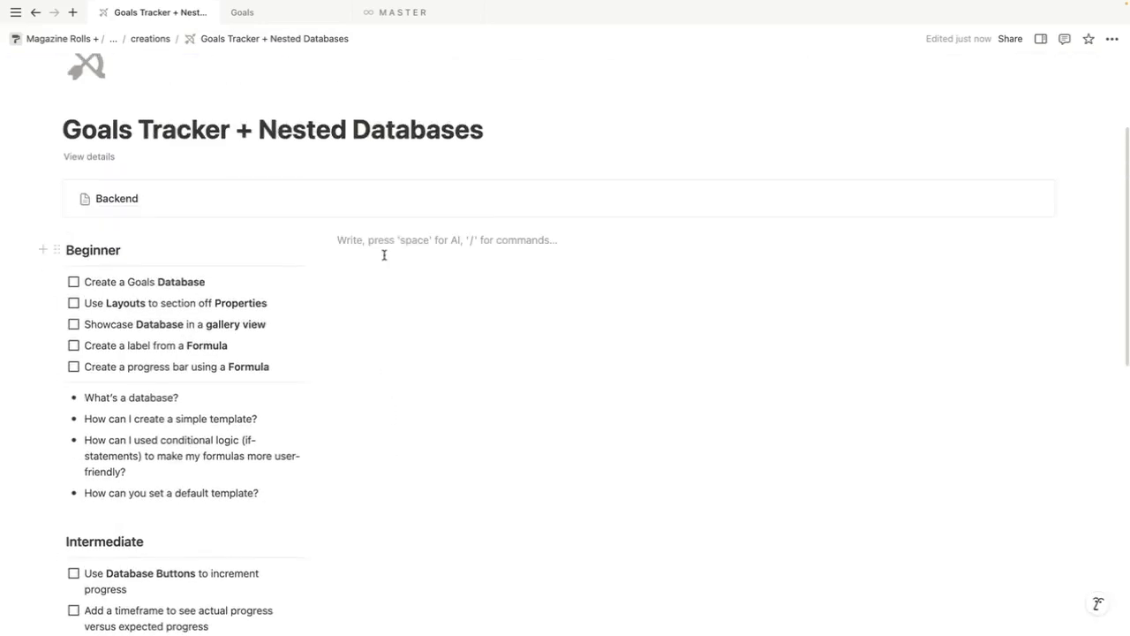
pyautogui.write('/linked')
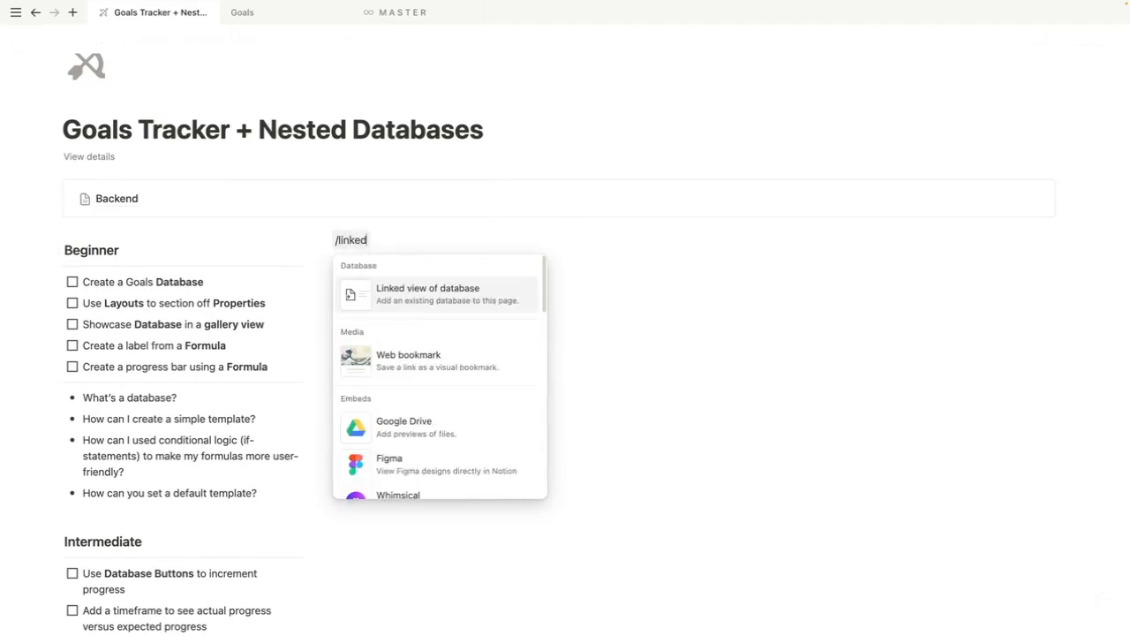
pyautogui.press('Return')
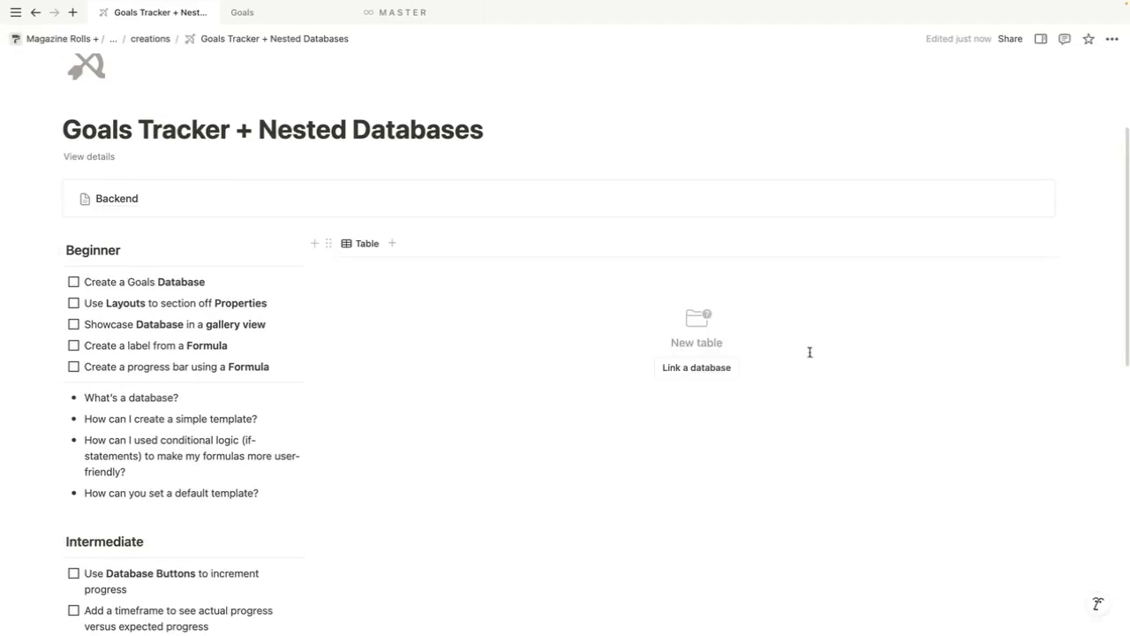
pyautogui.click(692, 369)
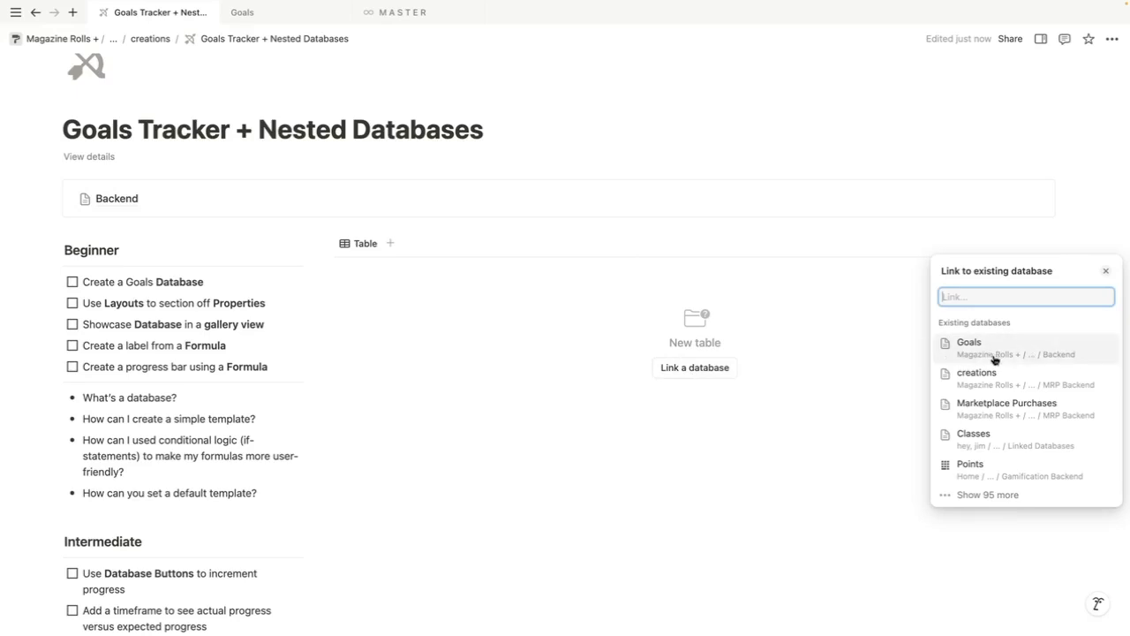
pyautogui.click(997, 355)
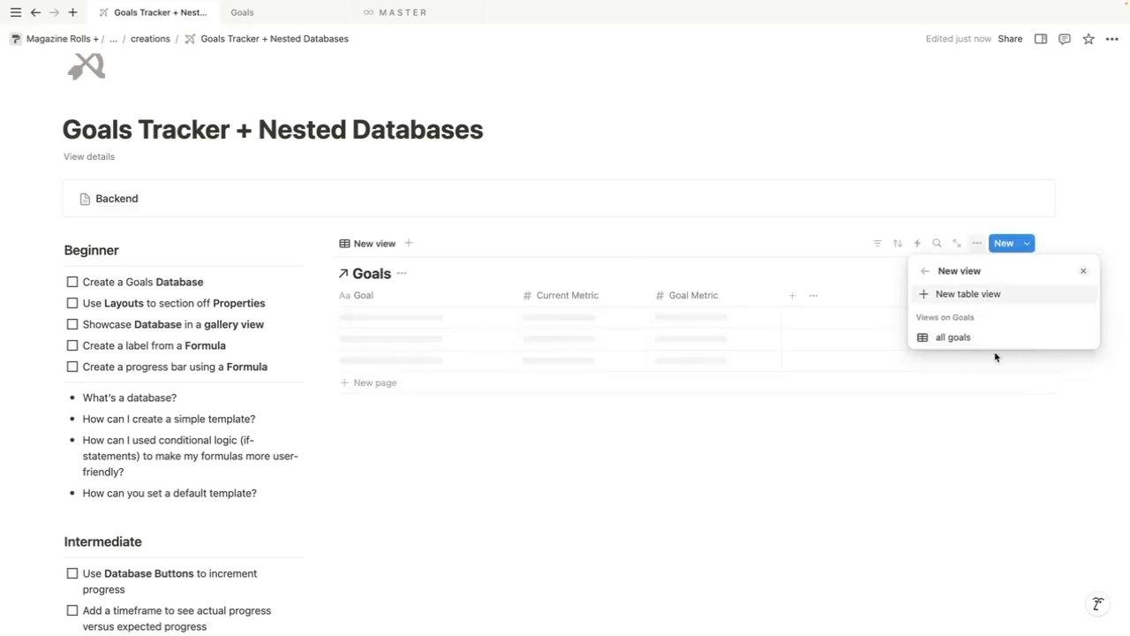
pyautogui.click(478, 299)
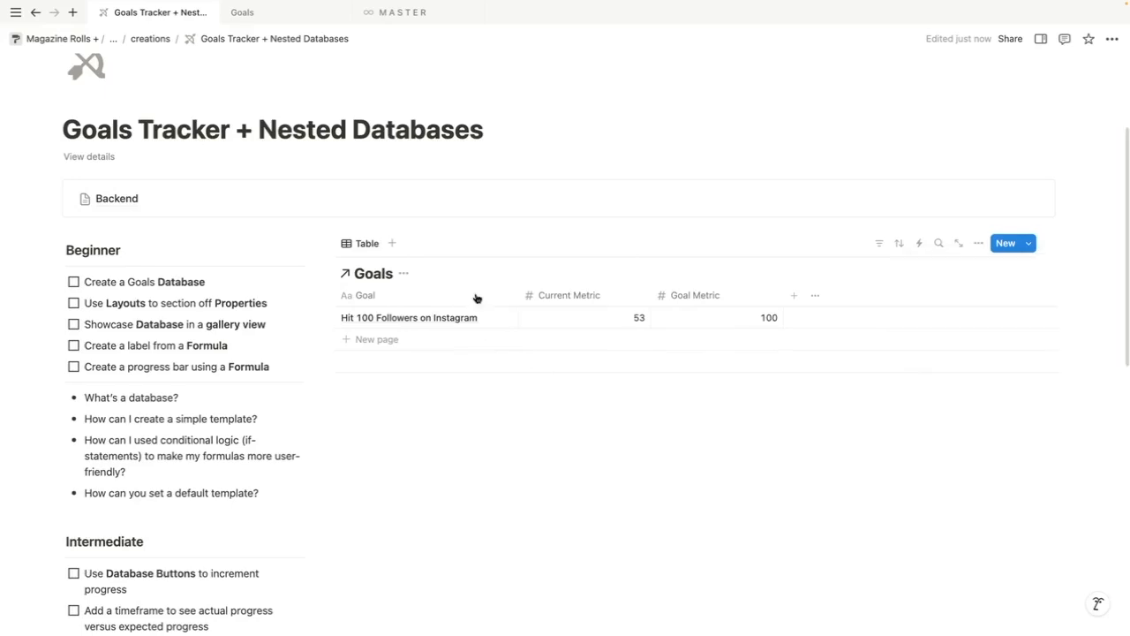
# Hide the database title of the linked Goals view beside the Beginner checklist
pyautogui.click(403, 276)
pyautogui.click(417, 345)
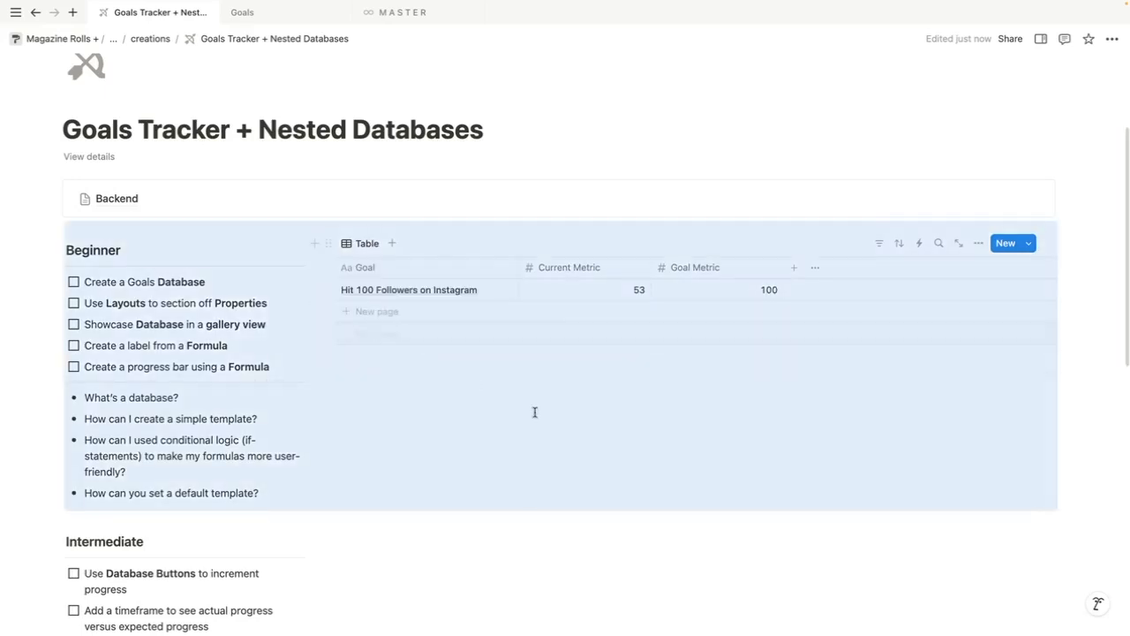
pyautogui.click(515, 402)
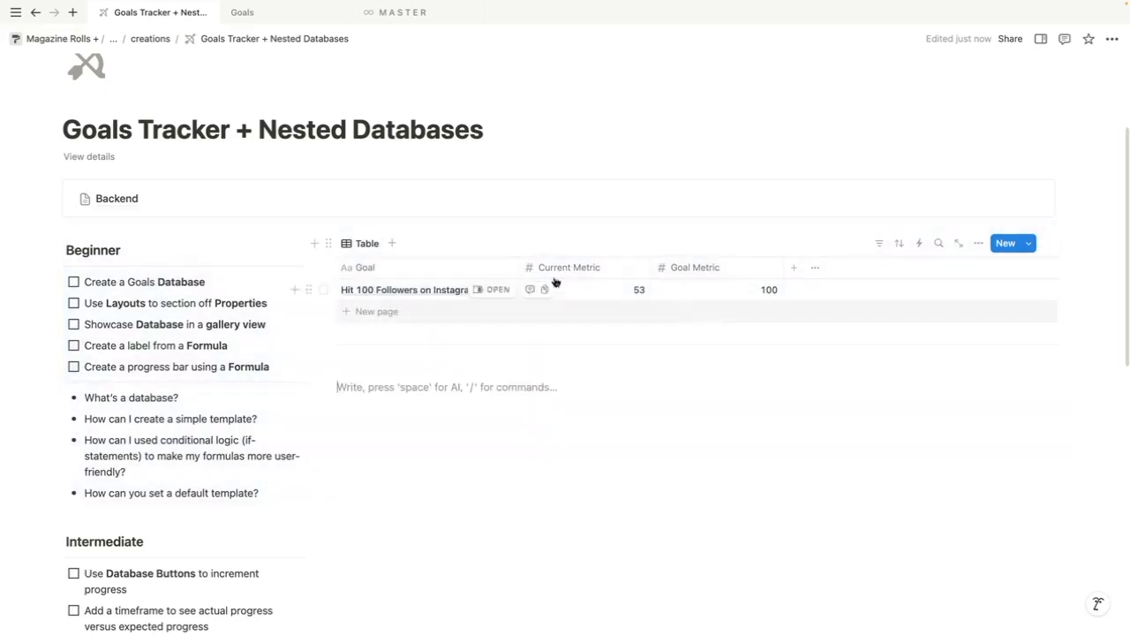
# Rename the linked Goals view beside the Beginner checklist to "all goals"
pyautogui.click(364, 244)
pyautogui.click(381, 268)
pyautogui.write('all goals')
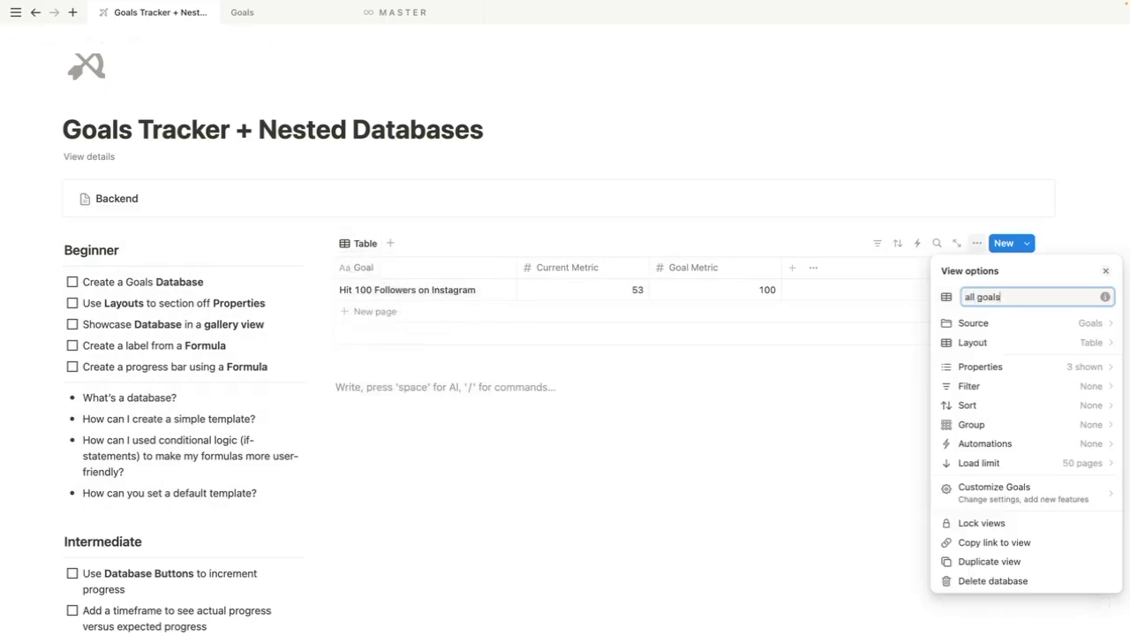
pyautogui.click(450, 414)
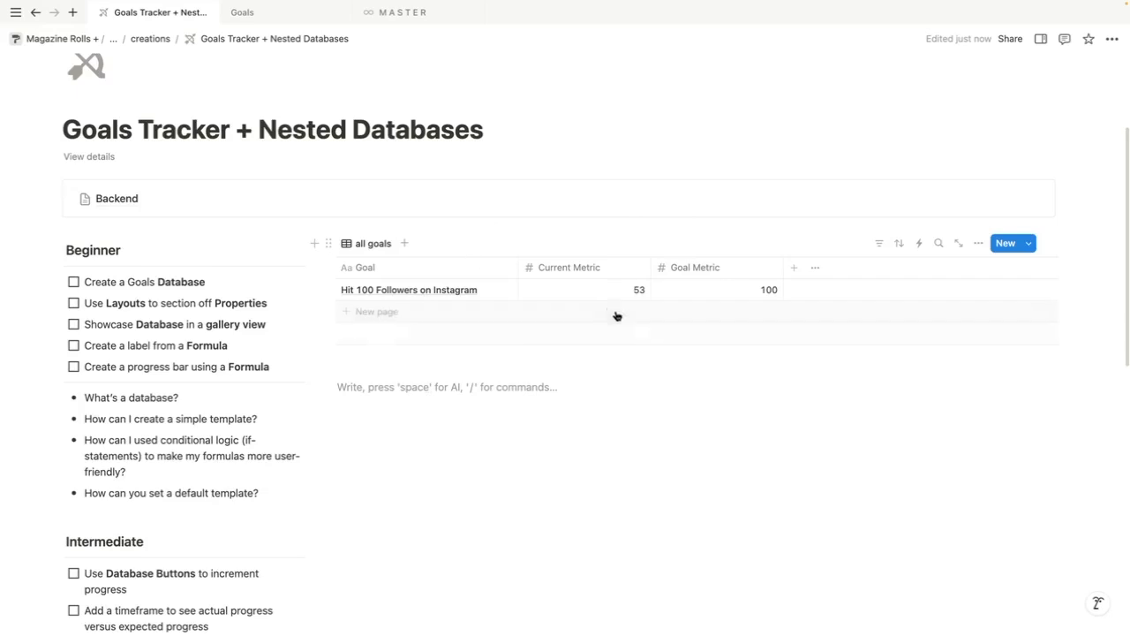
# Add the goal "Hit 1000 Subs on Youtube" with current metric 300 and goal metric 1000 to the Goals database, and check the linked view
pyautogui.click(255, 15)
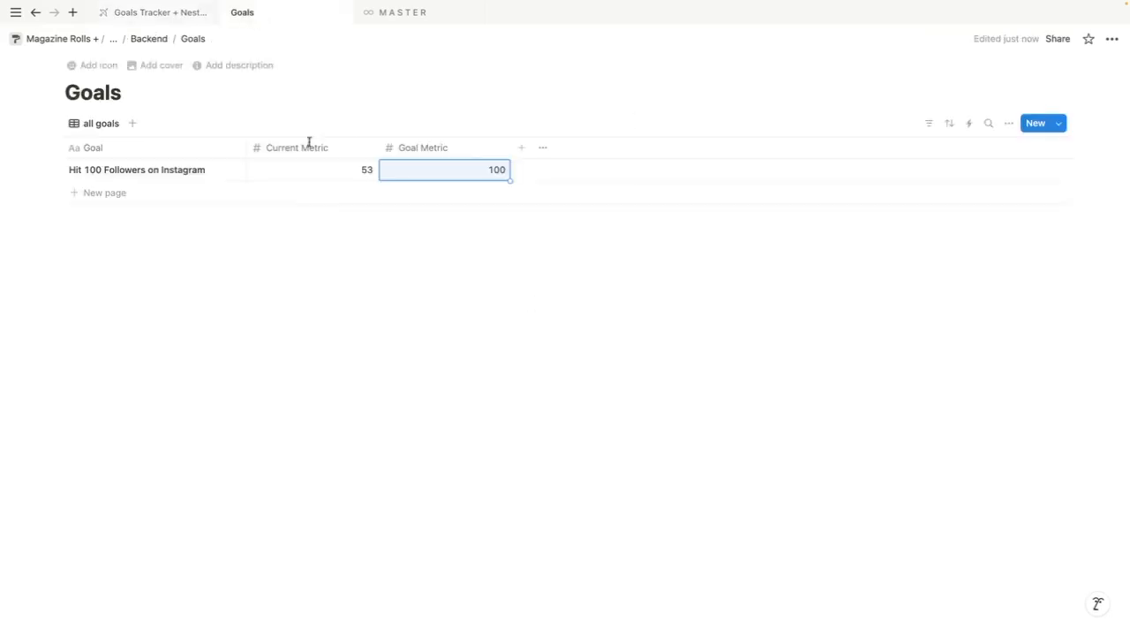
pyautogui.click(162, 16)
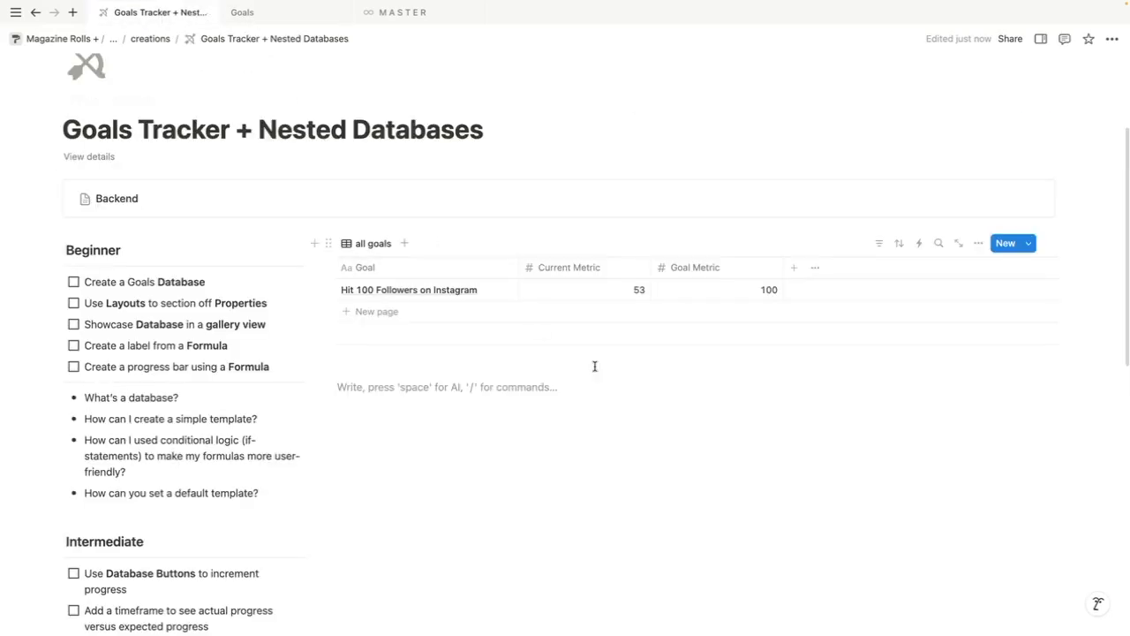
pyautogui.click(248, 18)
pyautogui.click(152, 198)
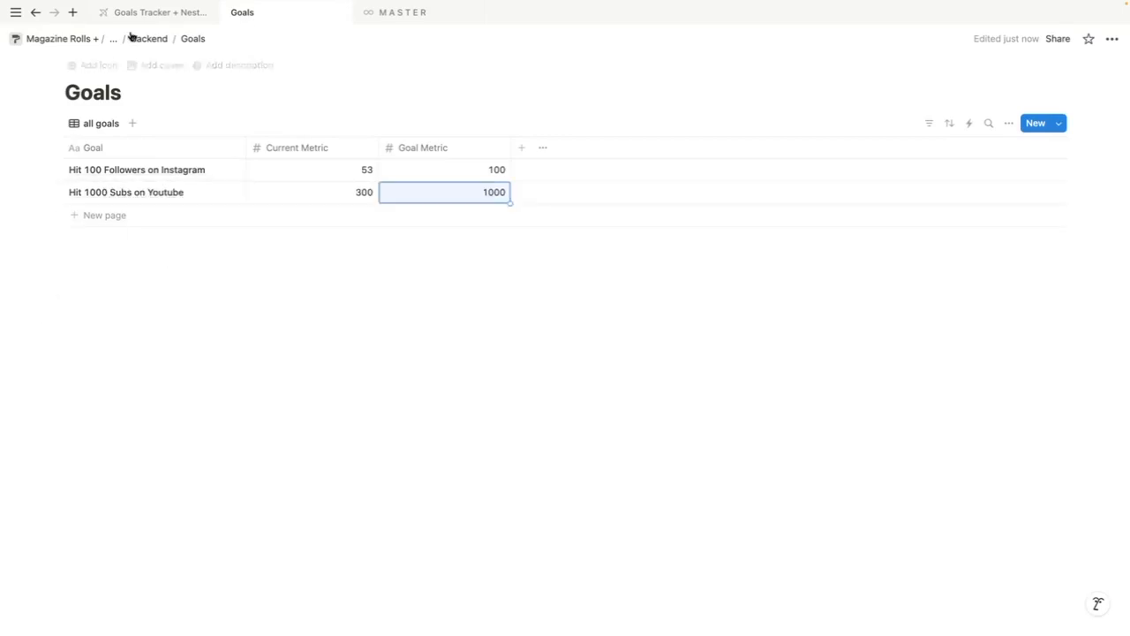
pyautogui.click(160, 12)
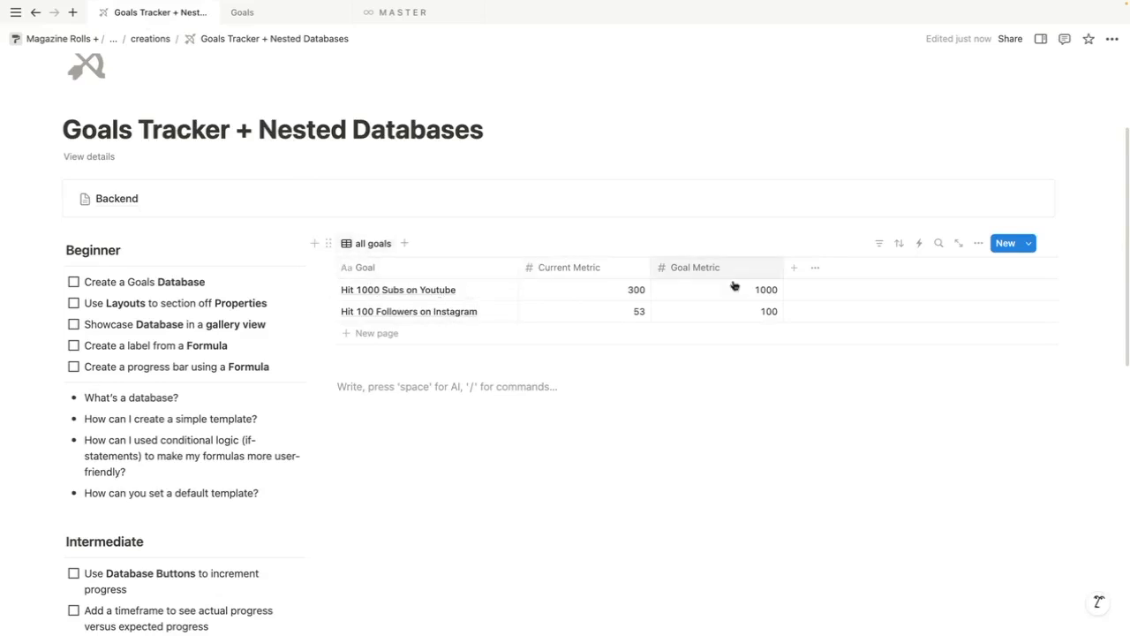
pyautogui.click(248, 18)
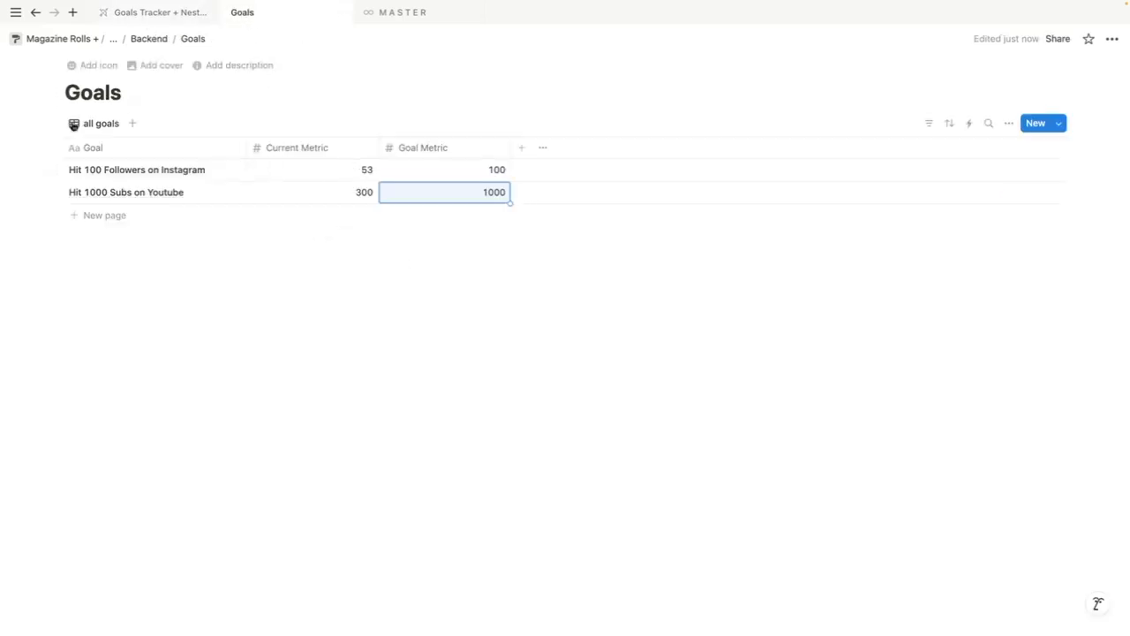
pyautogui.click(168, 12)
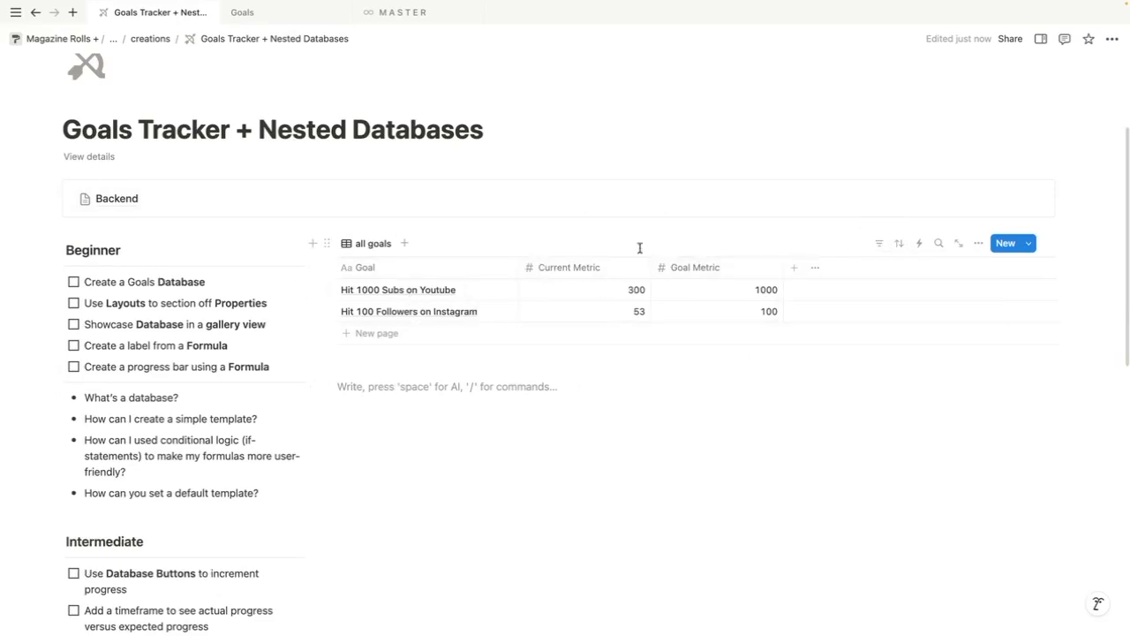
# Rename the linked Goals view on the tracker page to "incomplete goals"
pyautogui.click(373, 243)
pyautogui.click(367, 249)
pyautogui.click(372, 243)
pyautogui.click(384, 287)
pyautogui.write('incomplete goals')
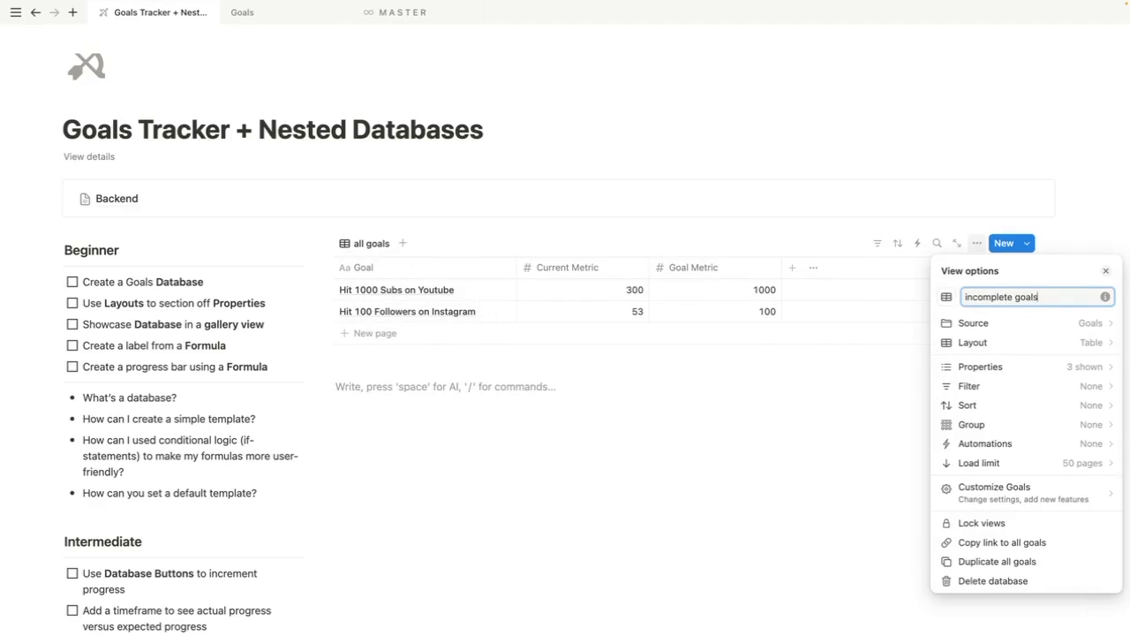
pyautogui.click(662, 462)
# Set the current metric of the "Hit 100 Followers on Instagram" goal to 101 in the linked view
pyautogui.click(639, 313)
pyautogui.write('101')
pyautogui.press('Return')
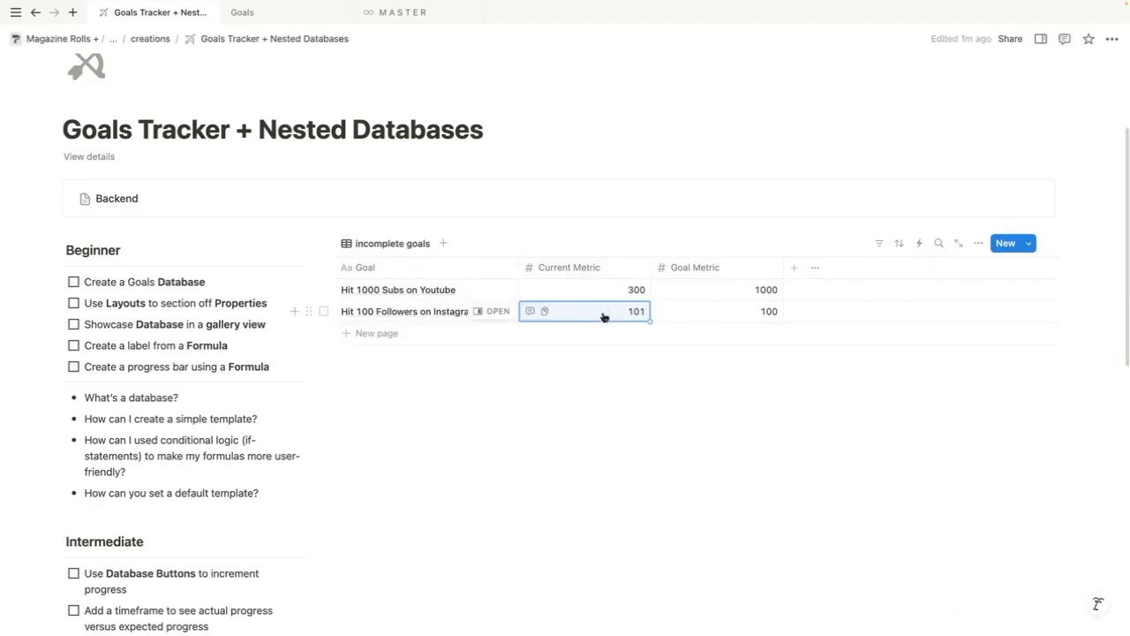
pyautogui.click(699, 409)
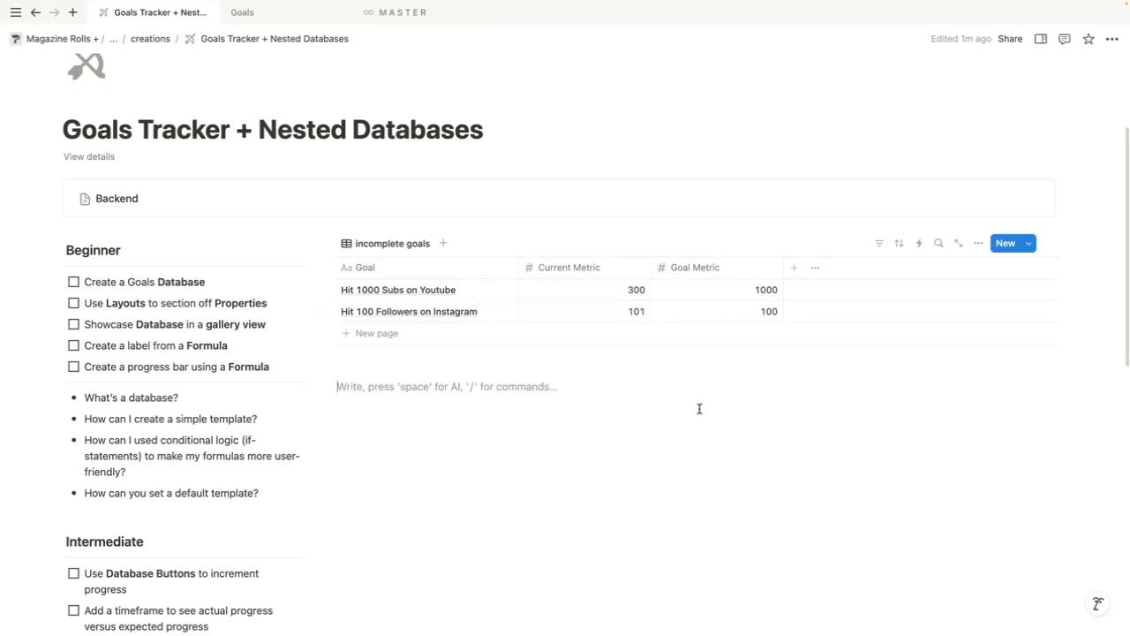
pyautogui.click(881, 245)
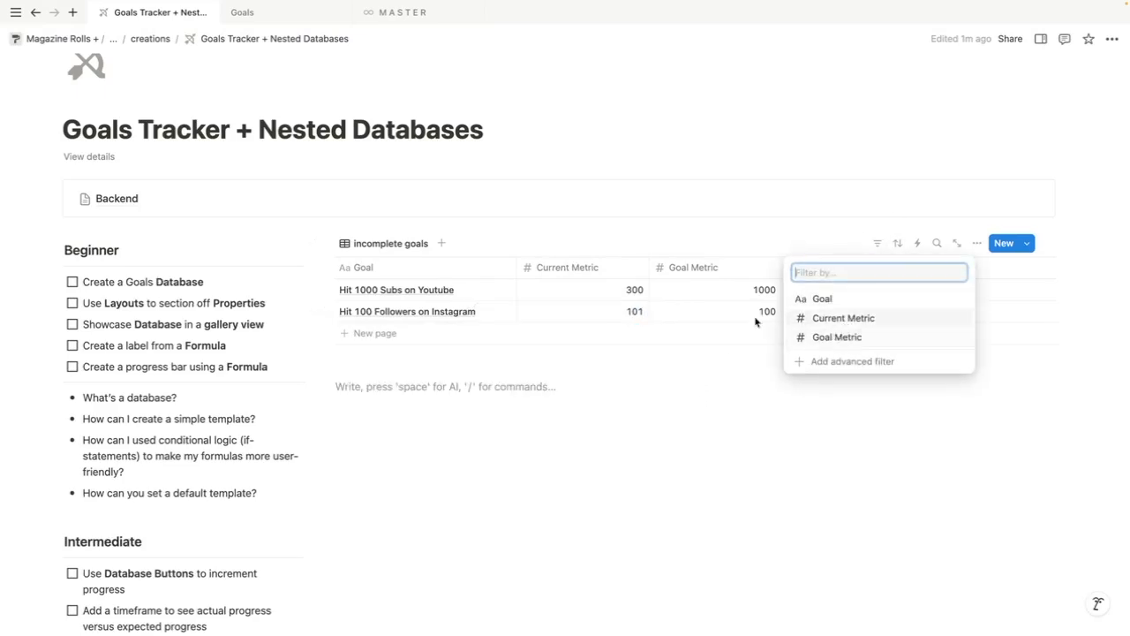
pyautogui.click(733, 375)
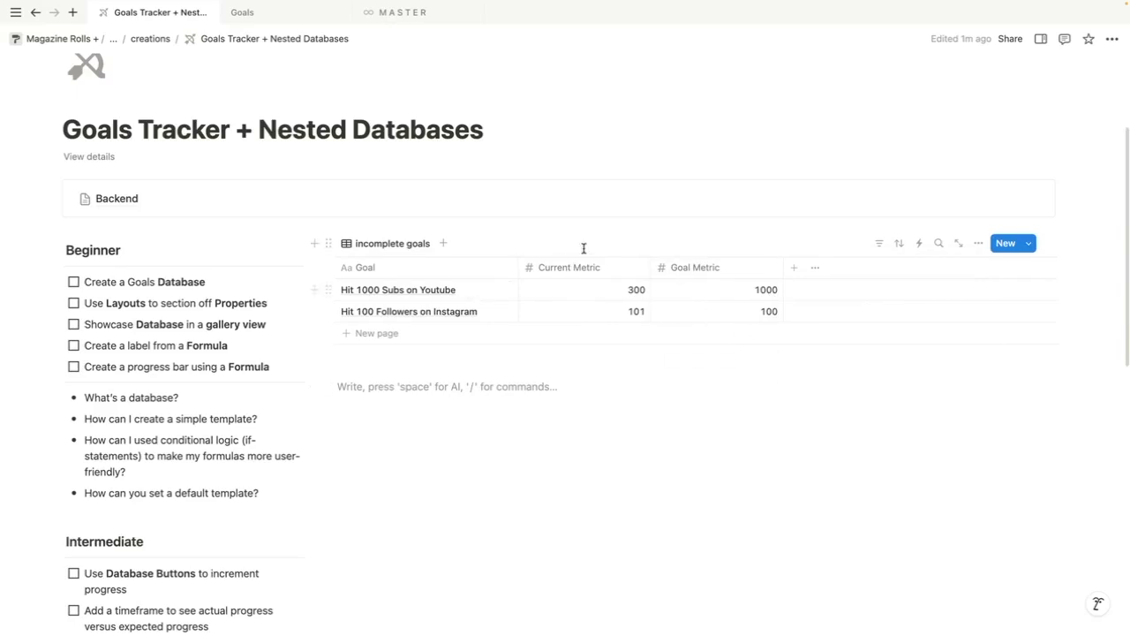
pyautogui.click(878, 243)
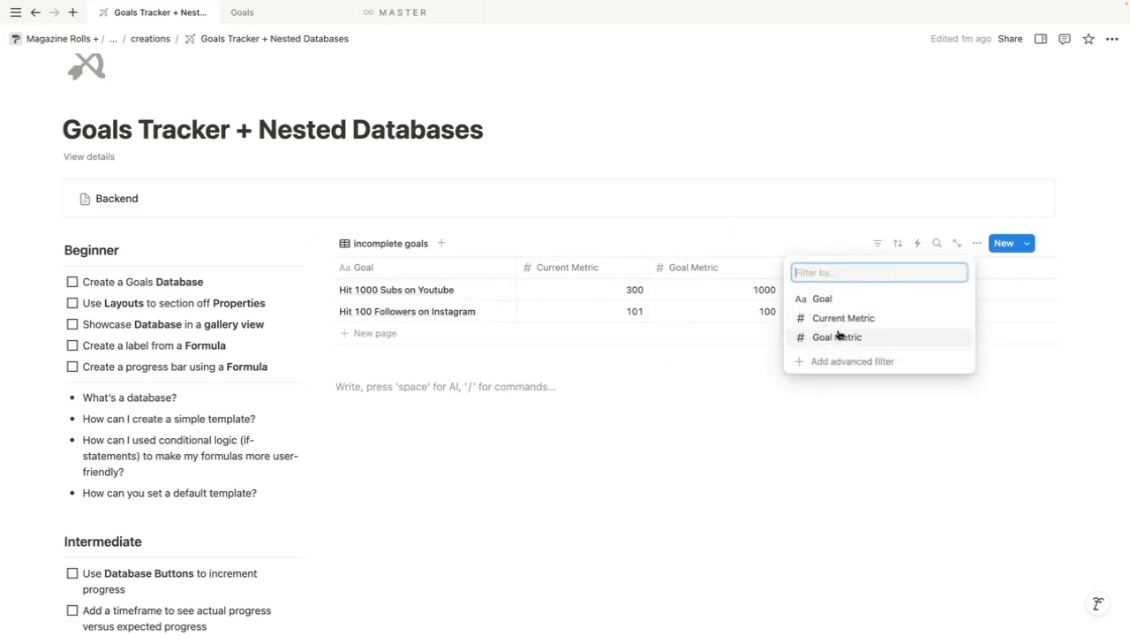
pyautogui.click(630, 376)
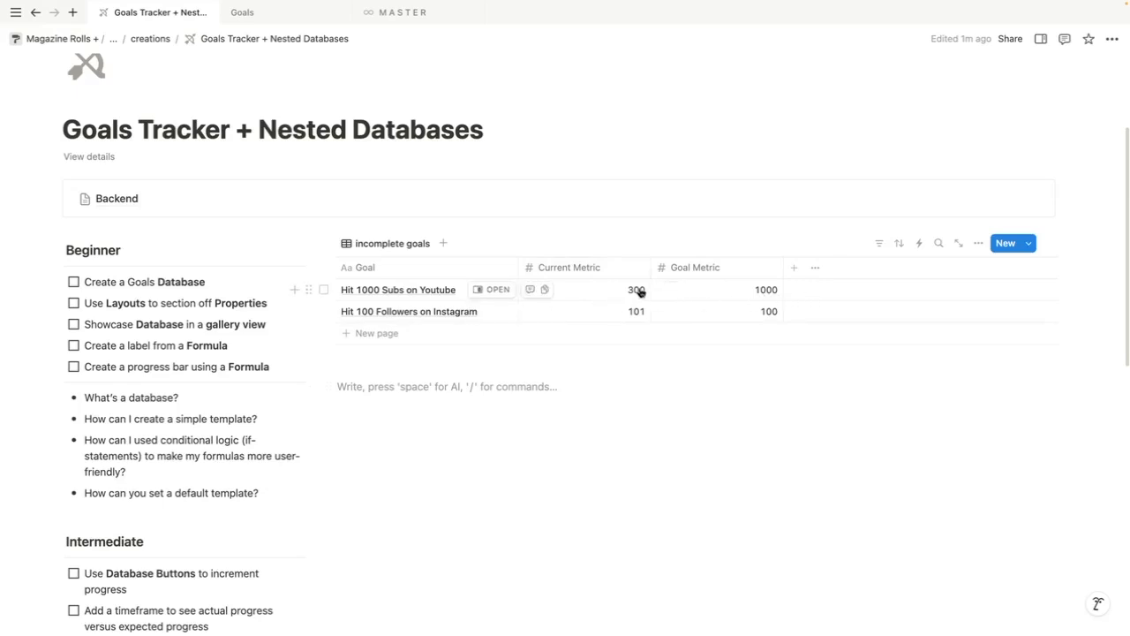
# Add a formula property named "Completed?" to the original Goals database
pyautogui.click(265, 17)
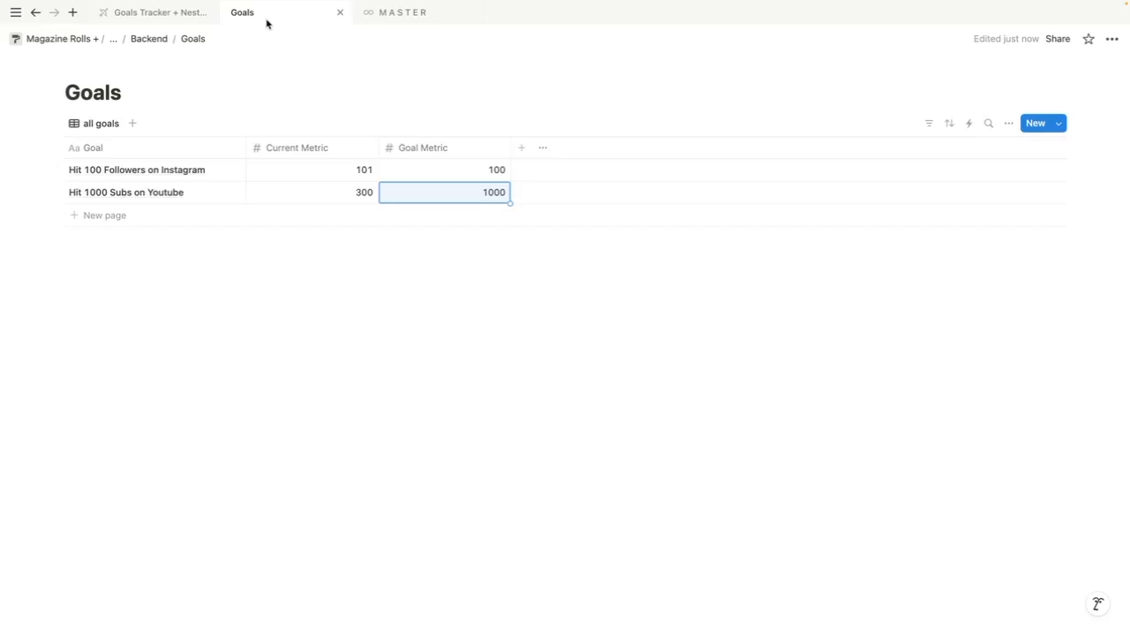
pyautogui.click(520, 155)
pyautogui.scroll(-1, 980, 521)
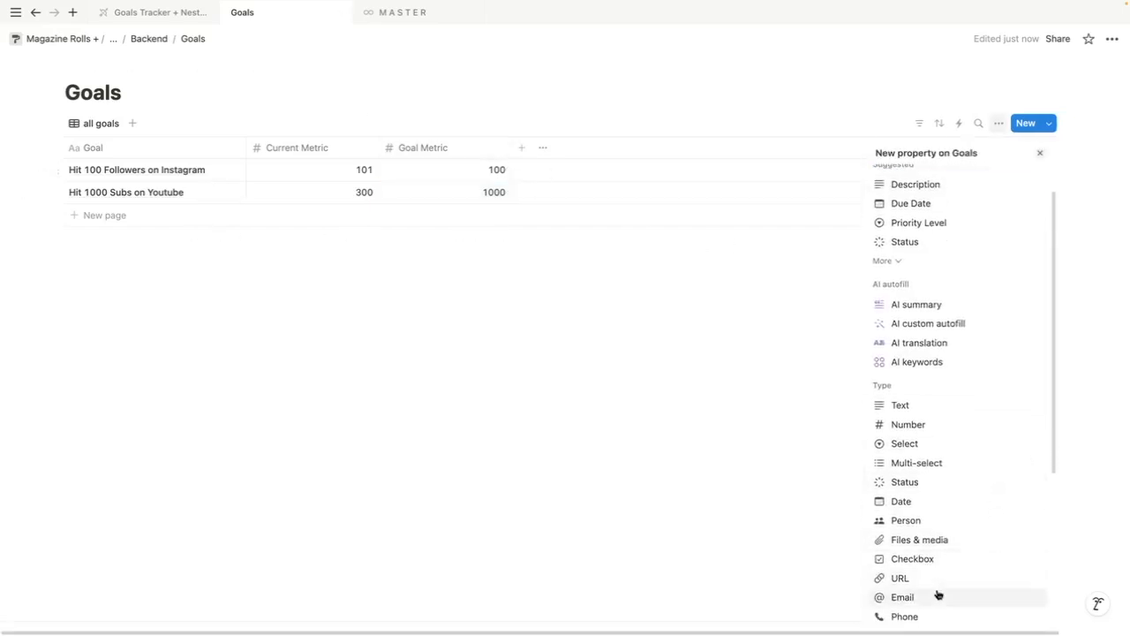
pyautogui.scroll(-2, 923, 600)
pyautogui.click(916, 537)
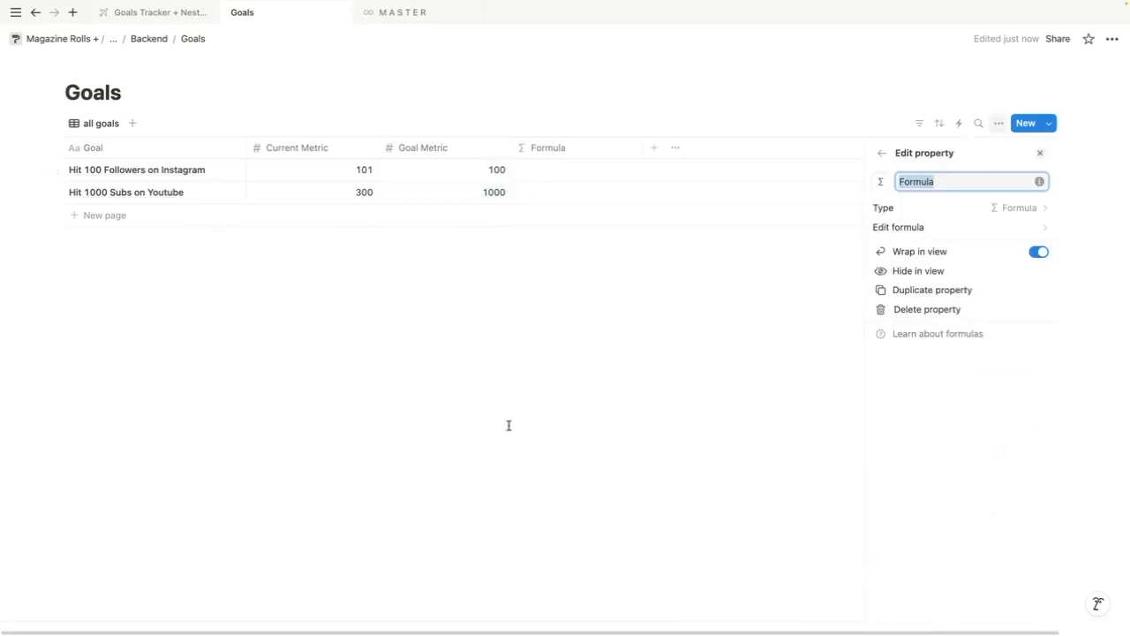
pyautogui.write('Complet')
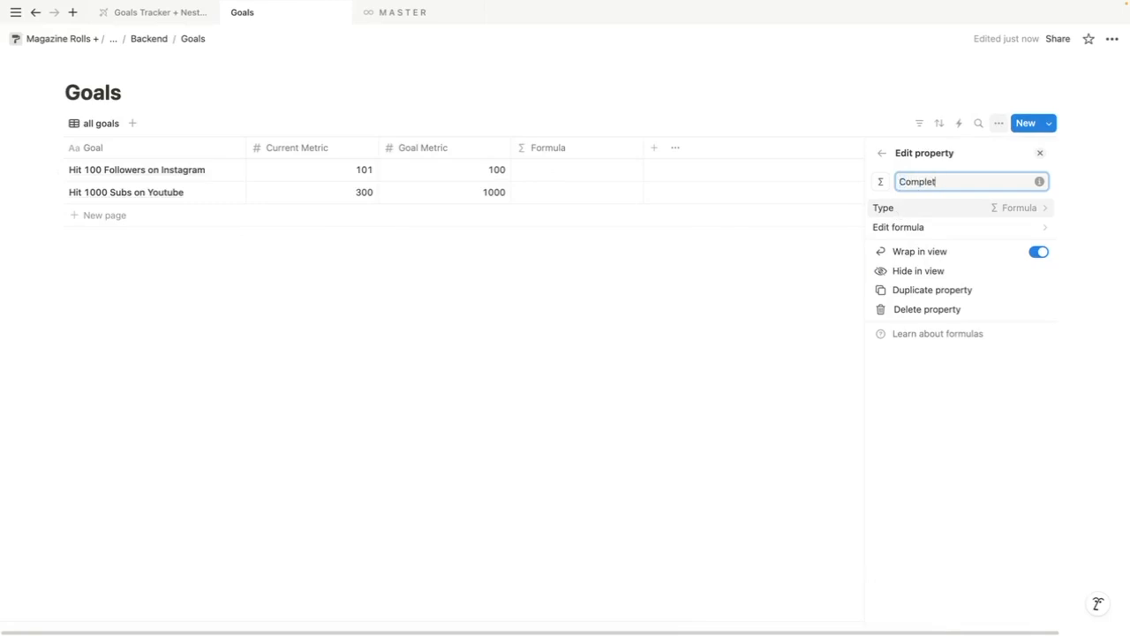
pyautogui.click(689, 305)
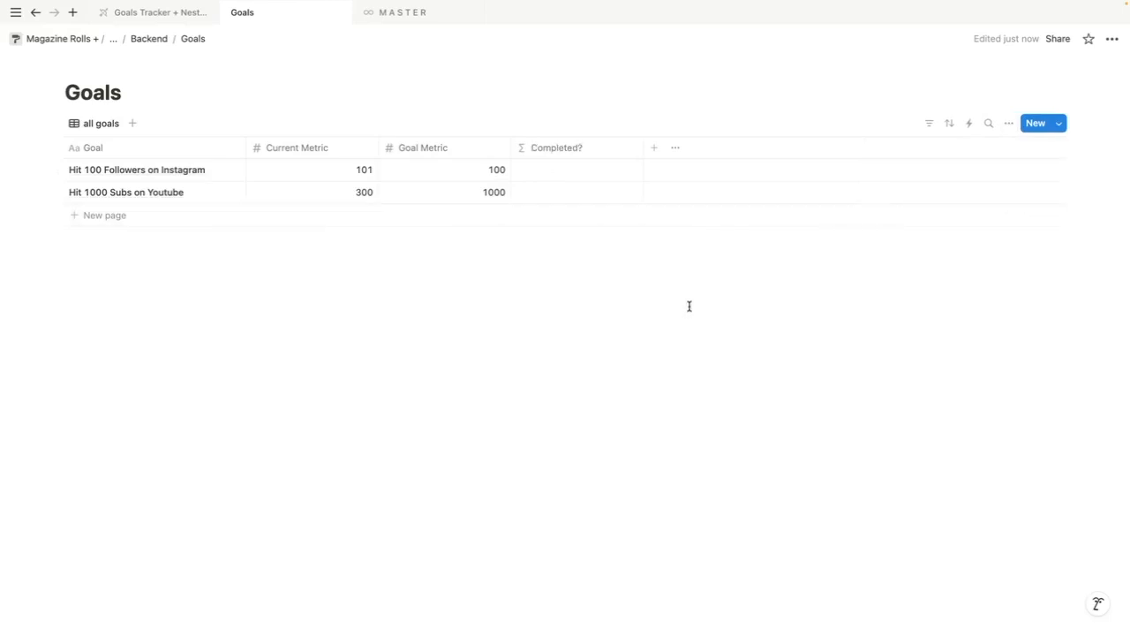
# Define the Completed? formula as Current Metric >= Goal Metric and save it
pyautogui.click(563, 179)
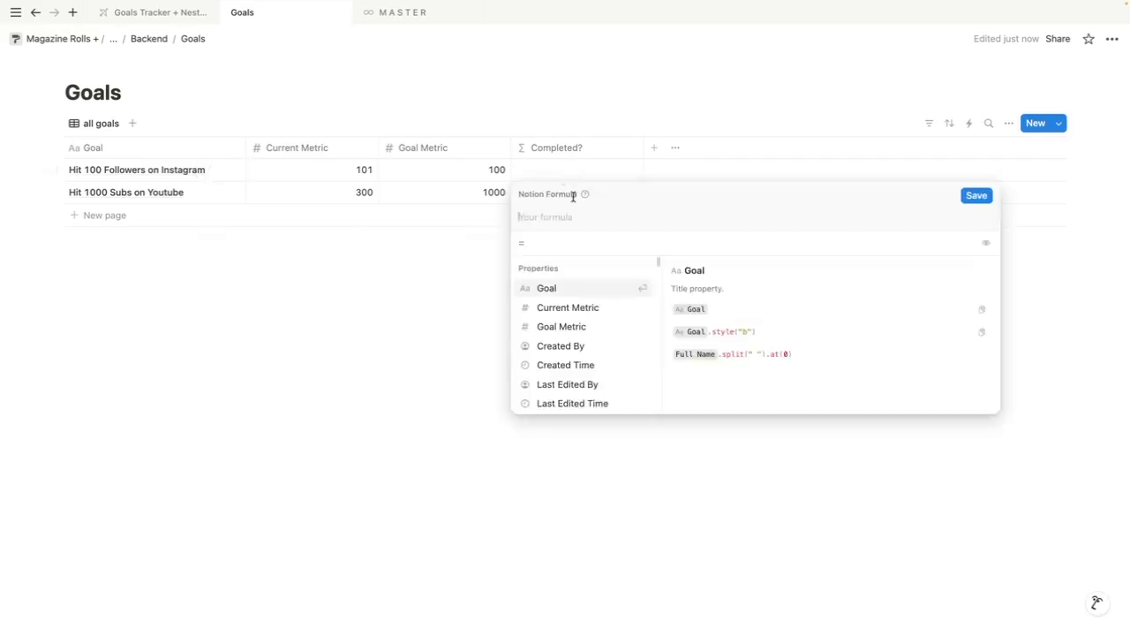
pyautogui.click(598, 309)
pyautogui.write('>')
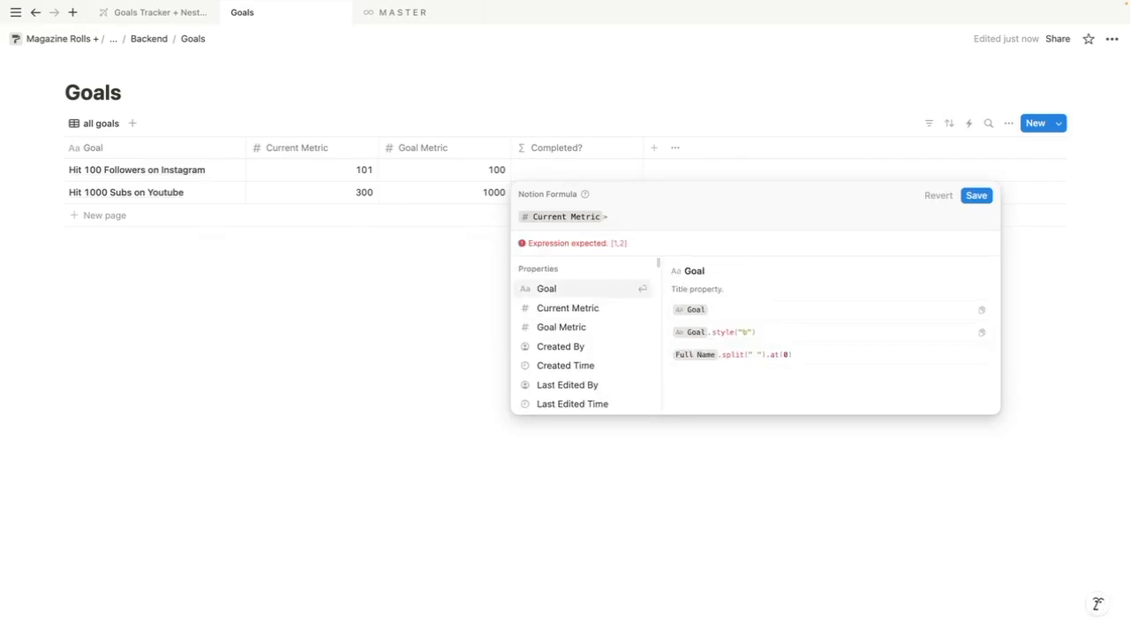
pyautogui.write('=G')
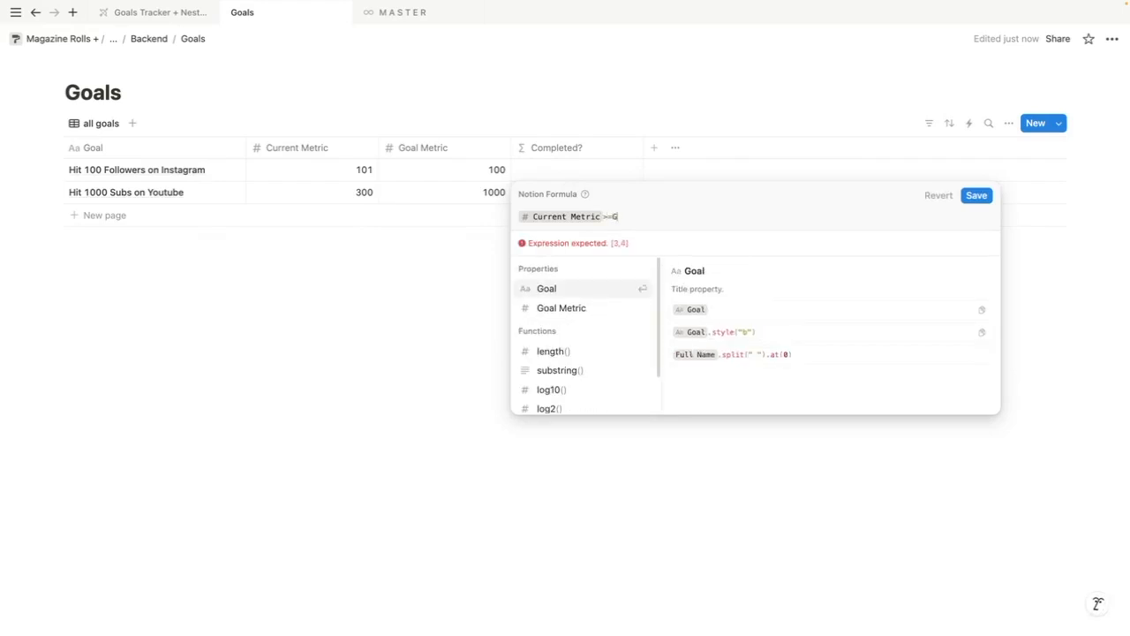
pyautogui.click(579, 309)
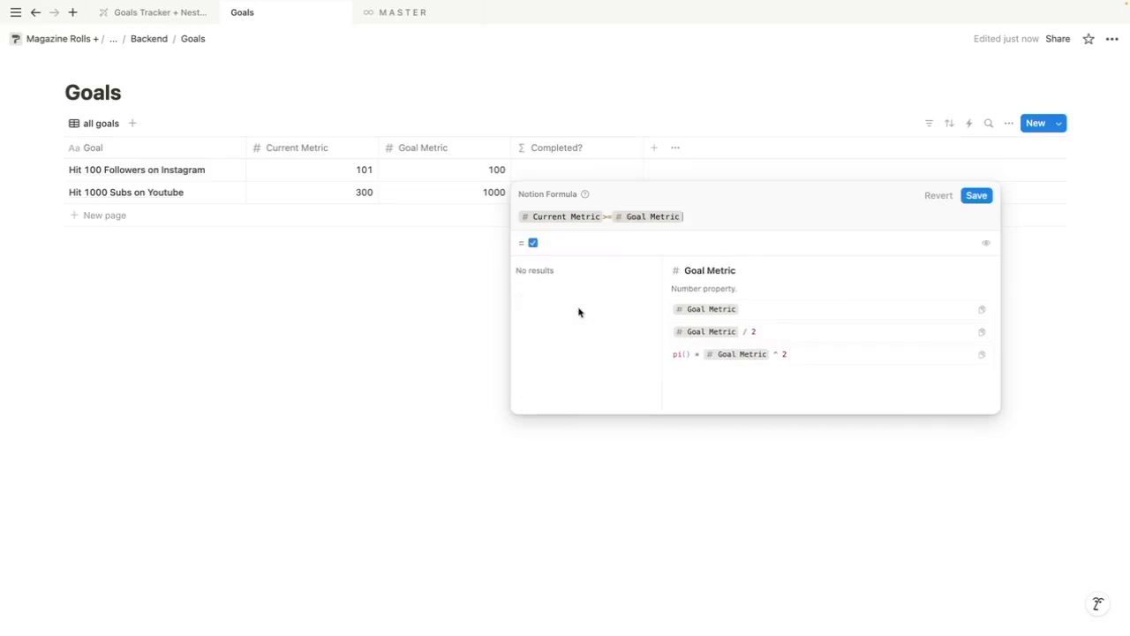
pyautogui.click(603, 217)
pyautogui.click(618, 217)
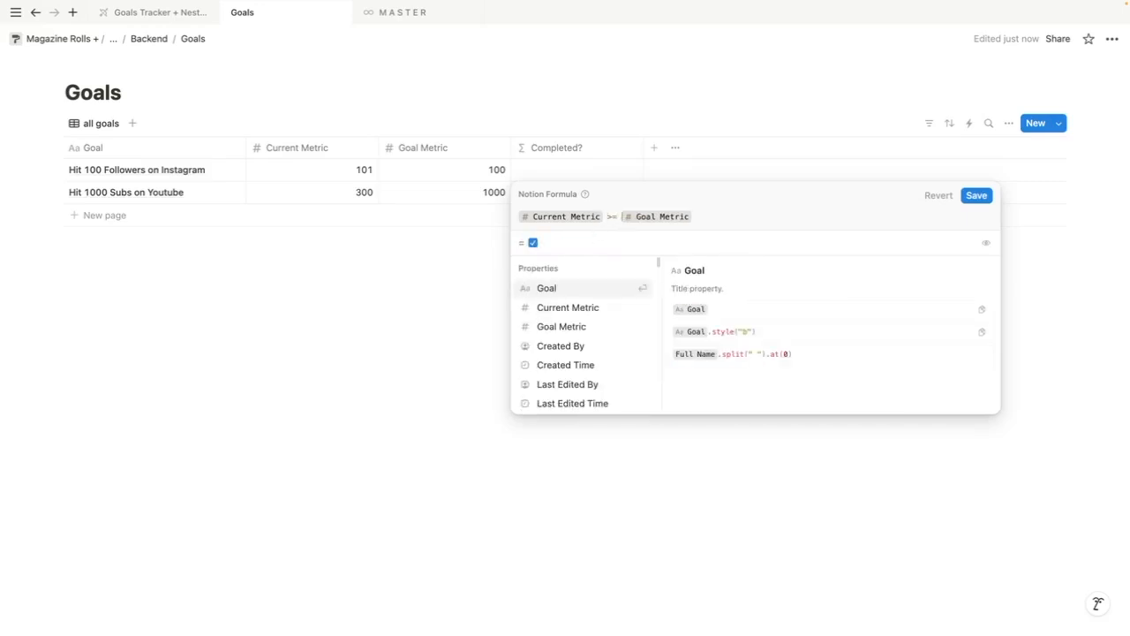
pyautogui.click(976, 195)
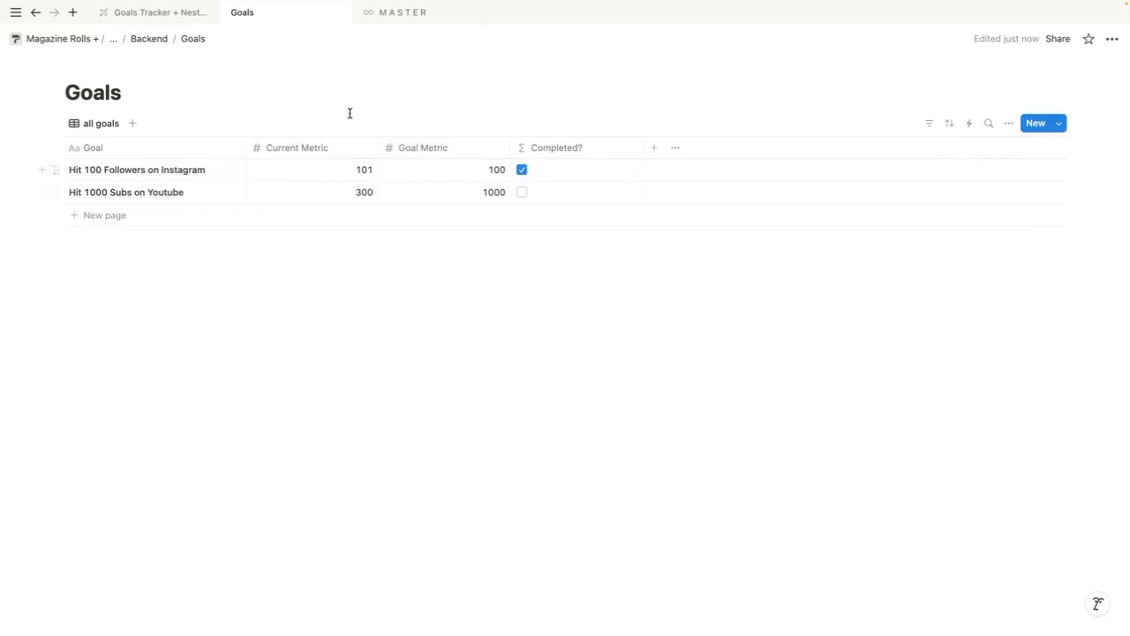
# Filter the tracker page's incomplete goals view to Completed? unchecked and save the filter for everyone
pyautogui.click(163, 14)
pyautogui.click(877, 243)
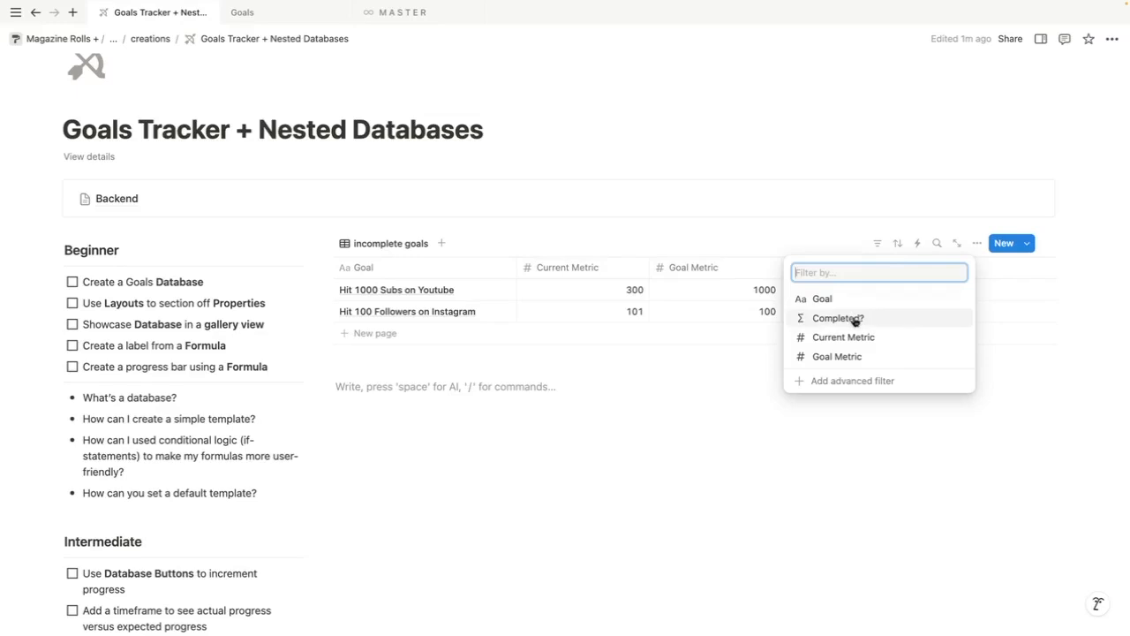
pyautogui.click(837, 318)
pyautogui.click(351, 323)
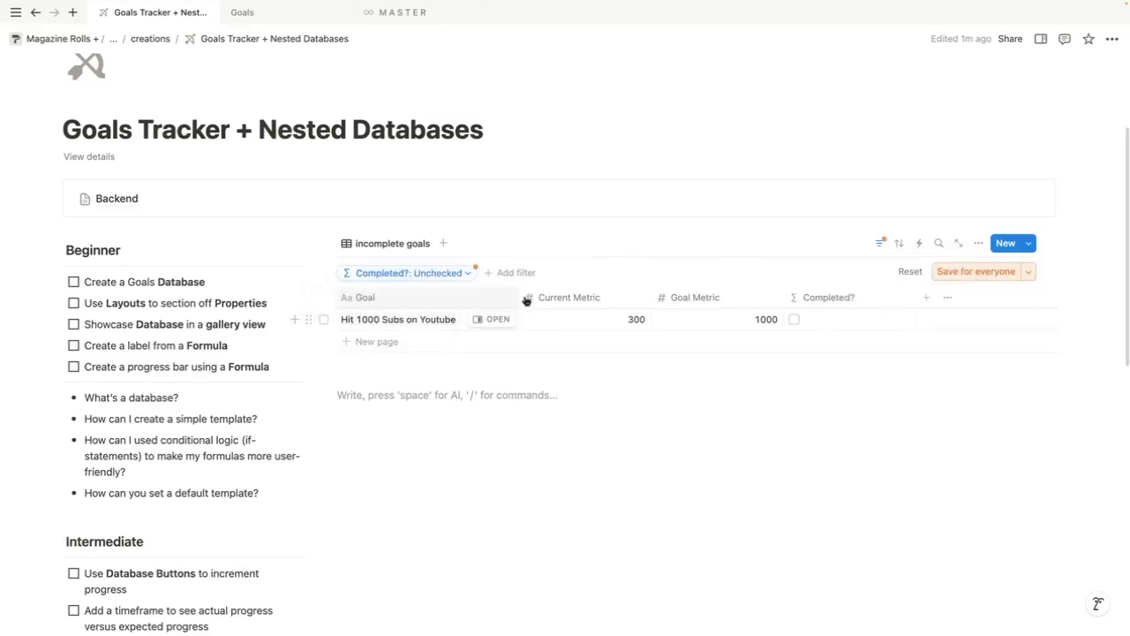
pyautogui.click(971, 271)
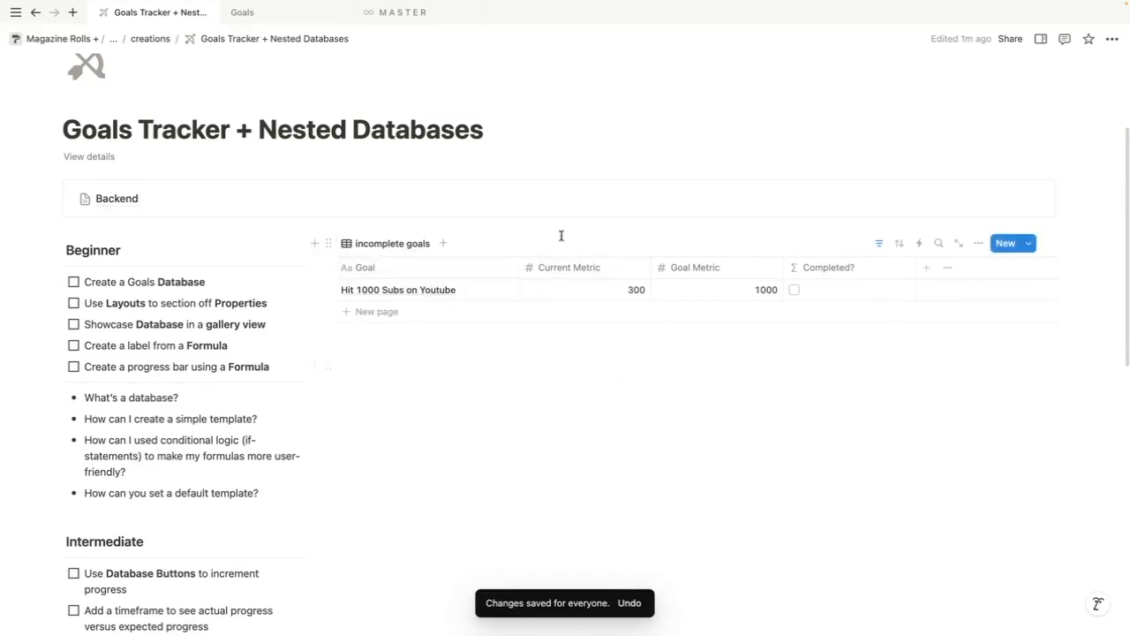
# Hide the Completed? property in the incomplete goals view and compare that view with the original Goals database
pyautogui.click(248, 17)
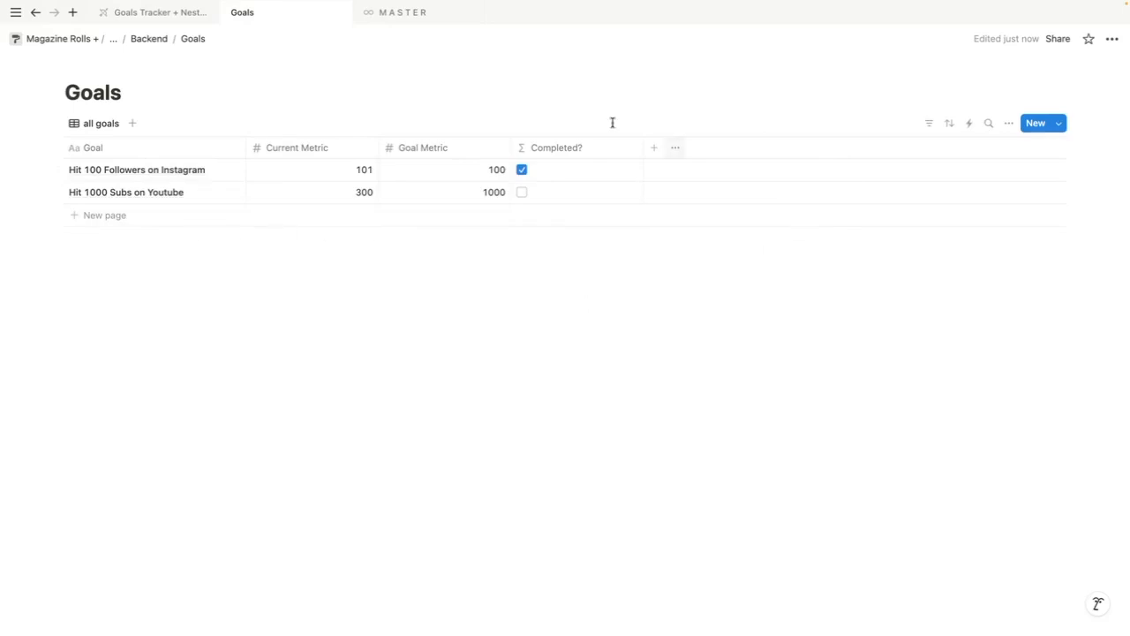
pyautogui.click(165, 18)
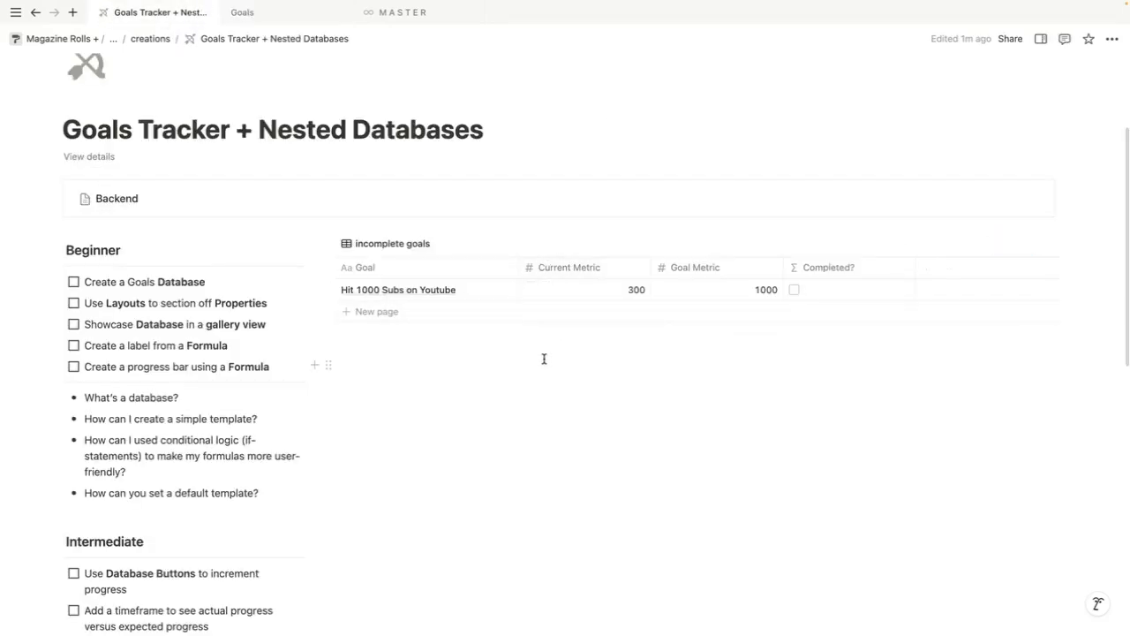
pyautogui.click(799, 267)
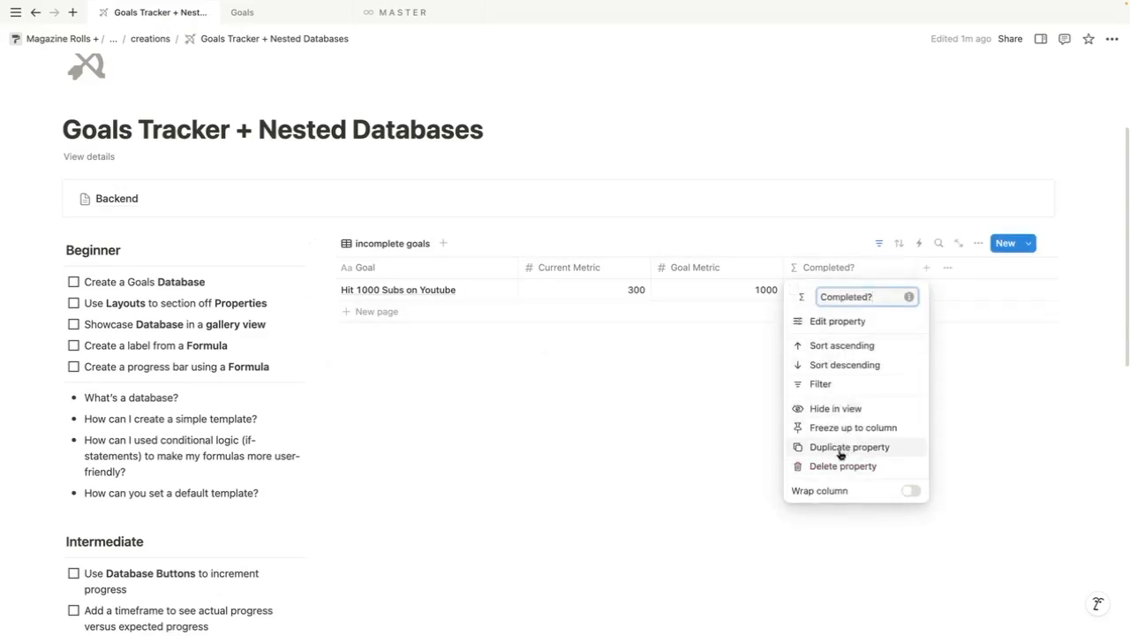
pyautogui.click(823, 410)
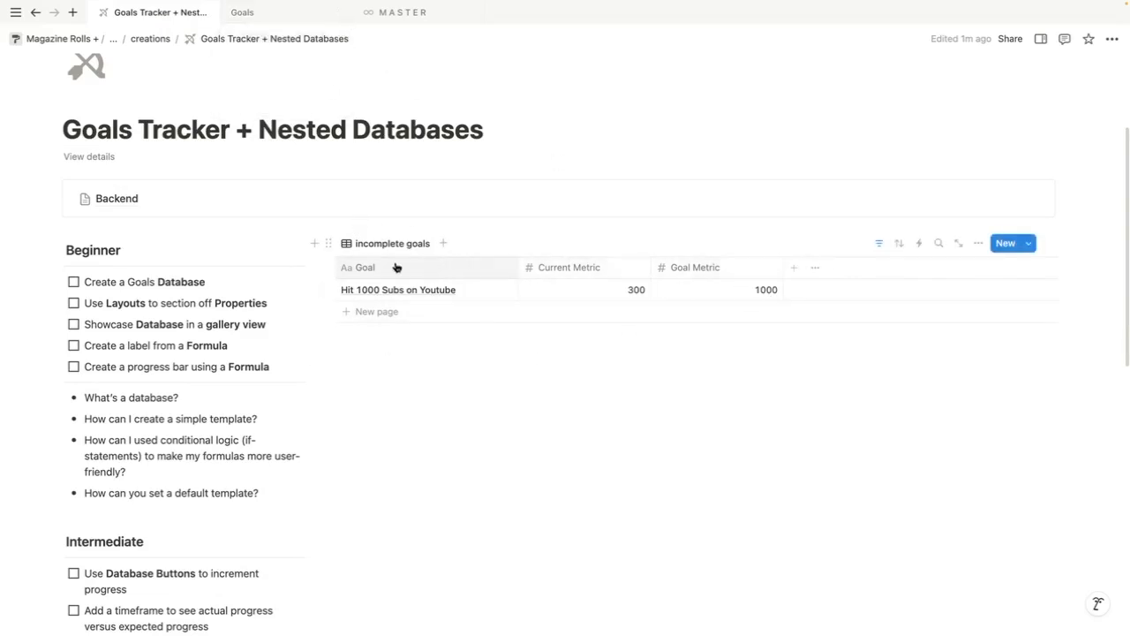
pyautogui.click(271, 14)
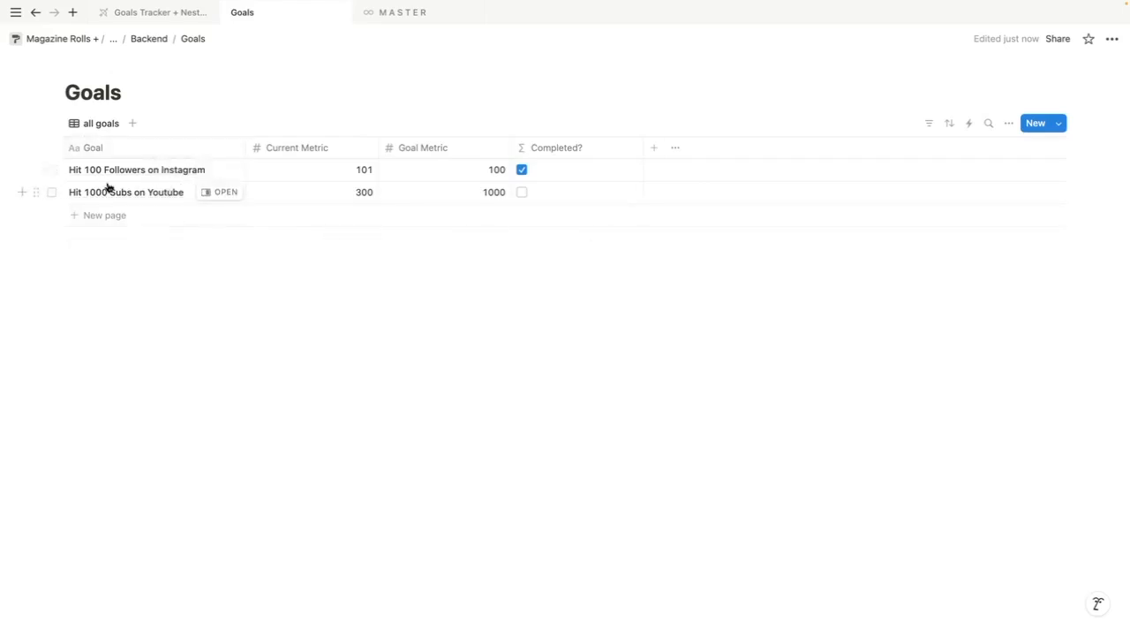
pyautogui.click(136, 14)
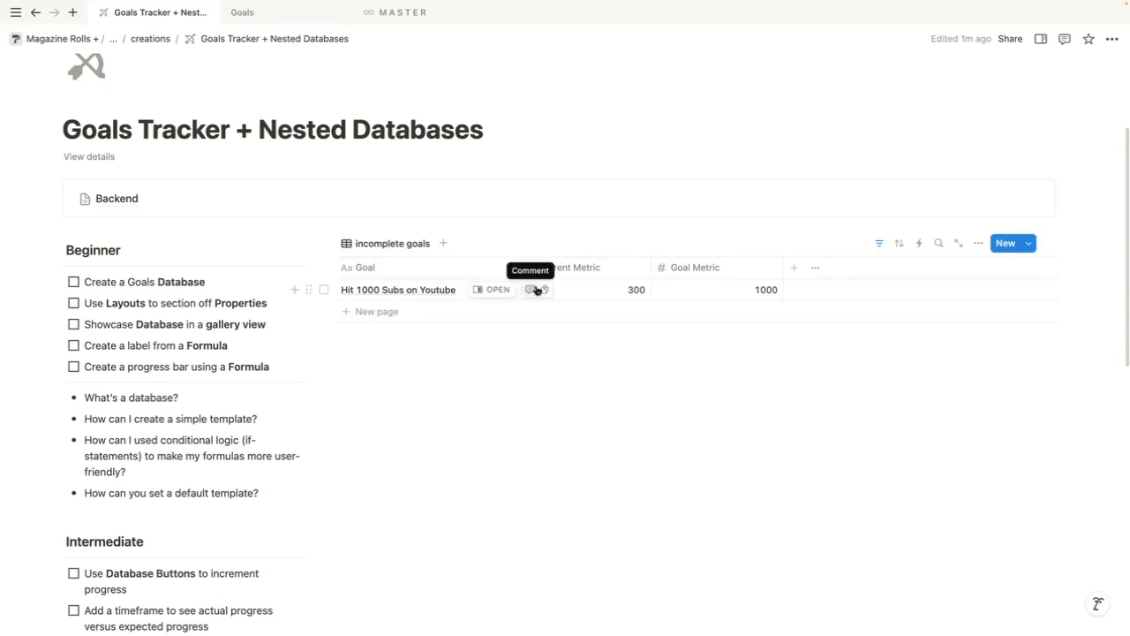
# Check off Create a Goals Database and move the gallery view item above the Layouts item in the Beginner checklist
pyautogui.click(74, 282)
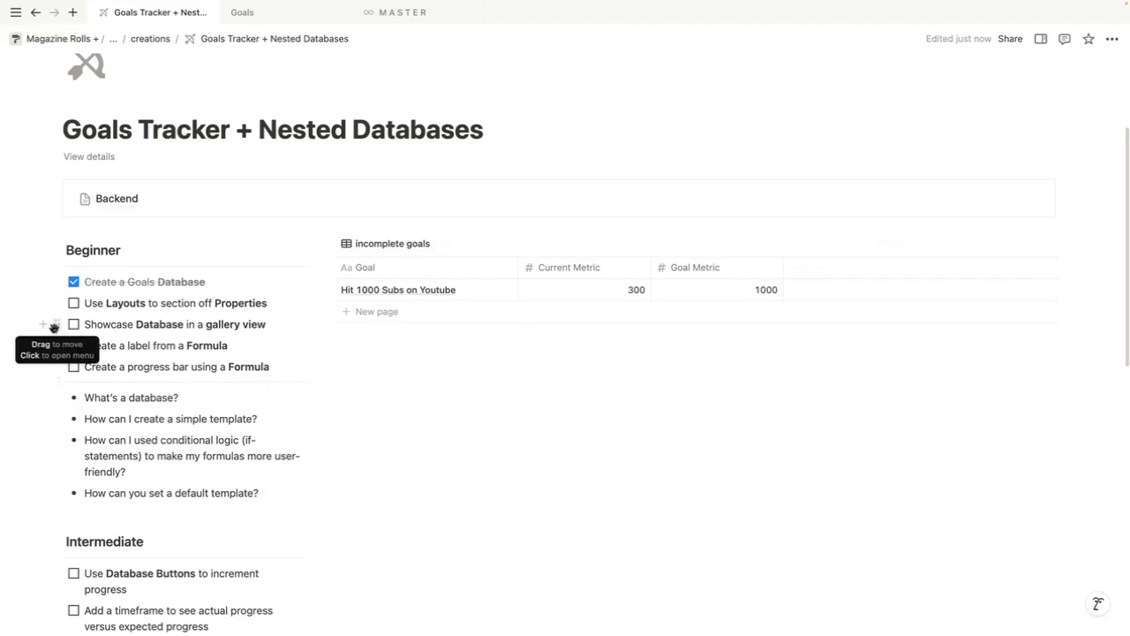
pyautogui.moveTo(55, 324); pyautogui.dragTo(78, 303)
pyautogui.click(93, 303)
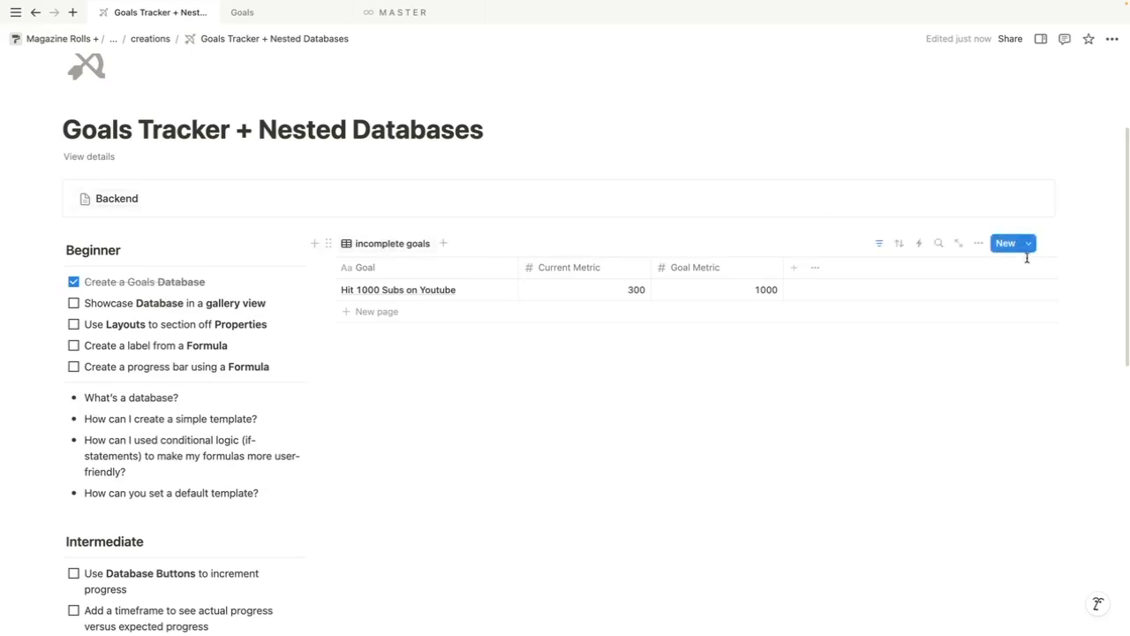
# Add a Gallery view to the linked Goals database and hide its database title
pyautogui.click(445, 245)
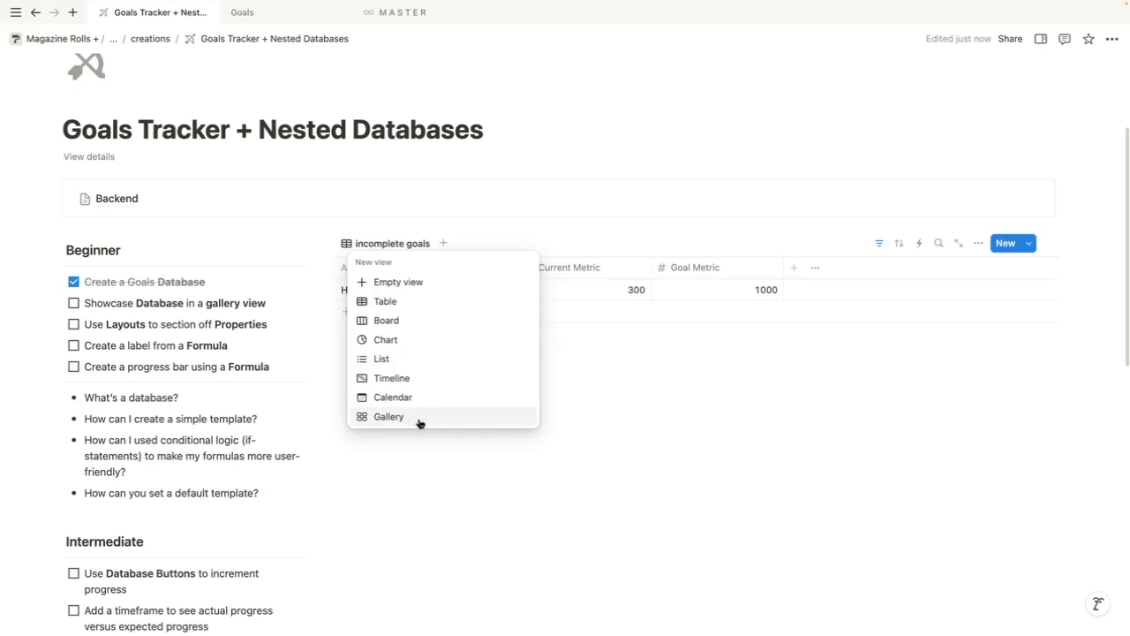
pyautogui.click(389, 417)
pyautogui.click(416, 274)
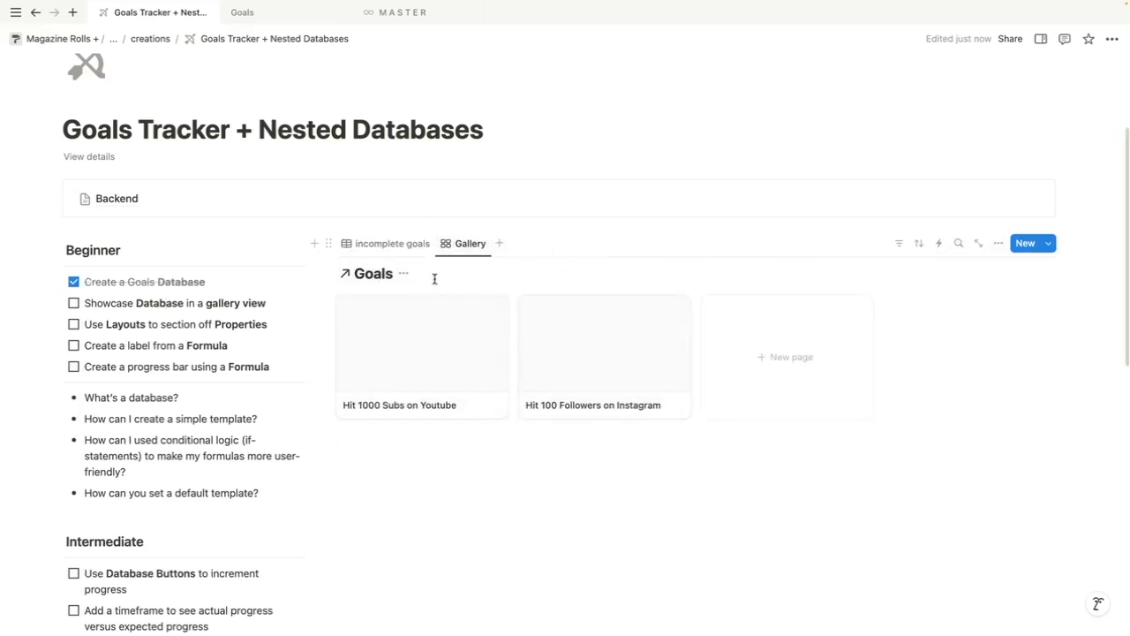
pyautogui.click(402, 277)
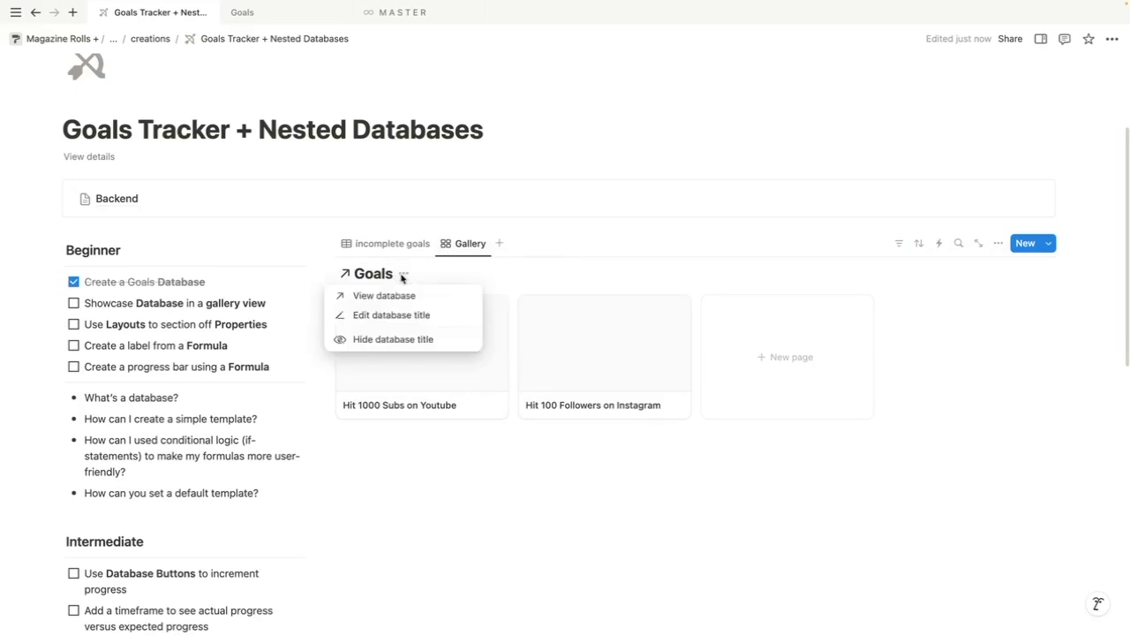
pyautogui.click(399, 340)
# Rename the new gallery view "goal cards"
pyautogui.click(467, 247)
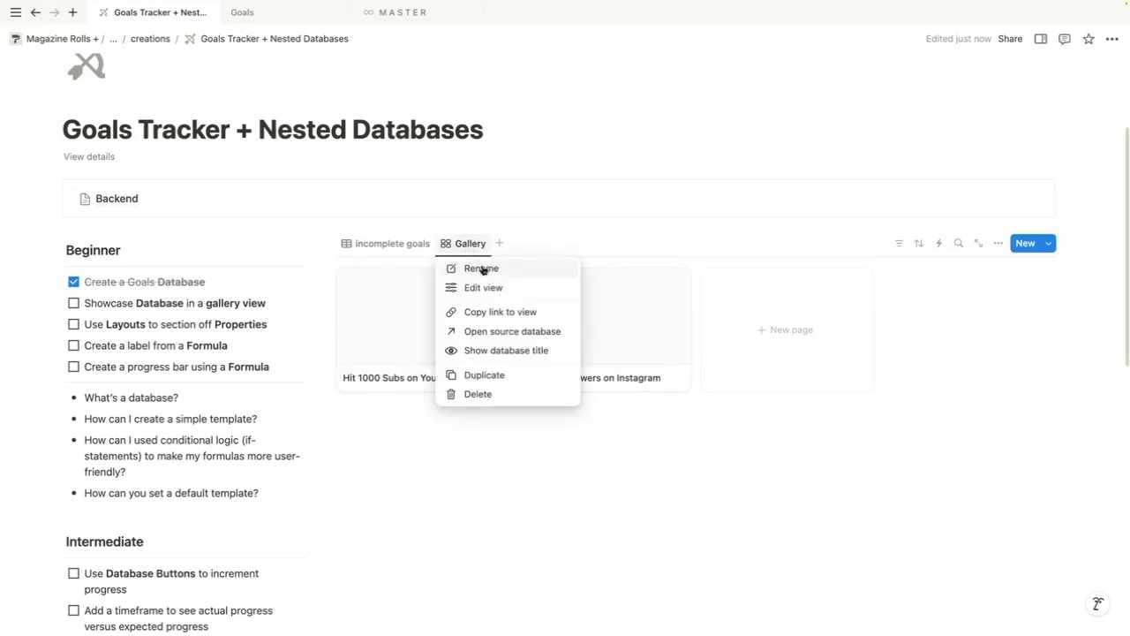
pyautogui.click(480, 267)
pyautogui.write('goal cards')
pyautogui.press('Return')
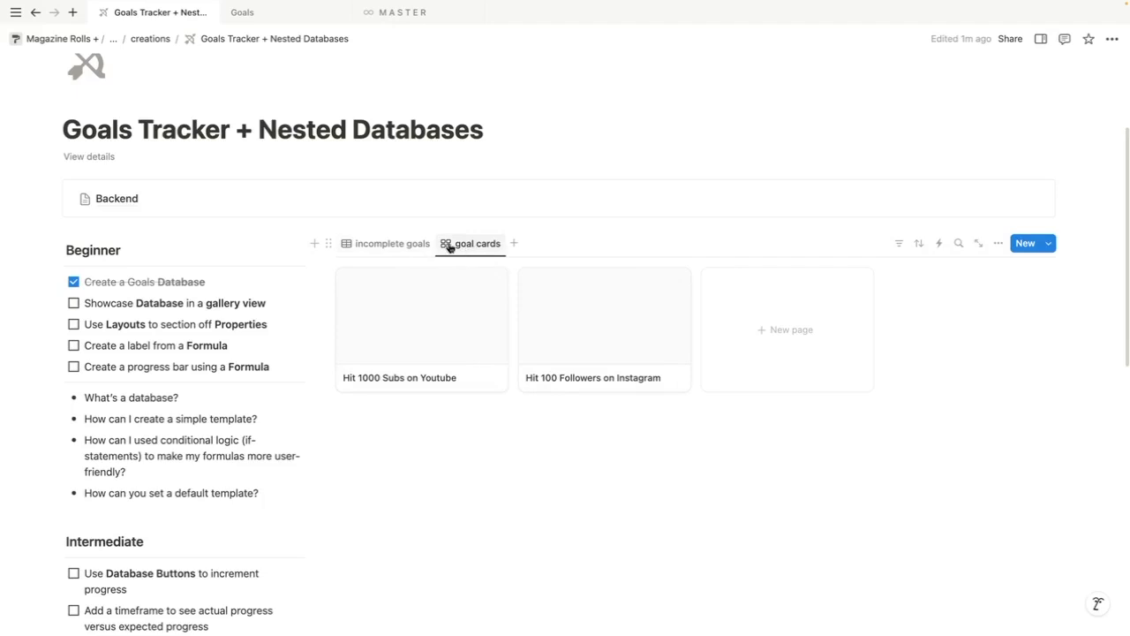
# Reorder the views so goal cards comes before incomplete goals, and switch to goal cards
pyautogui.click(389, 245)
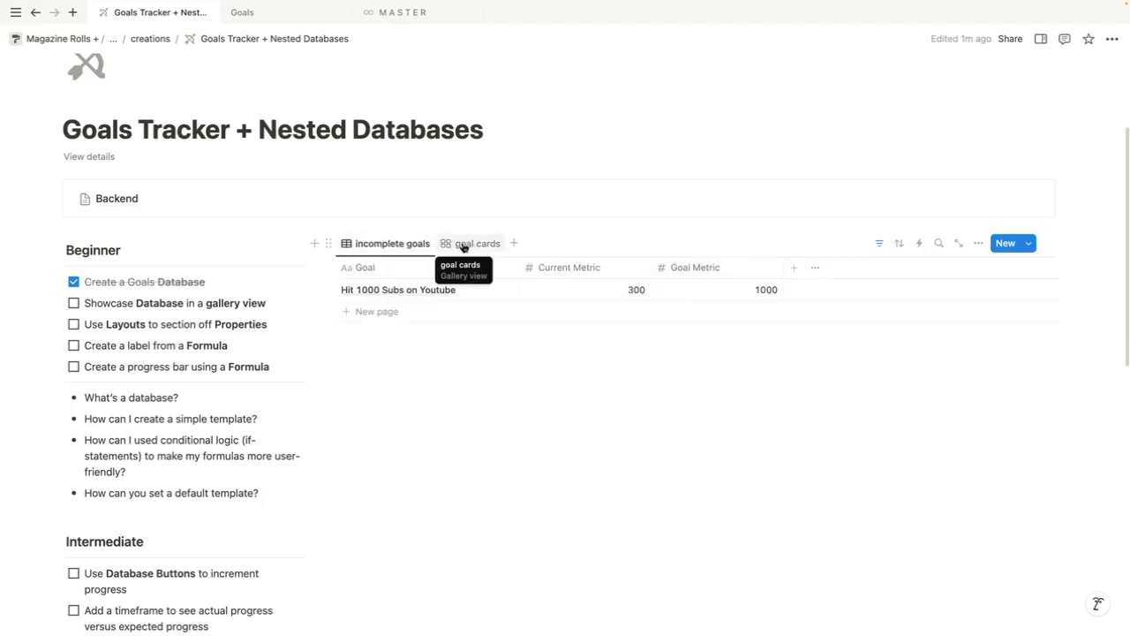
pyautogui.moveTo(463, 248); pyautogui.dragTo(373, 245)
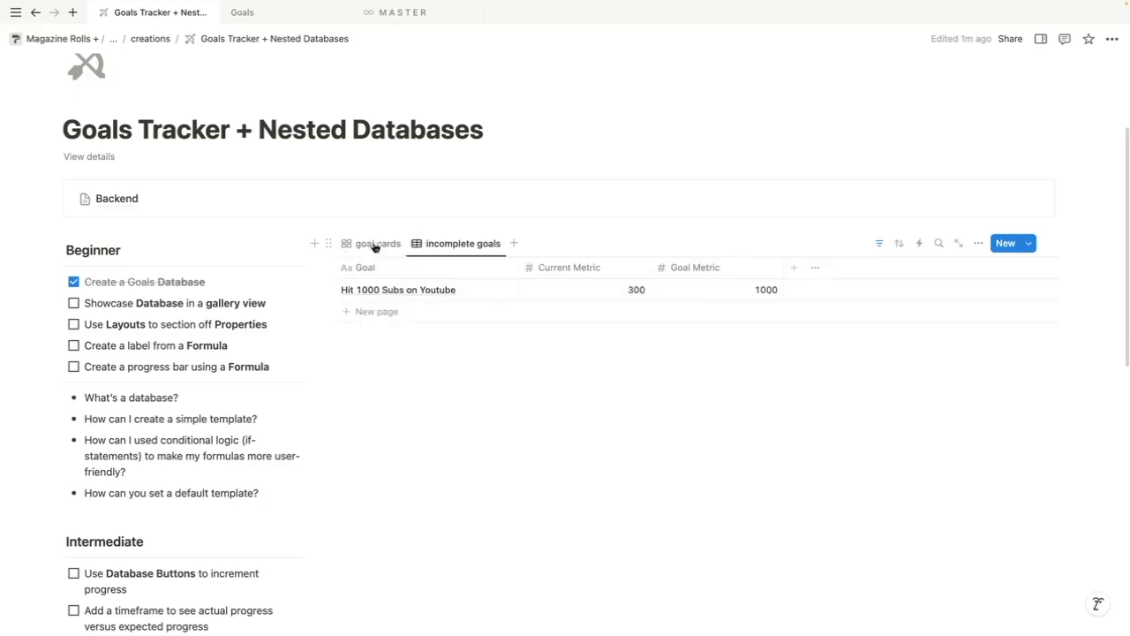
pyautogui.click(380, 244)
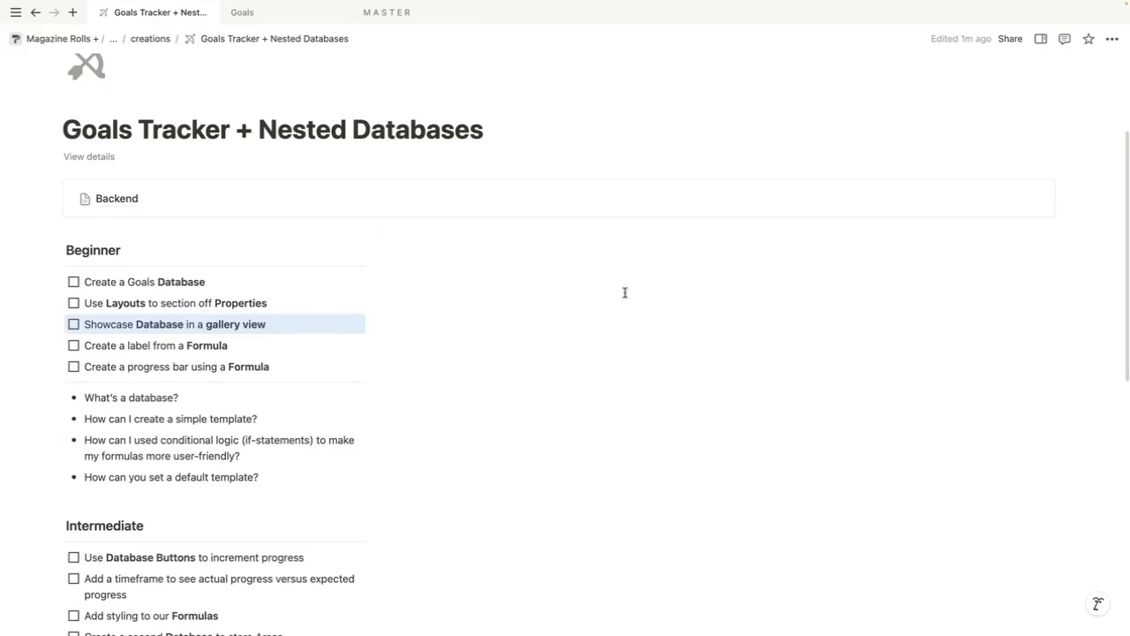
pyautogui.click(501, 465)
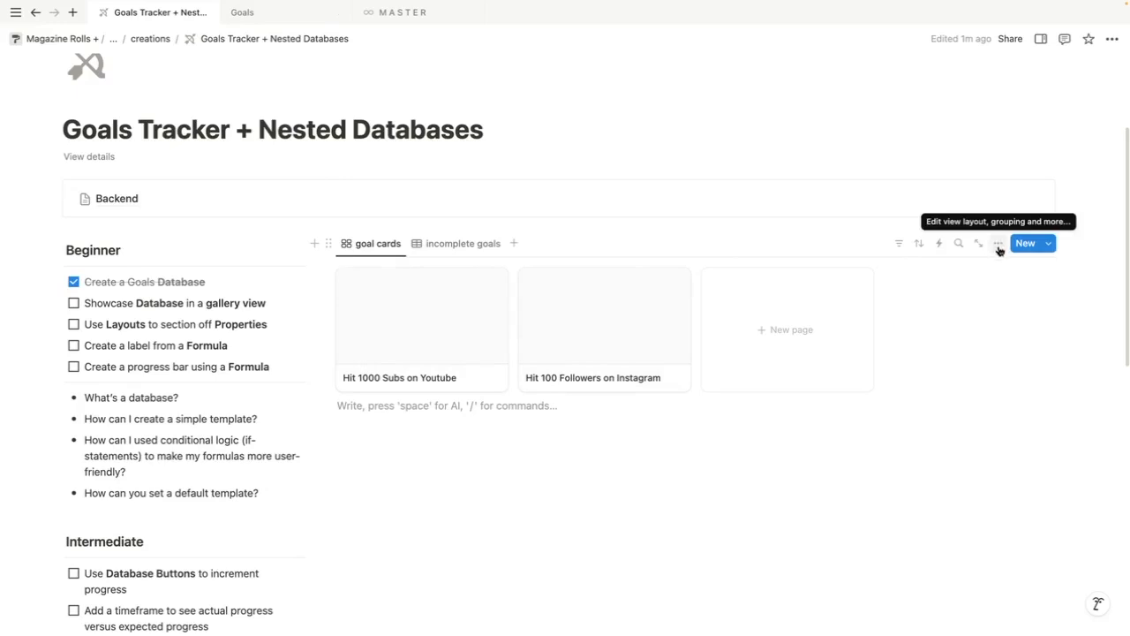
# Show Current Metric and Goal Metric on the goal cards and keep the Completed? property hidden
pyautogui.click(998, 243)
pyautogui.click(1086, 365)
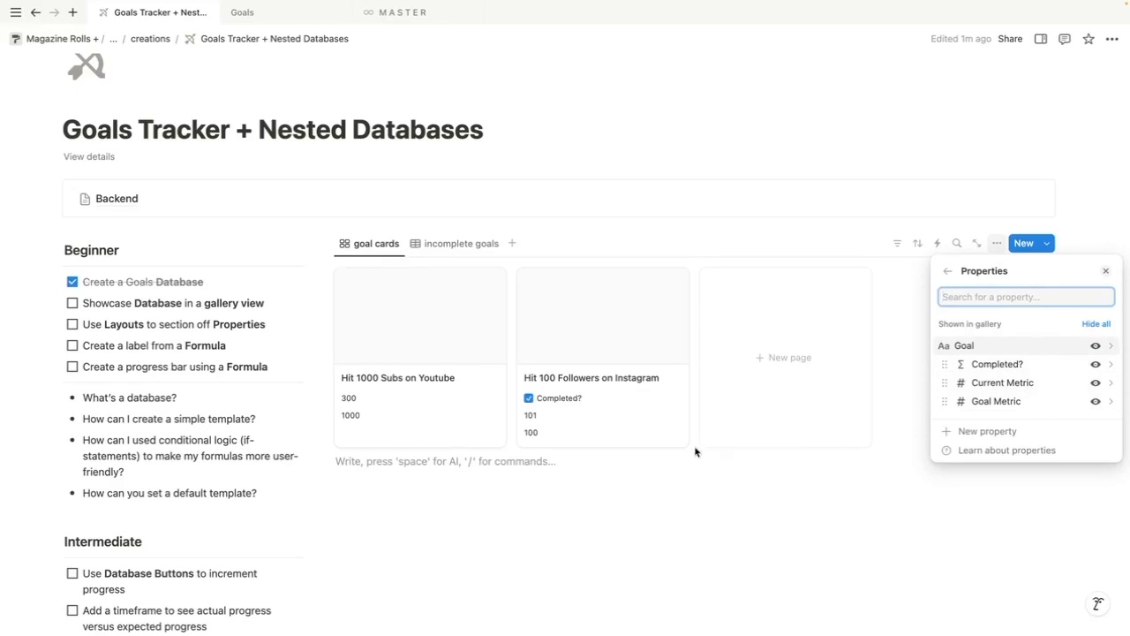
pyautogui.click(1096, 365)
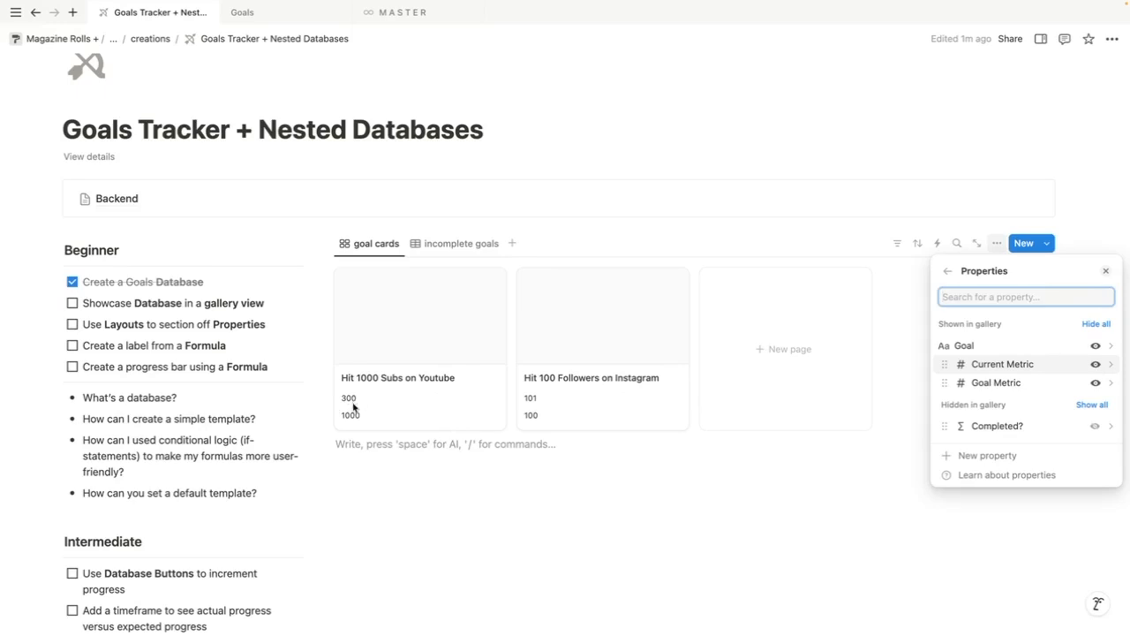
pyautogui.click(462, 243)
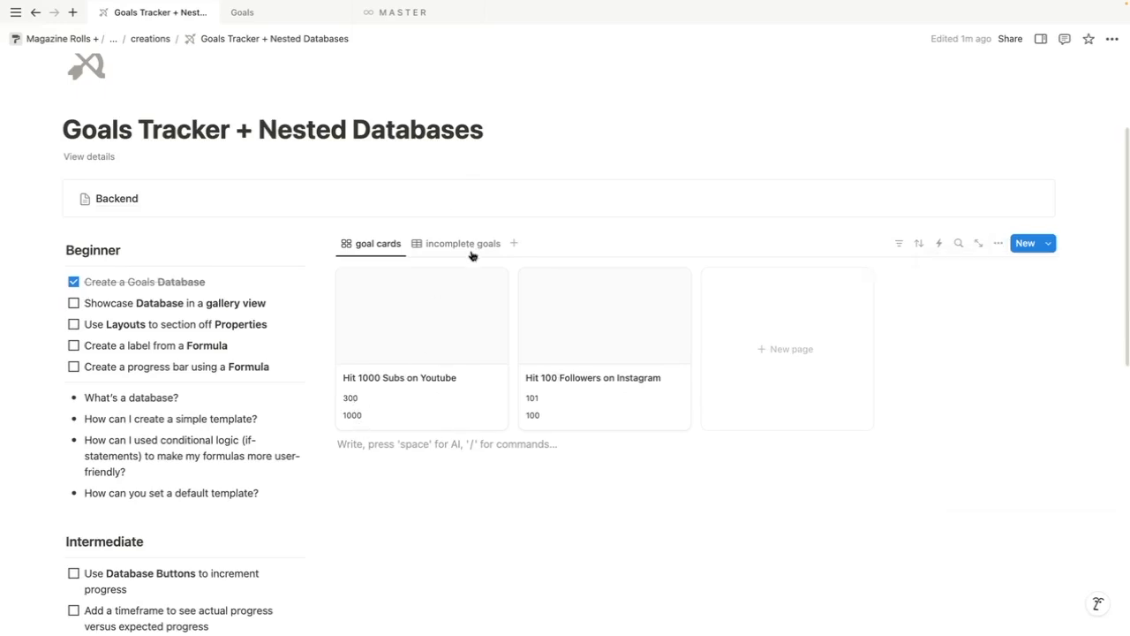
# Compare the incomplete goals and goal cards views, and review the two Formula items in the Beginner checklist
pyautogui.click(462, 243)
pyautogui.click(351, 244)
pyautogui.moveTo(102, 346); pyautogui.dragTo(263, 366)
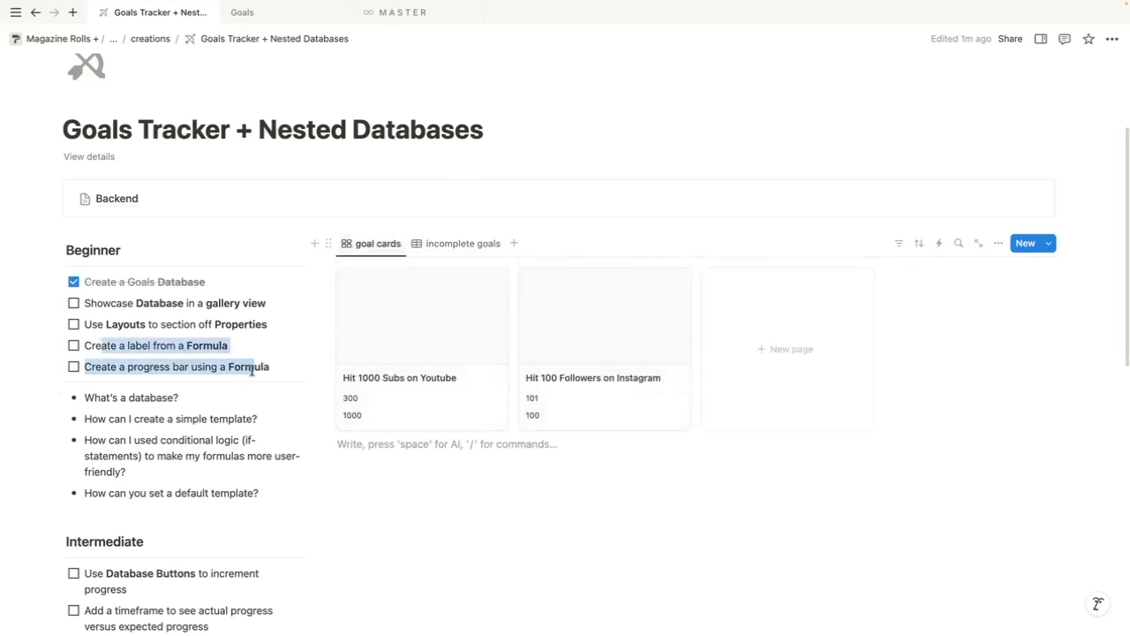
pyautogui.click(518, 434)
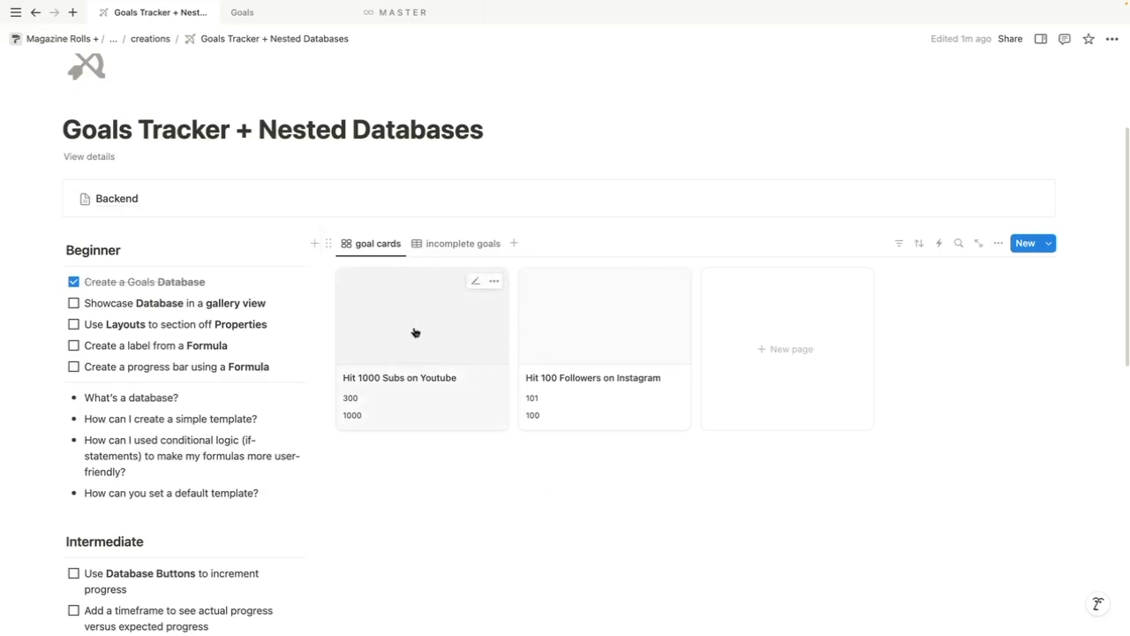
pyautogui.click(998, 243)
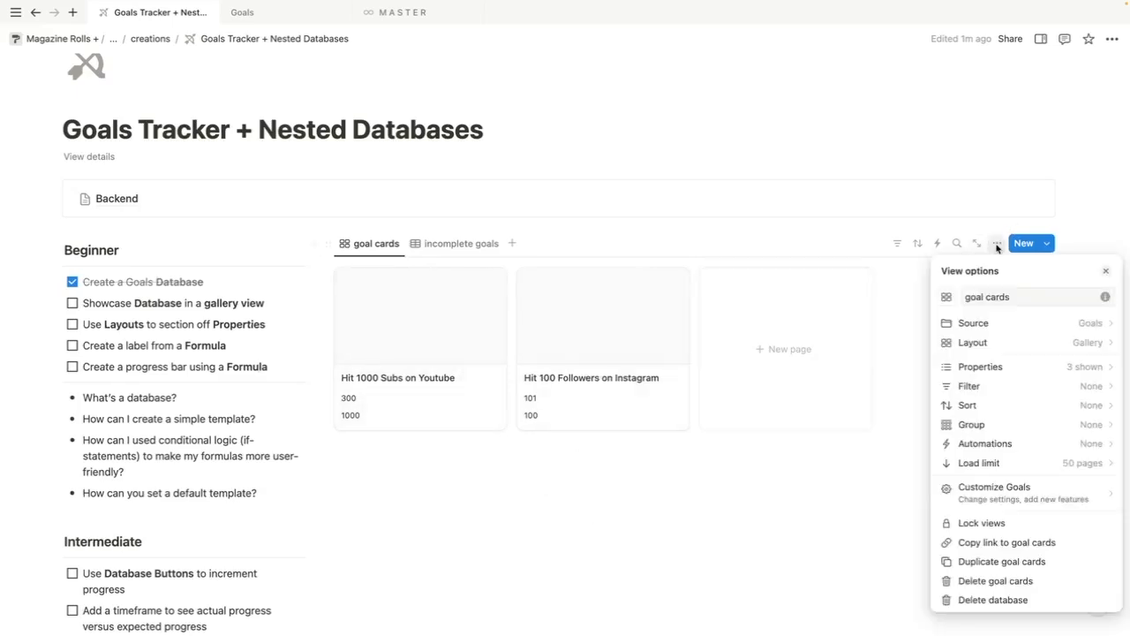
pyautogui.click(489, 344)
pyautogui.click(489, 343)
# Add the body content "text" to the Hit 1000 Subs on Youtube page and return to the gallery
pyautogui.click(432, 382)
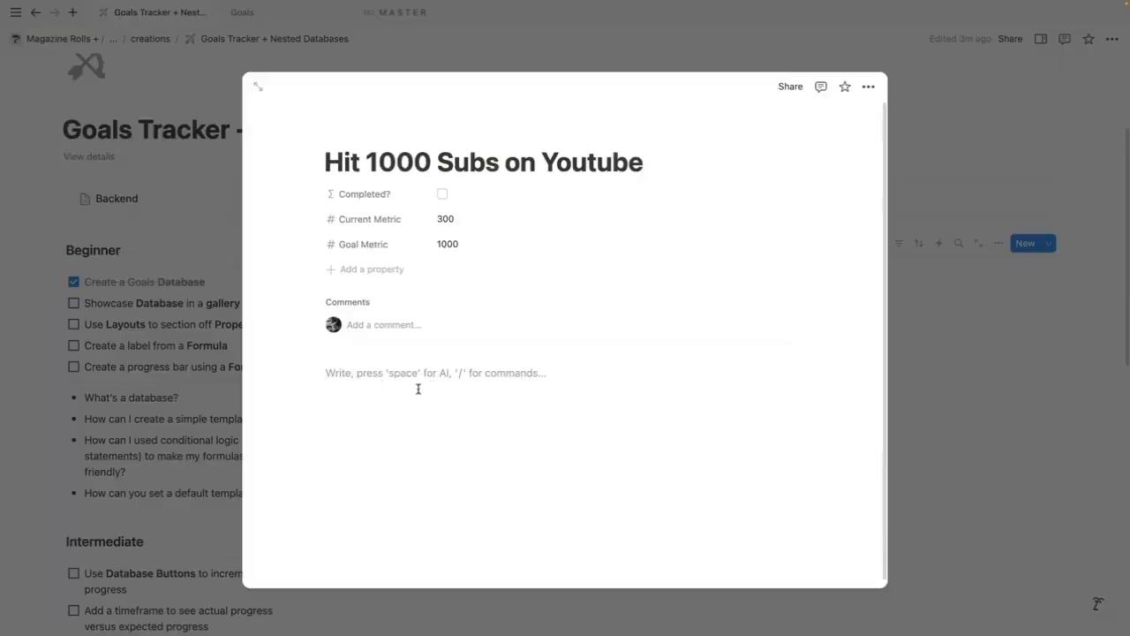
pyautogui.write('text')
pyautogui.click(1016, 373)
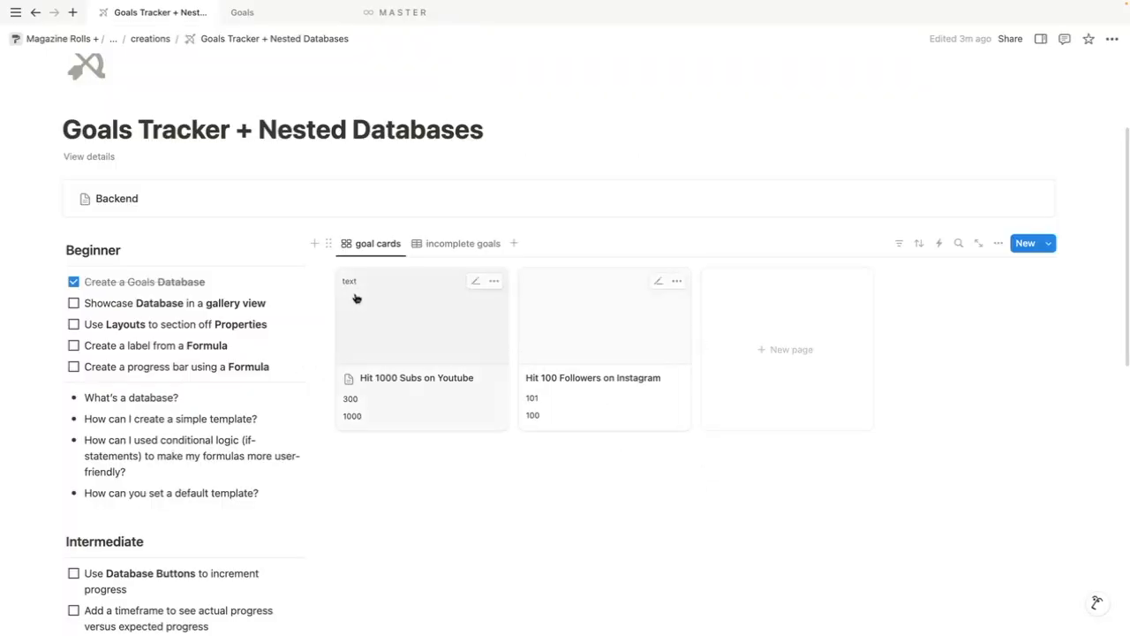
# Set the goal cards view's card preview to None and turn off its page icons
pyautogui.click(998, 243)
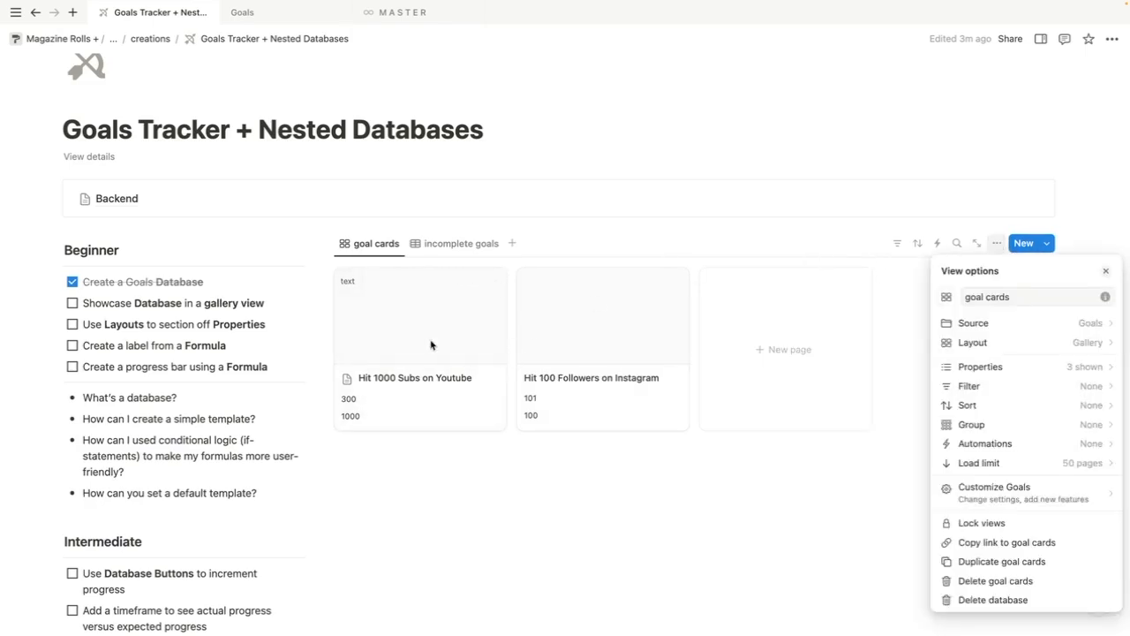
pyautogui.click(1037, 346)
pyautogui.click(947, 272)
pyautogui.click(979, 345)
pyautogui.click(1007, 410)
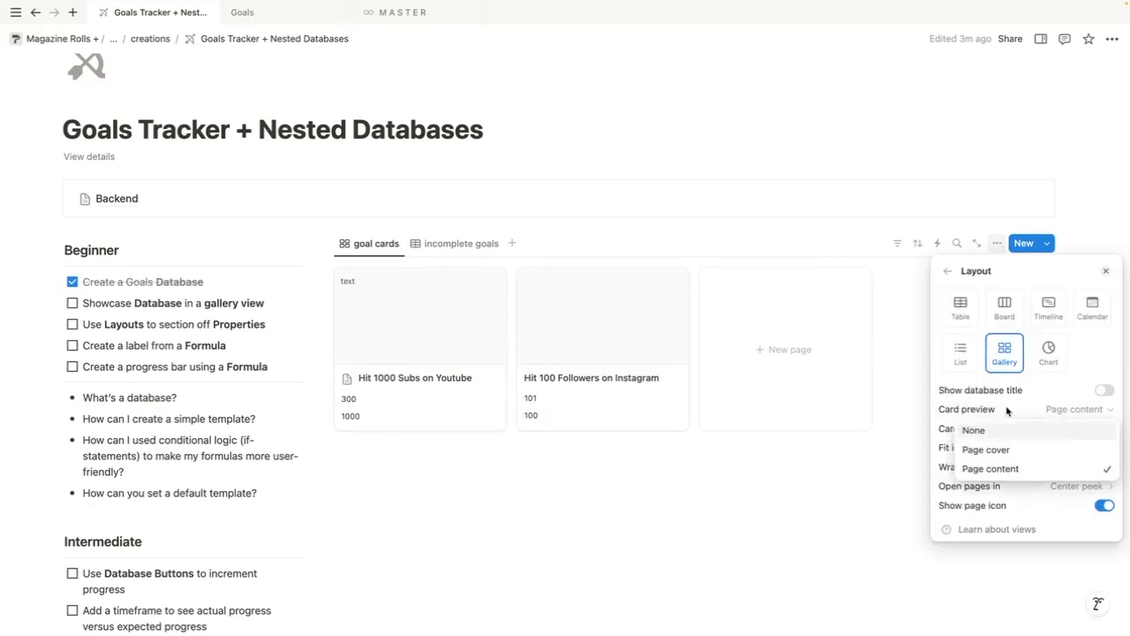
pyautogui.click(1004, 432)
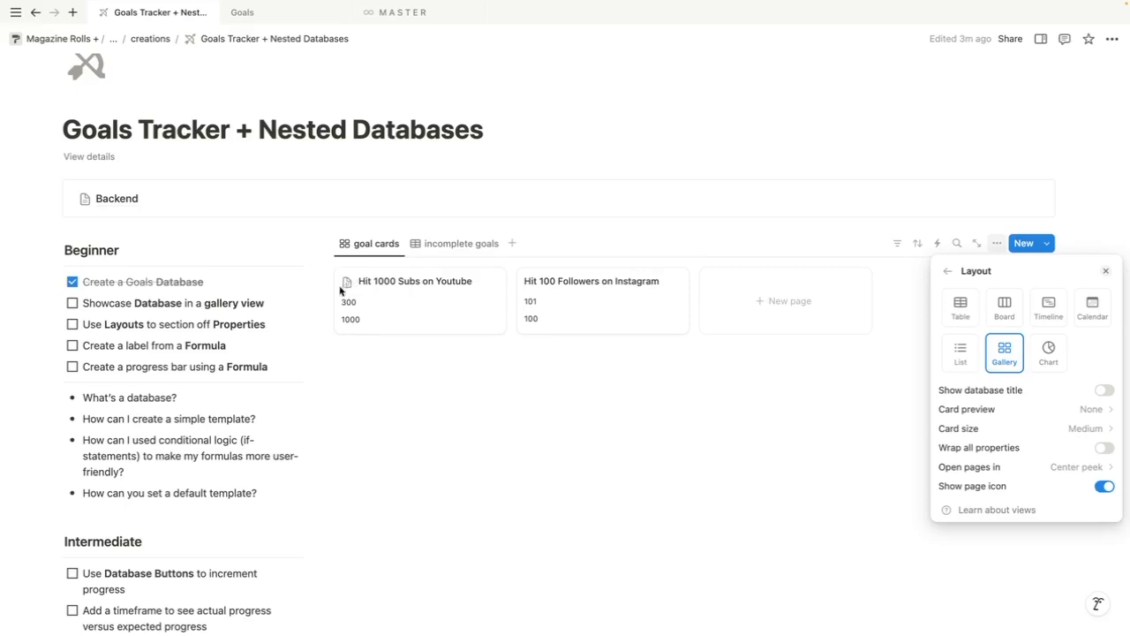
pyautogui.click(981, 492)
pyautogui.click(480, 418)
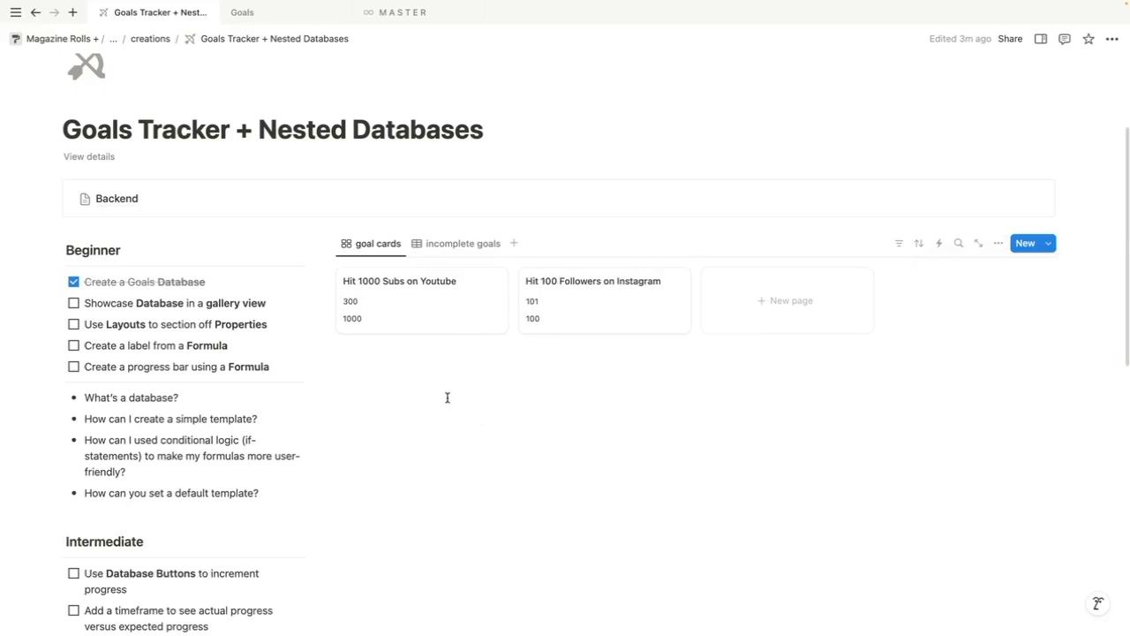
# Rename the goal cards view "incomplete goal cards"
pyautogui.click(359, 255)
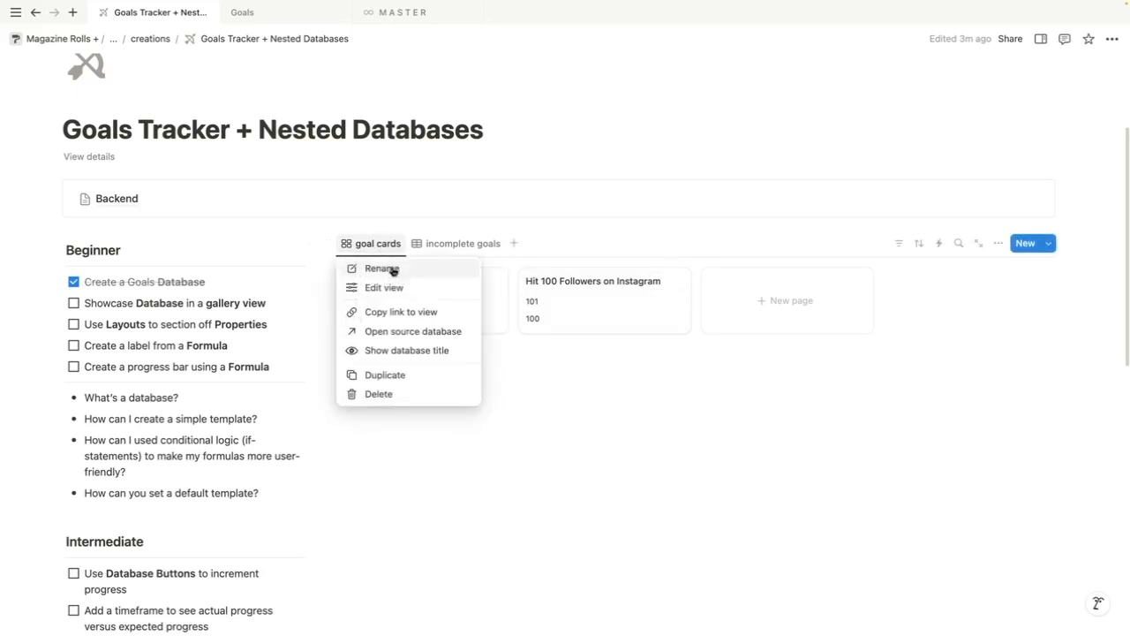
pyautogui.click(389, 288)
pyautogui.click(966, 300)
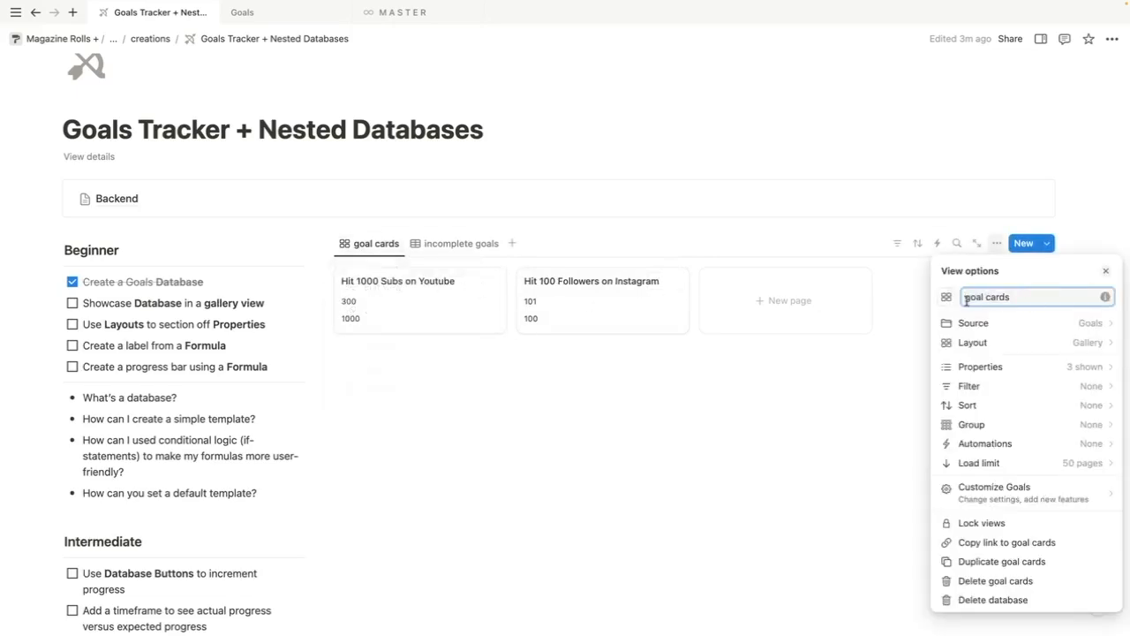
pyautogui.write('incomplete')
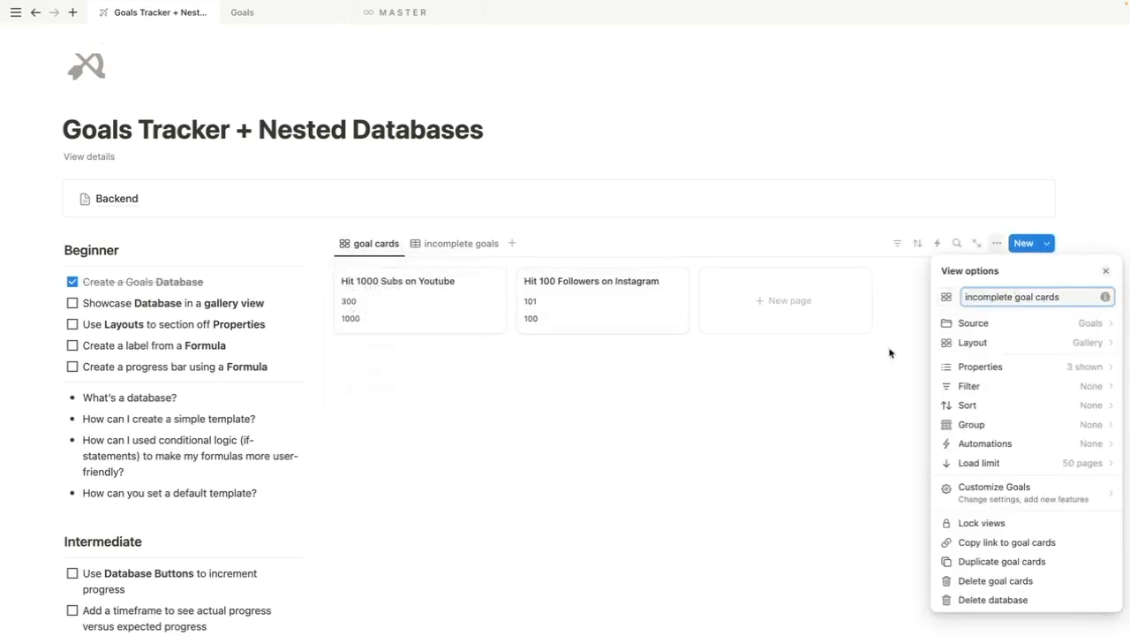
pyautogui.click(603, 447)
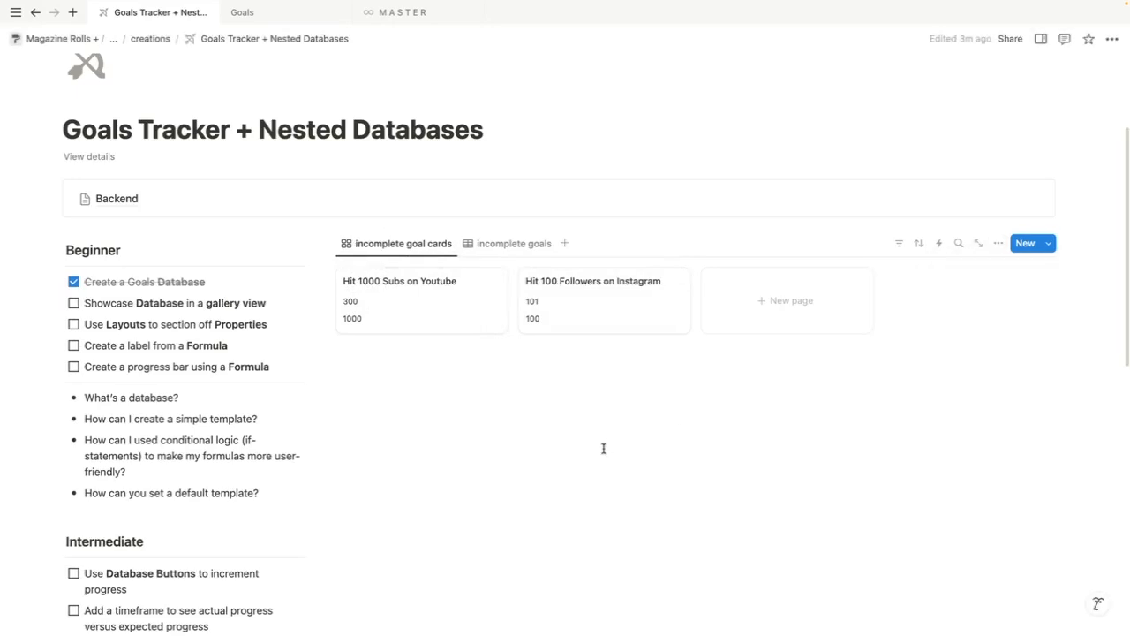
# Filter the incomplete goal cards view to Completed? unchecked and save the filter for everyone
pyautogui.click(899, 244)
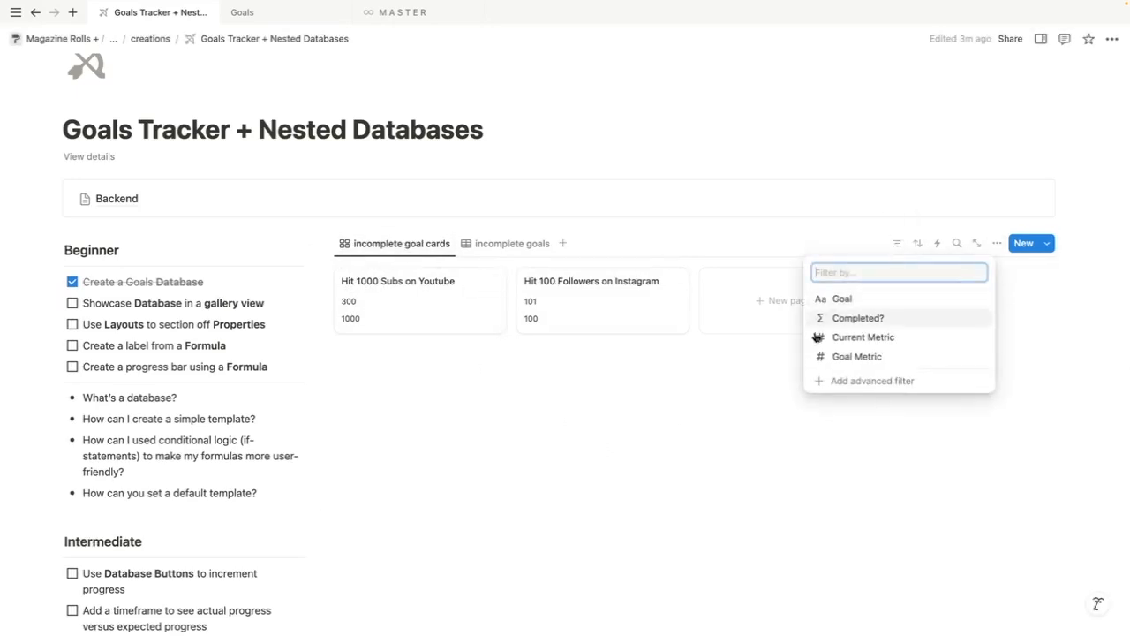
pyautogui.click(882, 323)
pyautogui.click(362, 312)
pyautogui.press('Escape')
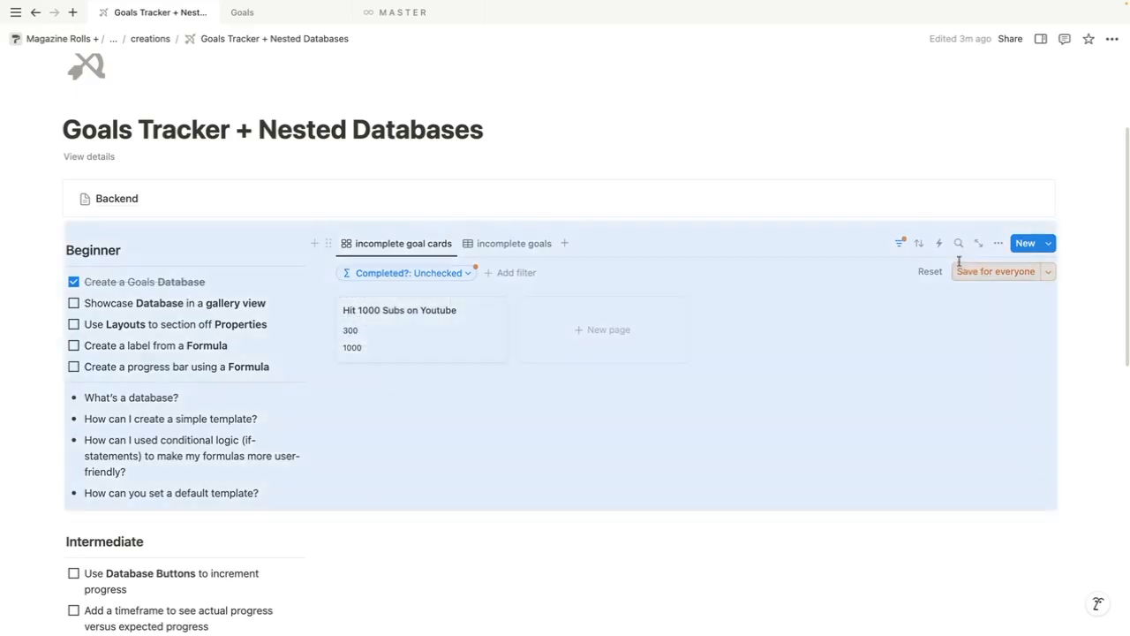
pyautogui.click(967, 271)
pyautogui.click(532, 435)
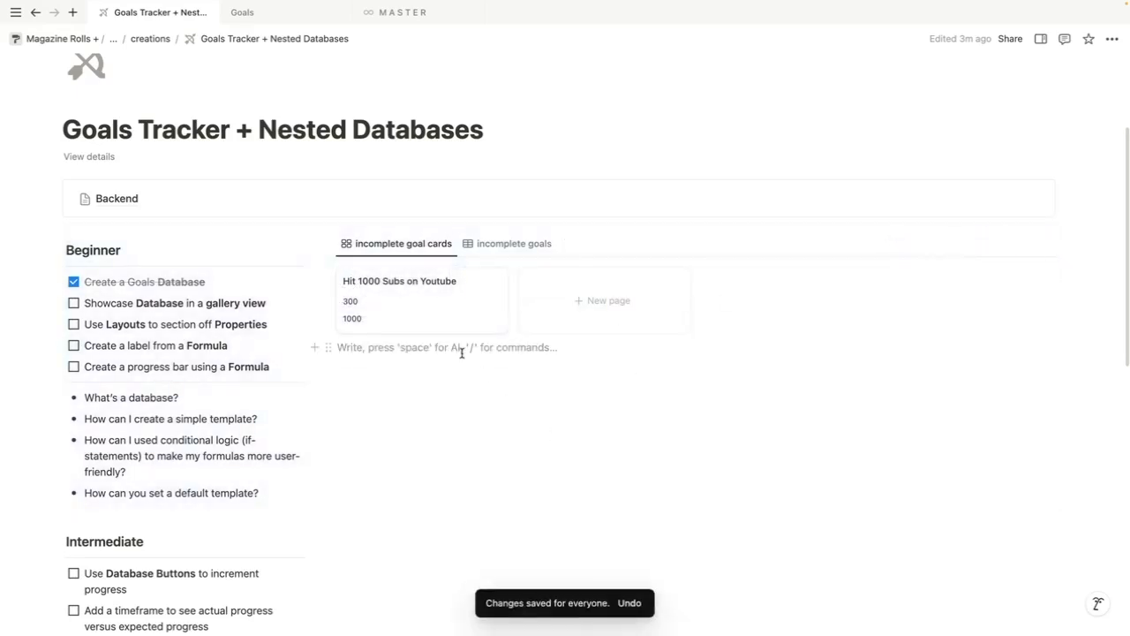
# Duplicate the incomplete goal cards view and name the copy "completed goal cards"
pyautogui.click(399, 244)
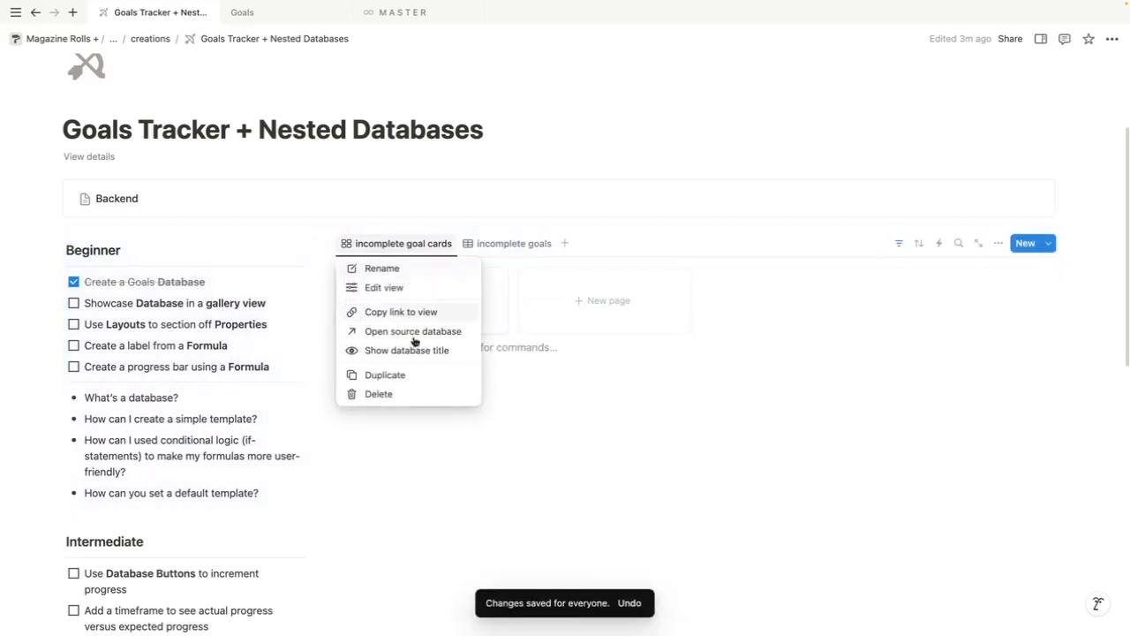
pyautogui.click(386, 376)
pyautogui.click(633, 249)
pyautogui.click(629, 245)
pyautogui.click(616, 274)
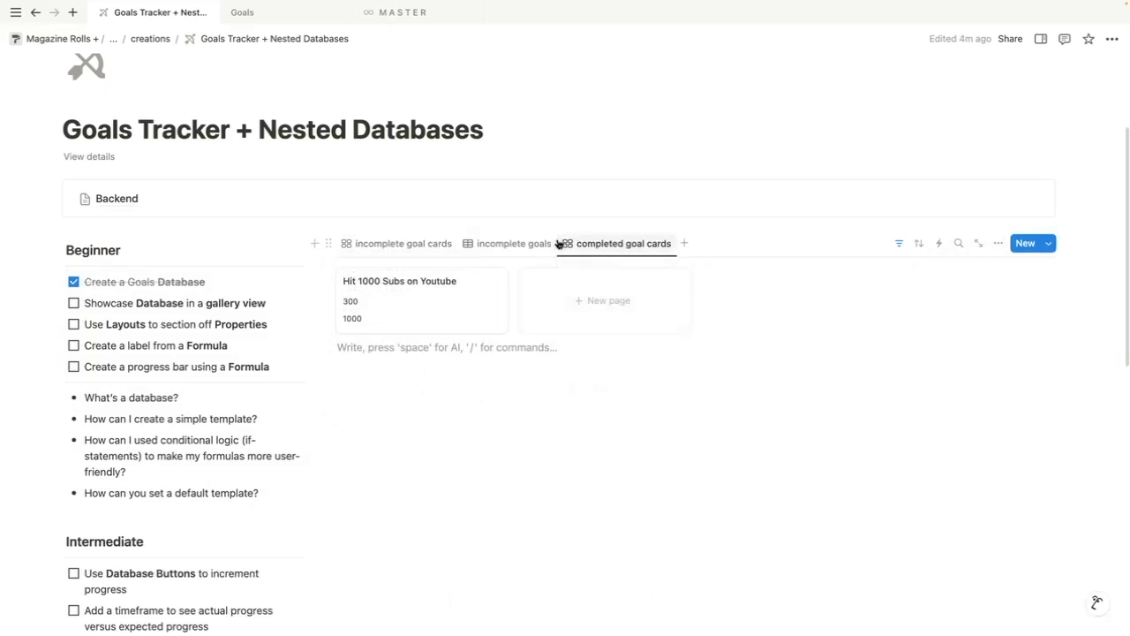
# Place the completed goal cards view directly after incomplete goal cards and compare the two views
pyautogui.moveTo(601, 245); pyautogui.dragTo(492, 249)
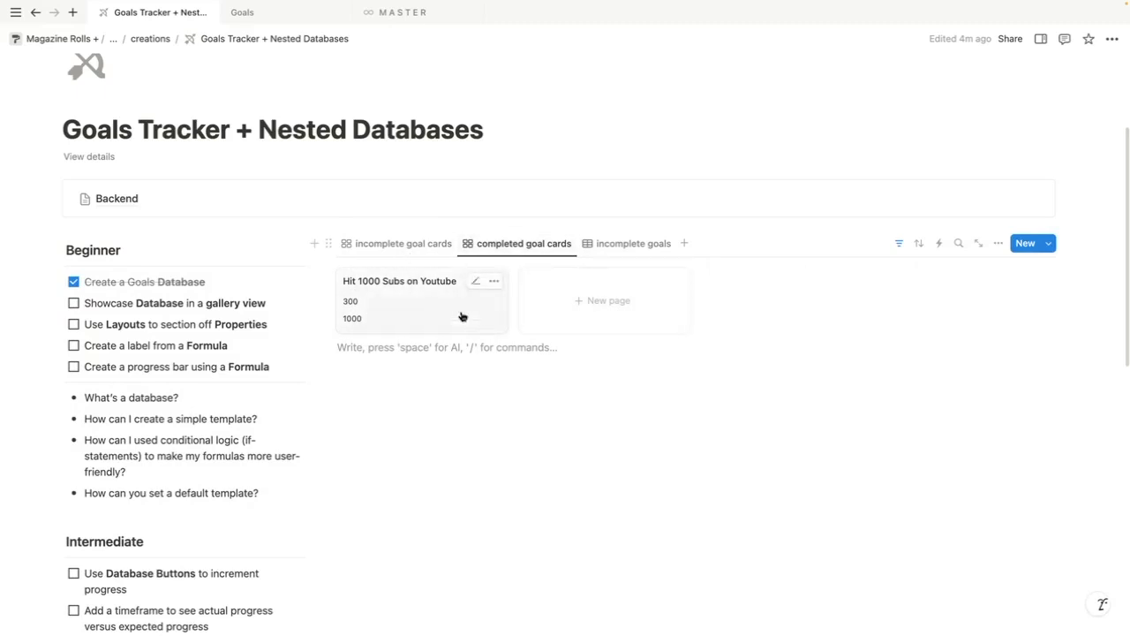
pyautogui.click(417, 249)
pyautogui.click(500, 246)
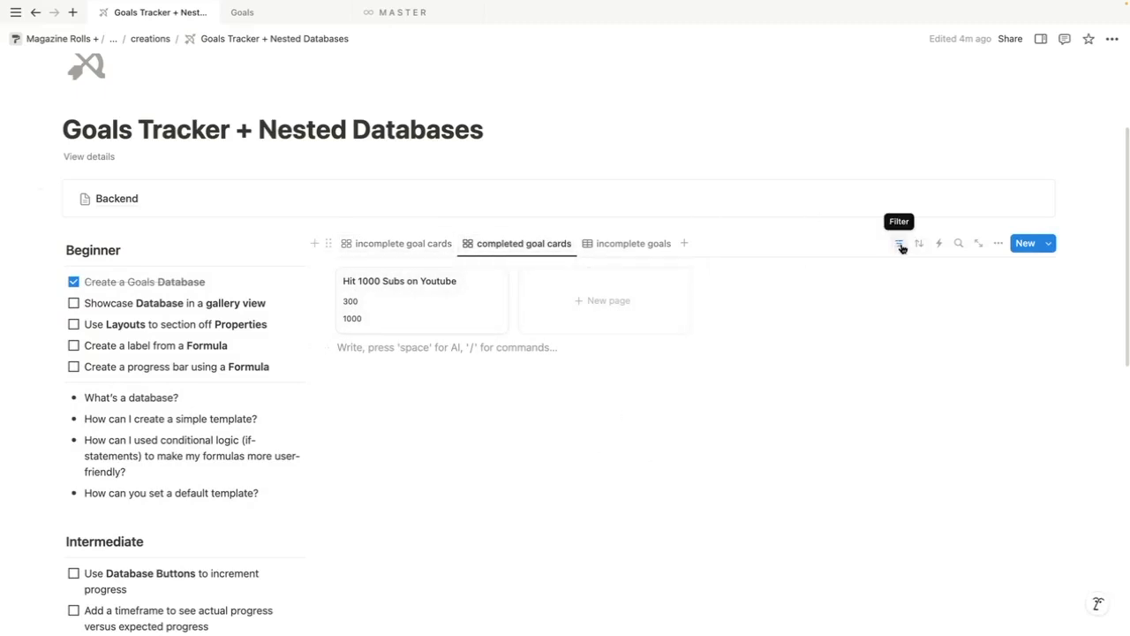
# Change the completed goal cards filter to Completed? checked, save it for everyone, and return to the incomplete goal cards view
pyautogui.click(899, 247)
pyautogui.click(411, 273)
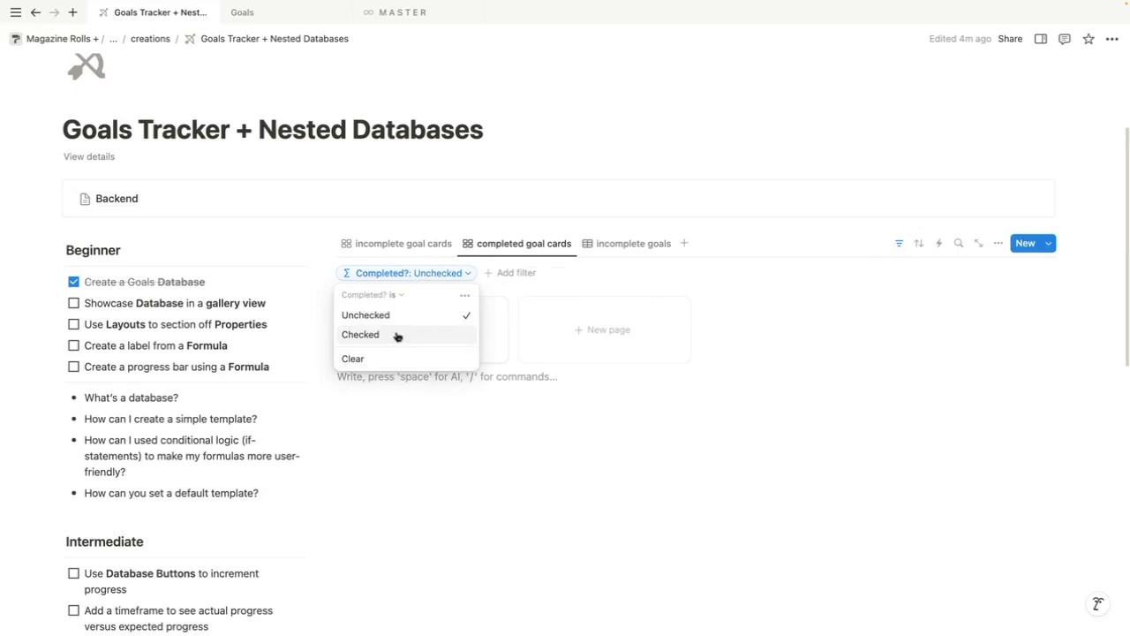
pyautogui.click(399, 333)
pyautogui.click(432, 272)
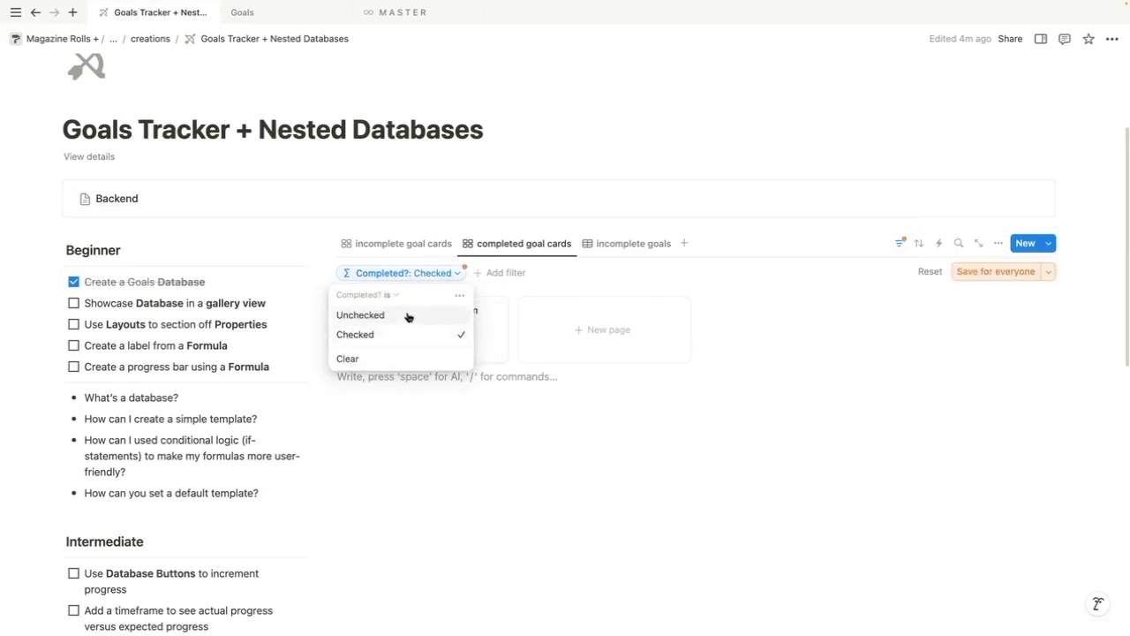
pyautogui.click(997, 272)
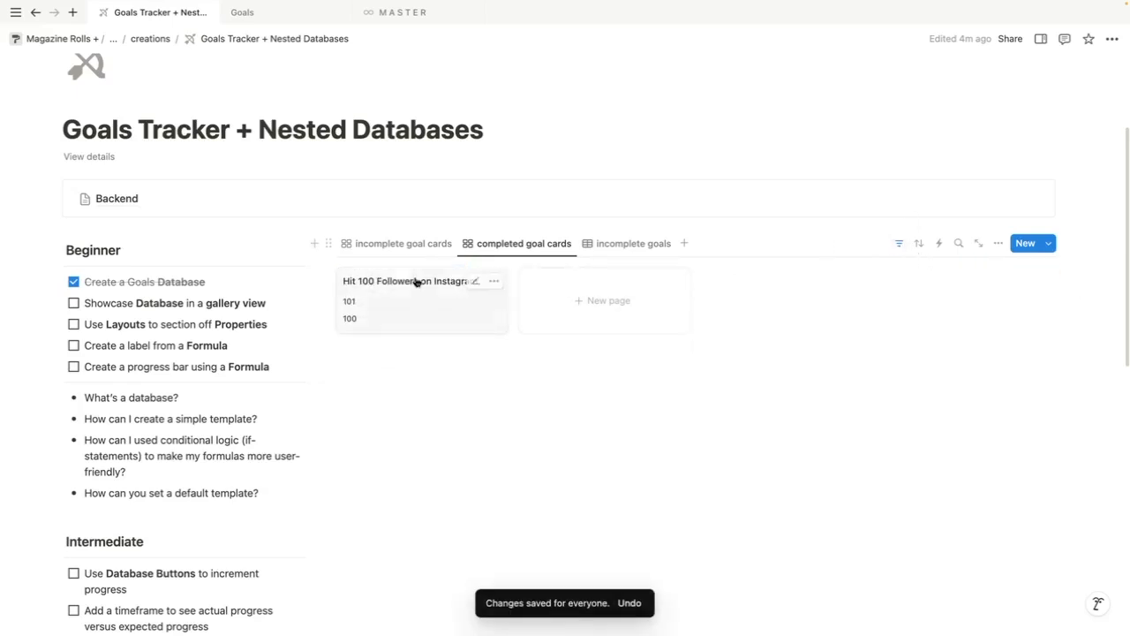
pyautogui.click(366, 243)
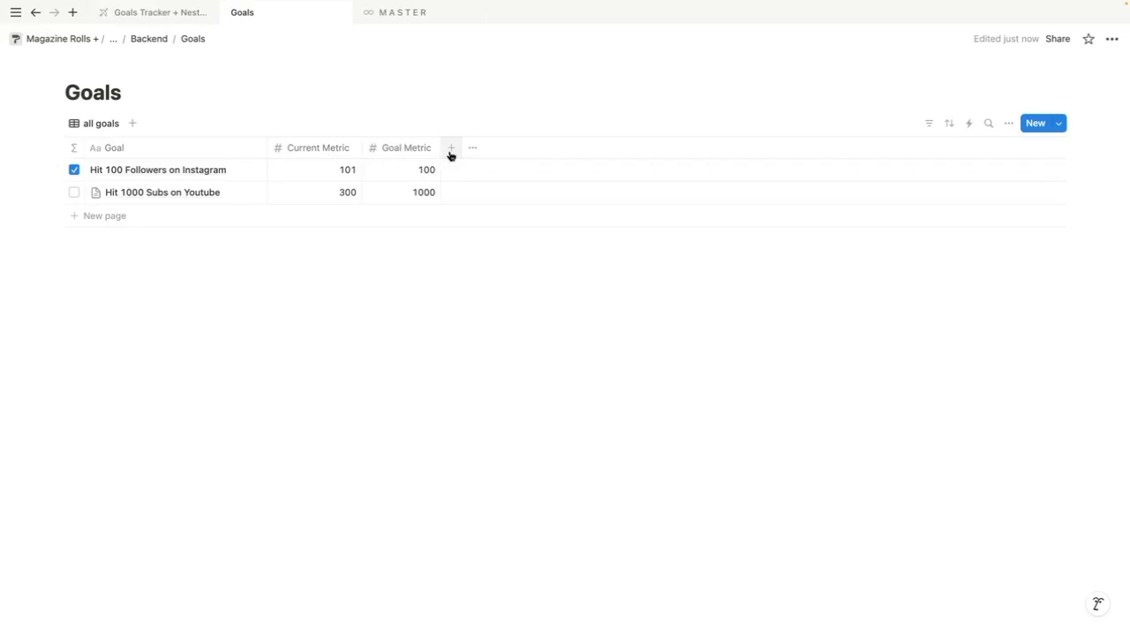
# Add a text property named "Goal Unit" to the backend Goals database
pyautogui.click(450, 150)
pyautogui.scroll(-4, 972, 513)
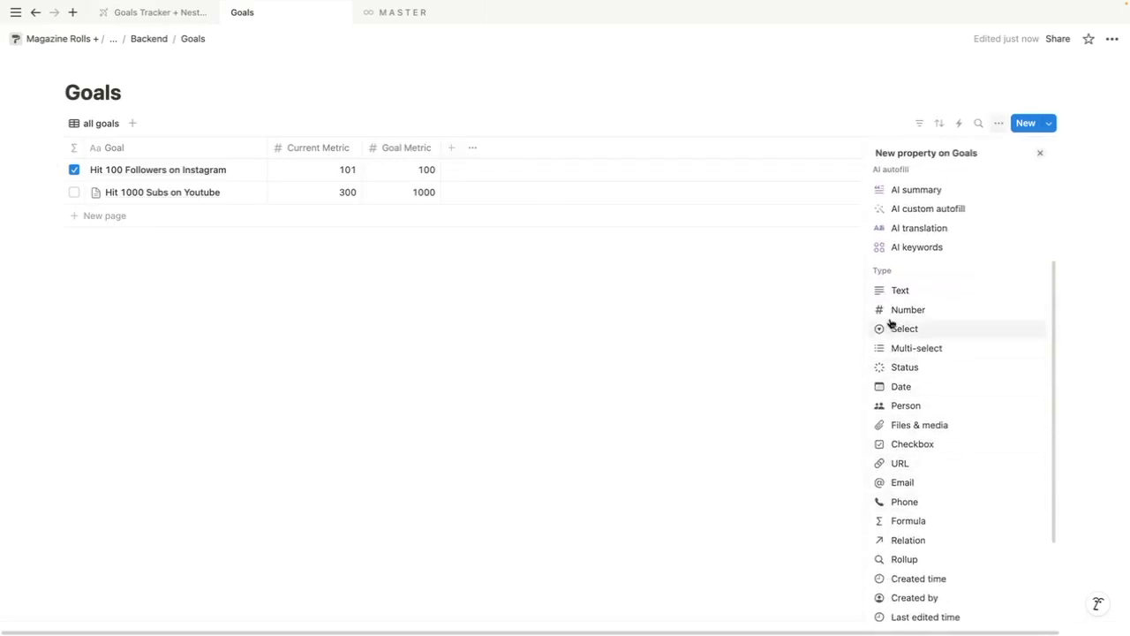
pyautogui.click(903, 291)
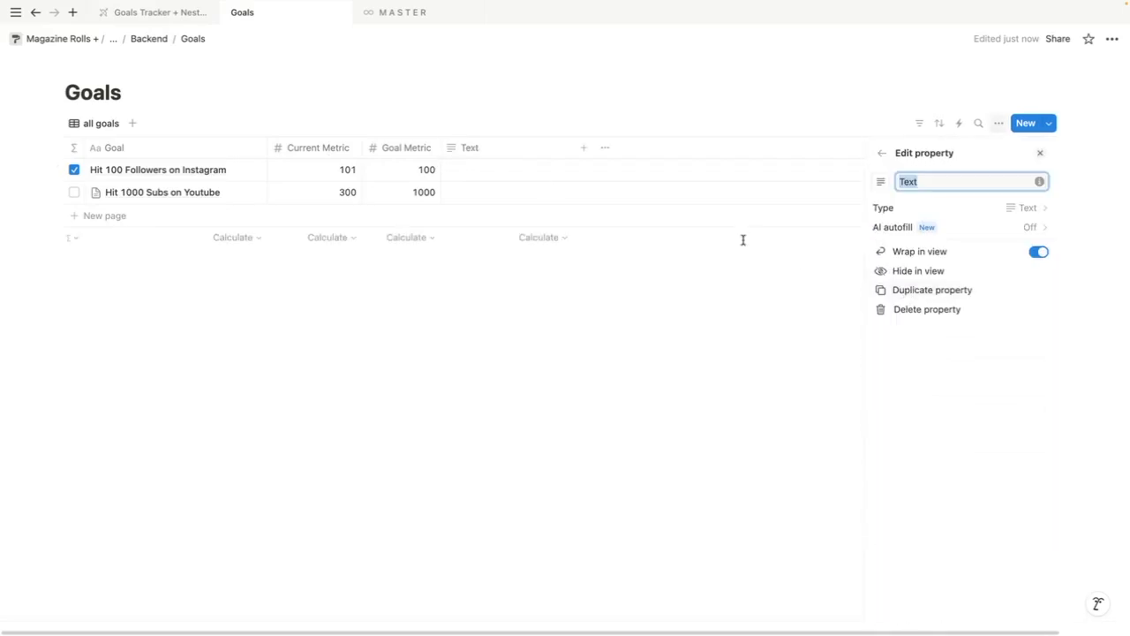
pyautogui.write('Goal Unit')
pyautogui.press('Return')
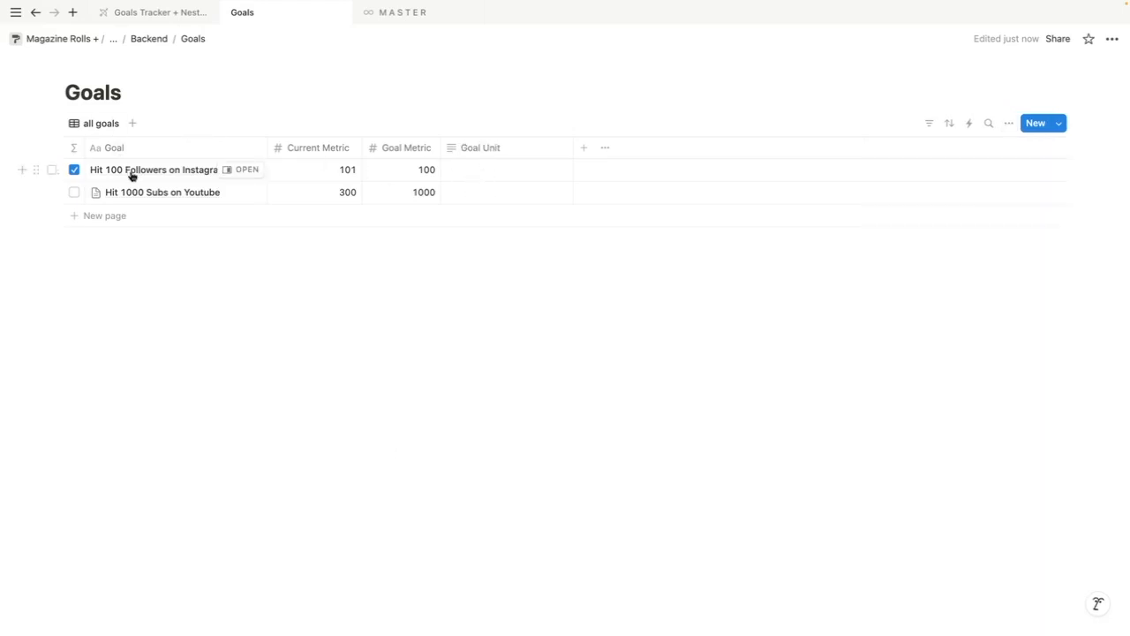
# Set Goal Unit to "followers" for the Instagram goal and "subscribers" for the Youtube goal
pyautogui.click(517, 176)
pyautogui.write('followers')
pyautogui.press('Return')
pyautogui.write('subscribers')
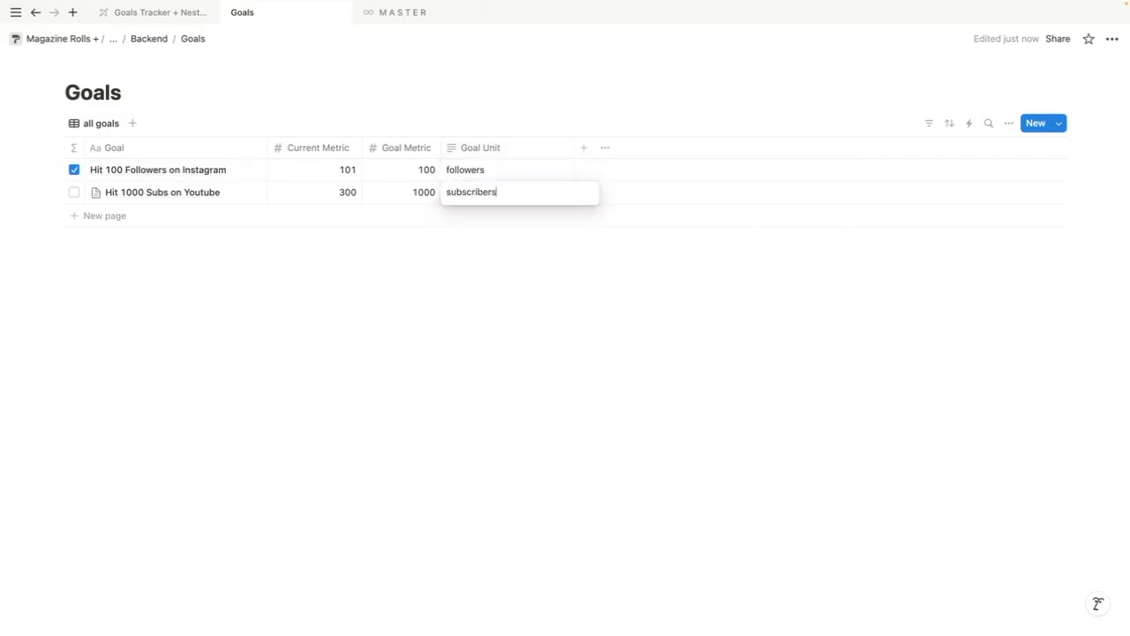
pyautogui.press('Return')
pyautogui.click(595, 286)
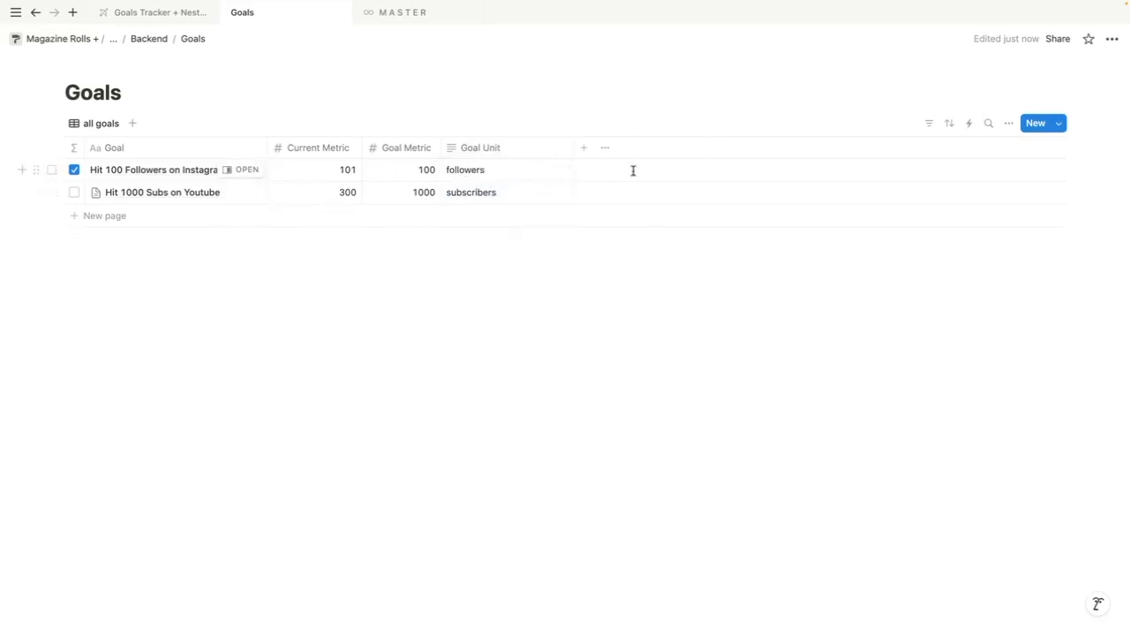
# Add a formula property named "Current Label" to the Goals database and open its formula for editing
pyautogui.click(580, 149)
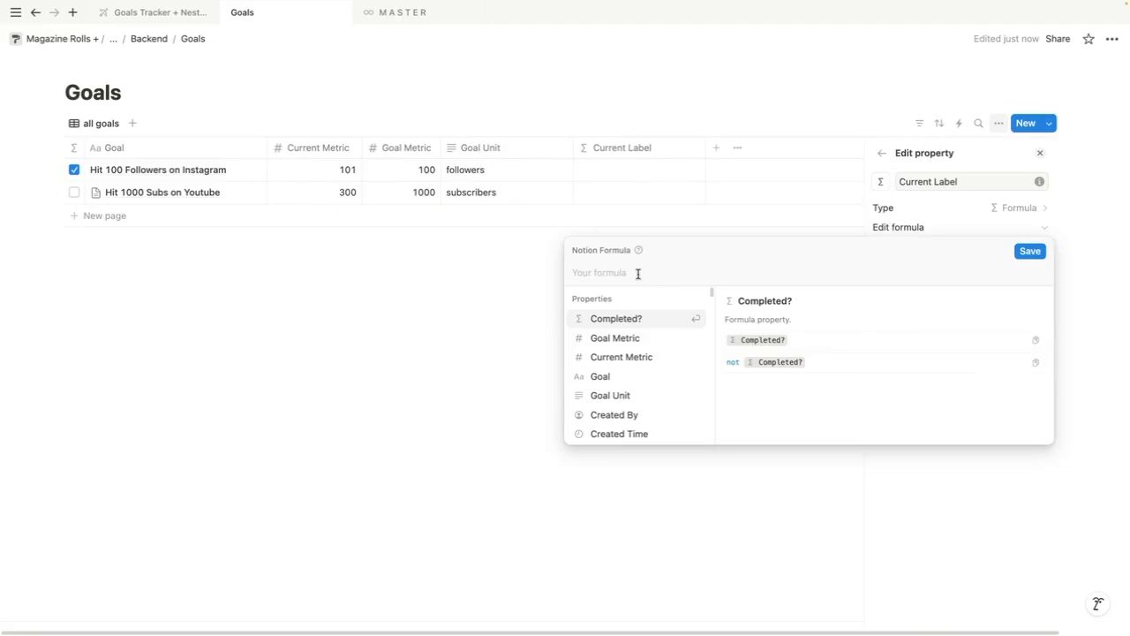
pyautogui.write('"')
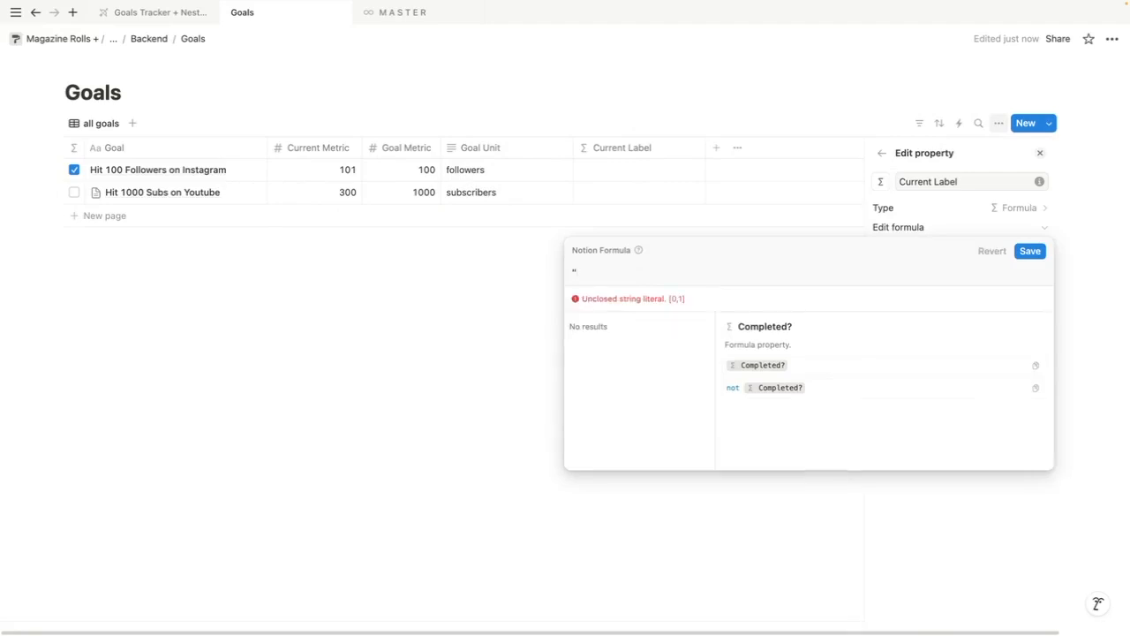
pyautogui.press('BackSpace')
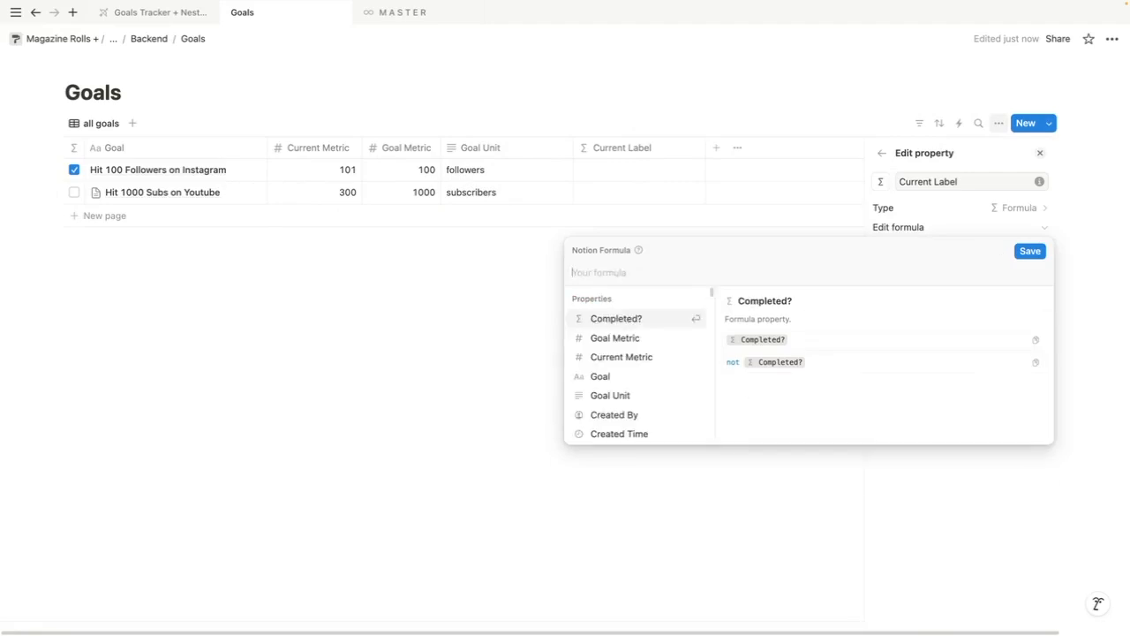
pyautogui.write('currently')
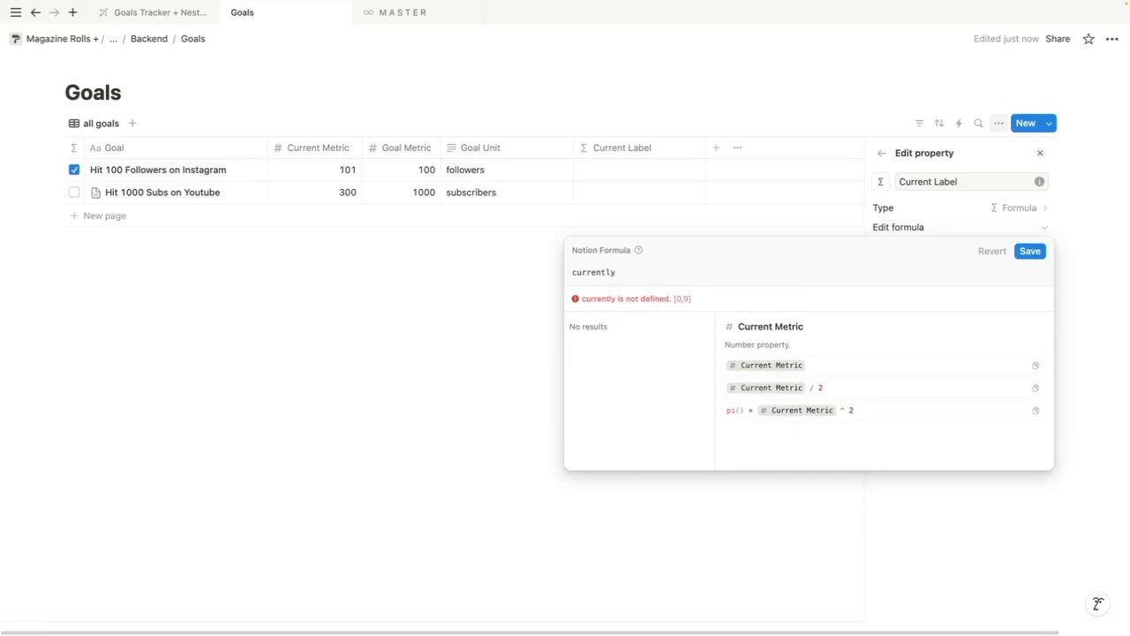
pyautogui.press('BackSpace')
pyautogui.press('BackSpace')
pyautogui.press('BackSpace')
pyautogui.press('BackSpace')
pyautogui.press('BackSpace')
pyautogui.press('BackSpace')
pyautogui.press('BackSpace')
pyautogui.press('BackSpace')
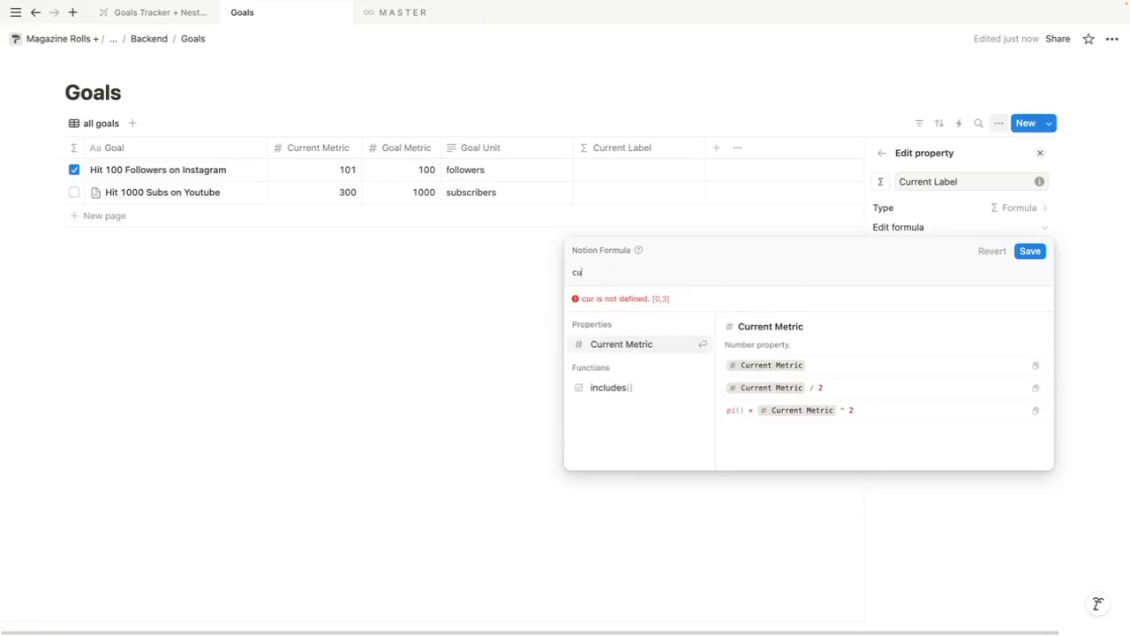
# Write the Current Label formula as "Currently at " + Current Metric + Goal Unit and save it
pyautogui.write('"Curren')
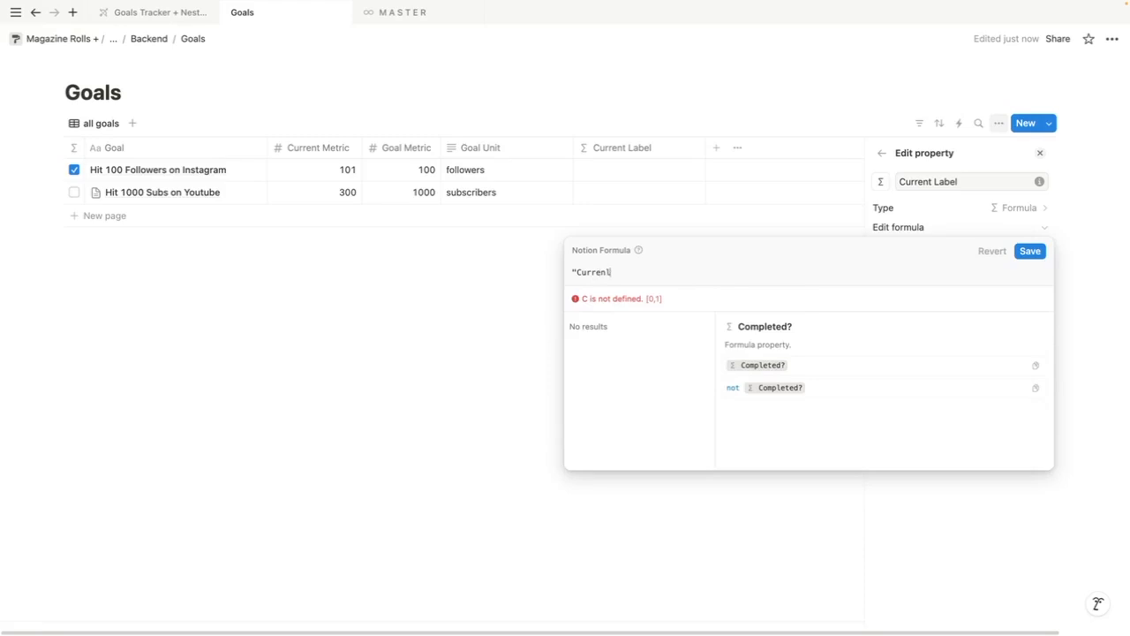
pyautogui.write('tly at " + ')
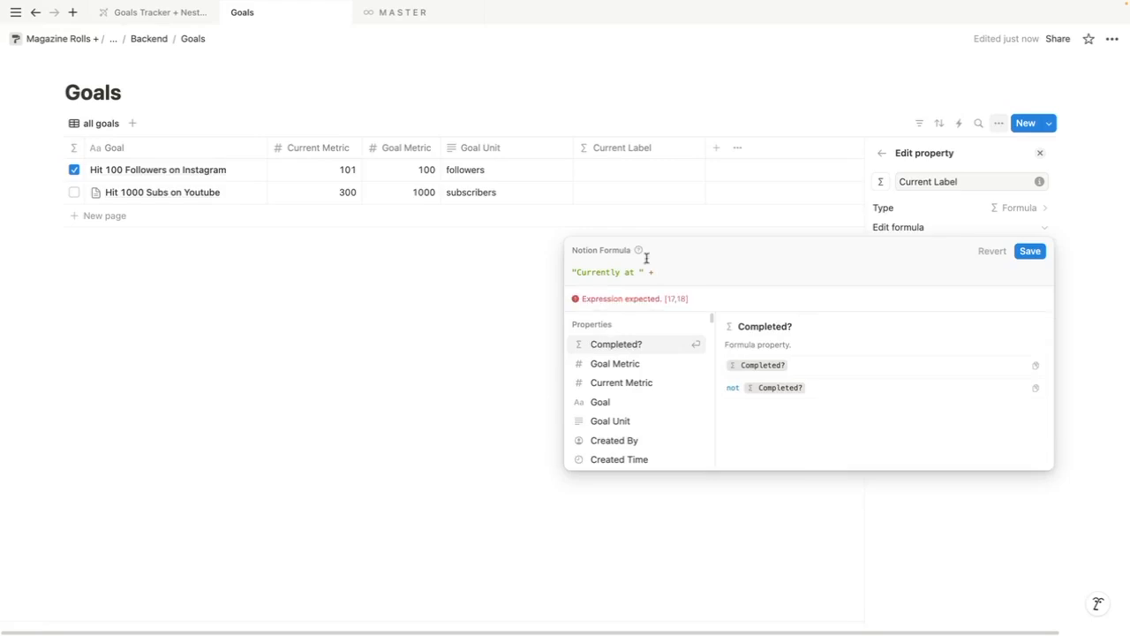
pyautogui.write('cu')
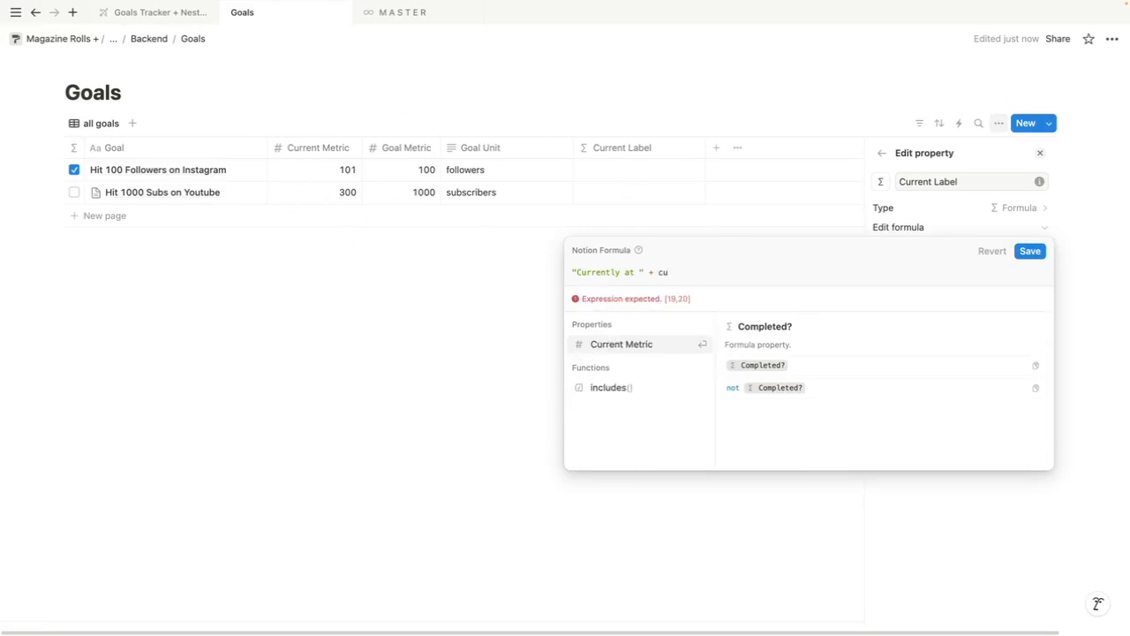
pyautogui.press('Return')
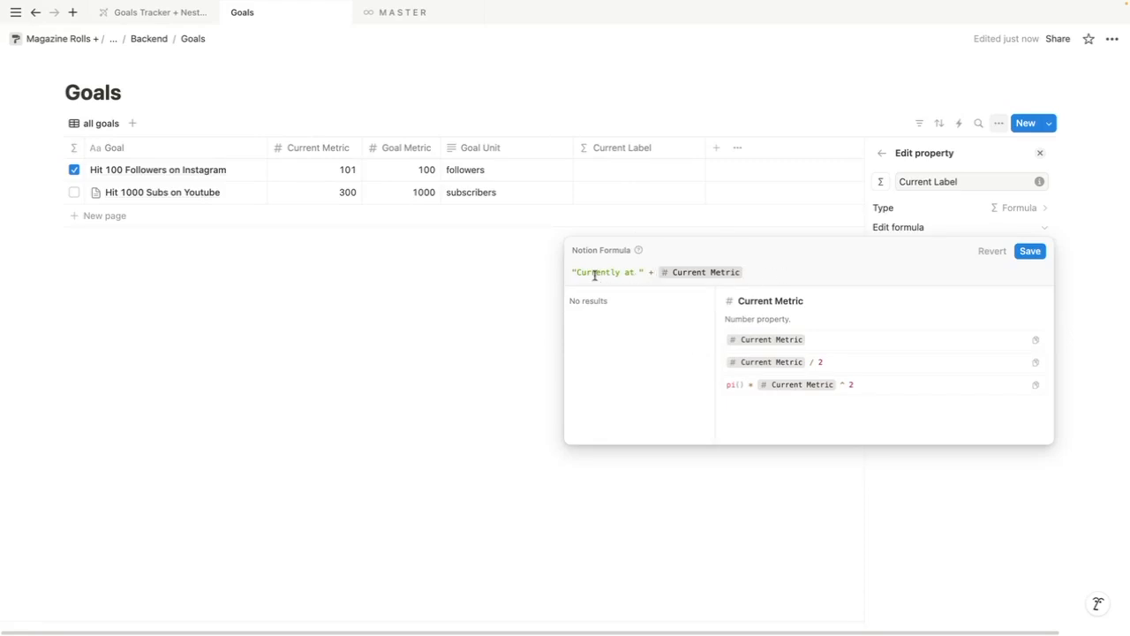
pyautogui.write('+ ')
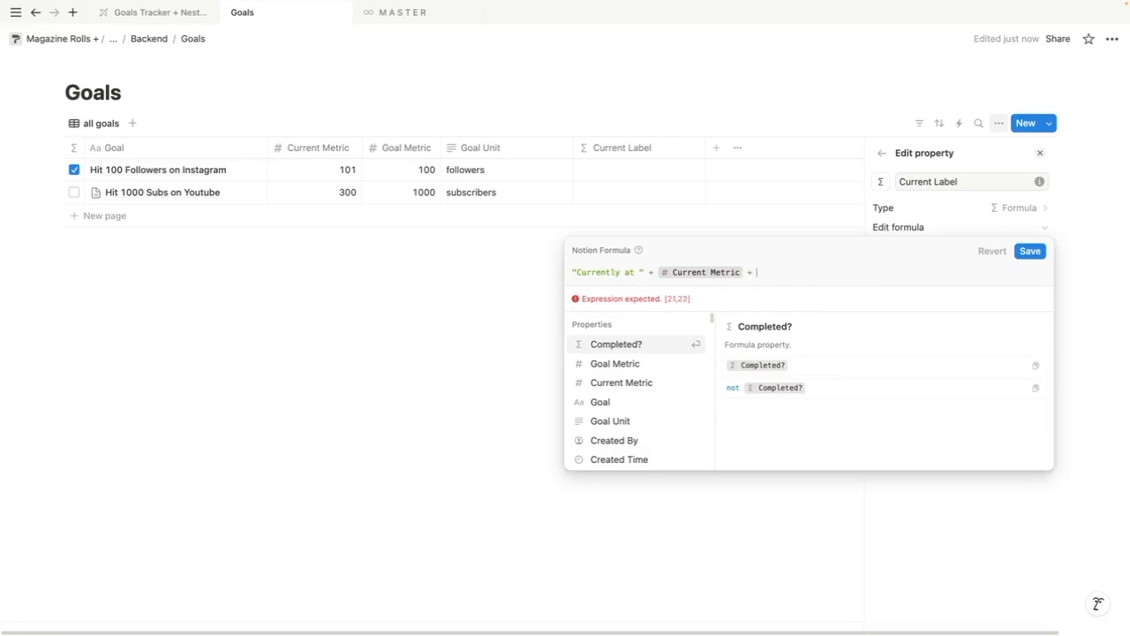
pyautogui.write('"')
pyautogui.press('BackSpace')
pyautogui.write('goa')
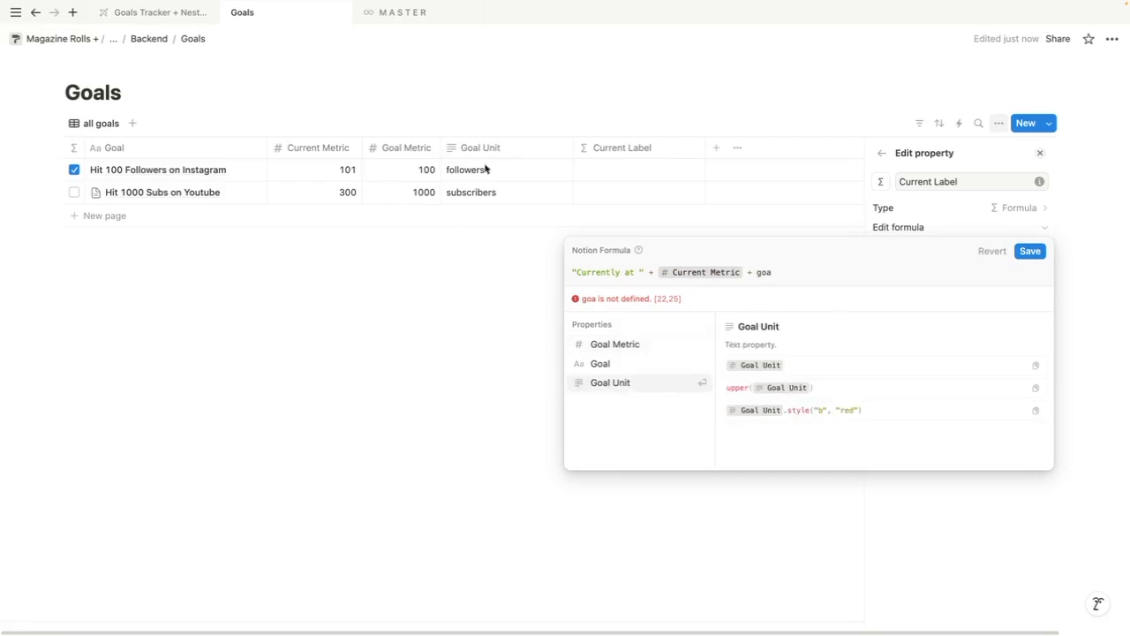
pyautogui.click(627, 385)
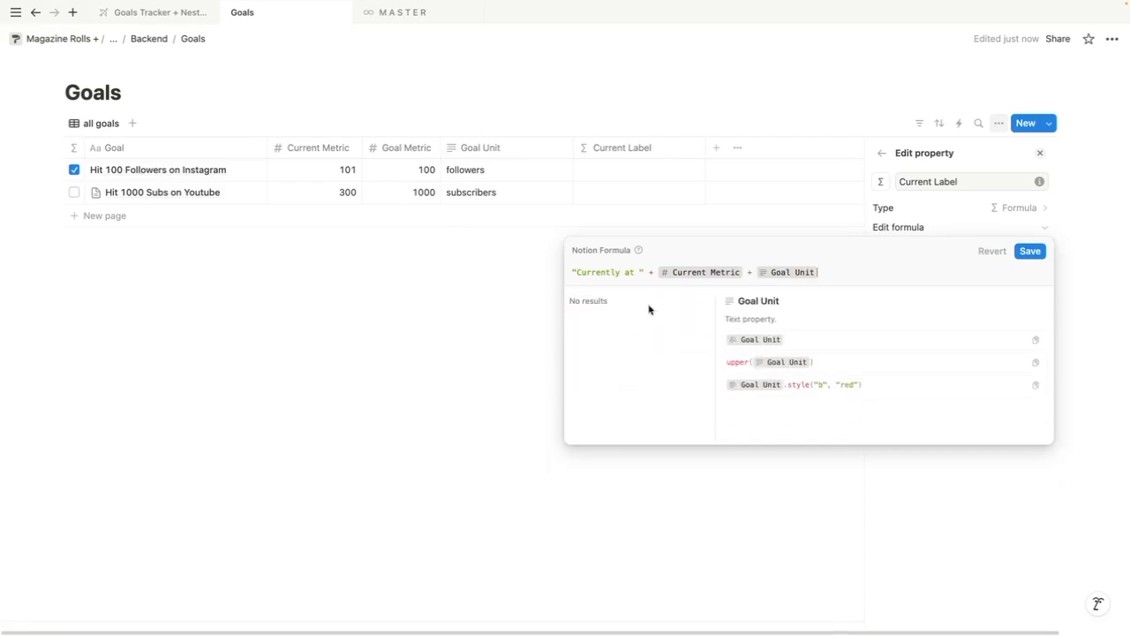
pyautogui.click(1030, 251)
pyautogui.click(642, 257)
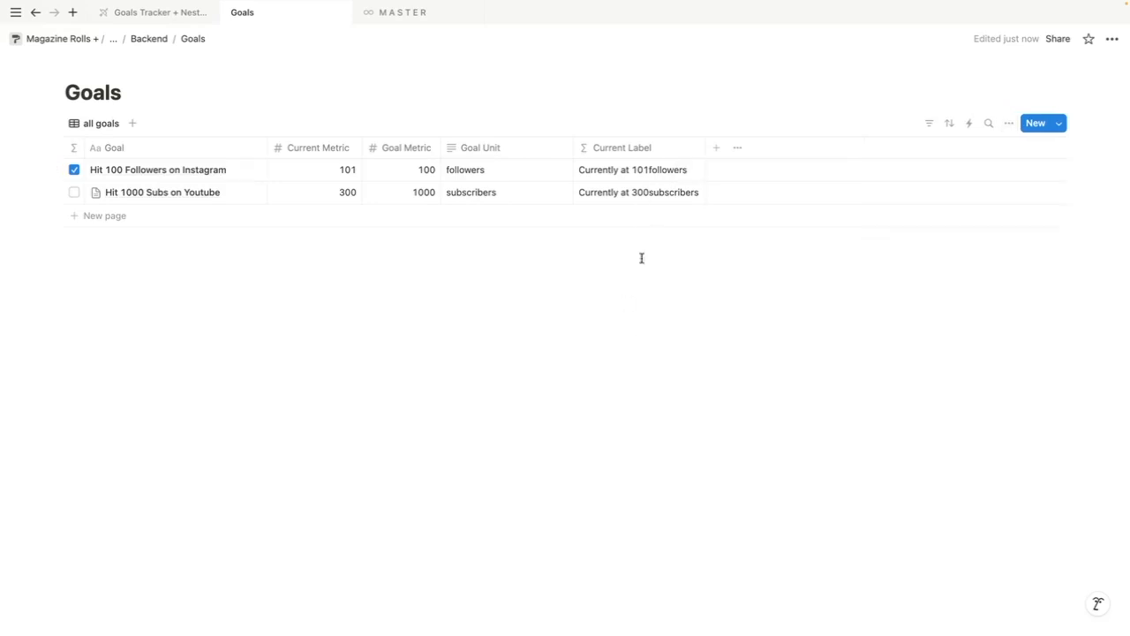
# Change the Current Label formula to "Currently at " + Current Metric + " " + Goal Unit + ".", save it, and widen the column slightly
pyautogui.click(645, 179)
pyautogui.click(767, 218)
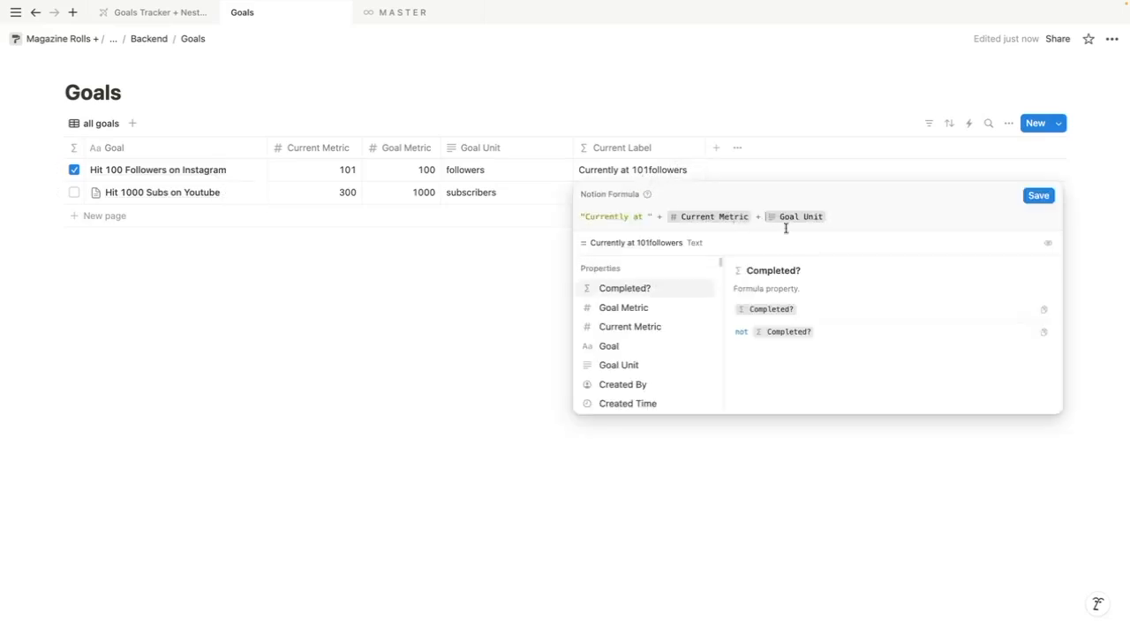
pyautogui.write('+ ')
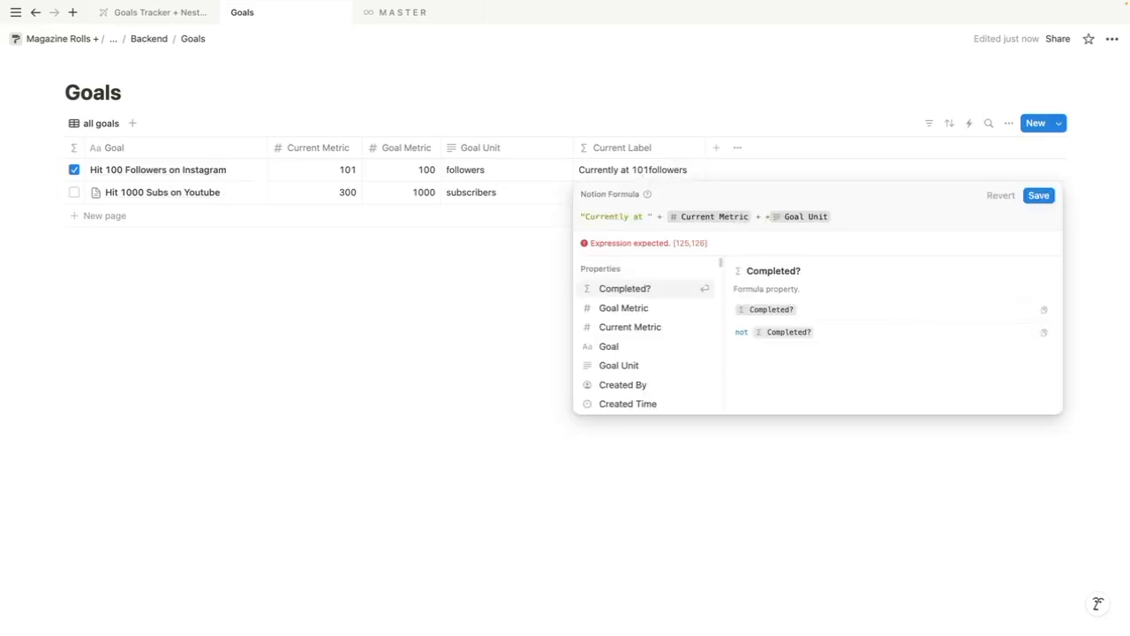
pyautogui.write('" " +')
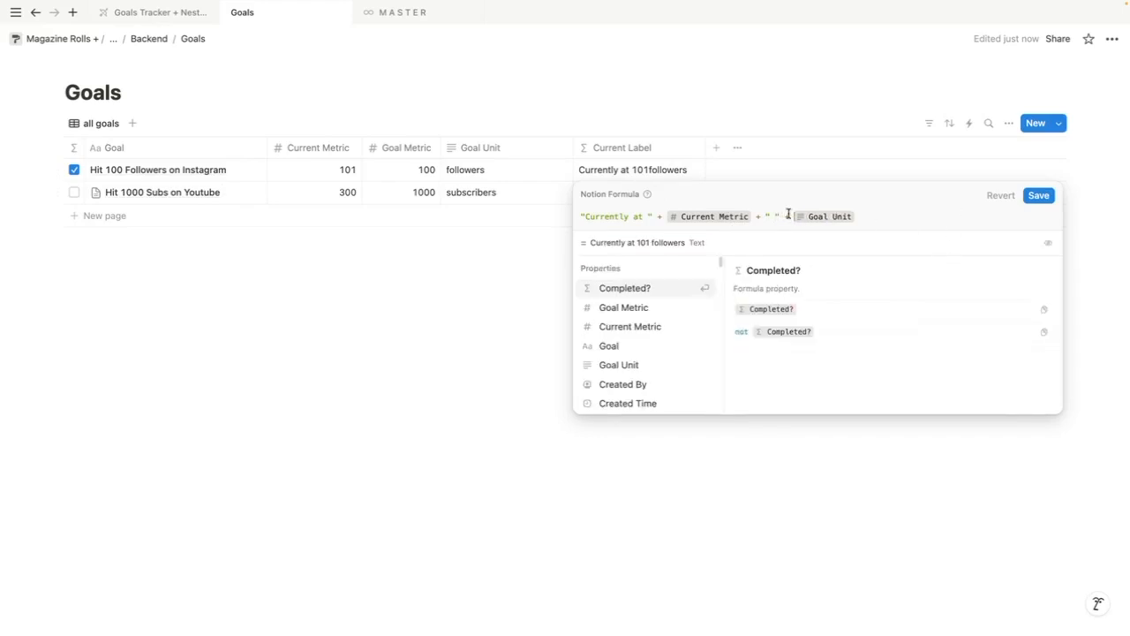
pyautogui.moveTo(764, 216); pyautogui.dragTo(777, 216)
pyautogui.write('+ "')
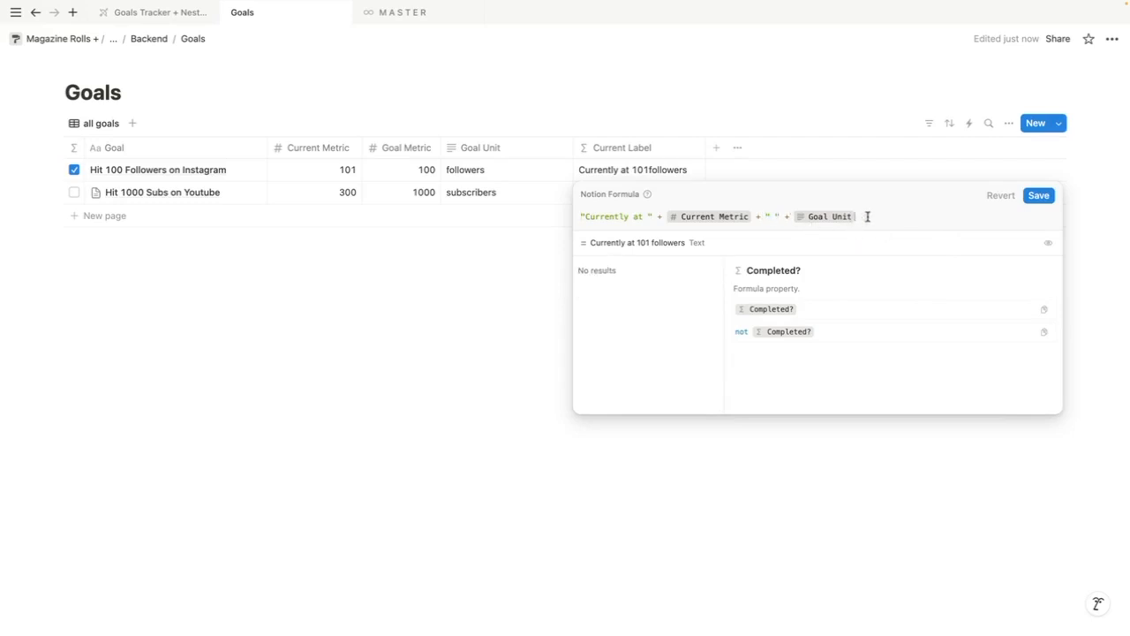
pyautogui.write('."')
pyautogui.click(1040, 194)
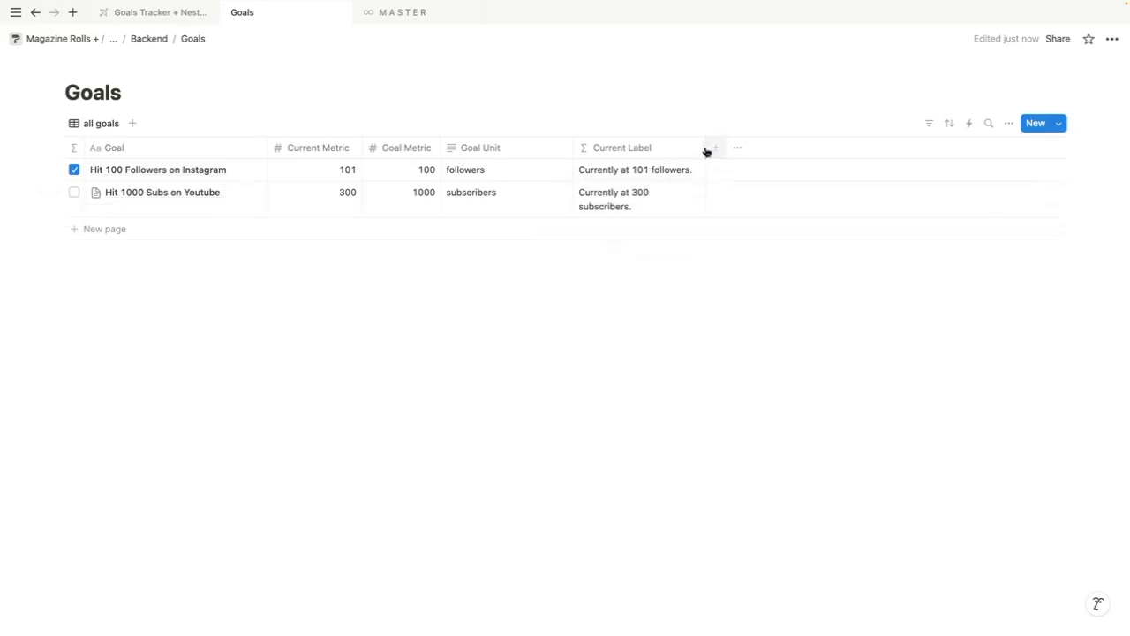
pyautogui.moveTo(706, 148); pyautogui.dragTo(733, 147)
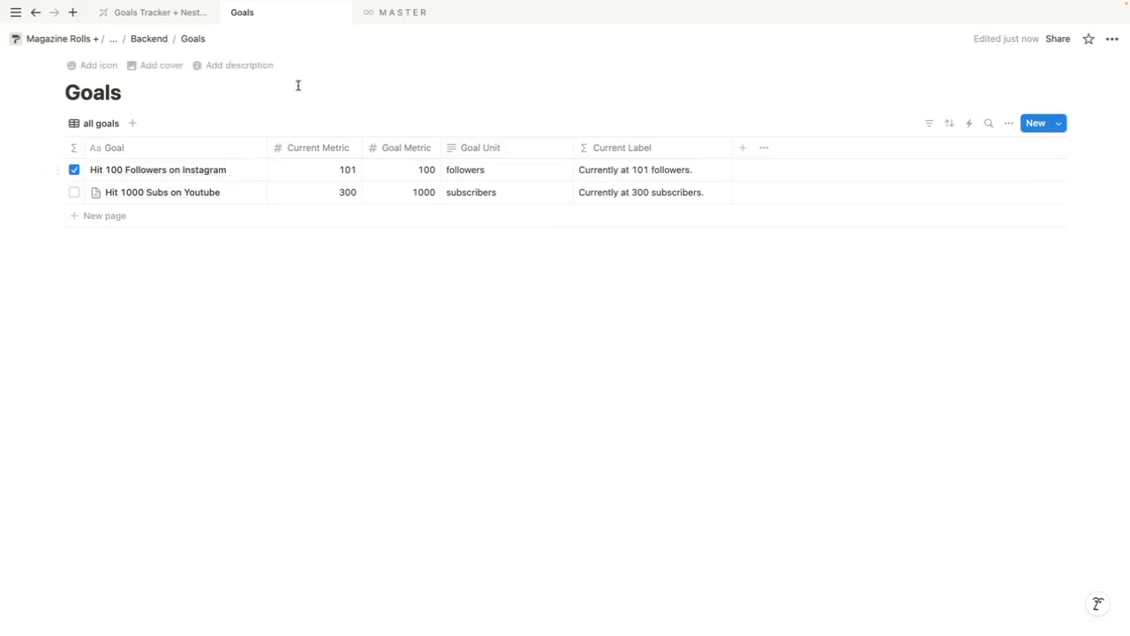
# On the Goals Tracker page, hide Goal Metric and Current Metric and show Current Label in the incomplete goal cards view
pyautogui.click(175, 14)
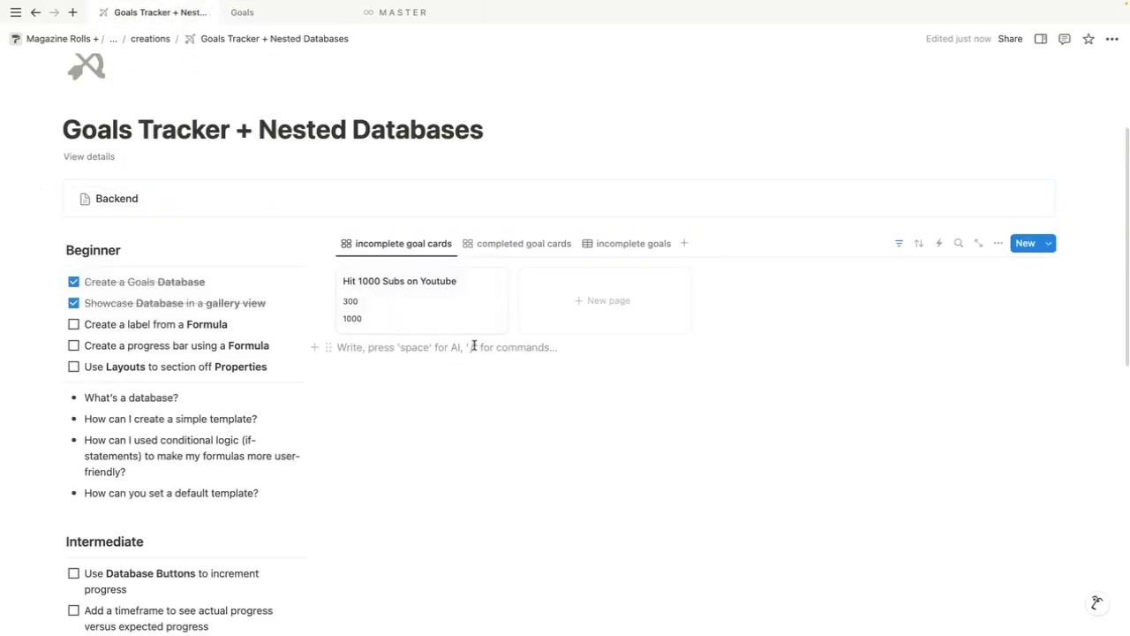
pyautogui.click(249, 14)
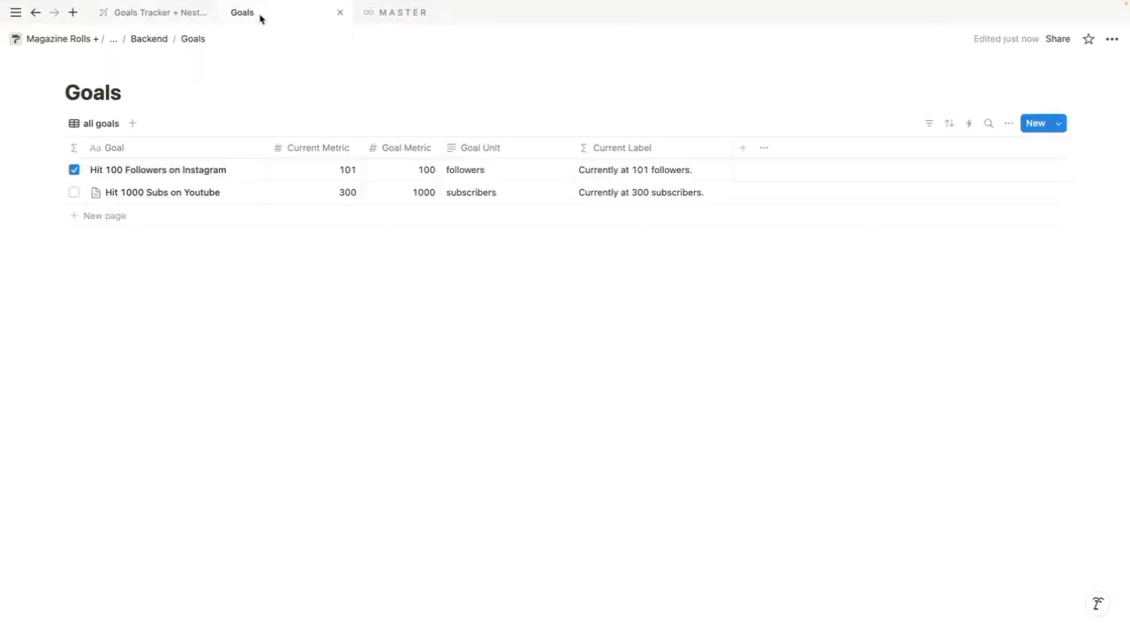
pyautogui.click(181, 16)
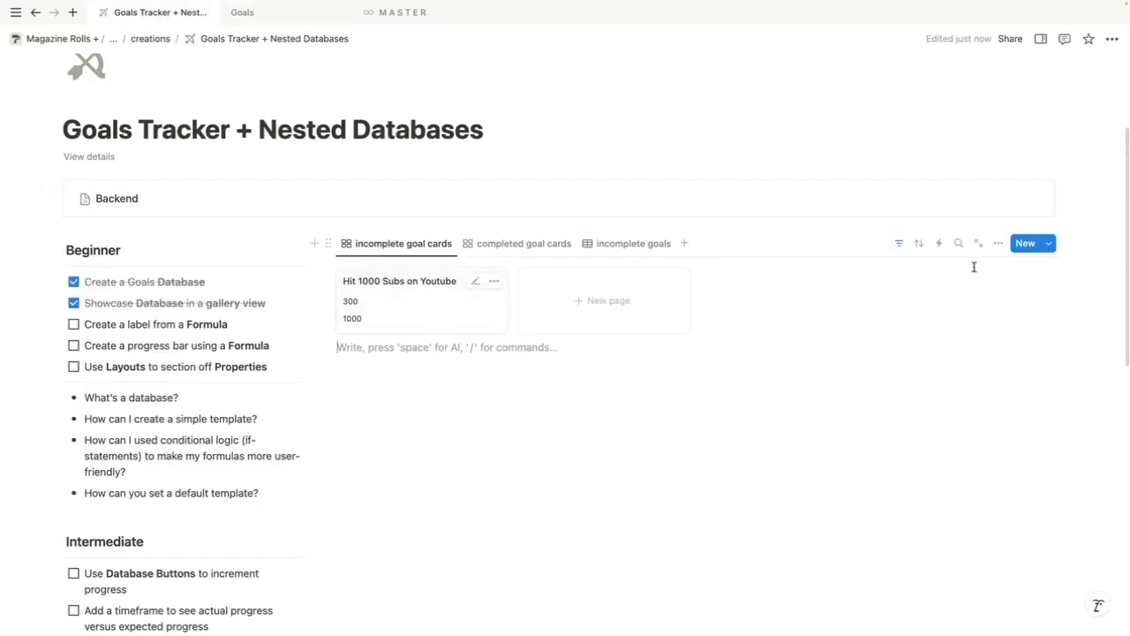
pyautogui.click(997, 246)
pyautogui.click(1001, 364)
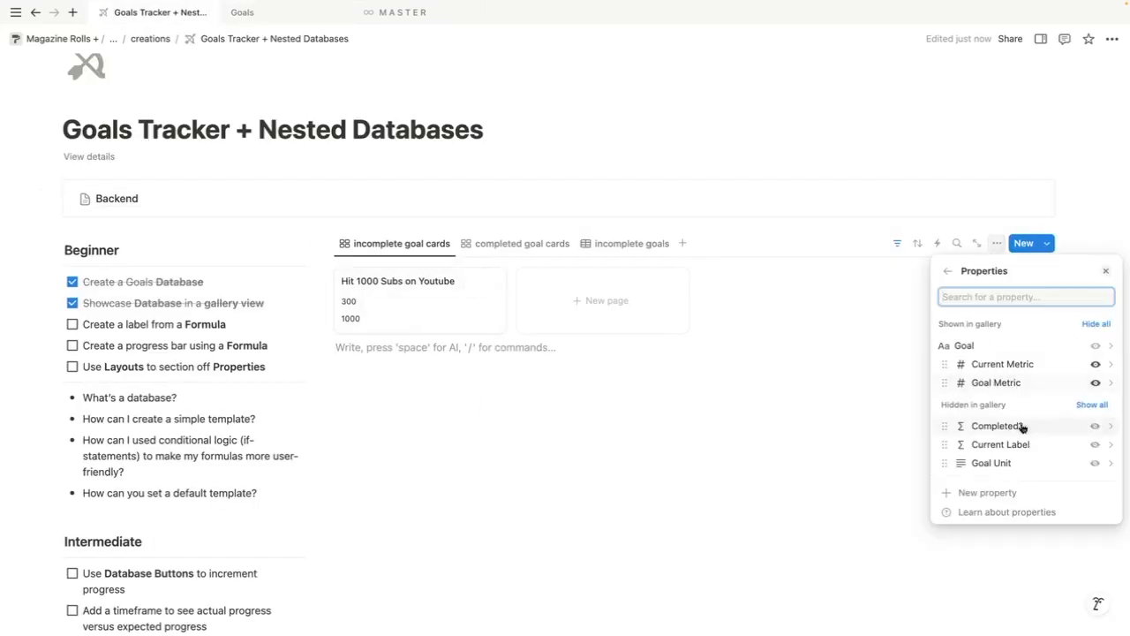
pyautogui.click(1095, 382)
pyautogui.click(1096, 364)
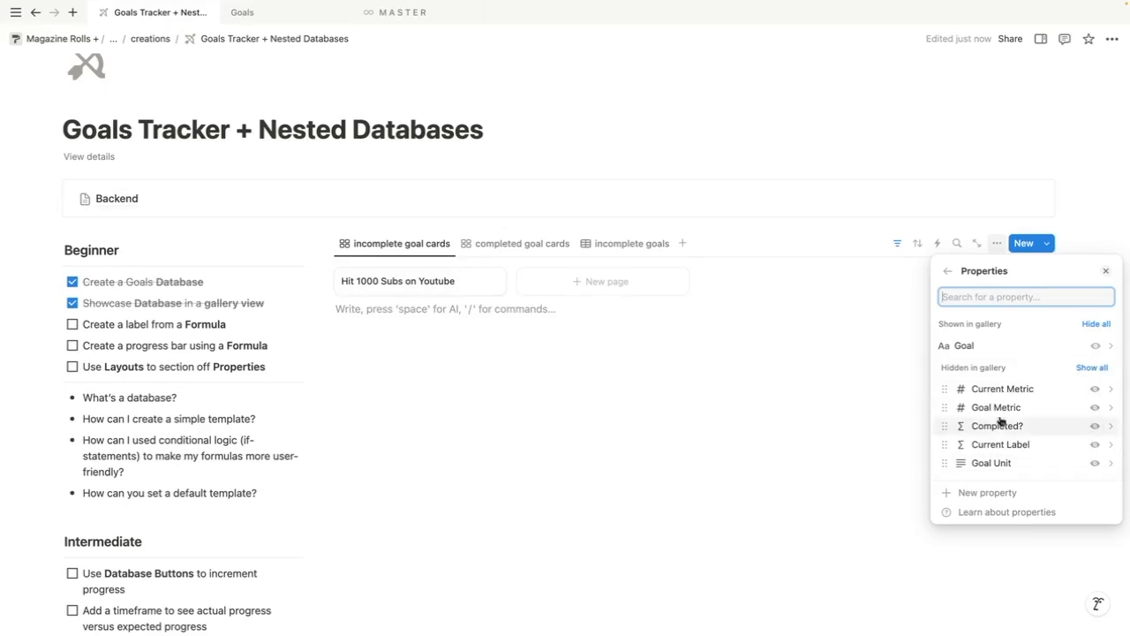
pyautogui.moveTo(1003, 468); pyautogui.dragTo(1010, 366)
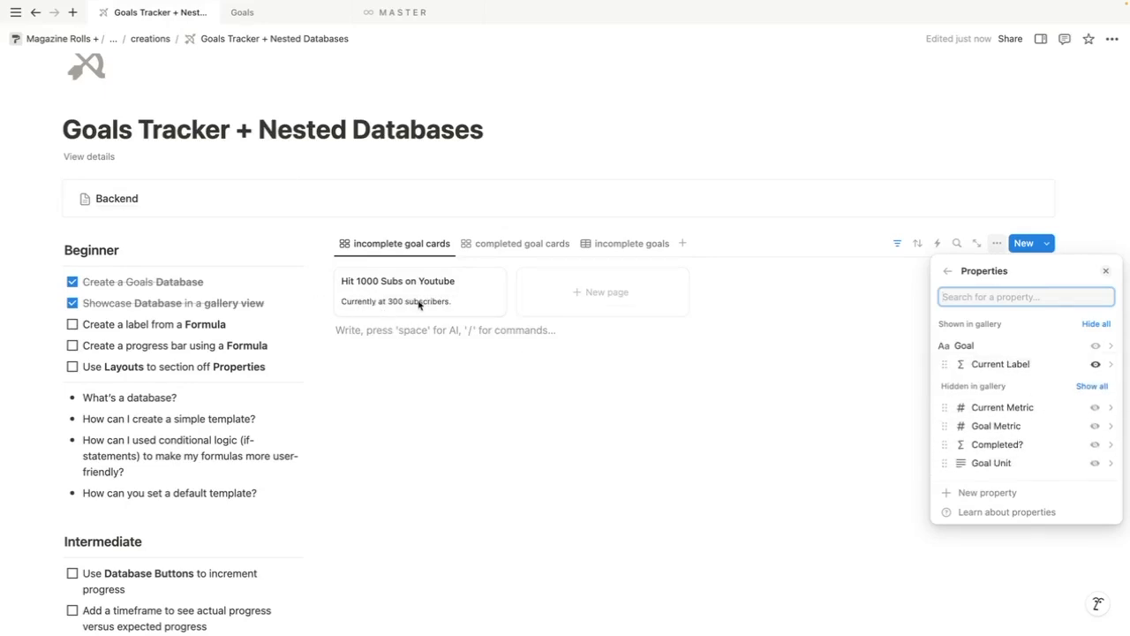
pyautogui.click(479, 371)
# In the completed goal cards view, show Current Label and hide Current Metric and Goal Metric
pyautogui.click(514, 247)
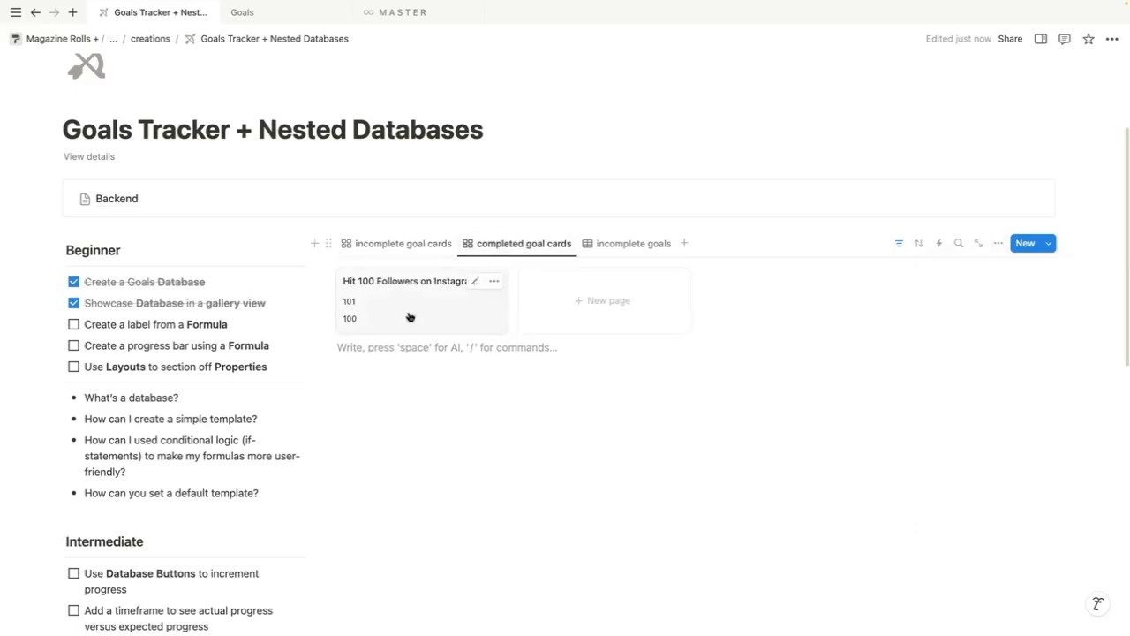
pyautogui.click(998, 243)
pyautogui.click(1016, 365)
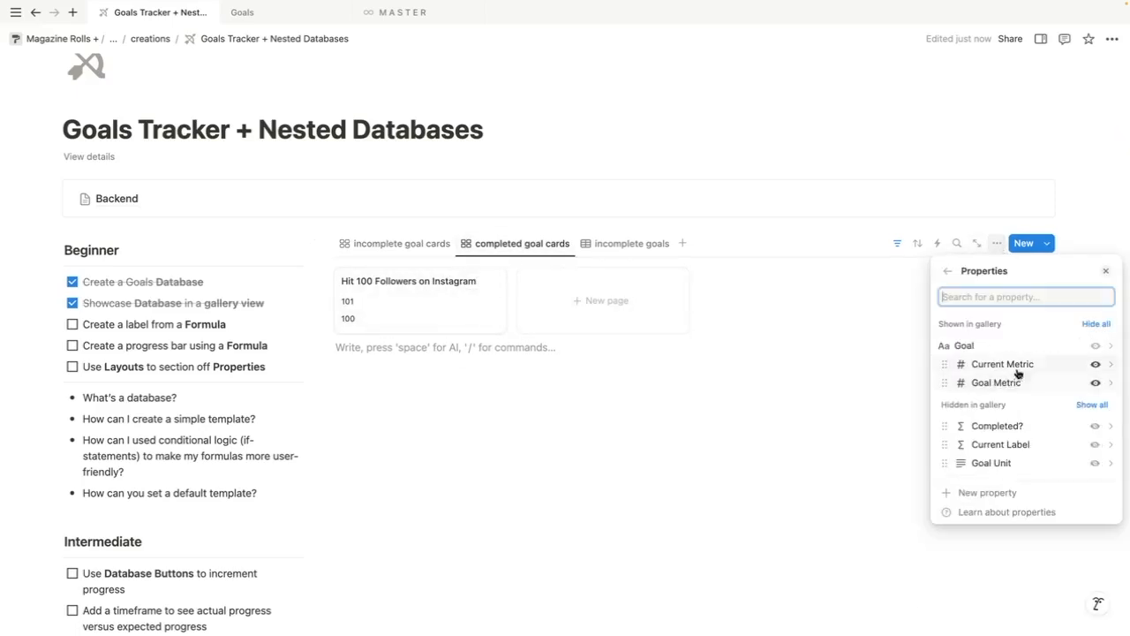
pyautogui.moveTo(1010, 445); pyautogui.dragTo(1009, 365)
pyautogui.moveTo(1007, 402); pyautogui.dragTo(1015, 432)
pyautogui.click(393, 242)
# Compare the incomplete and completed goal cards views, and check off "Create a label from a Formula" in the Beginner list
pyautogui.click(399, 245)
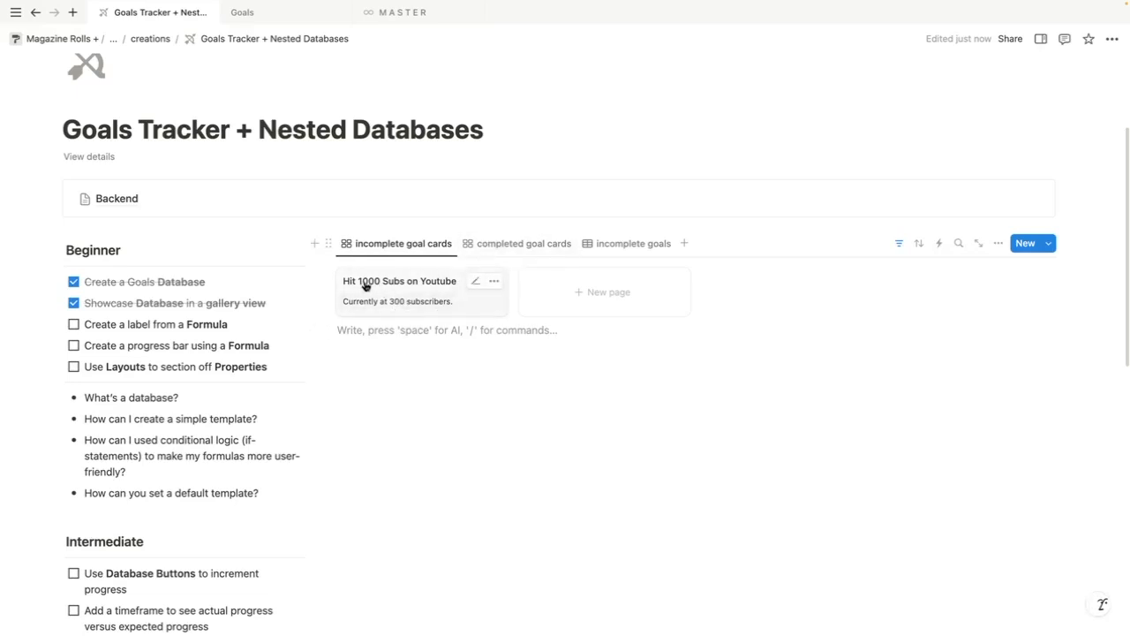
pyautogui.click(507, 245)
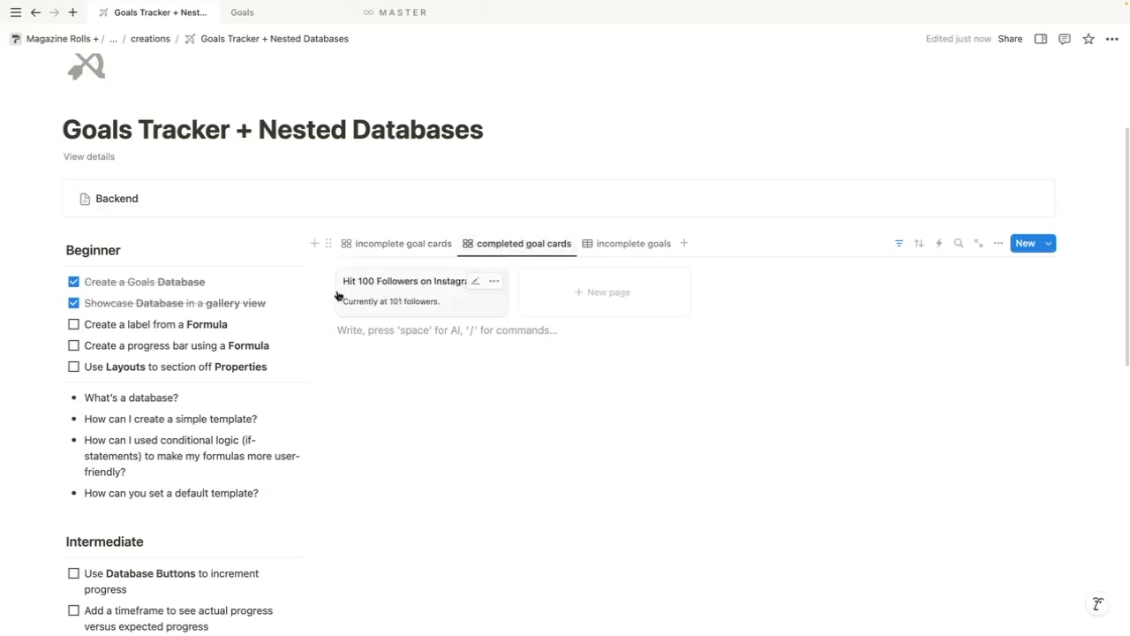
pyautogui.click(402, 244)
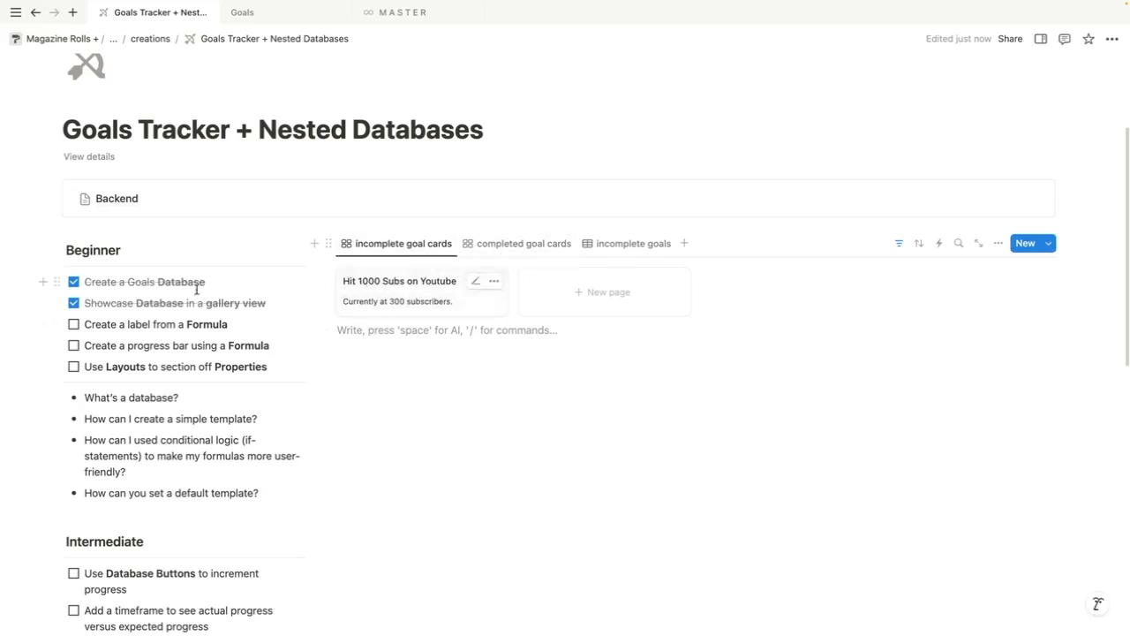
pyautogui.click(74, 325)
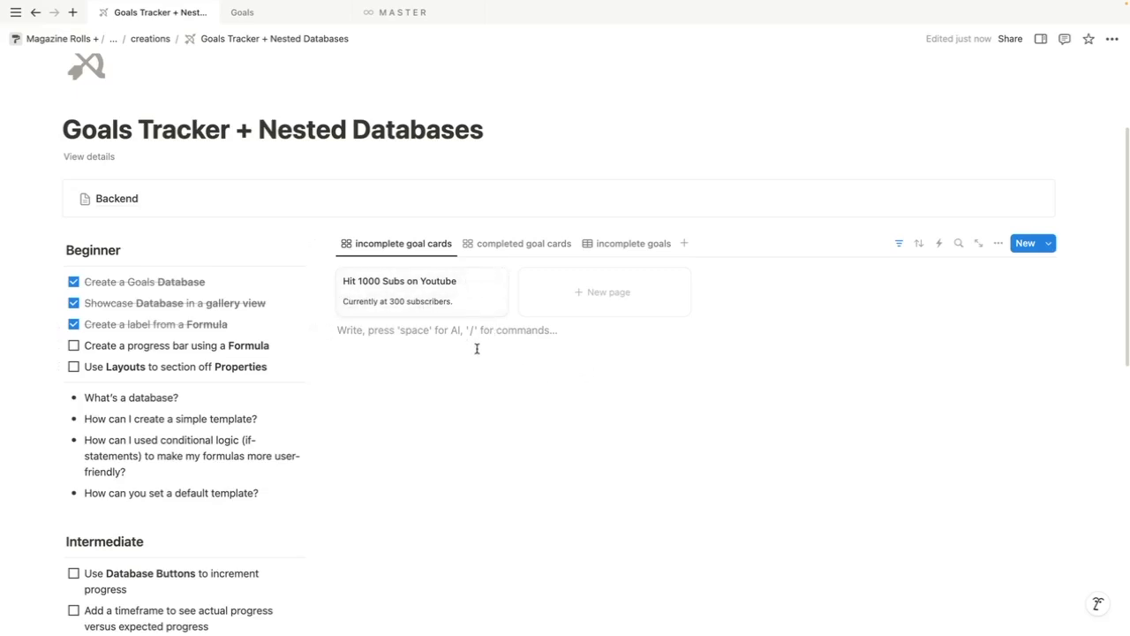
# In the Goals database, narrow the Goal Unit column and add a formula property named "Progress Bar"
pyautogui.click(261, 18)
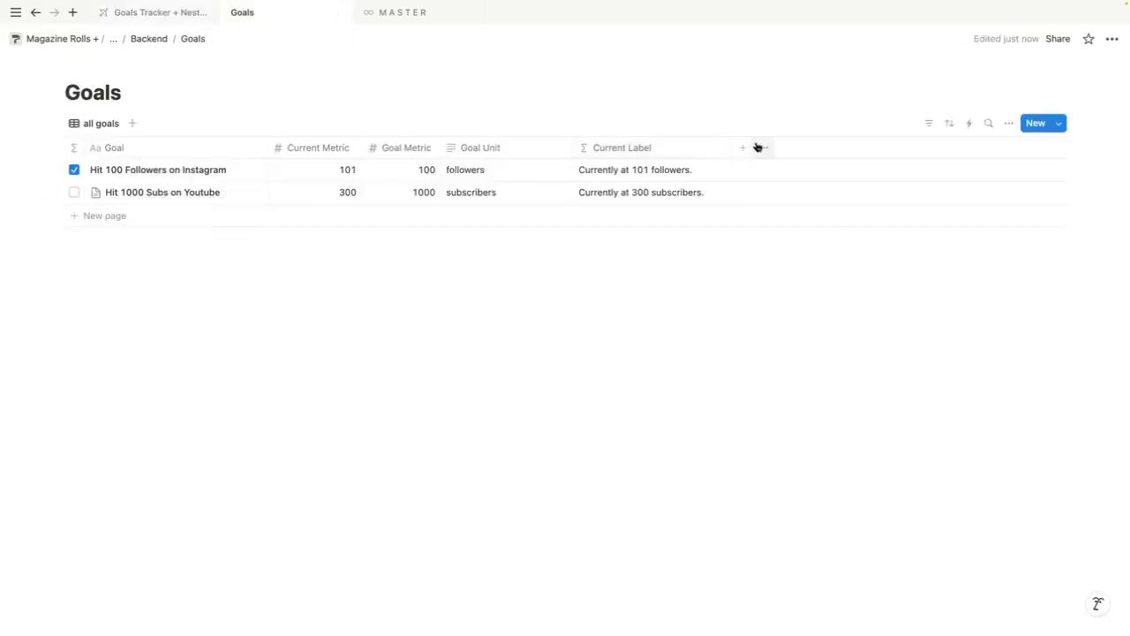
pyautogui.moveTo(571, 153); pyautogui.dragTo(525, 150)
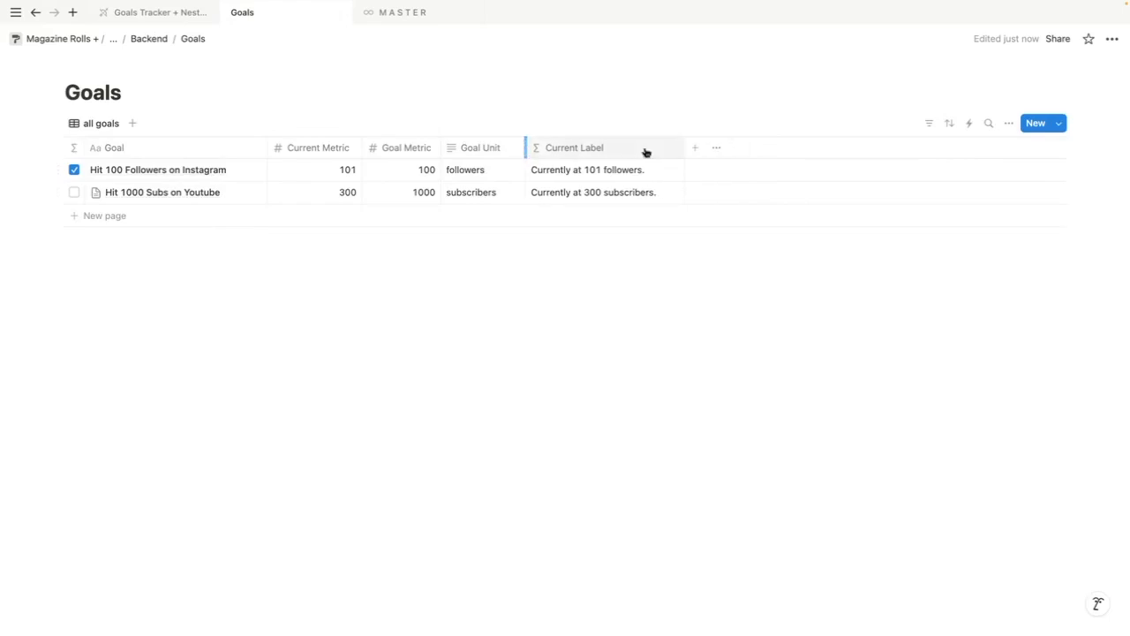
pyautogui.click(694, 148)
pyautogui.scroll(-3, 972, 530)
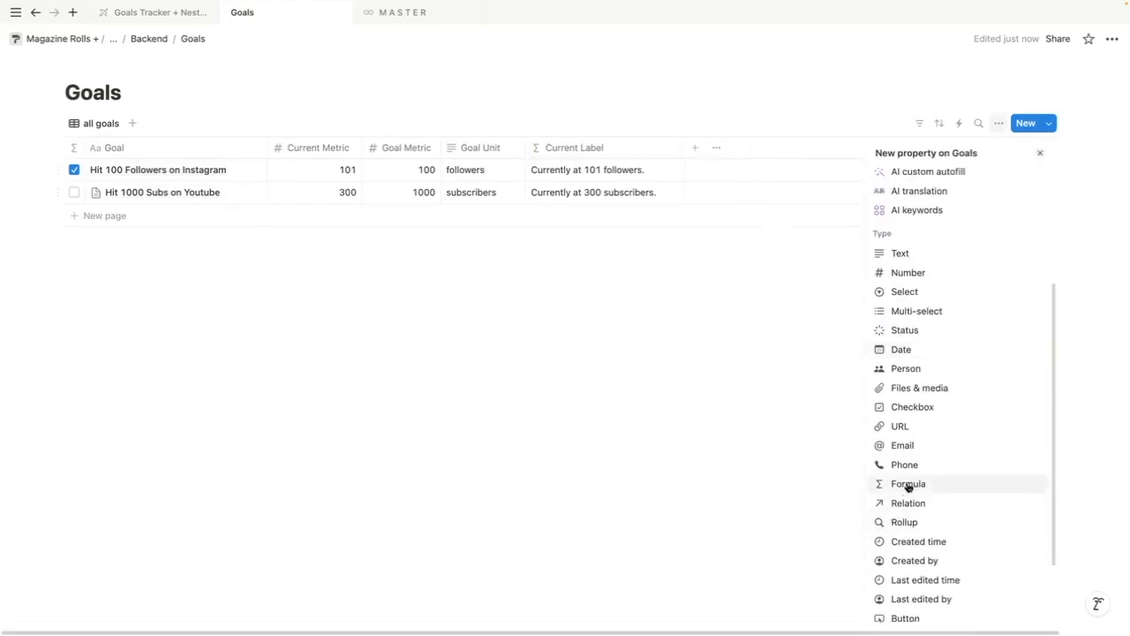
pyautogui.click(908, 485)
pyautogui.write('Progress Bar')
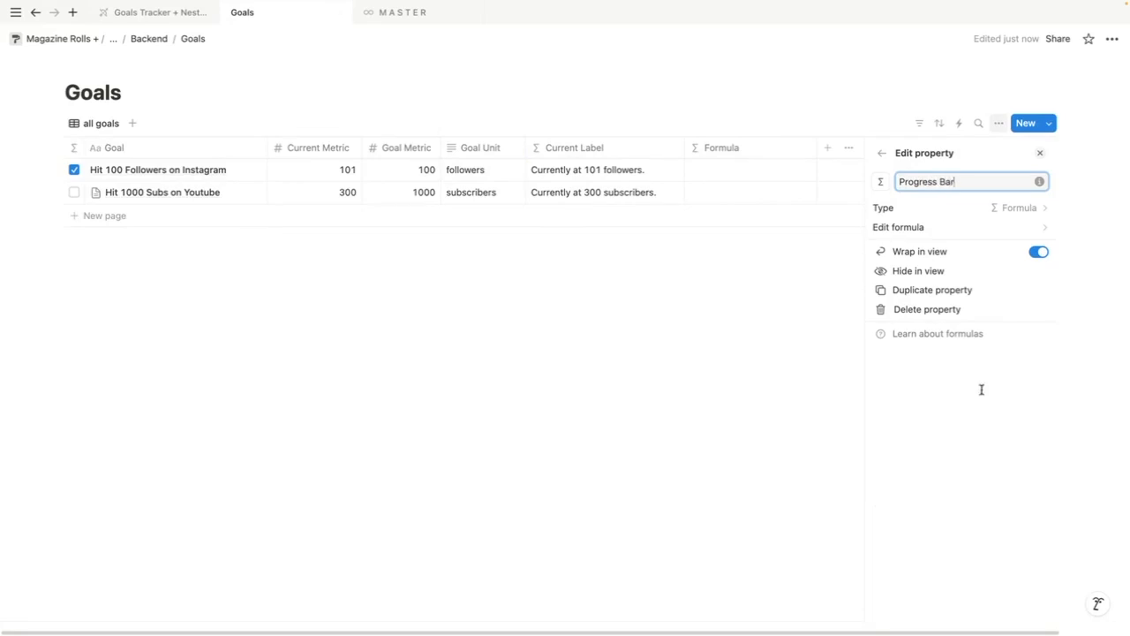
# Write the Progress Bar formula as Current Metric/Goal Metric and save it
pyautogui.click(919, 227)
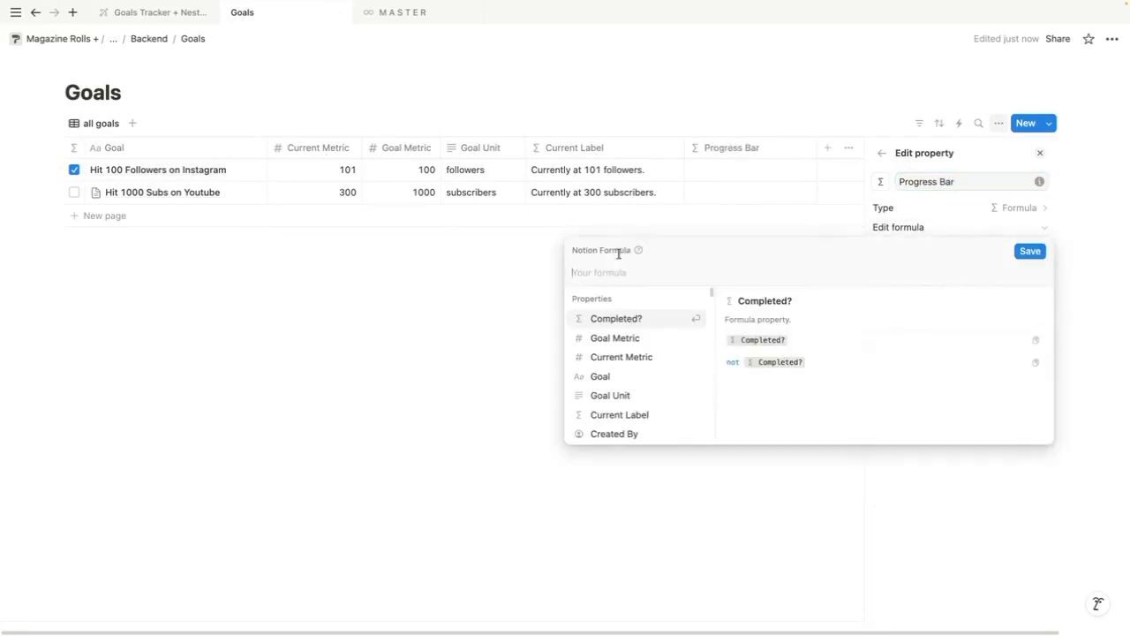
pyautogui.click(631, 357)
pyautogui.write('/Go')
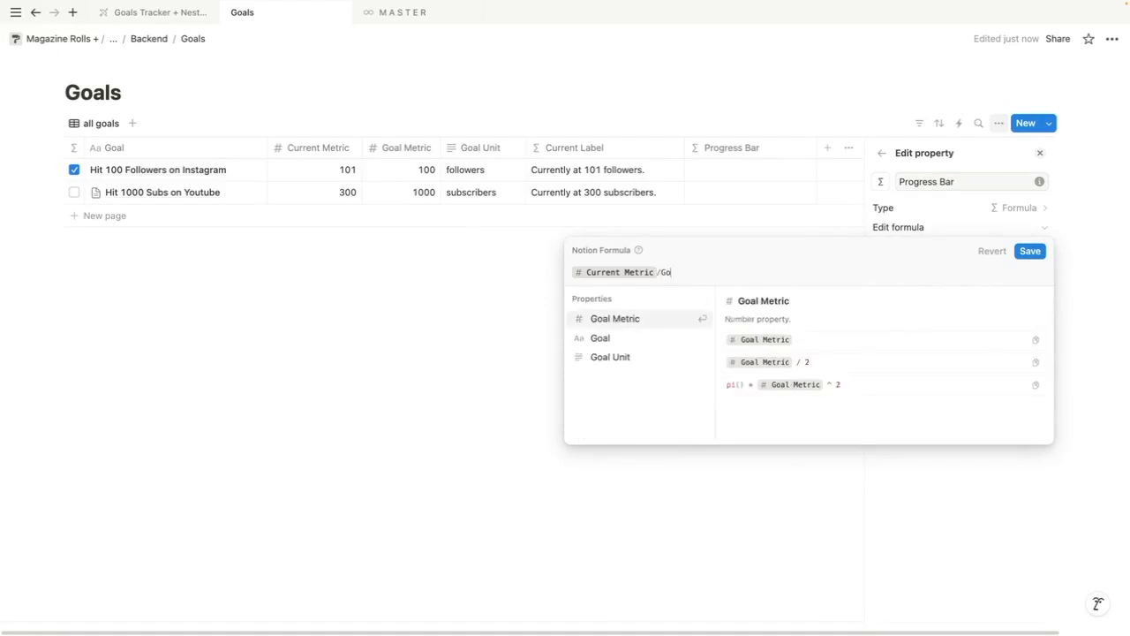
pyautogui.click(608, 342)
pyautogui.click(1030, 252)
pyautogui.click(747, 343)
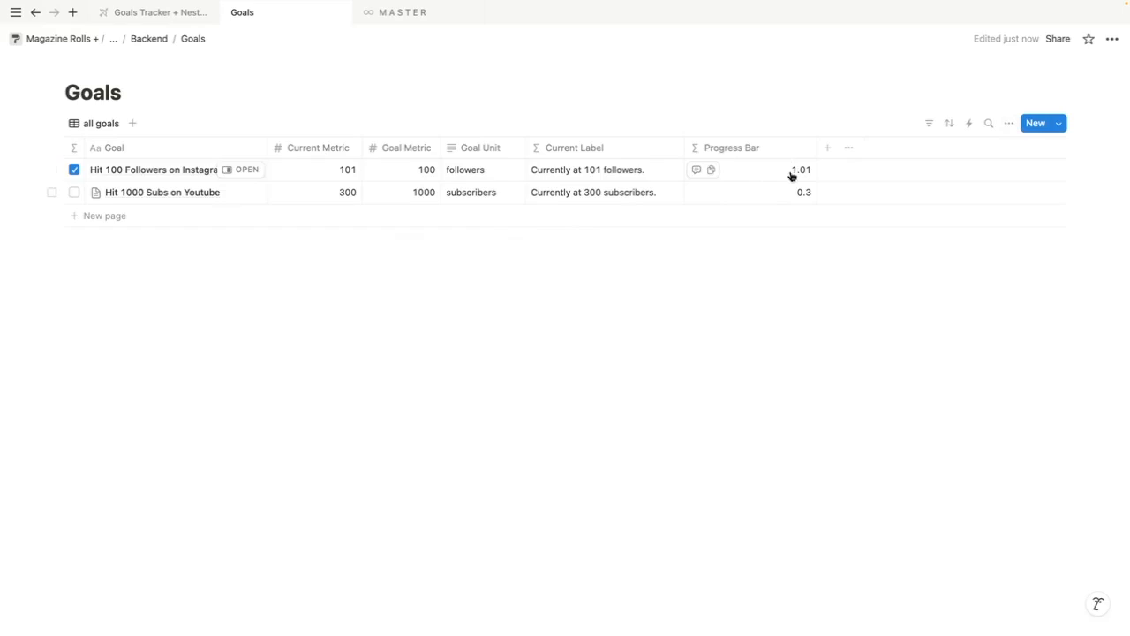
# Set the number format of the Progress Bar property to Percent
pyautogui.click(729, 147)
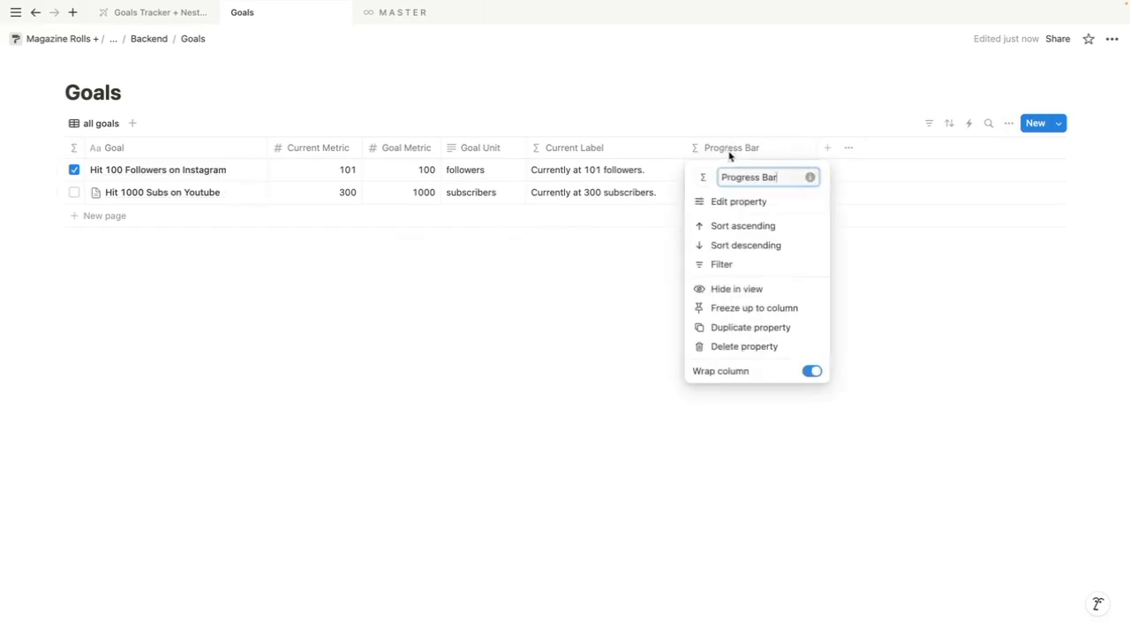
pyautogui.click(711, 112)
pyautogui.click(723, 148)
pyautogui.click(730, 203)
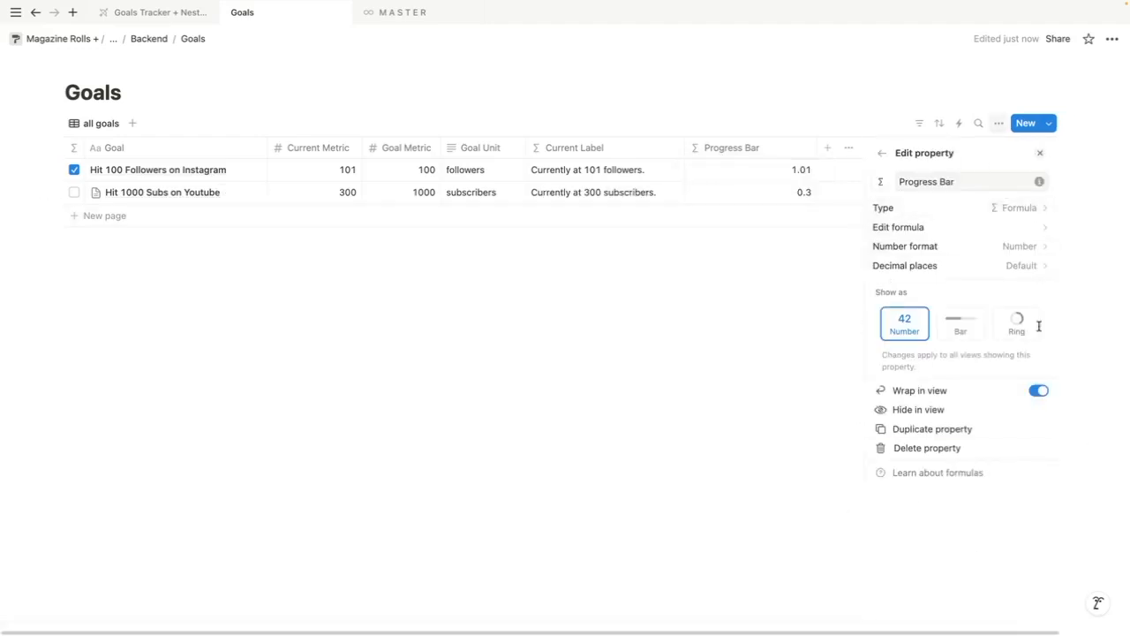
pyautogui.click(946, 246)
pyautogui.click(969, 282)
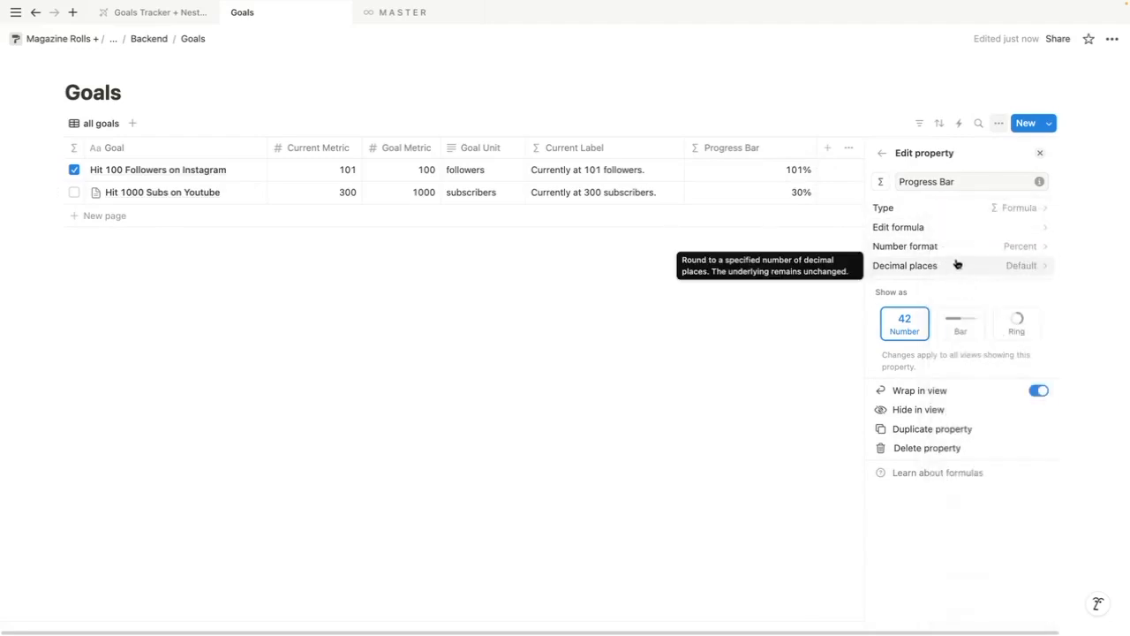
# Set the Progress Bar's decimal places to 1, trying 2 decimal places in between
pyautogui.click(939, 267)
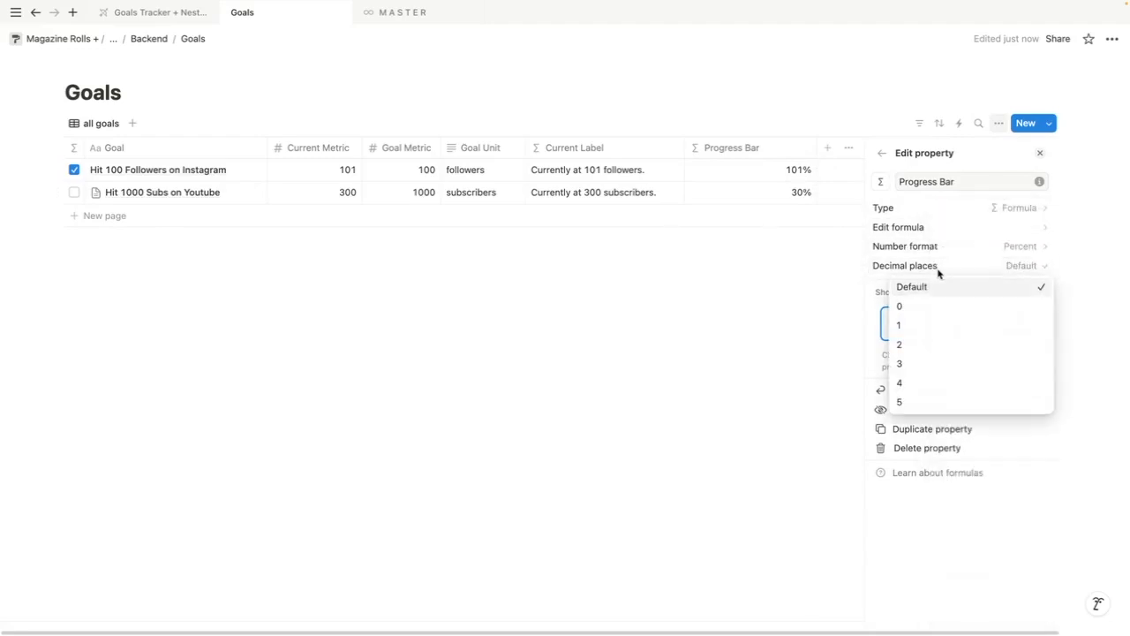
pyautogui.click(924, 326)
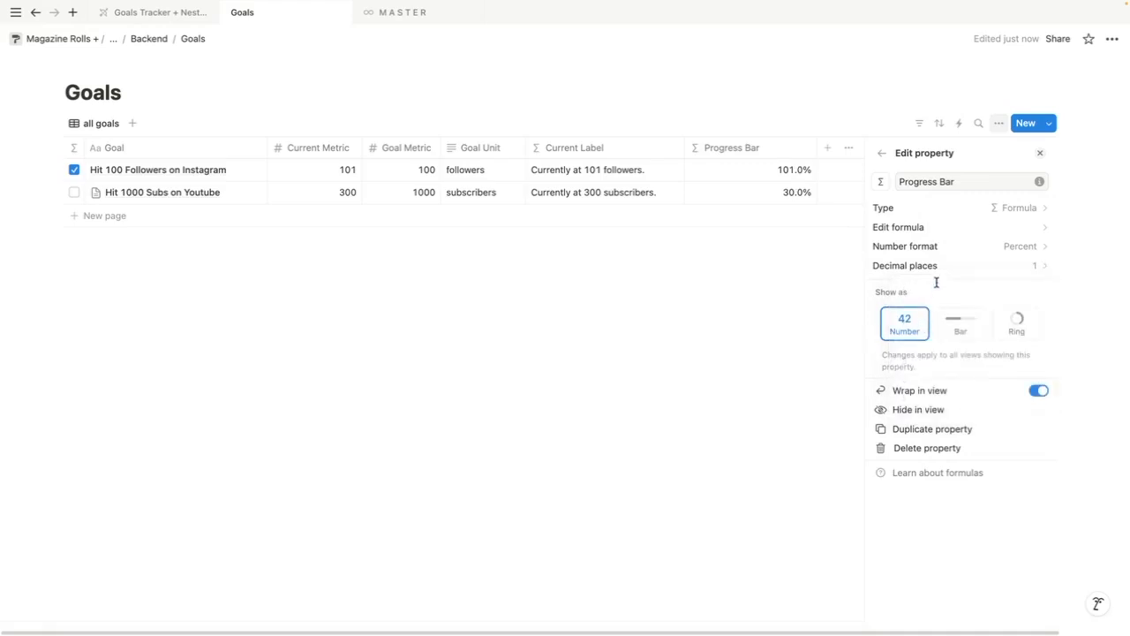
pyautogui.click(938, 269)
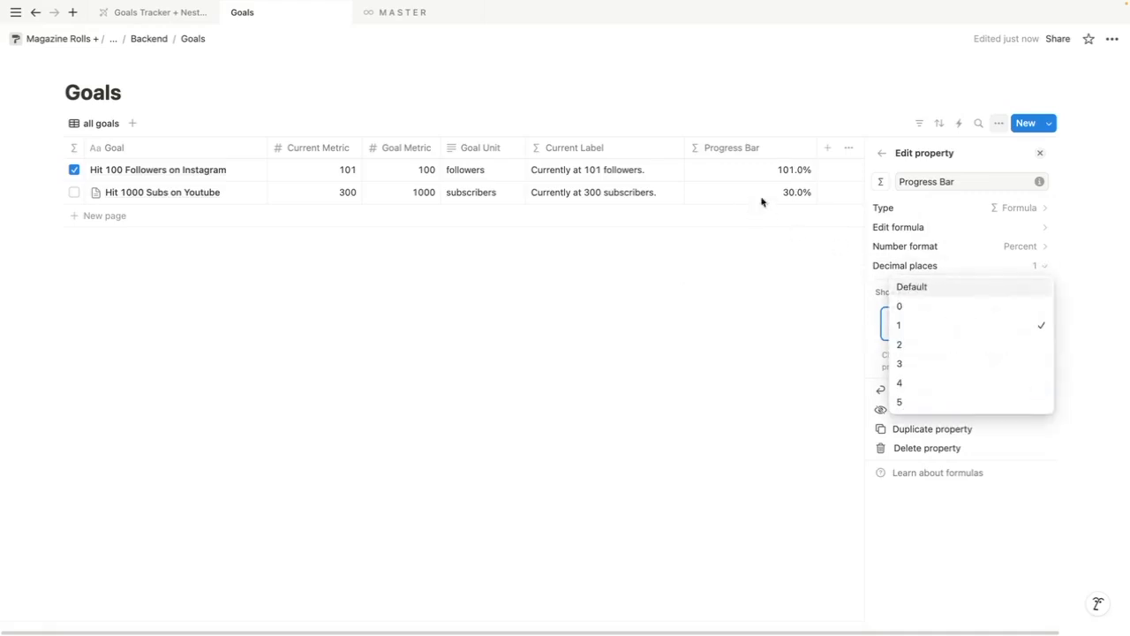
pyautogui.click(946, 348)
pyautogui.click(973, 269)
pyautogui.click(948, 332)
pyautogui.press('Escape')
# Set the Current Metric of the "Hit 1000 Subs on Youtube" goal to 301
pyautogui.click(350, 196)
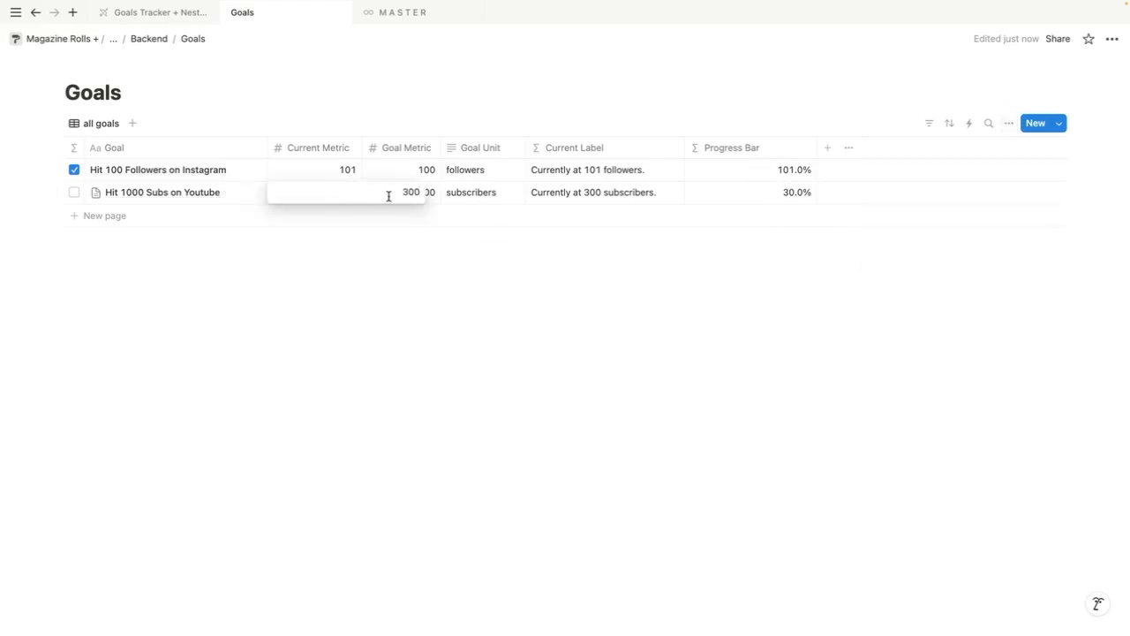
pyautogui.press('Return')
pyautogui.press('Escape')
# Show the Progress Bar property as a bar, try Gray as its color, and settle on Blue
pyautogui.click(789, 155)
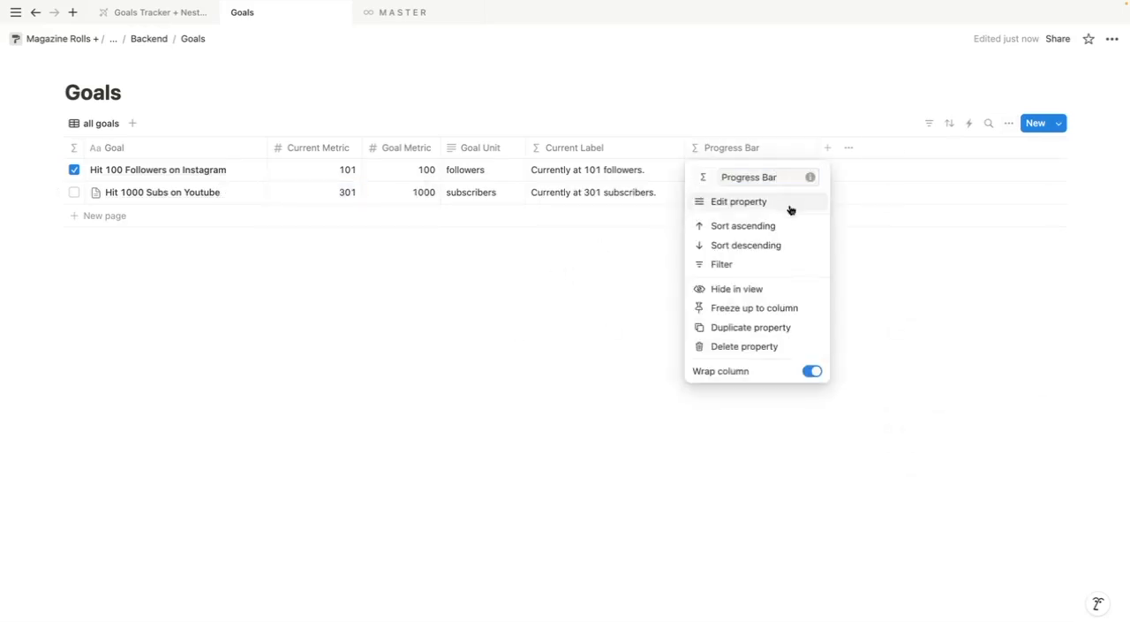
pyautogui.click(790, 206)
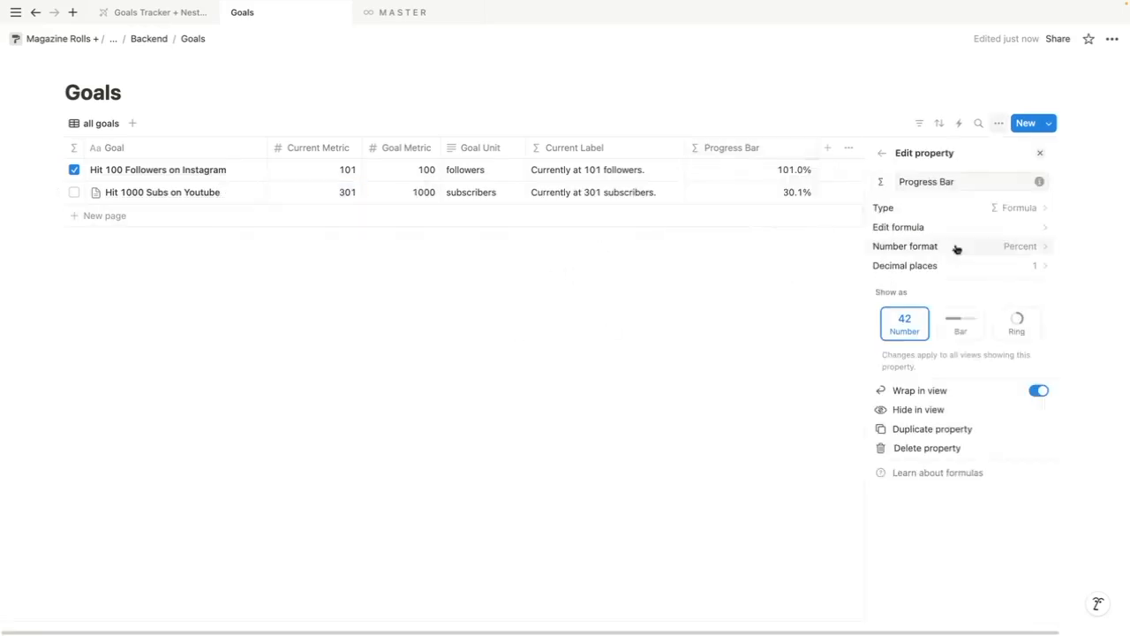
pyautogui.click(959, 323)
pyautogui.click(1007, 367)
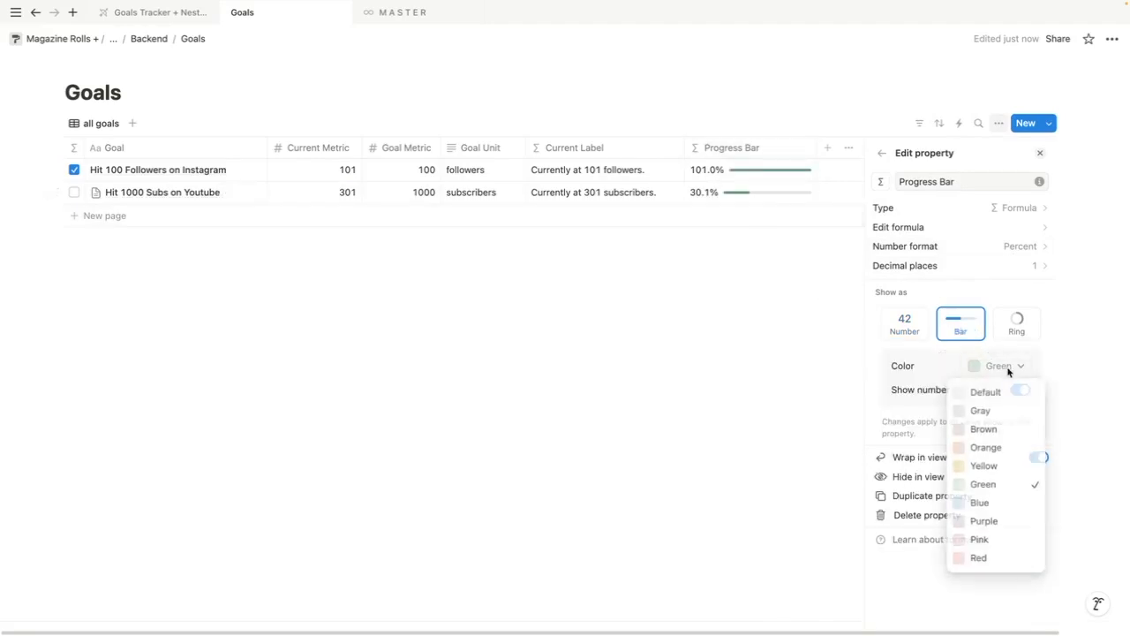
pyautogui.click(982, 411)
pyautogui.click(1013, 368)
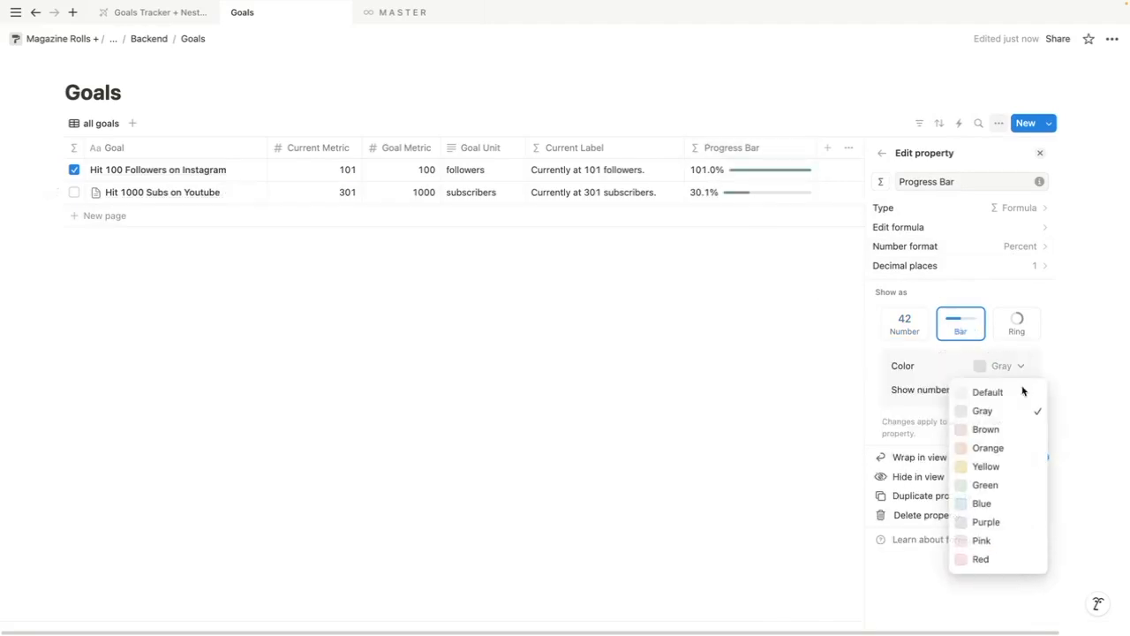
pyautogui.click(985, 503)
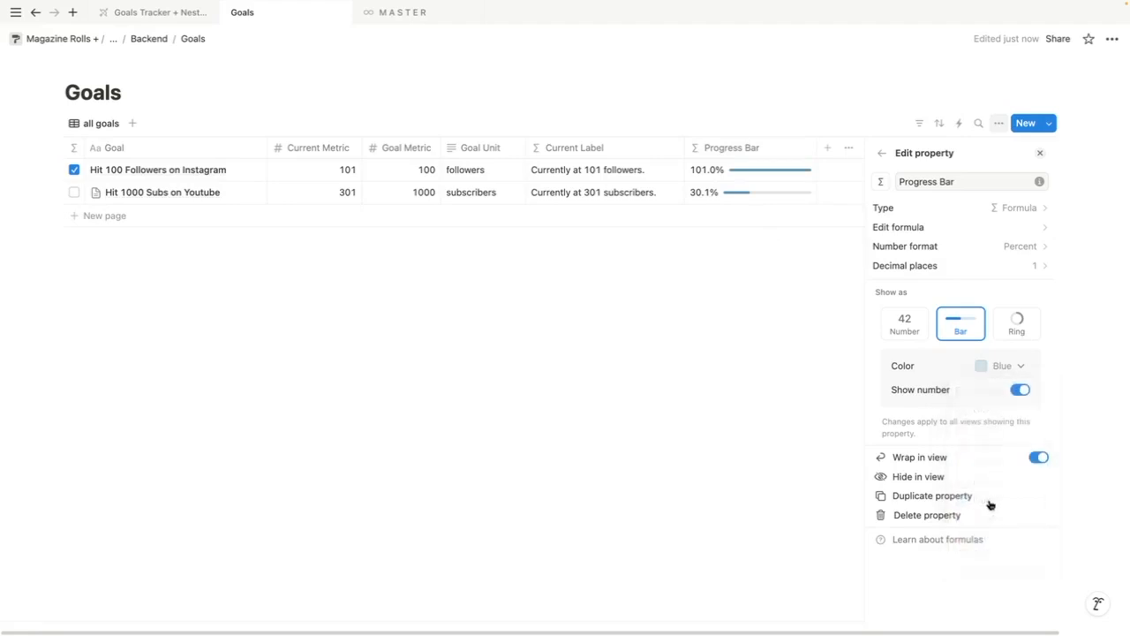
pyautogui.click(698, 362)
# On the Goals Tracker page, show Progress Bar above Current Label in the incomplete goal cards view
pyautogui.click(146, 18)
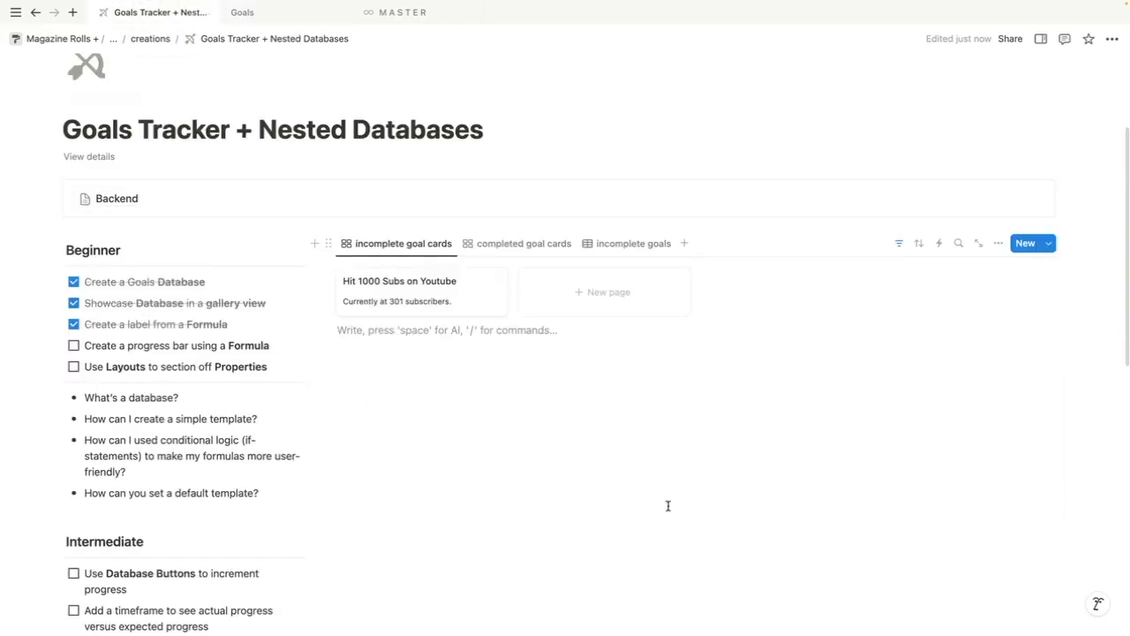
pyautogui.click(998, 243)
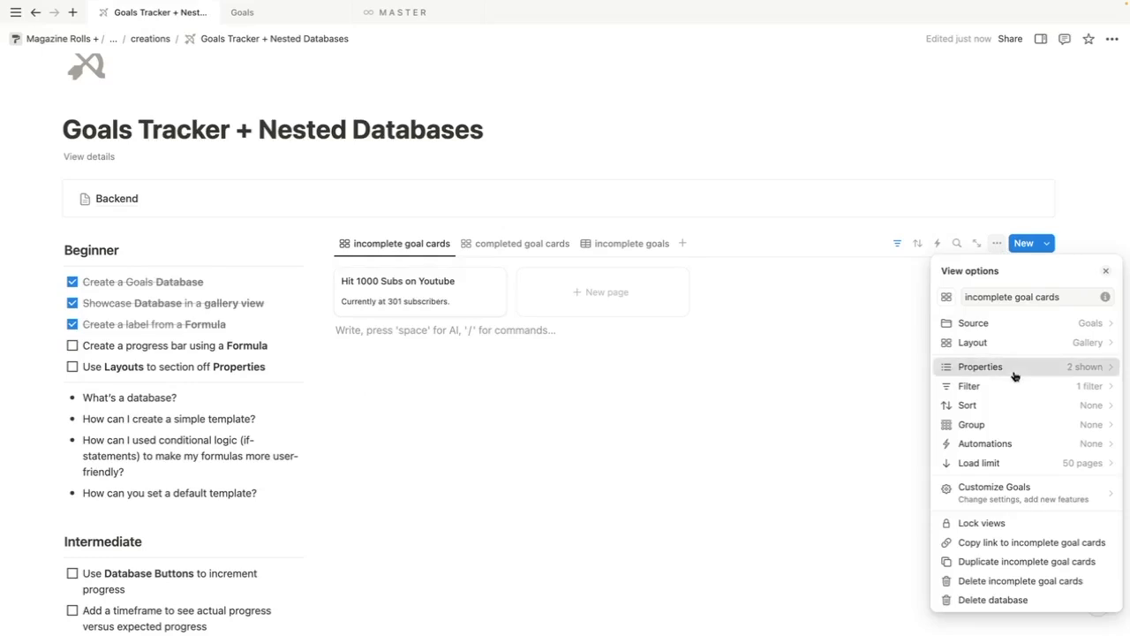
pyautogui.click(1014, 367)
pyautogui.moveTo(1005, 483); pyautogui.dragTo(1008, 376)
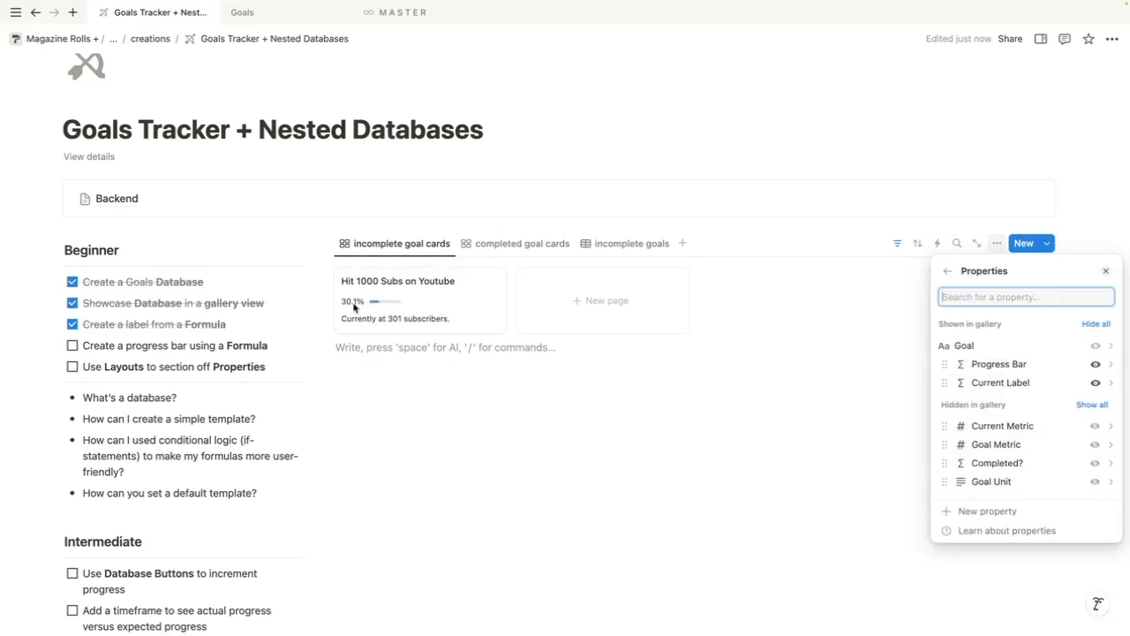
pyautogui.press('Escape')
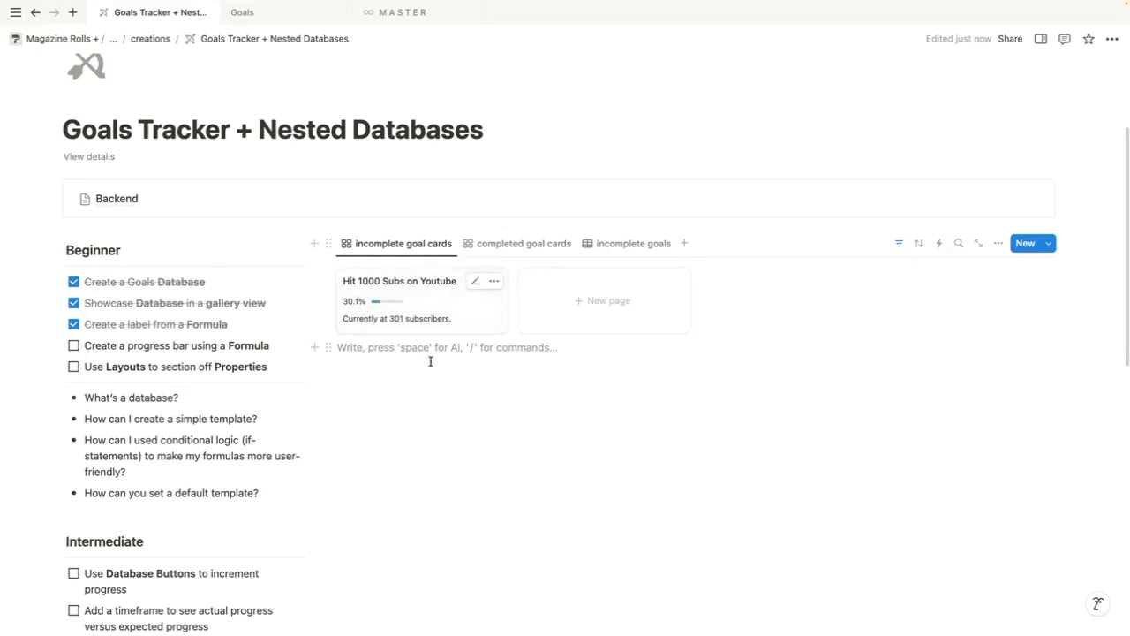
# Open the "Hit 1000 Subs on Youtube" card and rename it "Hit 999 Subs on Youtube"
pyautogui.click(371, 281)
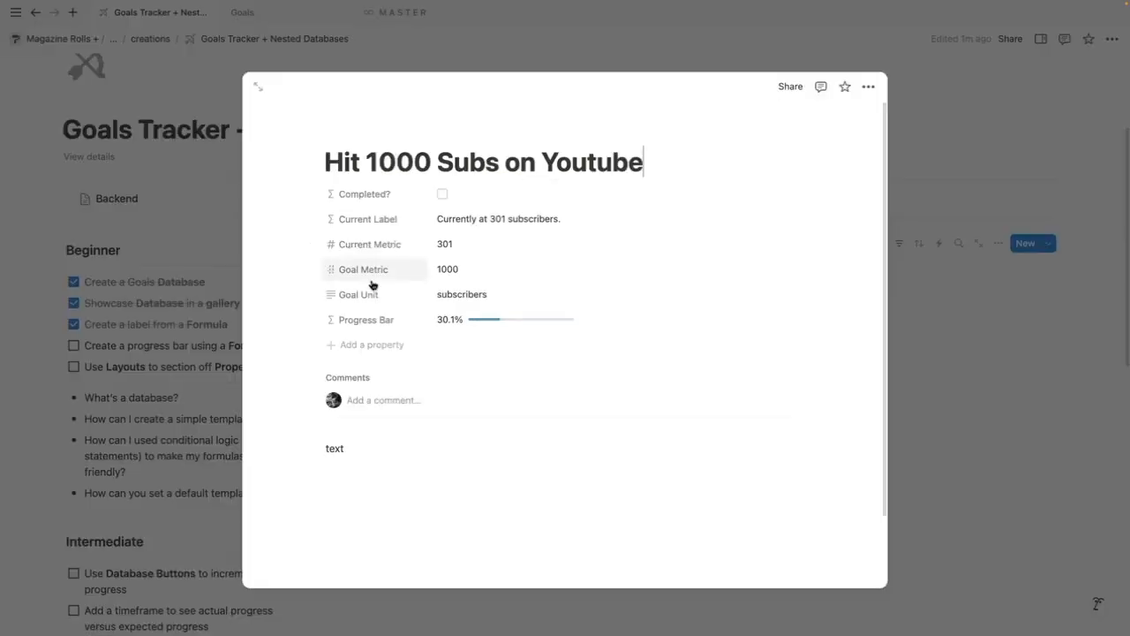
pyautogui.click(432, 161)
pyautogui.press('BackSpace')
pyautogui.press('BackSpace')
pyautogui.press('BackSpace')
pyautogui.press('BackSpace')
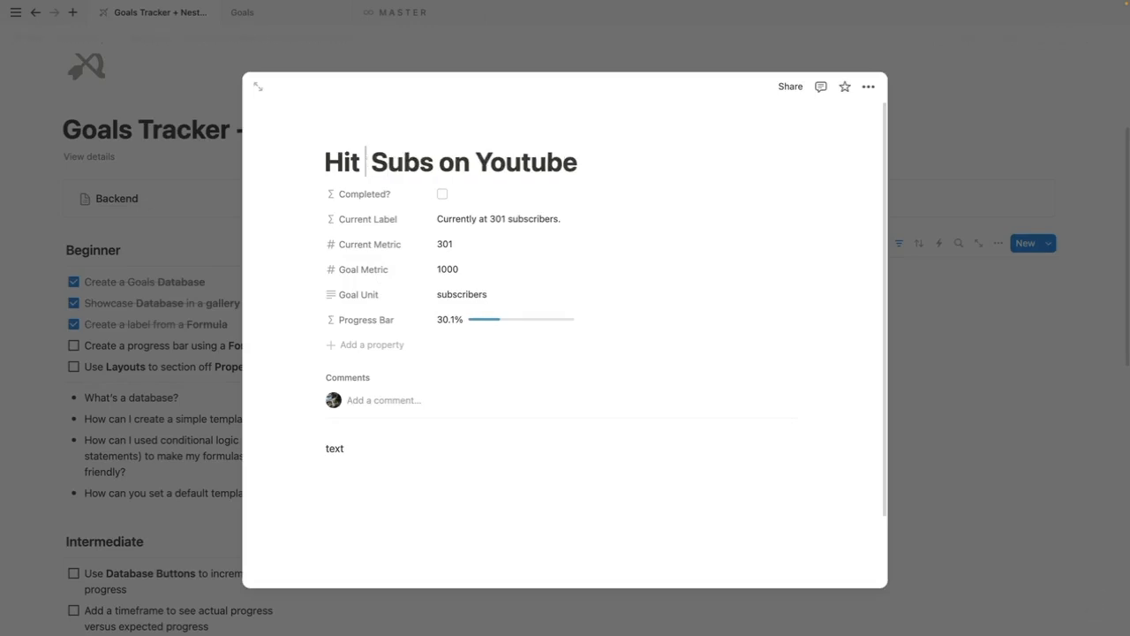
pyautogui.write('999')
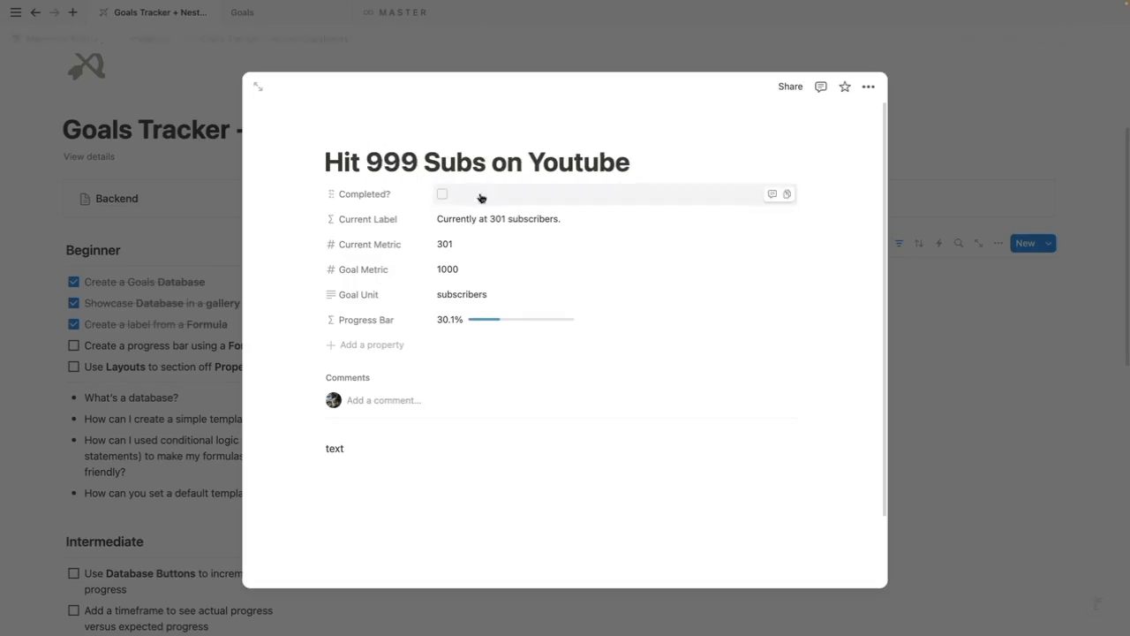
# Set the YouTube goal's Goal Metric to 999 and keep its Current Metric as it is
pyautogui.click(497, 270)
pyautogui.write('999')
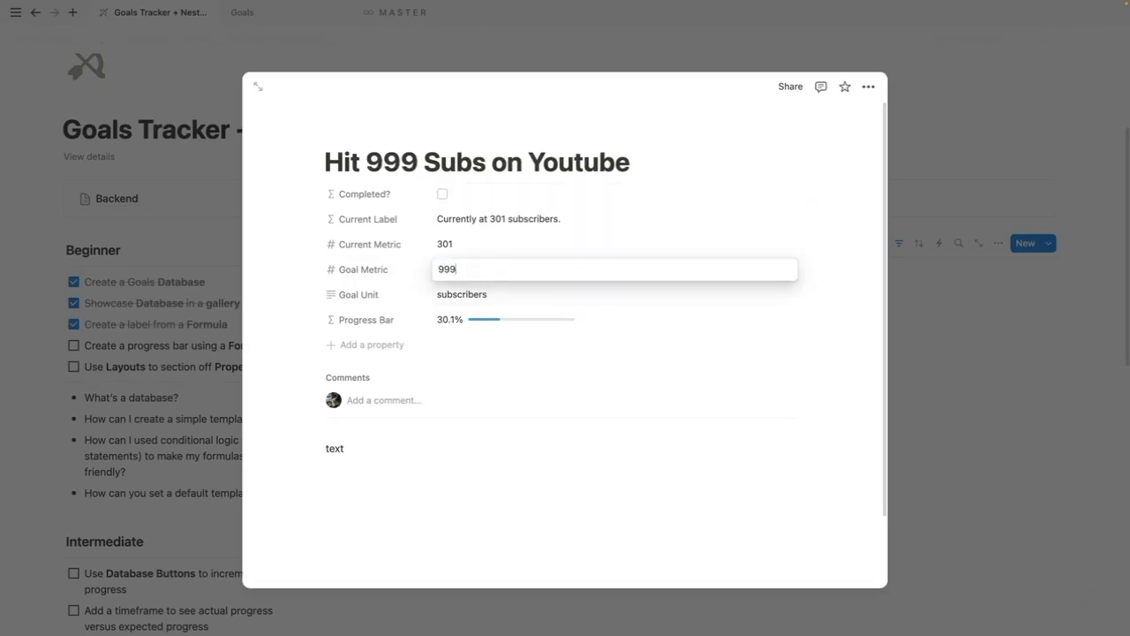
pyautogui.click(469, 242)
pyautogui.click(467, 244)
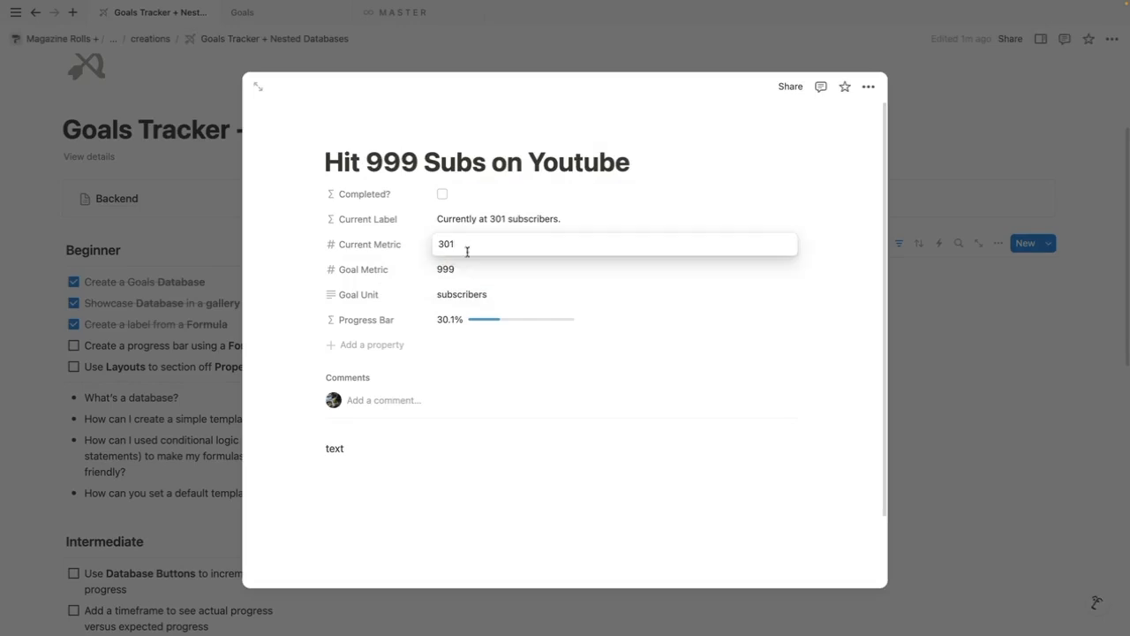
pyautogui.click(501, 369)
# Rename the YouTube goal "Hit 990 Subs on Youtube"
pyautogui.moveTo(402, 162); pyautogui.dragTo(418, 163)
pyautogui.press('BackSpace')
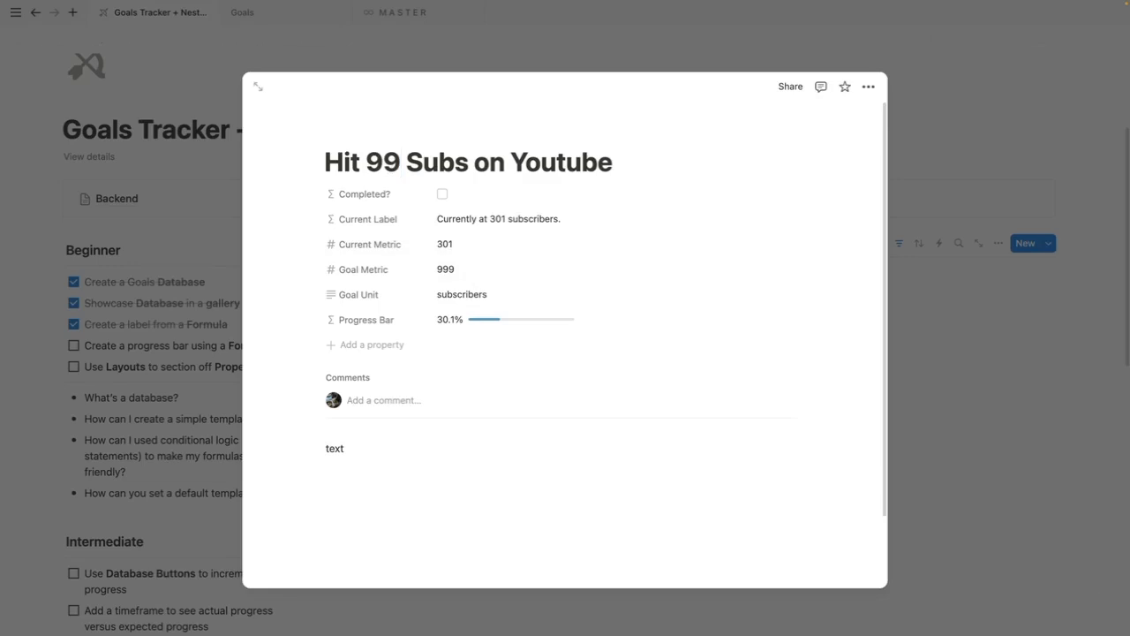
pyautogui.write('0')
# Set the YouTube goal's Goal Metric to 990 and check off the Beginner task about creating a progress bar using a formula
pyautogui.click(539, 265)
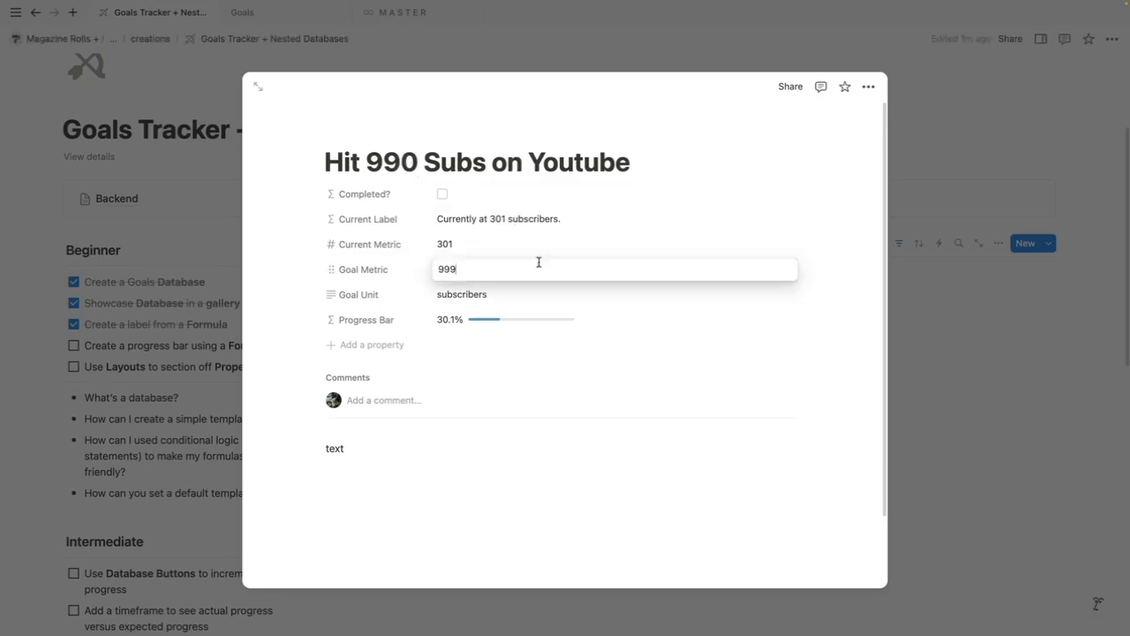
pyautogui.press('BackSpace')
pyautogui.write('0')
pyautogui.press('Return')
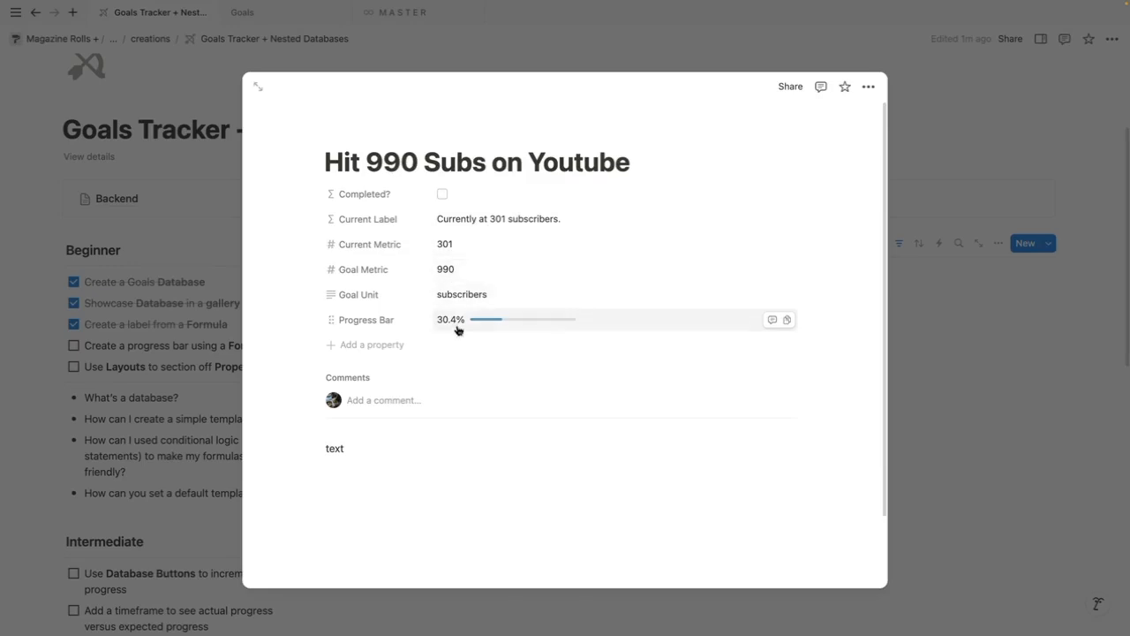
pyautogui.click(950, 333)
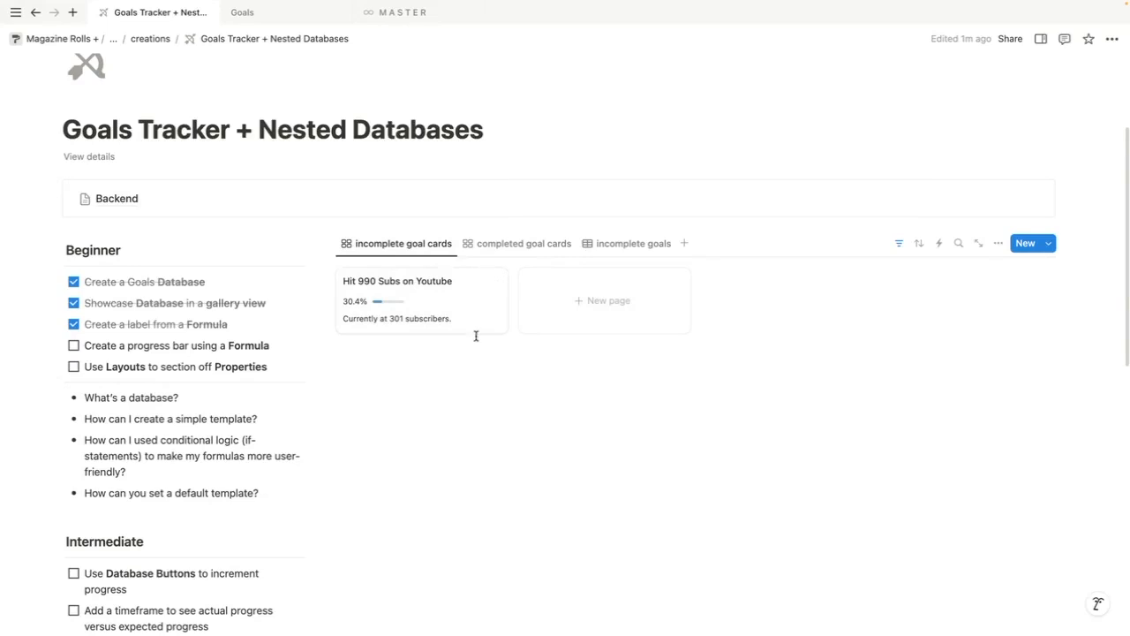
pyautogui.click(74, 346)
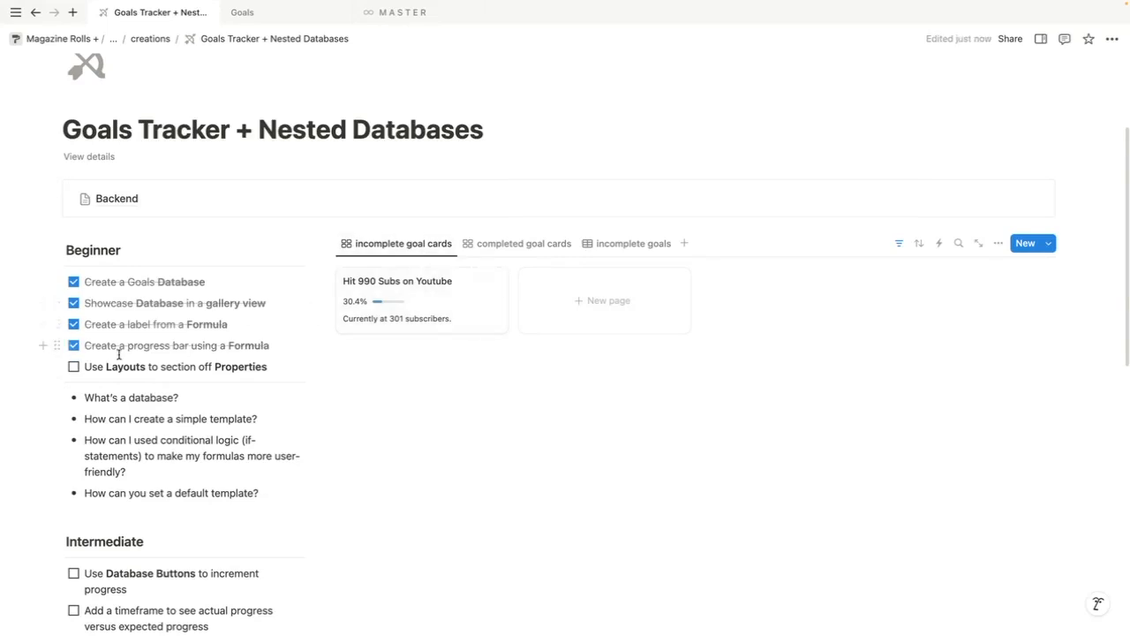
# Delete the "incomplete goals" table view from the goals database on the Goals Tracker page
pyautogui.click(512, 249)
pyautogui.click(998, 243)
pyautogui.click(518, 312)
pyautogui.click(393, 248)
pyautogui.click(400, 245)
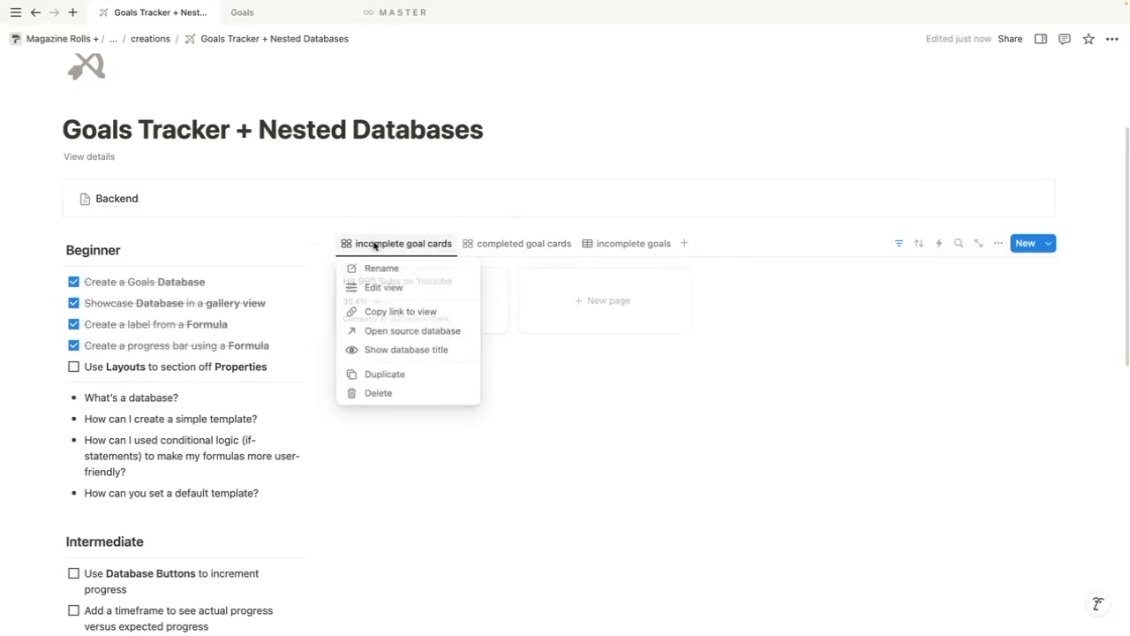
pyautogui.click(504, 252)
pyautogui.click(513, 249)
pyautogui.click(601, 244)
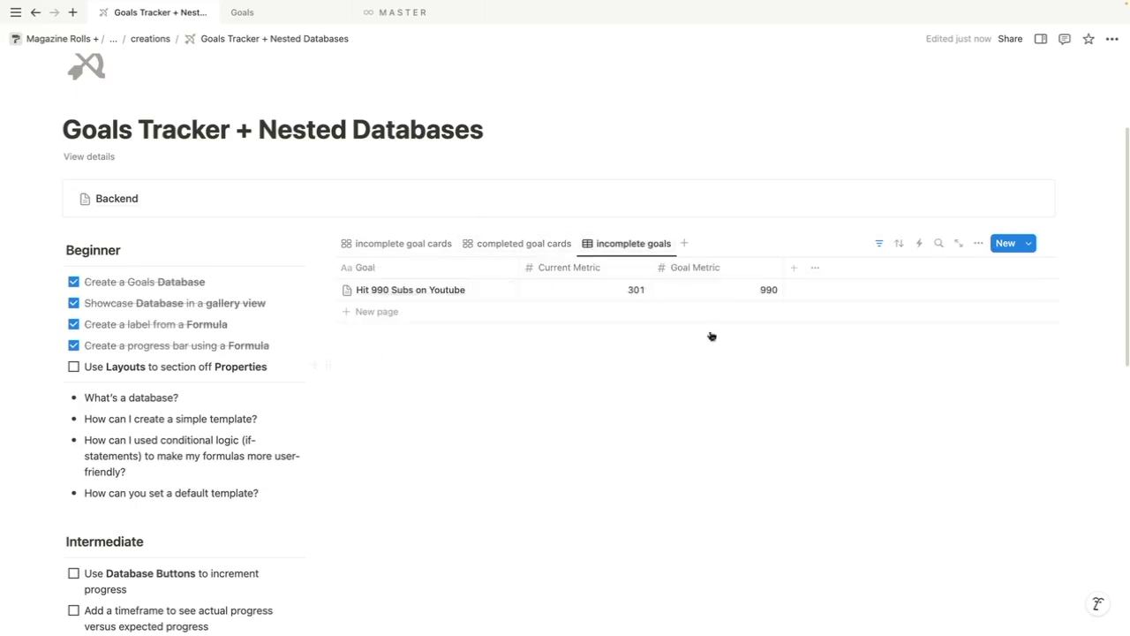
pyautogui.click(612, 248)
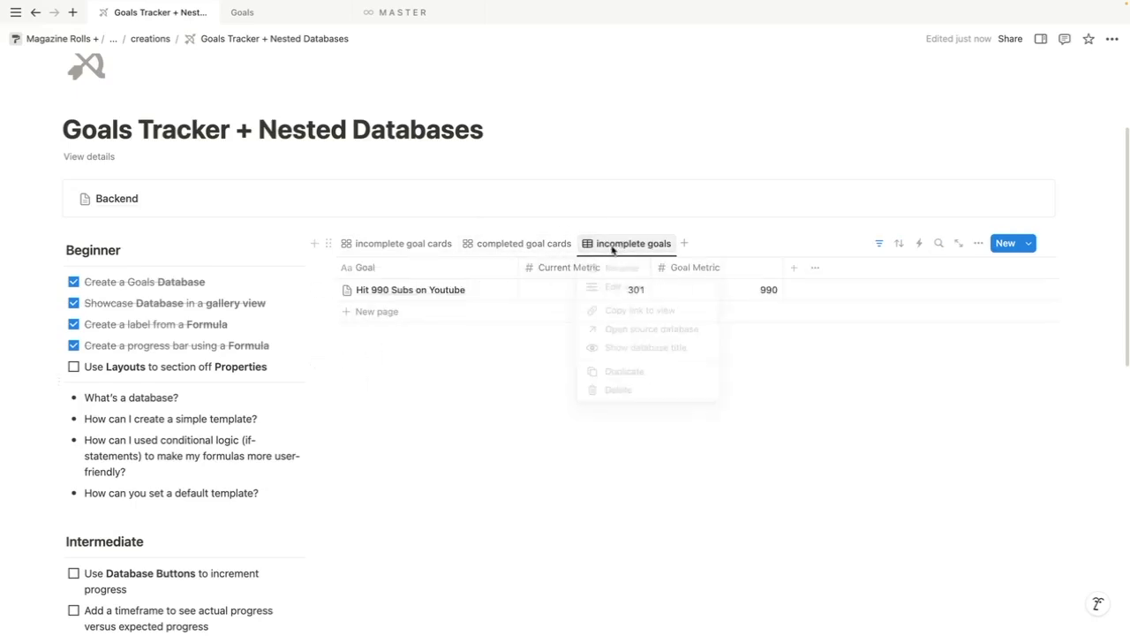
pyautogui.click(643, 398)
pyautogui.click(576, 336)
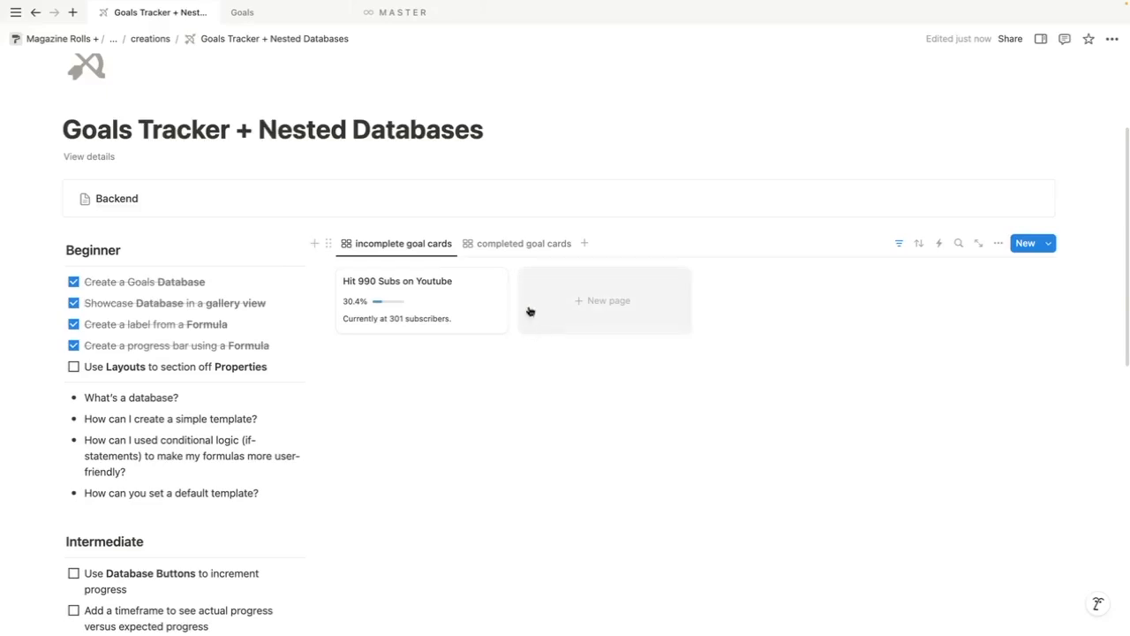
# Rename the "incomplete goal cards" gallery view as "incomplete goals"
pyautogui.click(442, 252)
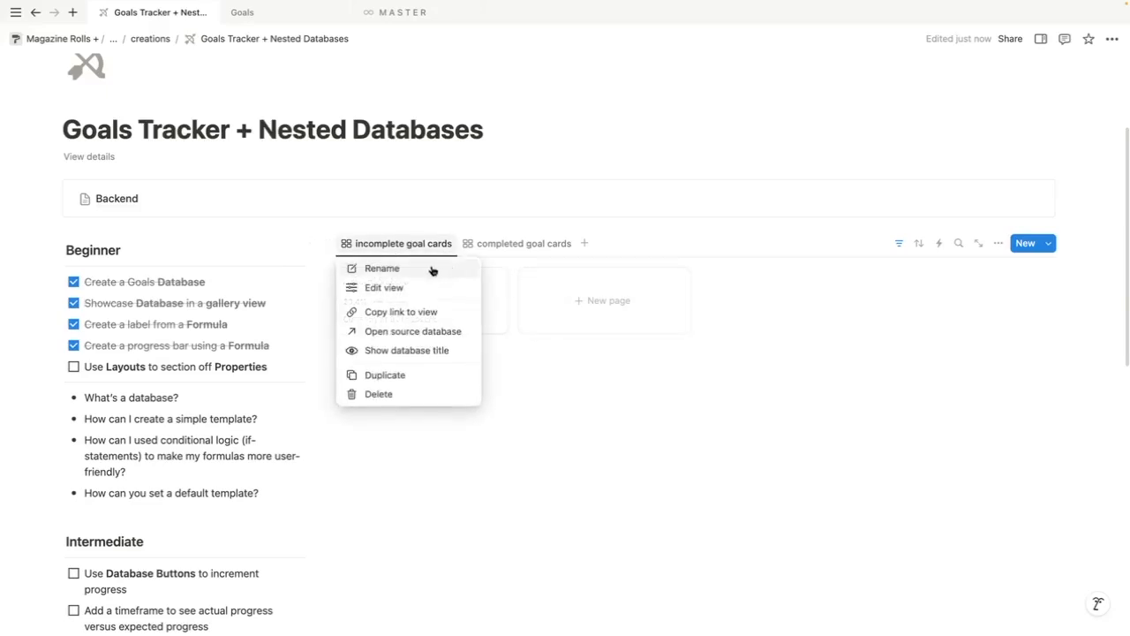
pyautogui.click(437, 285)
pyautogui.press('Right')
pyautogui.press('BackSpace')
pyautogui.press('BackSpace')
pyautogui.press('BackSpace')
pyautogui.press('BackSpace')
pyautogui.press('BackSpace')
pyautogui.press('BackSpace')
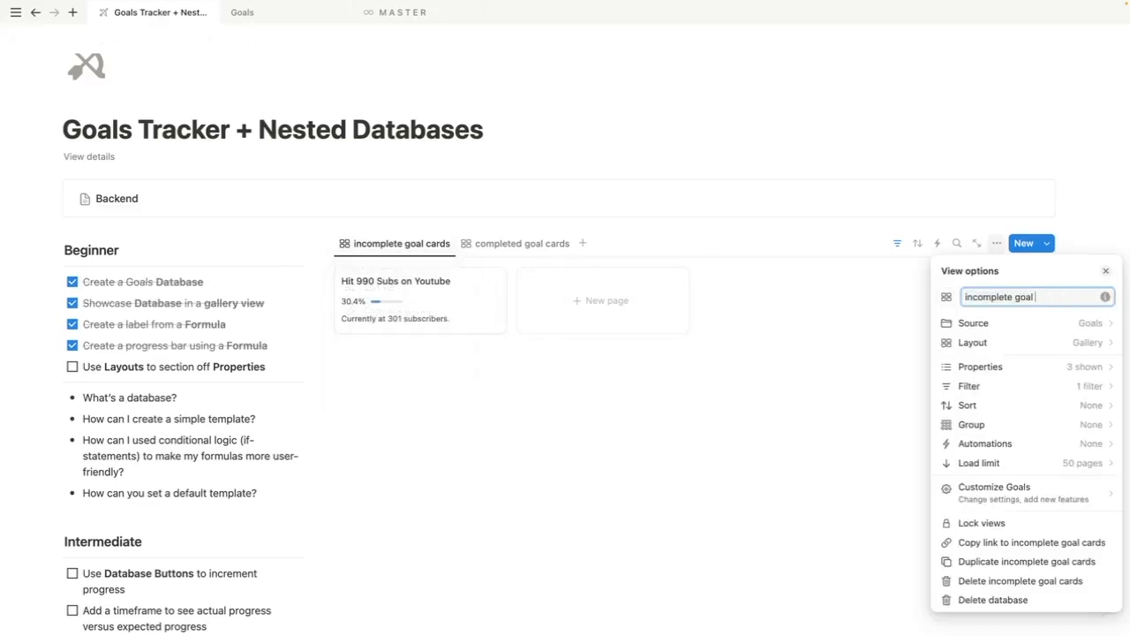
pyautogui.click(444, 379)
# Rename the "completed goal cards" gallery view as "completed goals"
pyautogui.click(516, 243)
pyautogui.click(496, 244)
pyautogui.click(497, 272)
pyautogui.click(1073, 297)
pyautogui.moveTo(1073, 297); pyautogui.dragTo(1018, 297)
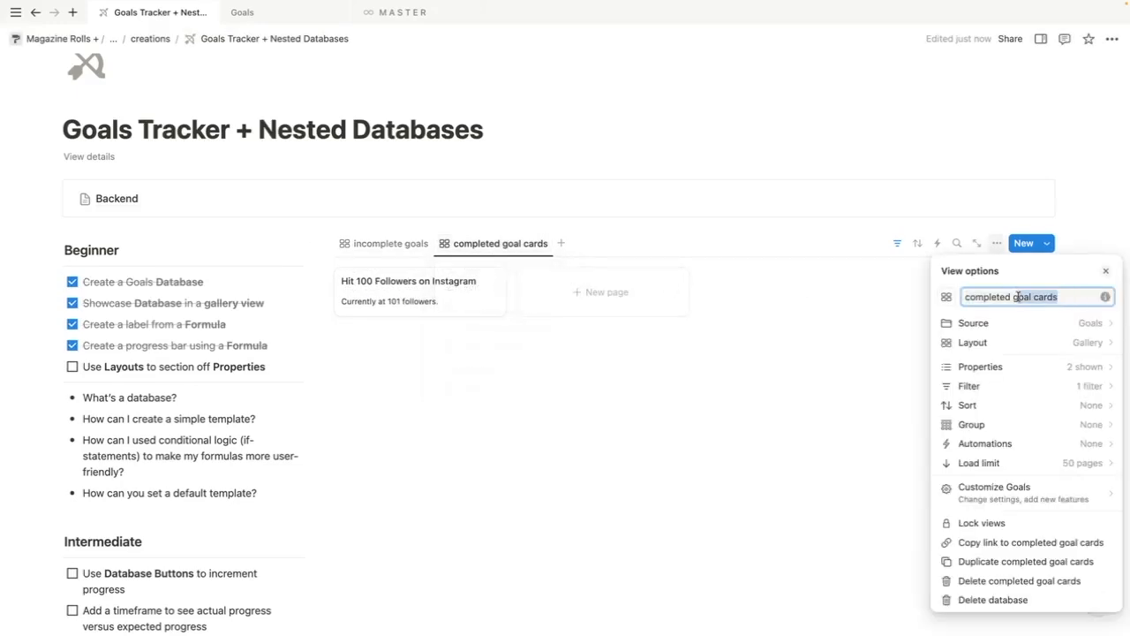
pyautogui.write('s')
pyautogui.click(843, 354)
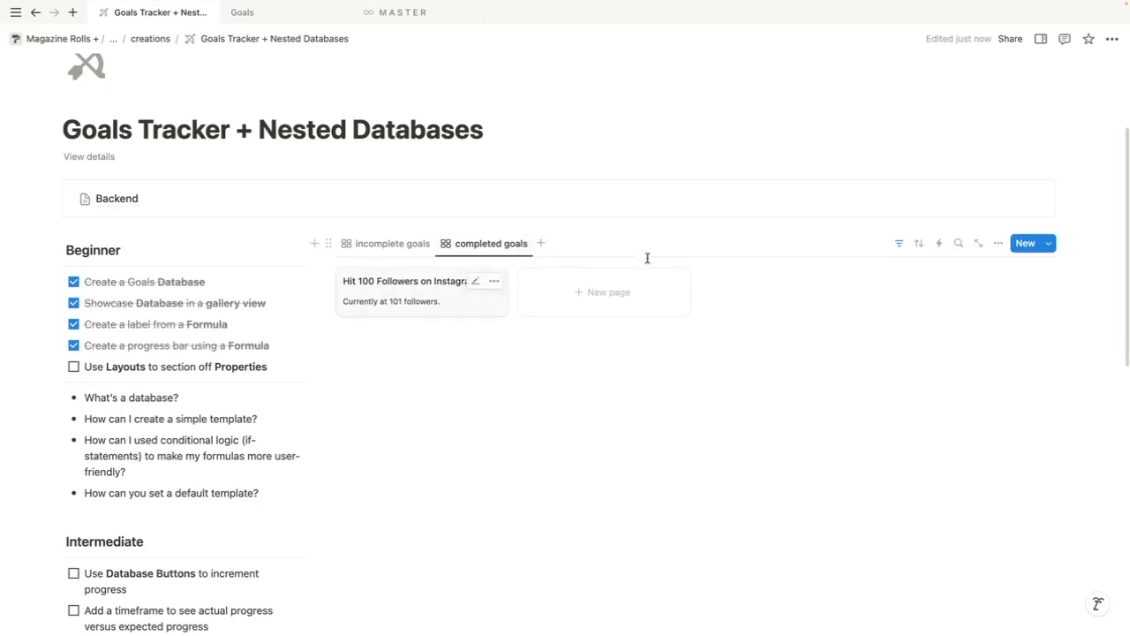
# Show Progress Bar above Current Label on the cards of the completed goals view
pyautogui.click(999, 243)
pyautogui.click(999, 367)
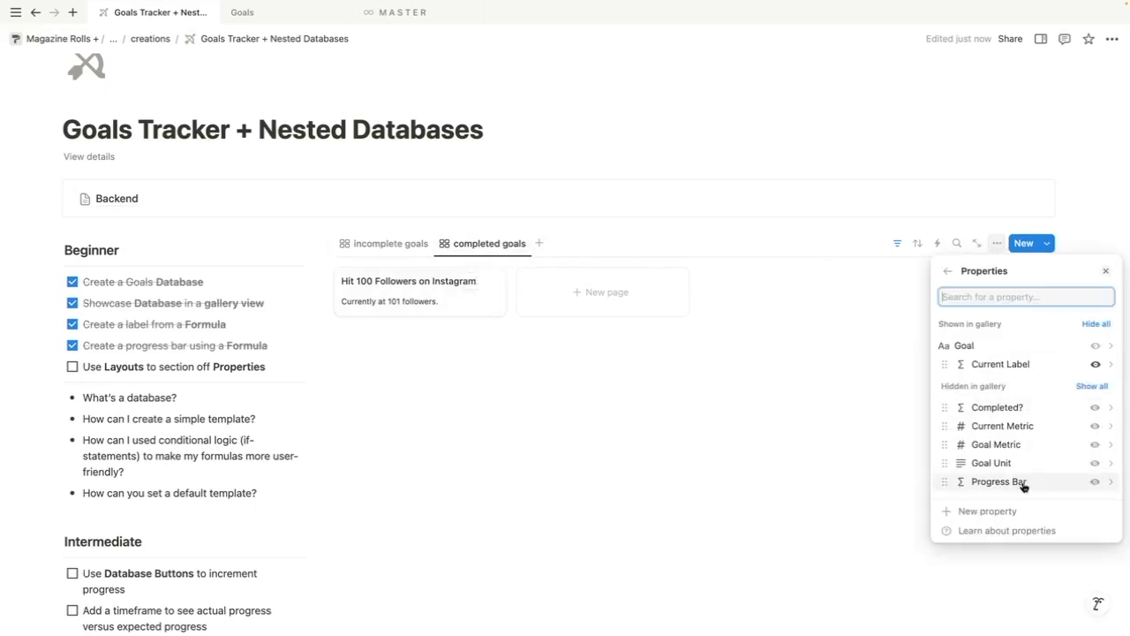
pyautogui.moveTo(1007, 484); pyautogui.dragTo(1002, 362)
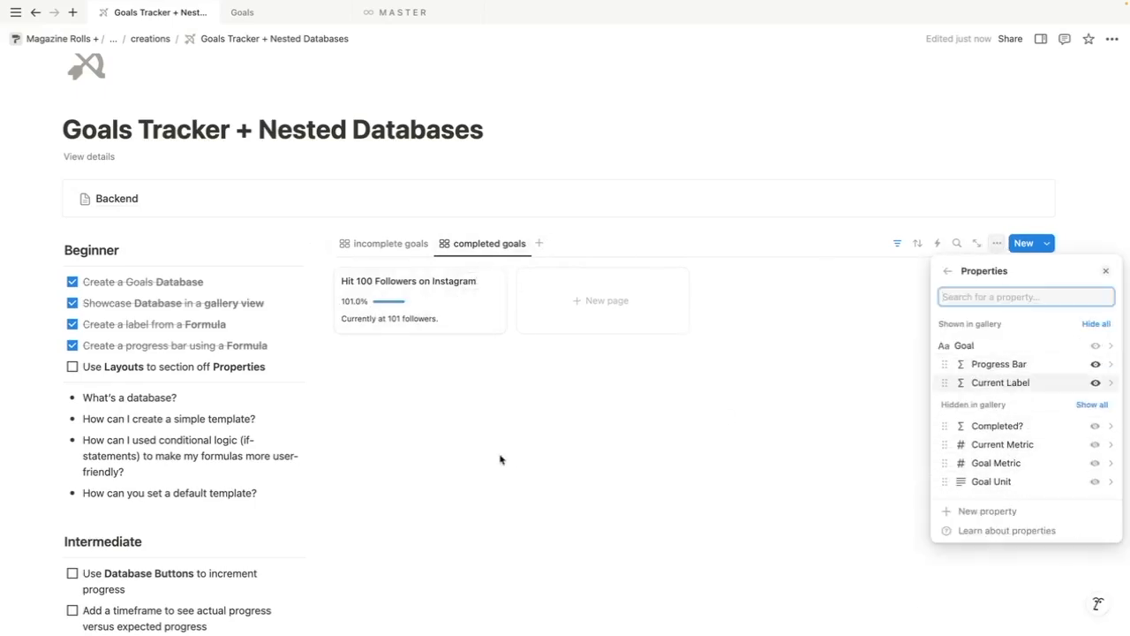
pyautogui.click(358, 266)
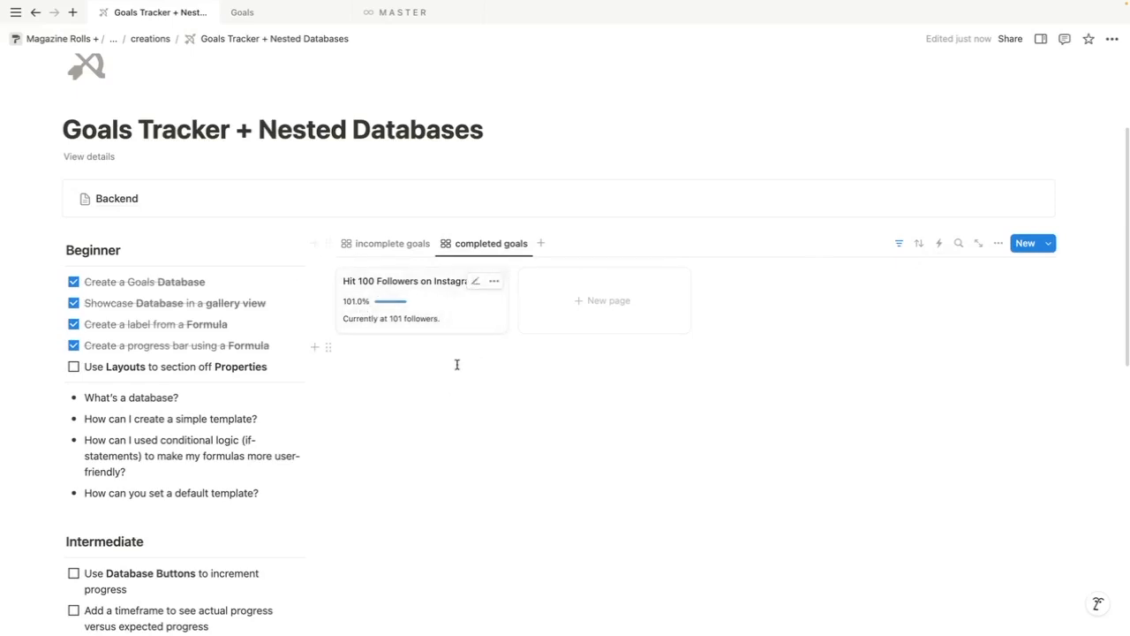
pyautogui.click(384, 244)
pyautogui.click(491, 245)
pyautogui.click(459, 345)
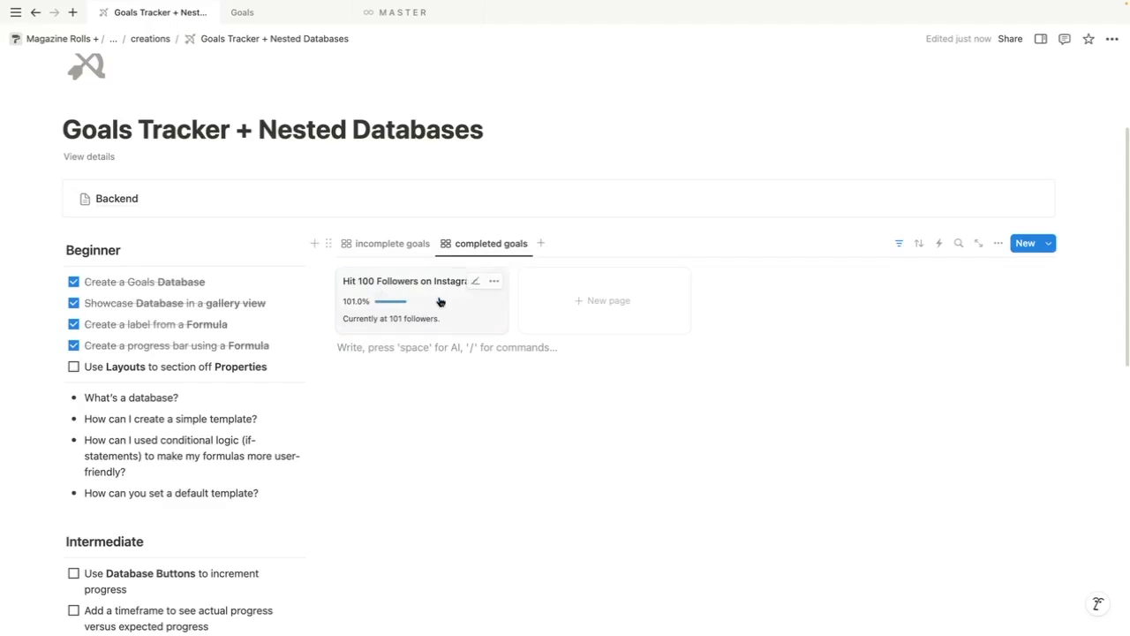
# In the incomplete goals view, open the YouTube goal and set its Current Metric to 331
pyautogui.click(393, 244)
pyautogui.click(471, 323)
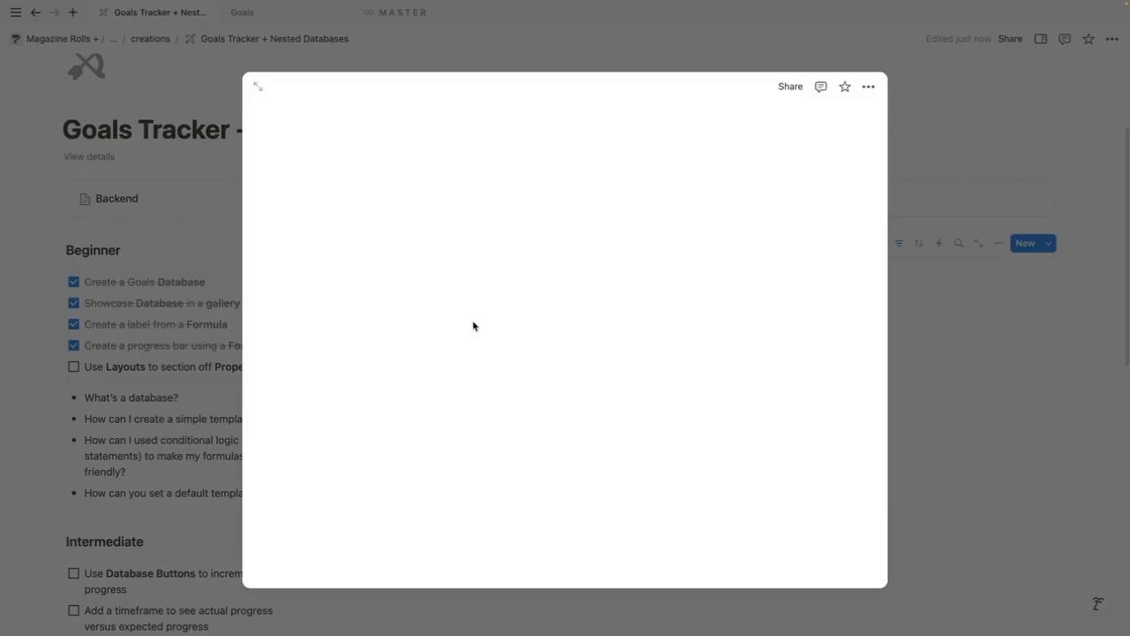
pyautogui.click(465, 245)
pyautogui.press('BackSpace')
pyautogui.press('BackSpace')
pyautogui.write('31')
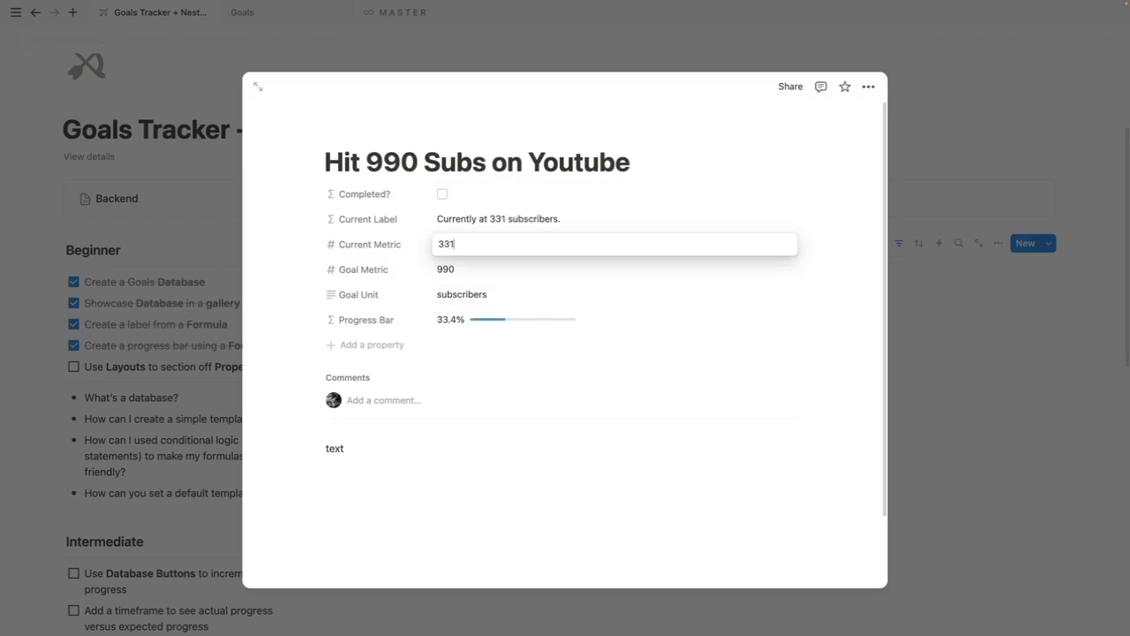
pyautogui.click(714, 201)
pyautogui.click(918, 284)
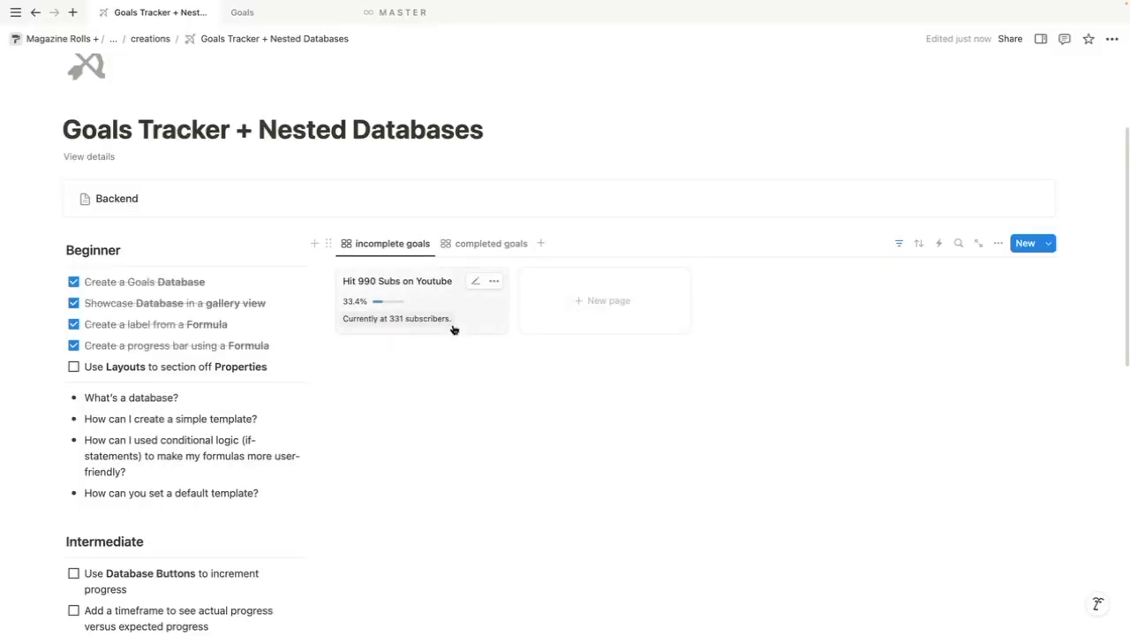
# Add a goal "Hit 500 Followers on Instagram" in the incomplete goals view with Current Metric 101, Goal Metric 500 and Goal Unit followers
pyautogui.click(471, 244)
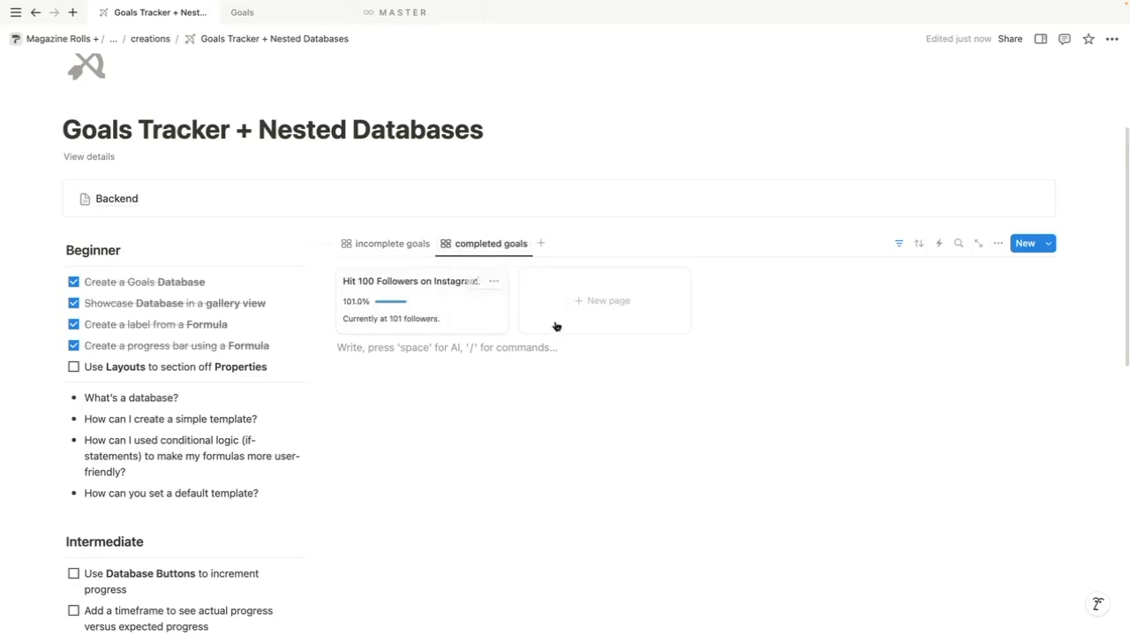
pyautogui.click(408, 248)
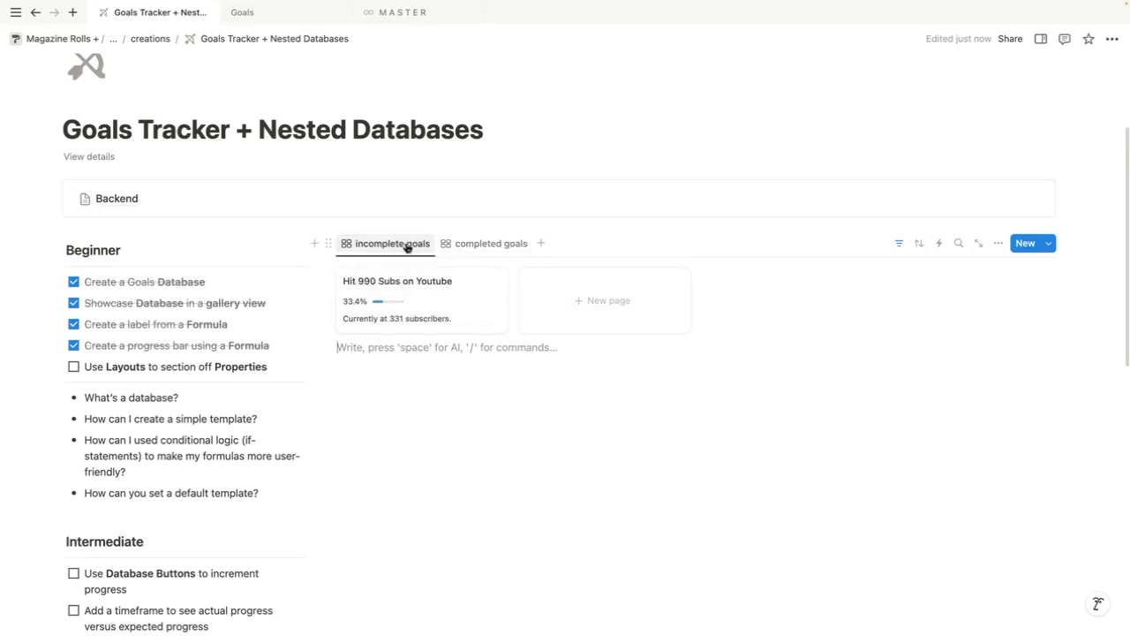
pyautogui.click(557, 293)
pyautogui.write('Hit')
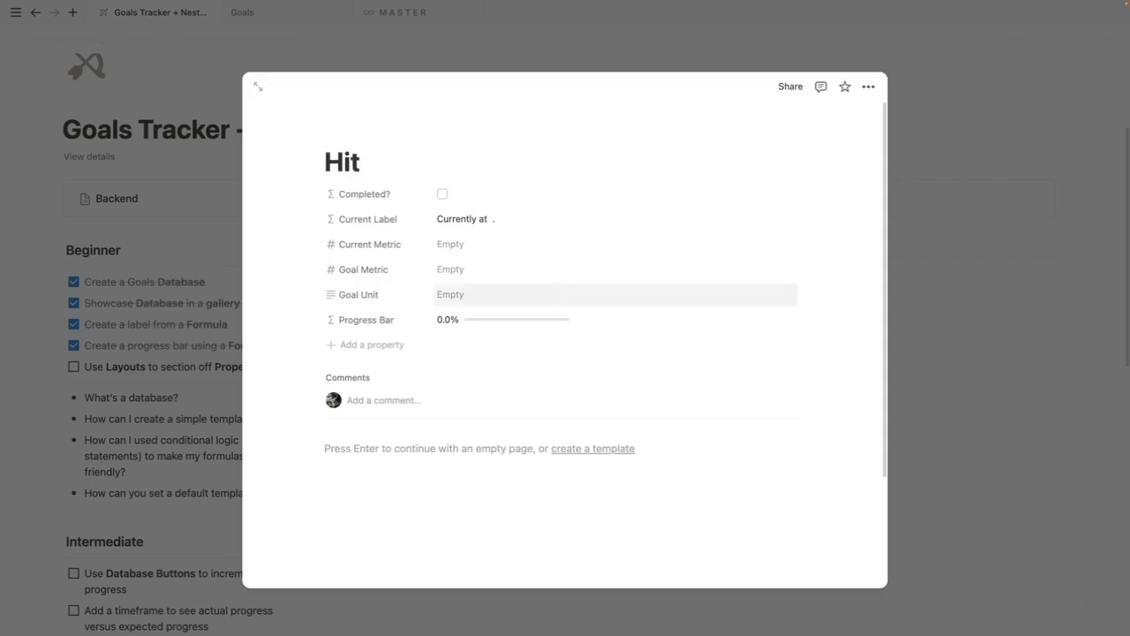
pyautogui.write(' 500')
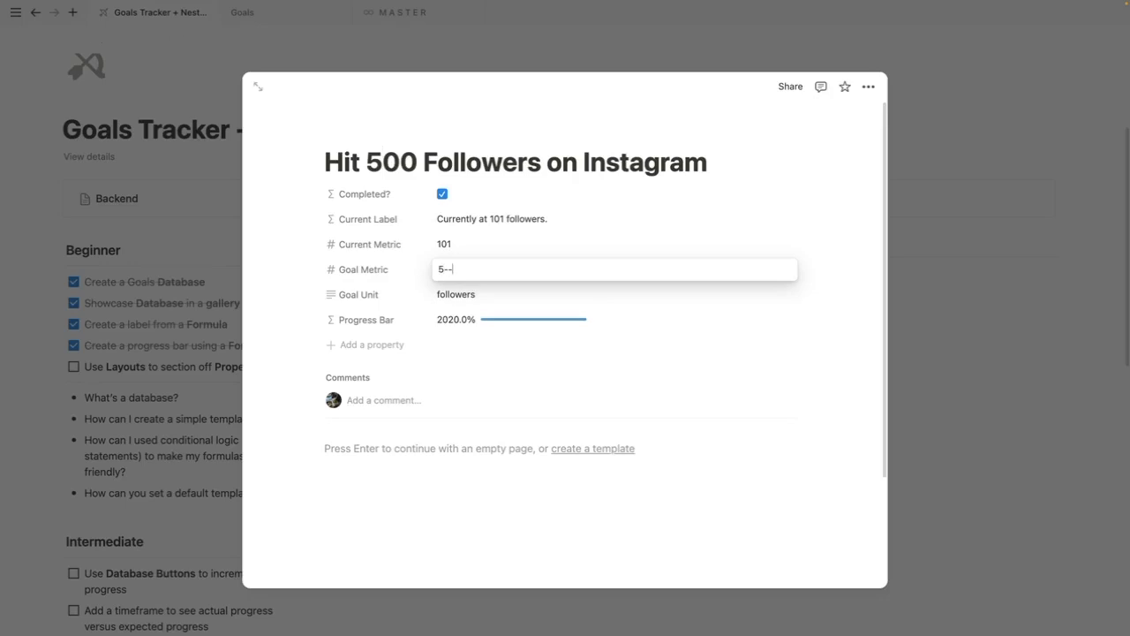
pyautogui.write('500')
pyautogui.press('Return')
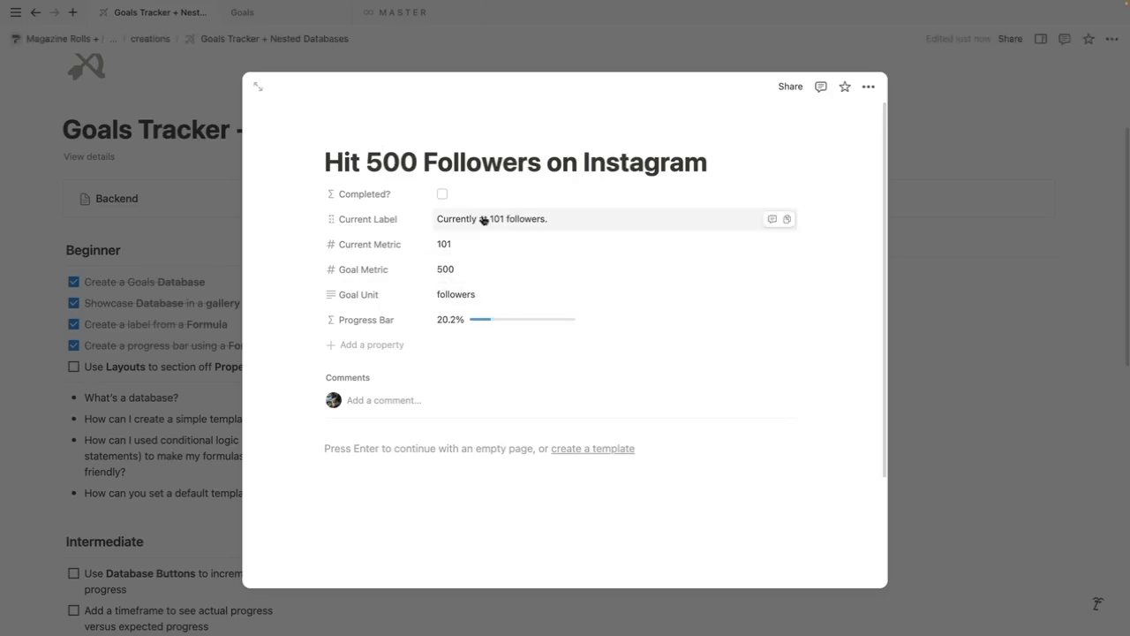
pyautogui.click(236, 238)
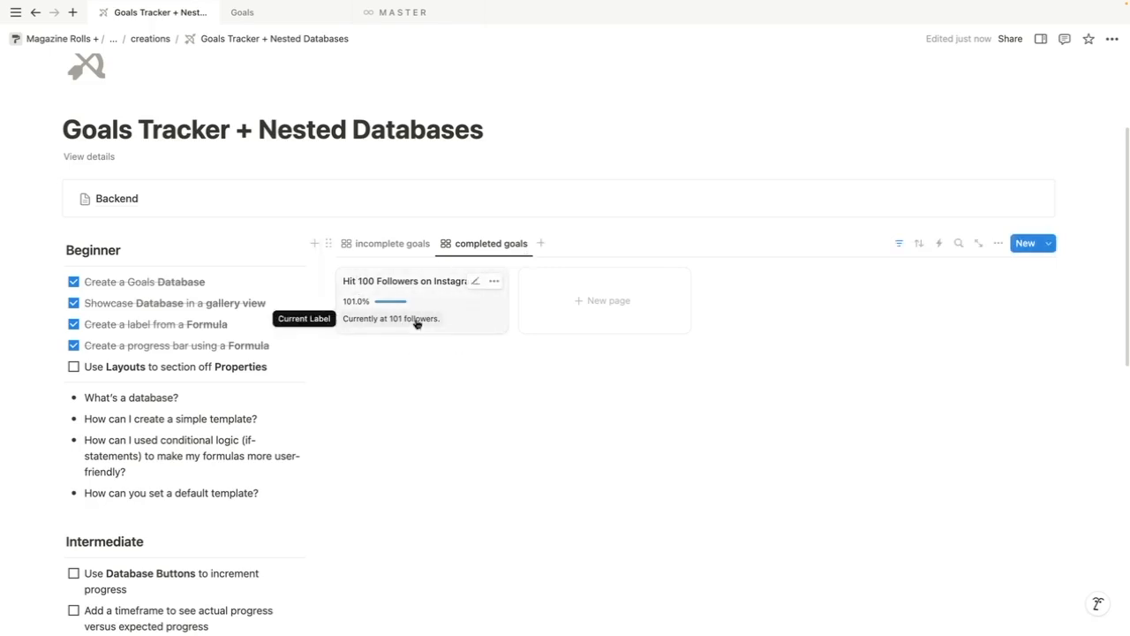
# Sort the incomplete goals view by Progress Bar in ascending order and save the sort for everyone
pyautogui.click(374, 247)
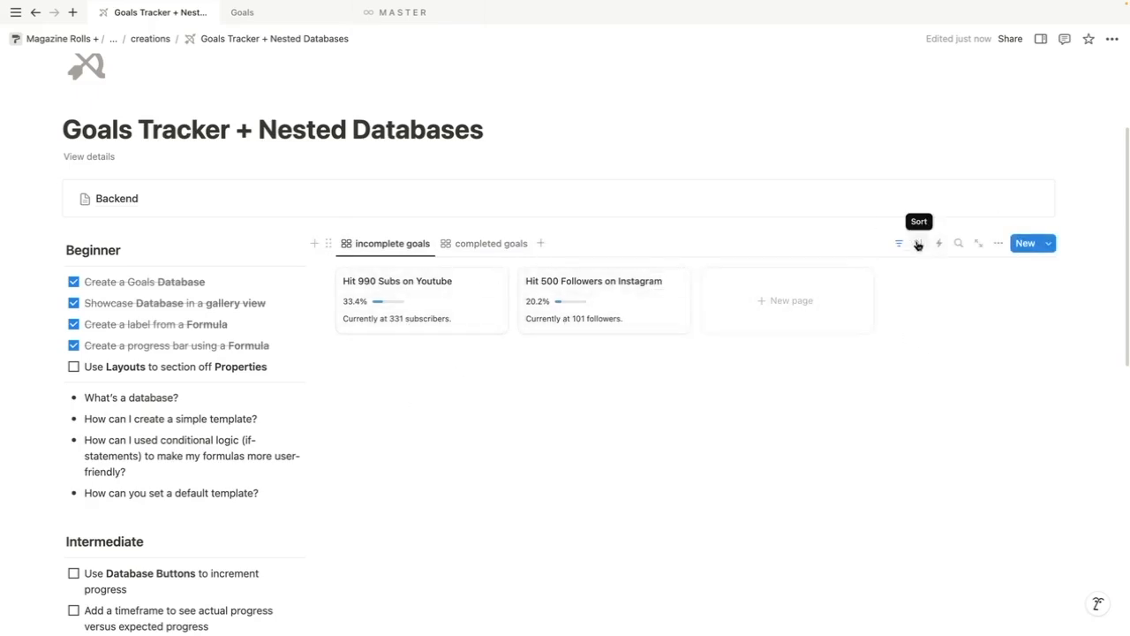
pyautogui.click(919, 243)
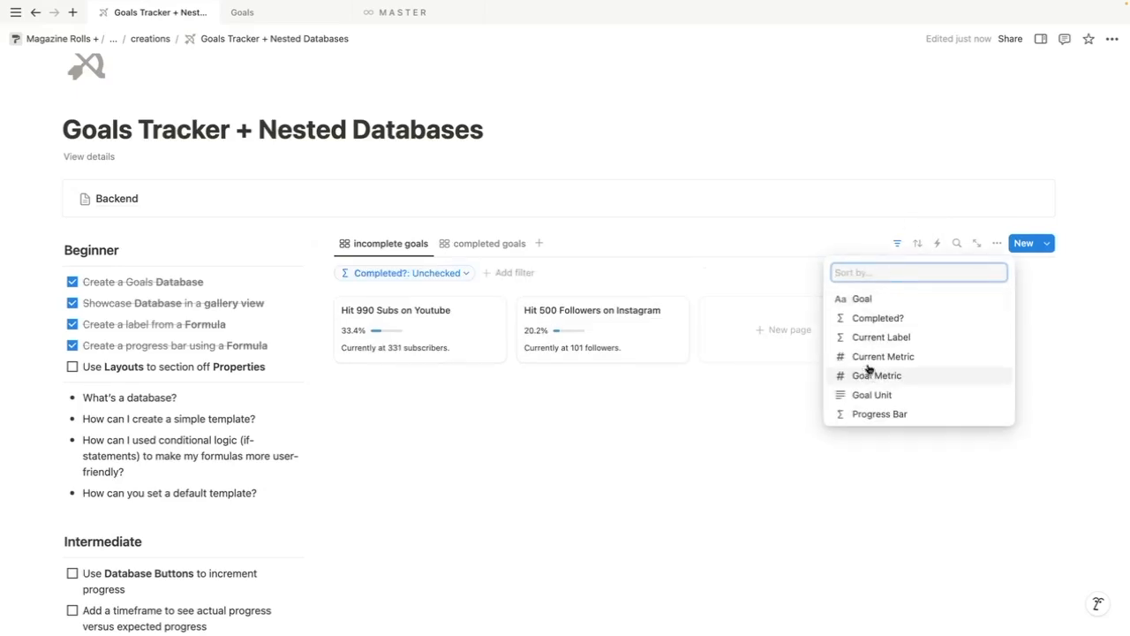
pyautogui.click(880, 414)
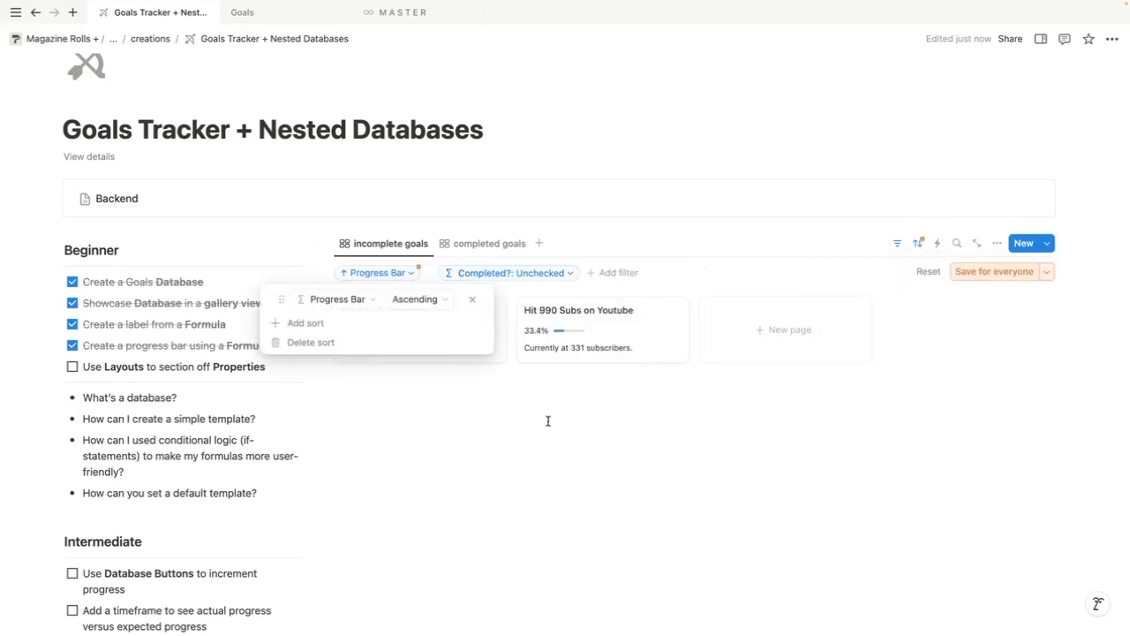
pyautogui.click(983, 274)
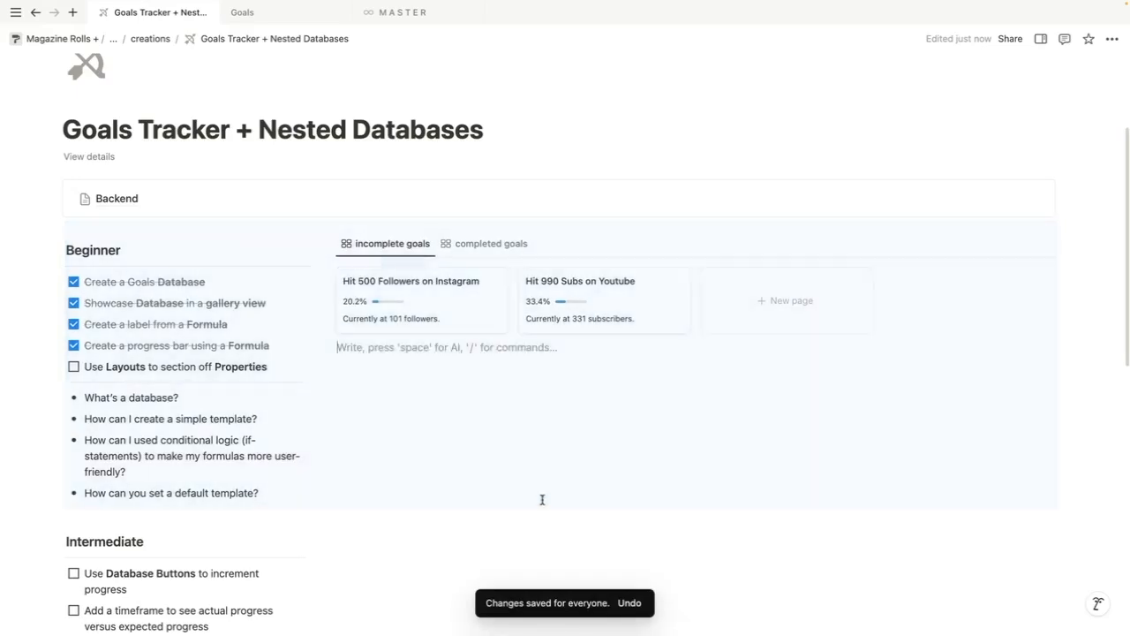
pyautogui.click(542, 500)
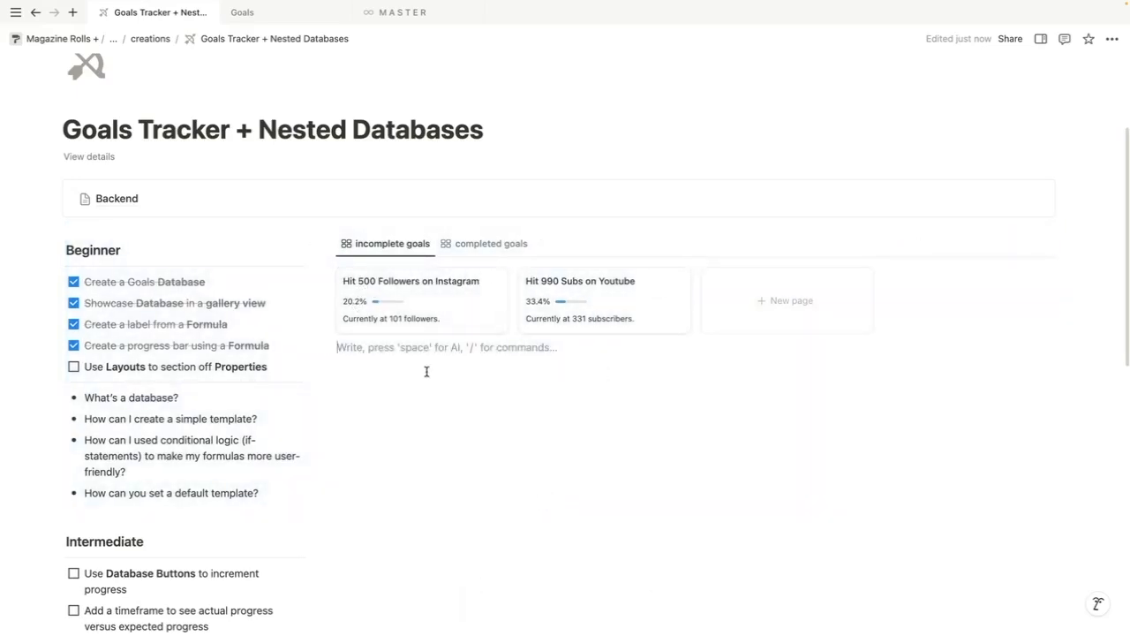
# Switch to the Goals database and open the layout editor for its goal pages from the "Hit 100 Followers on Instagram" page
pyautogui.moveTo(83, 365); pyautogui.dragTo(268, 366)
pyautogui.click(293, 392)
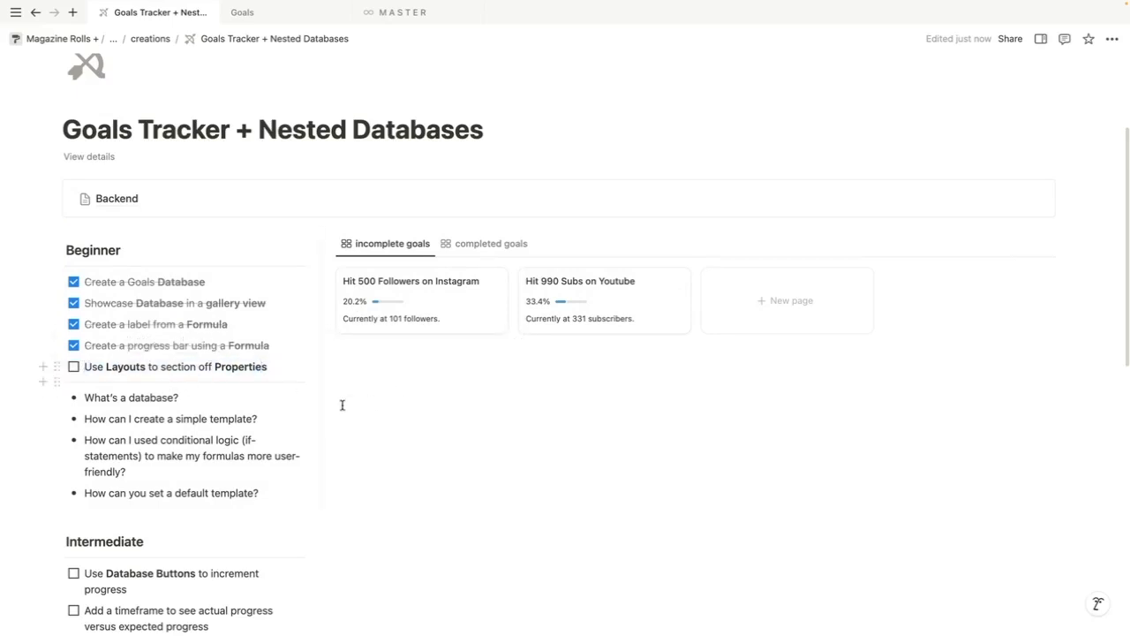
pyautogui.click(326, 13)
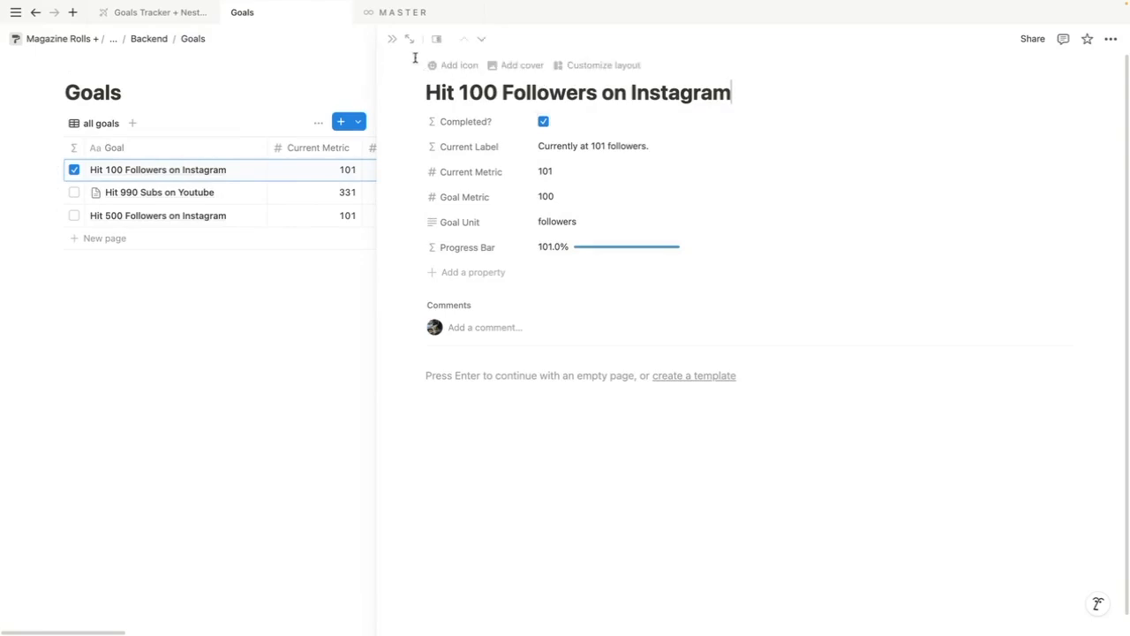
pyautogui.click(572, 74)
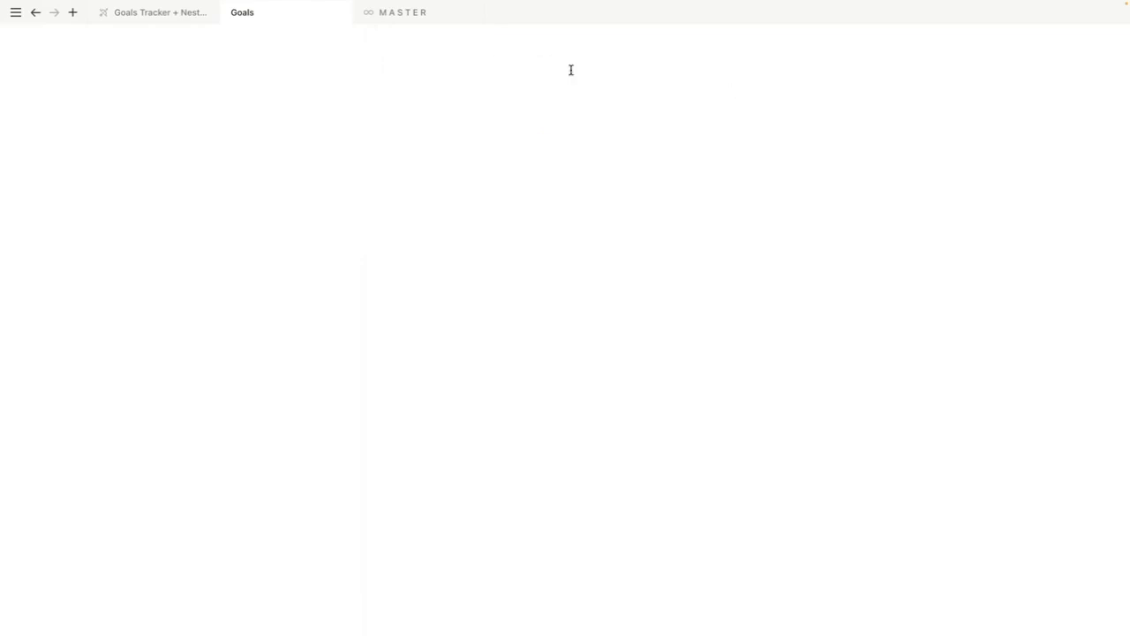
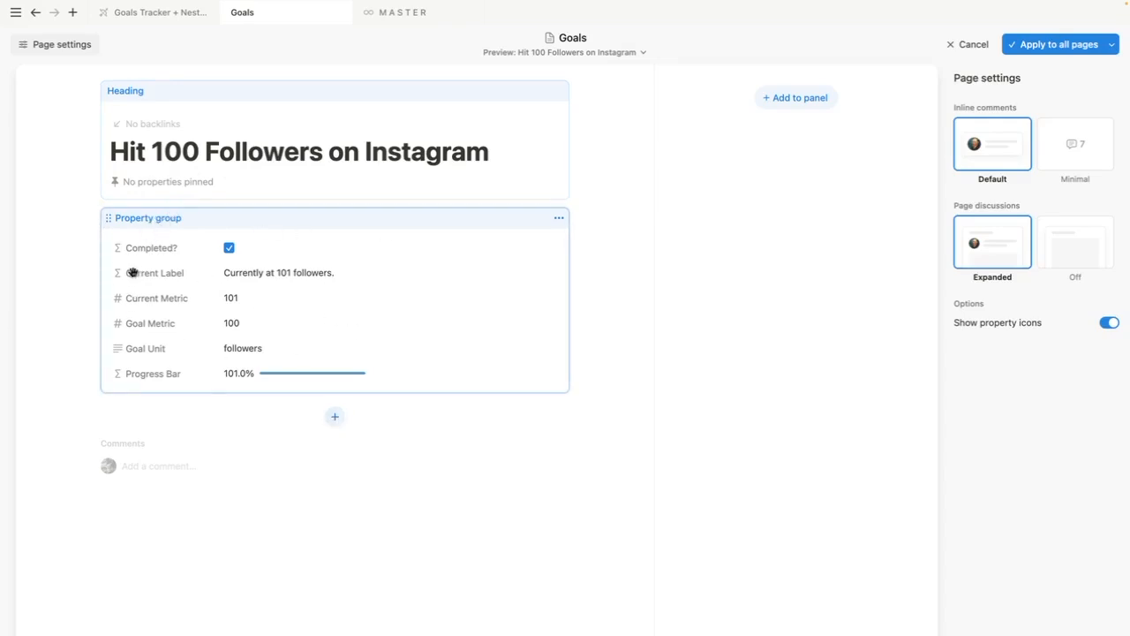
# Move the property group from the main page area into the side panel of the layout and apply it to all pages
pyautogui.click(334, 419)
pyautogui.click(616, 432)
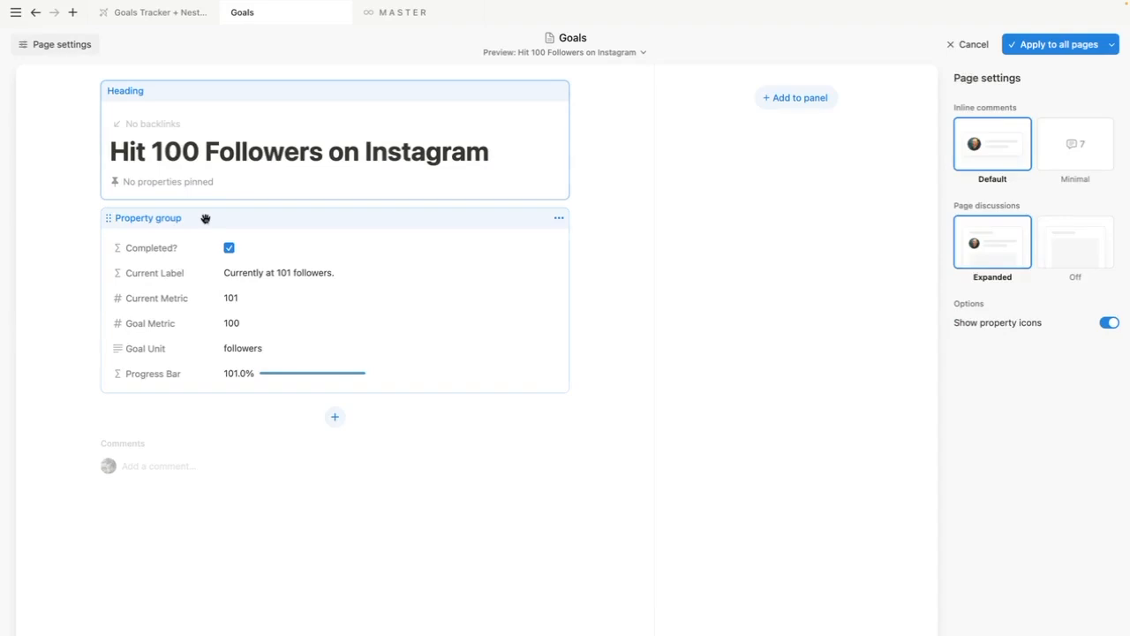
pyautogui.moveTo(204, 221); pyautogui.dragTo(733, 110)
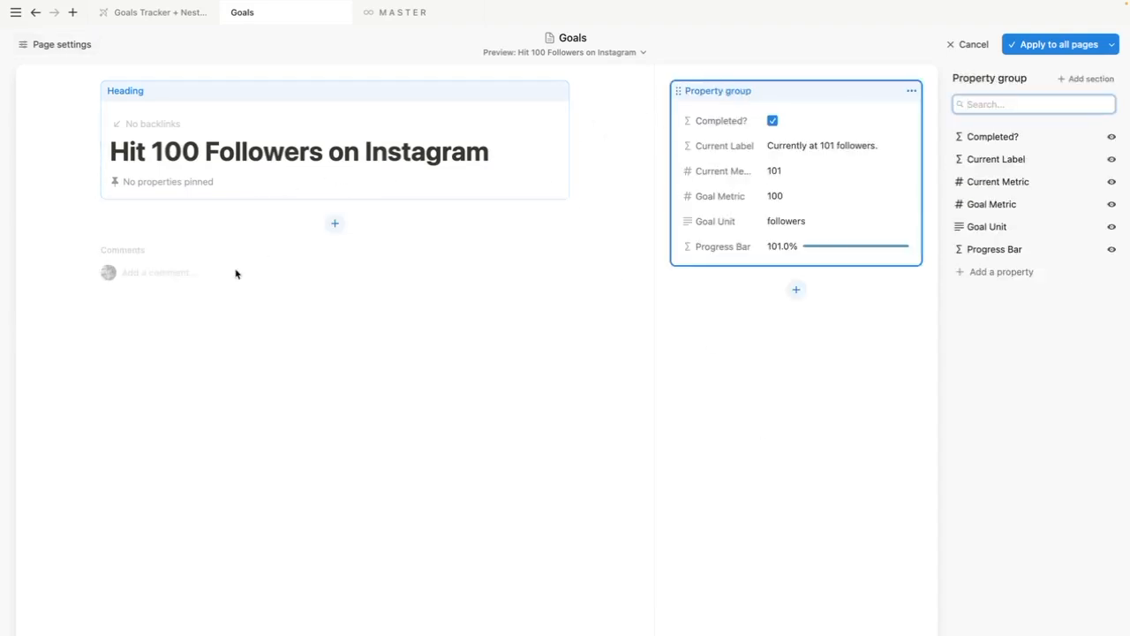
pyautogui.click(1064, 44)
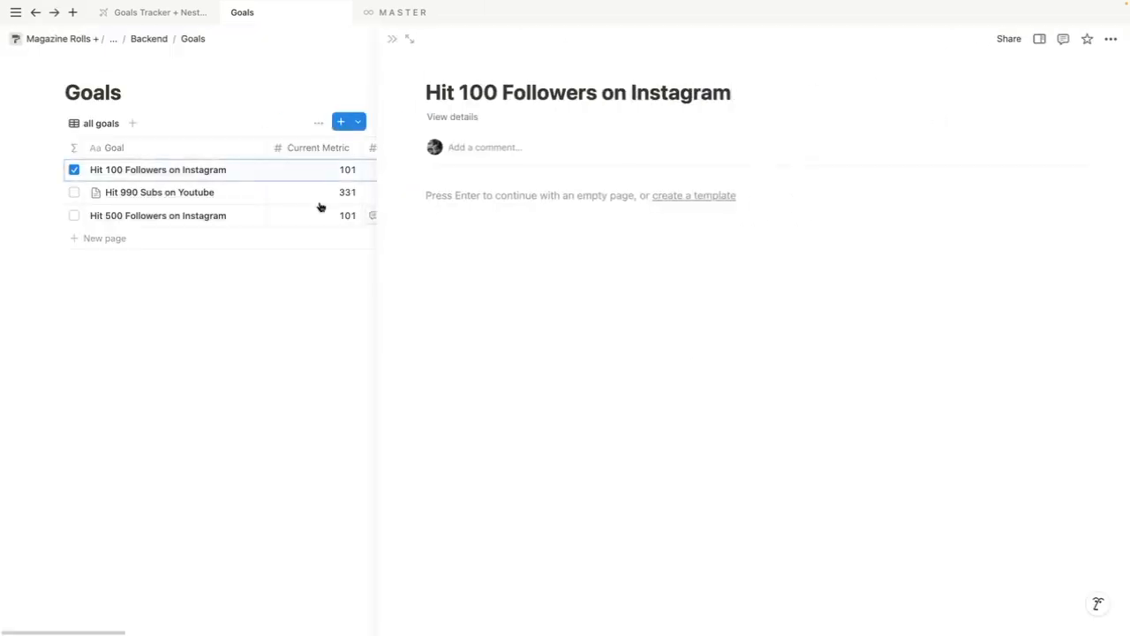
# Reopen the "Hit 100 Followers on Instagram" page and show its details to check the relocated properties
pyautogui.click(391, 39)
pyautogui.click(234, 169)
pyautogui.click(452, 117)
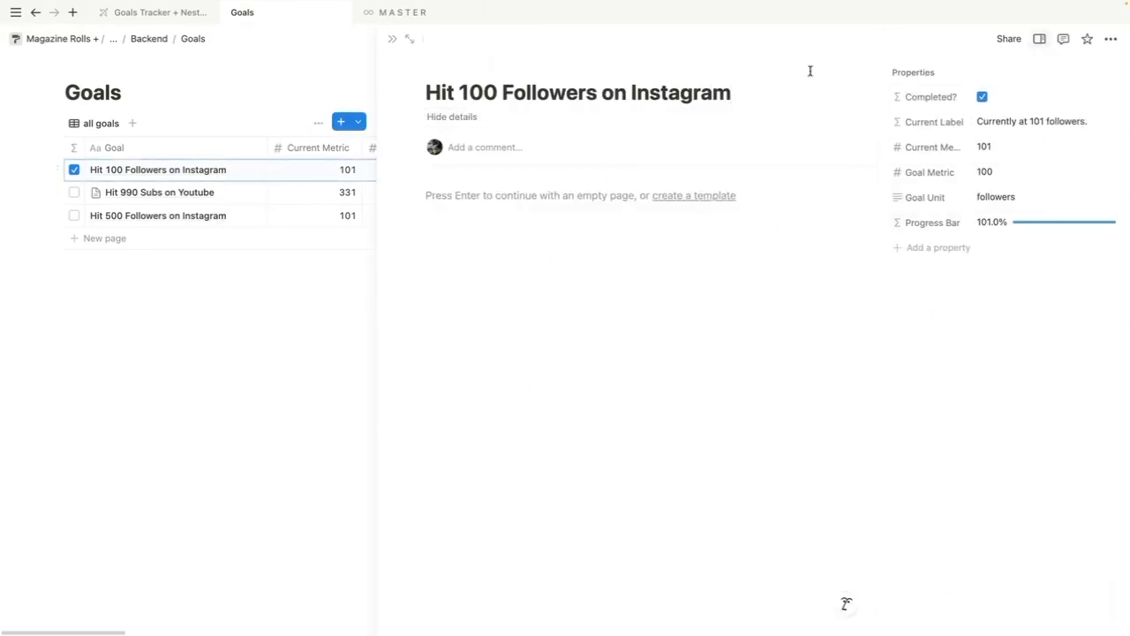
# Customize the goal page layout again and pin Current Metric, Goal Metric and Goal Unit to the heading
pyautogui.click(594, 78)
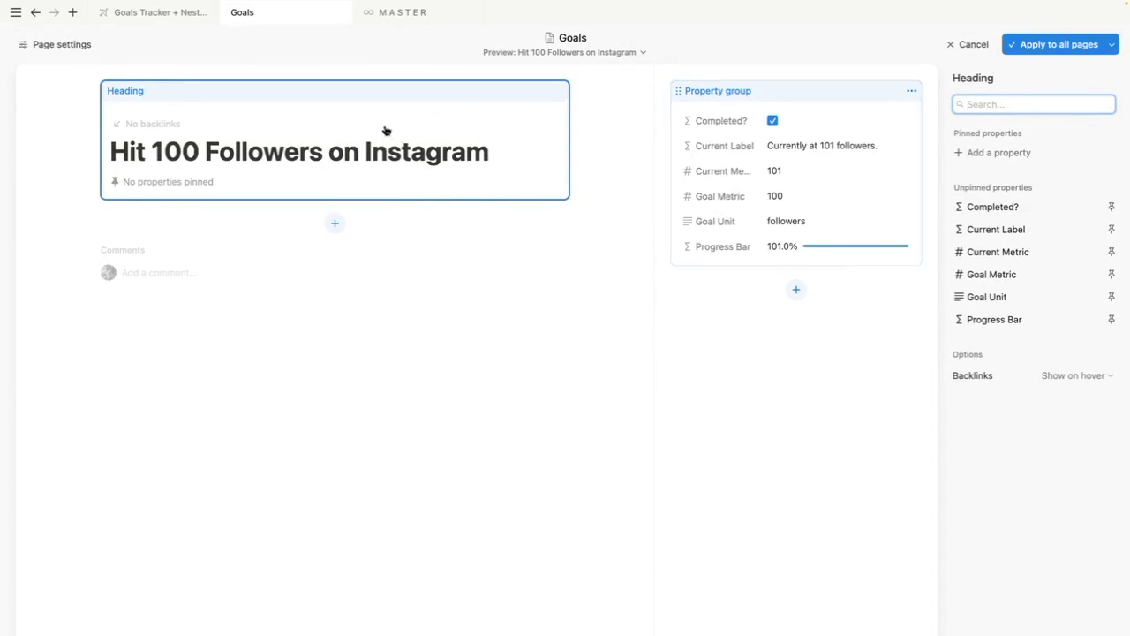
pyautogui.click(1112, 253)
pyautogui.click(1112, 275)
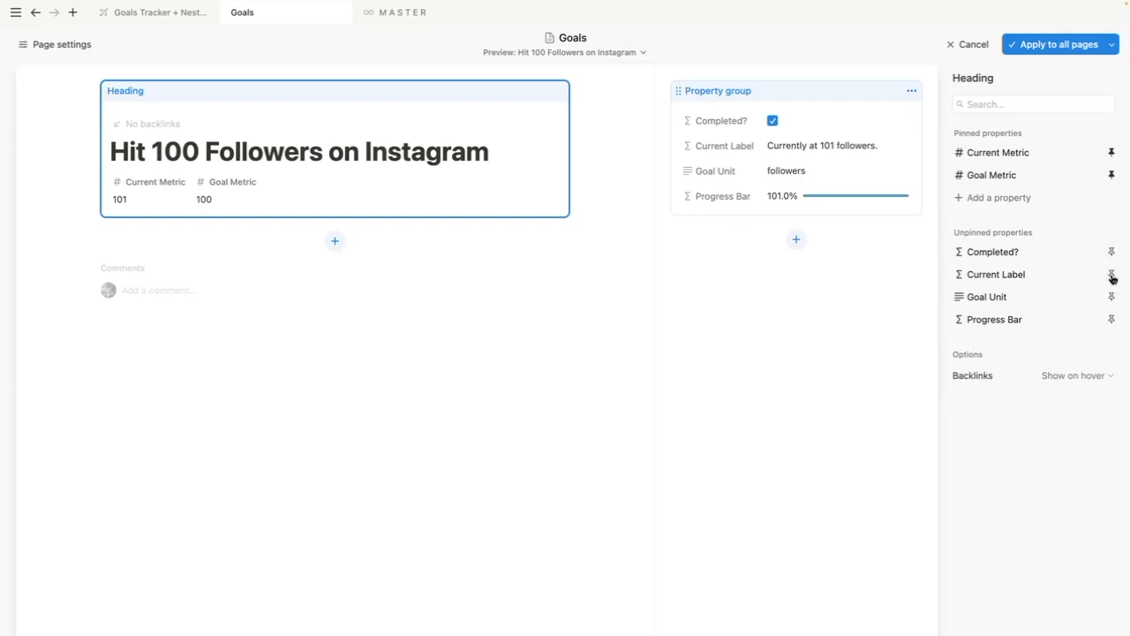
pyautogui.click(1112, 299)
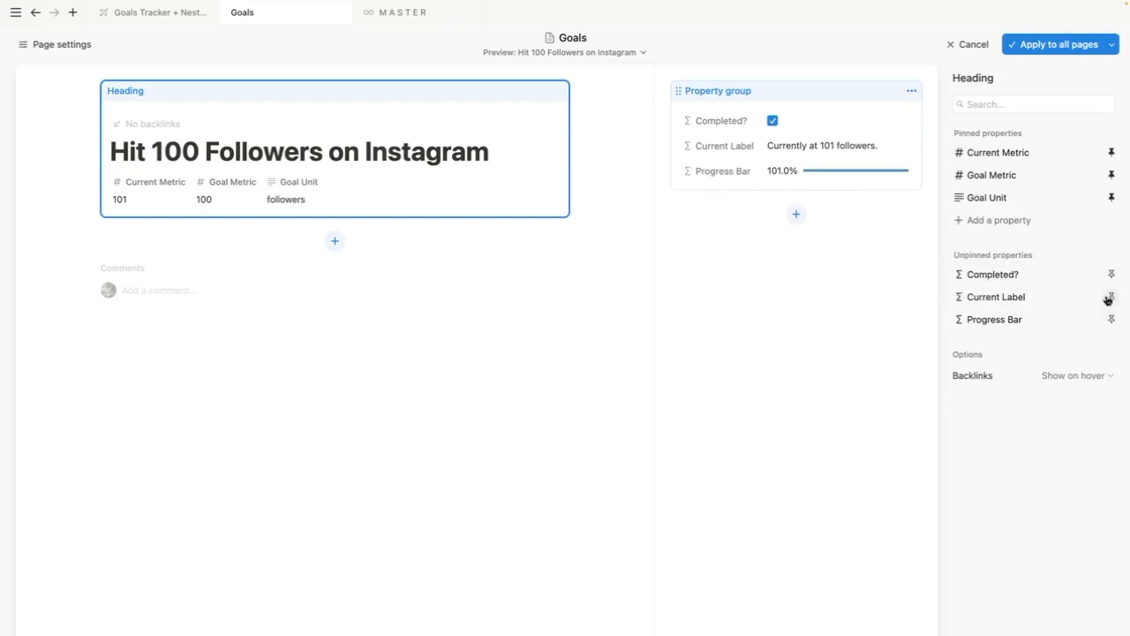
# Add Current Label as its own block below the heading and pin Progress Bar to the heading
pyautogui.click(336, 242)
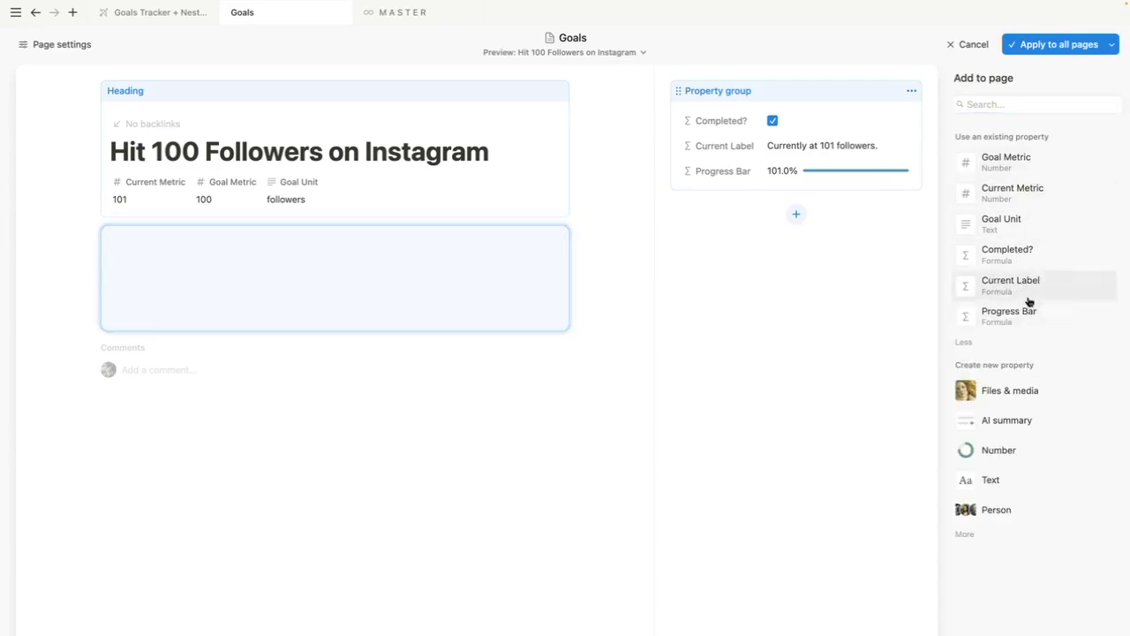
pyautogui.click(1030, 296)
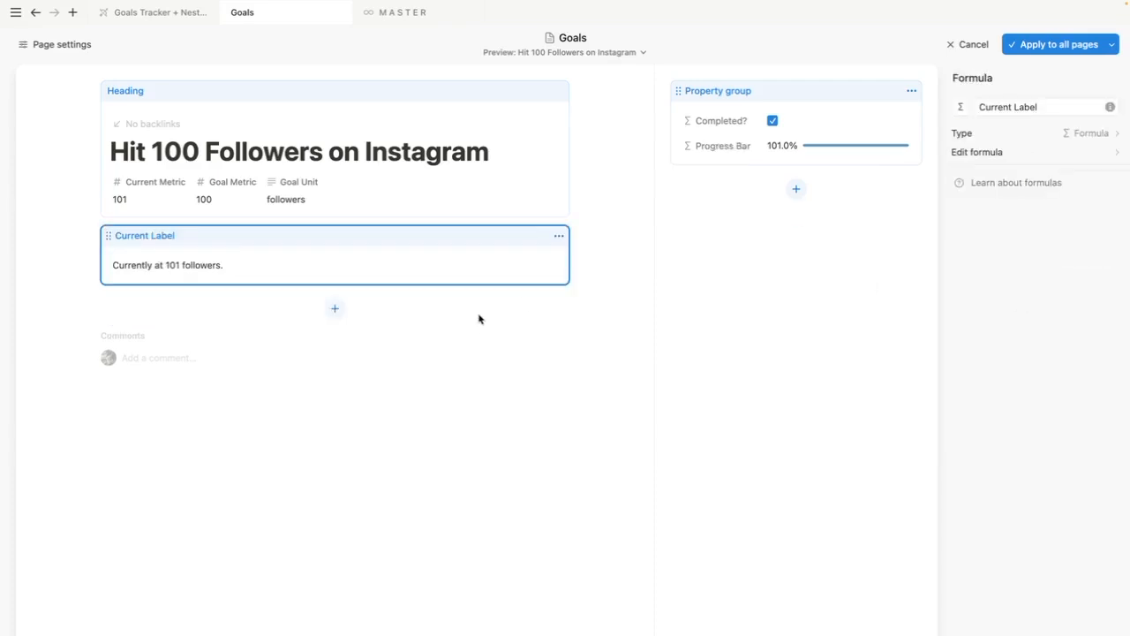
pyautogui.click(456, 182)
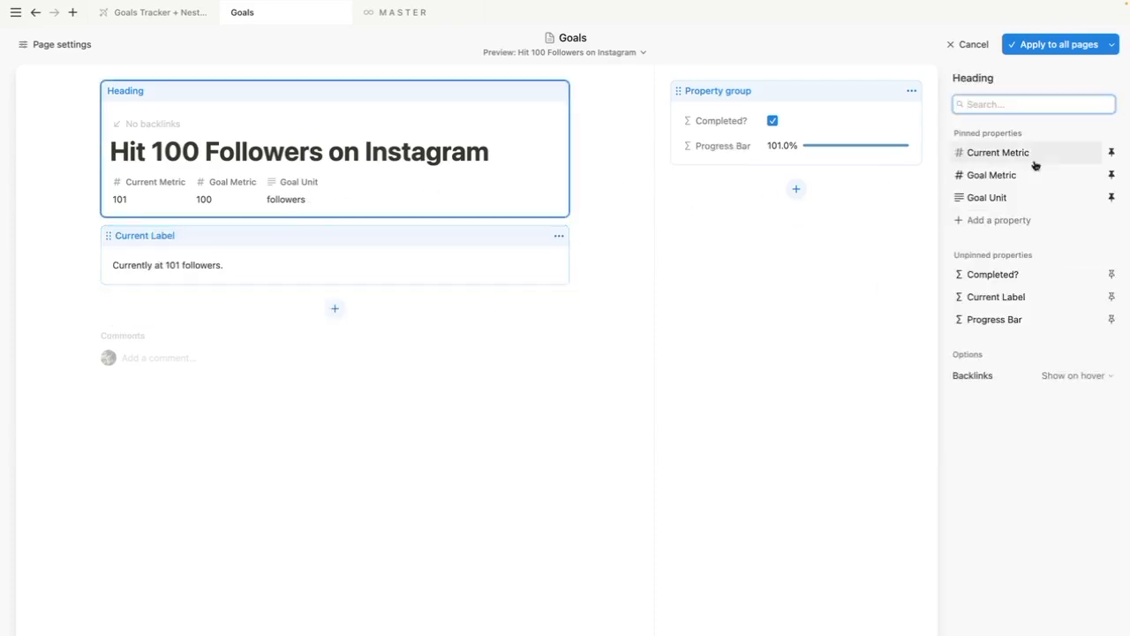
pyautogui.click(1111, 318)
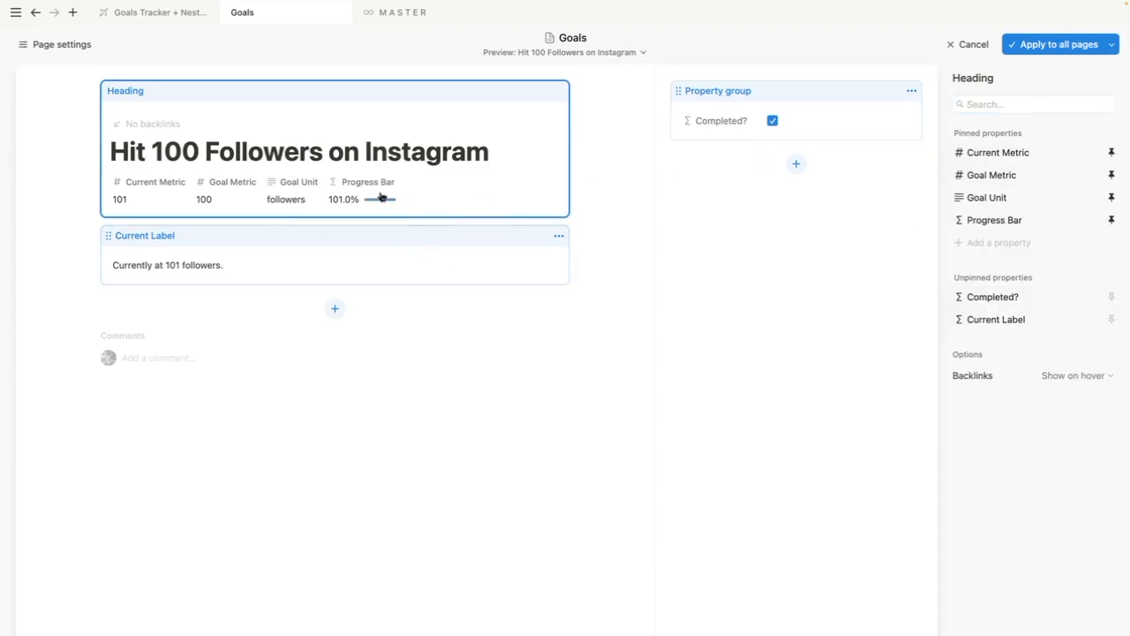
# Add four sections to the property group, named Actions, Settings, Display and Backend
pyautogui.click(786, 99)
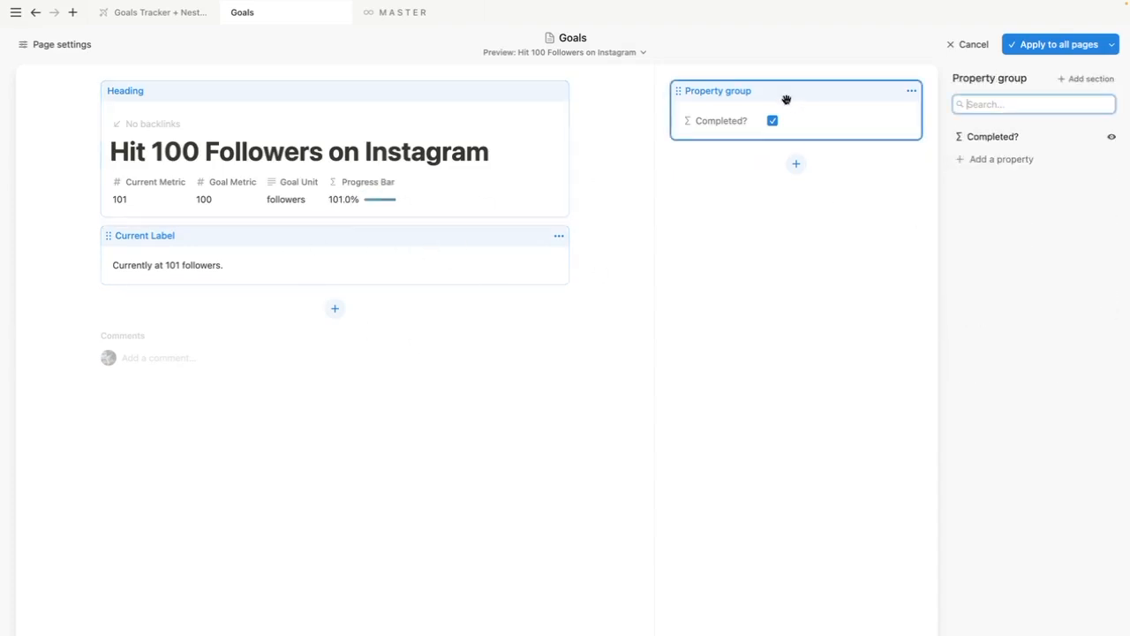
pyautogui.click(1087, 81)
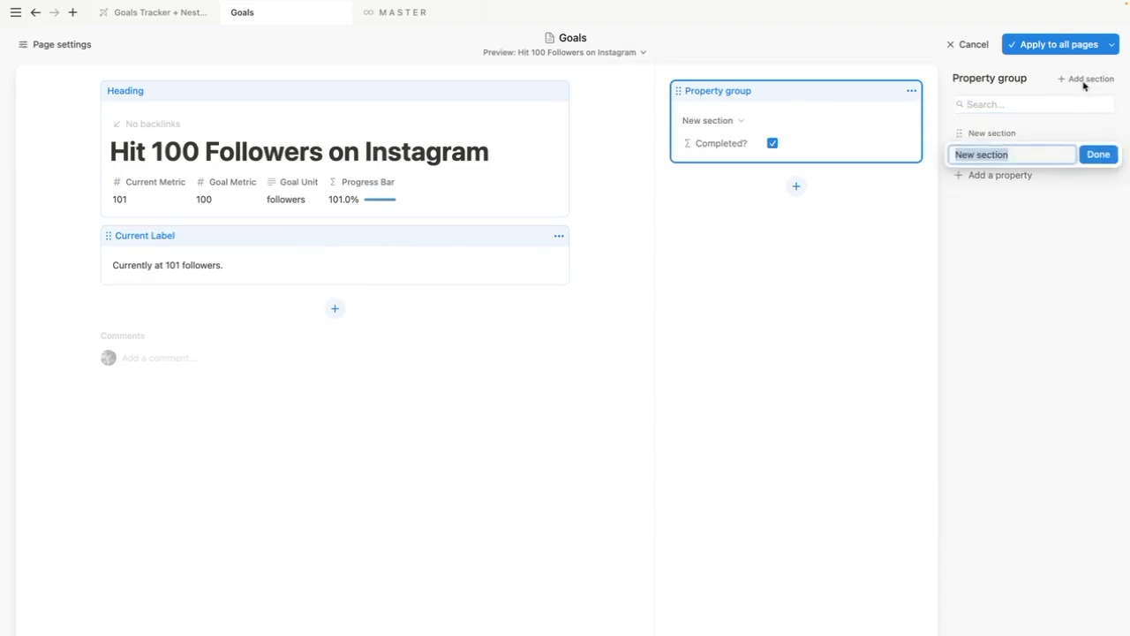
pyautogui.write('Act')
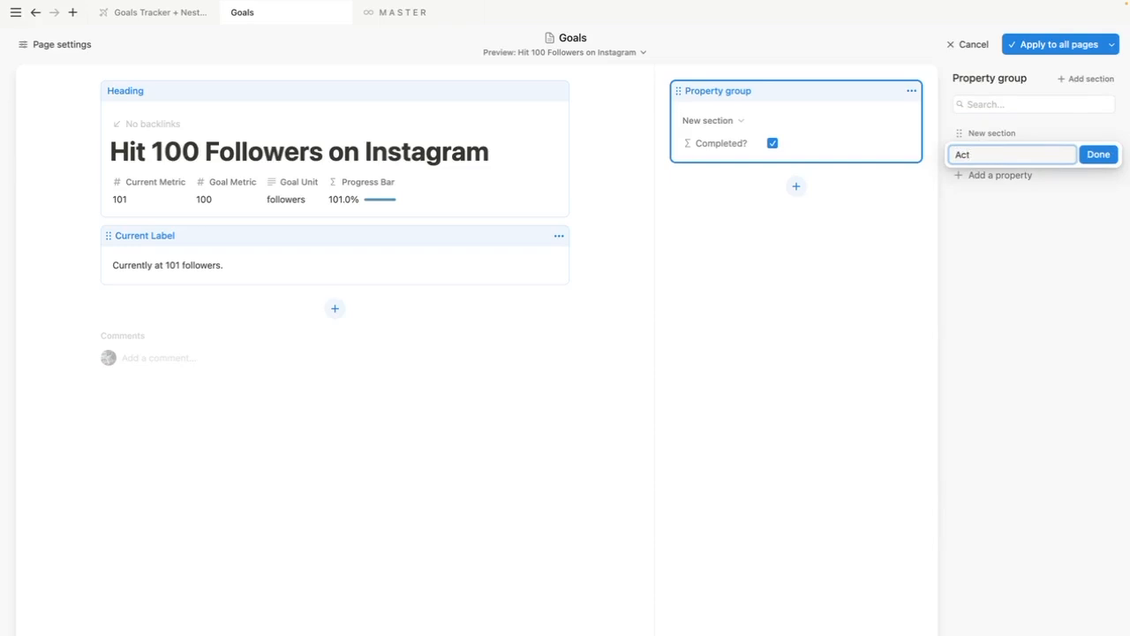
pyautogui.write('ackend')
pyautogui.press('Return')
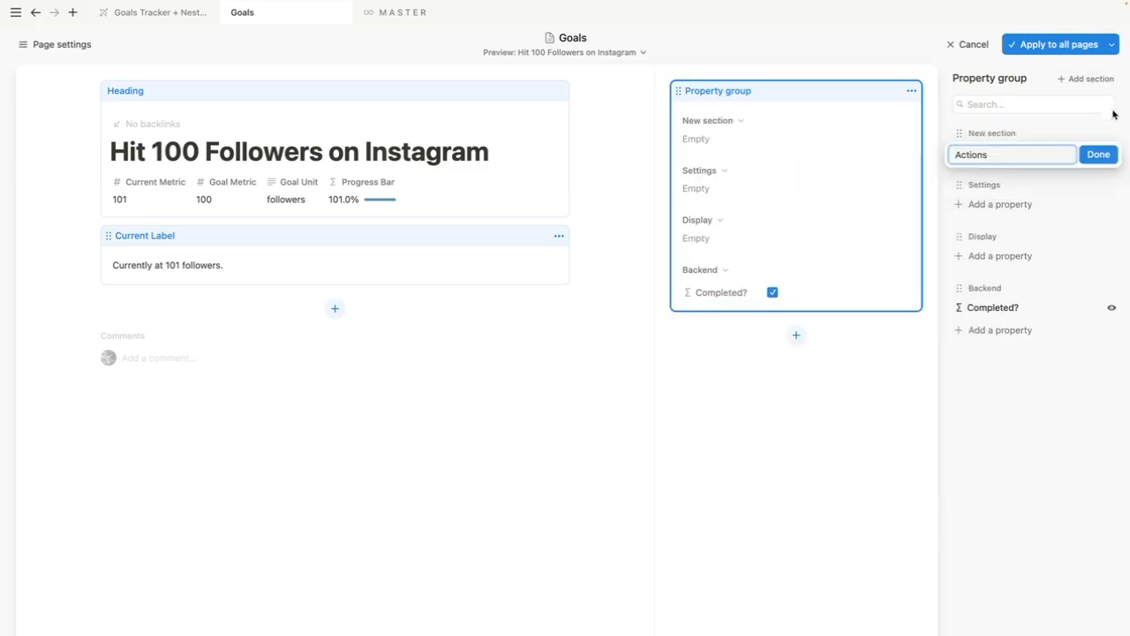
pyautogui.click(1099, 152)
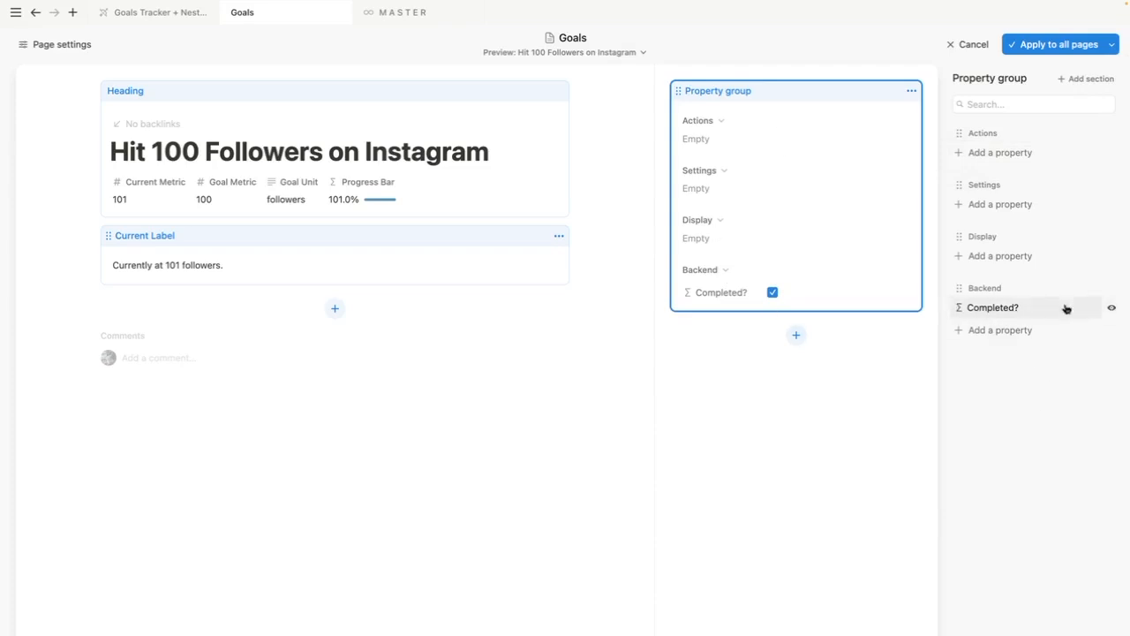
# Hide the Completed? property in the Backend section and apply the layout to all pages
pyautogui.moveTo(999, 311)
pyautogui.mouseDown()
pyautogui.moveTo(1005, 266)
pyautogui.moveTo(1010, 308)
pyautogui.mouseUp()
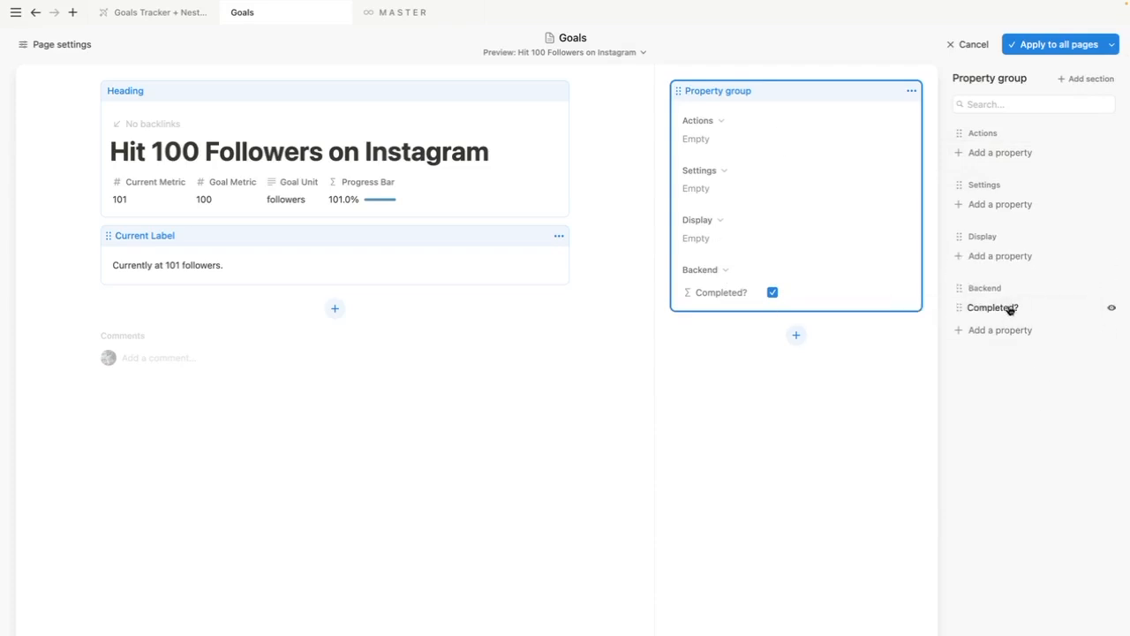
pyautogui.click(1112, 307)
pyautogui.click(1085, 372)
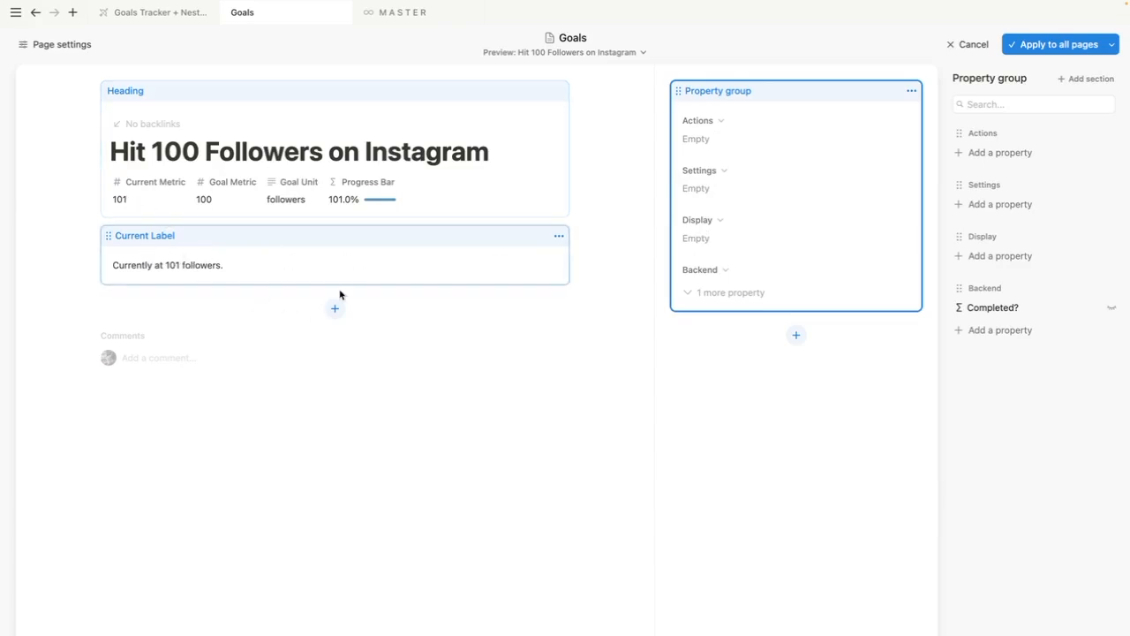
pyautogui.click(1074, 50)
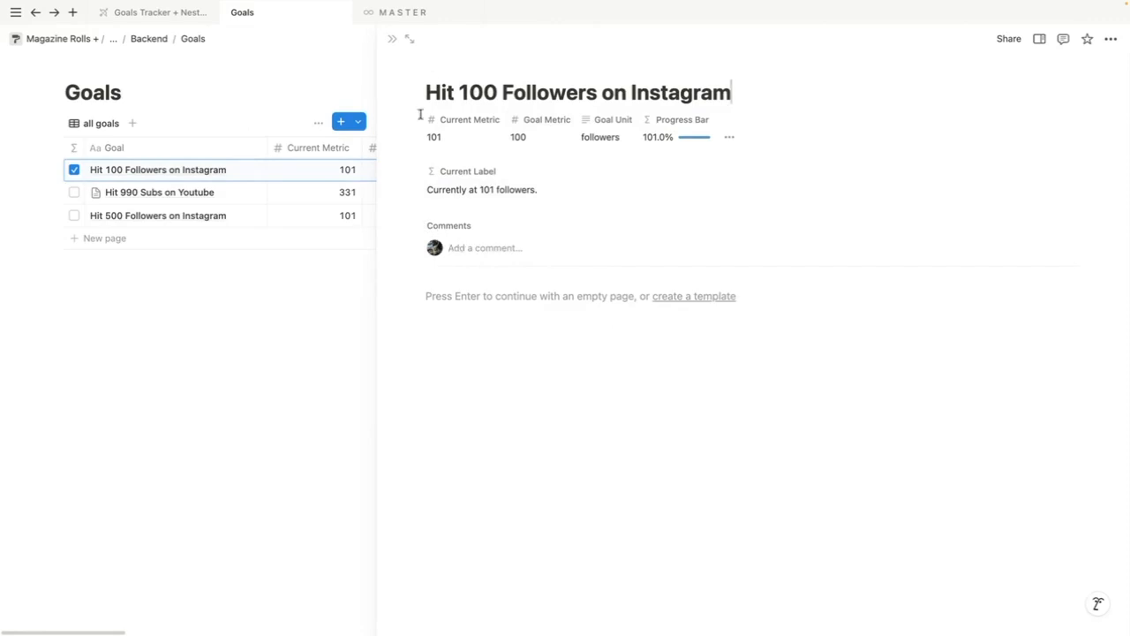
# In the layout's page settings, set inline comments to Minimal, turn off page discussions and property icons, and apply to all pages
pyautogui.click(574, 67)
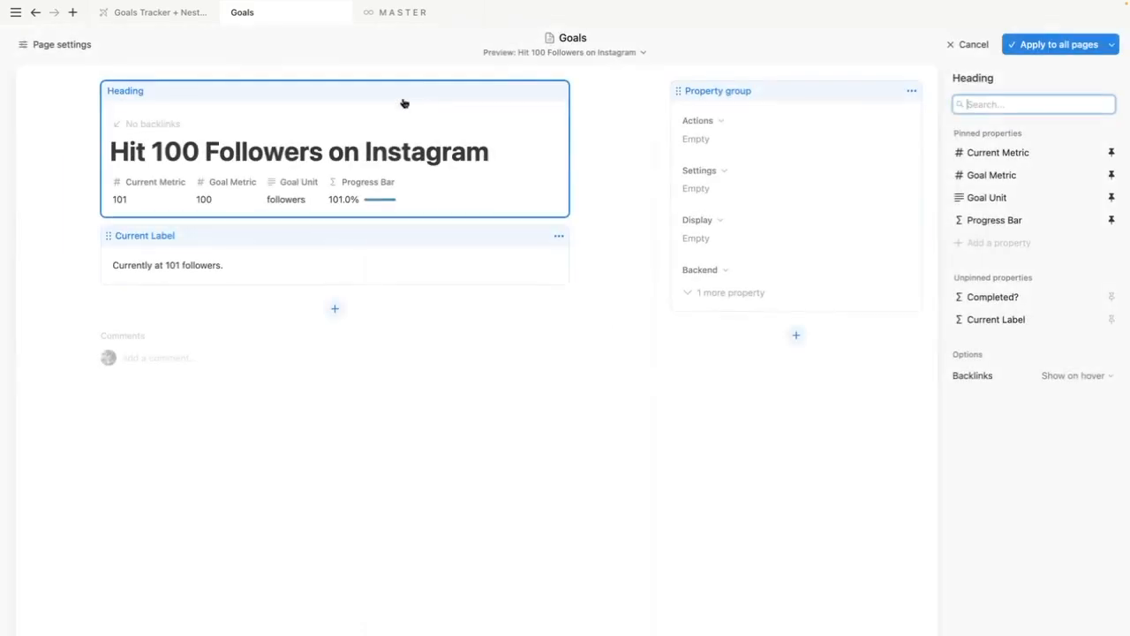
pyautogui.click(45, 43)
pyautogui.click(1056, 148)
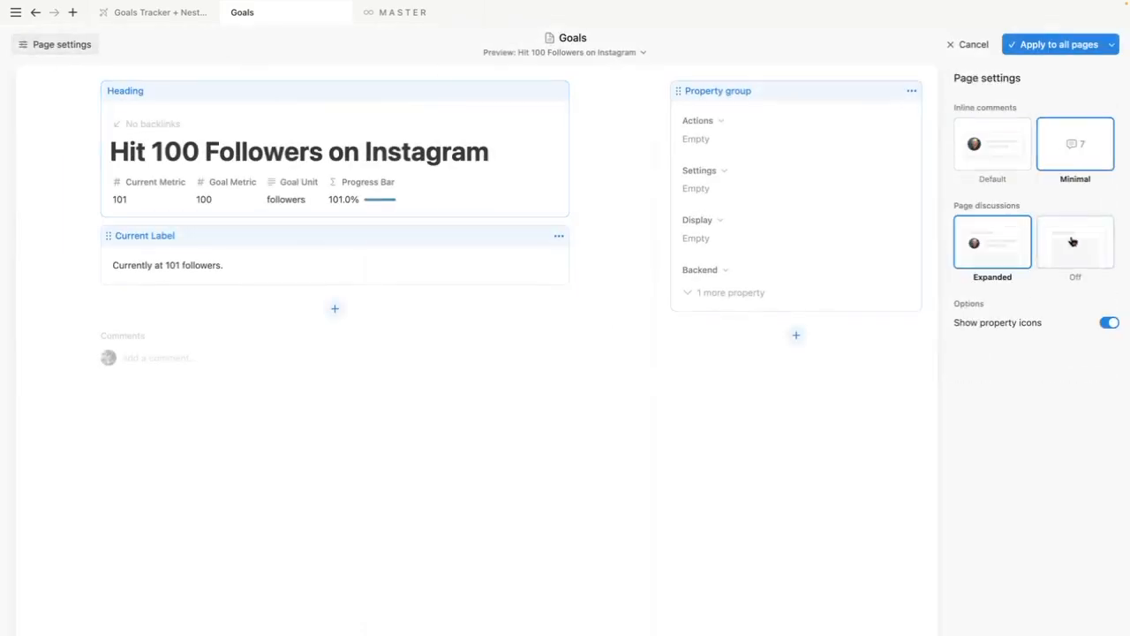
pyautogui.click(1072, 241)
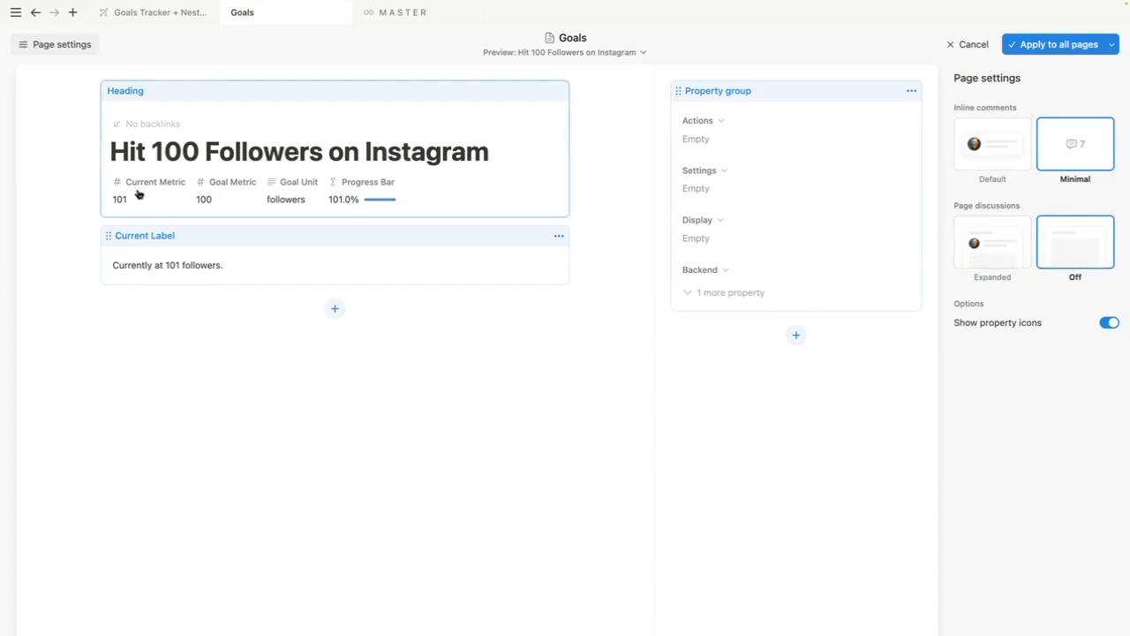
pyautogui.click(1109, 323)
pyautogui.click(1060, 44)
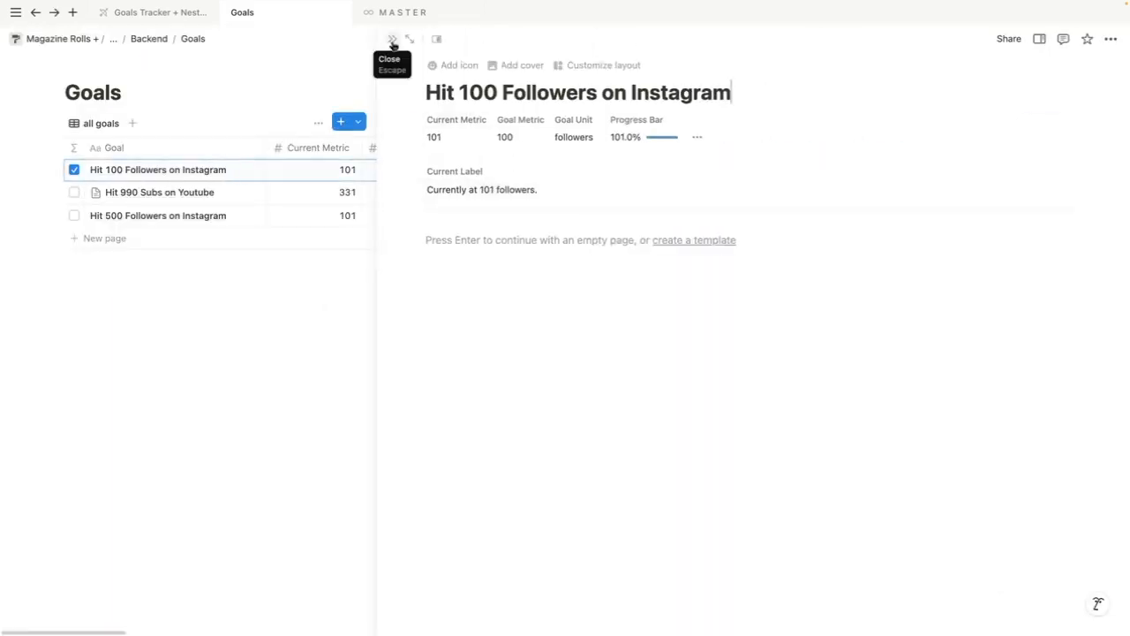
# Return to the Goals Tracker page, preview the "Hit 500 Followers on Instagram" goal, and check off "Use Layouts to section off Properties"
pyautogui.click(393, 44)
pyautogui.click(161, 15)
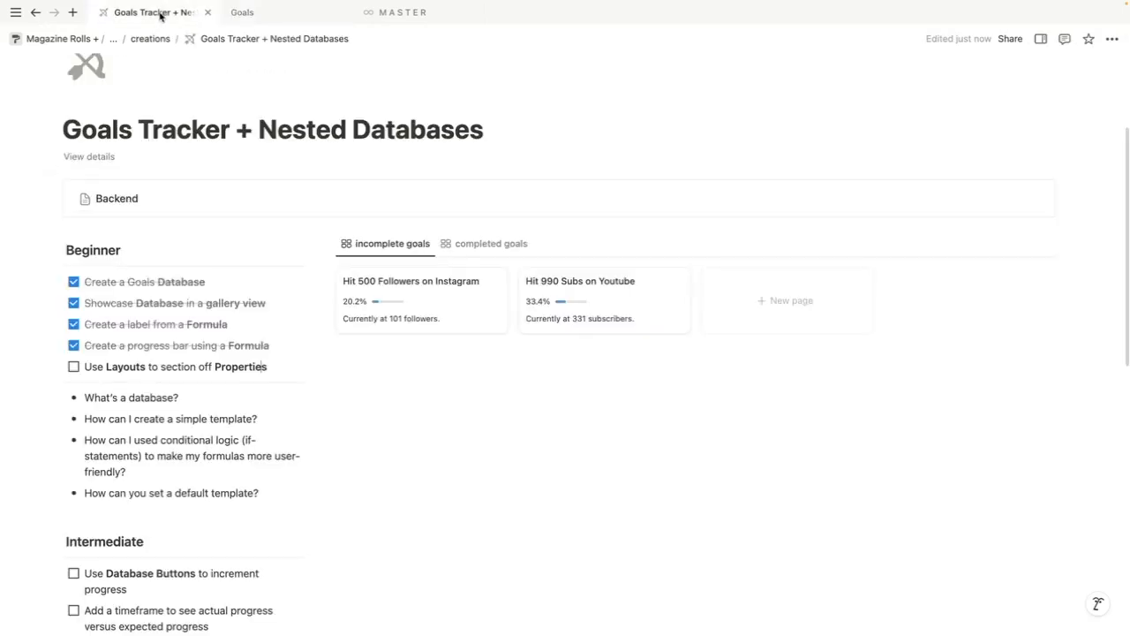
pyautogui.click(458, 309)
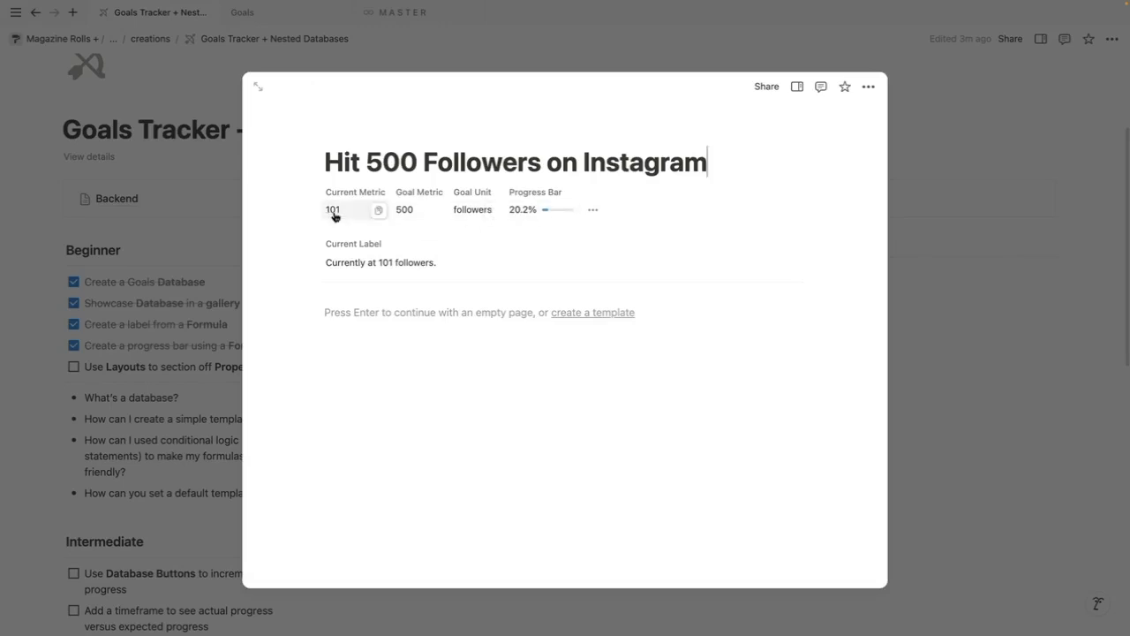
pyautogui.click(194, 267)
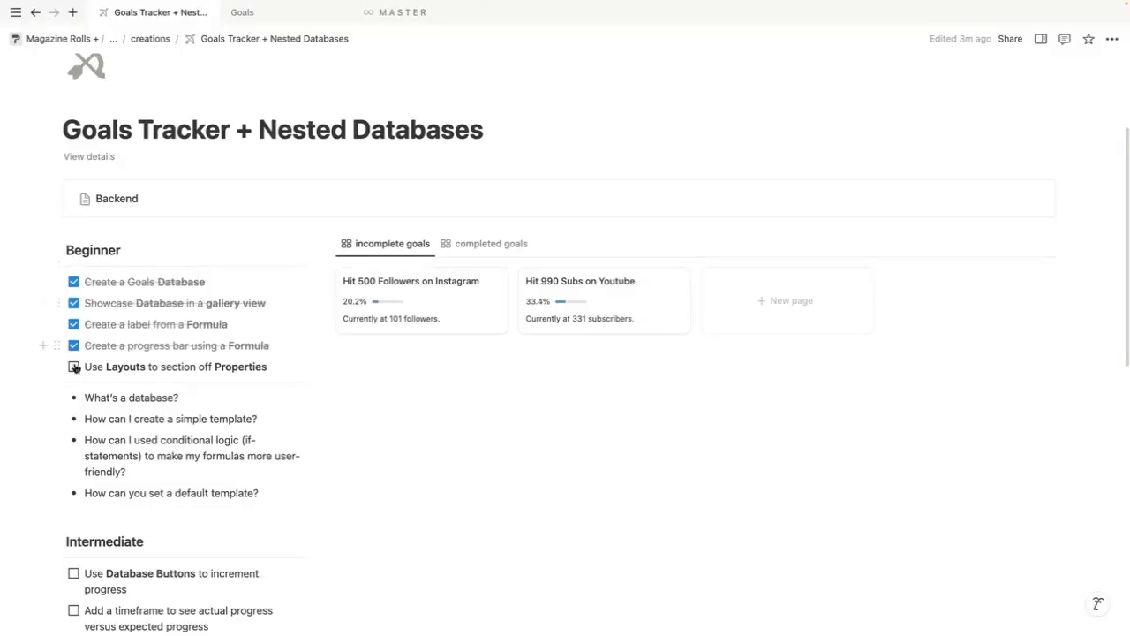
pyautogui.click(73, 366)
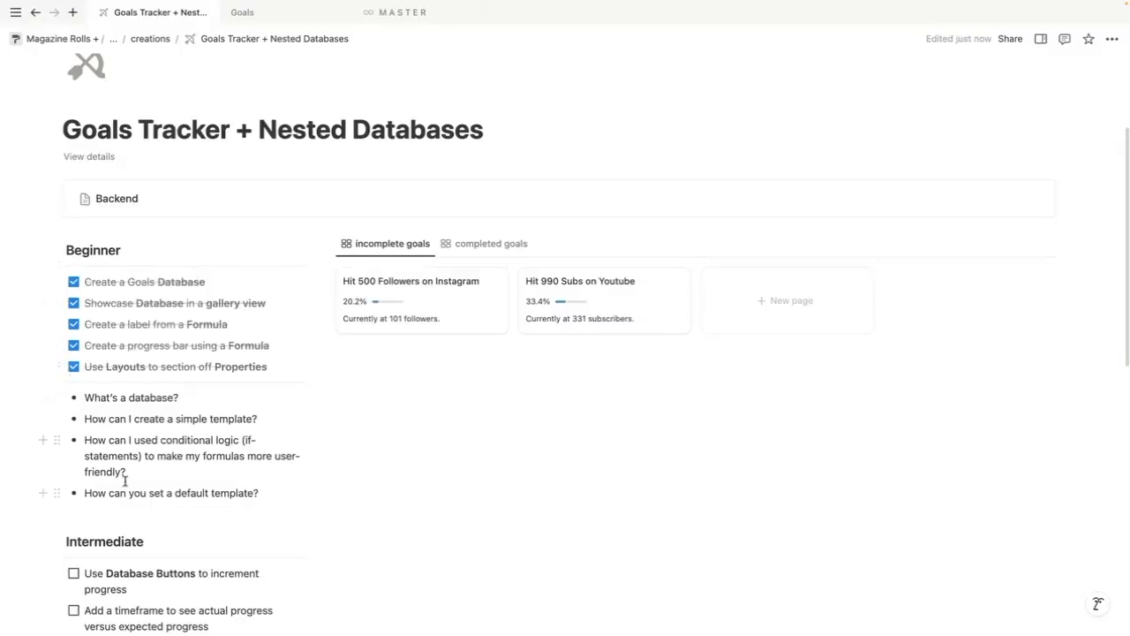
pyautogui.moveTo(142, 473); pyautogui.dragTo(84, 439)
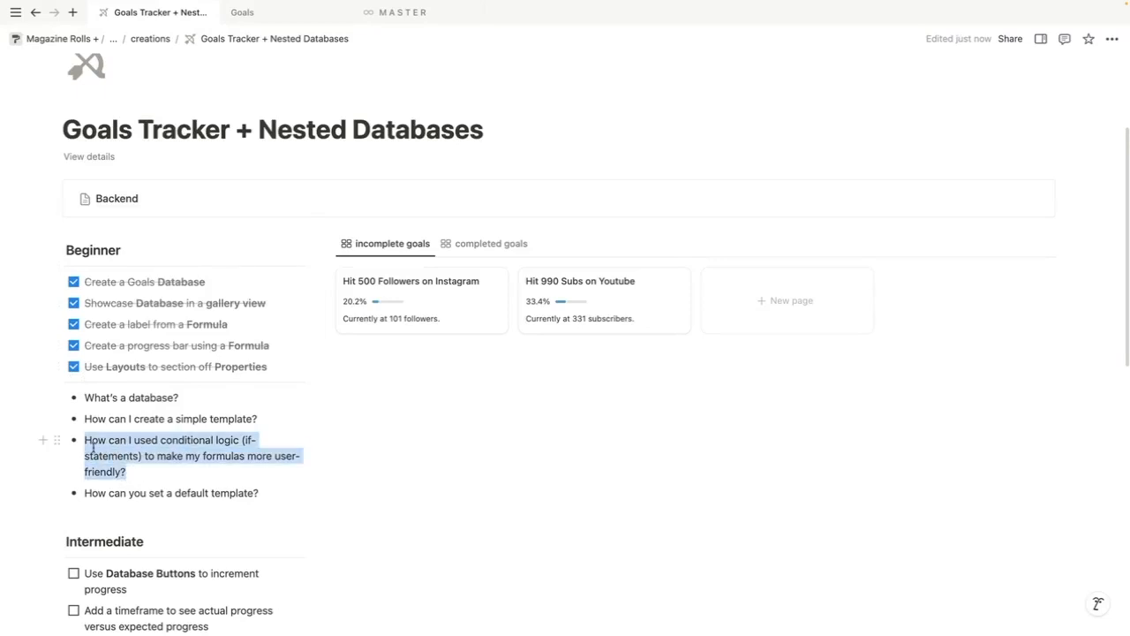
pyautogui.click(379, 509)
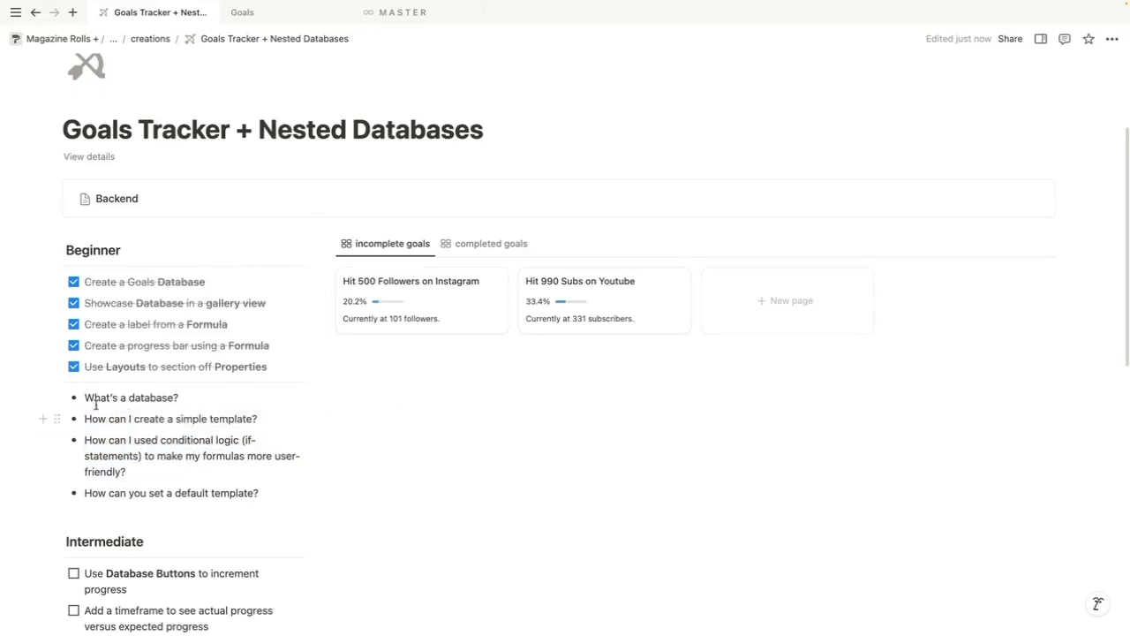
pyautogui.moveTo(84, 398); pyautogui.dragTo(179, 398)
# Create a new template for the Goals database from the incomplete goals view and briefly show its details
pyautogui.click(1048, 243)
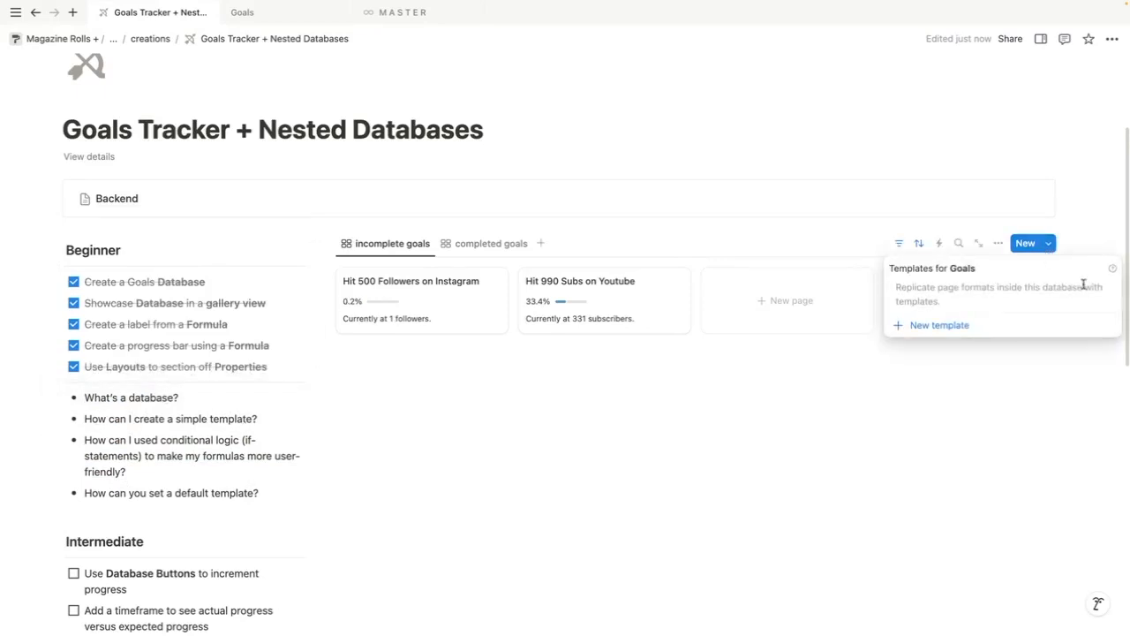
pyautogui.click(1022, 326)
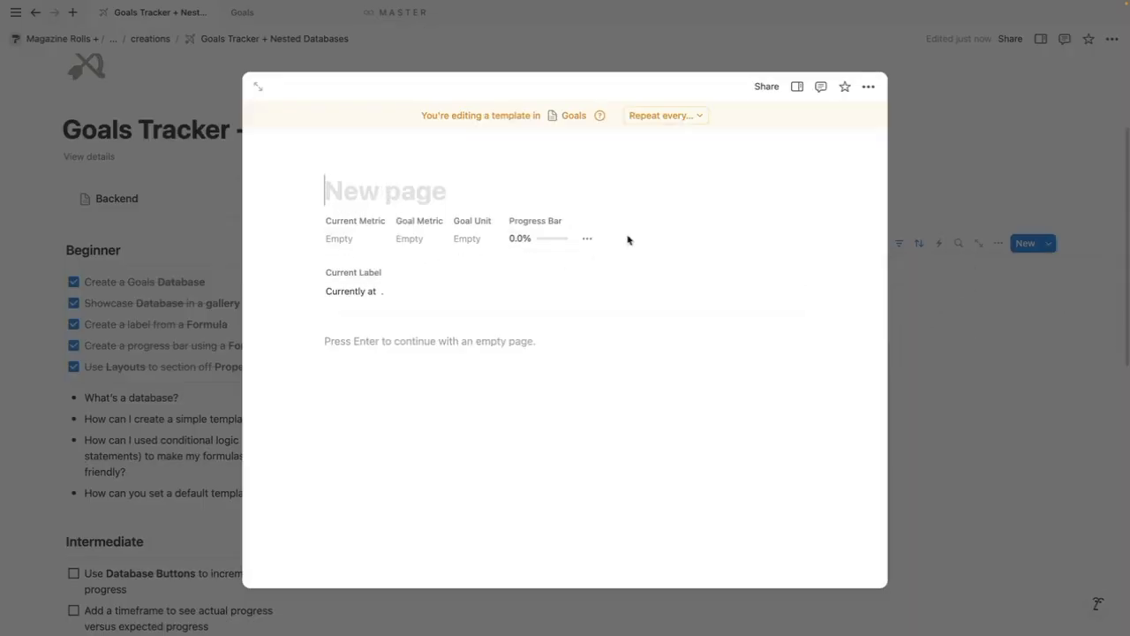
pyautogui.click(589, 238)
pyautogui.click(589, 239)
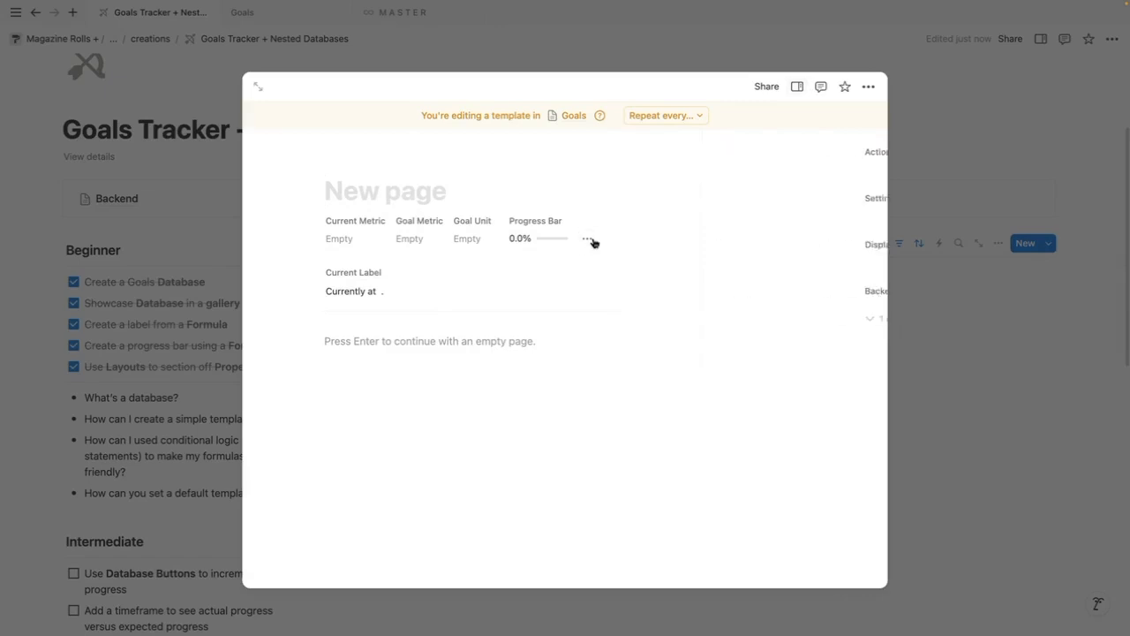
# Set the new template's Goal Unit to followers
pyautogui.click(465, 239)
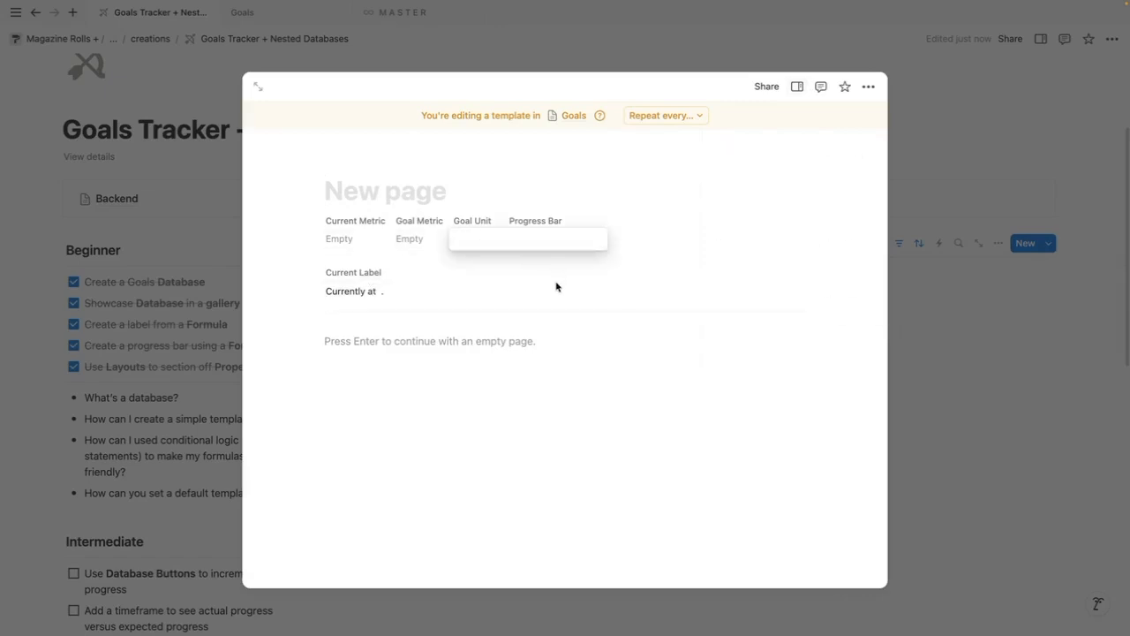
pyautogui.write('folow')
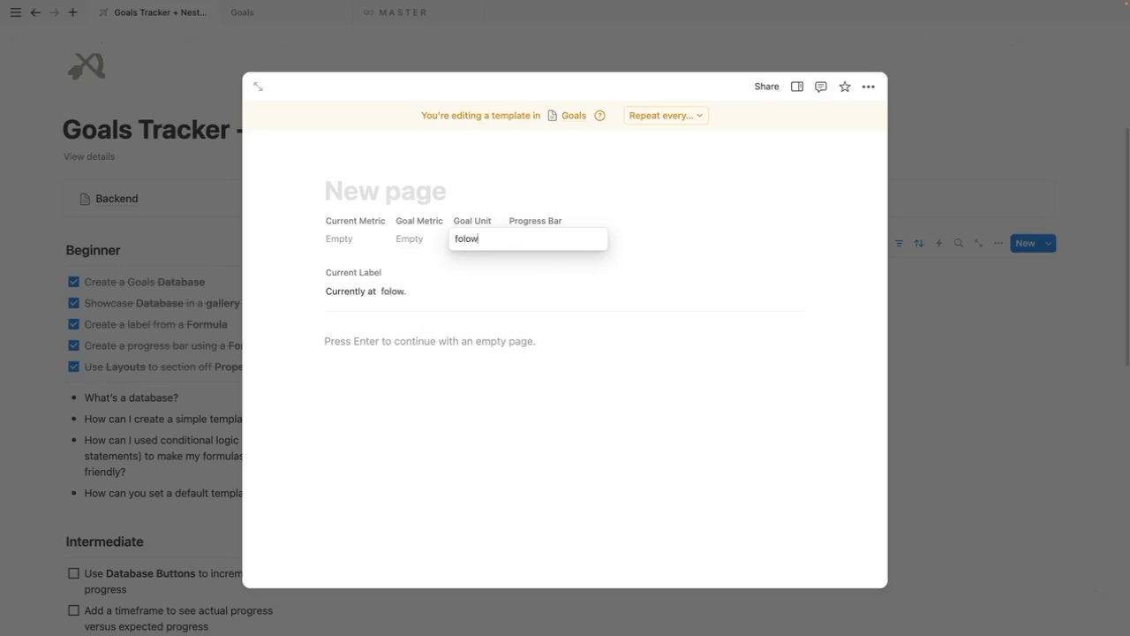
pyautogui.write('er')
pyautogui.press('BackSpace')
pyautogui.press('BackSpace')
pyautogui.press('BackSpace')
pyautogui.press('BackSpace')
pyautogui.click(507, 186)
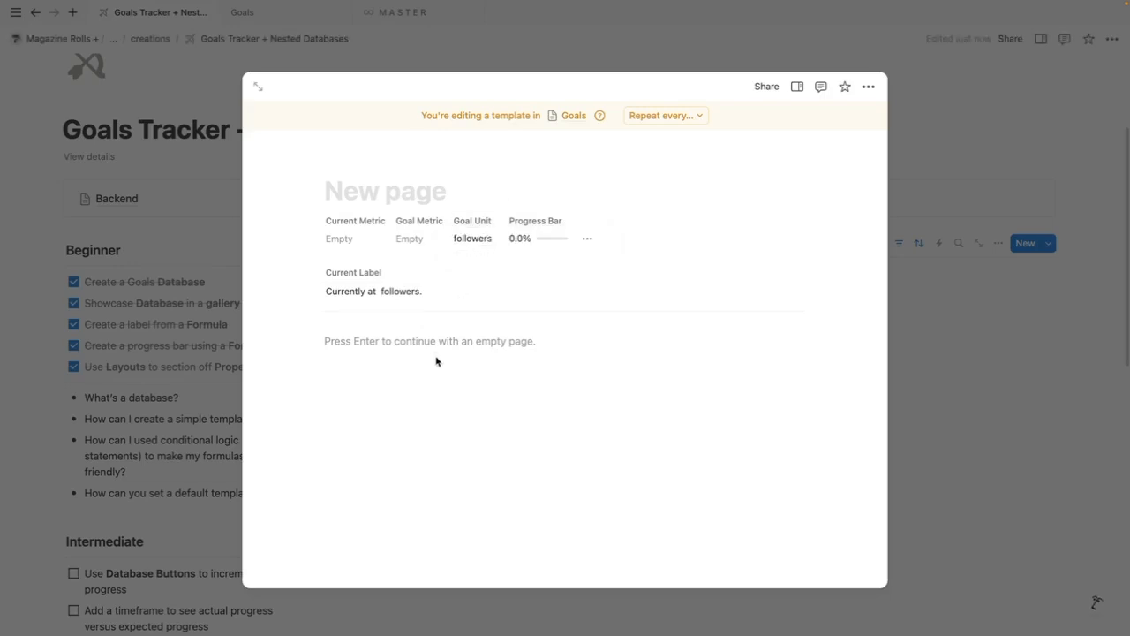
# Set the template's Current Metric to 0 and Goal Metric to 100, and close the template
pyautogui.click(359, 240)
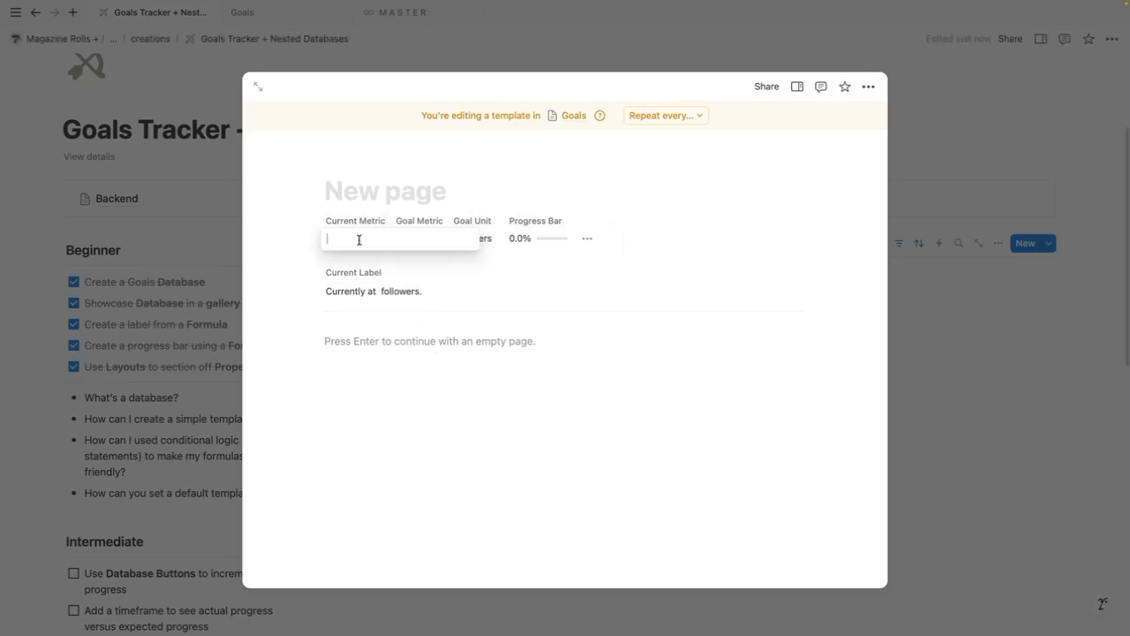
pyautogui.write('0')
pyautogui.press('Return')
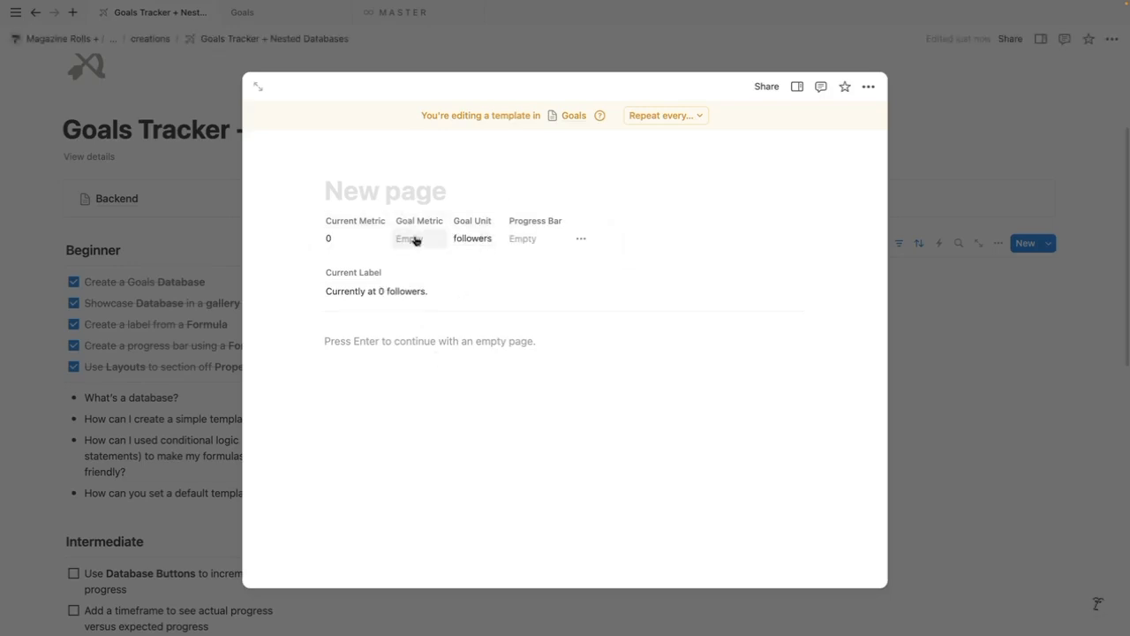
pyautogui.click(414, 237)
pyautogui.write('100')
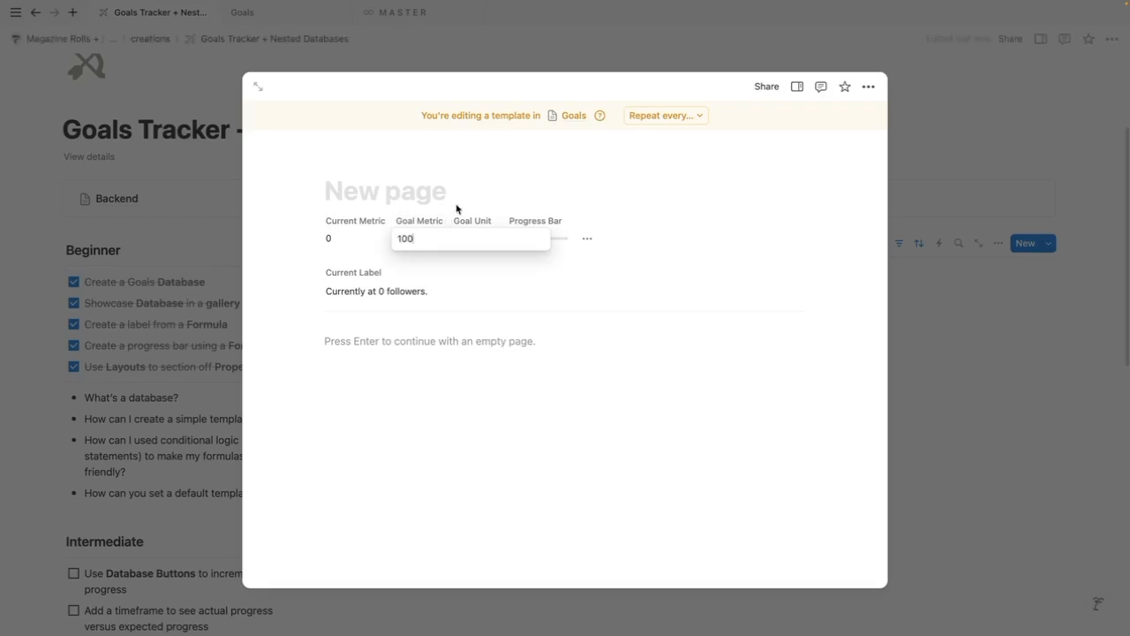
pyautogui.press('Return')
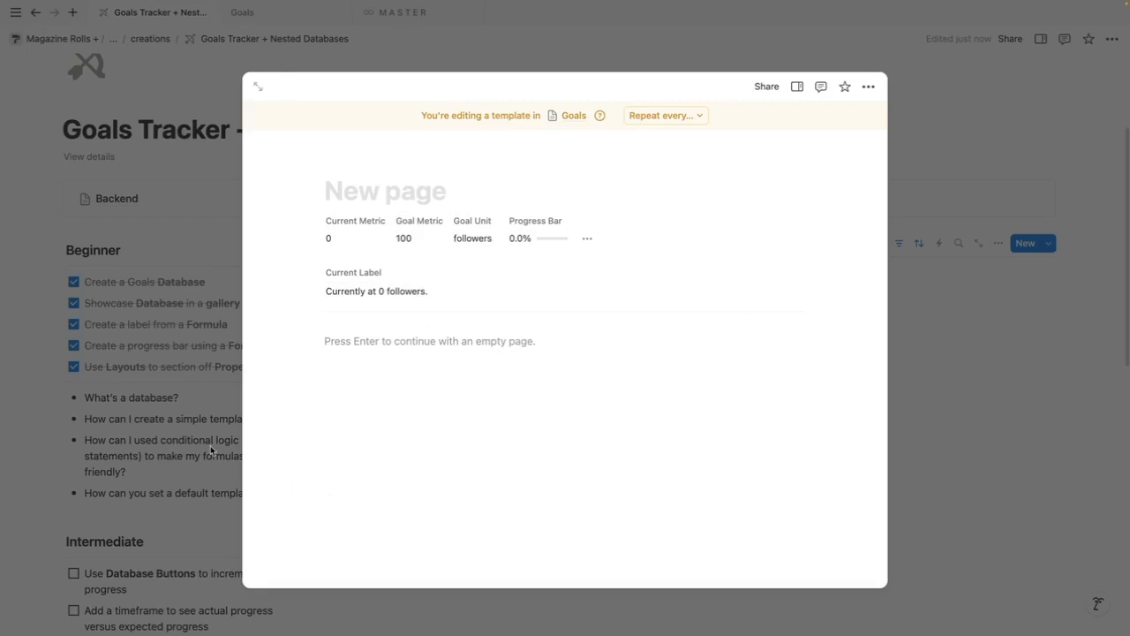
pyautogui.press('Escape')
# Make the "New page" template the default for all views in Goals
pyautogui.click(1048, 243)
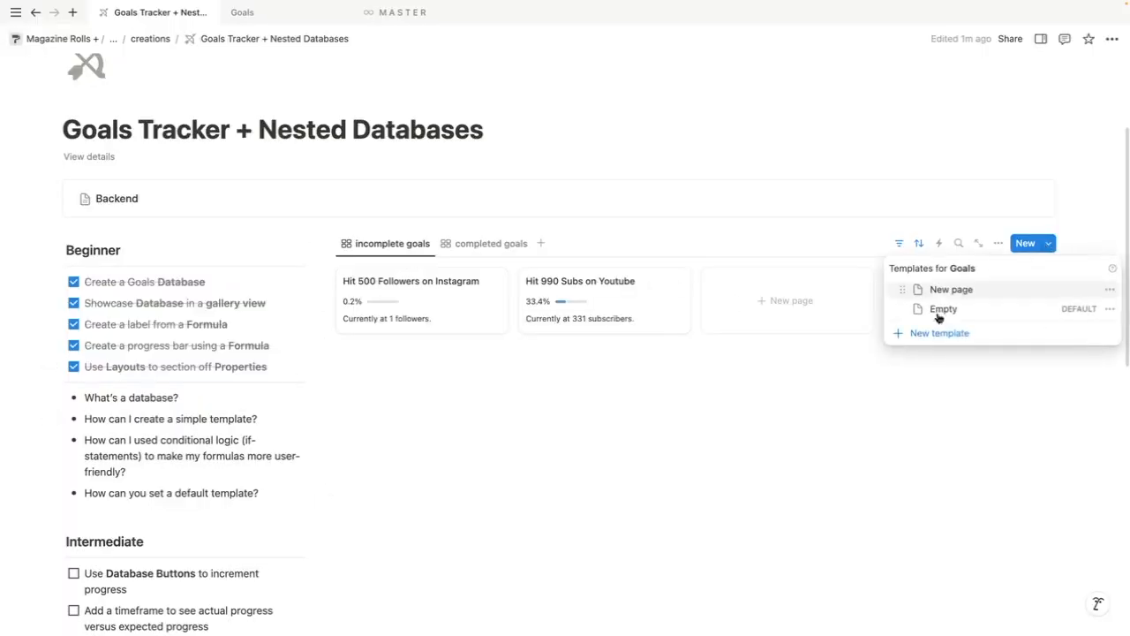
pyautogui.click(1110, 290)
pyautogui.click(1024, 272)
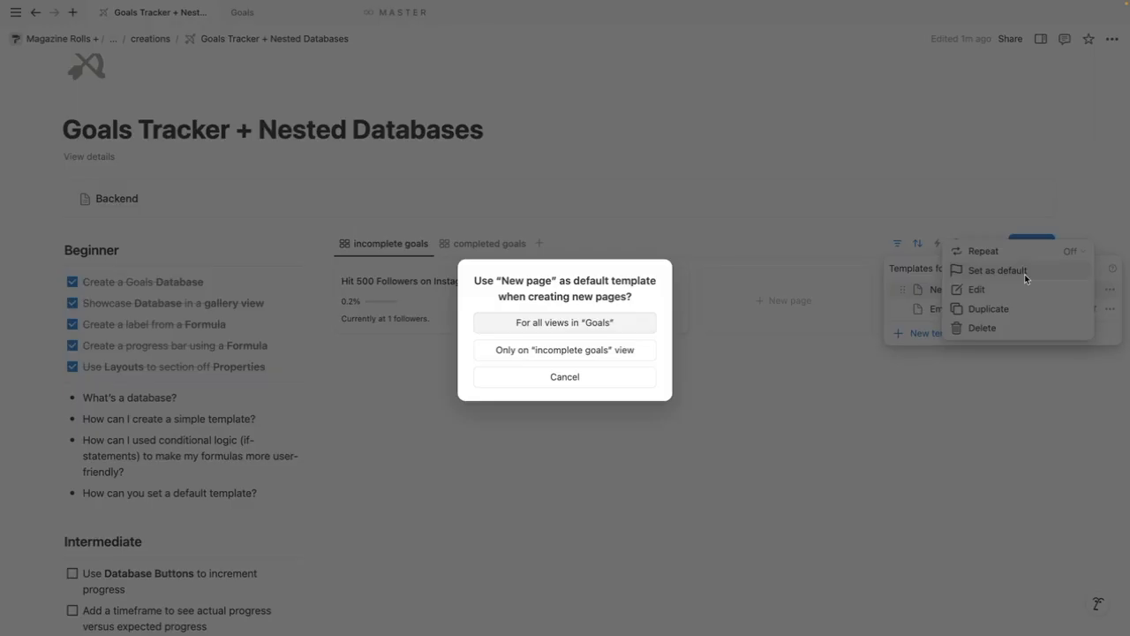
pyautogui.click(533, 323)
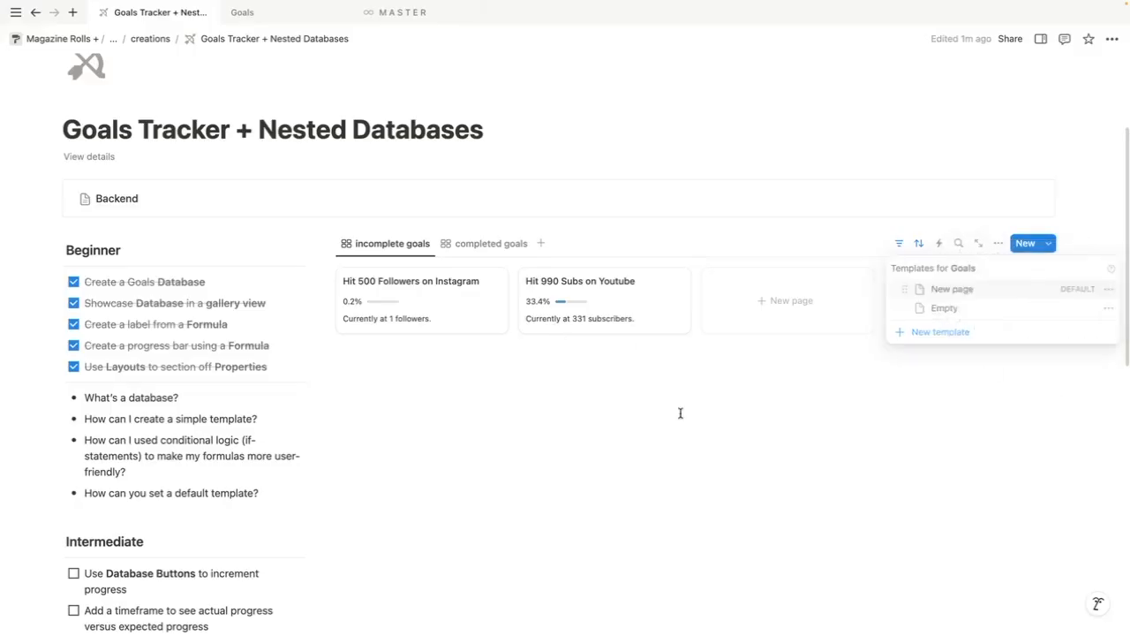
# Create a goal from the default template titled "Hit 100 Followers on LinkedIn" with a Current Metric of 1
pyautogui.click(781, 313)
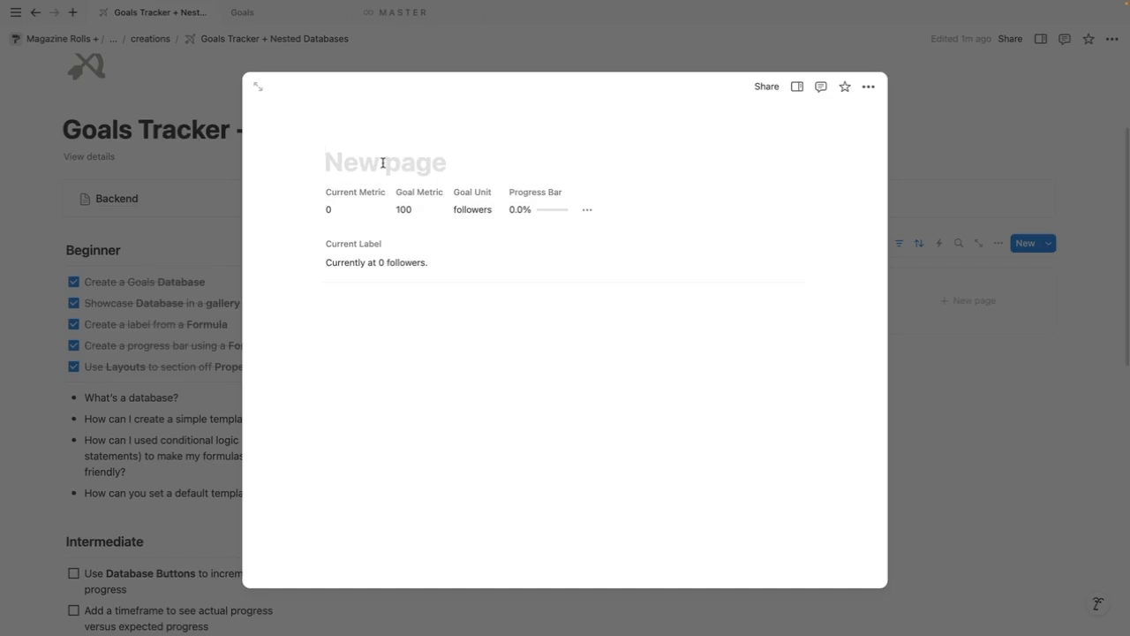
pyautogui.write('Hit 100 Followers on LinkedIn')
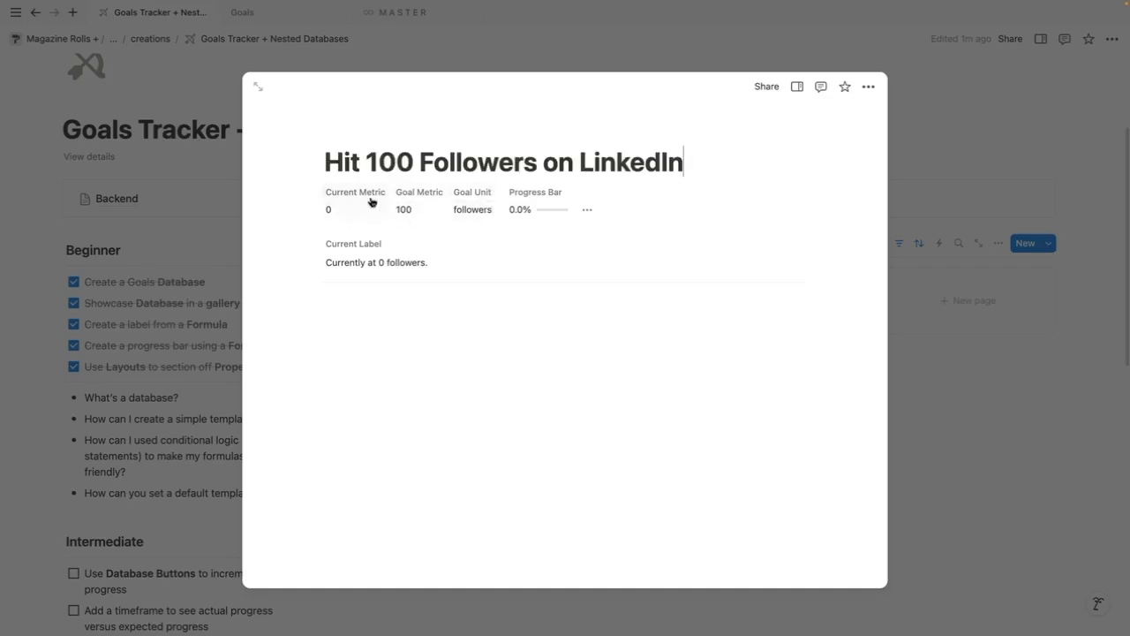
pyautogui.click(338, 210)
pyautogui.write('1')
pyautogui.click(520, 376)
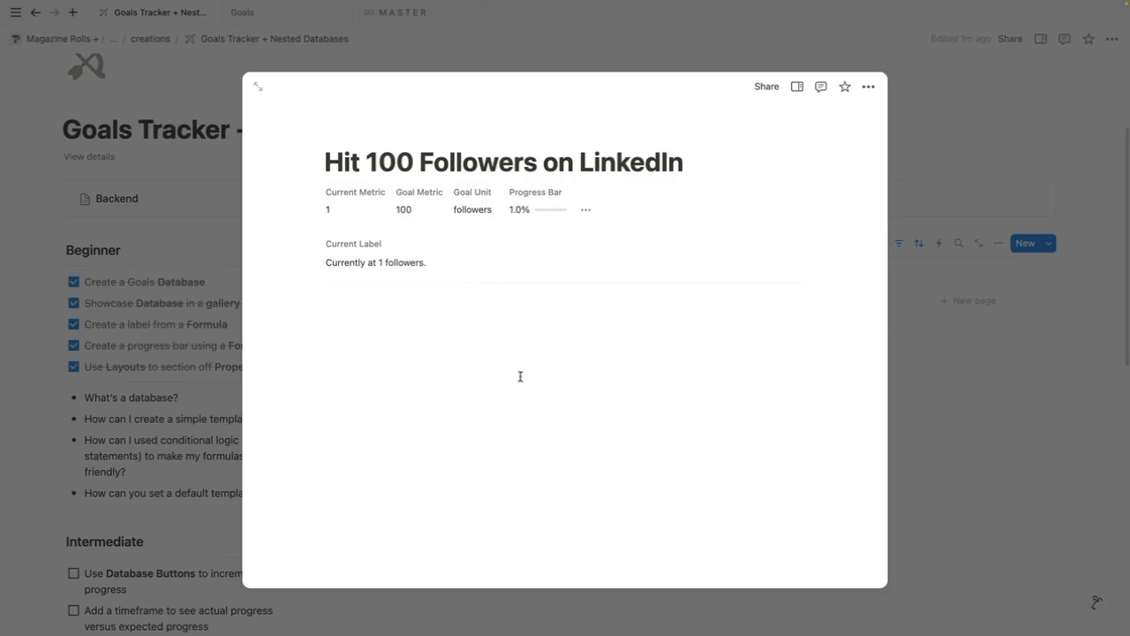
pyautogui.click(1049, 310)
pyautogui.moveTo(121, 422); pyautogui.dragTo(251, 423)
pyautogui.click(239, 422)
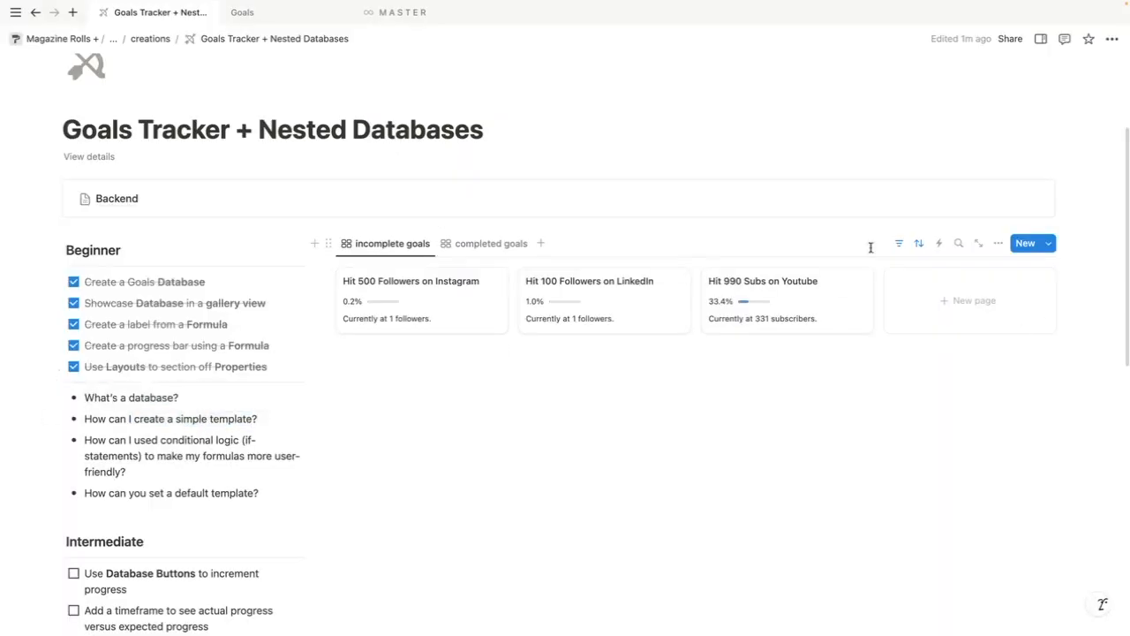
# Edit the default "New page" template of Goals and give it the dark gray flag icon
pyautogui.click(1048, 243)
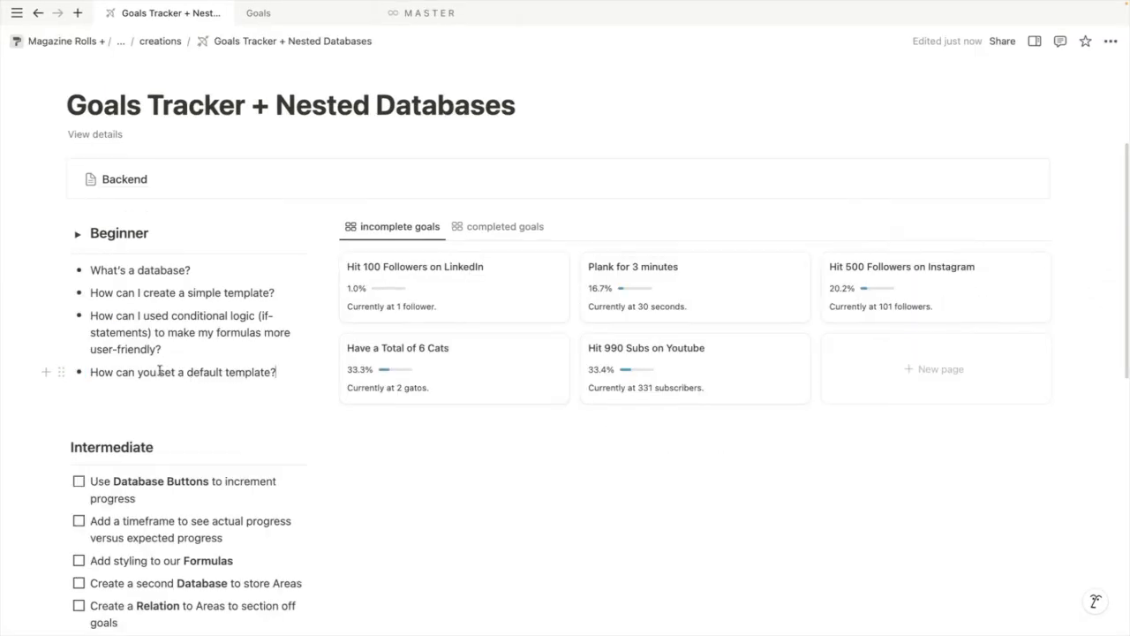
pyautogui.click(1043, 226)
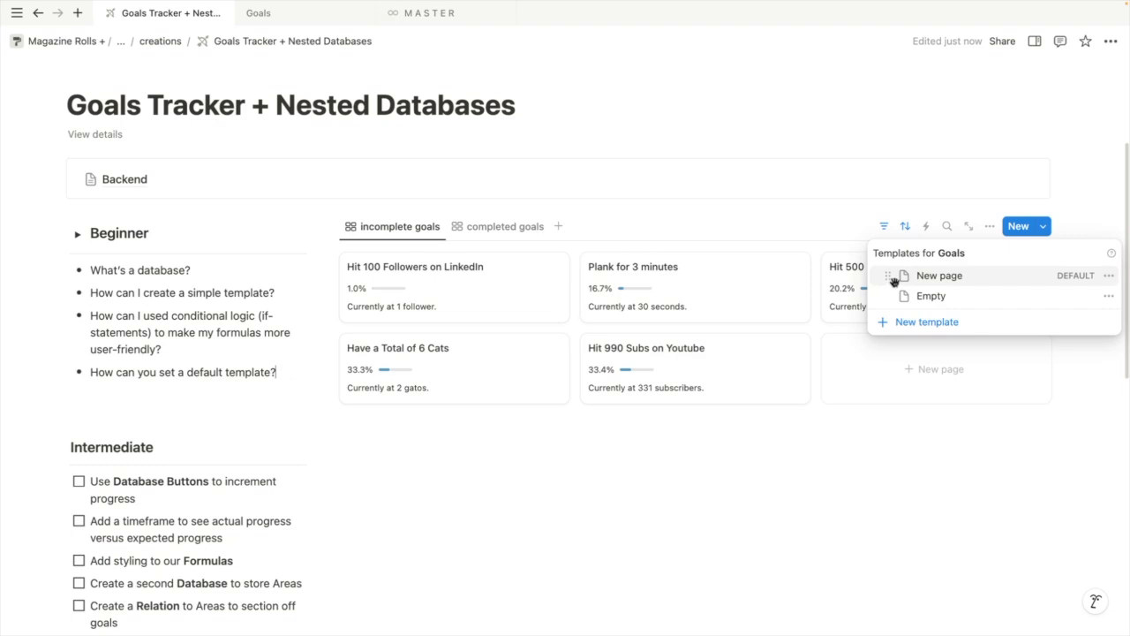
pyautogui.click(1108, 275)
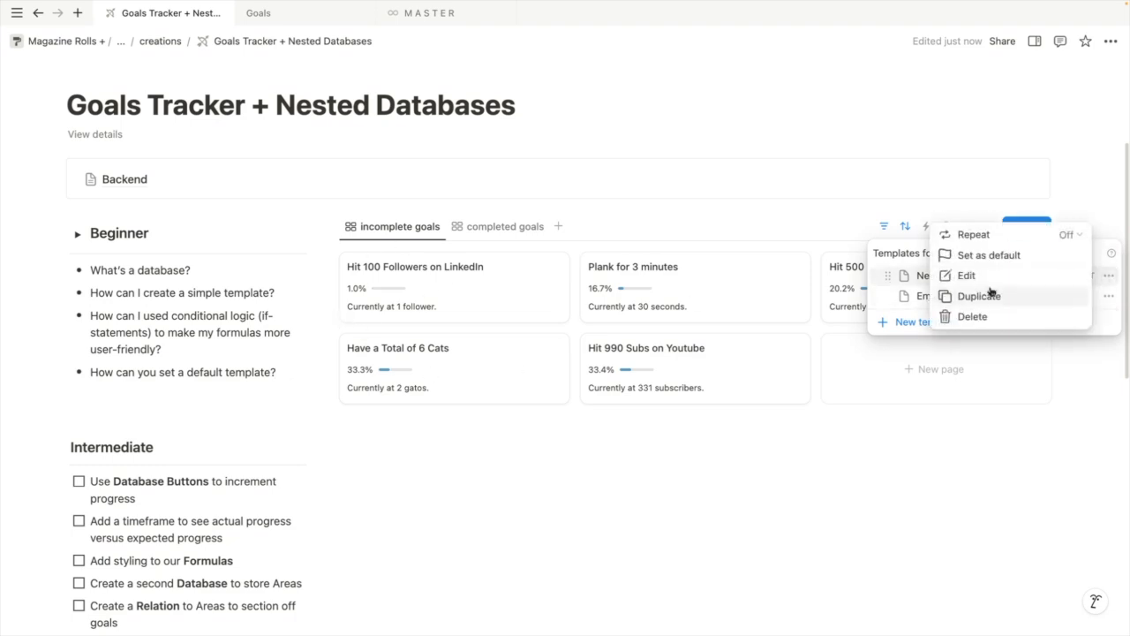
pyautogui.click(994, 275)
pyautogui.click(338, 170)
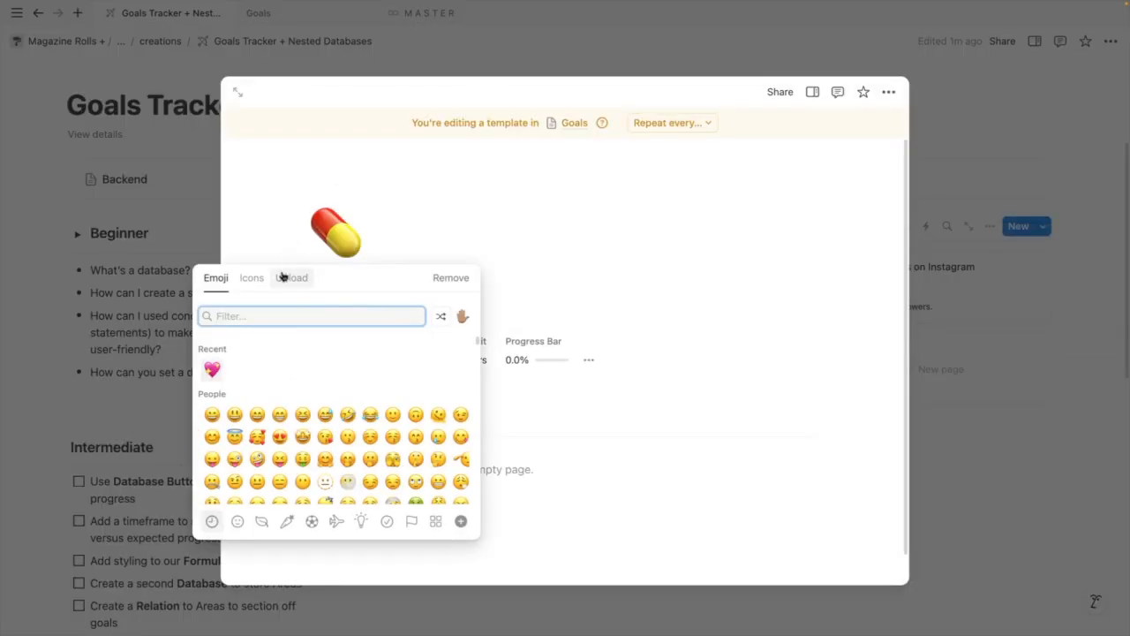
pyautogui.click(252, 278)
pyautogui.moveTo(235, 371)
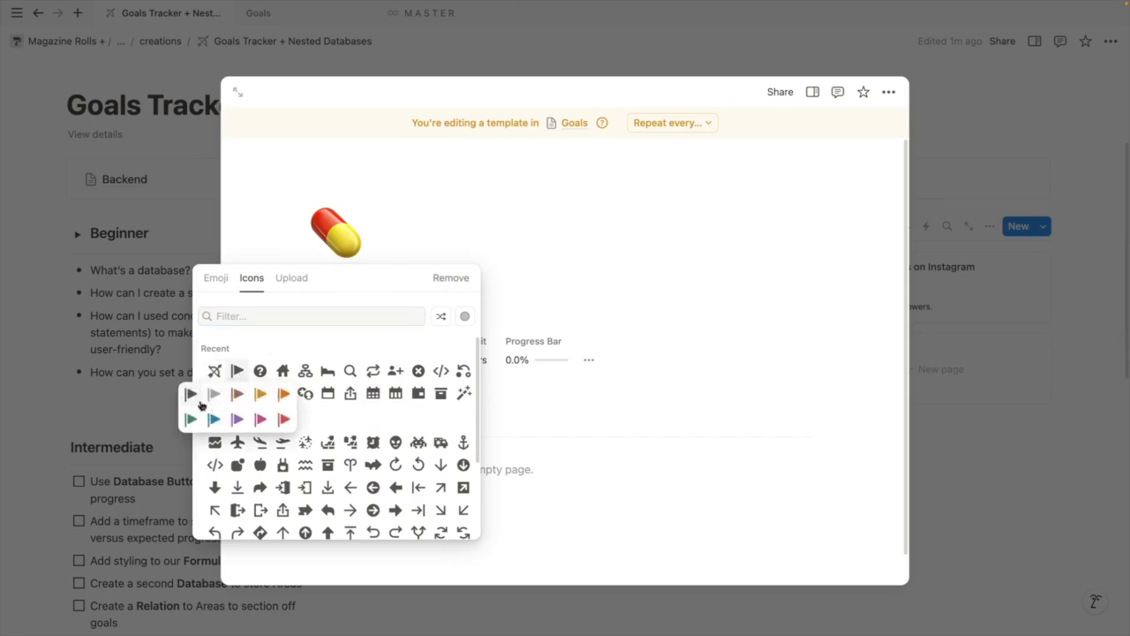
pyautogui.click(194, 398)
pyautogui.click(947, 271)
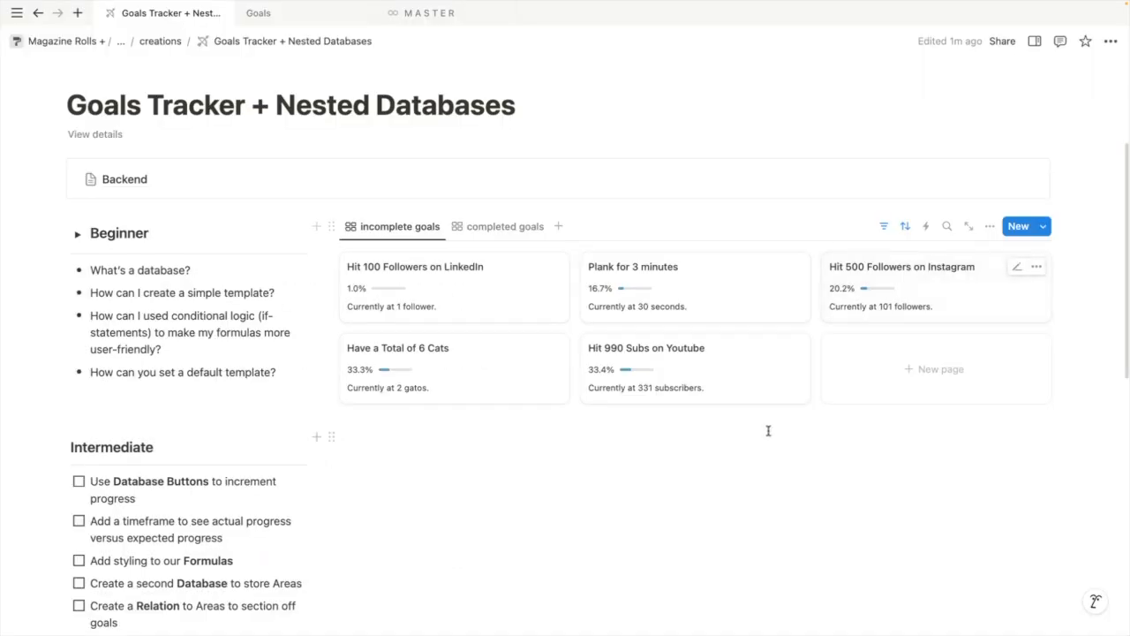
# Add a blank goal from the default template and show page icons in the incomplete goals gallery
pyautogui.click(901, 372)
pyautogui.click(975, 430)
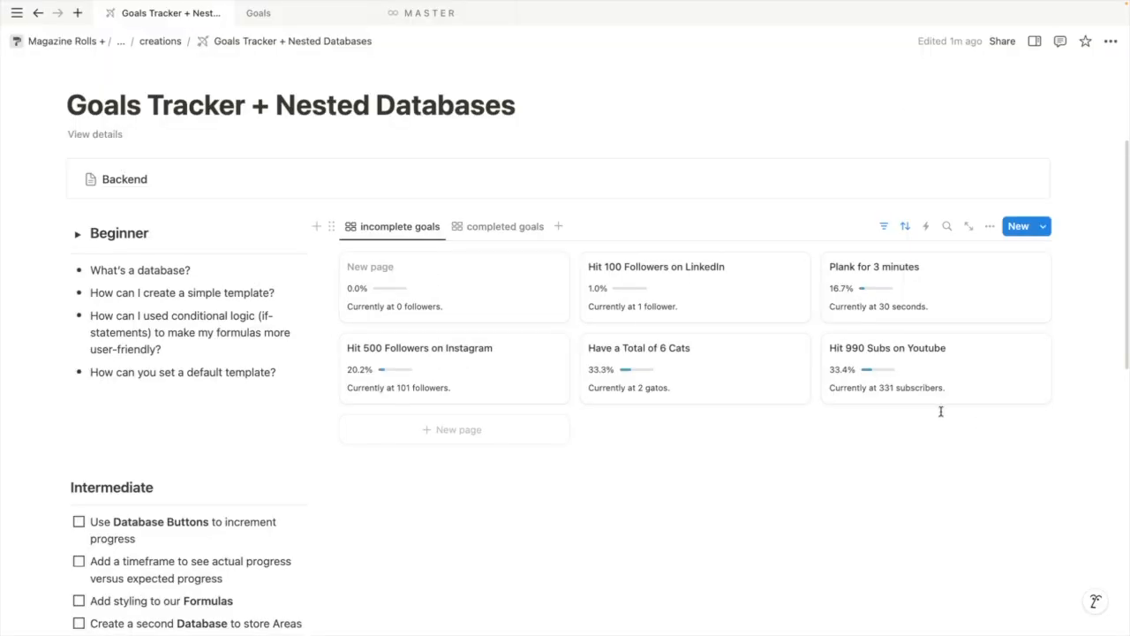
pyautogui.click(990, 226)
pyautogui.click(958, 330)
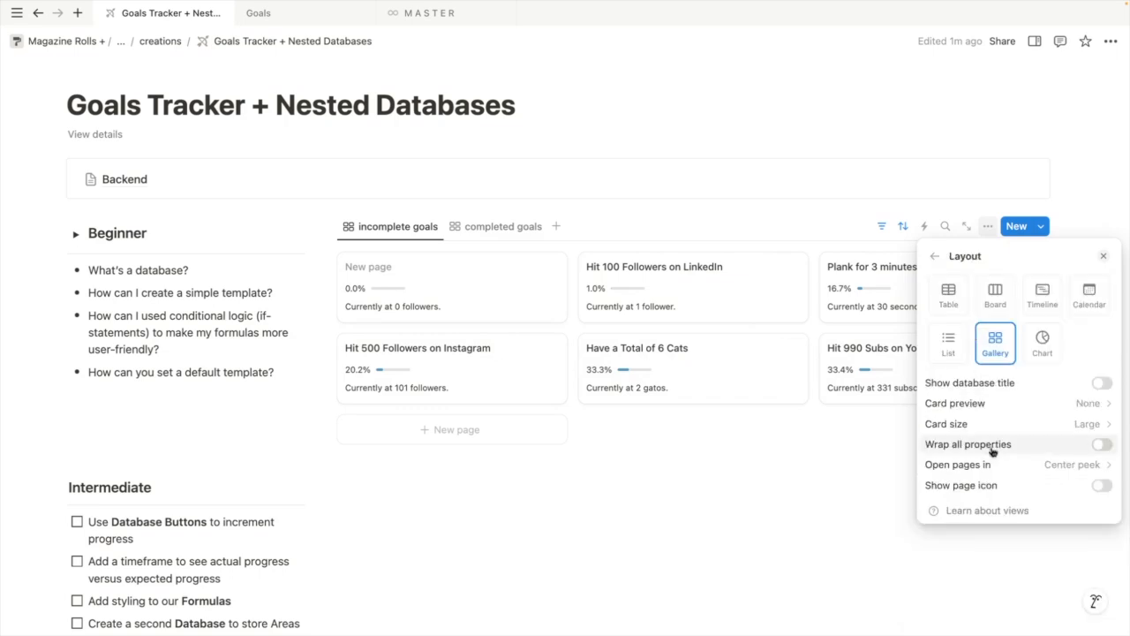
pyautogui.click(962, 487)
pyautogui.click(720, 462)
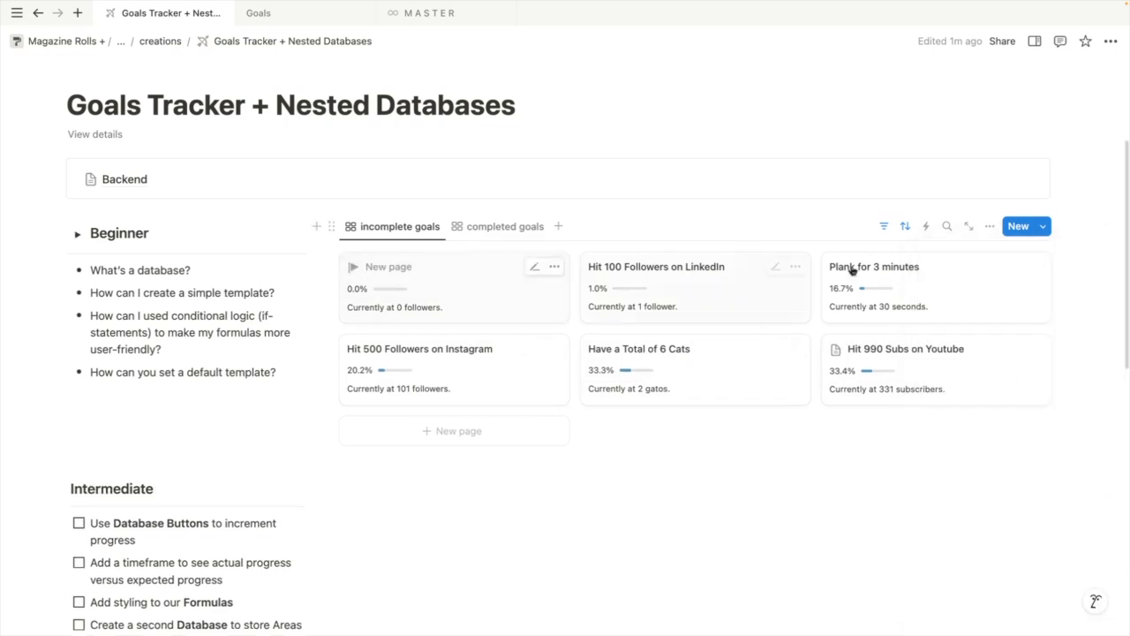
# Delete the blank goal card and give all remaining incomplete goals the light gray flag icon
pyautogui.click(549, 268)
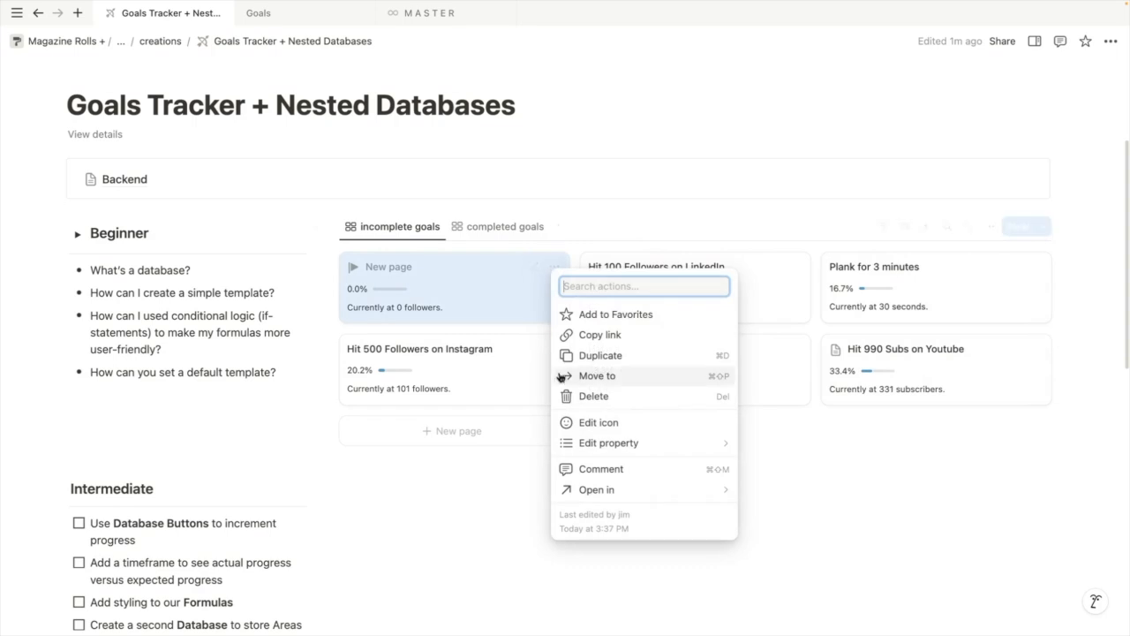
pyautogui.click(585, 396)
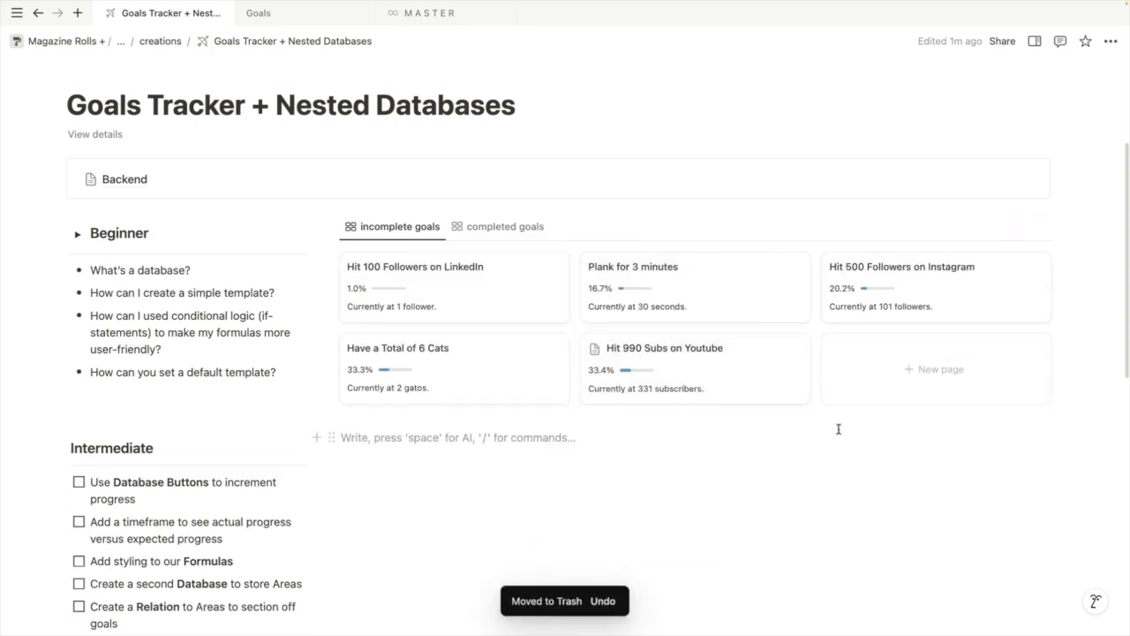
pyautogui.moveTo(922, 420); pyautogui.dragTo(551, 302)
pyautogui.moveTo(1085, 295); pyautogui.dragTo(436, 292)
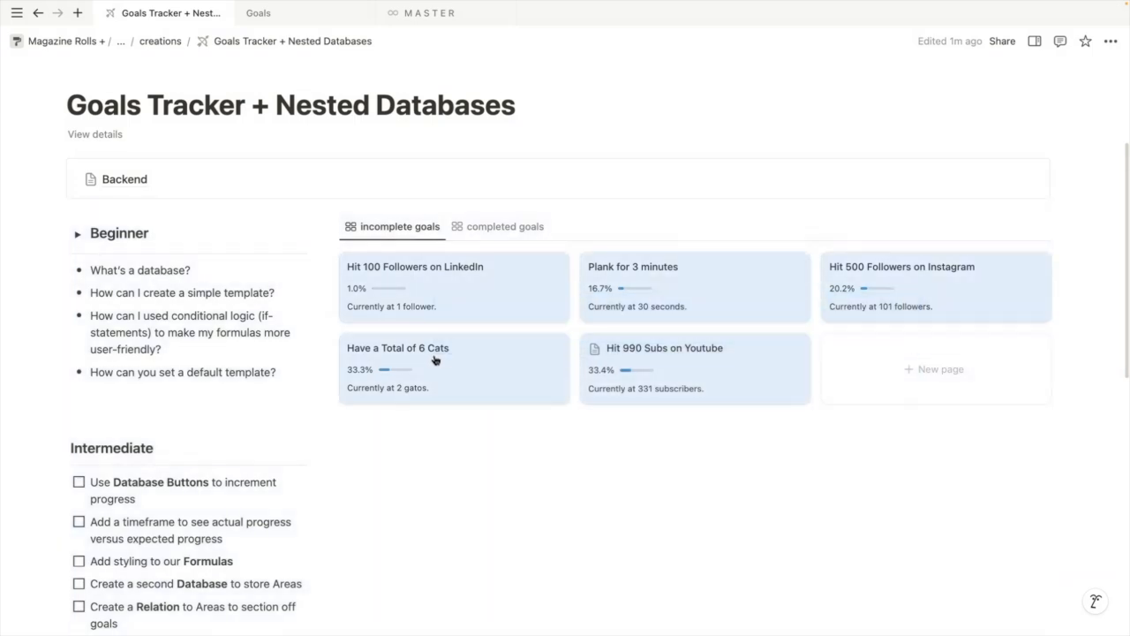
pyautogui.rightClick(510, 304)
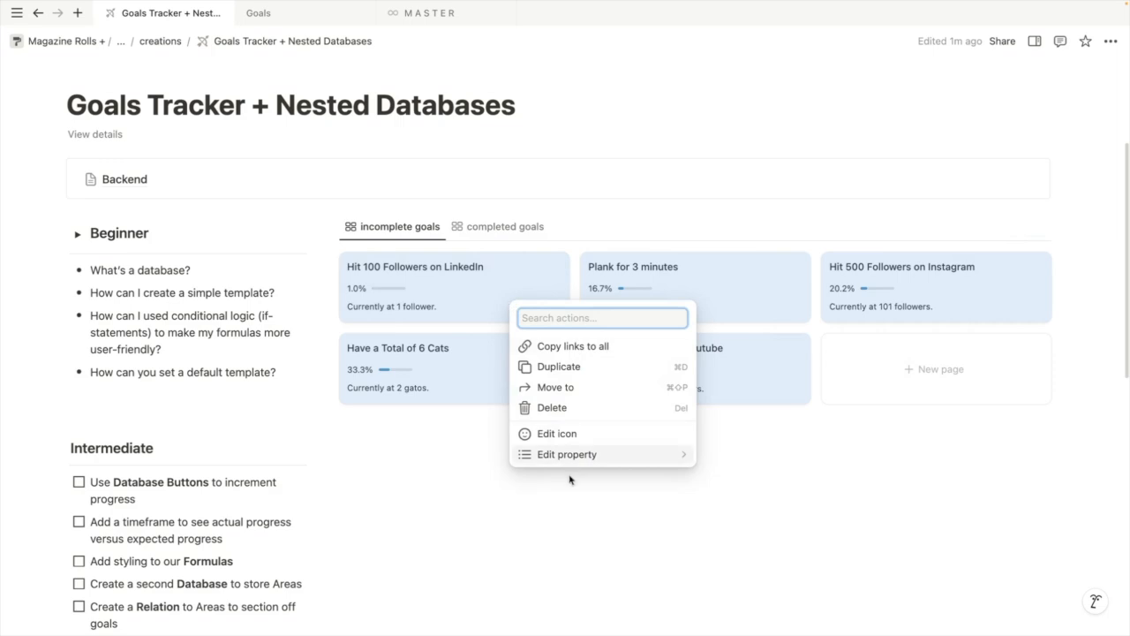
pyautogui.moveTo(583, 461)
pyautogui.click(578, 434)
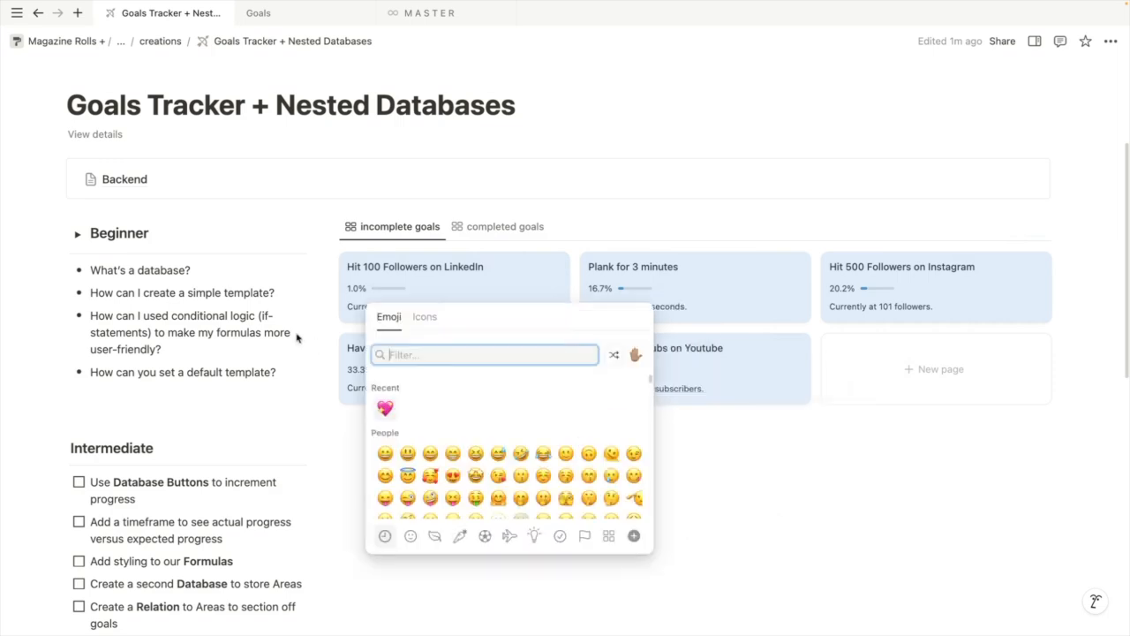
pyautogui.click(424, 316)
pyautogui.moveTo(382, 407)
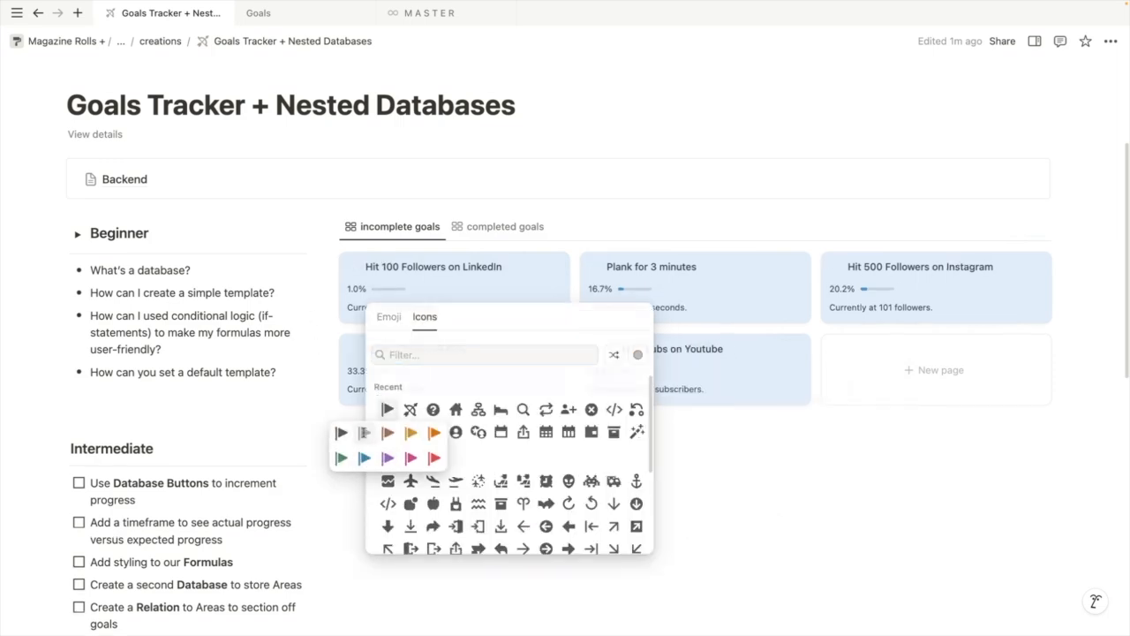
pyautogui.click(364, 438)
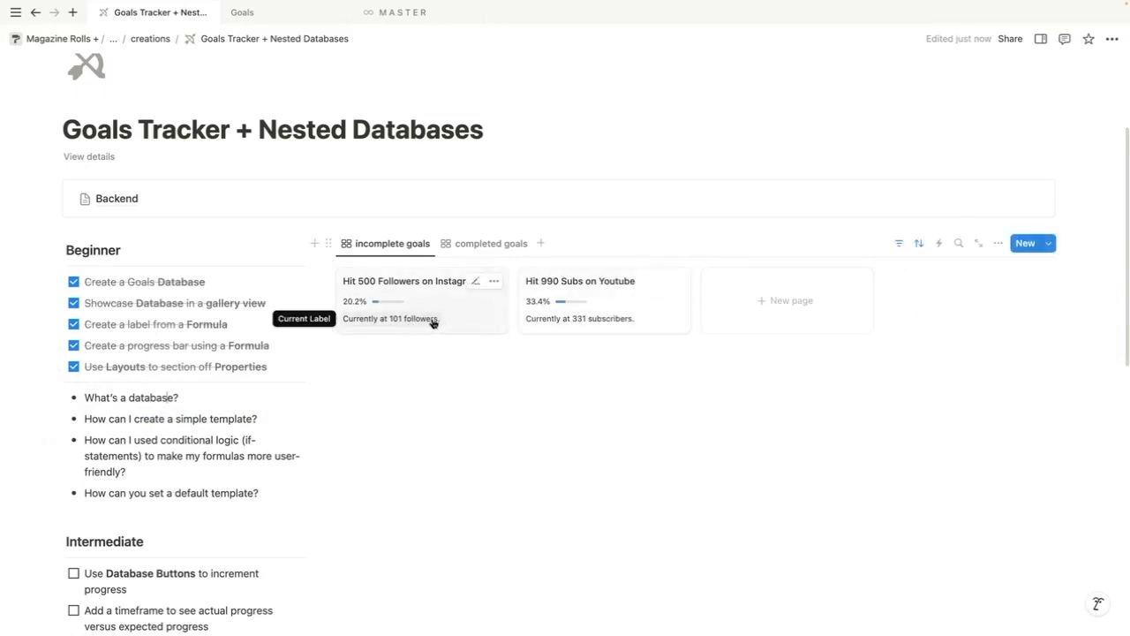
# Set the Current Metric of the "Hit 500 Followers on Instagram" goal to 1 and close the goal
pyautogui.click(369, 281)
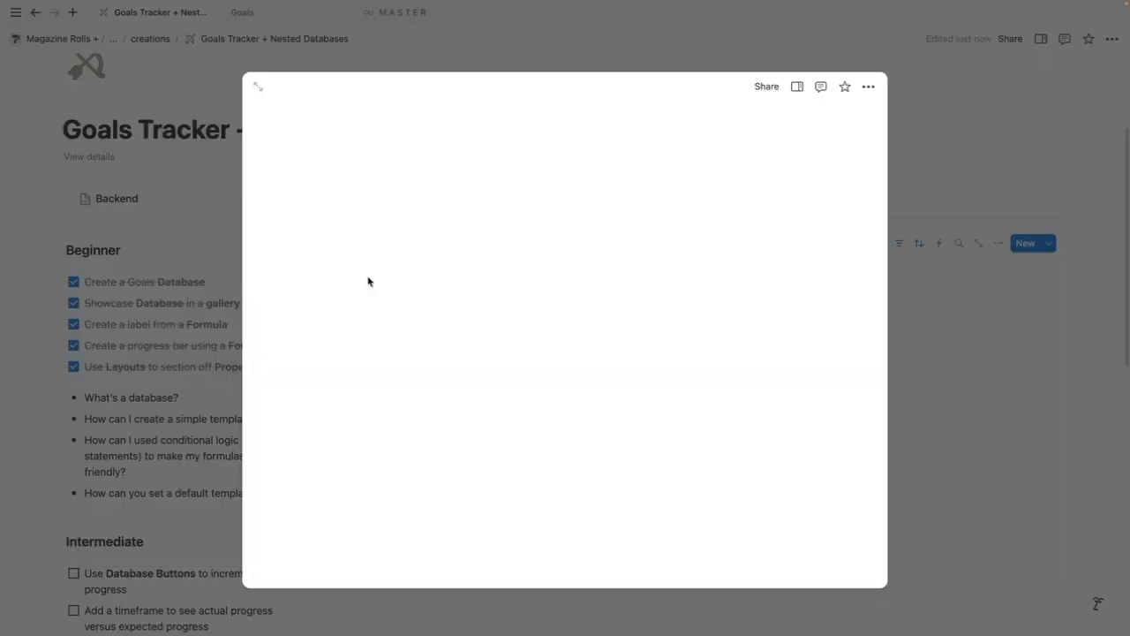
pyautogui.click(346, 211)
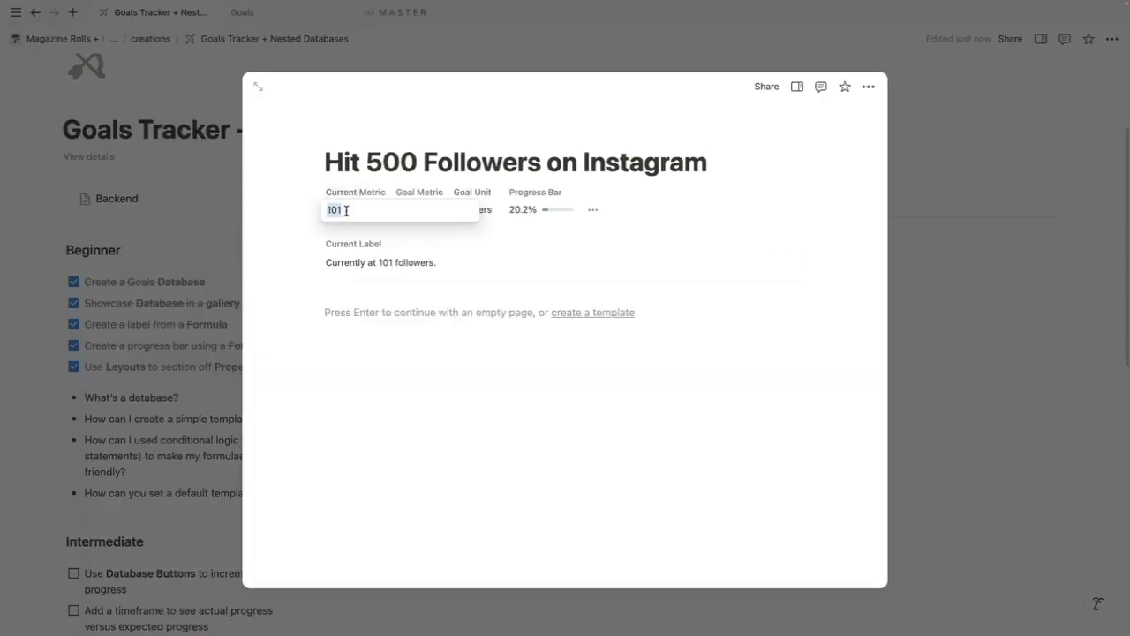
pyautogui.write('1')
pyautogui.click(934, 281)
pyautogui.click(970, 409)
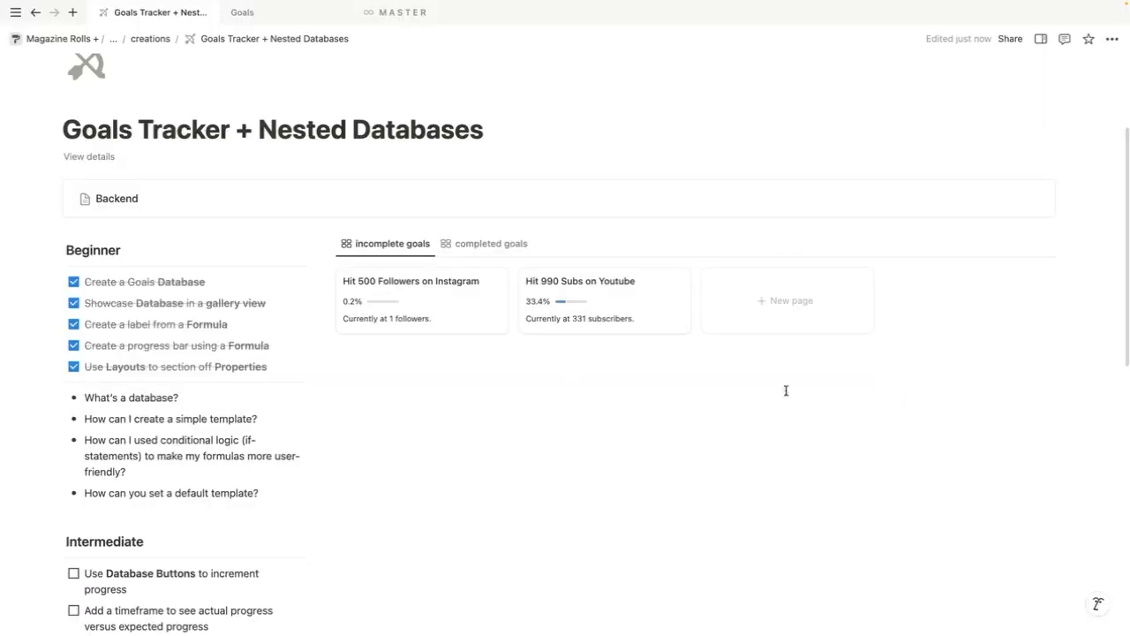
# Open the Current Label formula and wrap its existing expression in a lets() function with the parentheses on separate lines
pyautogui.click(456, 327)
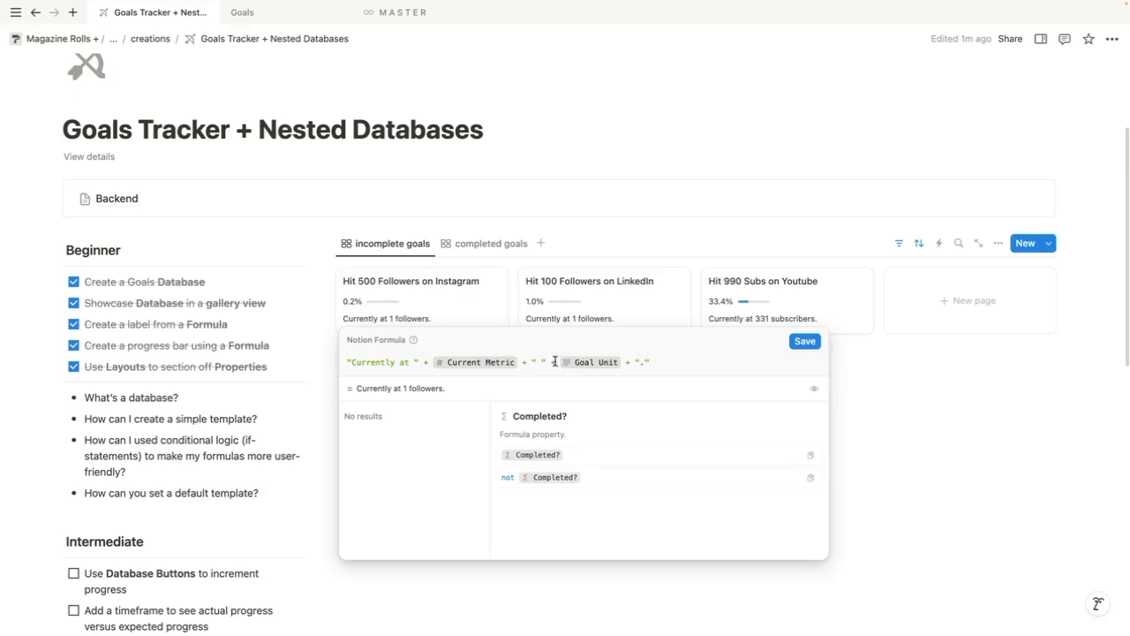
pyautogui.click(558, 362)
pyautogui.click(621, 361)
pyautogui.click(344, 362)
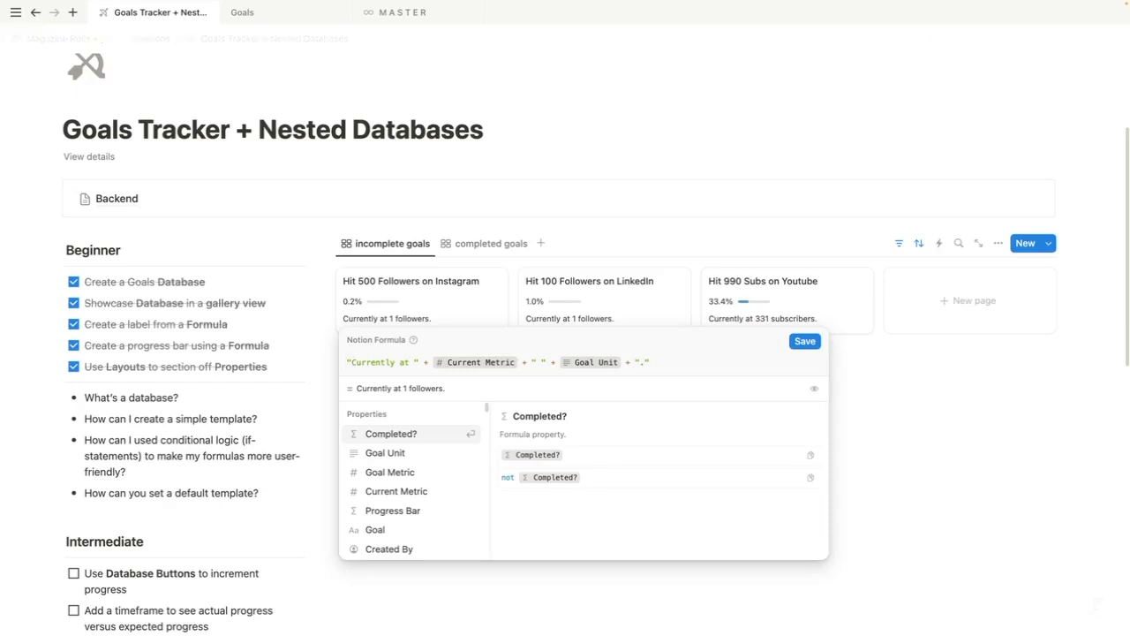
pyautogui.hotkey('shift', 'Return')
pyautogui.write('lets(')
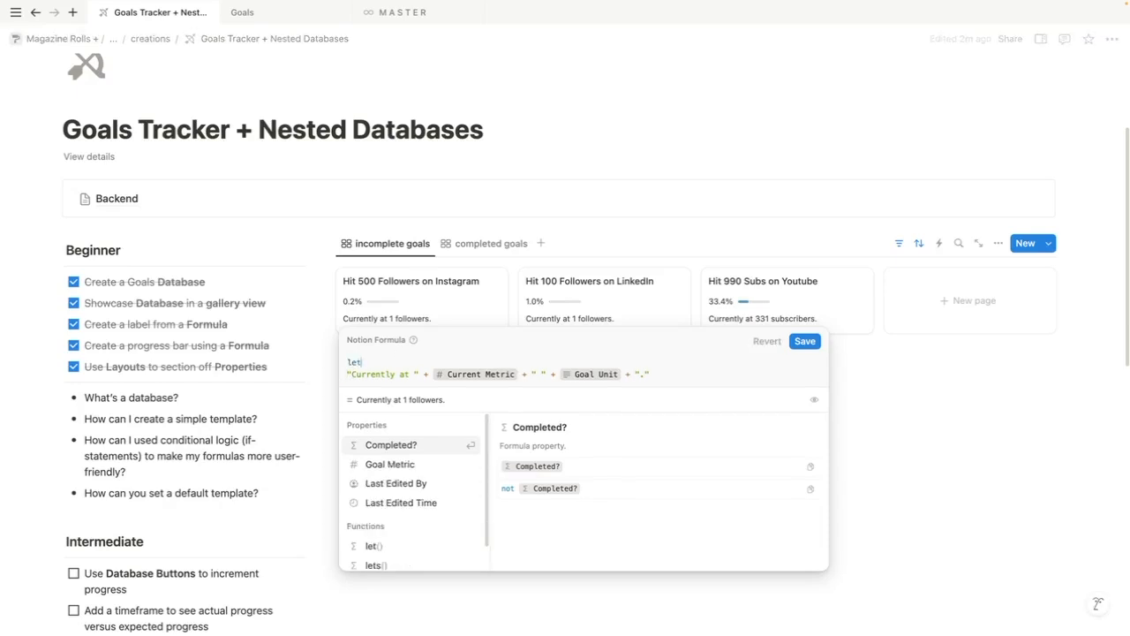
pyautogui.hotkey('shift', 'Return')
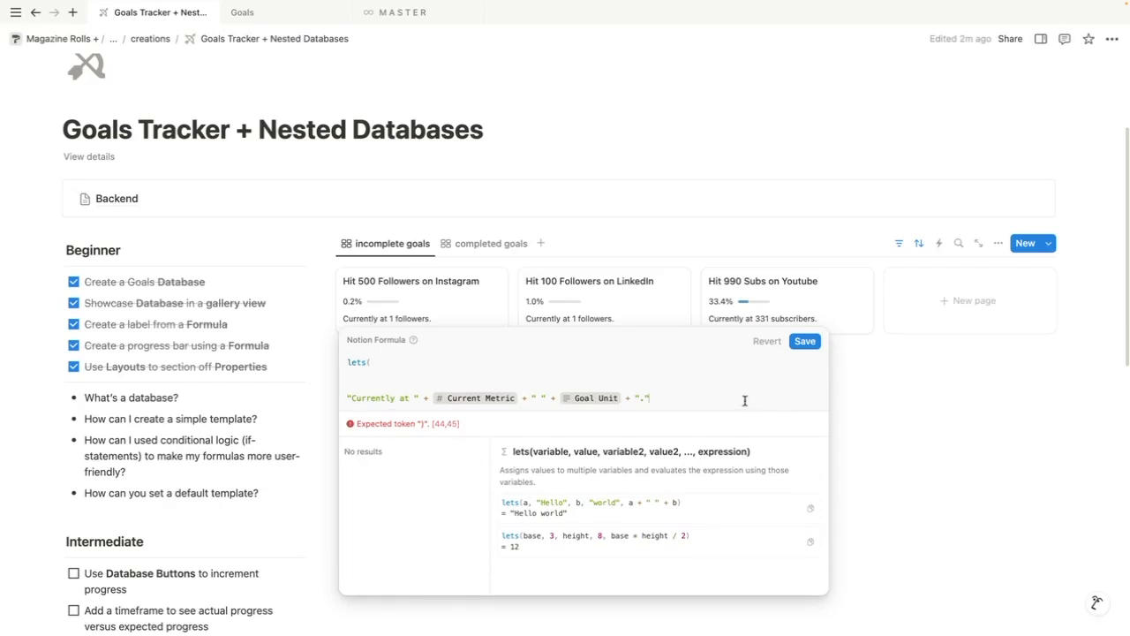
pyautogui.hotkey('shift', 'Return')
pyautogui.write(')')
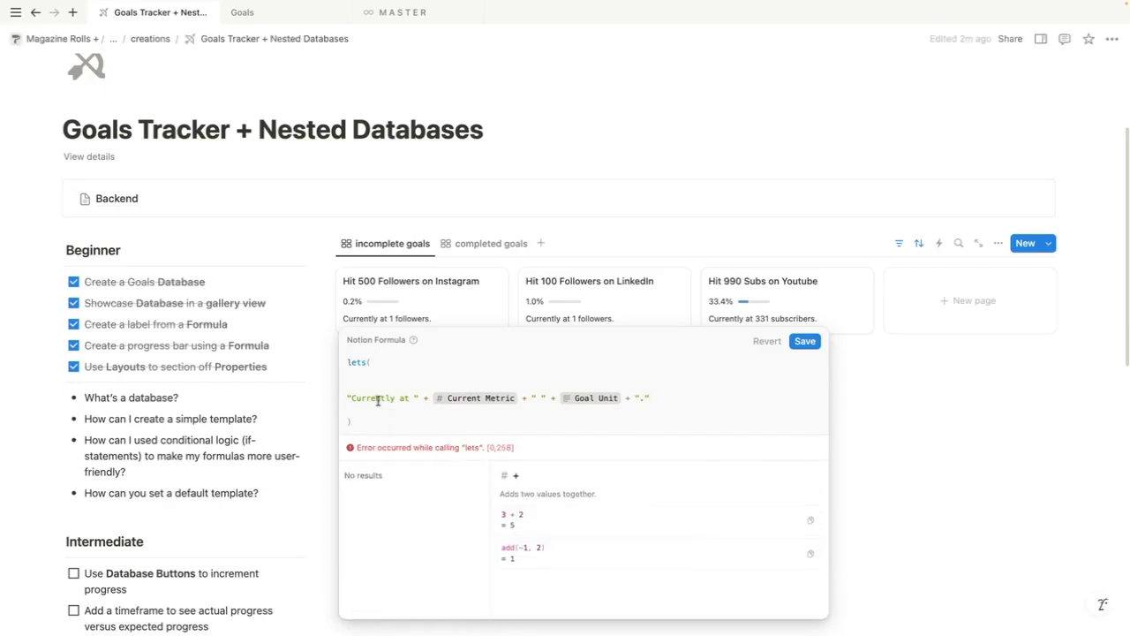
# Indent the expression inside lets() and add the comments /*variables*/ above and /*output*/ directly before the "Currently at" line
pyautogui.click(346, 398)
pyautogui.press('Tab')
pyautogui.click(421, 366)
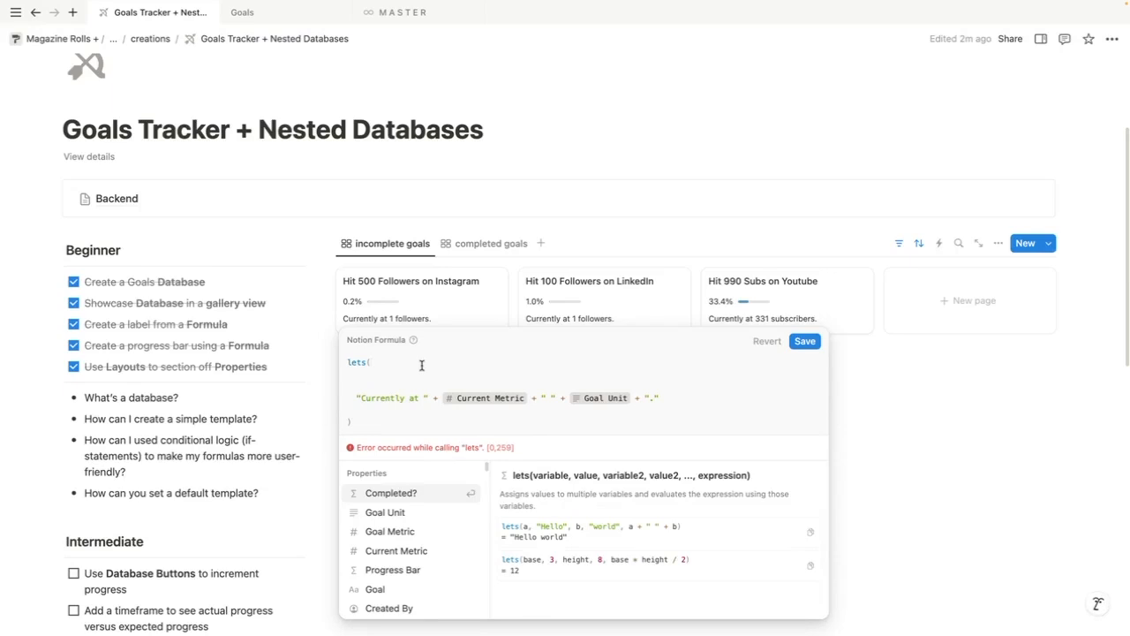
pyautogui.hotkey('shift', 'Return')
pyautogui.press('Tab')
pyautogui.write('/*va')
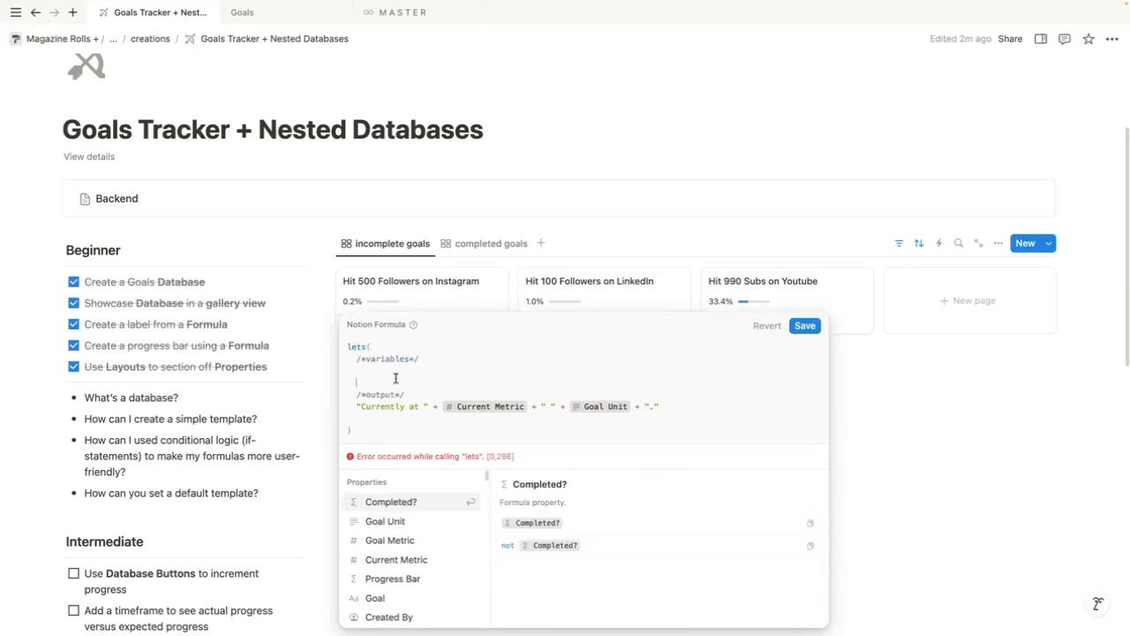
# Define a GOALUNIT variable set to the Goal Unit property under the variables comment, ending with a comma
pyautogui.click(389, 373)
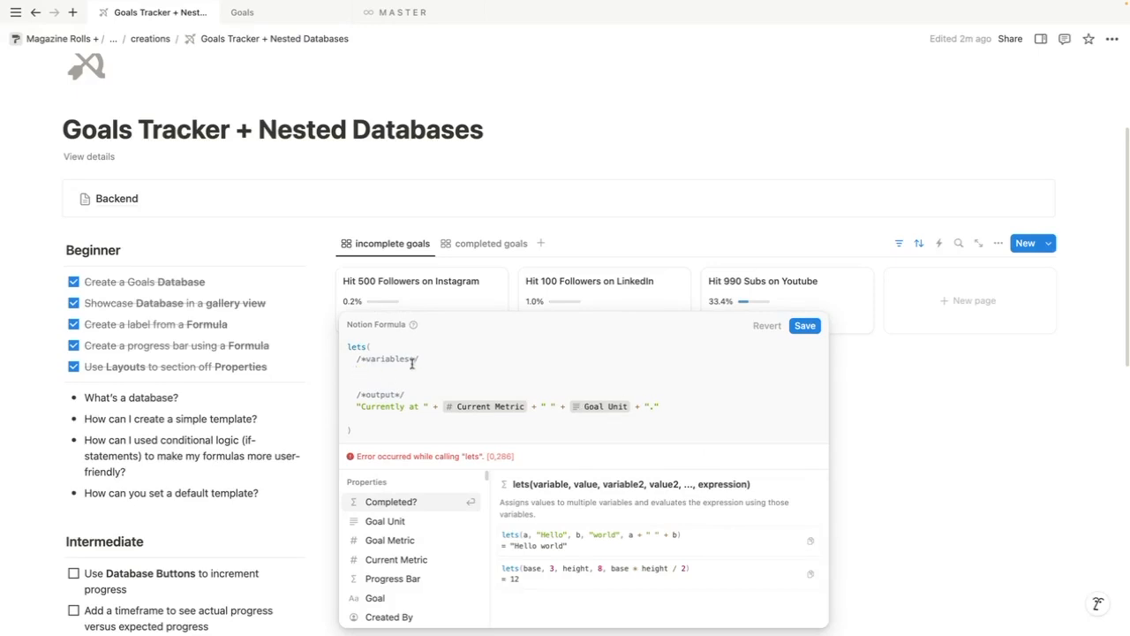
pyautogui.write('GOALUNIT, GOa')
pyautogui.click(415, 546)
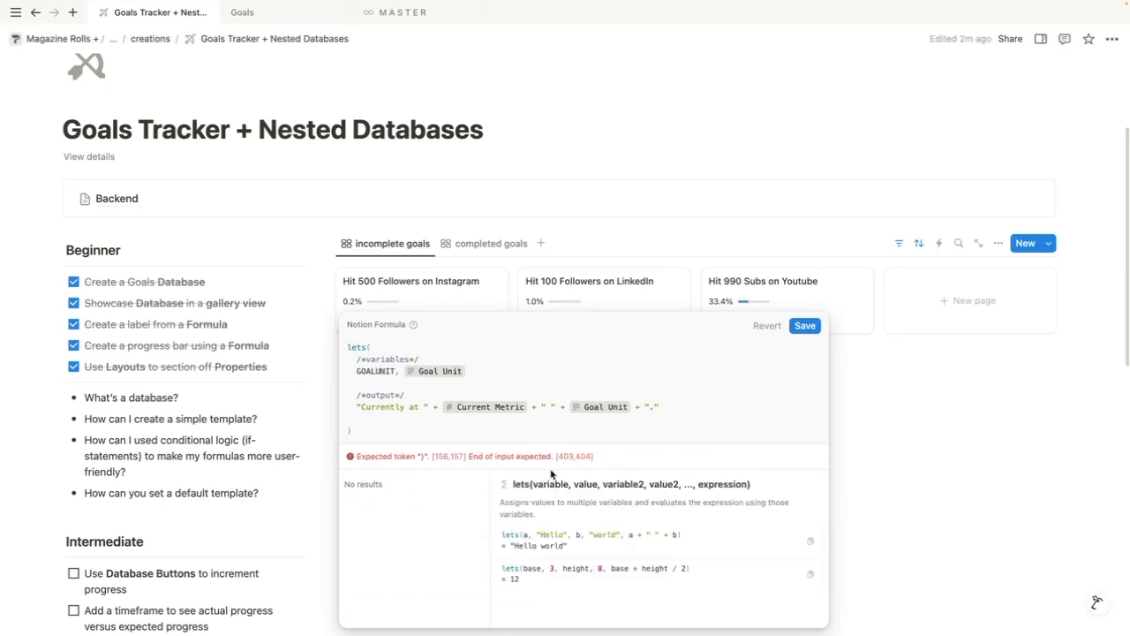
pyautogui.write(',')
pyautogui.press('Return')
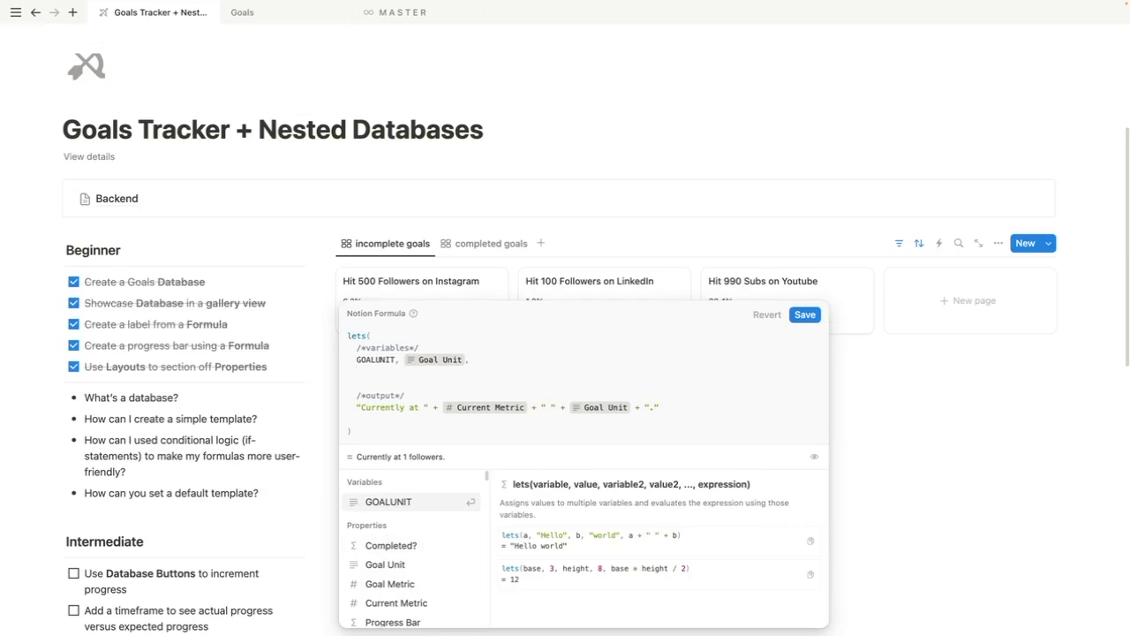
# Define an ISPLURAL variable as Current Metric != 1 on the line below GOALUNIT, ending with a comma
pyautogui.write('ISPLURAL, G')
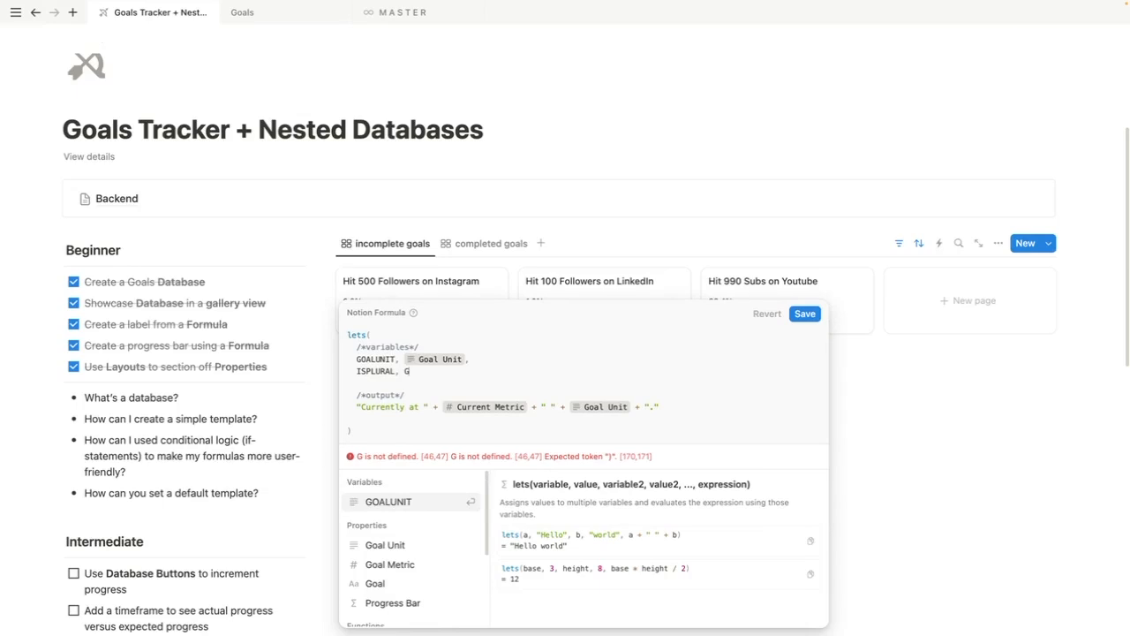
pyautogui.click(399, 564)
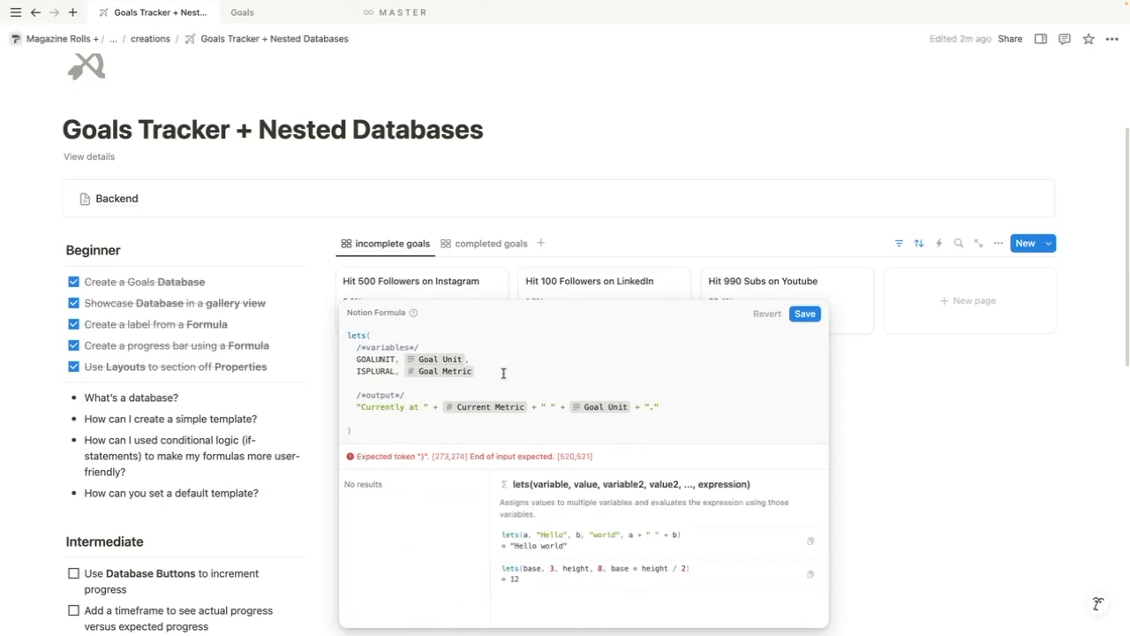
pyautogui.press('BackSpace')
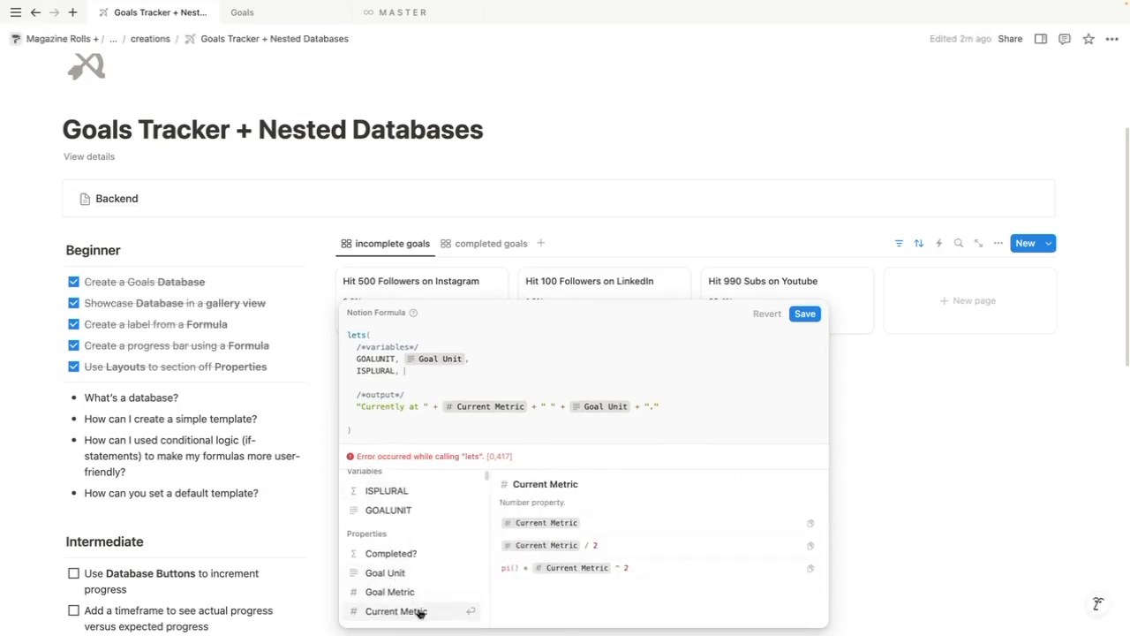
pyautogui.click(415, 610)
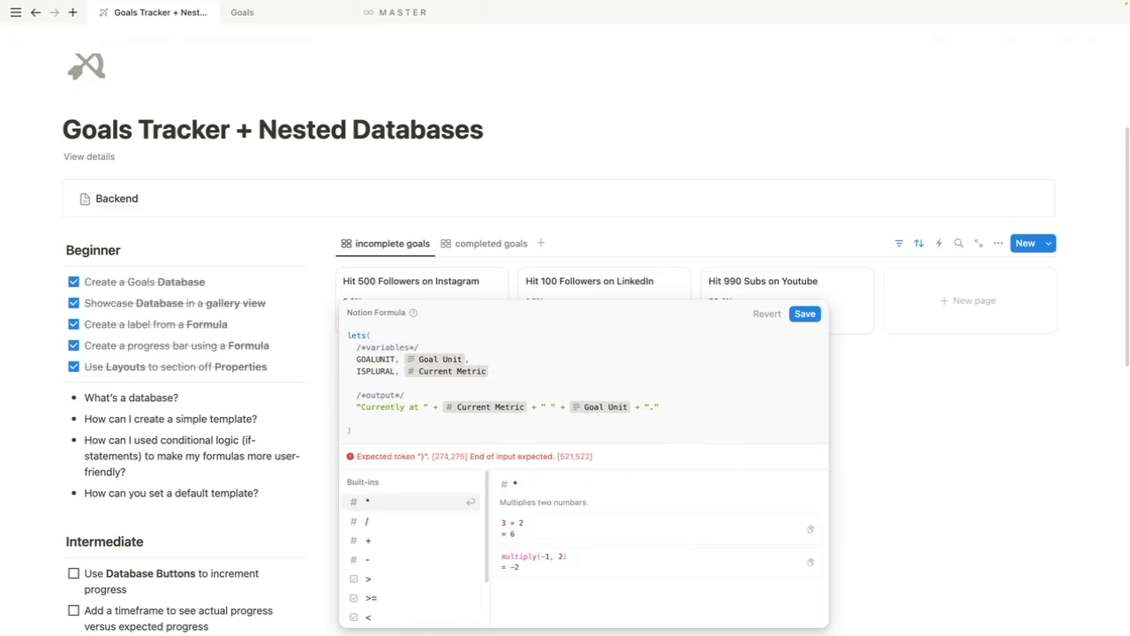
pyautogui.write('==')
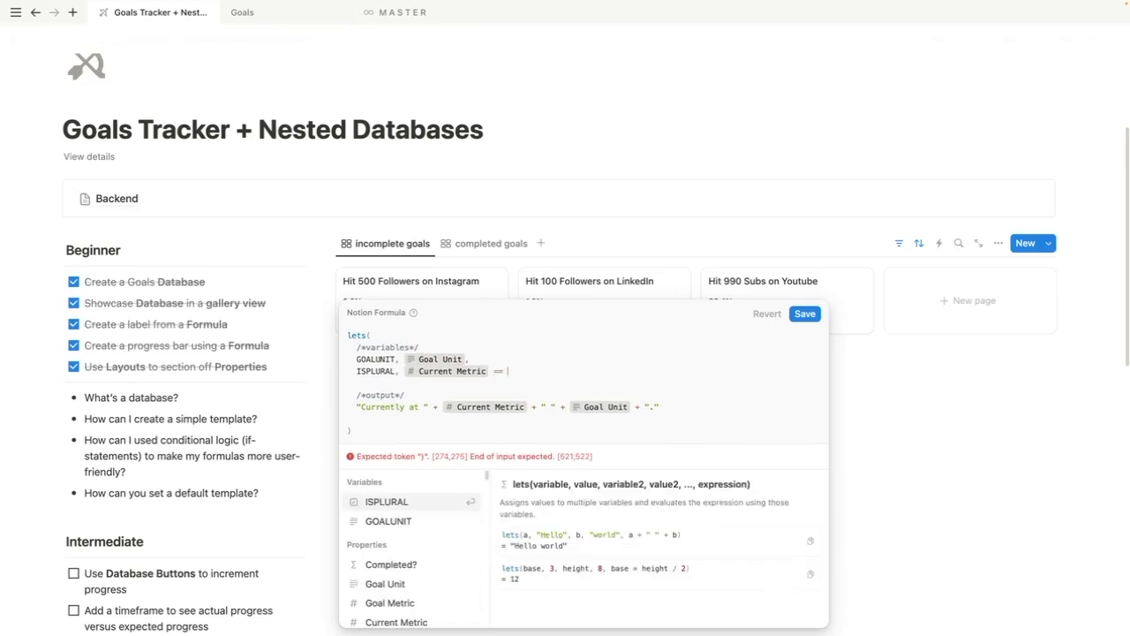
pyautogui.press('BackSpace')
pyautogui.press('BackSpace')
pyautogui.write('!= ')
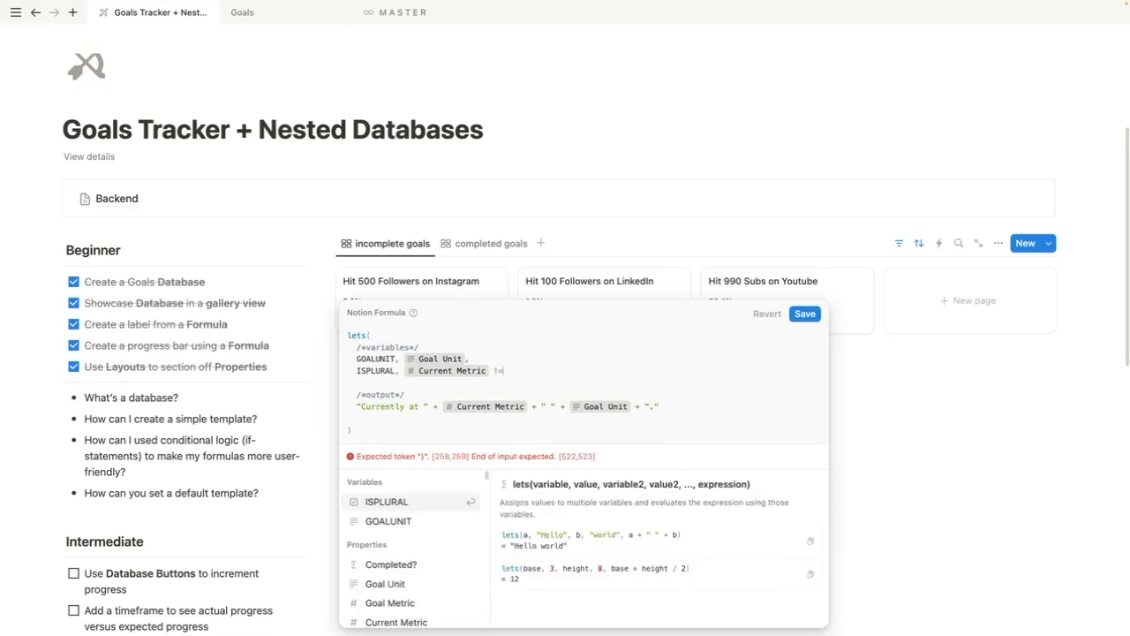
pyautogui.write('1')
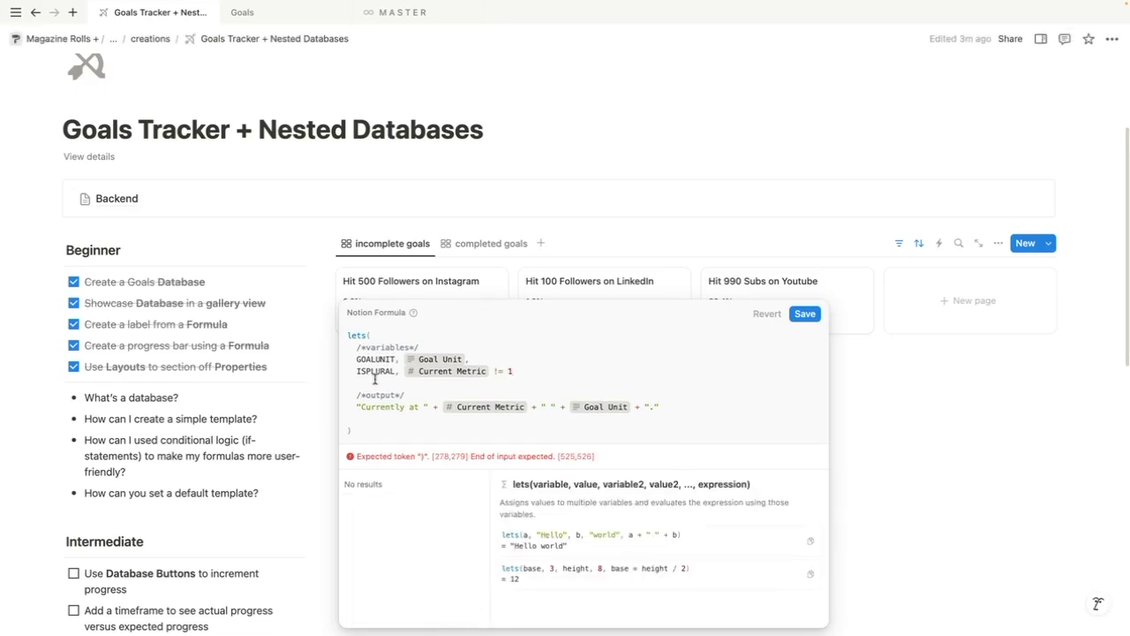
pyautogui.write(',')
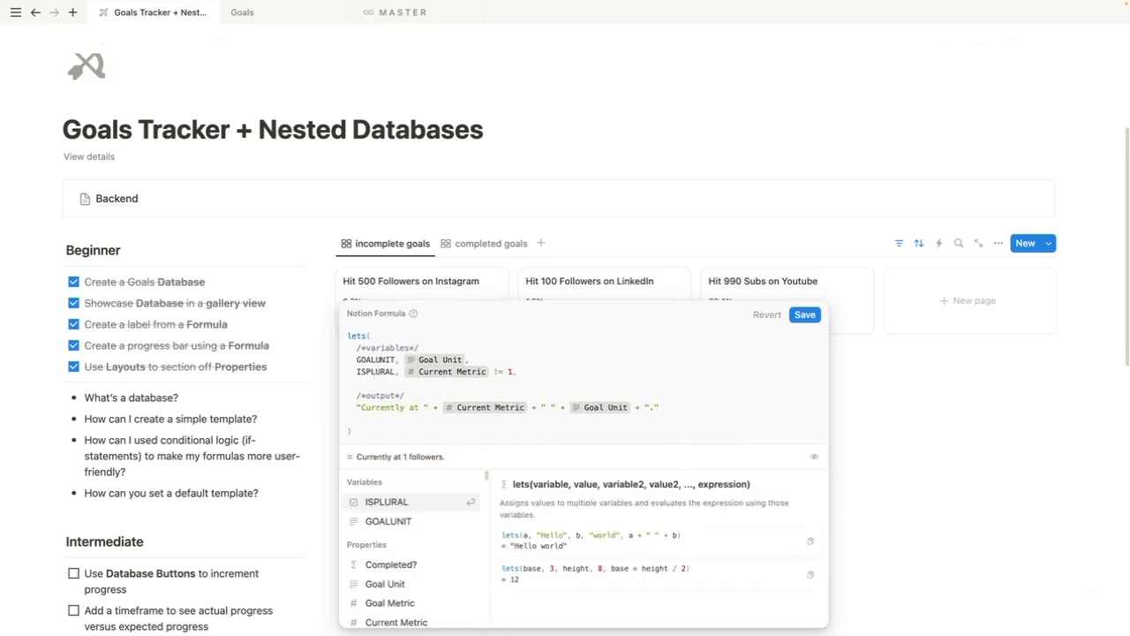
pyautogui.moveTo(353, 372); pyautogui.dragTo(399, 372)
pyautogui.click(546, 374)
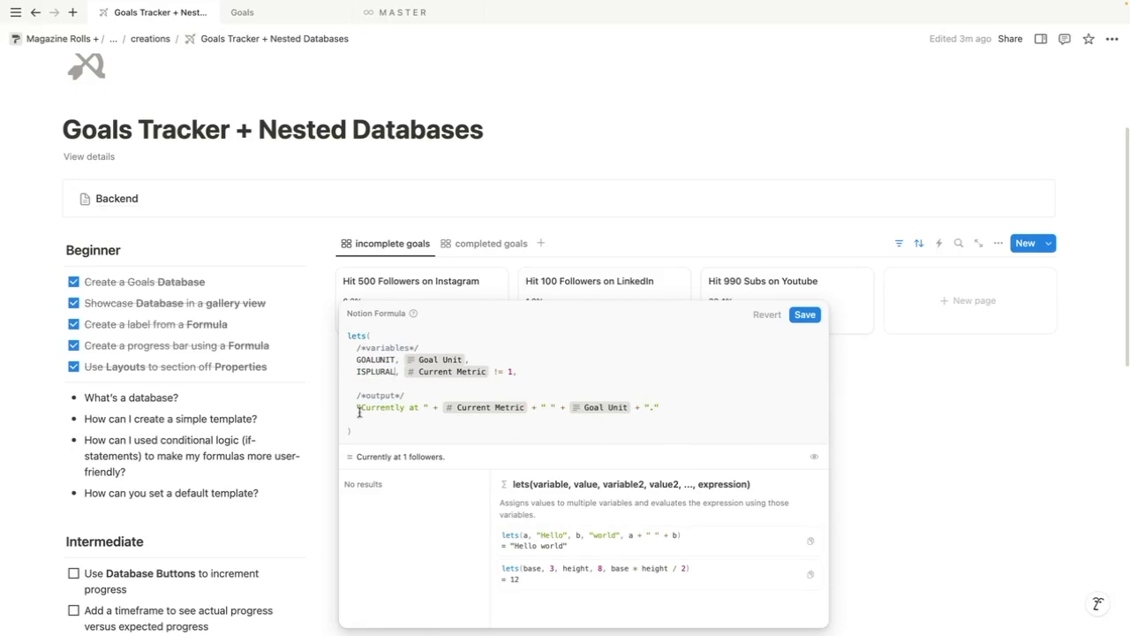
# Wrap the Goal Unit value of the GOALUNIT variable in substring() with start index 0 and end index -1
pyautogui.click(568, 409)
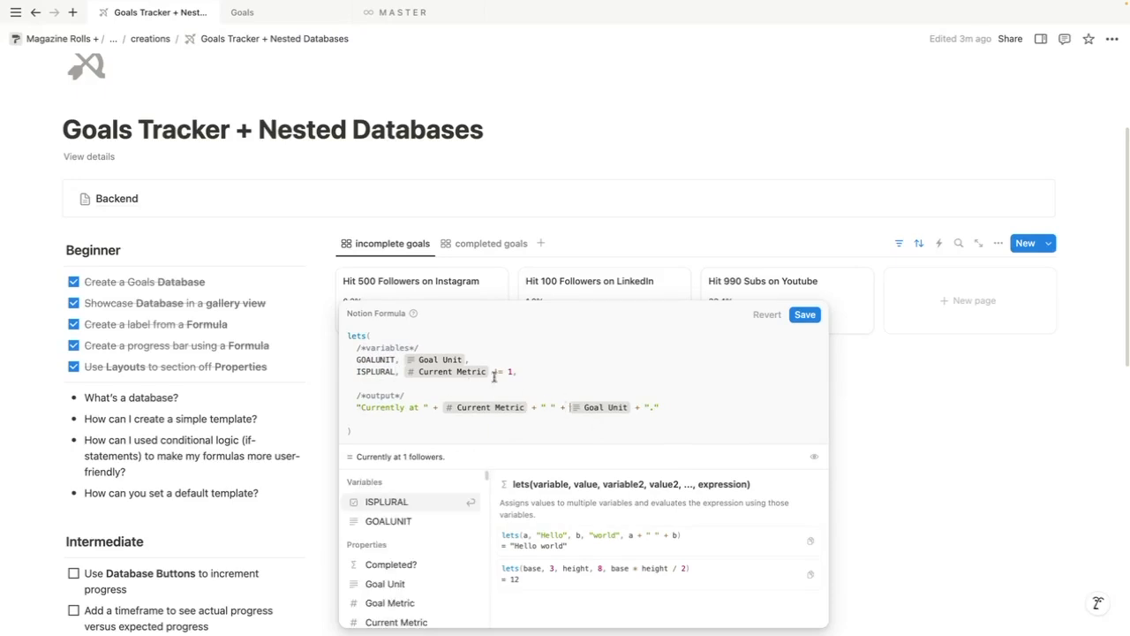
pyautogui.click(406, 360)
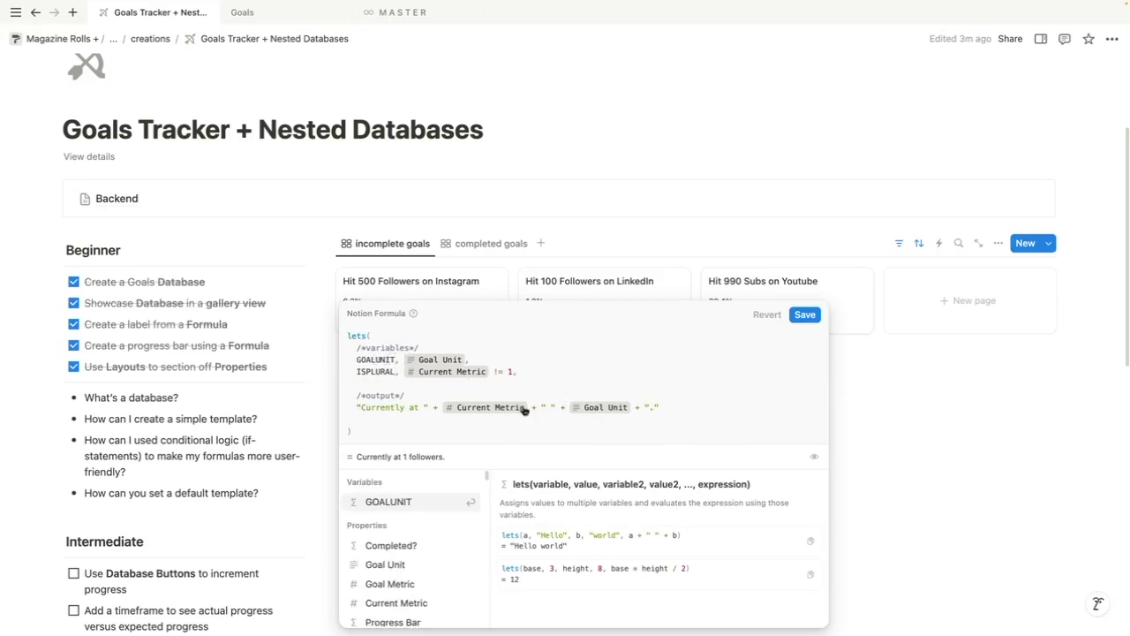
pyautogui.write('substring(')
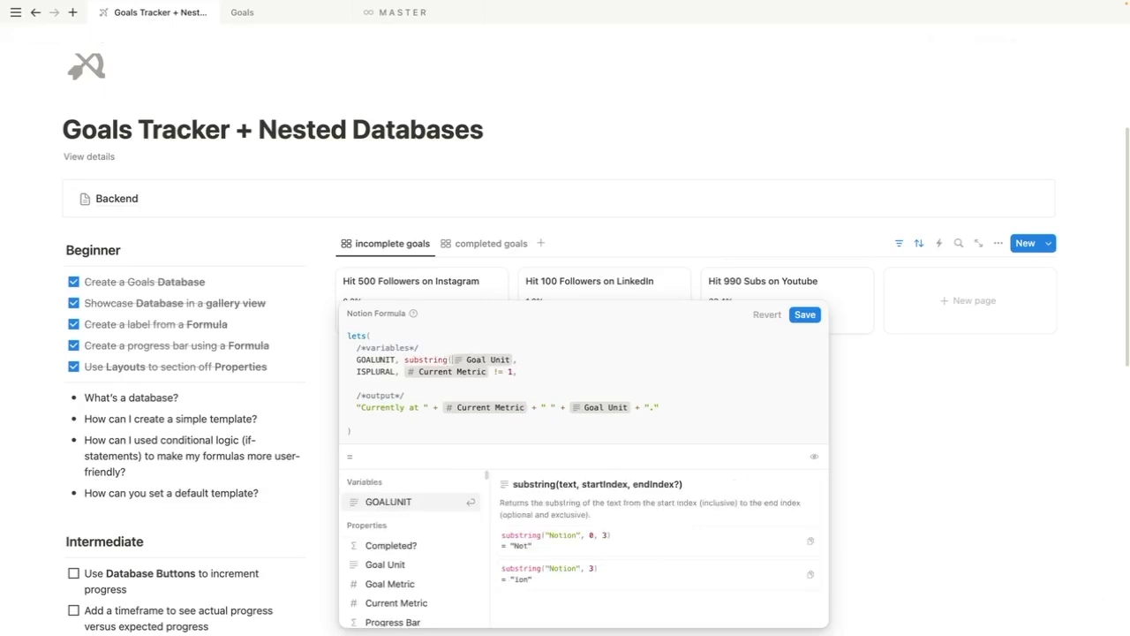
pyautogui.click(637, 408)
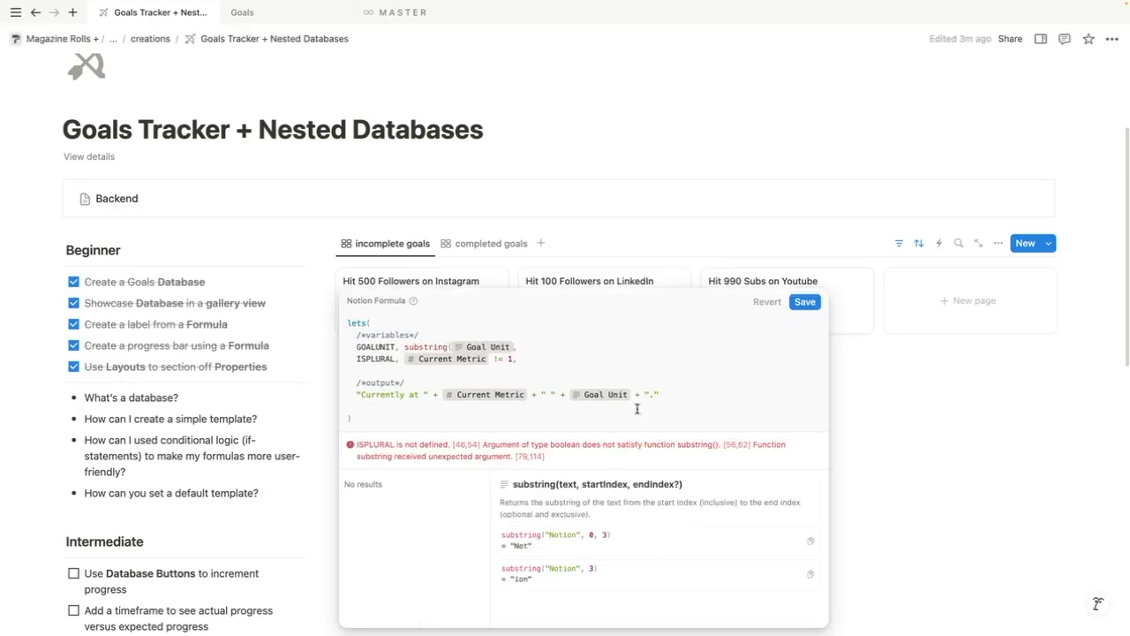
pyautogui.click(519, 347)
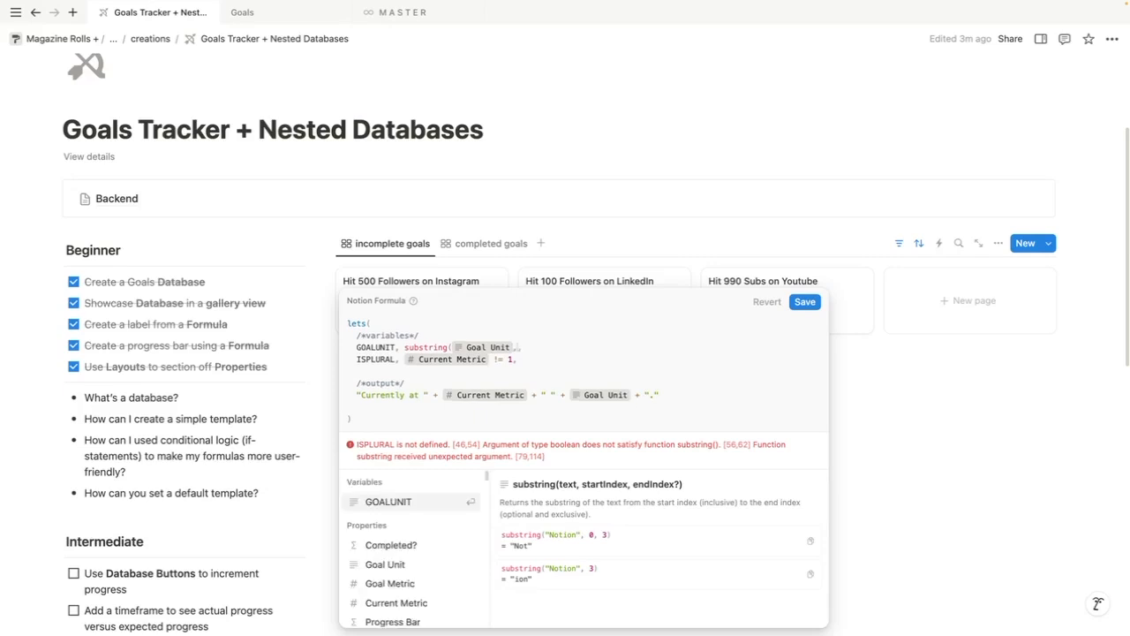
pyautogui.write('0, -1),')
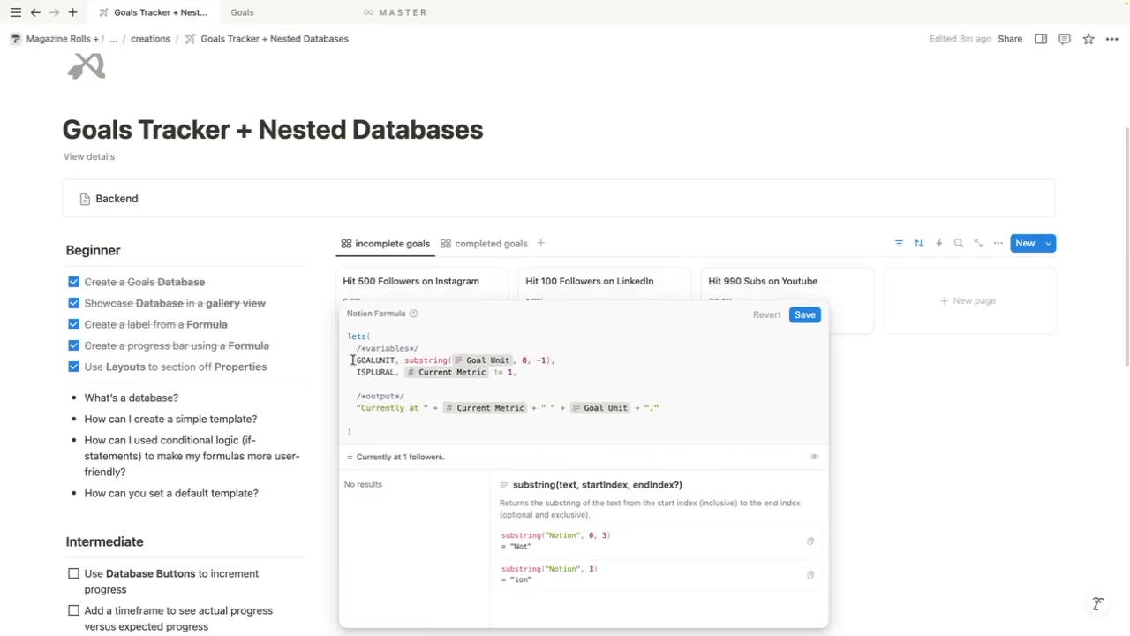
pyautogui.click(629, 408)
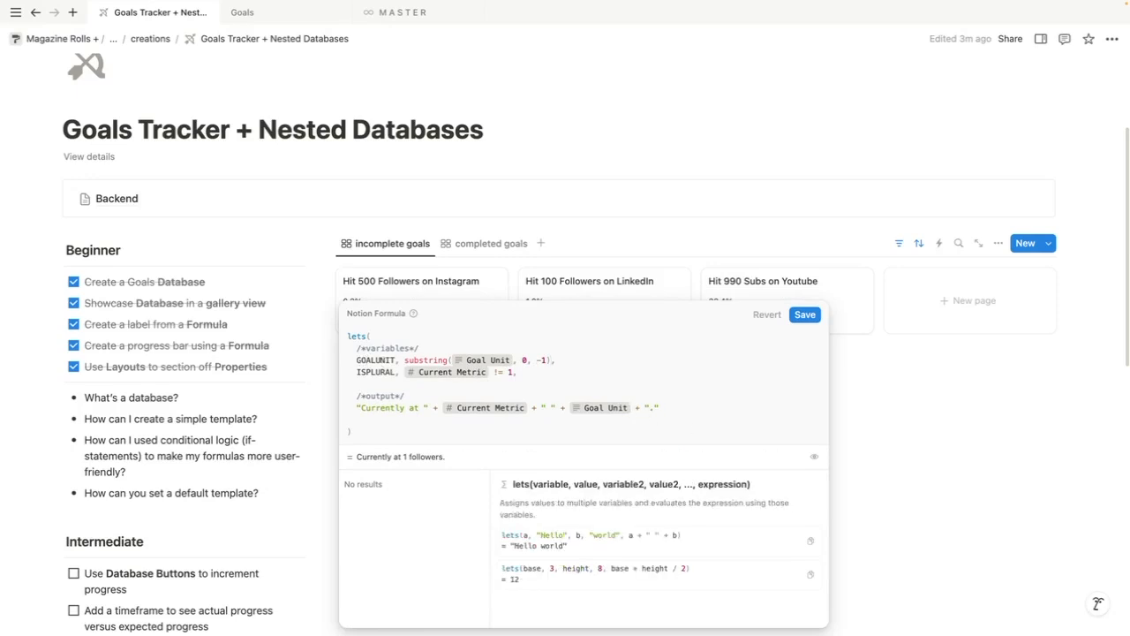
# In the formula's output, replace the Goal Unit property with the GOALUNIT variable and set it apart on its own line
pyautogui.press('BackSpace')
pyautogui.write('GOALUNIT')
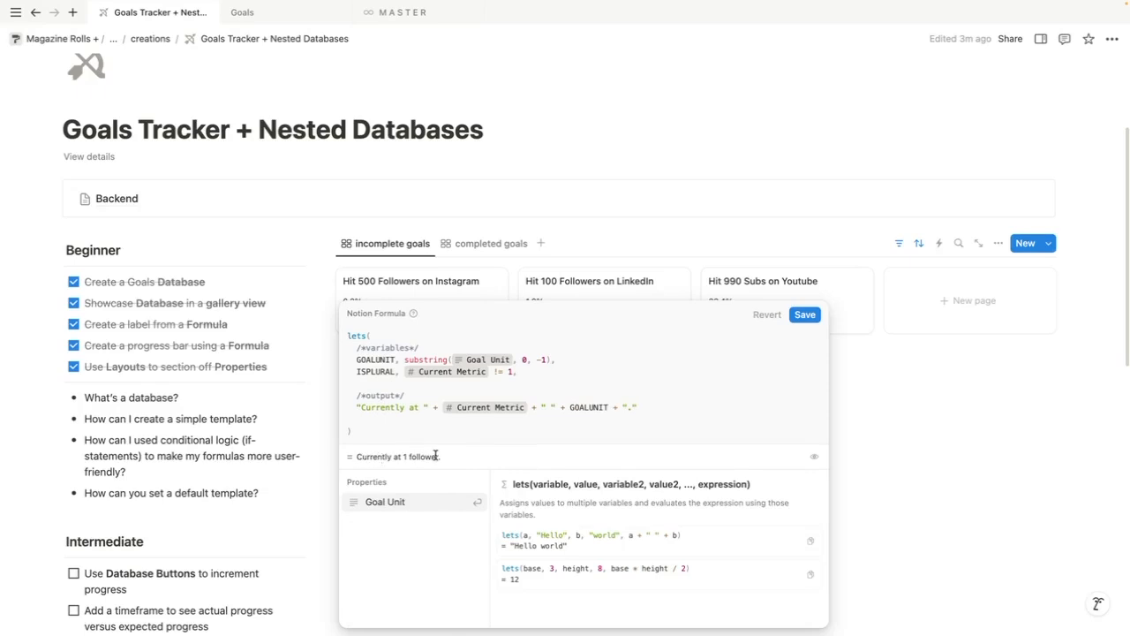
pyautogui.click(569, 407)
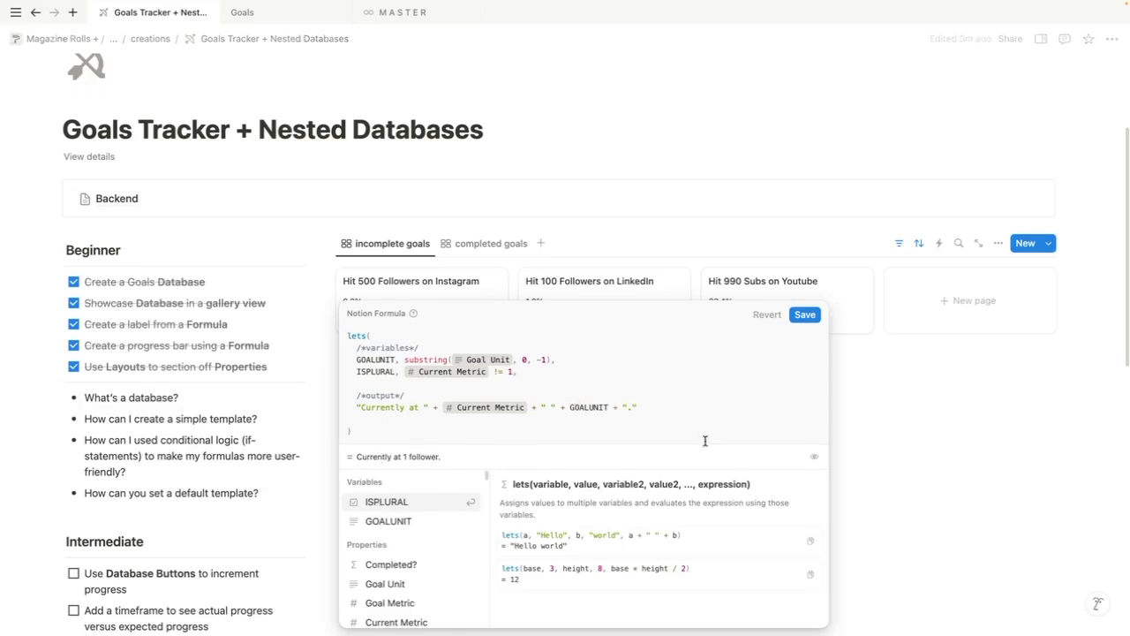
pyautogui.hotkey('shift', 'Return')
pyautogui.hotkey('shift', 'Return')
pyautogui.click(400, 407)
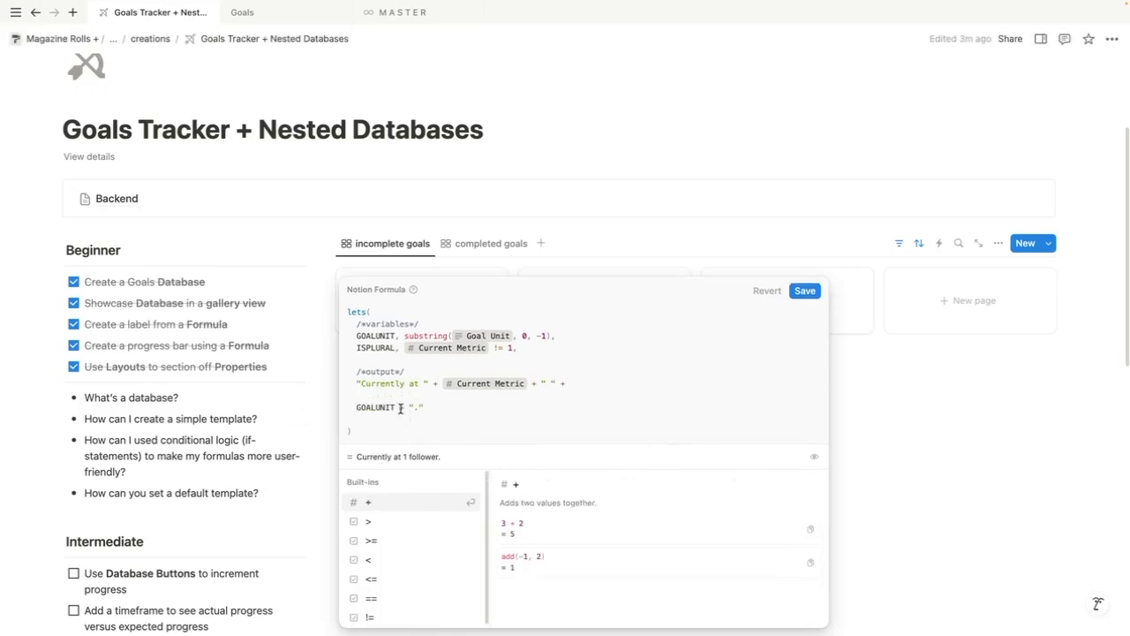
pyautogui.hotkey('shift', 'Return')
pyautogui.hotkey('shift', 'Return')
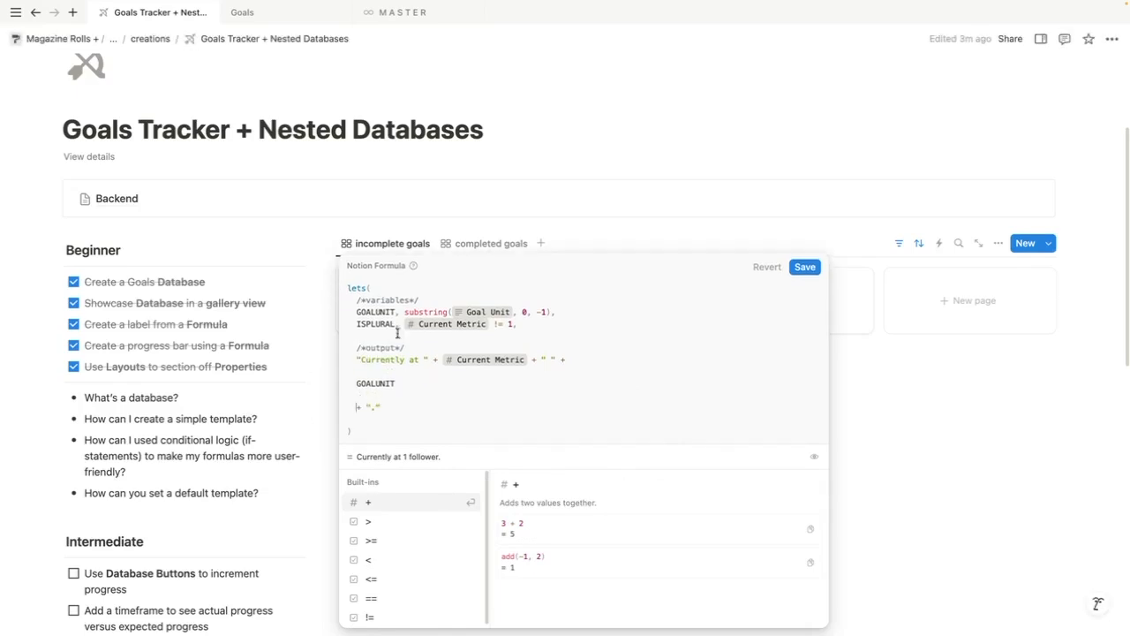
# Begin an if() around GOALUNIT with ISPLURAL as the condition and the Goal Unit property as the true result
pyautogui.click(600, 358)
pyautogui.moveTo(357, 386); pyautogui.dragTo(399, 408)
pyautogui.click(436, 399)
pyautogui.click(356, 384)
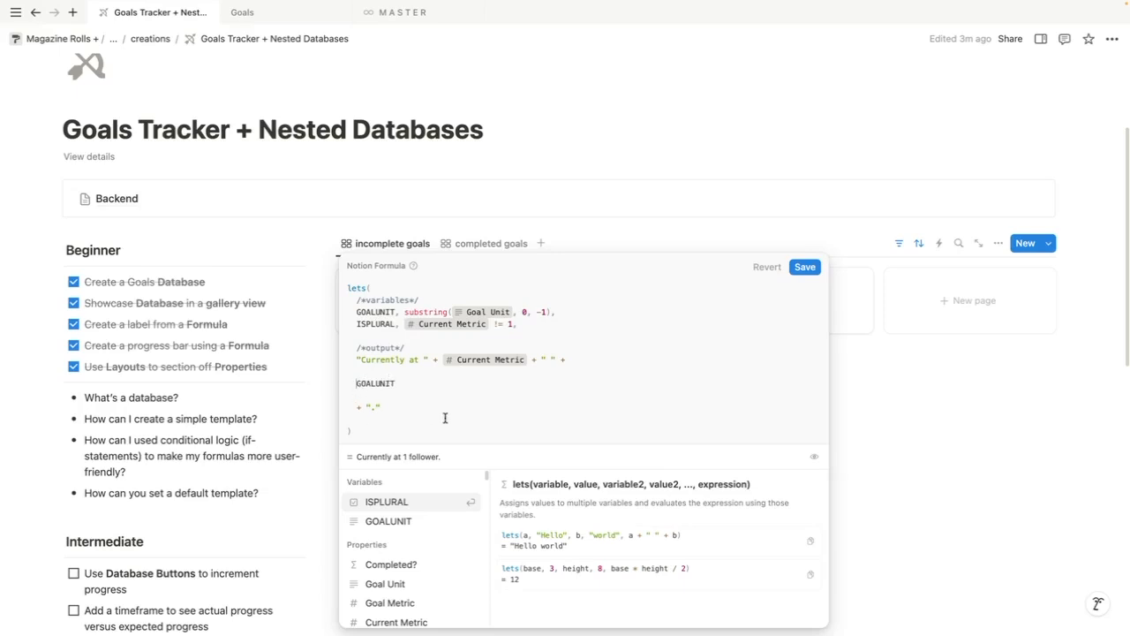
pyautogui.write('if(ISPLURAL')
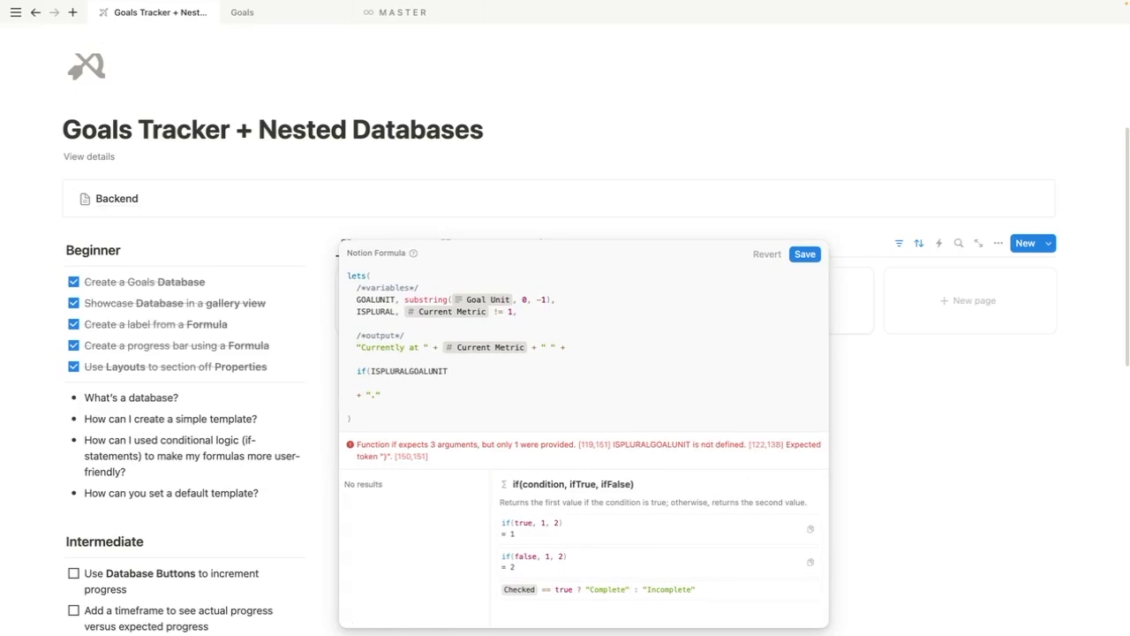
pyautogui.write(', Goa')
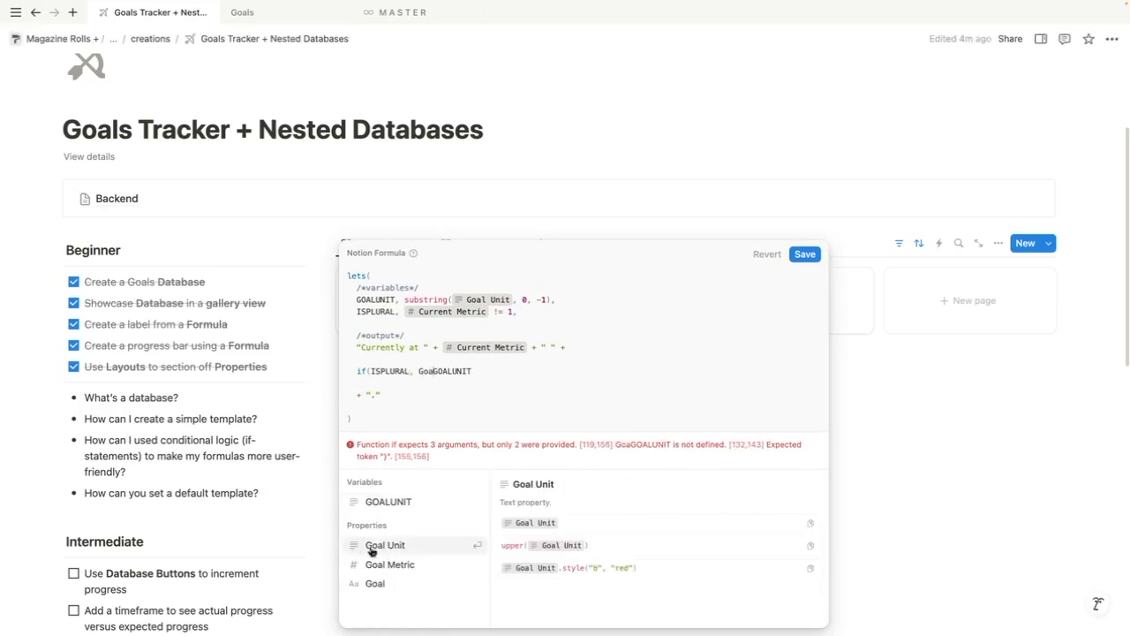
pyautogui.click(377, 549)
pyautogui.write(',')
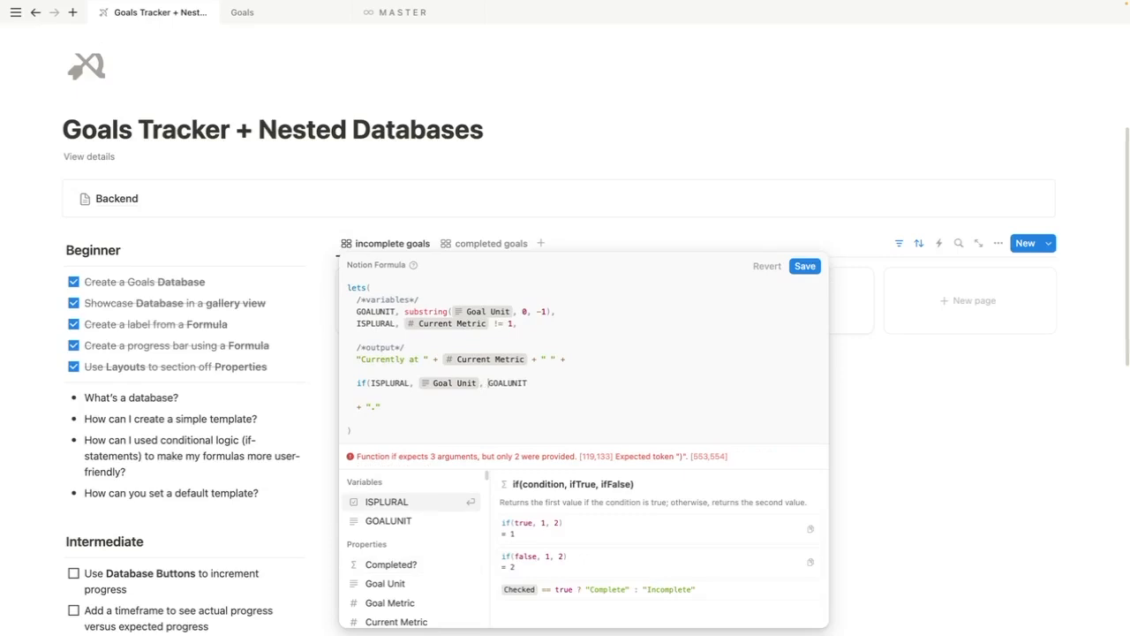
# Rename the GOALUNIT variable to GOALUNITSINGULAR, use it as the false result of the if(), and close the parenthesis
pyautogui.click(395, 311)
pyautogui.write('SINGULA')
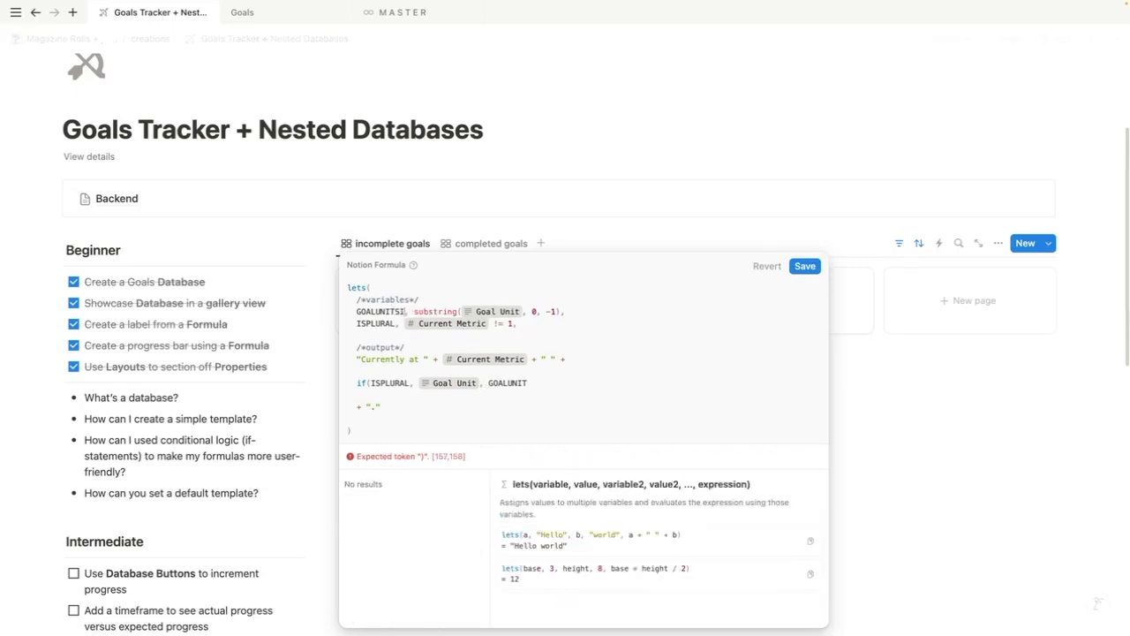
pyautogui.write('R')
pyautogui.click(527, 383)
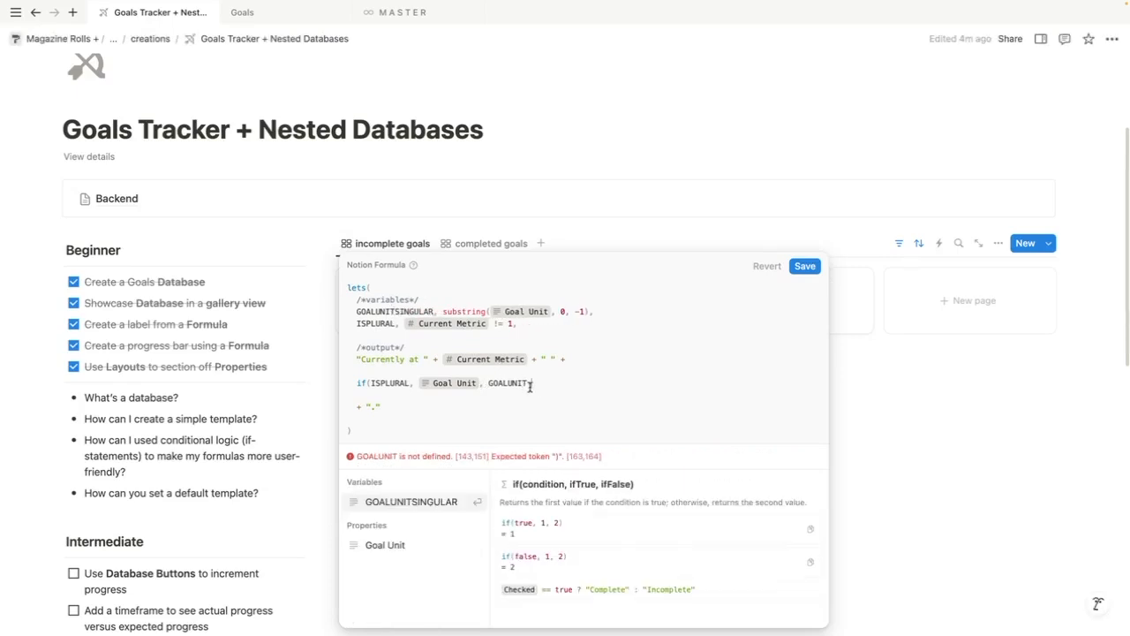
pyautogui.click(441, 501)
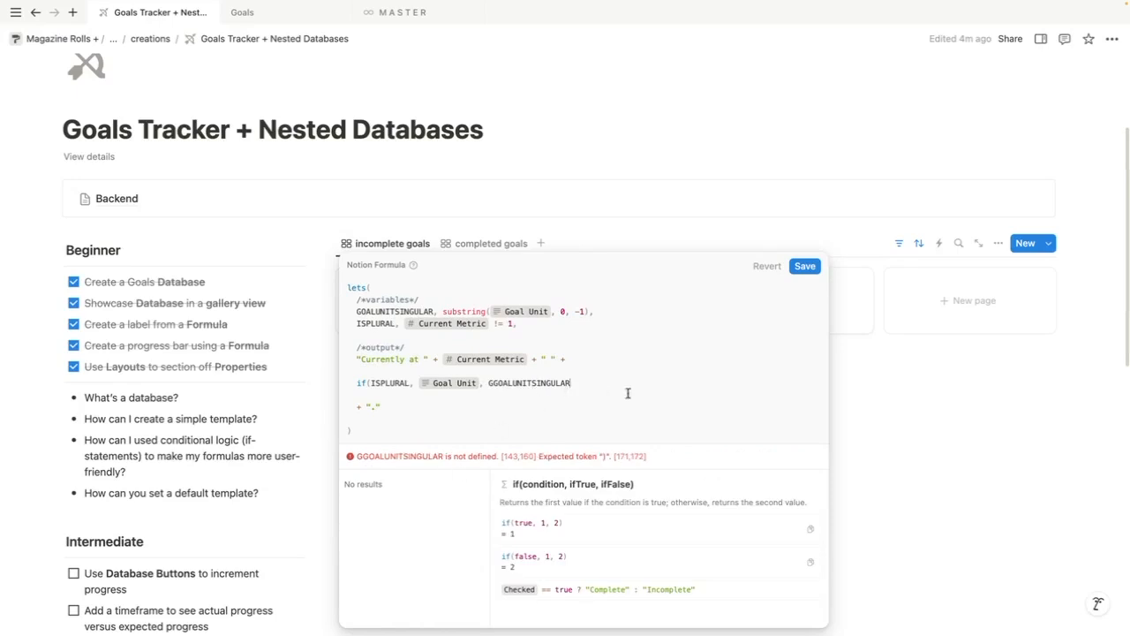
pyautogui.click(492, 383)
pyautogui.press('BackSpace')
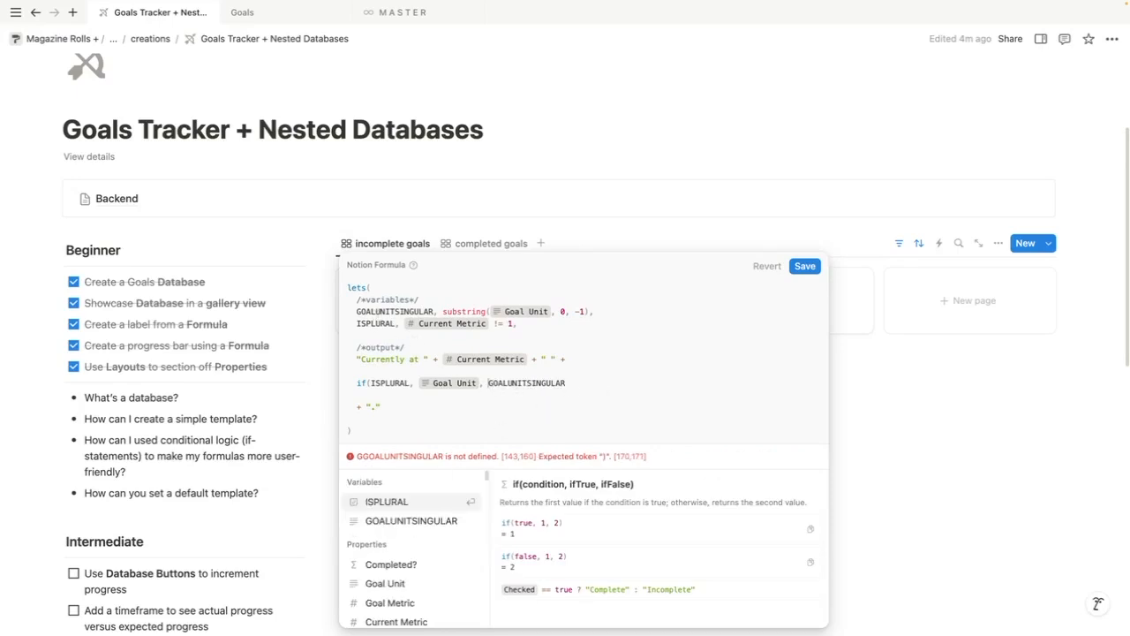
pyautogui.click(639, 383)
pyautogui.write(')')
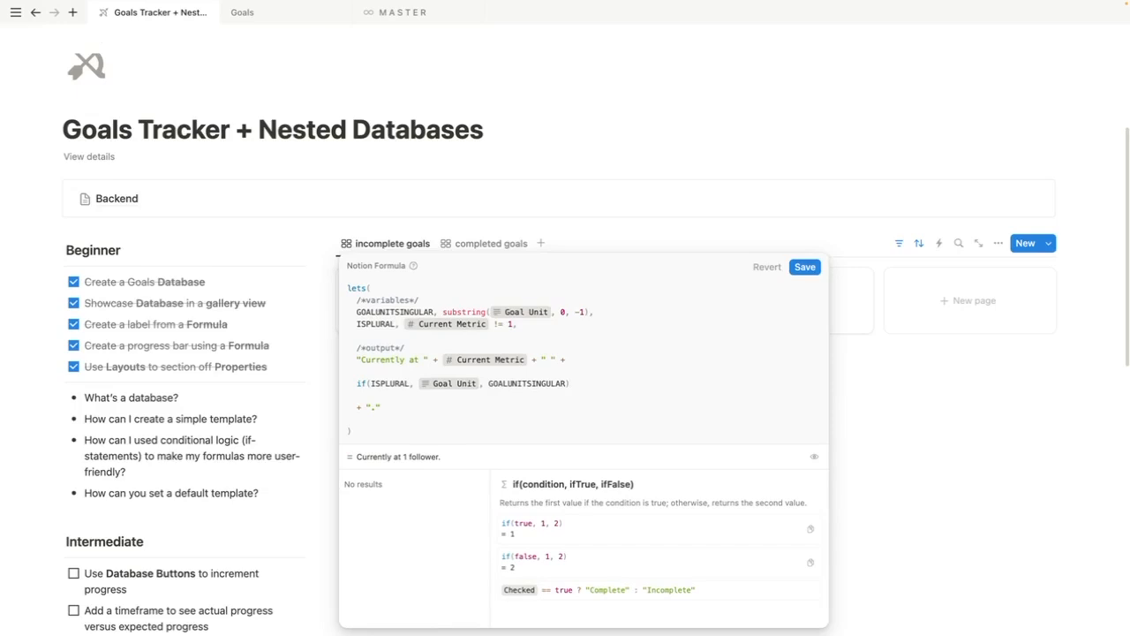
# Add a blank line above the variables comment and save the formula
pyautogui.click(423, 286)
pyautogui.press('Return')
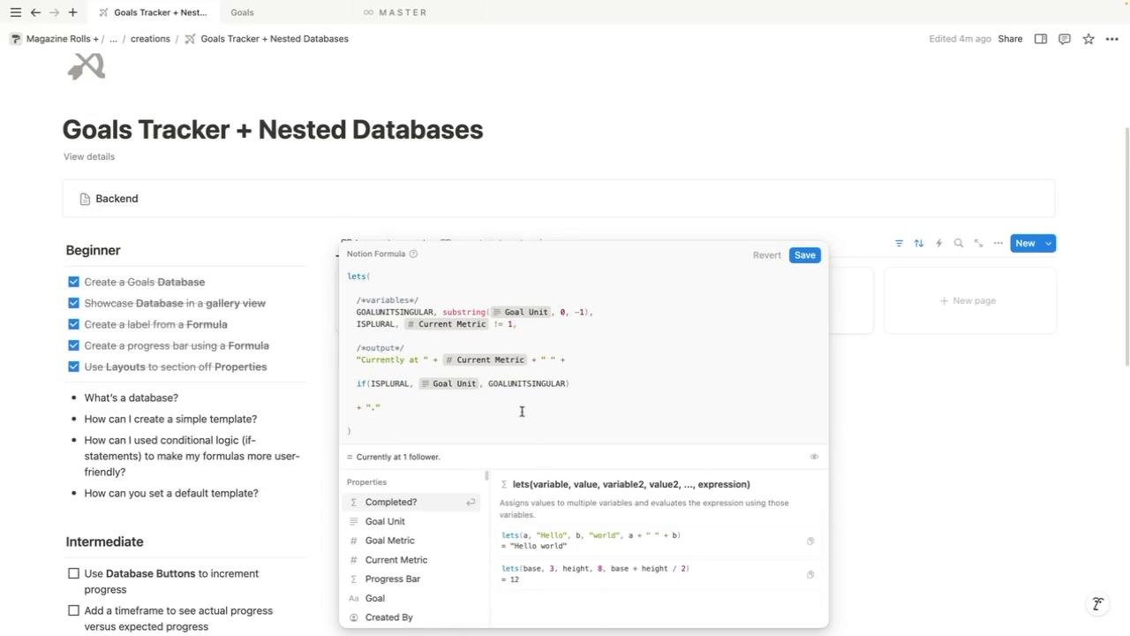
pyautogui.click(805, 254)
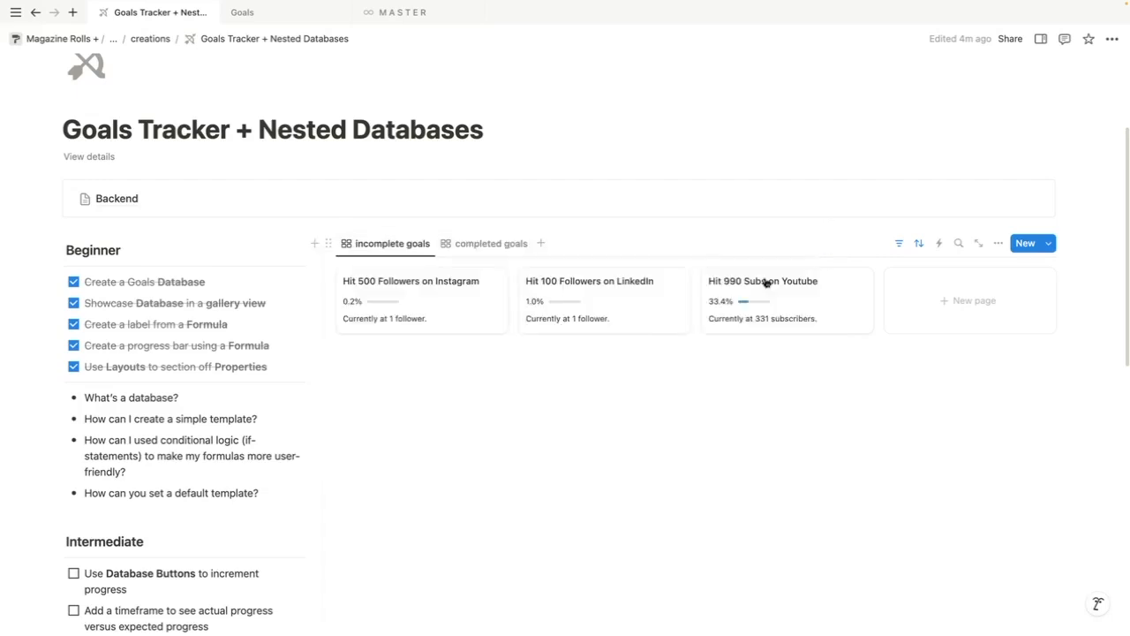
# Open the Hit 500 Followers on Instagram goal and set its Current Metric to 2 to test the plural label
pyautogui.click(452, 305)
pyautogui.click(329, 208)
pyautogui.press('BackSpace')
pyautogui.write('2')
pyautogui.click(607, 273)
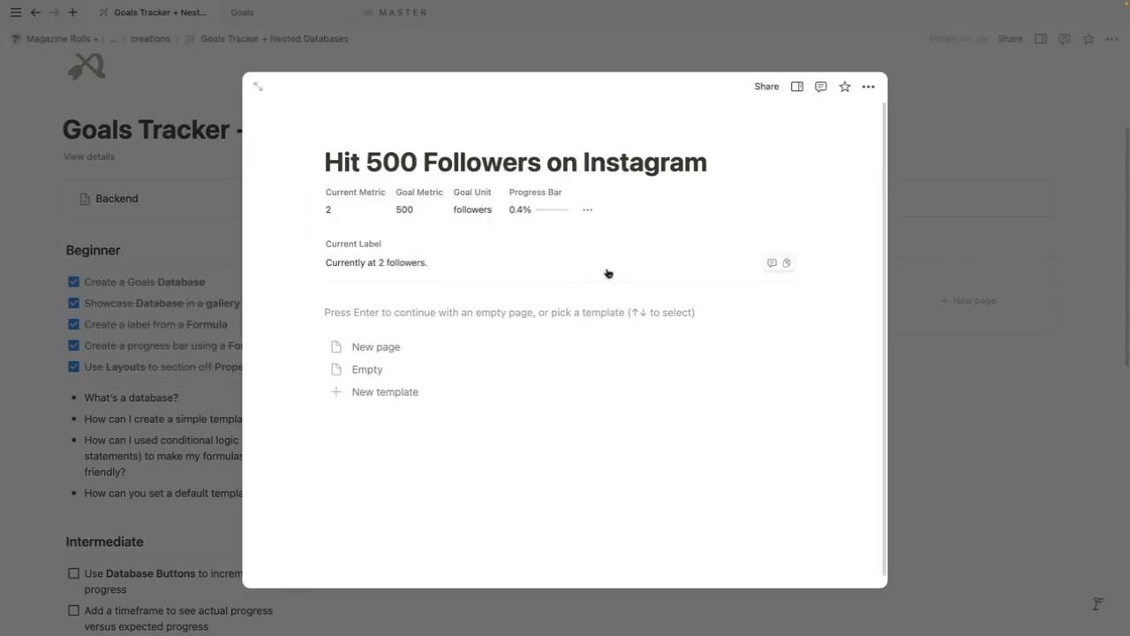
# Set the Instagram goal's Current Metric back to 1, check the singular label, and close the goal page
pyautogui.click(350, 216)
pyautogui.press('BackSpace')
pyautogui.write('1')
pyautogui.click(542, 290)
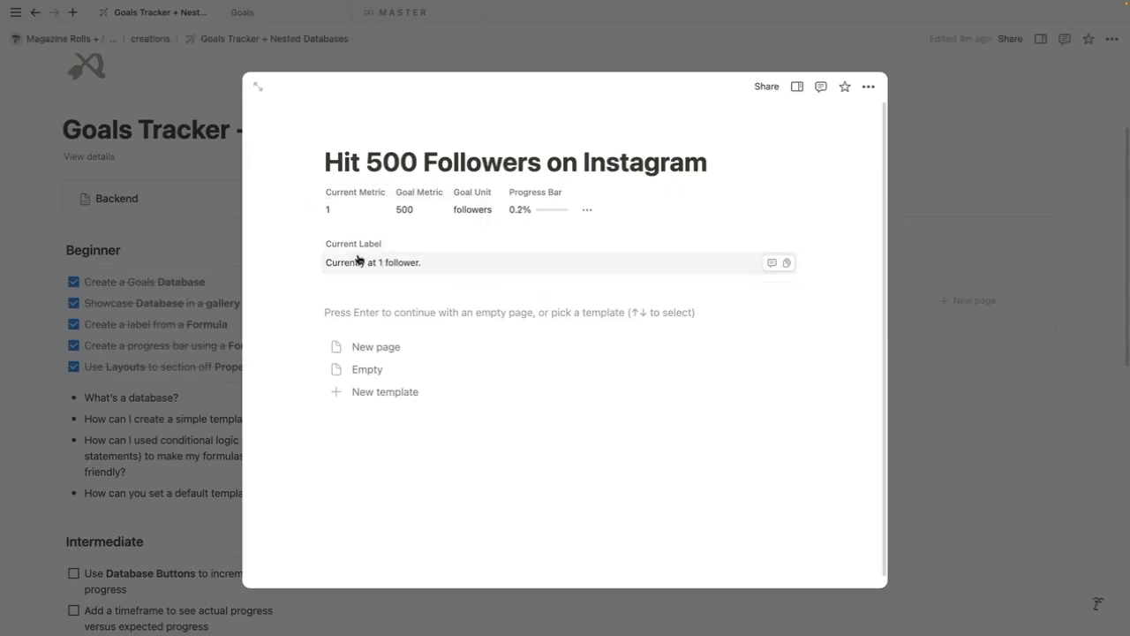
pyautogui.click(358, 259)
pyautogui.click(597, 226)
pyautogui.click(982, 326)
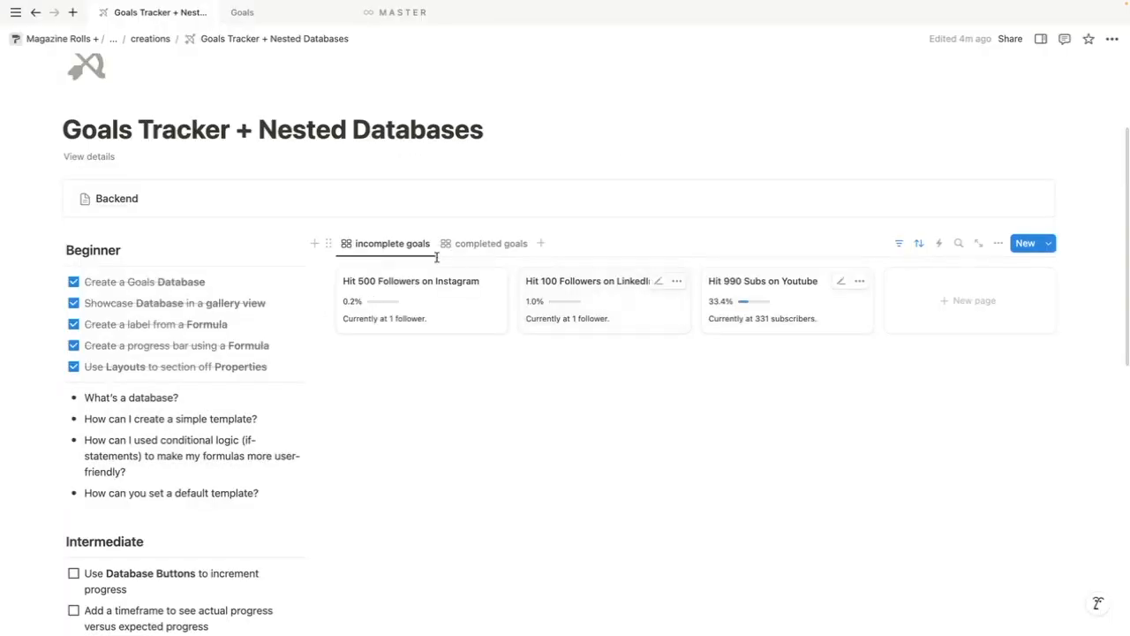
# Review the goal cards, the Beginner checklist and the Intermediate checklist's task on using Database Buttons to increment progress
pyautogui.click(581, 318)
pyautogui.click(617, 231)
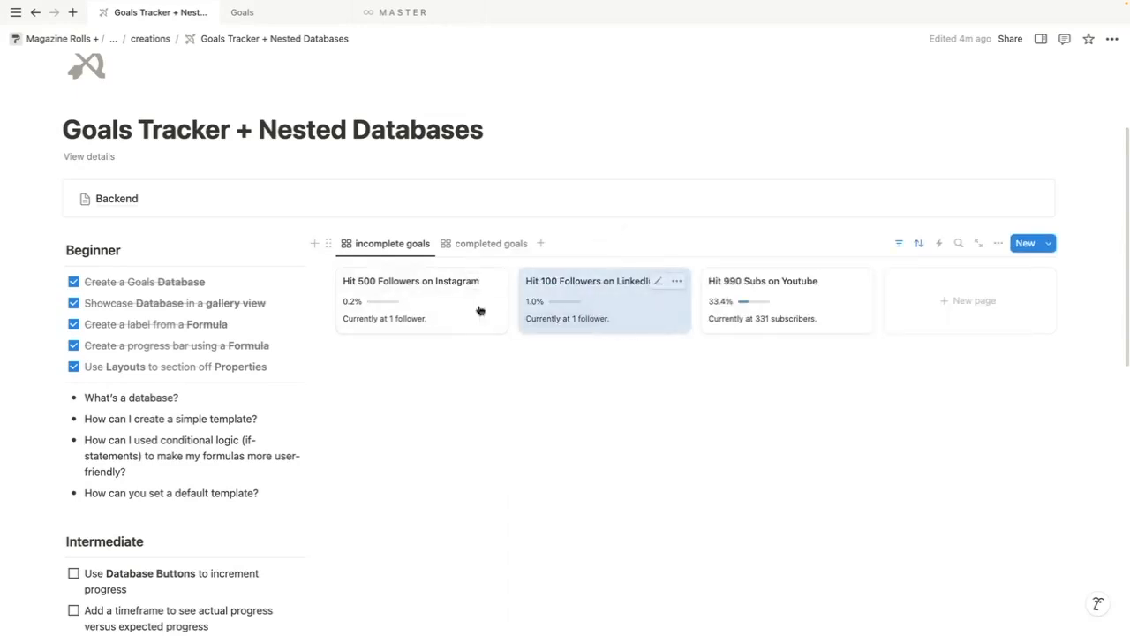
pyautogui.click(705, 386)
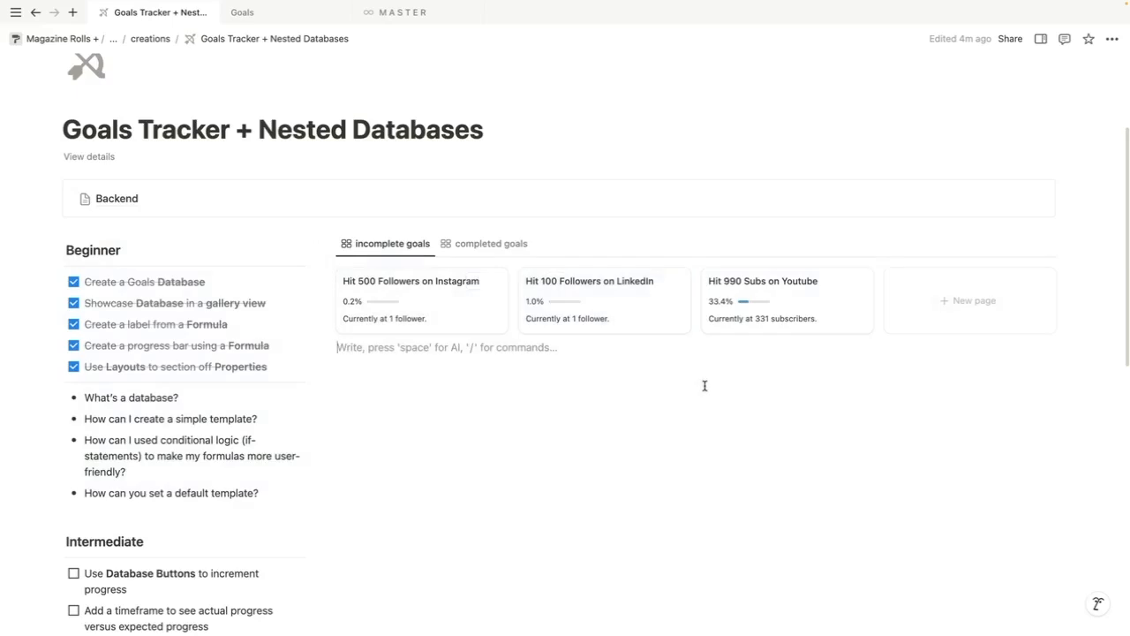
pyautogui.scroll(-3, 276, 445)
pyautogui.scroll(3, 276, 444)
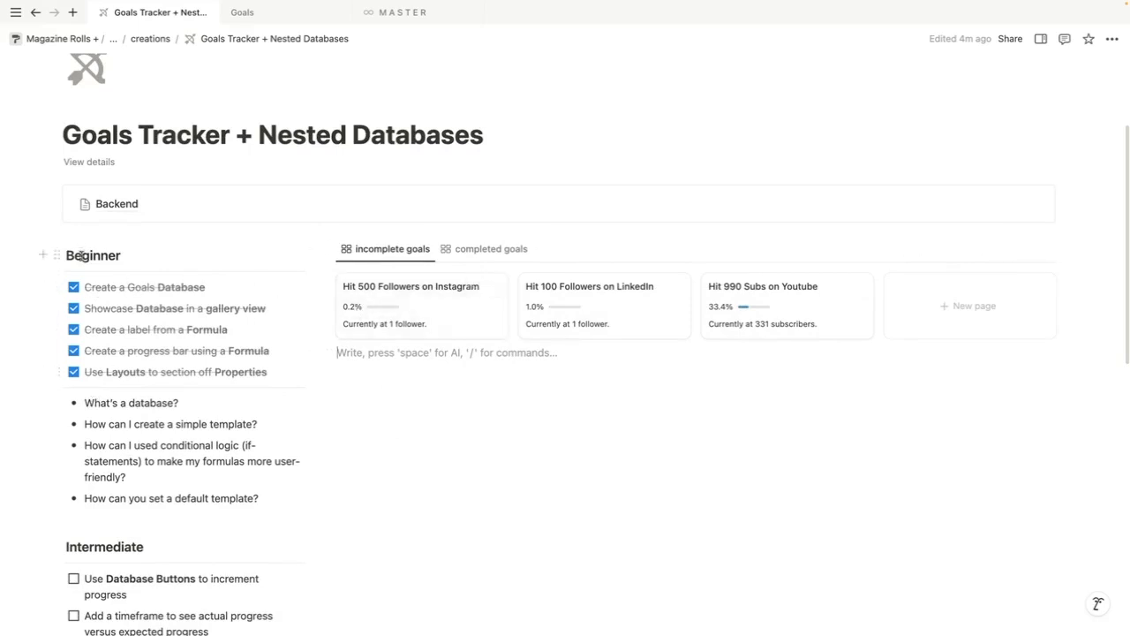
pyautogui.moveTo(84, 287); pyautogui.dragTo(221, 292)
pyautogui.click(256, 333)
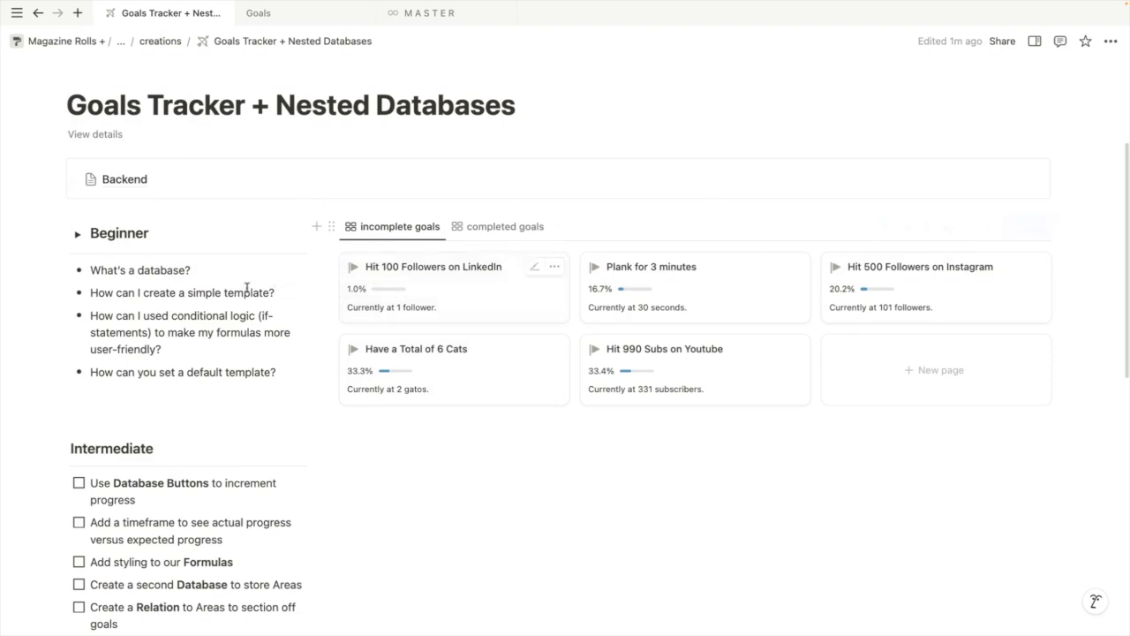
pyautogui.scroll(-3, 238, 287)
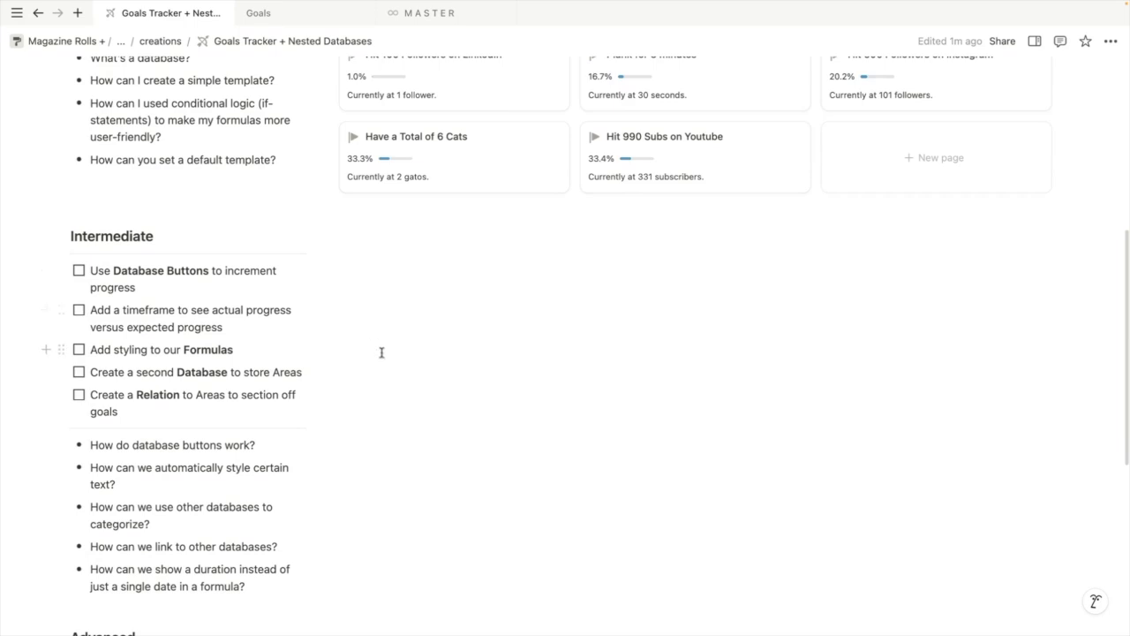
pyautogui.scroll(3, 371, 456)
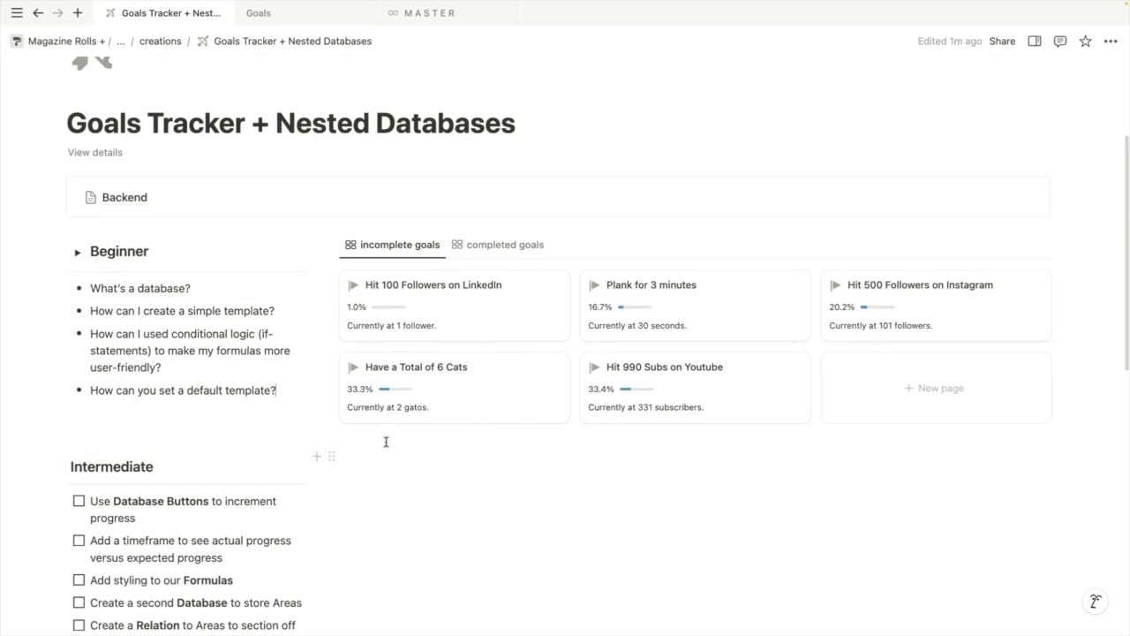
pyautogui.scroll(-4, 386, 442)
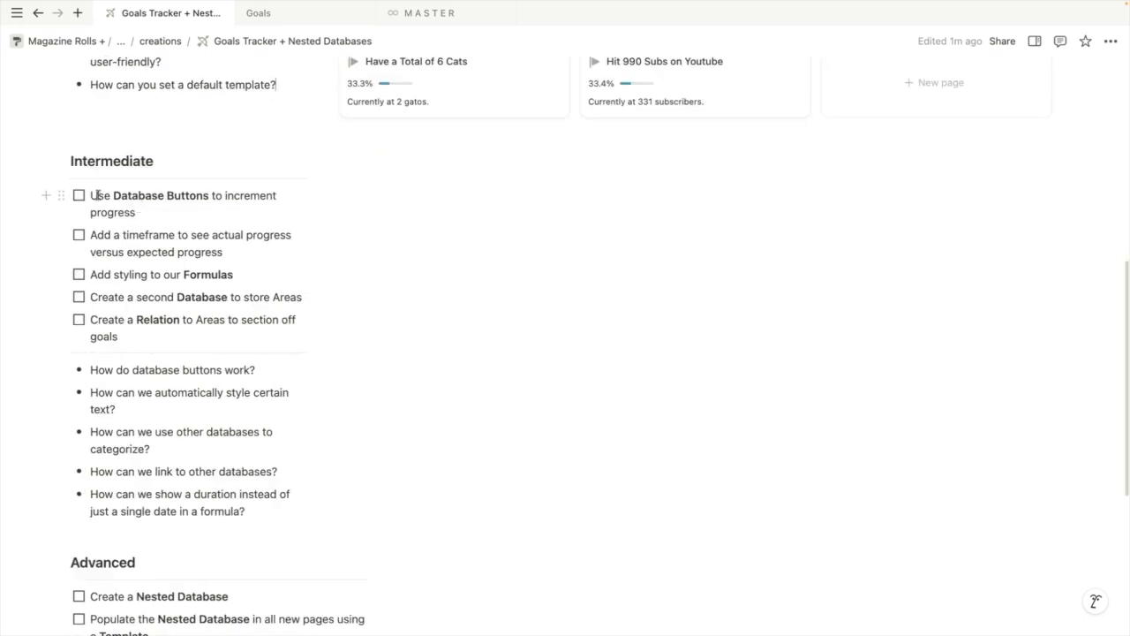
pyautogui.moveTo(91, 195); pyautogui.dragTo(173, 219)
pyautogui.click(203, 218)
# Set the Current Metric of the Hit 100 Followers on LinkedIn goal to 12 and close its page
pyautogui.scroll(3, 505, 192)
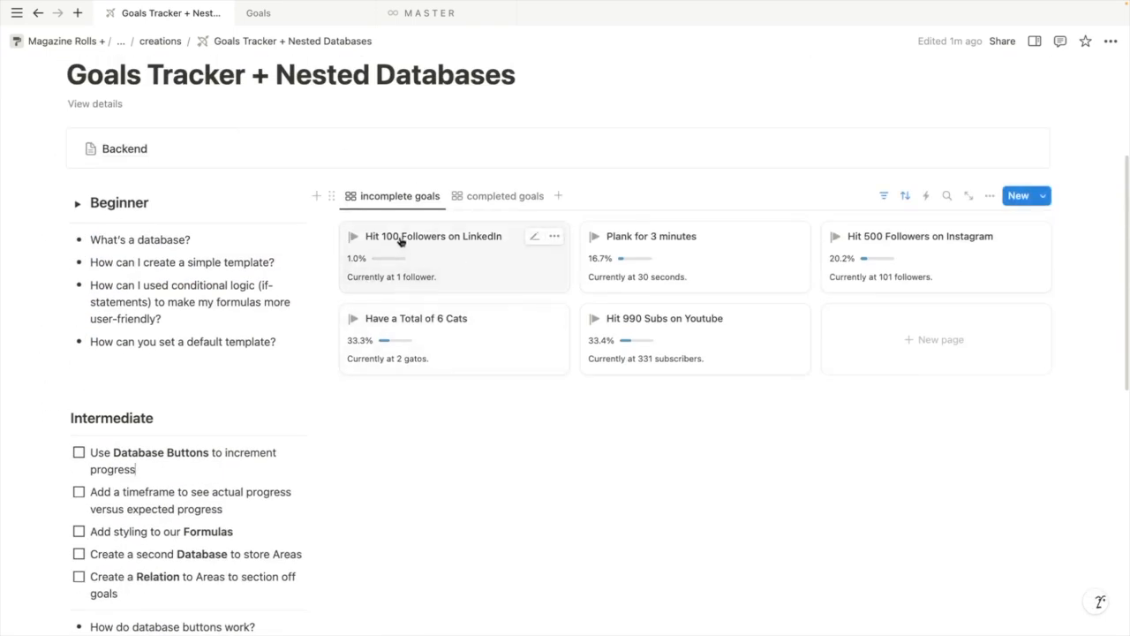
pyautogui.click(454, 257)
pyautogui.click(323, 329)
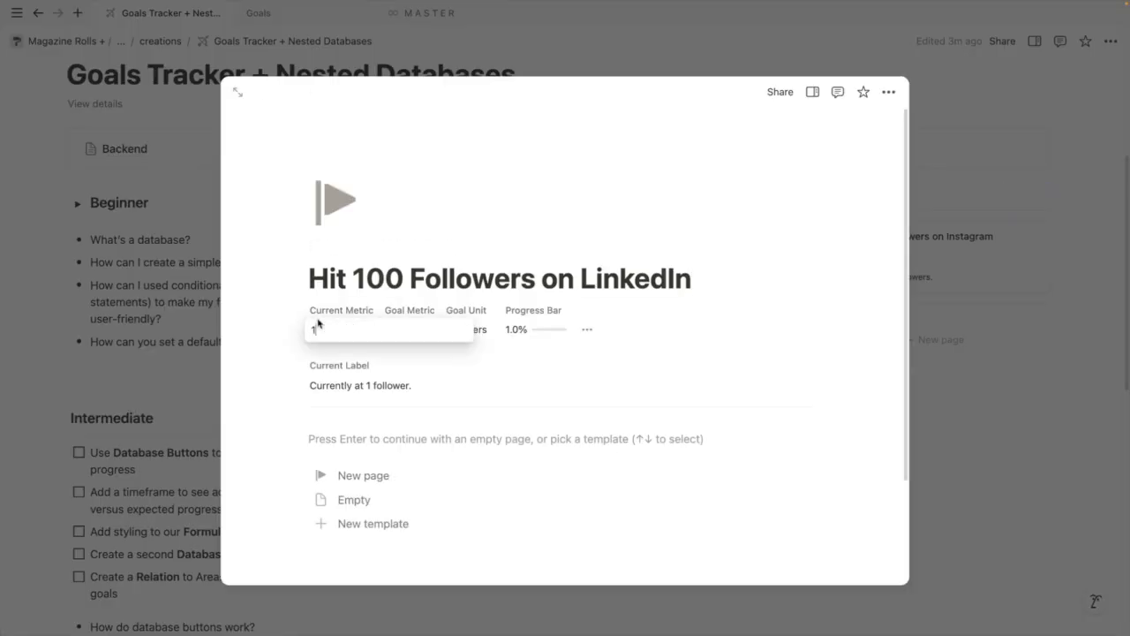
pyautogui.write('2')
pyautogui.press('Return')
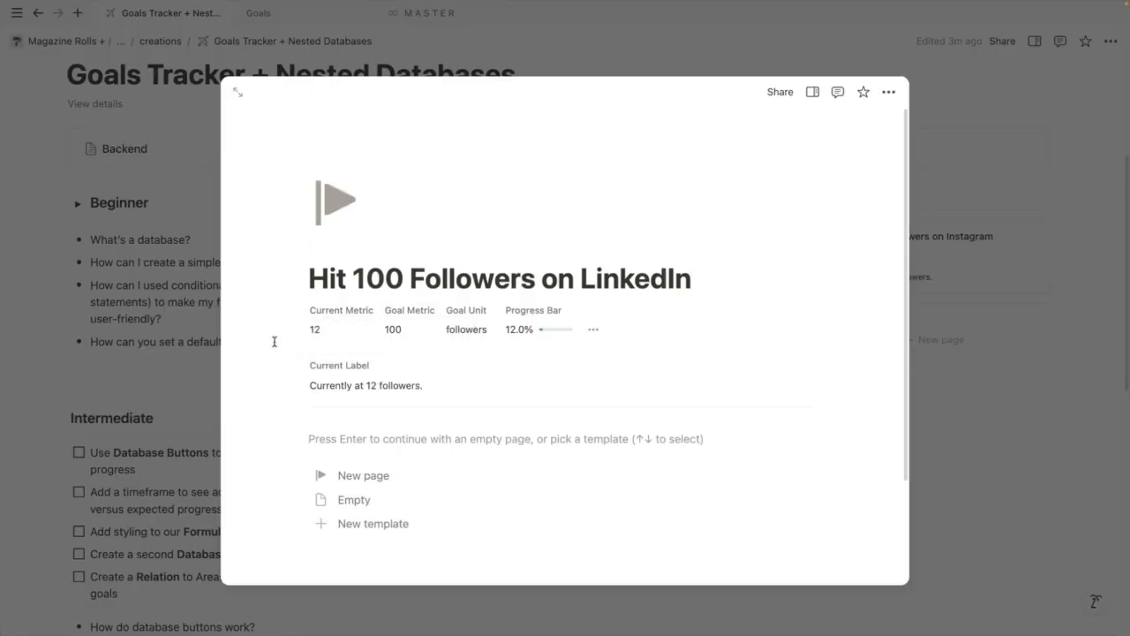
pyautogui.click(166, 324)
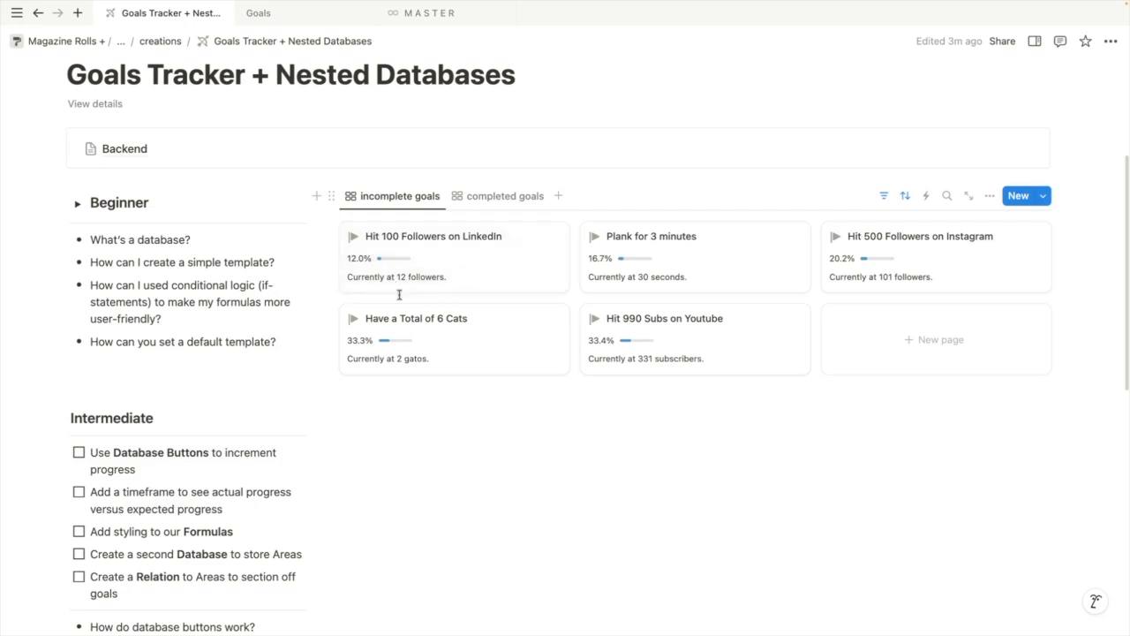
# Read the Intermediate task on adding a timeframe, and examine the dates and progress bars of the goals on the MASTER page
pyautogui.scroll(-1, 269, 436)
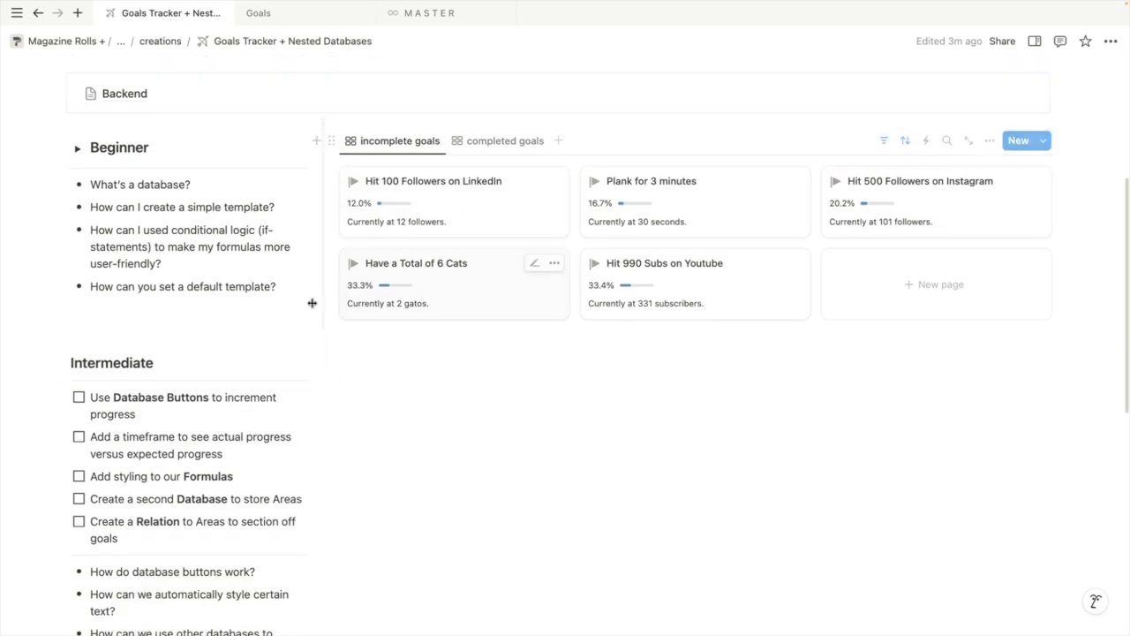
pyautogui.moveTo(90, 439); pyautogui.dragTo(221, 454)
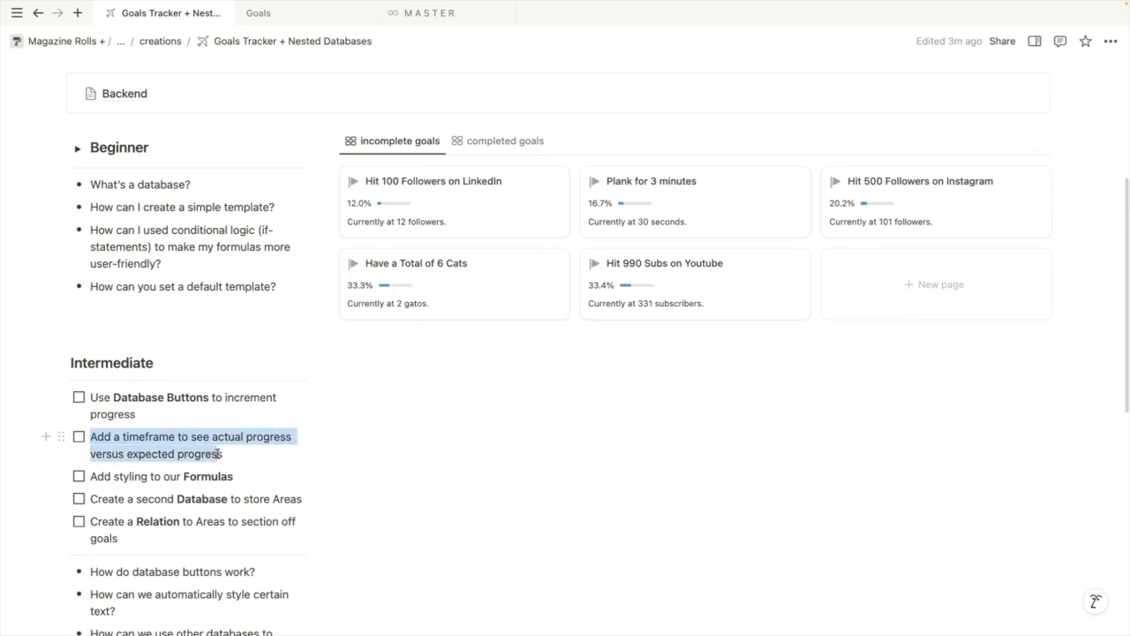
pyautogui.click(255, 419)
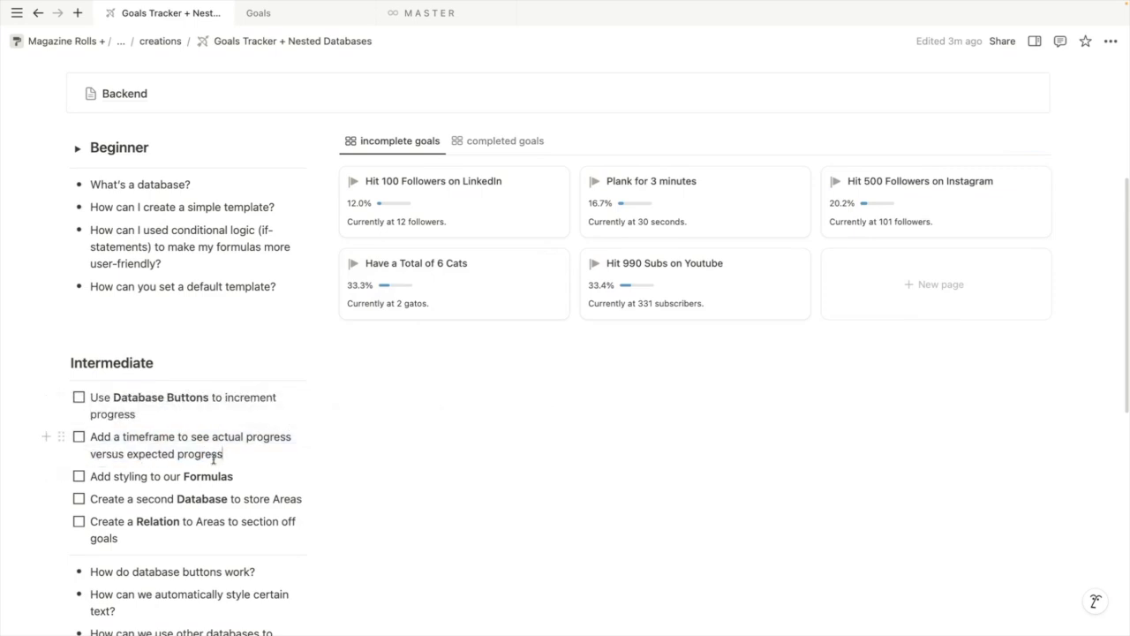
pyautogui.click(404, 17)
pyautogui.scroll(-5, 291, 336)
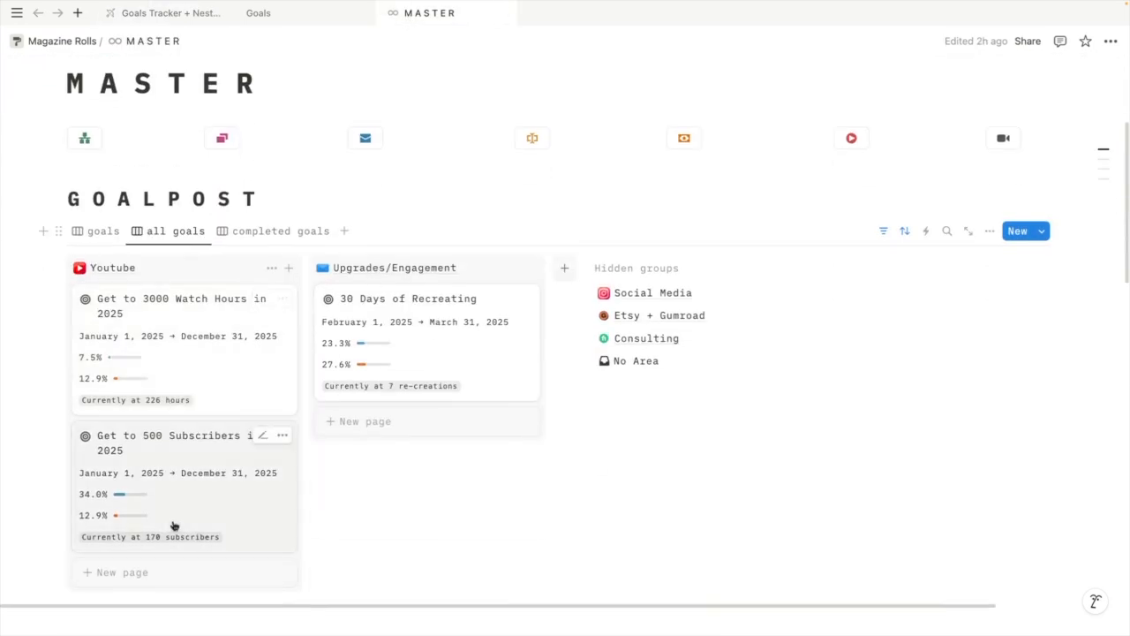
pyautogui.scroll(-2, 356, 486)
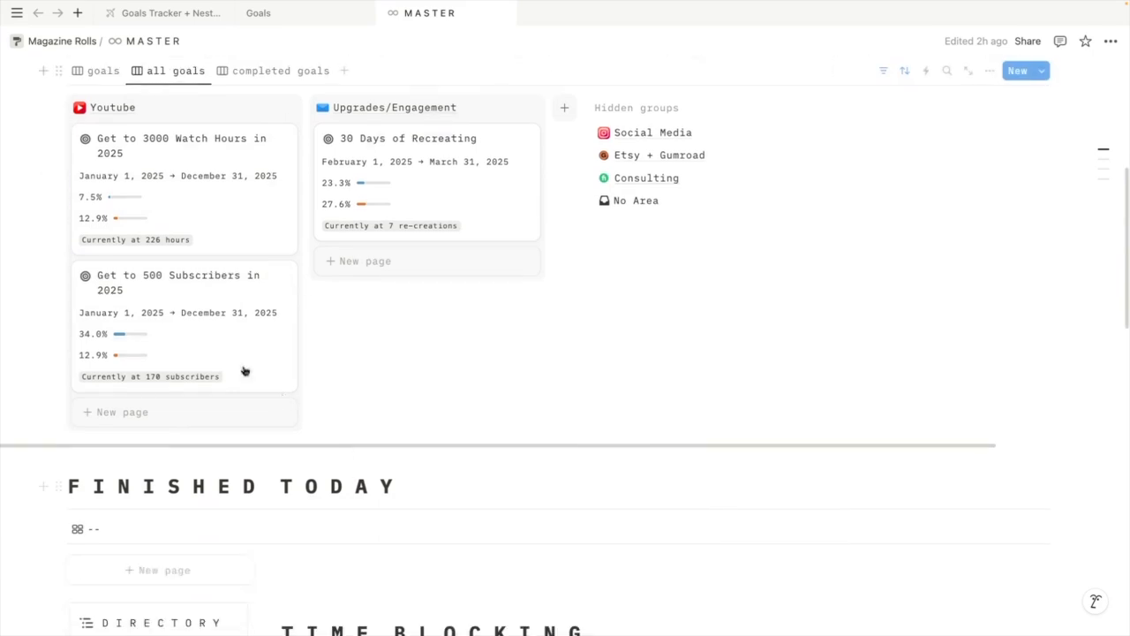
pyautogui.scroll(1, 182, 376)
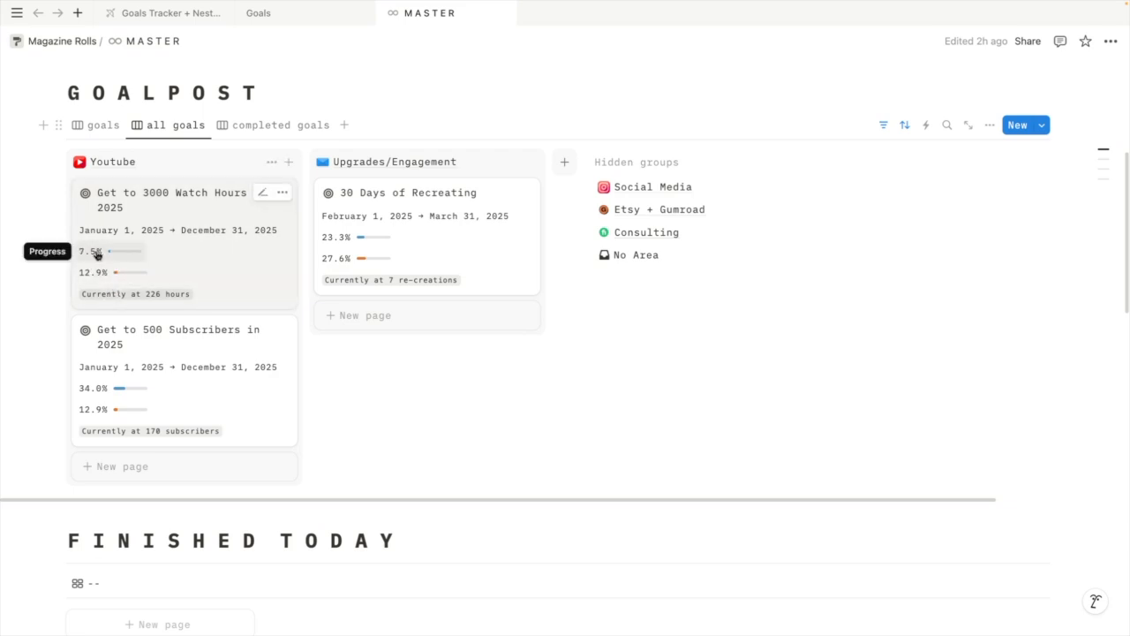
# Return to the Goals Tracker page and read the Intermediate tasks on creating a second database for Areas and a relation to it
pyautogui.click(171, 13)
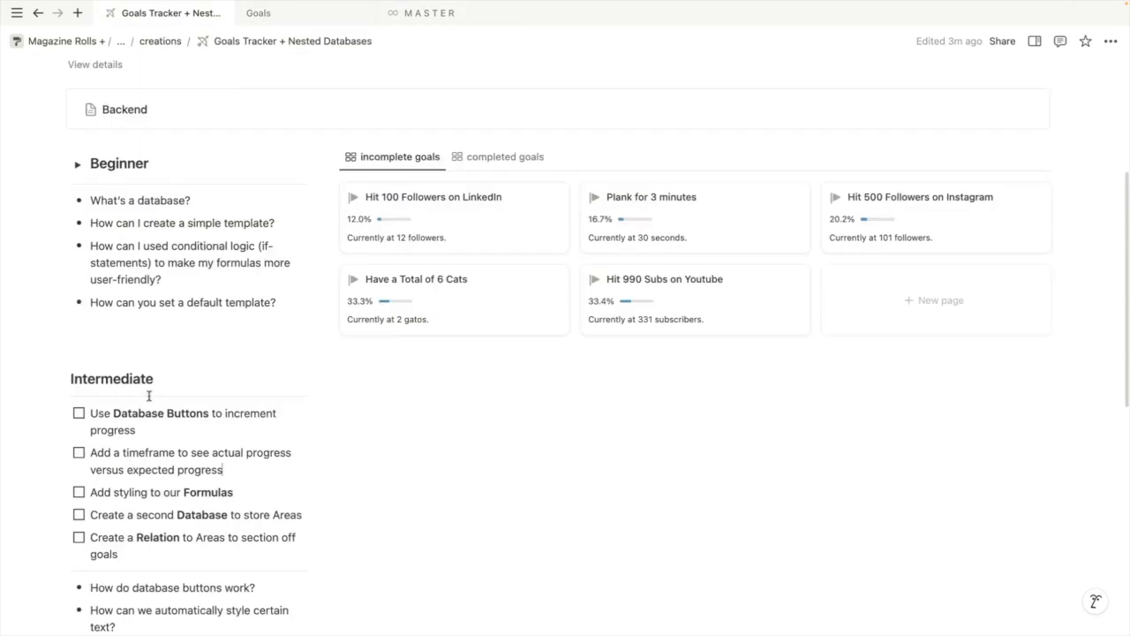
pyautogui.scroll(-2, 177, 581)
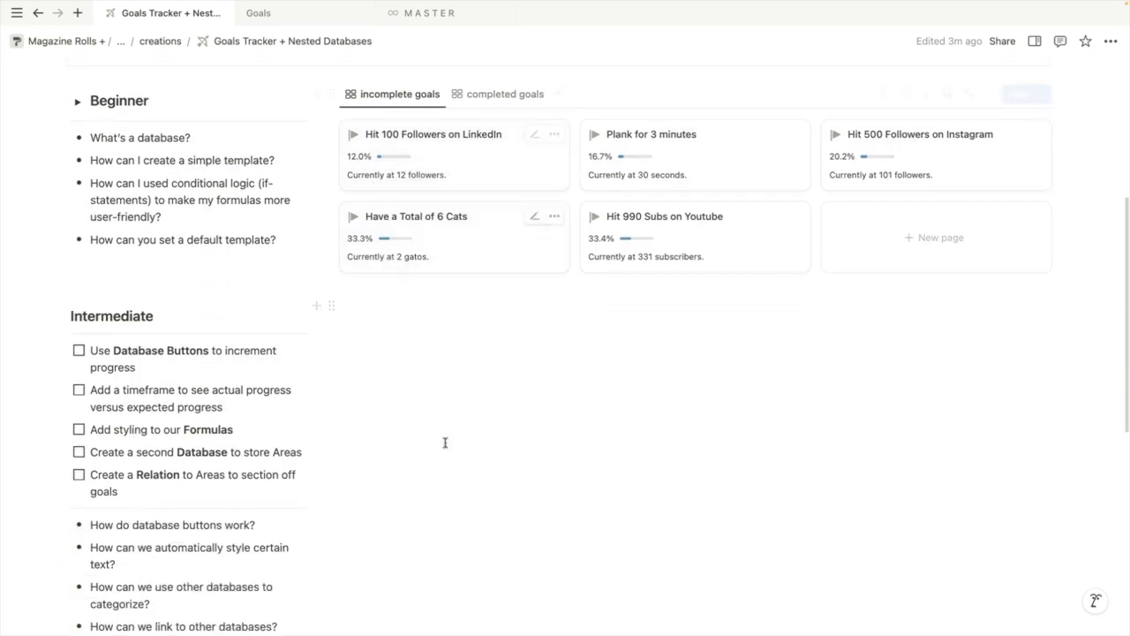
pyautogui.moveTo(92, 452); pyautogui.dragTo(302, 453)
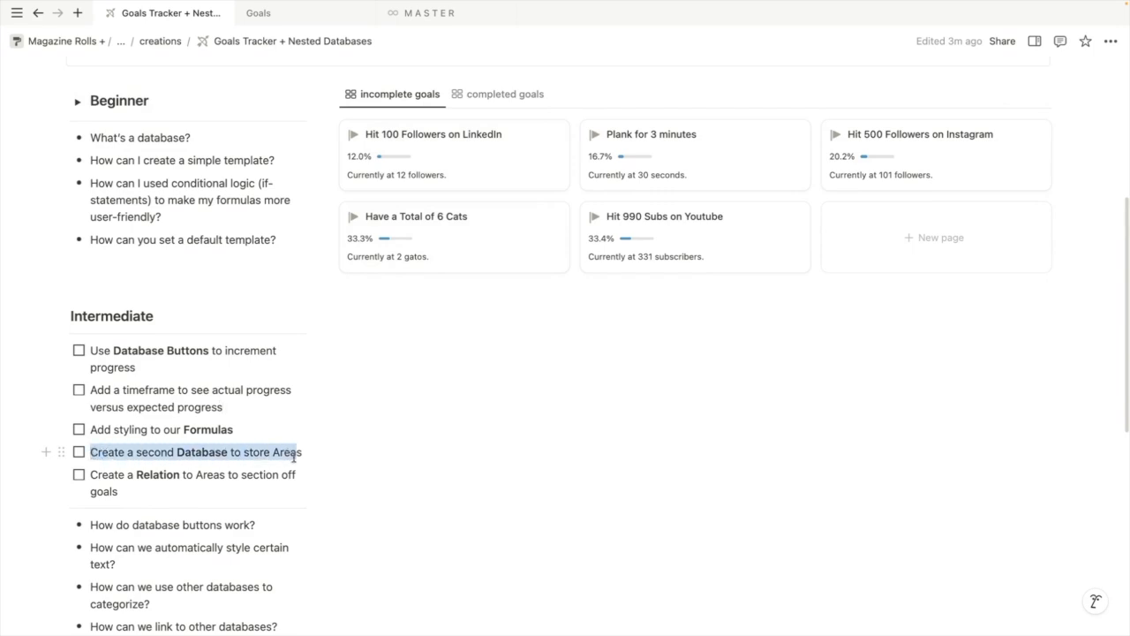
pyautogui.click(161, 464)
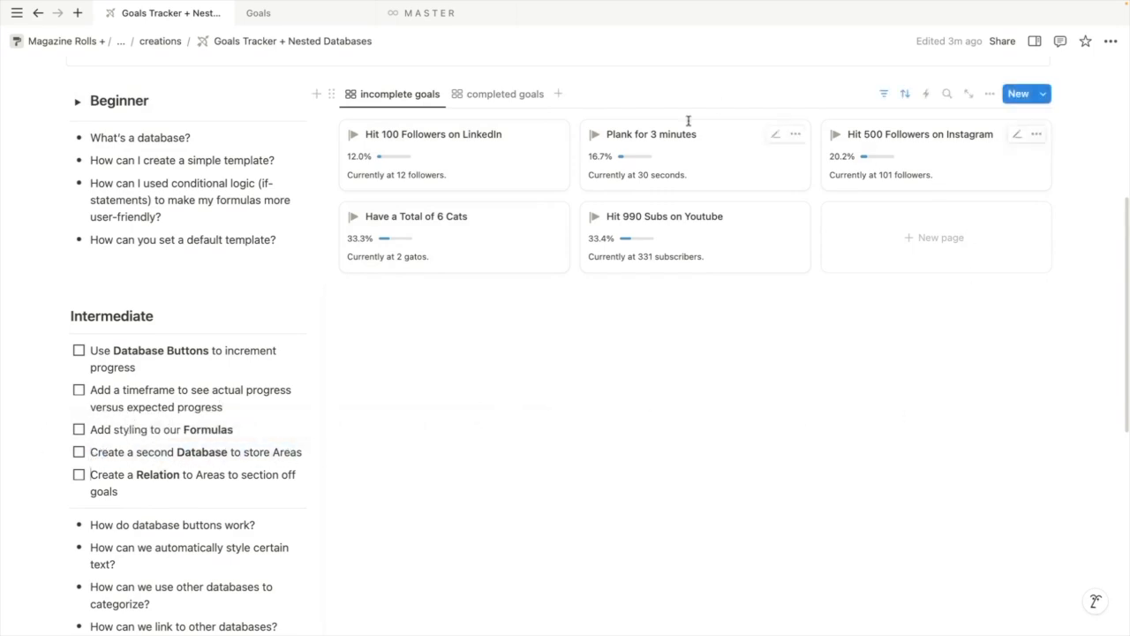
pyautogui.scroll(-1, 142, 483)
pyautogui.moveTo(90, 416); pyautogui.dragTo(194, 420)
pyautogui.click(132, 441)
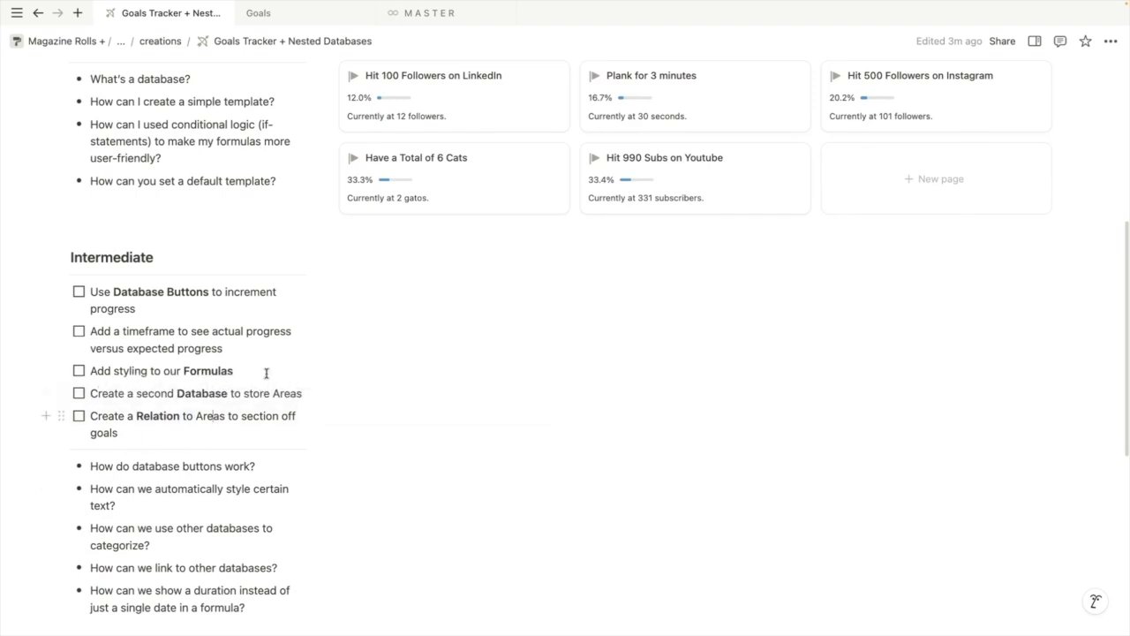
pyautogui.scroll(1, 333, 568)
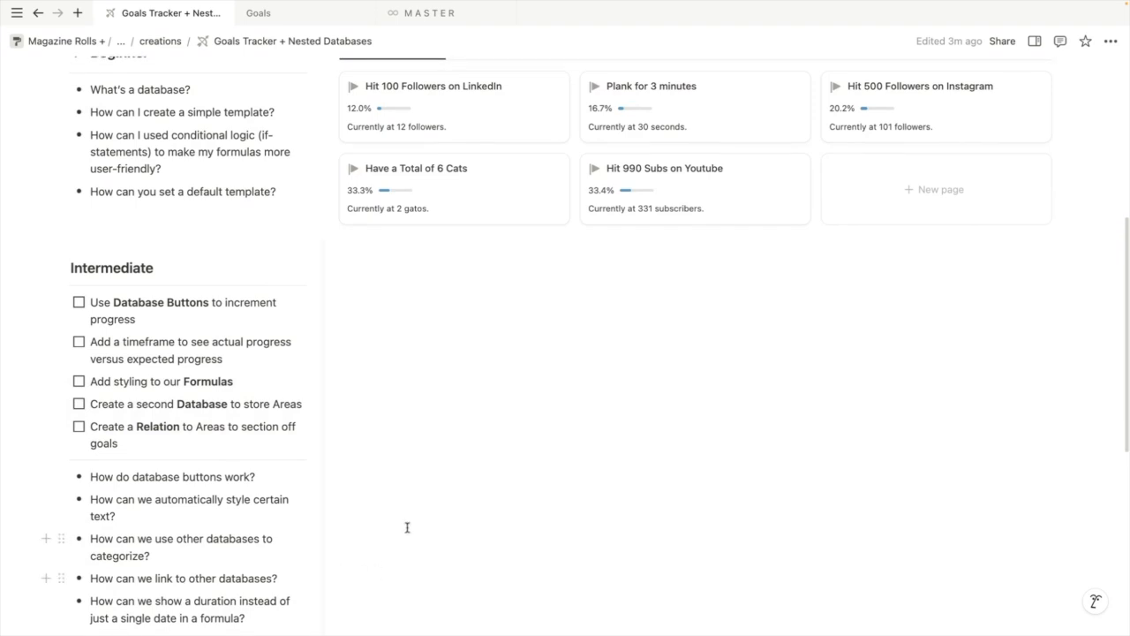
pyautogui.scroll(2, 154, 482)
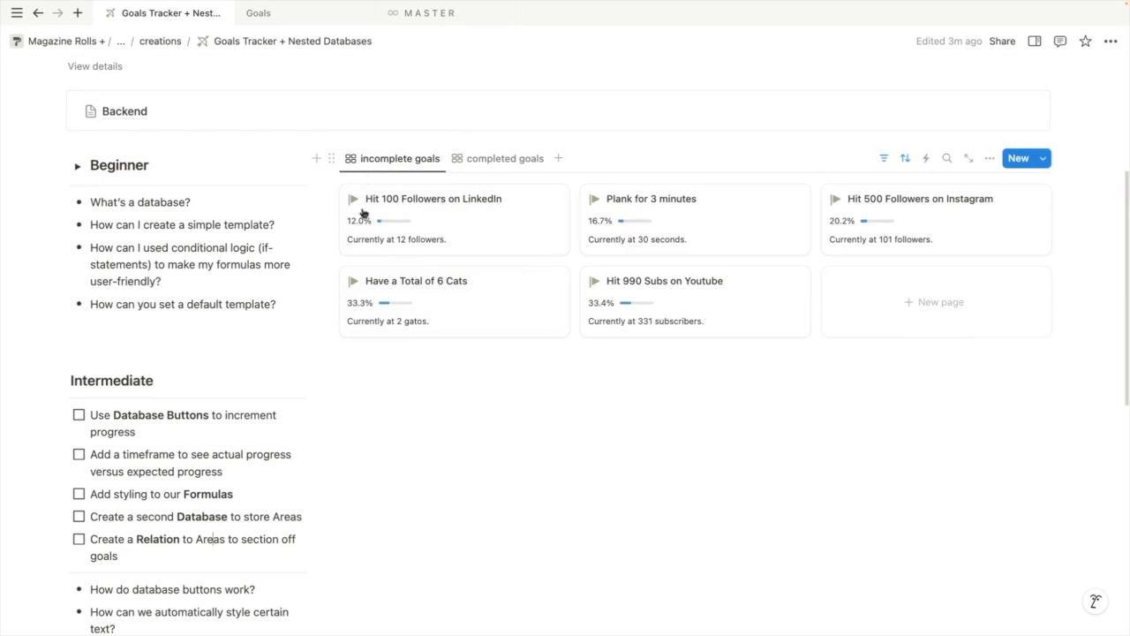
# Copy the Beginner section's goals database view and paste it into the empty block beside the Intermediate checklist
pyautogui.click(381, 376)
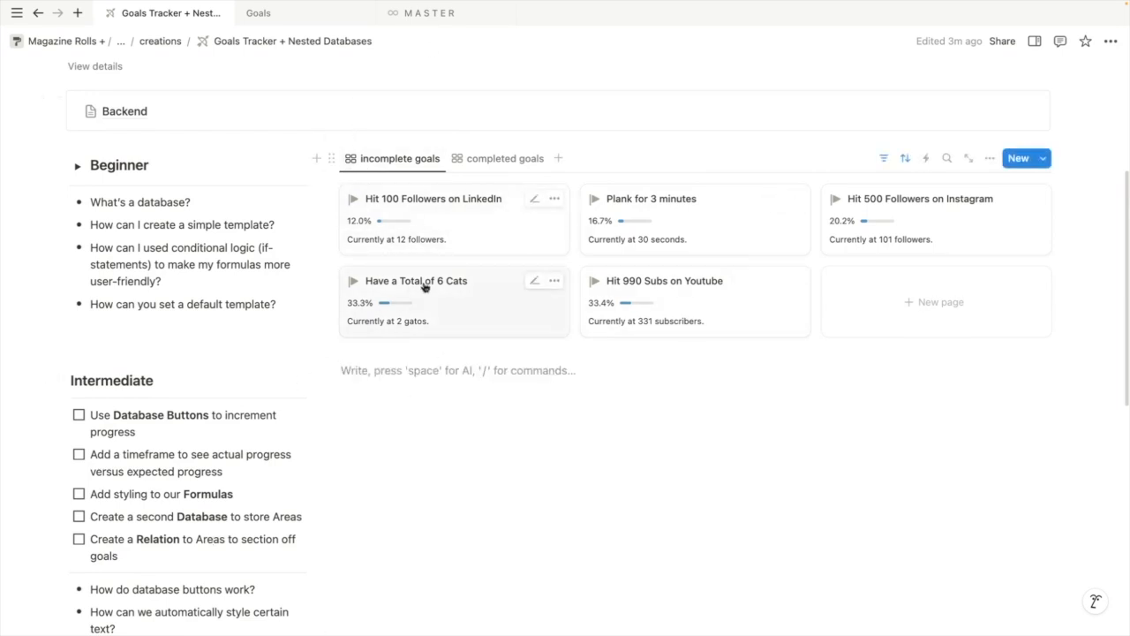
pyautogui.click(332, 160)
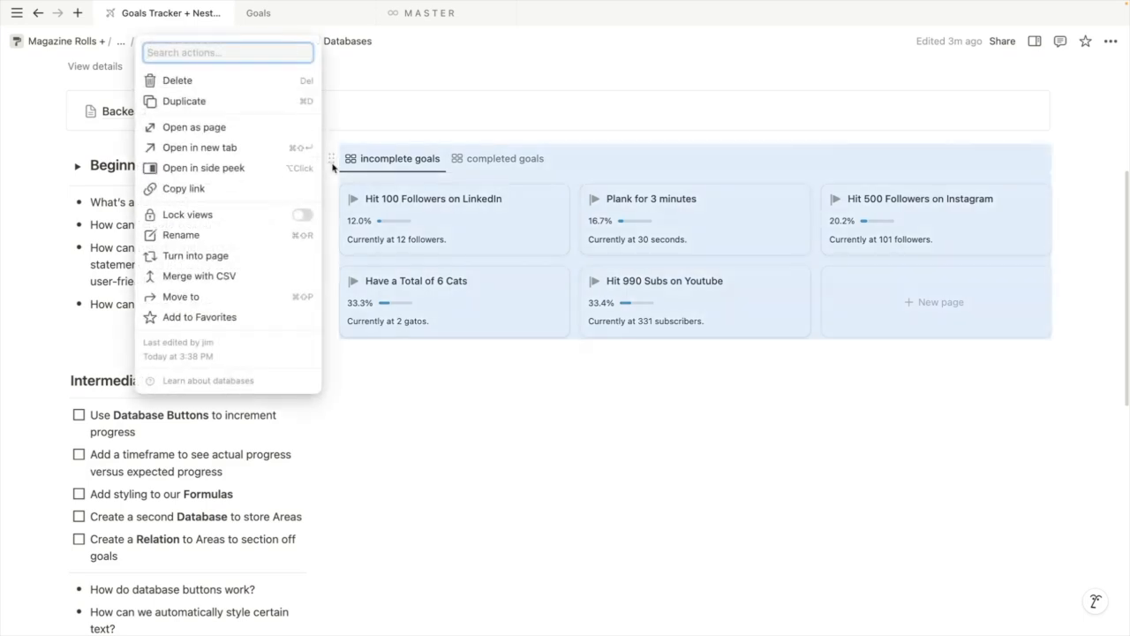
pyautogui.click(441, 402)
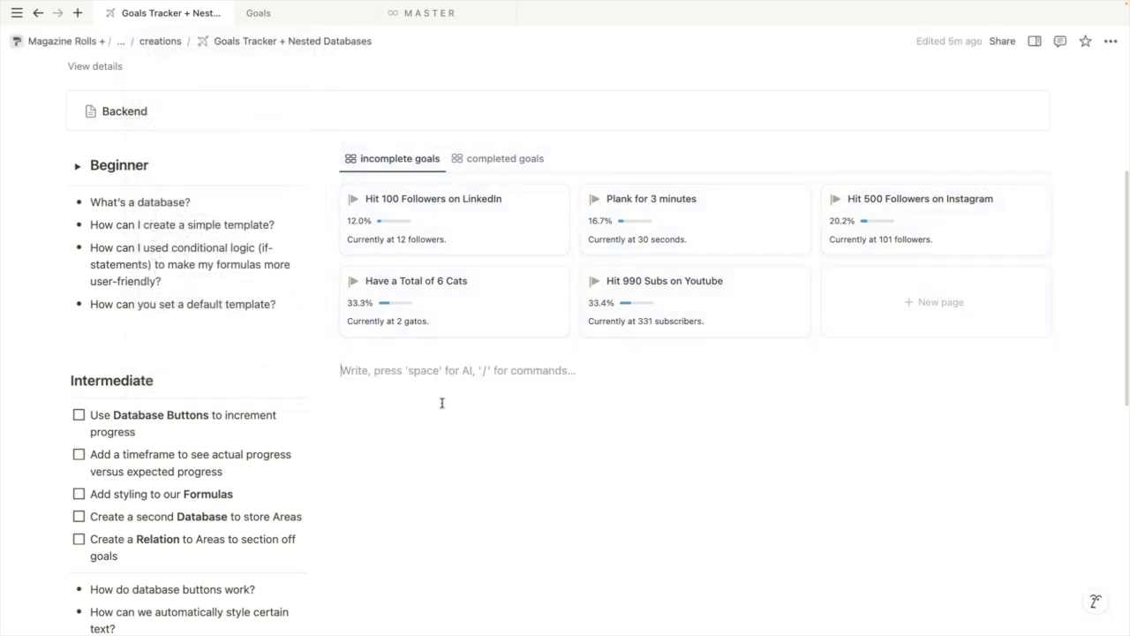
pyautogui.hotkey('ctrl', 'v')
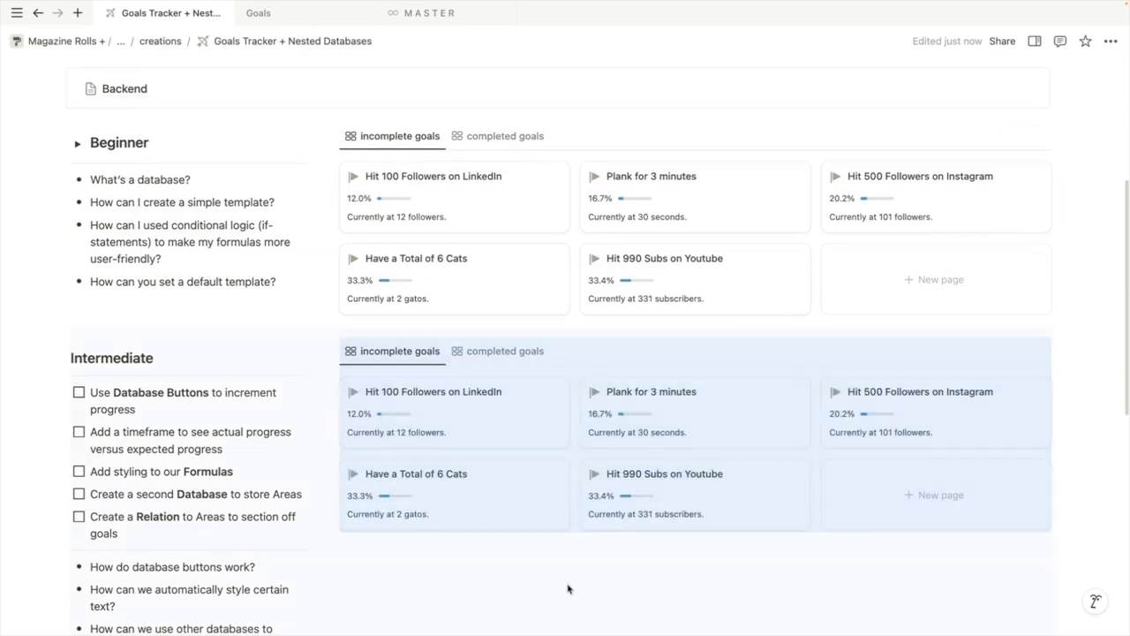
pyautogui.click(566, 583)
# Compare the pasted goals view with the original and review the Intermediate task on using Database Buttons to increment progress
pyautogui.scroll(1, 552, 575)
pyautogui.scroll(-1, 552, 575)
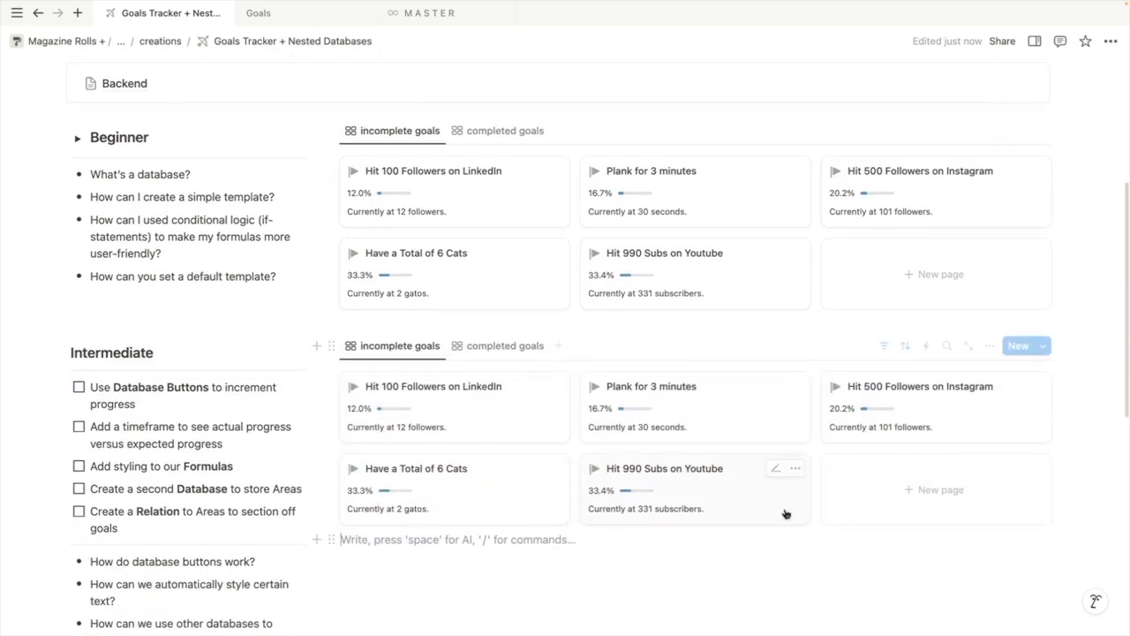
pyautogui.scroll(1, 398, 139)
pyautogui.scroll(-2, 434, 416)
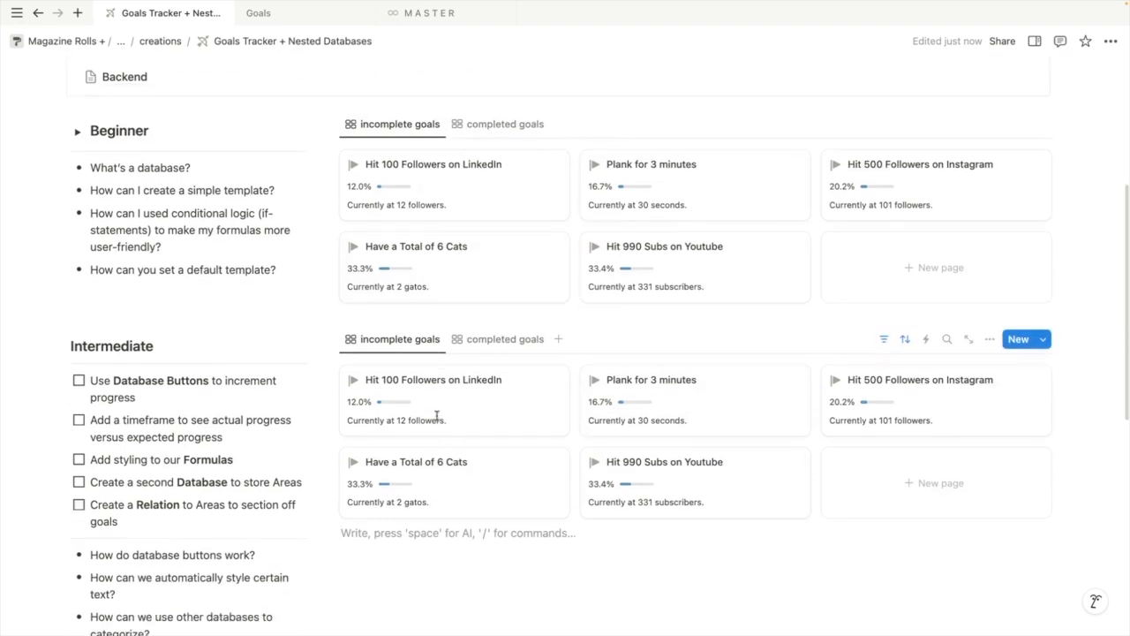
pyautogui.scroll(2, 468, 557)
pyautogui.scroll(-1, 636, 131)
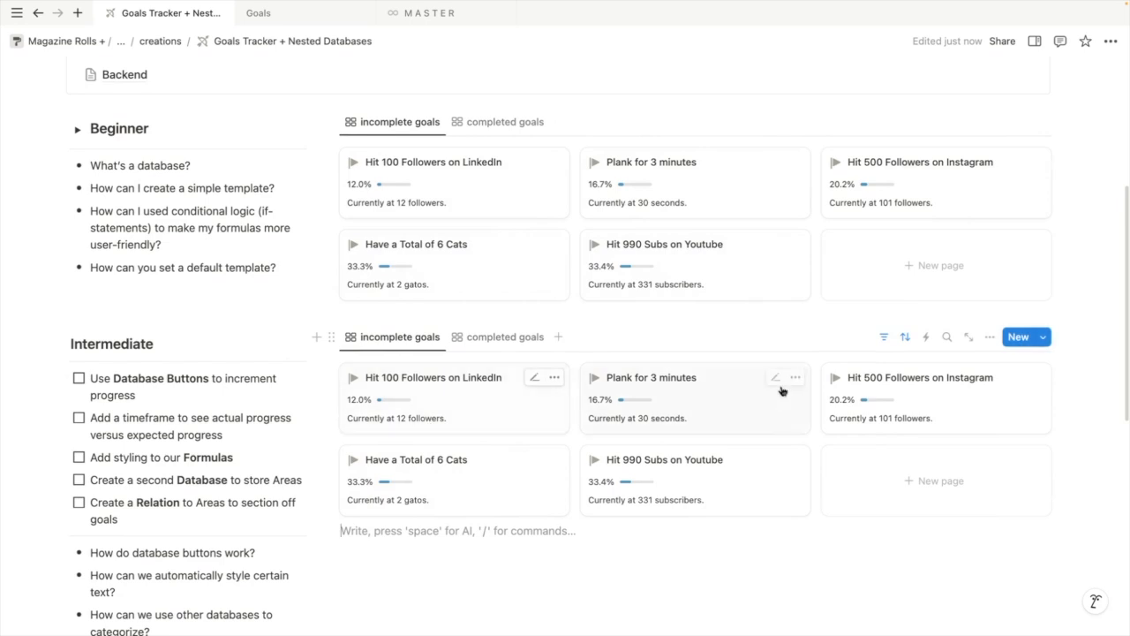
pyautogui.click(445, 590)
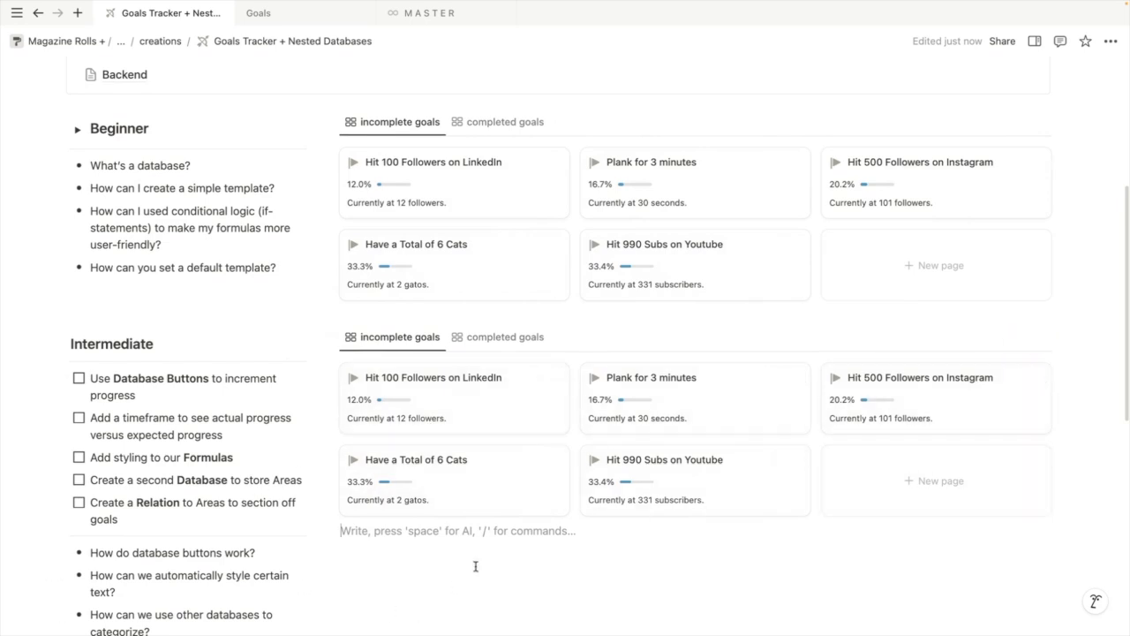
pyautogui.scroll(-2, 477, 566)
pyautogui.click(187, 267)
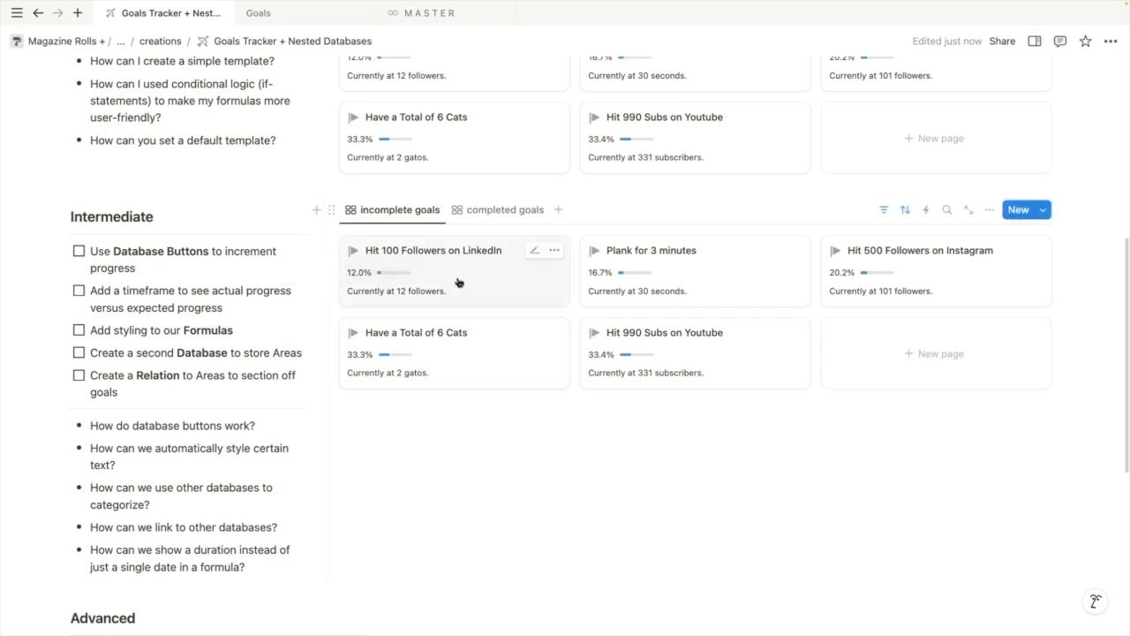
# Add a Button property named "Another One!" to the Goals database, placed before the Goal column, and narrow its column
pyautogui.click(308, 24)
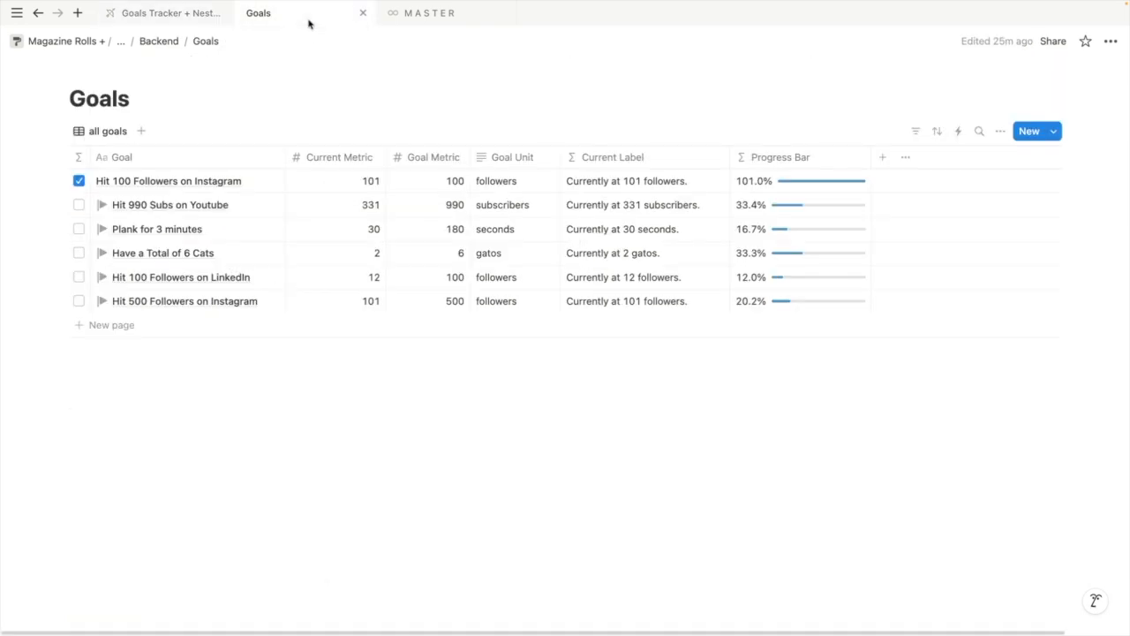
pyautogui.click(887, 160)
pyautogui.scroll(-3, 972, 598)
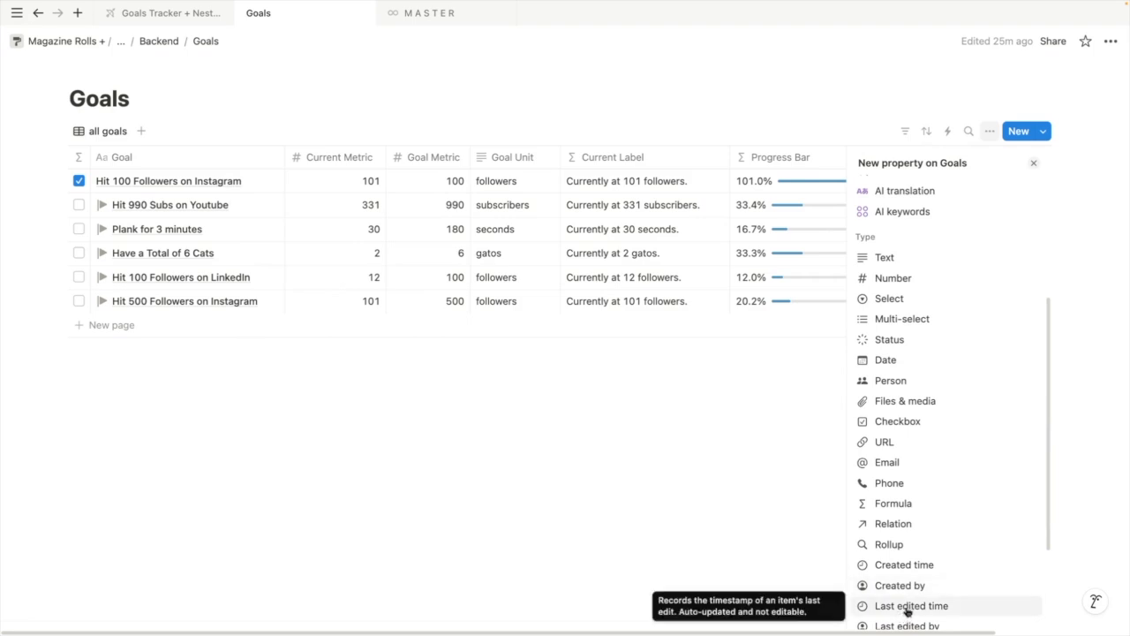
pyautogui.scroll(-3, 907, 610)
pyautogui.click(891, 529)
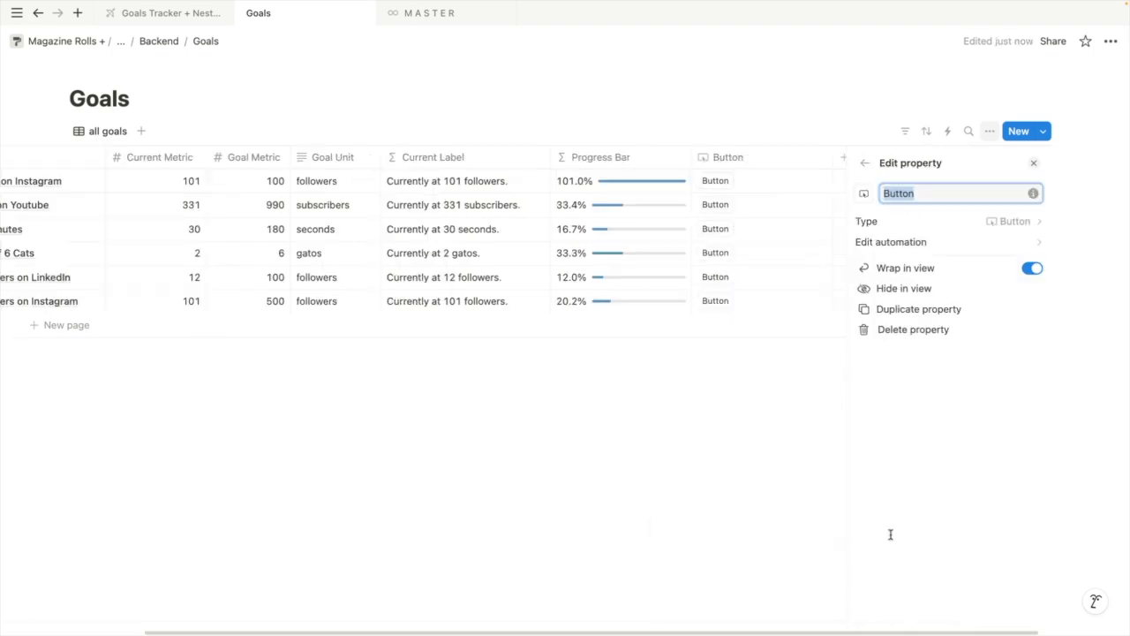
pyautogui.write('n')
pyautogui.write('other One!')
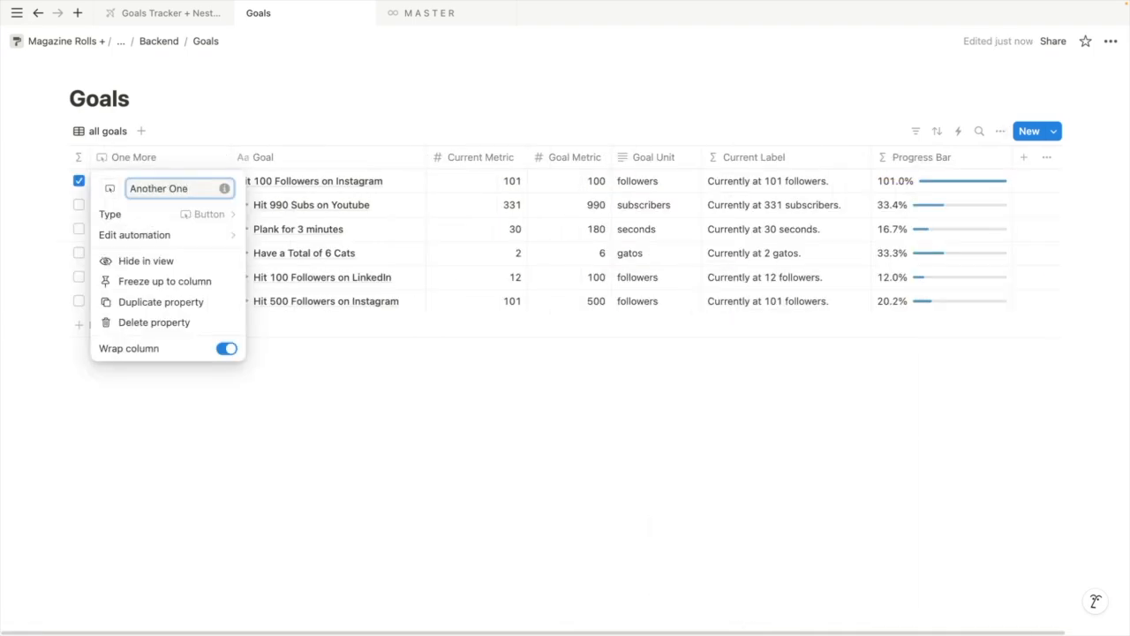
pyautogui.click(285, 459)
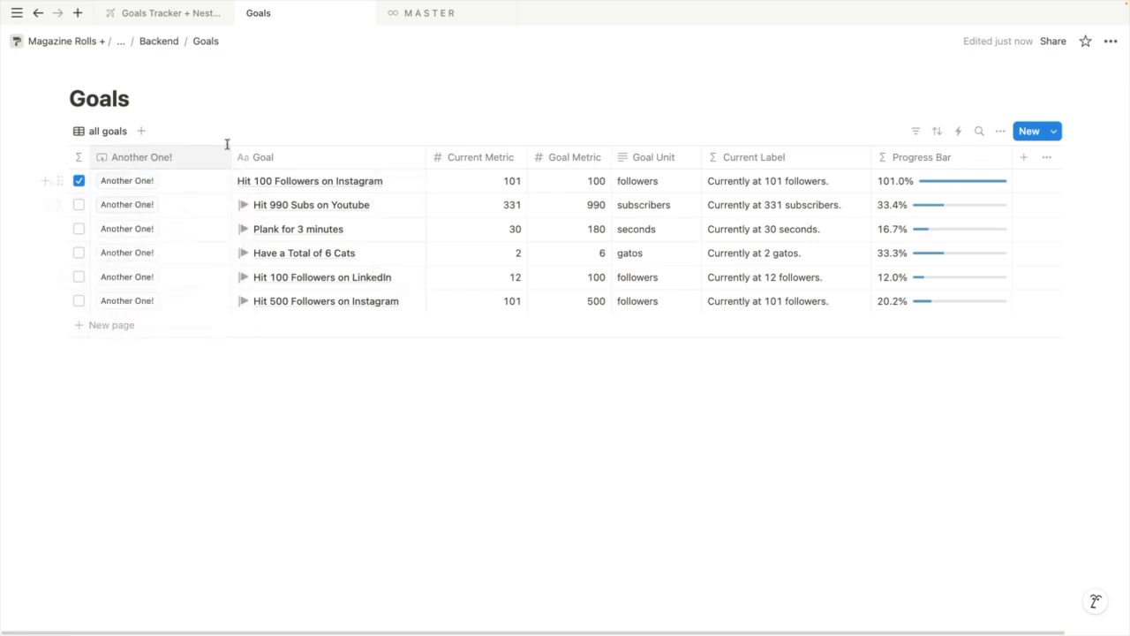
pyautogui.moveTo(228, 144); pyautogui.dragTo(187, 146)
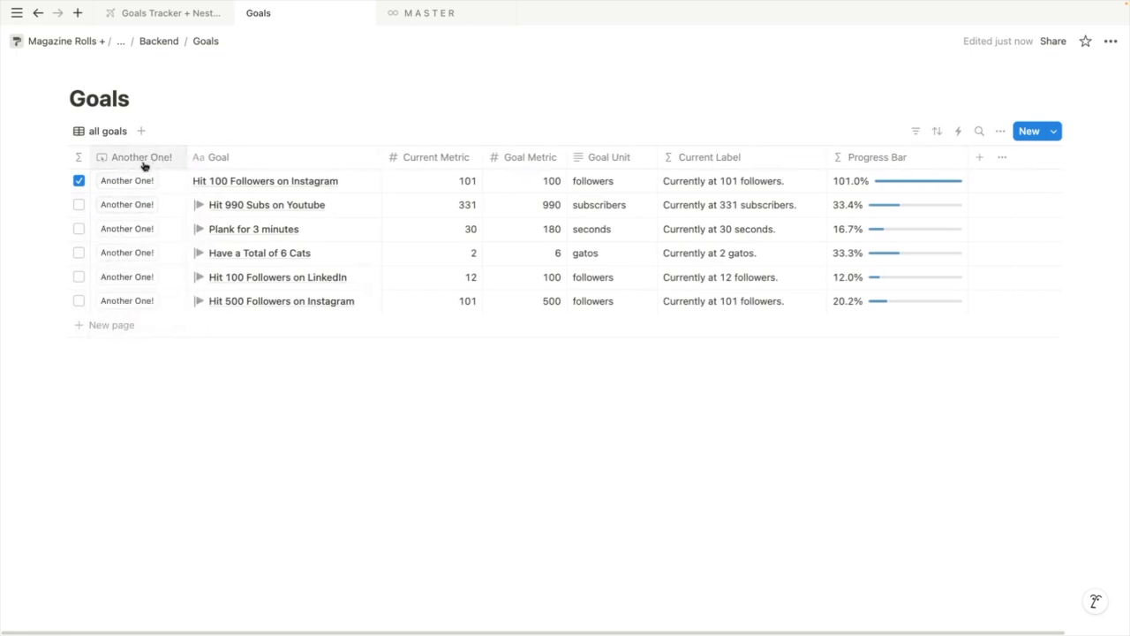
# Edit the Another One! button's automation and add an Edit property action that targets Current Metric
pyautogui.click(144, 165)
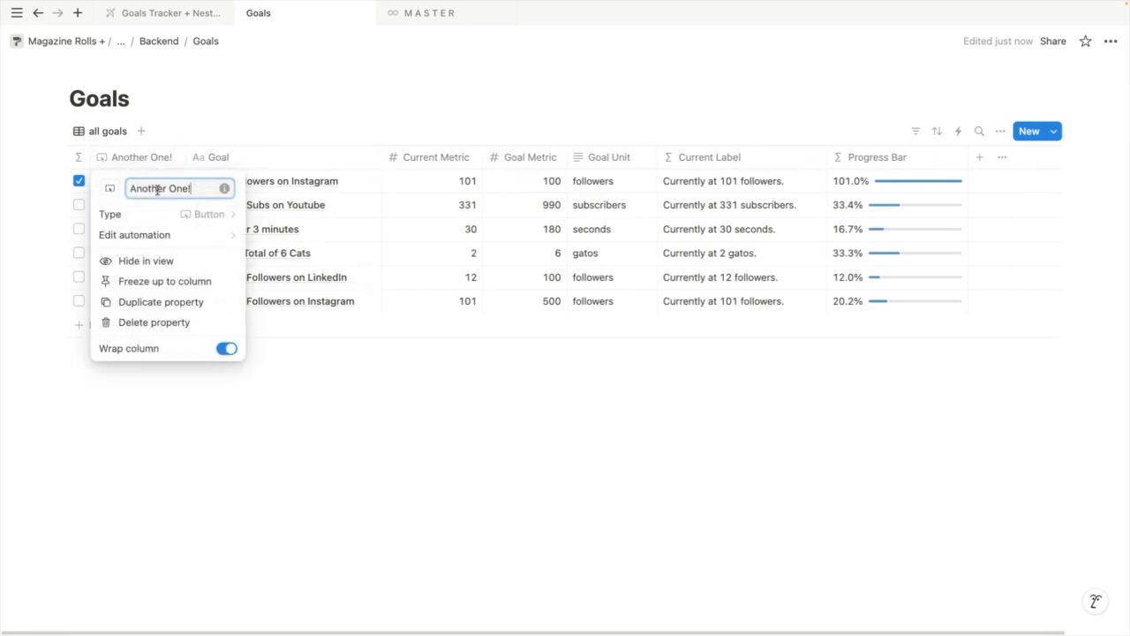
pyautogui.click(140, 235)
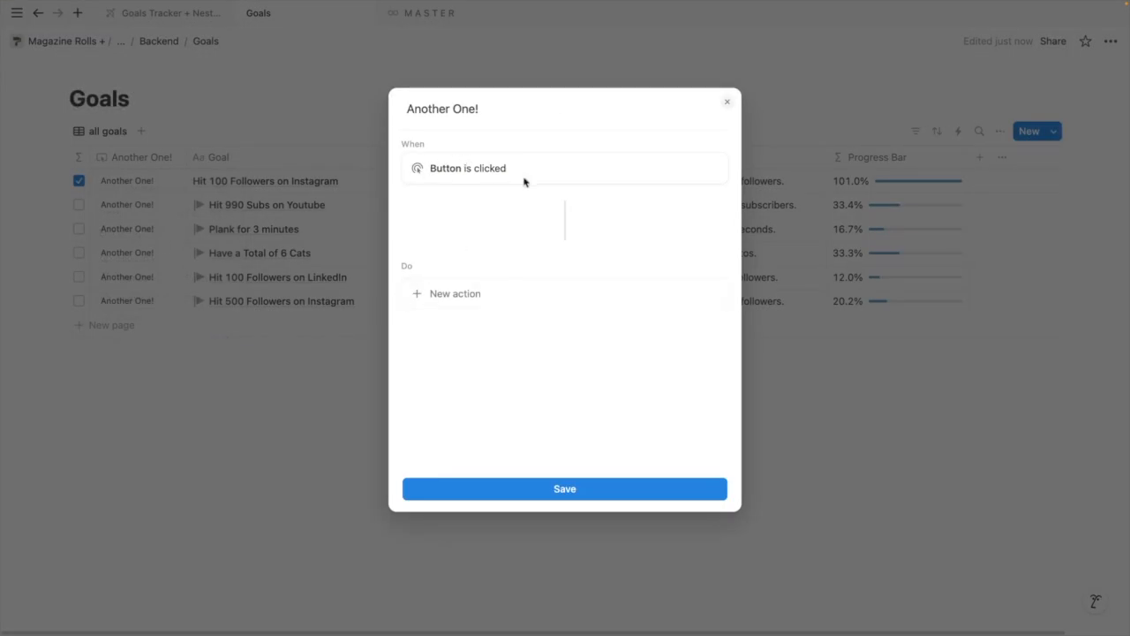
pyautogui.click(485, 309)
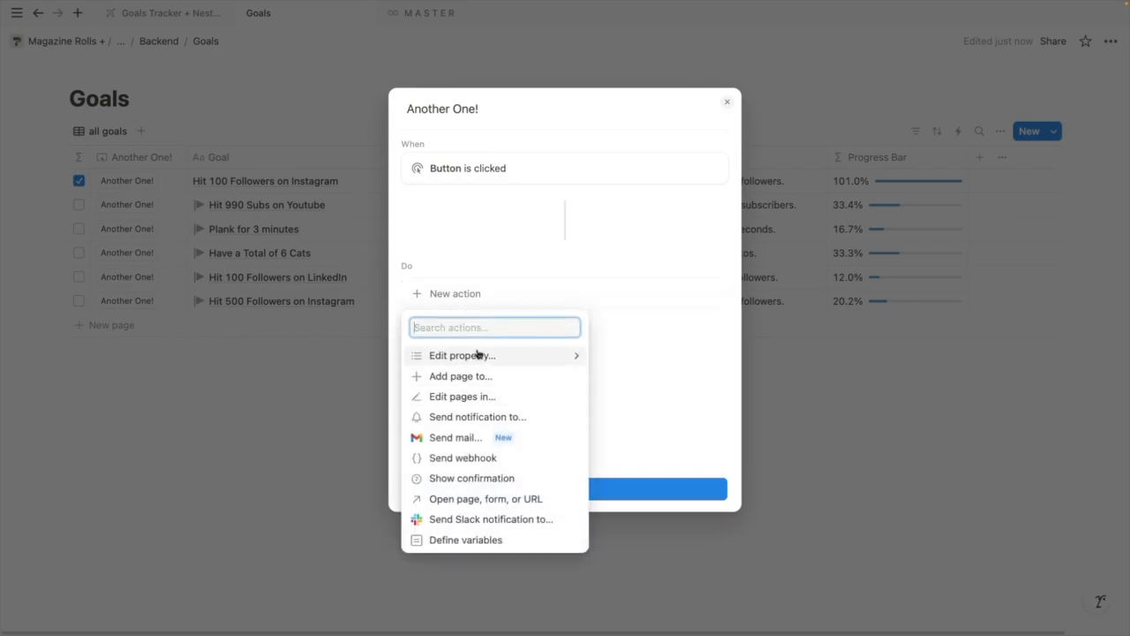
pyautogui.click(490, 362)
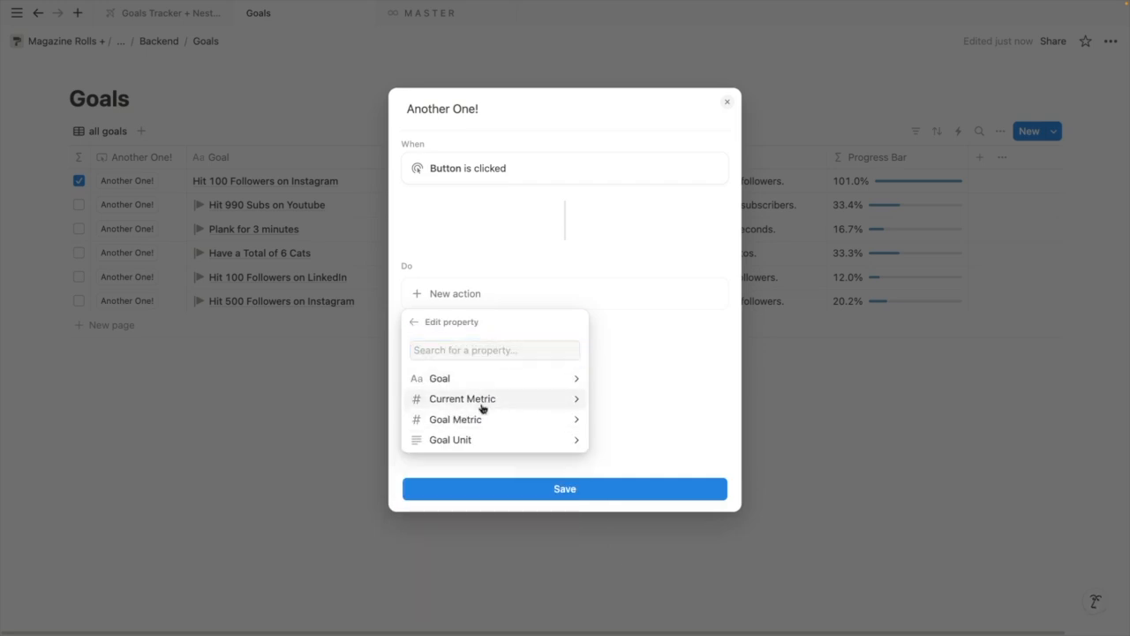
pyautogui.click(481, 405)
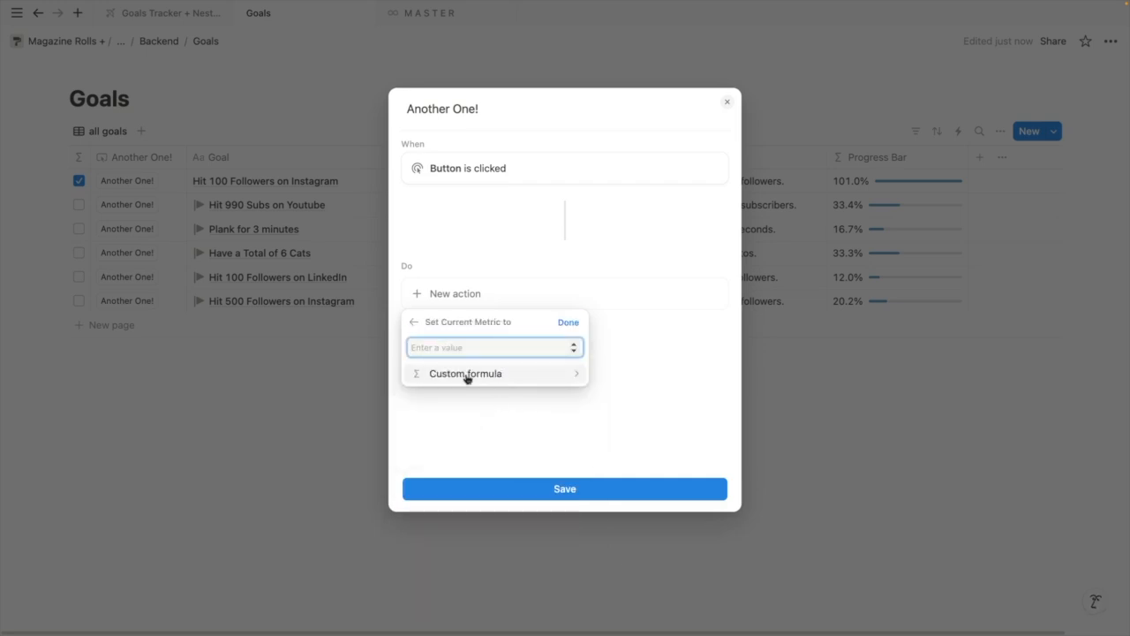
# Set the action's custom formula to This page.Current Metric + 1, save the automation, and run the button on the Hit 990 Subs on Youtube goal
pyautogui.click(465, 375)
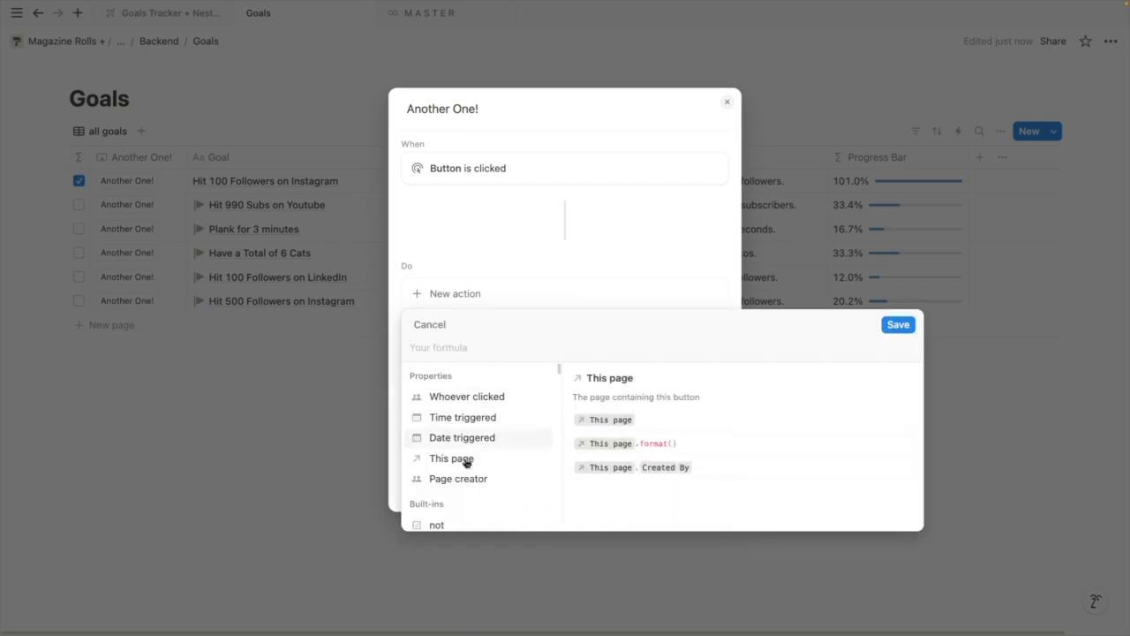
pyautogui.click(530, 459)
pyautogui.write('.c')
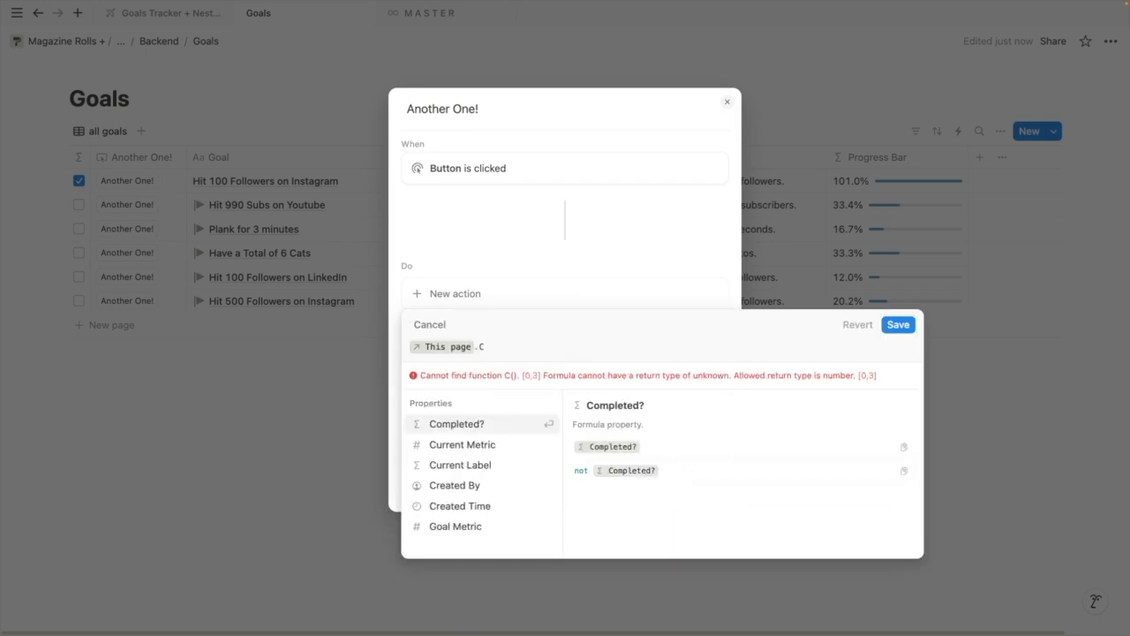
pyautogui.click(455, 444)
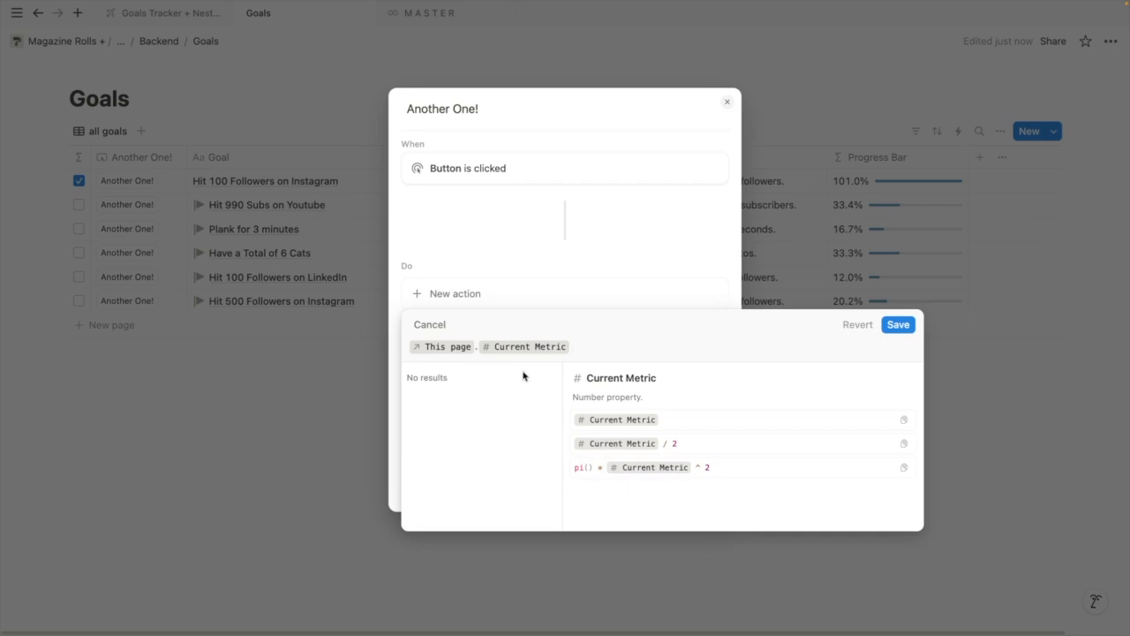
pyautogui.write('+ 1')
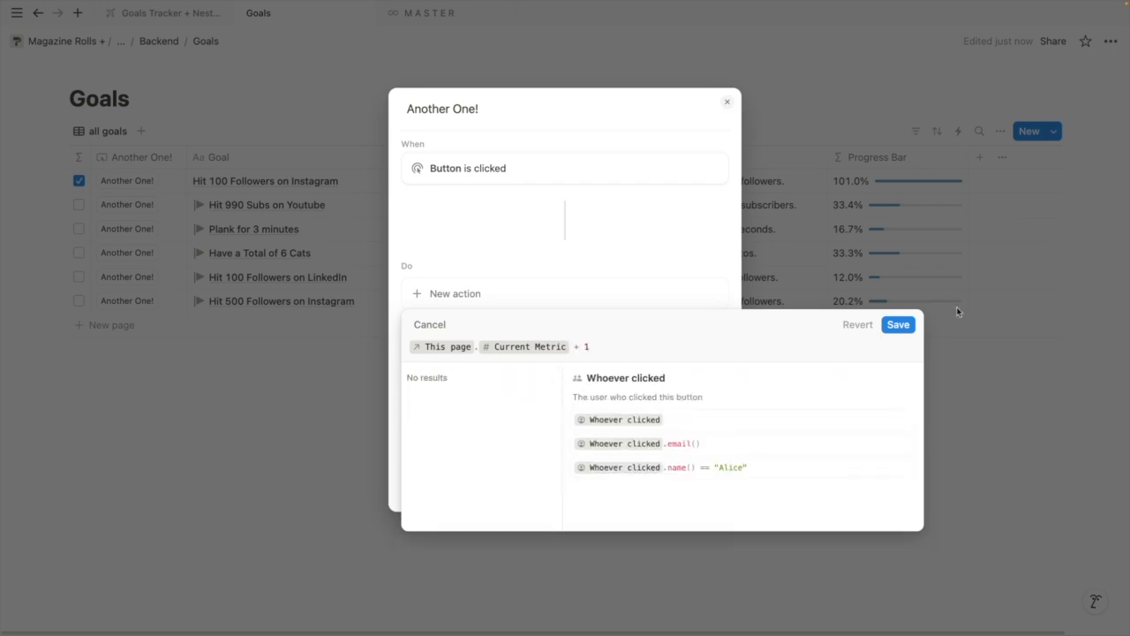
pyautogui.click(898, 324)
pyautogui.click(571, 491)
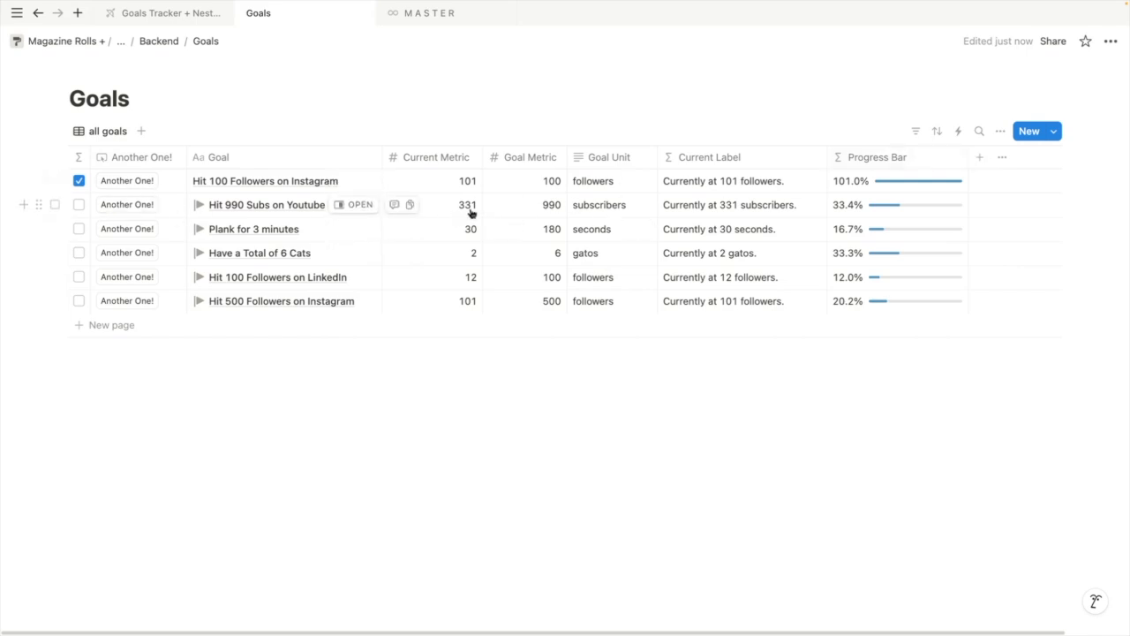
pyautogui.click(137, 209)
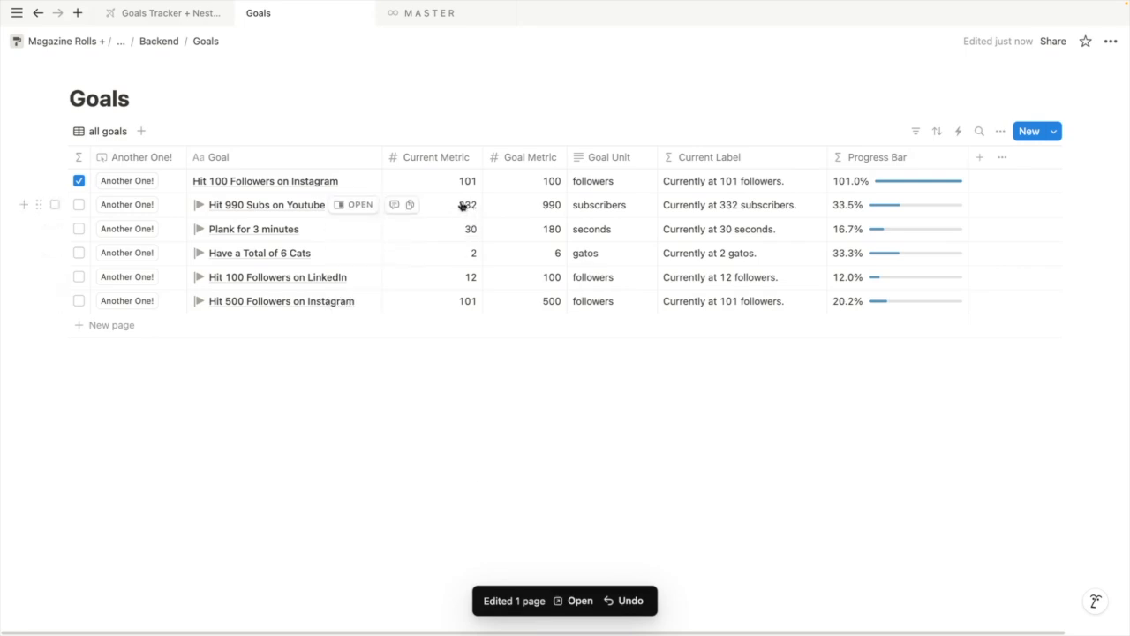
# Show the Another One! button below the current label on the cards of the Intermediate section's incomplete goals view
pyautogui.click(193, 14)
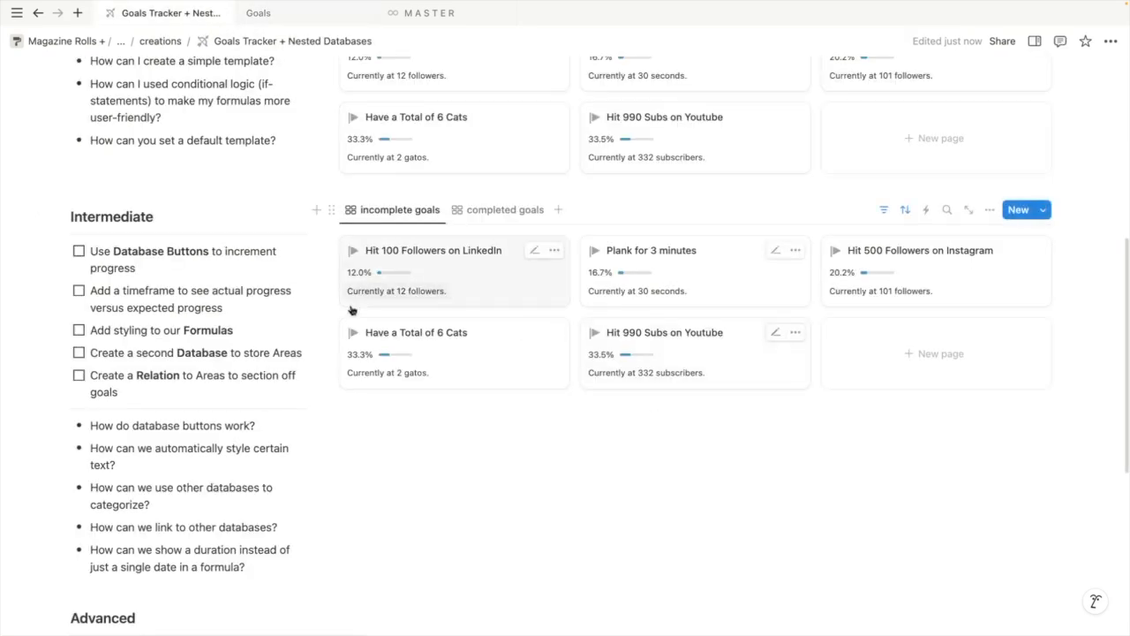
pyautogui.click(990, 211)
pyautogui.click(970, 342)
pyautogui.moveTo(993, 487); pyautogui.dragTo(975, 394)
pyautogui.click(663, 481)
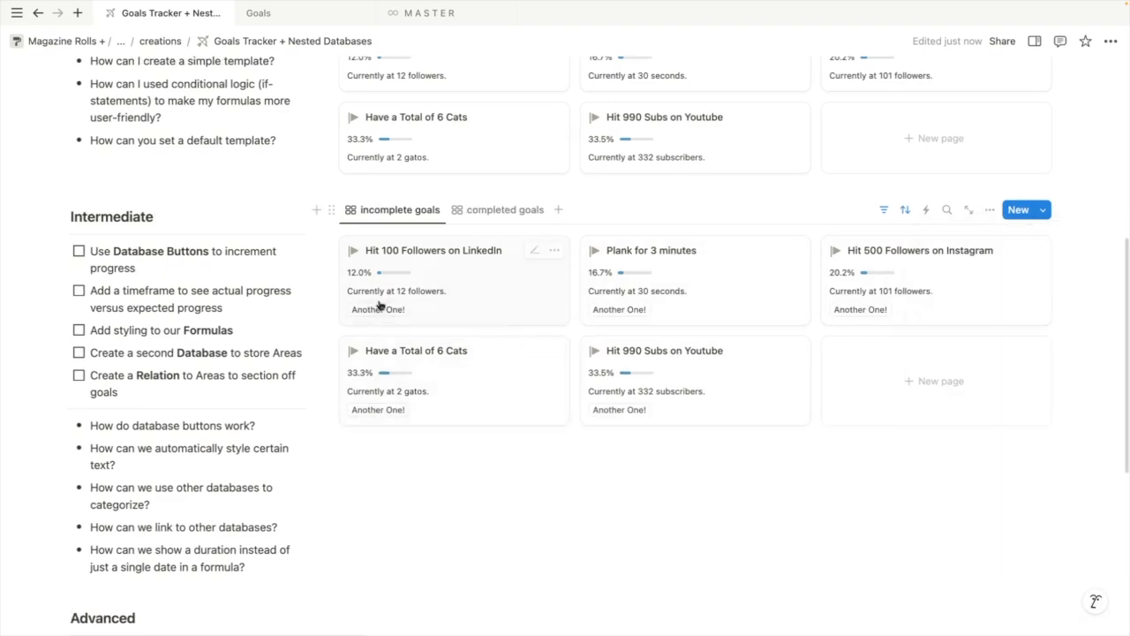
# Run Another One! on the Hit 100 Followers on LinkedIn and Plank for 3 minutes cards, and check off the database buttons task
pyautogui.click(381, 309)
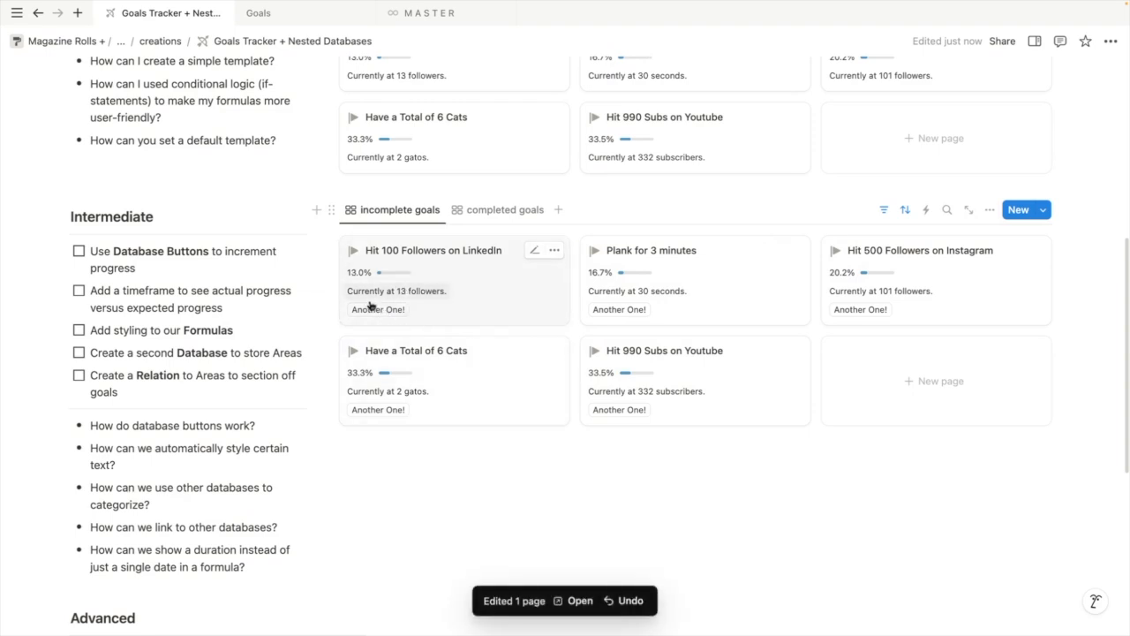
pyautogui.click(621, 310)
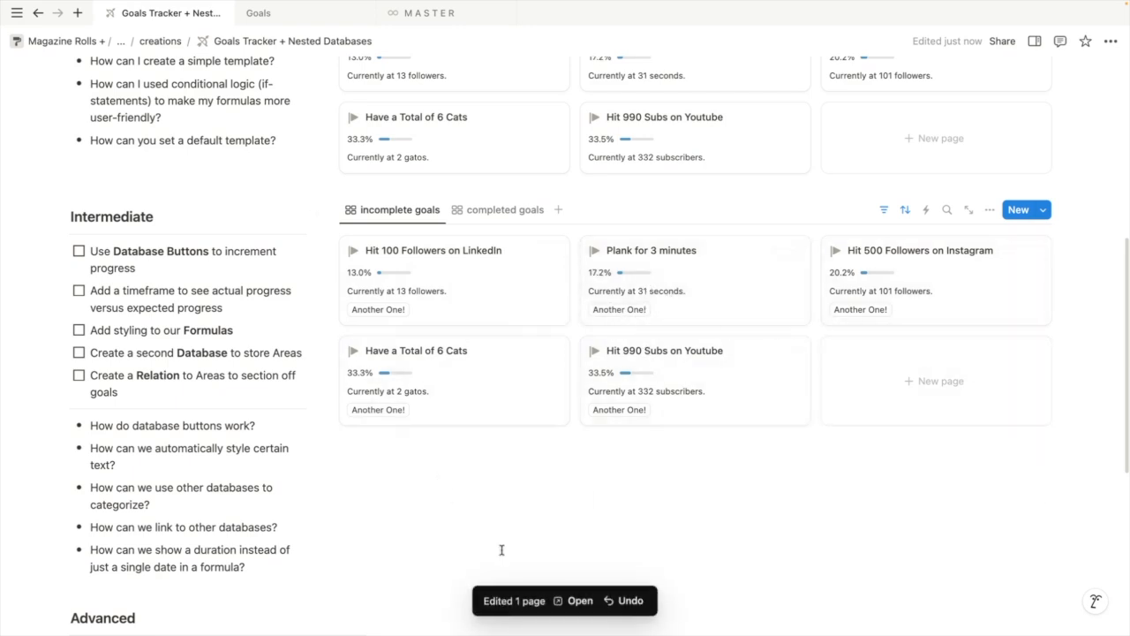
pyautogui.click(79, 252)
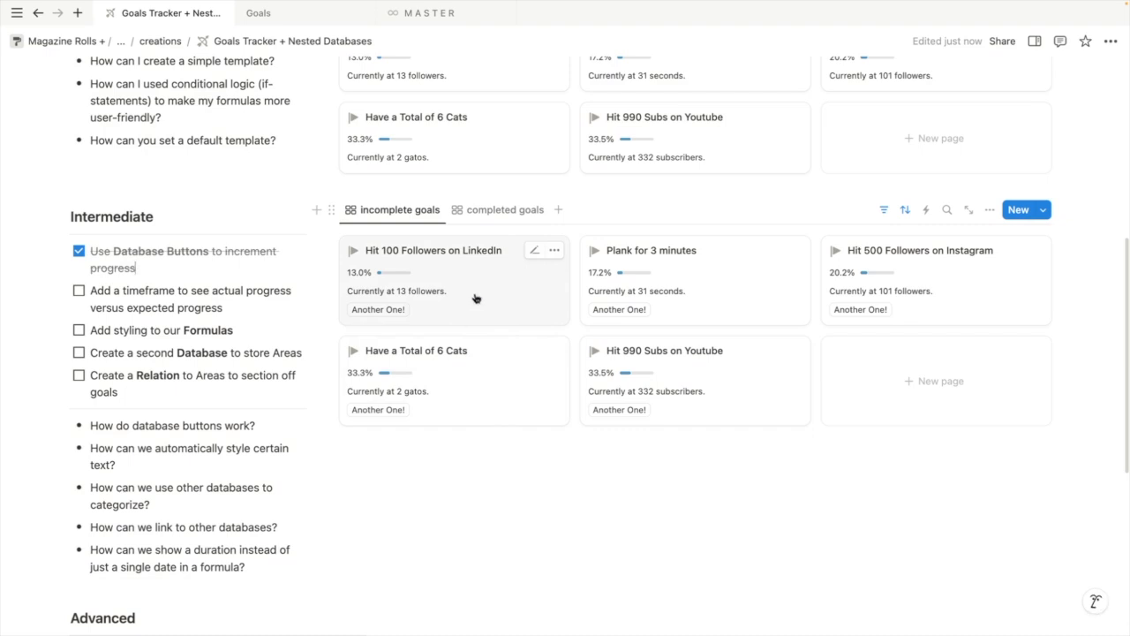
pyautogui.click(533, 293)
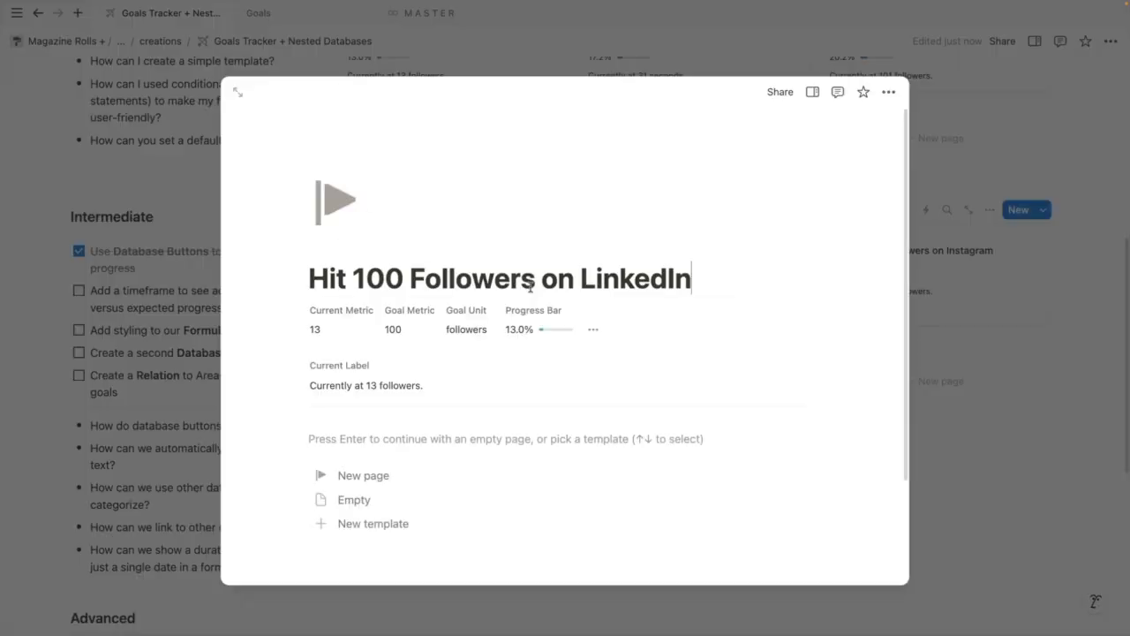
pyautogui.click(161, 179)
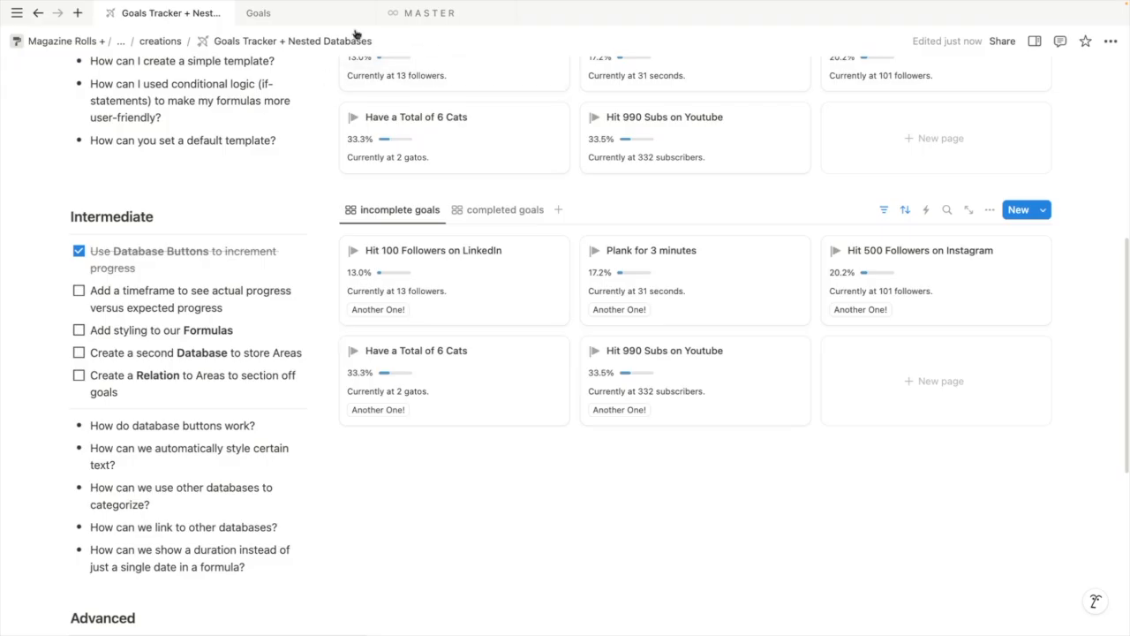
# Duplicate the Another One! button property in the Goals database and rename the copy "Another Ten!"
pyautogui.click(285, 16)
pyautogui.click(409, 19)
pyautogui.click(335, 19)
pyautogui.click(137, 159)
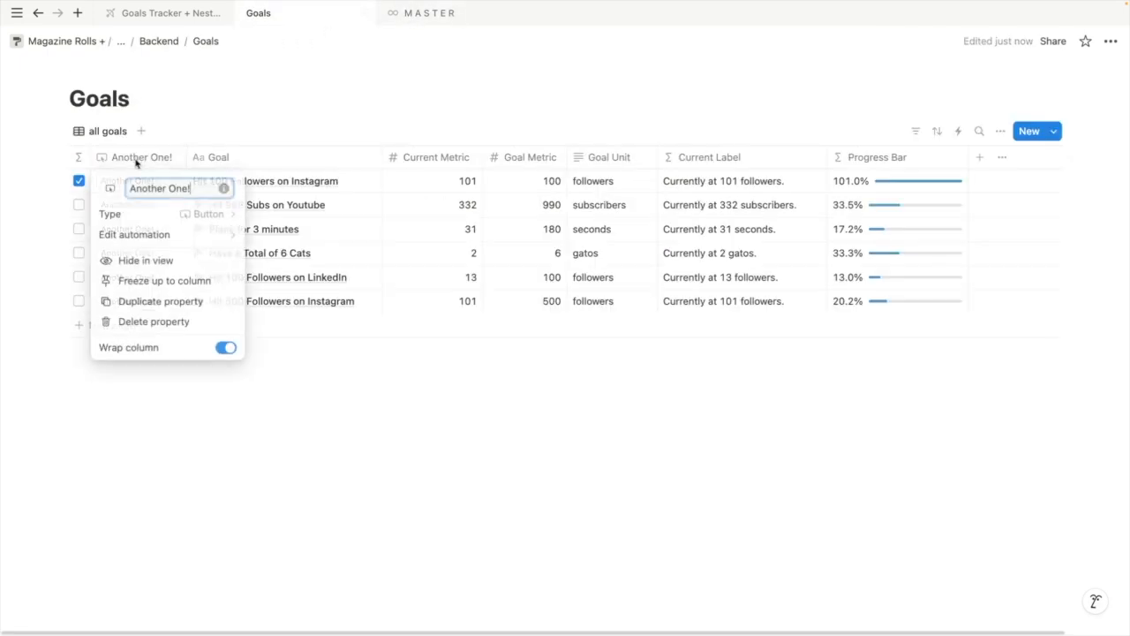
pyautogui.click(161, 303)
pyautogui.click(240, 159)
pyautogui.doubleClick(274, 189)
pyautogui.write('Ten!')
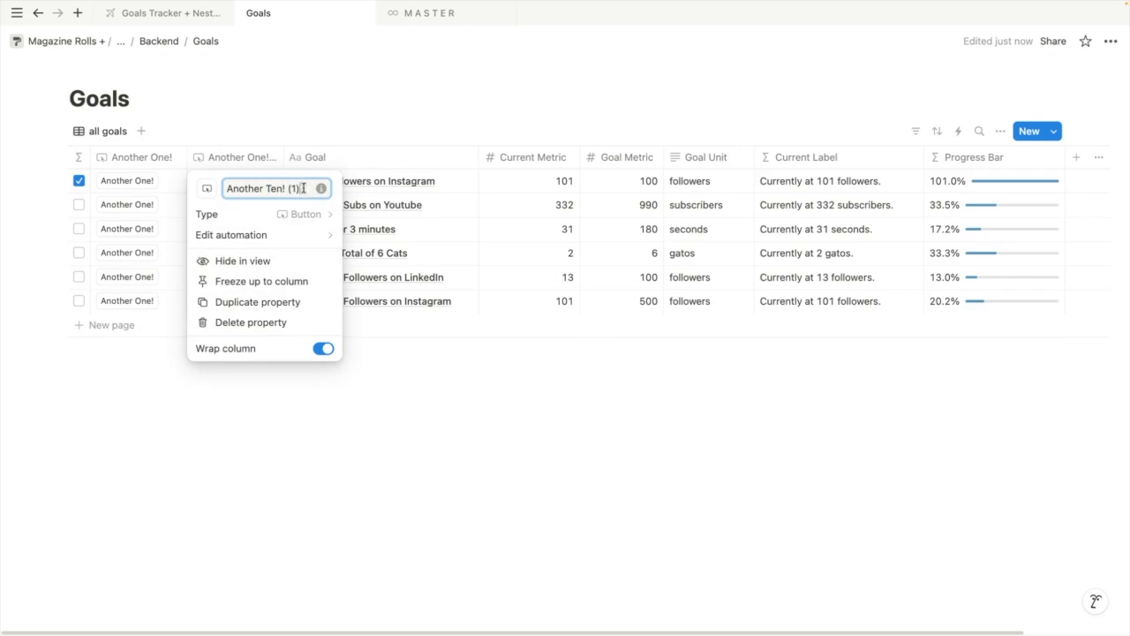
# Set the Another Ten! automation's Current Metric formula to This page.Current Metric + 10 and save the automation
pyautogui.click(288, 235)
pyautogui.click(571, 345)
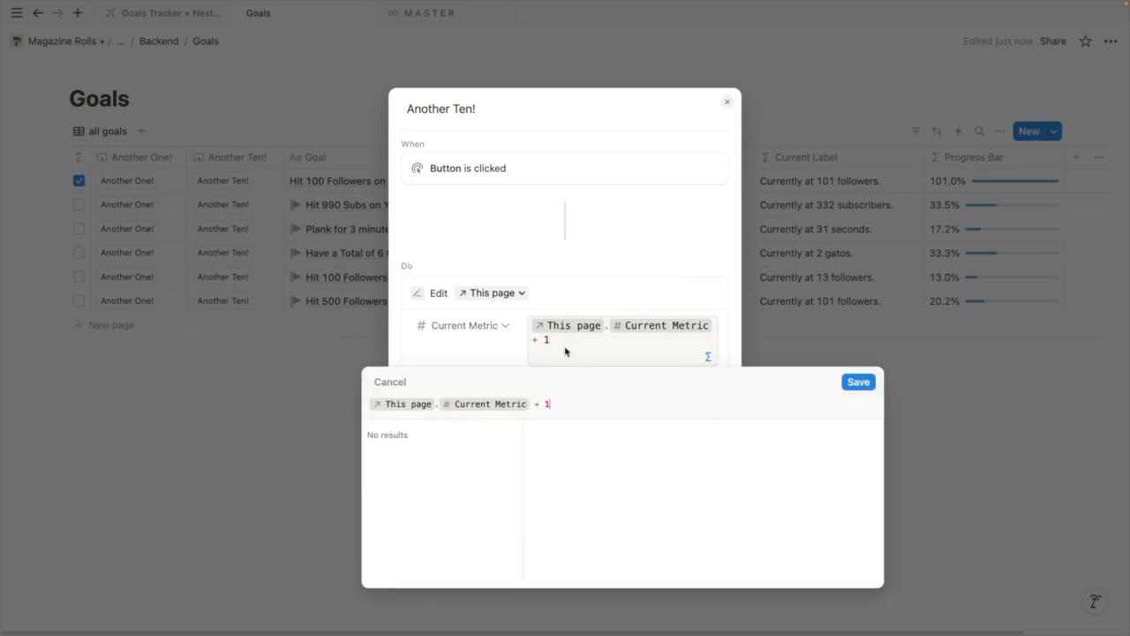
pyautogui.write('0')
pyautogui.click(858, 382)
pyautogui.click(618, 500)
# Show Another Ten! below Another One! on the Intermediate section's incomplete goals cards and run it on Hit 100 Followers on LinkedIn
pyautogui.click(176, 12)
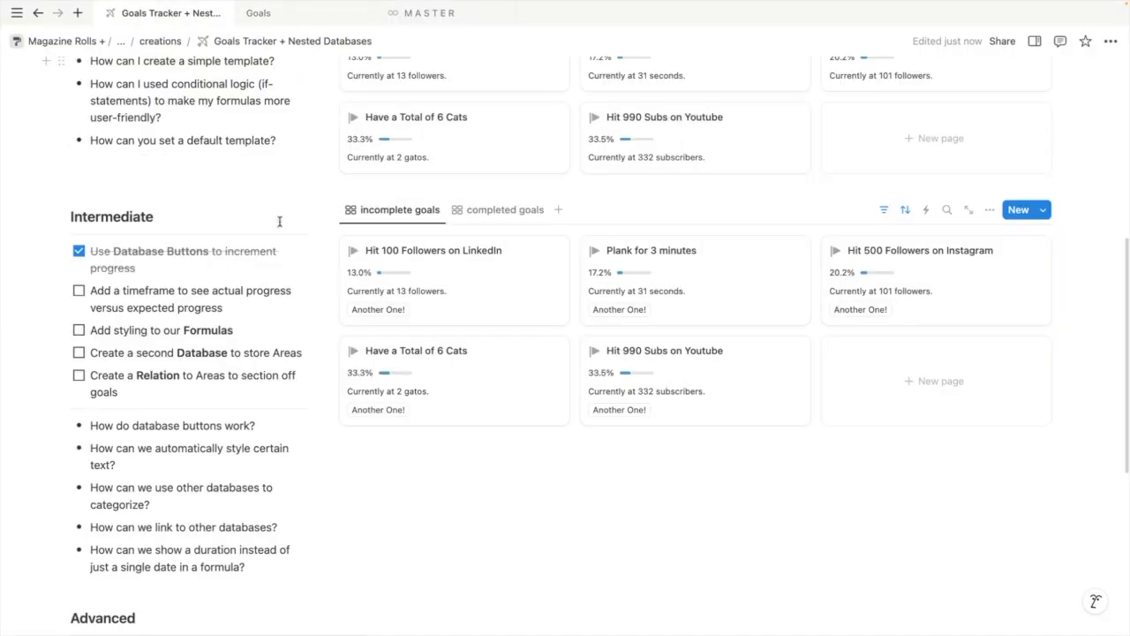
pyautogui.click(990, 209)
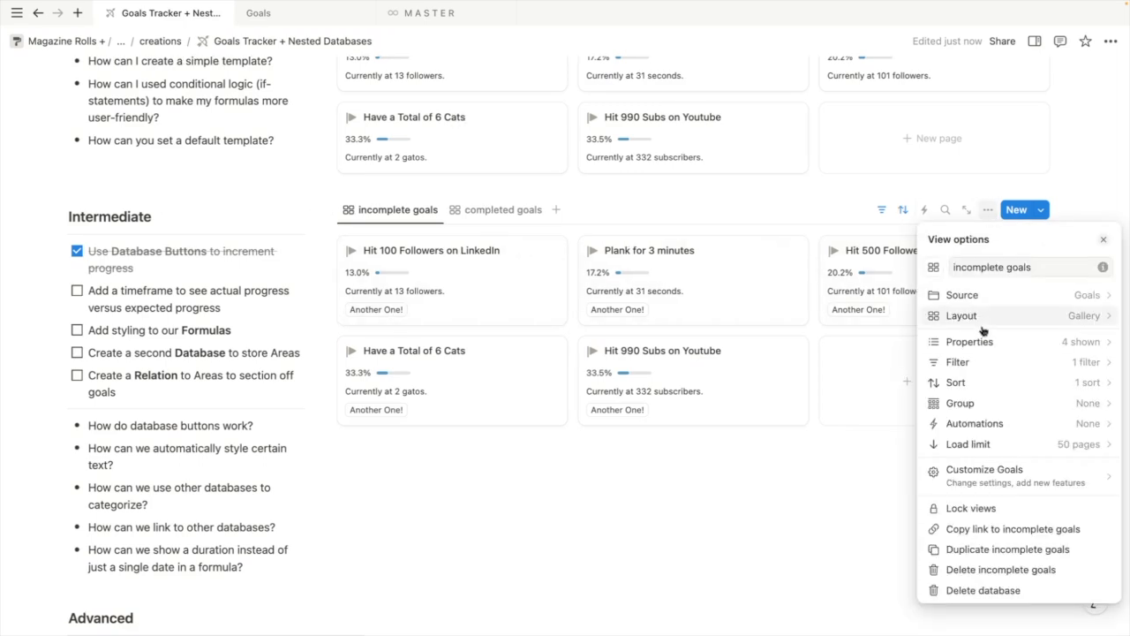
pyautogui.click(959, 339)
pyautogui.moveTo(979, 502); pyautogui.dragTo(975, 398)
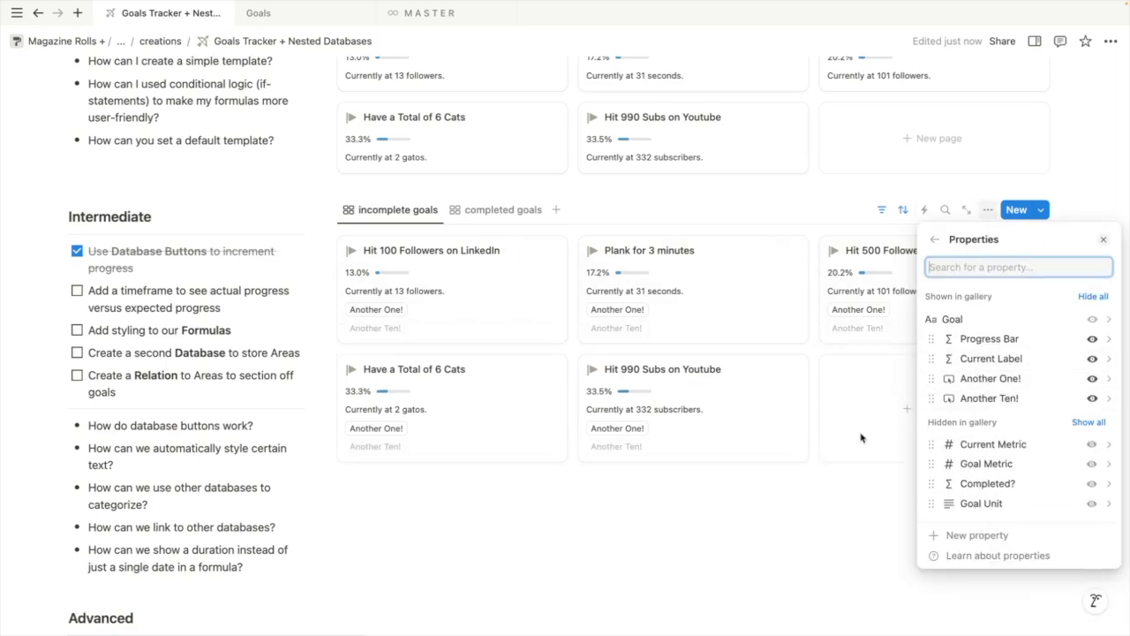
pyautogui.click(672, 498)
pyautogui.click(380, 330)
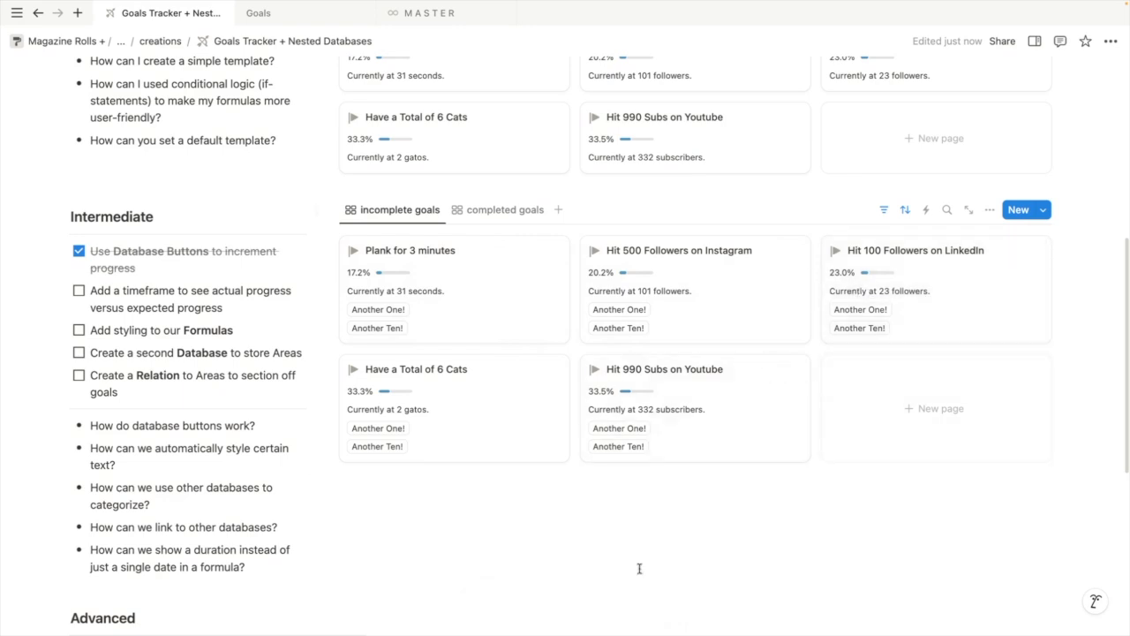
pyautogui.click(515, 510)
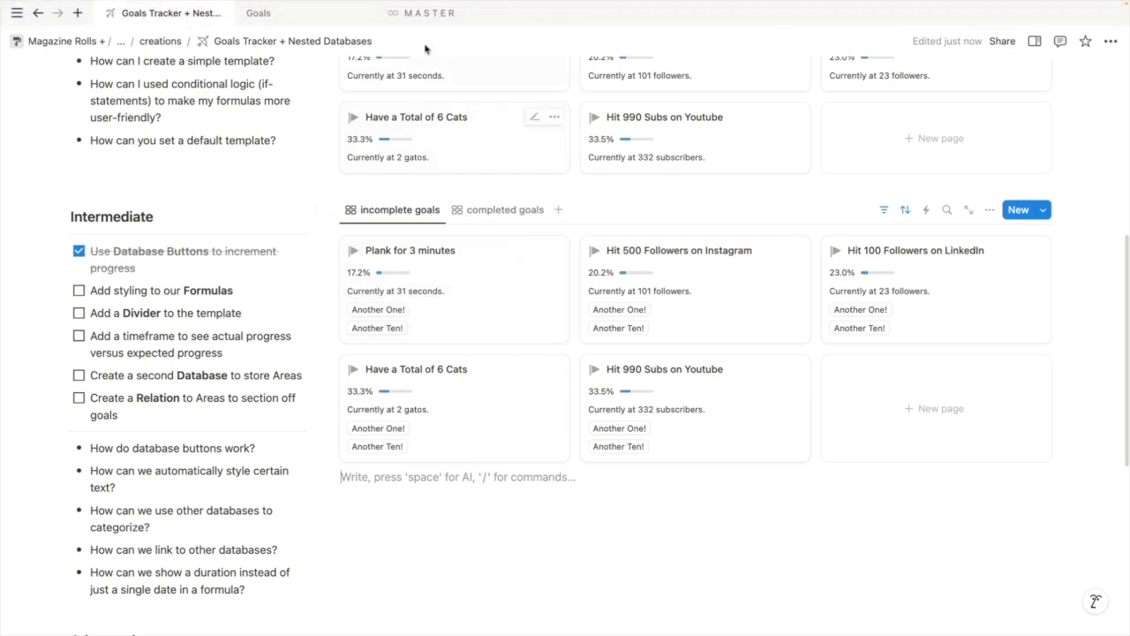
# On the MASTER page, examine the styled label formula on the 30 Days of Recreating card
pyautogui.click(417, 13)
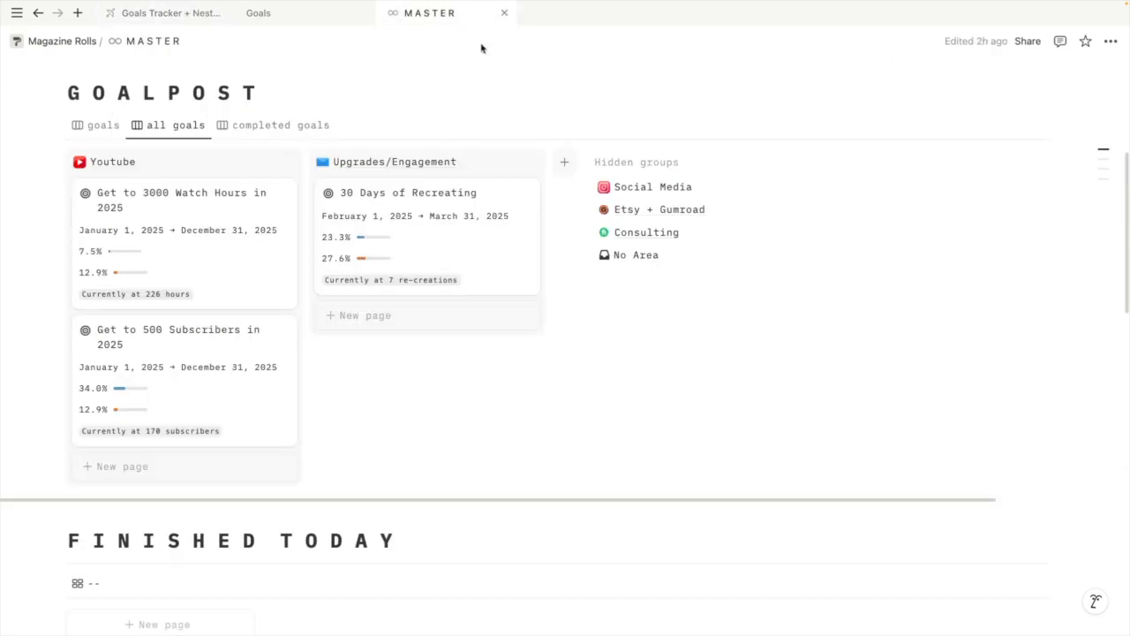
pyautogui.click(410, 280)
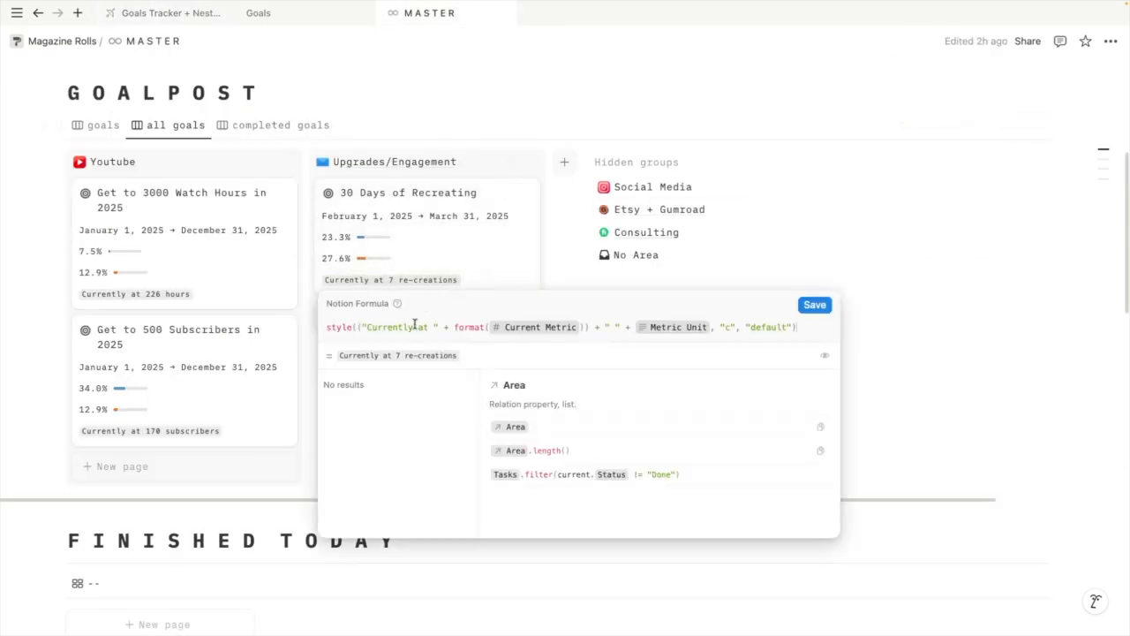
pyautogui.click(799, 305)
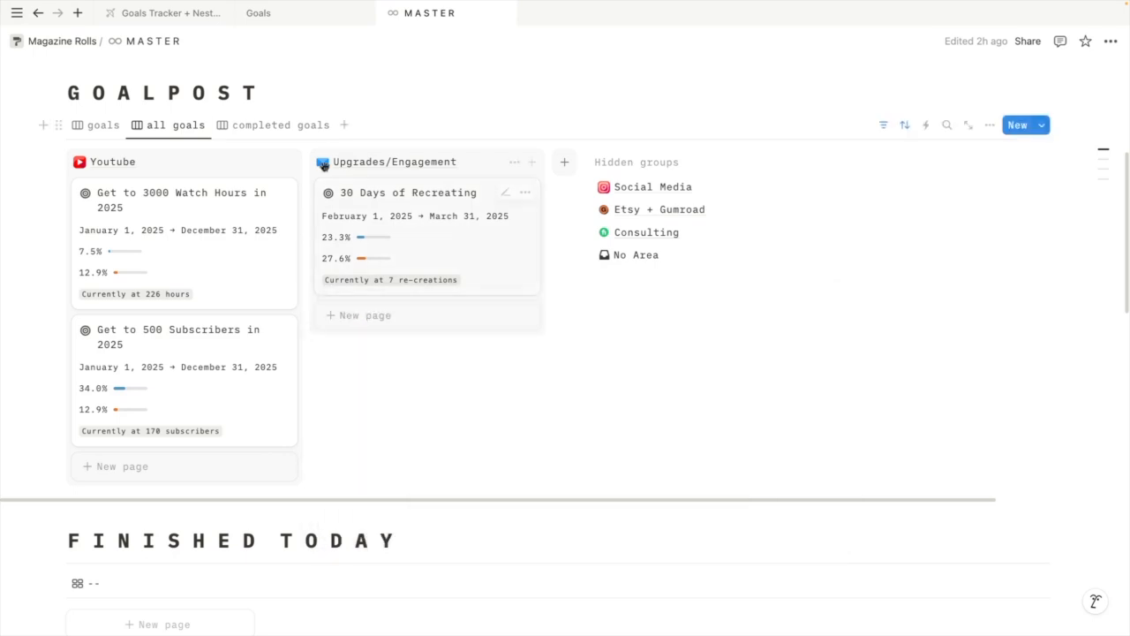
# Add a line reading "text" under the GOALPOST heading and format it as inline code
pyautogui.click(302, 95)
pyautogui.press('Return')
pyautogui.write('/code')
pyautogui.press('BackSpace')
pyautogui.press('BackSpace')
pyautogui.press('BackSpace')
pyautogui.press('BackSpace')
pyautogui.press('BackSpace')
pyautogui.write('text')
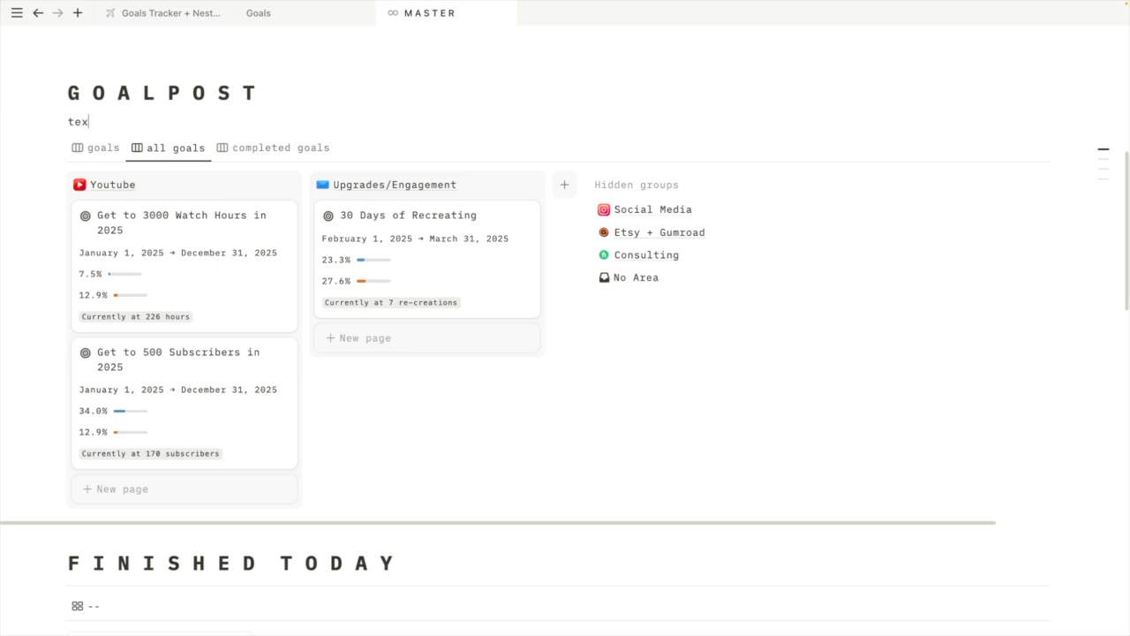
pyautogui.doubleClick(83, 121)
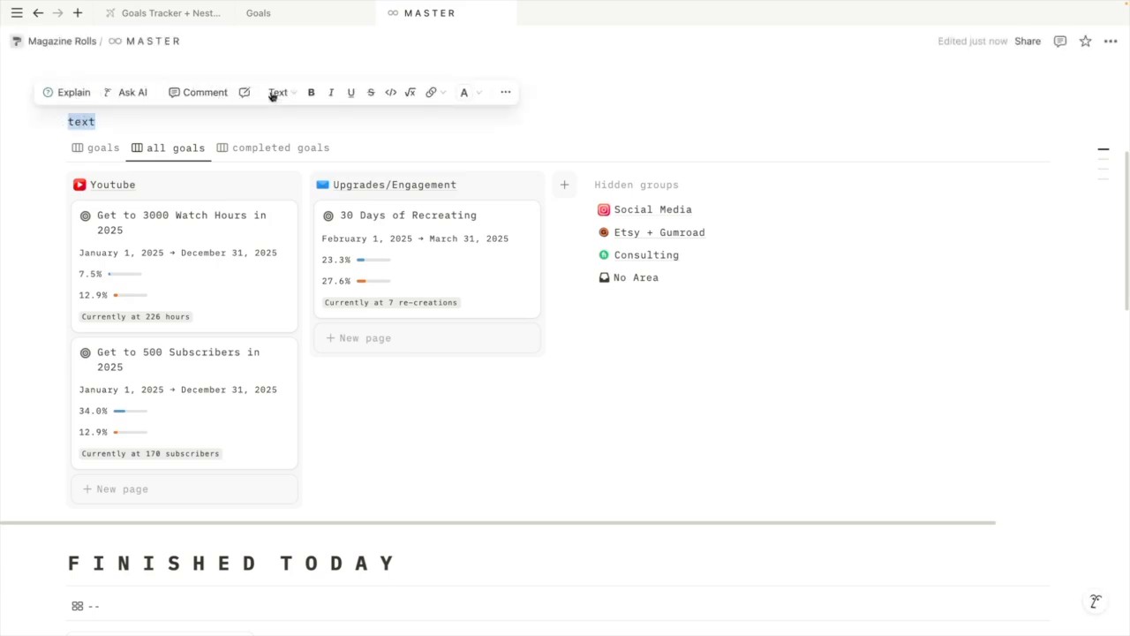
pyautogui.click(391, 92)
pyautogui.click(78, 128)
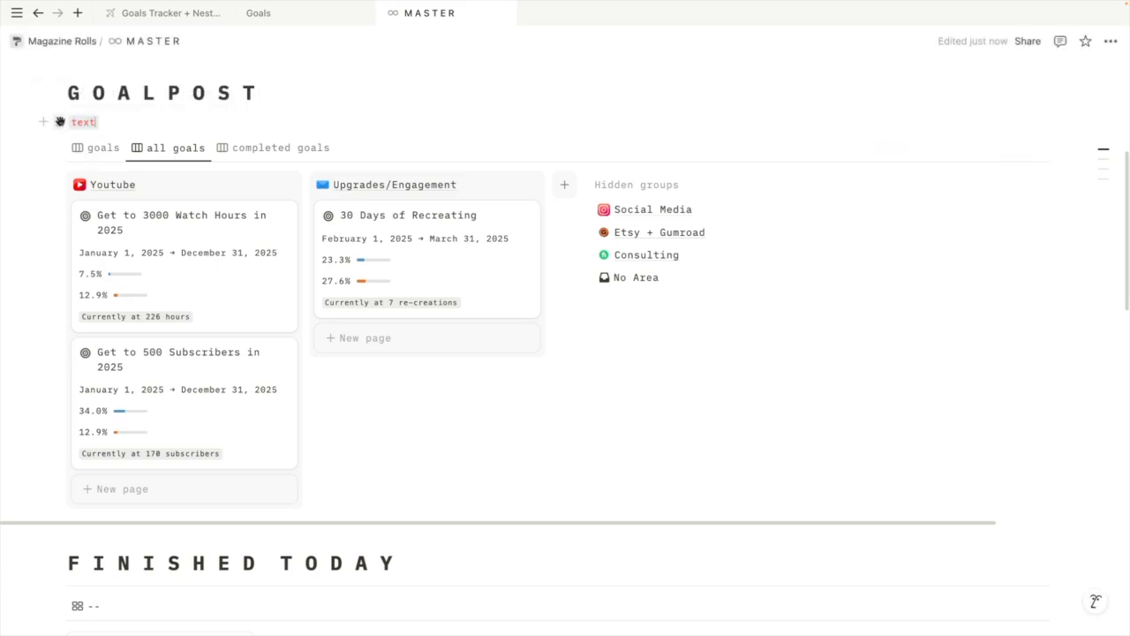
# Delete the inline code sample line under the GOALPOST heading
pyautogui.click(109, 124)
pyautogui.press('BackSpace')
pyautogui.press('BackSpace')
pyautogui.press('BackSpace')
pyautogui.press('BackSpace')
pyautogui.press('BackSpace')
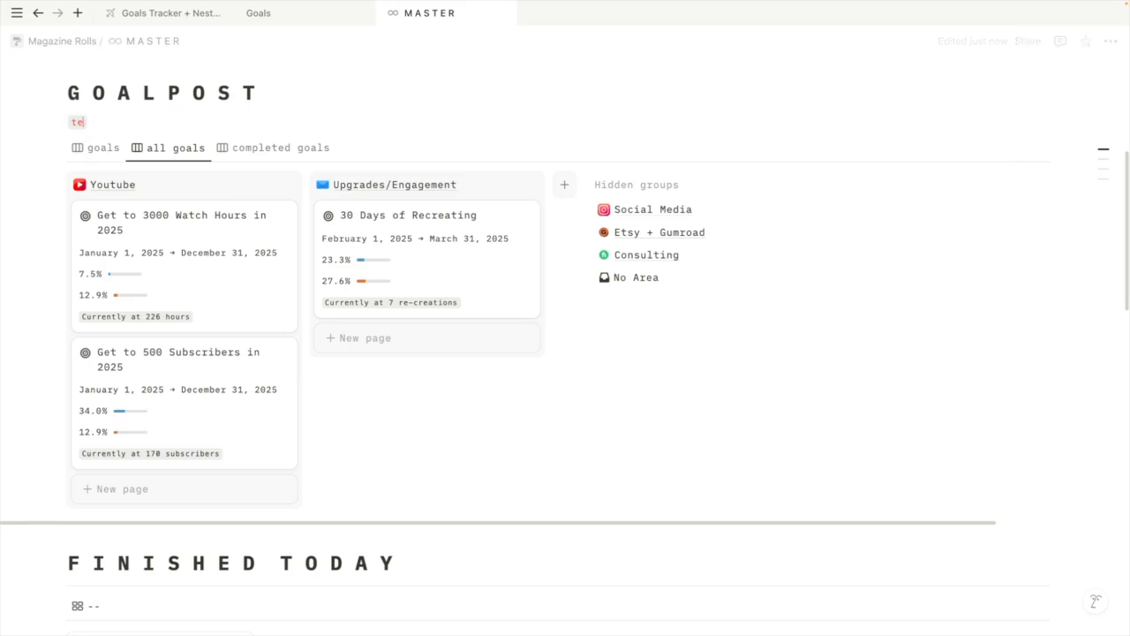
pyautogui.click(192, 22)
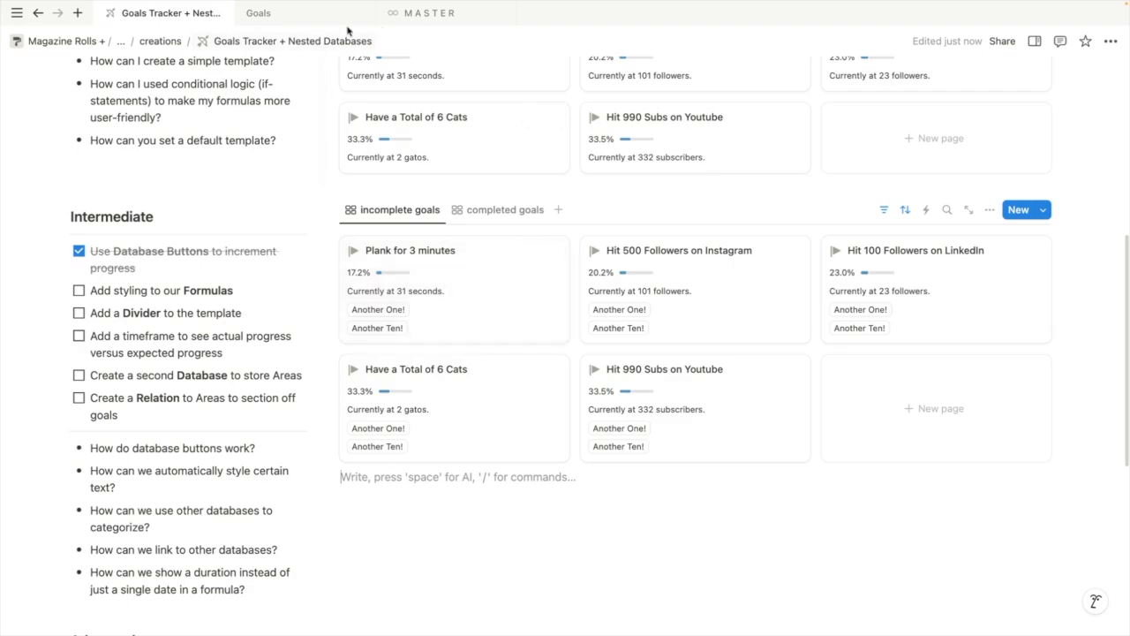
pyautogui.click(298, 15)
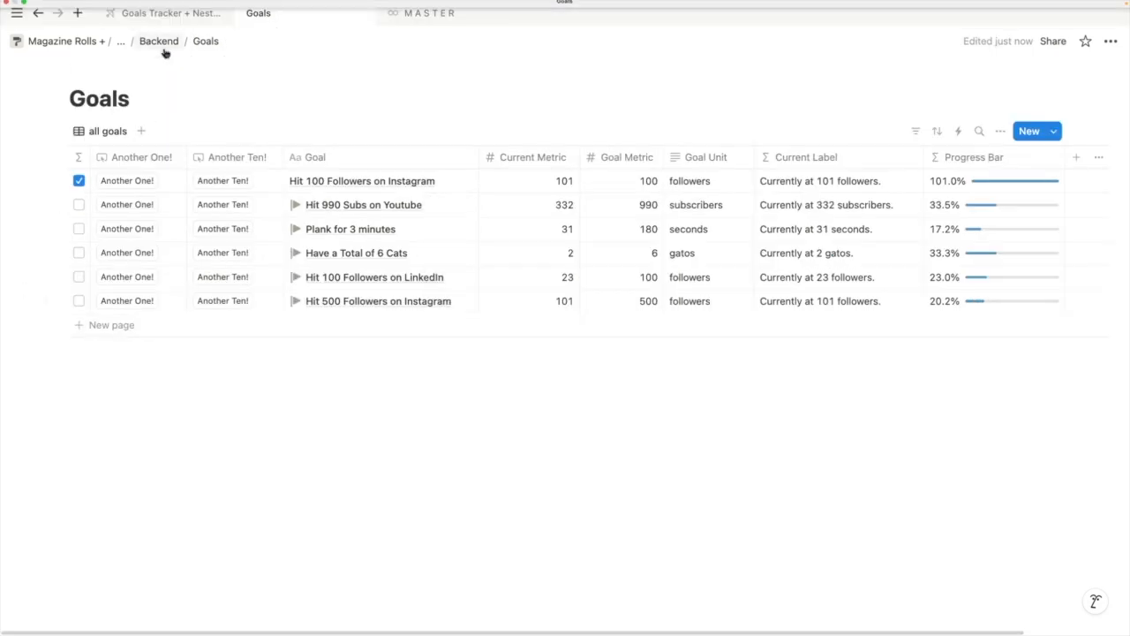
pyautogui.click(165, 16)
pyautogui.scroll(4, 536, 439)
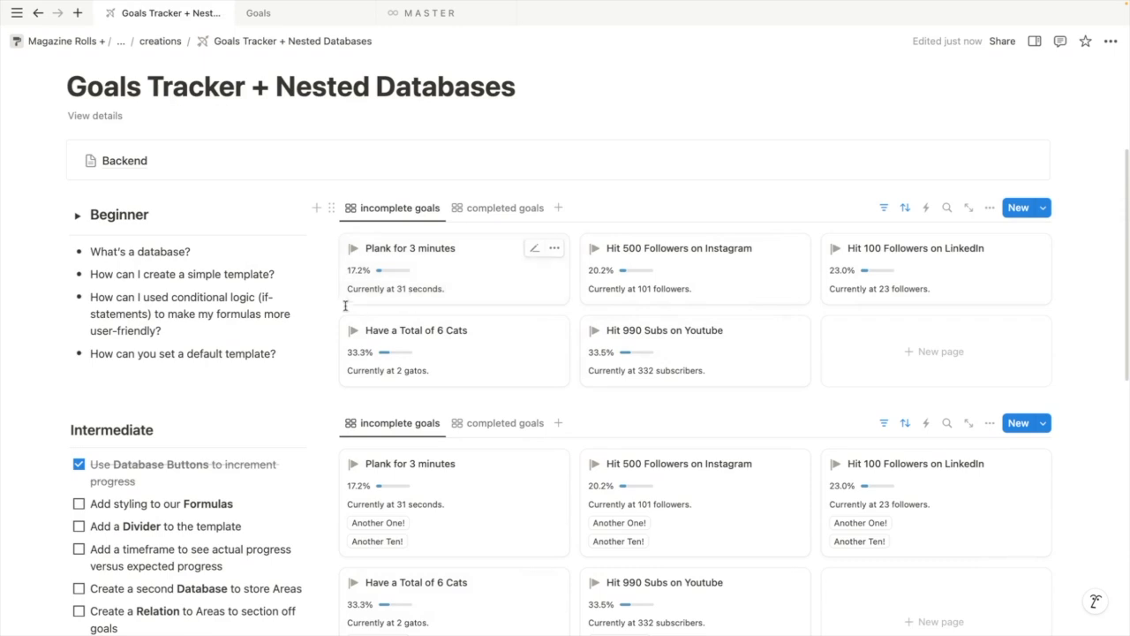
pyautogui.scroll(-5, 380, 406)
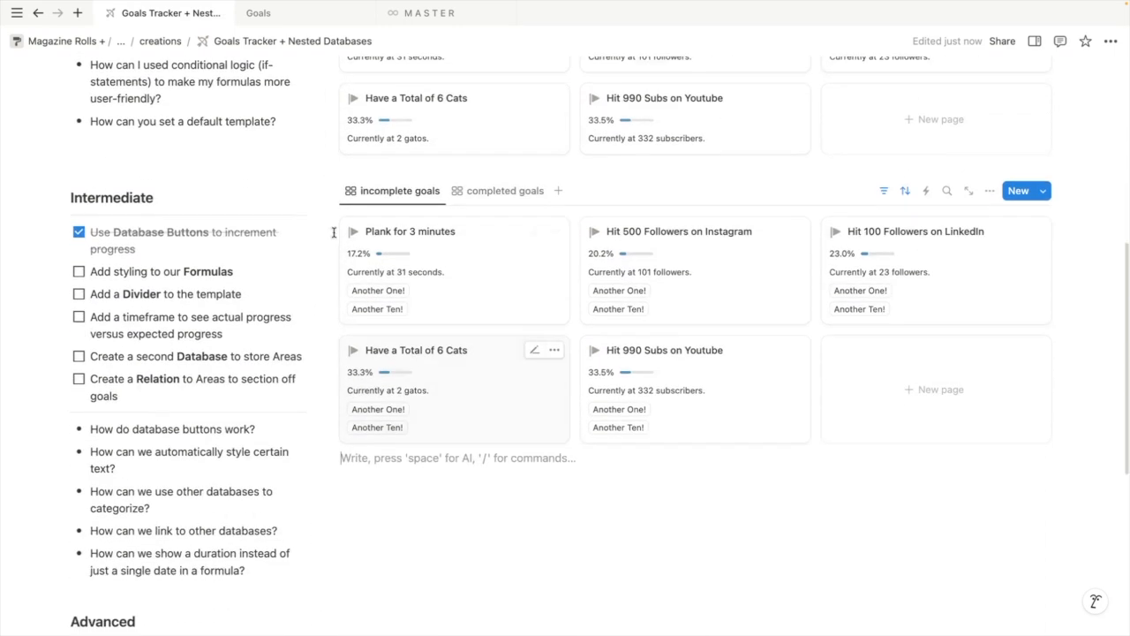
# Duplicate the Current Label formula property in the Goals database and rename the copy "Stylized Label"
pyautogui.click(288, 19)
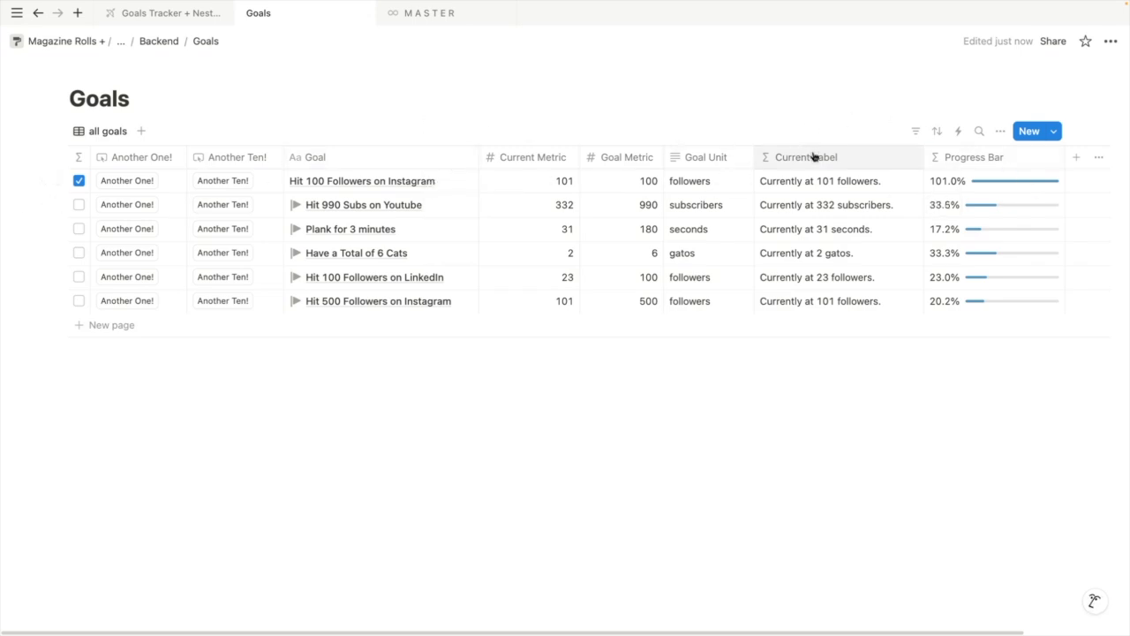
pyautogui.click(875, 161)
pyautogui.click(803, 348)
pyautogui.click(990, 167)
pyautogui.write('Stylized')
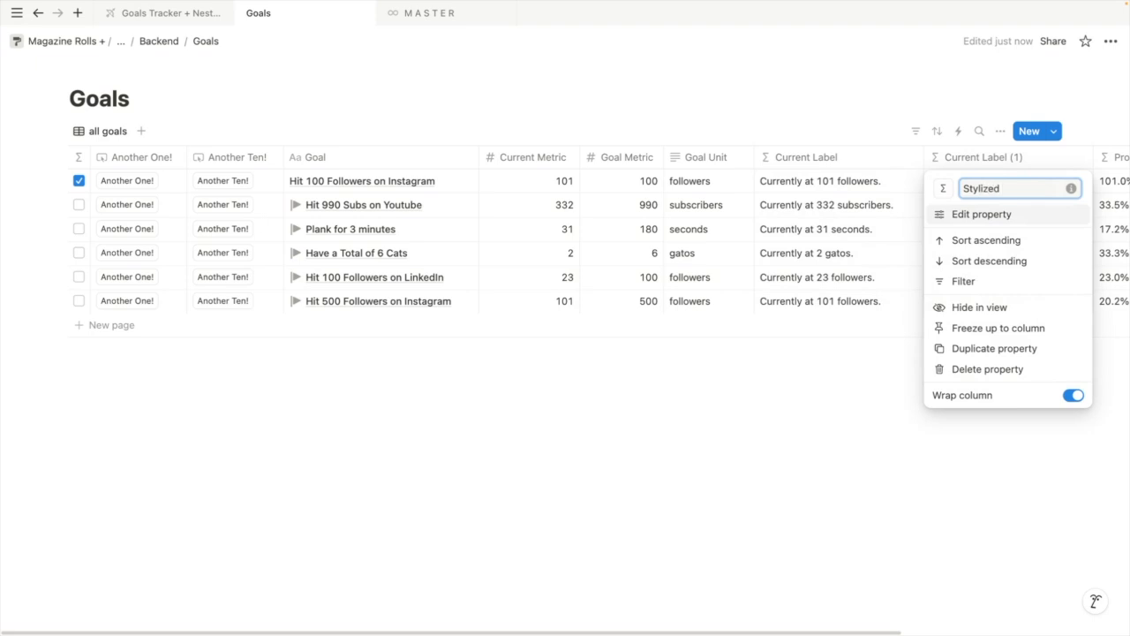
pyautogui.write(' Label')
pyautogui.press('Return')
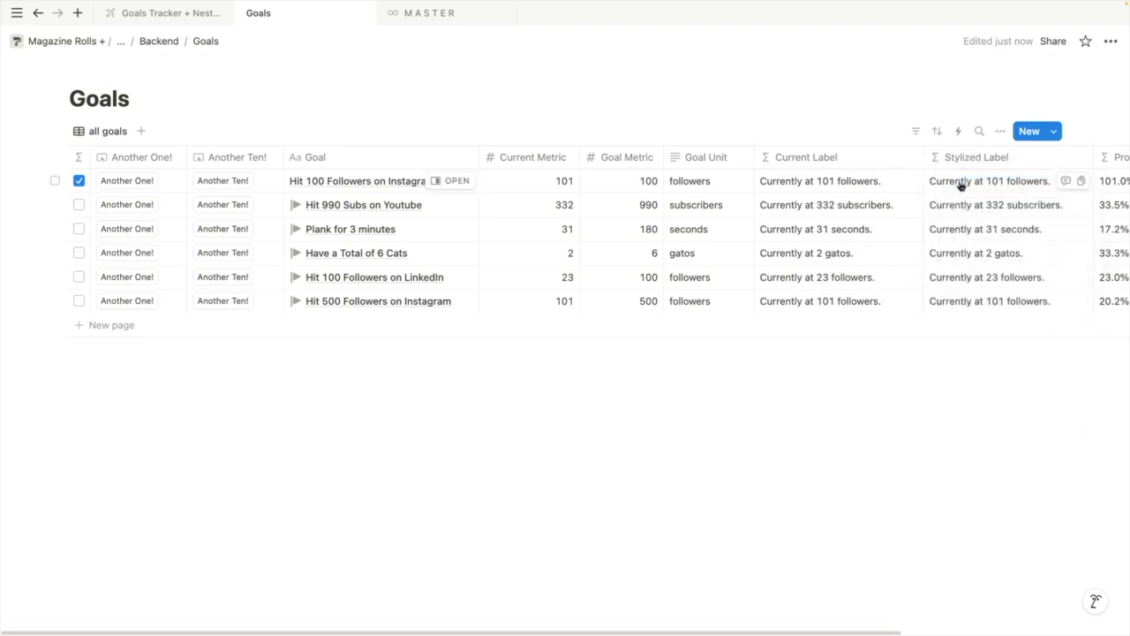
# Add a STYLE variable with the value "b" after ISPLURAL in the Stylized Label formula's variables
pyautogui.click(963, 186)
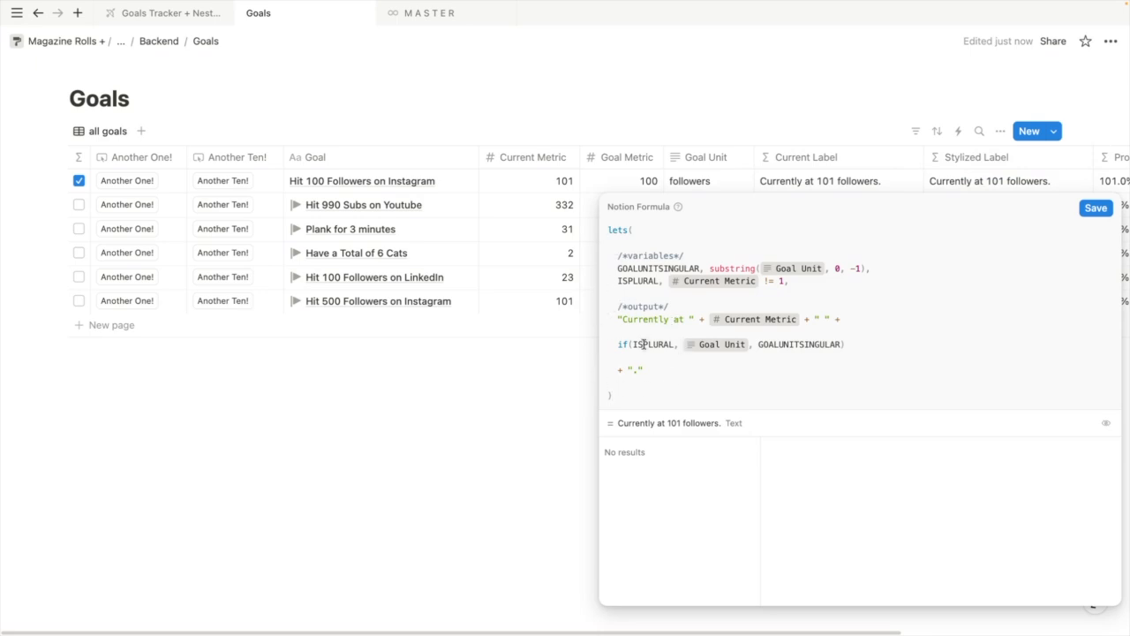
pyautogui.click(808, 281)
pyautogui.write('IS')
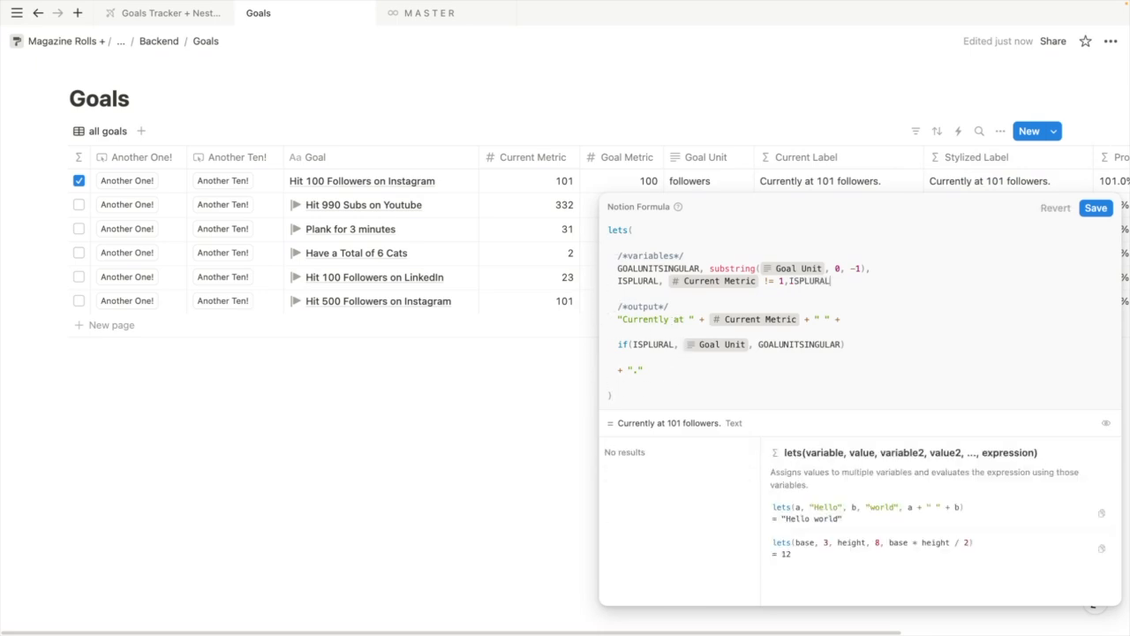
pyautogui.press('BackSpace')
pyautogui.press('BackSpace')
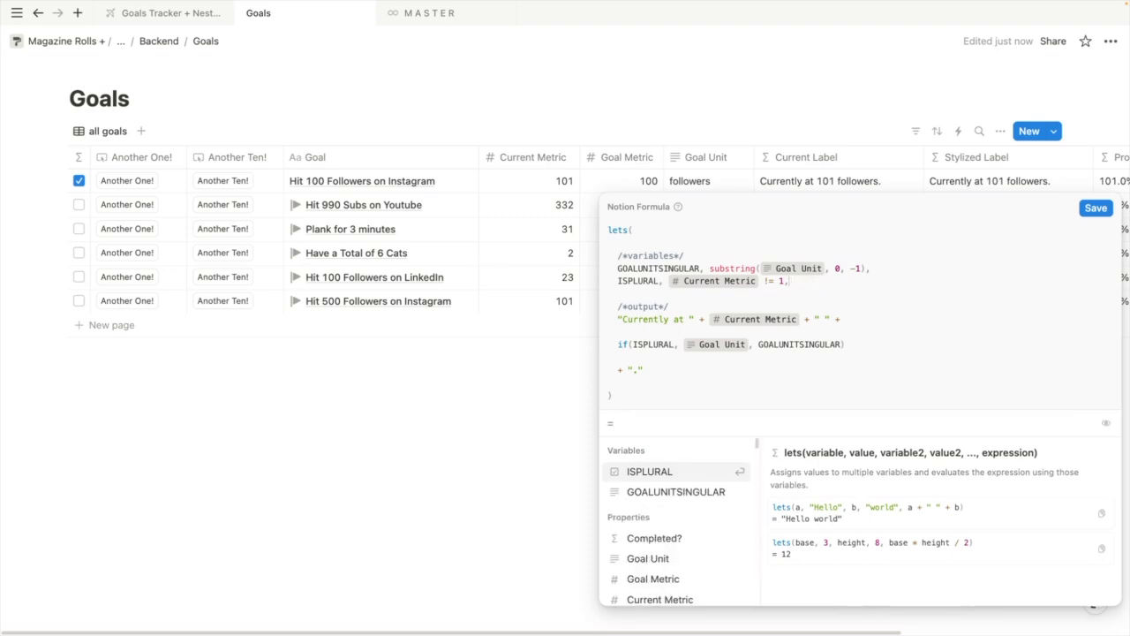
pyautogui.hotkey('shift', 'Up')
pyautogui.click(821, 282)
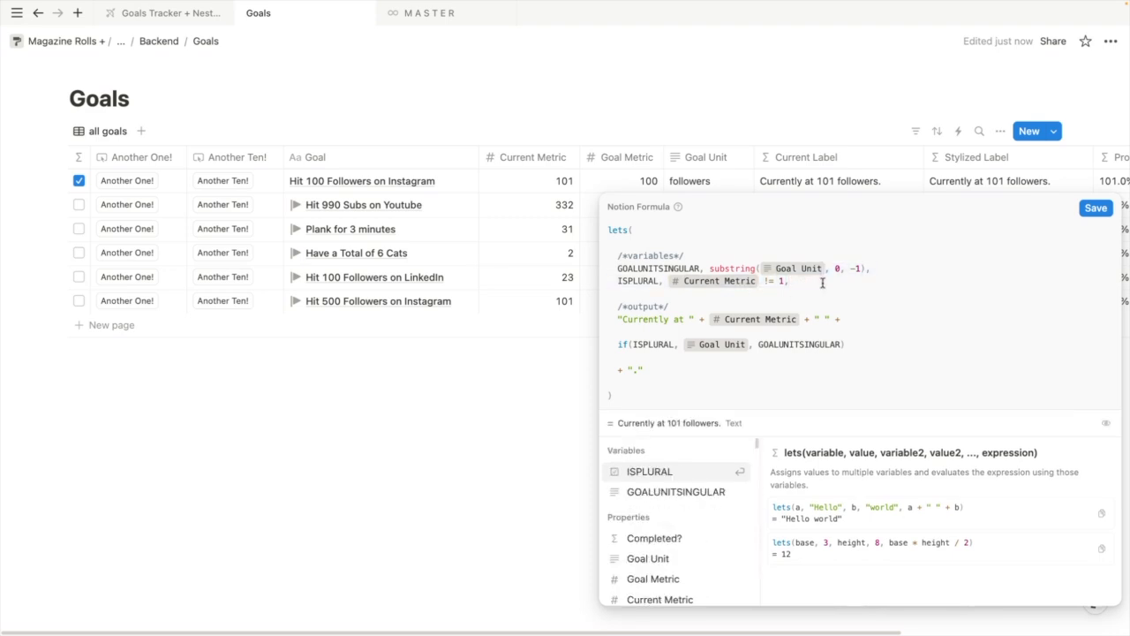
pyautogui.press('Return')
pyautogui.write('STYLE')
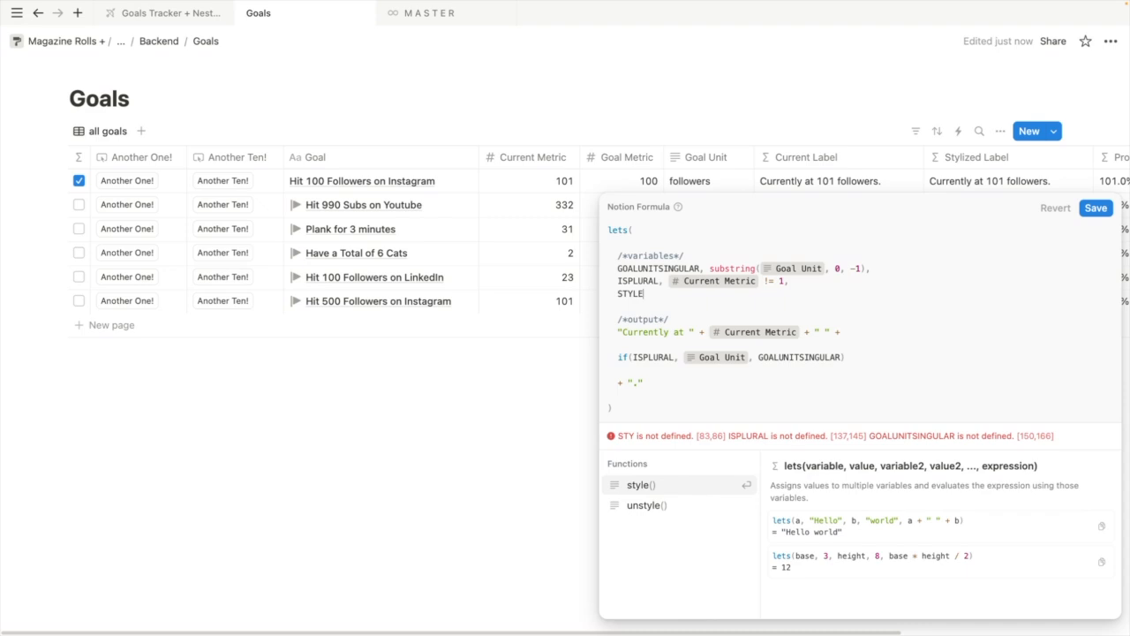
pyautogui.write(', ')
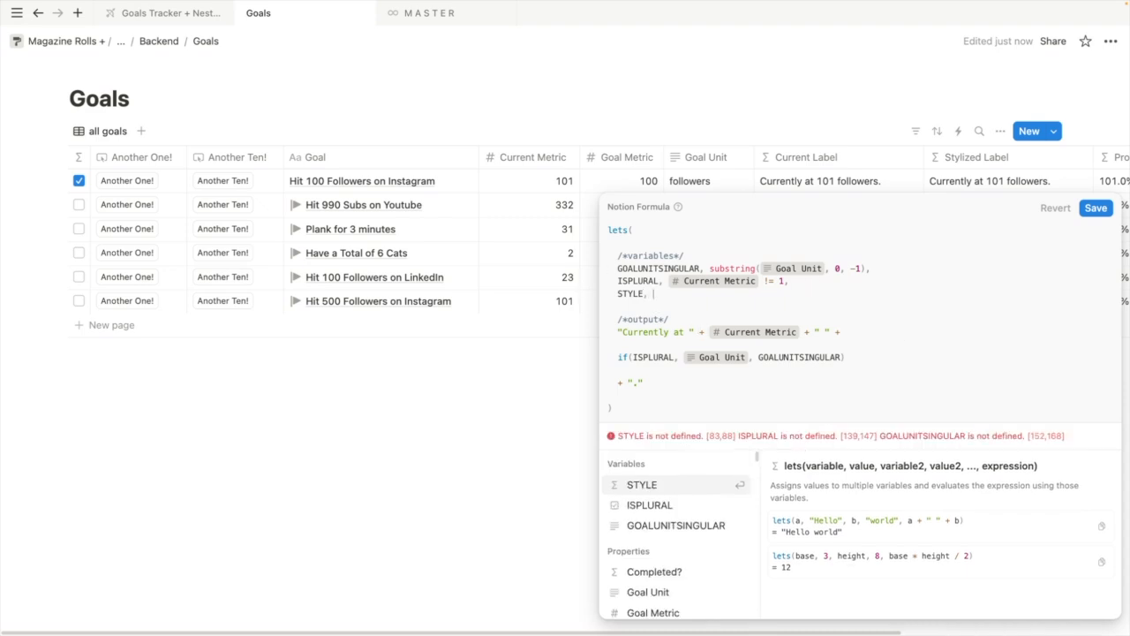
pyautogui.write('"b",')
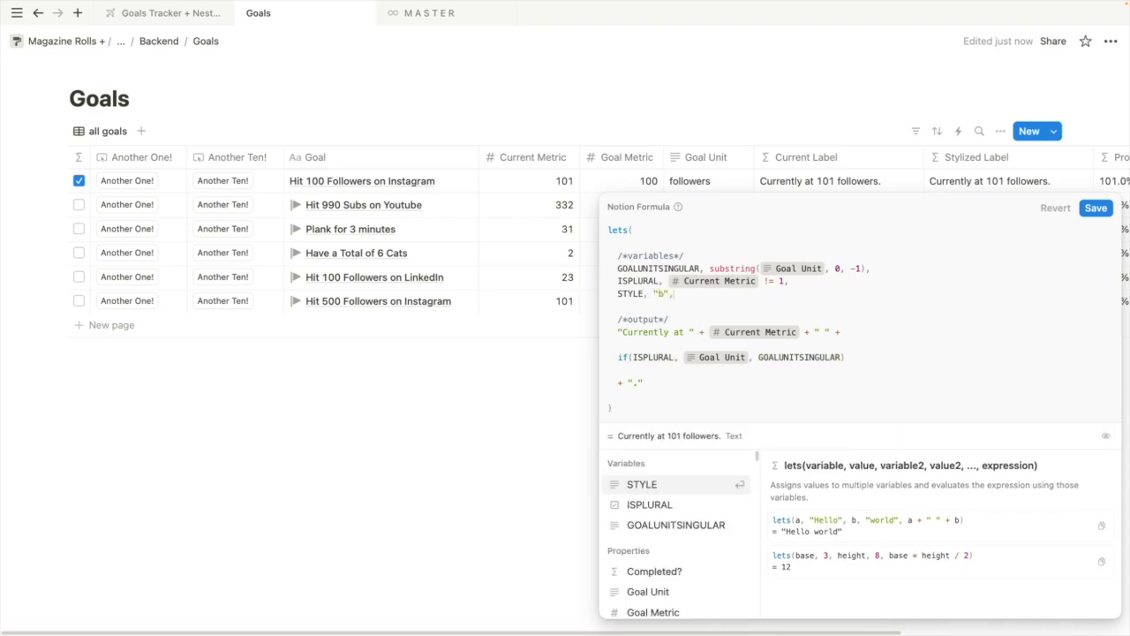
# Wrap the whole output expression of the Stylized Label formula in a style() function, starting right below the output comment
pyautogui.click(675, 320)
pyautogui.press('Return')
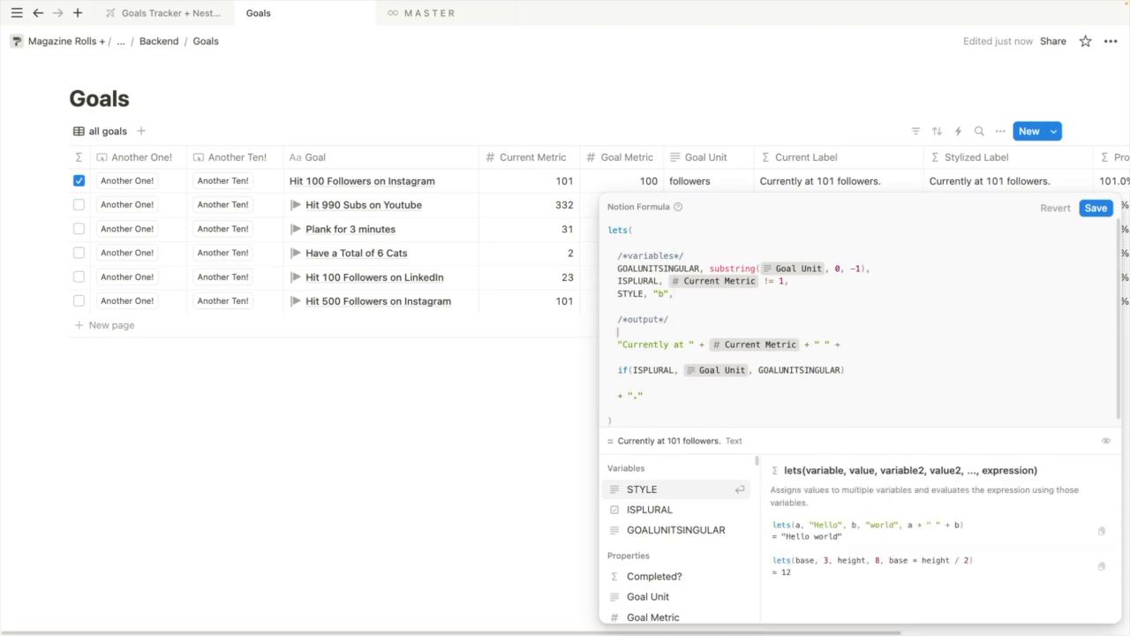
pyautogui.write('style(')
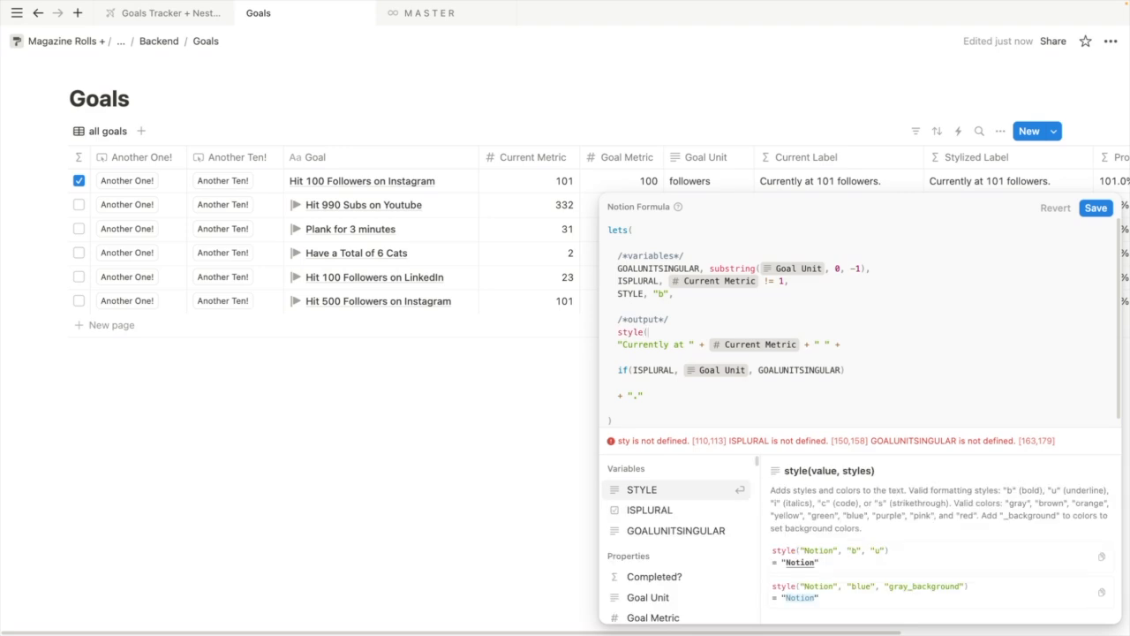
pyautogui.moveTo(619, 347); pyautogui.dragTo(638, 407)
pyautogui.click(639, 407)
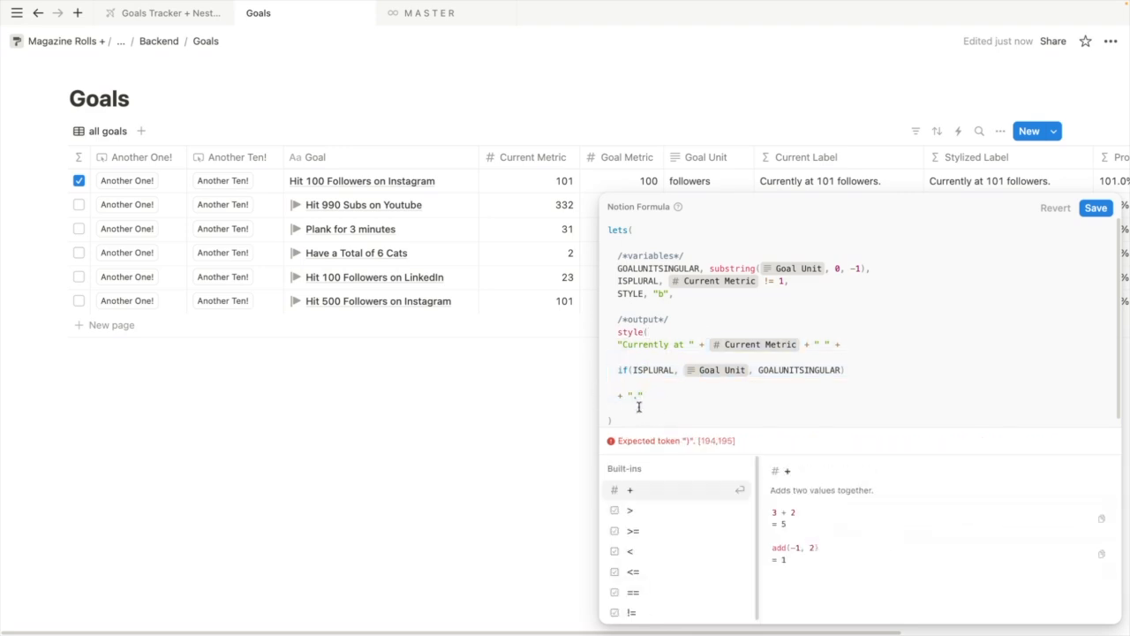
pyautogui.write(')')
pyautogui.click(607, 408)
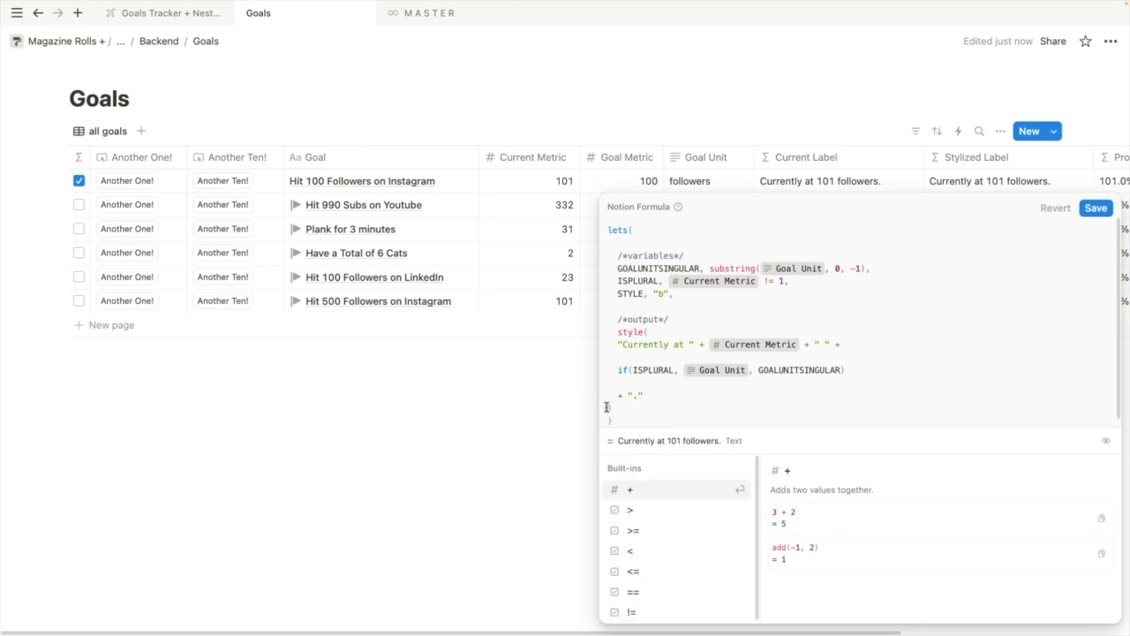
# Indent the expression inside the style function and insert a blank line between the output comment and style
pyautogui.moveTo(617, 345); pyautogui.dragTo(668, 395)
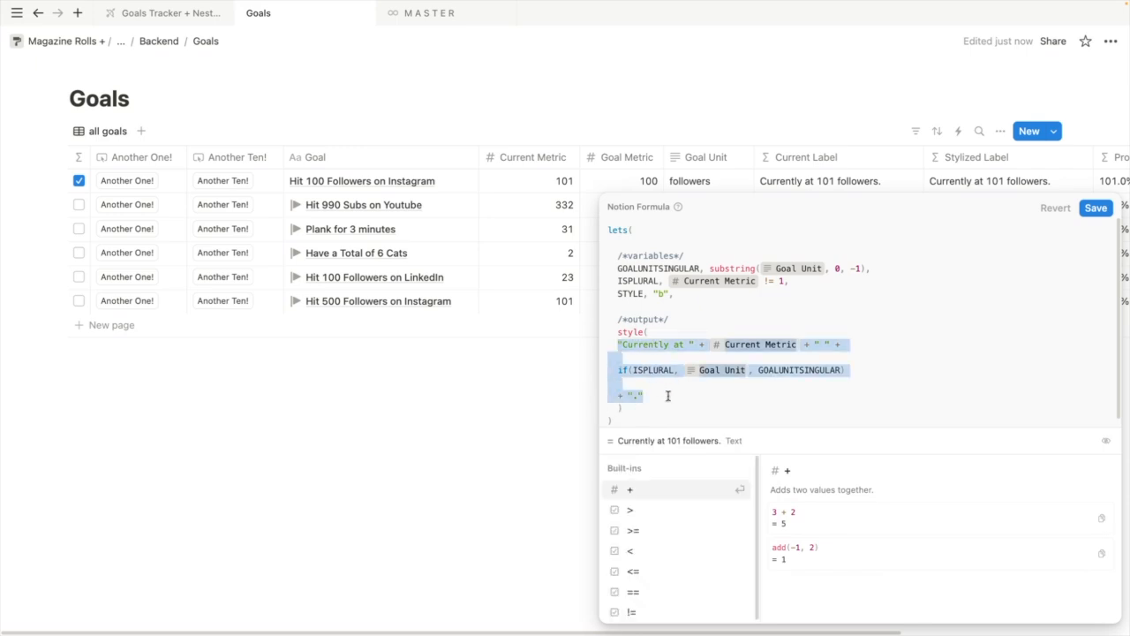
pyautogui.press('Tab')
pyautogui.click(719, 332)
pyautogui.click(692, 316)
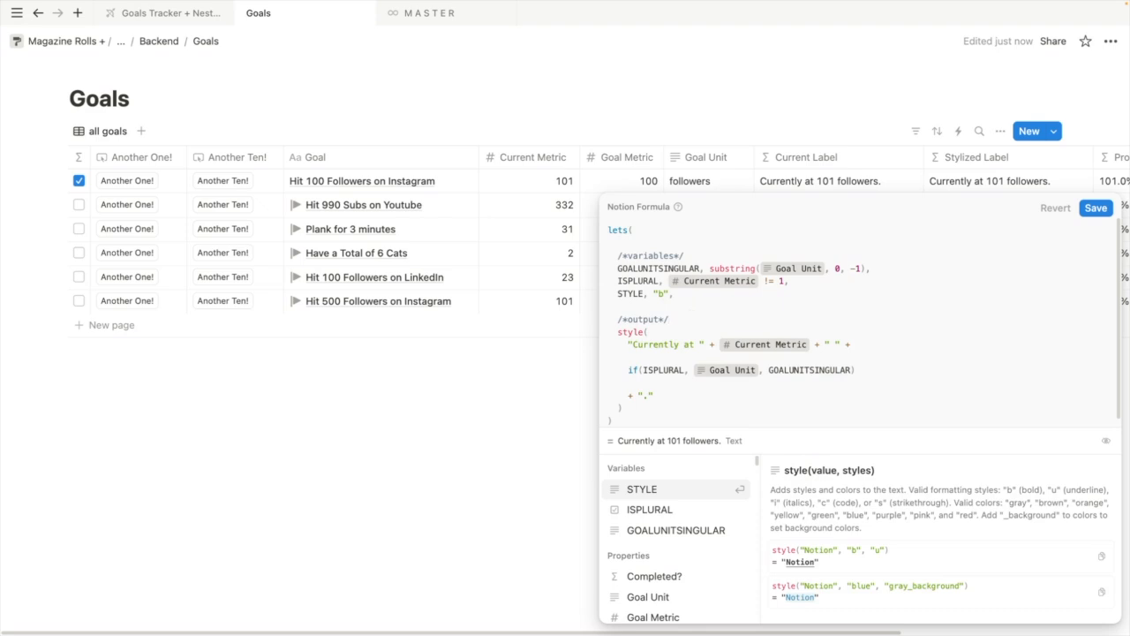
pyautogui.press('Return')
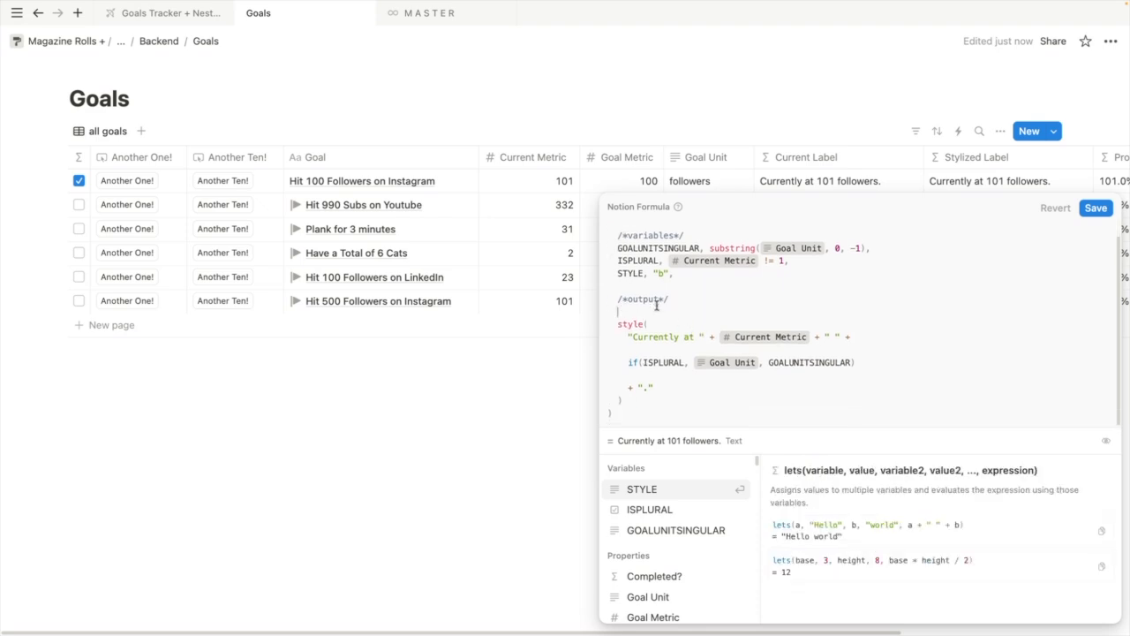
pyautogui.moveTo(619, 326); pyautogui.dragTo(672, 390)
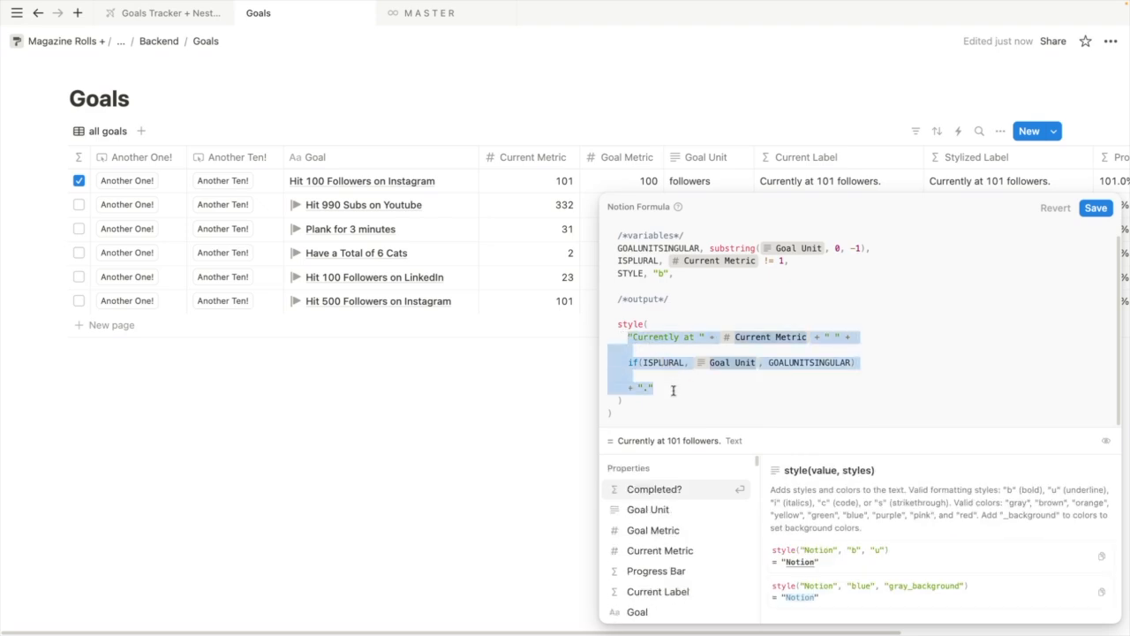
pyautogui.click(672, 390)
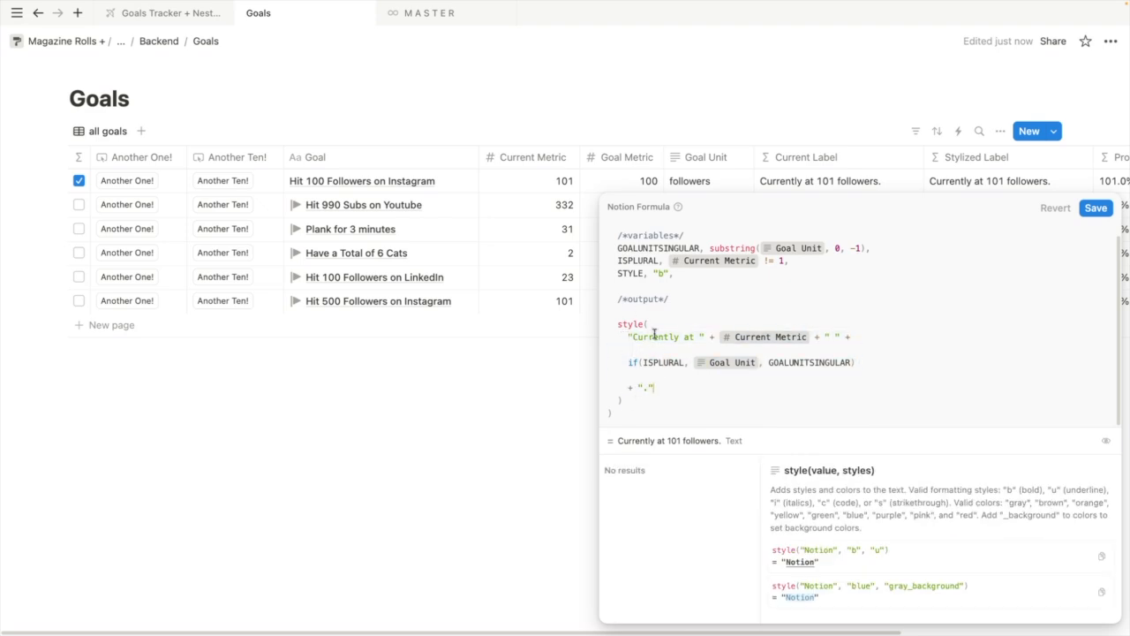
# Give the style function a second argument after the label expression, trying "b" and replacing it with the STYLE variable
pyautogui.click(619, 401)
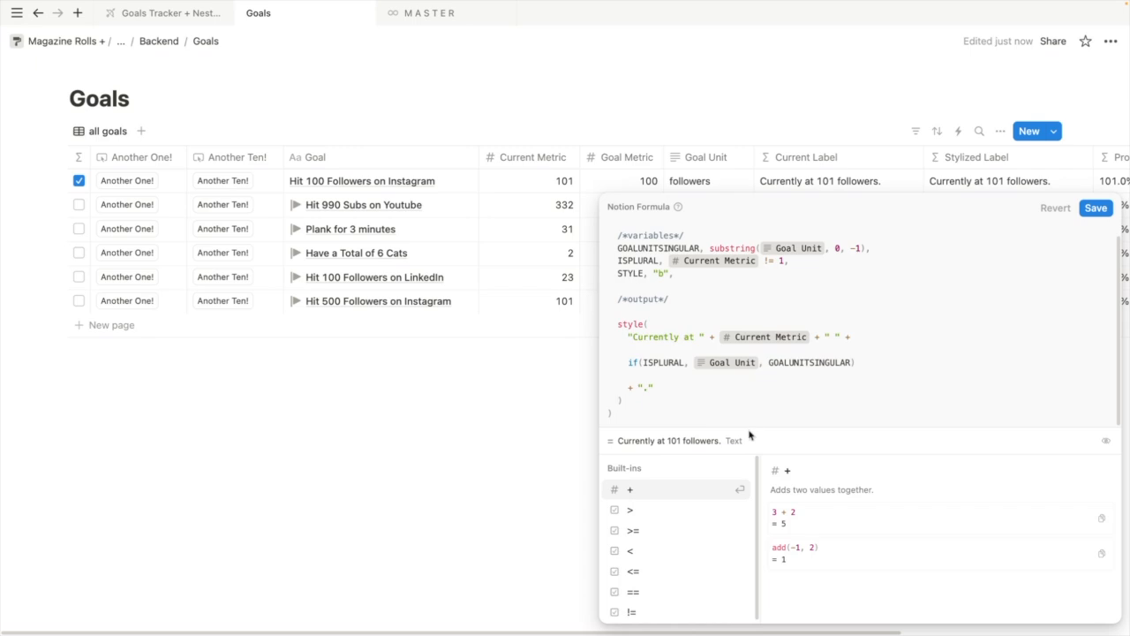
pyautogui.click(667, 387)
pyautogui.click(619, 401)
pyautogui.write(',"b"')
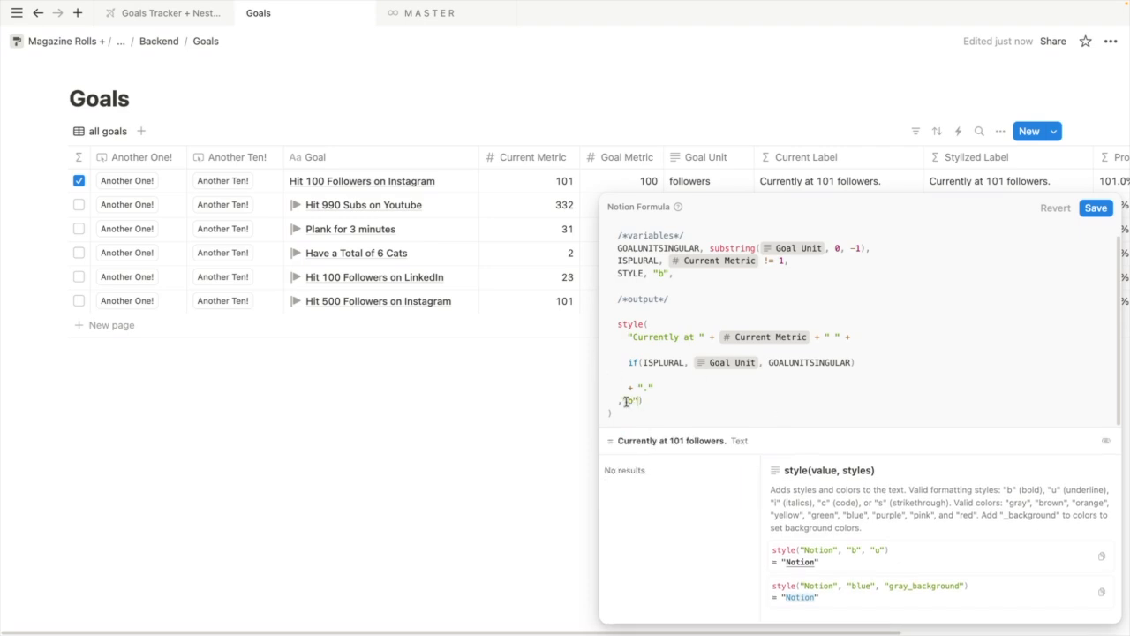
pyautogui.moveTo(623, 400); pyautogui.dragTo(638, 400)
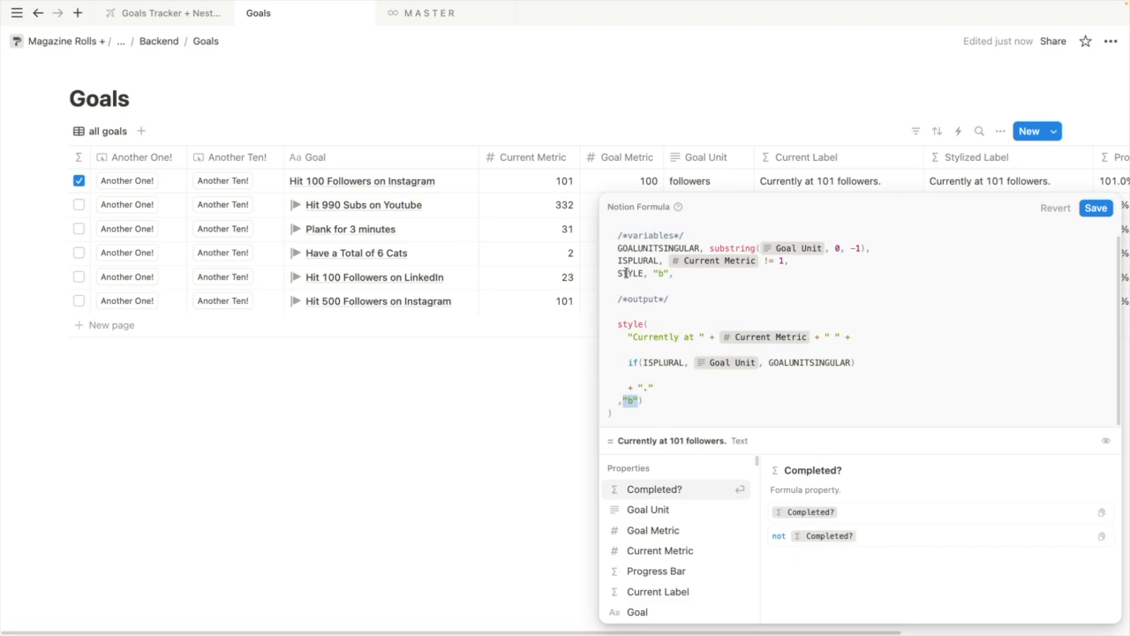
pyautogui.write('STYLE')
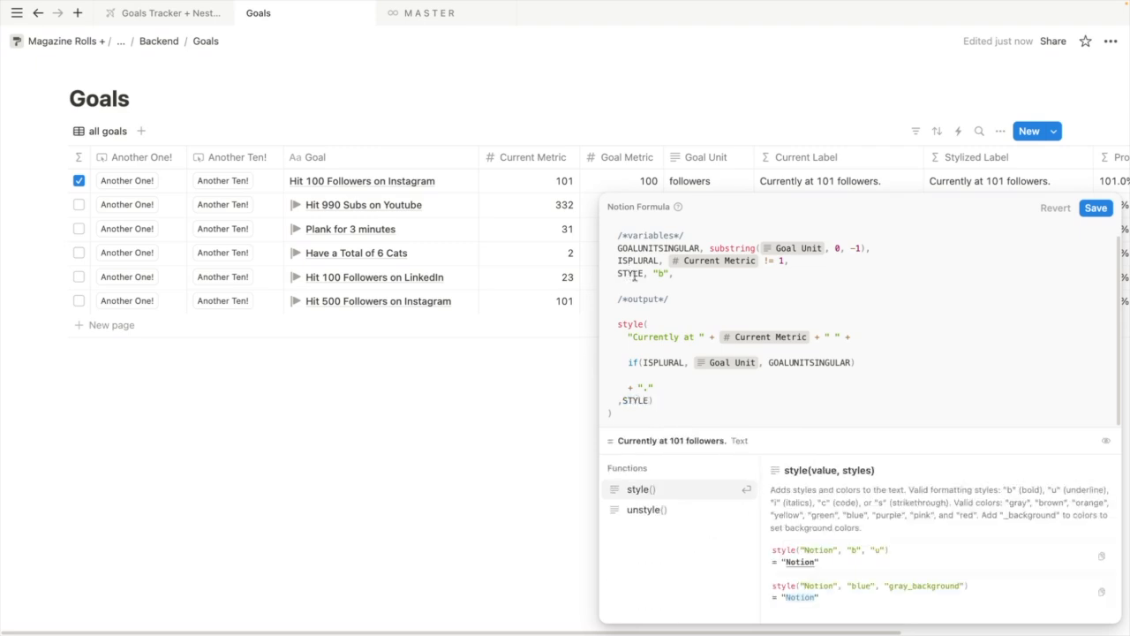
# Set the STYLE variable to join(["b", "blue_background"], ",") and close the formula with the change kept
pyautogui.press('Right')
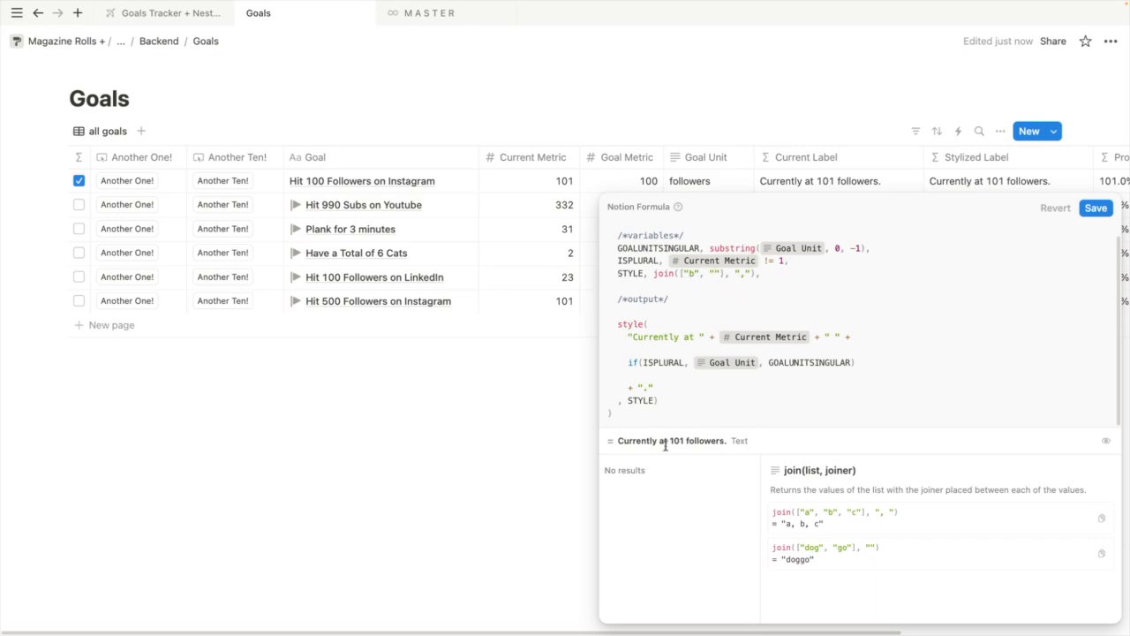
pyautogui.write('blue_background')
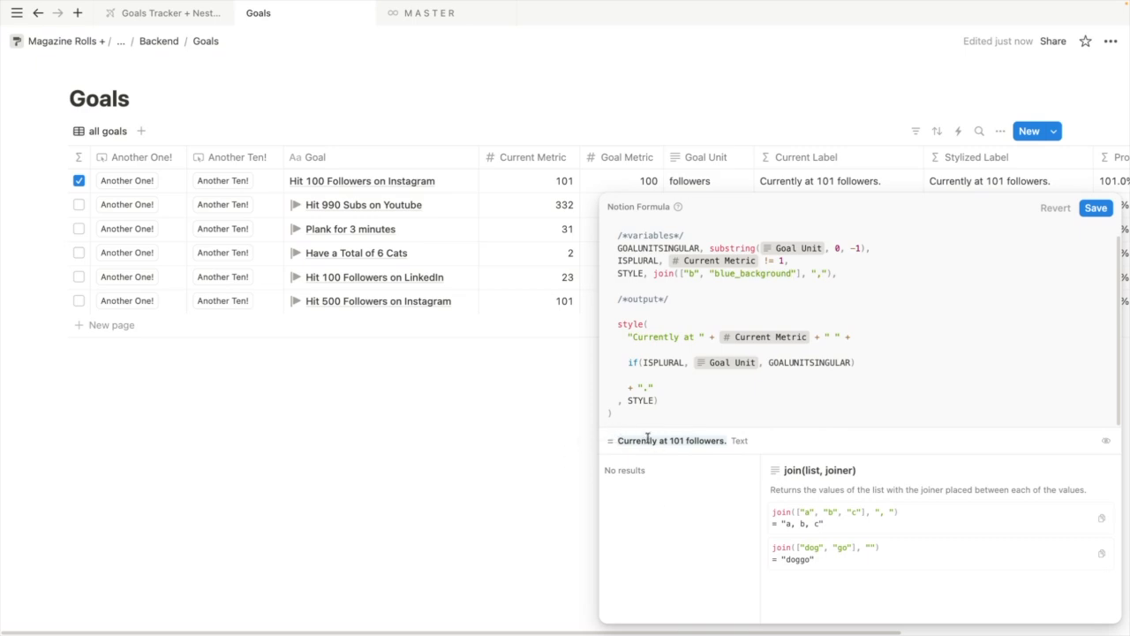
pyautogui.click(645, 400)
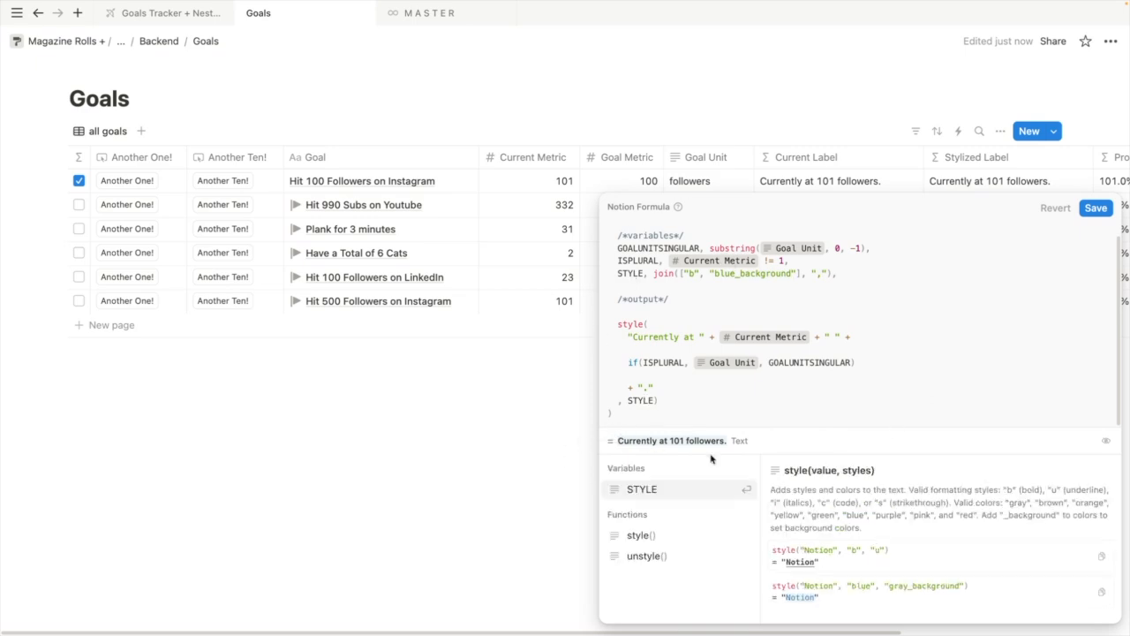
pyautogui.click(875, 180)
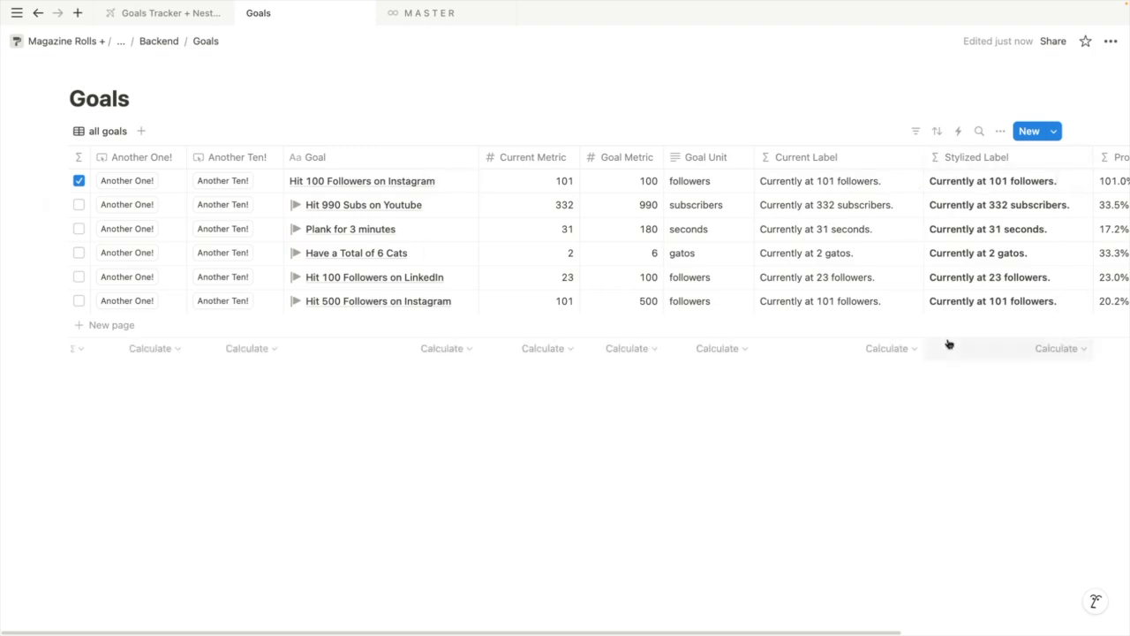
# Show Stylized Label instead of Current Label in the Intermediate section's incomplete goals gallery, and tick off "Add styling to our Formulas"
pyautogui.click(168, 13)
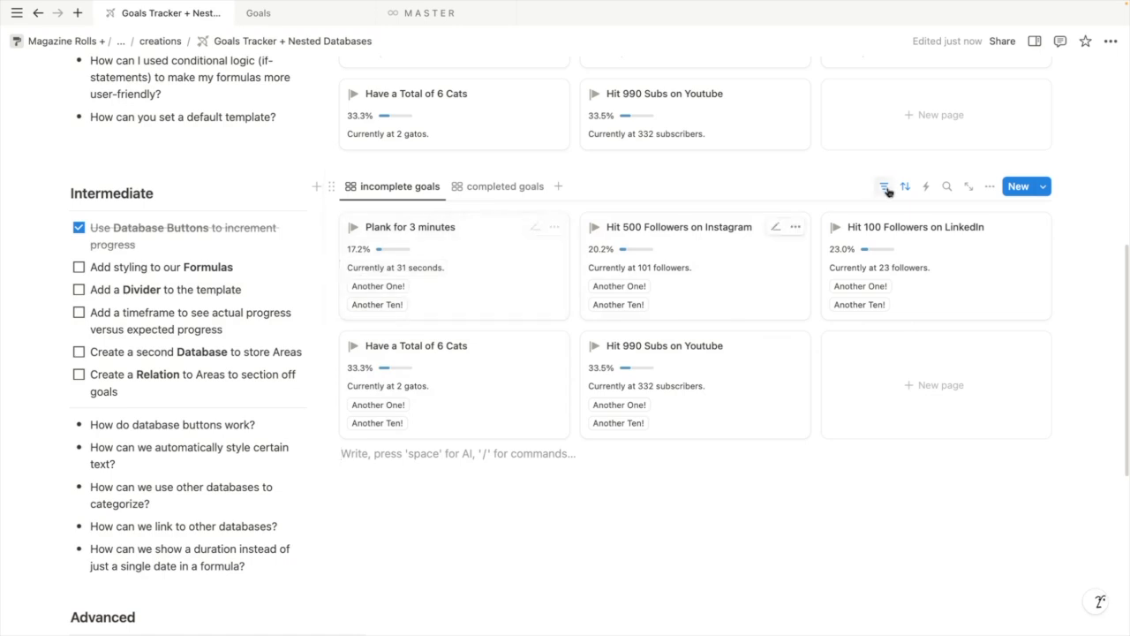
pyautogui.click(989, 186)
pyautogui.click(982, 318)
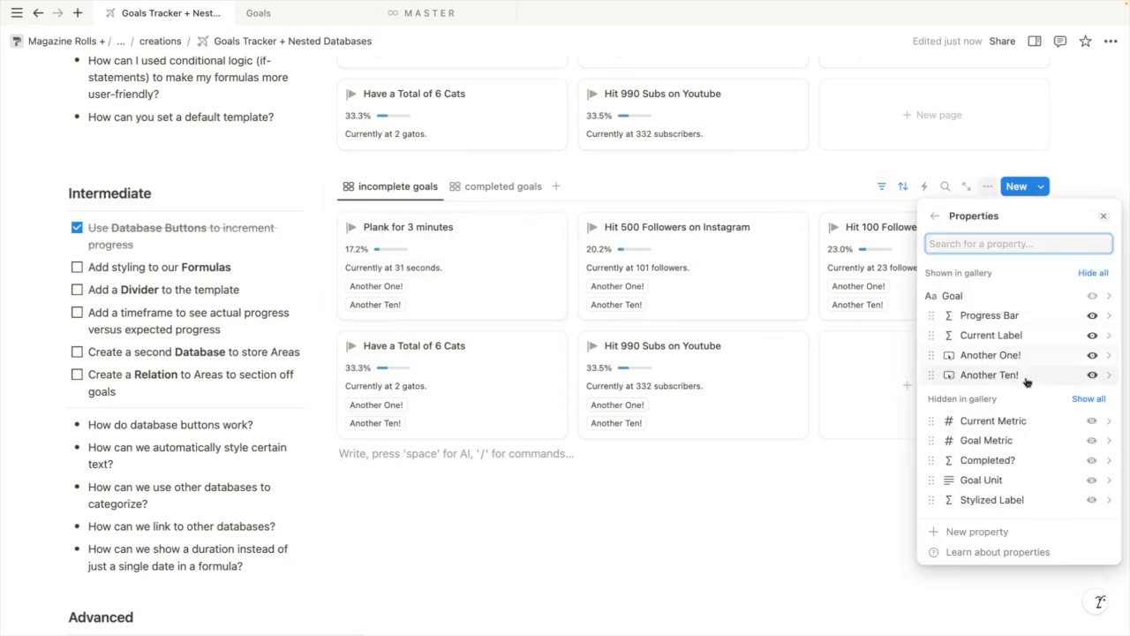
pyautogui.moveTo(992, 499); pyautogui.dragTo(992, 346)
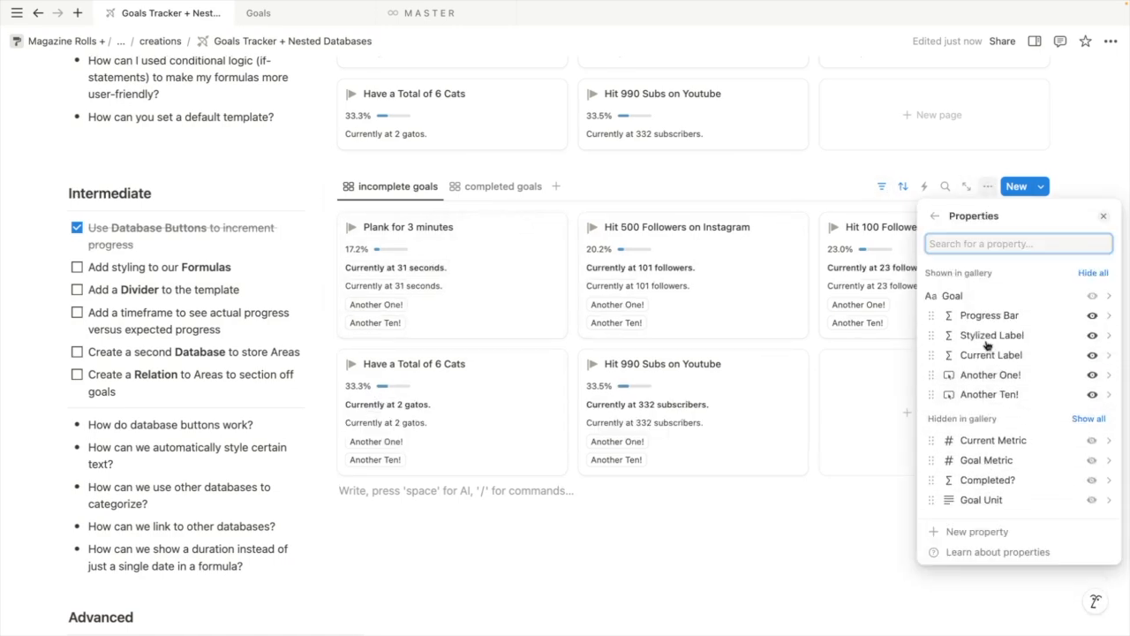
pyautogui.click(1093, 355)
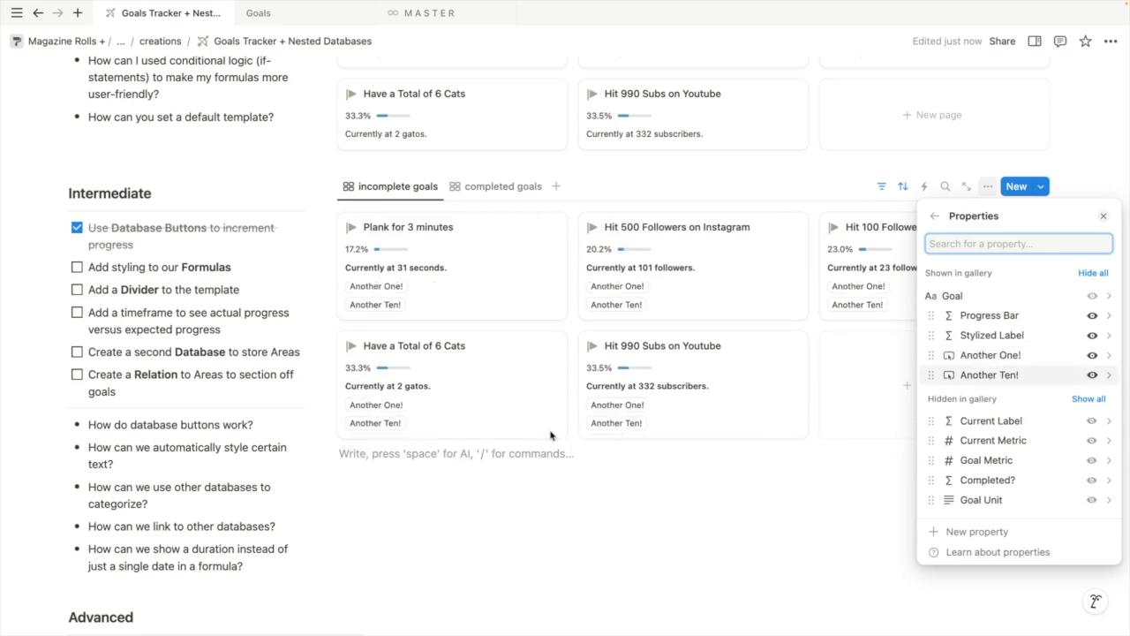
pyautogui.click(519, 492)
pyautogui.click(79, 267)
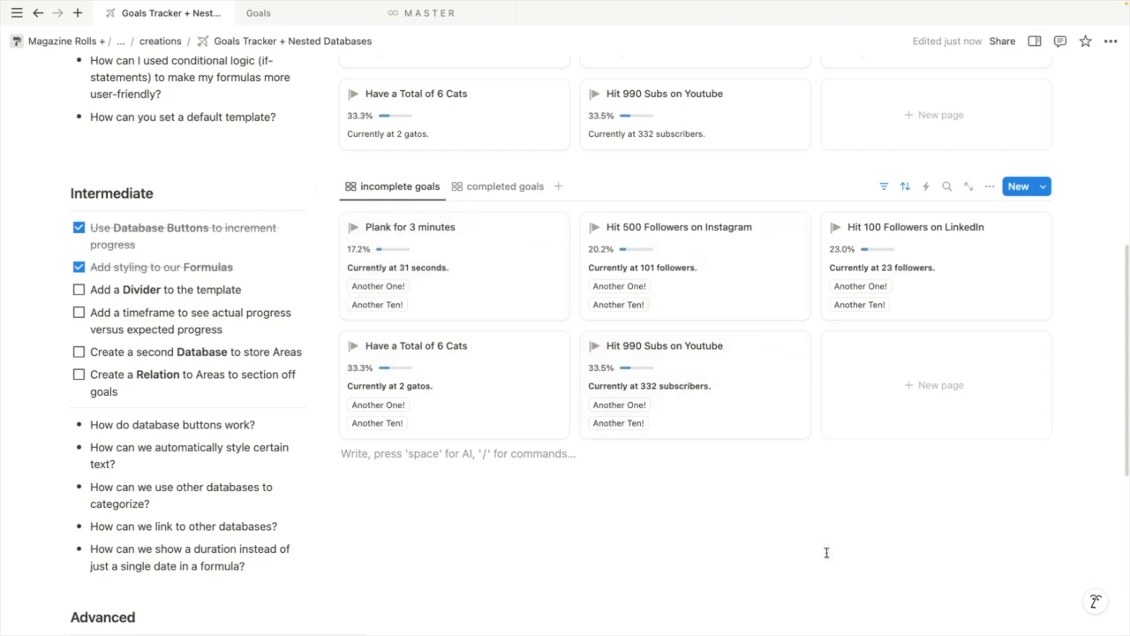
# Open the default New page template of the Goals database for editing and start customizing its page layout
pyautogui.click(1043, 186)
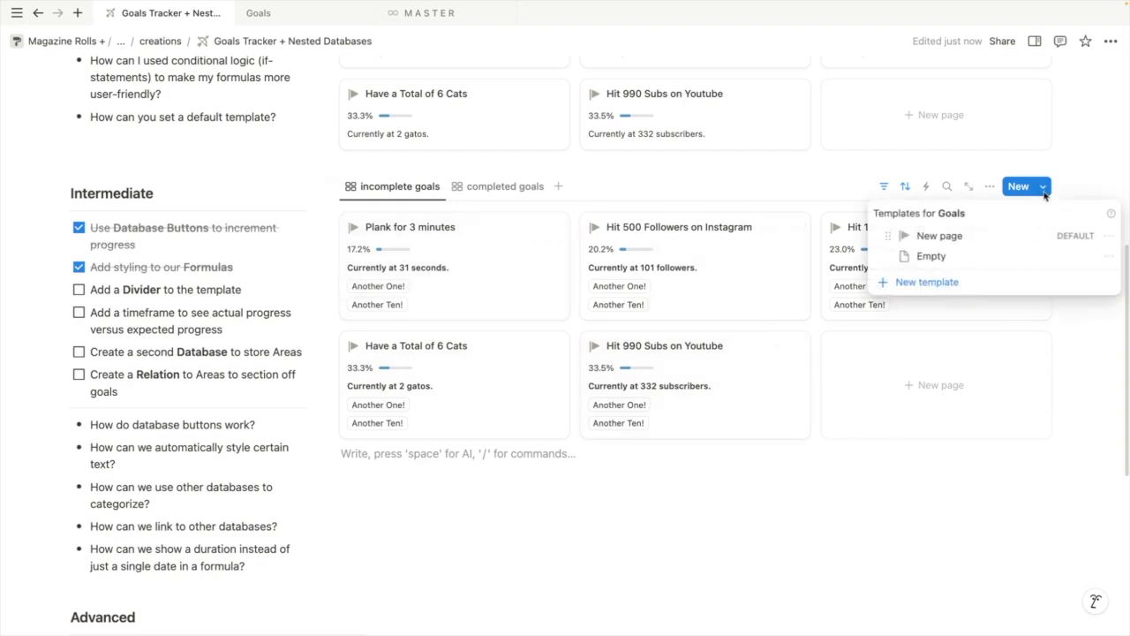
pyautogui.click(1107, 236)
pyautogui.click(1019, 231)
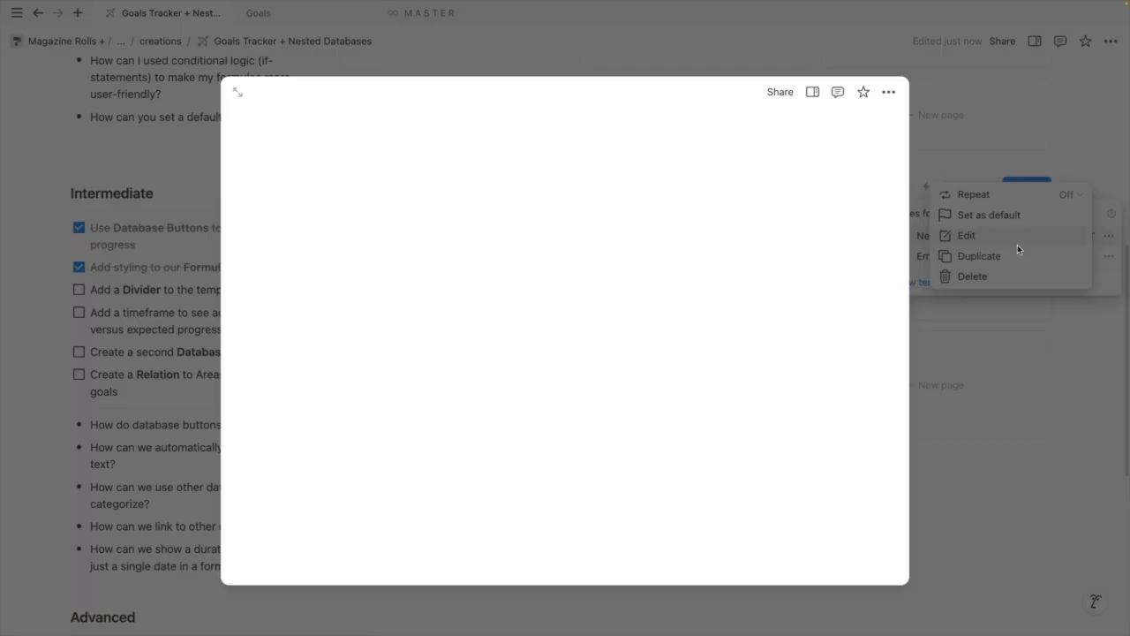
pyautogui.click(584, 360)
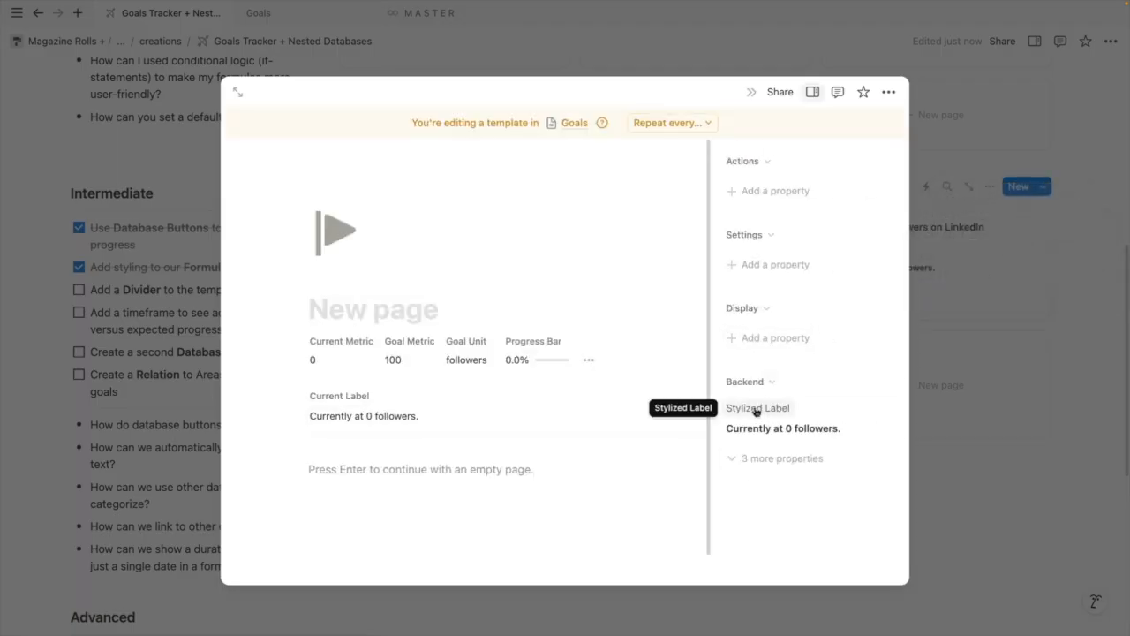
pyautogui.click(431, 274)
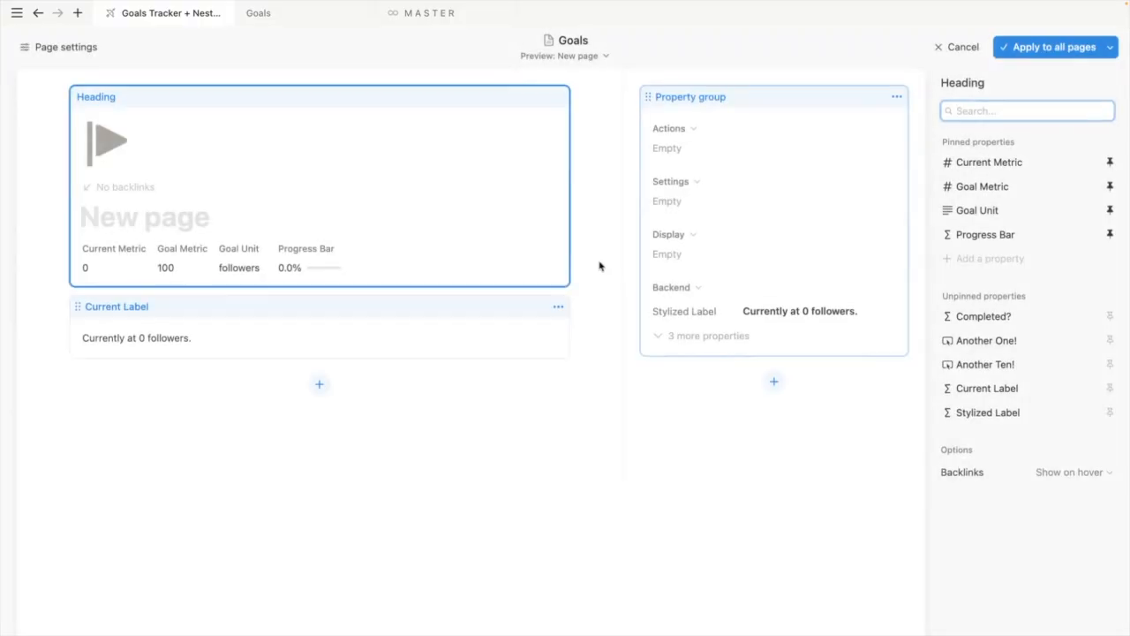
# Move the Another One! and Another Ten! buttons to the property group's Actions section and set both to always show
pyautogui.click(749, 285)
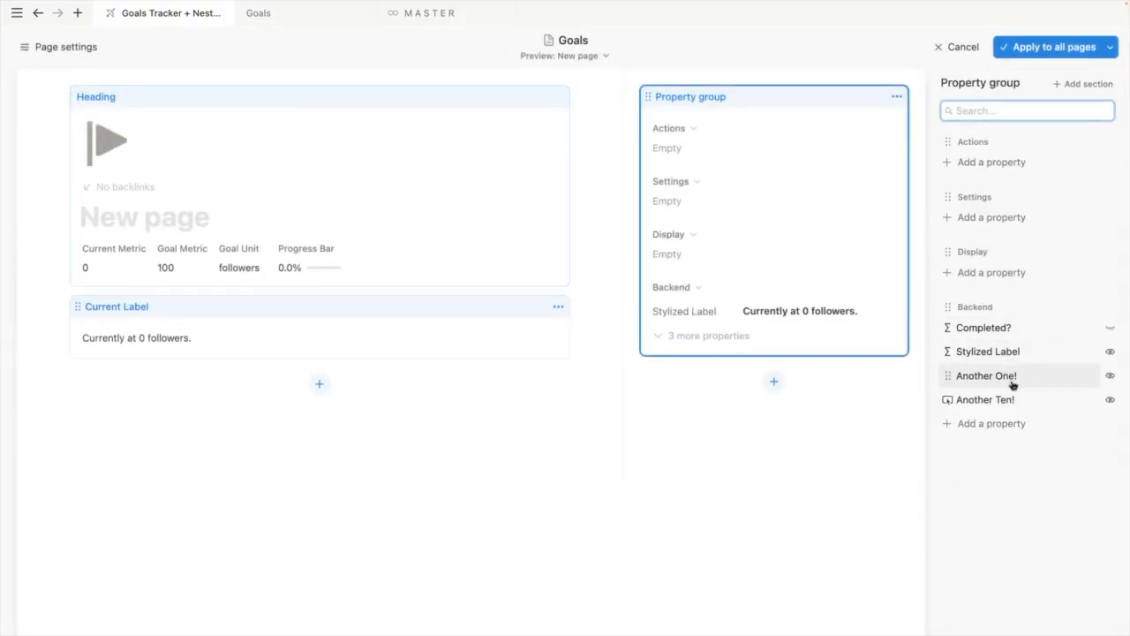
pyautogui.moveTo(1013, 381); pyautogui.dragTo(989, 173)
pyautogui.moveTo(959, 402); pyautogui.dragTo(954, 204)
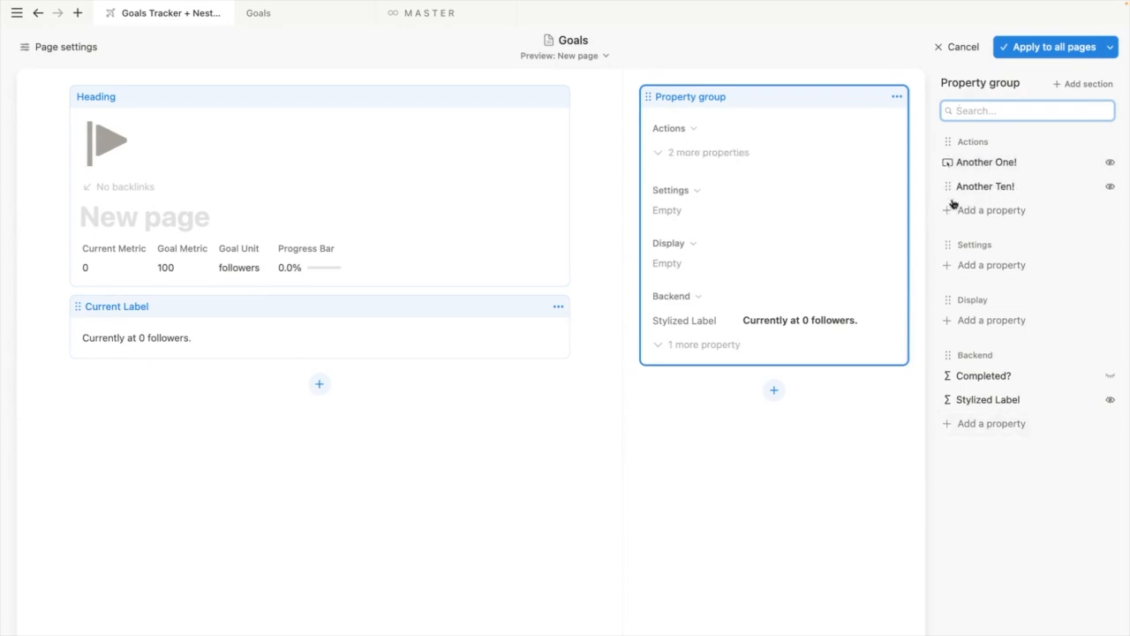
pyautogui.click(1110, 162)
pyautogui.click(1092, 185)
pyautogui.click(1110, 186)
pyautogui.click(1092, 208)
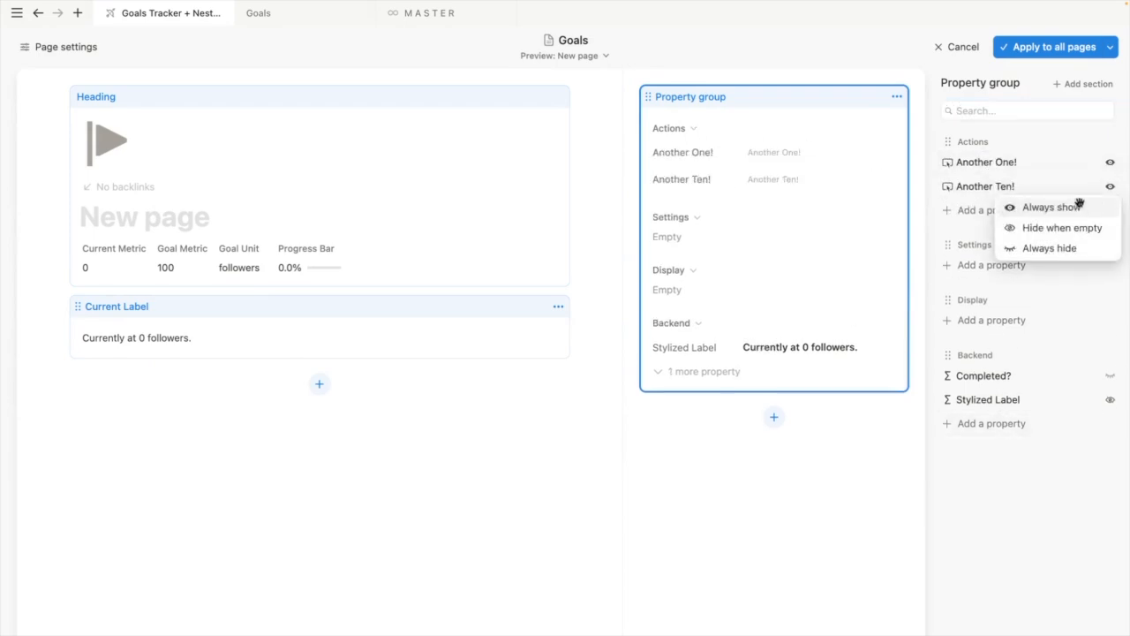
# Move Stylized Label from the Backend section to the Display section and set it to always hide
pyautogui.moveTo(1022, 407); pyautogui.dragTo(998, 323)
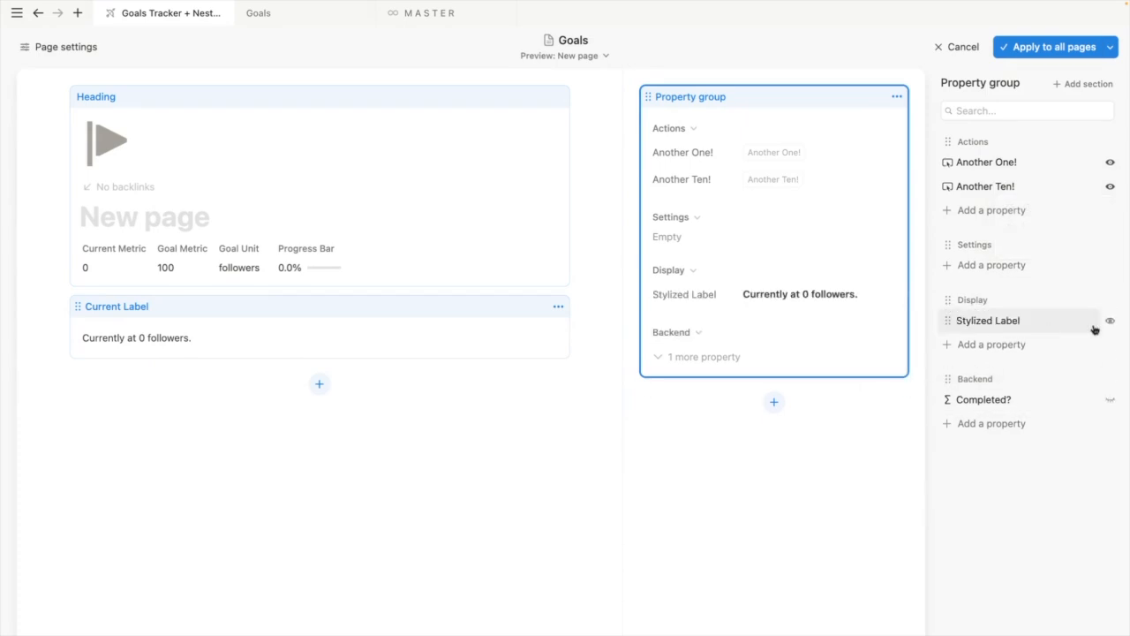
pyautogui.click(1111, 321)
pyautogui.click(1060, 380)
# Add a text property named "Divider" to the Display section and apply the layout to all pages
pyautogui.click(997, 345)
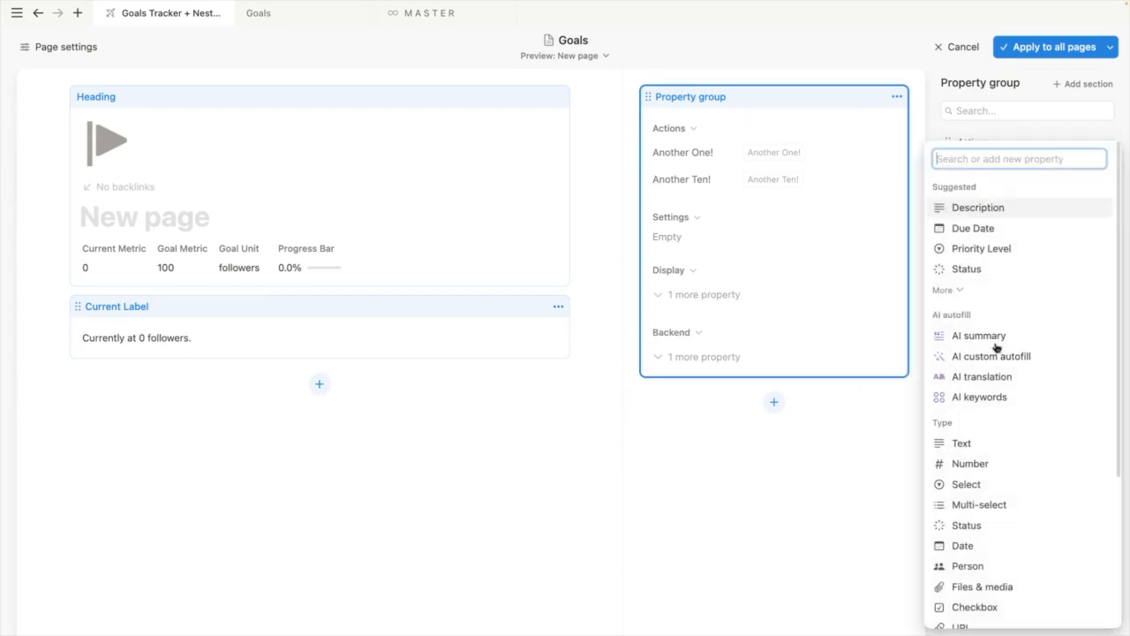
pyautogui.click(979, 447)
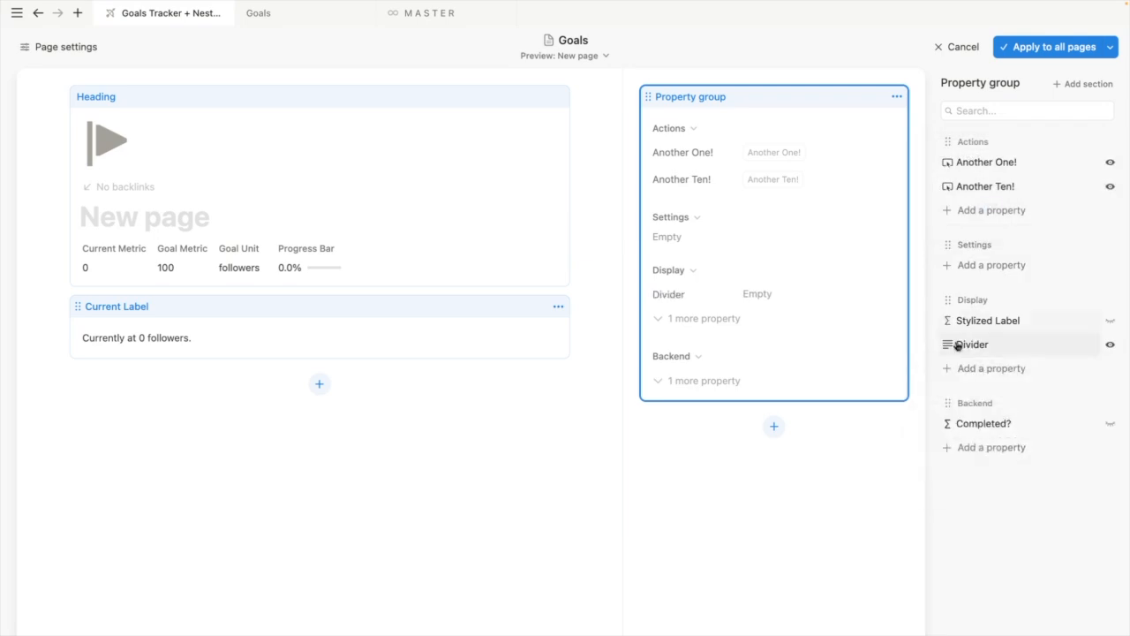
pyautogui.press('Return')
pyautogui.click(1055, 47)
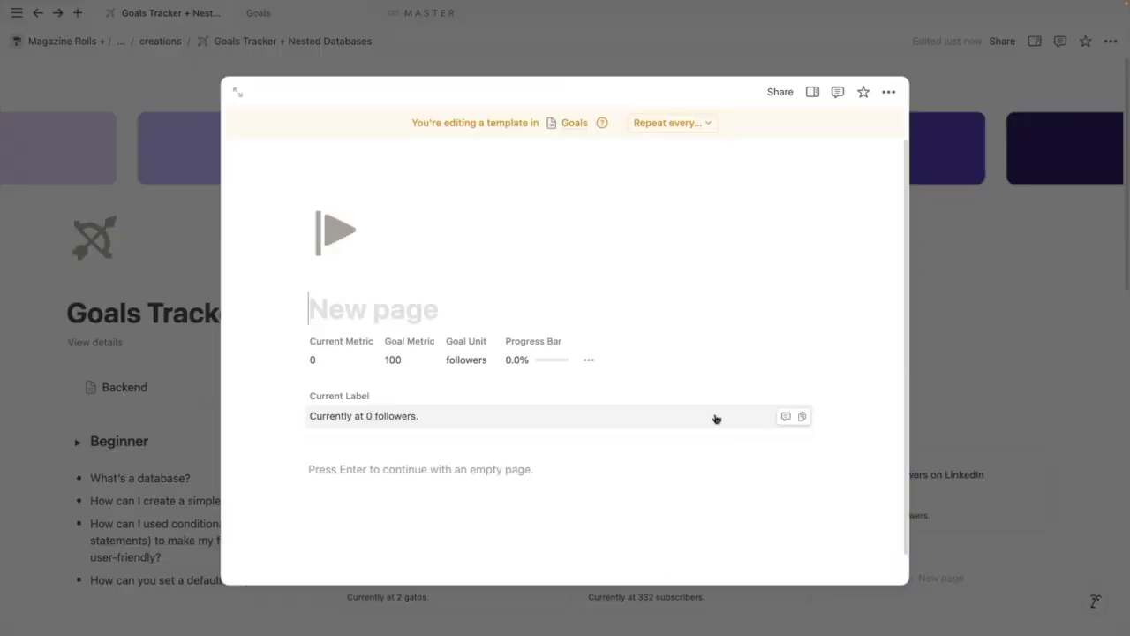
# Fill the template's Divider property with a line of dashes ("———————") and close the template
pyautogui.click(589, 360)
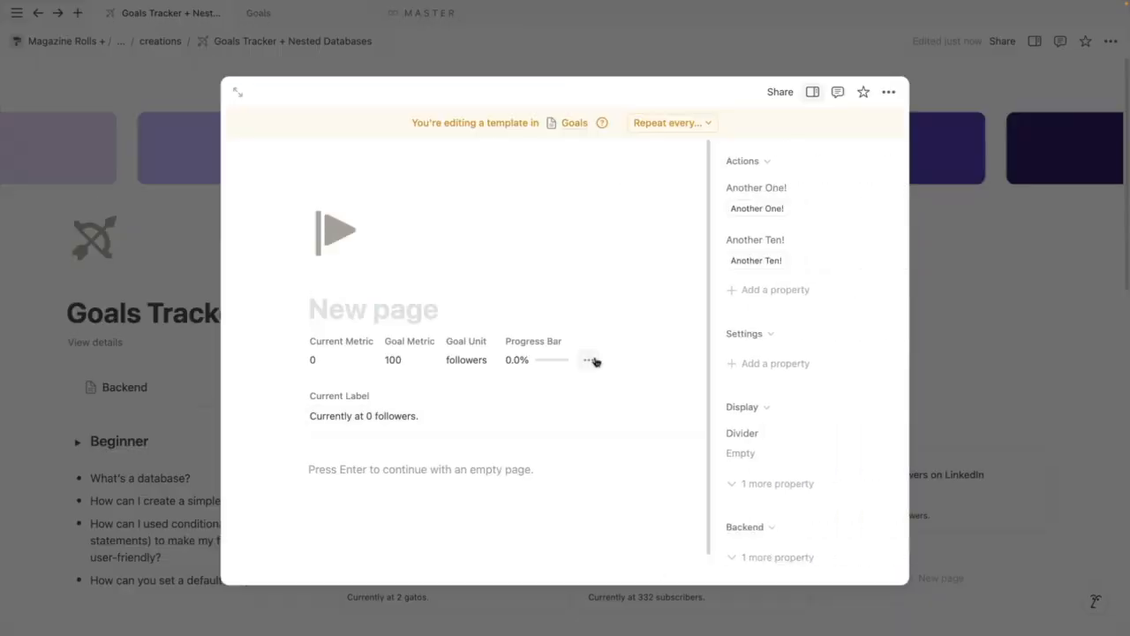
pyautogui.click(742, 453)
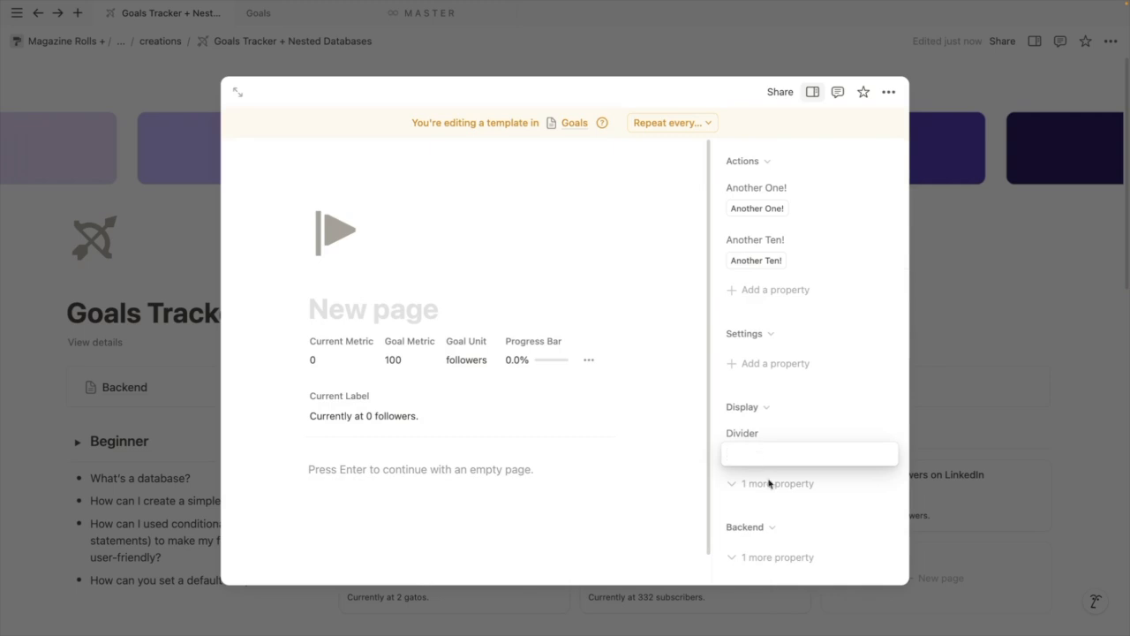
pyautogui.write('———————')
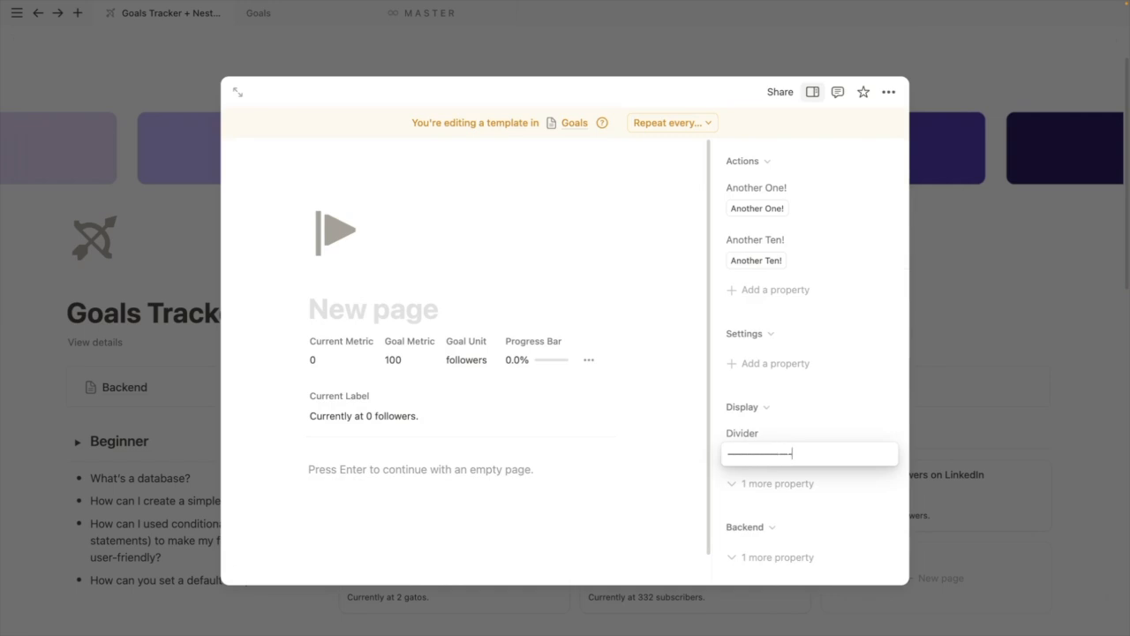
pyautogui.doubleClick(759, 451)
pyautogui.click(789, 380)
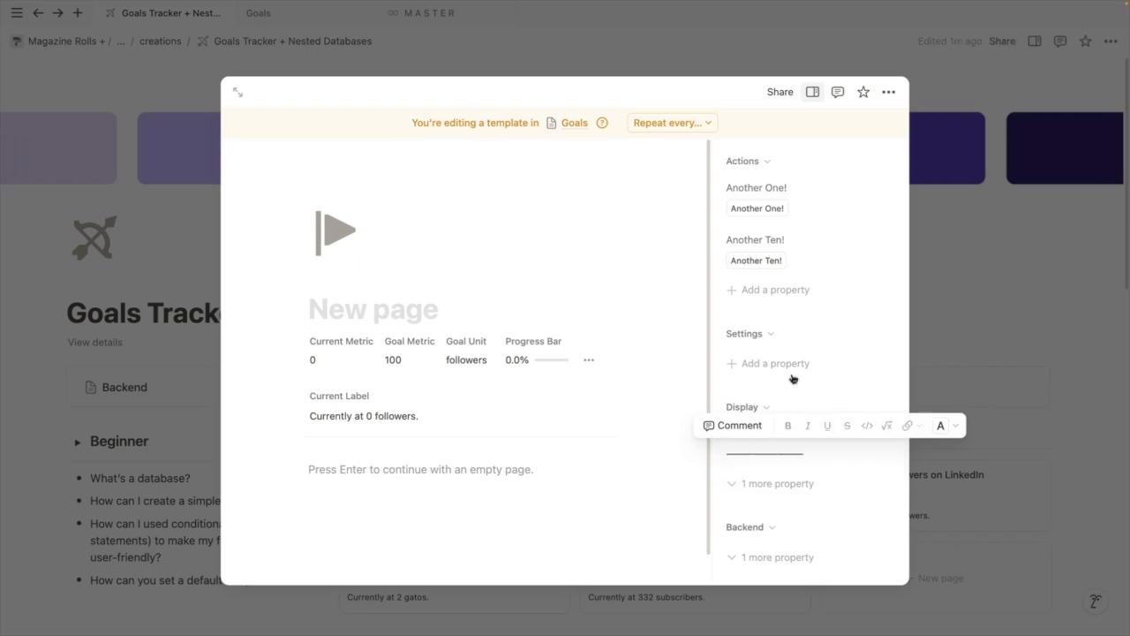
pyautogui.click(990, 429)
# Show Divider between Stylized Label and Another One! on the Intermediate incomplete goals cards, and check the property details of "Plank for 3 minutes"
pyautogui.scroll(-2, 544, 569)
pyautogui.scroll(-5, 544, 568)
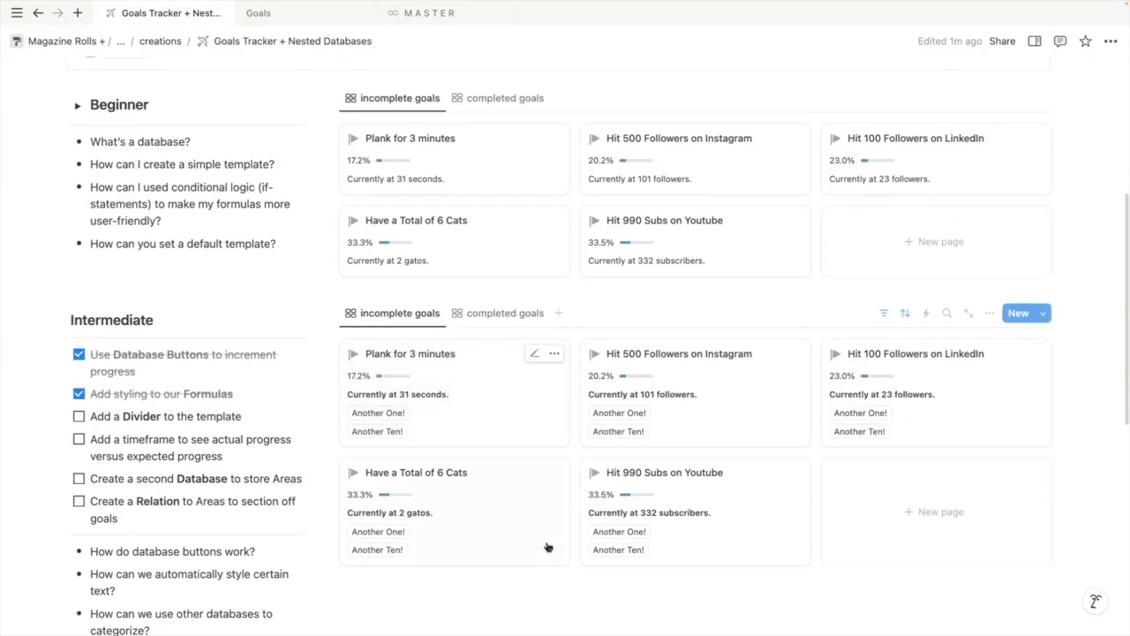
pyautogui.click(990, 314)
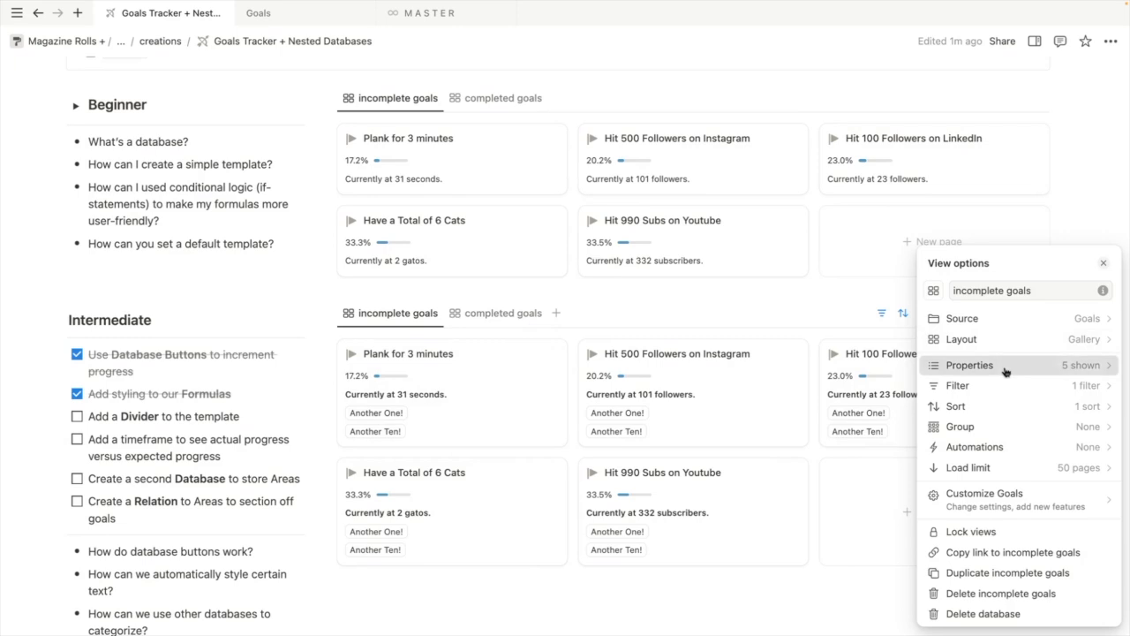
pyautogui.click(1007, 365)
pyautogui.moveTo(995, 561); pyautogui.dragTo(1010, 405)
pyautogui.click(744, 583)
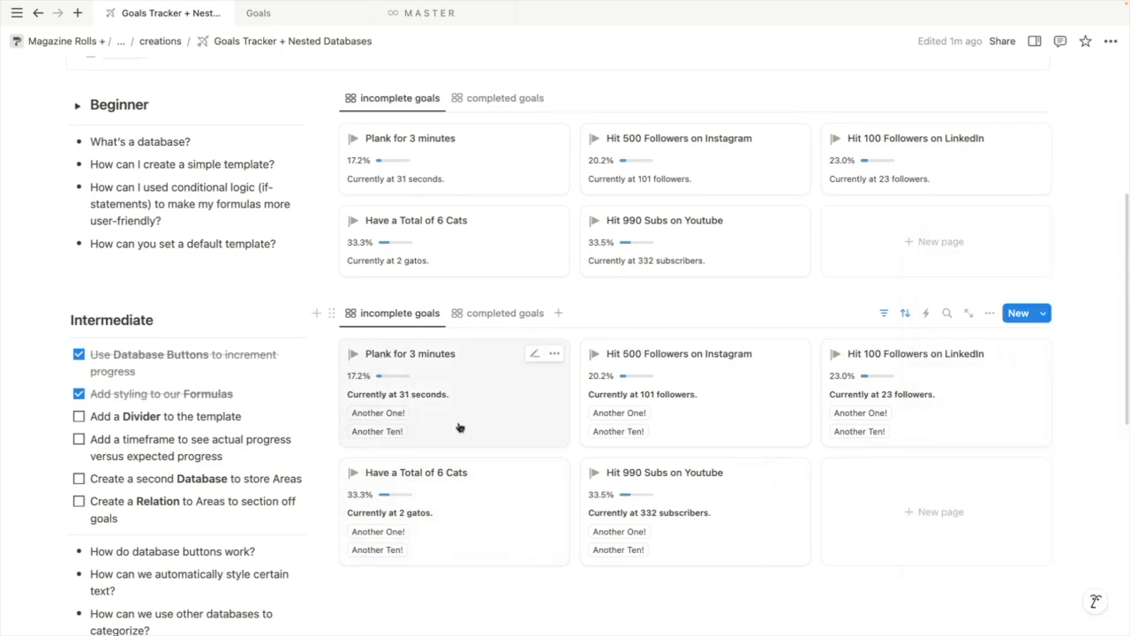
pyautogui.click(511, 413)
pyautogui.click(591, 329)
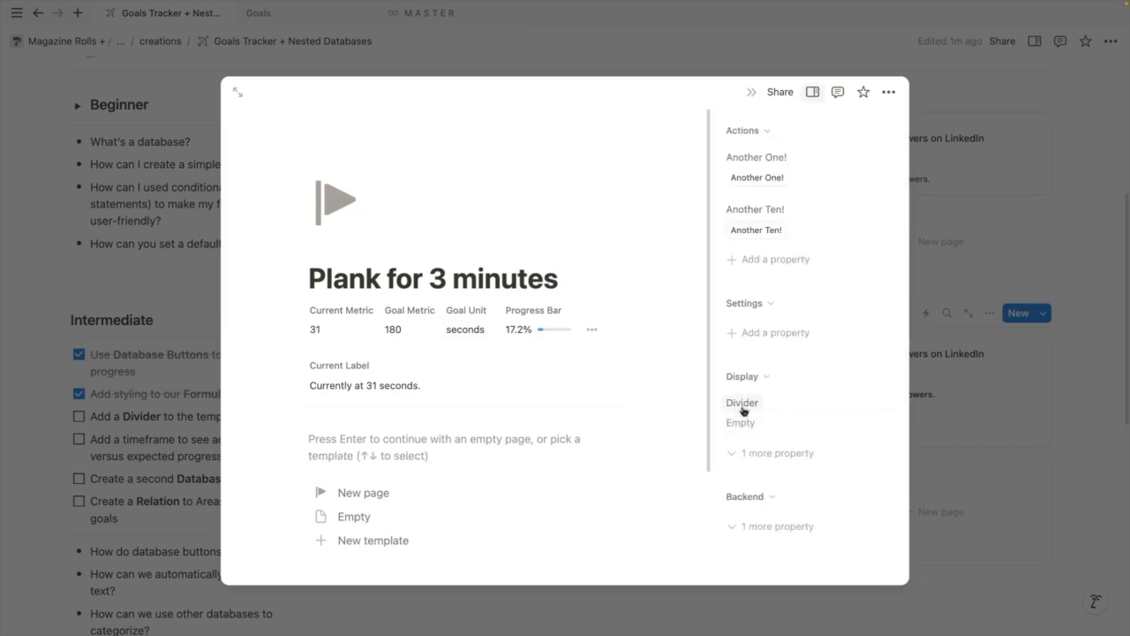
pyautogui.click(1068, 450)
# Select all five Intermediate incomplete goals and bulk-edit their Divider property to a line of dashes ("————————")
pyautogui.scroll(-2, 762, 540)
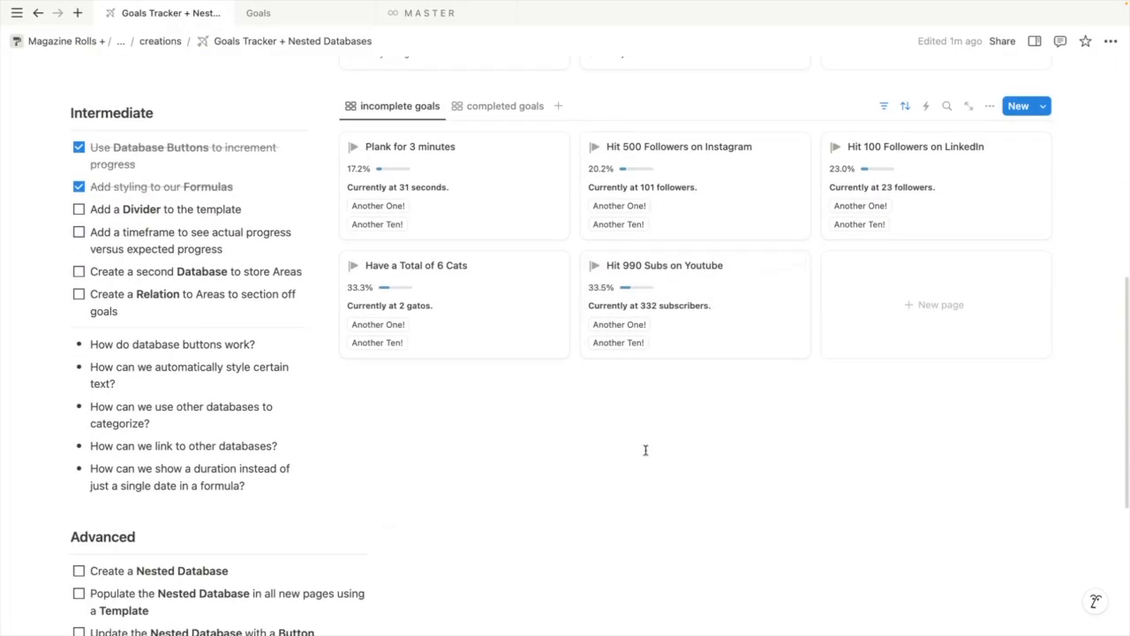
pyautogui.scroll(1, 646, 451)
pyautogui.moveTo(1006, 453); pyautogui.dragTo(411, 253)
pyautogui.click(479, 450)
pyautogui.moveTo(480, 446); pyautogui.dragTo(785, 264)
pyautogui.moveTo(1079, 268); pyautogui.dragTo(499, 376)
pyautogui.rightClick(499, 375)
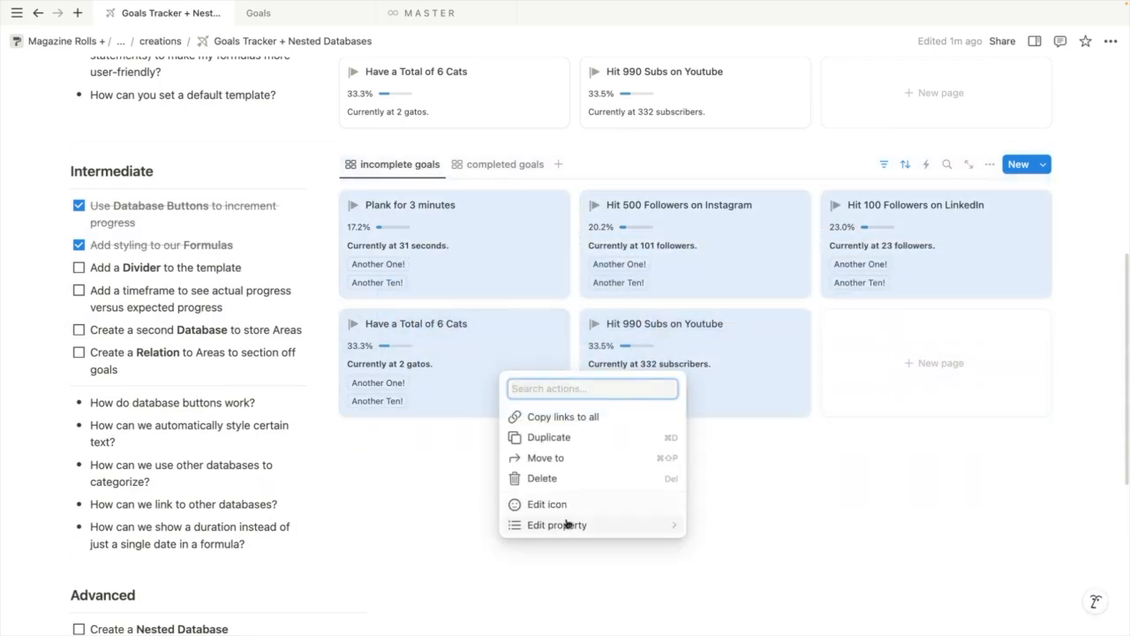
pyautogui.moveTo(575, 526)
pyautogui.click(761, 606)
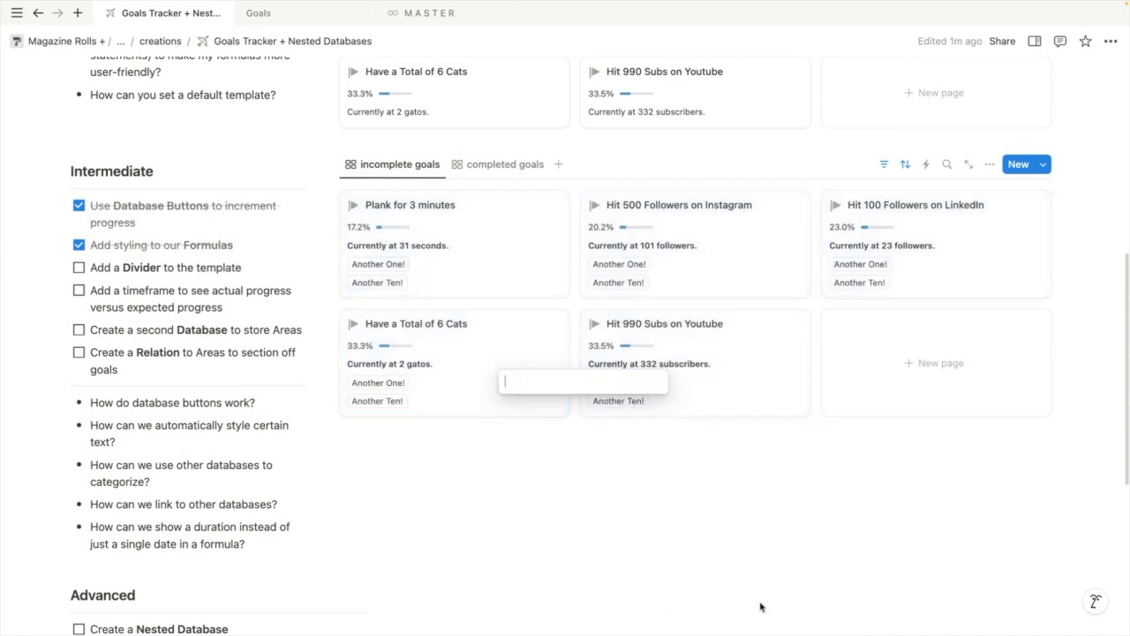
pyautogui.write('————————')
pyautogui.press('Return')
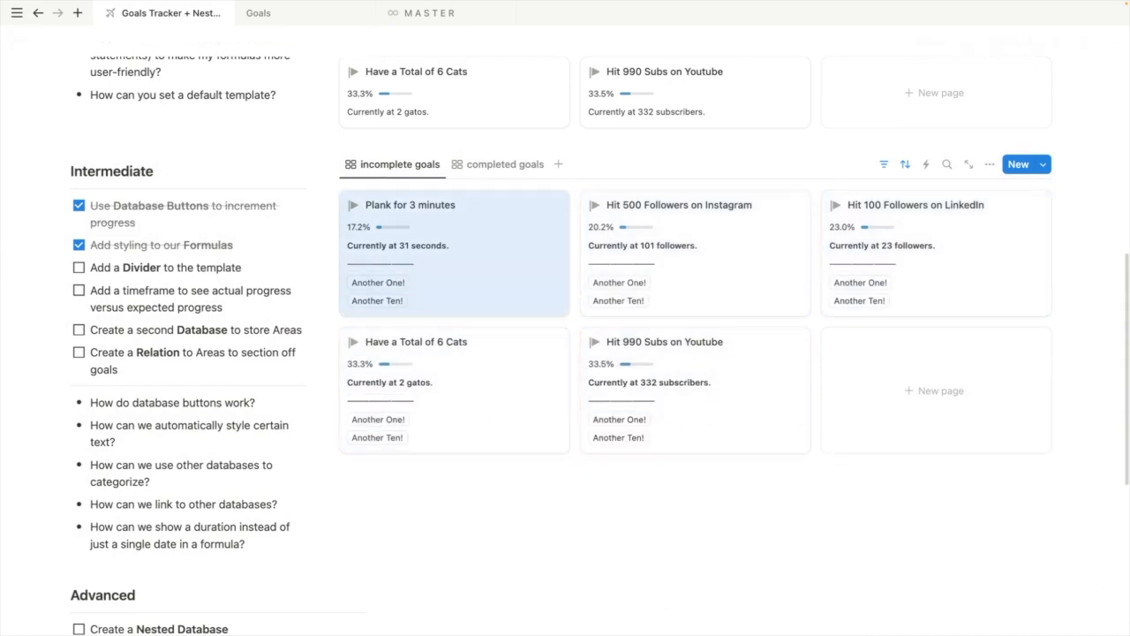
# Clear the Divider text on the "Plank for 3 minutes" card and re-enter it as "————————"
pyautogui.click(541, 530)
pyautogui.click(381, 265)
pyautogui.hotkey('ctrl', 'a')
pyautogui.press('BackSpace')
pyautogui.write('————————')
pyautogui.click(568, 504)
pyautogui.click(568, 497)
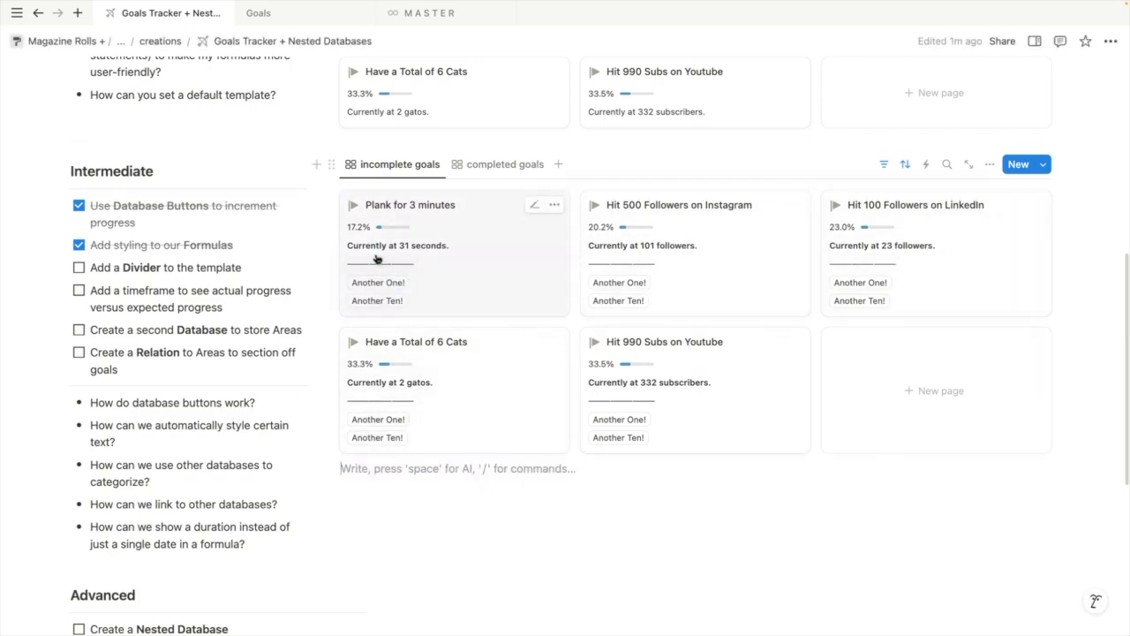
# Hide Another Ten! from the Intermediate incomplete goals gallery and check off the to-do "Add a Divider to the template"
pyautogui.scroll(1, 822, 524)
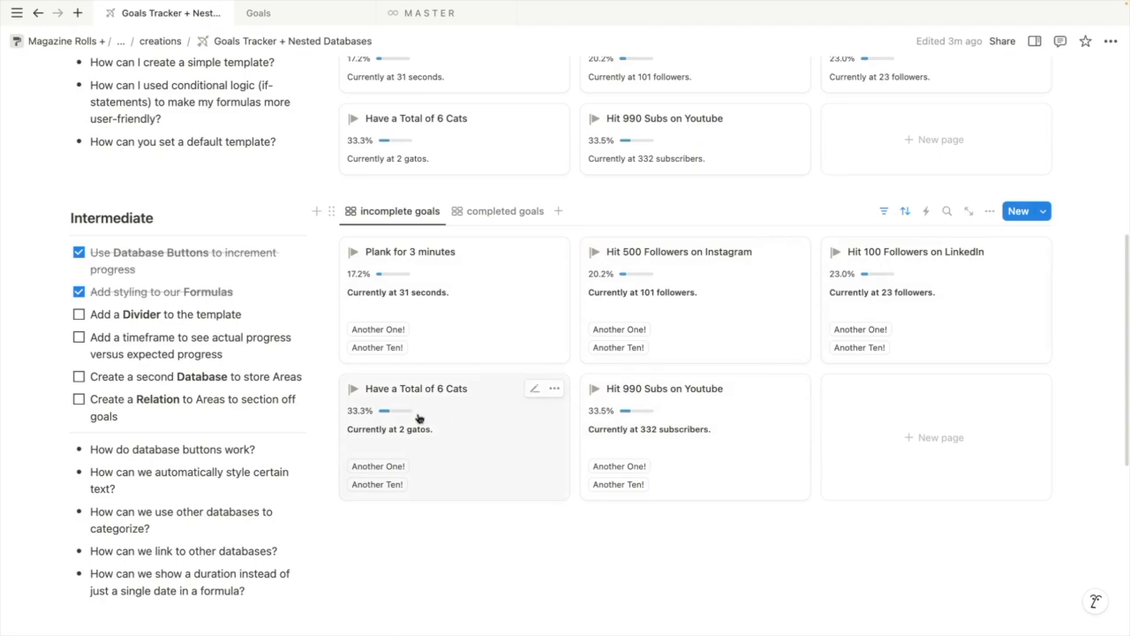
pyautogui.scroll(-2, 783, 560)
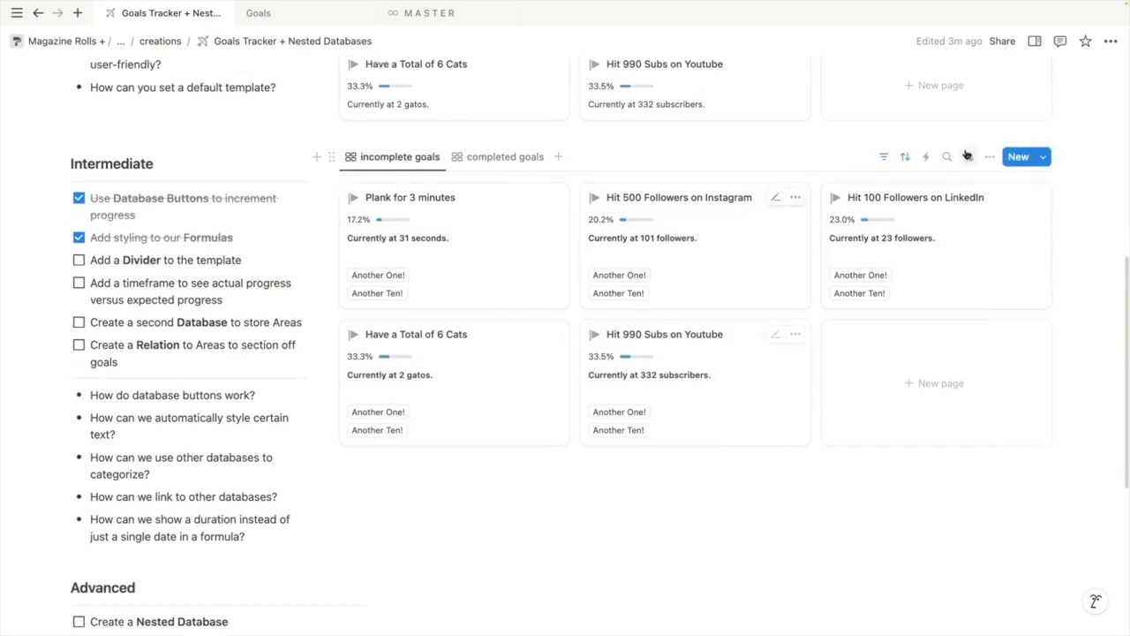
pyautogui.click(987, 157)
pyautogui.click(980, 290)
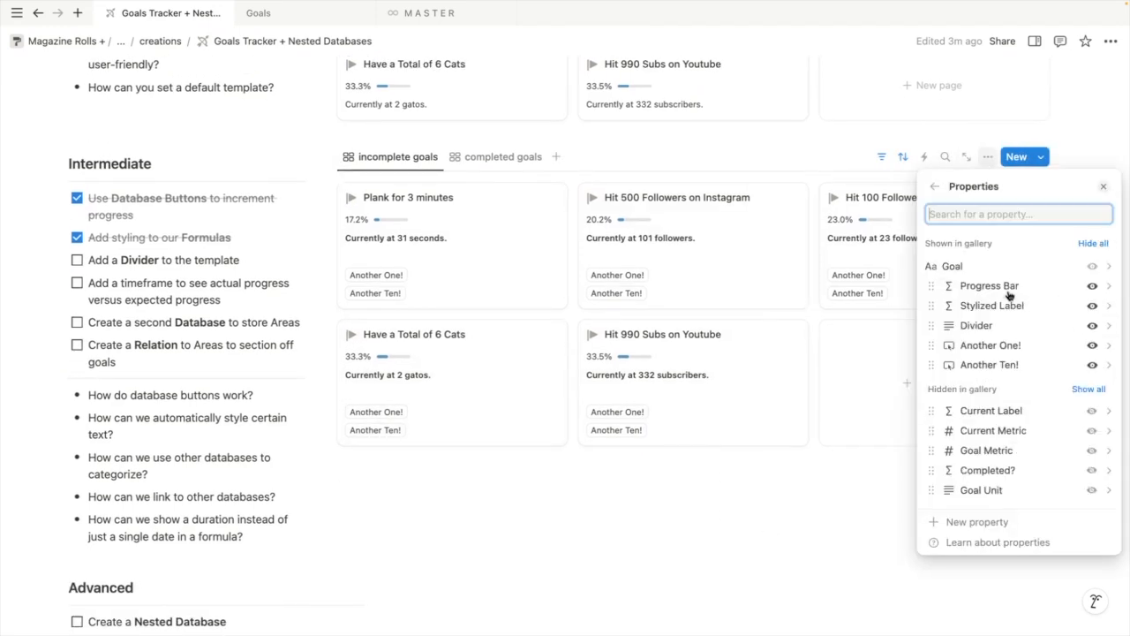
pyautogui.click(1093, 365)
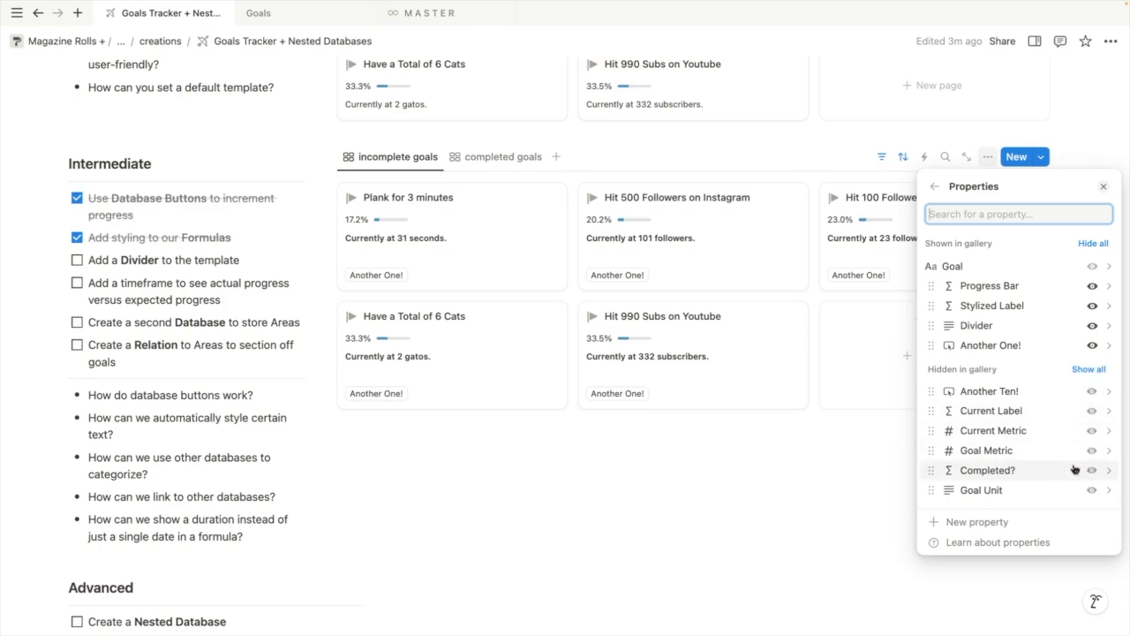
pyautogui.click(566, 480)
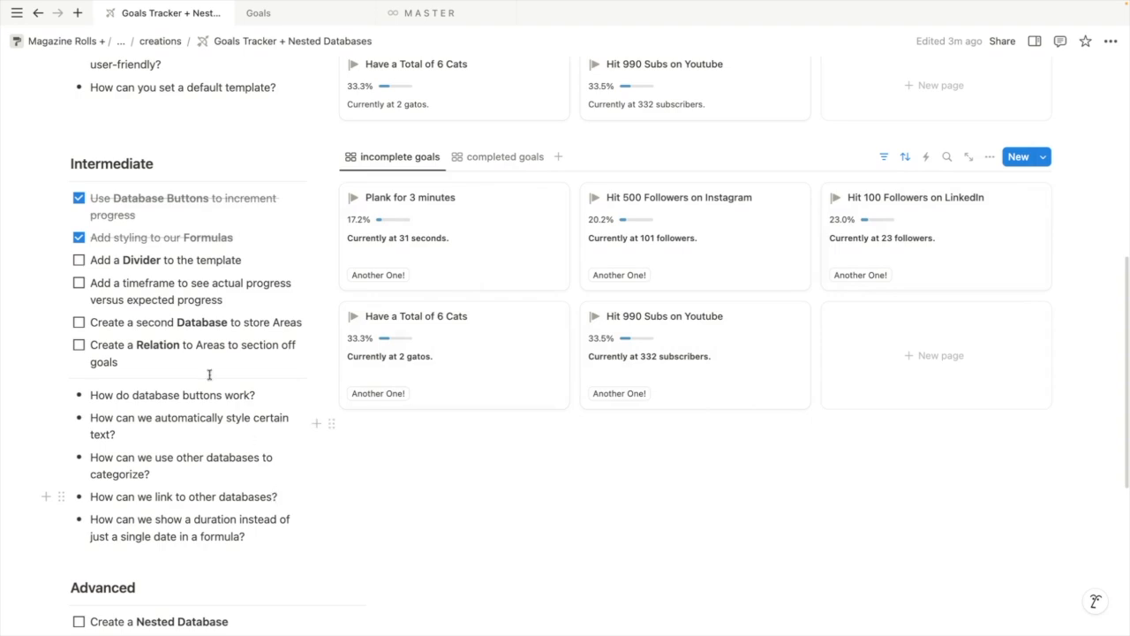
pyautogui.click(79, 260)
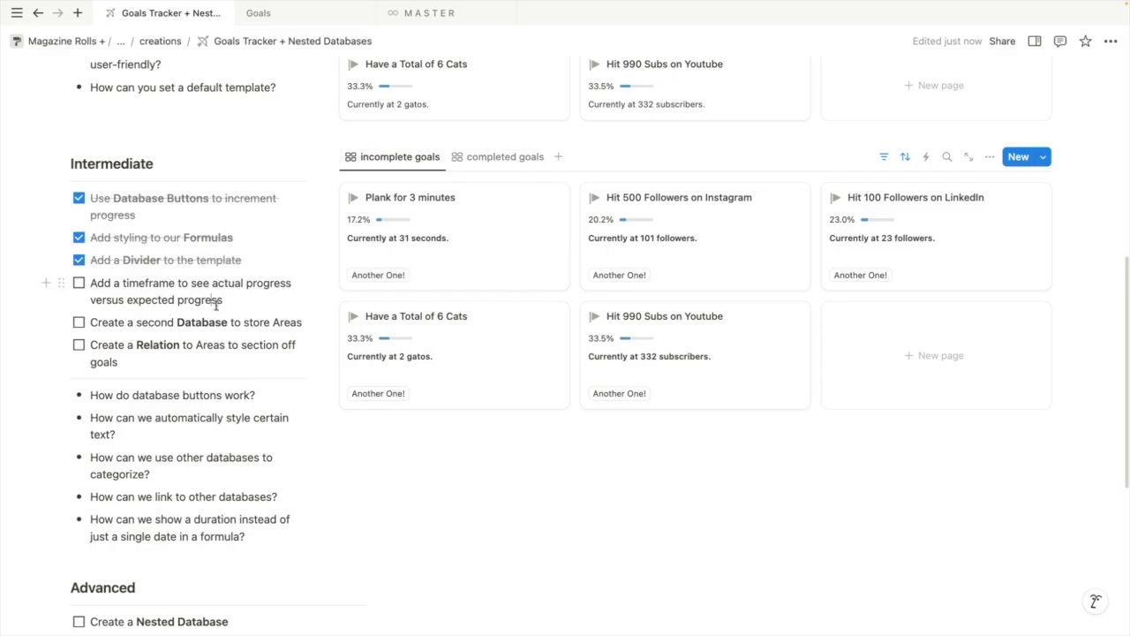
# Open the "Plank for 3 minutes" goal's details and add a formula property named "Expected Progress" to the Display section
pyautogui.click(530, 253)
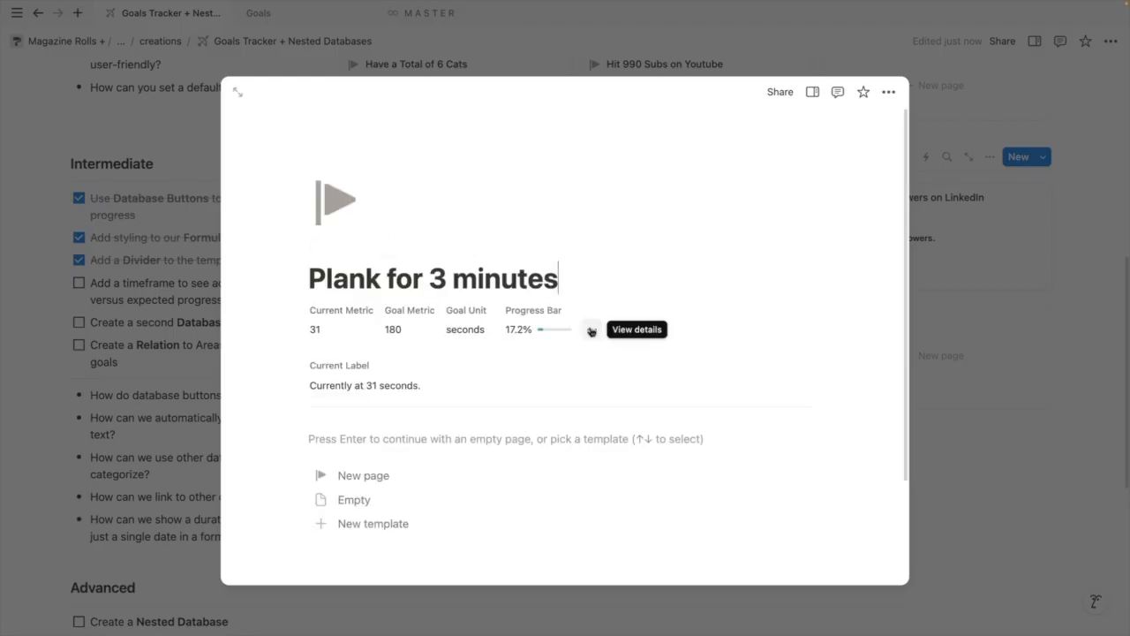
pyautogui.click(591, 330)
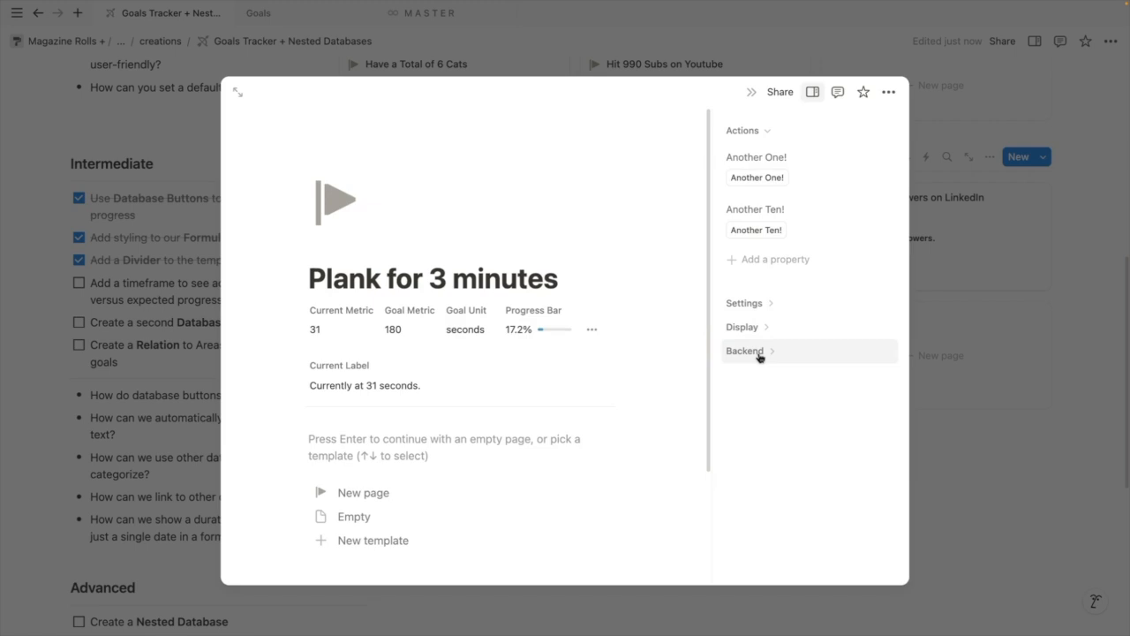
pyautogui.click(757, 328)
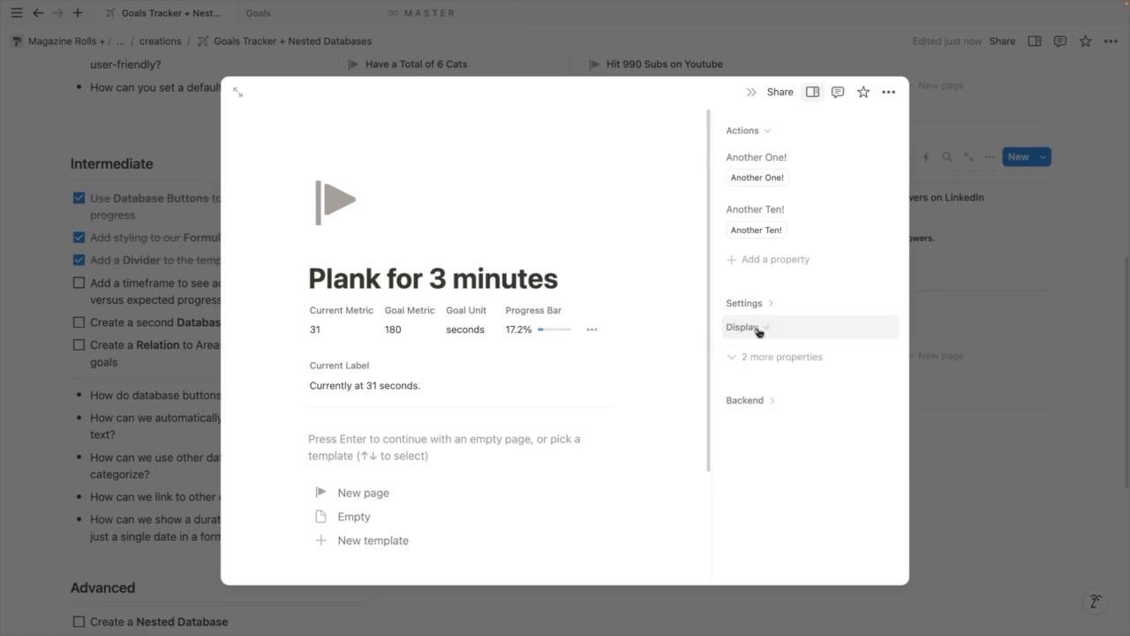
pyautogui.click(757, 358)
pyautogui.click(766, 455)
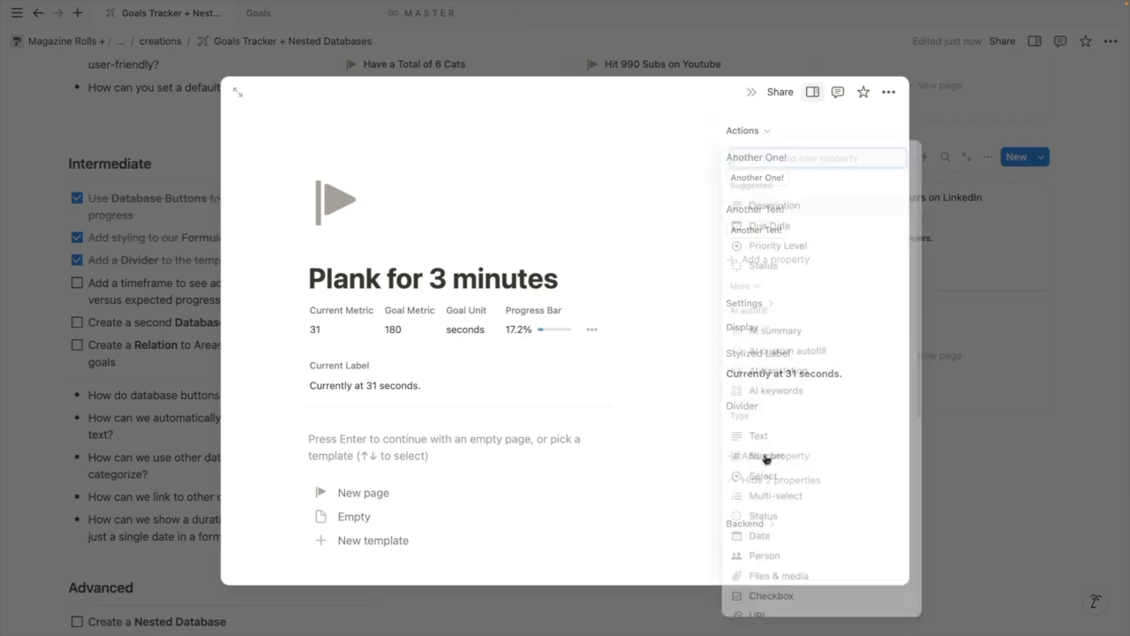
pyautogui.scroll(-1, 788, 590)
pyautogui.scroll(-3, 788, 590)
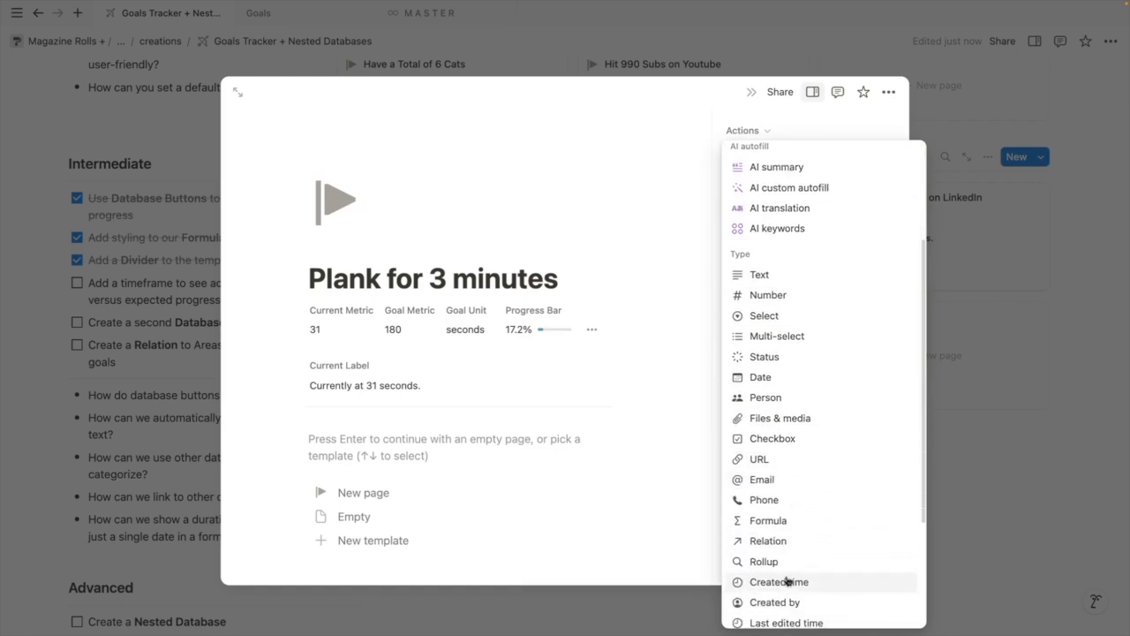
pyautogui.click(784, 523)
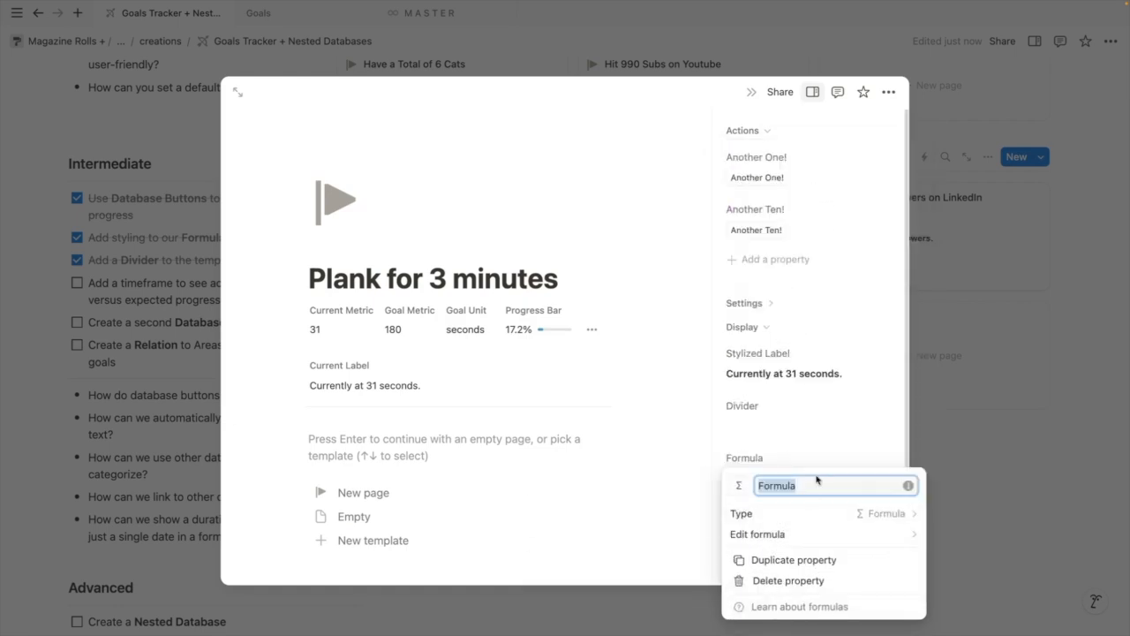
pyautogui.write('T')
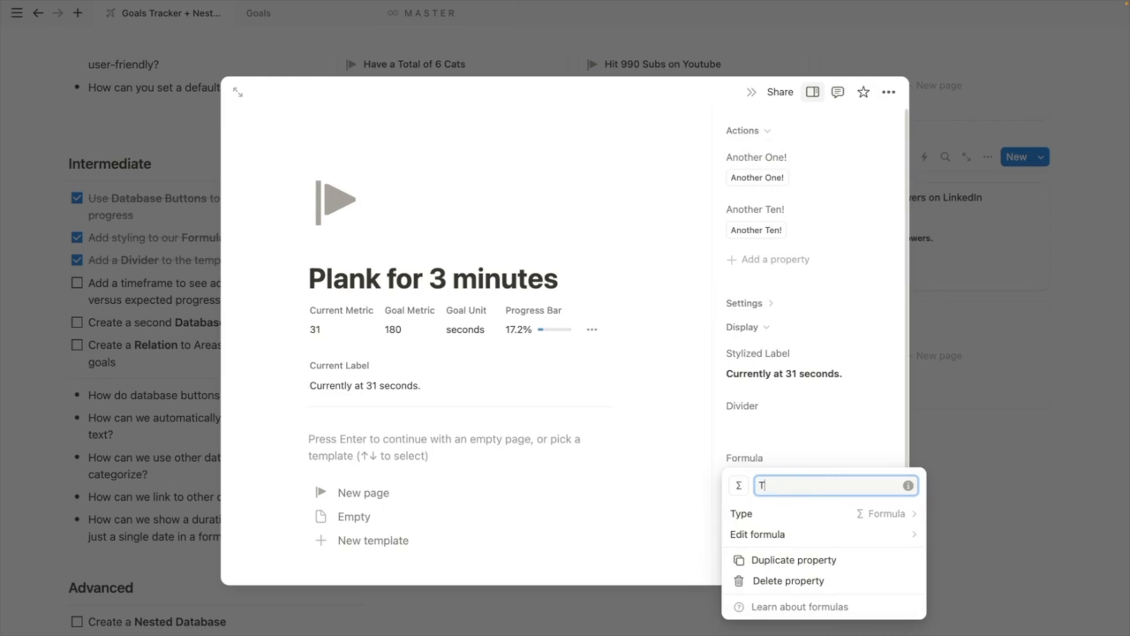
pyautogui.write('Exp')
pyautogui.write('ss')
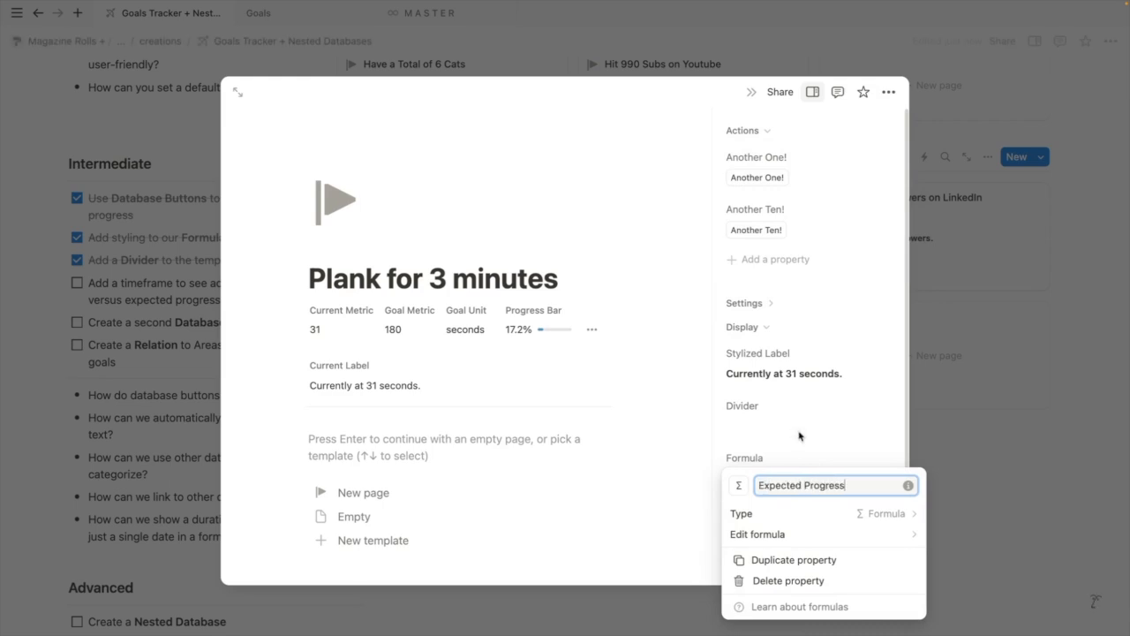
pyautogui.press('Return')
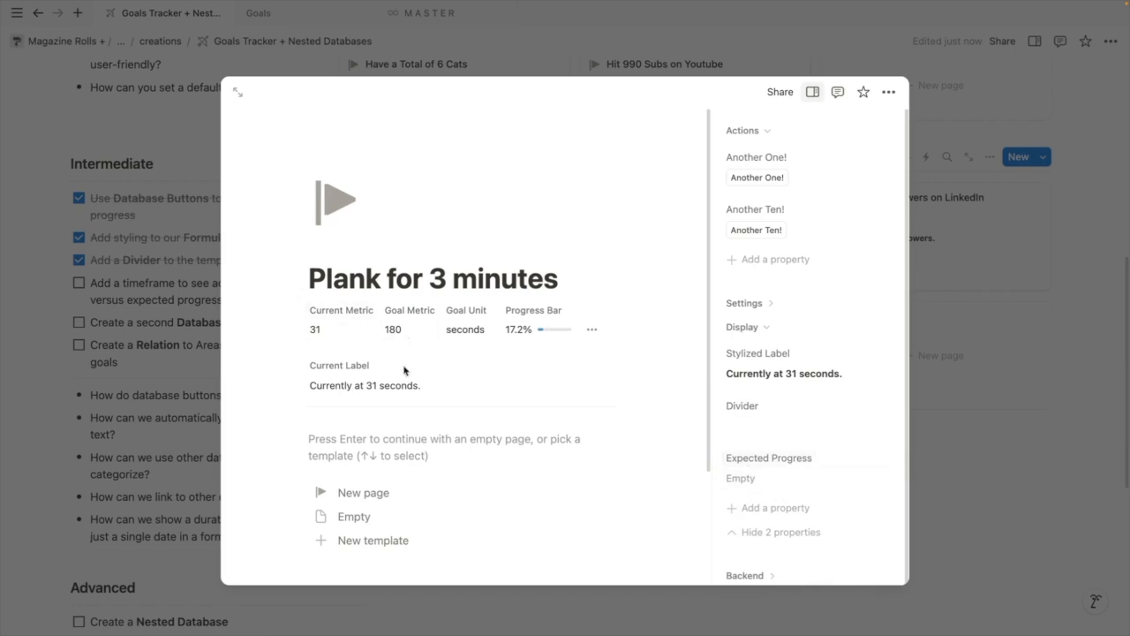
# Add a date property named "Timeframe" to the goal's Display section
pyautogui.click(776, 508)
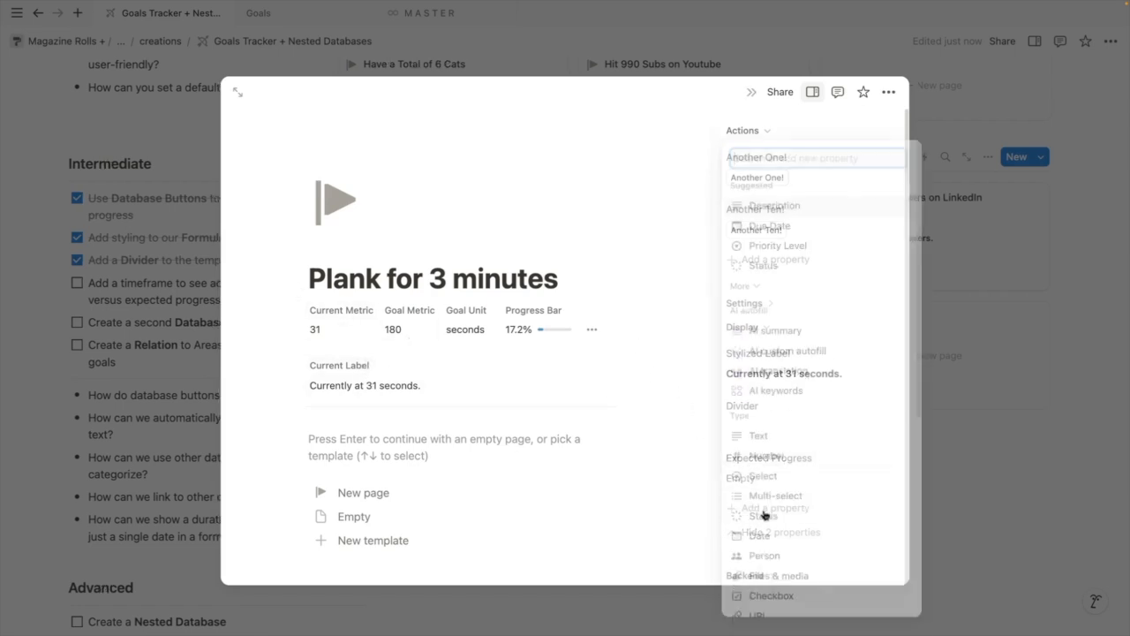
pyautogui.scroll(-3, 810, 485)
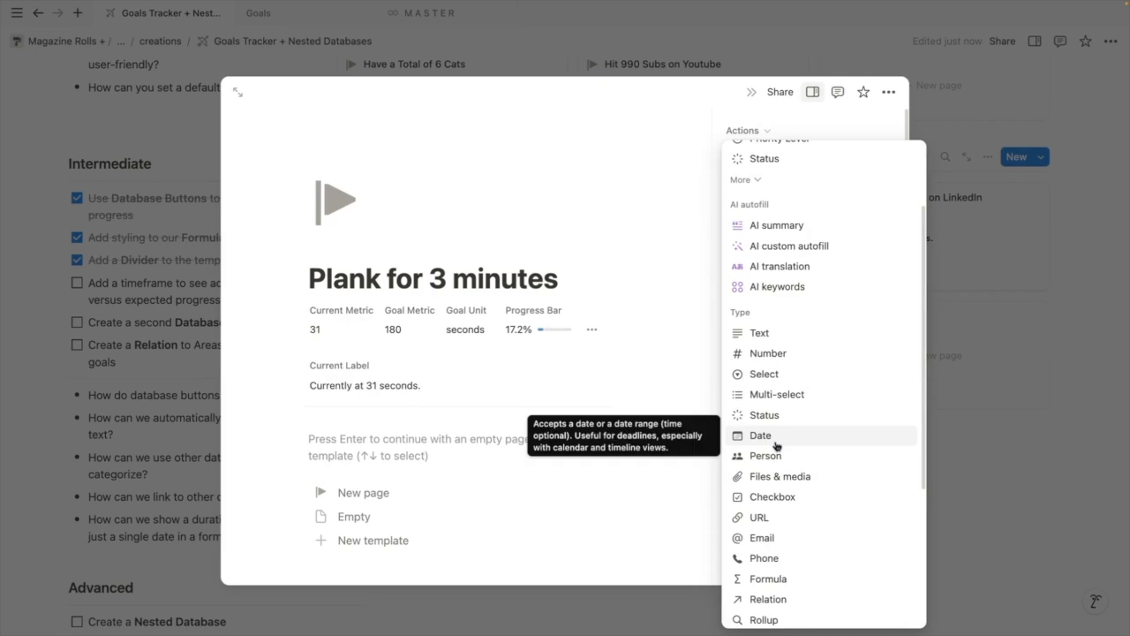
pyautogui.click(777, 444)
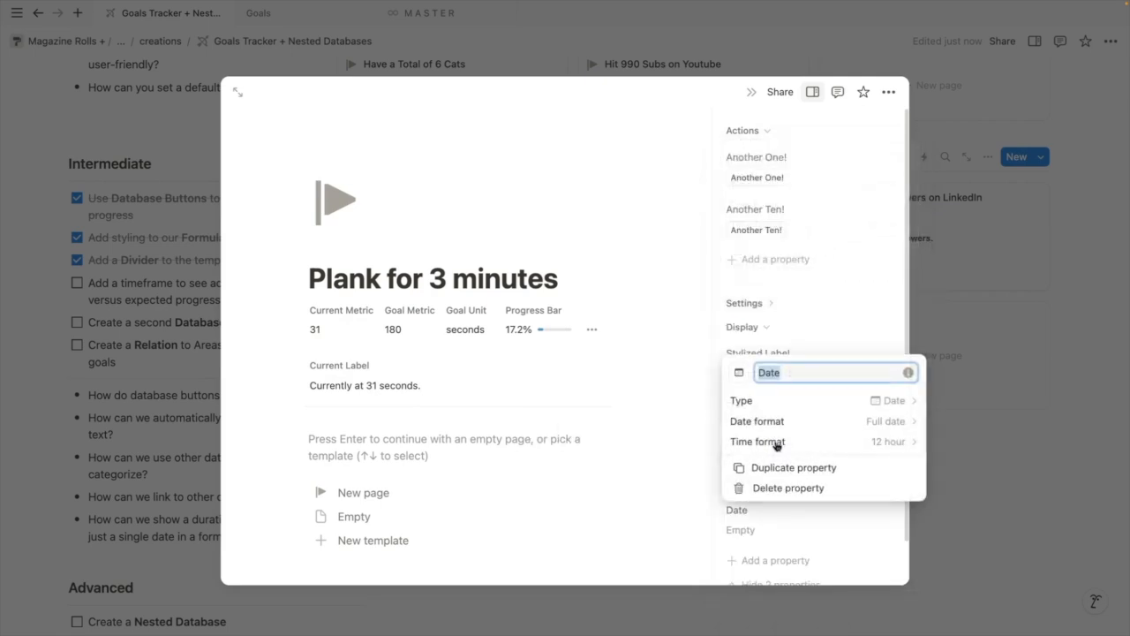
pyautogui.press('BackSpace')
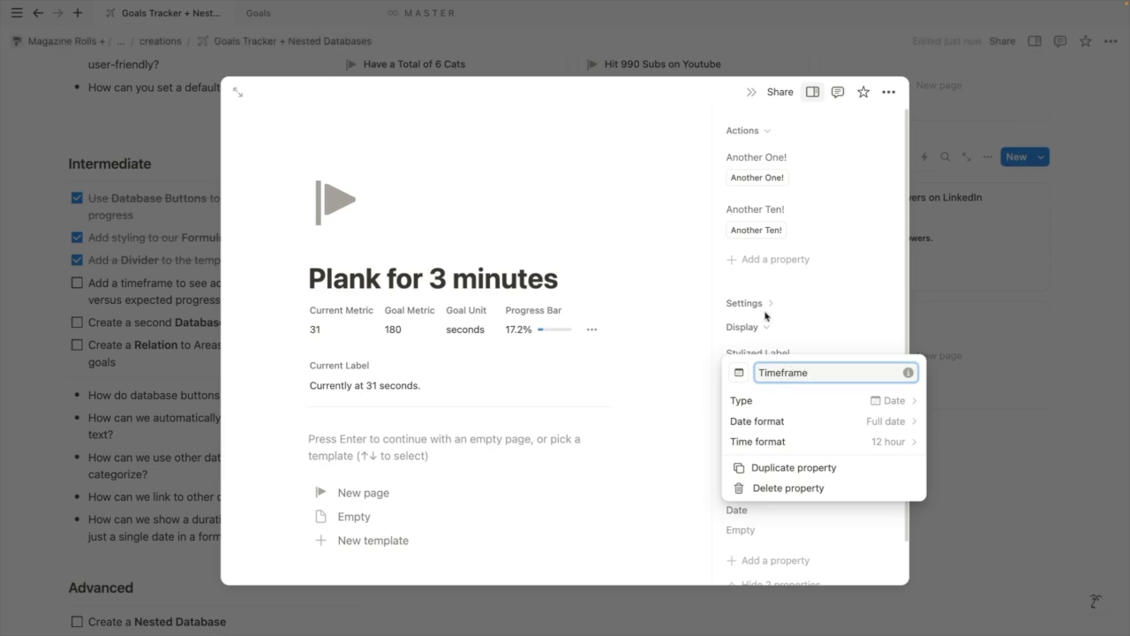
pyautogui.press('Return')
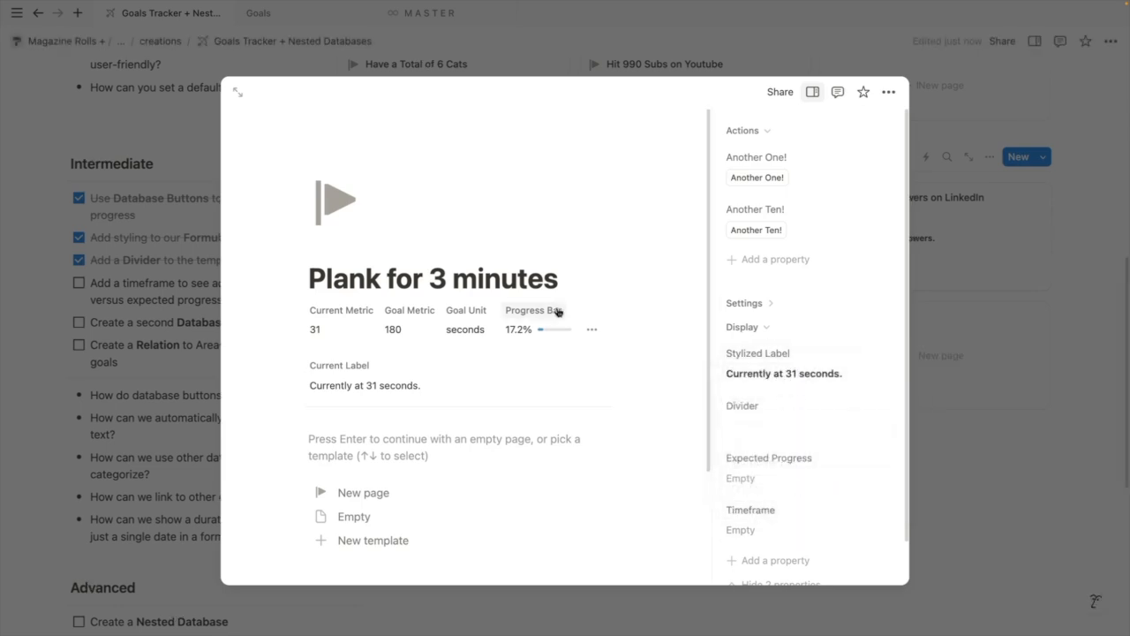
# Add the Timeframe property to the goal page layout above Current Label and apply the layout to all pages
pyautogui.click(466, 250)
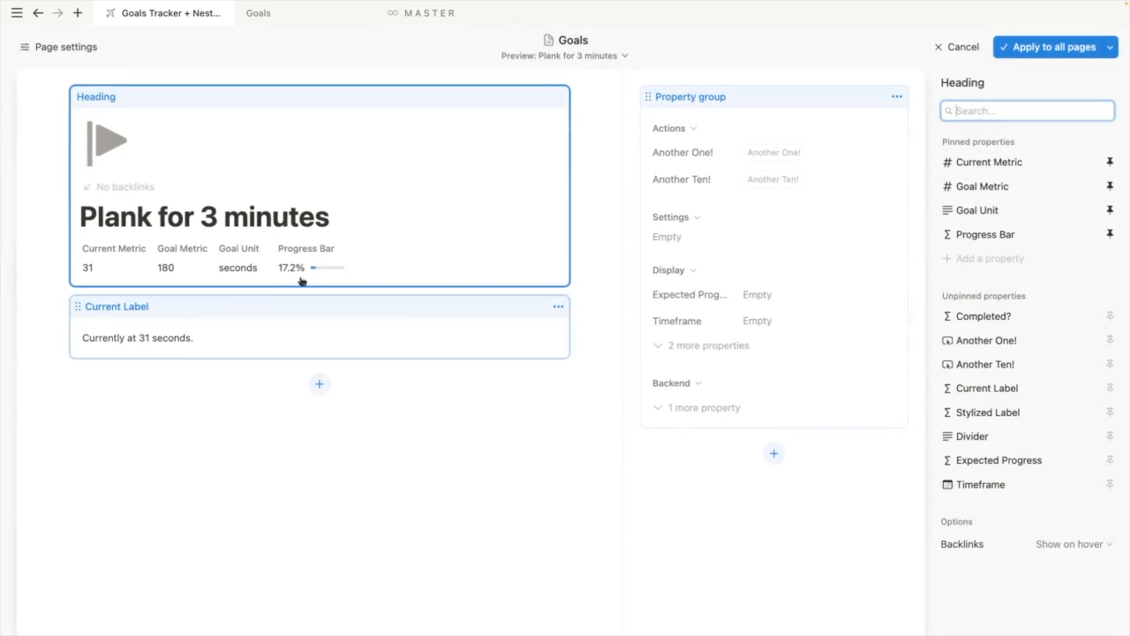
pyautogui.click(320, 385)
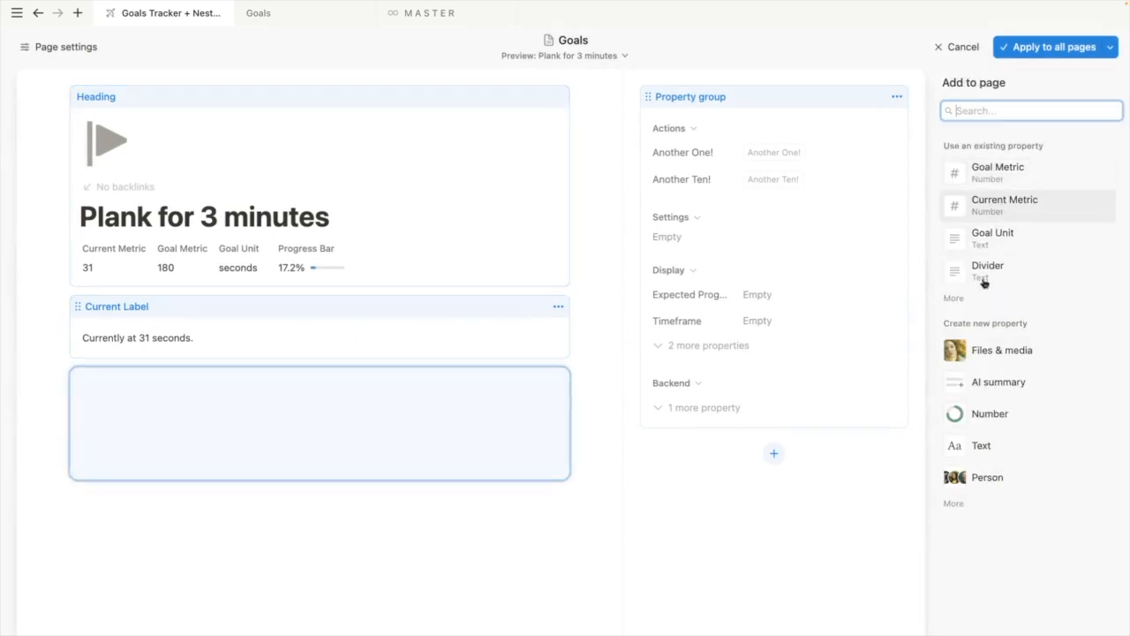
pyautogui.click(961, 298)
pyautogui.click(1013, 519)
pyautogui.moveTo(303, 395); pyautogui.dragTo(232, 310)
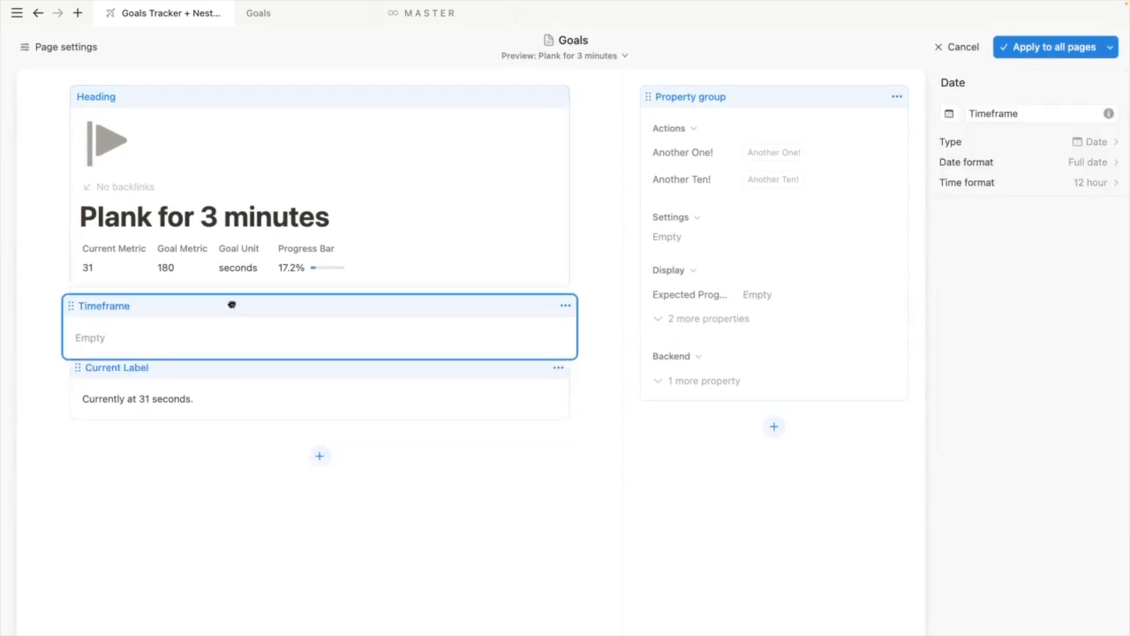
pyautogui.click(1058, 47)
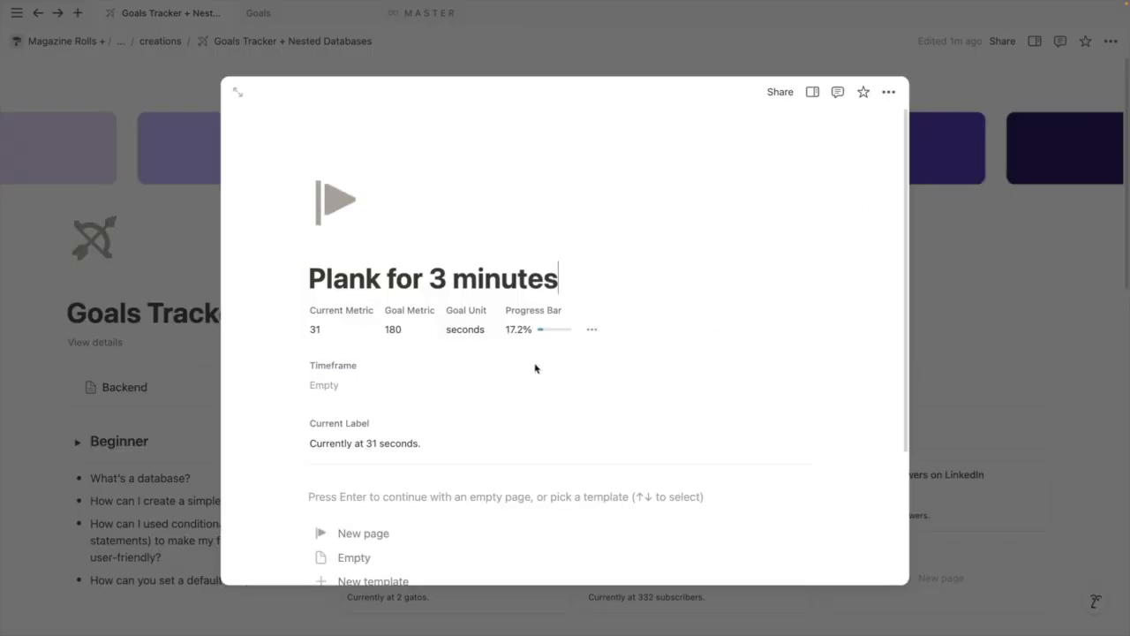
# Edit the Goals database's default template so that its Timeframe is set to Today
pyautogui.click(1057, 320)
pyautogui.scroll(-2, 876, 475)
pyautogui.scroll(-4, 876, 476)
pyautogui.click(1043, 308)
pyautogui.click(1108, 356)
pyautogui.click(985, 357)
pyautogui.click(341, 425)
pyautogui.click(354, 88)
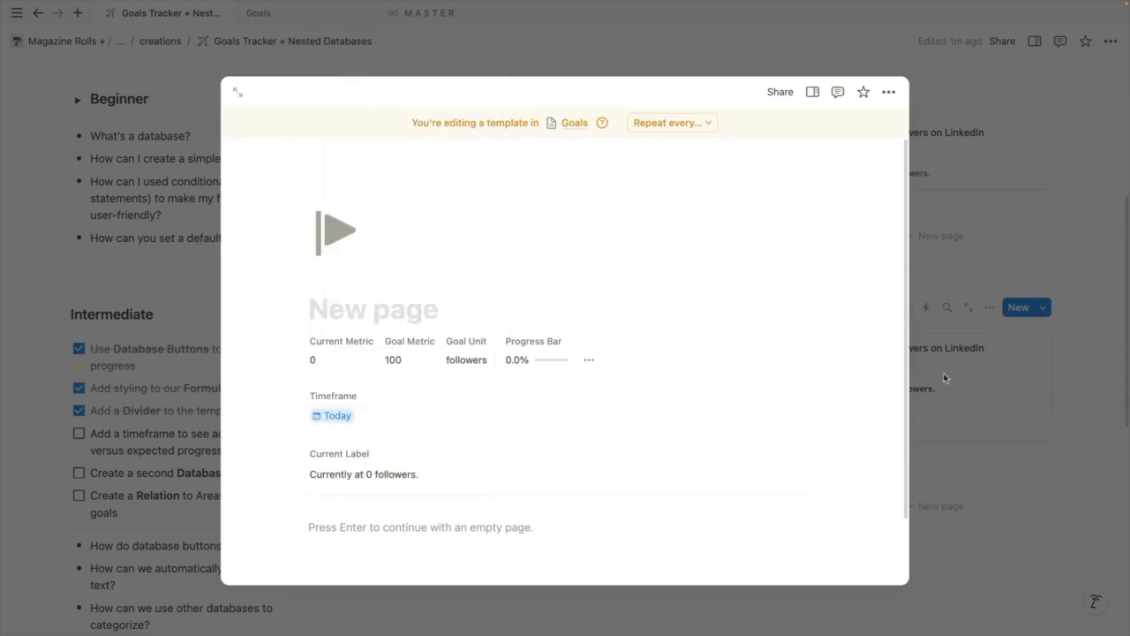
pyautogui.click(978, 377)
# Show Timeframe as the first property, above Progress Bar, in the Intermediate incomplete goals gallery
pyautogui.scroll(-1, 853, 371)
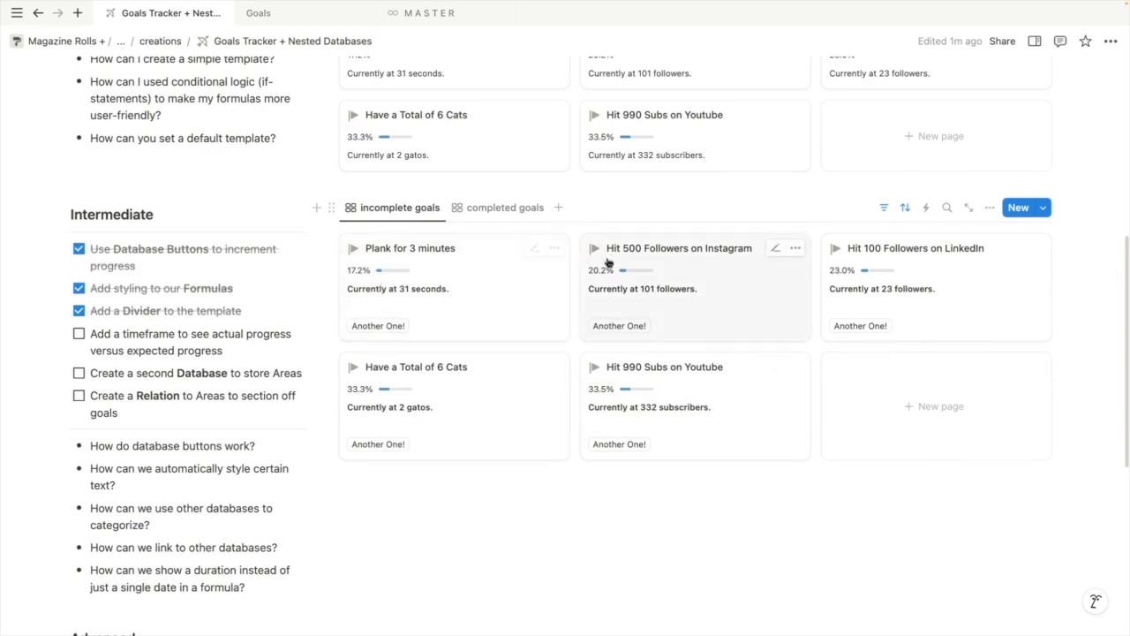
pyautogui.click(989, 208)
pyautogui.click(1004, 350)
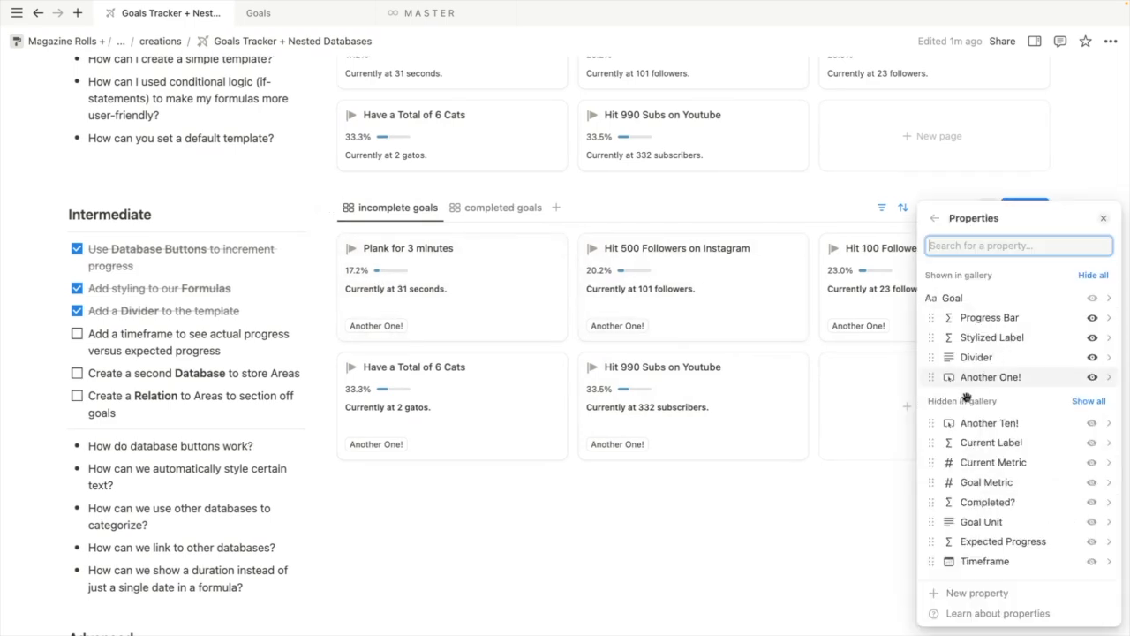
pyautogui.moveTo(979, 562); pyautogui.dragTo(980, 326)
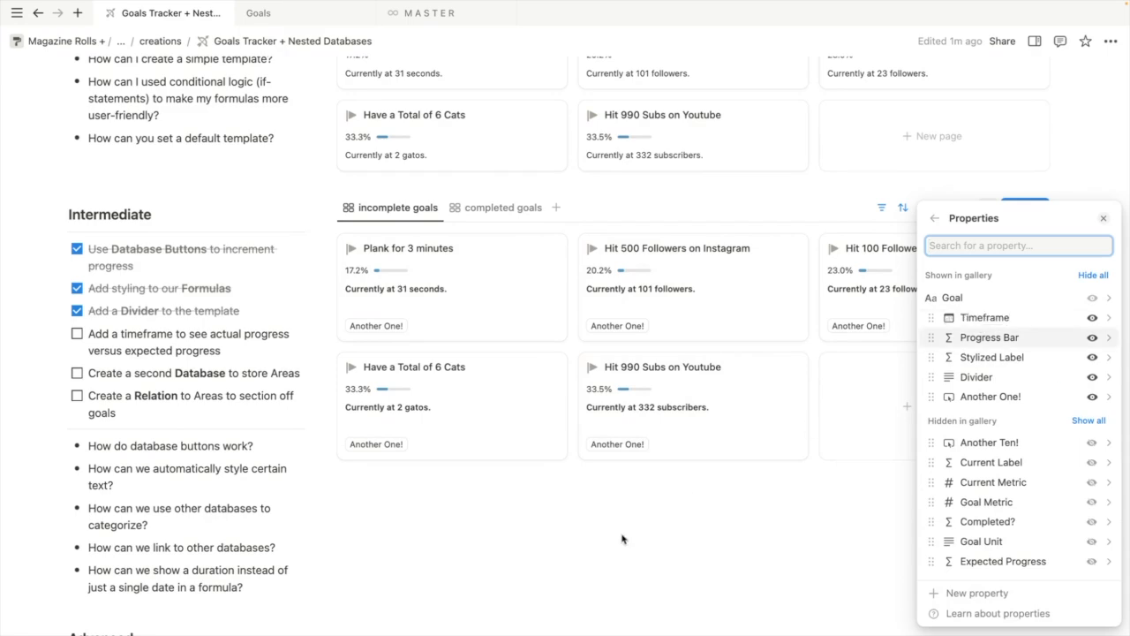
pyautogui.click(458, 267)
# Set the "Plank for 3 minutes" goal's Timeframe to February 1, 2025 through February 28, 2025
pyautogui.click(504, 283)
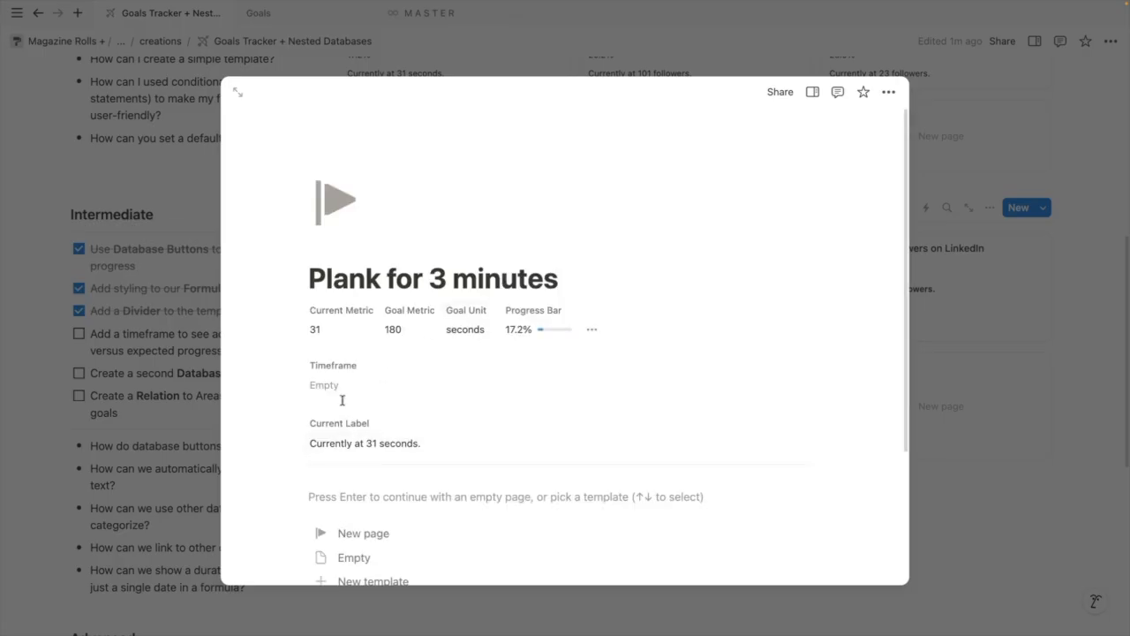
pyautogui.click(342, 400)
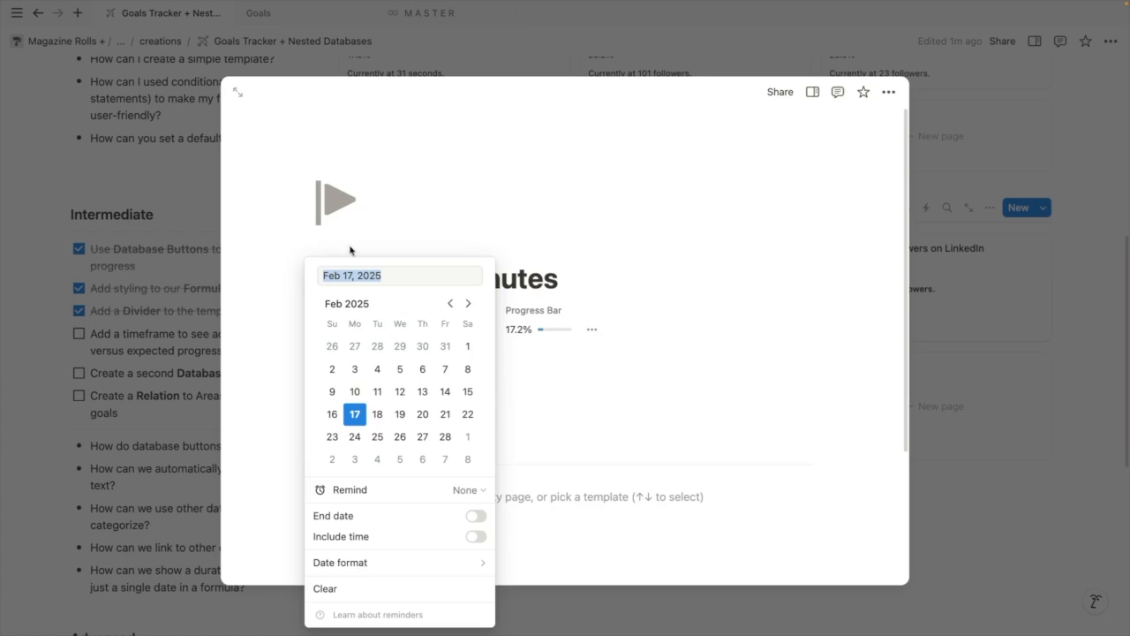
pyautogui.click(467, 346)
pyautogui.click(373, 517)
pyautogui.click(445, 436)
pyautogui.press('Escape')
pyautogui.click(1026, 314)
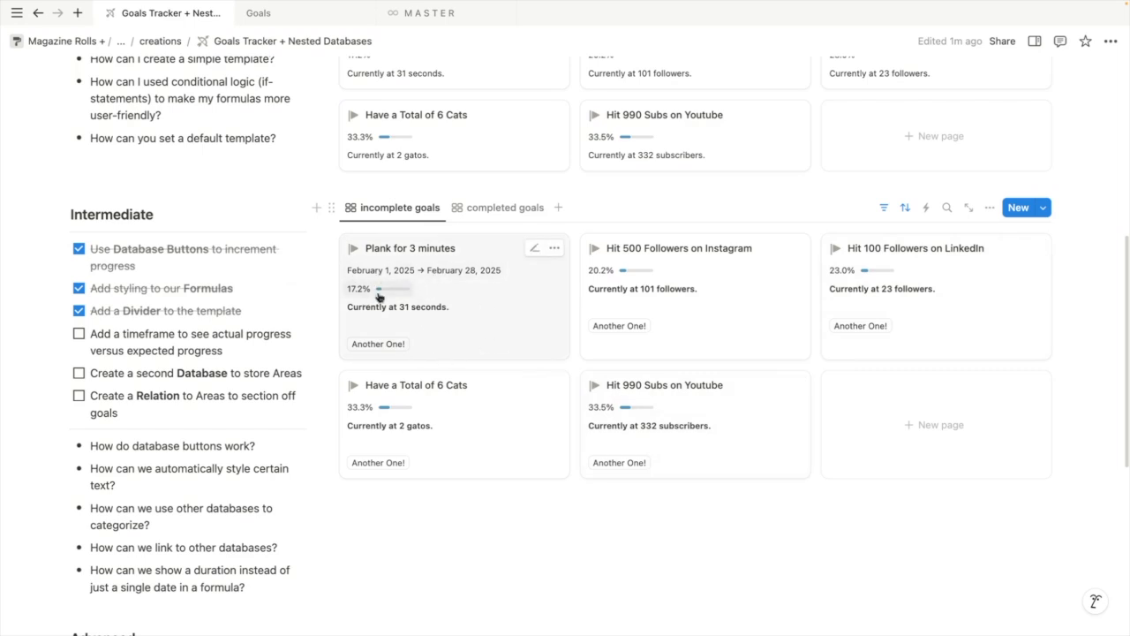
# Show Expected Progress between Progress Bar and Stylized Label in the Intermediate incomplete goals gallery
pyautogui.click(989, 208)
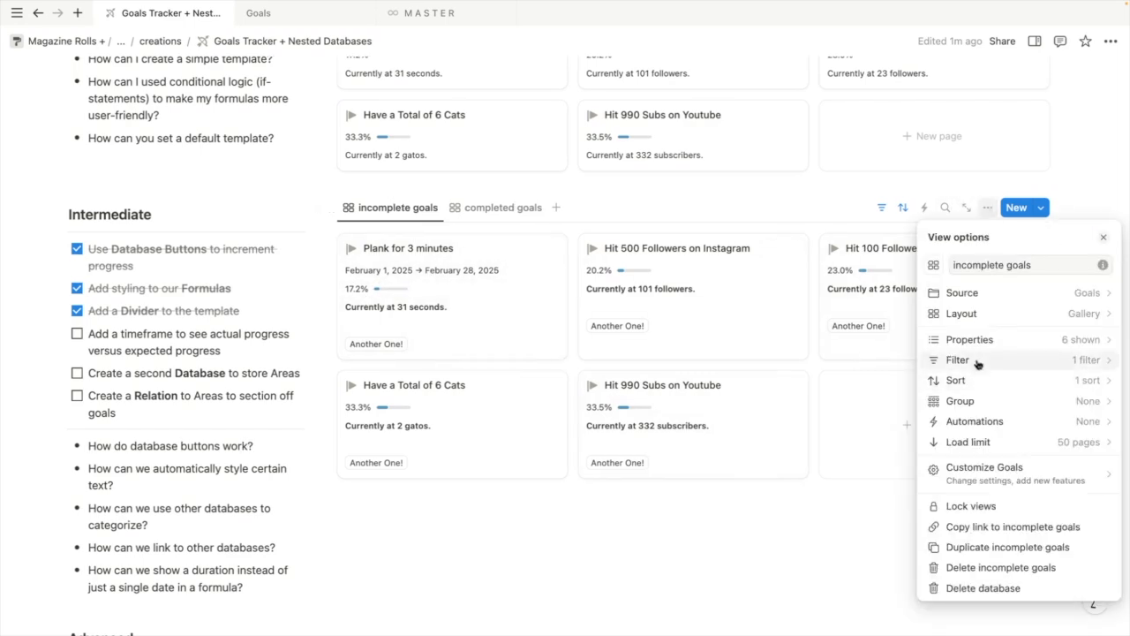
pyautogui.click(970, 340)
pyautogui.moveTo(996, 560); pyautogui.dragTo(991, 366)
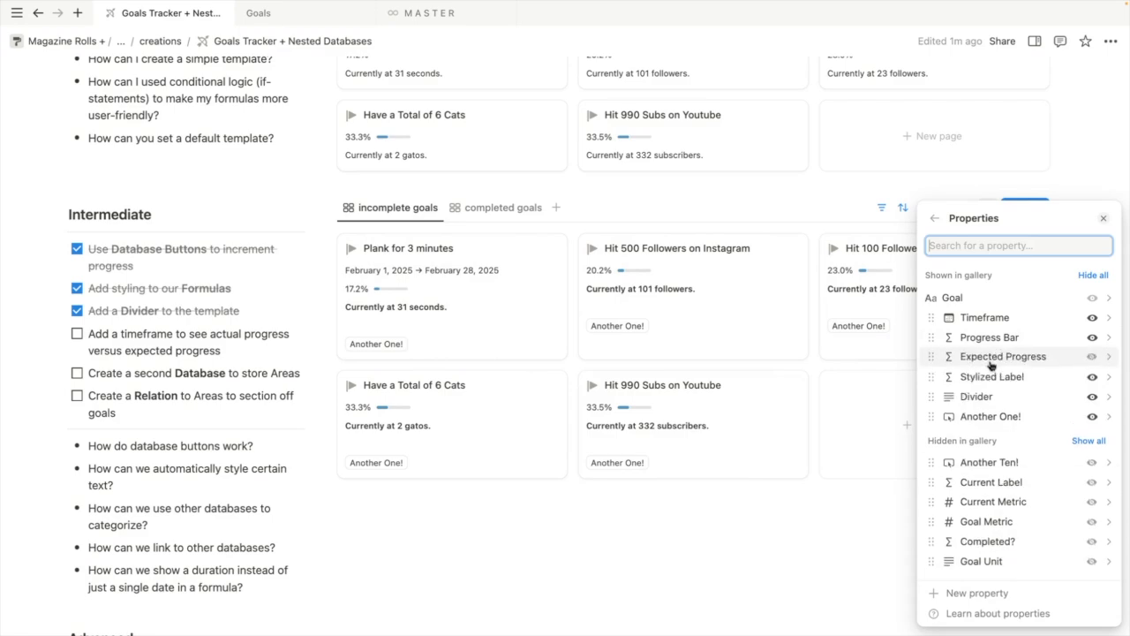
pyautogui.click(515, 535)
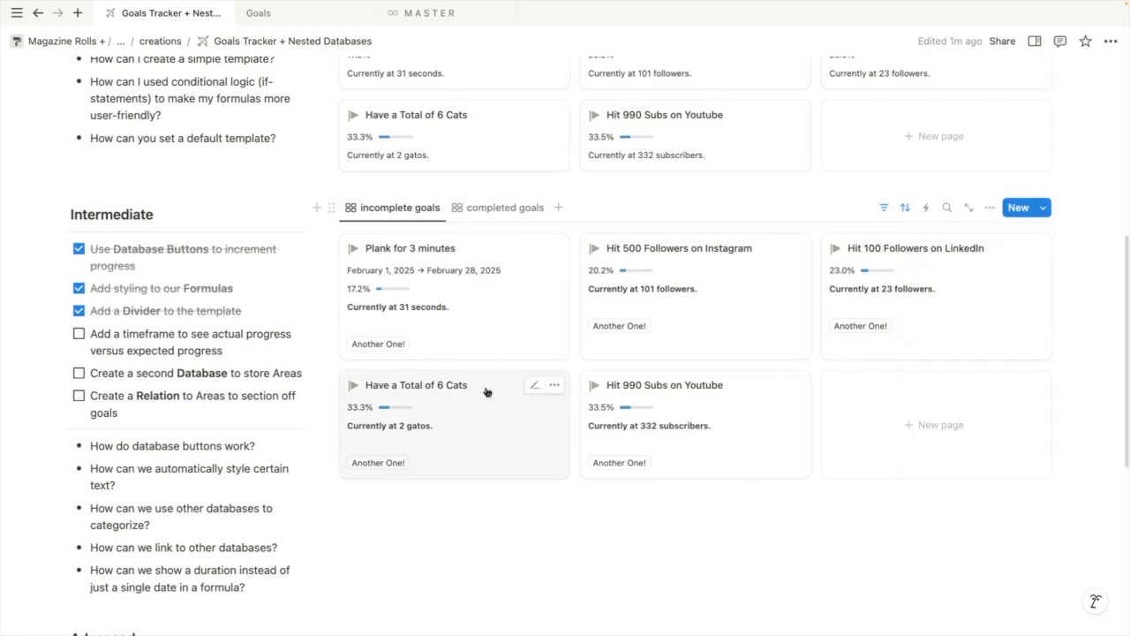
# In the "Plank for 3 minutes" goal's Expected Progress formula, set up a lets() block with /*variables*/ and /*output*/ comments
pyautogui.click(483, 306)
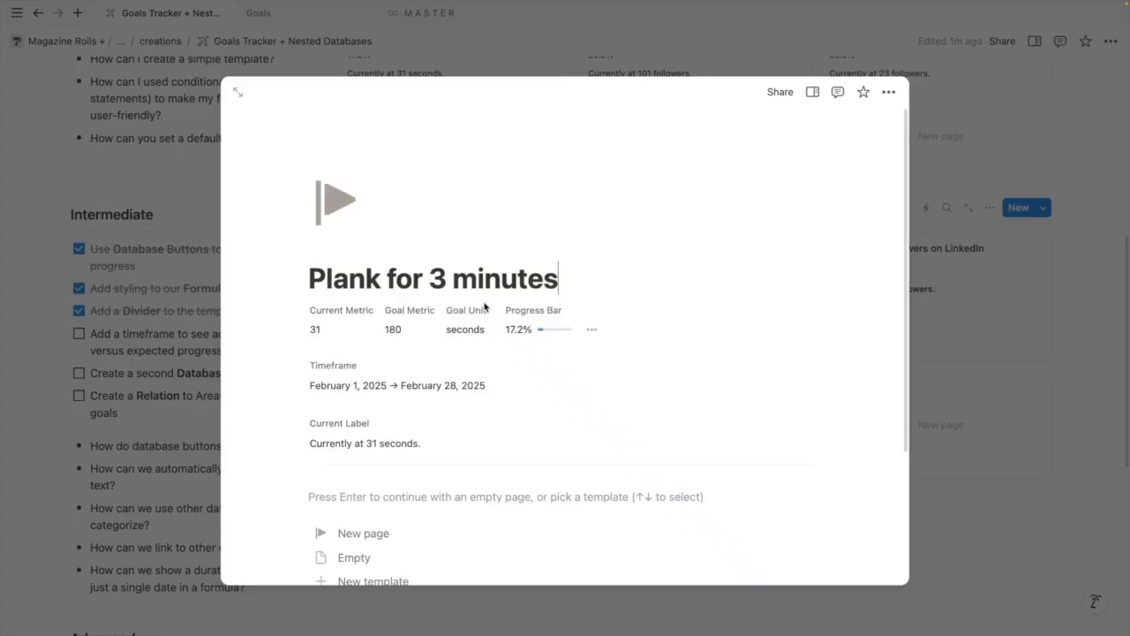
pyautogui.click(594, 331)
pyautogui.click(757, 472)
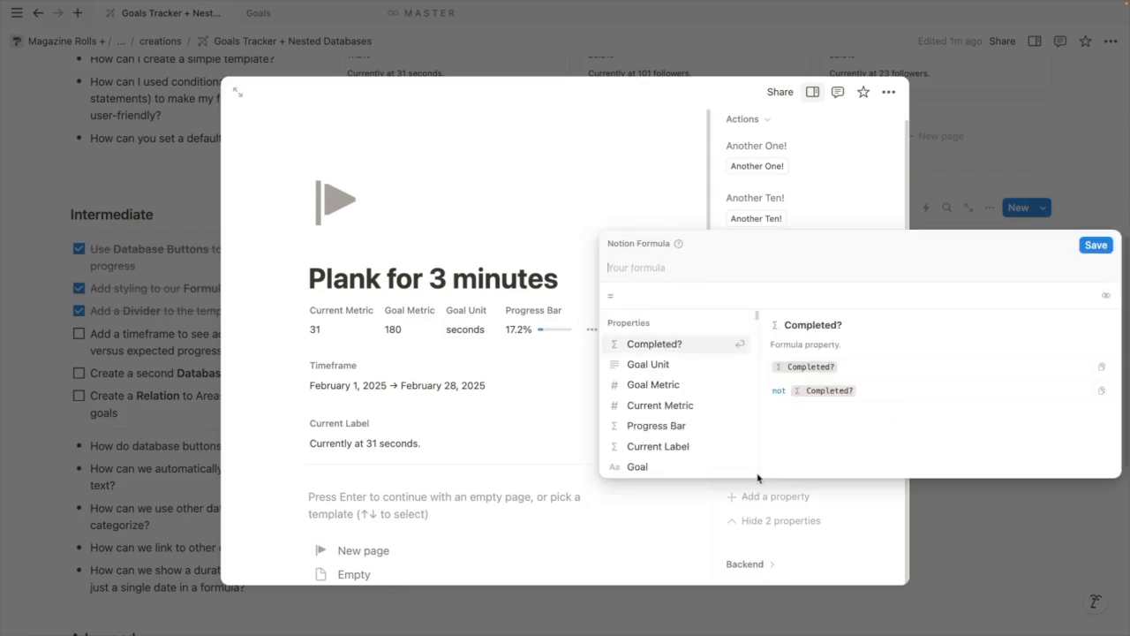
pyautogui.write('lets(')
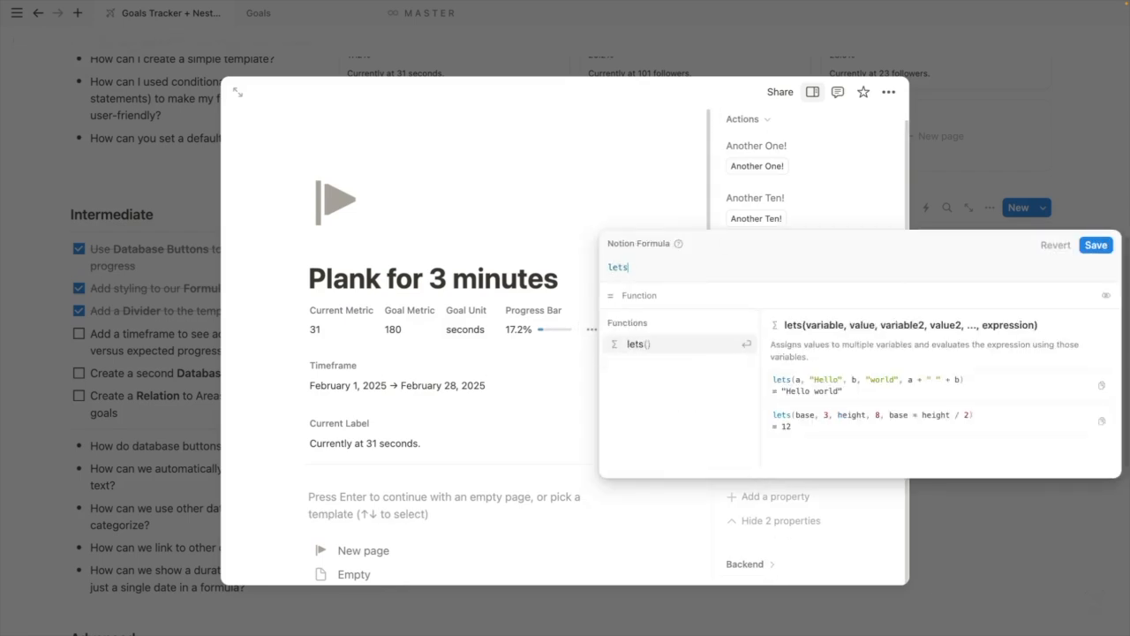
pyautogui.hotkey('shift', 'Return')
pyautogui.hotkey('shift', 'Return')
pyautogui.hotkey('shift', 'Return')
pyautogui.press('BackSpace')
pyautogui.write(')')
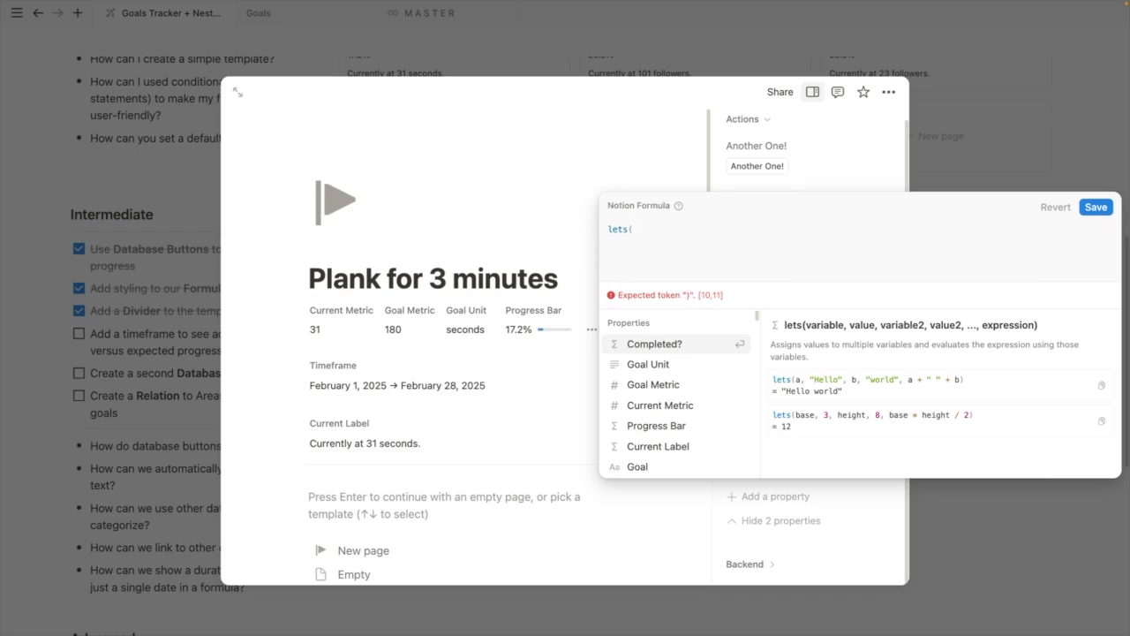
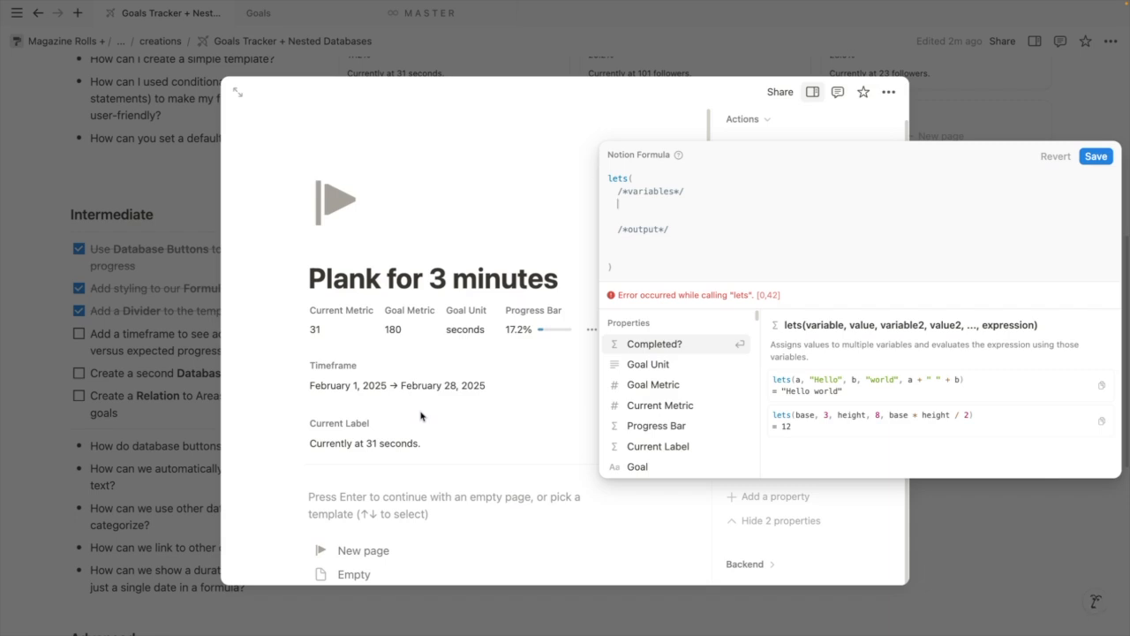
# Define the variable START as dateStart(Timeframe) in the variables section of the formula
pyautogui.write('START,')
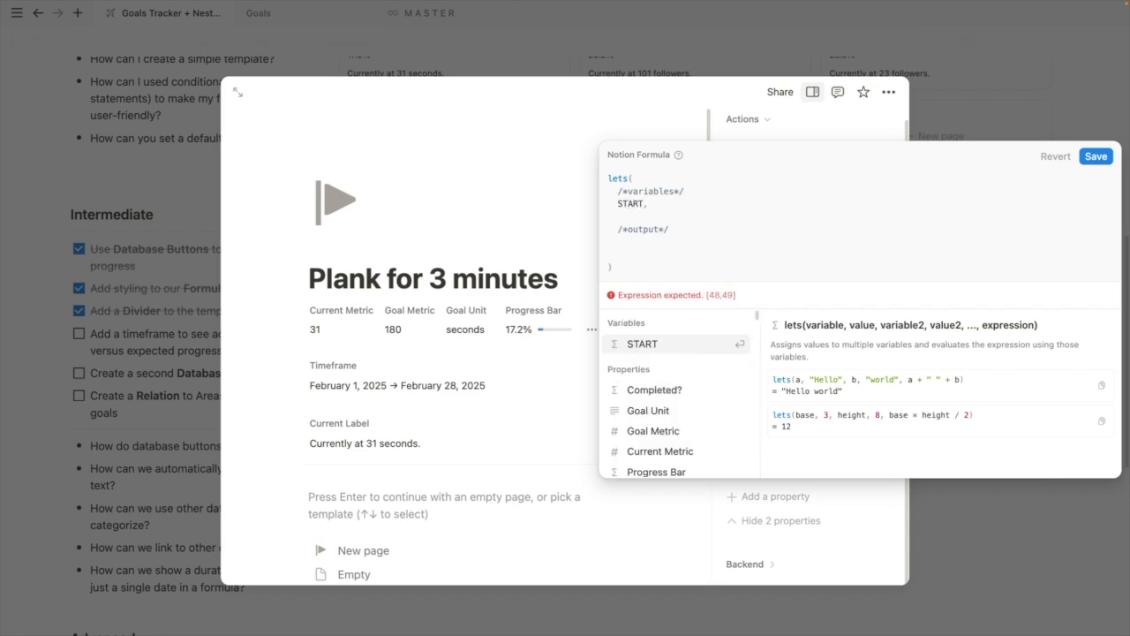
pyautogui.write(' dateStart(')
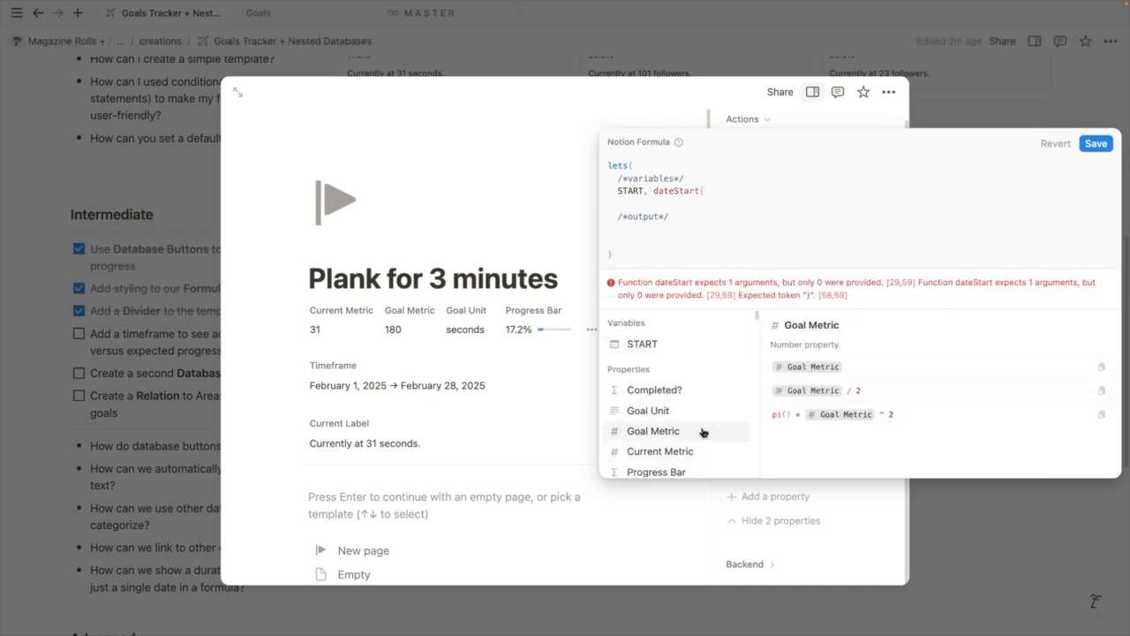
pyautogui.write('Time')
pyautogui.press('Return')
pyautogui.write('),')
pyautogui.press('Return')
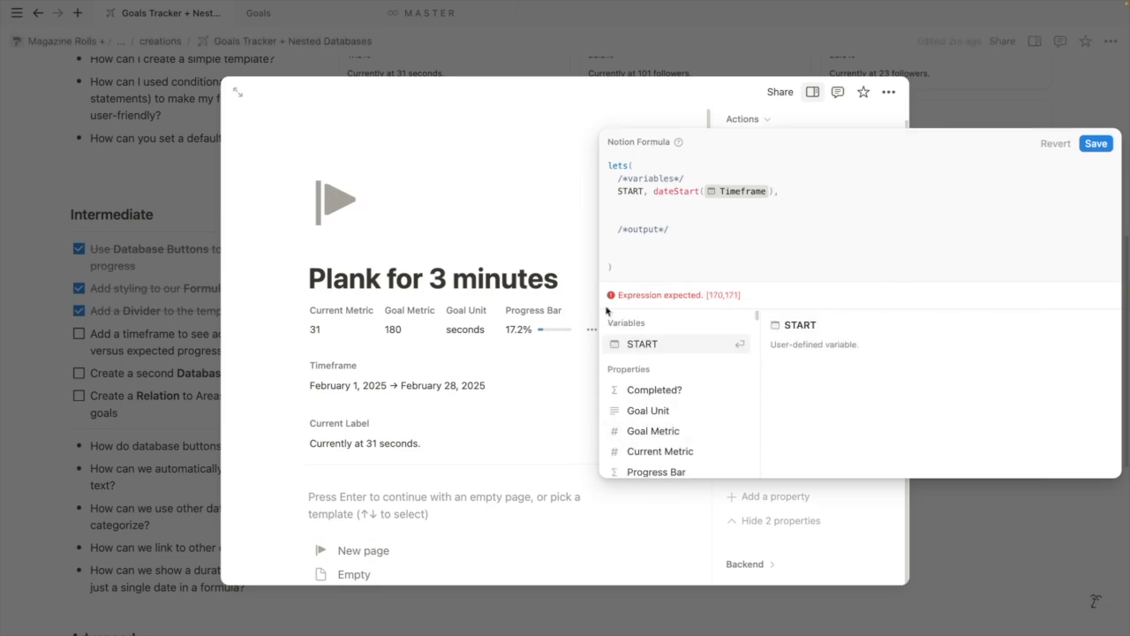
# Duplicate the START line and change the copy to END, dateEnd(Timeframe)
pyautogui.moveTo(617, 191); pyautogui.dragTo(783, 186)
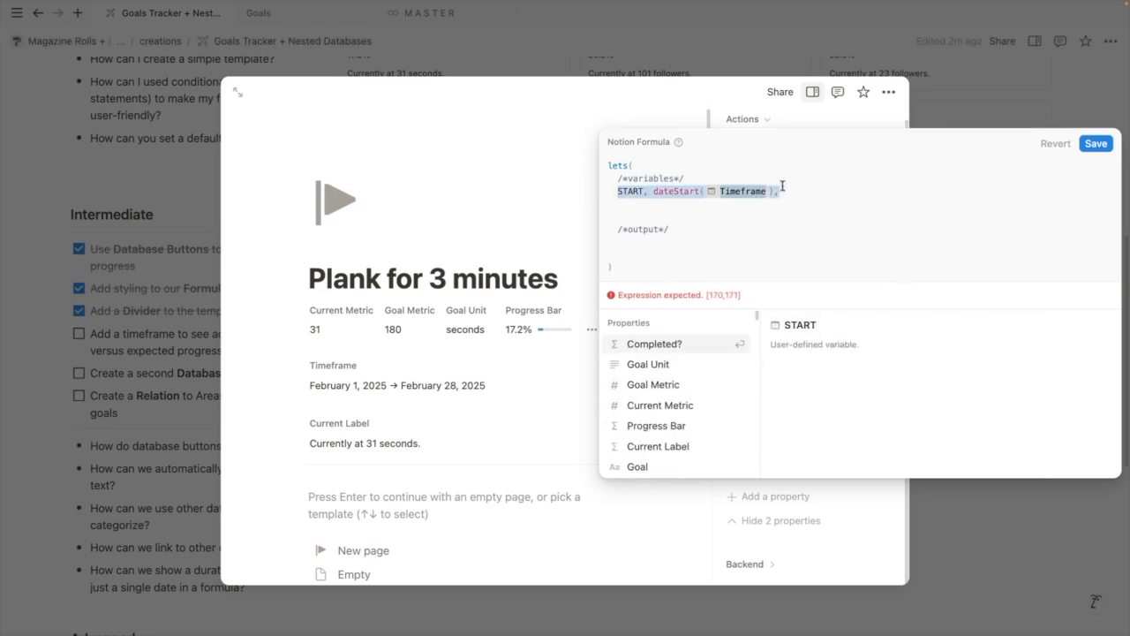
pyautogui.hotkey('ctrl', 'c')
pyautogui.click(675, 205)
pyautogui.hotkey('ctrl', 'v')
pyautogui.doubleClick(624, 202)
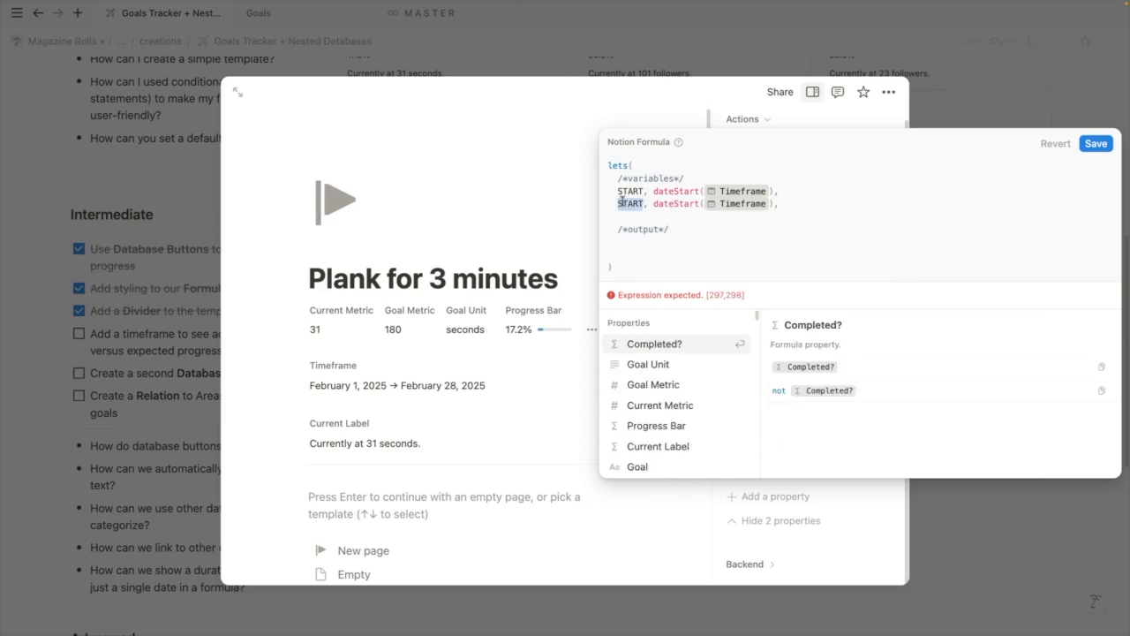
pyautogui.write('END')
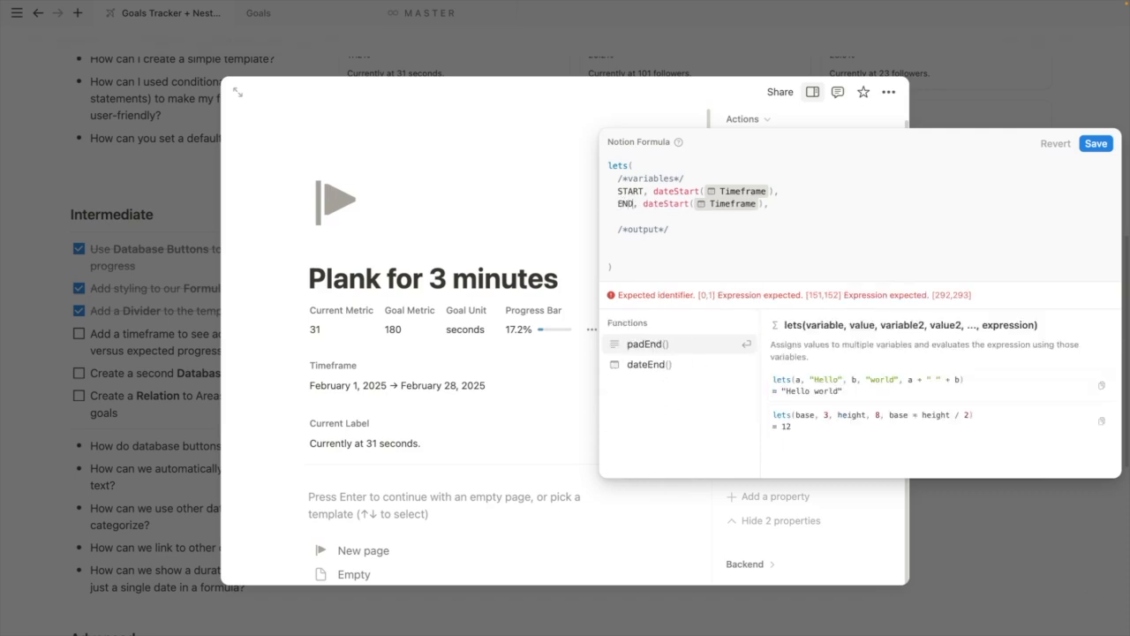
pyautogui.doubleClick(656, 204)
pyautogui.write('dateEnd')
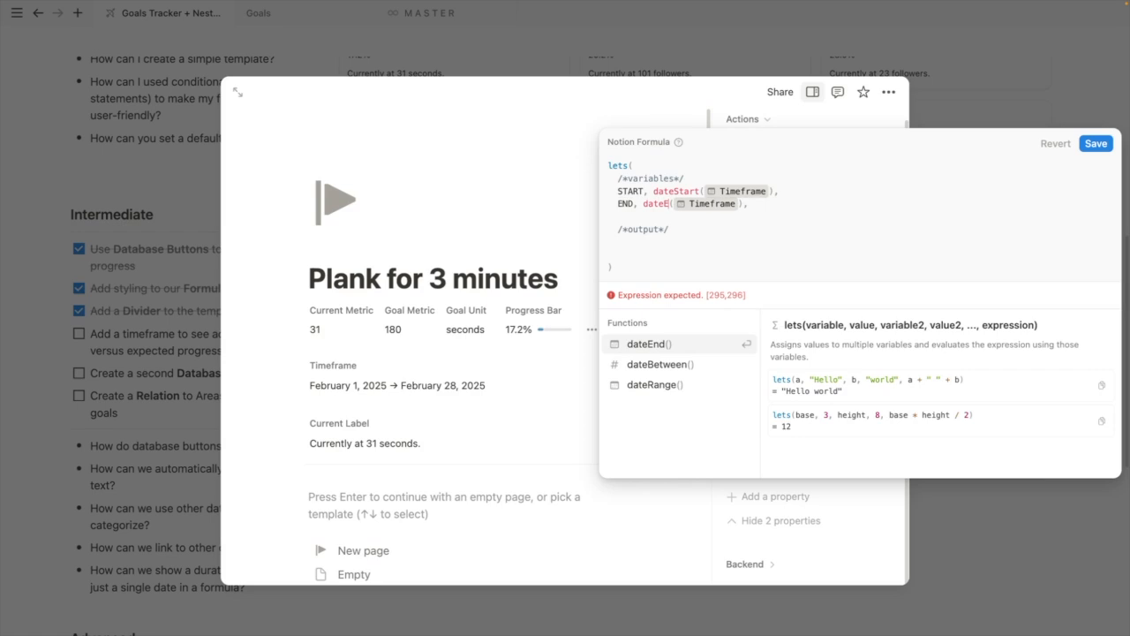
# Test the date variables by entering START as the formula's output, and replace it with END
pyautogui.click(671, 252)
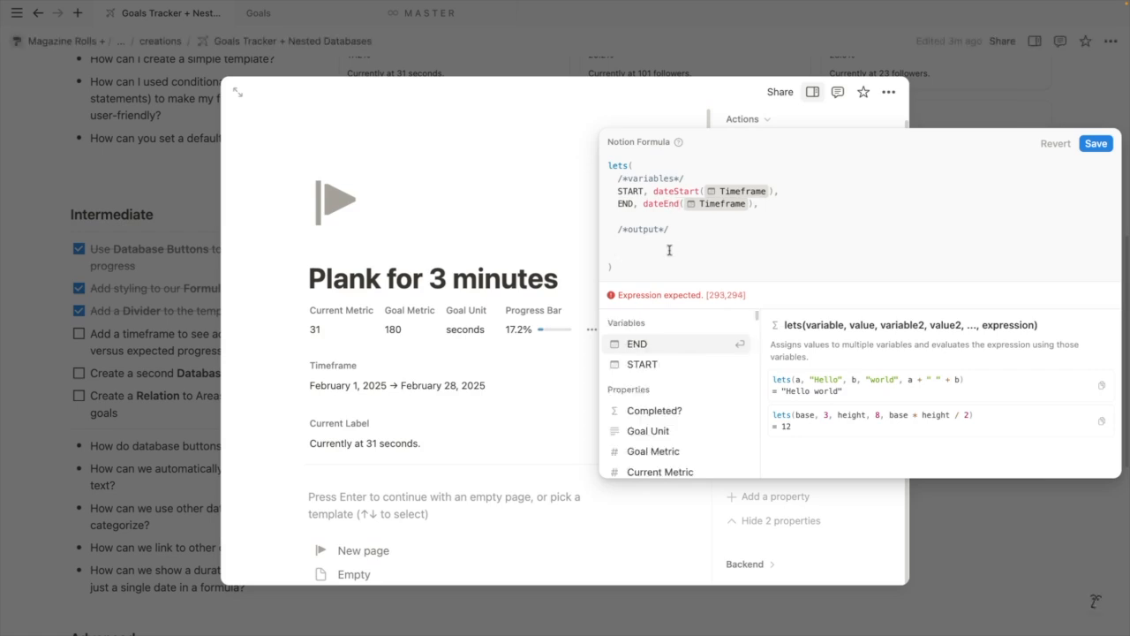
pyautogui.write('START')
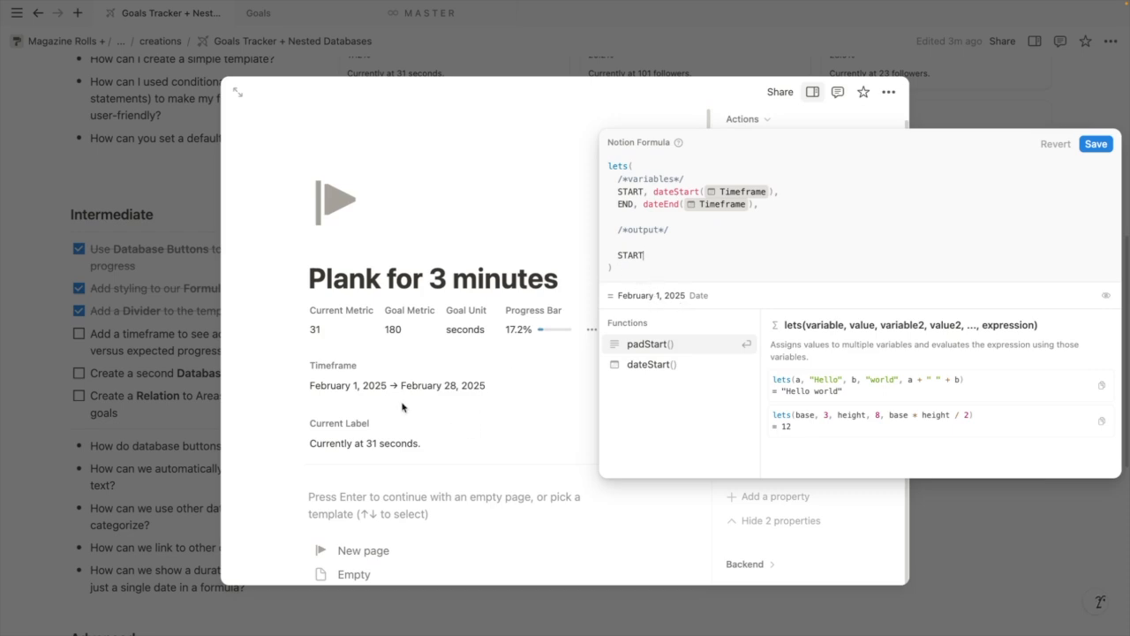
pyautogui.doubleClick(631, 255)
pyautogui.write('END')
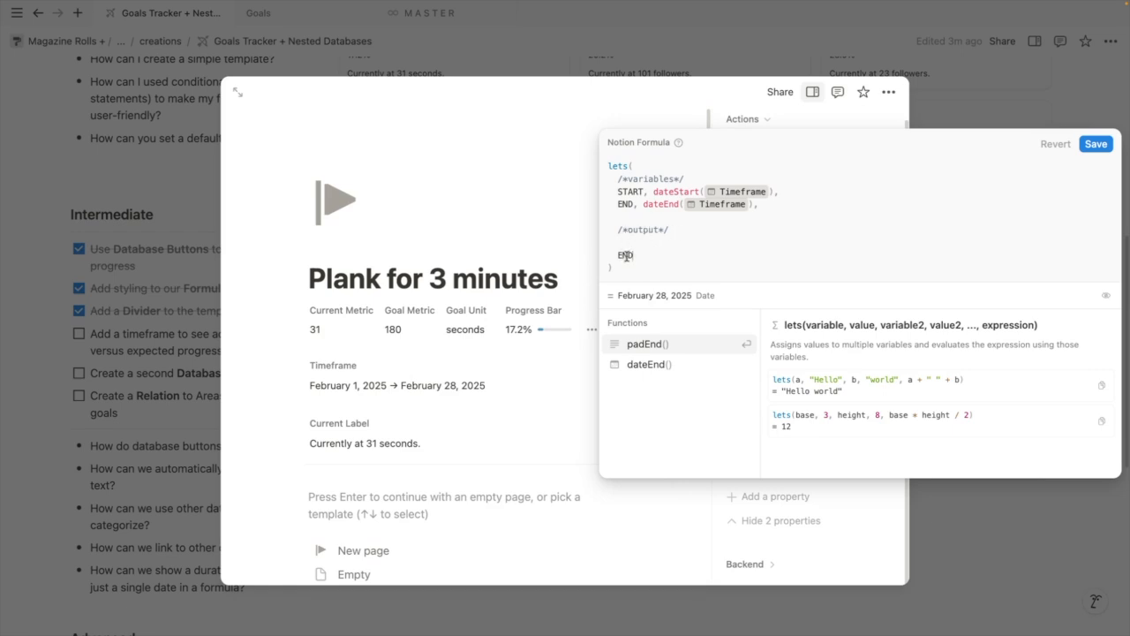
pyautogui.press('Down')
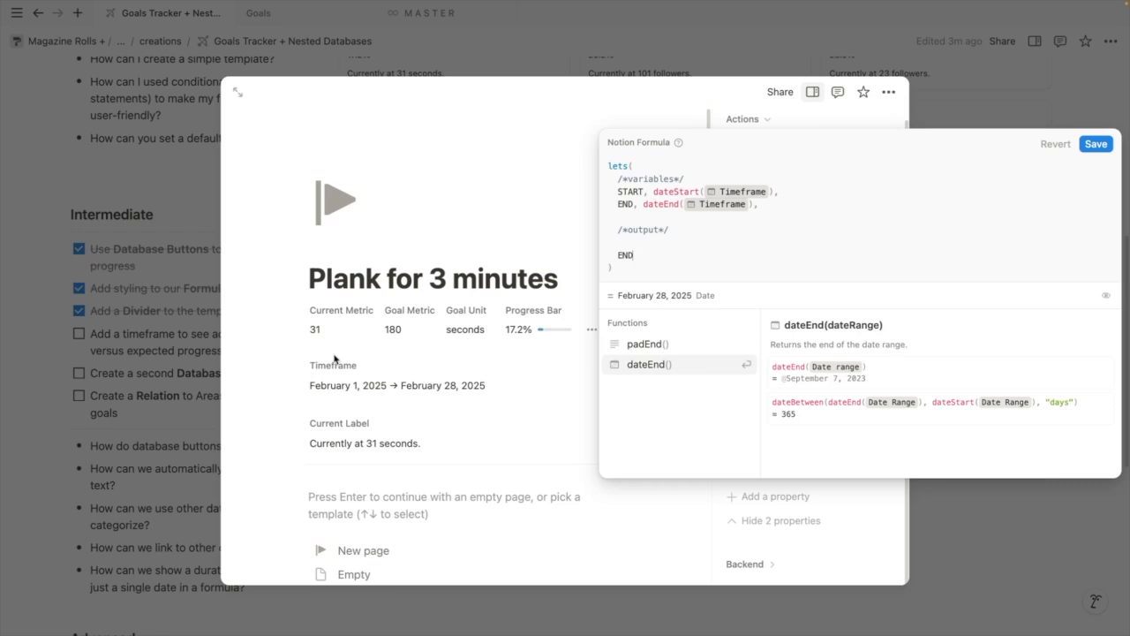
# Add a NUMBEROFDAYS variable below the END line, beginning its value with dateBetween(END, START)
pyautogui.click(754, 206)
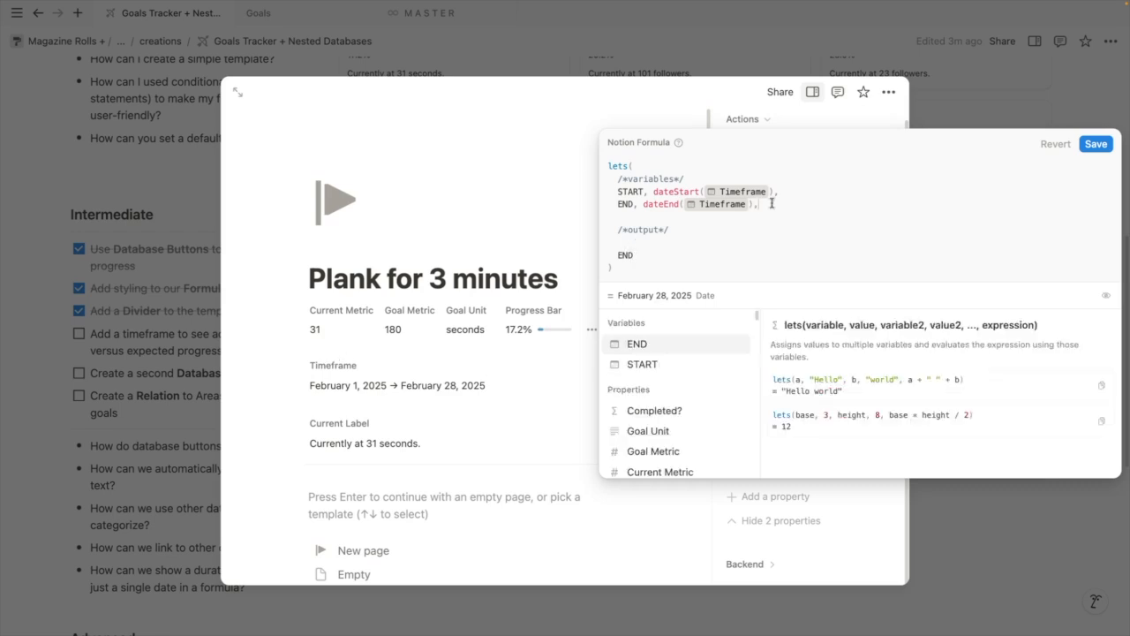
pyautogui.write(',')
pyautogui.press('Return')
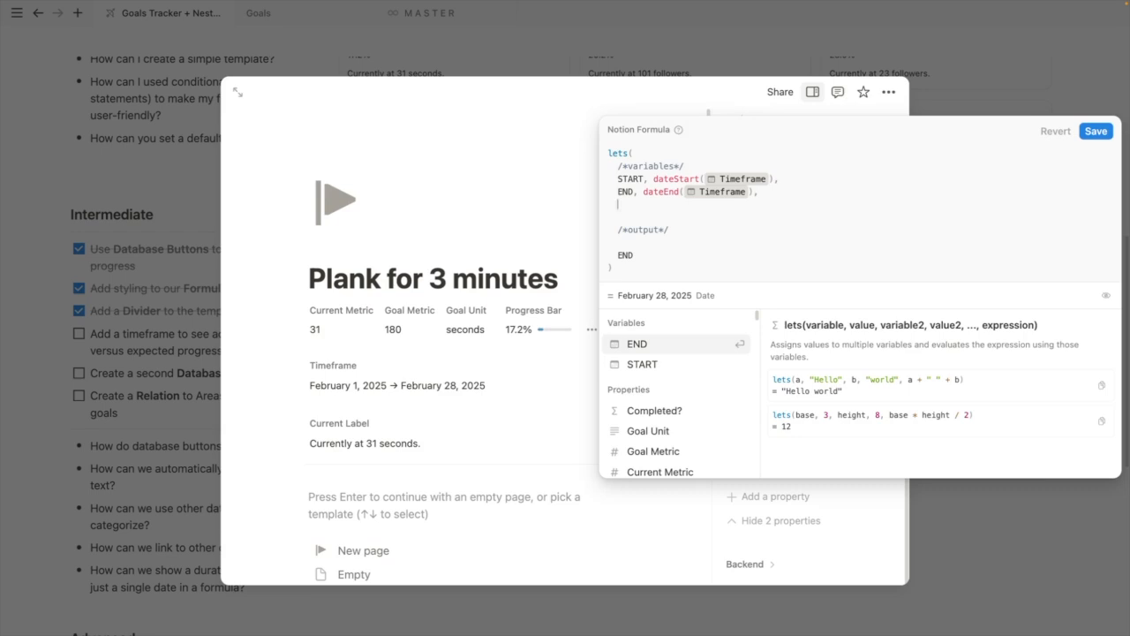
pyautogui.write('NUMBEROFDAYS, da')
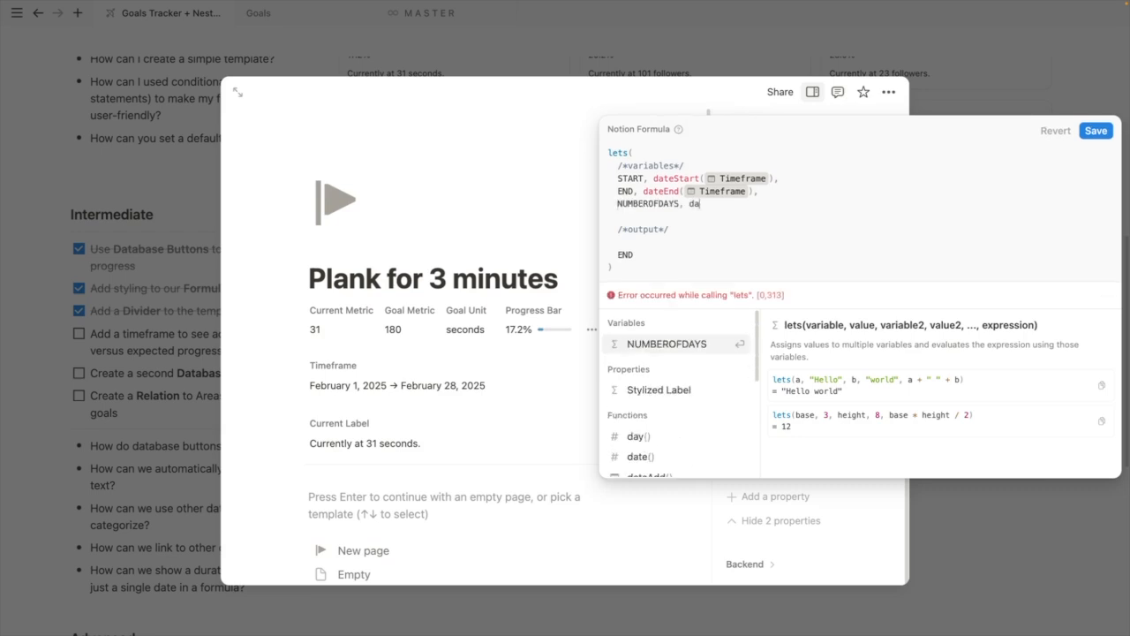
pyautogui.write('teBetwe')
pyautogui.press('Return')
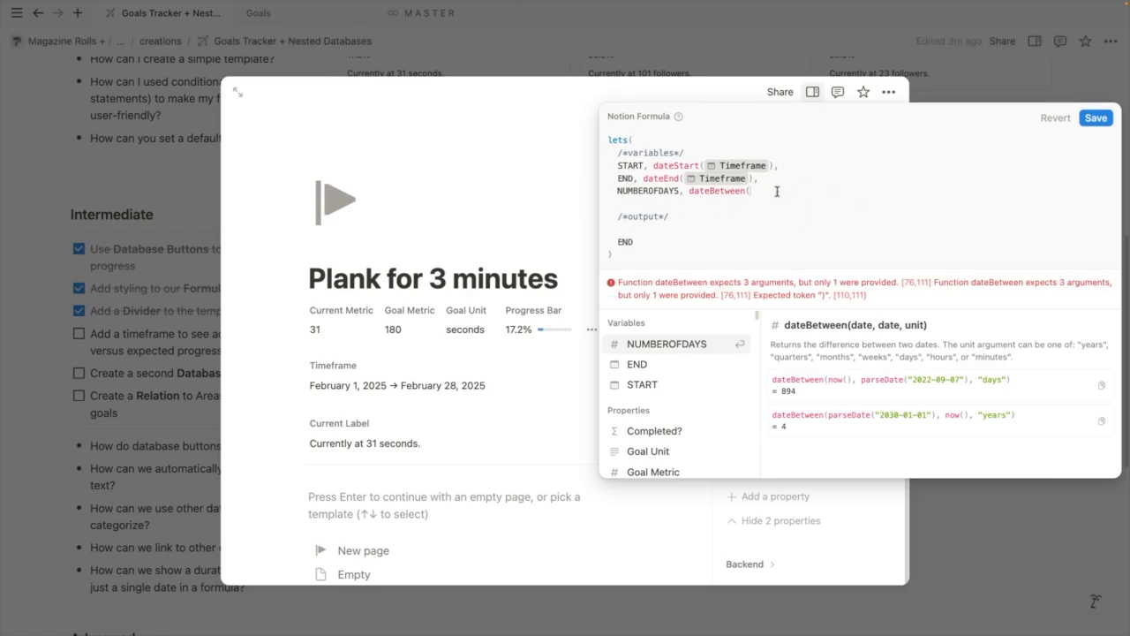
pyautogui.write('END< ')
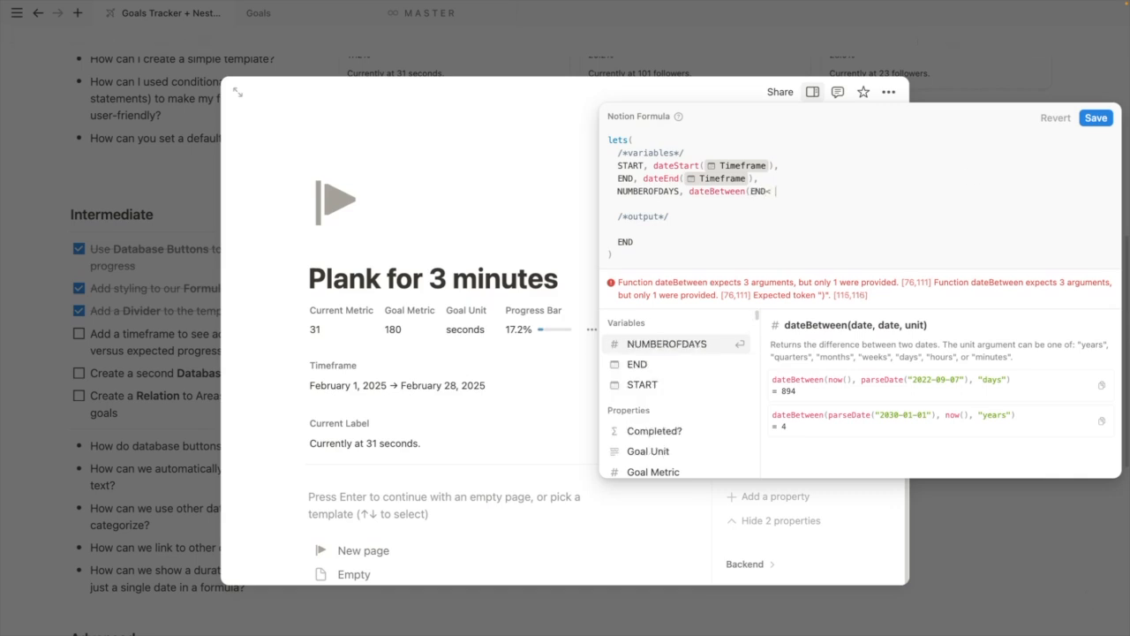
pyautogui.write('START)')
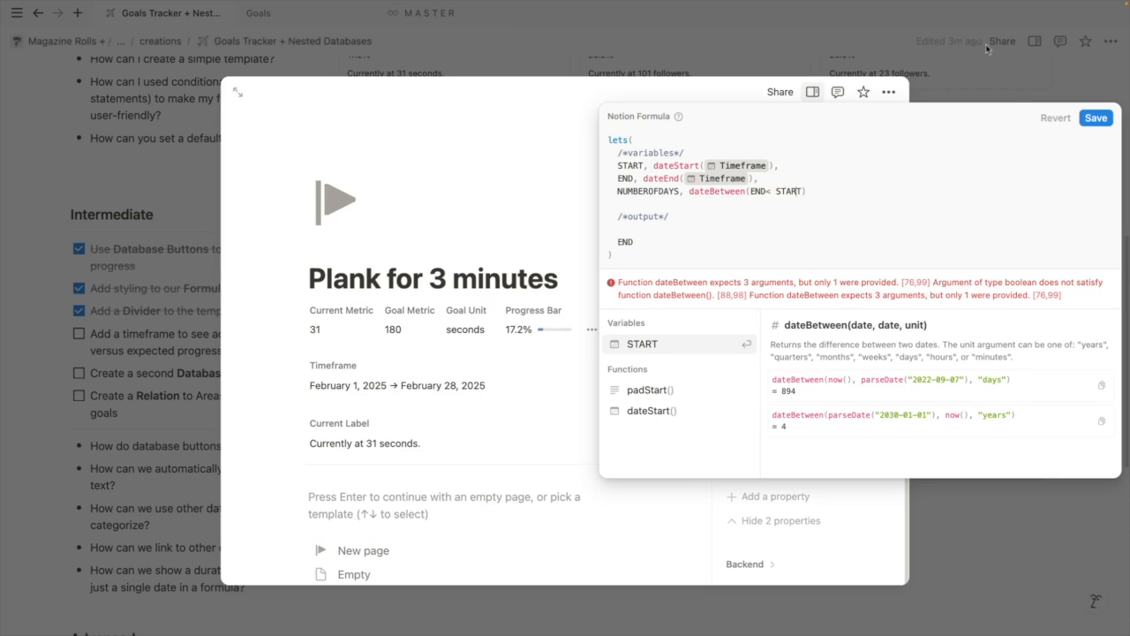
pyautogui.click(775, 194)
pyautogui.press('BackSpace')
pyautogui.press('BackSpace')
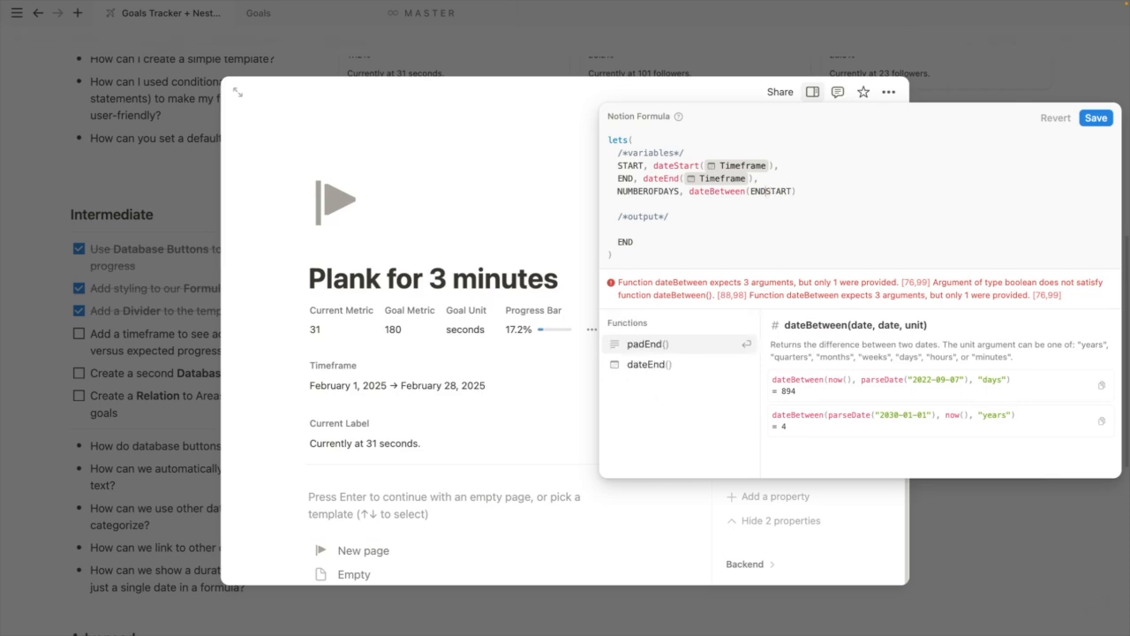
pyautogui.write(',')
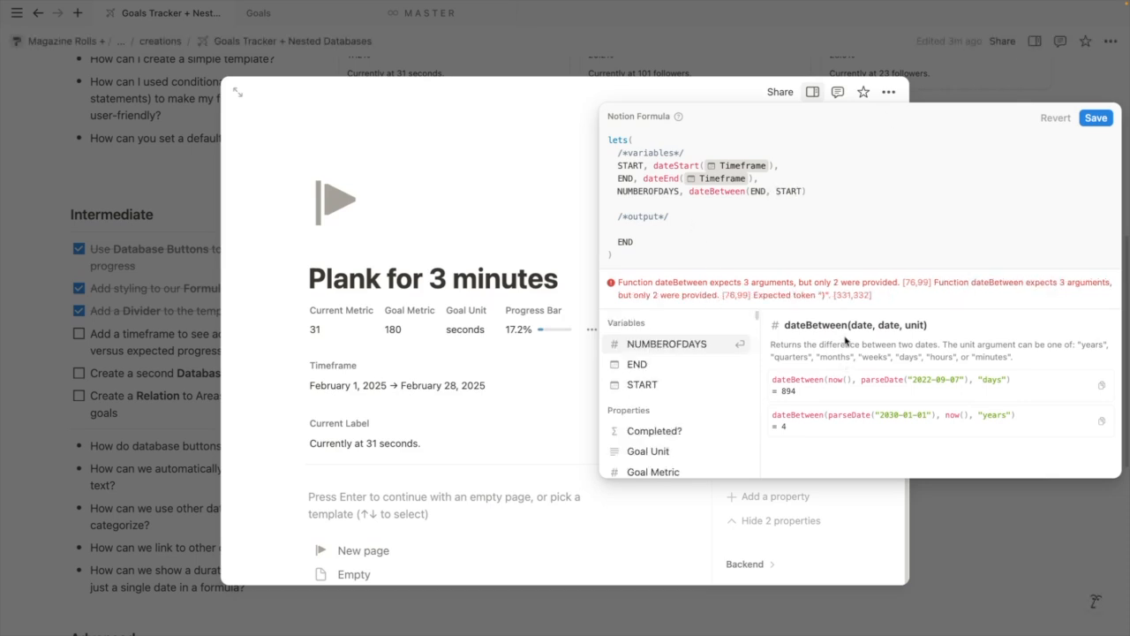
# Read the dateBetween description and complete the NUMBEROFDAYS definition with the unit "days" and a closing comma
pyautogui.moveTo(795, 343); pyautogui.dragTo(916, 344)
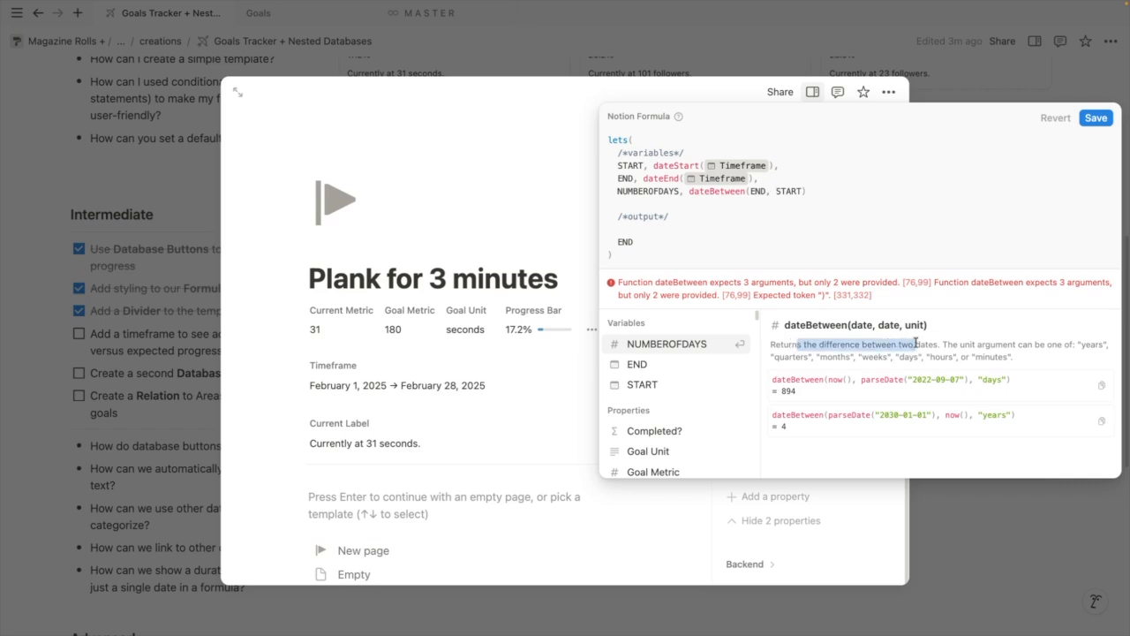
pyautogui.click(885, 358)
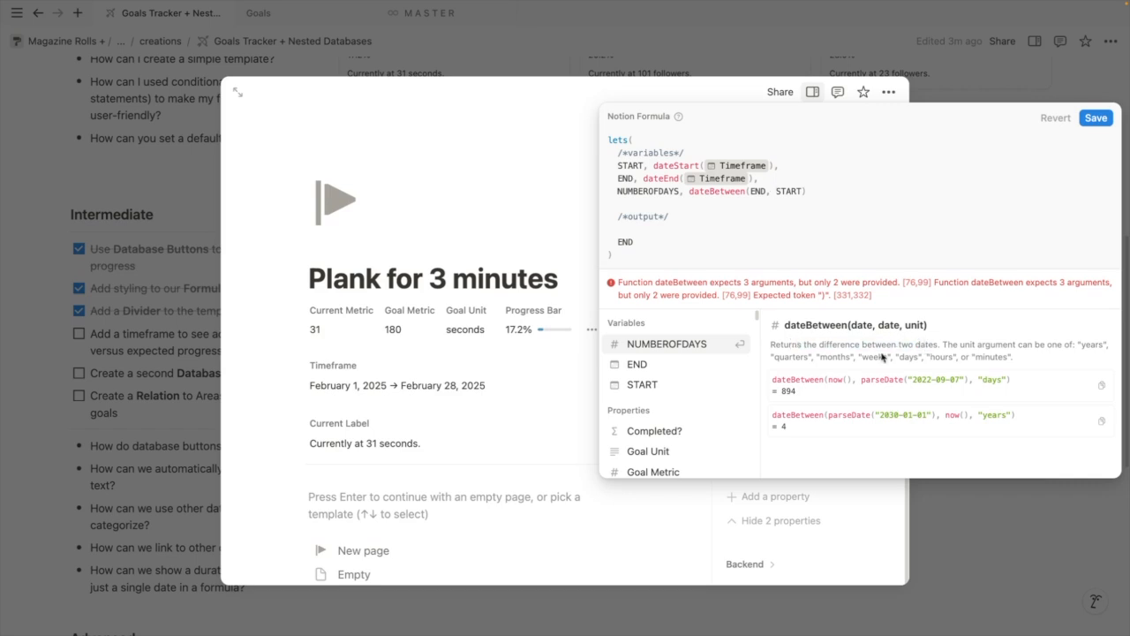
pyautogui.moveTo(774, 346); pyautogui.dragTo(1100, 366)
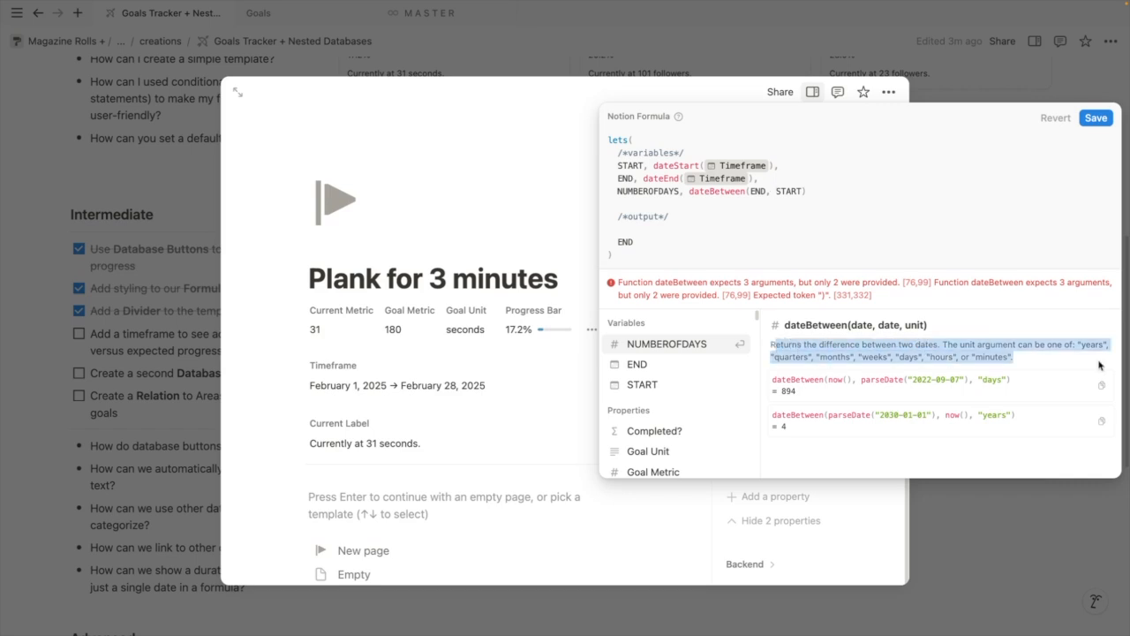
pyautogui.click(848, 354)
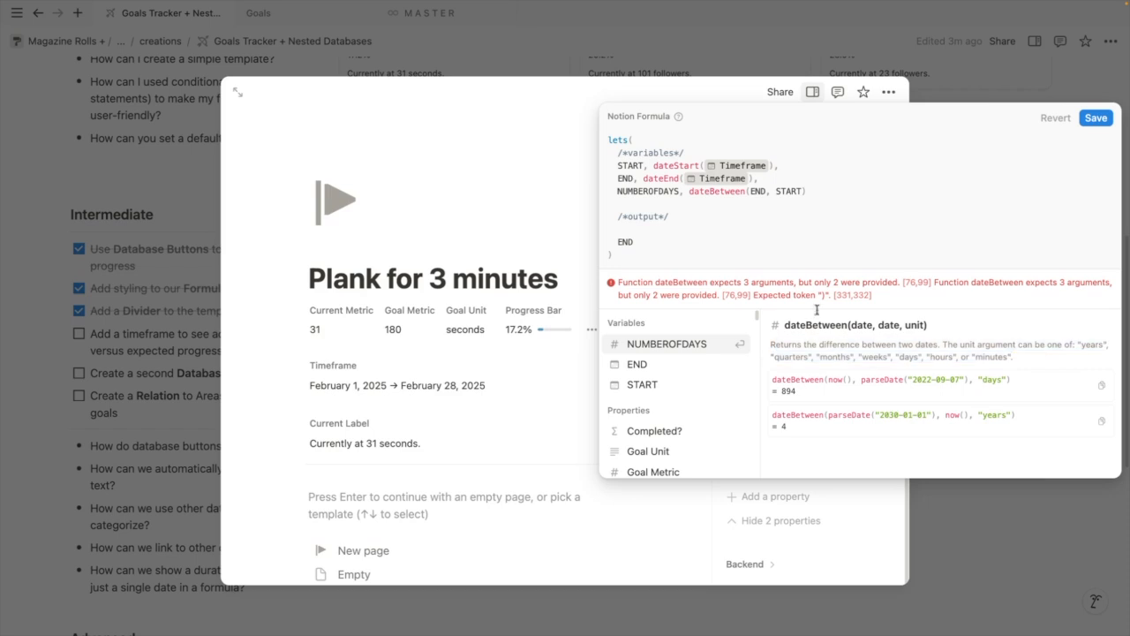
pyautogui.click(800, 193)
pyautogui.write(', "days")')
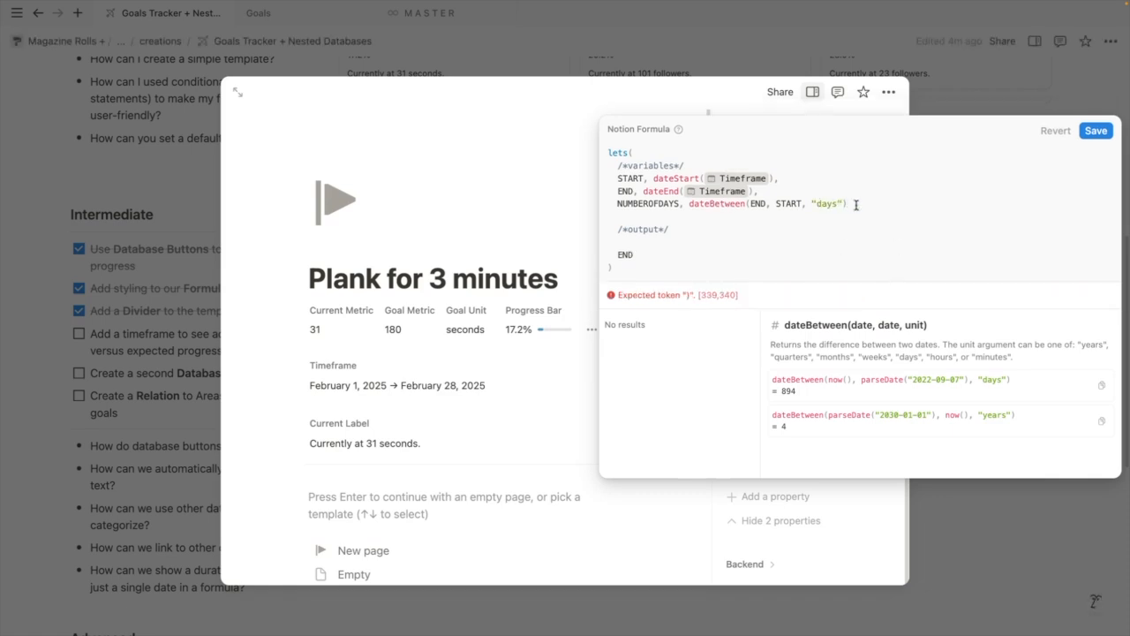
pyautogui.write(',')
# Replace the formula's output with NUMBEROFDAYS and add + 1 to that variable's dateBetween calculation
pyautogui.doubleClick(625, 255)
pyautogui.write('NUMBEROFDAYS')
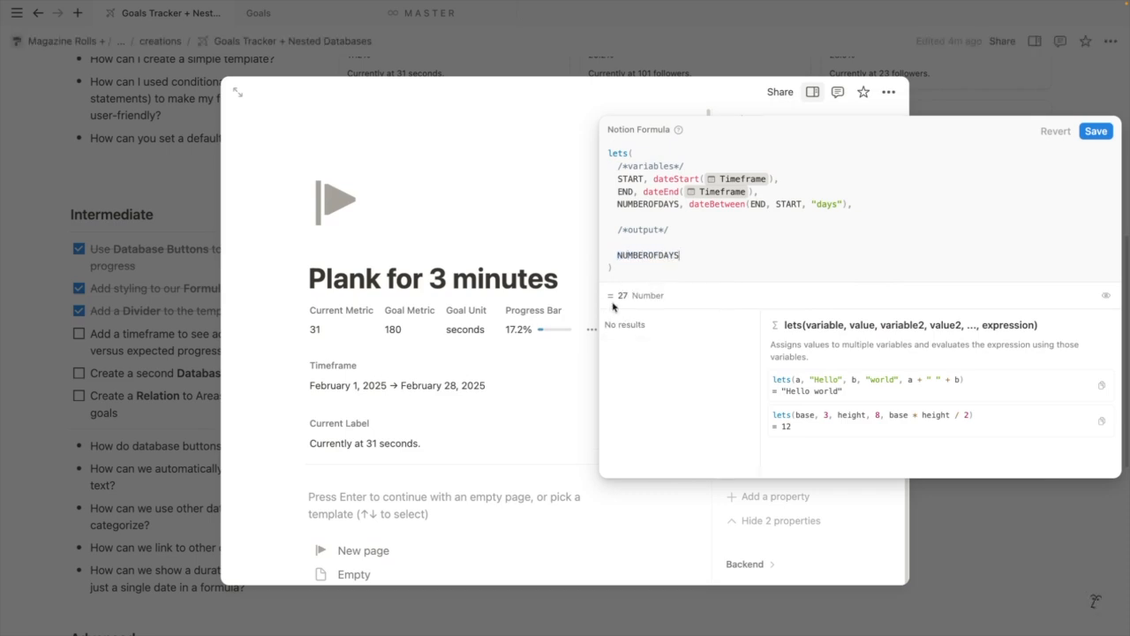
pyautogui.click(846, 204)
pyautogui.write('+ 1,')
pyautogui.click(399, 394)
# Test the day count by setting the goal's Timeframe to January 1, 2025 → January 31, 2025
pyautogui.click(399, 394)
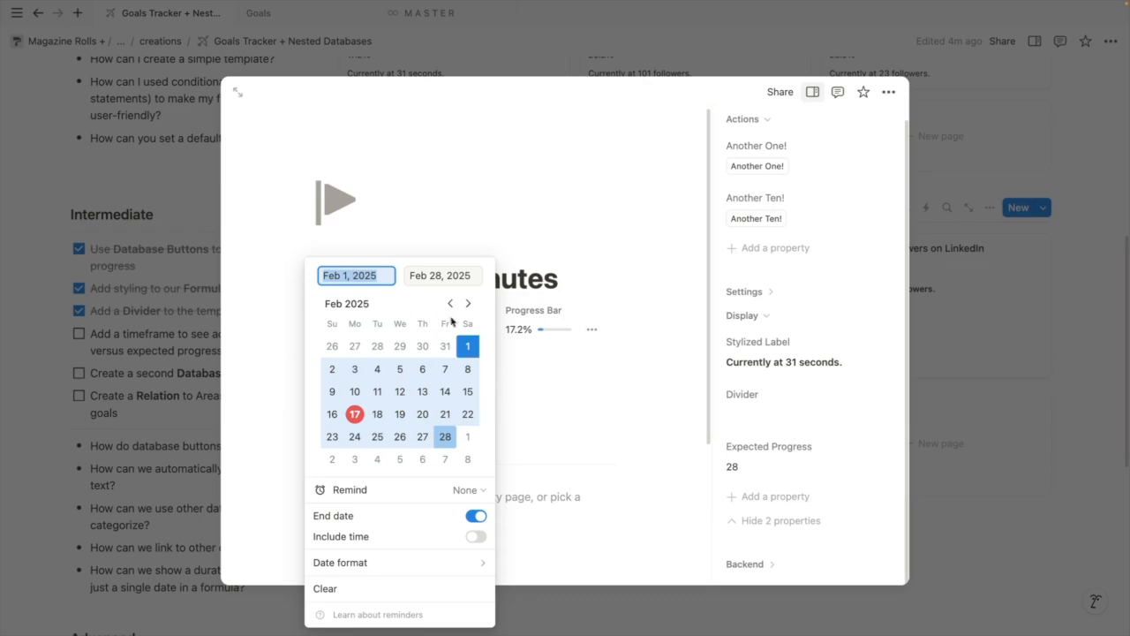
pyautogui.click(449, 303)
pyautogui.click(399, 345)
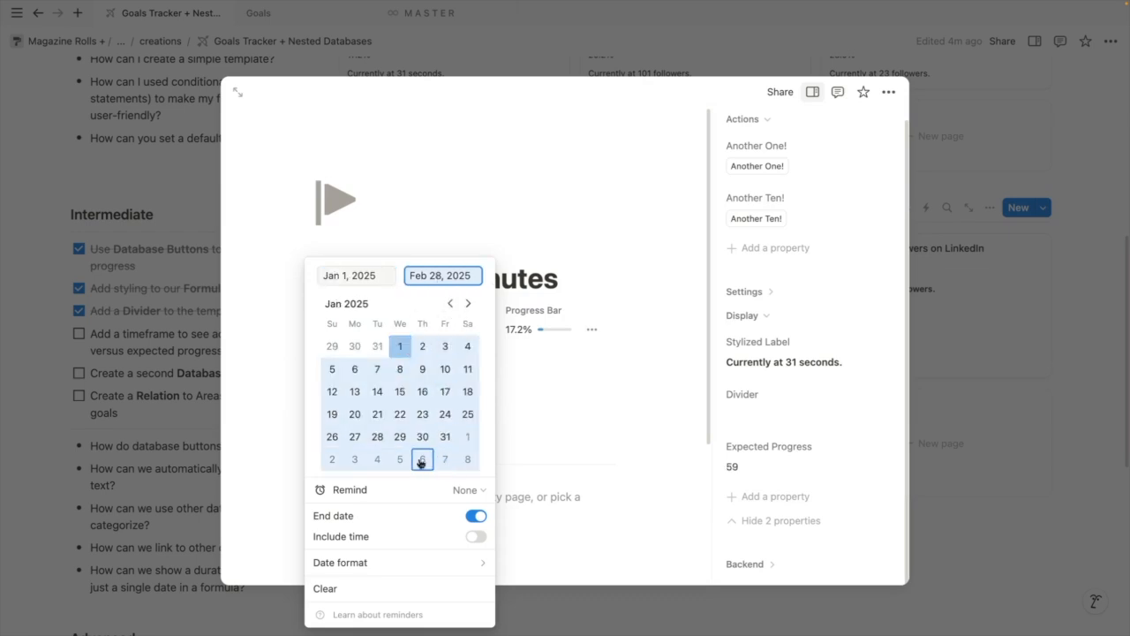
pyautogui.click(446, 437)
pyautogui.click(554, 393)
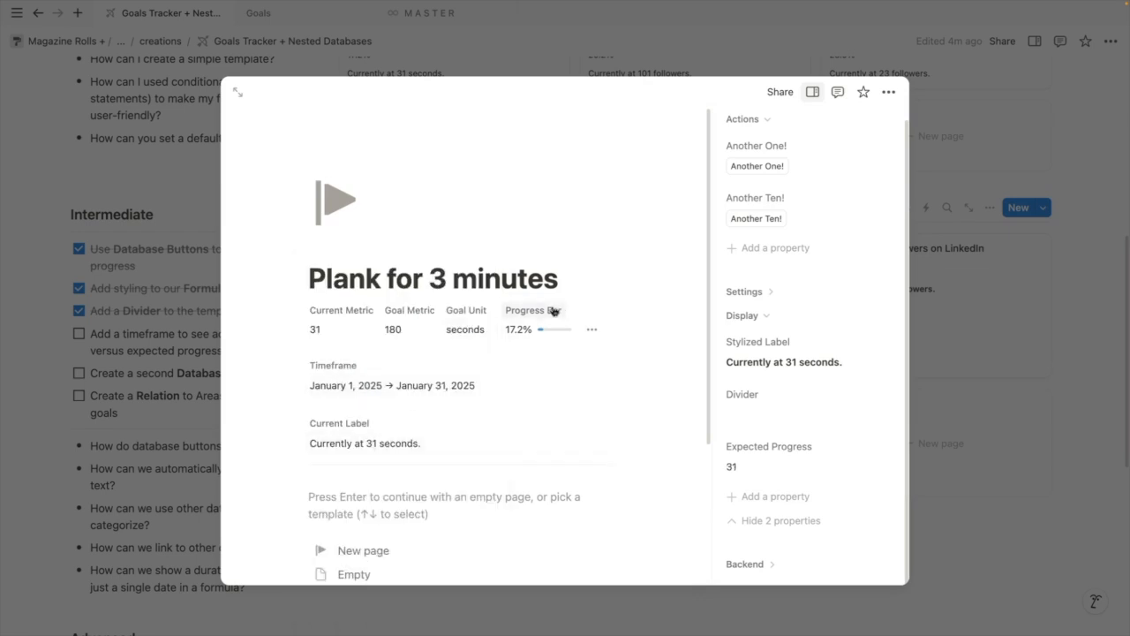
# Reopen the Expected Progress formula and start a DAYSPASSED variable on a new line below NUMBEROFDAYS
pyautogui.click(757, 468)
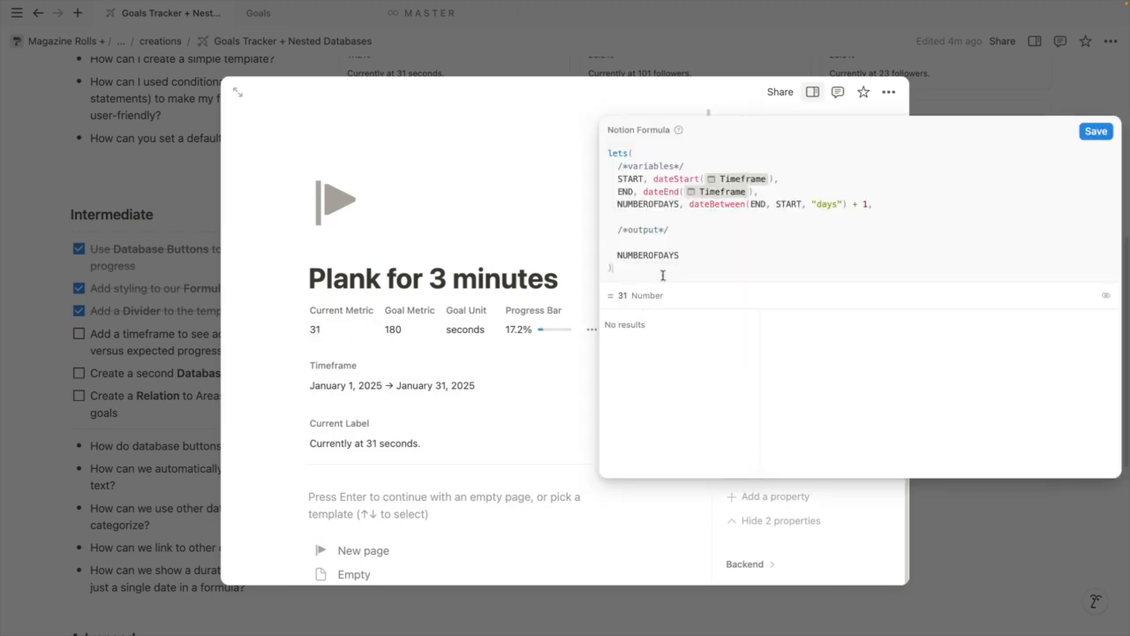
pyautogui.click(866, 205)
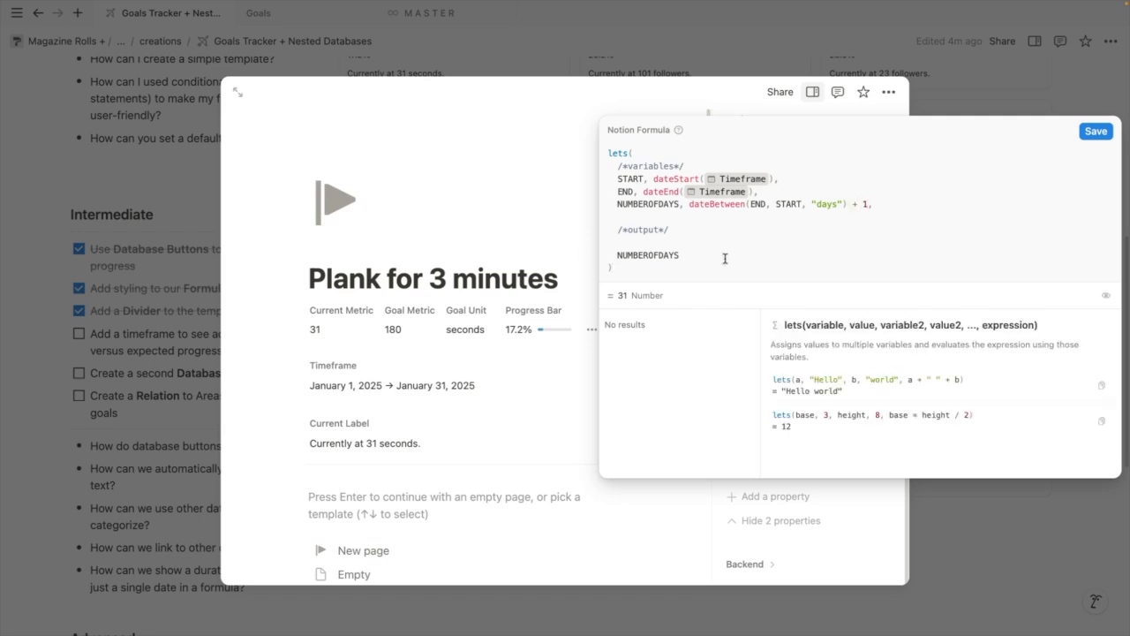
pyautogui.click(907, 201)
pyautogui.hotkey('shift', 'Return')
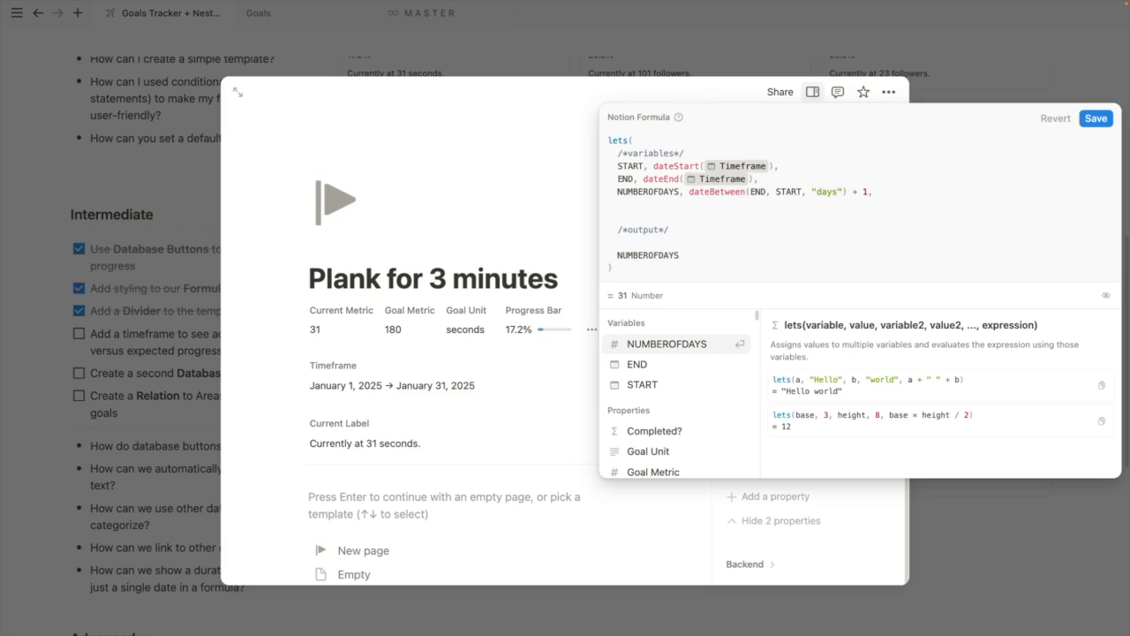
pyautogui.write('DAYSO')
pyautogui.press('BackSpace')
pyautogui.write('PASSED,')
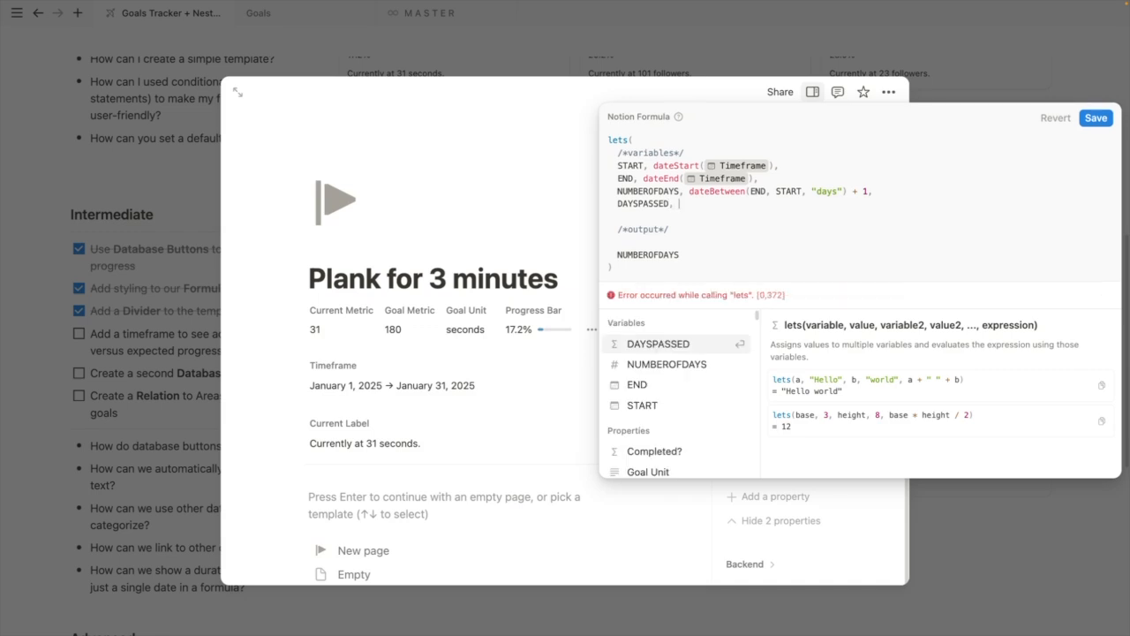
# Define DAYSPASSED as dateBetween(today(), START, "days"), ending the line with a comma
pyautogui.write(' dateBetwee')
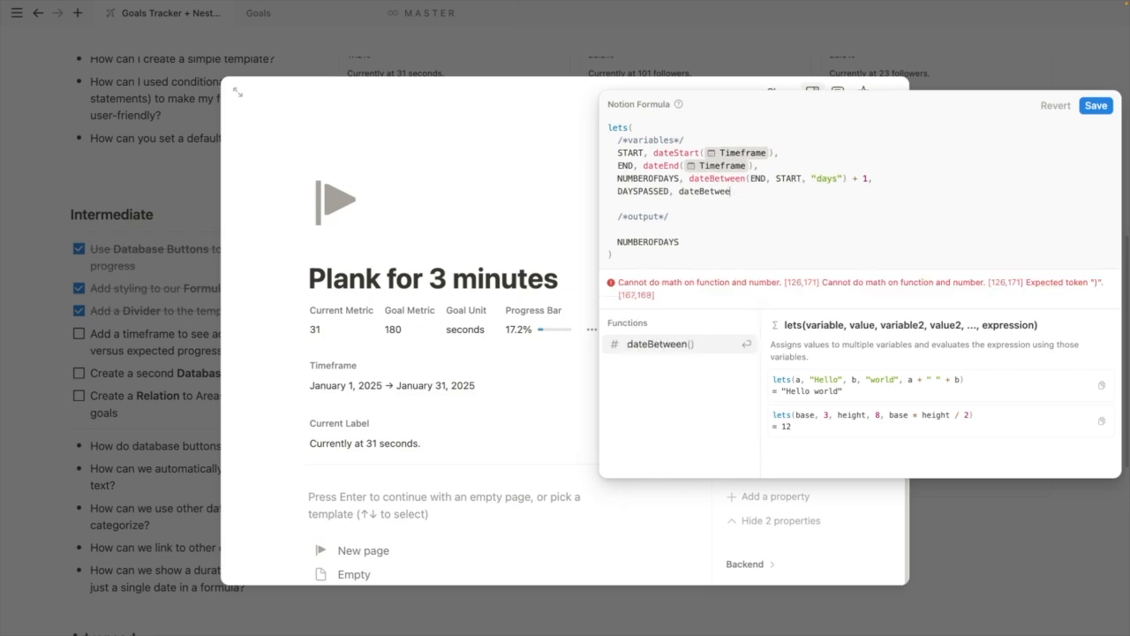
pyautogui.press('BackSpace')
pyautogui.write('n(today')
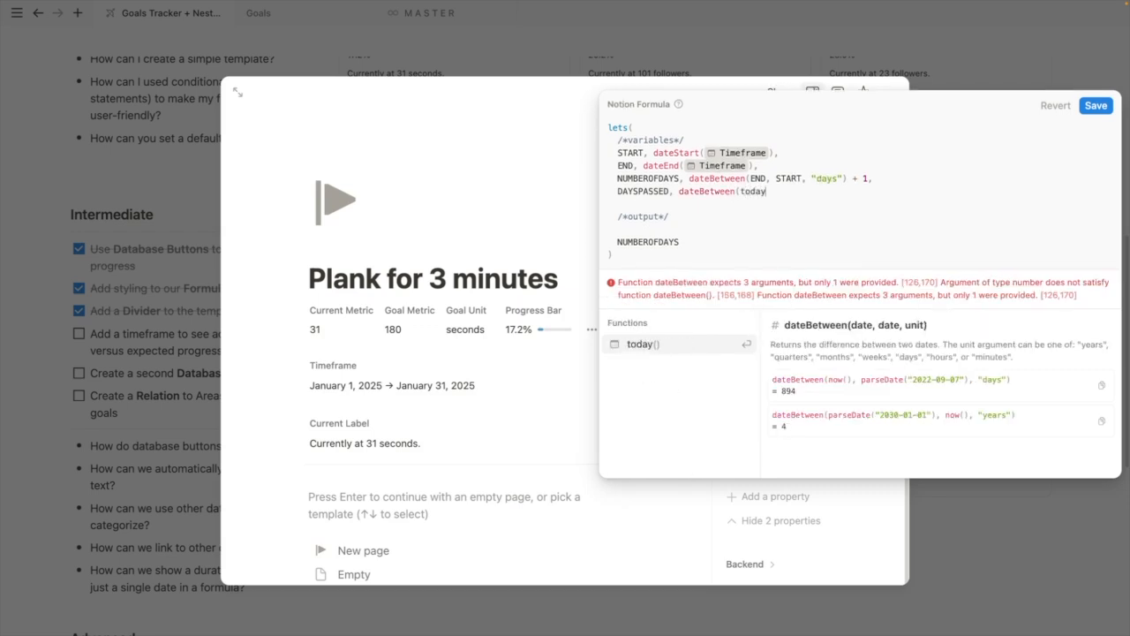
pyautogui.write('(), START')
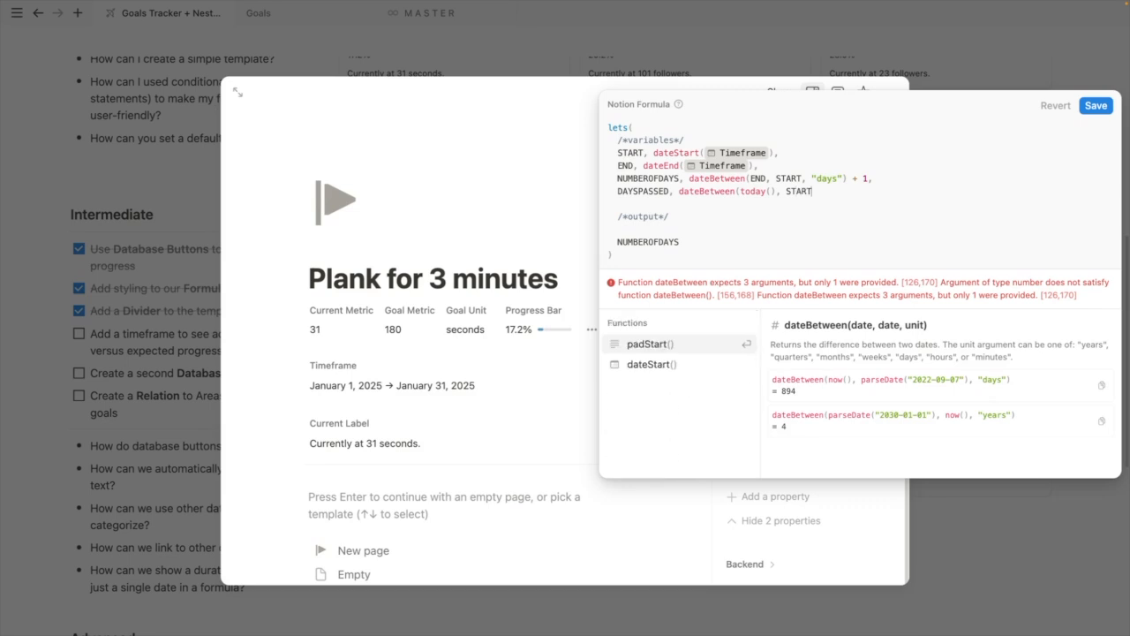
pyautogui.write(', "days')
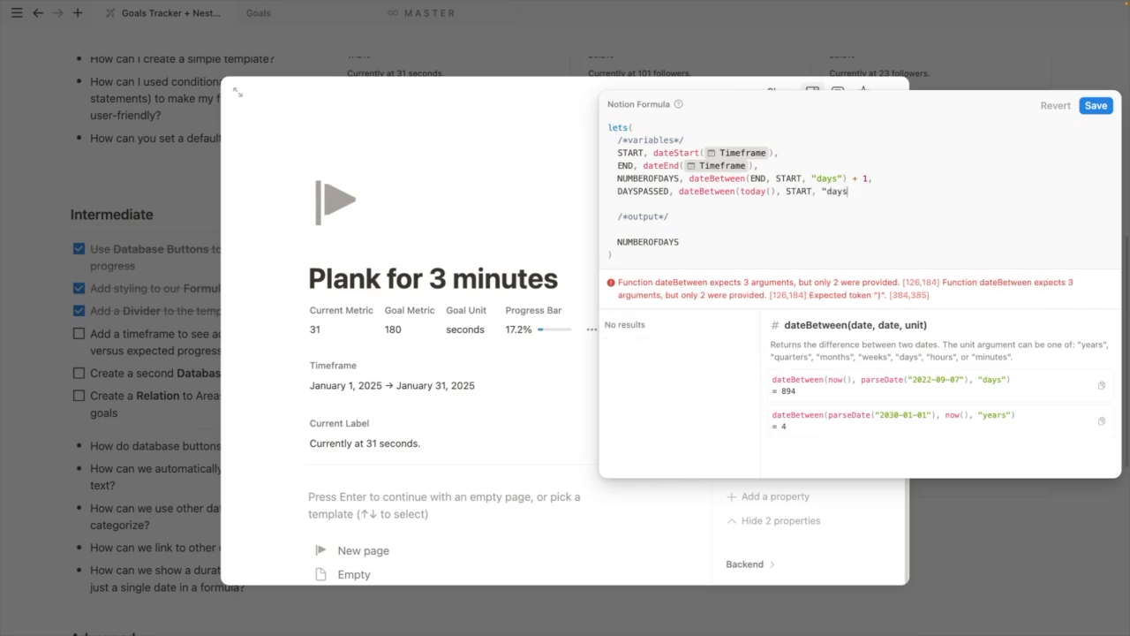
pyautogui.write('")')
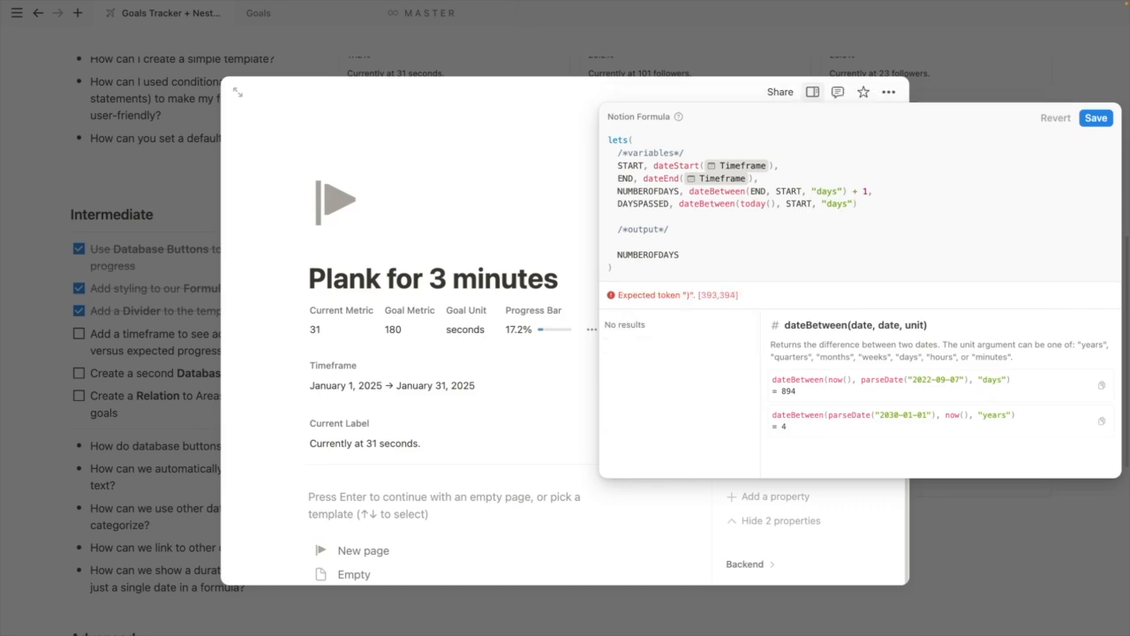
pyautogui.write(',')
# Replace the formula's output with the DAYSPASSED variable
pyautogui.doubleClick(629, 255)
pyautogui.write('DAYS')
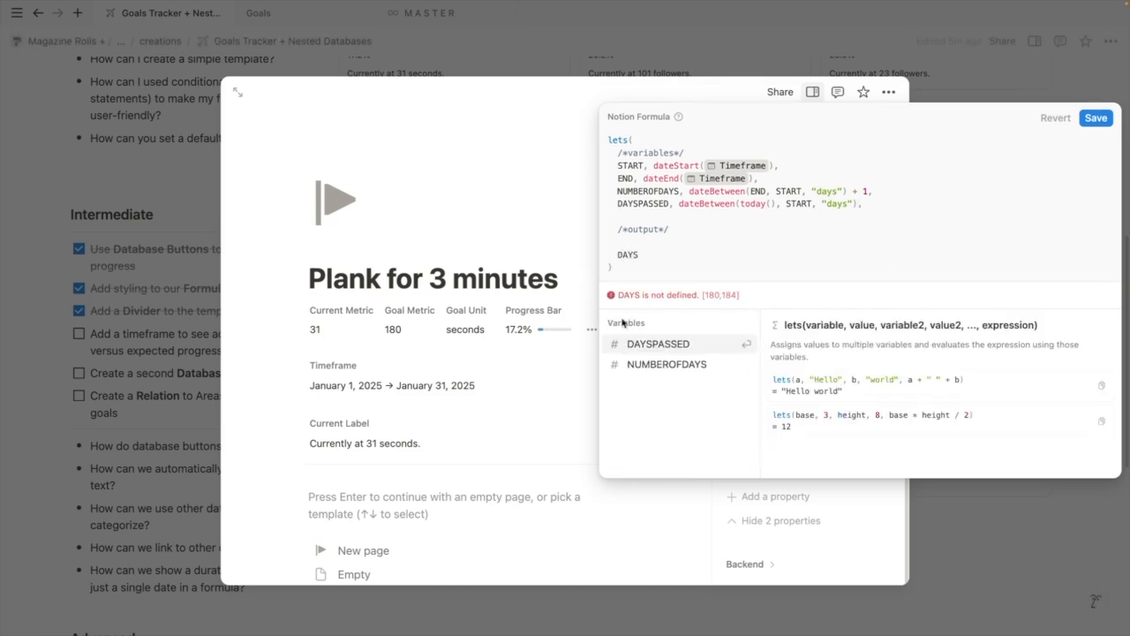
pyautogui.click(650, 344)
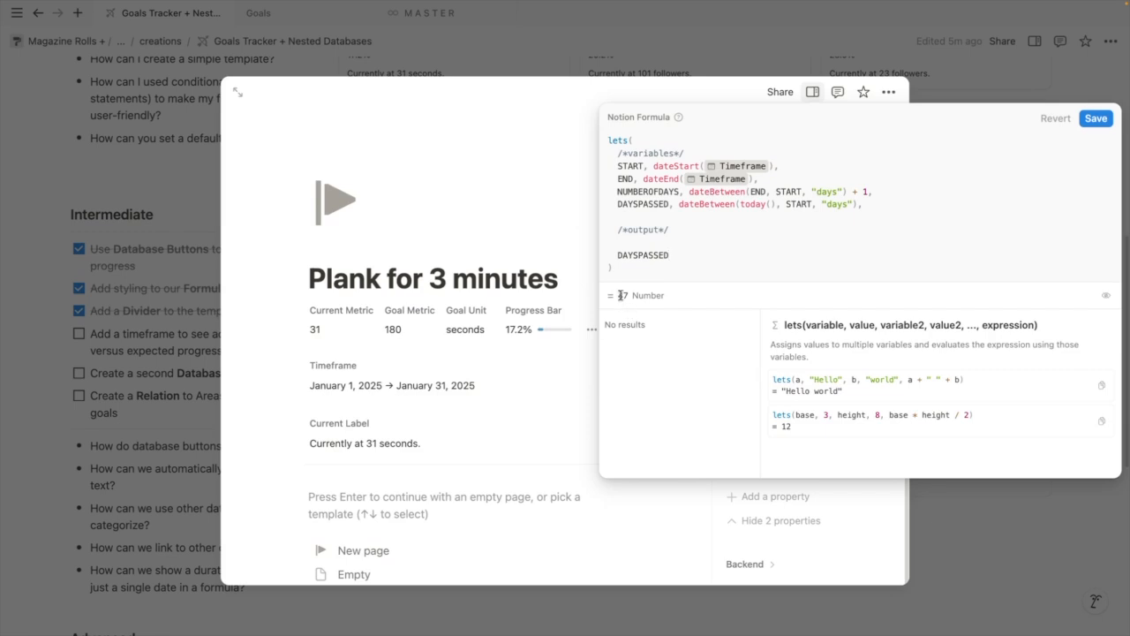
# Set the goal's Timeframe to February 1, 2025 → February 28, 2025
pyautogui.click(389, 386)
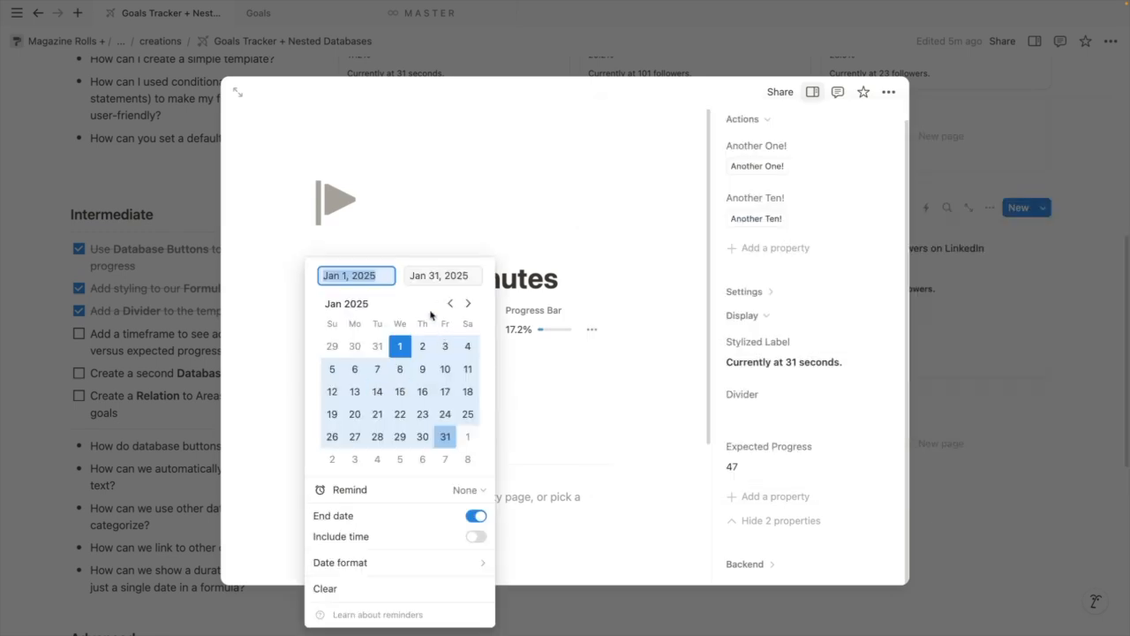
pyautogui.click(468, 437)
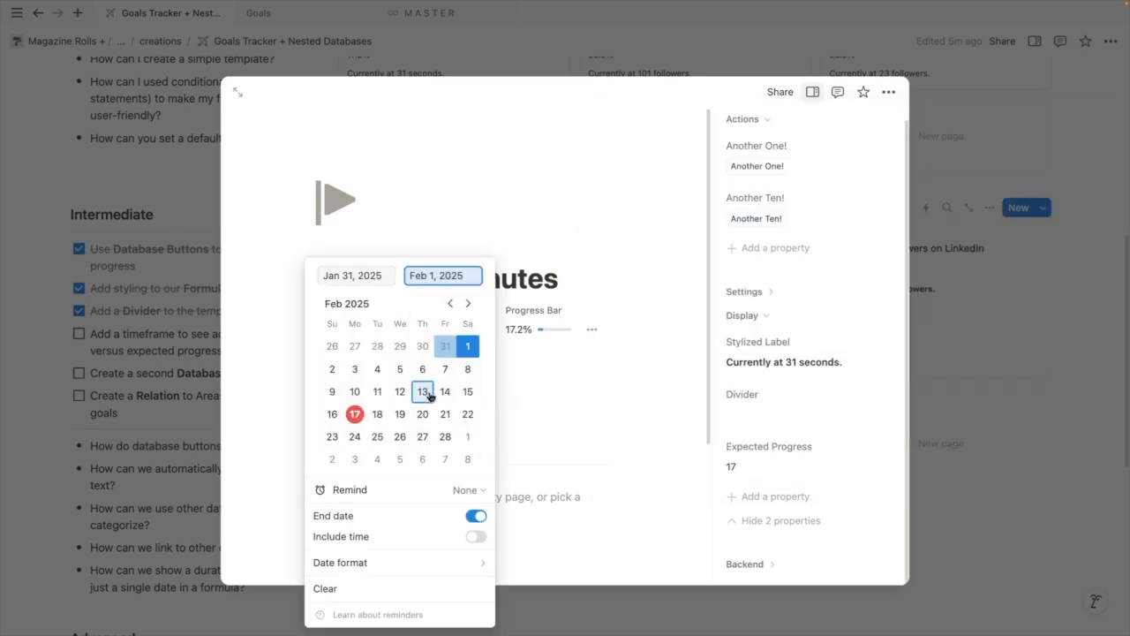
pyautogui.click(445, 434)
# In the Expected Progress formula, add + 1 to the DAYSPASSED calculation and change the output to DAYSPASSED/NUMBEROFDAYS
pyautogui.click(765, 475)
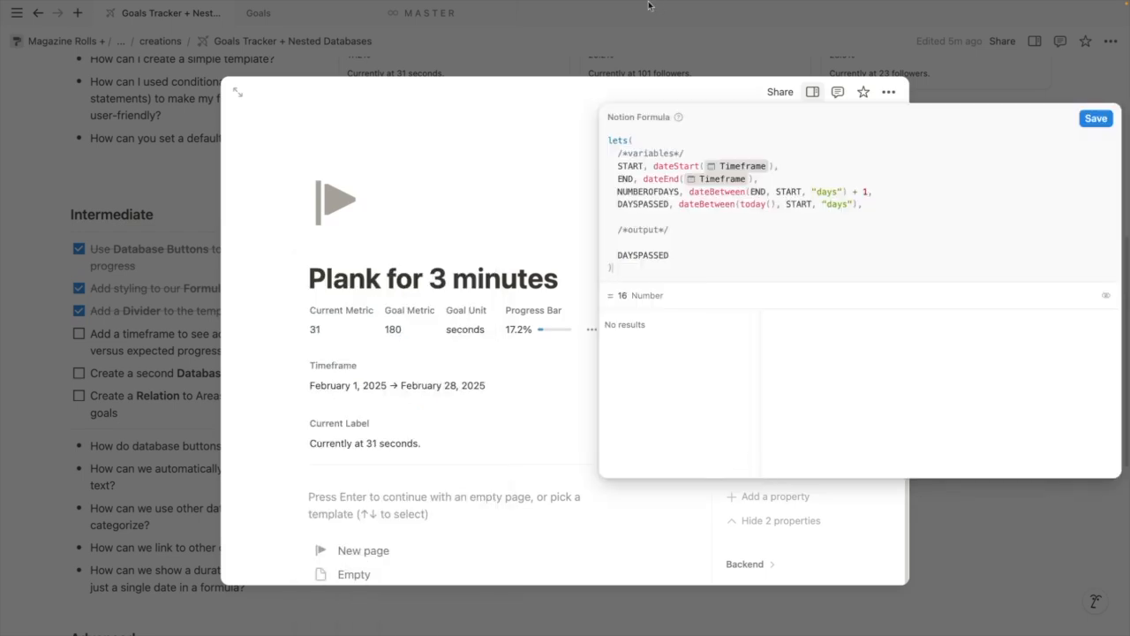
pyautogui.click(857, 204)
pyautogui.write('+ 1')
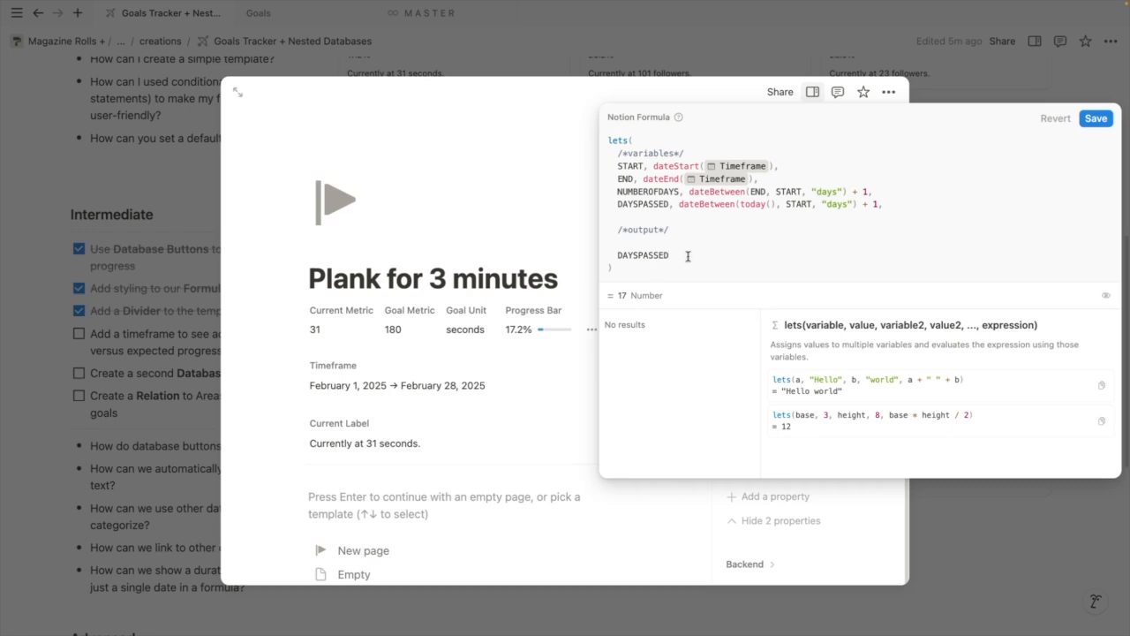
pyautogui.write('/NUMBEROFDAYS')
# Check the formula's result by calculating 17/28 in Spotlight, and save the Expected Progress formula
pyautogui.moveTo(570, 5)
pyautogui.press('super+space')
pyautogui.write('17/28')
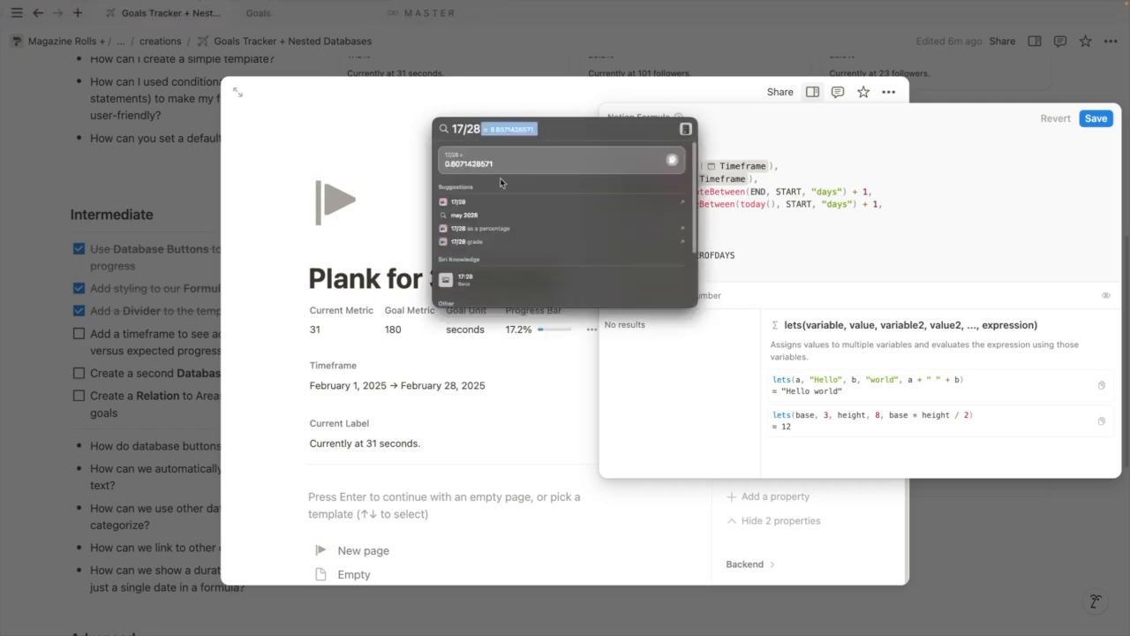
pyautogui.press('Escape')
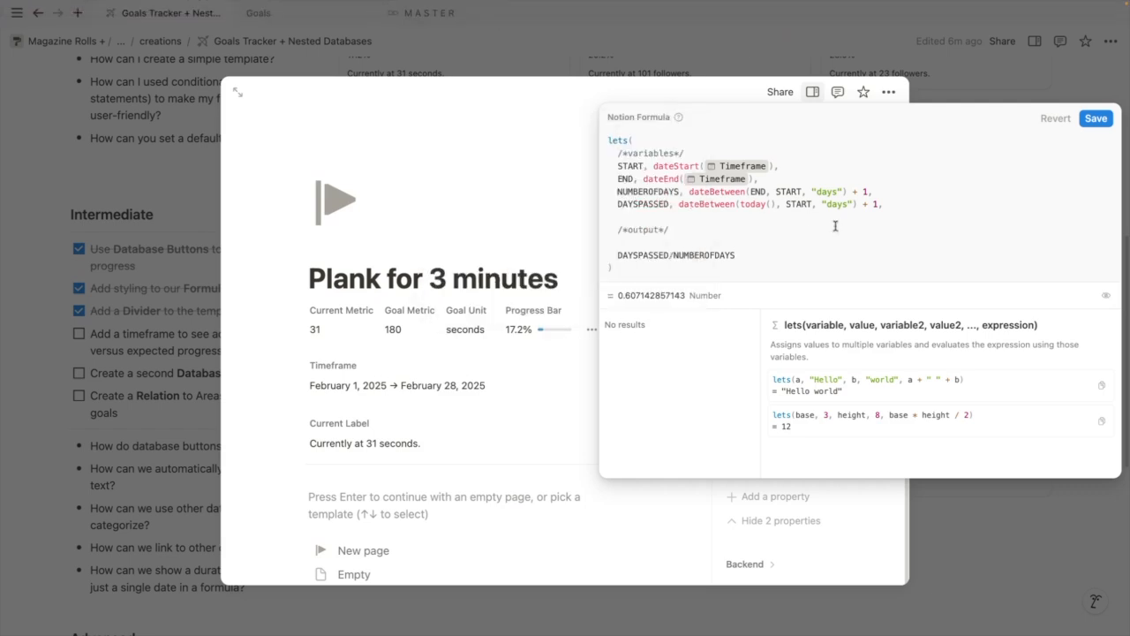
pyautogui.click(1096, 119)
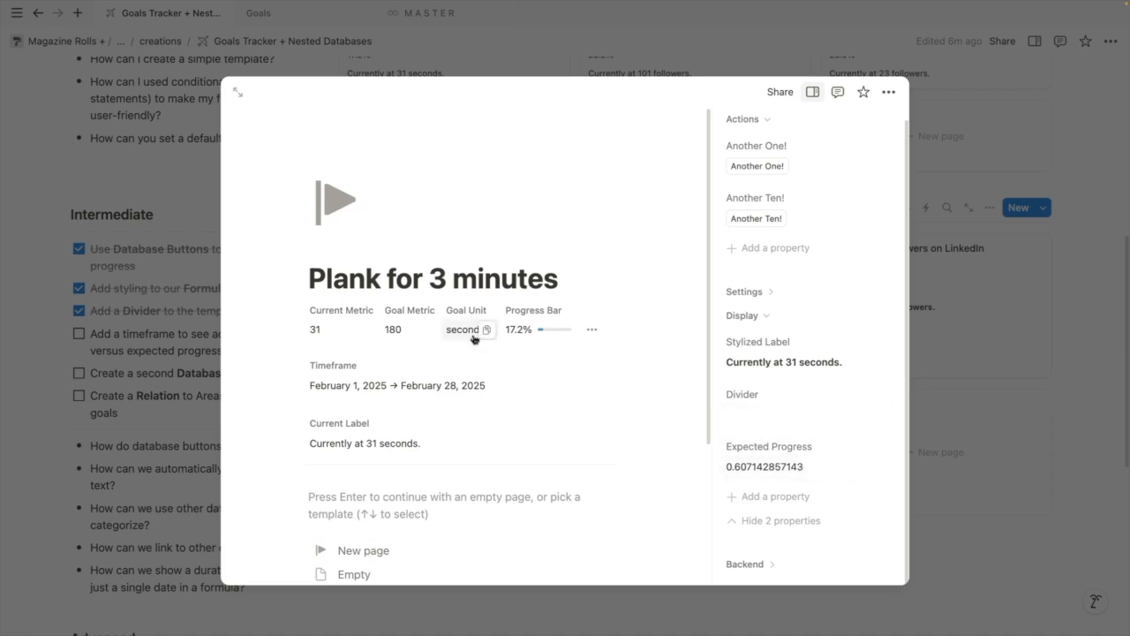
# Display the Expected Progress property as an orange bar
pyautogui.click(786, 467)
pyautogui.press('Escape')
pyautogui.click(770, 447)
pyautogui.click(752, 490)
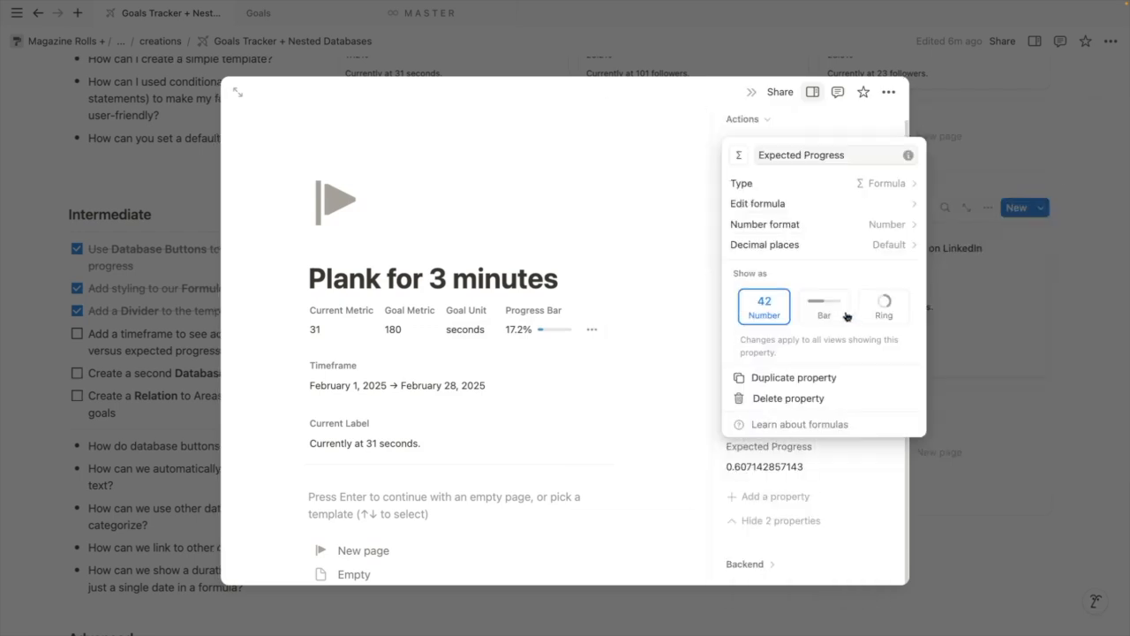
pyautogui.click(828, 309)
pyautogui.click(864, 256)
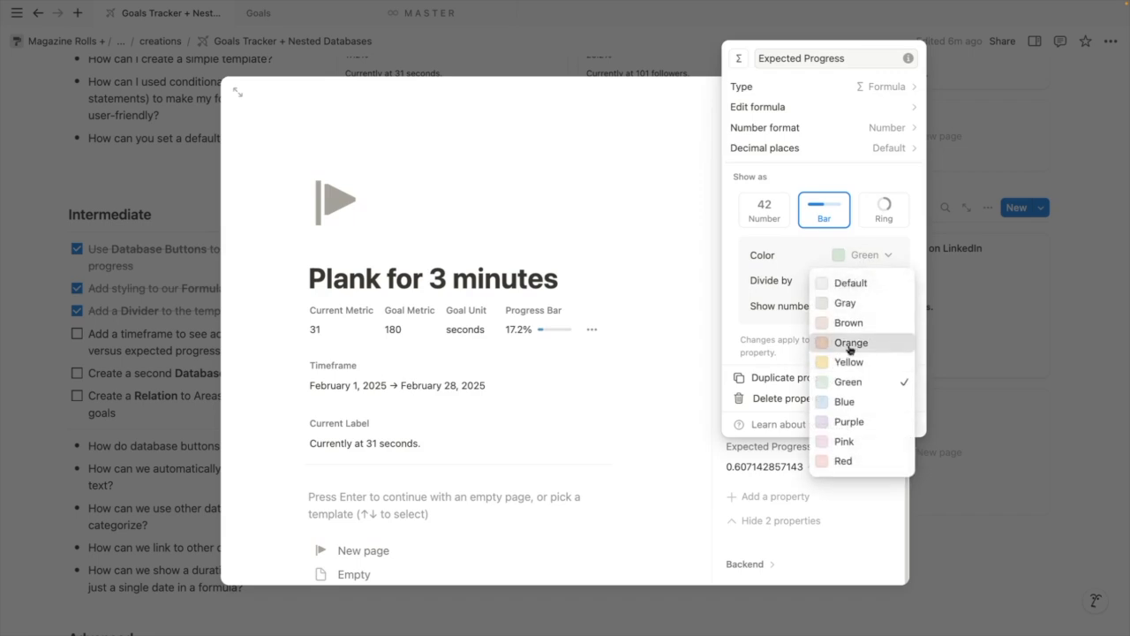
pyautogui.click(850, 339)
# Set the Expected Progress number format to Percent with 1 decimal place
pyautogui.click(881, 130)
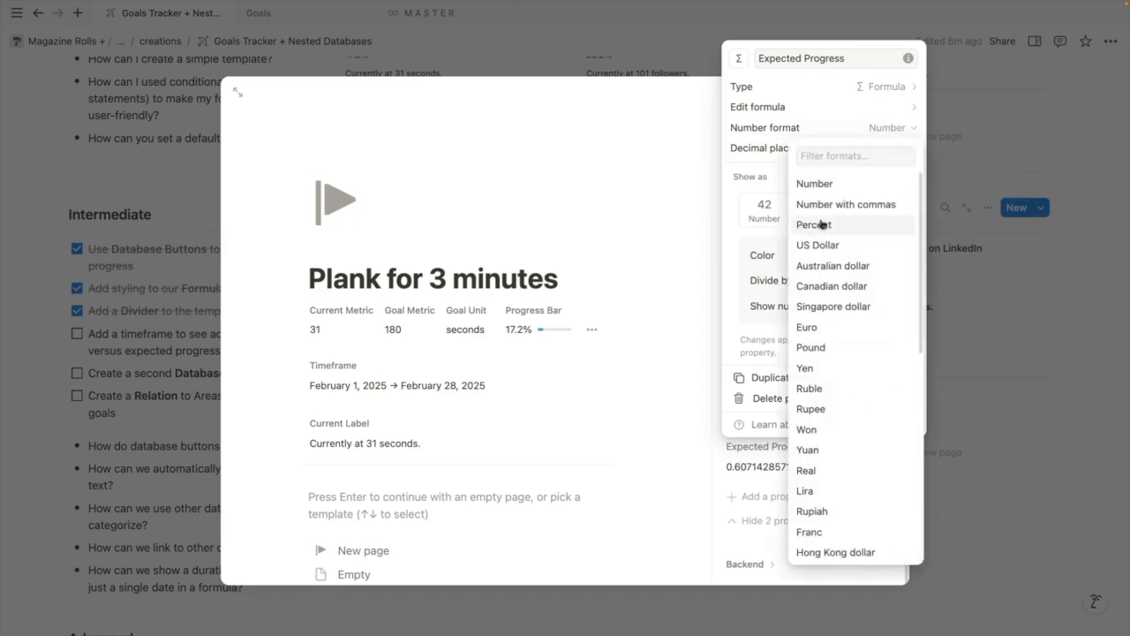
pyautogui.click(752, 224)
pyautogui.click(866, 174)
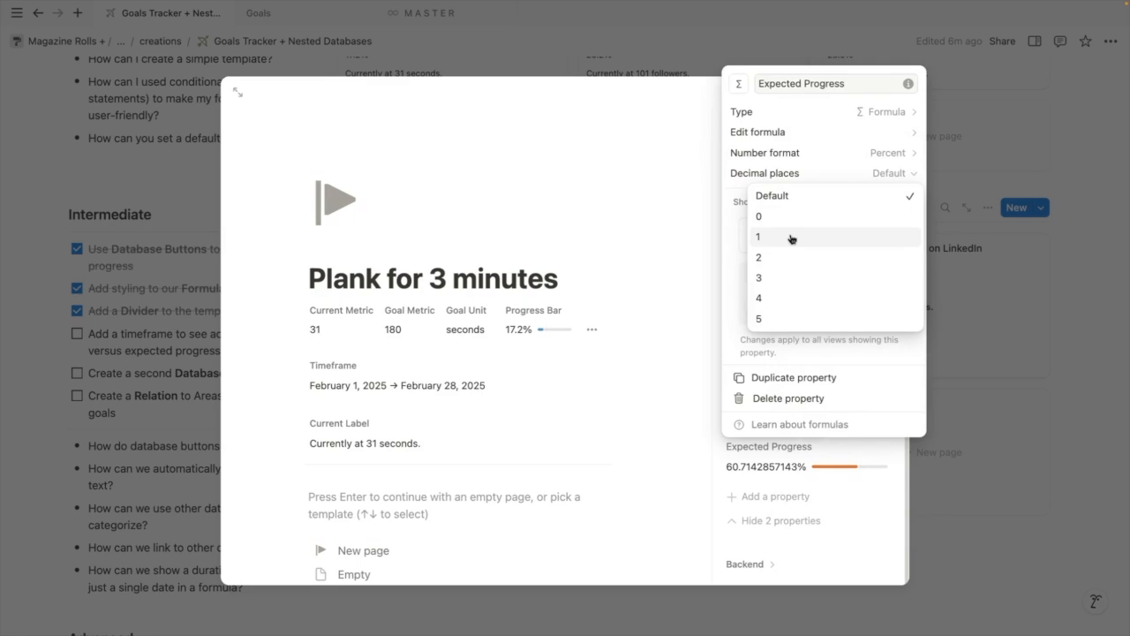
pyautogui.click(791, 238)
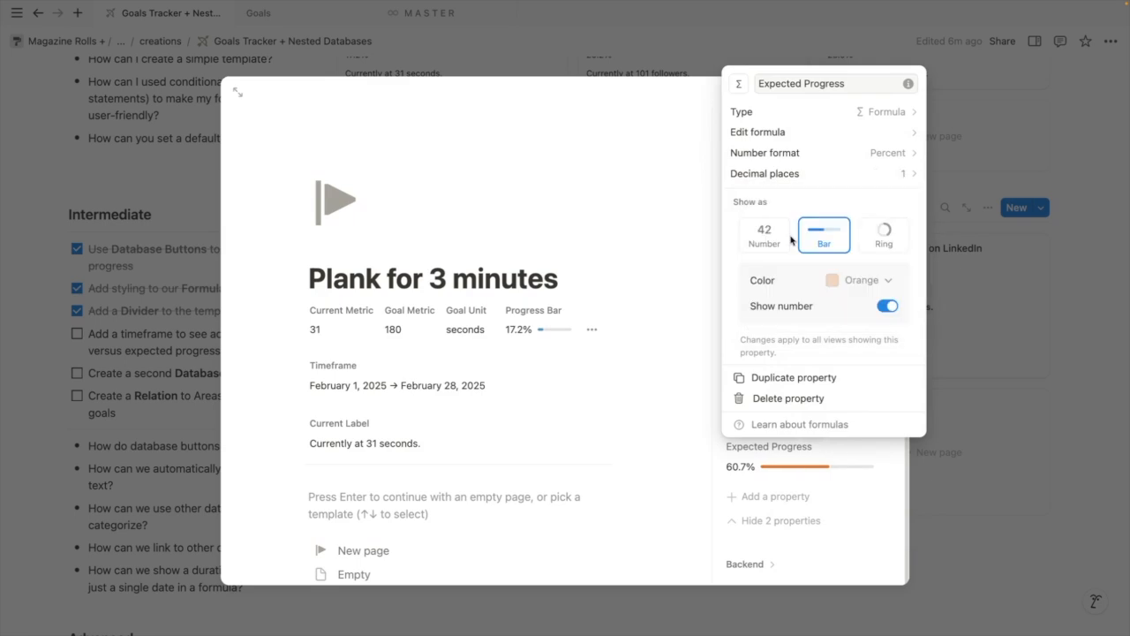
pyautogui.click(826, 477)
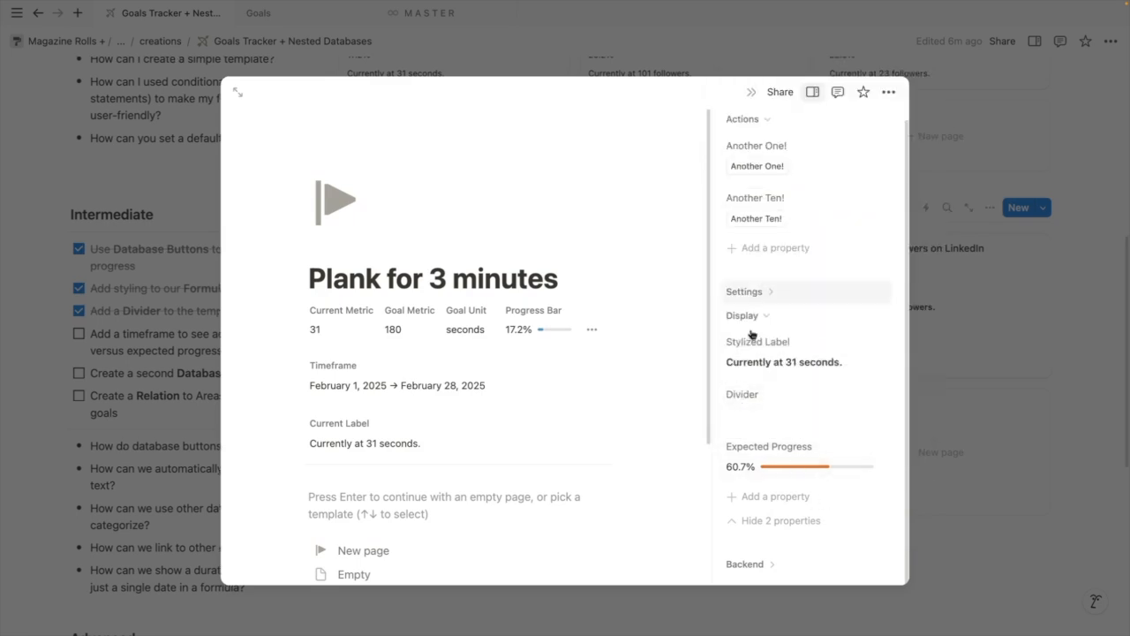
# Set the visibility of the Expected Progress property to Always show
pyautogui.click(761, 448)
pyautogui.click(755, 485)
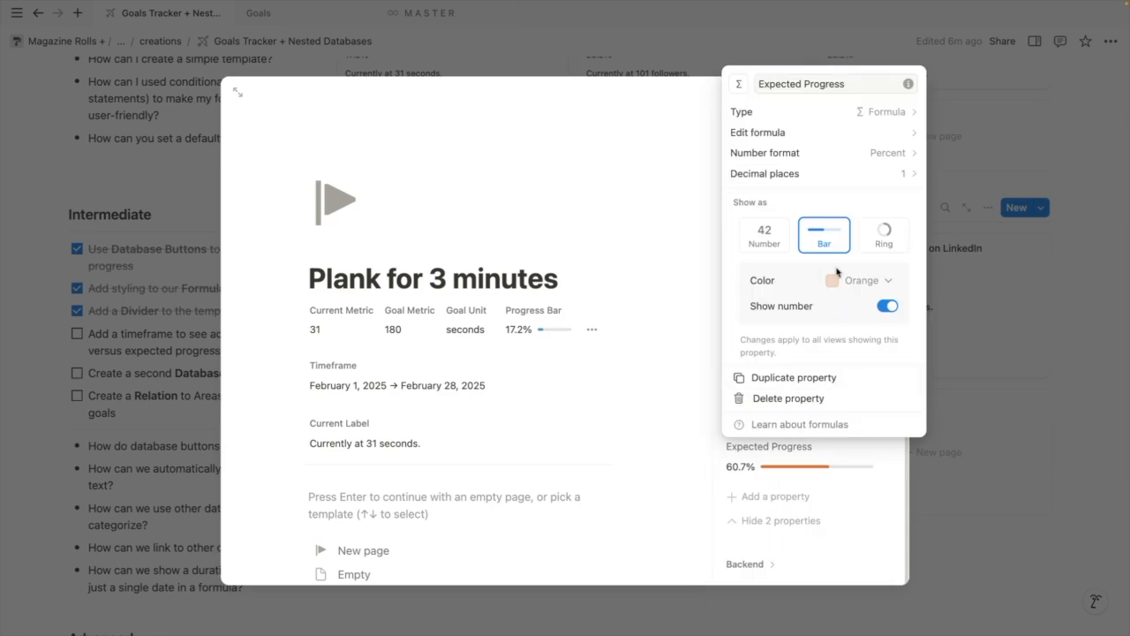
pyautogui.click(828, 469)
pyautogui.moveTo(790, 518)
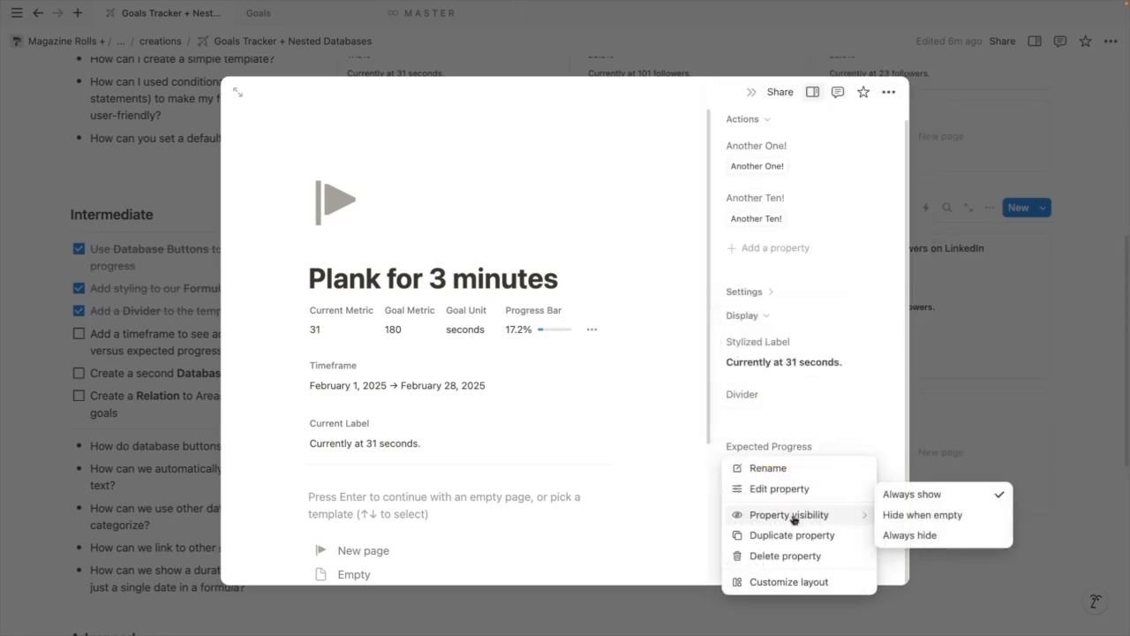
pyautogui.click(893, 492)
# Look at the visibility options of the Stylized Label property and collapse the extra properties in the Display section
pyautogui.click(749, 316)
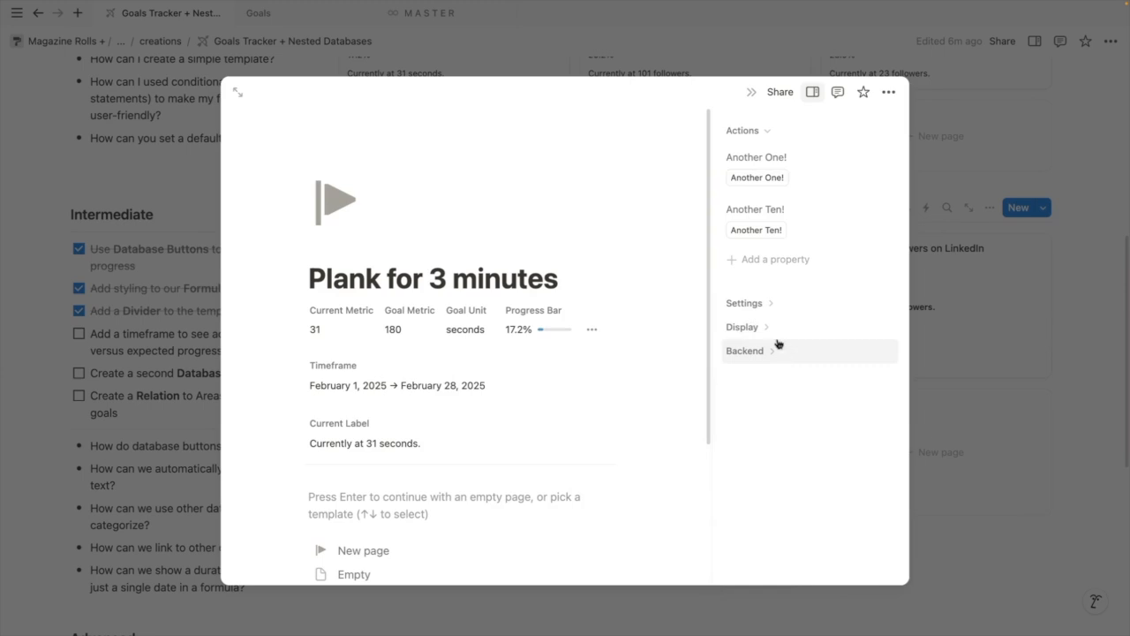
pyautogui.click(746, 326)
pyautogui.click(763, 355)
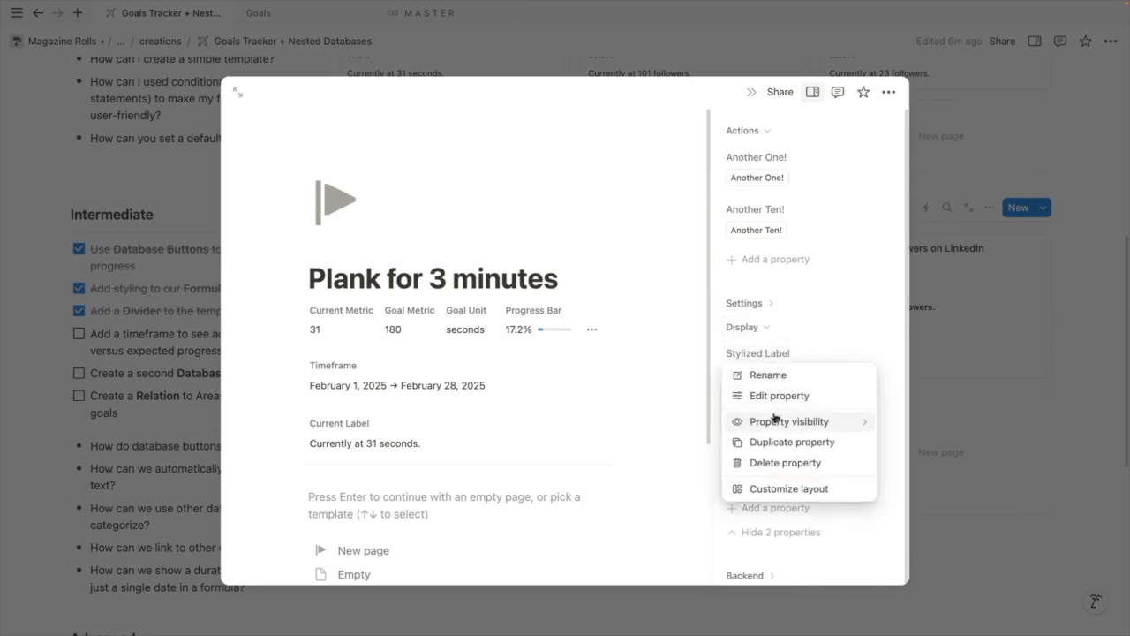
pyautogui.moveTo(775, 421)
pyautogui.click(859, 349)
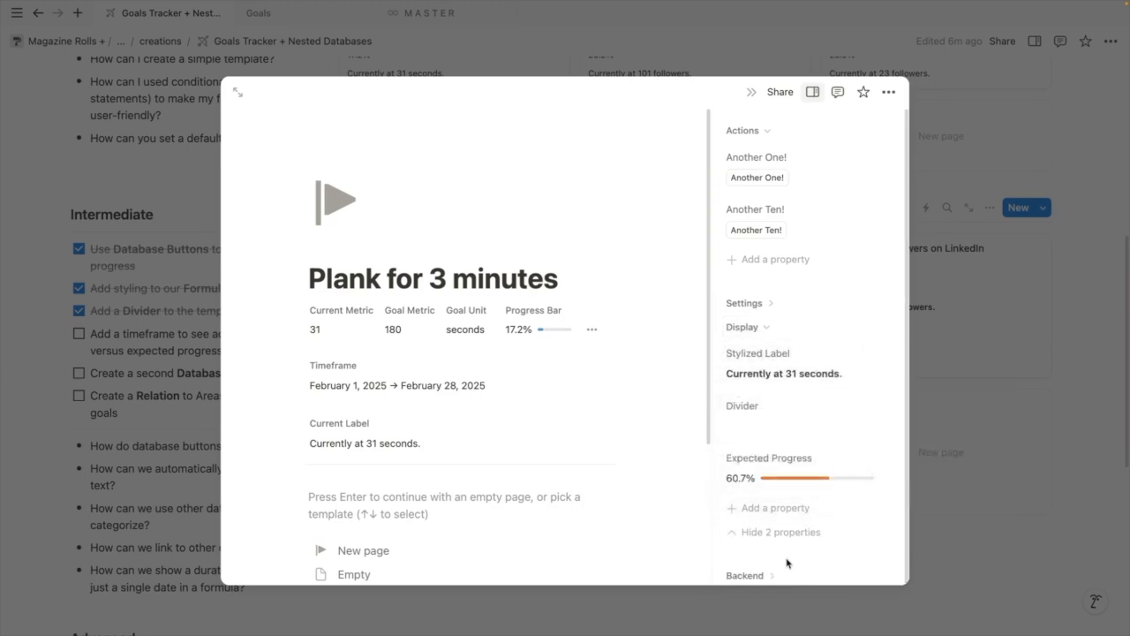
pyautogui.click(777, 532)
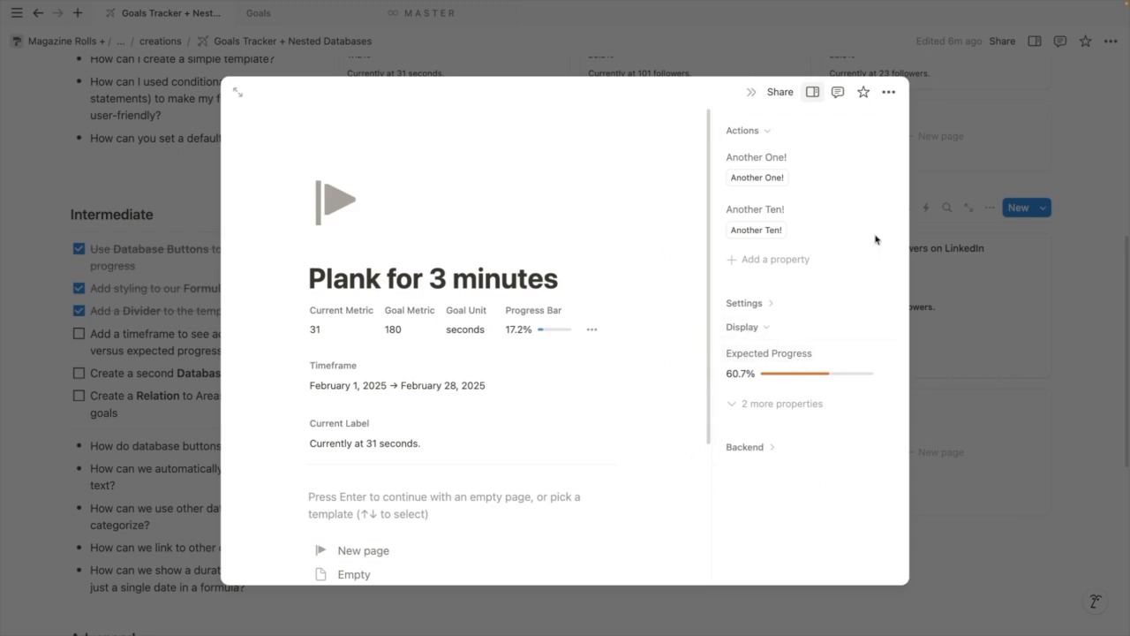
# Close the goal page and check off the task about adding a timeframe to see actual versus expected progress
pyautogui.click(946, 324)
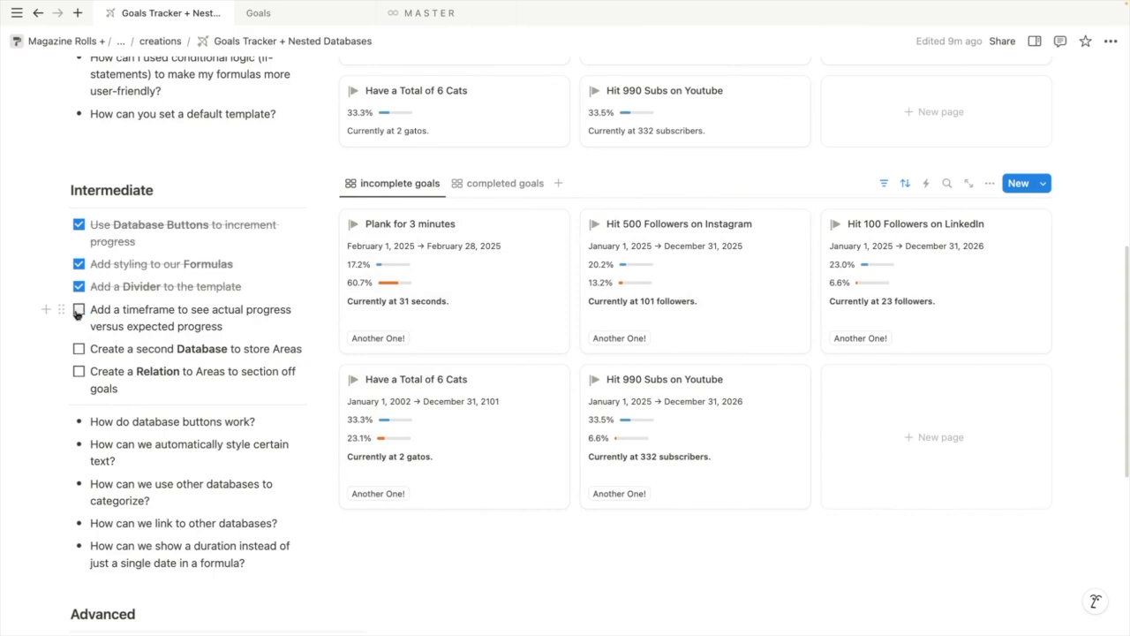
pyautogui.click(78, 310)
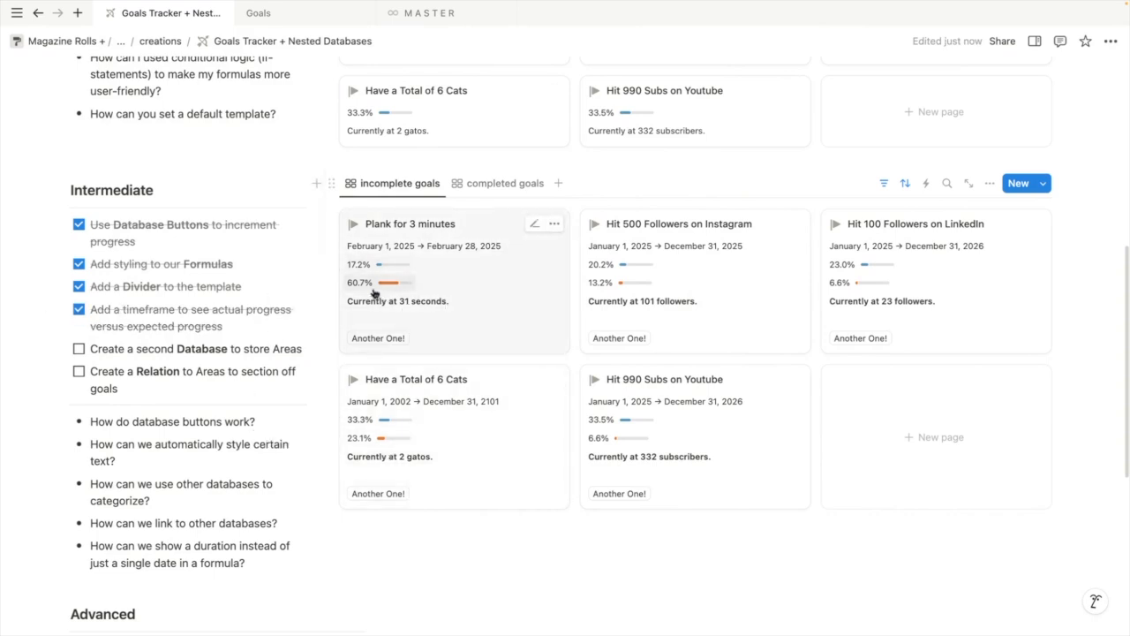
# Add a formula property named Speed to the Display section of the Plank for 3 minutes goal, placed above Stylized Label
pyautogui.click(502, 316)
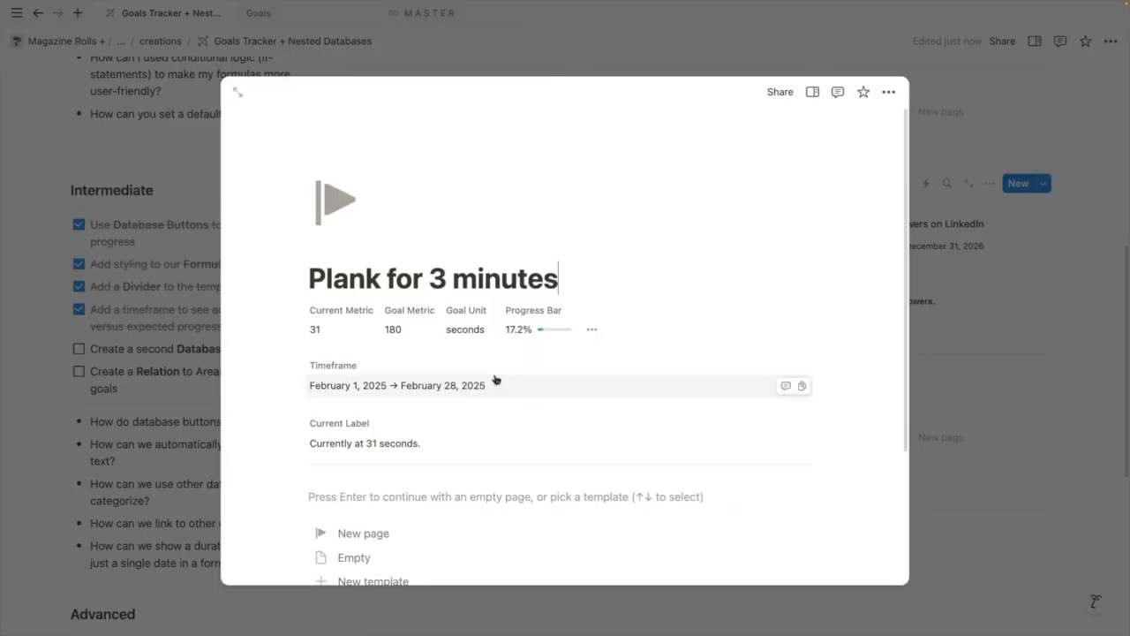
pyautogui.click(592, 329)
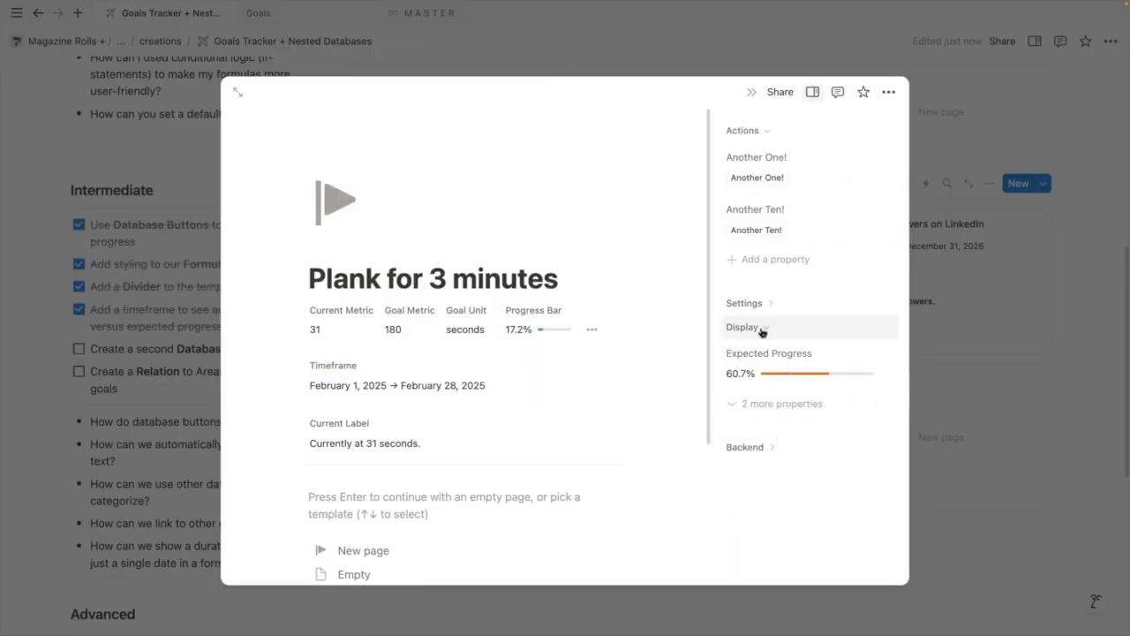
pyautogui.click(773, 404)
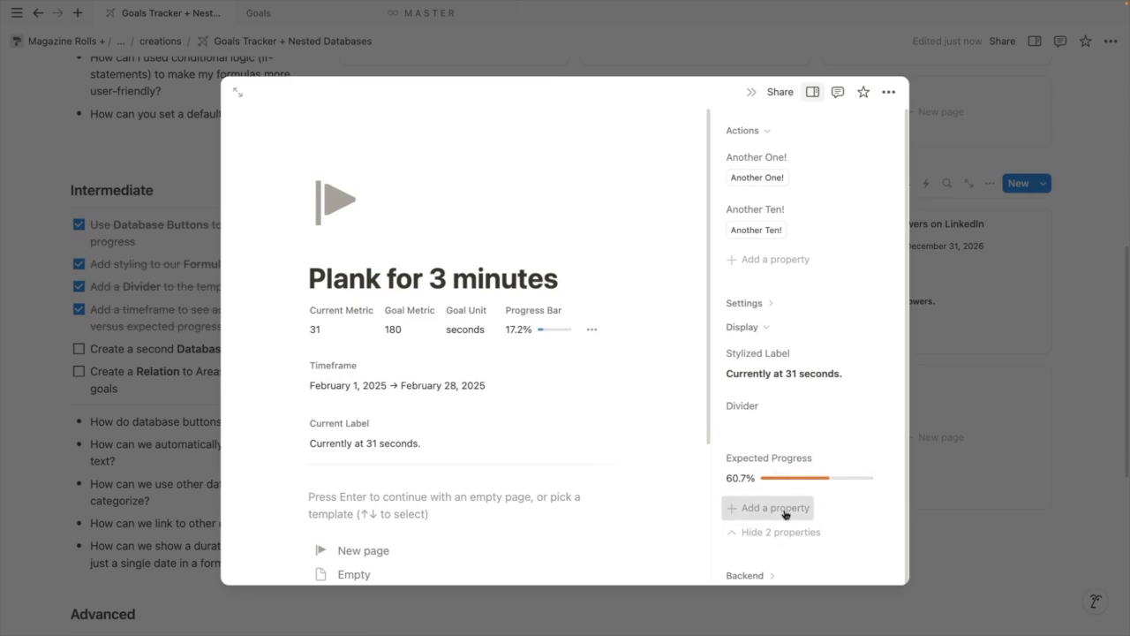
pyautogui.click(779, 508)
pyautogui.scroll(-3, 846, 561)
pyautogui.scroll(-2, 792, 537)
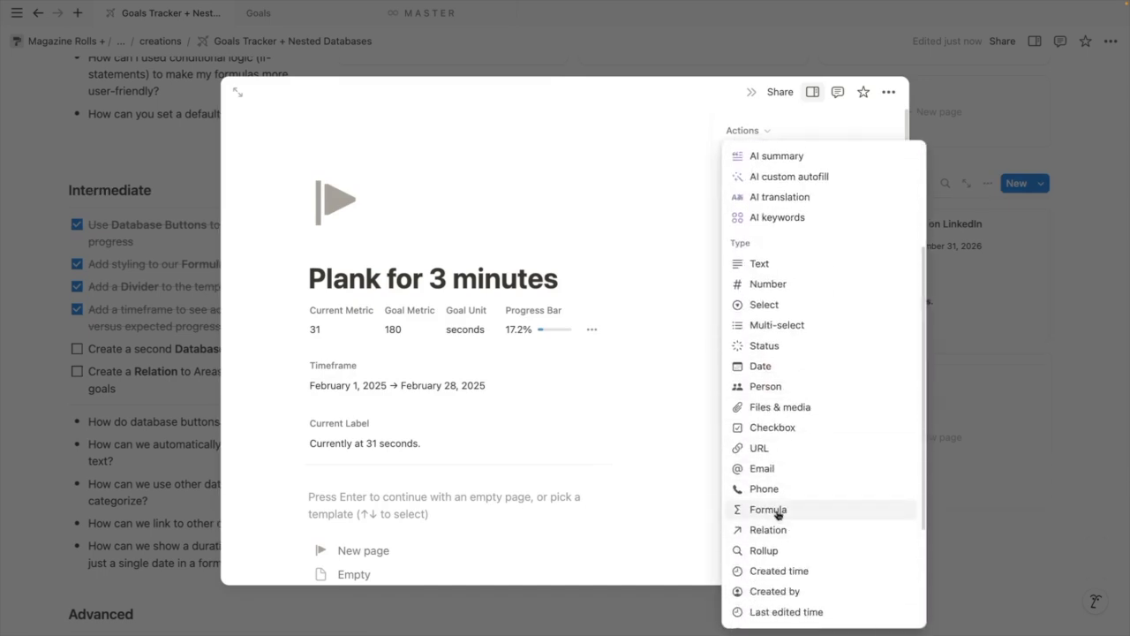
pyautogui.click(787, 507)
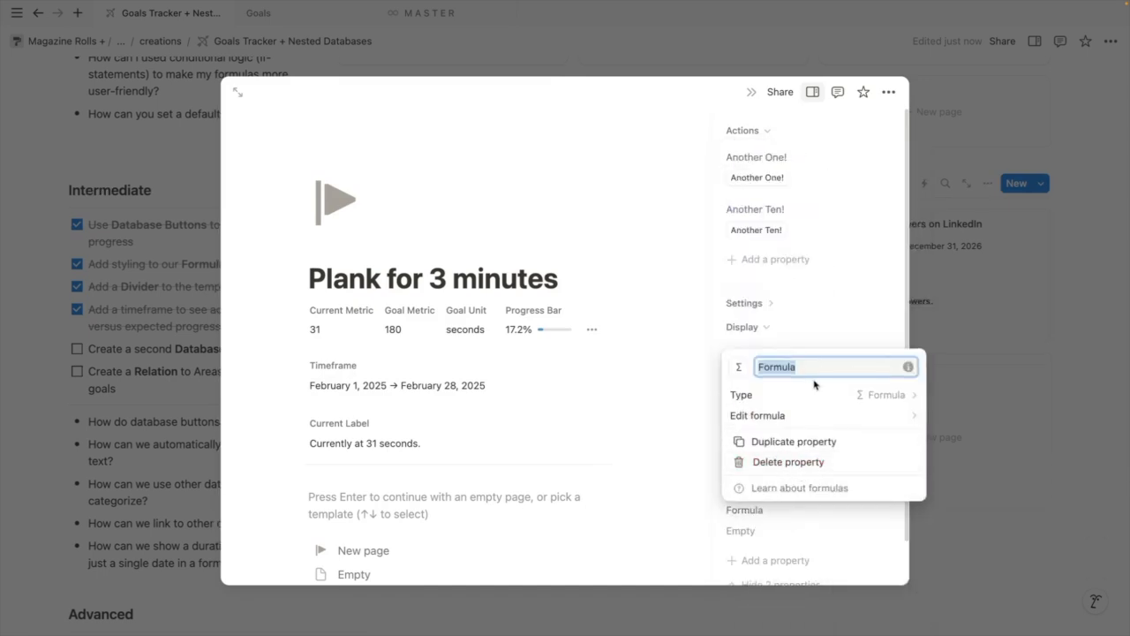
pyautogui.write('Speed')
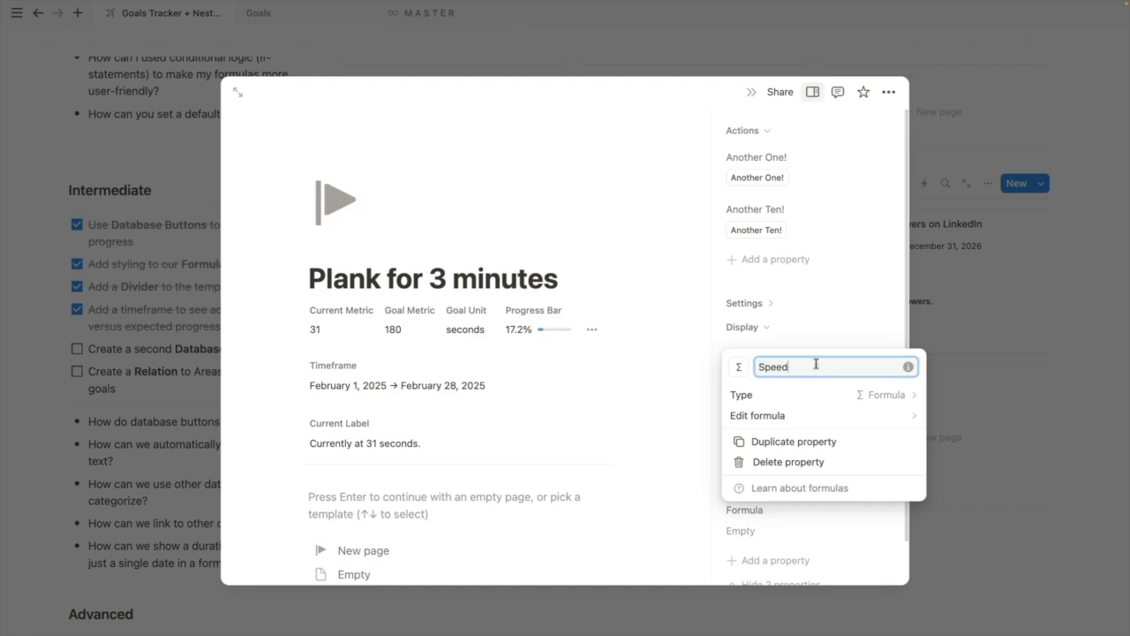
pyautogui.press('Return')
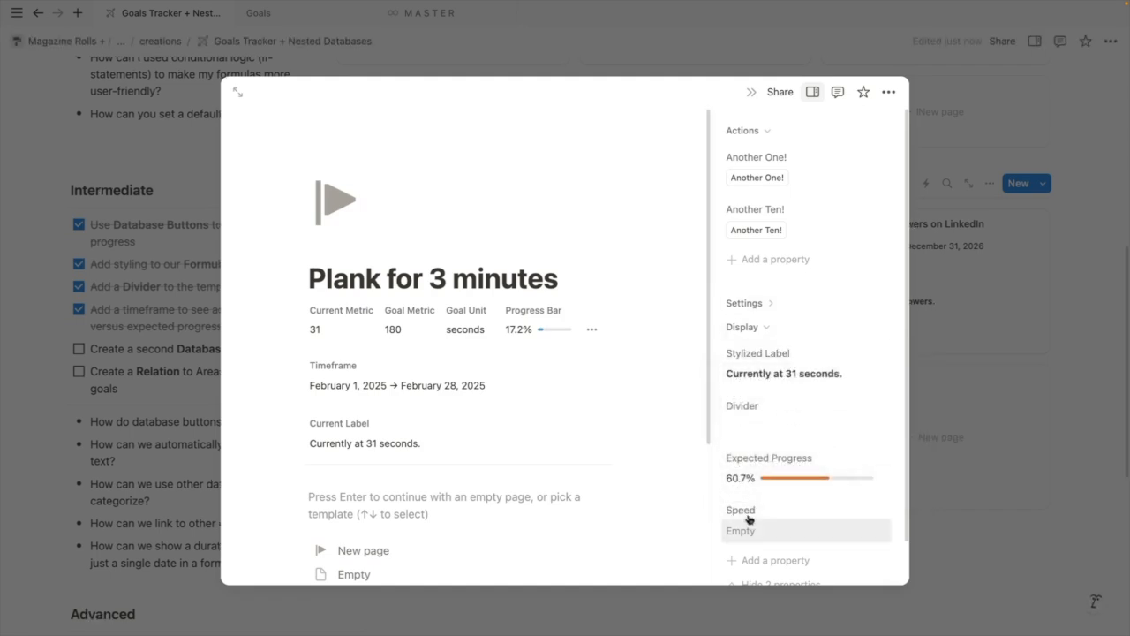
pyautogui.moveTo(750, 522); pyautogui.dragTo(757, 370)
# Enter Expected Progress/Progress Bar as the formula of the Speed property
pyautogui.click(757, 374)
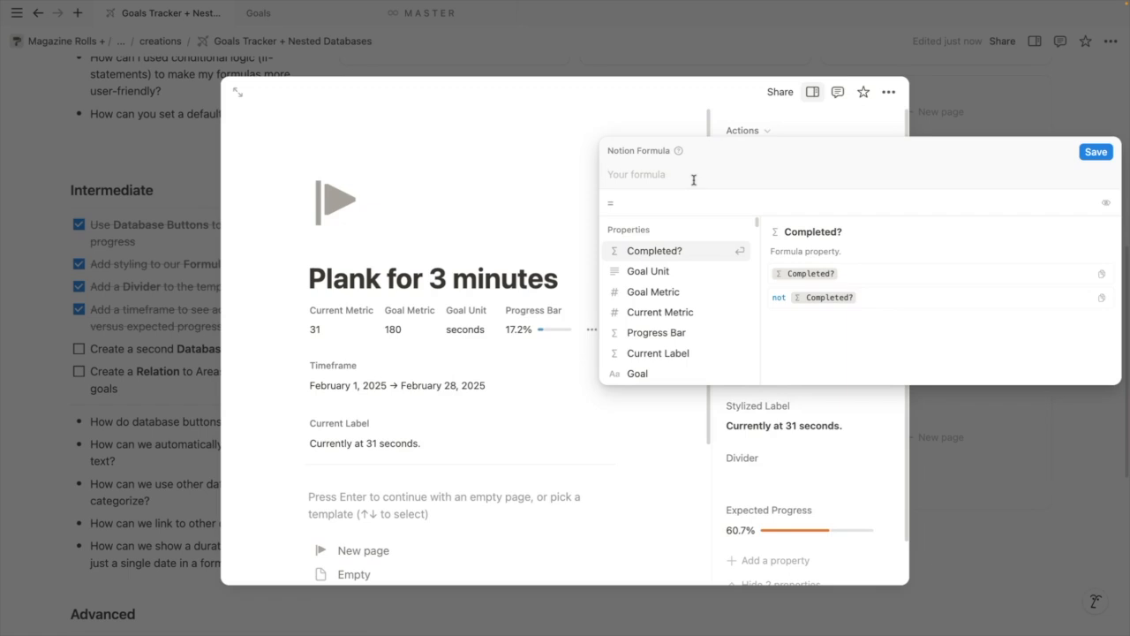
pyautogui.write('ex')
pyautogui.press('Return')
pyautogui.write('/')
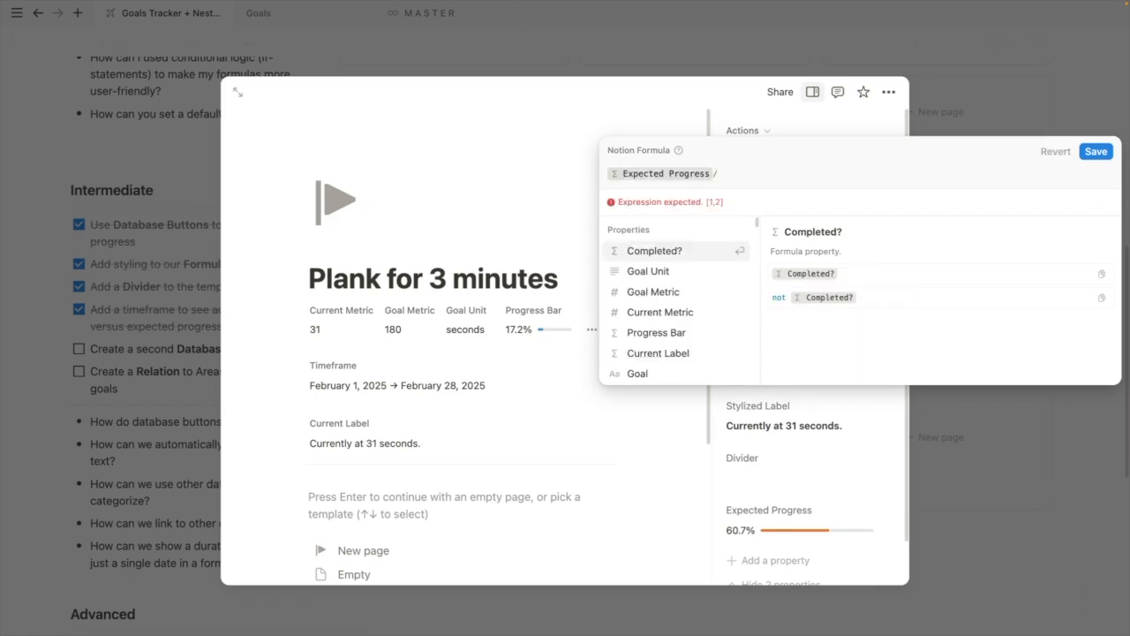
pyautogui.write('p')
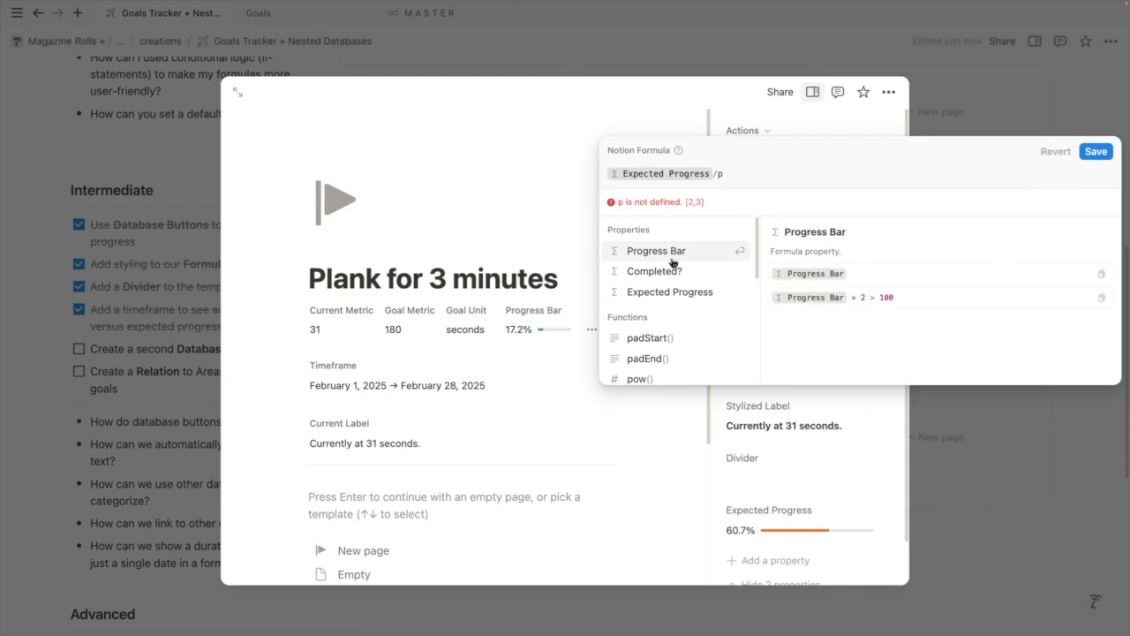
pyautogui.click(671, 252)
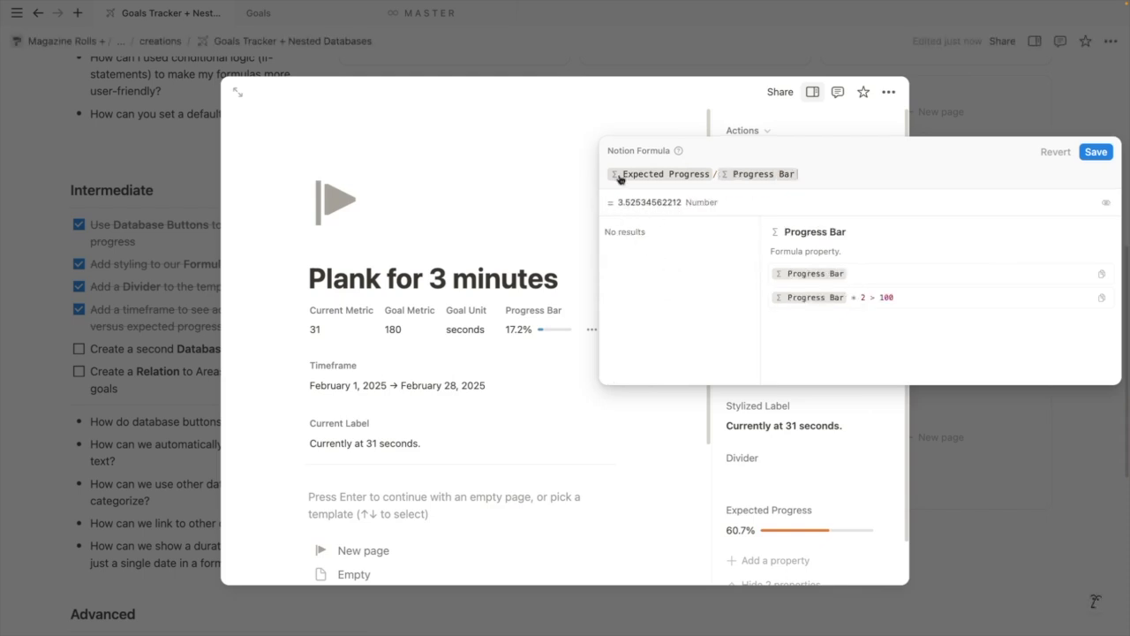
# Wrap the Expected Progress/Progress Bar division in round()
pyautogui.write('round(')
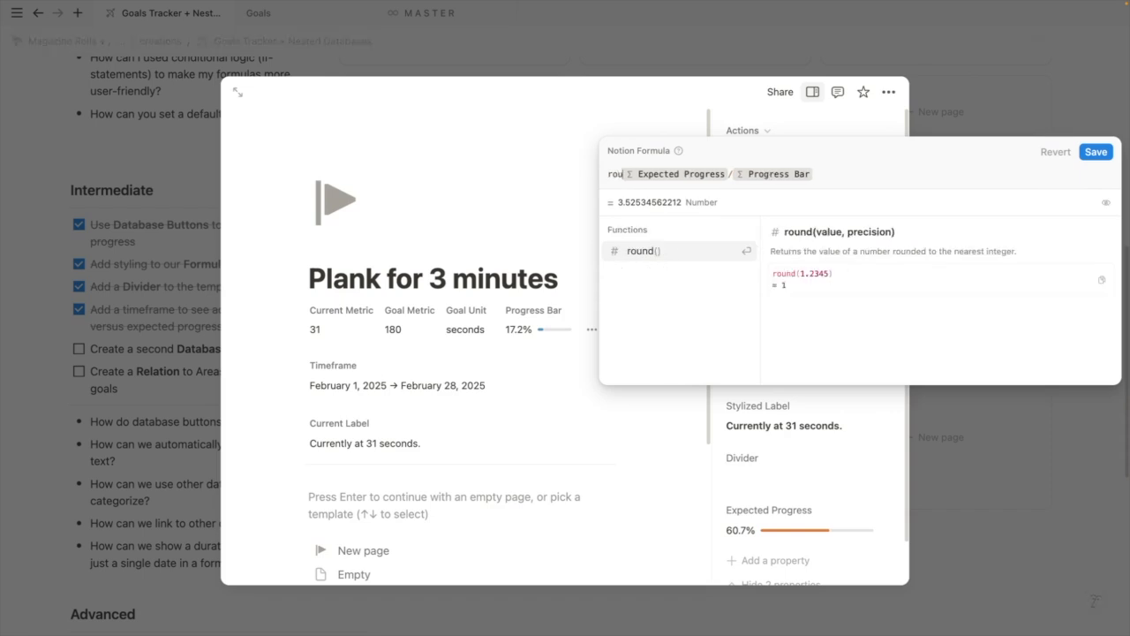
pyautogui.click(861, 174)
pyautogui.write(')')
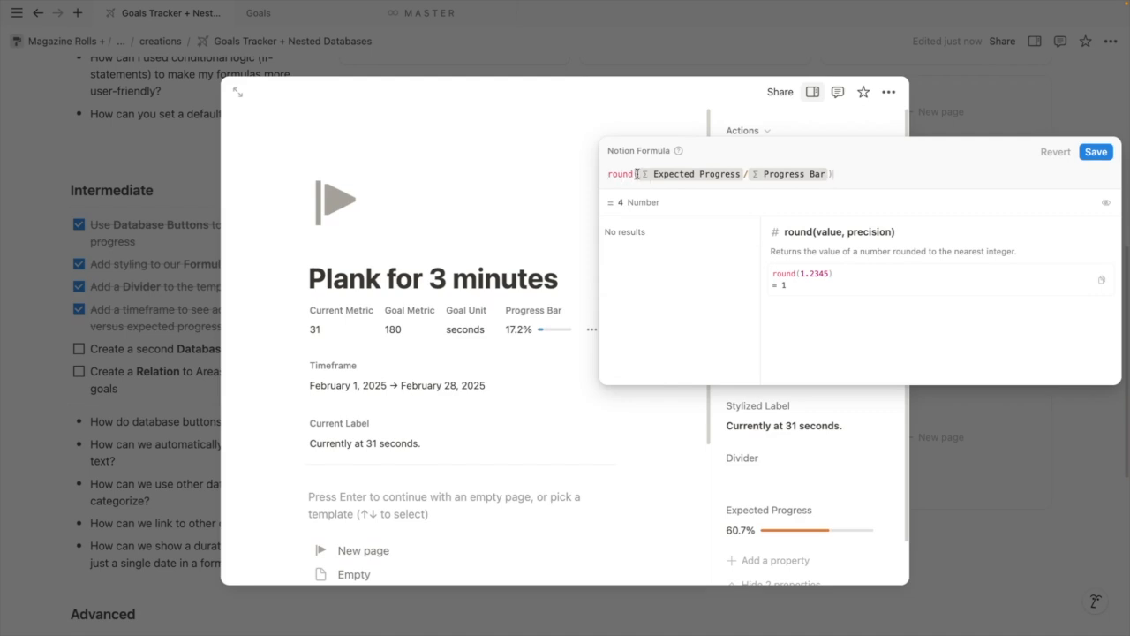
# Replace round with floor in the Speed formula and append + "x the speed!" to it
pyautogui.click(637, 174)
pyautogui.moveTo(633, 174); pyautogui.dragTo(608, 174)
pyautogui.write('floor')
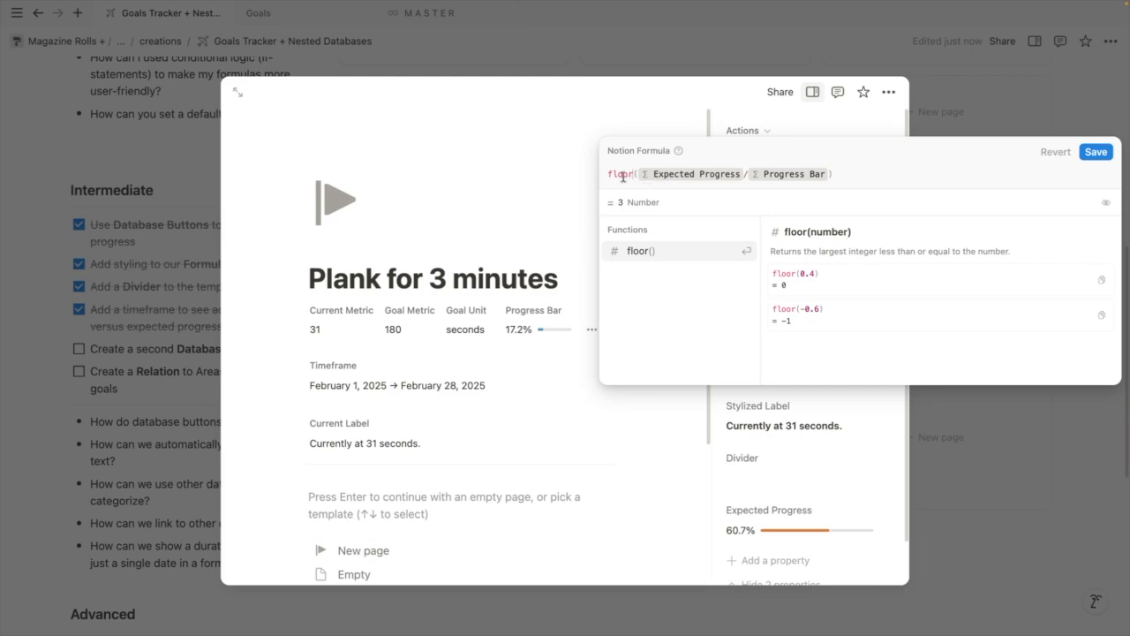
pyautogui.click(916, 169)
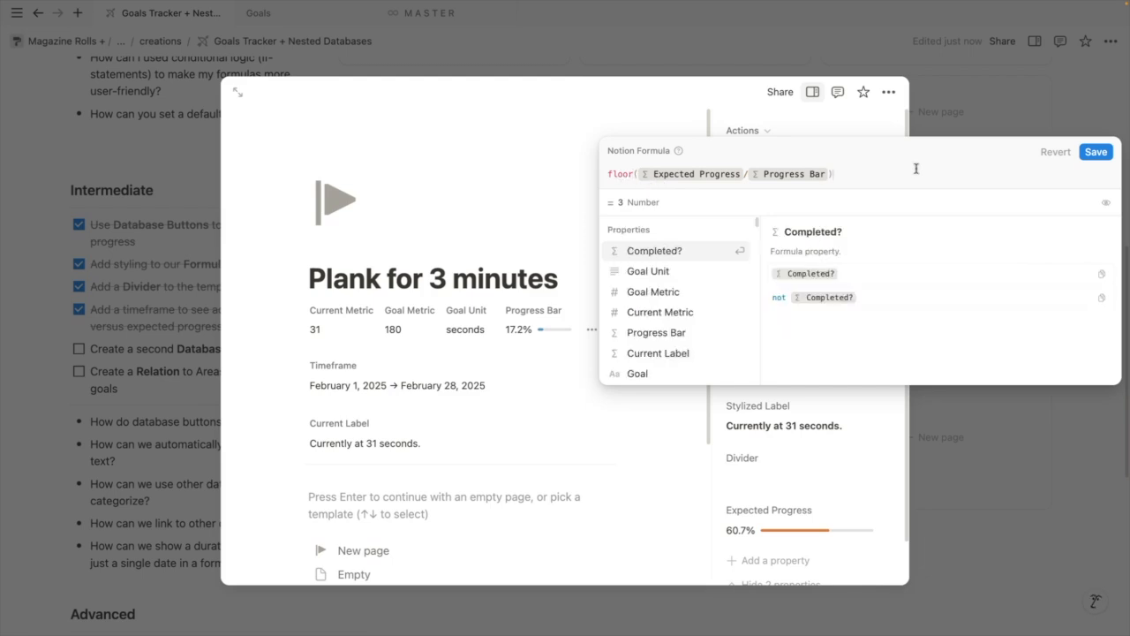
pyautogui.write('+ "')
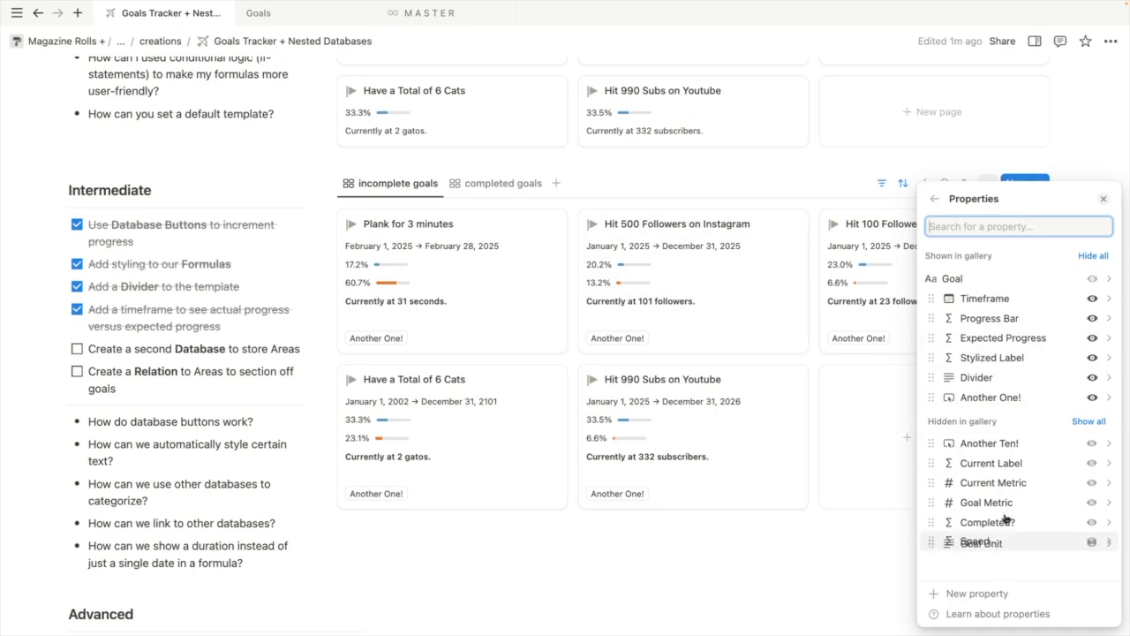
# Show Speed below Stylized Label on the incomplete goals gallery cards, with Divider between Speed and Another One!
pyautogui.moveTo(1003, 558); pyautogui.dragTo(971, 382)
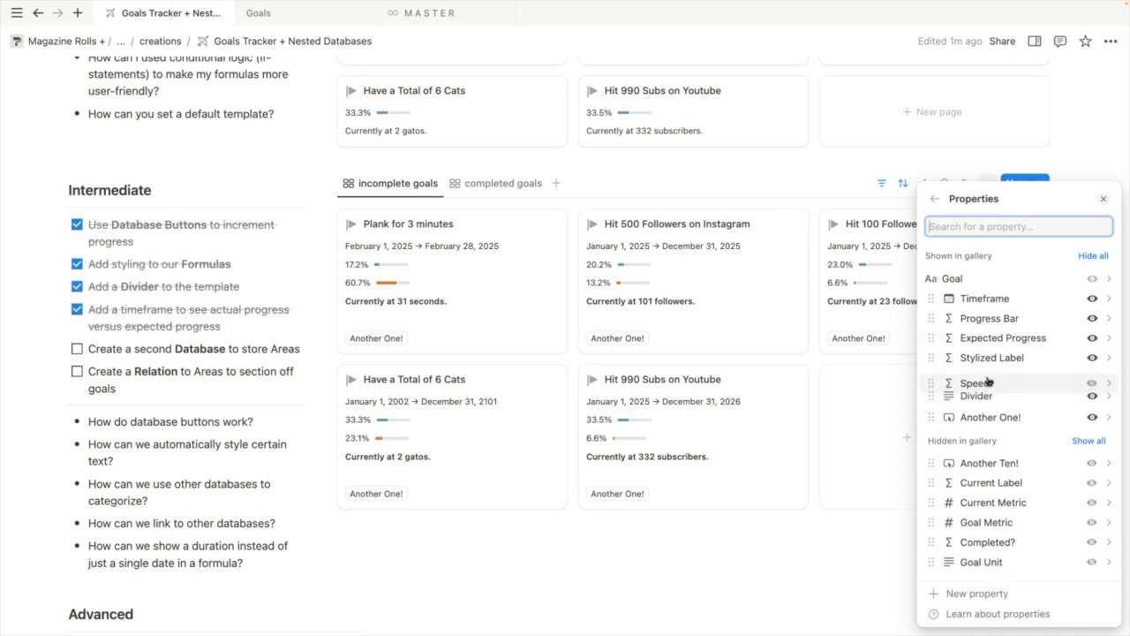
pyautogui.click(1092, 397)
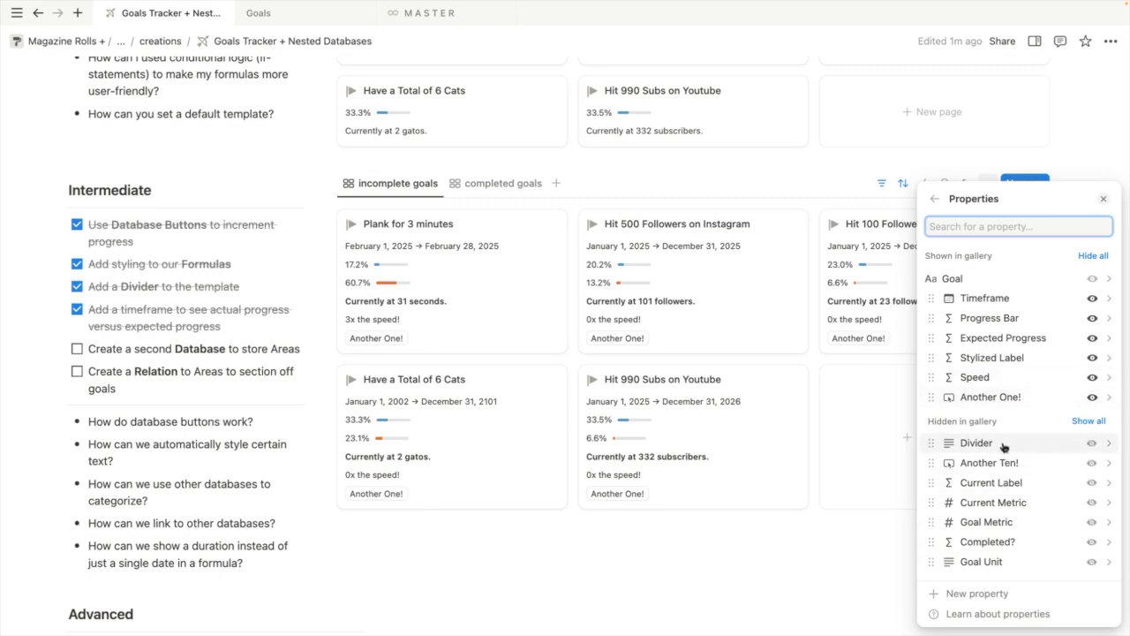
pyautogui.moveTo(1004, 444); pyautogui.dragTo(1004, 398)
pyautogui.click(708, 573)
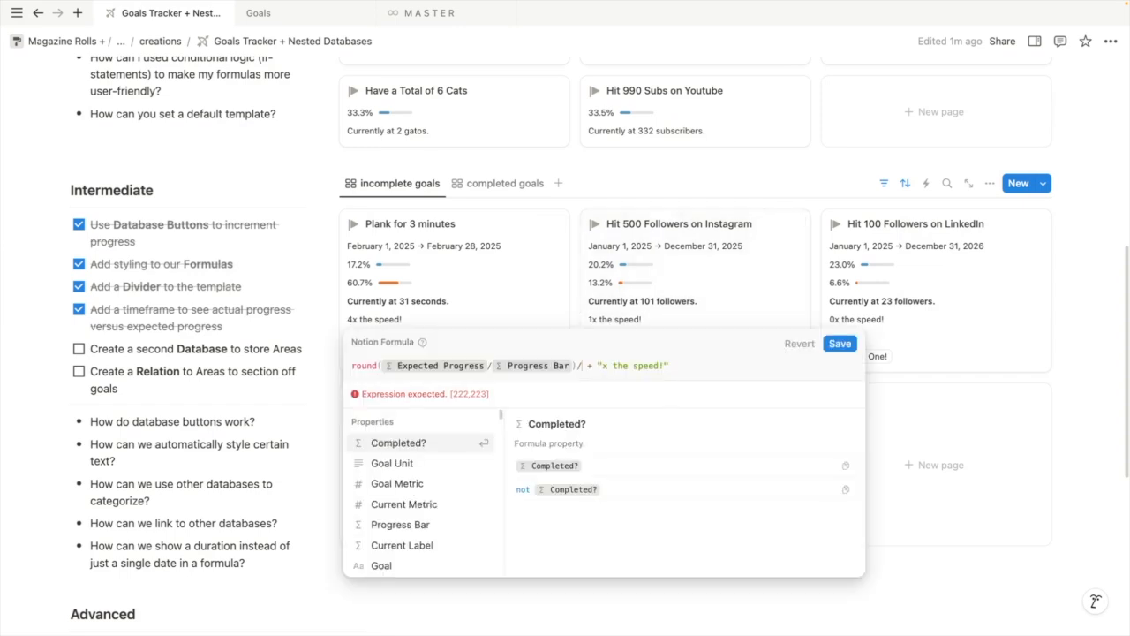
# Change the Speed formula to round(100*Expected Progress/Progress Bar)/100 + "x the speed!" for two-decimal rounding
pyautogui.write('100 + "x the speed!')
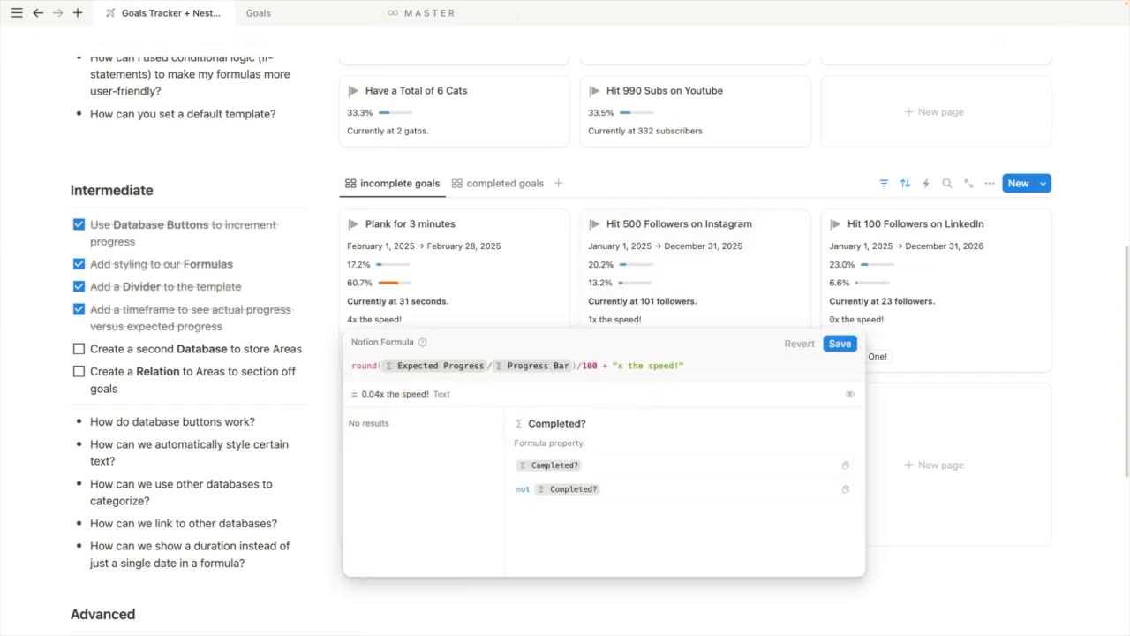
pyautogui.click(381, 370)
pyautogui.write('100*')
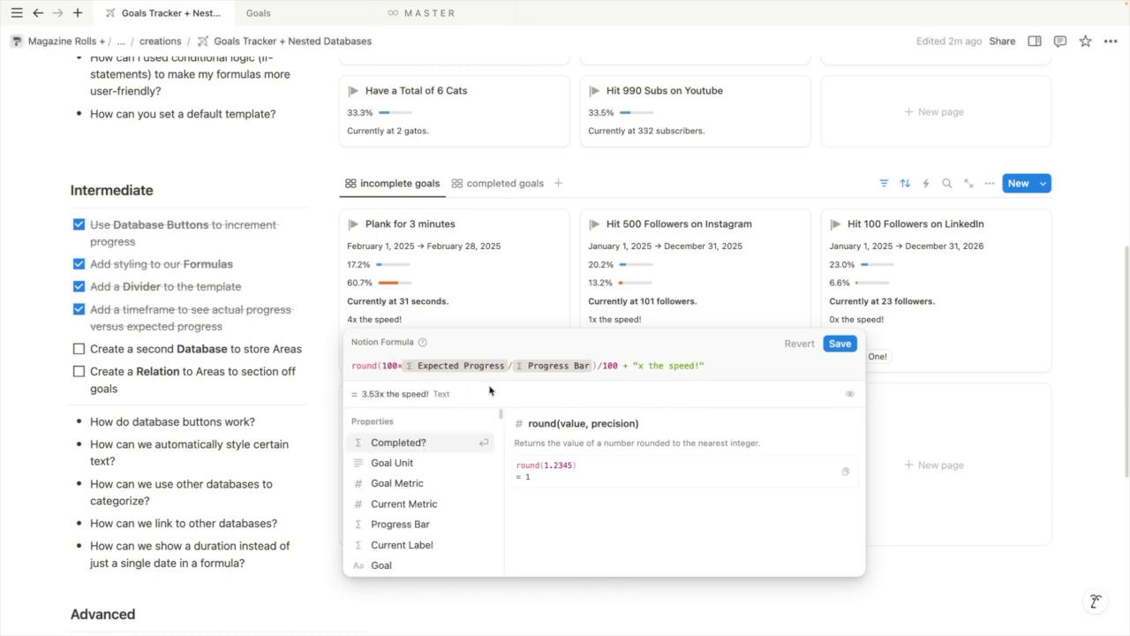
# Save the Speed formula, and swap its division operands so it reads round(100*Progress Bar/Expected Progress)/100 + "x the speed!"
pyautogui.click(839, 343)
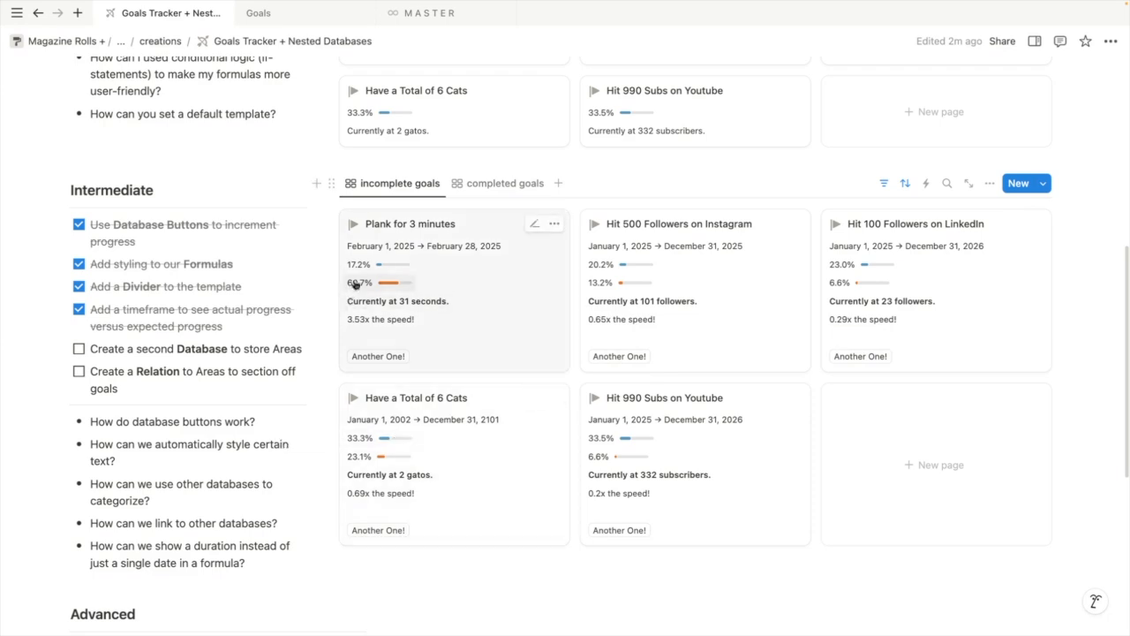
pyautogui.click(378, 318)
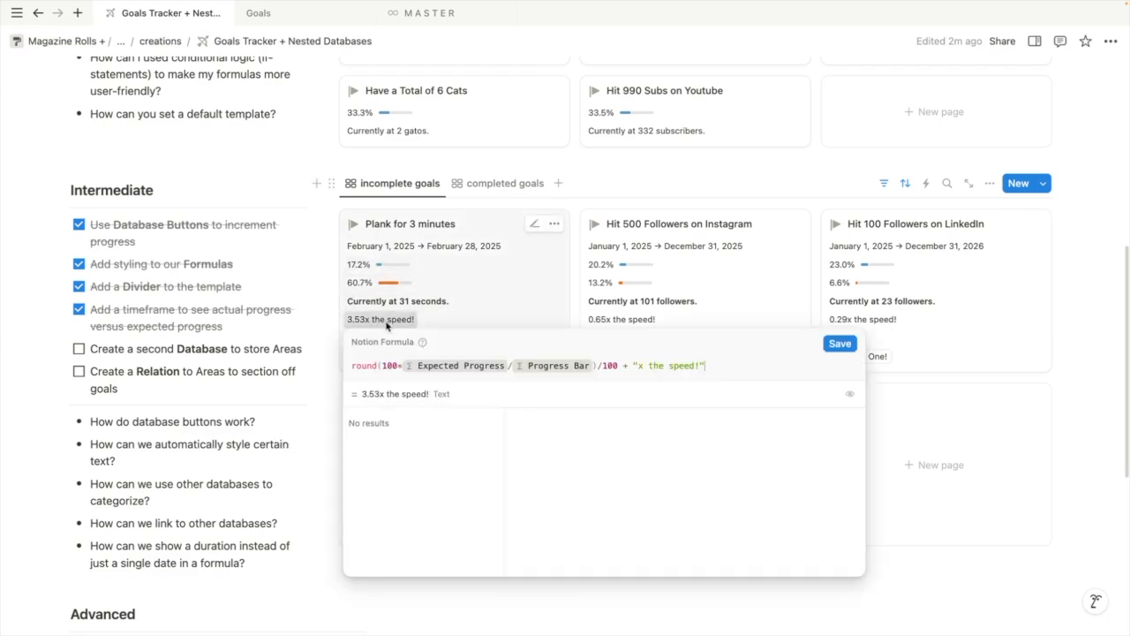
pyautogui.click(507, 364)
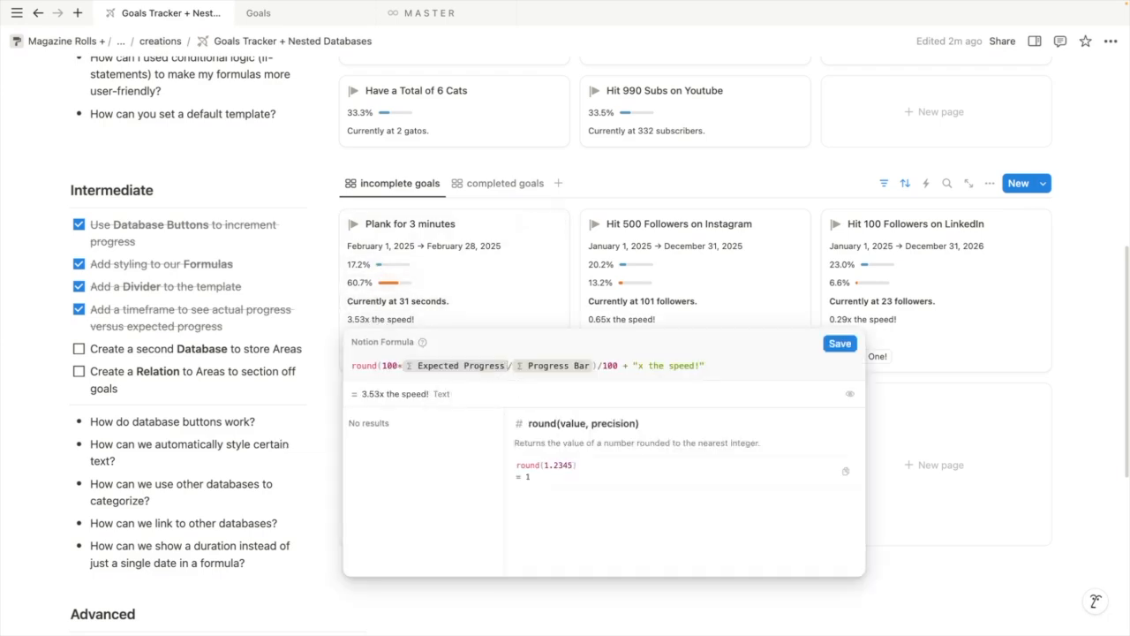
pyautogui.press('BackSpace')
pyautogui.write('p')
pyautogui.click(478, 441)
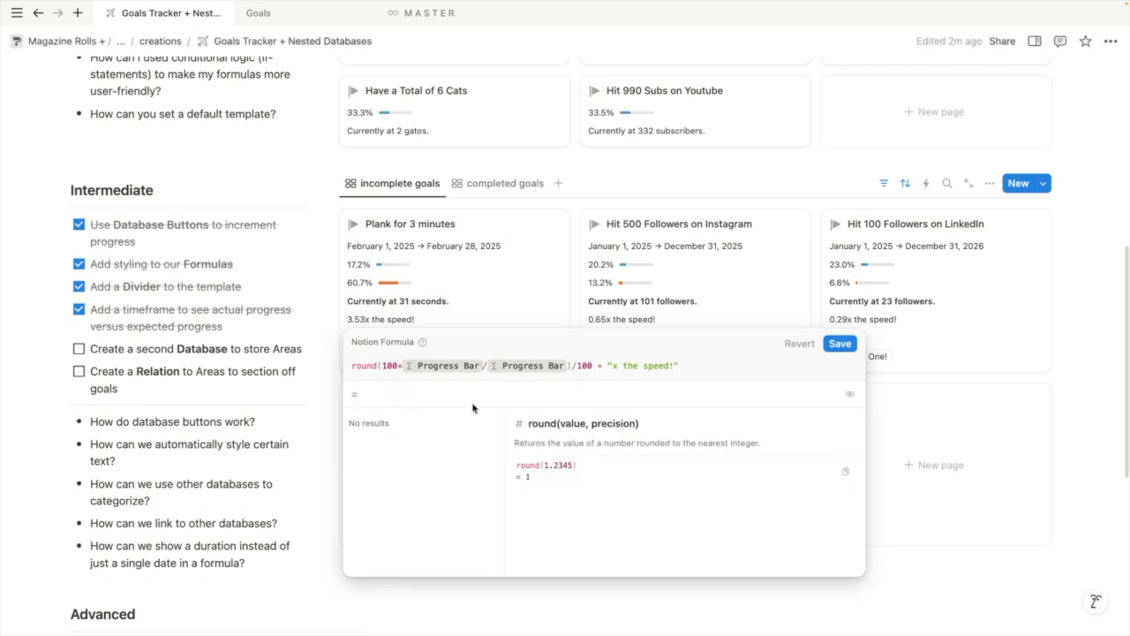
pyautogui.press('BackSpace')
pyautogui.write('ex')
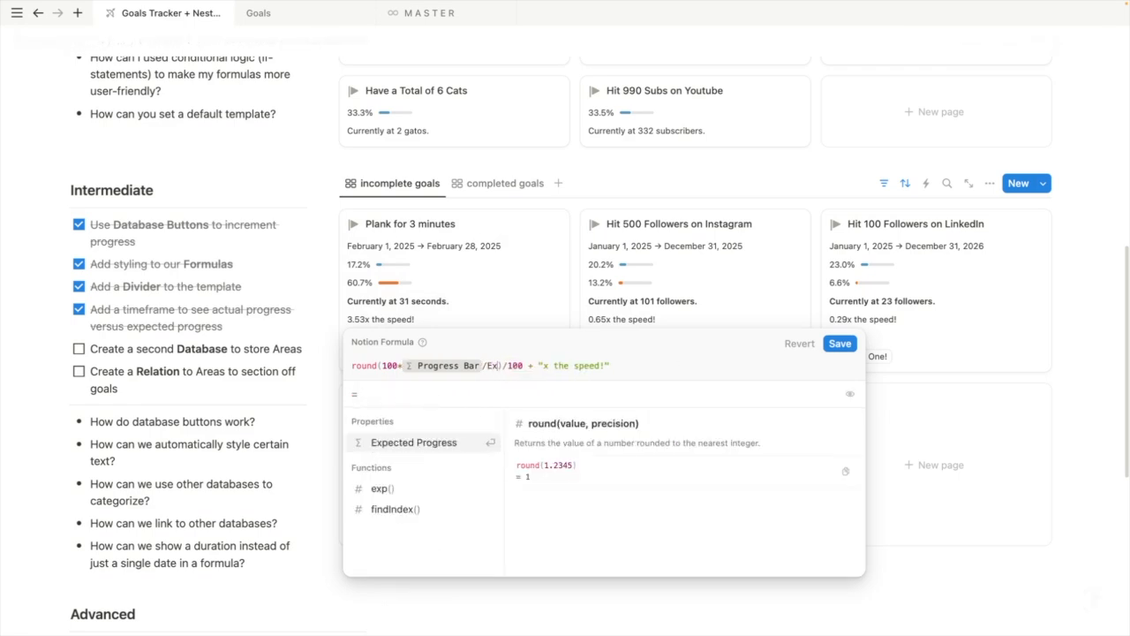
pyautogui.click(456, 439)
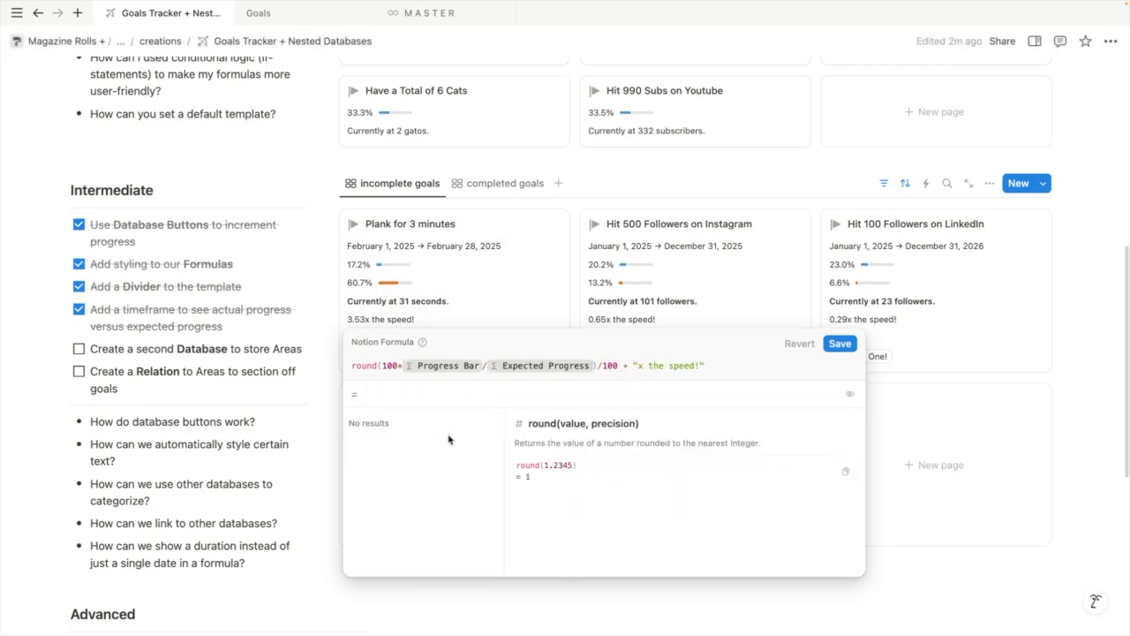
pyautogui.click(842, 343)
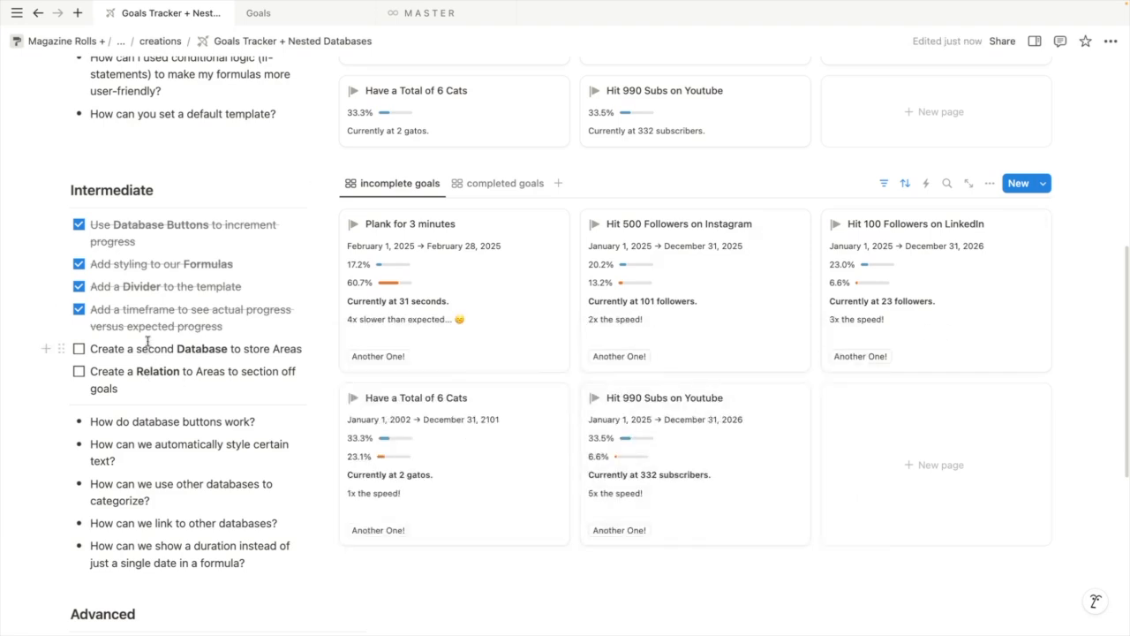
# Review the unchecked Intermediate checklist items about a second Areas database and a Relation to Areas
pyautogui.moveTo(92, 350); pyautogui.dragTo(269, 350)
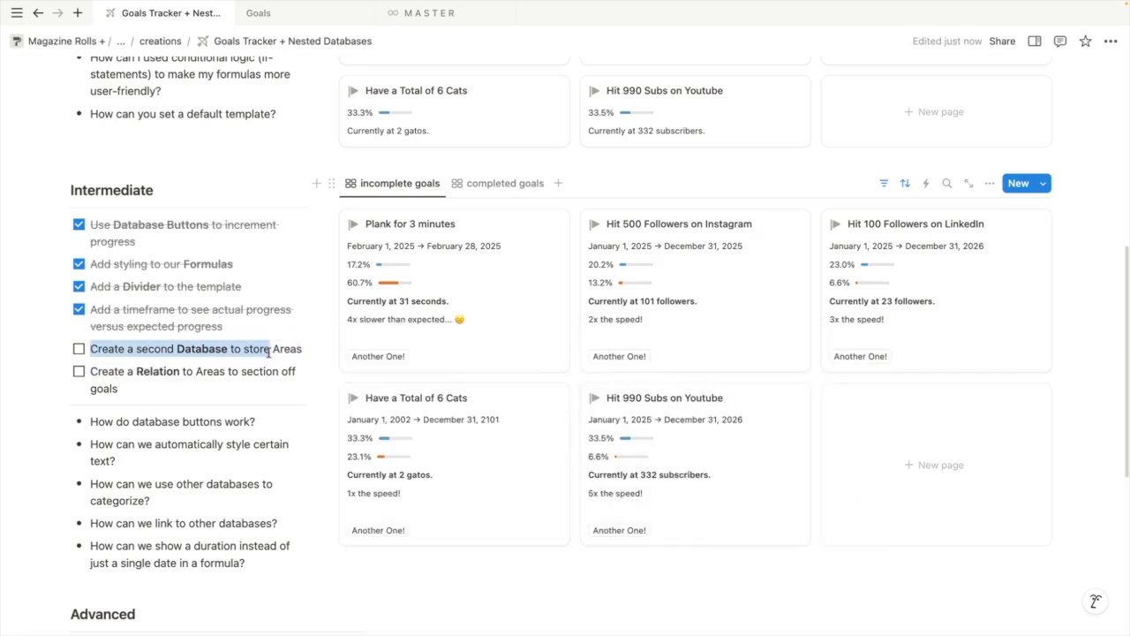
pyautogui.click(283, 349)
pyautogui.moveTo(89, 369); pyautogui.dragTo(119, 389)
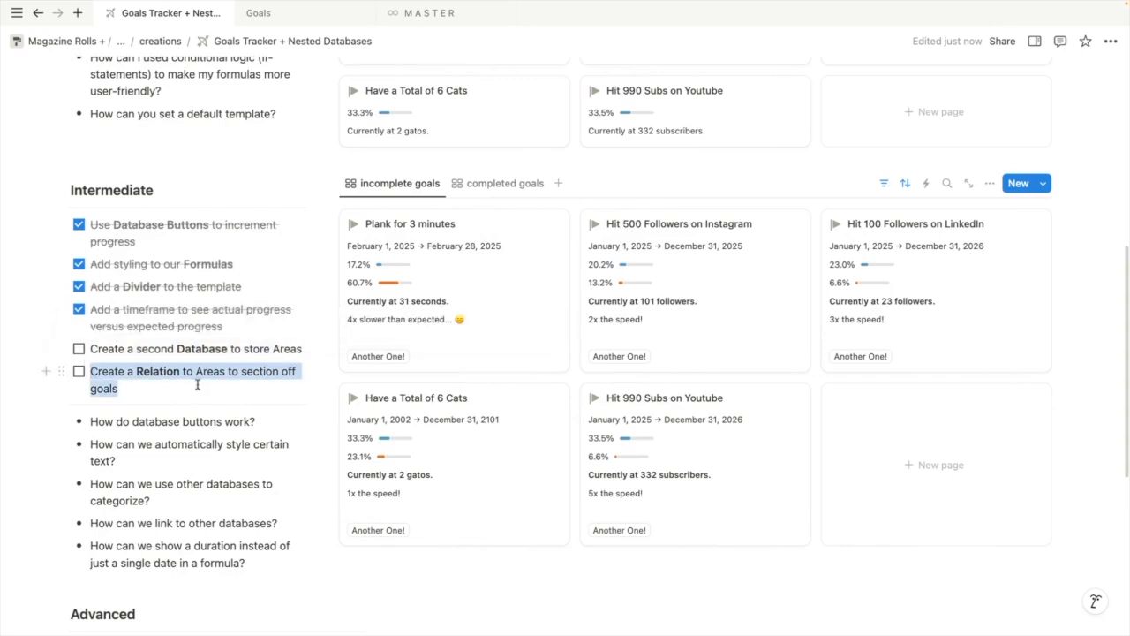
pyautogui.click(246, 362)
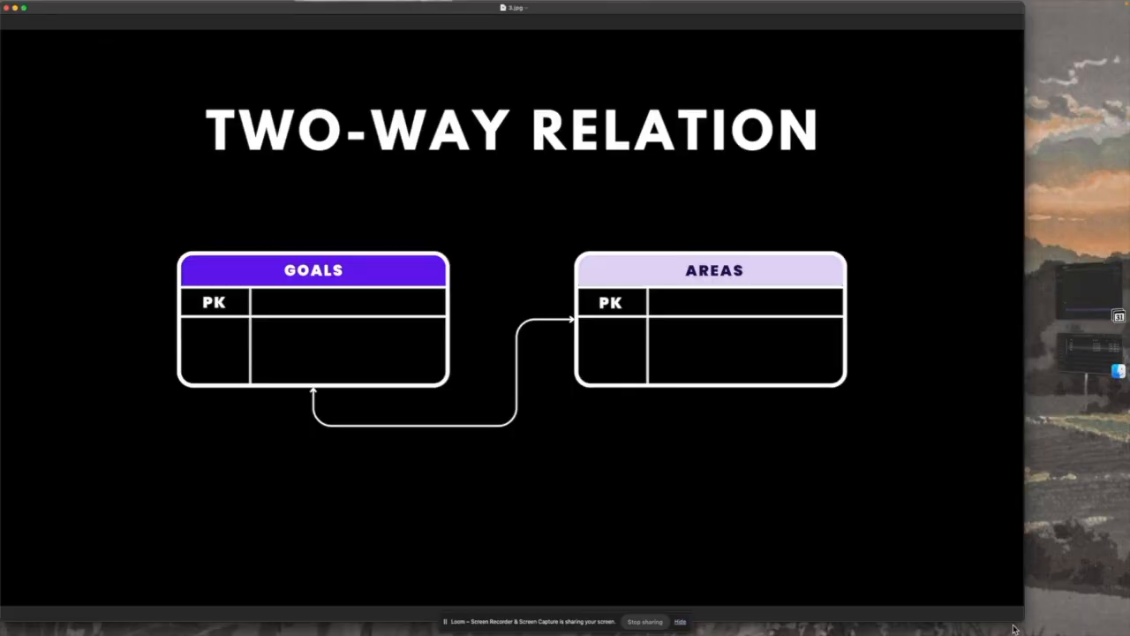
# Enlarge the 3.jpg preview and examine the two-way relation diagram between Goals and Areas
pyautogui.moveTo(1018, 618); pyautogui.dragTo(1126, 619)
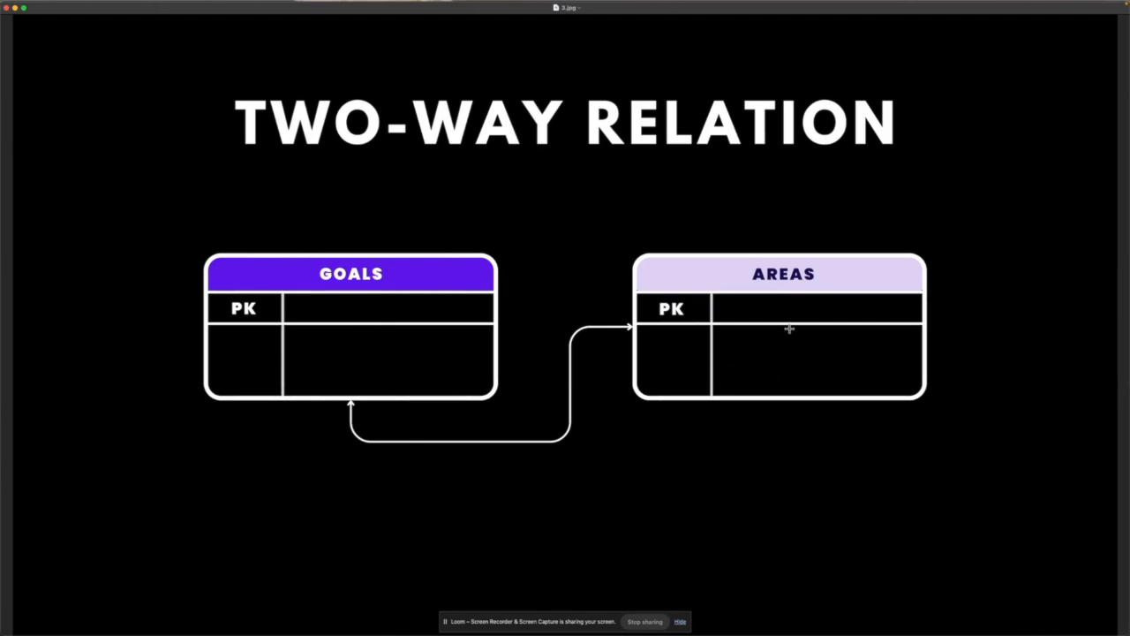
pyautogui.press('super+Tab')
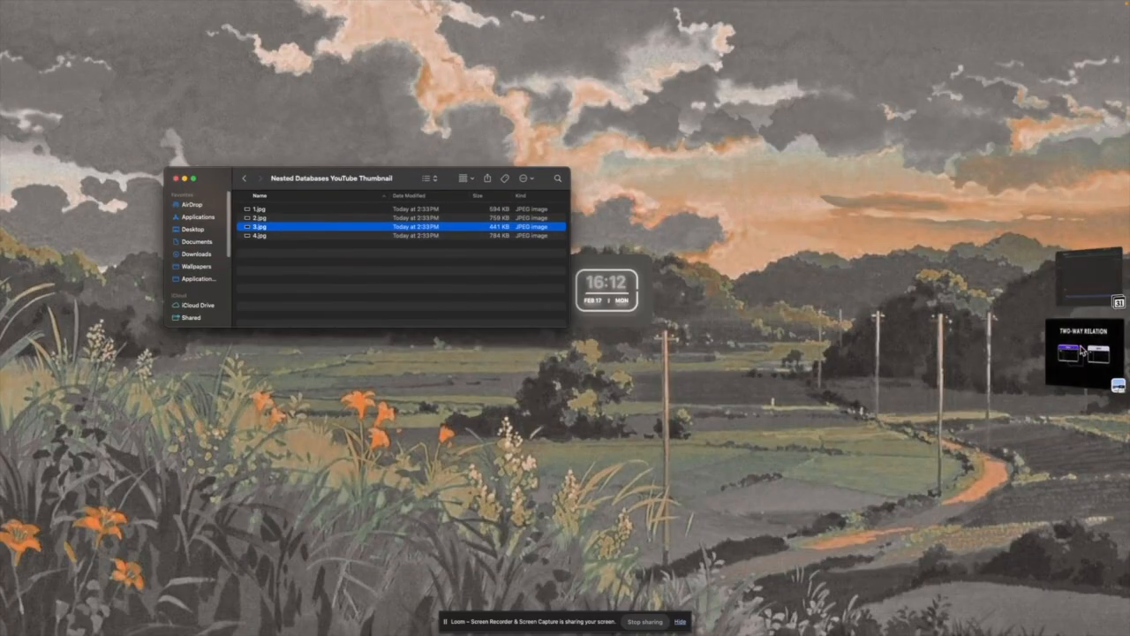
pyautogui.click(1086, 353)
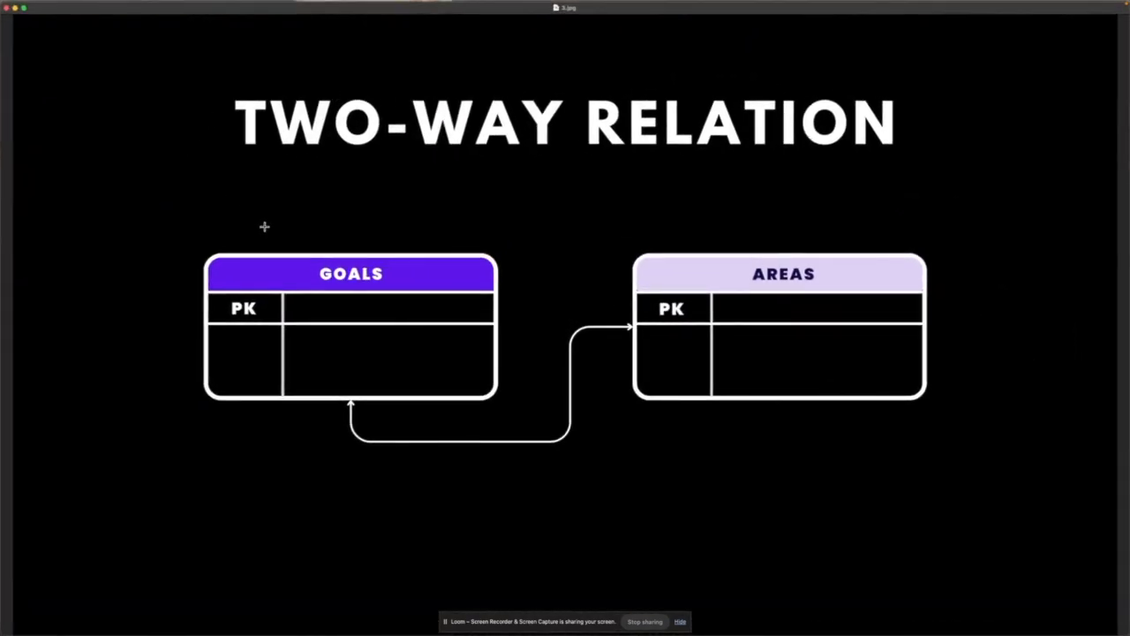
pyautogui.moveTo(277, 240); pyautogui.dragTo(543, 397)
pyautogui.click(585, 222)
pyautogui.moveTo(588, 223); pyautogui.dragTo(1064, 487)
pyautogui.click(883, 167)
# Switch to Notion and create a full-page database titled Areas on the Backend page
pyautogui.press('super+Tab')
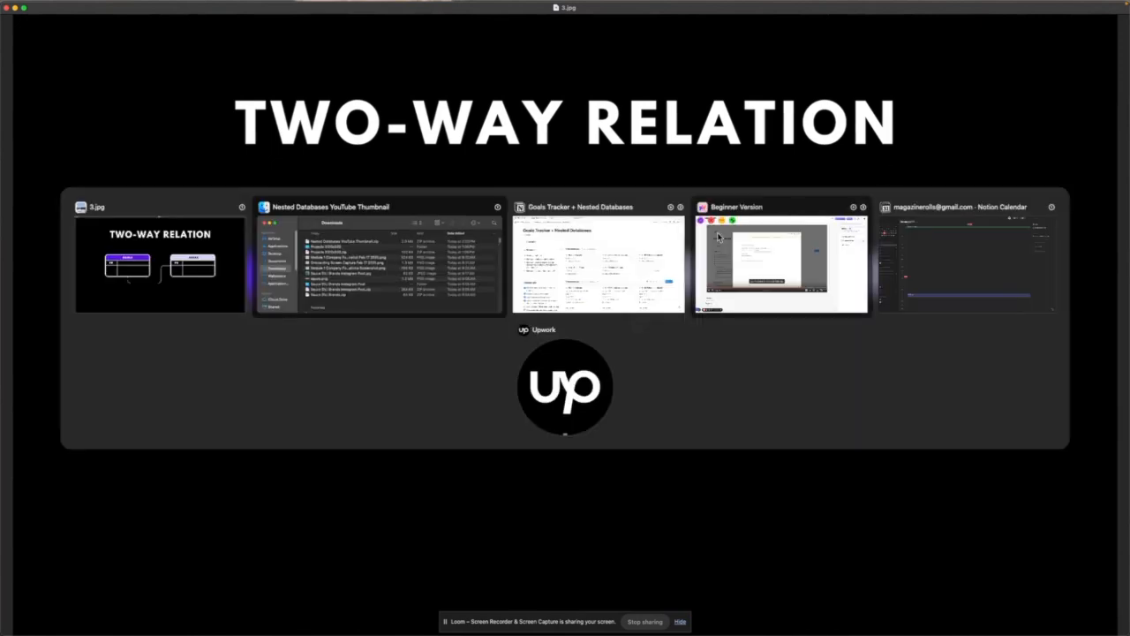
pyautogui.click(583, 288)
pyautogui.moveTo(154, 187)
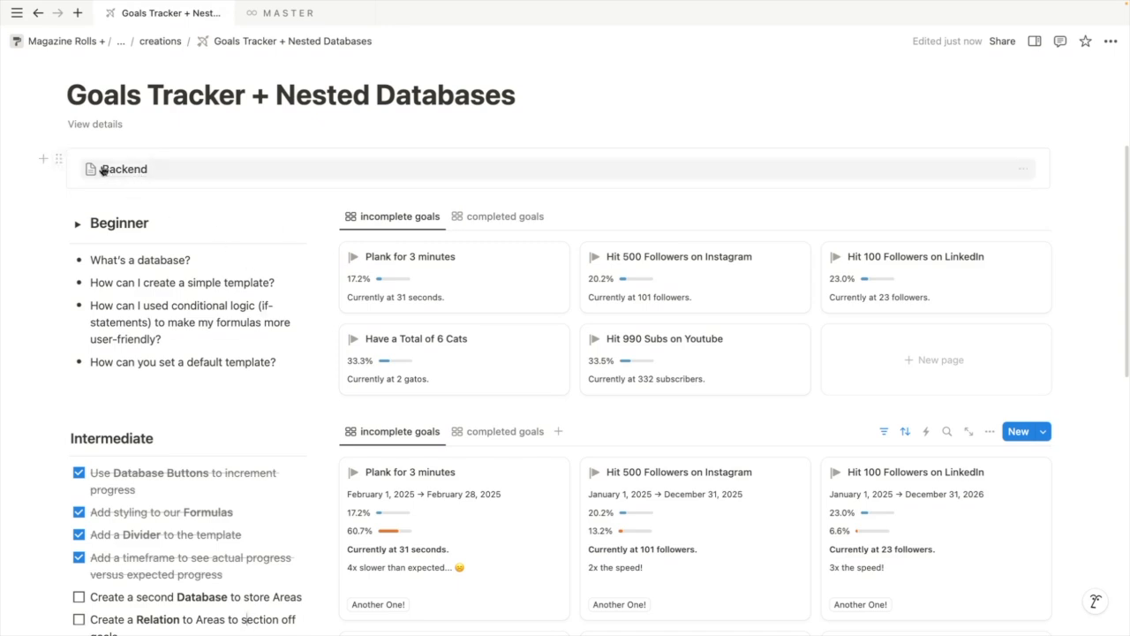
pyautogui.click(110, 168)
pyautogui.click(381, 206)
pyautogui.press('super+bracketleft')
pyautogui.click(395, 246)
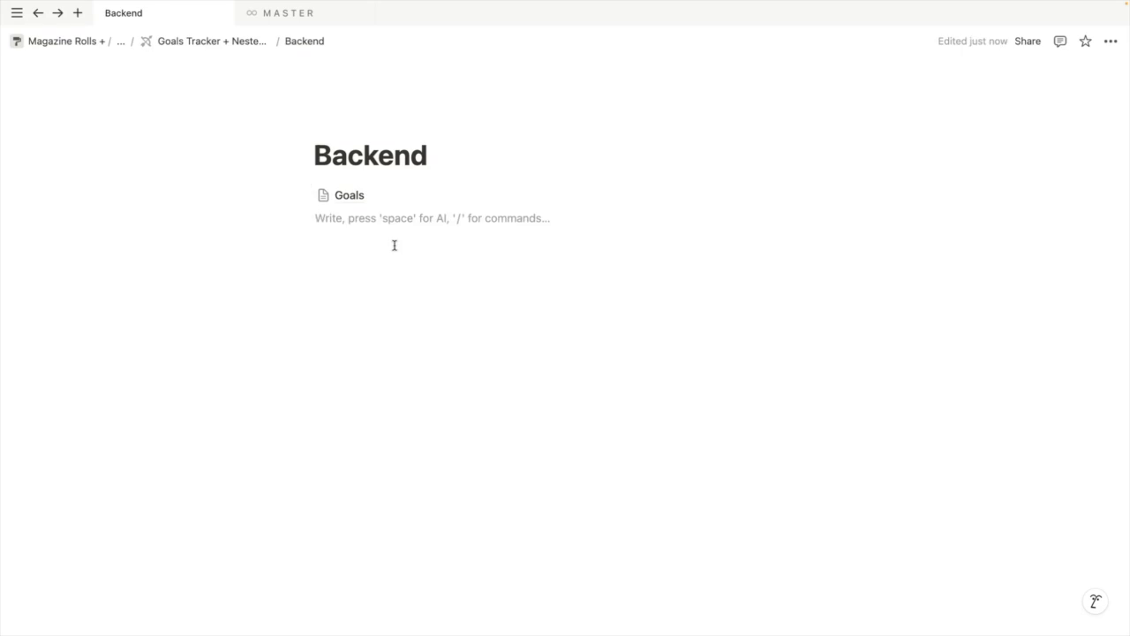
pyautogui.write('/data')
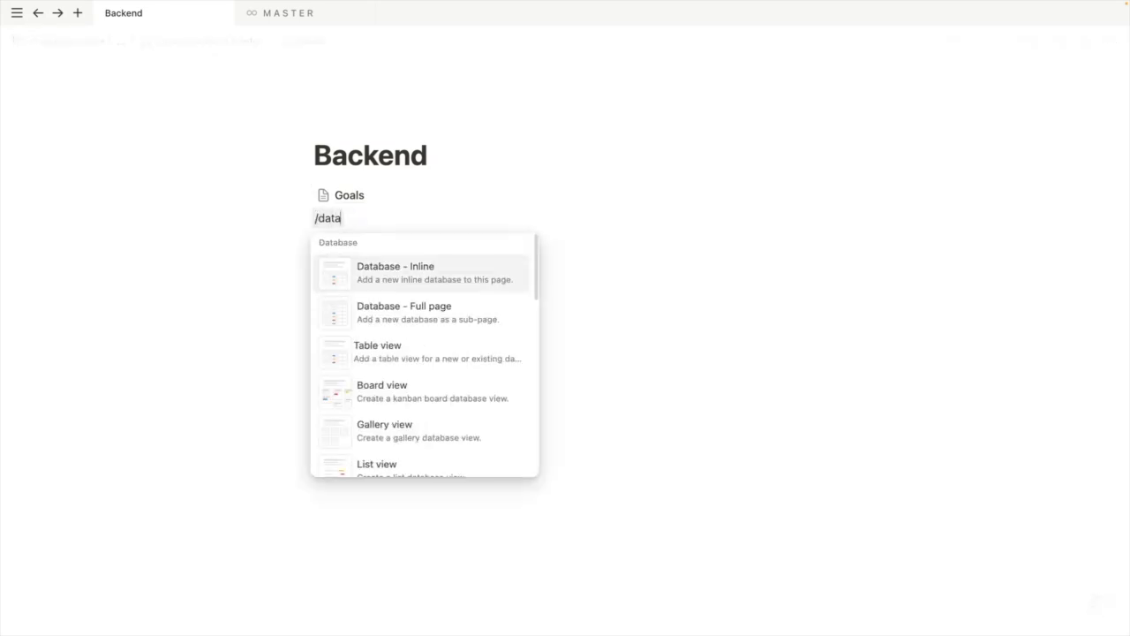
pyautogui.click(404, 308)
pyautogui.click(119, 108)
pyautogui.write('Areas')
# Name the Areas table view "all areas" and rename its Name property to Area
pyautogui.click(105, 131)
pyautogui.click(118, 176)
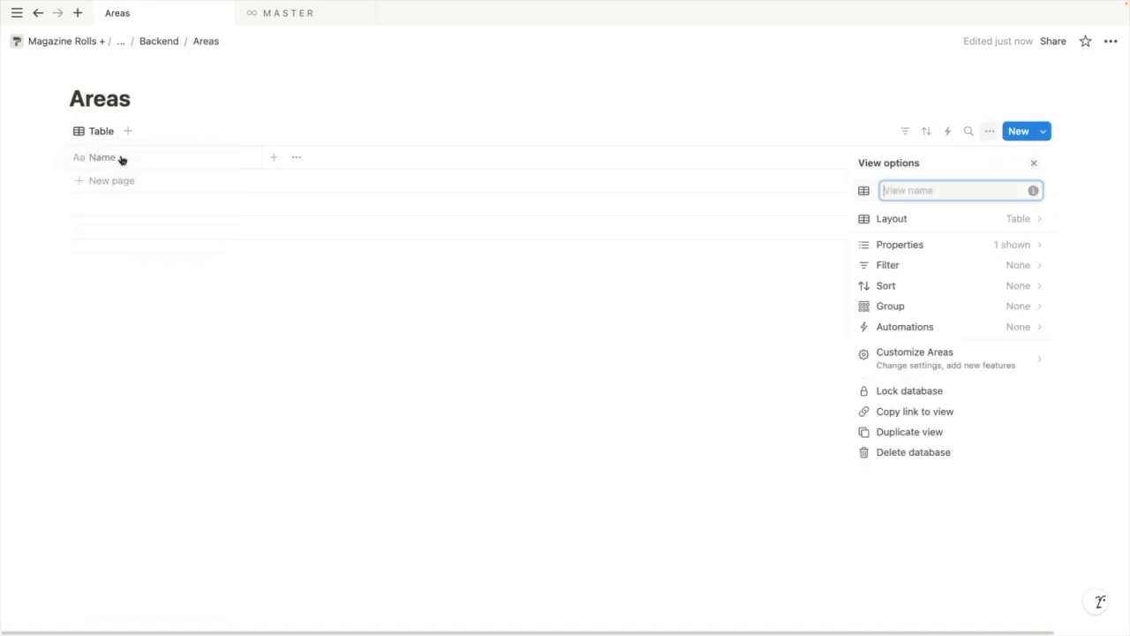
pyautogui.write('all areas')
pyautogui.click(159, 318)
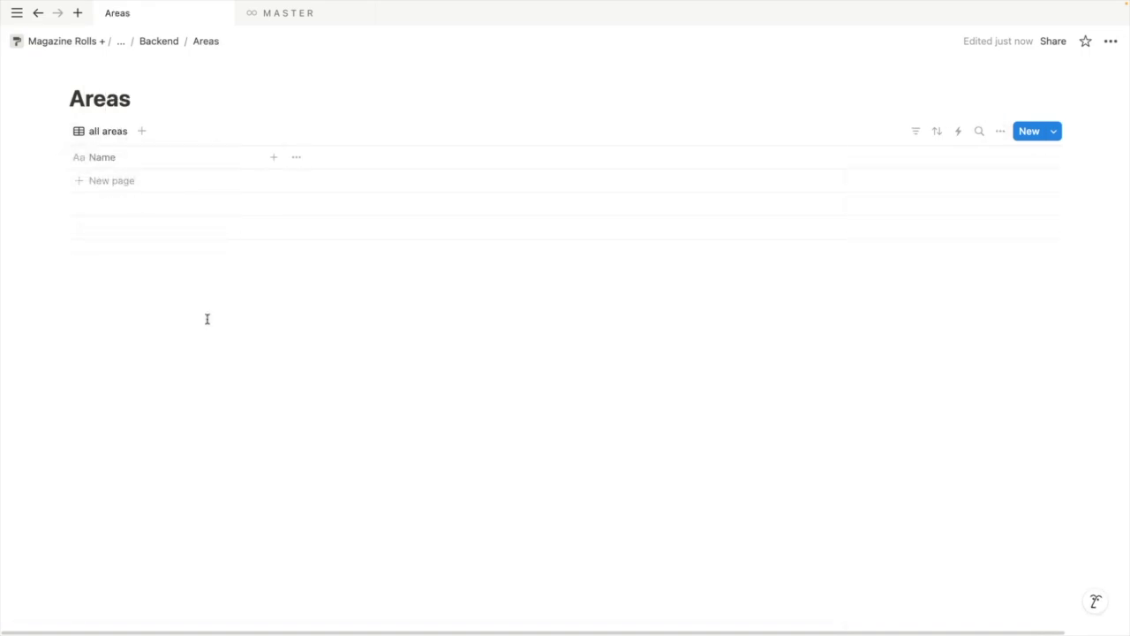
pyautogui.click(129, 164)
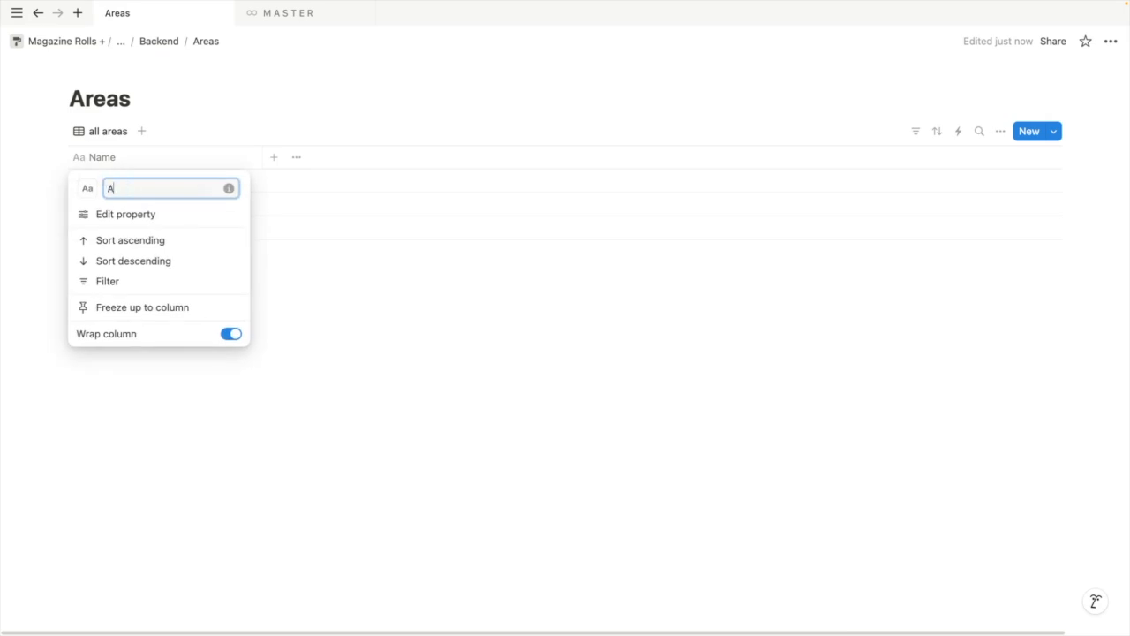
pyautogui.click(537, 434)
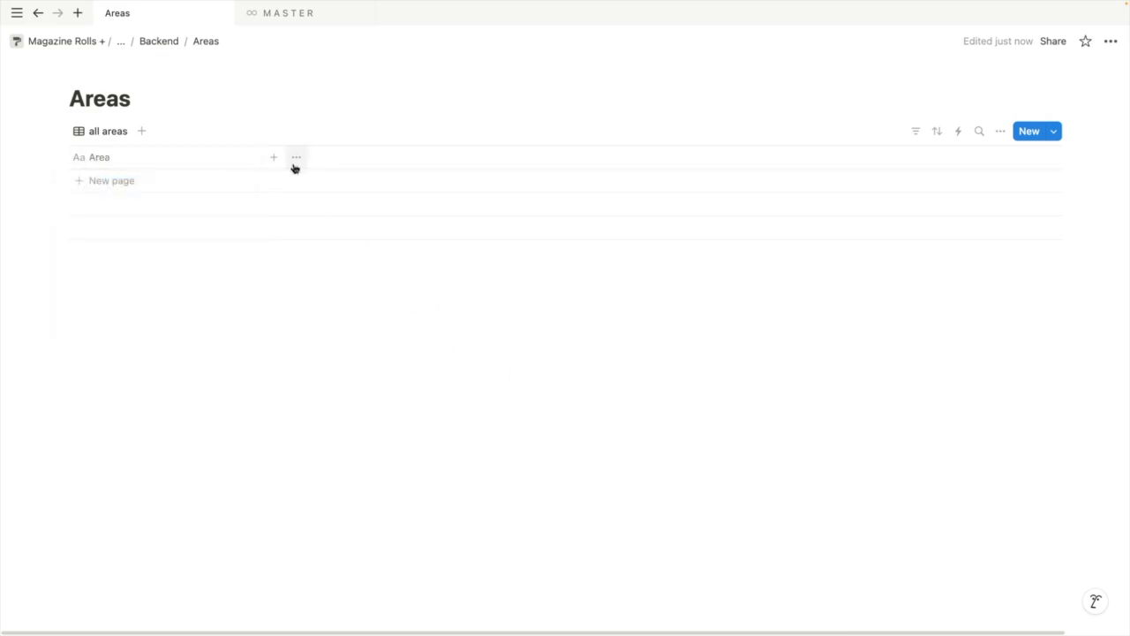
# Add a two-way relation property to the Goals database in Areas, with Area as the related property name
pyautogui.click(274, 157)
pyautogui.scroll(-5, 946, 531)
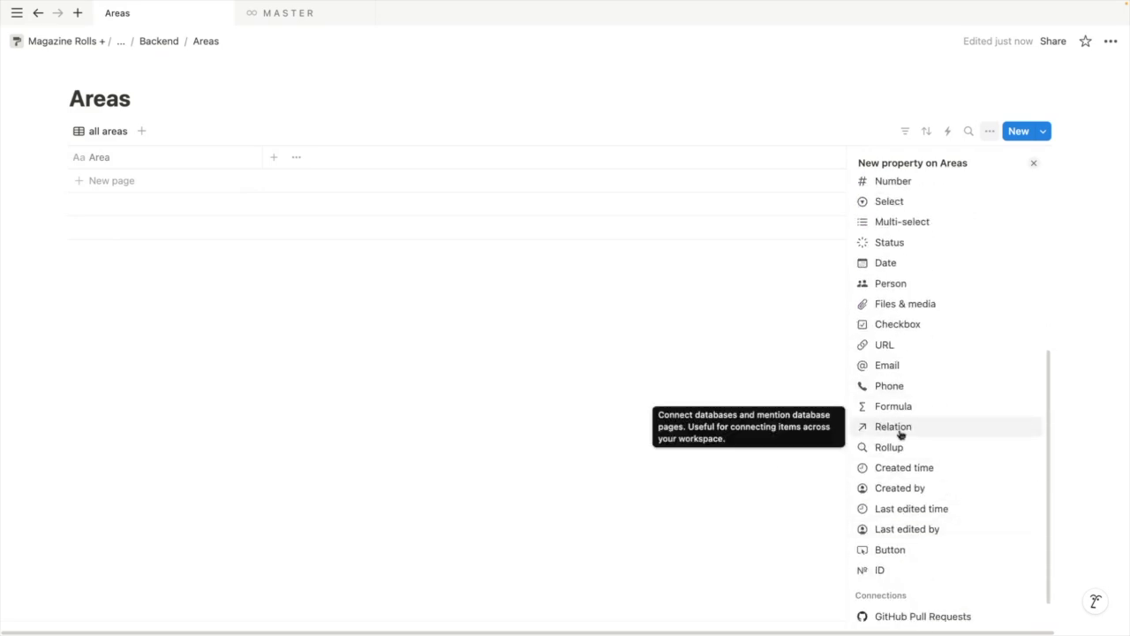
pyautogui.click(893, 427)
pyautogui.click(909, 292)
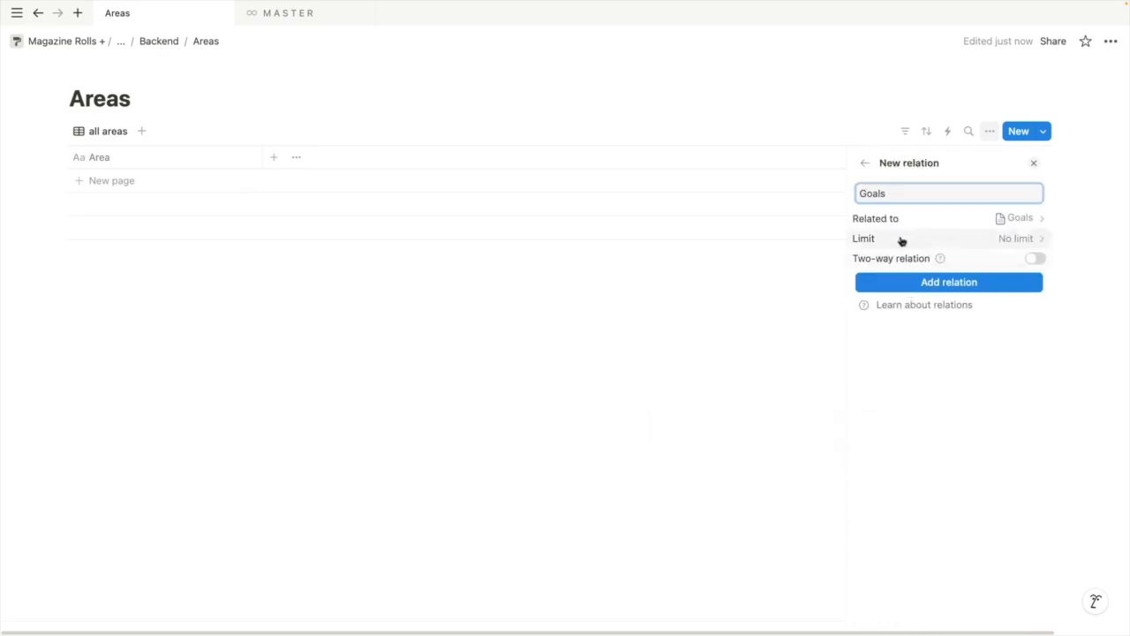
pyautogui.click(888, 258)
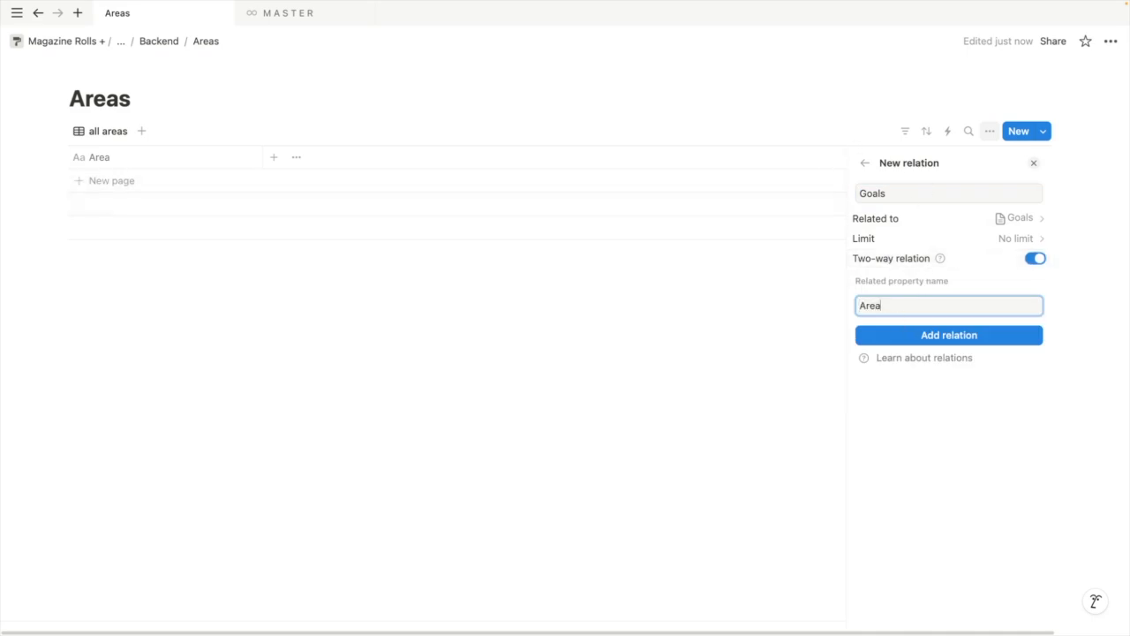
pyautogui.click(928, 336)
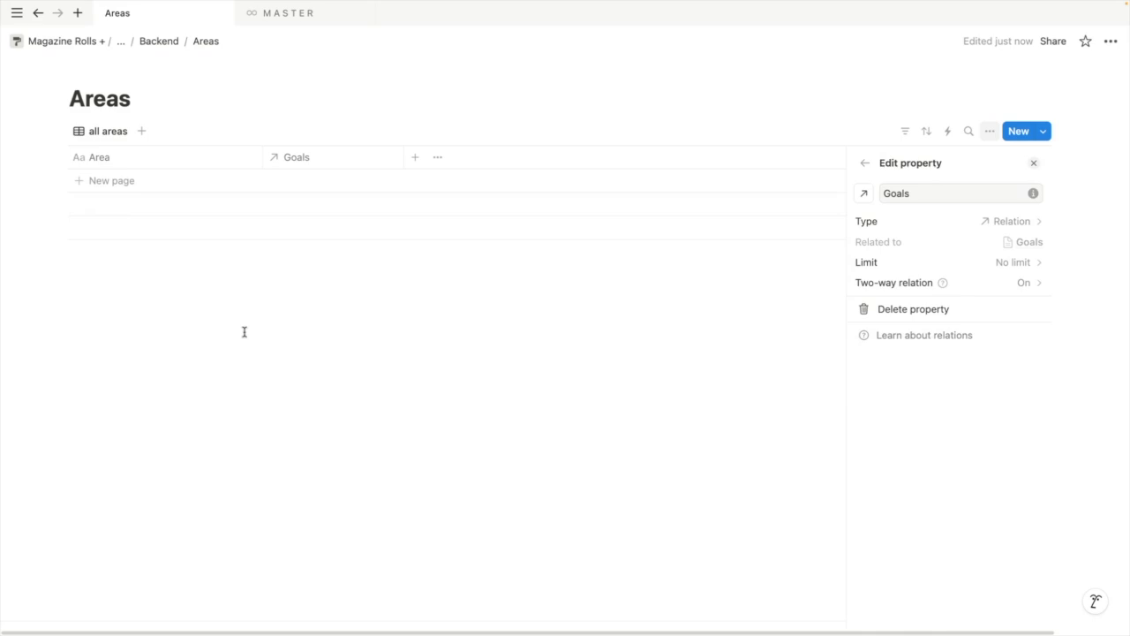
# Add three entries to the Areas database: Home, Profesional Development and Social Media
pyautogui.click(142, 184)
pyautogui.click(299, 371)
pyautogui.click(113, 184)
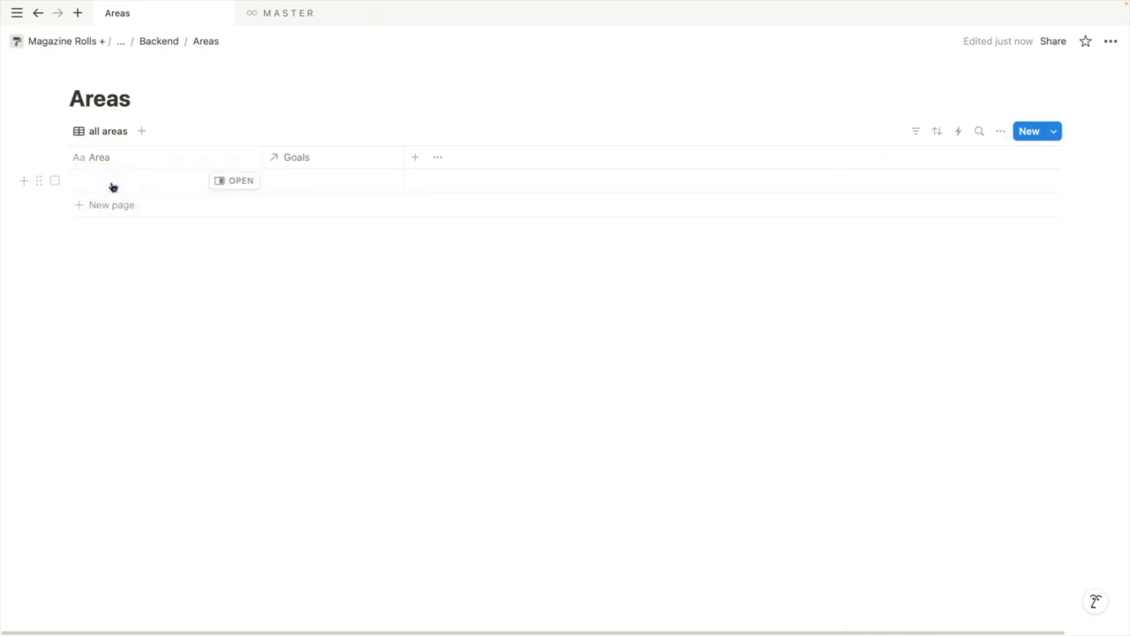
pyautogui.write('Home')
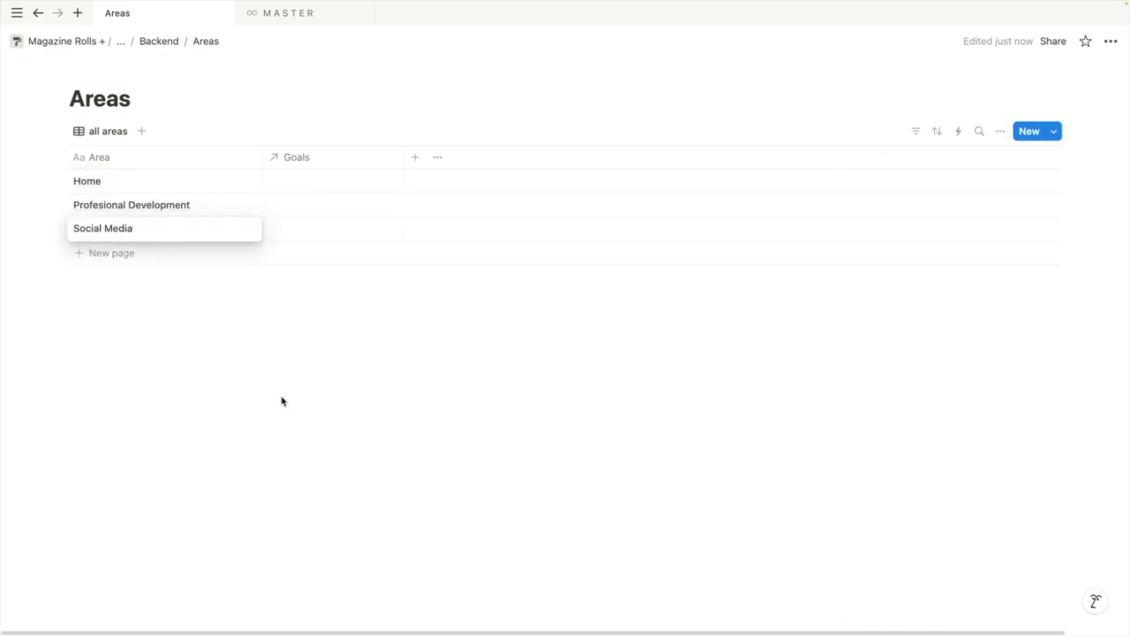
pyautogui.press('Escape')
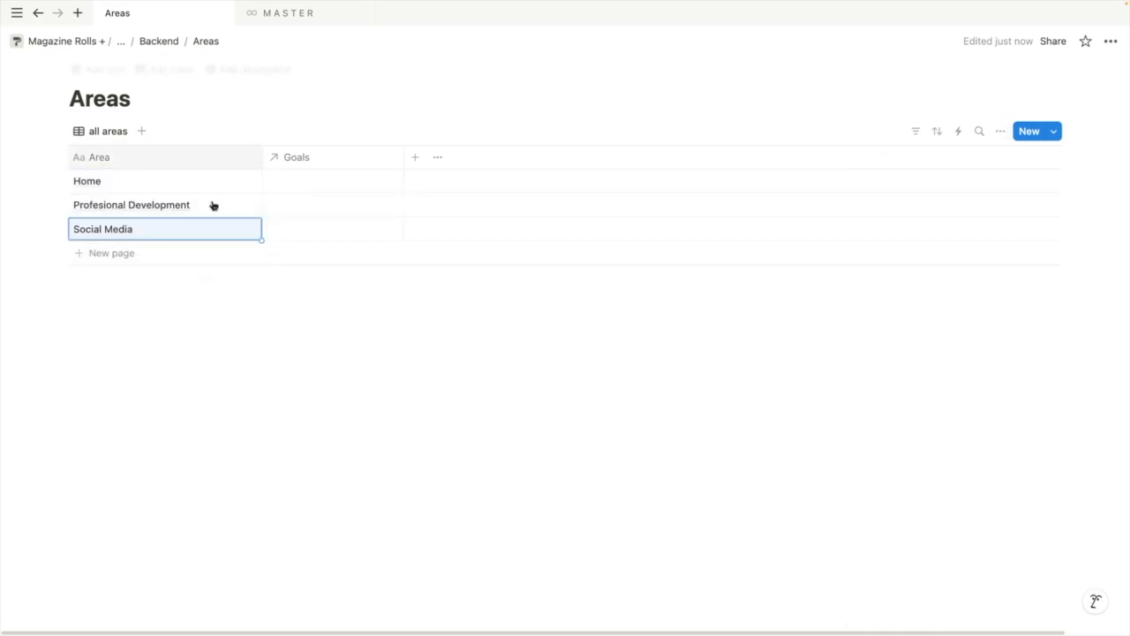
# Open the Goals database from the Backend page, look over its properties and recheck the two-way relation diagram in 3.jpg
pyautogui.click(161, 43)
pyautogui.click(394, 199)
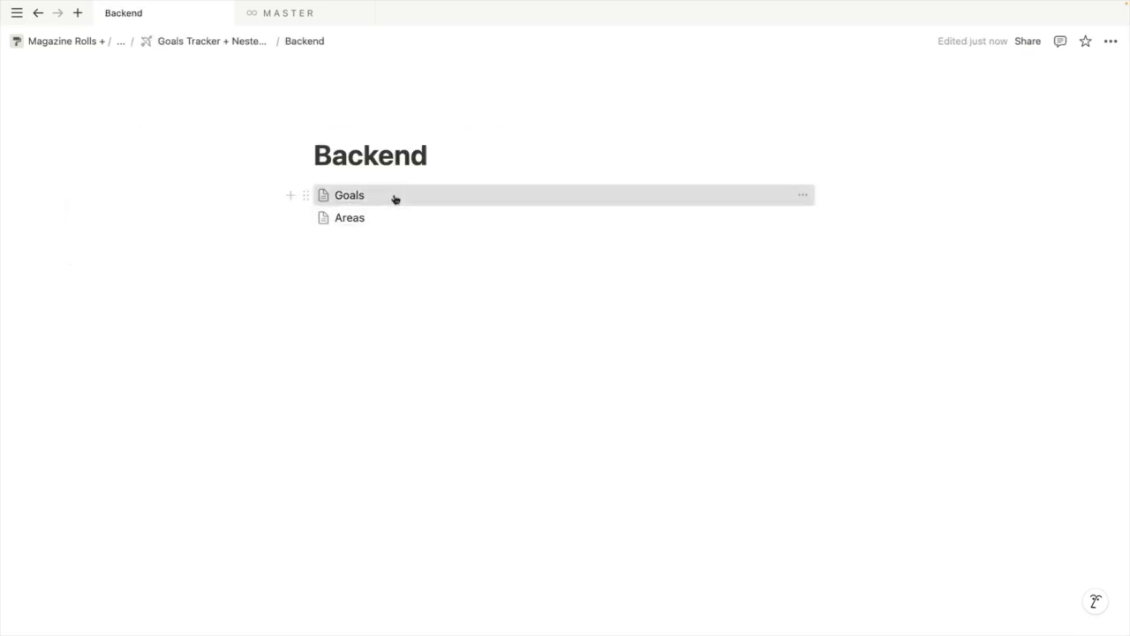
pyautogui.click(996, 158)
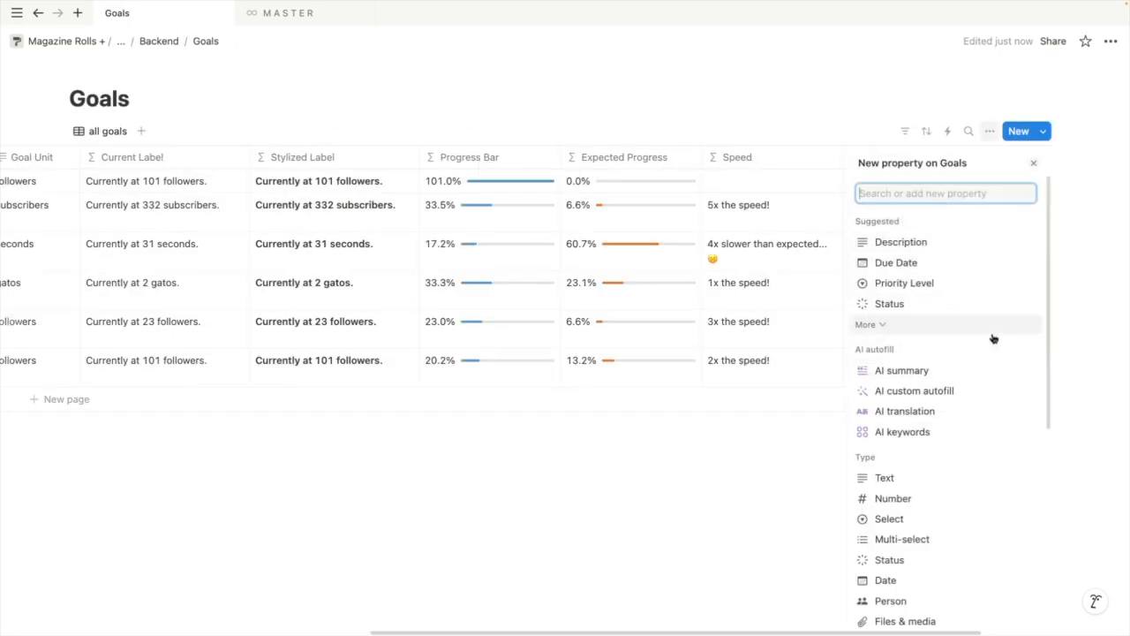
pyautogui.click(530, 504)
pyautogui.moveTo(459, 633); pyautogui.dragTo(33, 592)
pyautogui.hotkey('alt', 'Tab')
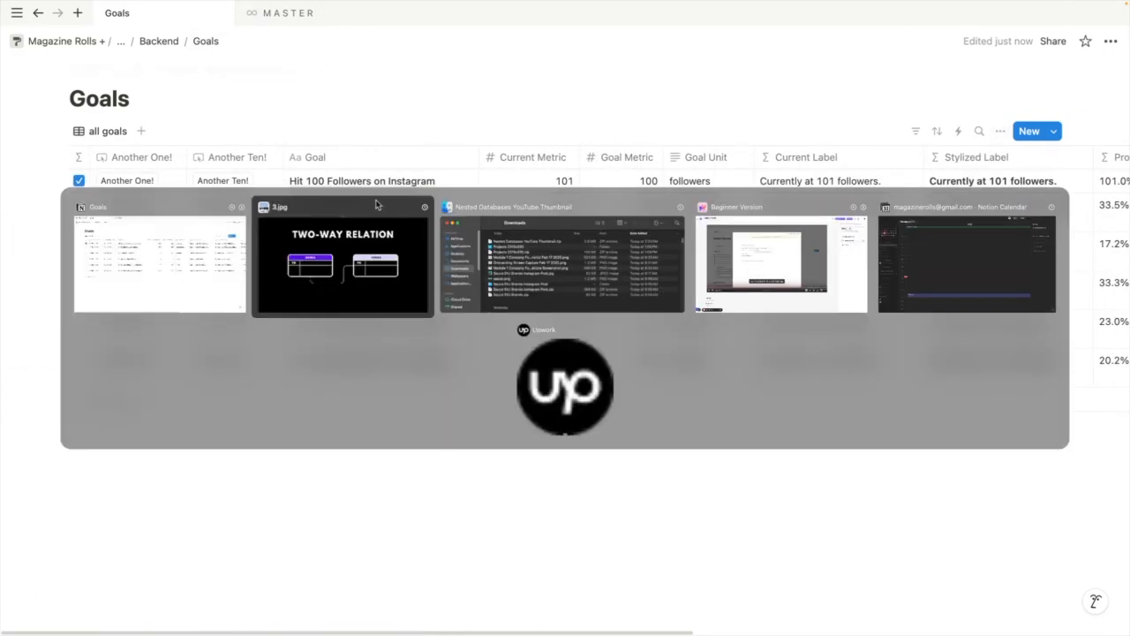
pyautogui.hotkey('alt', 'Tab')
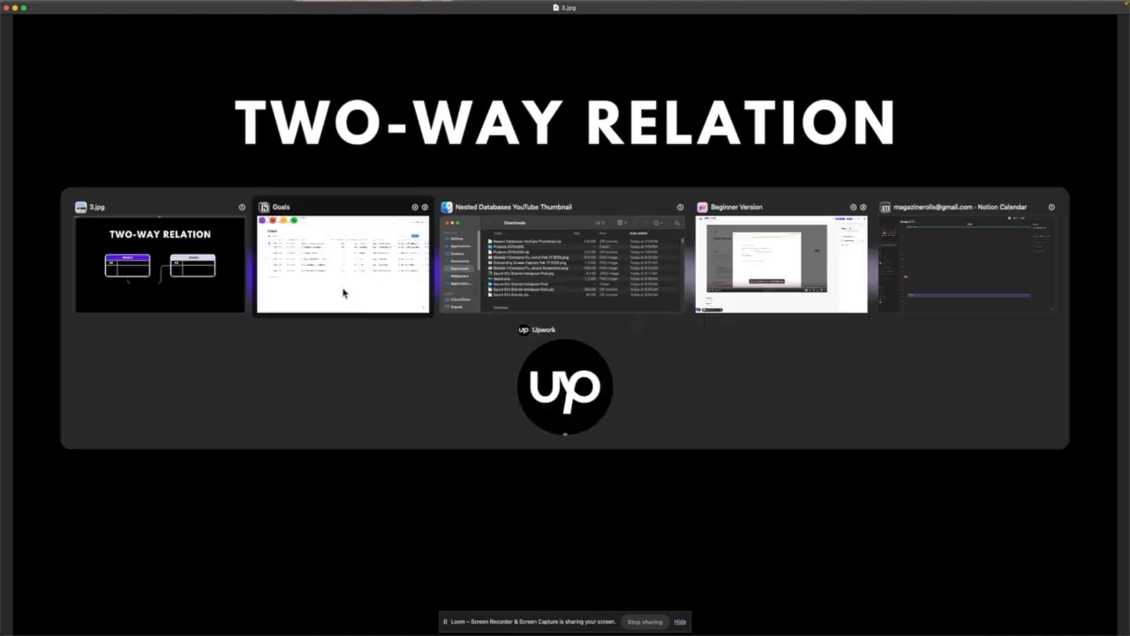
# Open the Social Media area from the hidden goal groups on the MASTER page and look through its contents
pyautogui.click(329, 16)
pyautogui.scroll(-3, 327, 428)
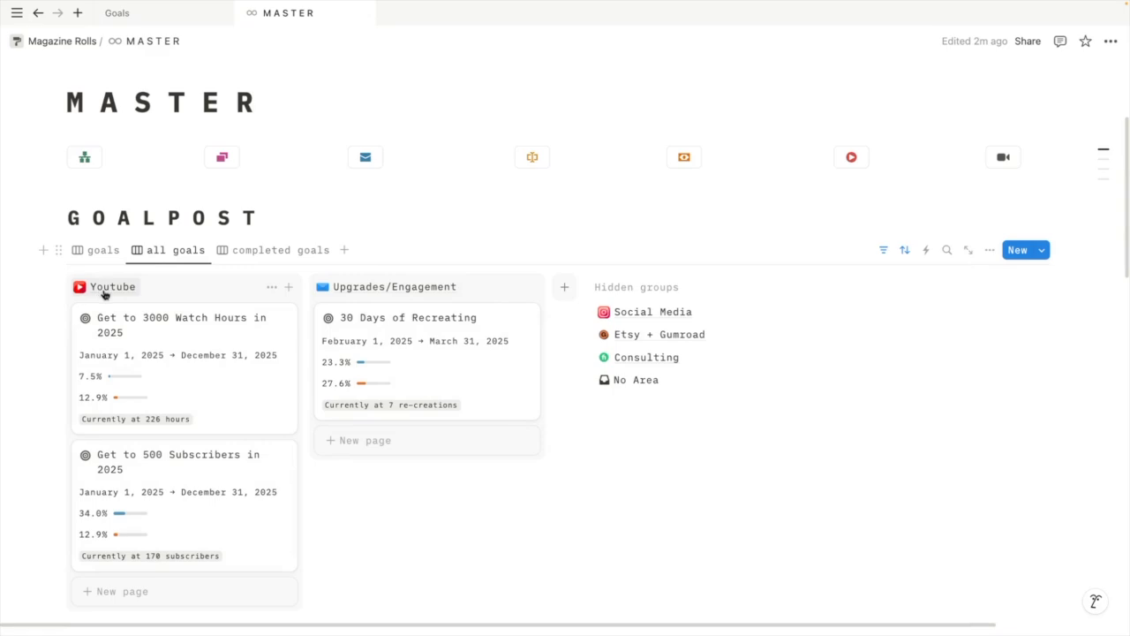
pyautogui.click(652, 314)
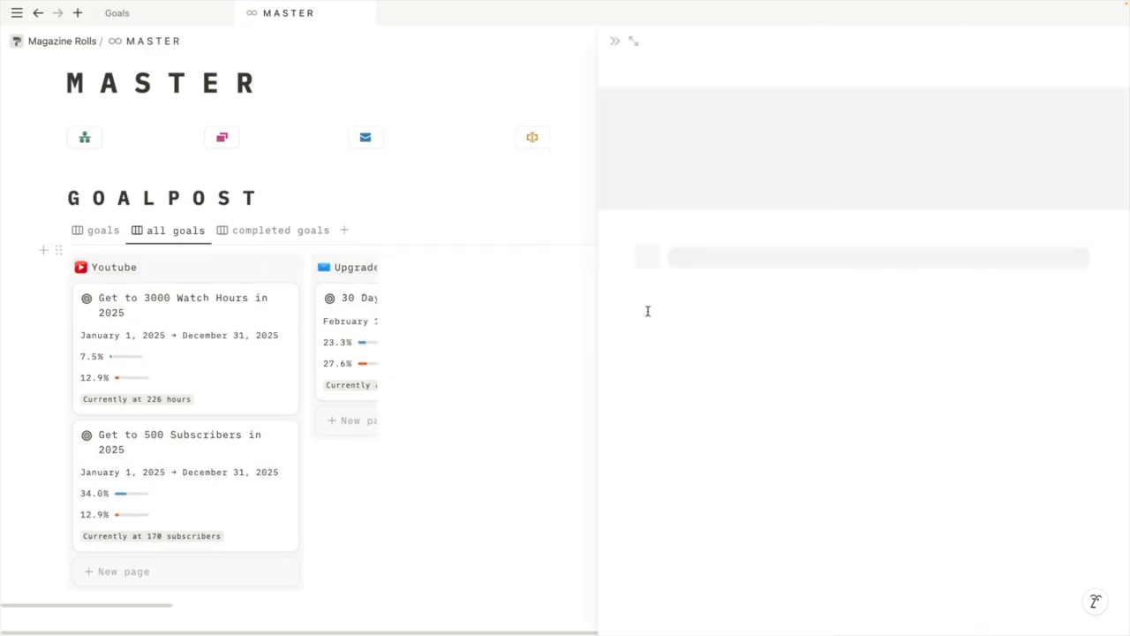
pyautogui.scroll(-3, 680, 532)
pyautogui.scroll(-4, 680, 531)
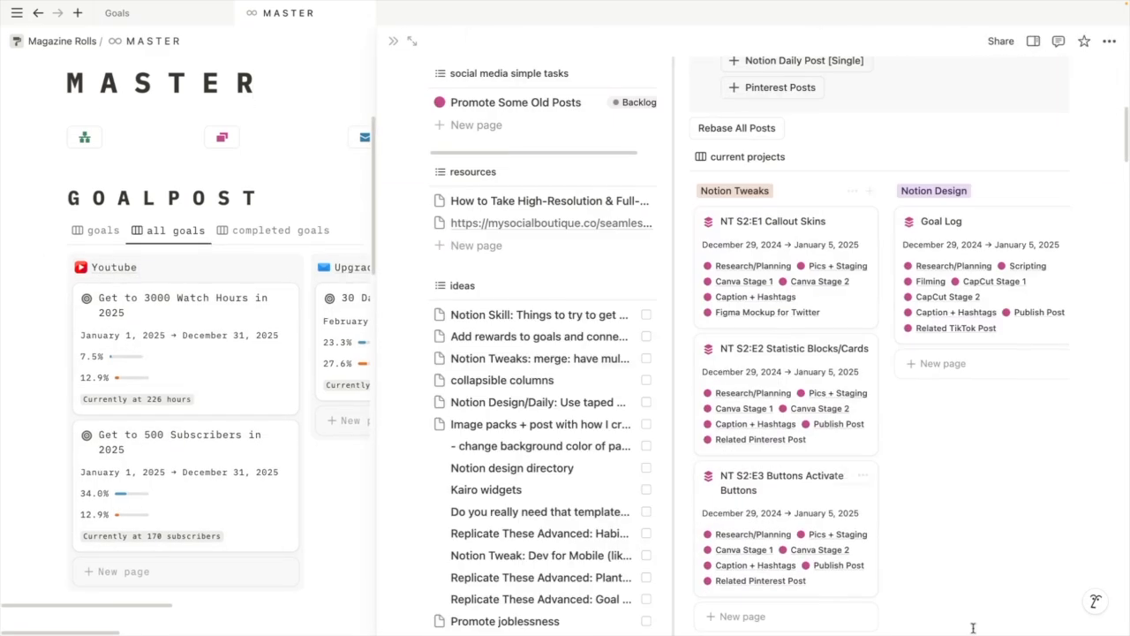
# Close the Social Media area page and return to the Goals Tracker + Nested Databases page
pyautogui.scroll(7, 575, 598)
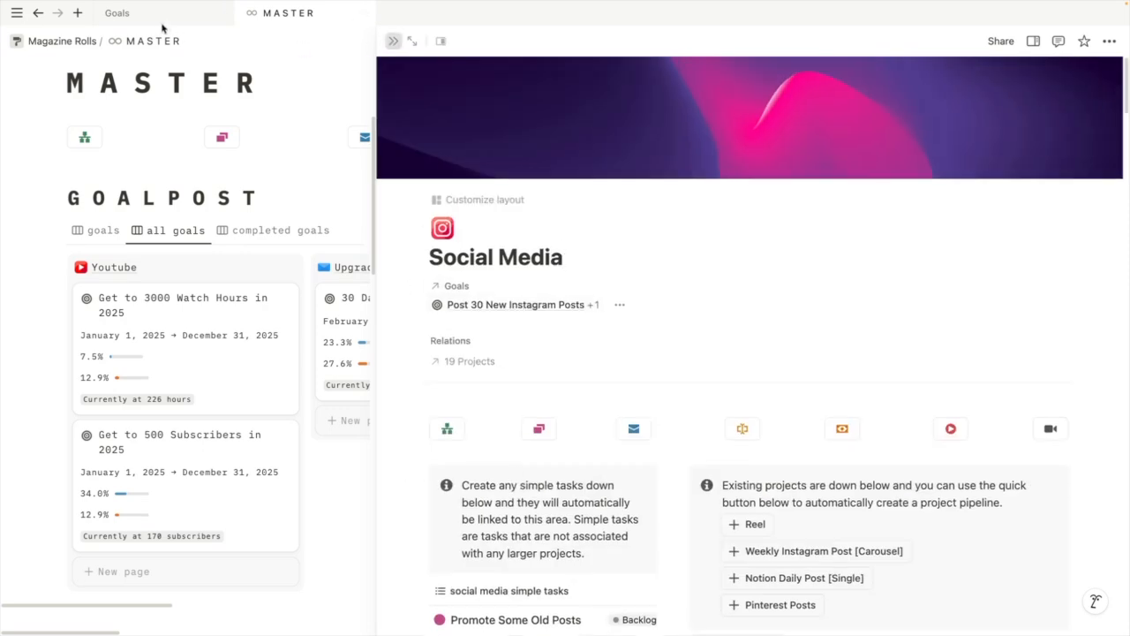
pyautogui.click(393, 41)
pyautogui.click(156, 14)
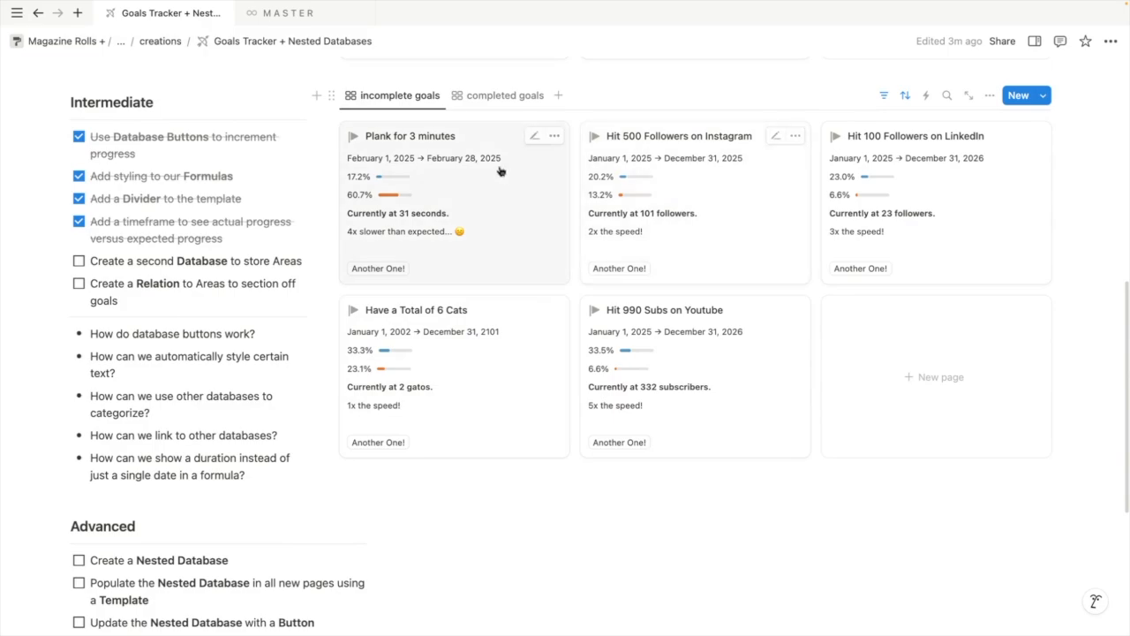
# Open the Plank for 3 minutes goal and set its Area relation to Home
pyautogui.click(529, 238)
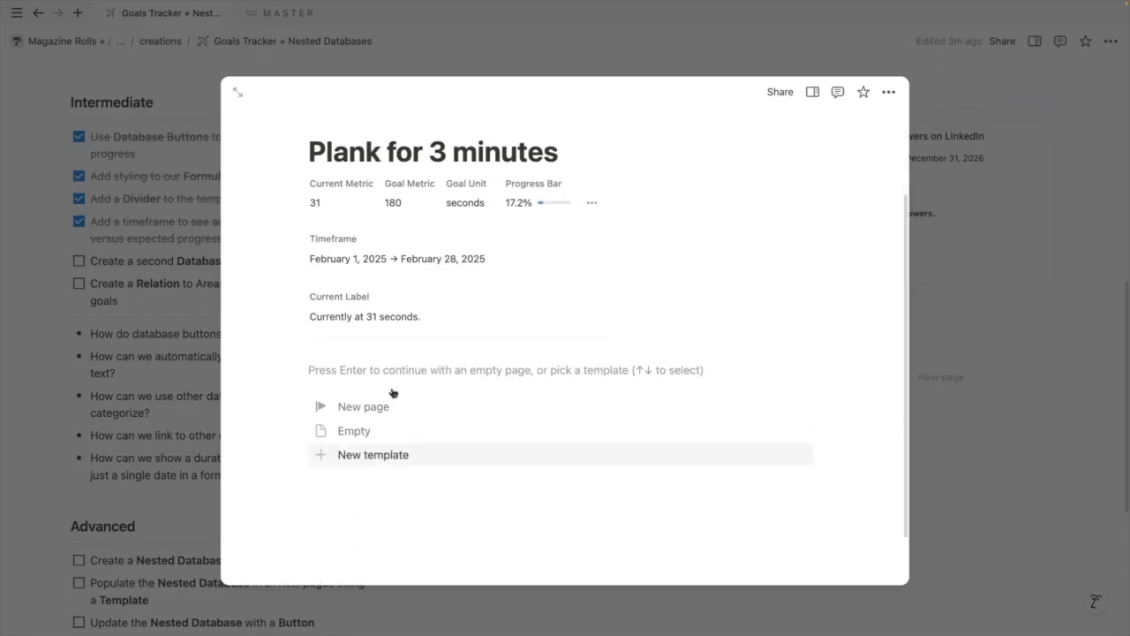
pyautogui.click(592, 202)
pyautogui.scroll(-2, 752, 494)
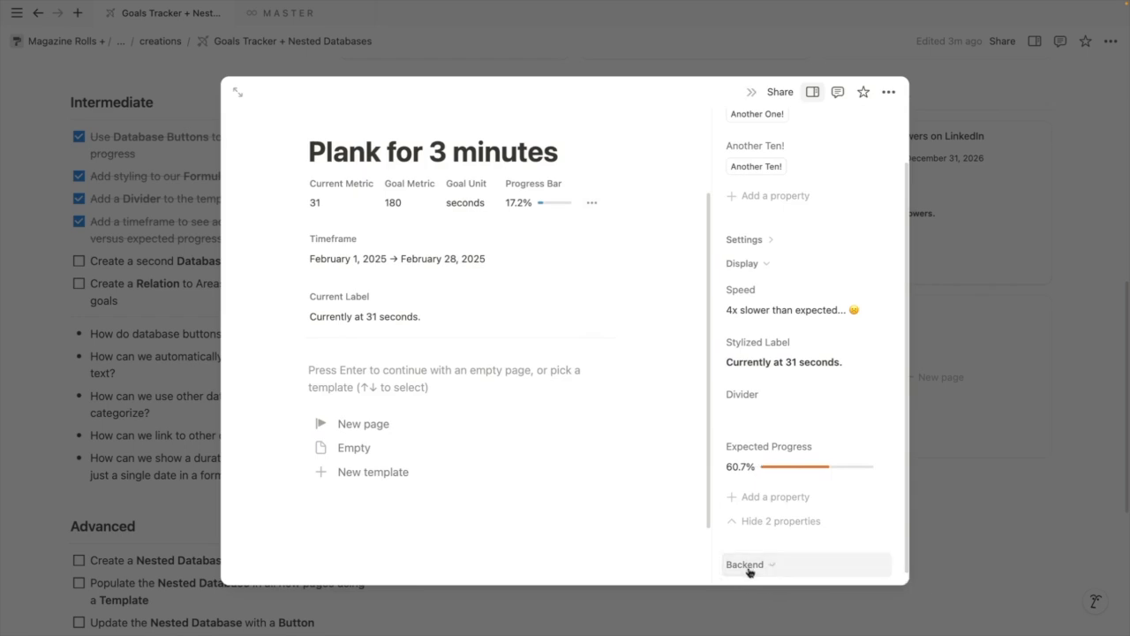
pyautogui.scroll(-1, 752, 569)
pyautogui.click(750, 564)
pyautogui.scroll(-2, 803, 554)
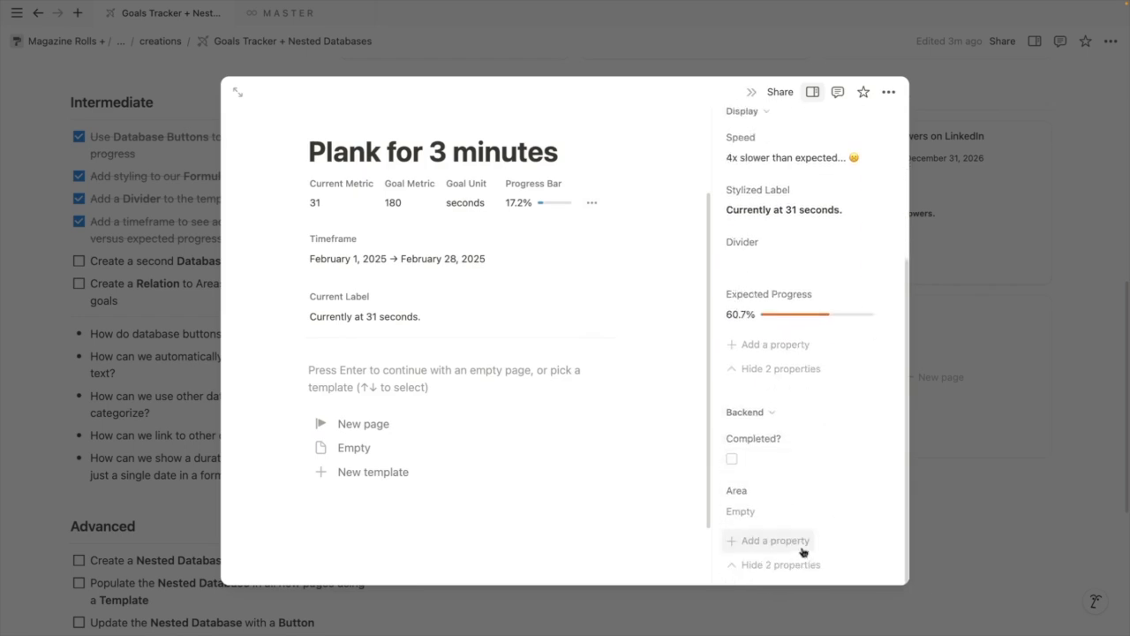
pyautogui.click(783, 512)
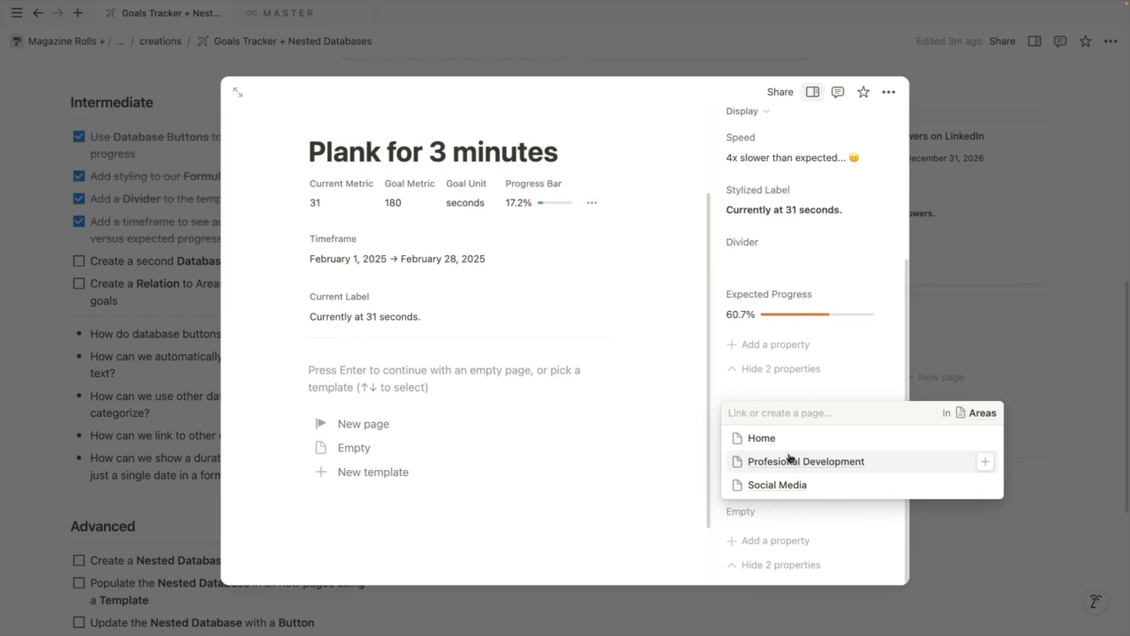
pyautogui.click(779, 439)
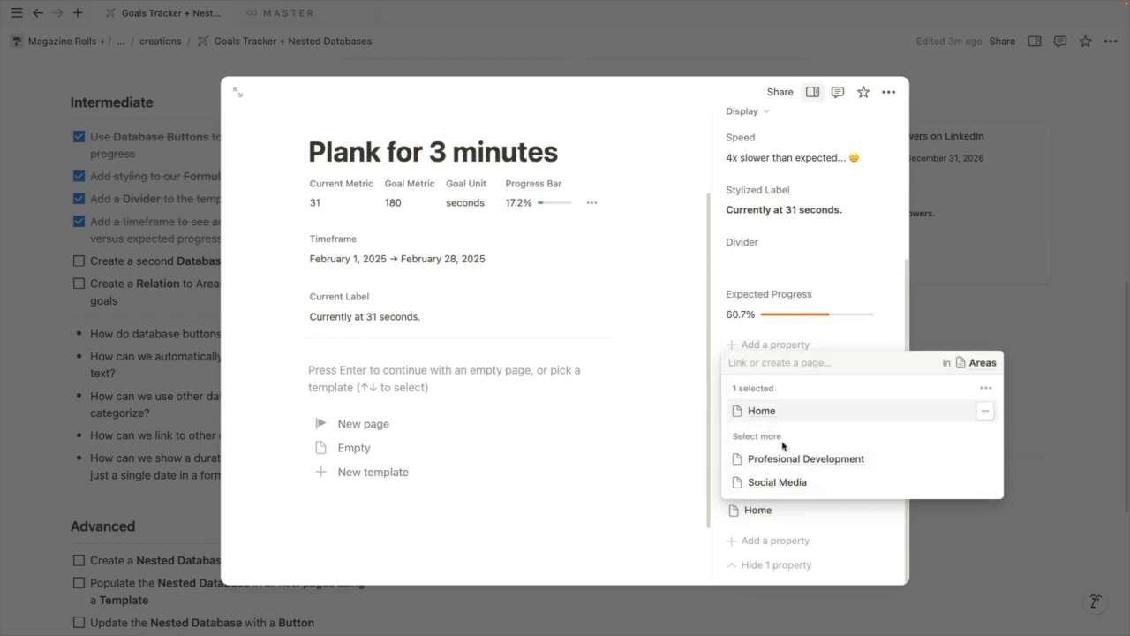
pyautogui.click(1023, 273)
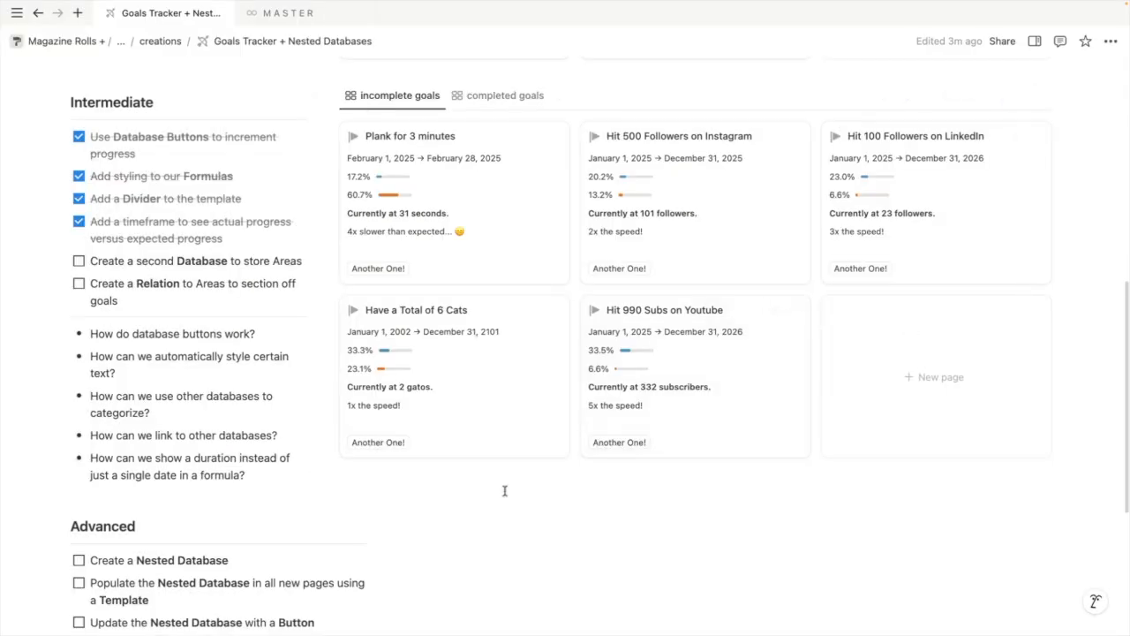
# Change the layout of the incomplete goals view to Board
pyautogui.click(990, 97)
pyautogui.click(959, 202)
pyautogui.click(935, 125)
pyautogui.click(998, 290)
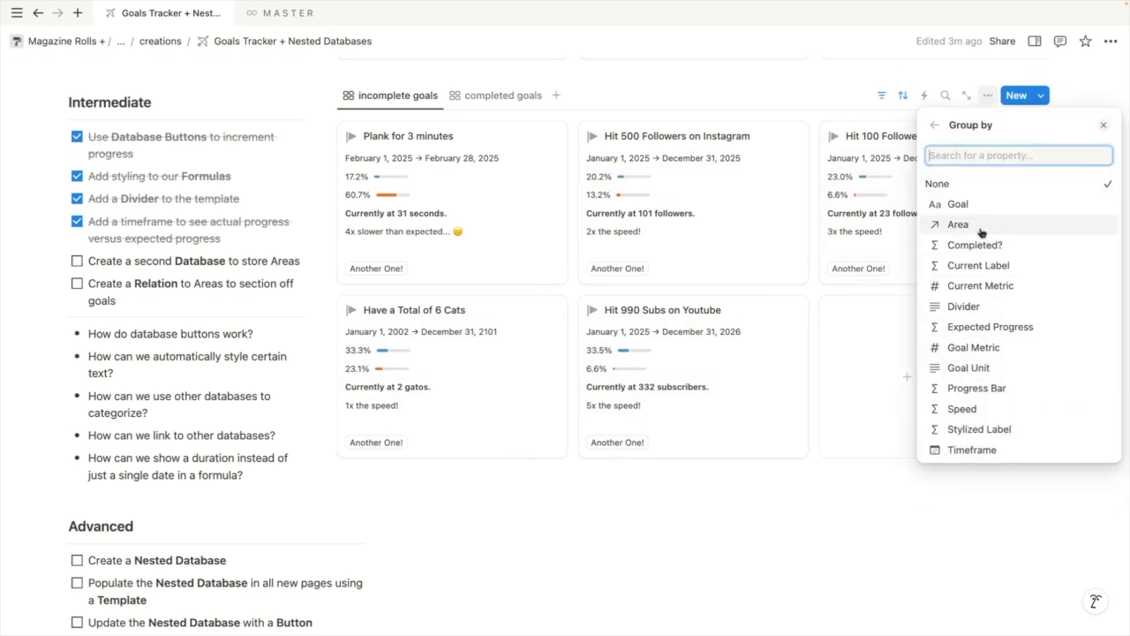
pyautogui.click(938, 127)
pyautogui.click(1051, 181)
pyautogui.click(934, 124)
pyautogui.click(958, 202)
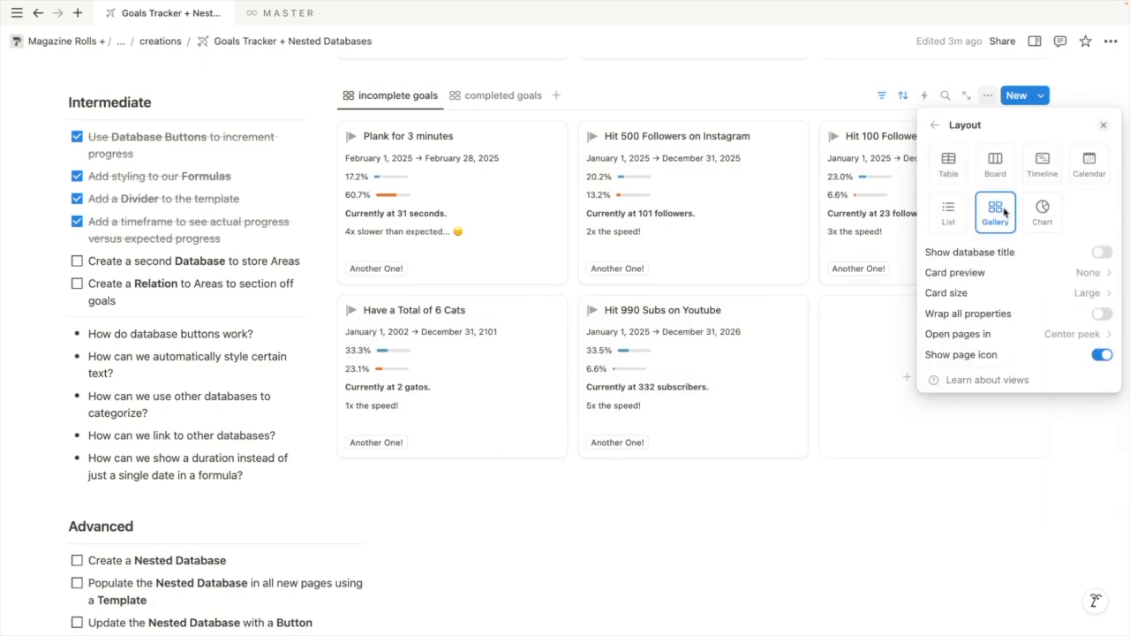
pyautogui.click(995, 165)
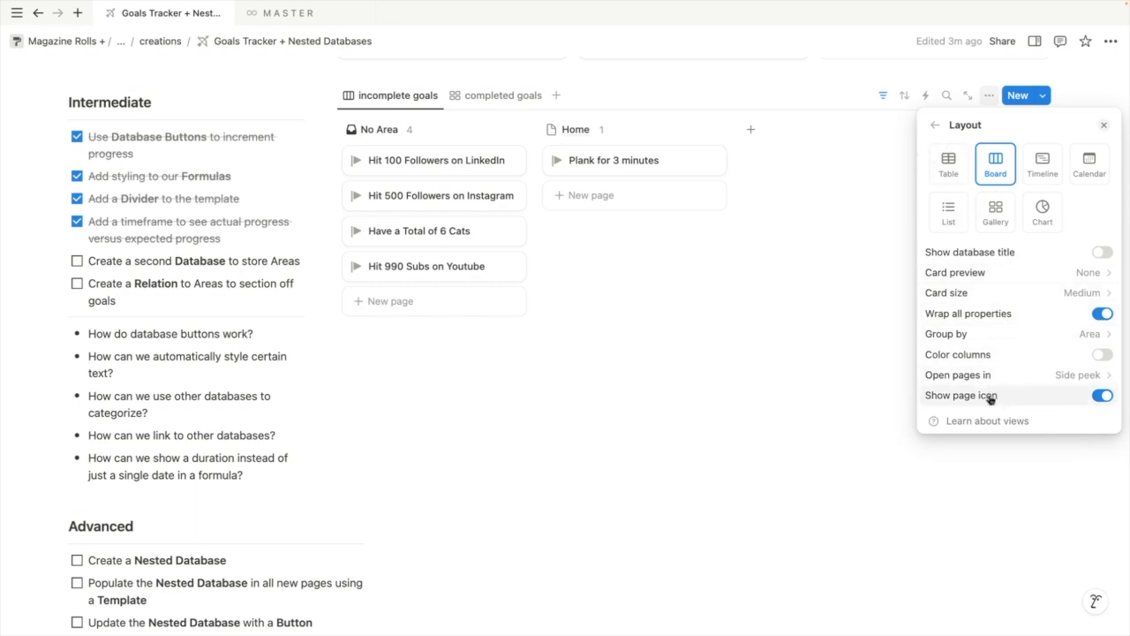
# Show Timeframe, Progress Bar, Expected Progress, Stylized Label, Speed, Divider and Another One! on the board cards
pyautogui.click(934, 125)
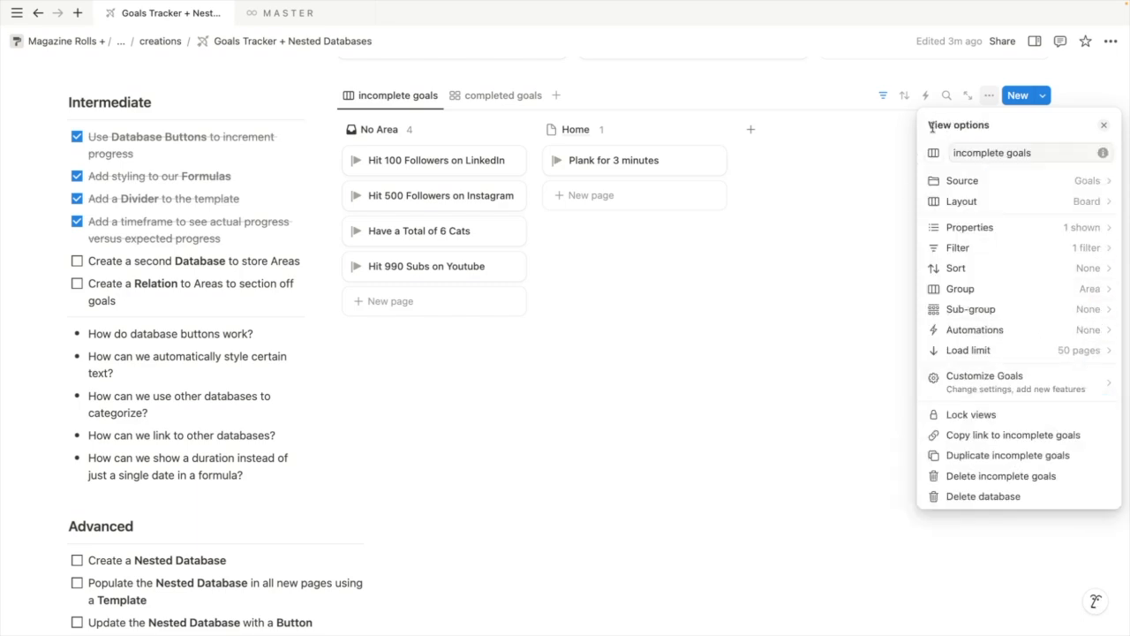
pyautogui.click(973, 229)
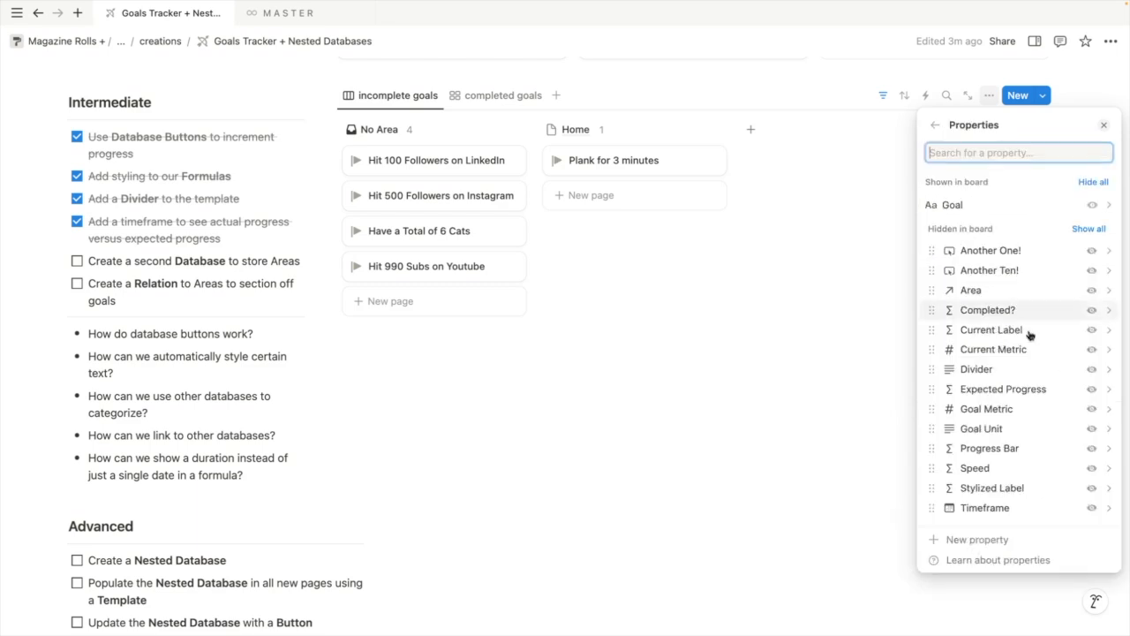
pyautogui.click(1089, 229)
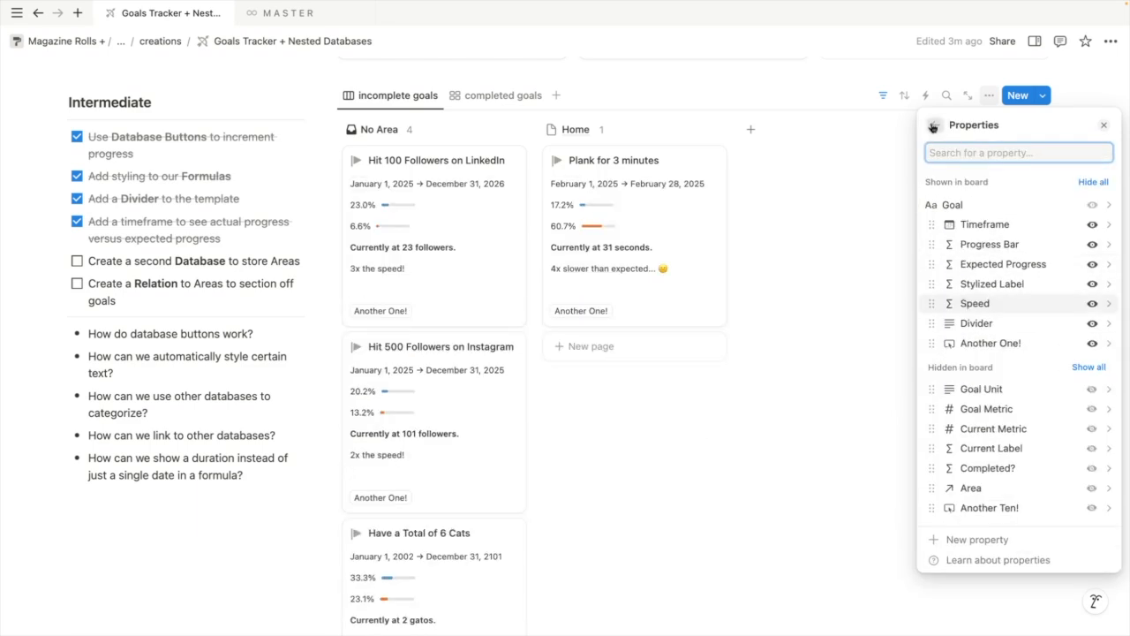
# Configure the board's grouping to hide the No Area group, color the columns and sort the groups manually
pyautogui.click(935, 124)
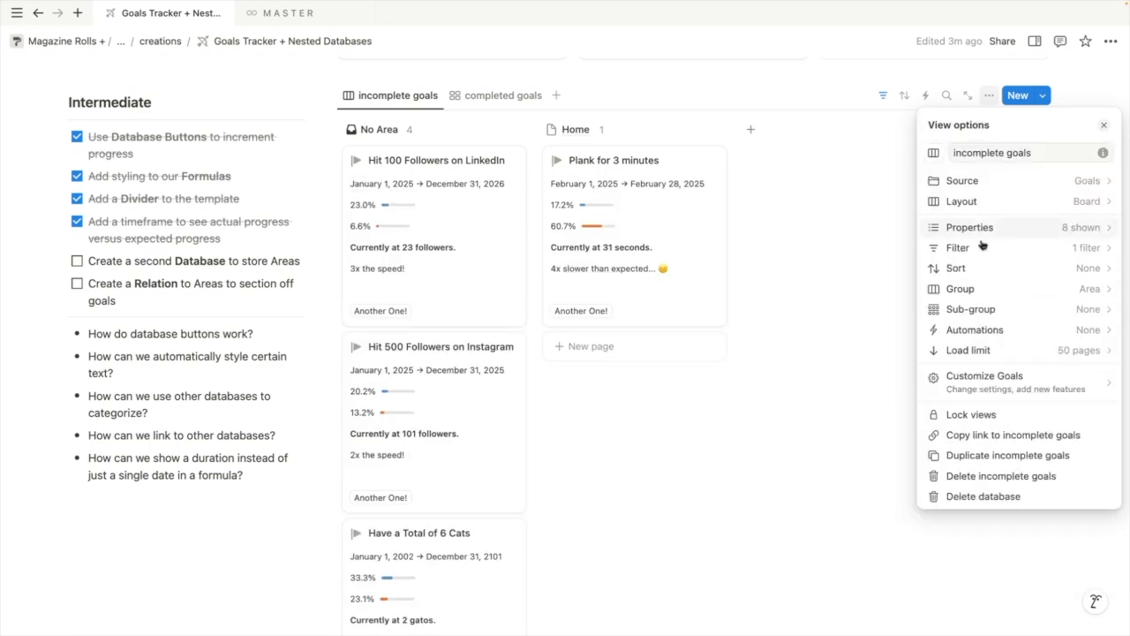
pyautogui.click(996, 288)
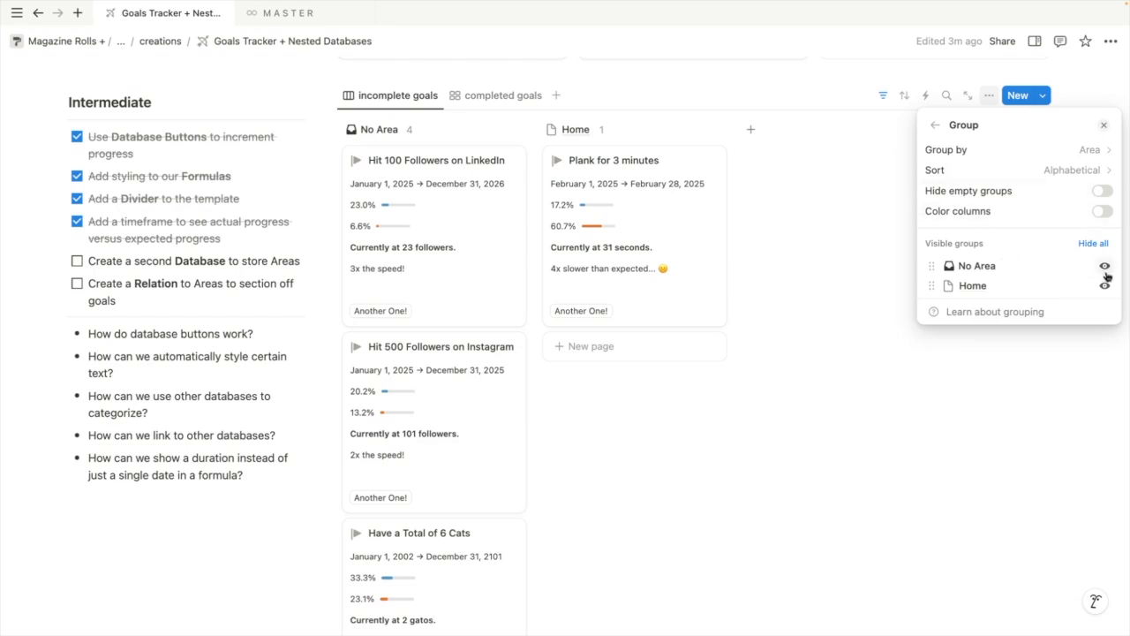
pyautogui.click(1105, 265)
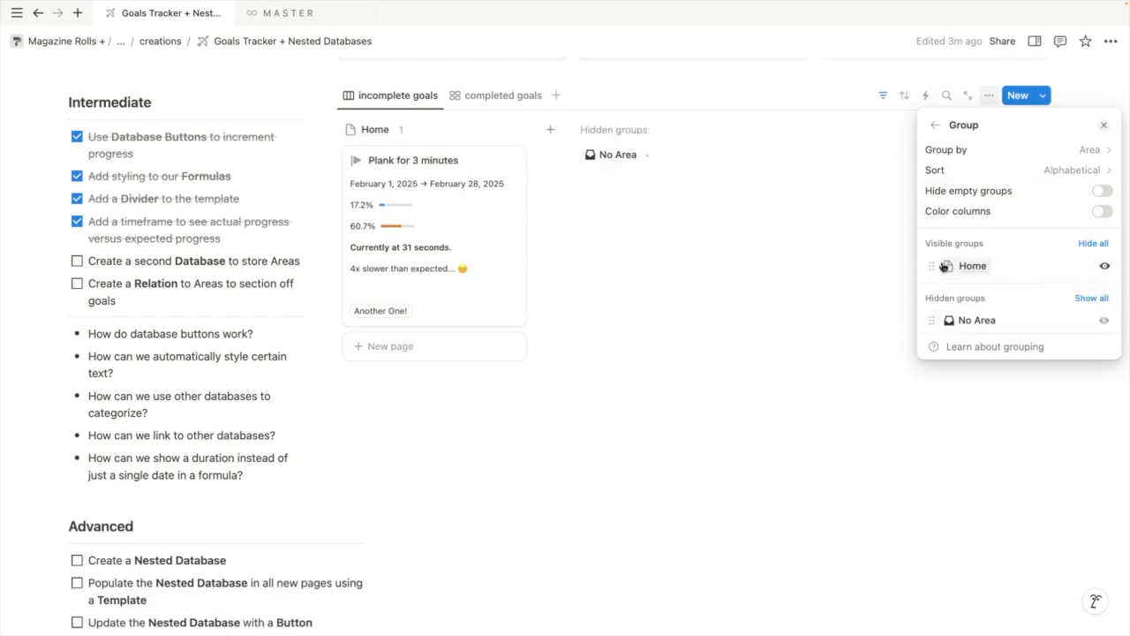
pyautogui.click(1041, 217)
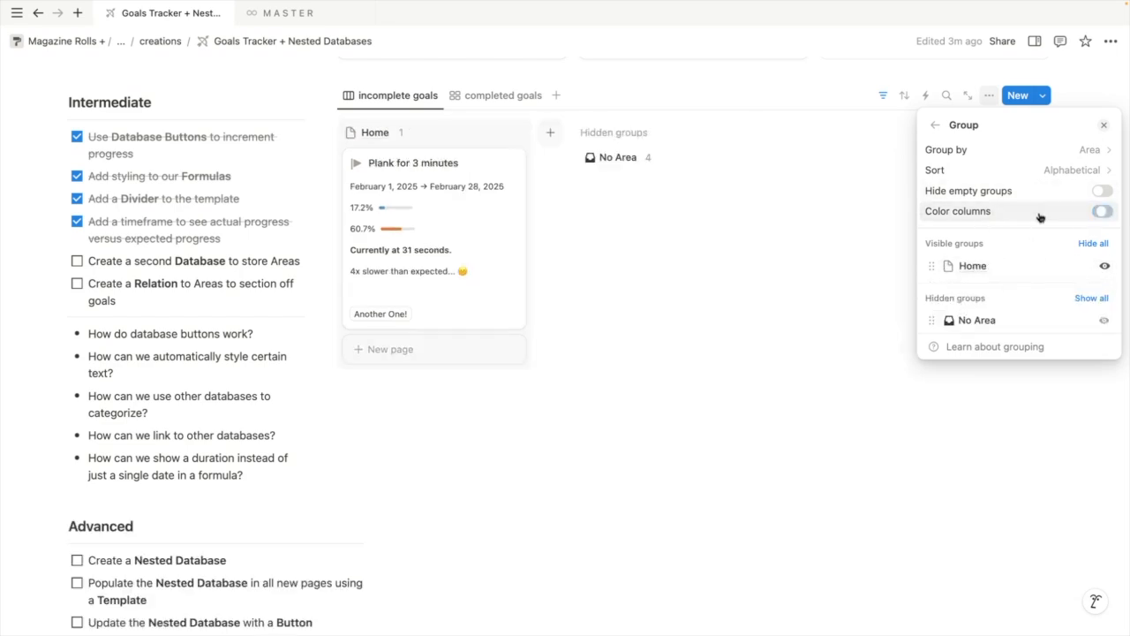
pyautogui.click(994, 170)
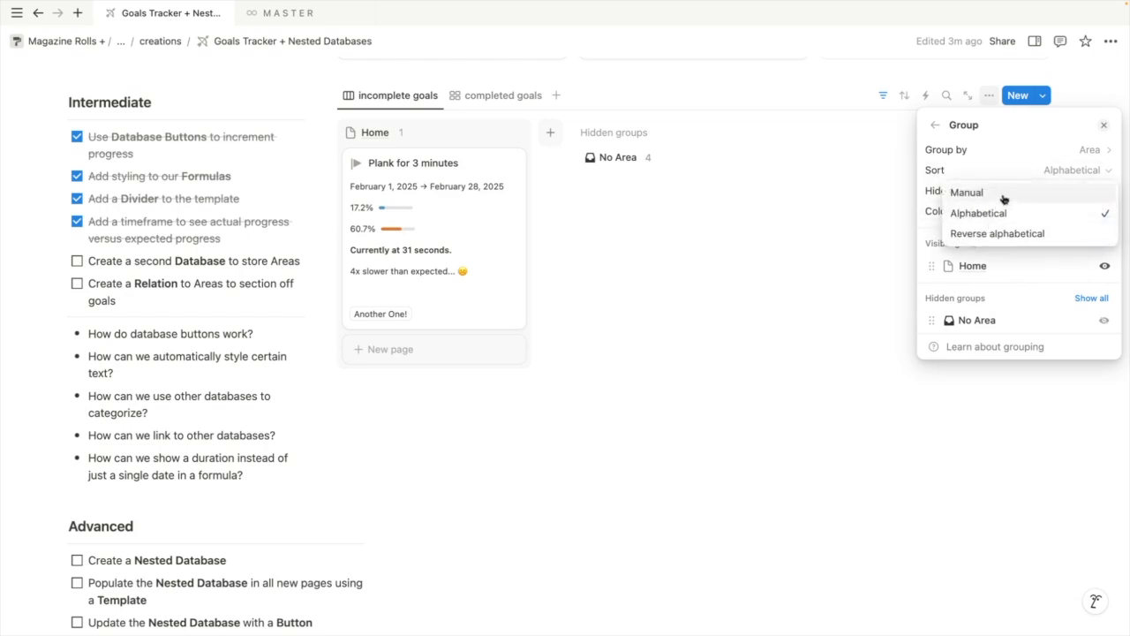
pyautogui.click(1001, 195)
pyautogui.click(842, 289)
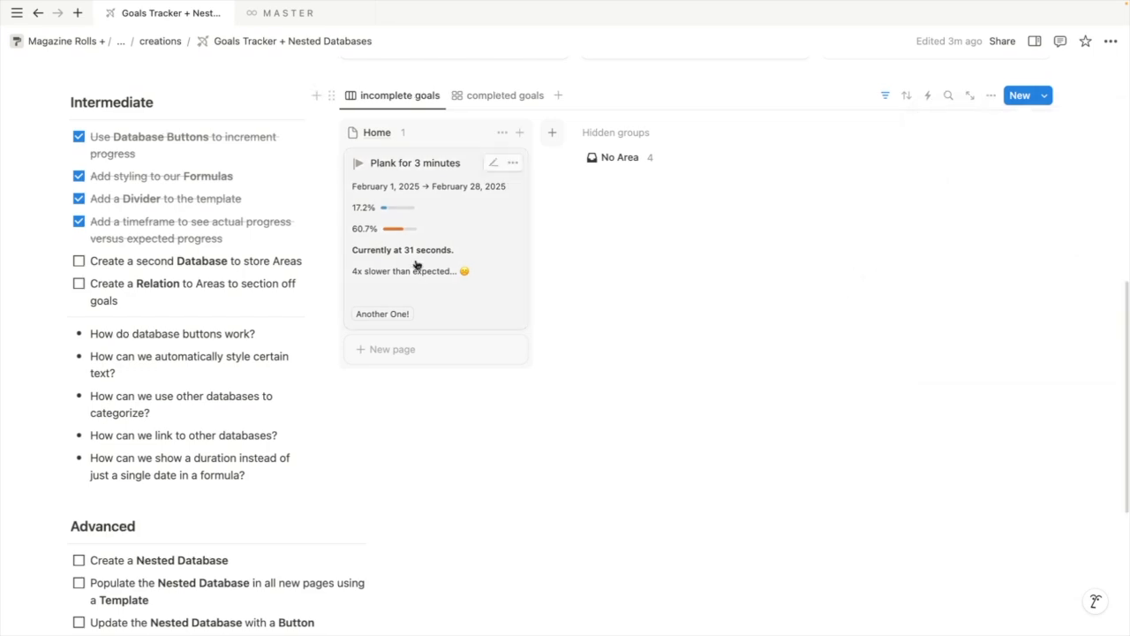
# Add the Profesional Development and Social Media areas as group columns on the incomplete goals board
pyautogui.click(611, 158)
pyautogui.scroll(-5, 654, 436)
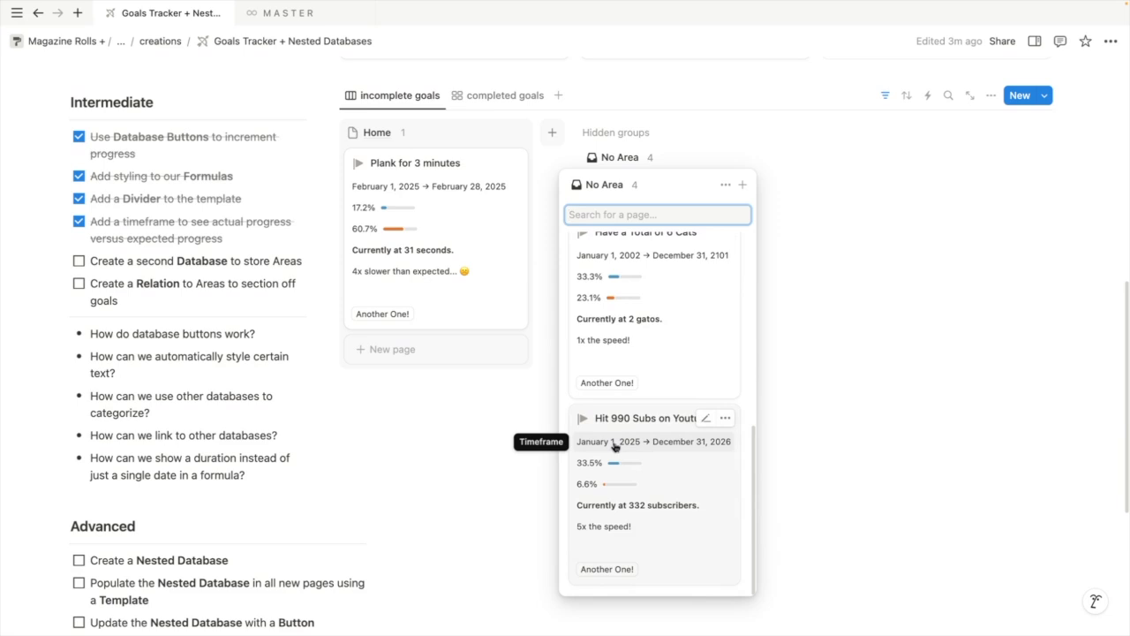
pyautogui.click(552, 132)
pyautogui.click(552, 132)
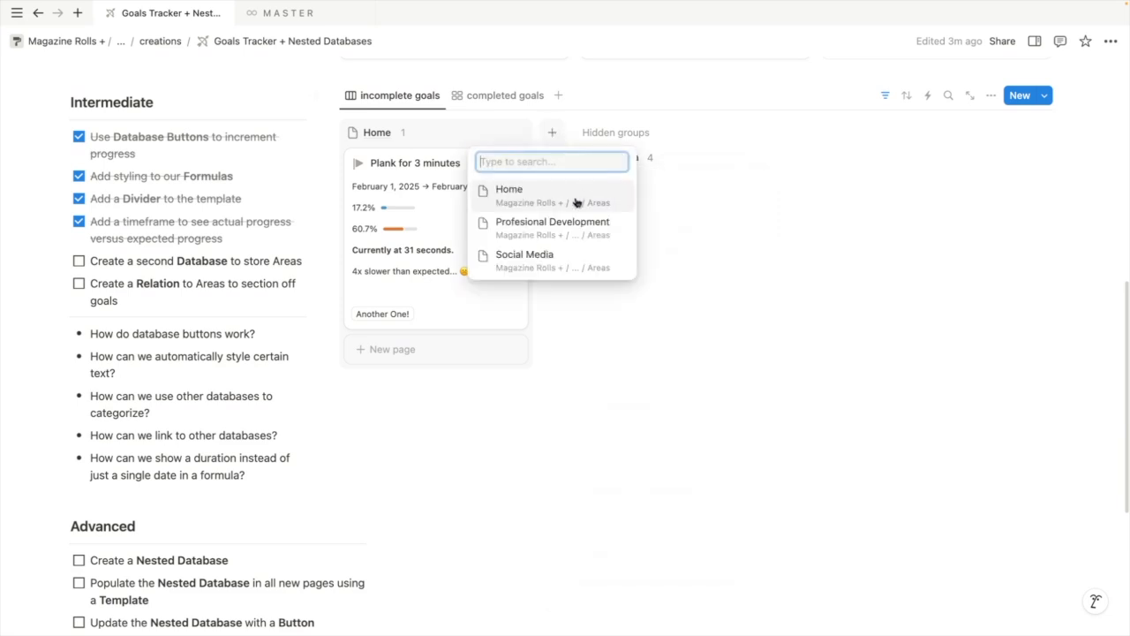
pyautogui.click(565, 222)
pyautogui.click(753, 132)
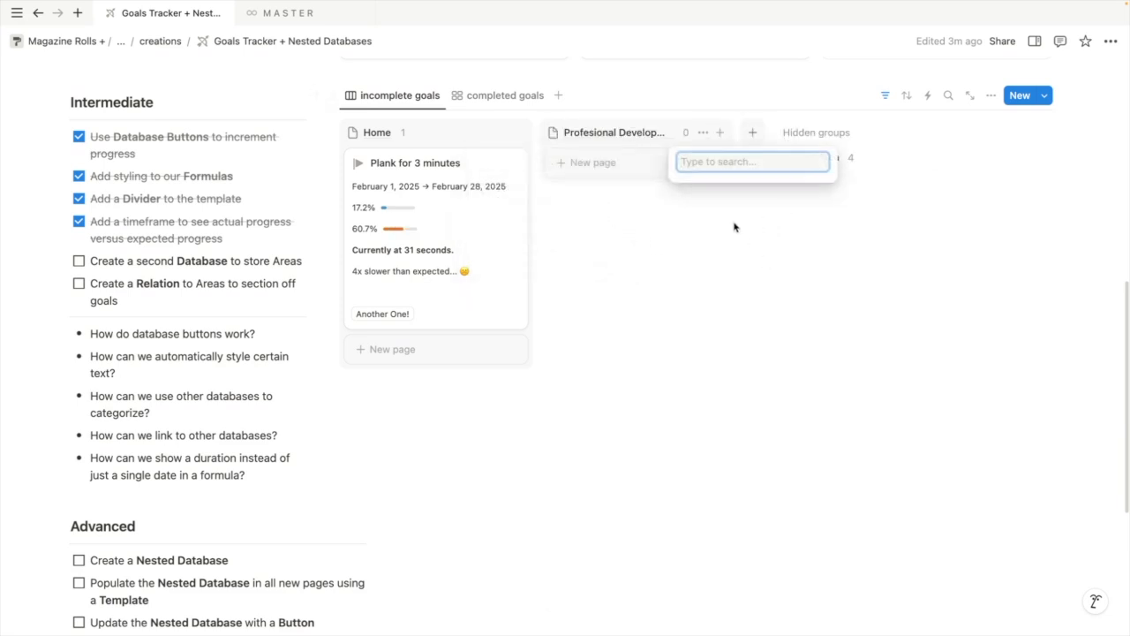
pyautogui.click(733, 256)
# Move the Hit 100 Followers on LinkedIn goal from the hidden No Area group to Profesional Development
pyautogui.click(1023, 162)
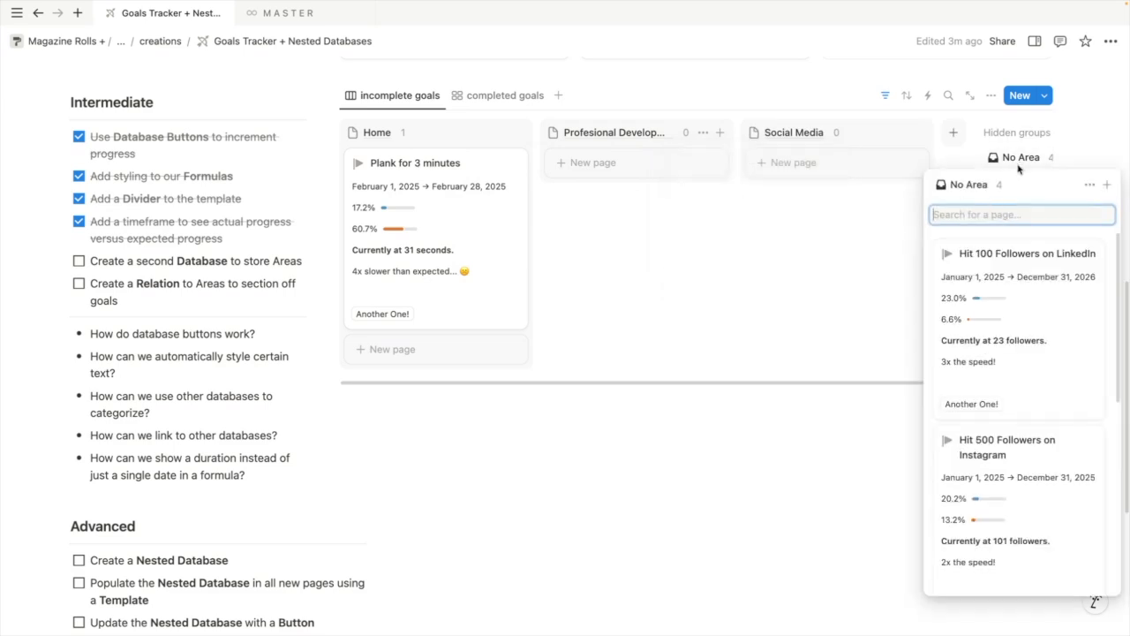
pyautogui.moveTo(1025, 298); pyautogui.dragTo(688, 170)
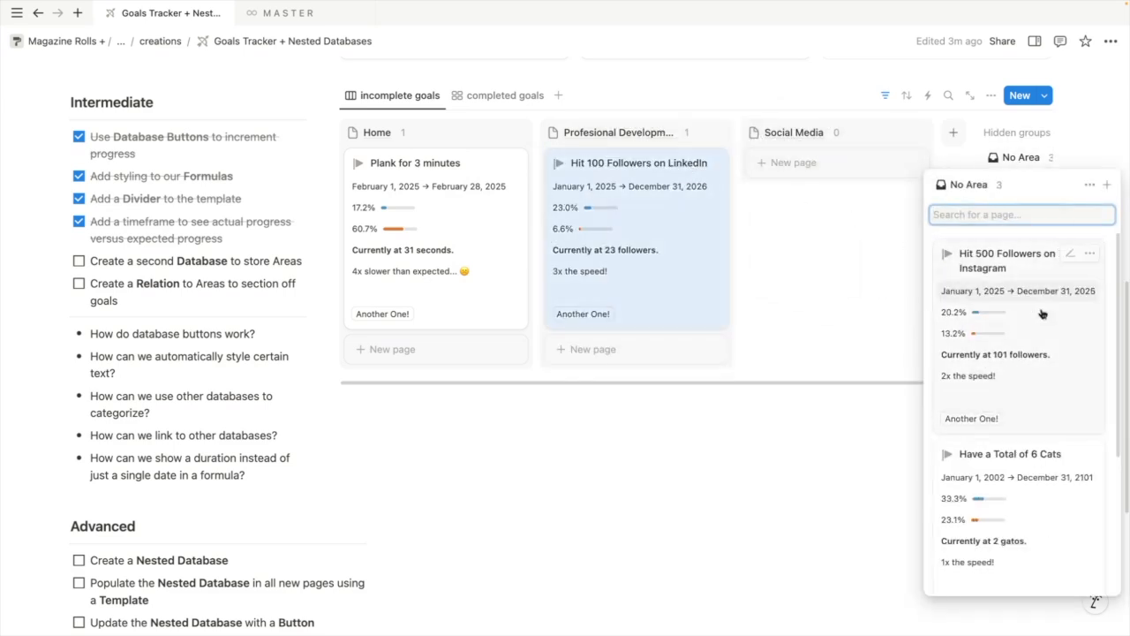
# Move the ungrouped Instagram and YouTube goals into the Social Media area and the cats goal into Home
pyautogui.moveTo(1045, 337); pyautogui.dragTo(843, 172)
pyautogui.moveTo(1062, 358); pyautogui.dragTo(489, 337)
pyautogui.moveTo(1051, 367); pyautogui.dragTo(861, 338)
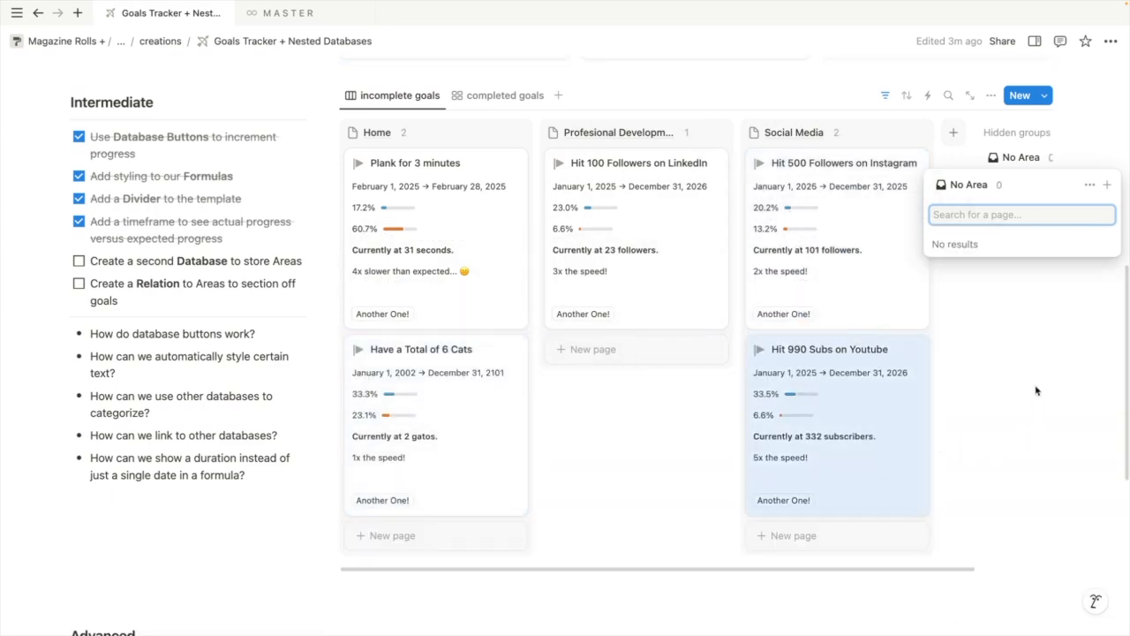
# Set the card size of the incomplete goals board to Large
pyautogui.click(991, 96)
pyautogui.click(963, 202)
pyautogui.click(1016, 276)
pyautogui.click(1016, 292)
pyautogui.click(1015, 293)
pyautogui.click(954, 353)
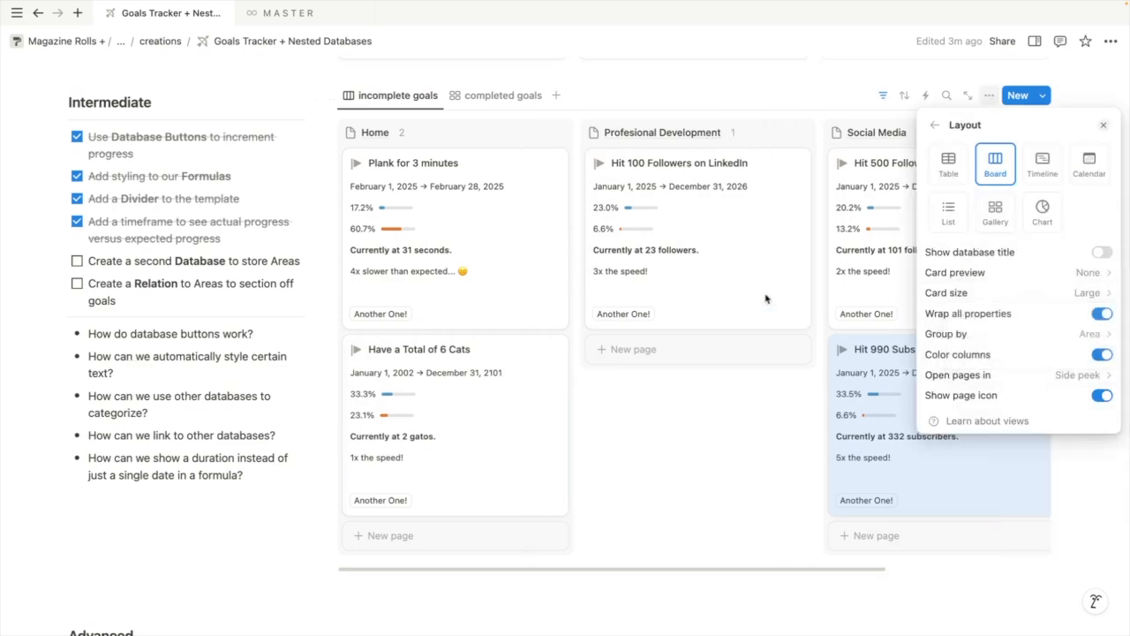
pyautogui.click(684, 485)
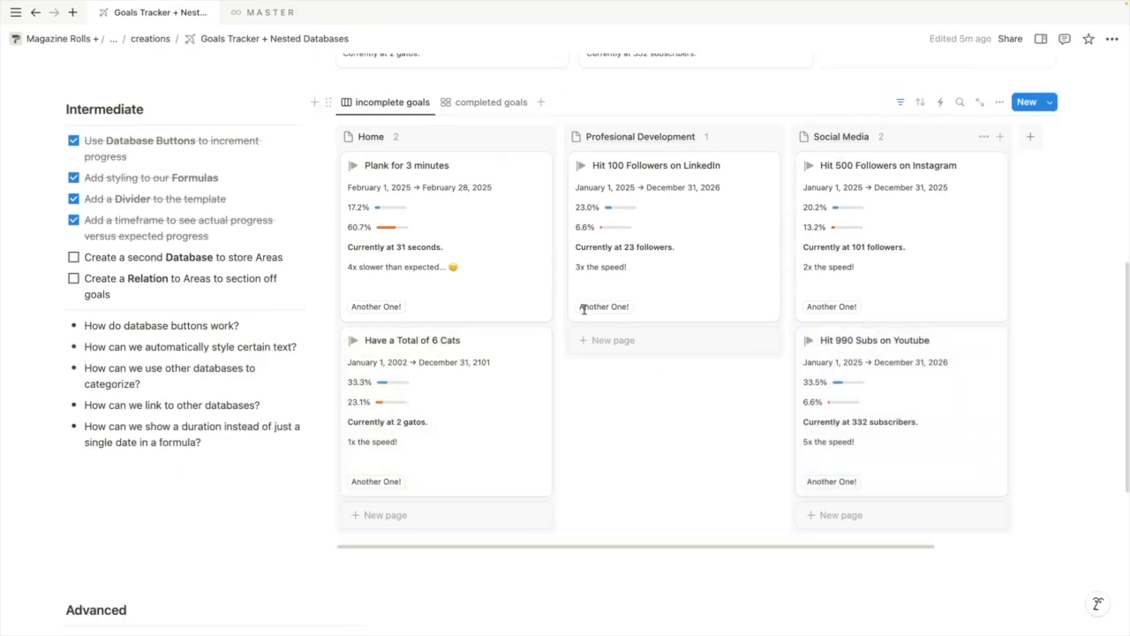
# Give the Home area page a gray house icon
pyautogui.click(365, 140)
pyautogui.click(481, 66)
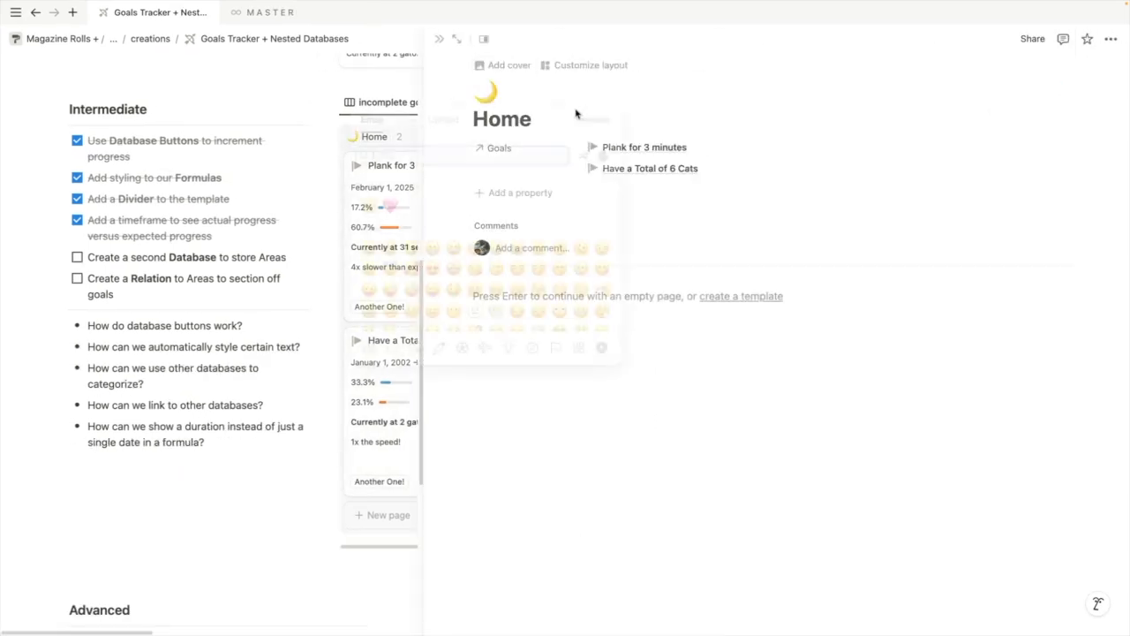
pyautogui.click(486, 91)
pyautogui.click(408, 120)
pyautogui.click(435, 208)
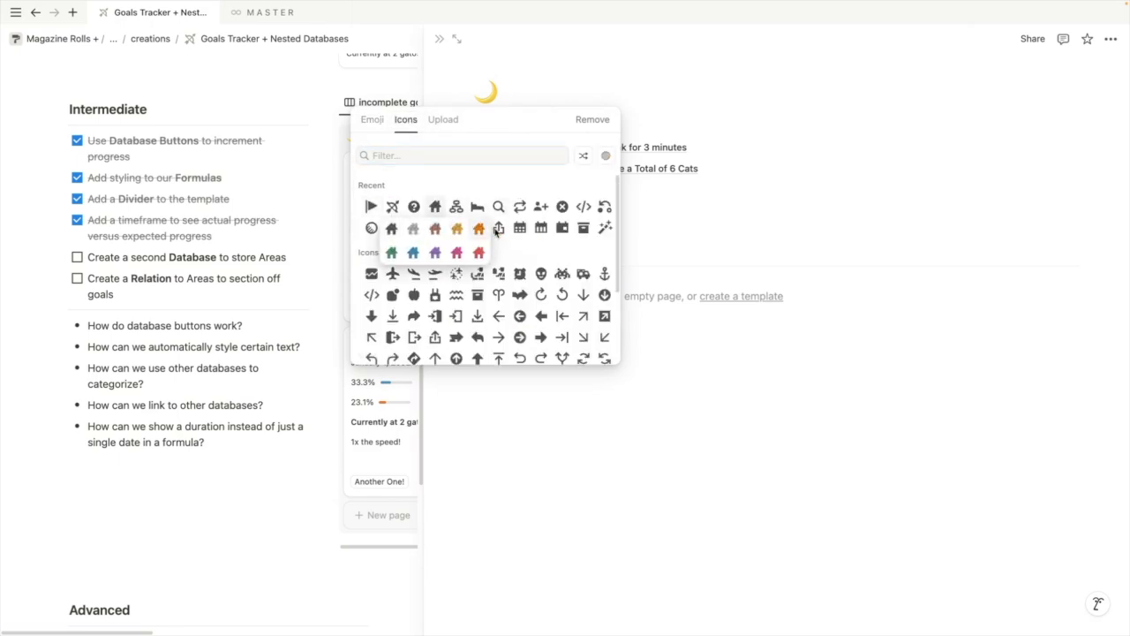
pyautogui.click(413, 230)
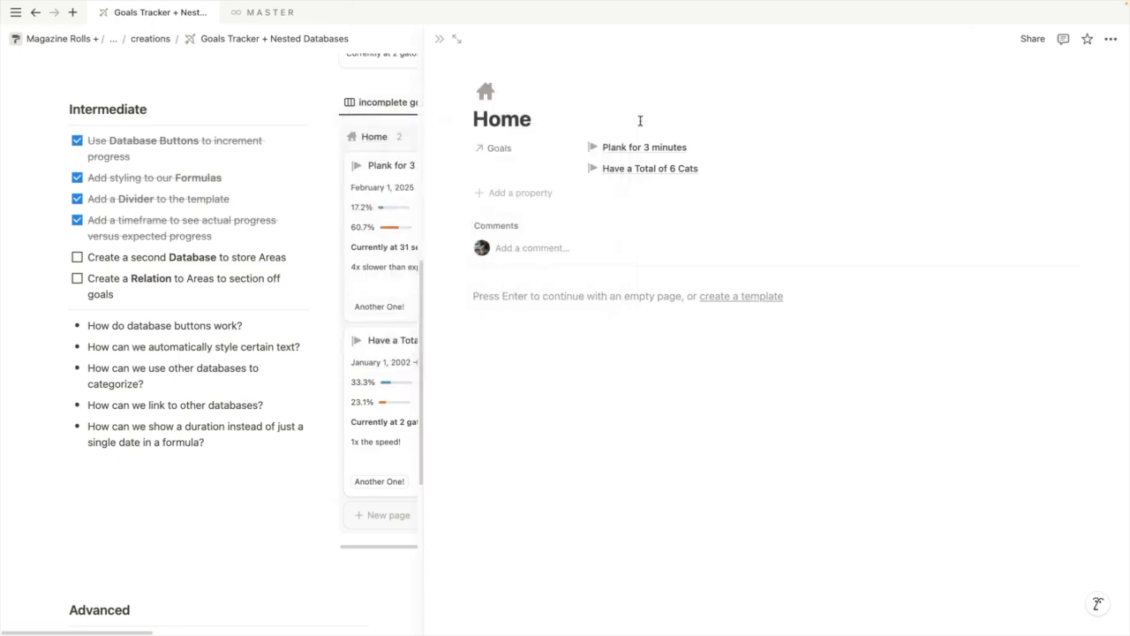
pyautogui.click(437, 40)
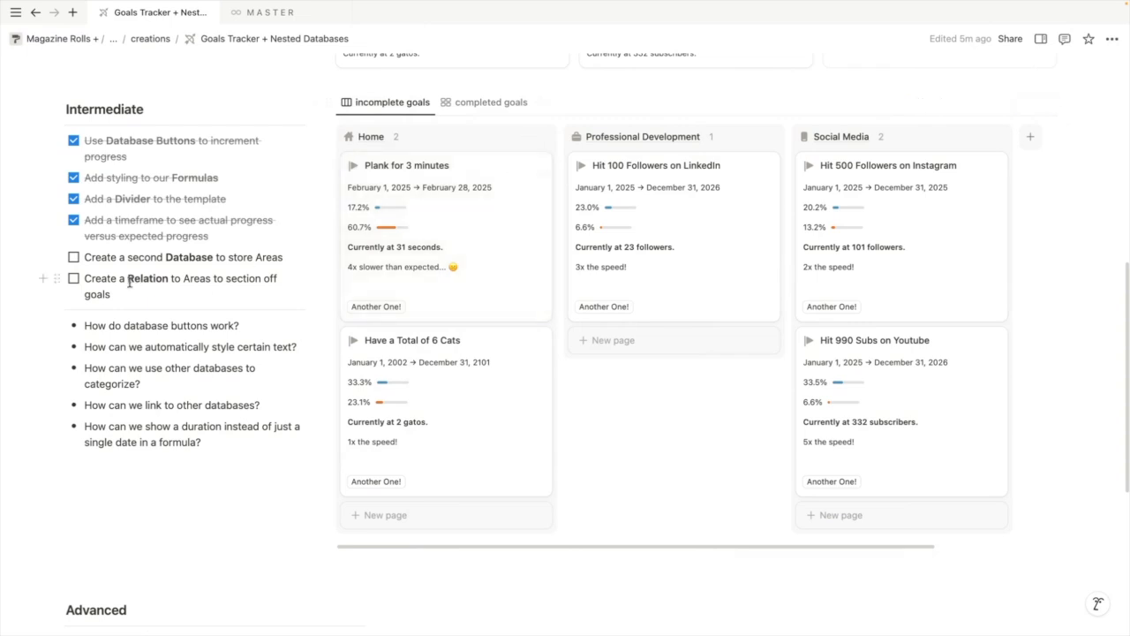
# Check off the Intermediate tasks for creating a second database for Areas and a relation to section off goals
pyautogui.click(74, 257)
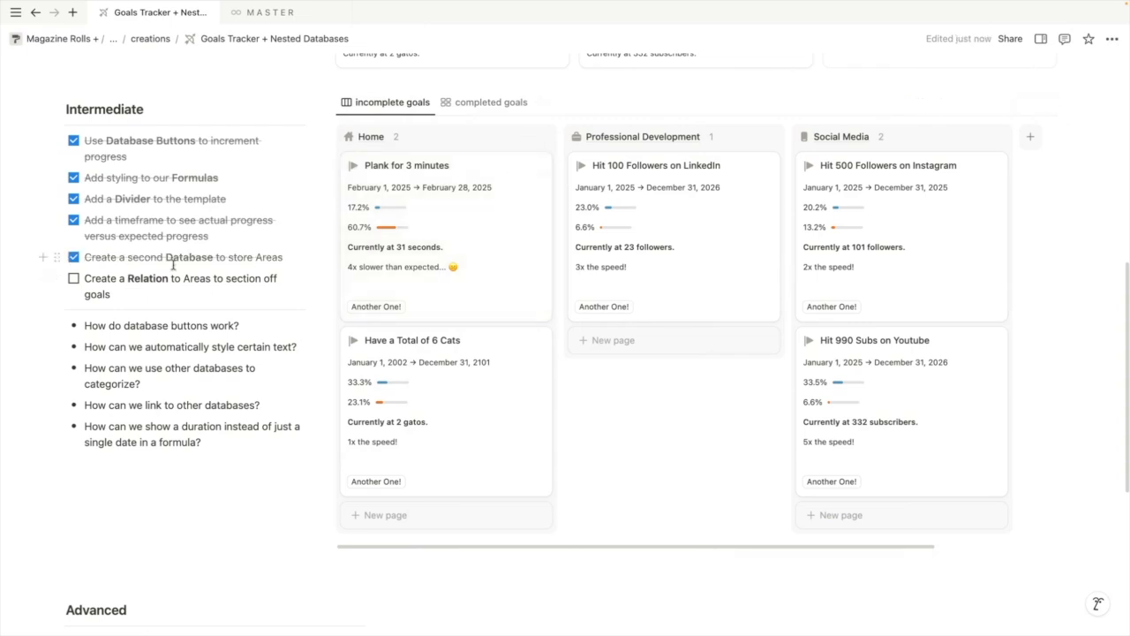
pyautogui.click(73, 278)
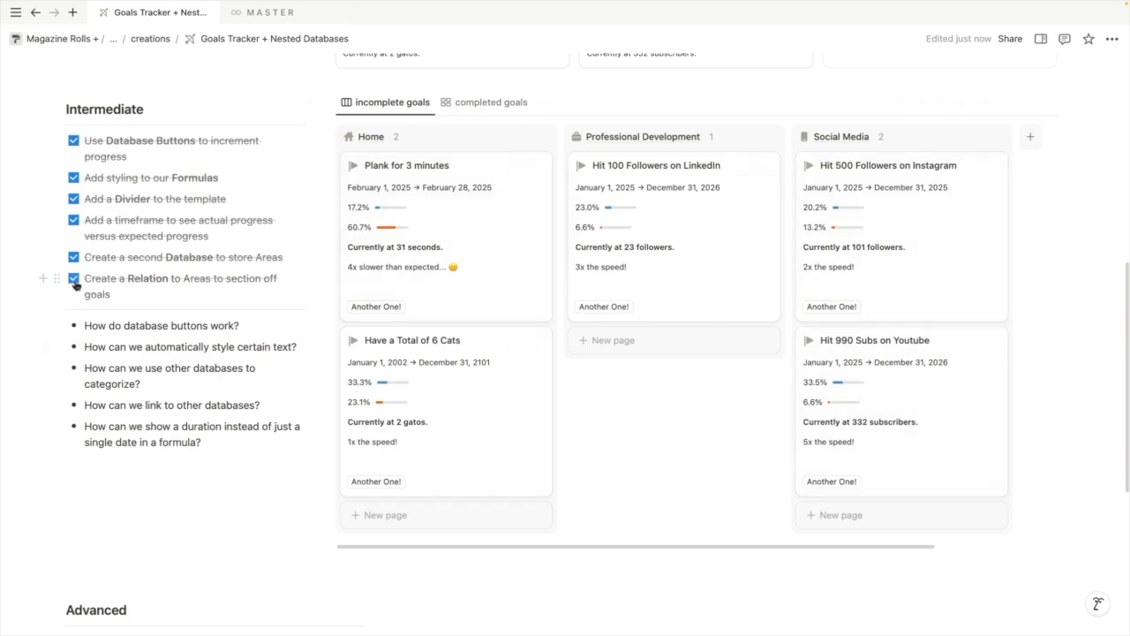
pyautogui.moveTo(85, 325); pyautogui.dragTo(239, 326)
pyautogui.click(194, 330)
pyautogui.click(323, 357)
pyautogui.click(262, 347)
pyautogui.moveTo(110, 371); pyautogui.dragTo(141, 383)
pyautogui.click(141, 384)
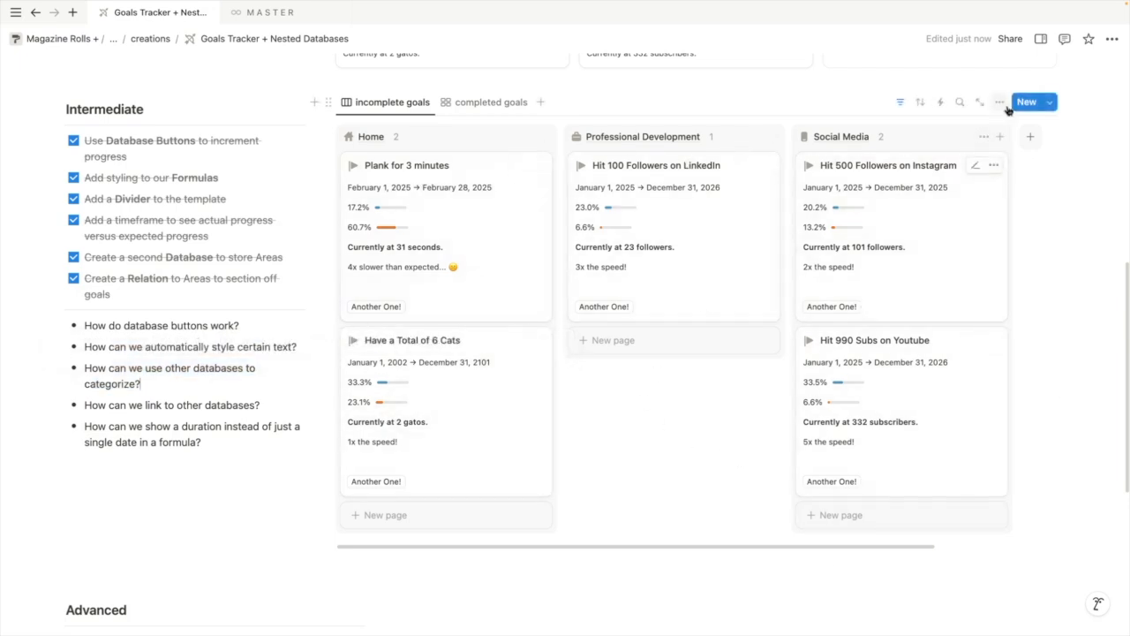
# Group the Intermediate section's completed goals view by Area
pyautogui.click(393, 103)
pyautogui.click(468, 104)
pyautogui.click(484, 104)
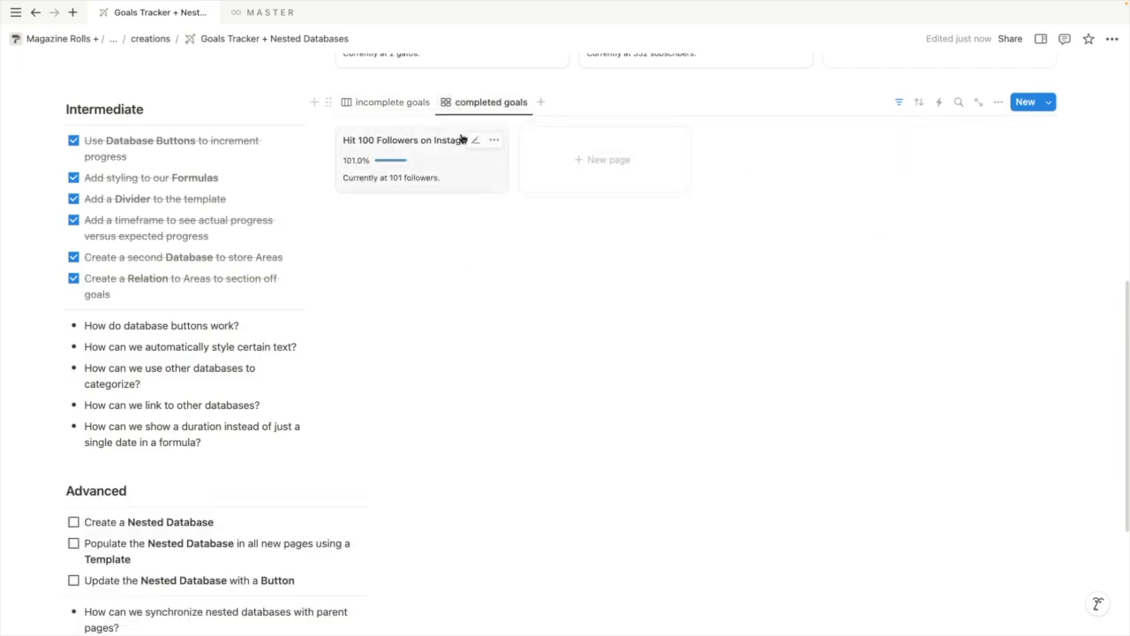
pyautogui.click(997, 102)
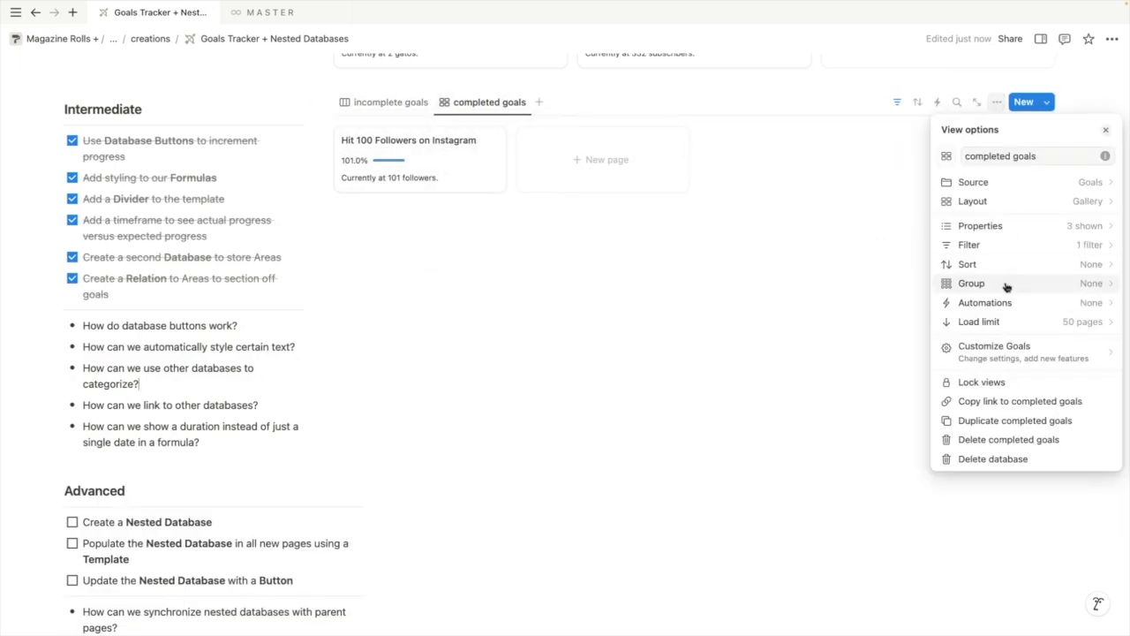
pyautogui.click(1006, 286)
pyautogui.click(977, 221)
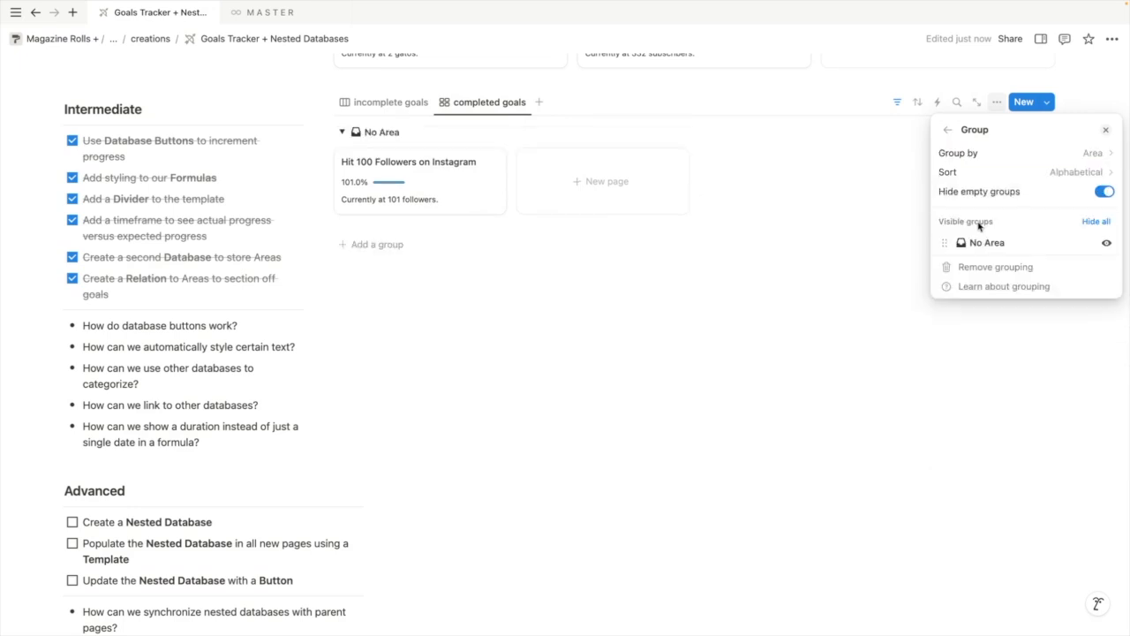
pyautogui.click(536, 279)
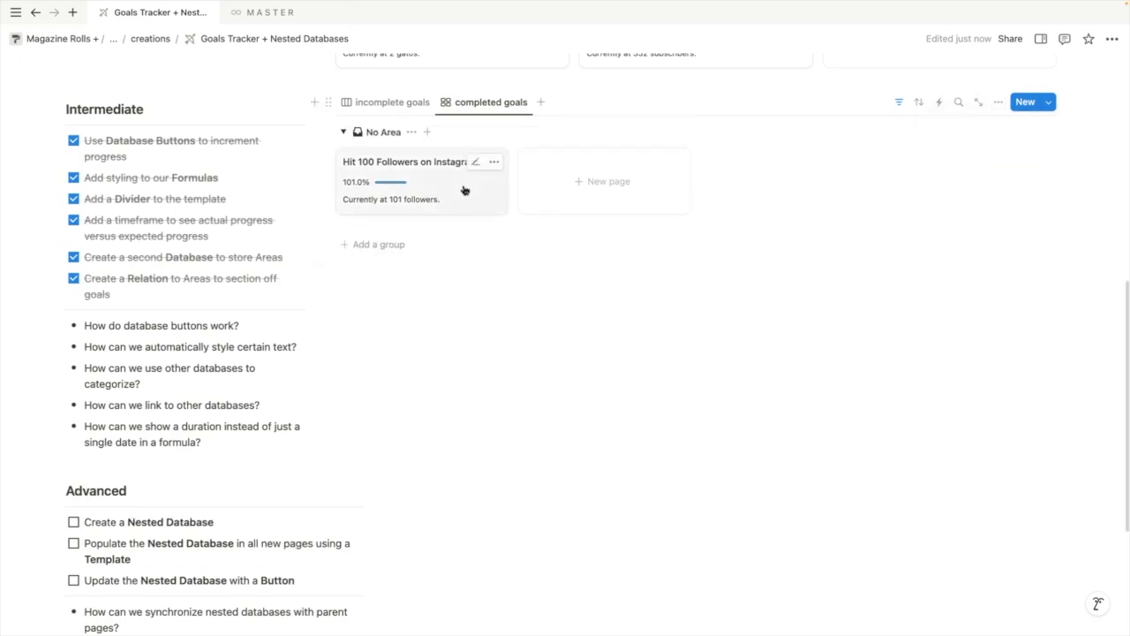
# Assign the Social Media area to the completed goal Hit 100 Followers on Instagram
pyautogui.click(464, 189)
pyautogui.scroll(-3, 767, 326)
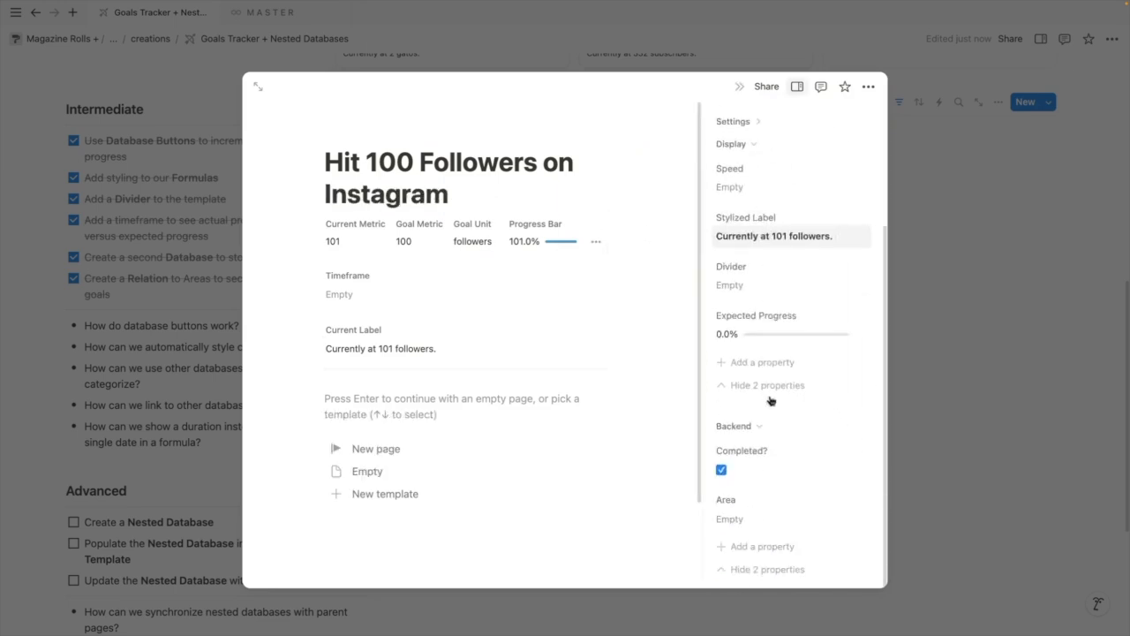
pyautogui.click(773, 521)
pyautogui.click(768, 496)
pyautogui.click(1024, 286)
pyautogui.click(1024, 287)
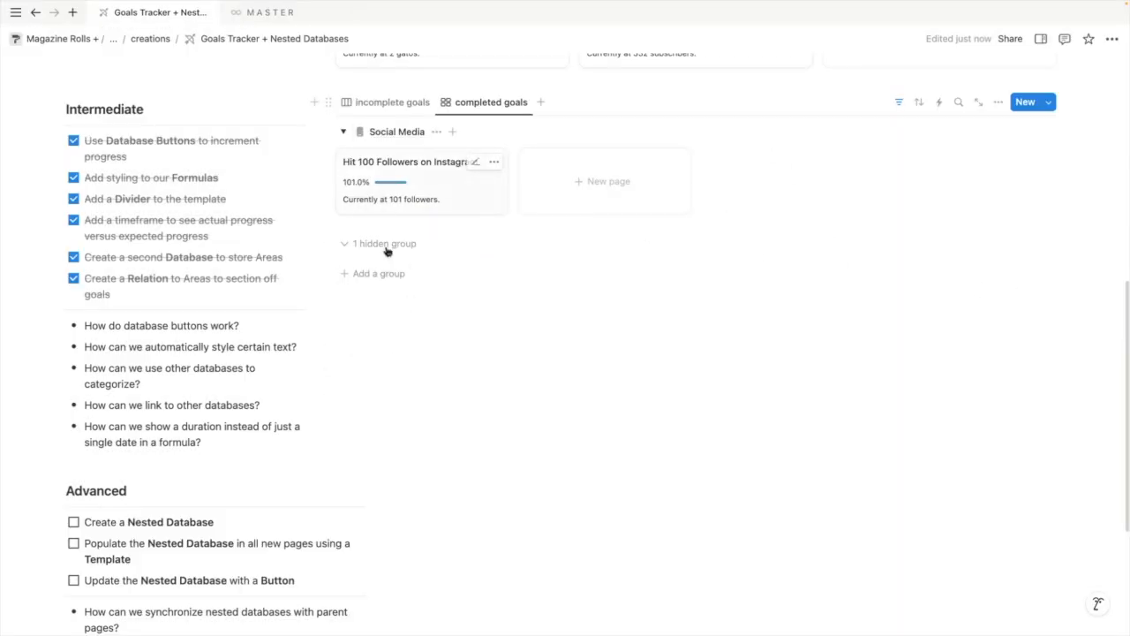
# Return to the incomplete goals board and compare it with the Beginner section's goals gallery
pyautogui.click(389, 102)
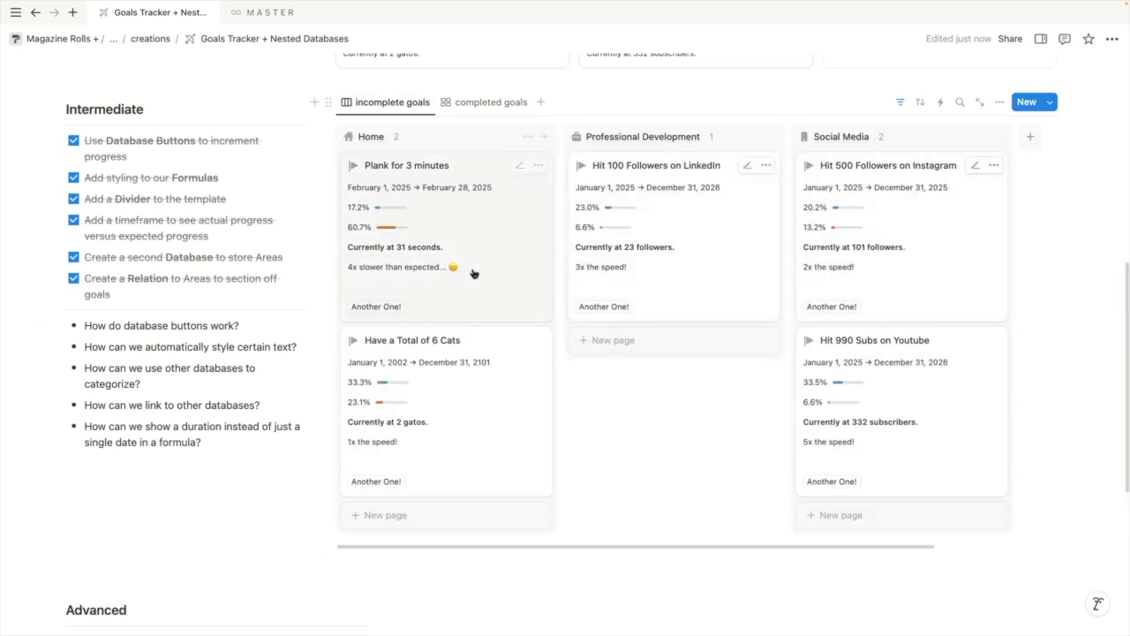
pyautogui.click(377, 560)
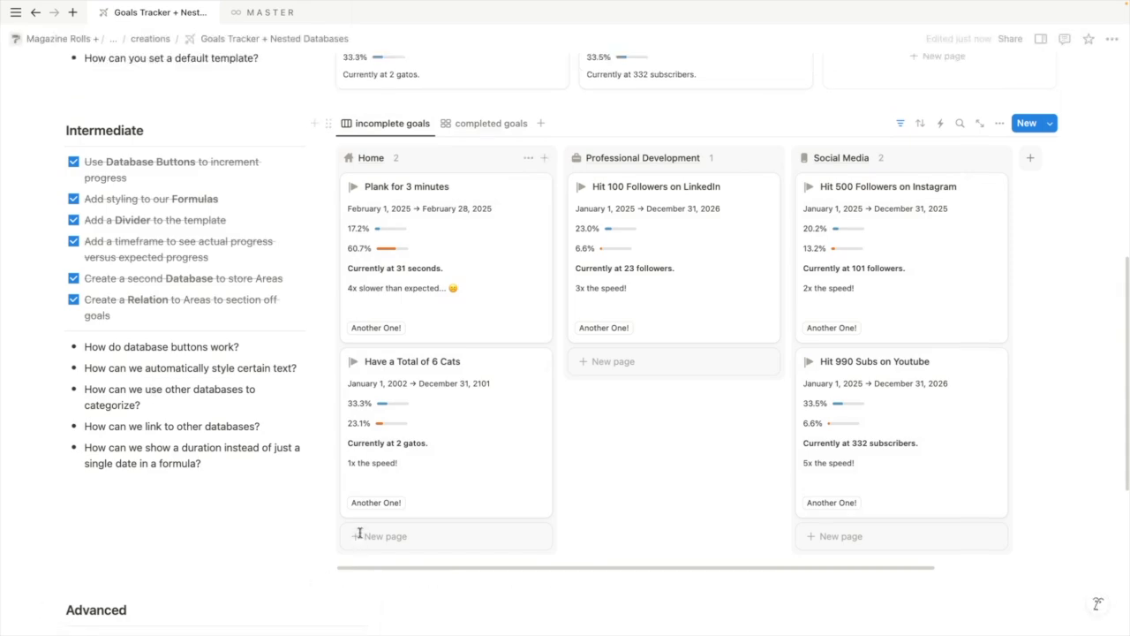
pyautogui.scroll(5, 361, 535)
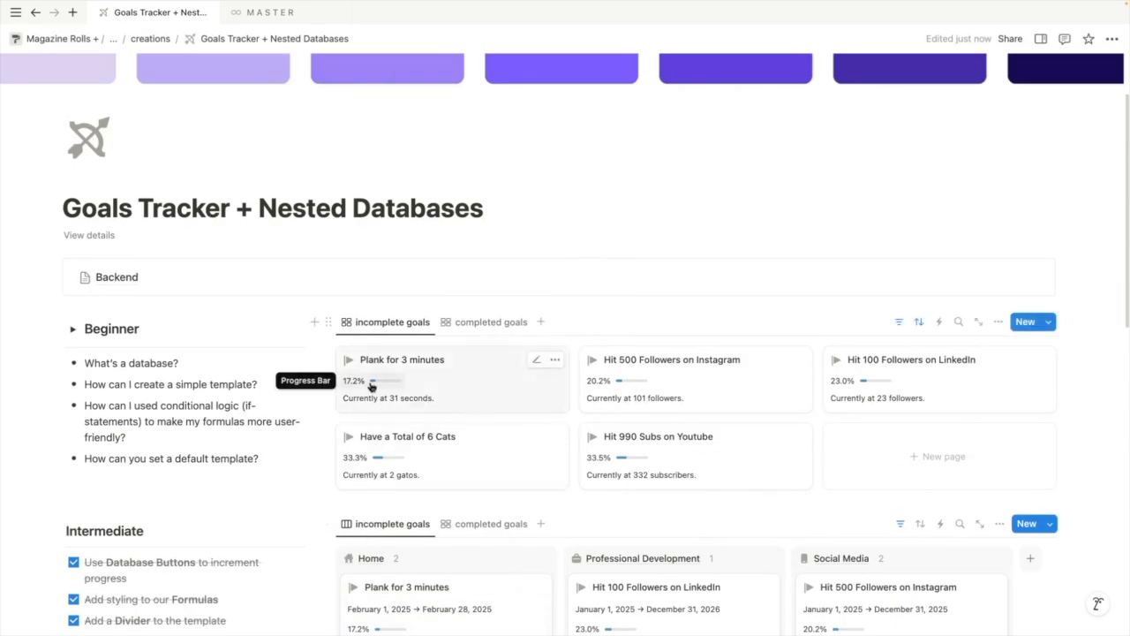
pyautogui.scroll(-5, 375, 389)
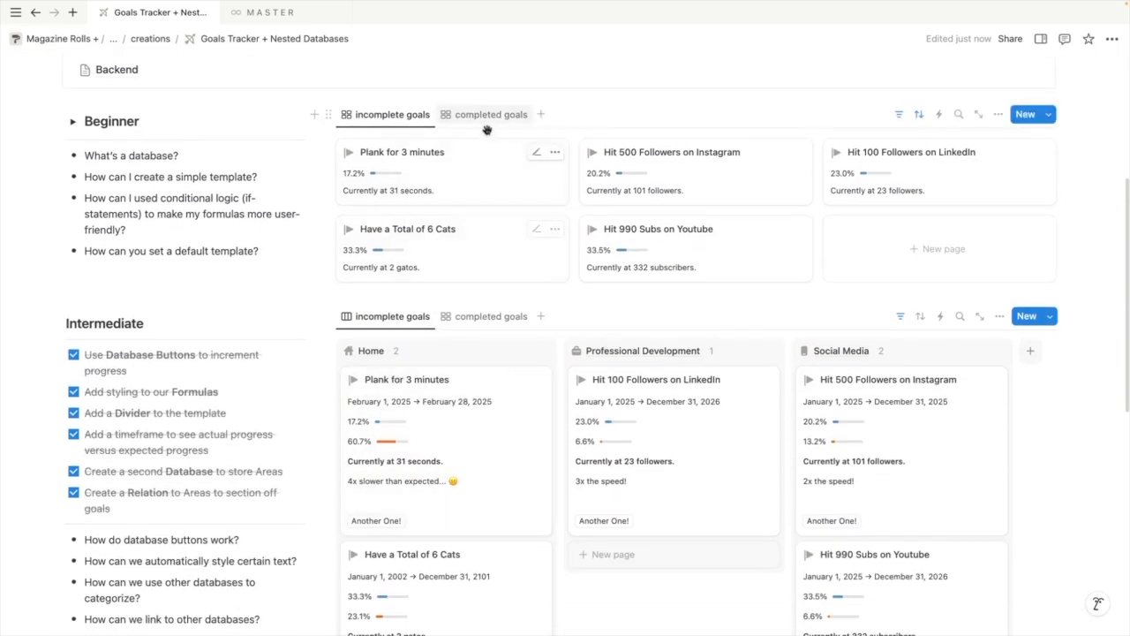
pyautogui.scroll(-3, 466, 362)
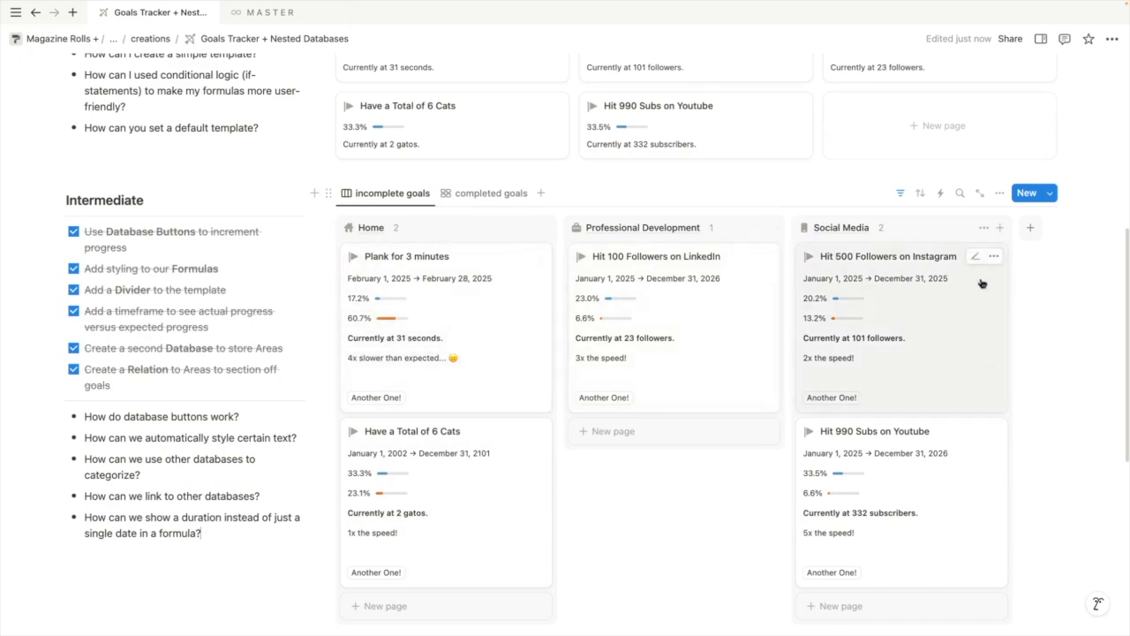
# Hide Expected Progress, Stylized Label and Divider on the Intermediate incomplete goals board, and place Speed directly below Progress Bar
pyautogui.click(1007, 198)
pyautogui.click(988, 318)
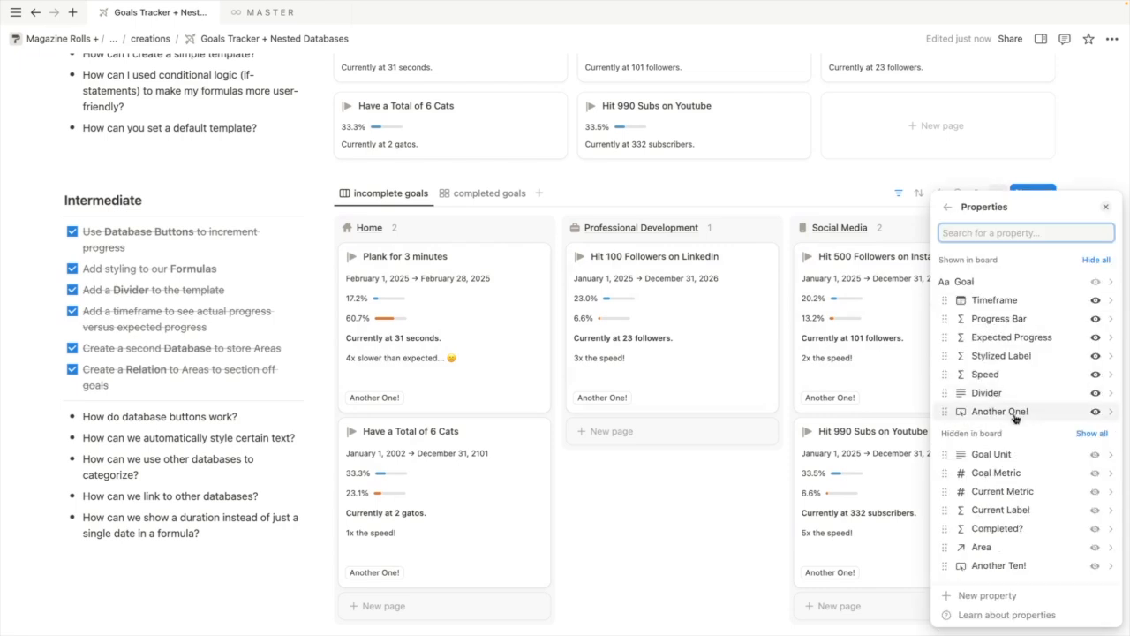
pyautogui.click(1095, 338)
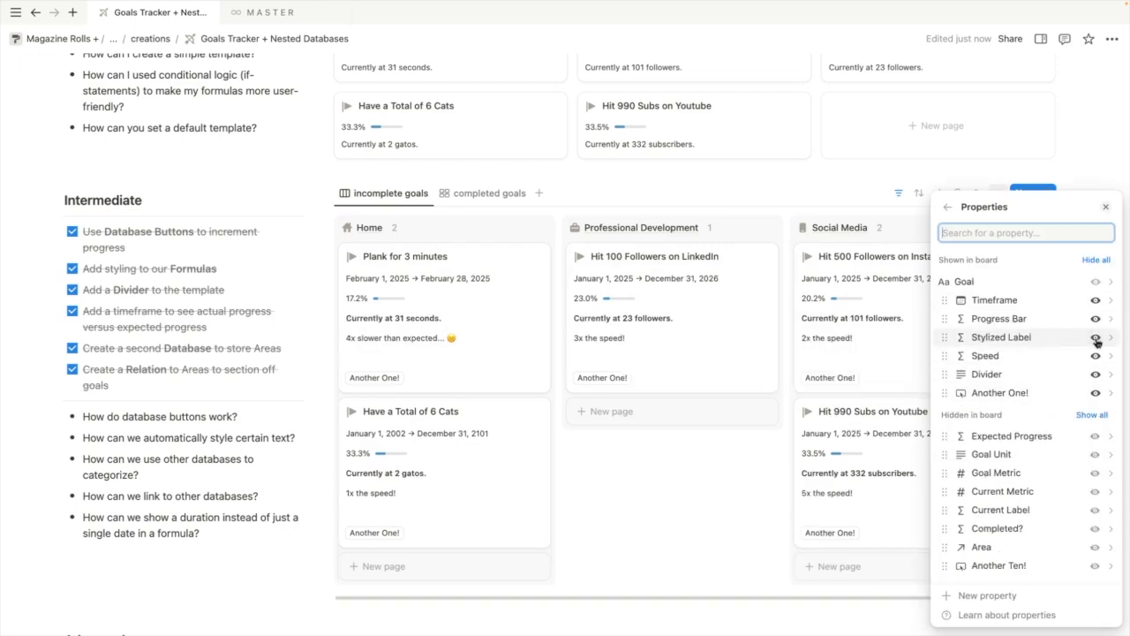
pyautogui.moveTo(987, 356)
pyautogui.mouseDown()
pyautogui.moveTo(989, 318)
pyautogui.moveTo(998, 342)
pyautogui.mouseUp()
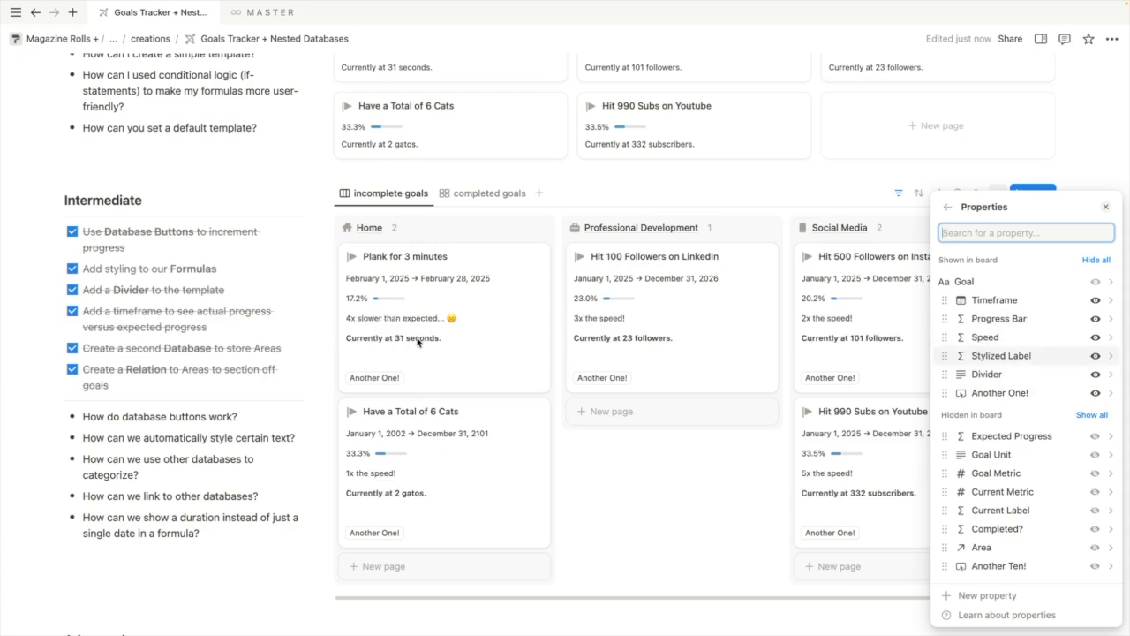
pyautogui.click(1096, 357)
pyautogui.click(1096, 358)
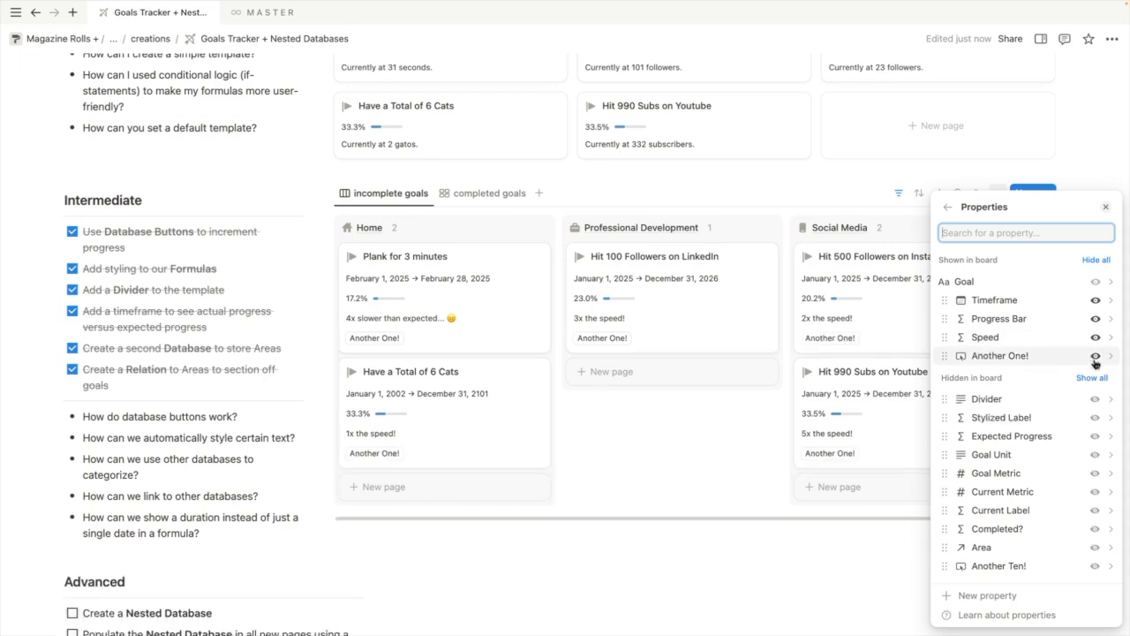
pyautogui.click(541, 574)
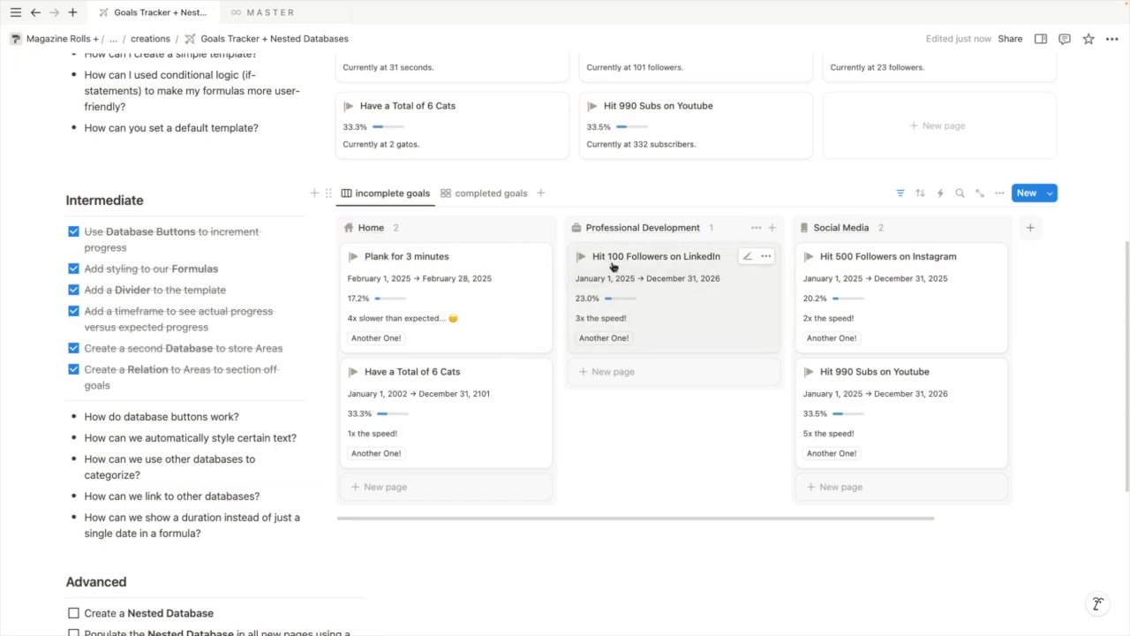
# Hide the Timeframe property on the Intermediate incomplete goals board's cards
pyautogui.click(997, 193)
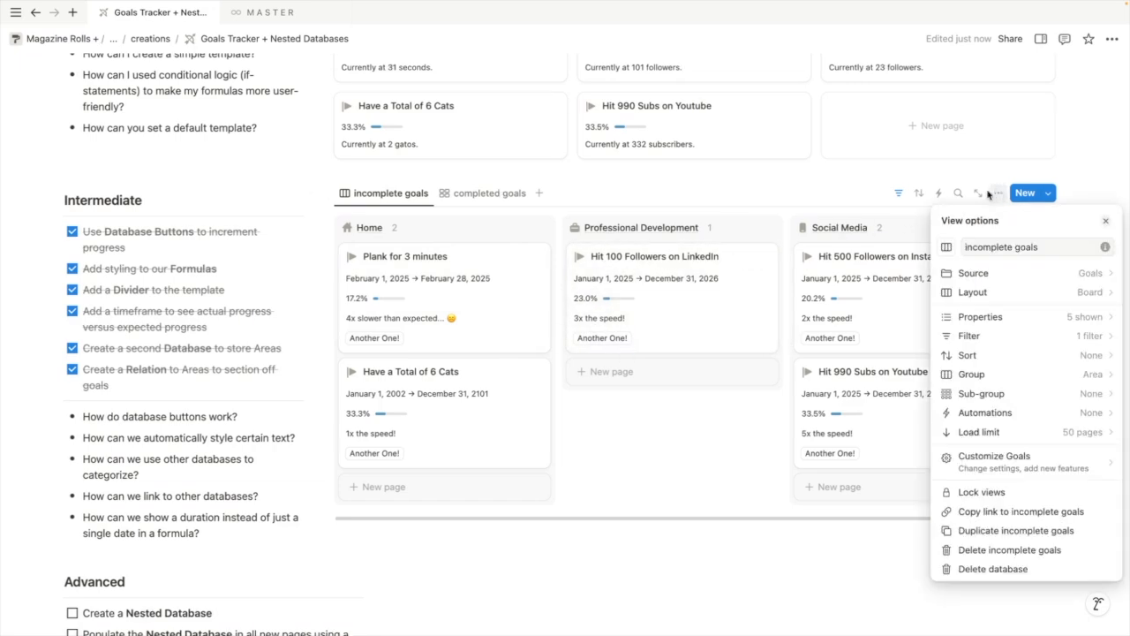
pyautogui.click(1024, 316)
pyautogui.click(1096, 300)
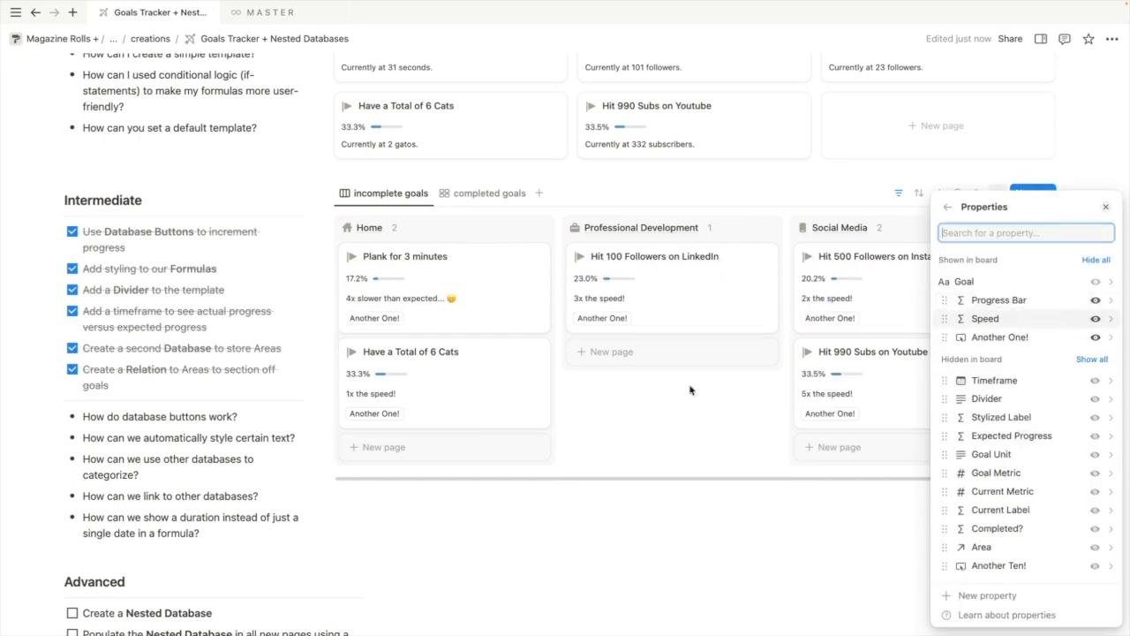
pyautogui.click(733, 428)
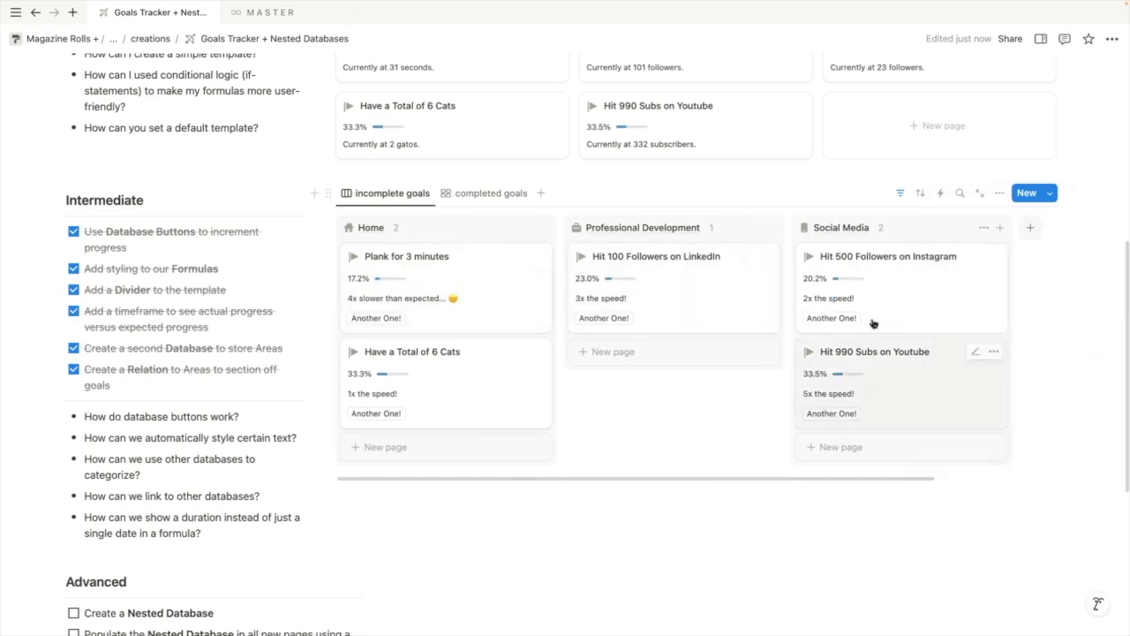
# Show the Current Label property on the incomplete goals board's cards, placed between Progress Bar and Speed
pyautogui.click(1000, 193)
pyautogui.click(1024, 315)
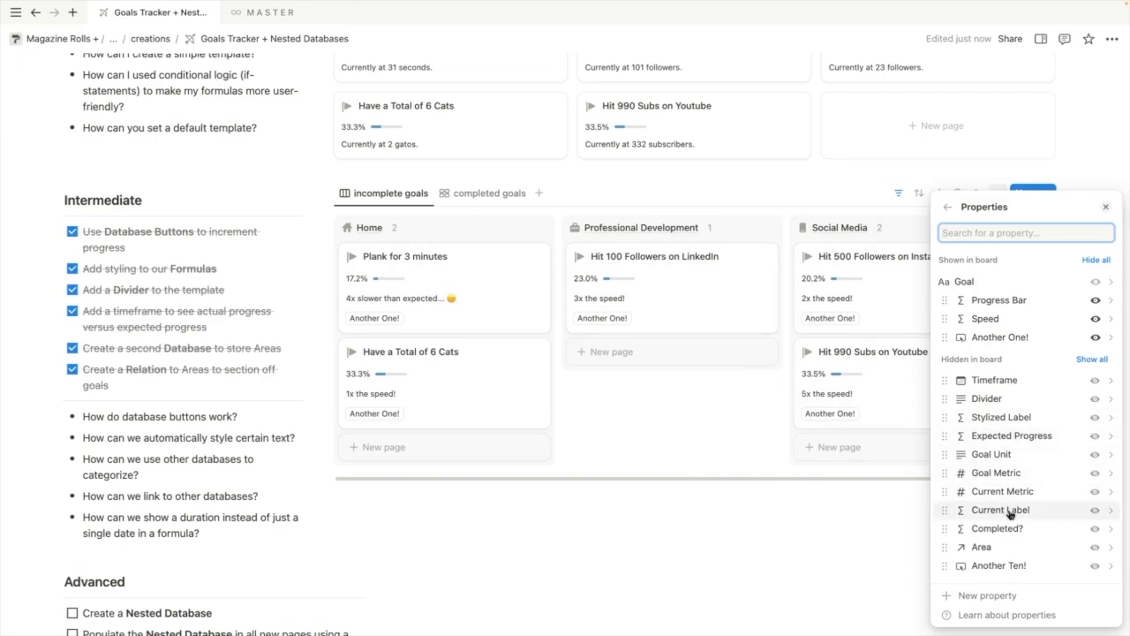
pyautogui.moveTo(1010, 512); pyautogui.dragTo(989, 334)
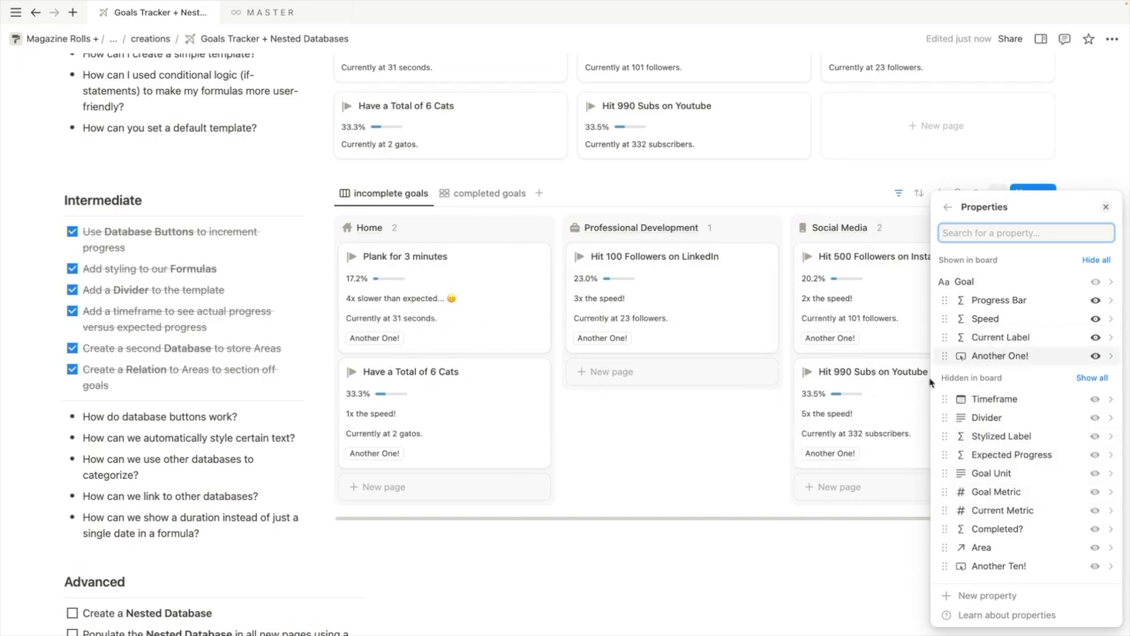
pyautogui.moveTo(1037, 337); pyautogui.dragTo(1042, 323)
pyautogui.press('Escape')
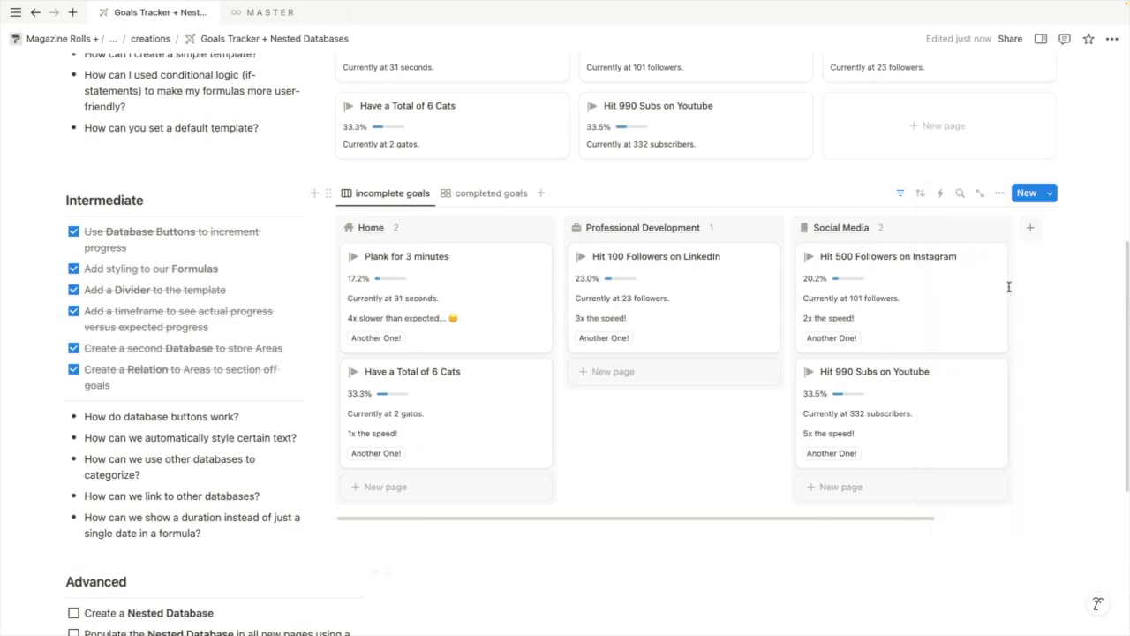
pyautogui.moveTo(843, 520); pyautogui.dragTo(762, 512)
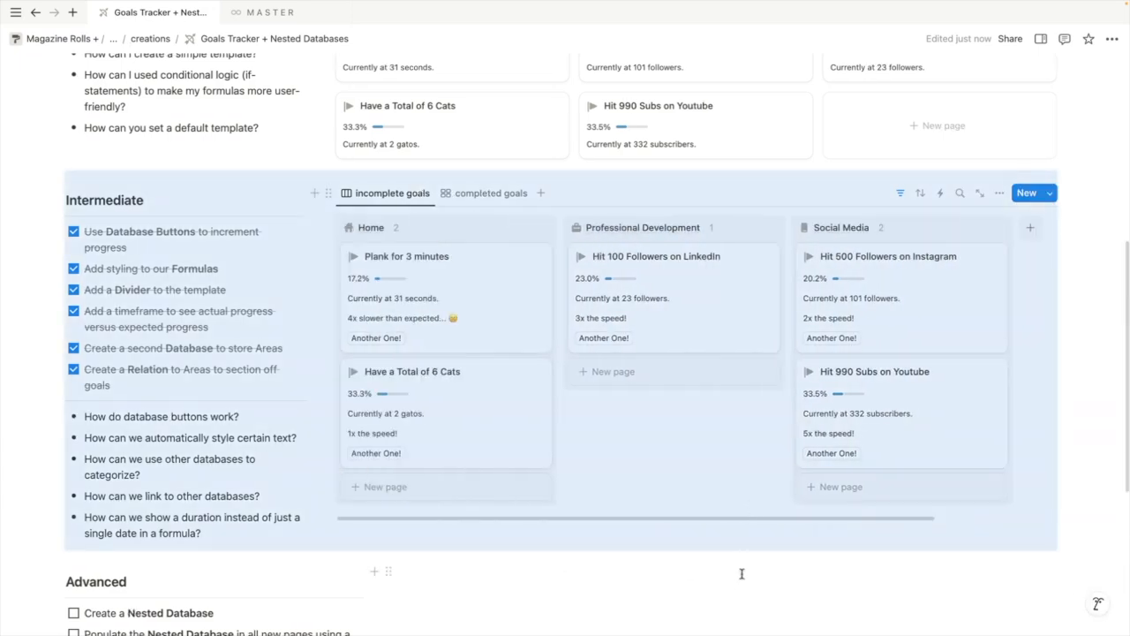
pyautogui.click(739, 582)
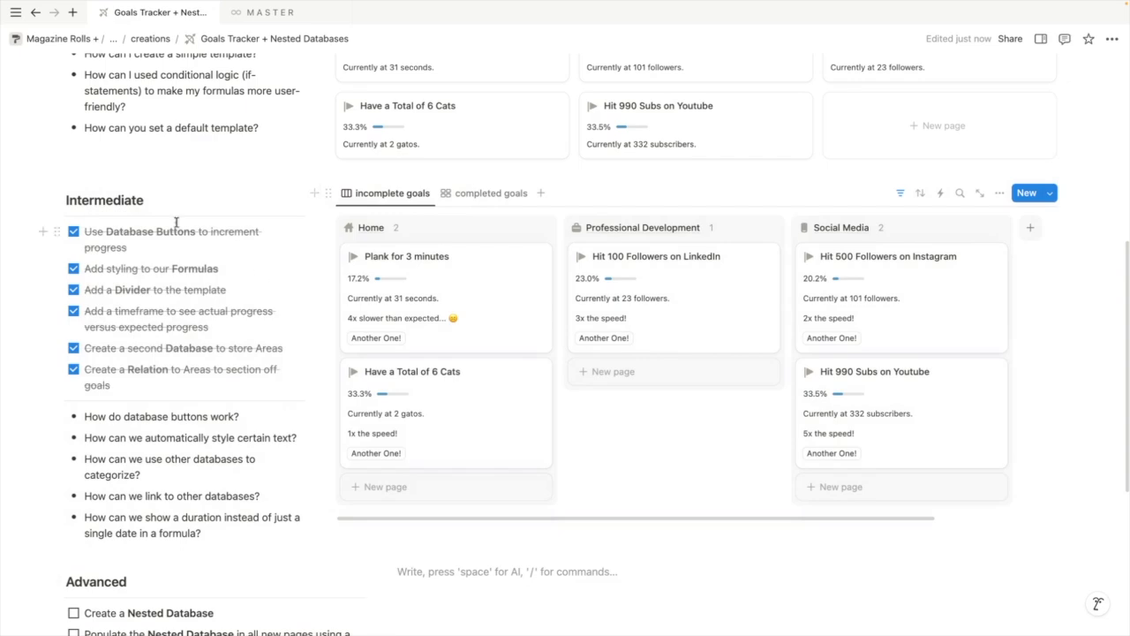
pyautogui.scroll(4, 270, 512)
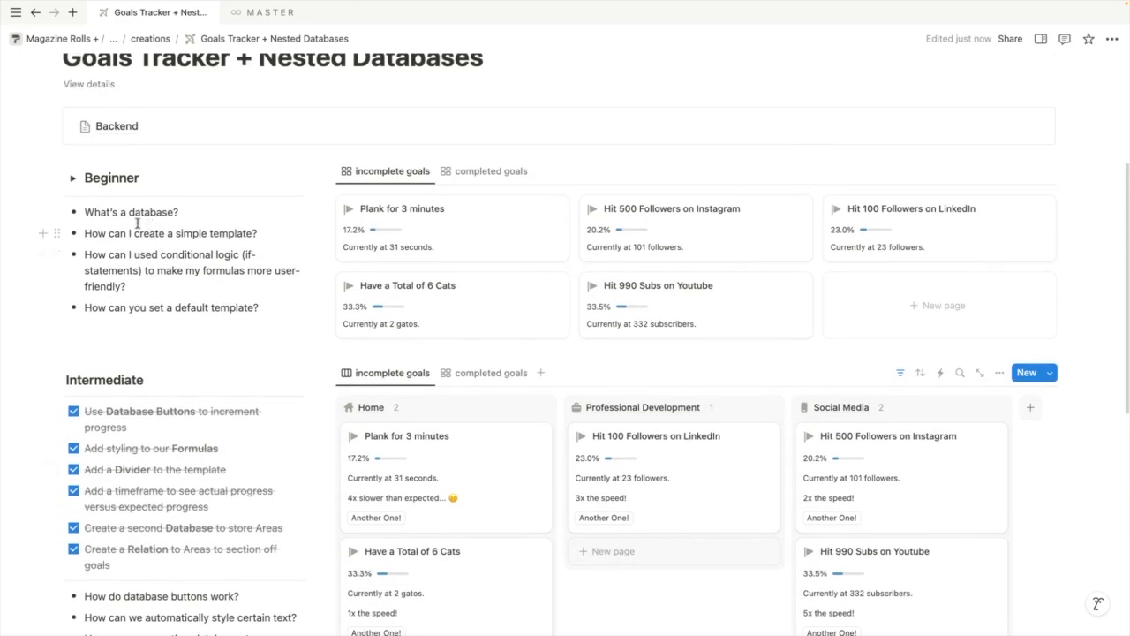
# Run Another One! on the Plank for 3 minutes goal in the Intermediate board's Home group to increment its progress
pyautogui.scroll(-5, 215, 373)
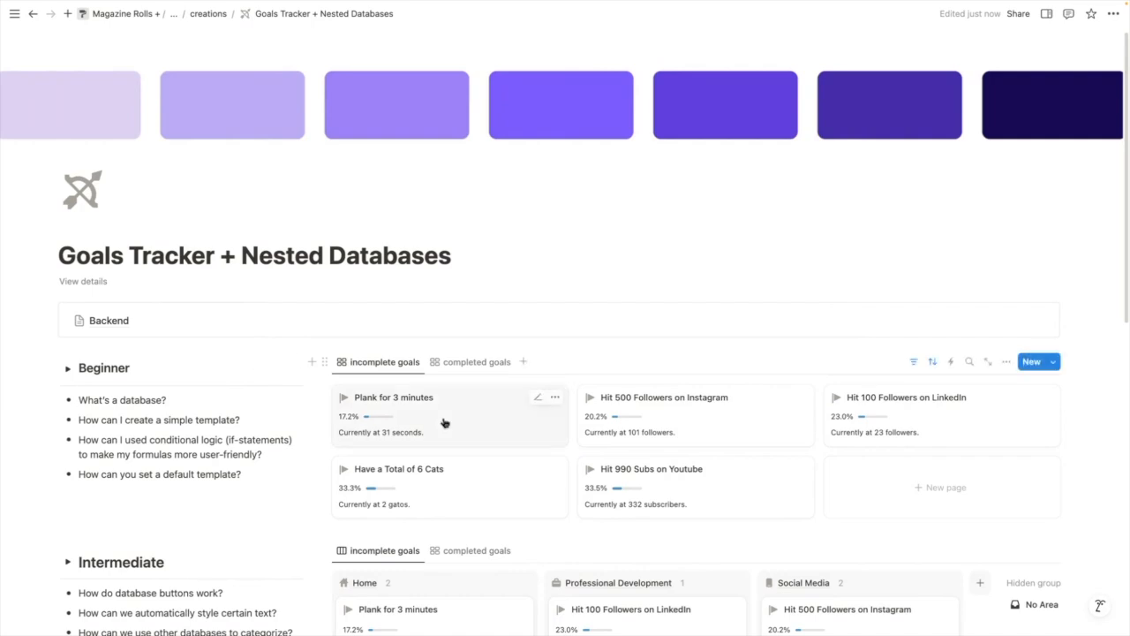
pyautogui.scroll(-4, 318, 461)
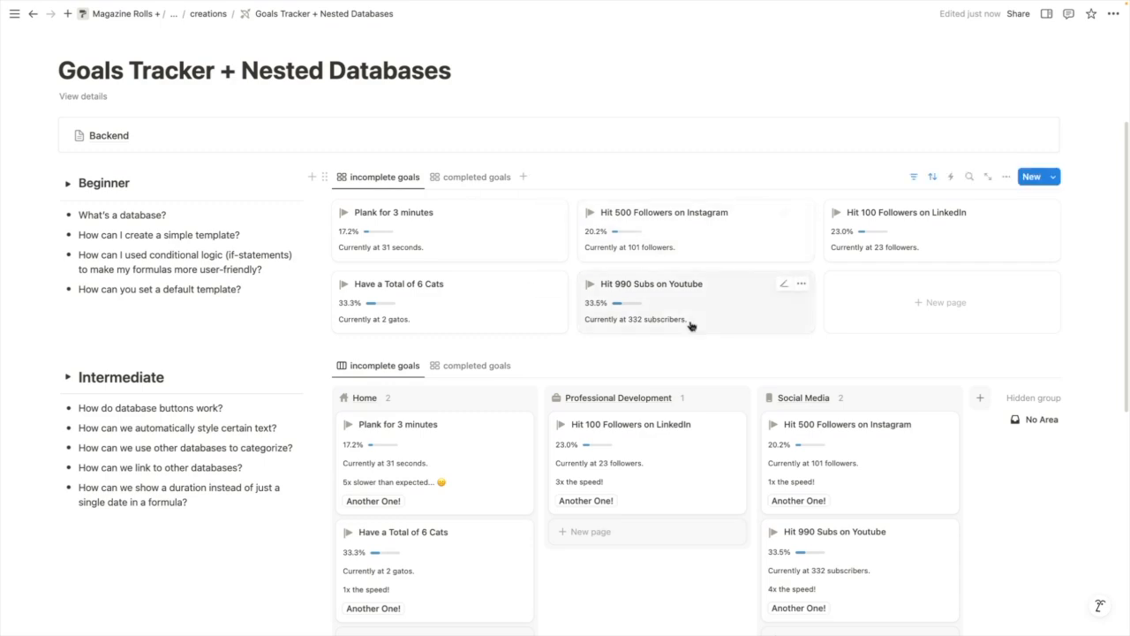
pyautogui.scroll(-3, 411, 409)
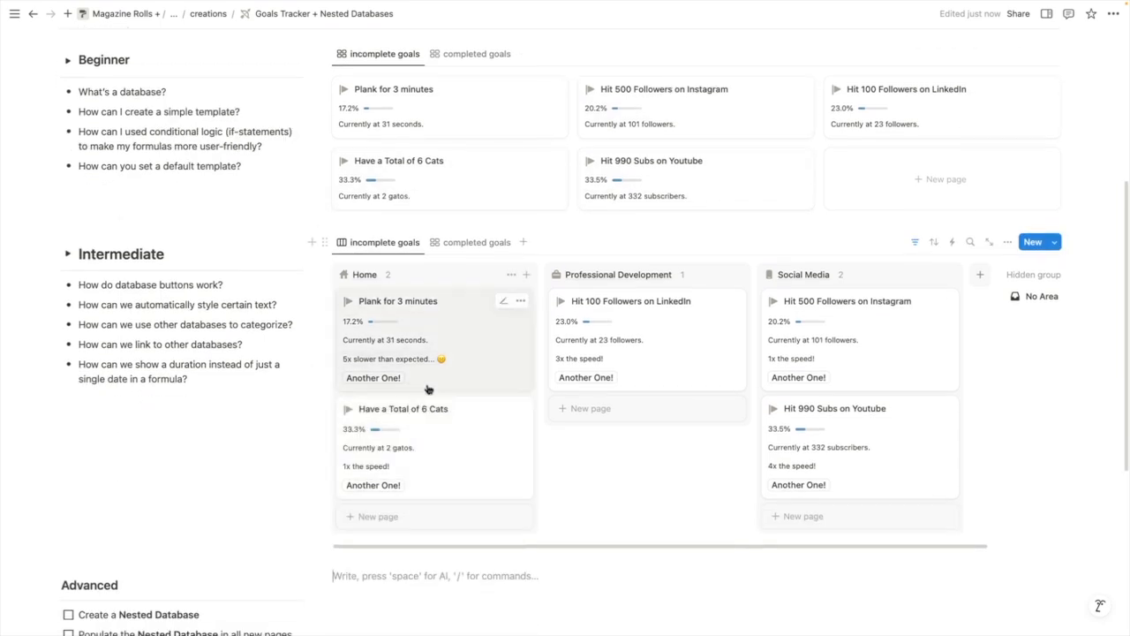
pyautogui.click(385, 378)
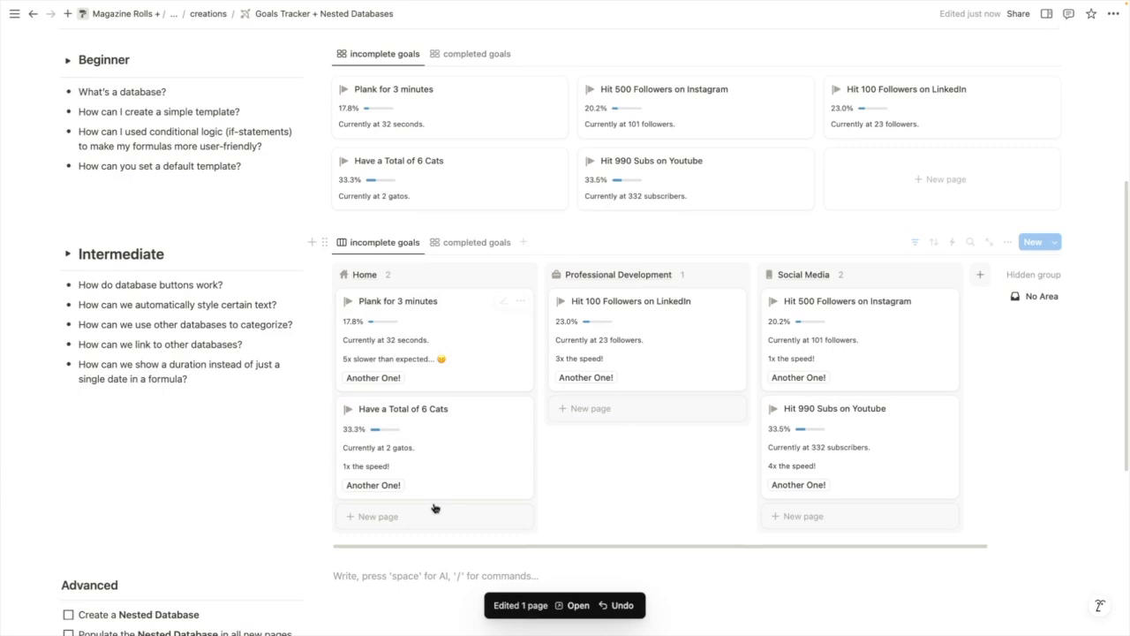
# Review the Advanced section's checklist on creating a nested database, populating it with a template and updating it with a button
pyautogui.scroll(-3, 434, 508)
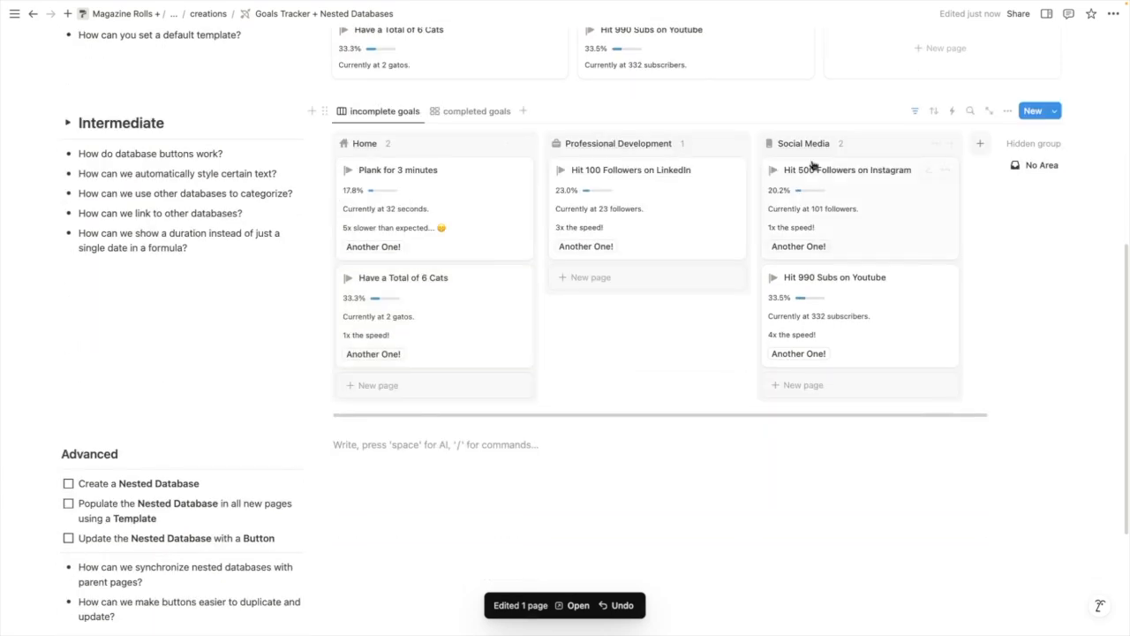
pyautogui.click(67, 124)
pyautogui.click(68, 125)
pyautogui.scroll(-5, 397, 398)
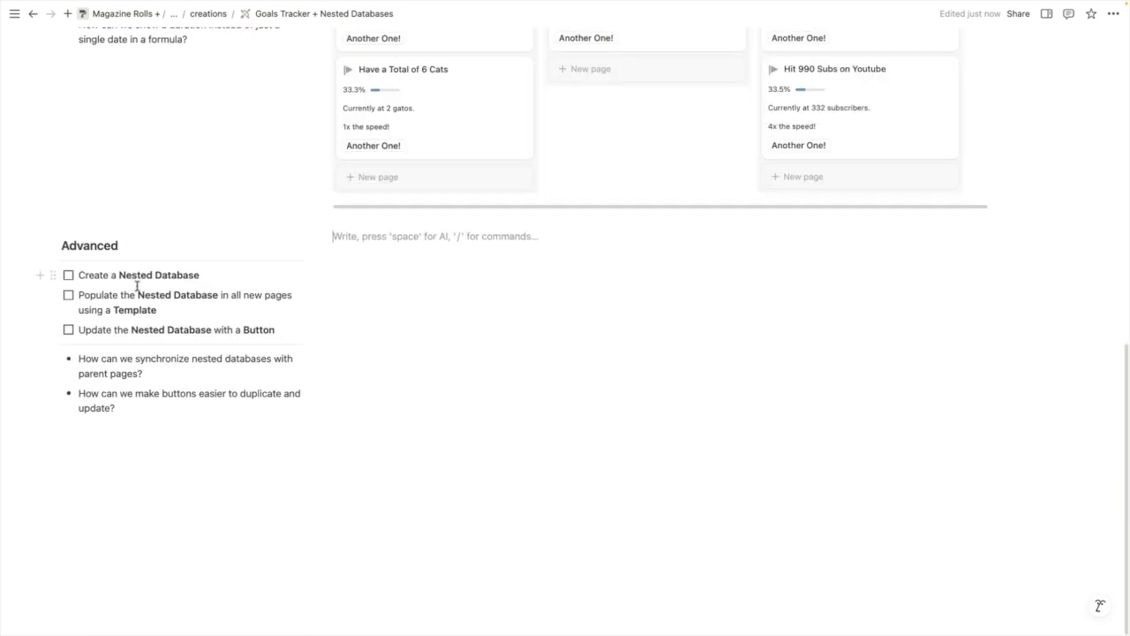
pyautogui.scroll(2, 302, 435)
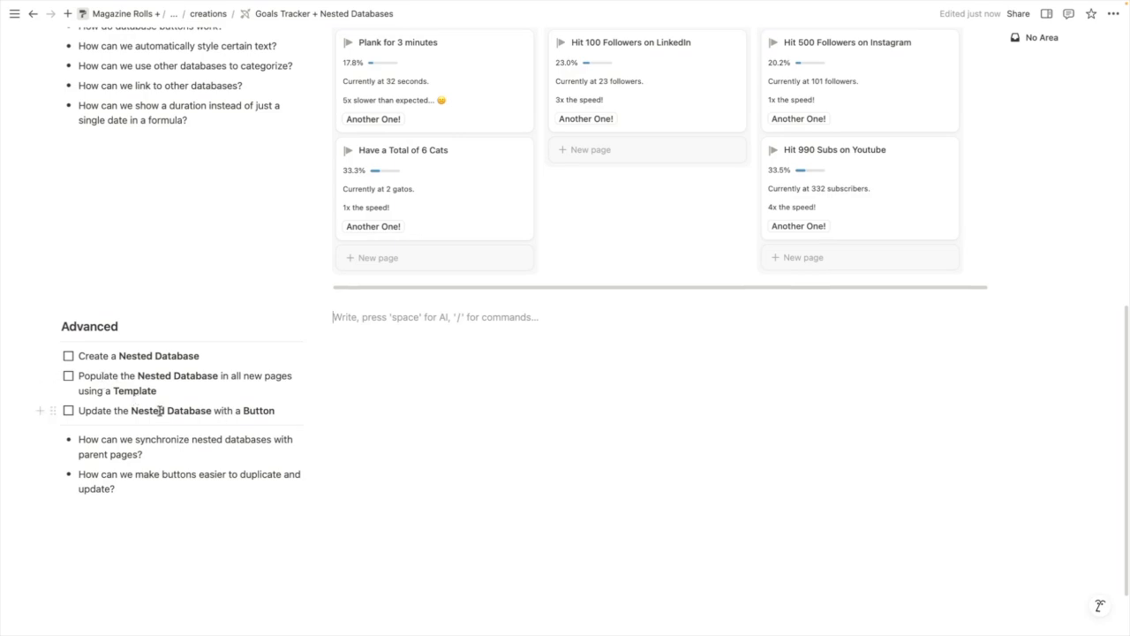
pyautogui.moveTo(135, 409); pyautogui.dragTo(190, 410)
pyautogui.click(421, 299)
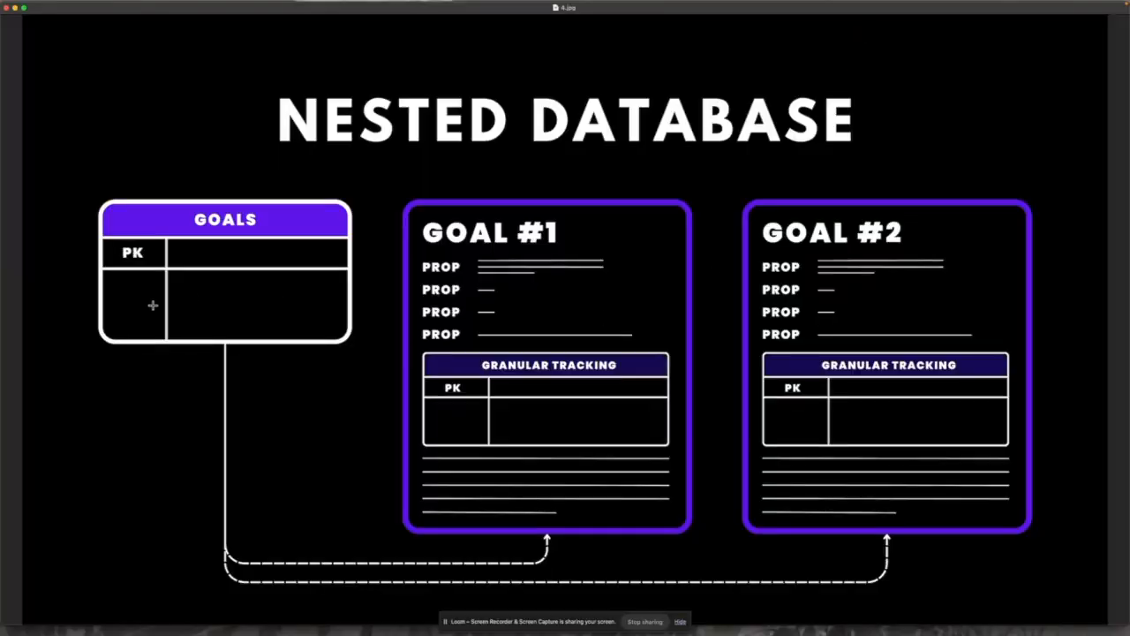
# Examine the Goals table and the Goal #1 page in the Nested Database diagram, marking out each in turn
pyautogui.moveTo(89, 188); pyautogui.dragTo(368, 363)
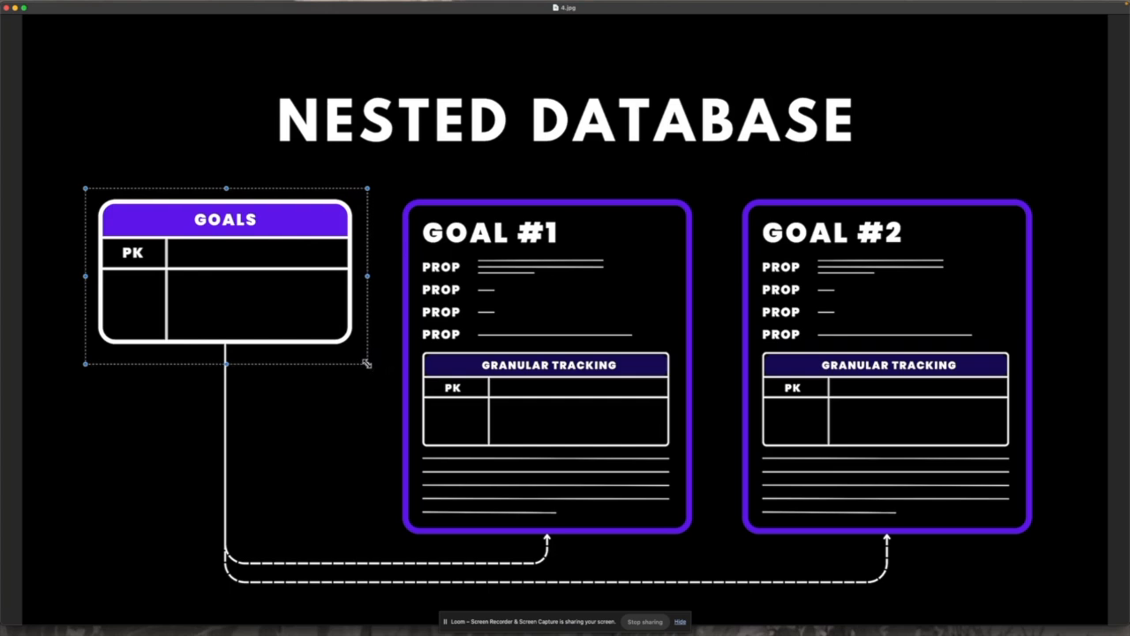
pyautogui.click(365, 164)
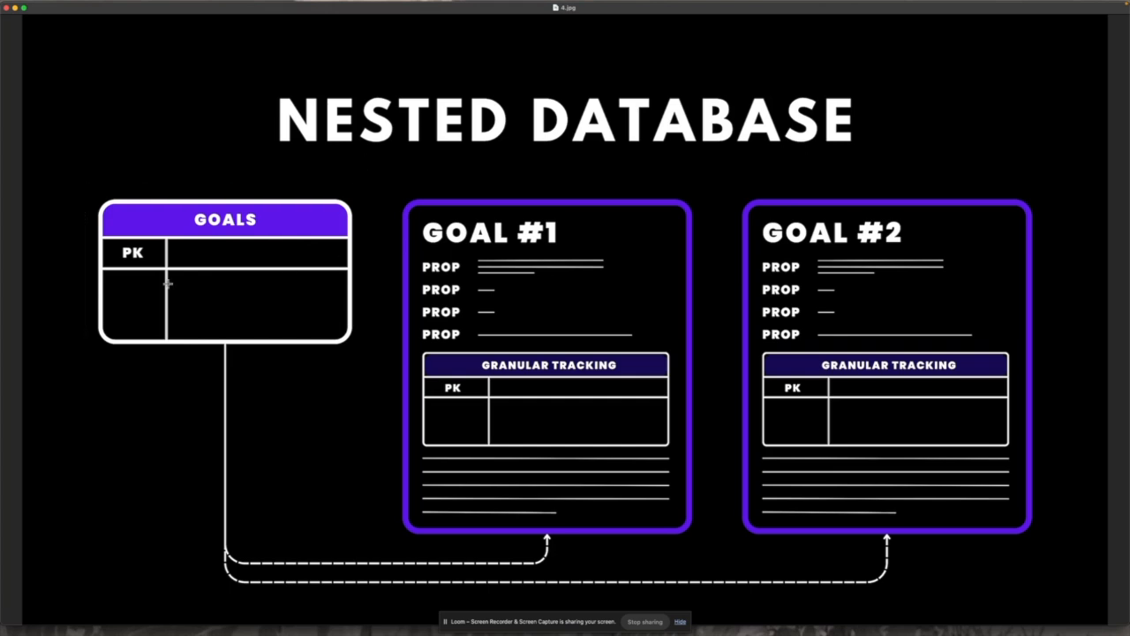
pyautogui.moveTo(392, 193); pyautogui.dragTo(704, 547)
pyautogui.click(728, 524)
# Switch to the Two-Way Relation diagram, mark out its Goals and Areas tables, and put the diagram away
pyautogui.hotkey('alt', 'Tab')
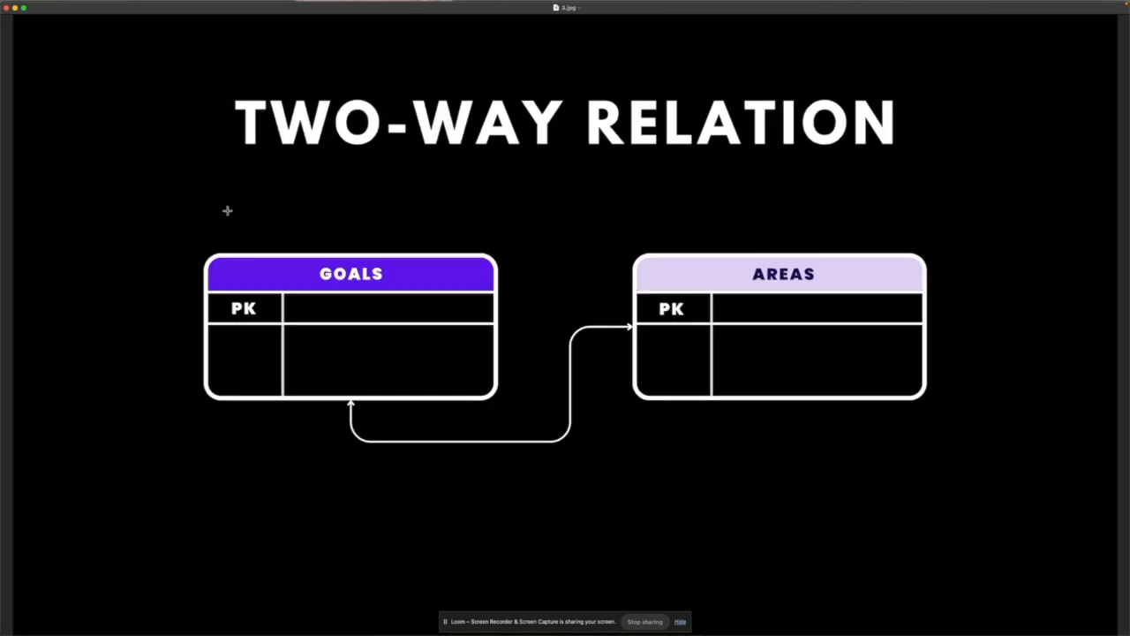
pyautogui.moveTo(142, 238); pyautogui.dragTo(538, 454)
pyautogui.moveTo(620, 230); pyautogui.dragTo(953, 408)
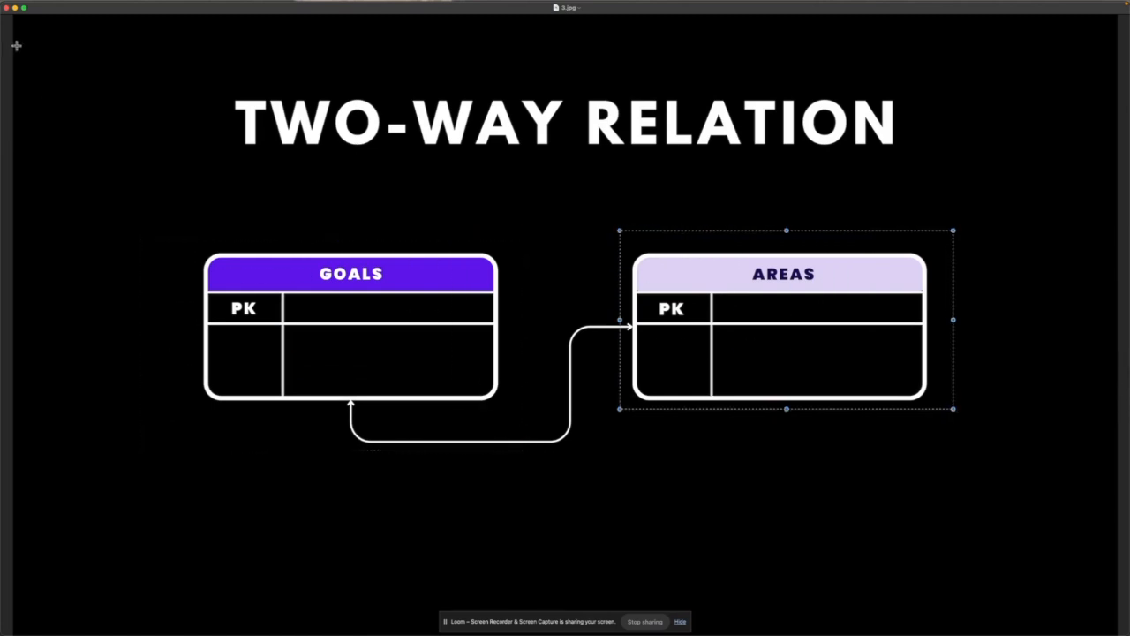
pyautogui.click(14, 8)
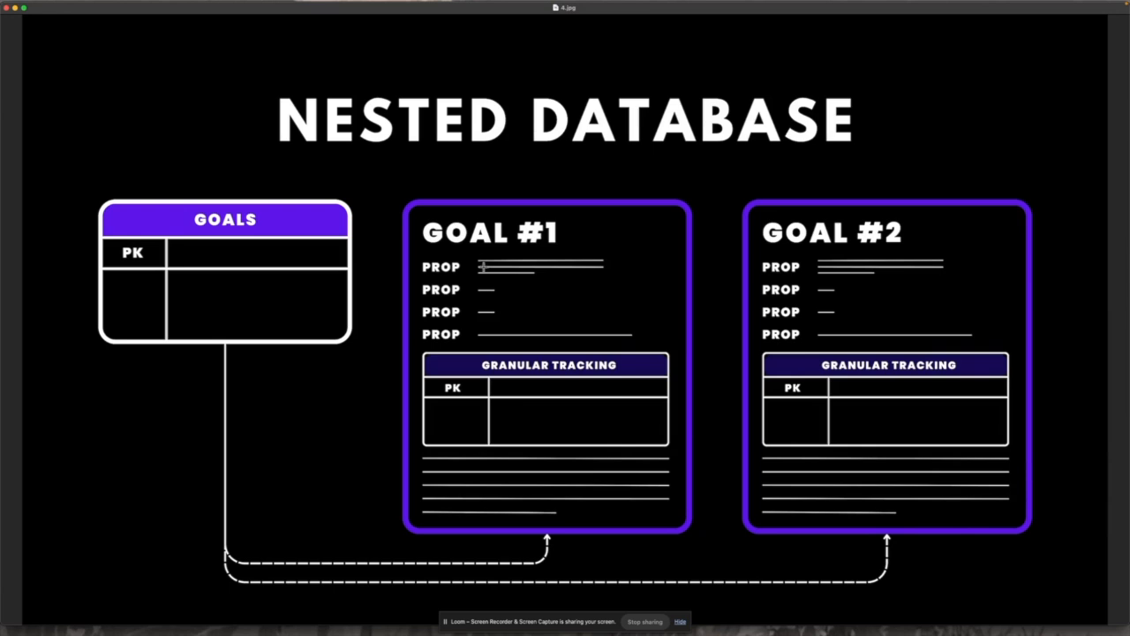
# Mark out Goal #1 in the Nested Database diagram, switch to Notion and close the Hit 990 Subs on Youtube page preview
pyautogui.moveTo(376, 181); pyautogui.dragTo(717, 560)
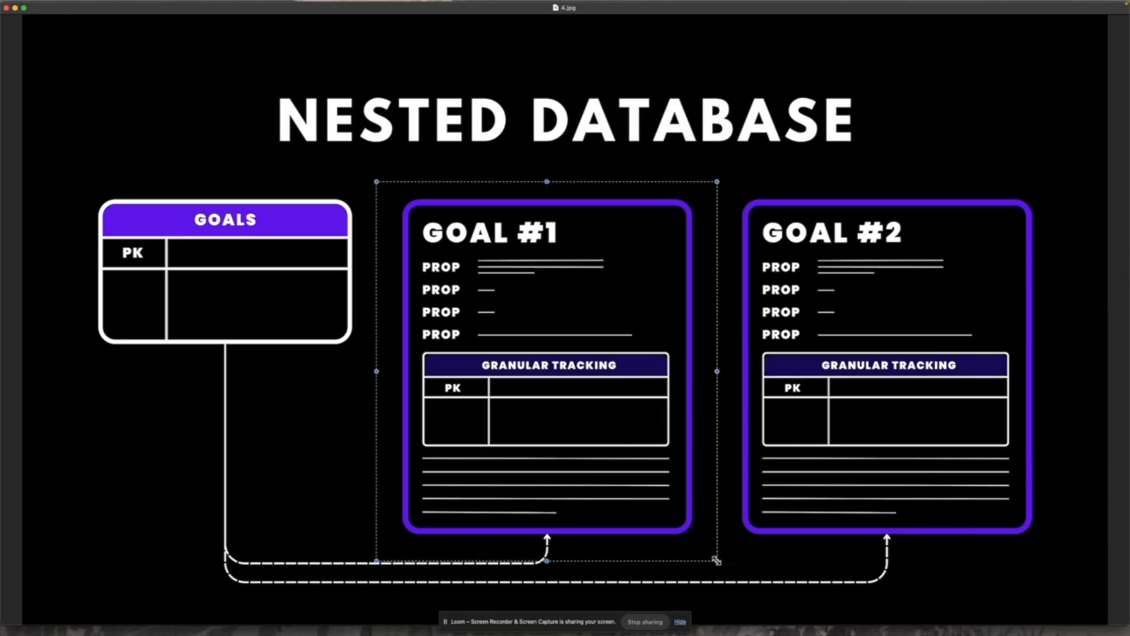
pyautogui.click(347, 366)
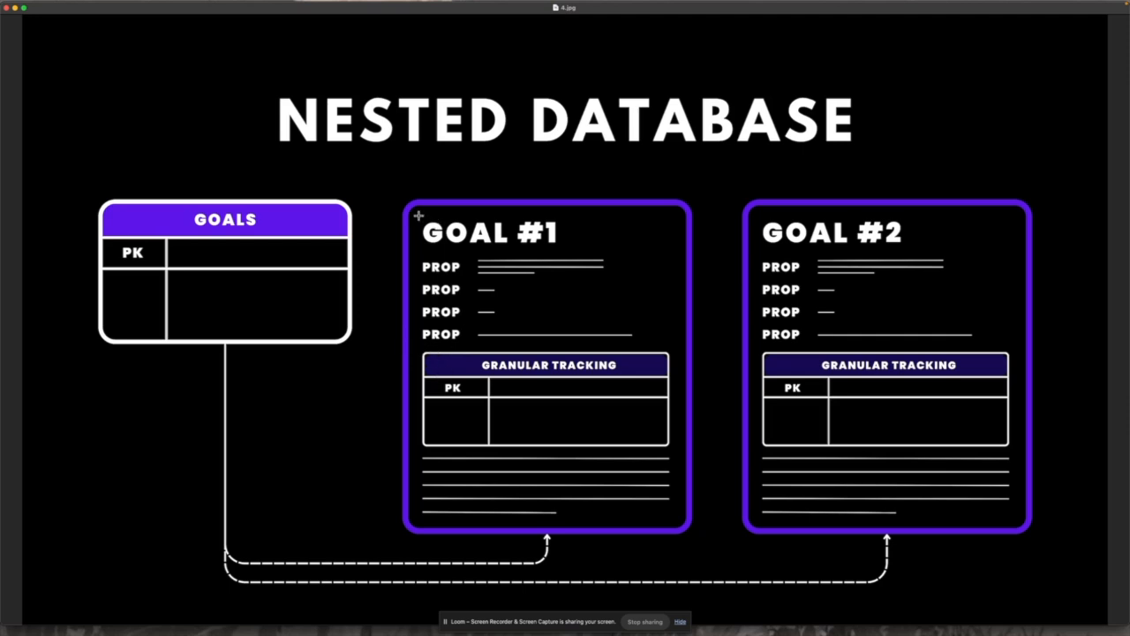
pyautogui.hotkey('alt', 'Tab')
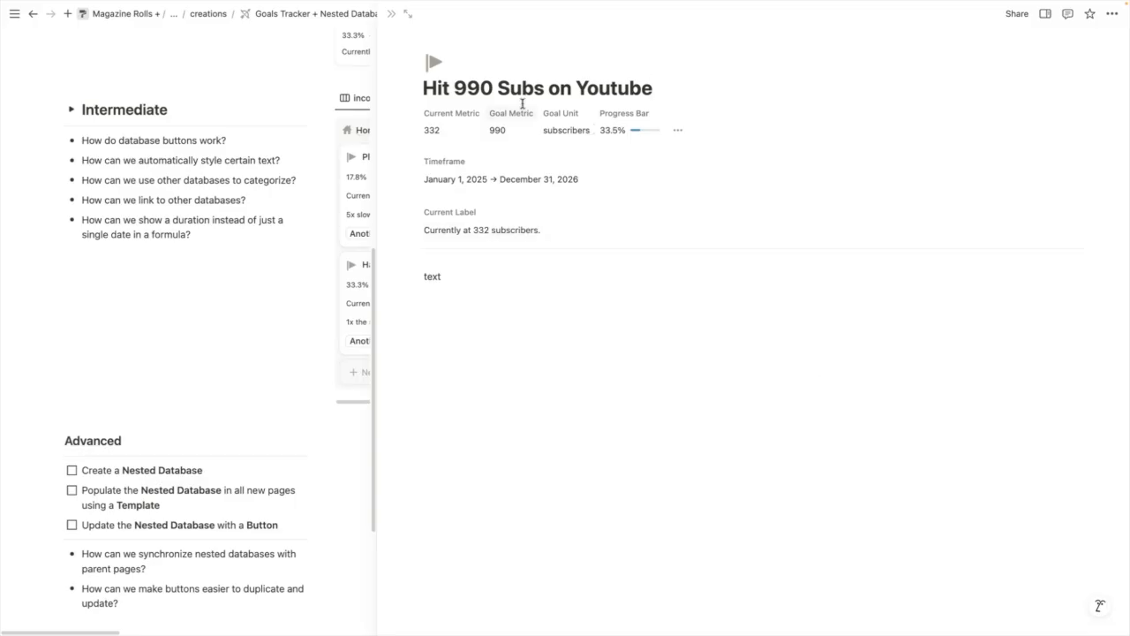
pyautogui.click(391, 13)
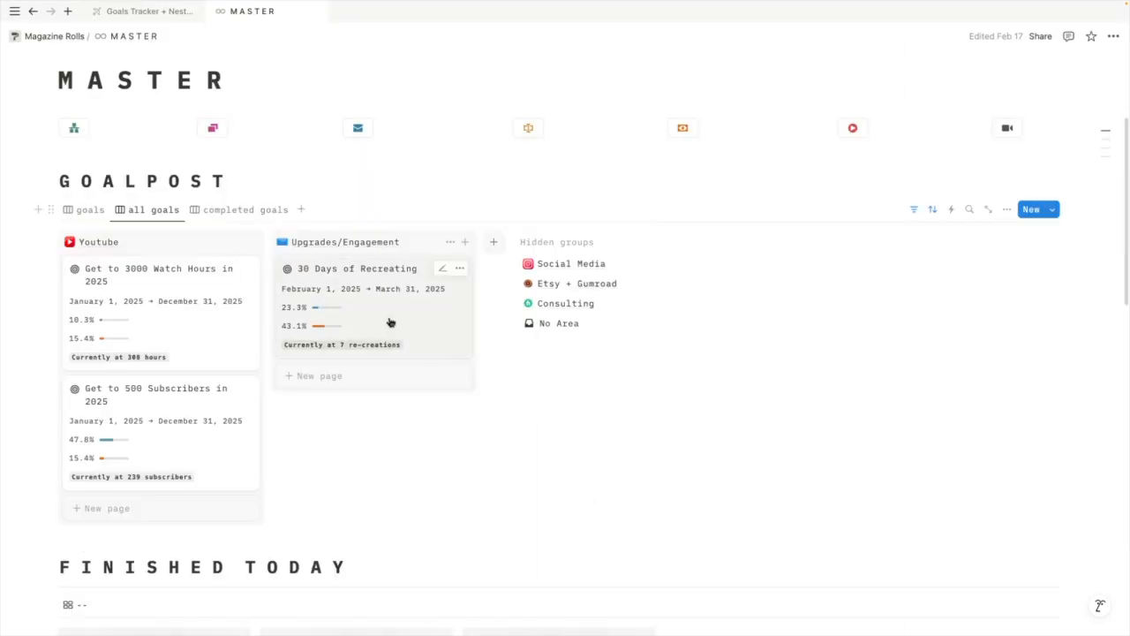
# Open the 30 Days of Recreating goal from GOALPOST as a full page and examine its days gallery and granular tracking calendar
pyautogui.click(378, 323)
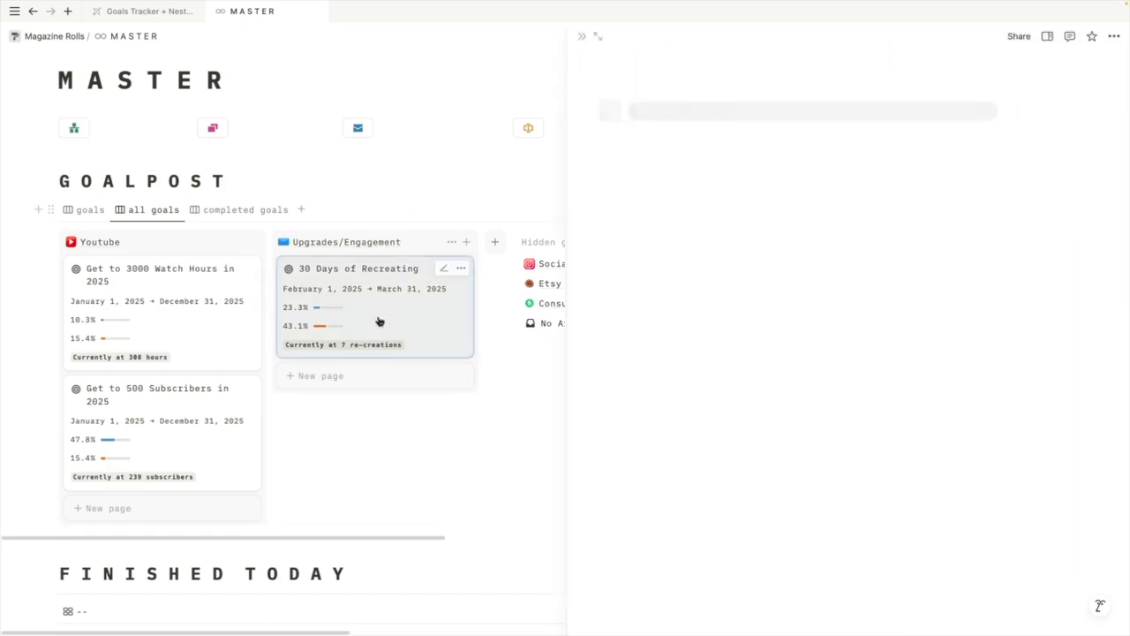
pyautogui.click(596, 37)
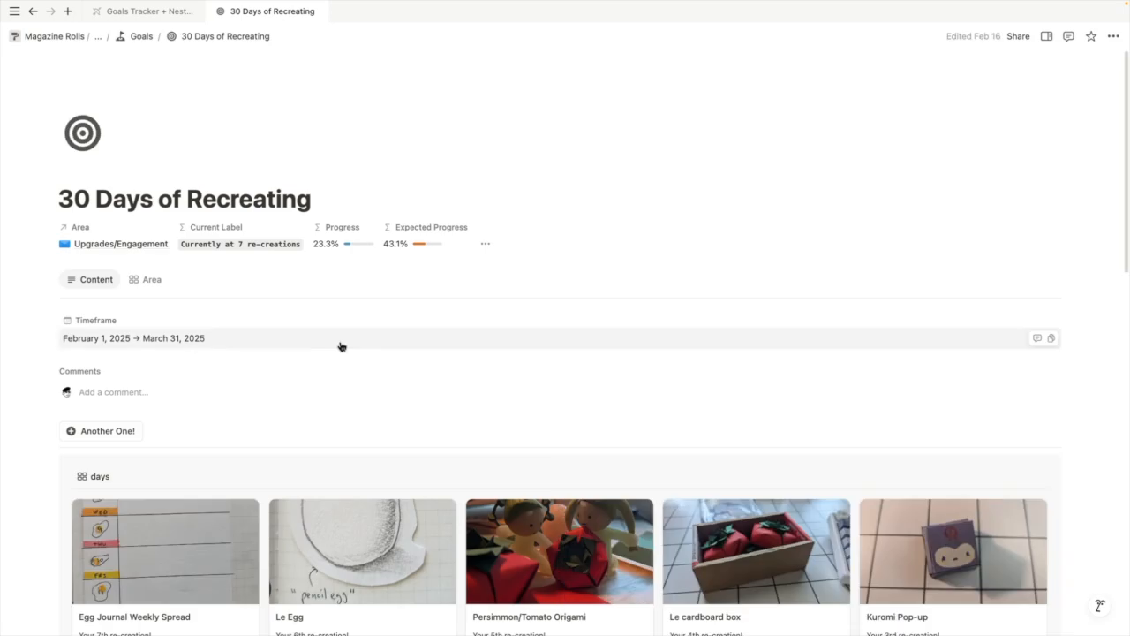
pyautogui.scroll(-5, 341, 347)
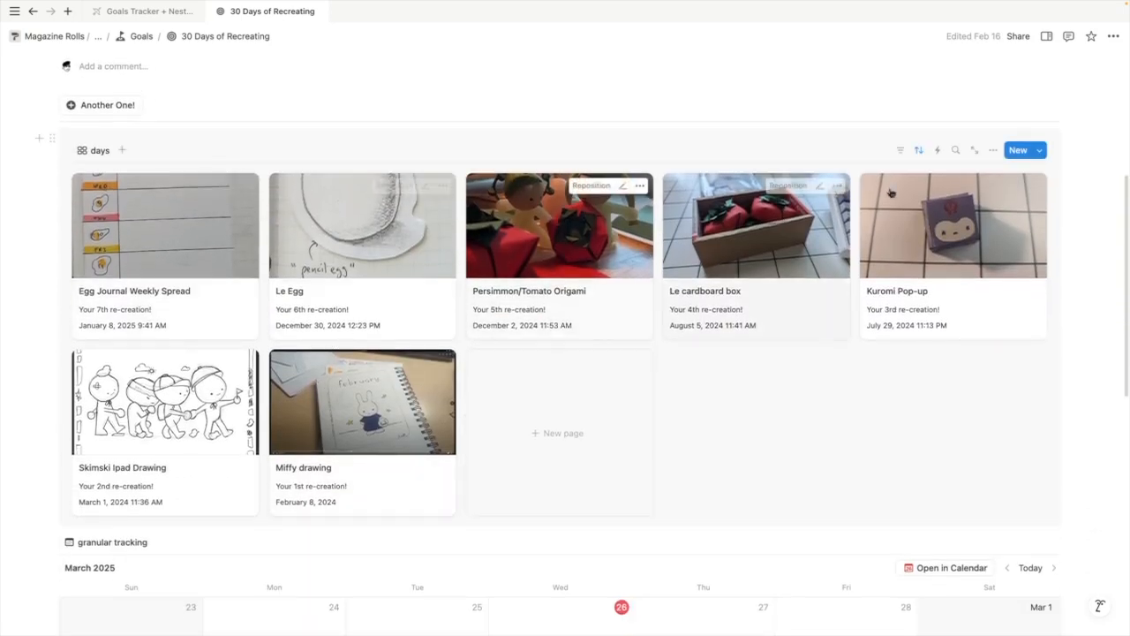
pyautogui.scroll(-1, 378, 416)
pyautogui.scroll(5, 353, 411)
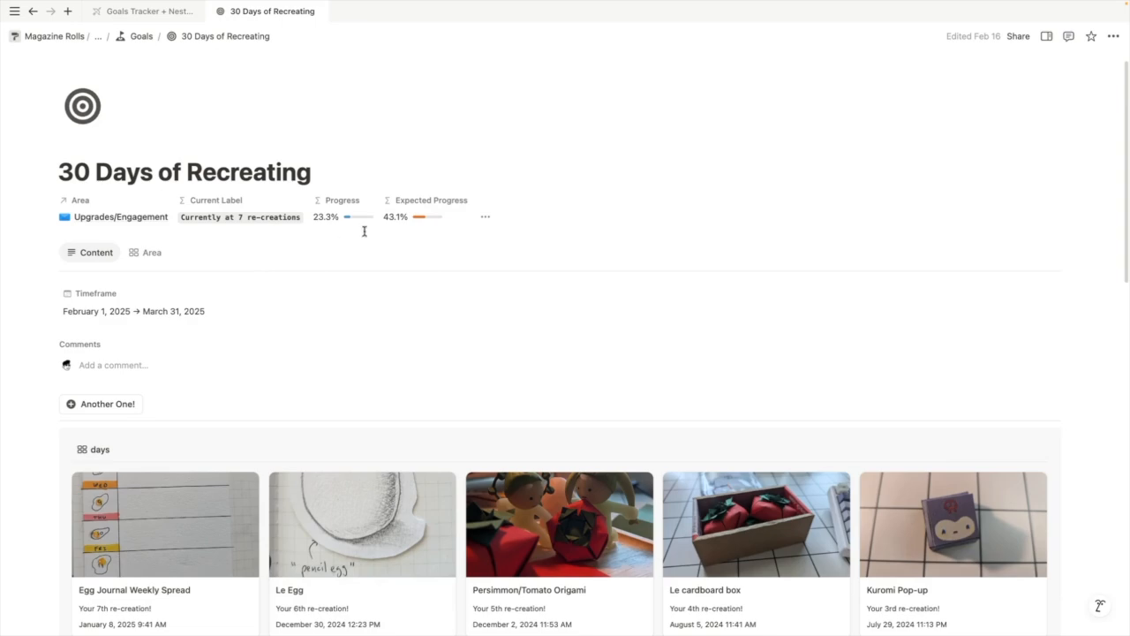
pyautogui.scroll(-4, 244, 389)
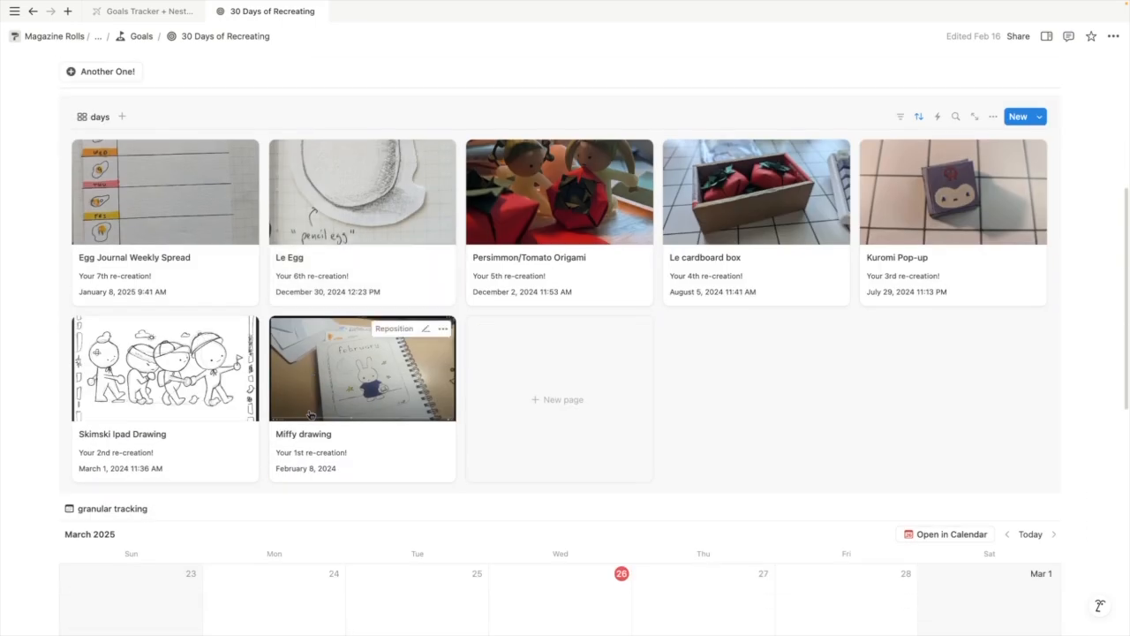
pyautogui.scroll(4, 296, 394)
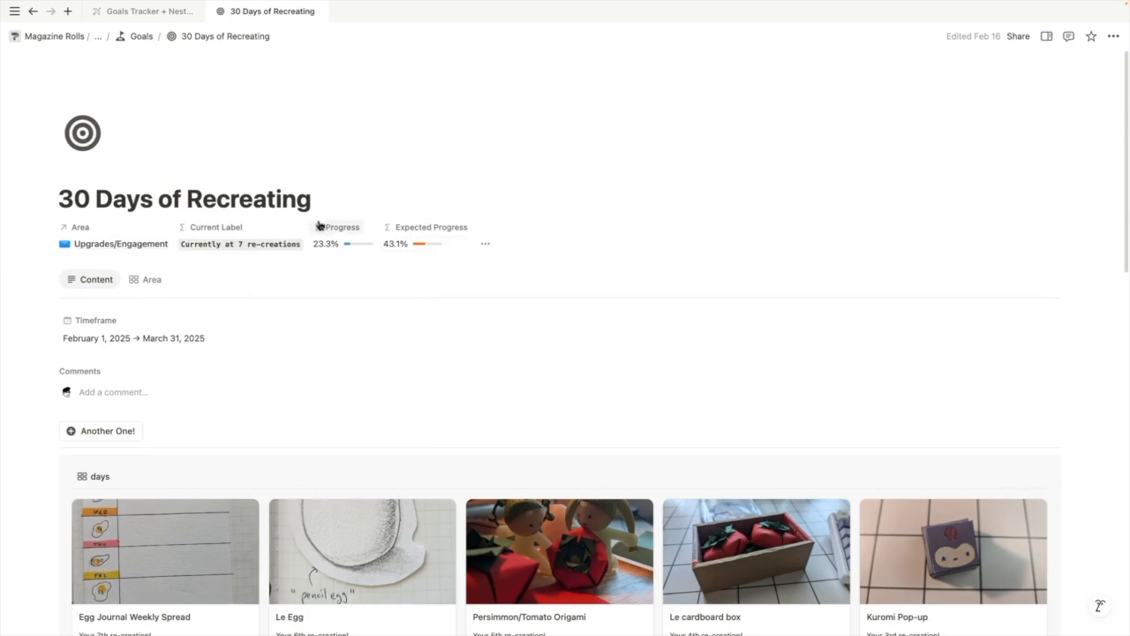
pyautogui.scroll(-2, 331, 271)
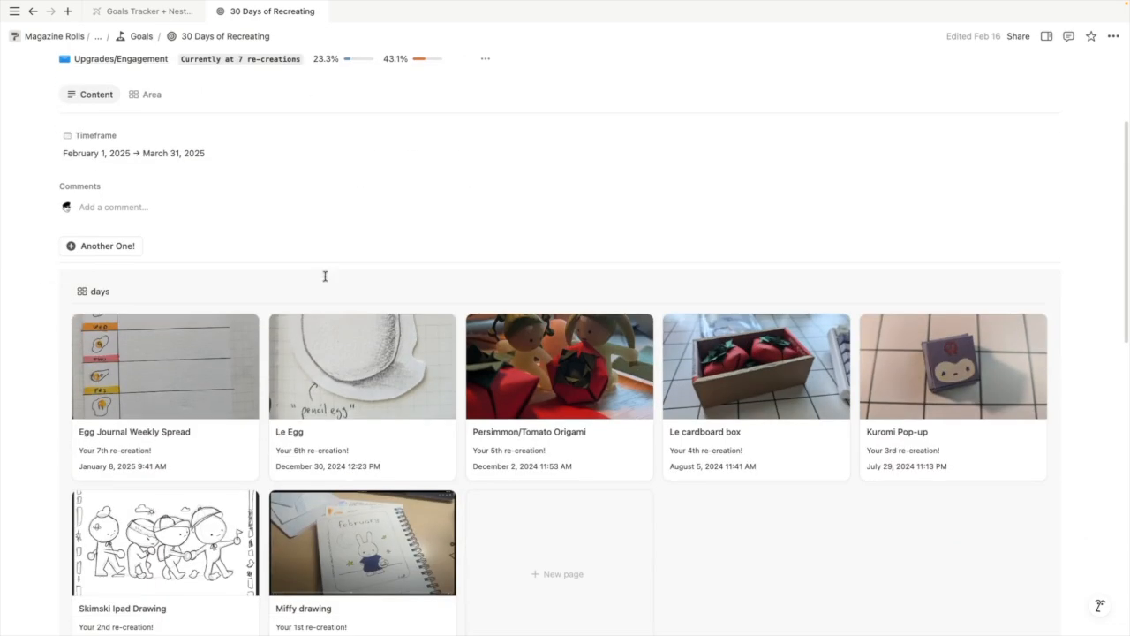
pyautogui.scroll(-3, 322, 530)
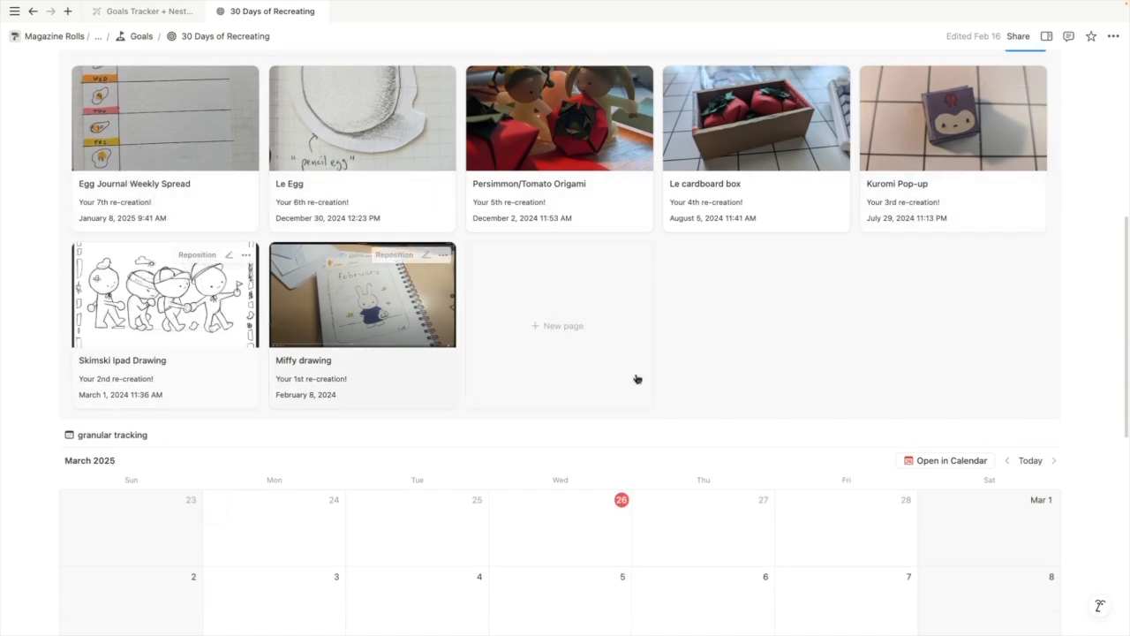
pyautogui.scroll(-6, 633, 566)
pyautogui.scroll(4, 632, 562)
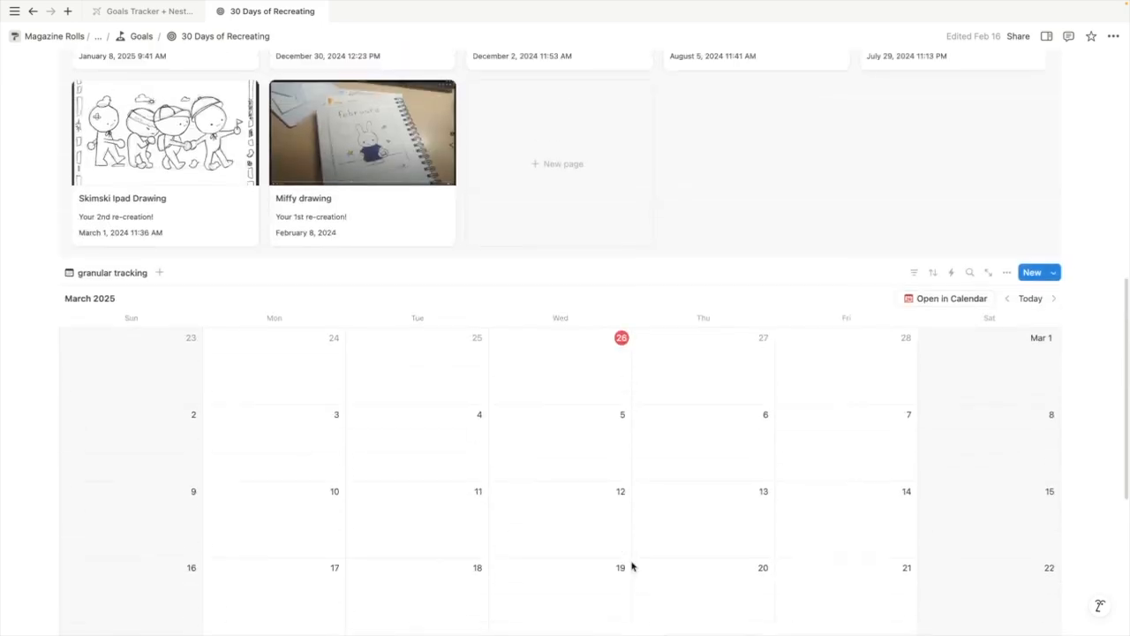
pyautogui.scroll(5, 630, 564)
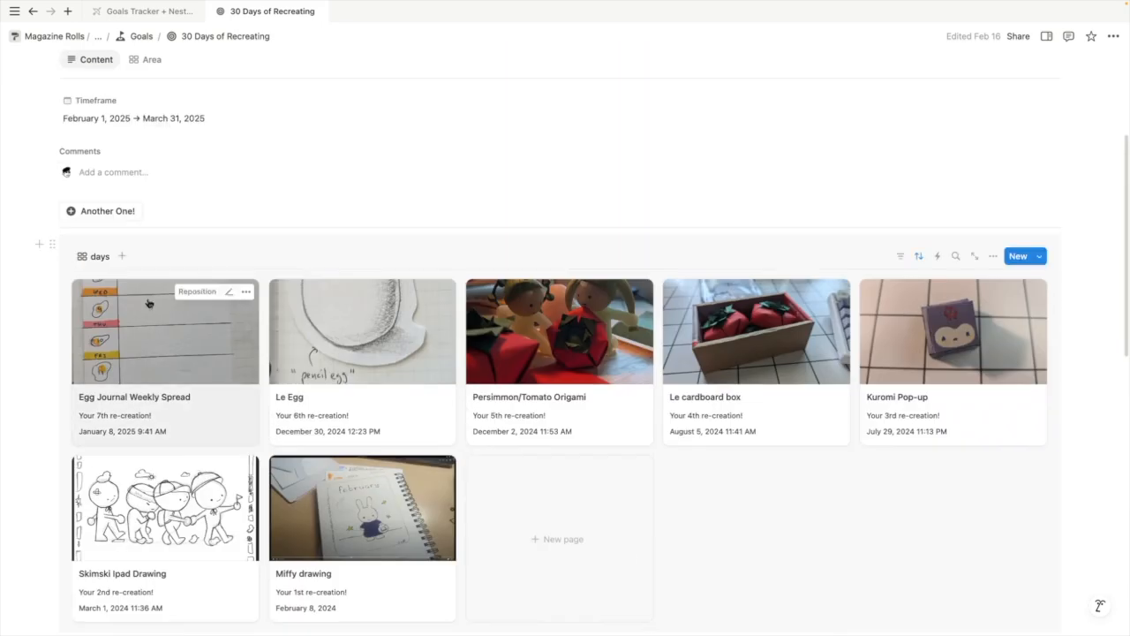
pyautogui.scroll(-2, 139, 298)
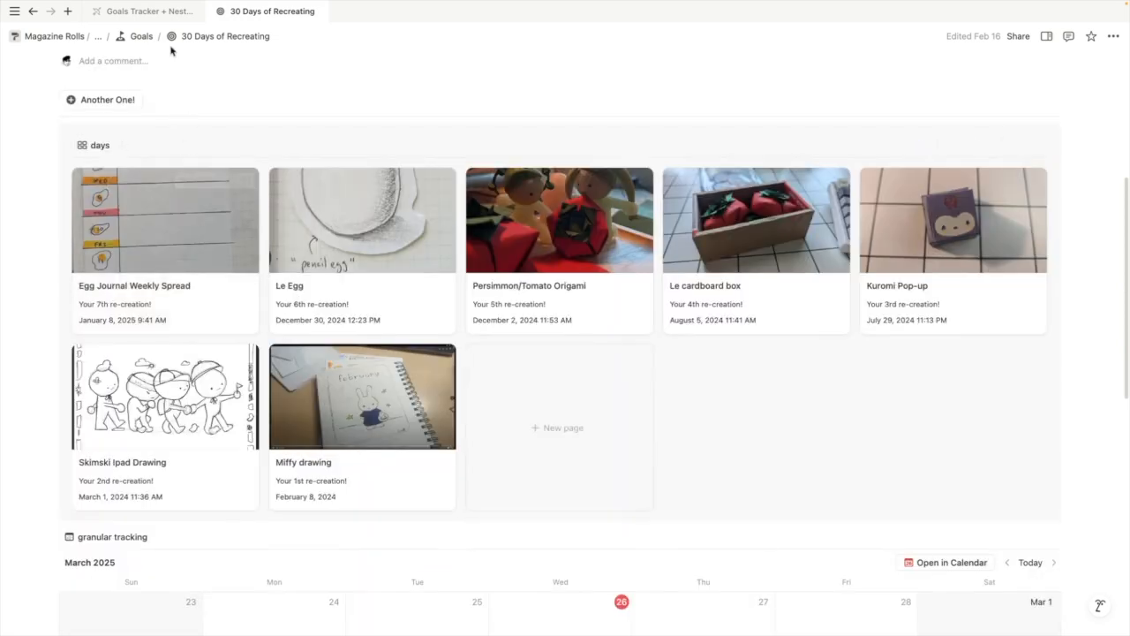
# Open Get to 500 Subscribers in 2025 from the Goals database as a full page and compare its weekly calendar with 30 Days of Recreating's nested views
pyautogui.click(141, 37)
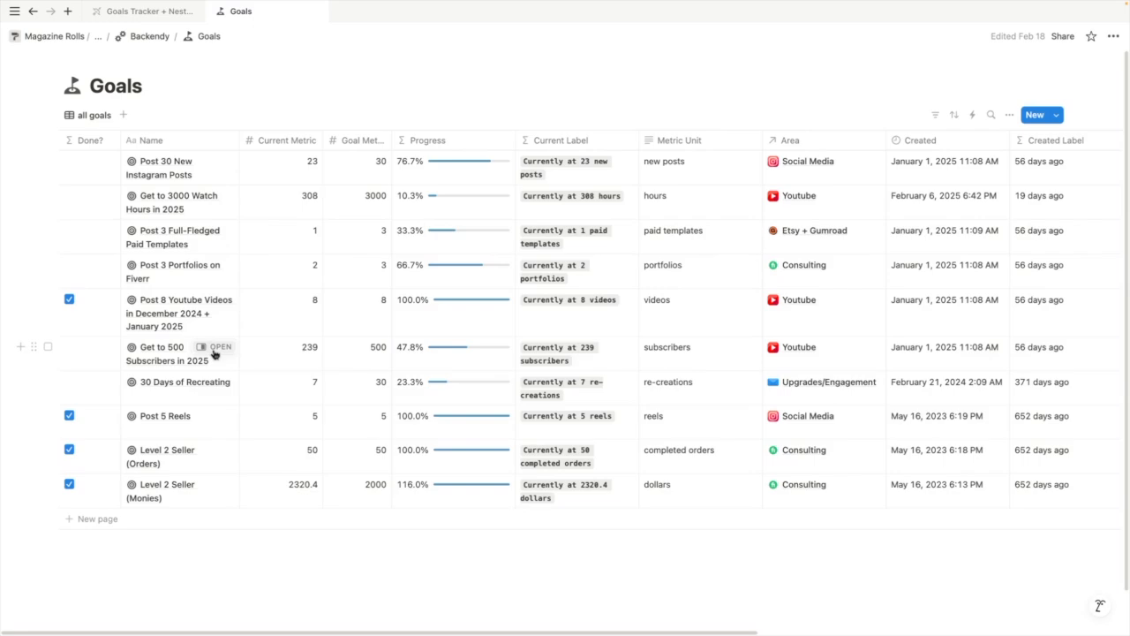
pyautogui.click(212, 354)
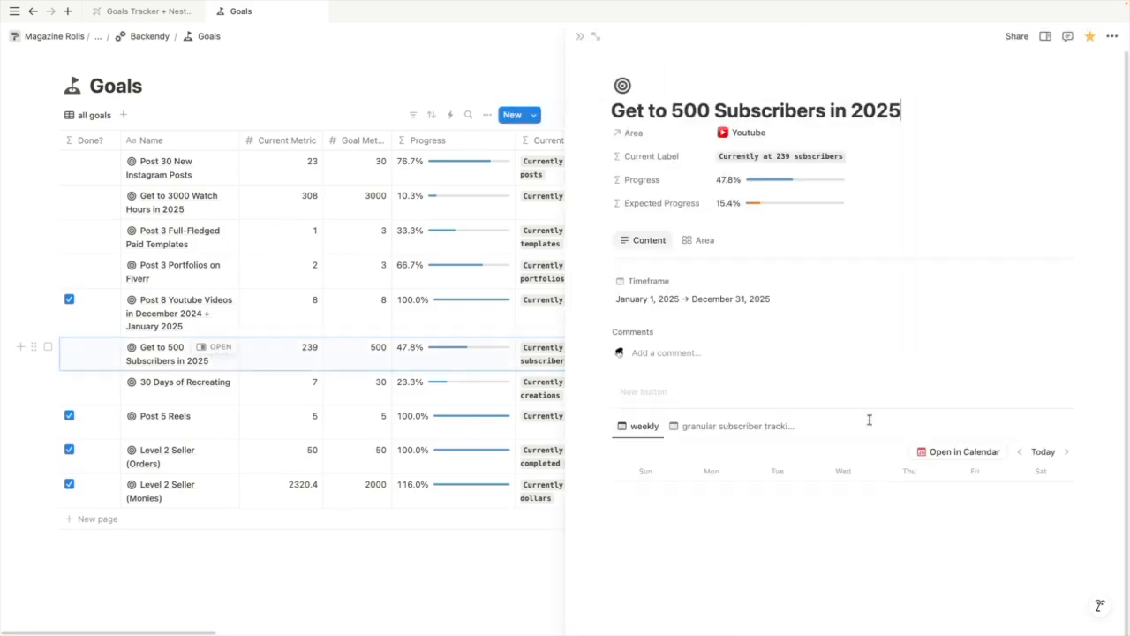
pyautogui.click(598, 37)
pyautogui.scroll(-5, 290, 451)
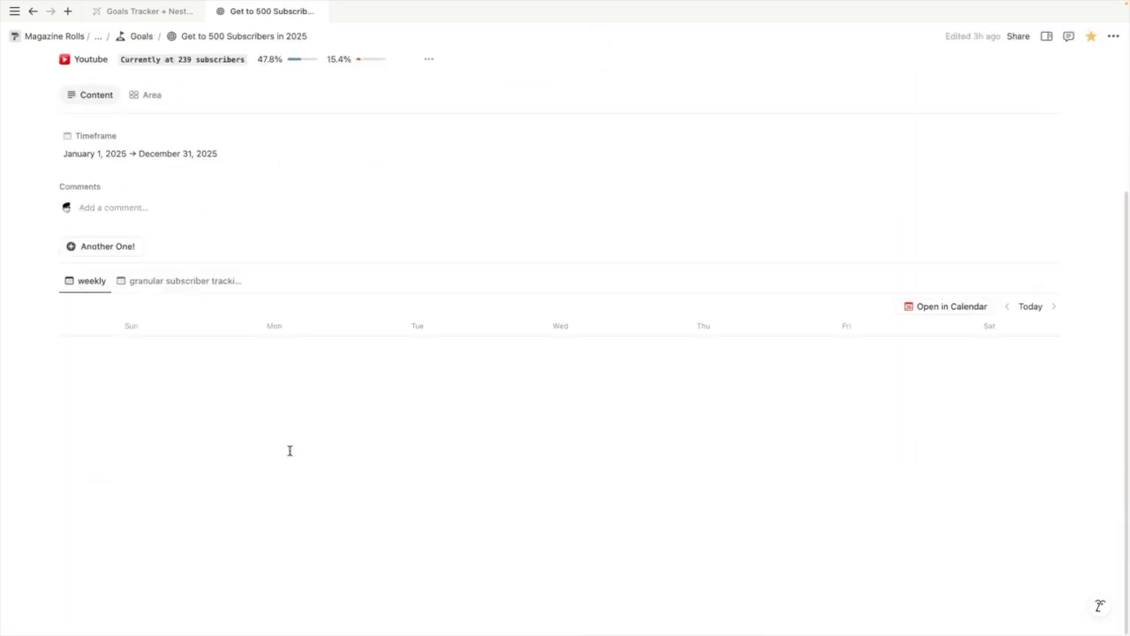
pyautogui.scroll(-5, 277, 442)
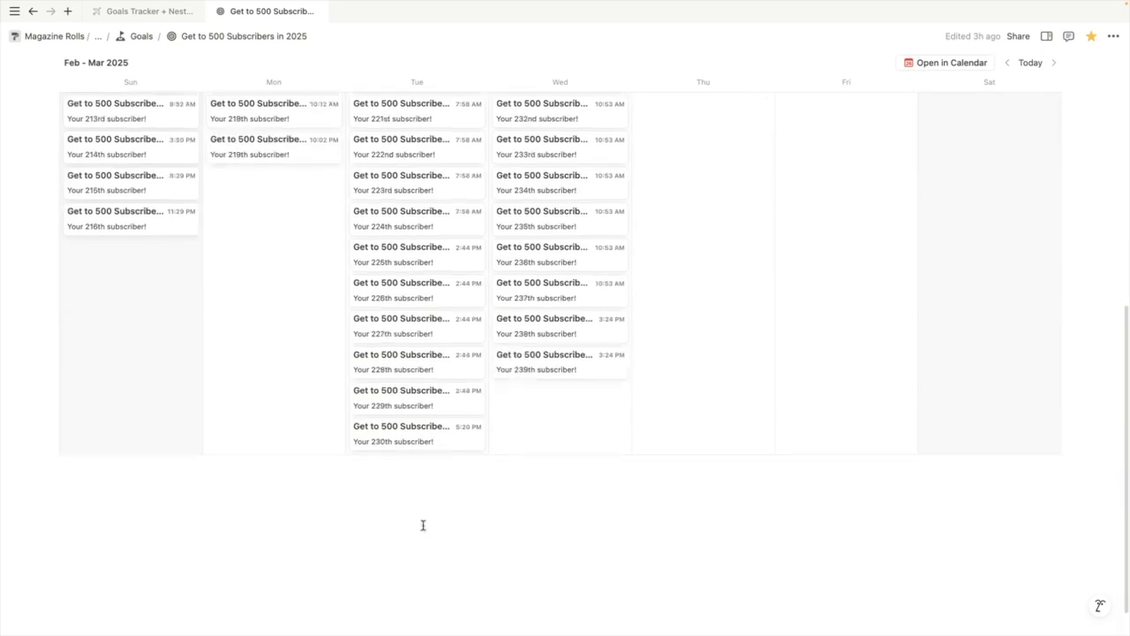
pyautogui.scroll(2, 422, 524)
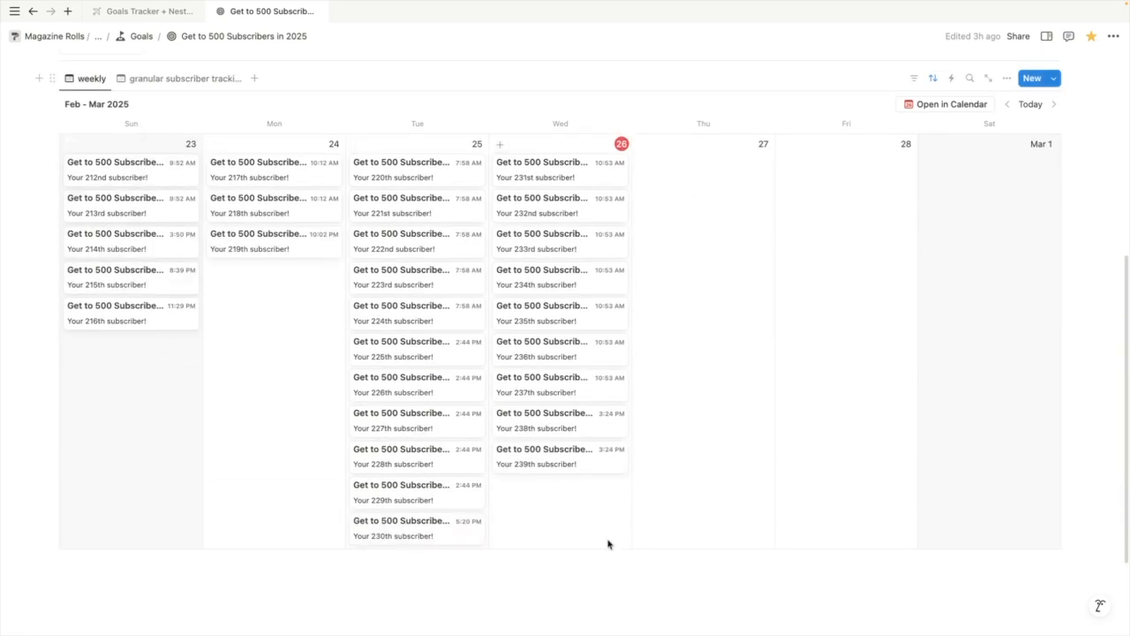
pyautogui.scroll(3, 609, 544)
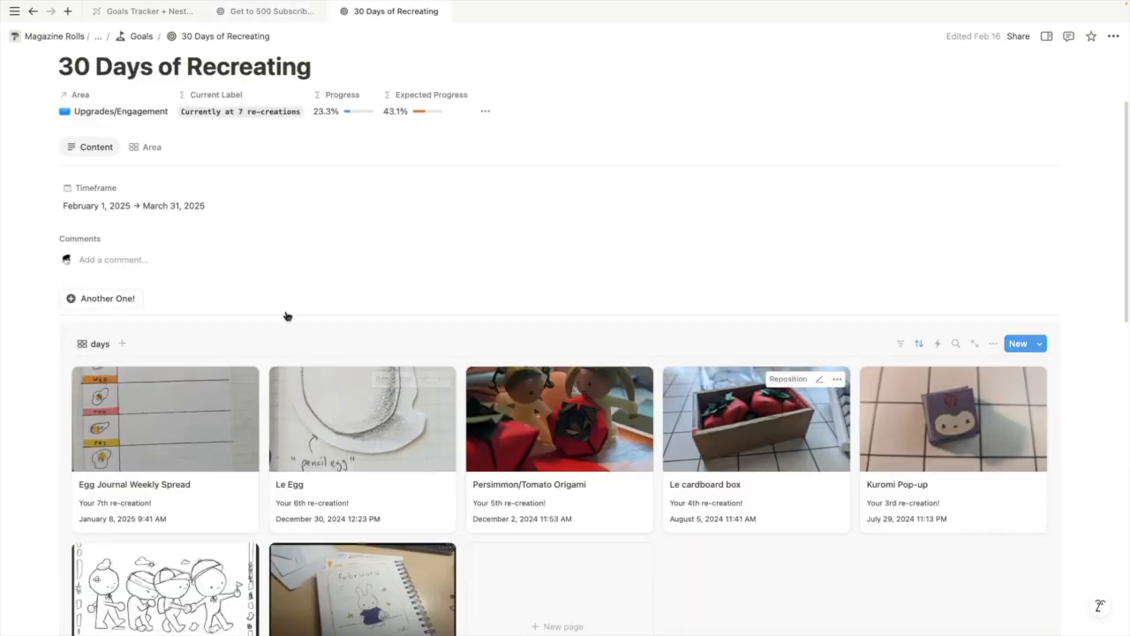
pyautogui.scroll(-3, 288, 316)
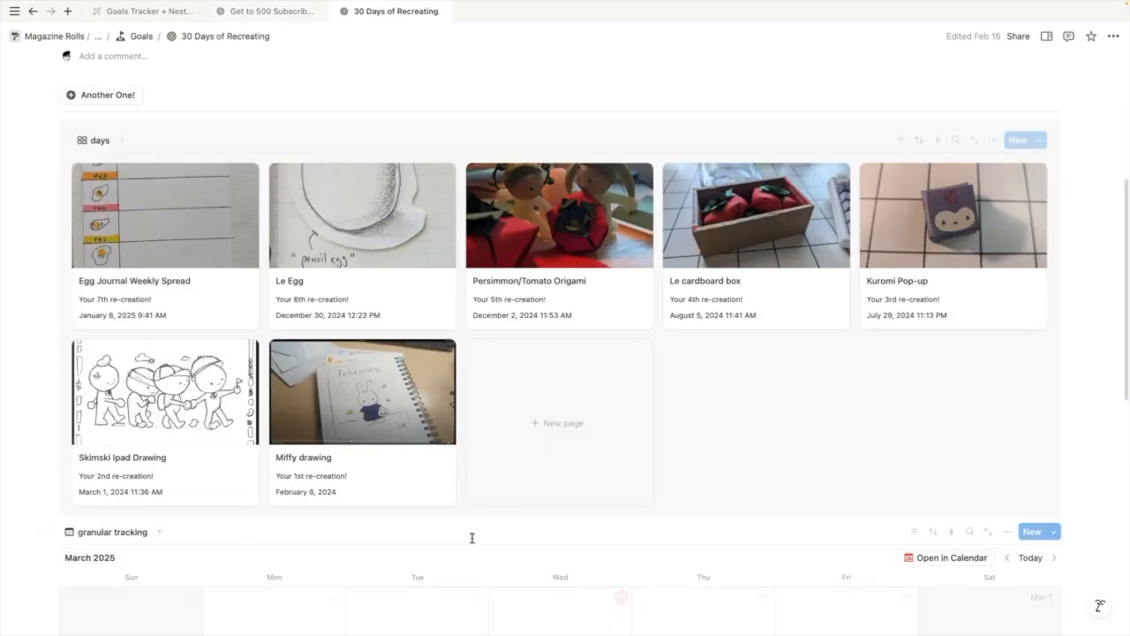
# Open the Le Egg entry, examine its date, label and photo, close it and look over the goal page's header and days gallery
pyautogui.click(397, 301)
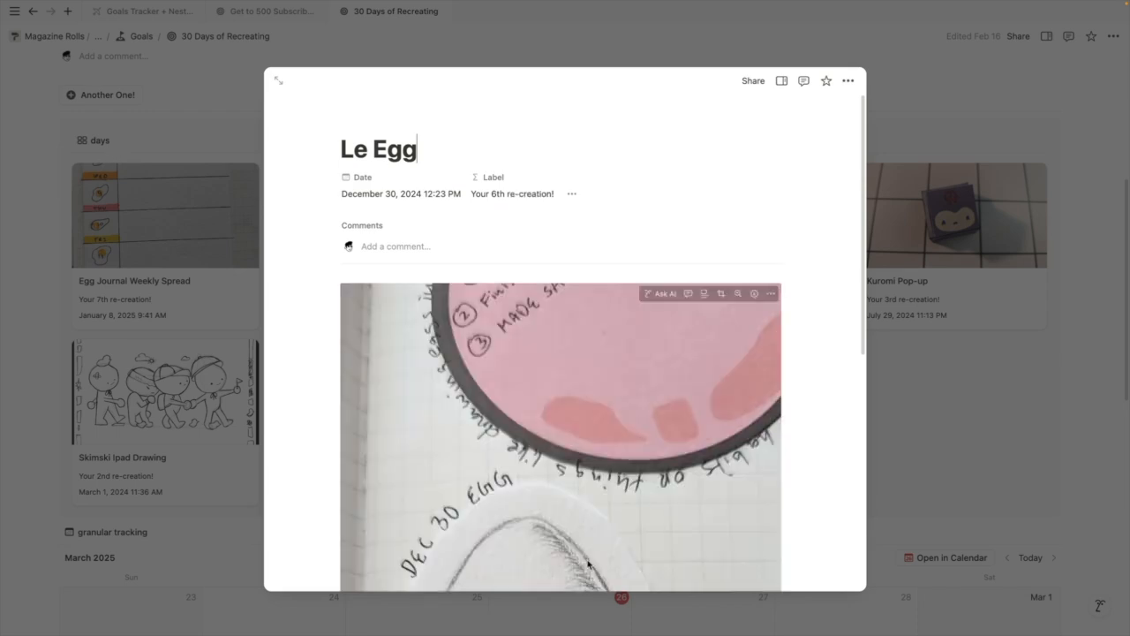
pyautogui.scroll(-5, 557, 528)
pyautogui.scroll(3, 557, 528)
pyautogui.scroll(3, 557, 527)
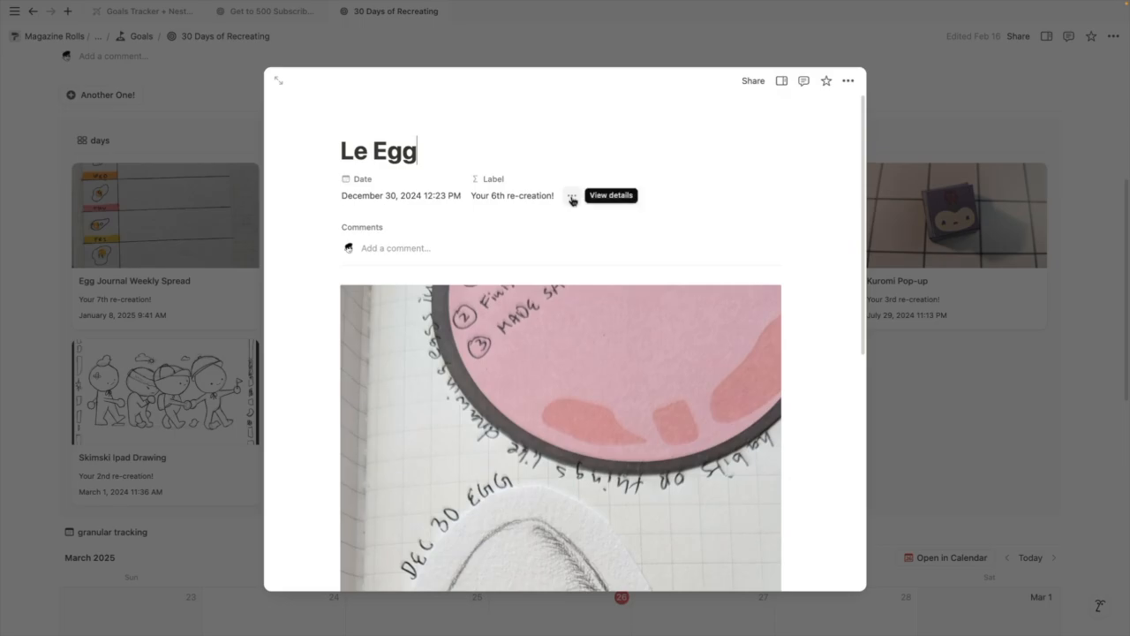
pyautogui.click(156, 289)
pyautogui.scroll(5, 161, 289)
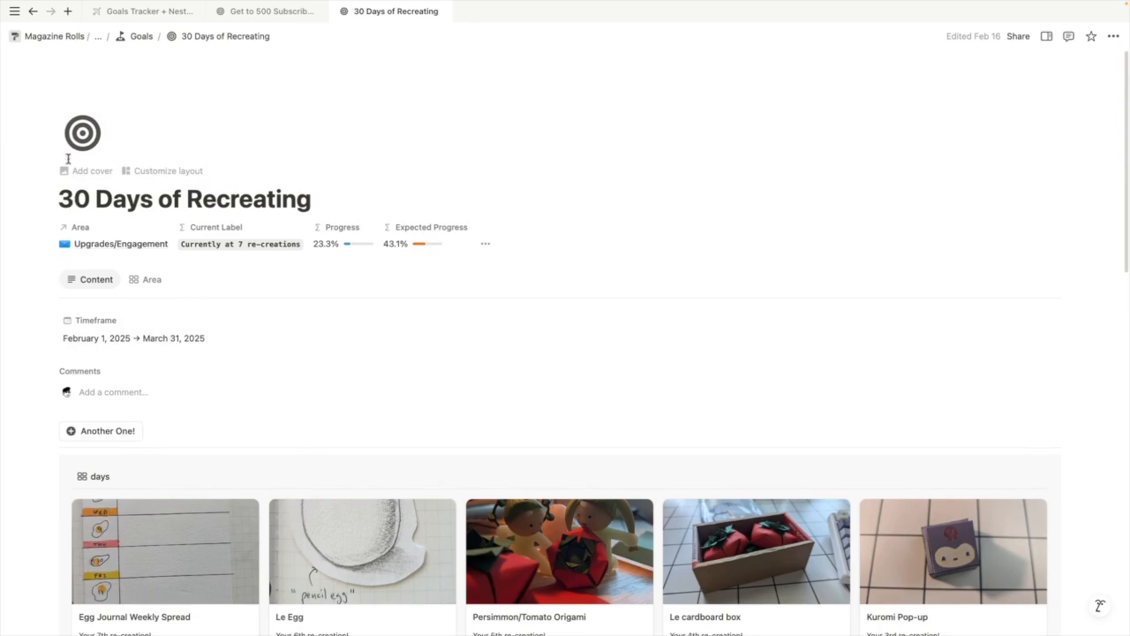
pyautogui.scroll(-6, 240, 464)
pyautogui.scroll(2, 557, 526)
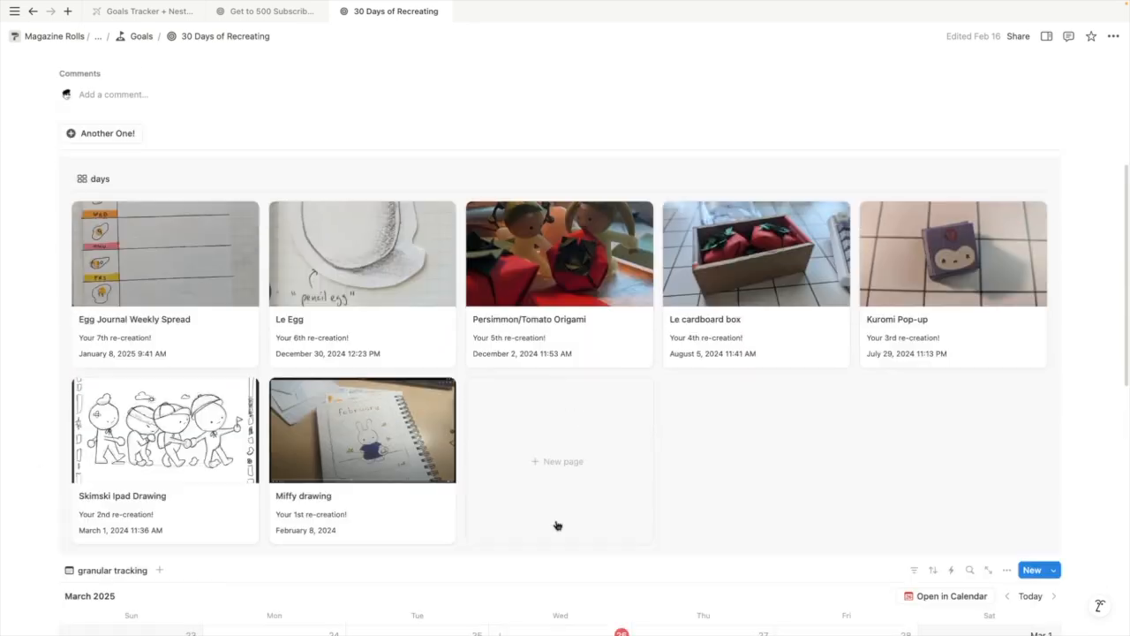
# Add another entry through the goal page's Another One! action, title it "sample new", and check the goal's Current Label and Progress
pyautogui.scroll(2, 558, 525)
pyautogui.click(104, 276)
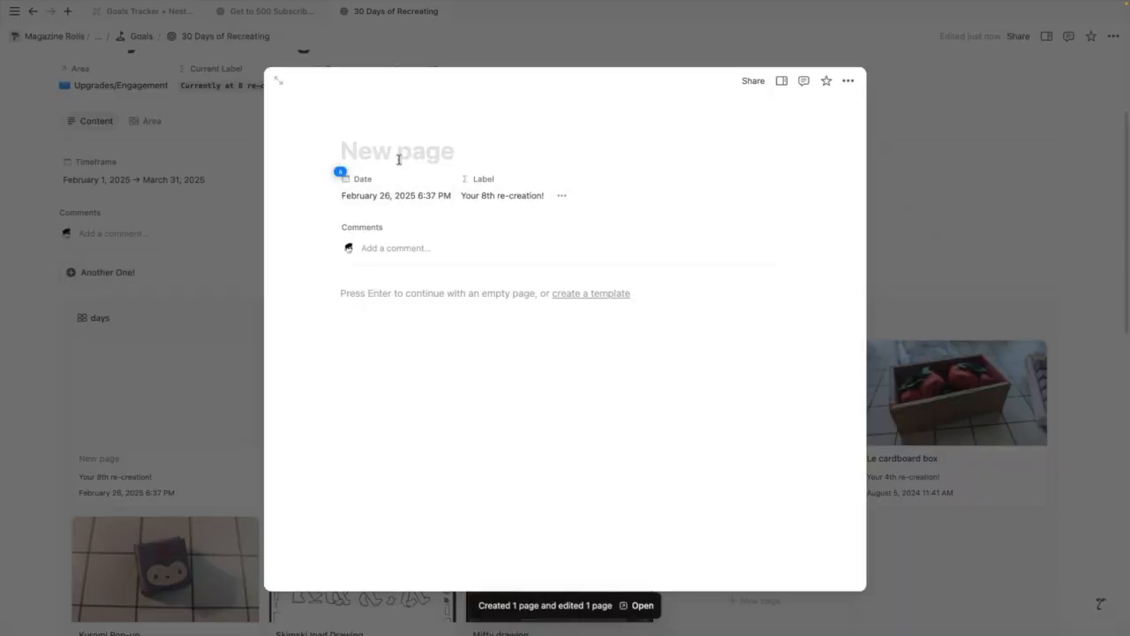
pyautogui.write('sample new')
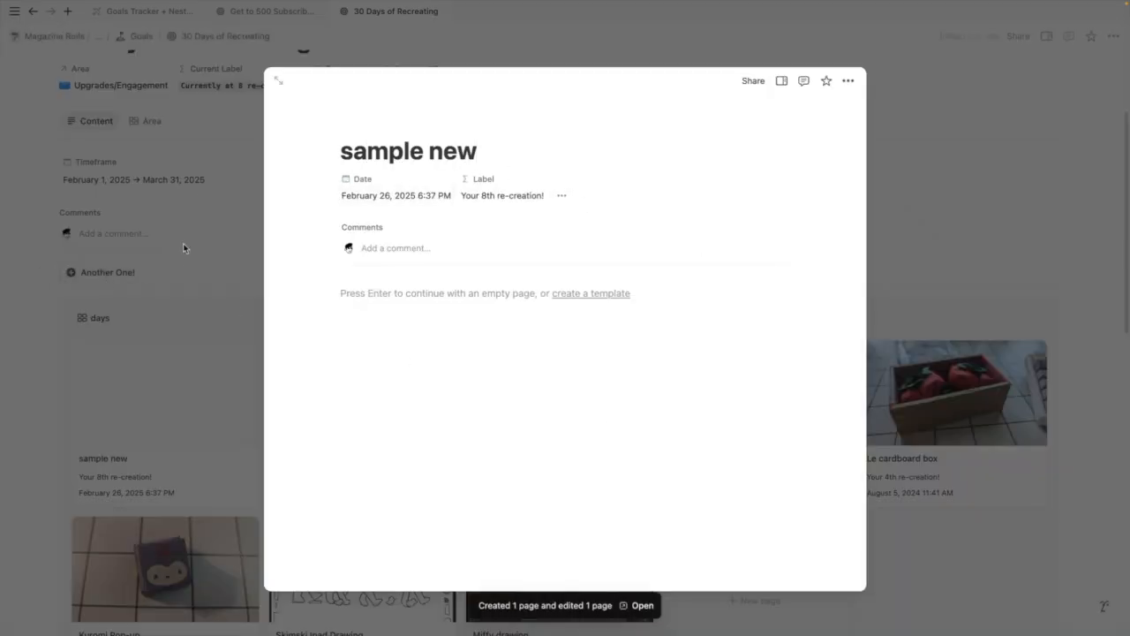
pyautogui.click(185, 256)
pyautogui.scroll(2, 186, 257)
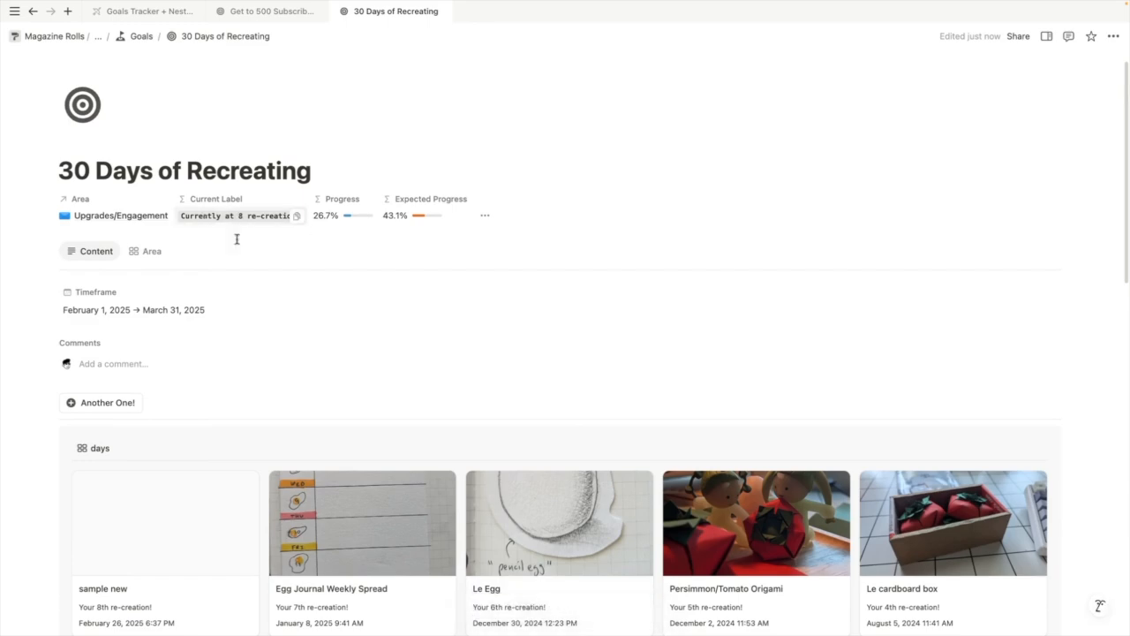
pyautogui.scroll(-1, 196, 352)
# Return to the Goals Tracker + Nested Databases page and place a copy of the incomplete goals board beside the Advanced checklist
pyautogui.hotkey('ctrl', 'Tab')
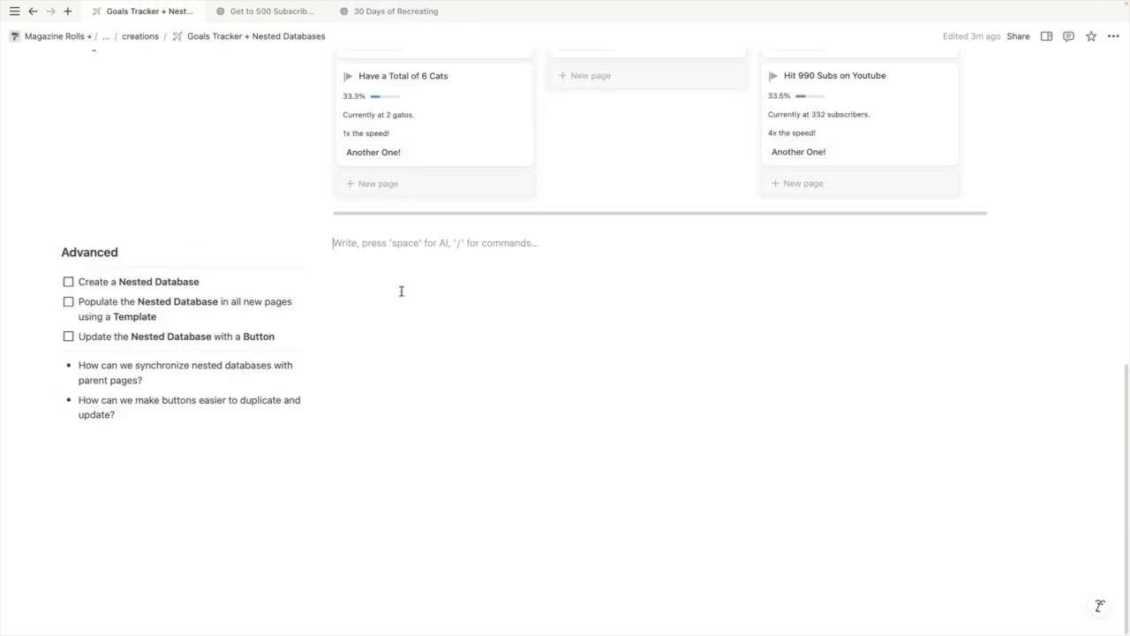
pyautogui.click(323, 131)
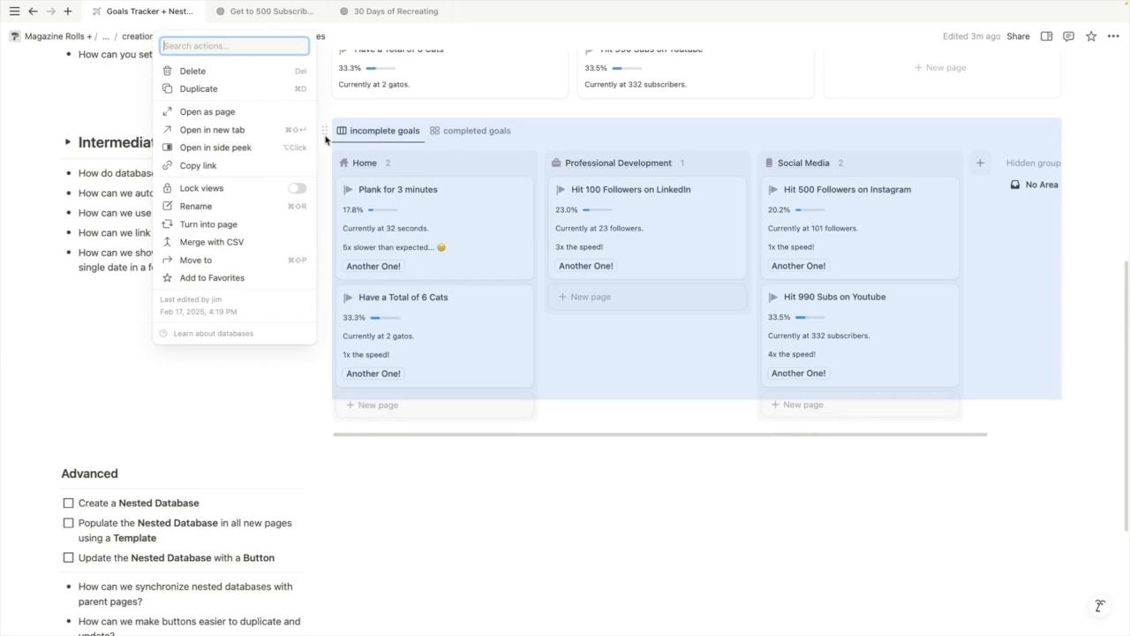
pyautogui.click(471, 498)
pyautogui.click(468, 495)
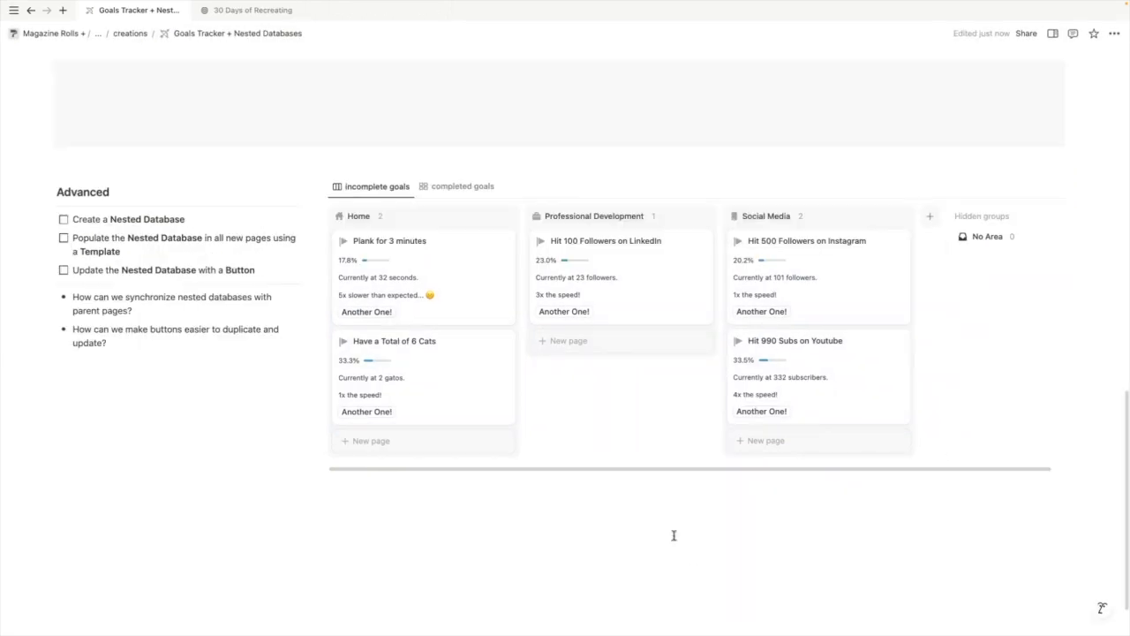
# Open the default New page template of the Goals database for editing
pyautogui.click(1060, 186)
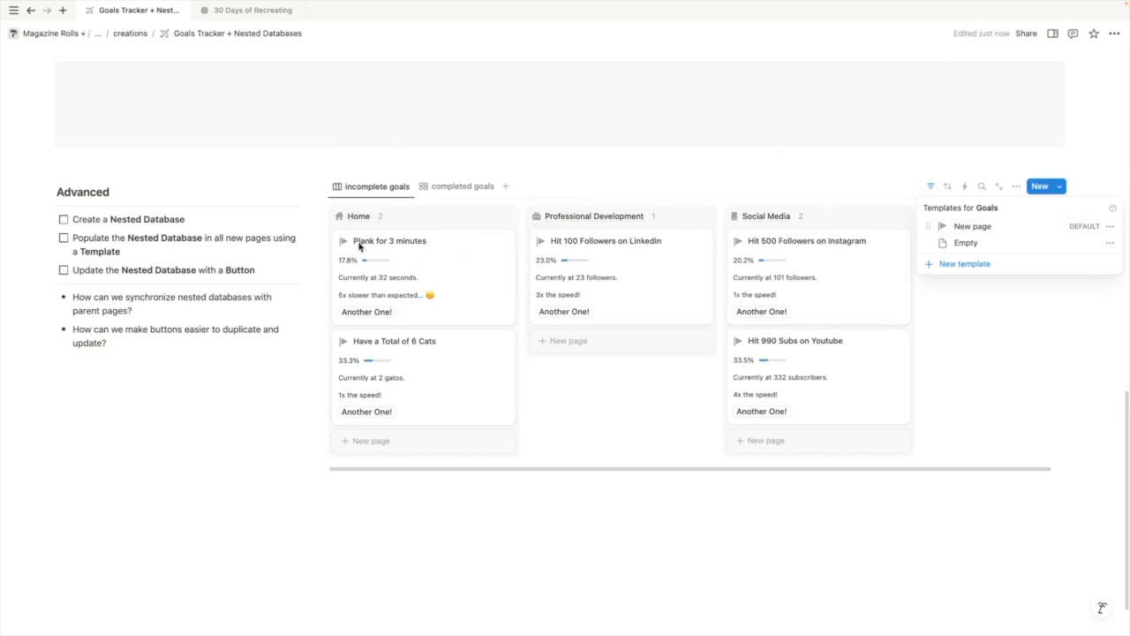
pyautogui.click(1110, 226)
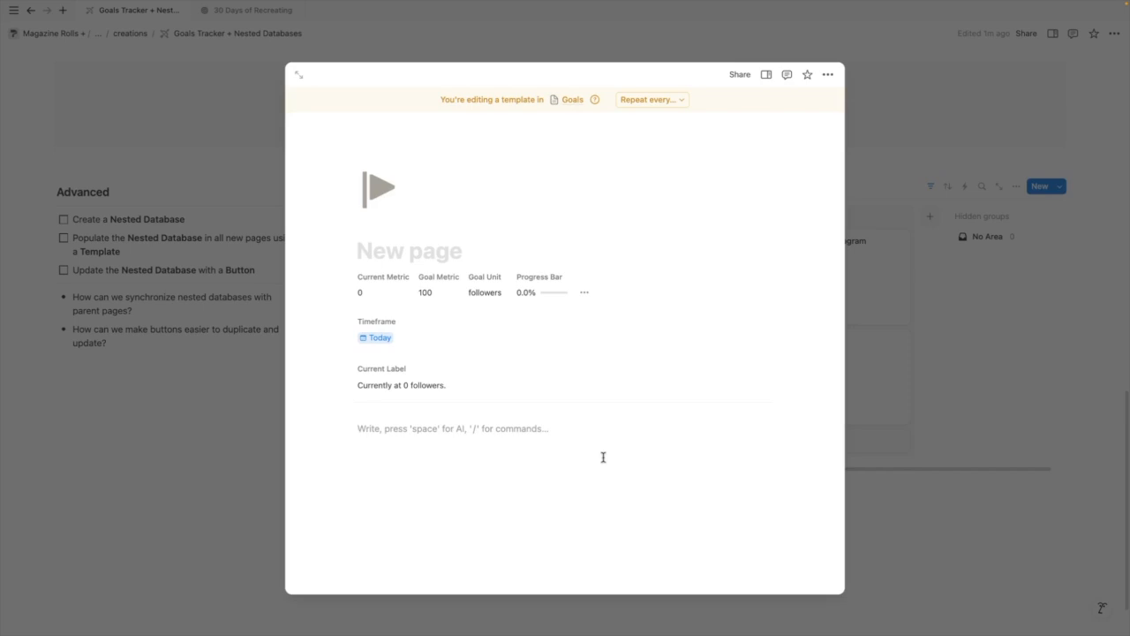
pyautogui.write('/linke')
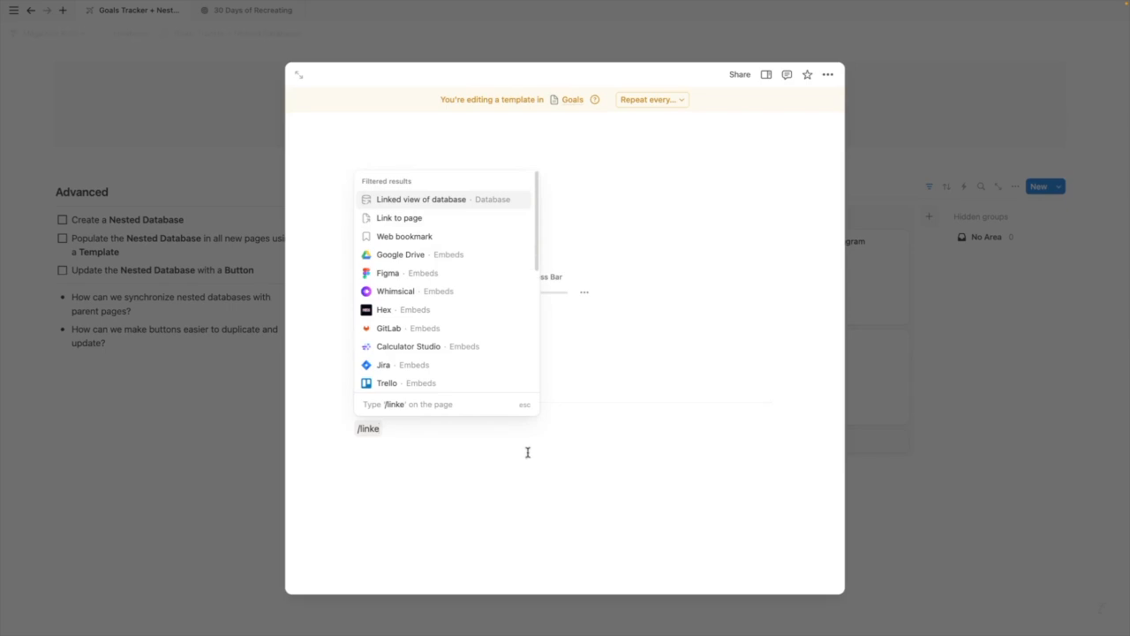
pyautogui.click(534, 473)
pyautogui.tripleClick(382, 430)
pyautogui.write('/data')
pyautogui.press('BackSpace')
pyautogui.press('BackSpace')
pyautogui.press('BackSpace')
pyautogui.press('BackSpace')
pyautogui.press('BackSpace')
# Create a full-page database inside the goal template and title it "Granular Goal Tracking"
pyautogui.write('/da')
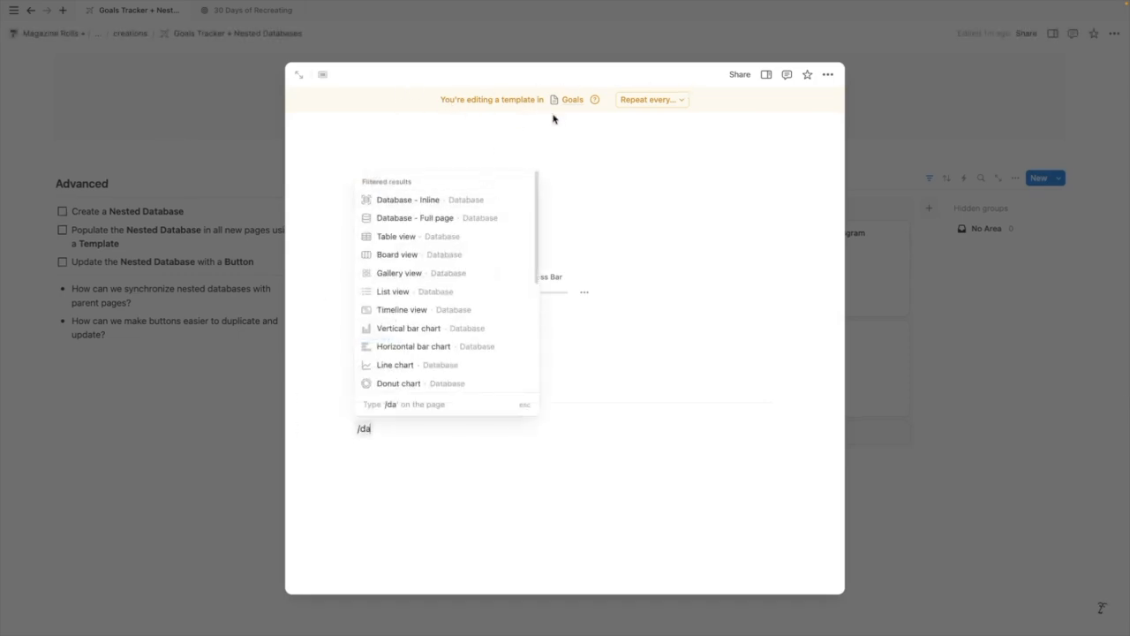
pyautogui.click(415, 225)
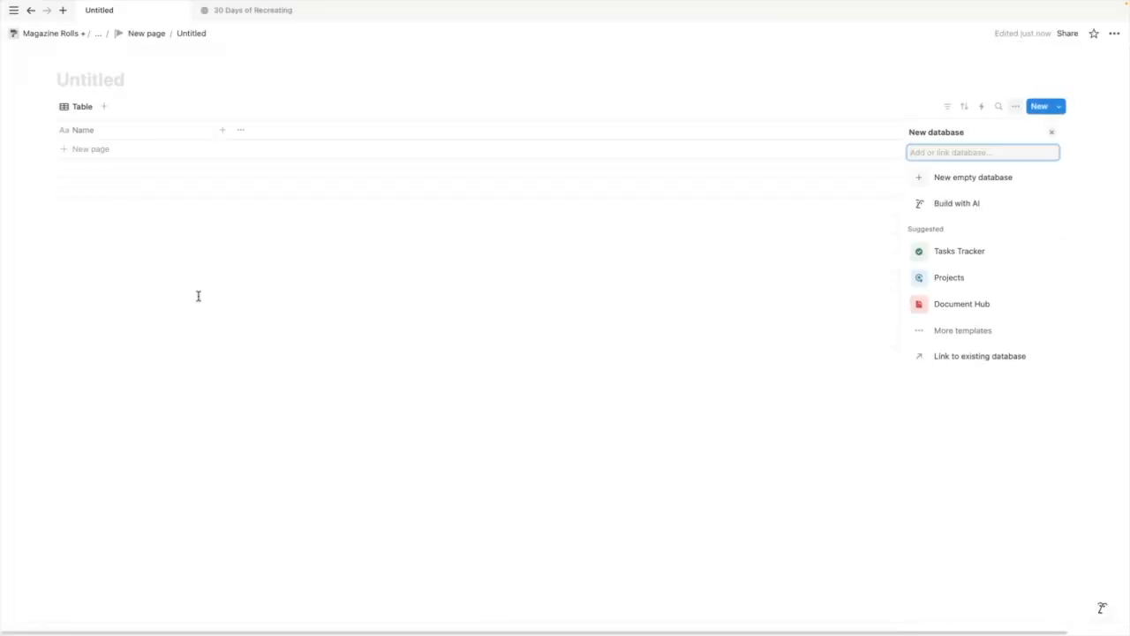
pyautogui.click(92, 81)
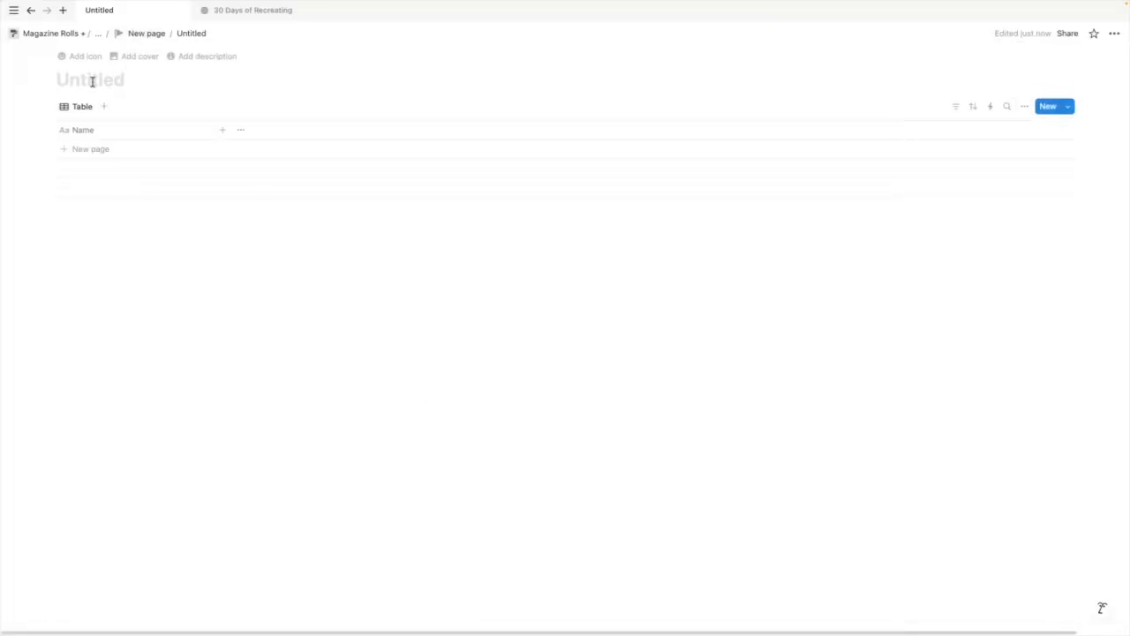
pyautogui.write('Granular ')
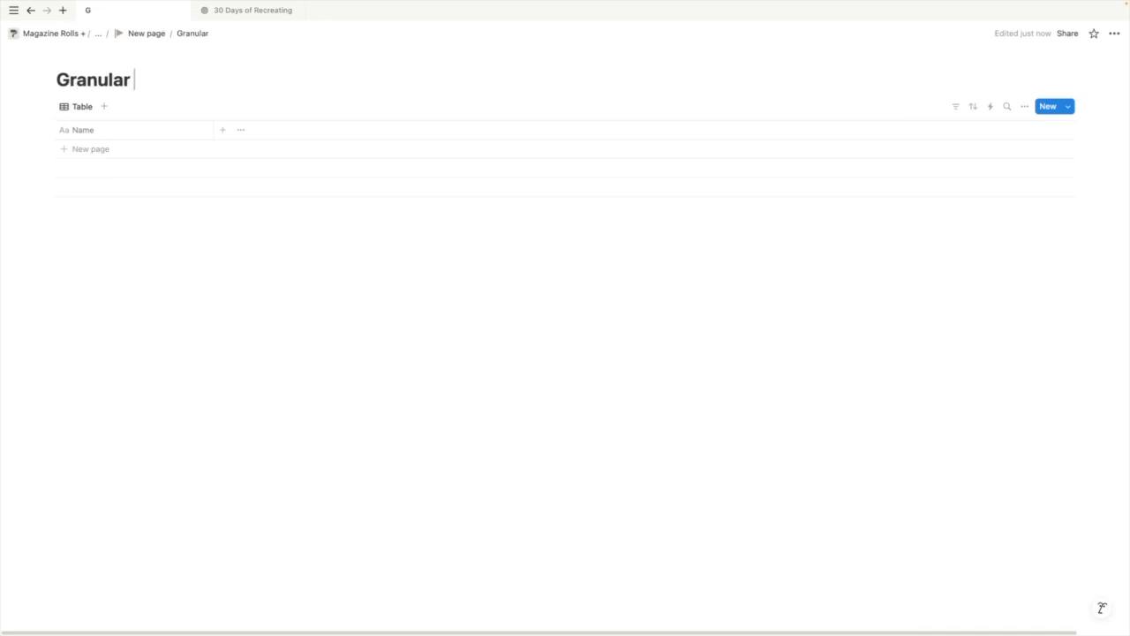
pyautogui.write('Goal TRr')
pyautogui.press('BackSpace')
pyautogui.press('BackSpace')
pyautogui.press('BackSpace')
pyautogui.write('Tr')
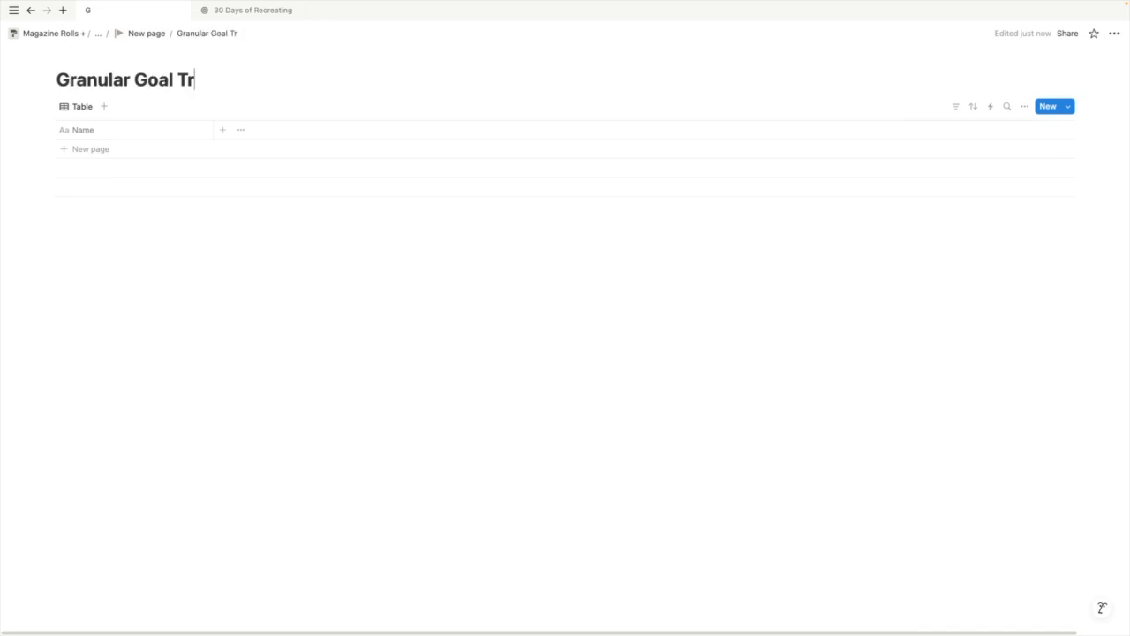
pyautogui.write('acking')
# Return to the goal template and insert a linked table view of the Granular Goal Tracking database below its page link
pyautogui.click(157, 33)
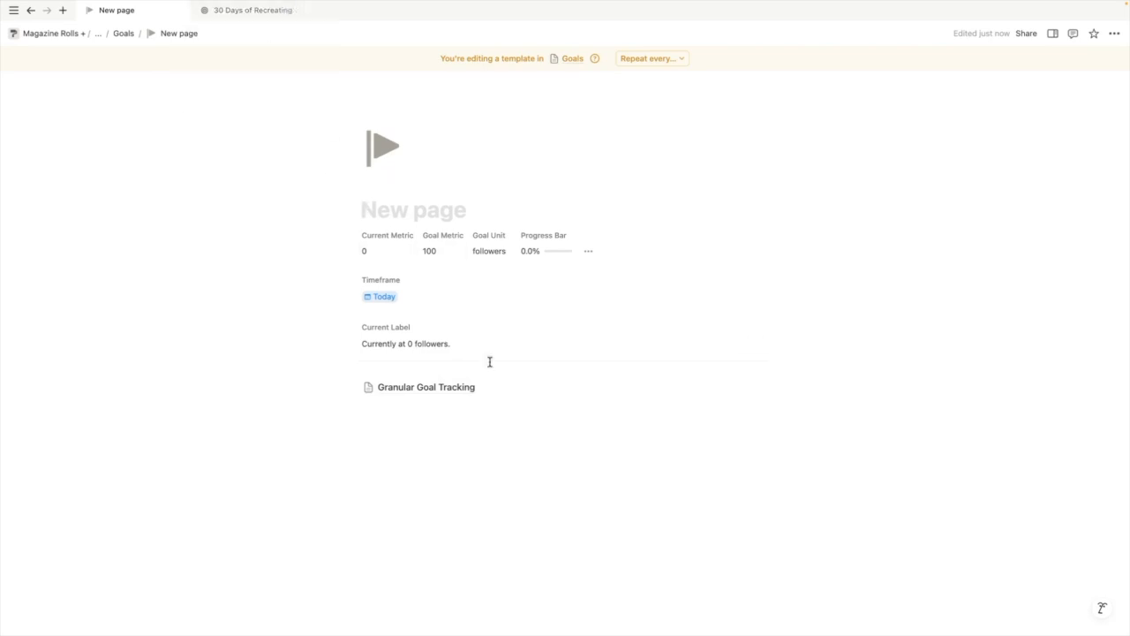
pyautogui.click(487, 447)
pyautogui.write('/linked')
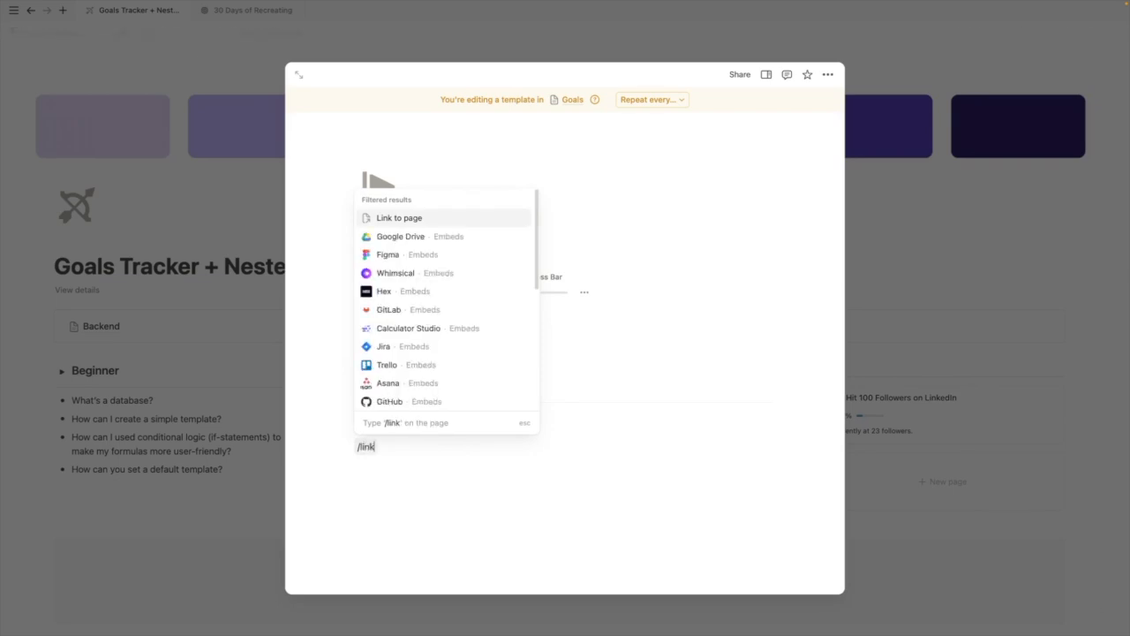
pyautogui.press('Return')
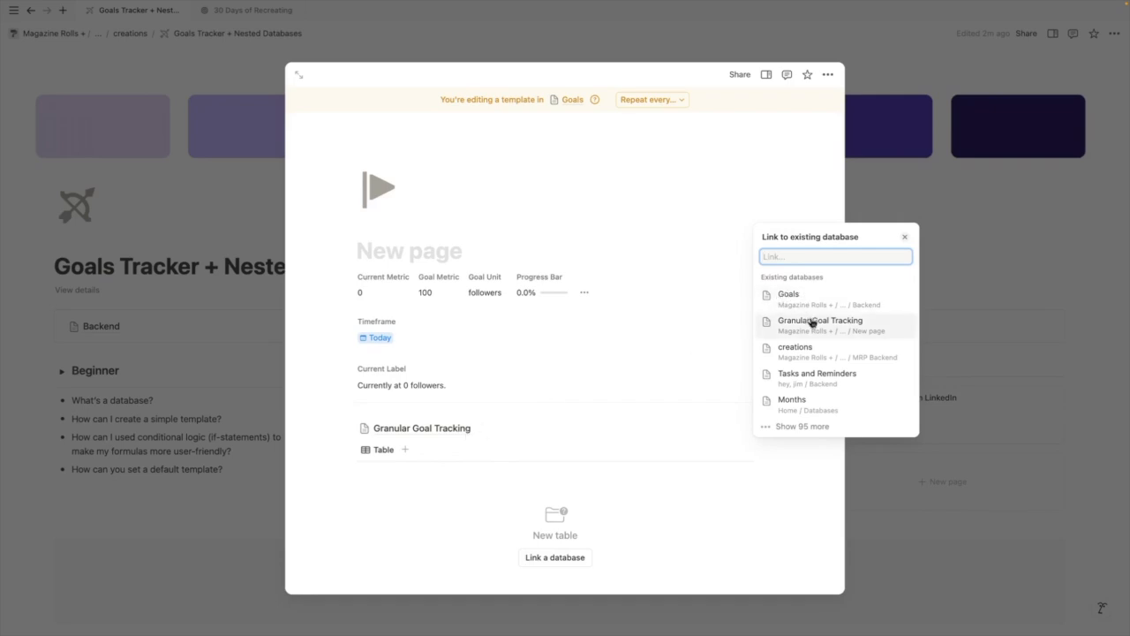
pyautogui.click(803, 323)
pyautogui.click(520, 434)
pyautogui.scroll(-1, 520, 434)
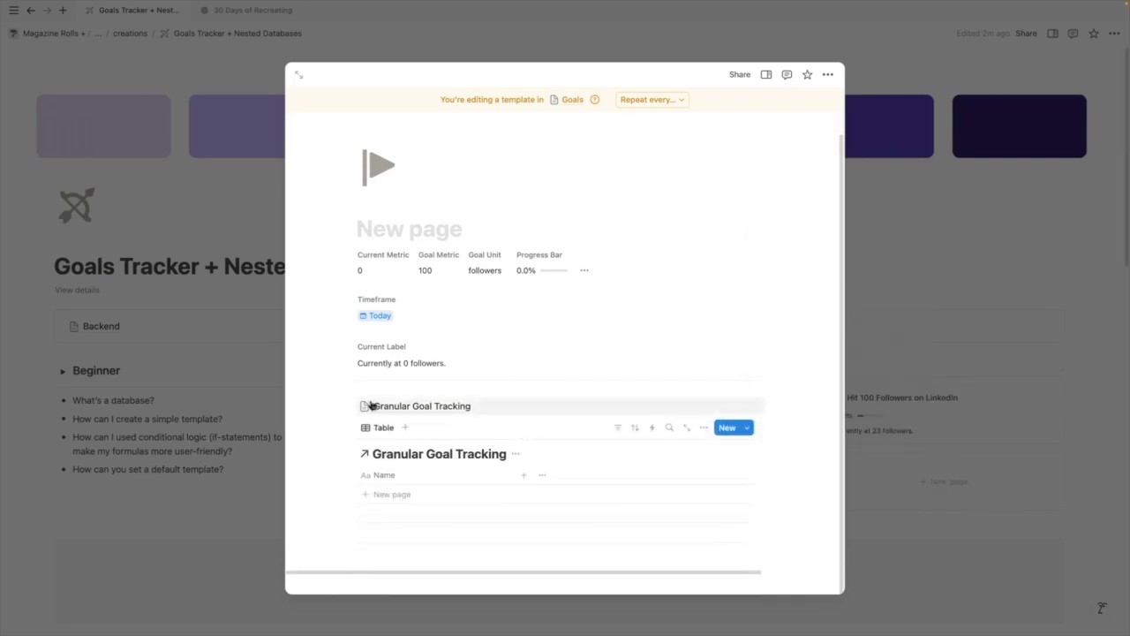
# Hide the linked view's database title and rename the table view to "all entries"
pyautogui.click(517, 454)
pyautogui.click(521, 511)
pyautogui.click(389, 451)
pyautogui.click(402, 471)
pyautogui.write('all entries')
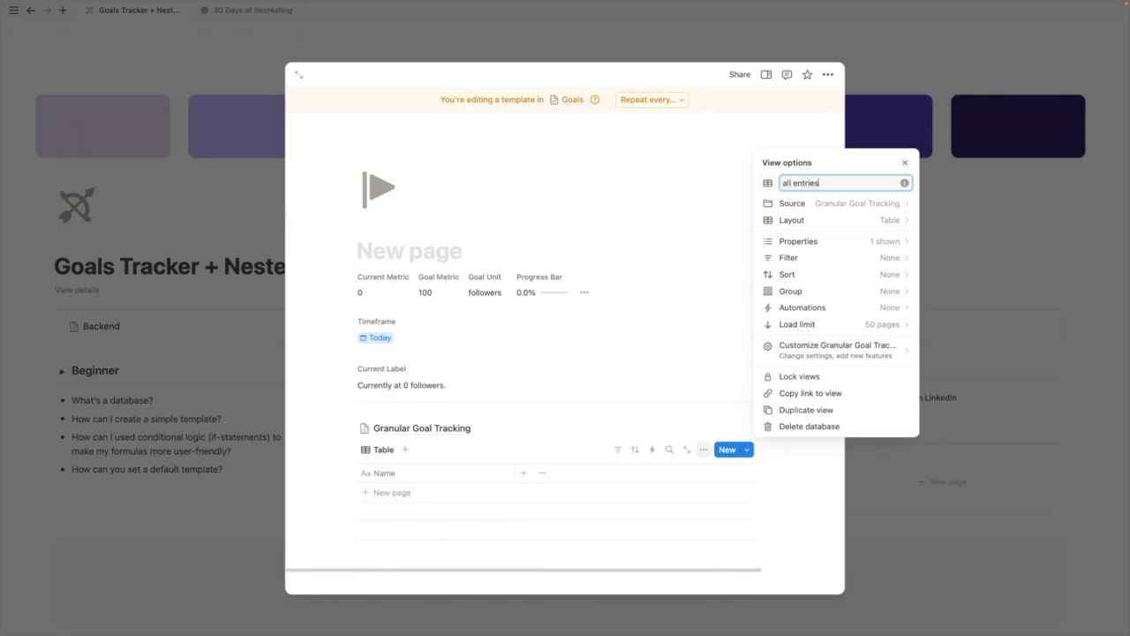
pyautogui.press('Escape')
# Move the Granular Goal Tracking database link below the all entries table and put it inside a new callout
pyautogui.moveTo(381, 407); pyautogui.dragTo(385, 575)
pyautogui.click(395, 577)
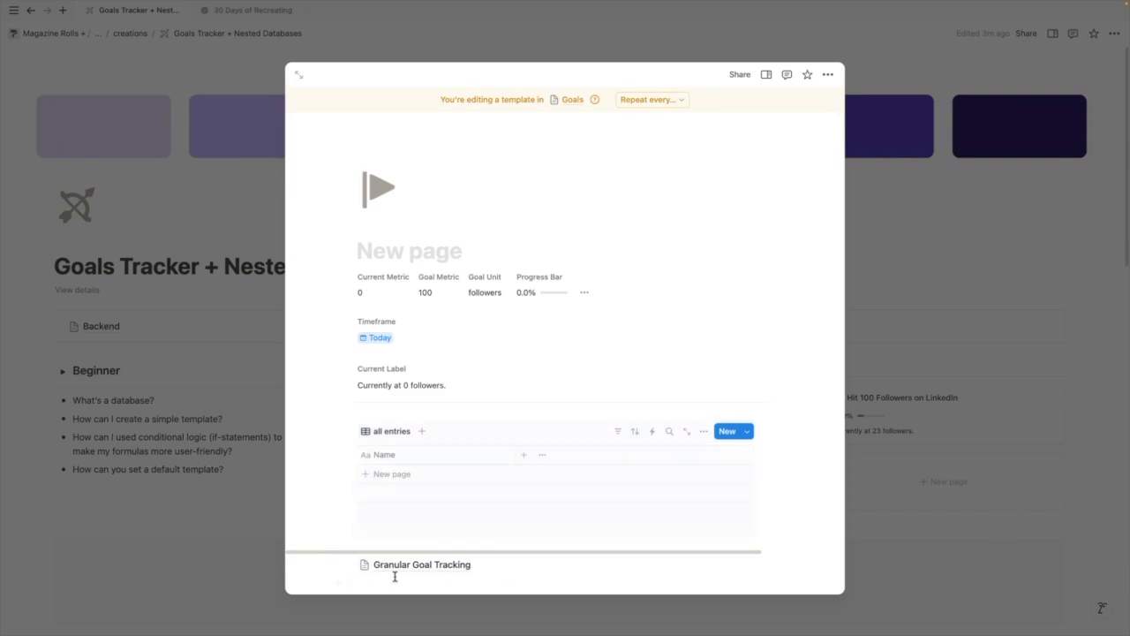
pyautogui.write('/cal')
pyautogui.press('Return')
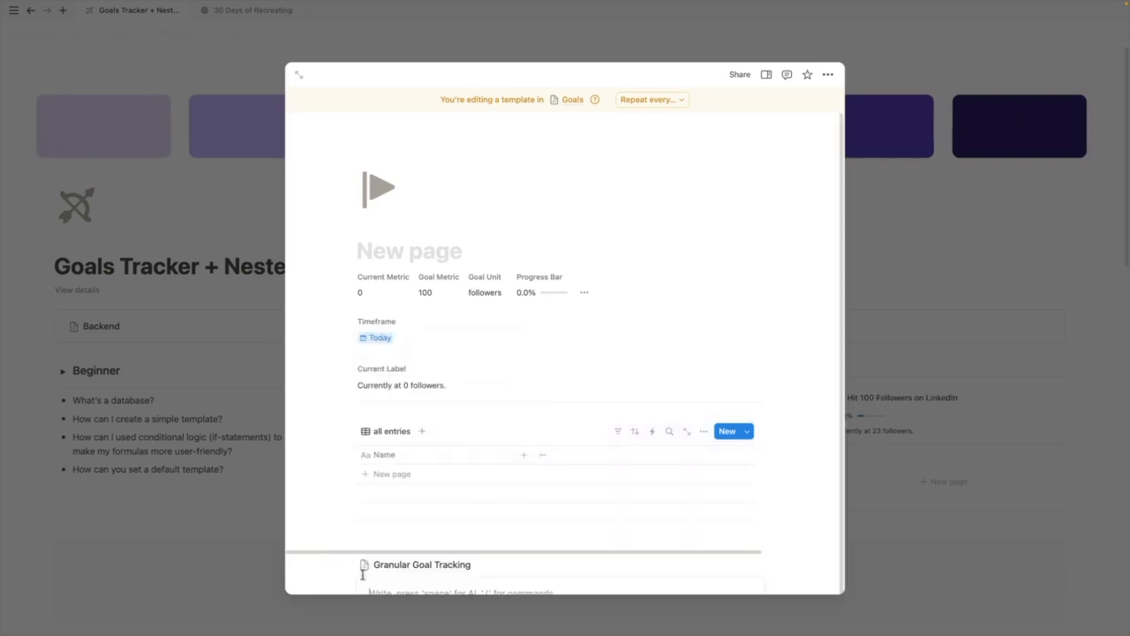
pyautogui.scroll(-1, 374, 539)
pyautogui.moveTo(350, 531); pyautogui.dragTo(403, 558)
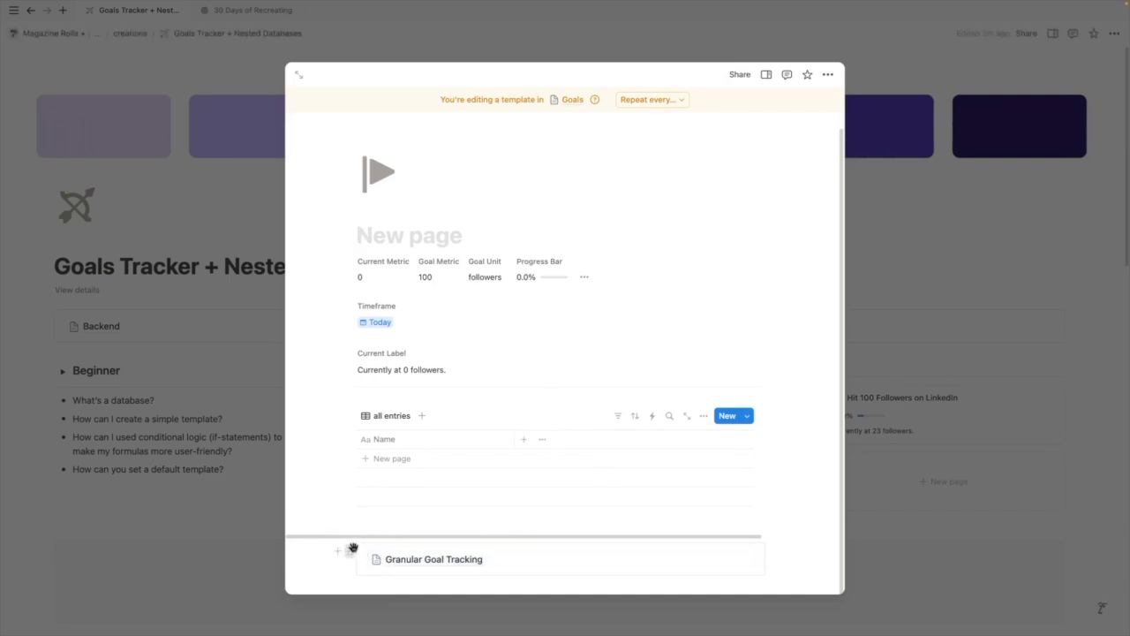
# Give the callout holding the Granular Goal Tracking link a light pink background
pyautogui.click(349, 552)
pyautogui.moveTo(247, 588)
pyautogui.click(385, 613)
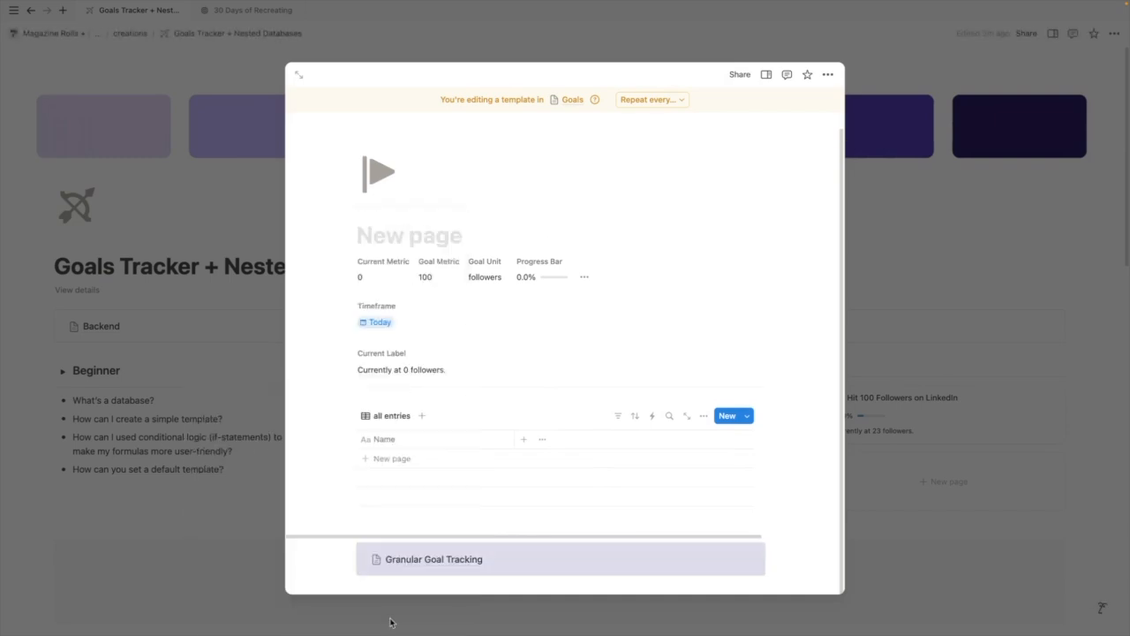
pyautogui.click(820, 552)
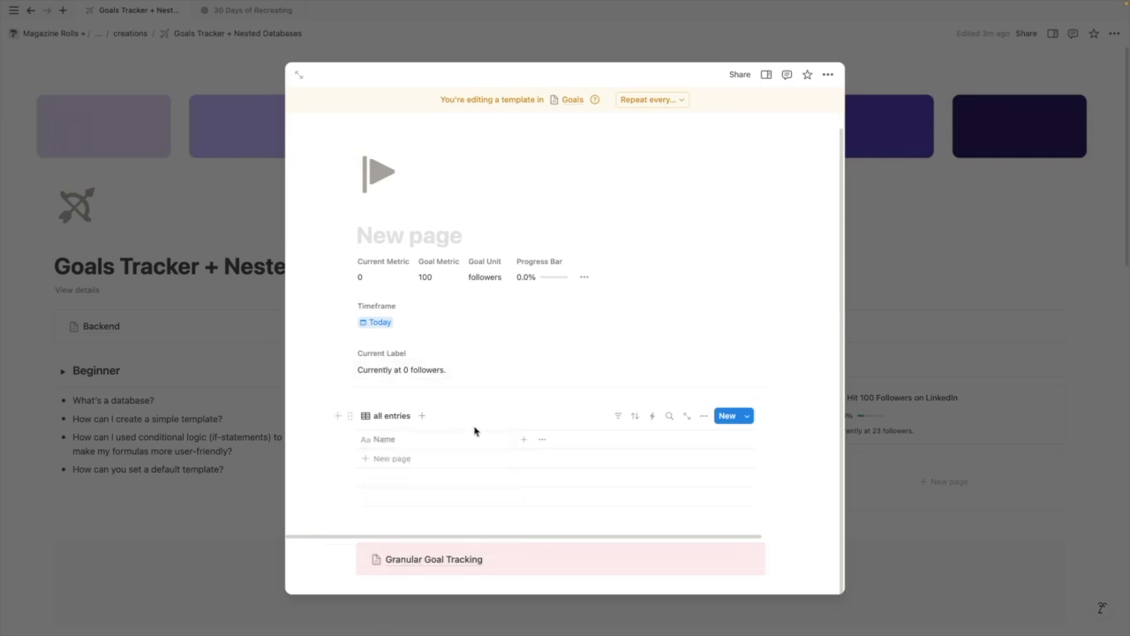
# Close the template, open the Plank for 3 minutes goal from the Advanced board and apply the New page template to it
pyautogui.click(938, 409)
pyautogui.scroll(-5, 460, 520)
pyautogui.scroll(-6, 461, 518)
pyautogui.click(488, 223)
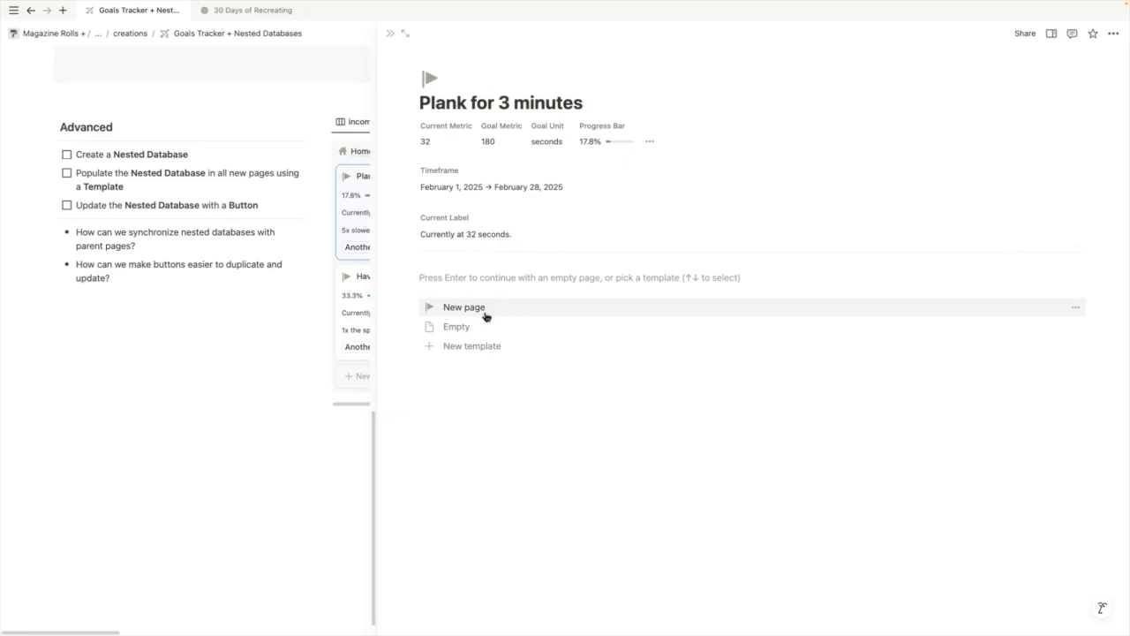
pyautogui.click(485, 316)
# Add an entry named "SAmple plank ewntry" to the plank goal's all entries table
pyautogui.write('SAmple')
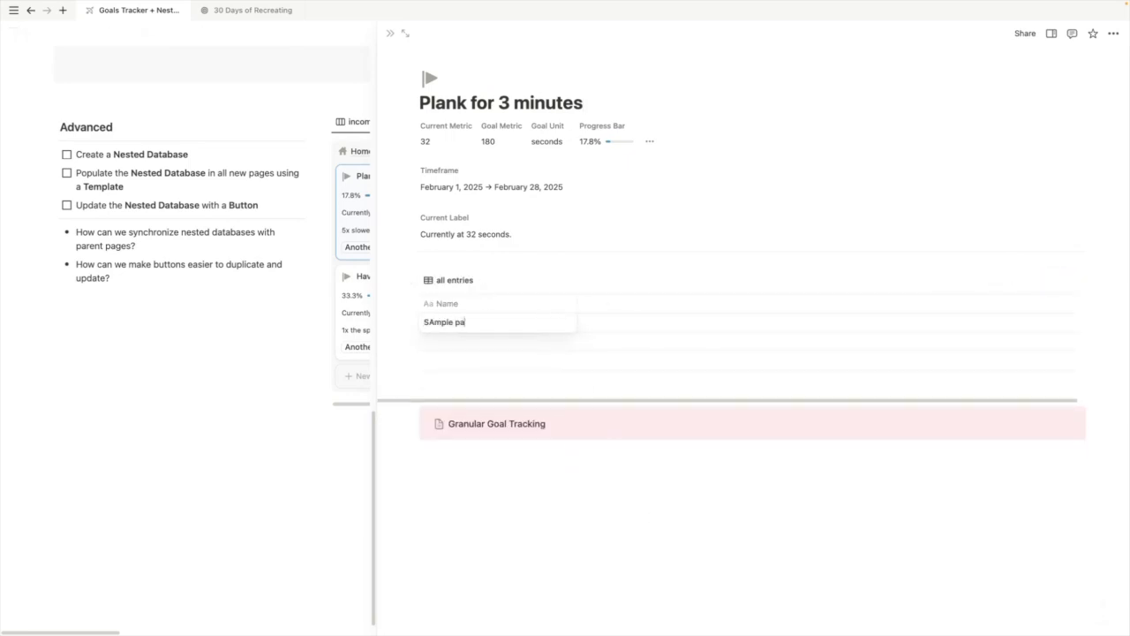
pyautogui.write(' plank ewntry')
pyautogui.press('Escape')
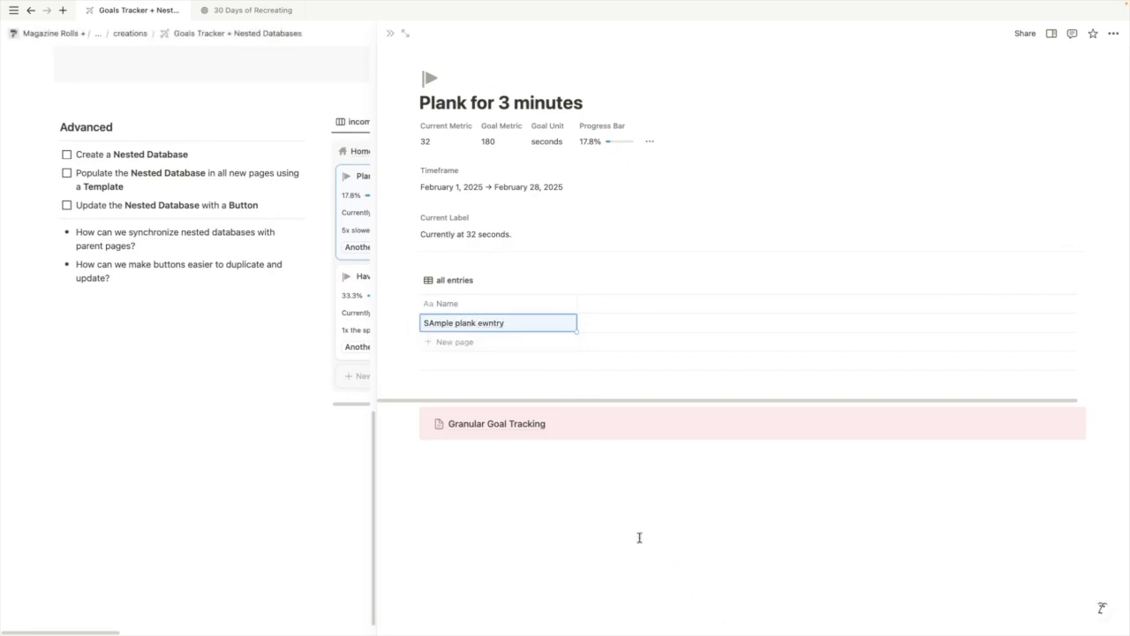
# Apply the New page template to the Have a Total of 6 Cats goal and compare its entries with those of Plank for 3 minutes
pyautogui.click(389, 34)
pyautogui.click(430, 332)
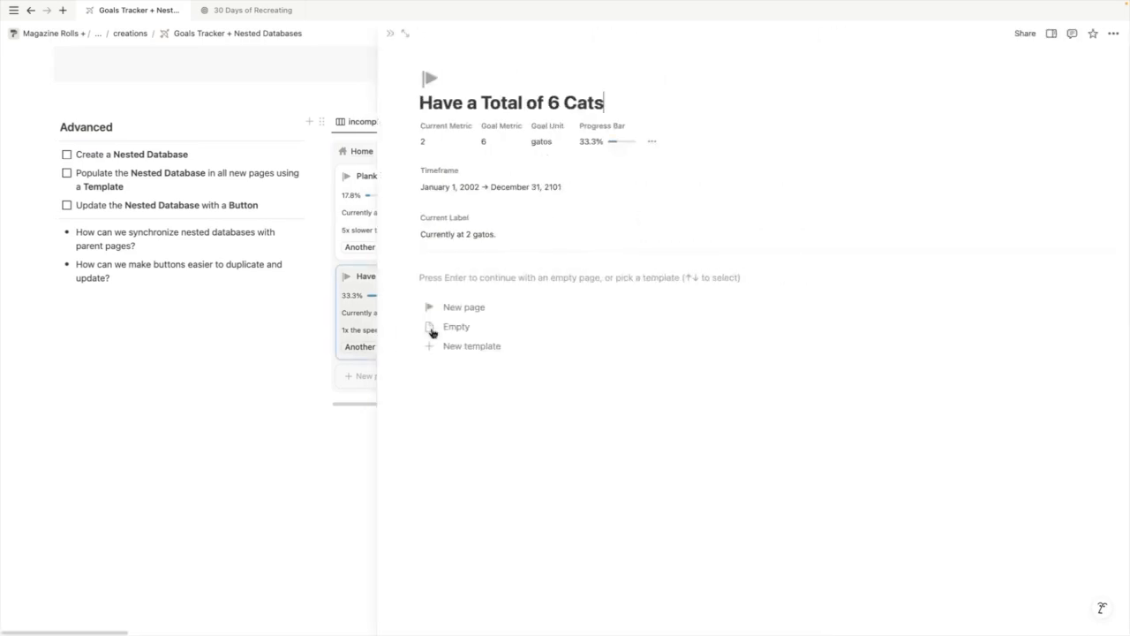
pyautogui.click(487, 307)
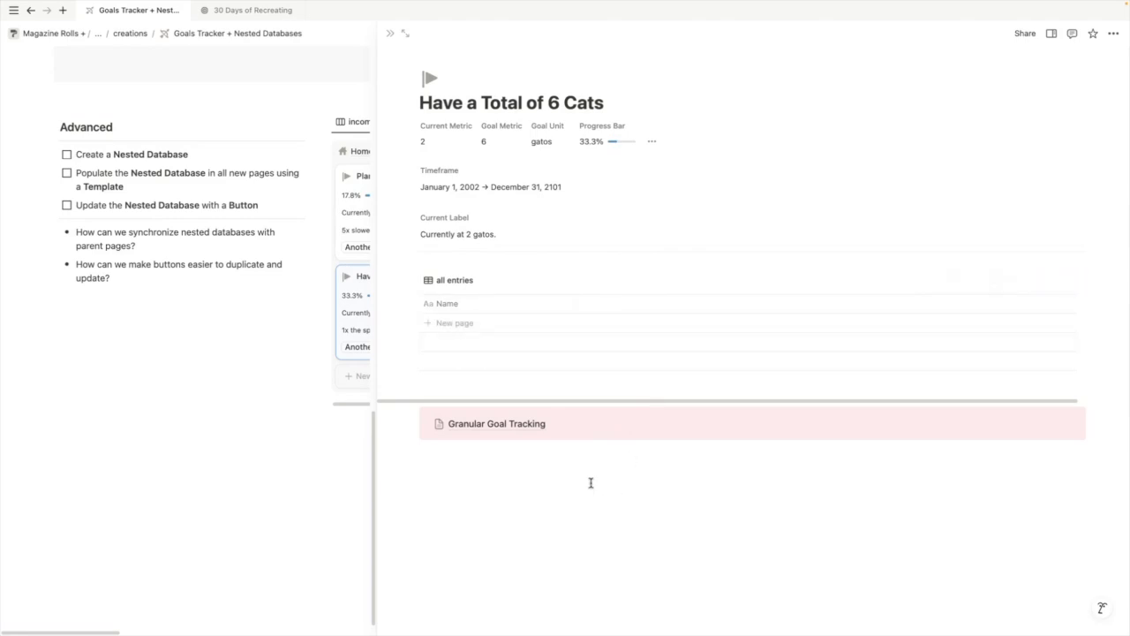
pyautogui.moveTo(544, 428)
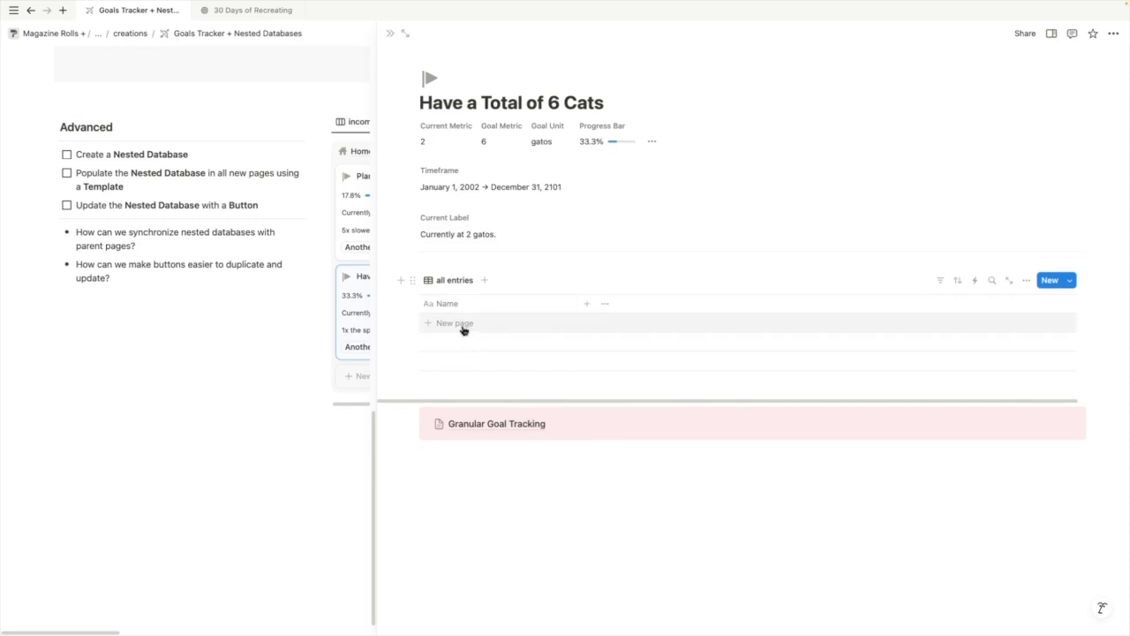
pyautogui.click(365, 183)
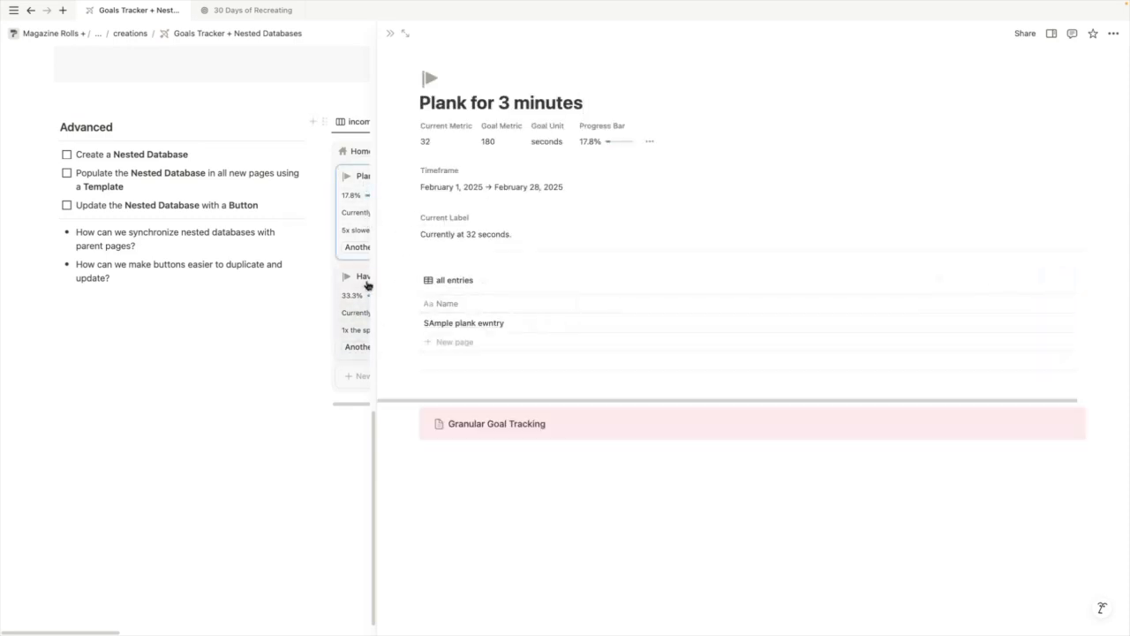
# Add an entry named "Sample Cat Entry" to the all entries table of the Have a Total of 6 Cats goal
pyautogui.click(365, 281)
pyautogui.click(489, 325)
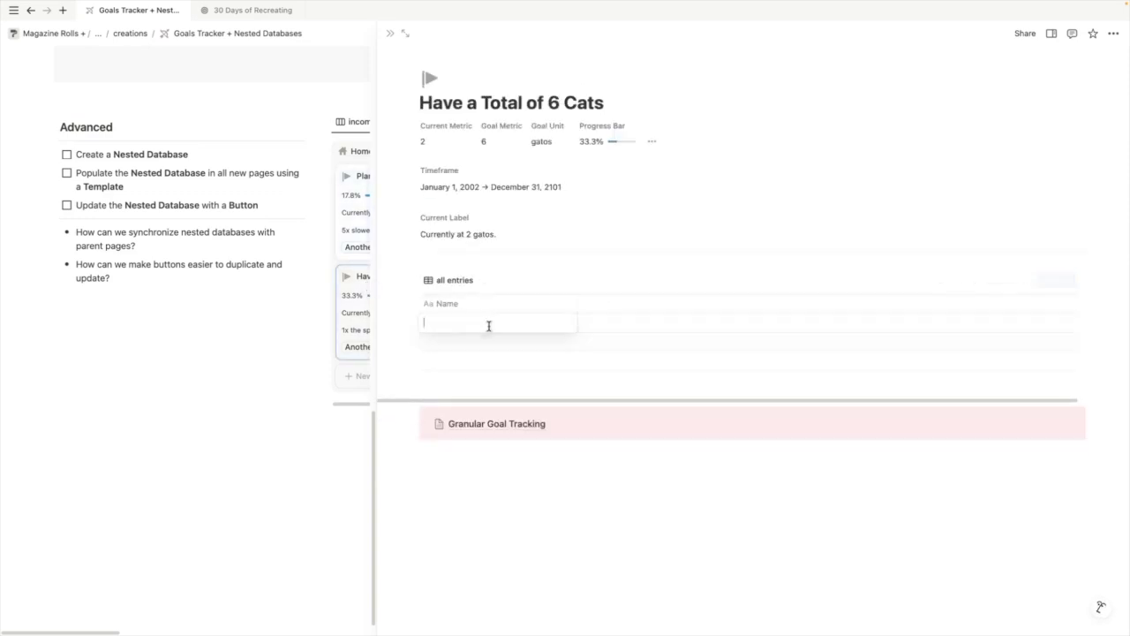
pyautogui.write('Sampol')
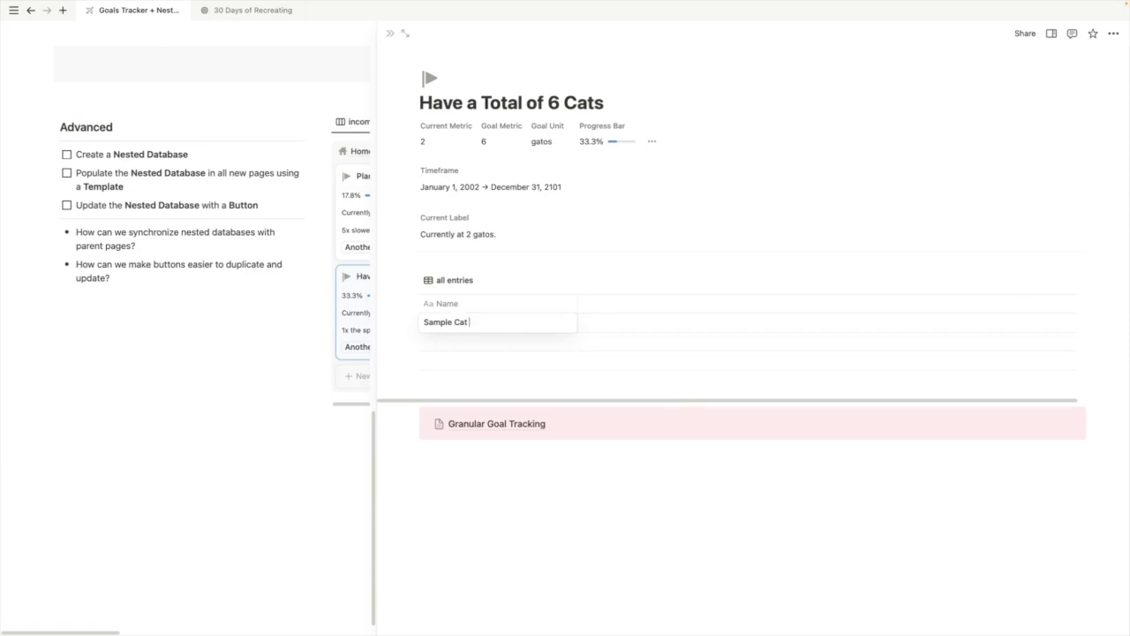
pyautogui.press('Return')
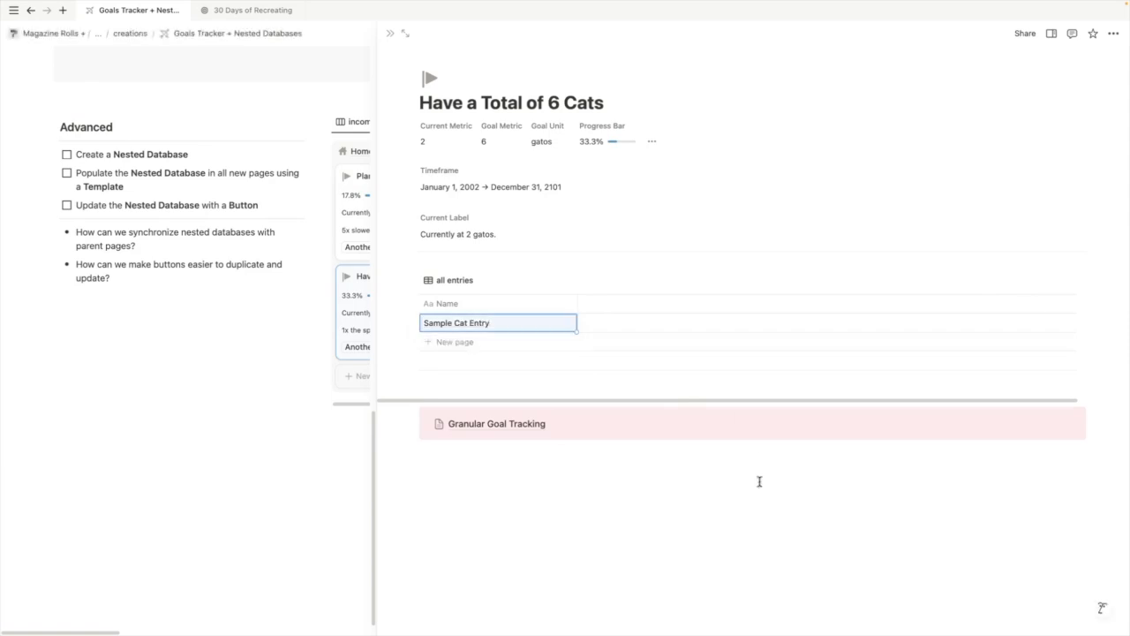
pyautogui.click(578, 554)
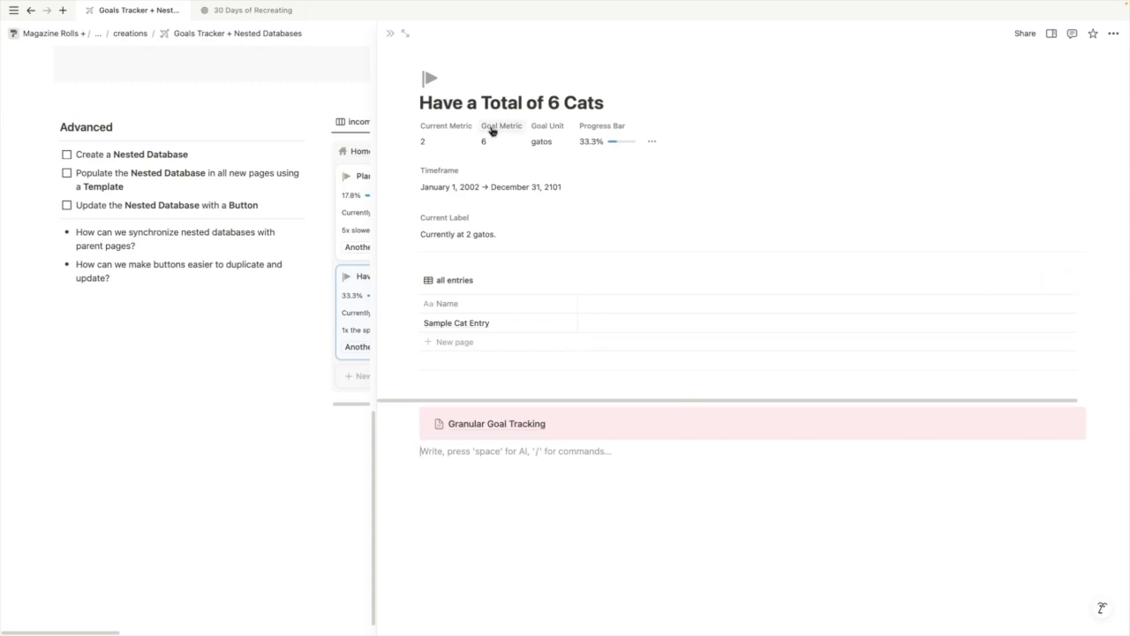
# Review the template contents and the additional property details of the Have a Total of 6 Cats goal
pyautogui.moveTo(545, 543); pyautogui.dragTo(456, 257)
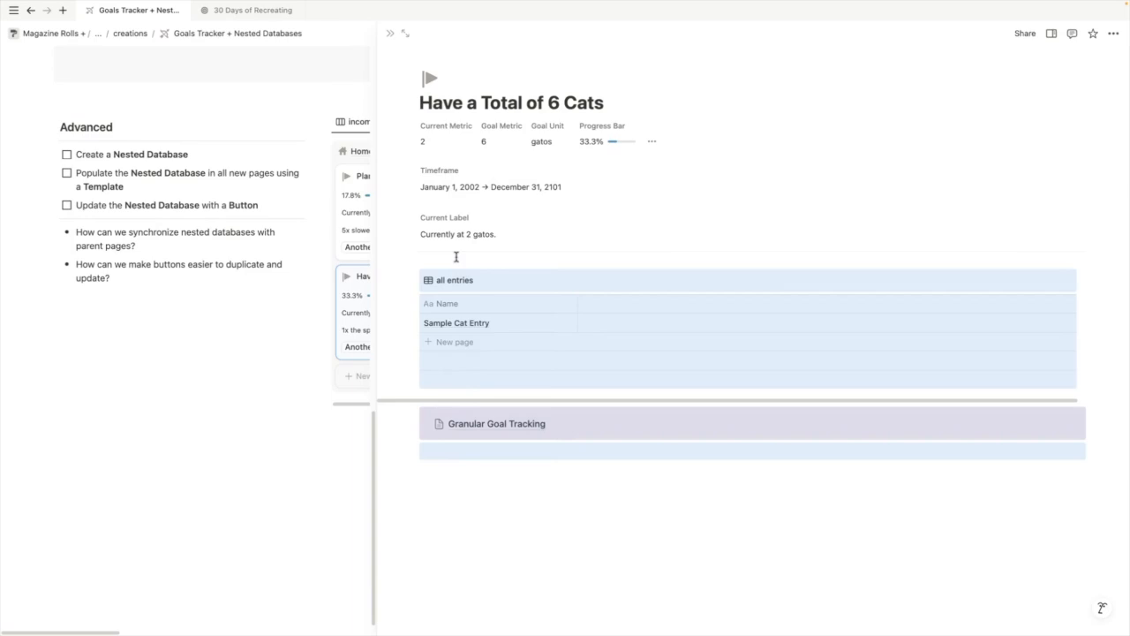
pyautogui.click(514, 515)
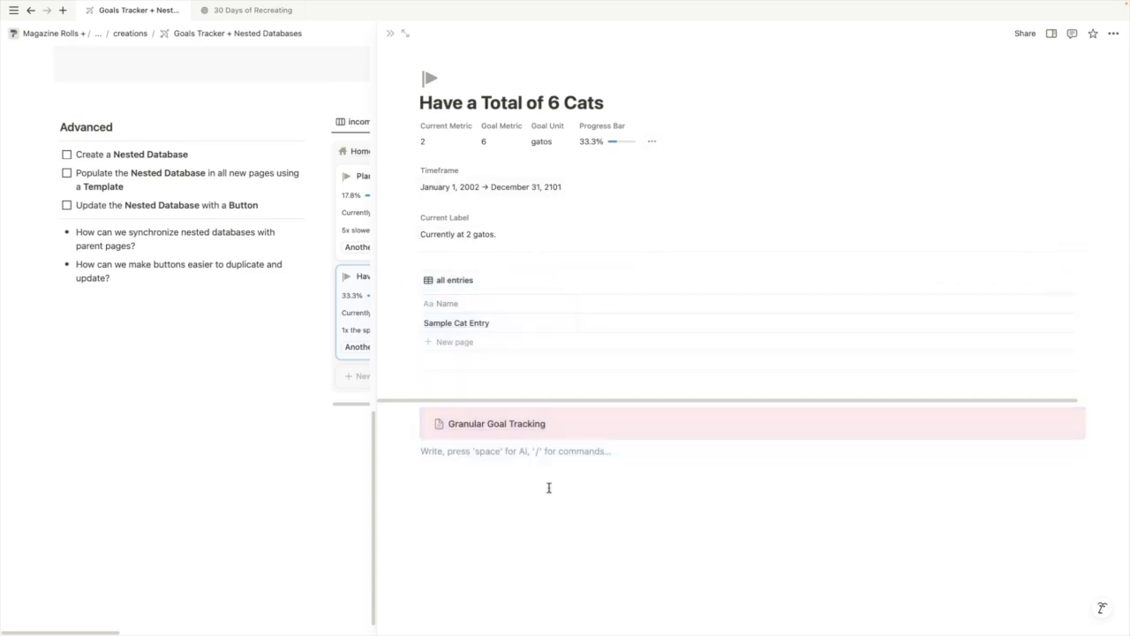
pyautogui.moveTo(550, 530); pyautogui.dragTo(424, 239)
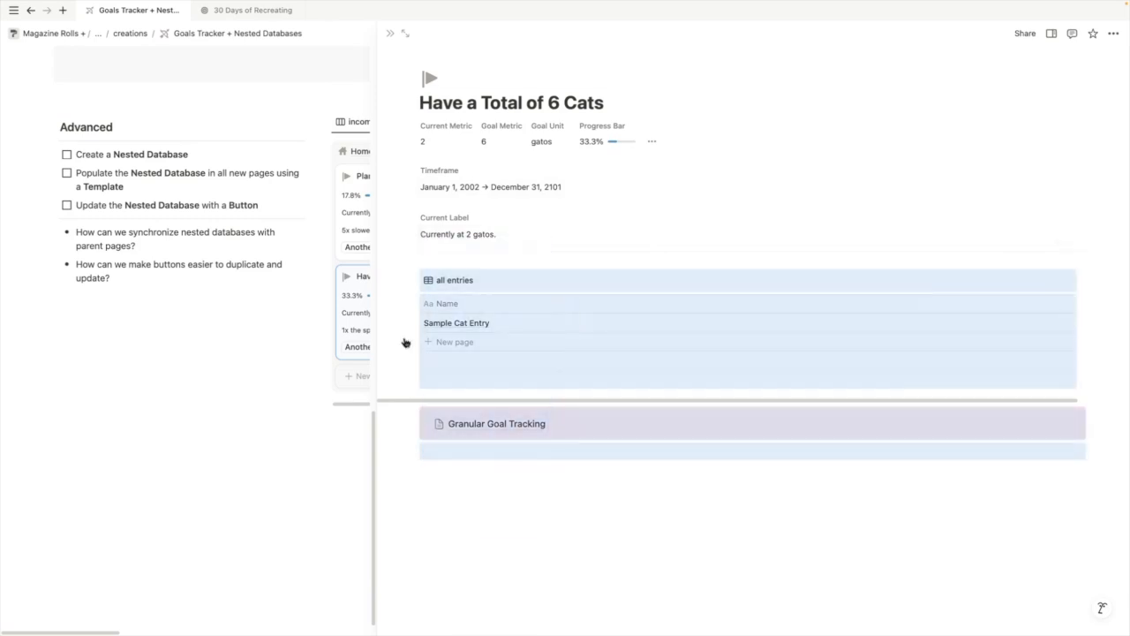
pyautogui.click(530, 564)
pyautogui.click(651, 141)
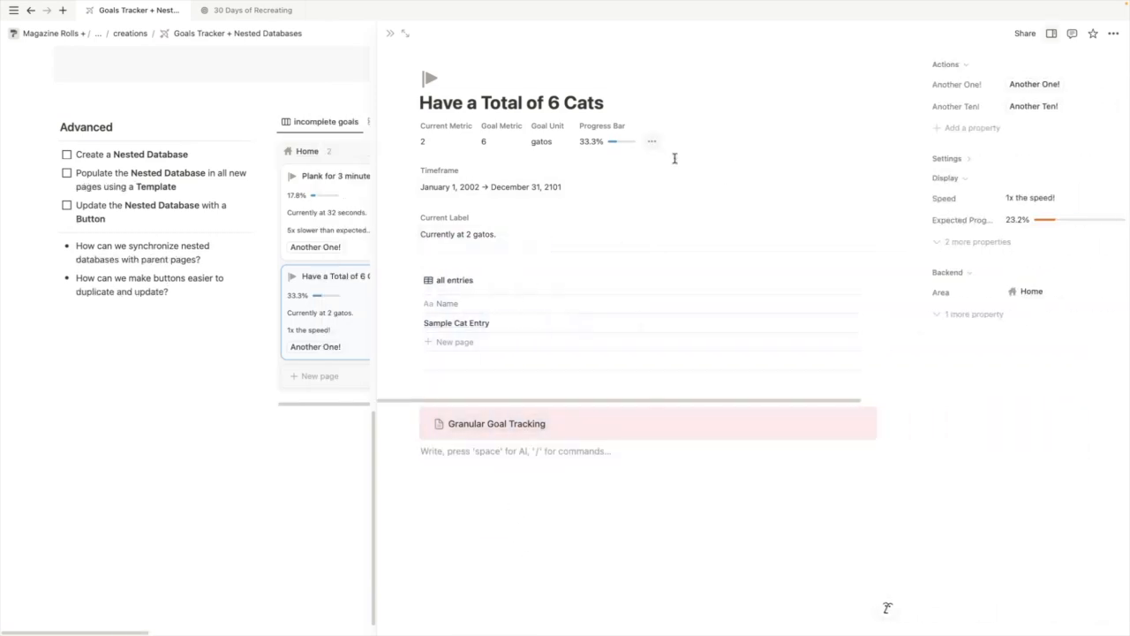
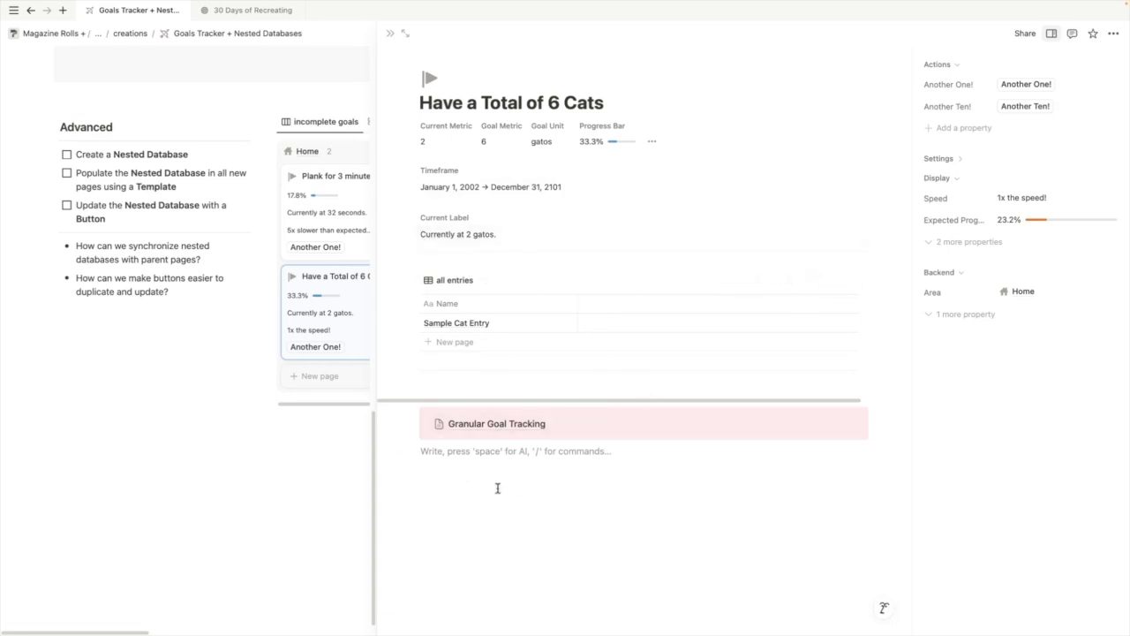
pyautogui.moveTo(535, 524); pyautogui.dragTo(415, 232)
pyautogui.click(1052, 33)
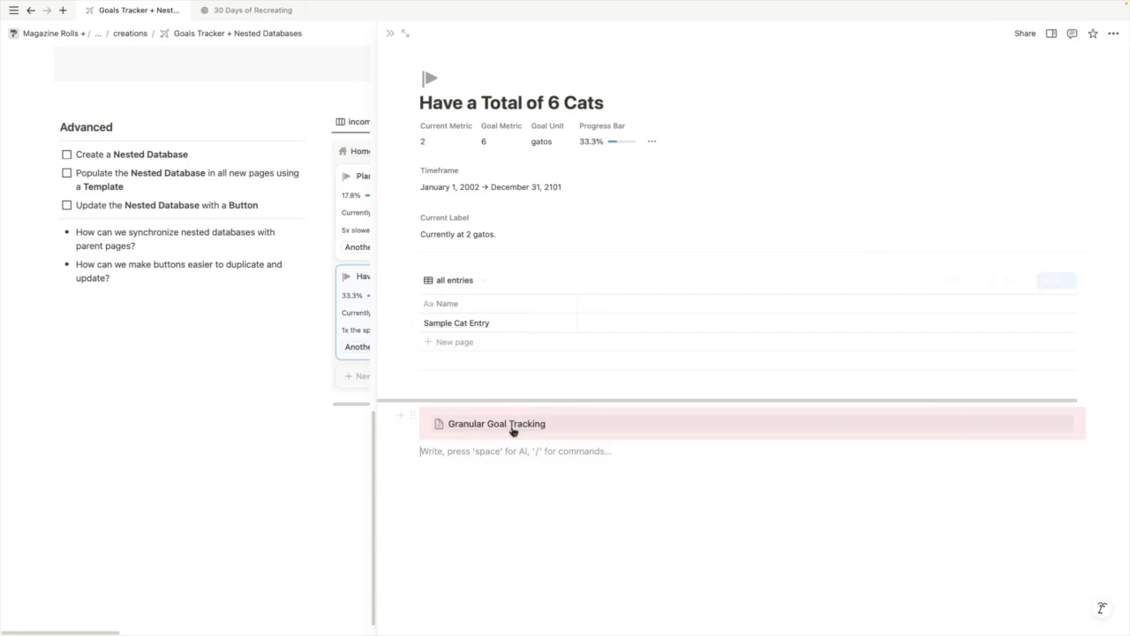
# Close the cats goal and examine the properties of Egg Journal Weekly Spread in 30 Days of Recreating
pyautogui.moveTo(481, 434)
pyautogui.click(389, 34)
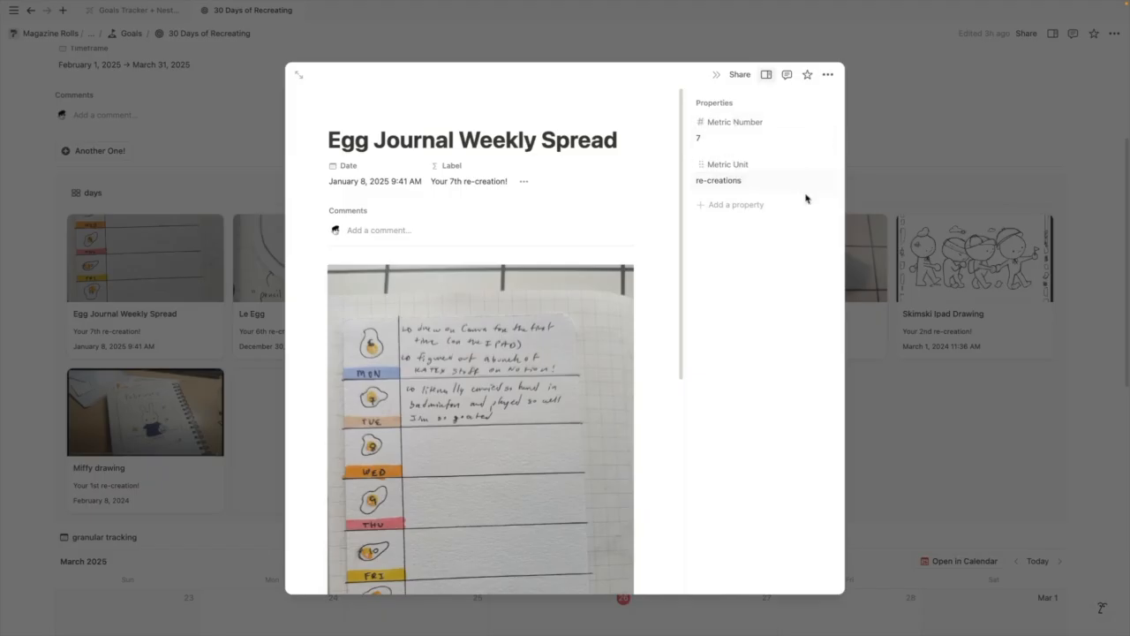
pyautogui.click(361, 180)
pyautogui.click(549, 218)
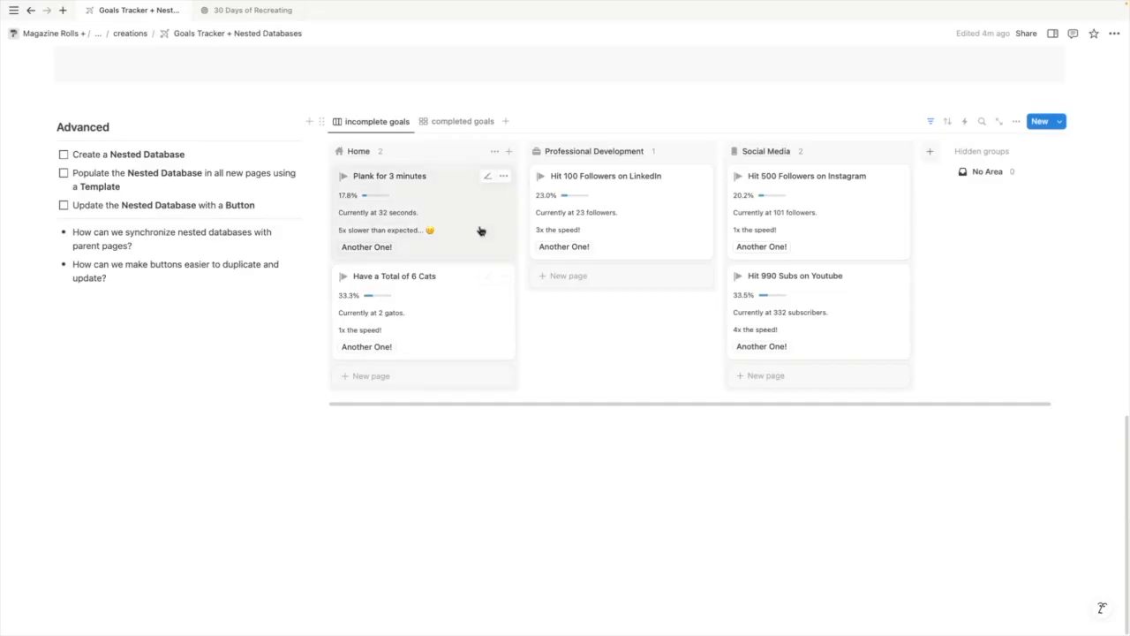
# Delete all page content from the Plank for 3 minutes and Have a Total of 6 Cats goals
pyautogui.click(479, 230)
pyautogui.moveTo(511, 537); pyautogui.dragTo(412, 265)
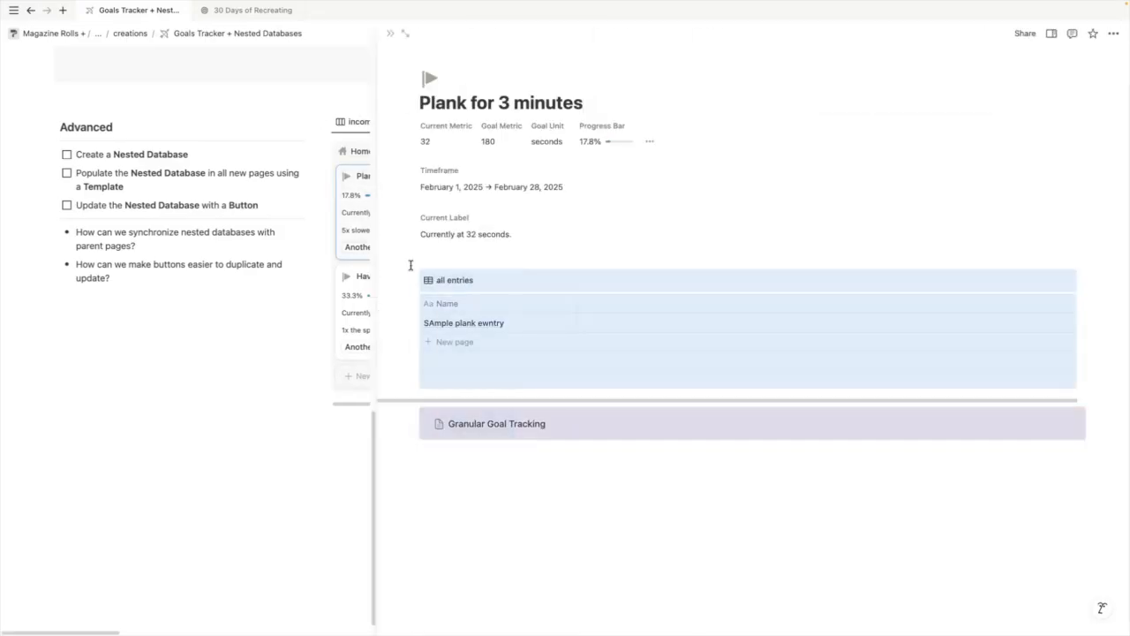
pyautogui.press('BackSpace')
pyautogui.click(357, 281)
pyautogui.moveTo(509, 449); pyautogui.dragTo(441, 270)
pyautogui.press('BackSpace')
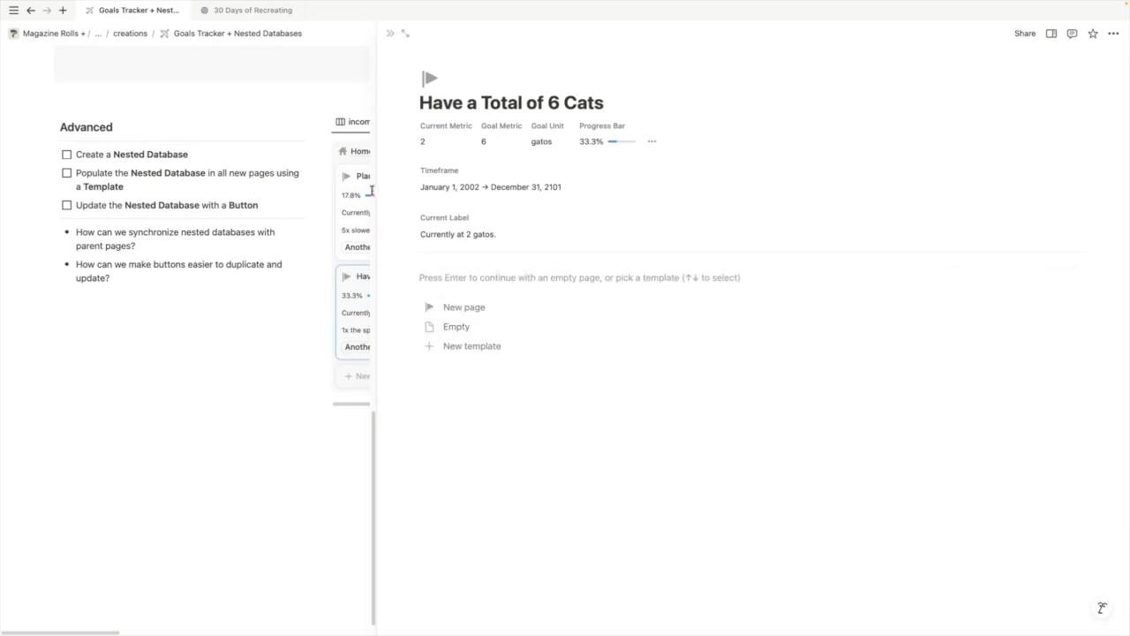
# Open the goals' New page template for editing and open its Granular Goal Tracking database
pyautogui.click(360, 183)
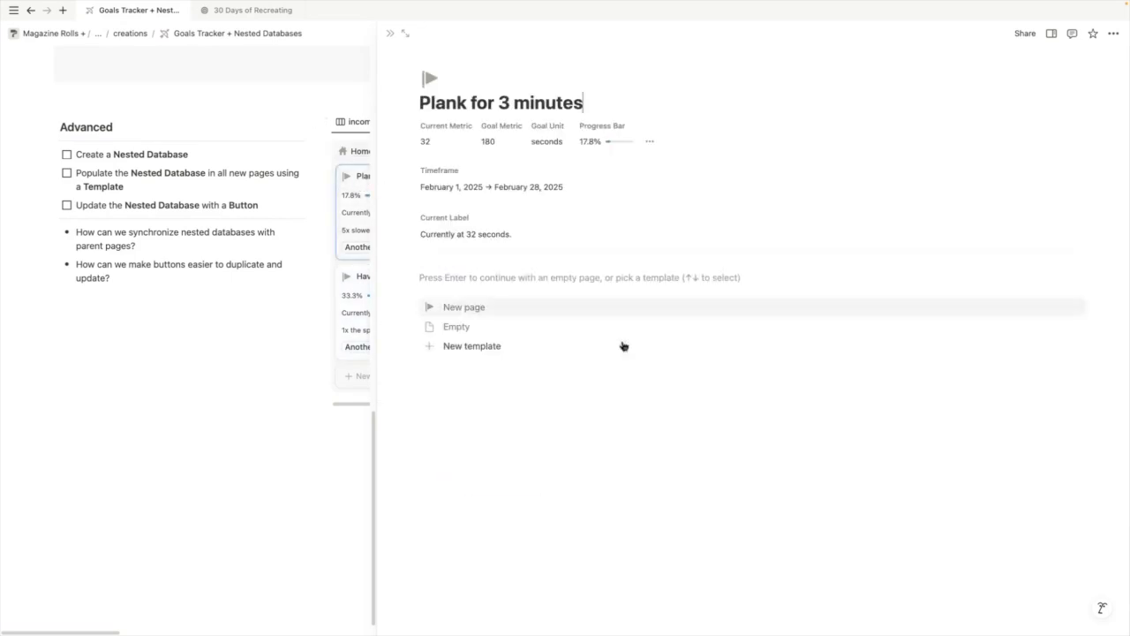
pyautogui.click(1074, 308)
pyautogui.click(954, 298)
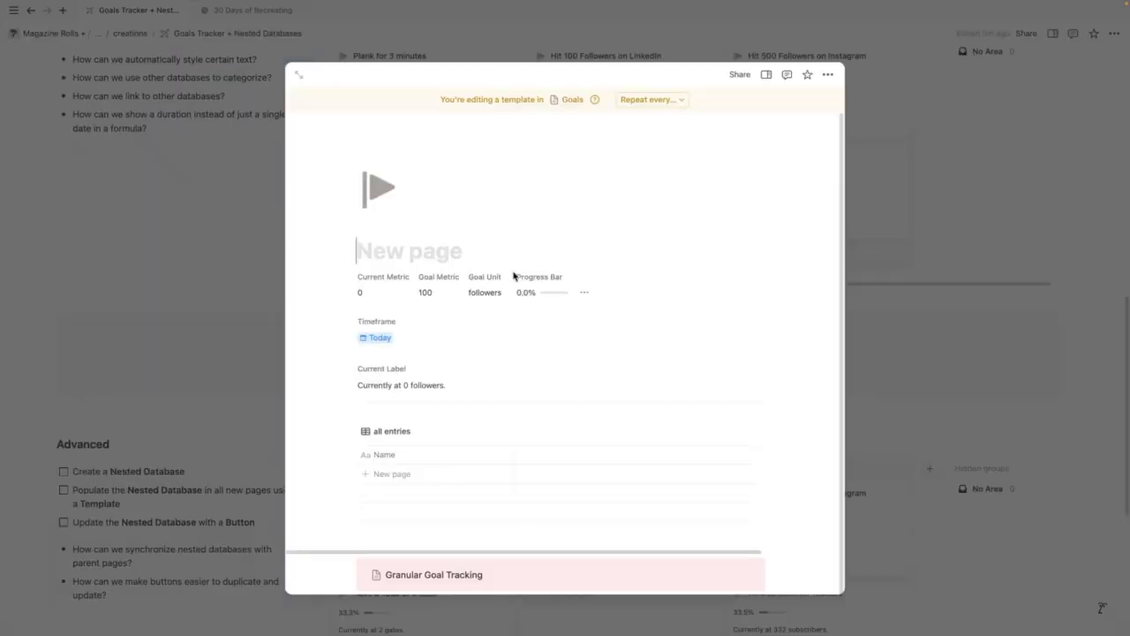
pyautogui.scroll(-1, 482, 504)
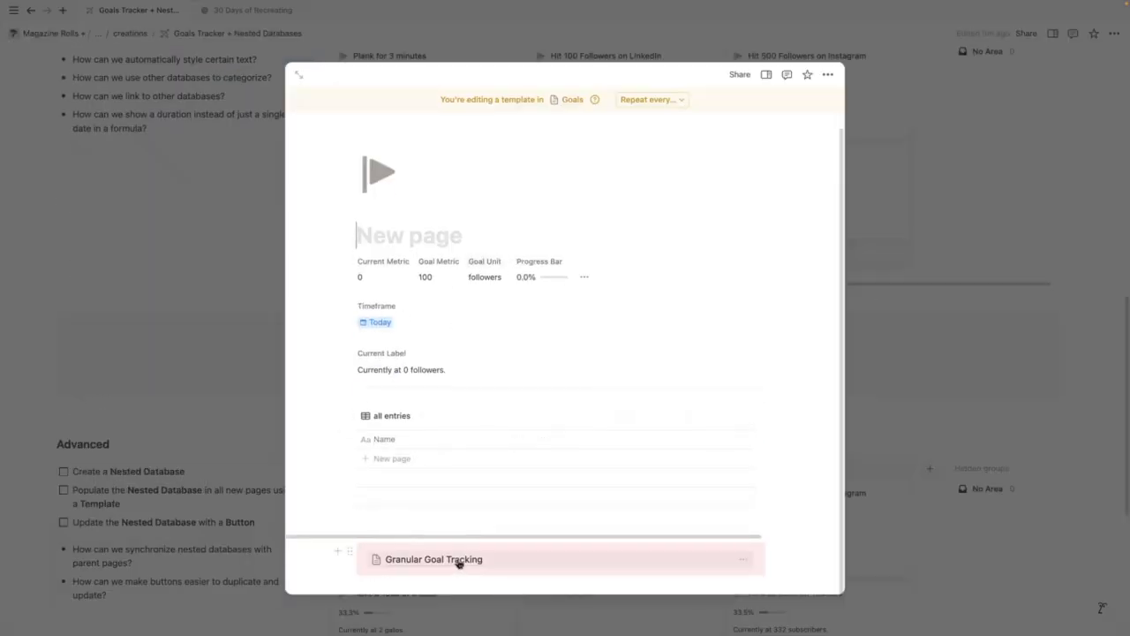
pyautogui.click(457, 558)
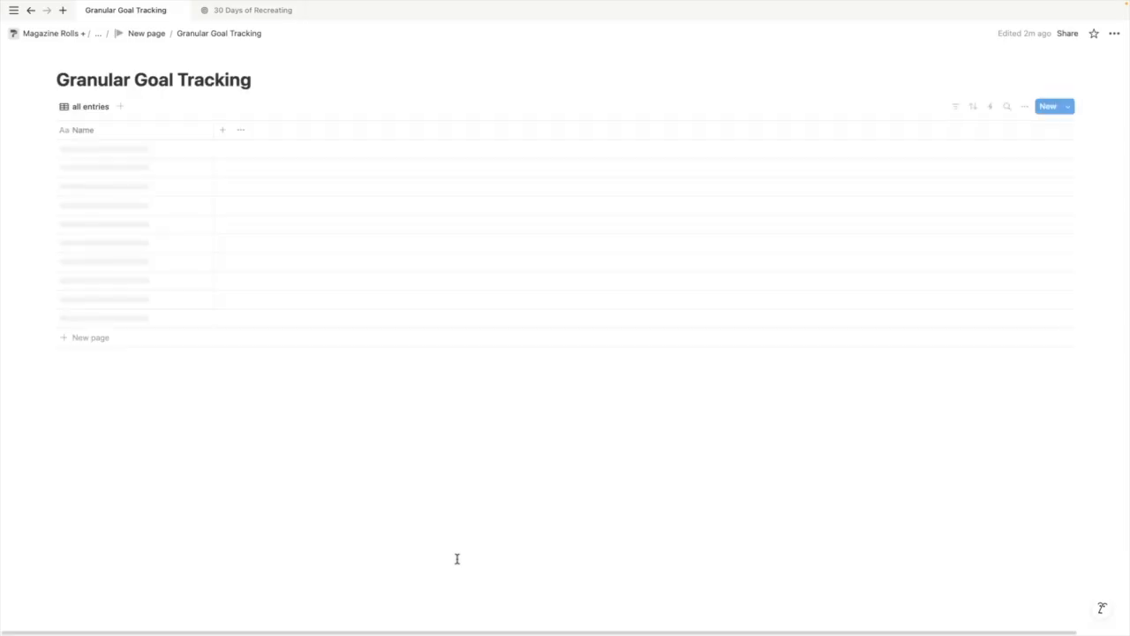
# Add a Date property to the Granular Goal Tracking database
pyautogui.click(223, 132)
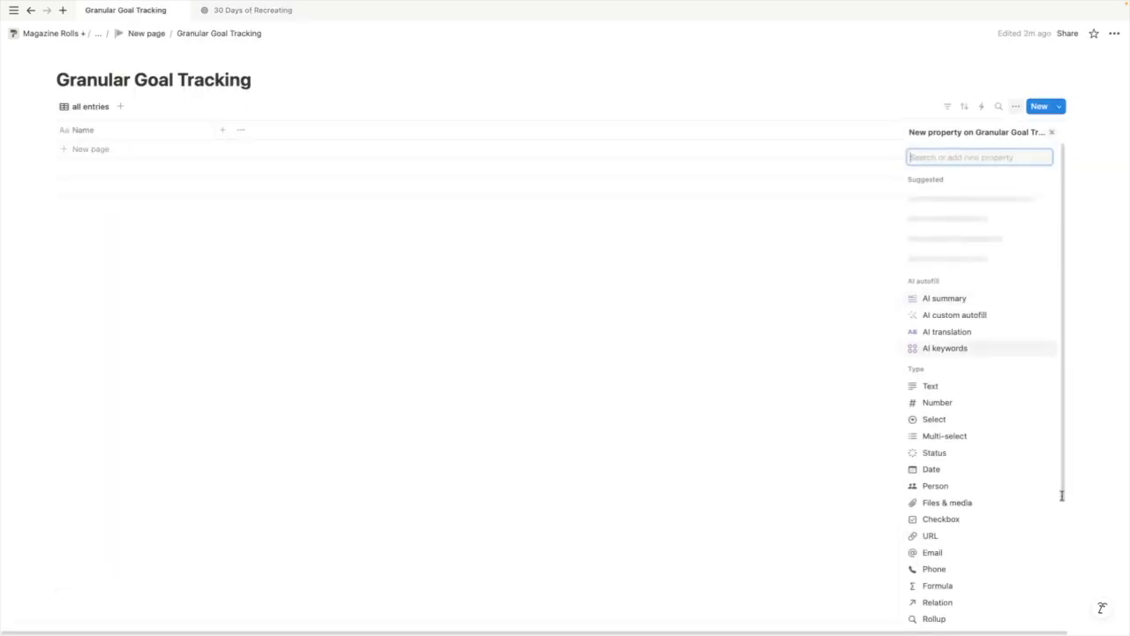
pyautogui.click(948, 355)
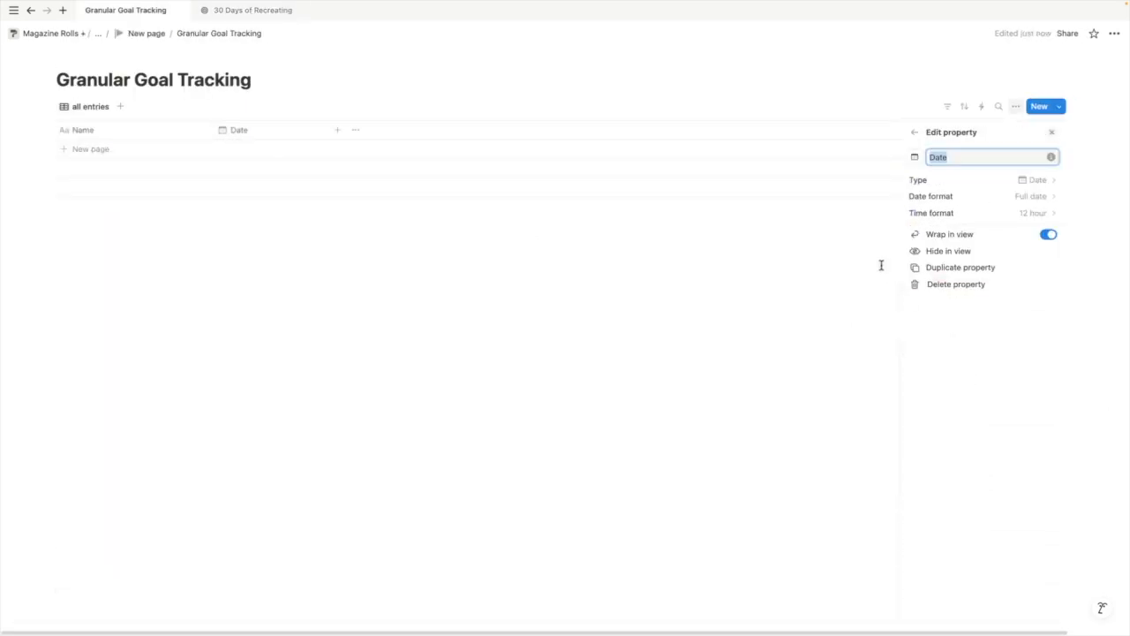
pyautogui.click(269, 379)
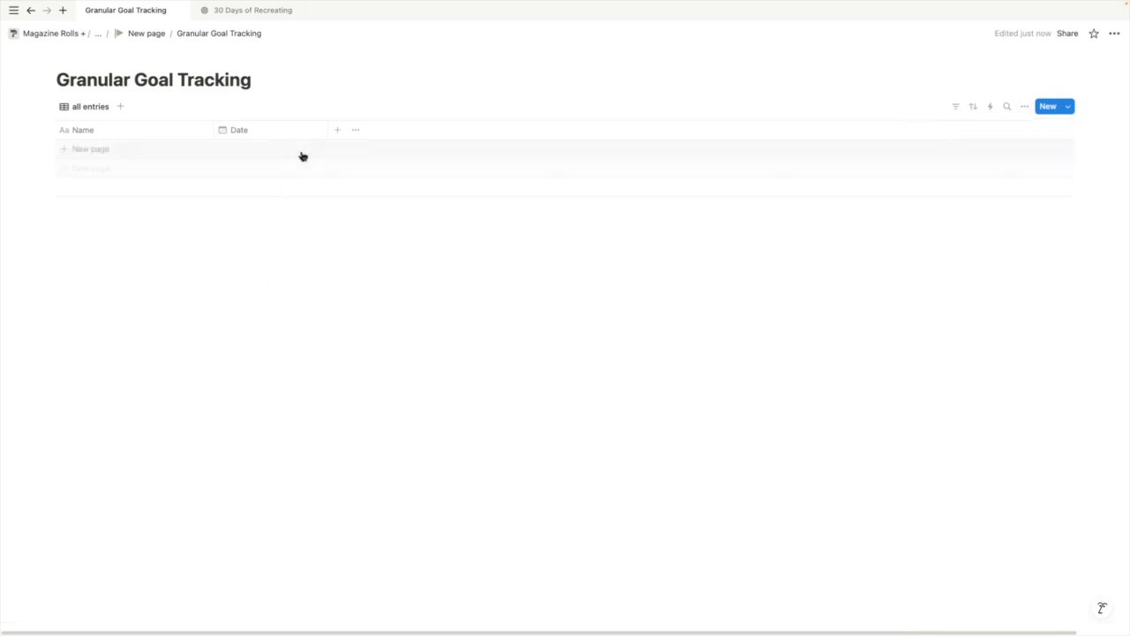
pyautogui.click(313, 128)
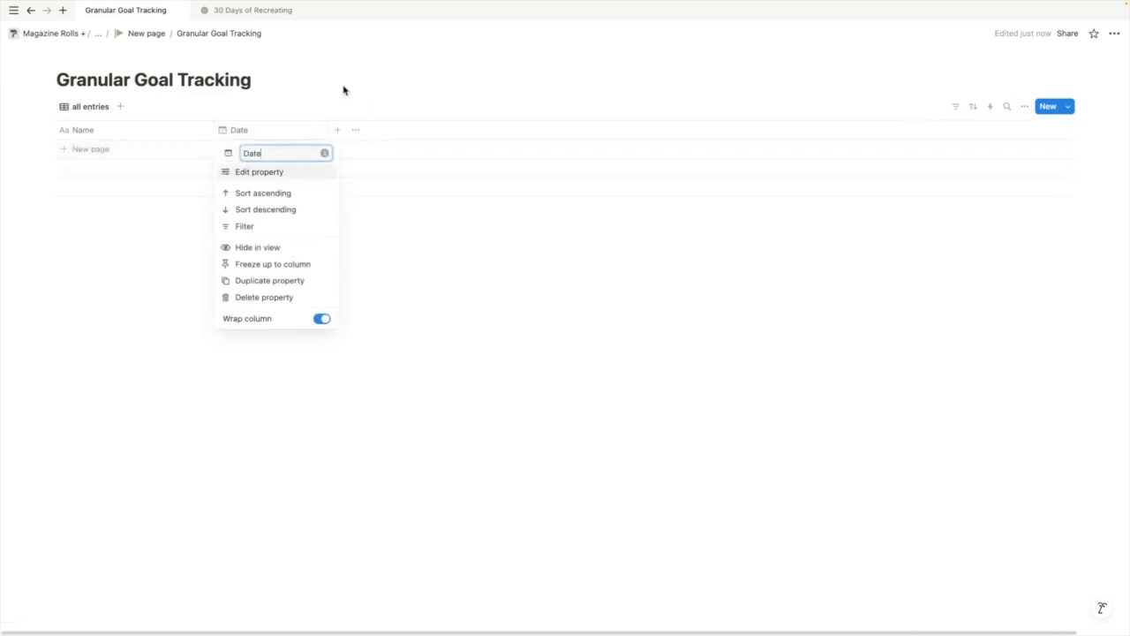
pyautogui.click(344, 138)
# Add a text property named "Metric Unit" to the Granular Goal Tracking database
pyautogui.click(337, 130)
pyautogui.scroll(-3, 941, 263)
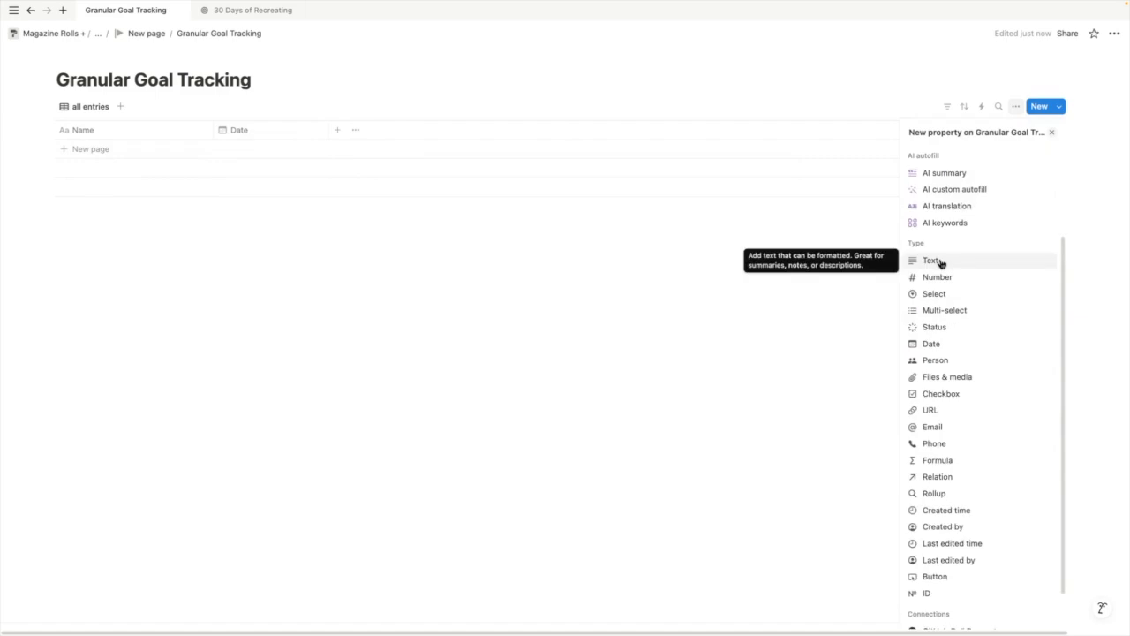
pyautogui.click(941, 263)
pyautogui.write('Metric')
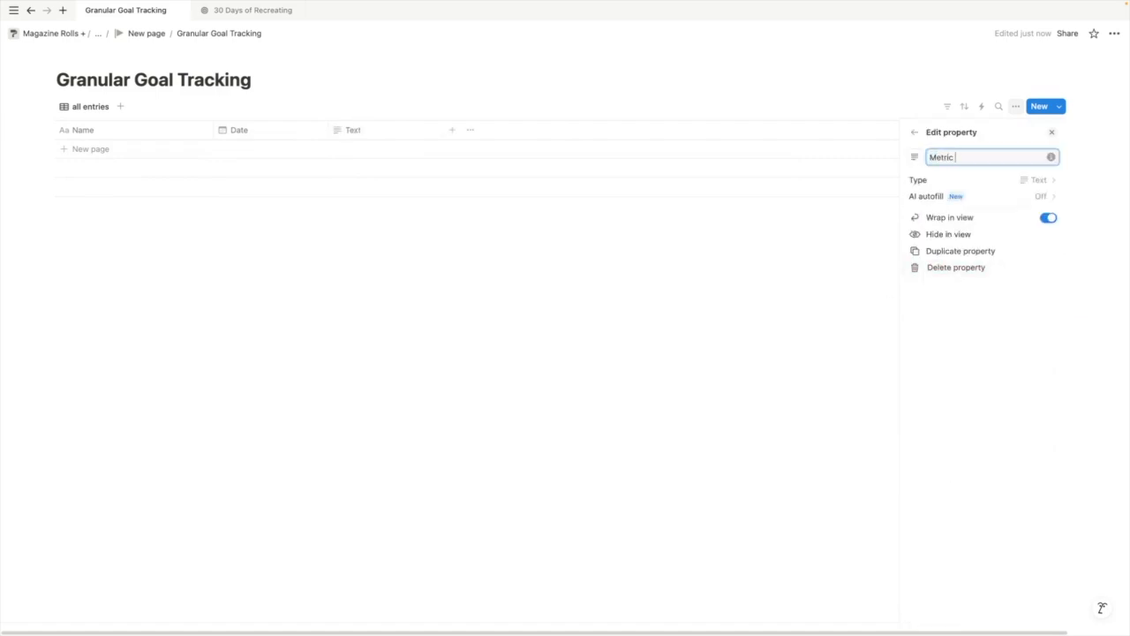
pyautogui.write(' Unit')
pyautogui.press('Return')
# Add a number property named "Metric Number" to the Granular Goal Tracking database
pyautogui.click(453, 132)
pyautogui.scroll(-1, 948, 432)
pyautogui.scroll(-1, 948, 433)
pyautogui.click(958, 371)
pyautogui.write('Metric Num')
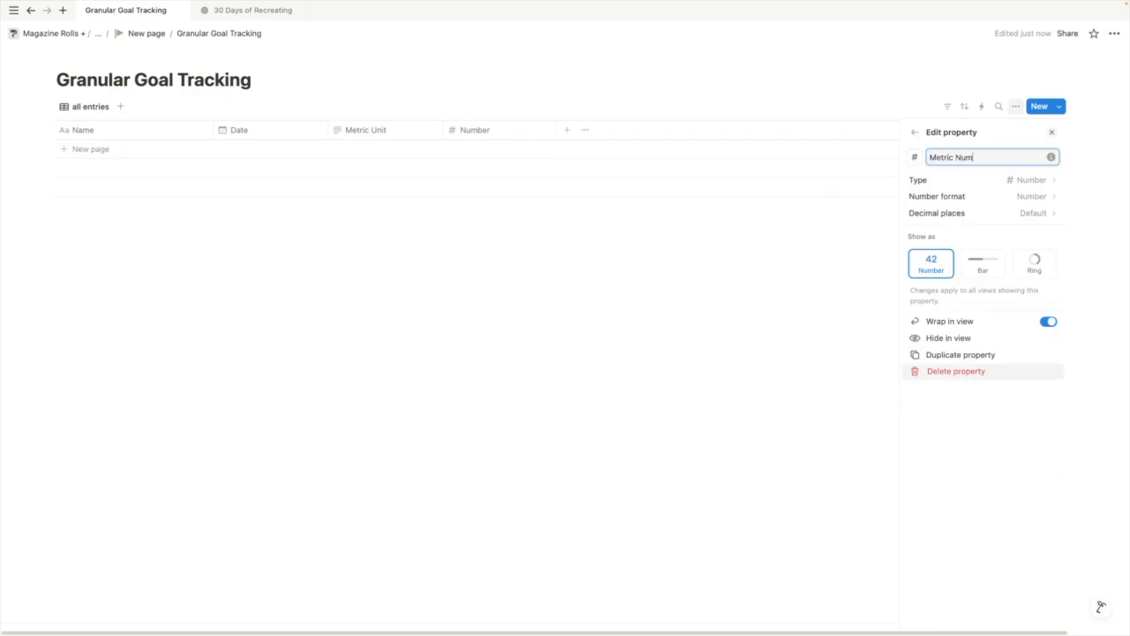
pyautogui.write('ber')
pyautogui.press('Return')
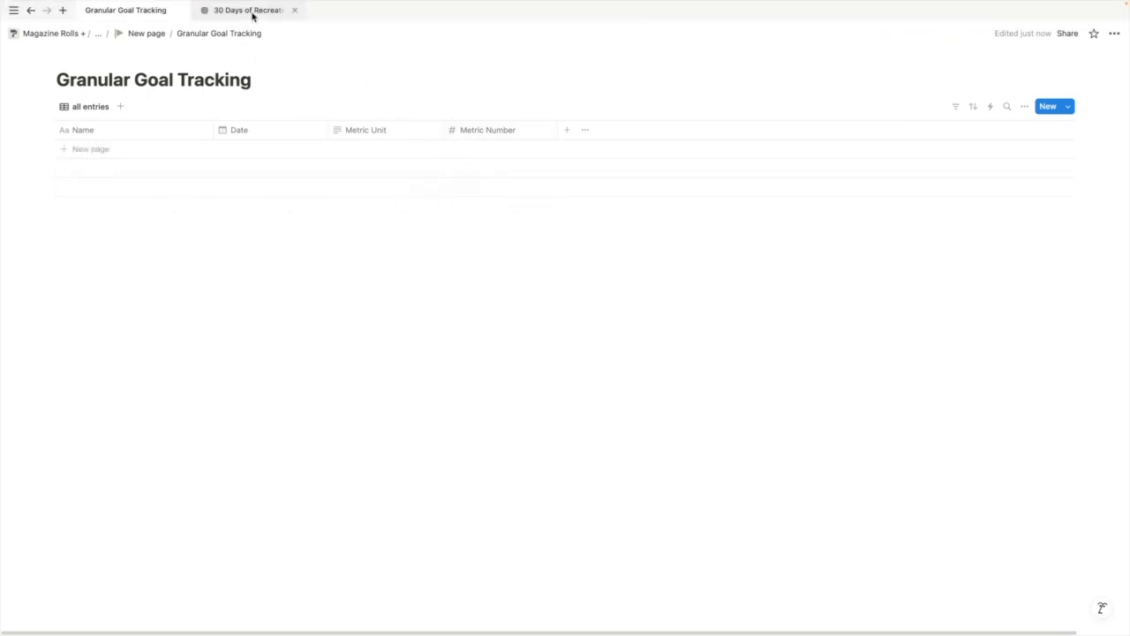
# Check the Label of the Egg Journal Weekly Spread entry in 30 Days of Recreating, then close the entry
pyautogui.moveTo(253, 14)
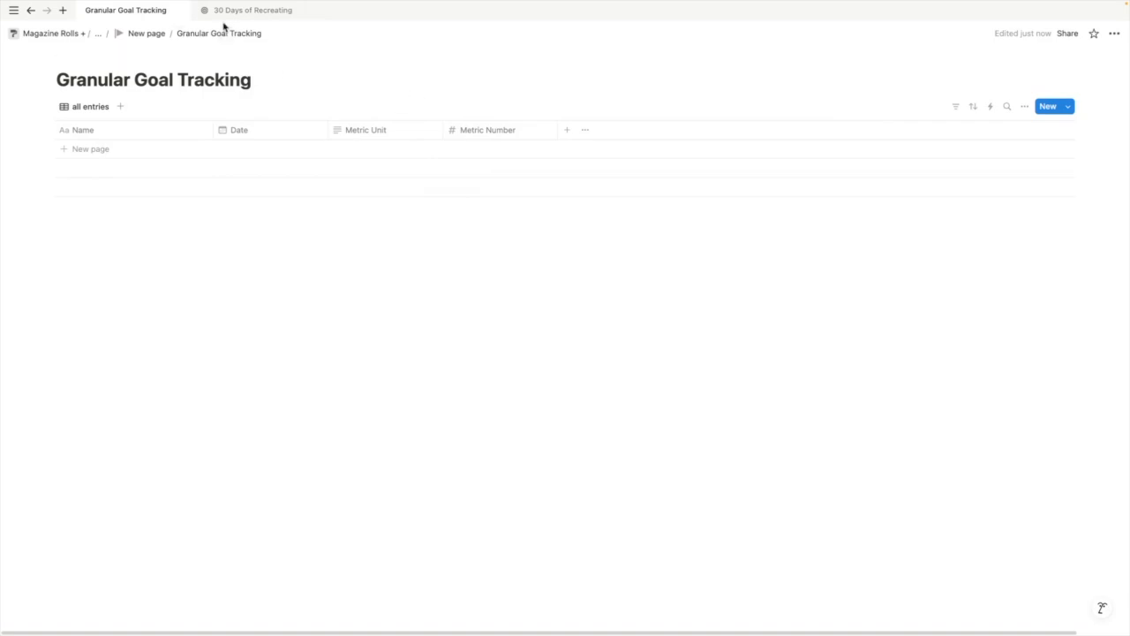
pyautogui.click(227, 12)
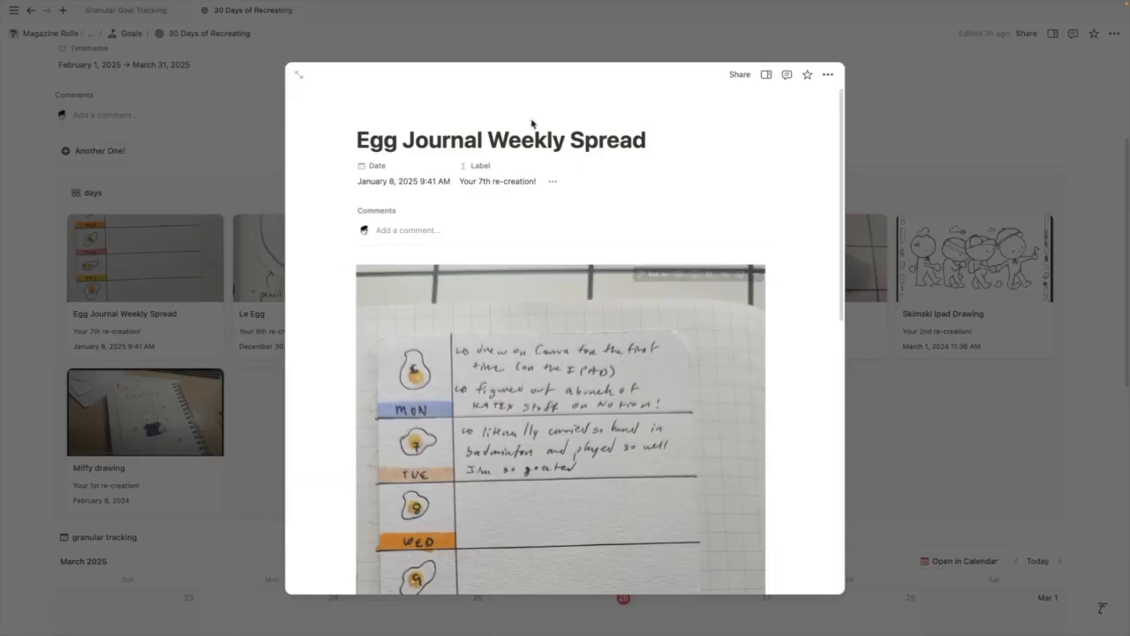
pyautogui.click(163, 325)
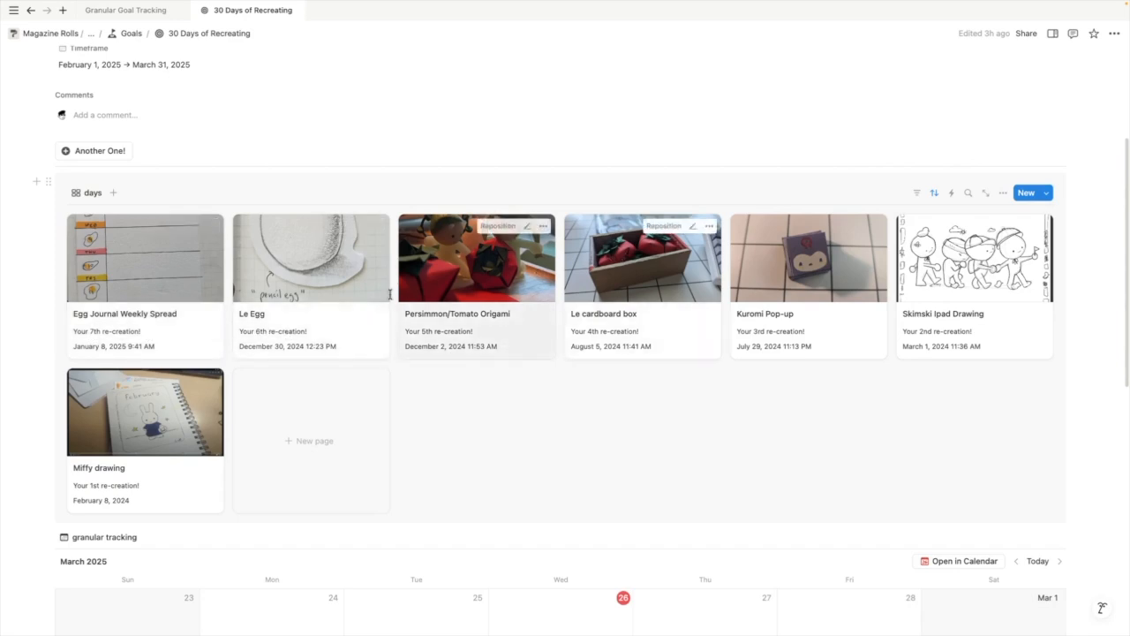
# Add a formula property named Label and a row "Sample Granular Piece" dated February 26, 2025, with unit "follower" and metric number 11
pyautogui.scroll(-3, 371, 313)
pyautogui.click(157, 165)
pyautogui.click(556, 187)
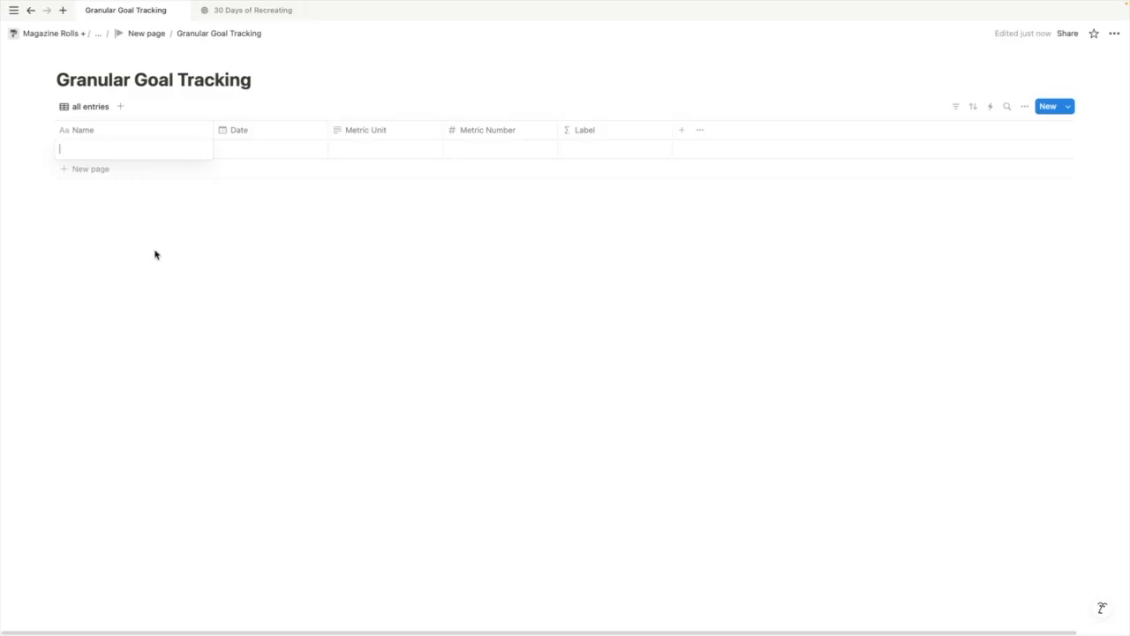
pyautogui.press('Escape')
pyautogui.click(72, 150)
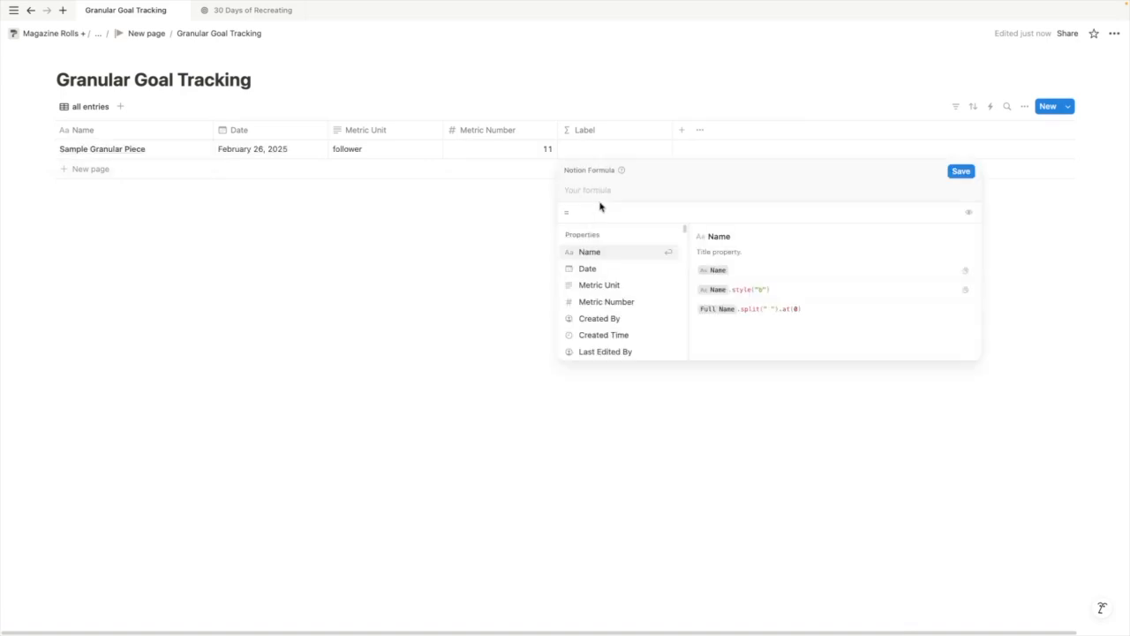
# Start the Label formula with the text "Your" joined to the Metric Number property
pyautogui.write('"')
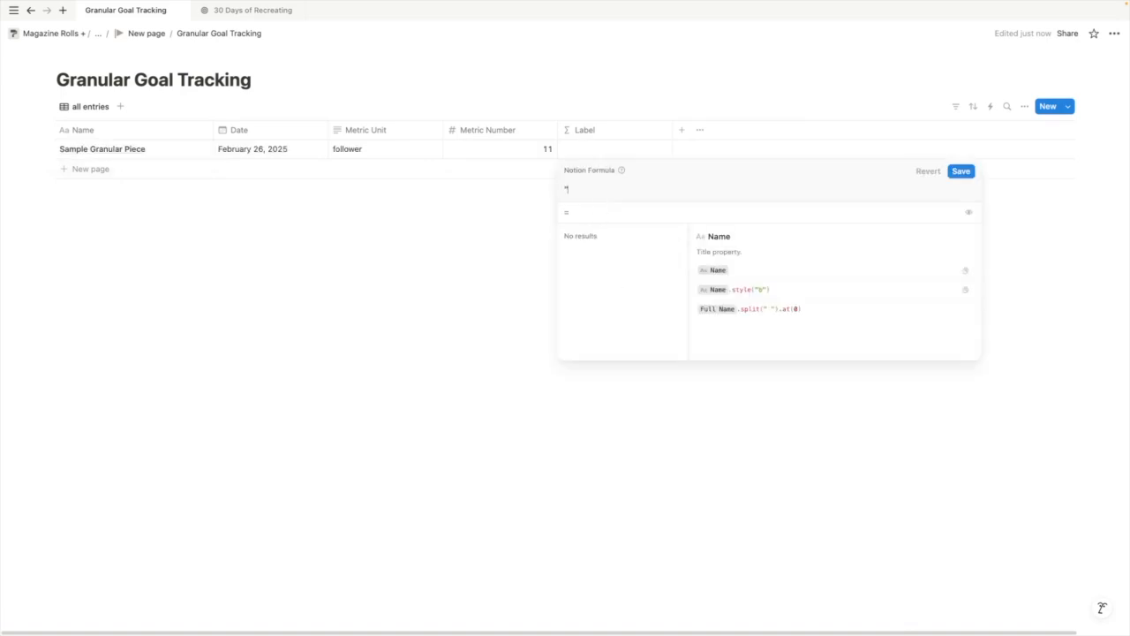
pyautogui.write('Your" +')
pyautogui.hotkey('shift', 'Return')
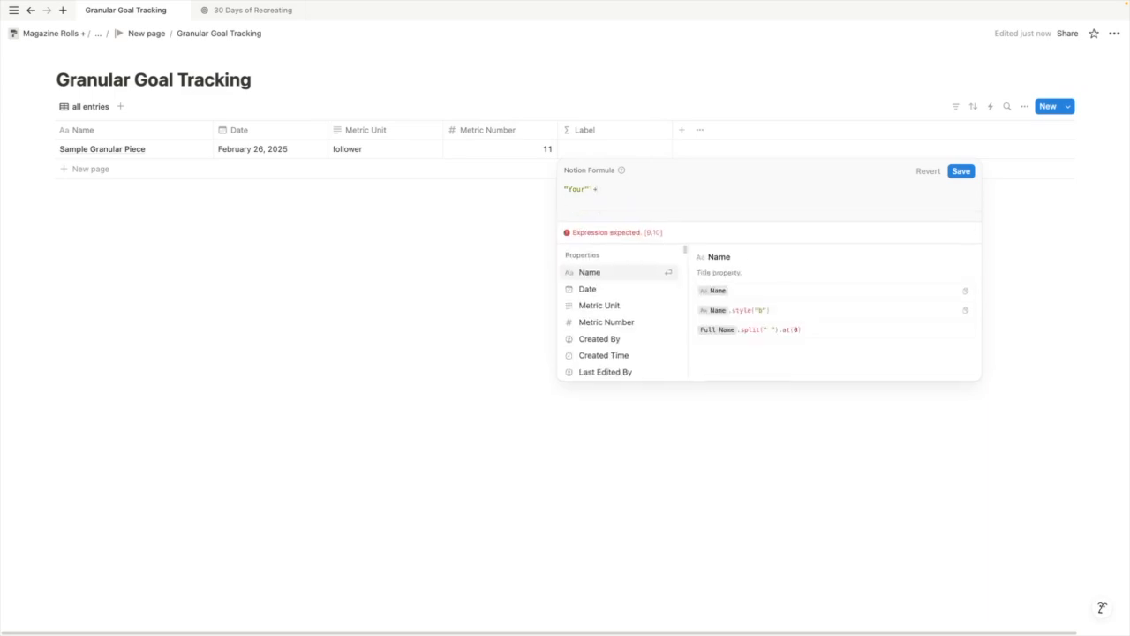
pyautogui.write('Metr')
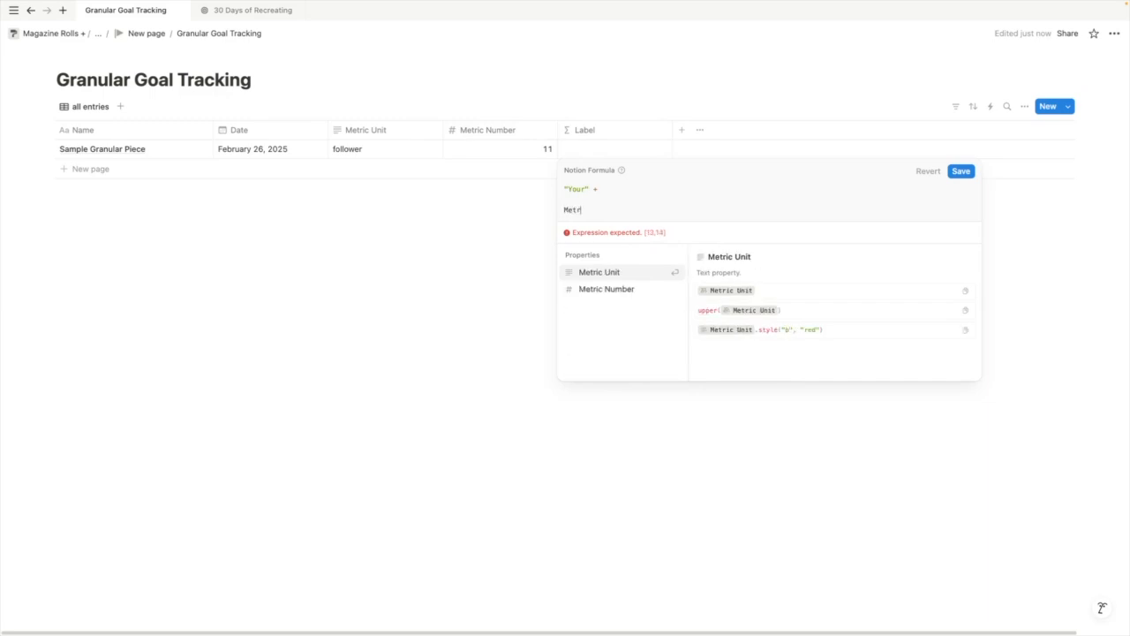
pyautogui.press('Down')
pyautogui.press('Return')
pyautogui.write('+')
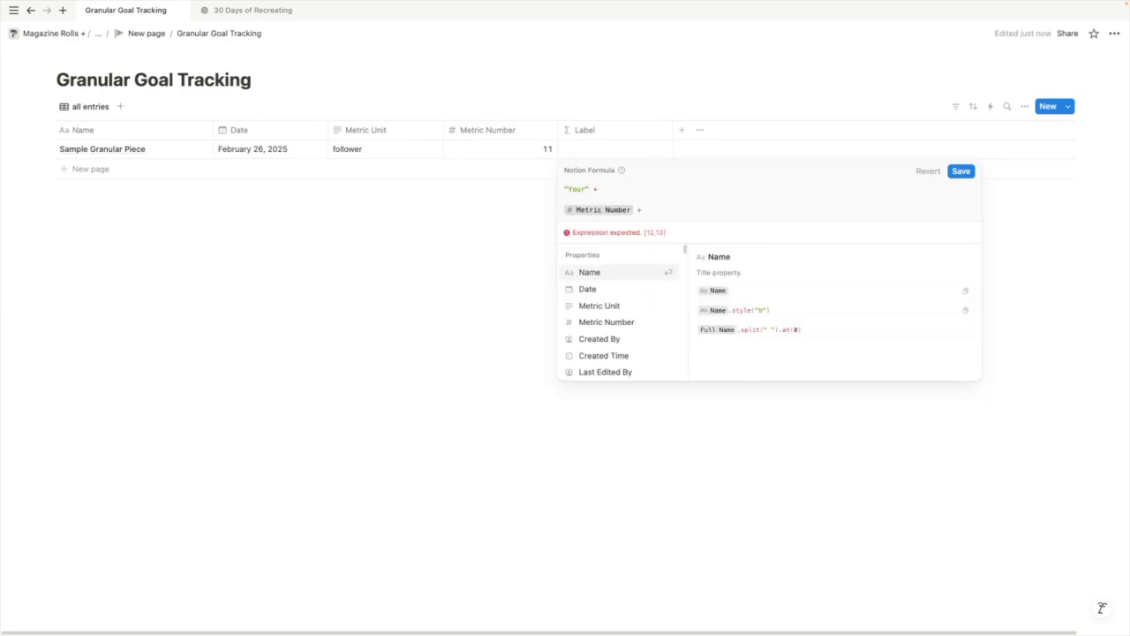
pyautogui.hotkey('shift', 'Return')
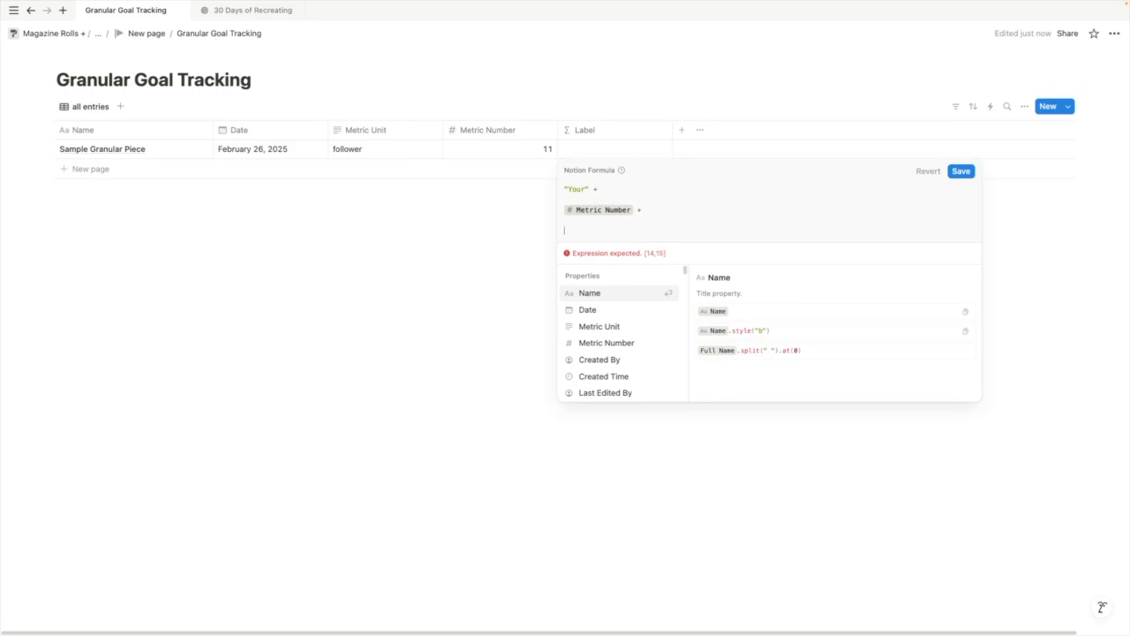
# Append "th ", Metric Unit and "!" to the Label formula, put a space after "Your", and save it
pyautogui.write('"th" +')
pyautogui.hotkey('shift', 'Return')
pyautogui.hotkey('shift', 'Return')
pyautogui.click(642, 353)
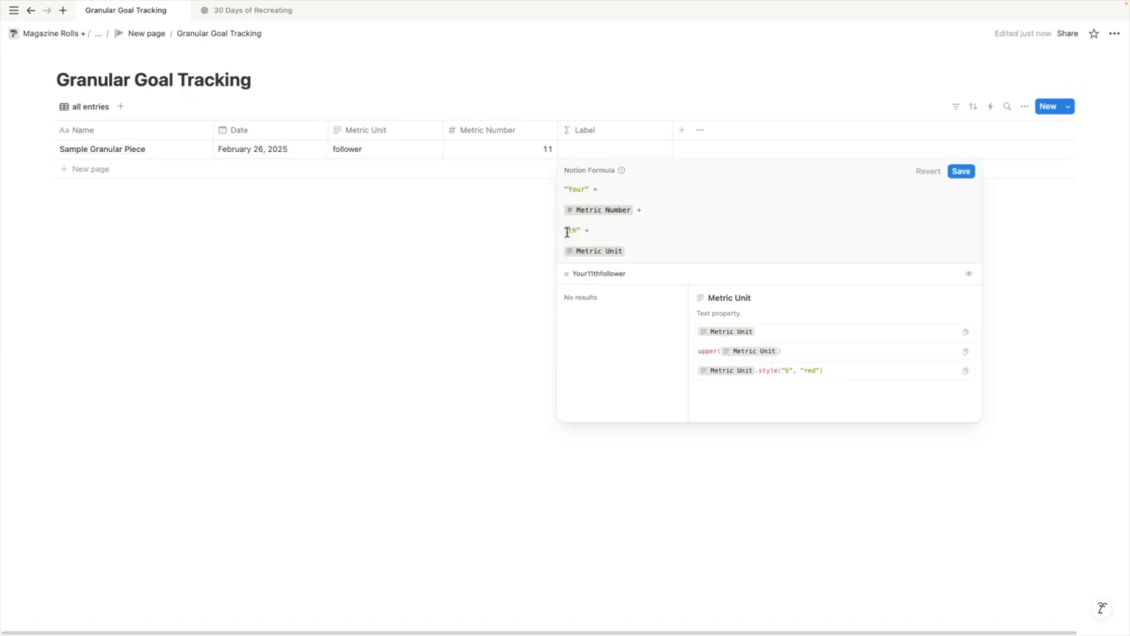
pyautogui.click(585, 189)
pyautogui.click(578, 230)
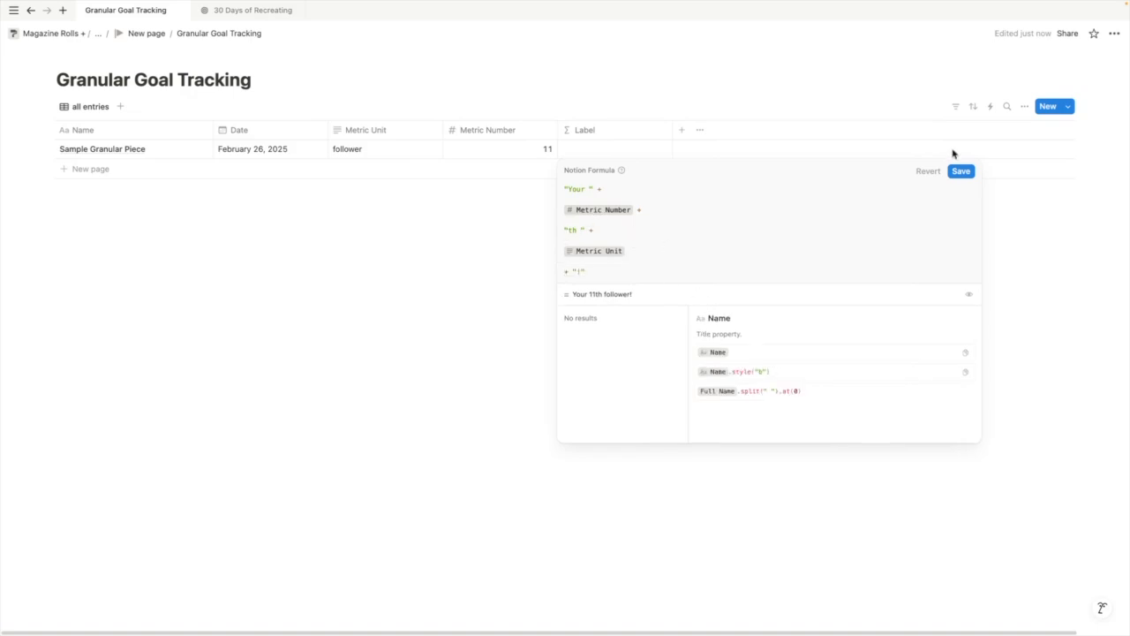
pyautogui.click(961, 172)
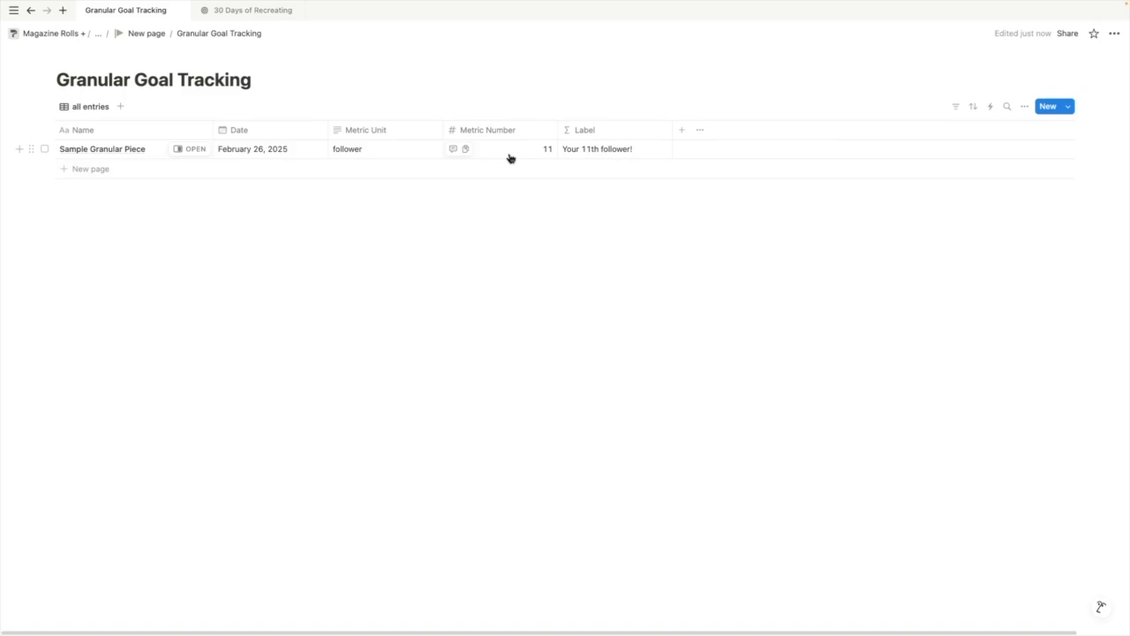
# Set the sample row's Metric Number to 1 and check its Label formula
pyautogui.click(532, 153)
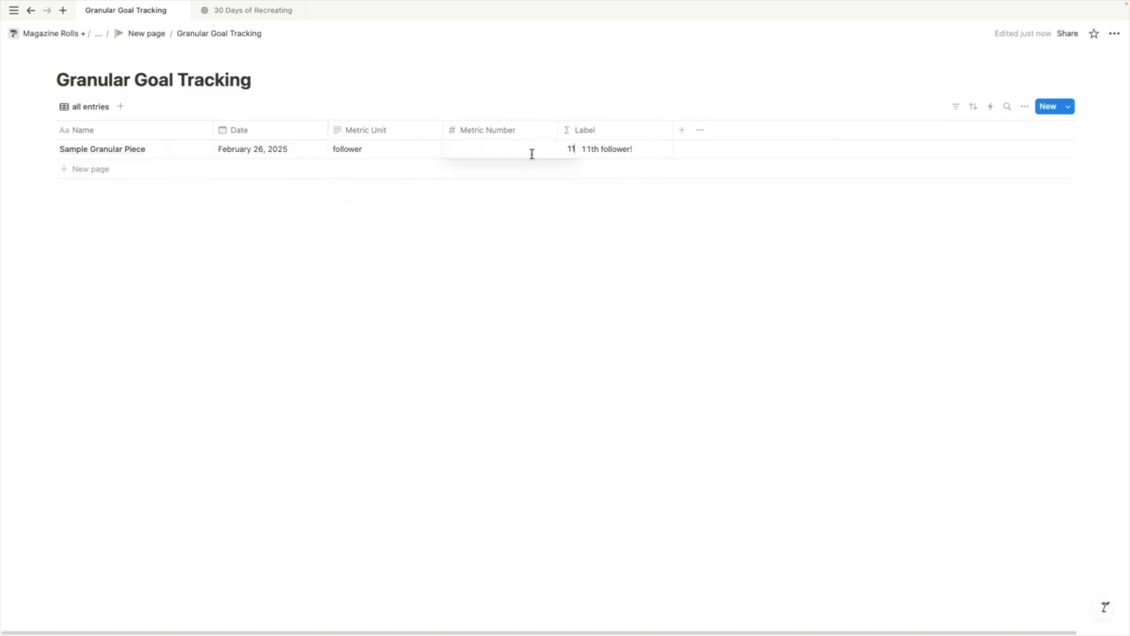
pyautogui.click(645, 248)
pyautogui.click(530, 148)
pyautogui.press('BackSpace')
pyautogui.click(571, 274)
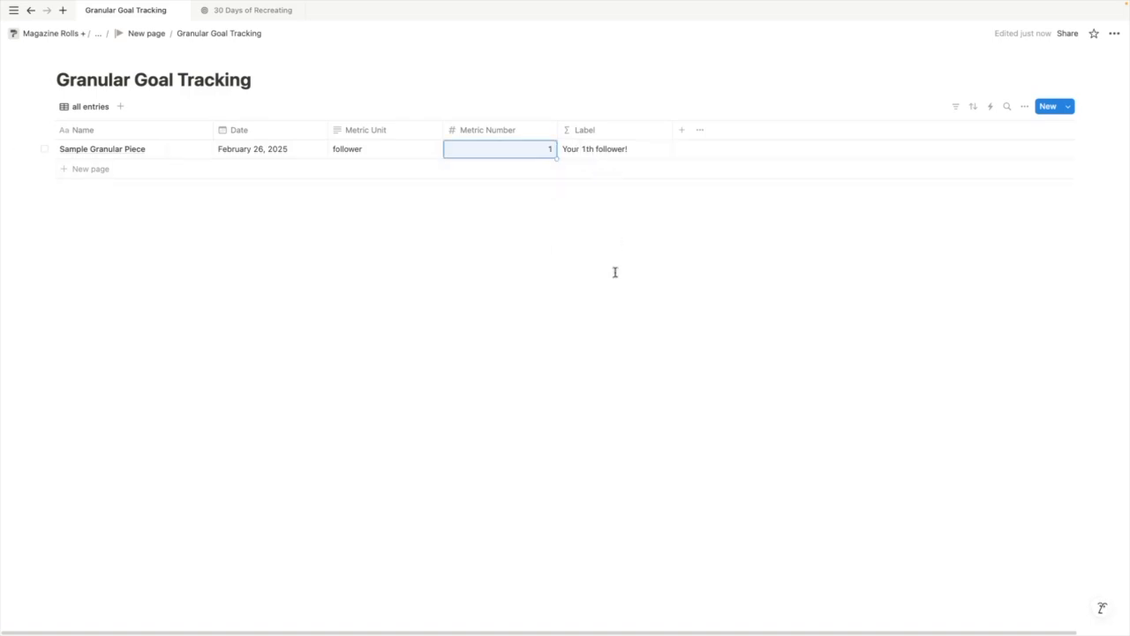
pyautogui.click(624, 154)
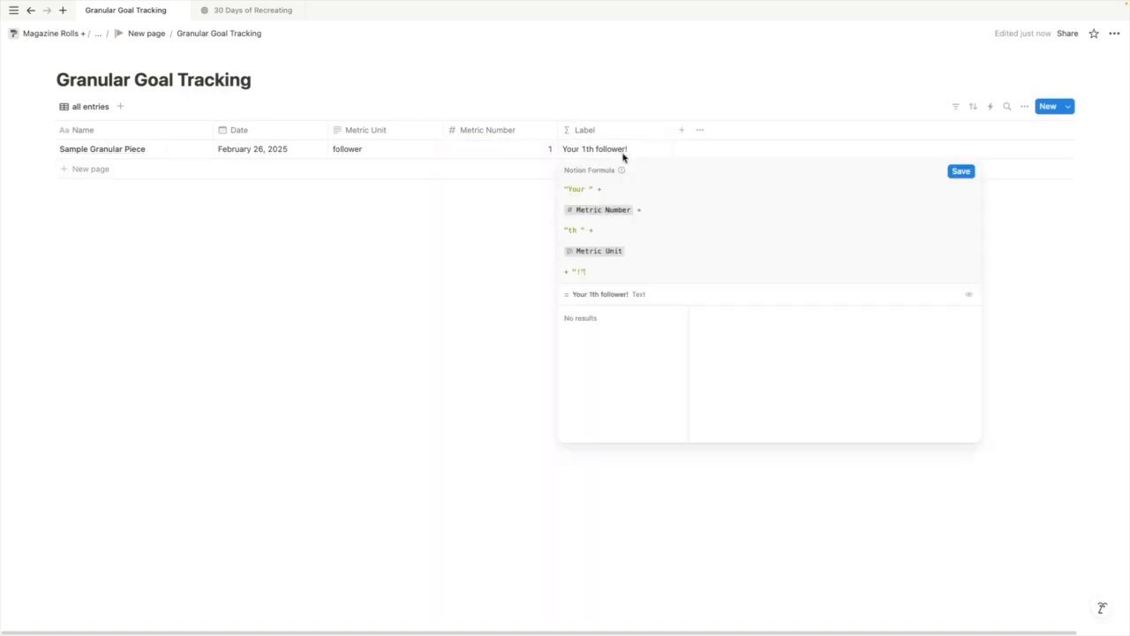
pyautogui.click(452, 287)
# Test the Label by setting the sample row's Metric Number to 2 and then to 3
pyautogui.click(543, 149)
pyautogui.press('BackSpace')
pyautogui.write('2')
pyautogui.click(484, 332)
pyautogui.click(551, 152)
pyautogui.click(551, 152)
pyautogui.press('BackSpace')
pyautogui.write('3')
pyautogui.click(521, 259)
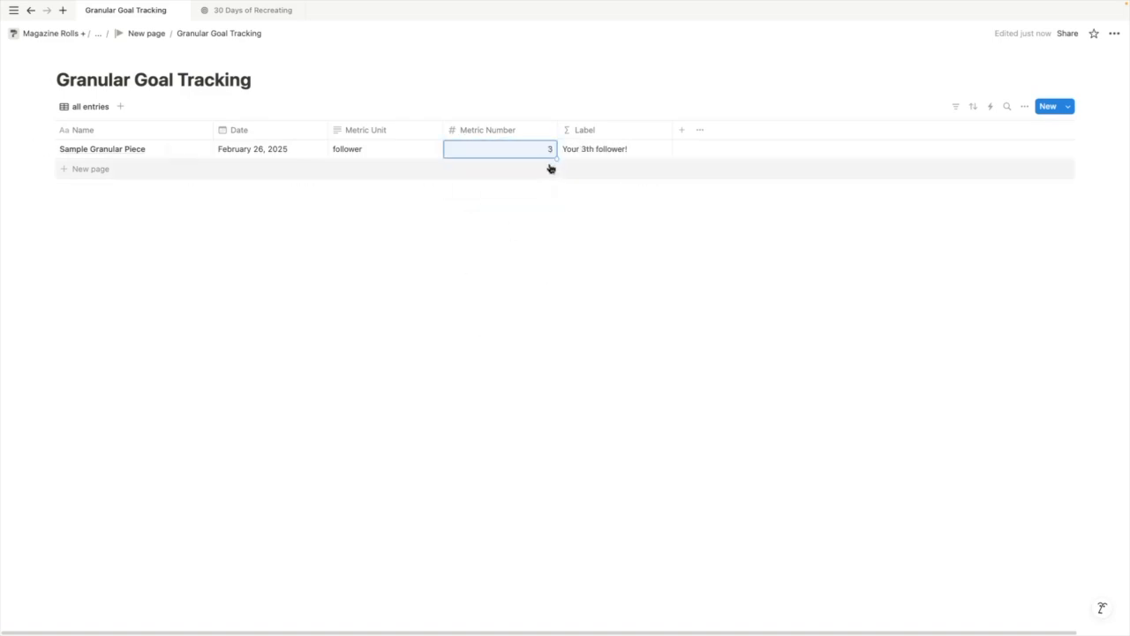
# Replace the "th " text in the Label formula with an empty multi-line ifs() function
pyautogui.click(579, 152)
pyautogui.moveTo(565, 230); pyautogui.dragTo(582, 230)
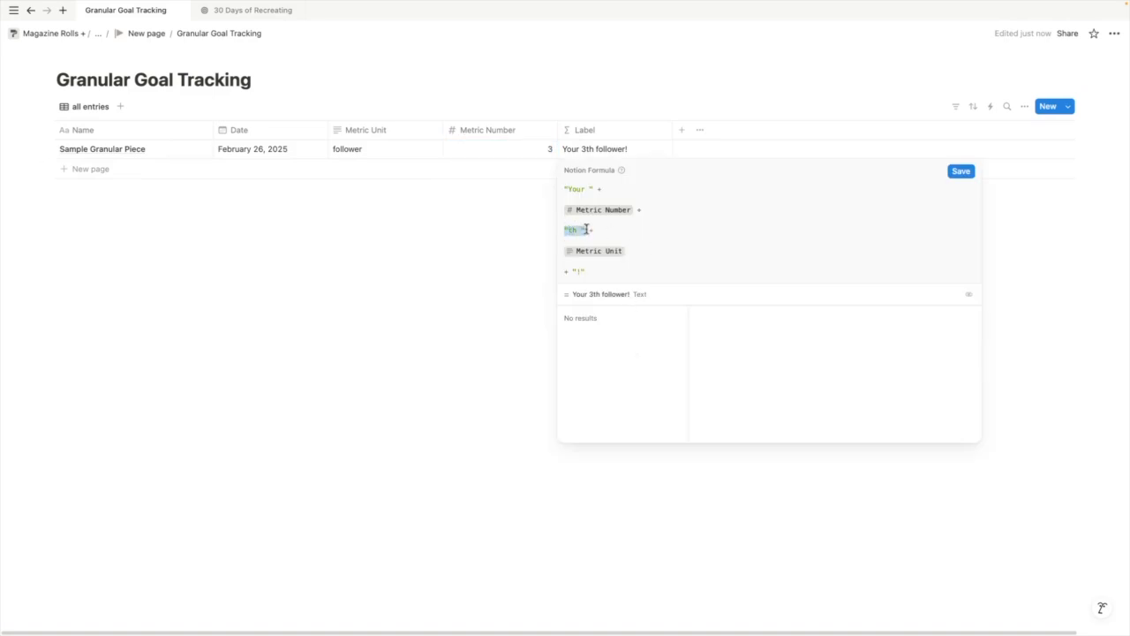
pyautogui.click(613, 230)
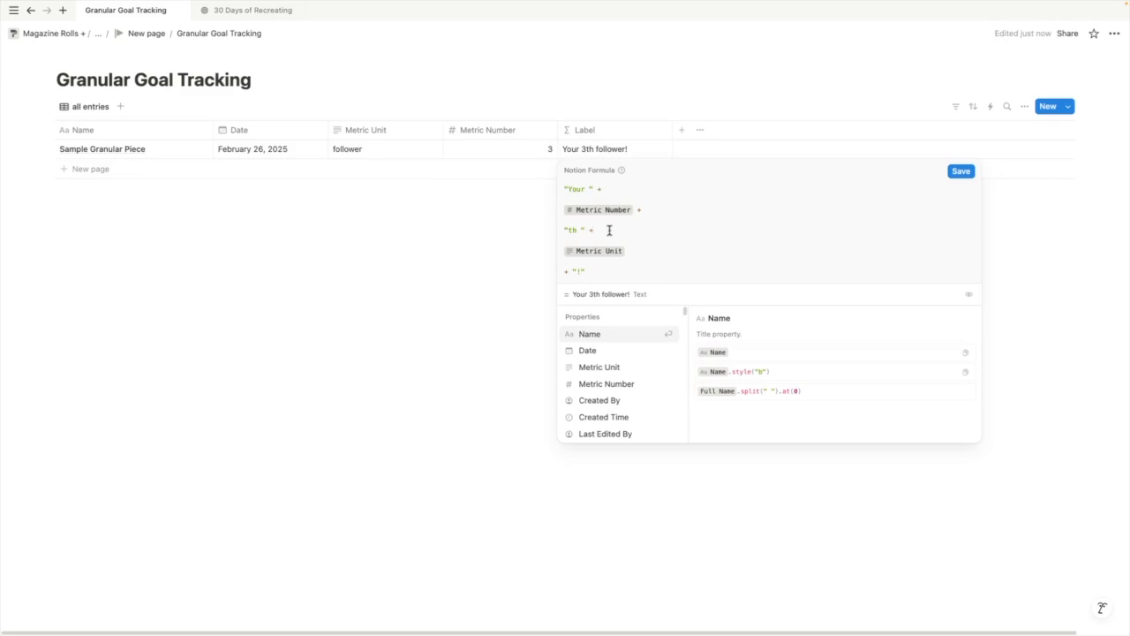
pyautogui.moveTo(609, 231); pyautogui.dragTo(553, 235)
pyautogui.press('BackSpace')
pyautogui.write('ifs(')
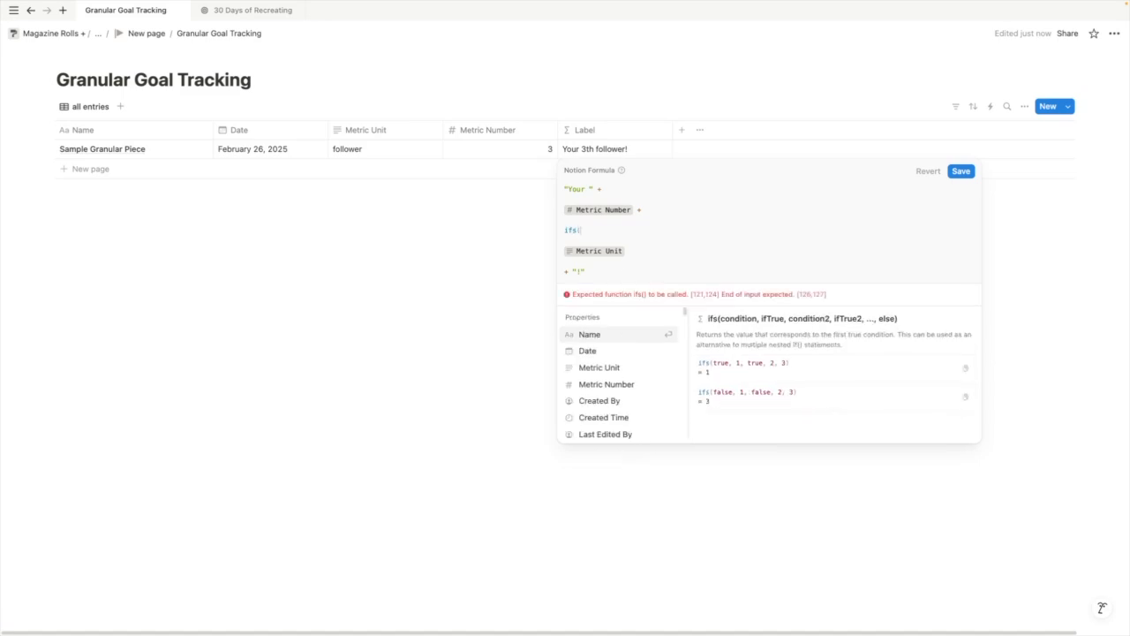
pyautogui.hotkey('shift', 'Return')
pyautogui.hotkey('shift', 'Return')
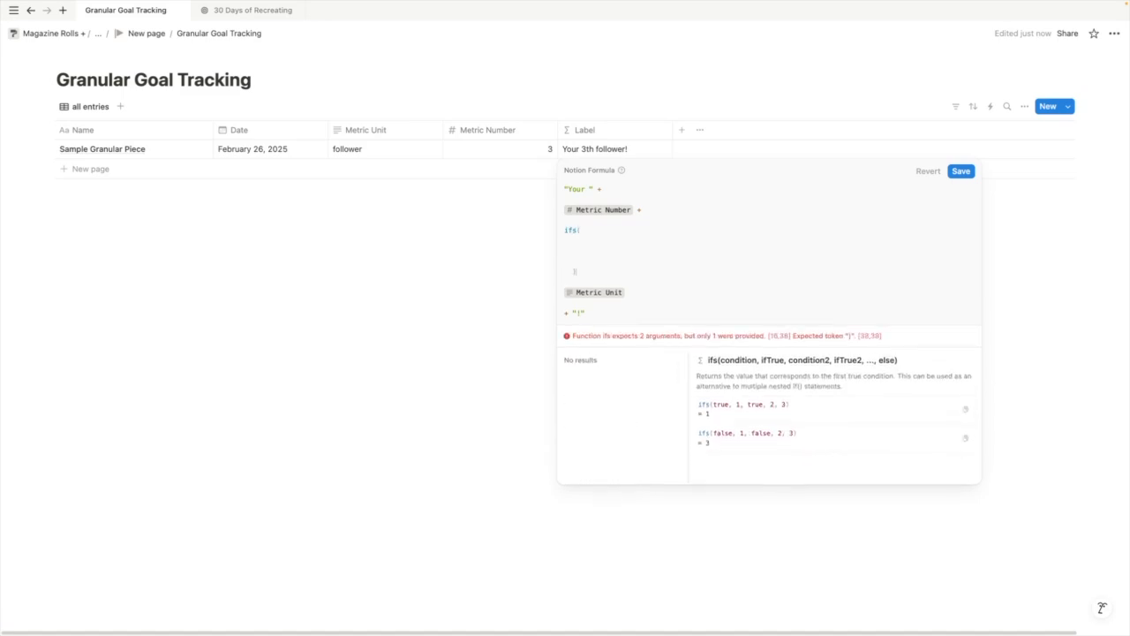
pyautogui.write(')')
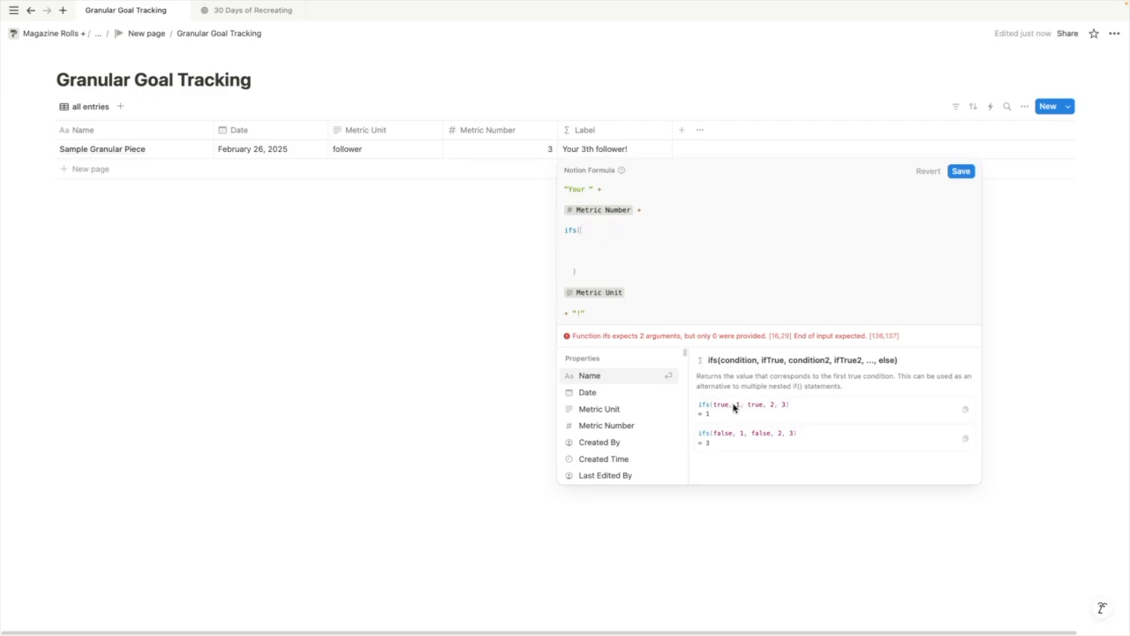
# Enter Metric Number == 1 as the first condition of the ifs() function
pyautogui.click(585, 239)
pyautogui.moveTo(759, 359); pyautogui.dragTo(778, 360)
pyautogui.click(807, 363)
pyautogui.doubleClick(886, 359)
pyautogui.click(617, 237)
pyautogui.write('Metric')
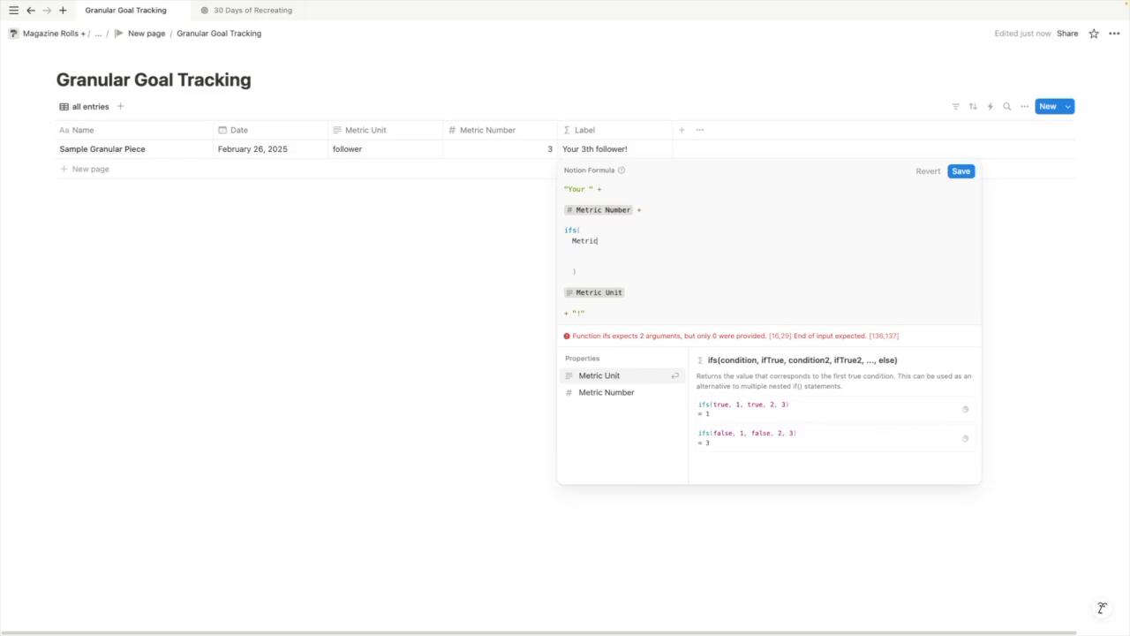
pyautogui.click(643, 399)
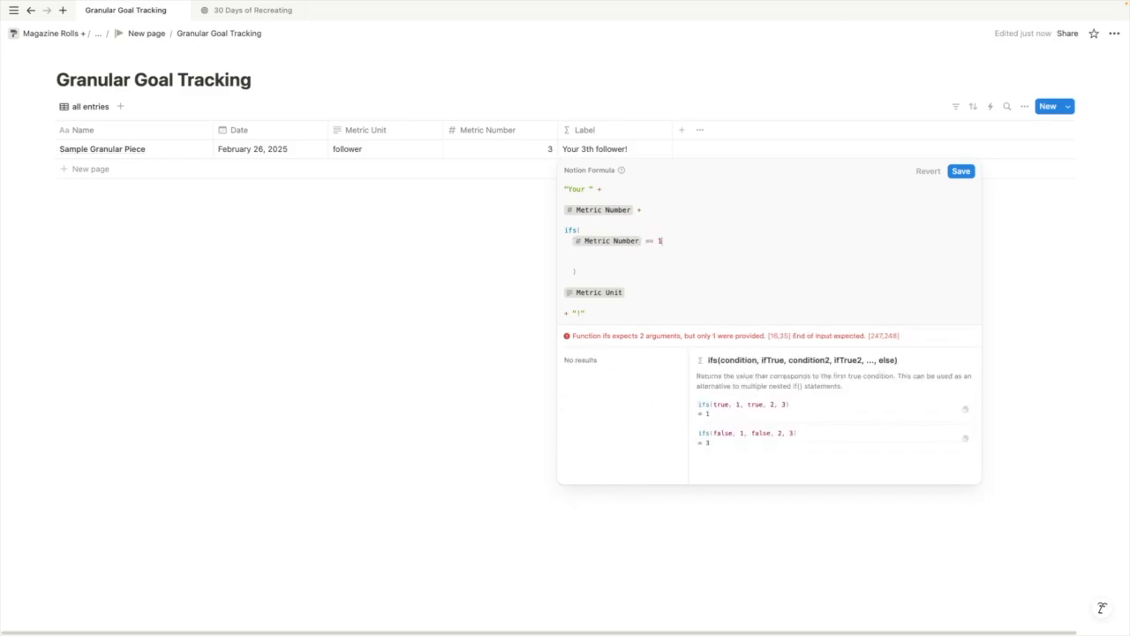
# Wrap the whole Label formula in a lets() function
pyautogui.click(560, 187)
pyautogui.write('lets(')
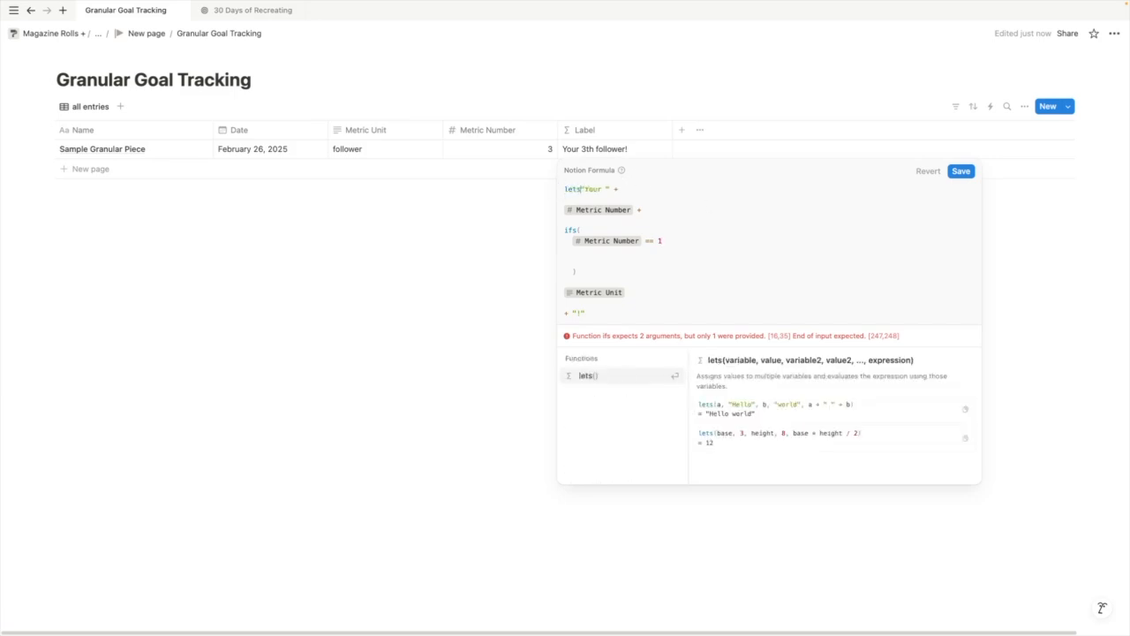
pyautogui.click(651, 314)
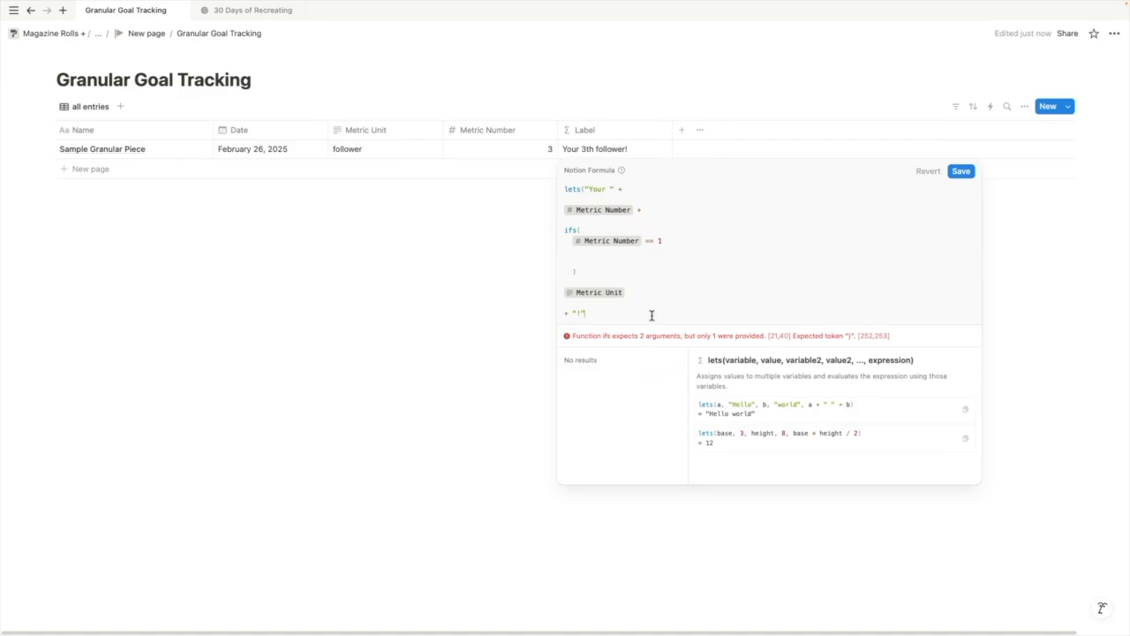
pyautogui.press('Return')
pyautogui.write(')')
# Declare a variable SWITCHNUM in the lets() function and assign it the Metric Number property
pyautogui.click(584, 189)
pyautogui.press('Return')
pyautogui.write('SIW')
pyautogui.press('BackSpace')
pyautogui.press('BackSpace')
pyautogui.write('WITC')
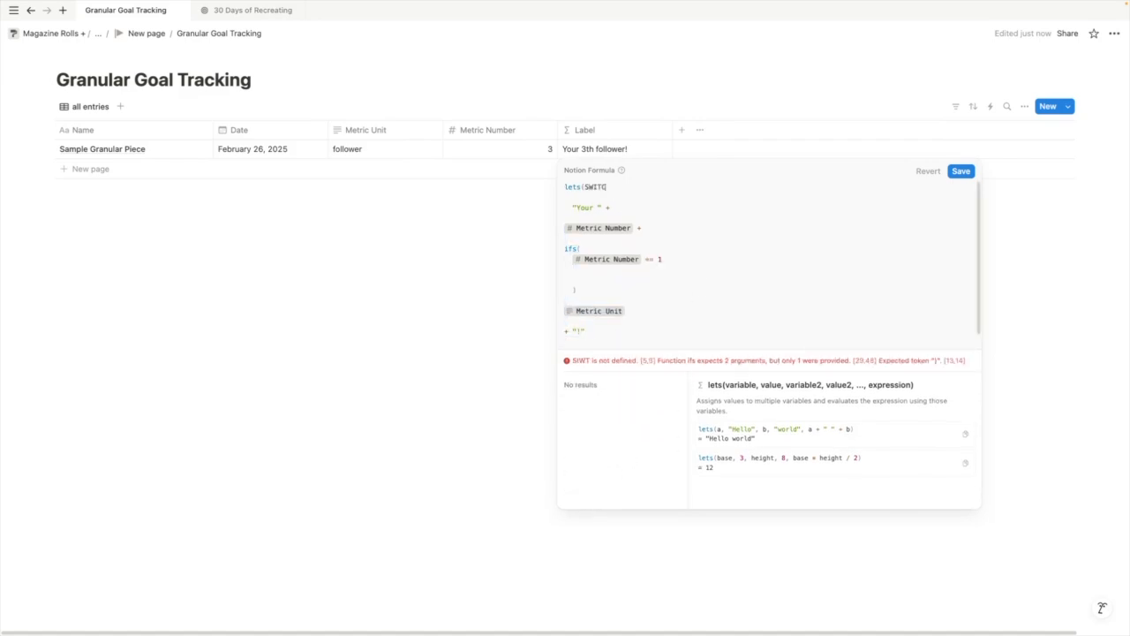
pyautogui.write('HNUM,')
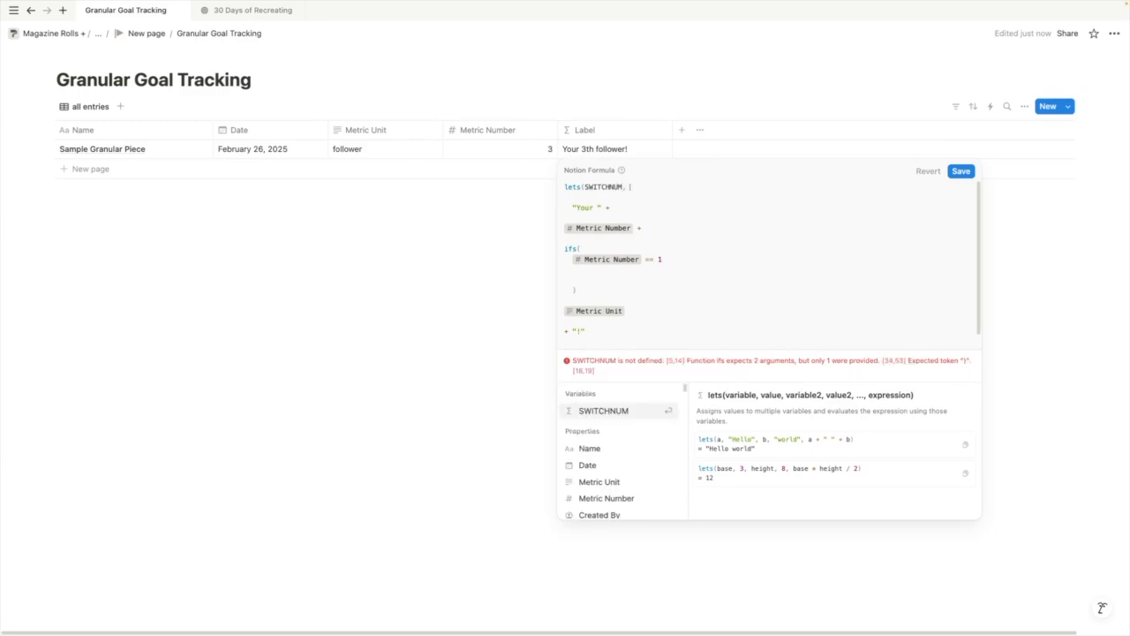
pyautogui.write(' Me')
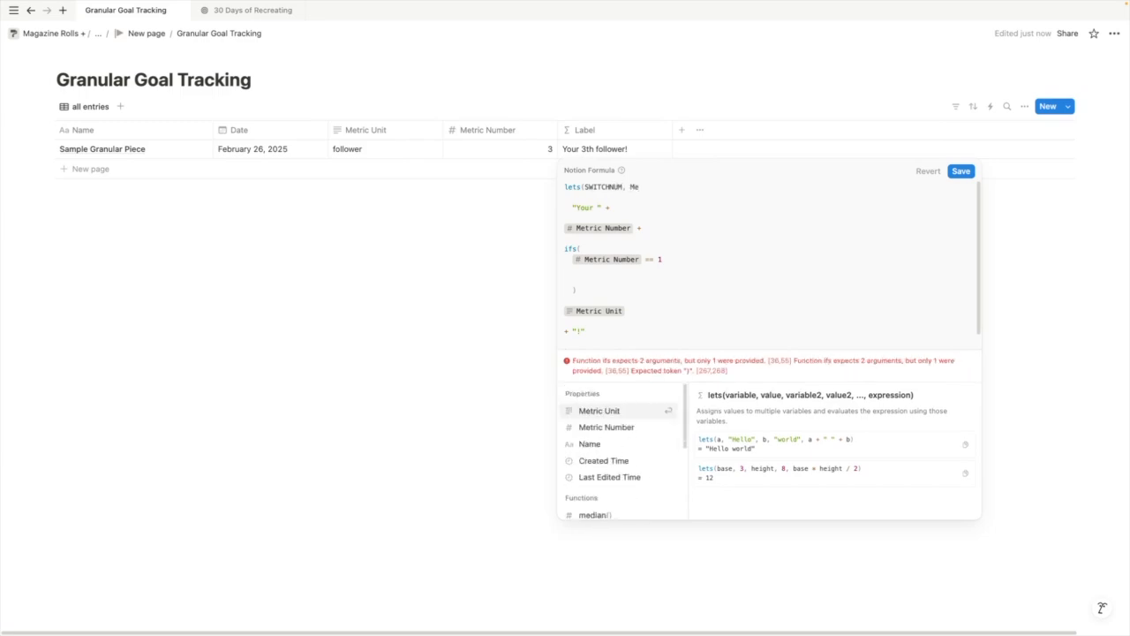
pyautogui.click(631, 424)
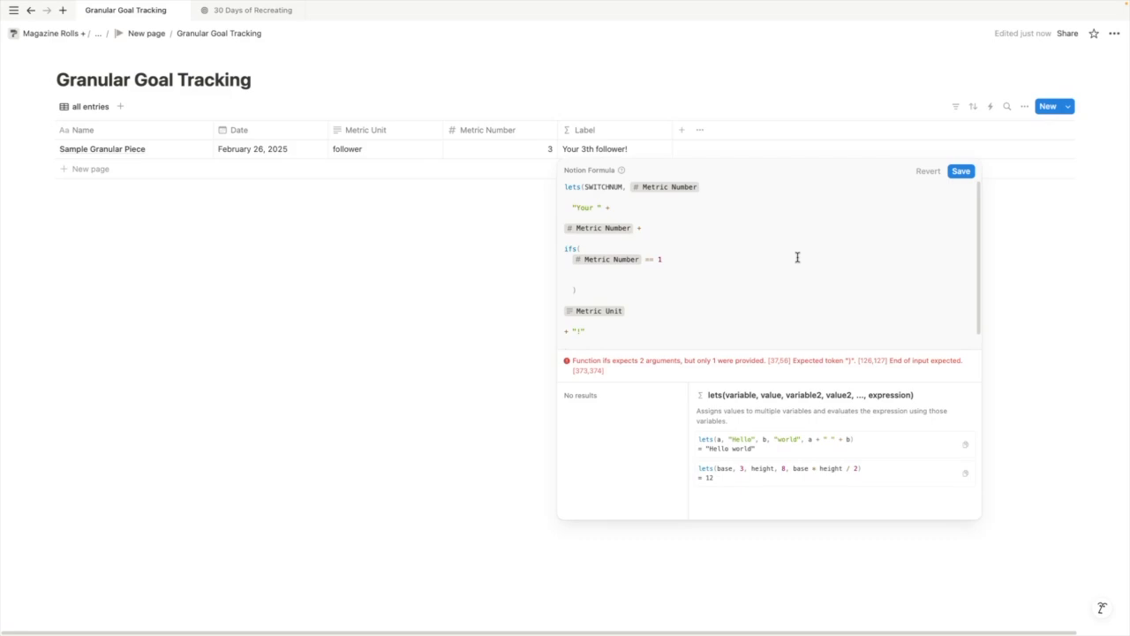
pyautogui.write(',')
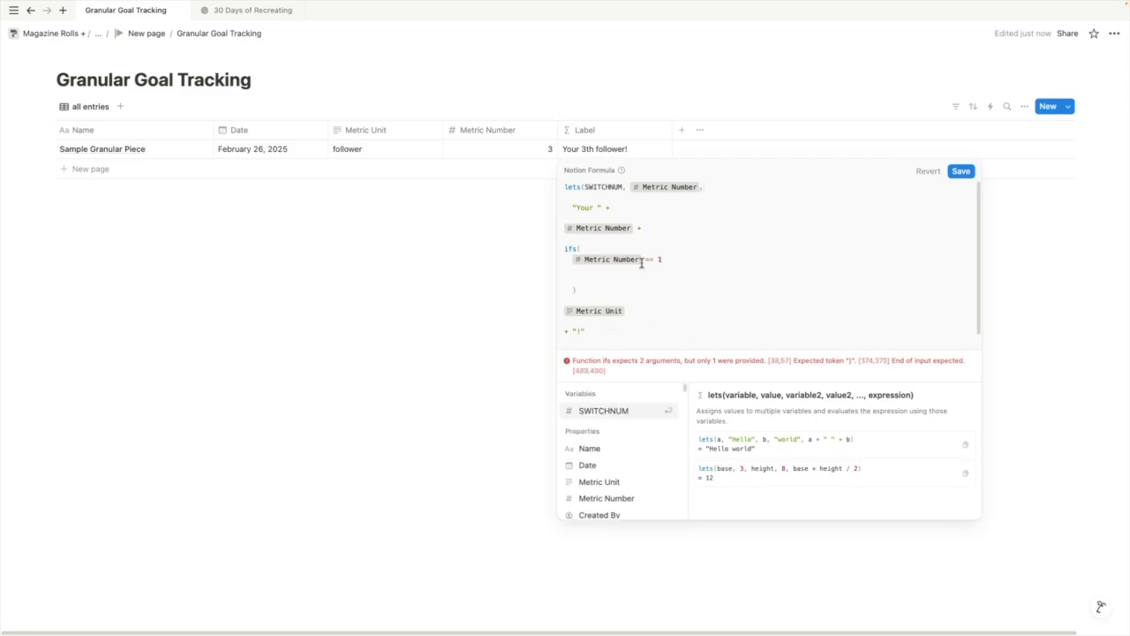
# Replace Metric Number with SWITCHNUM in the ifs() condition
pyautogui.click(642, 261)
pyautogui.press('BackSpace')
pyautogui.write('SW')
pyautogui.click(656, 411)
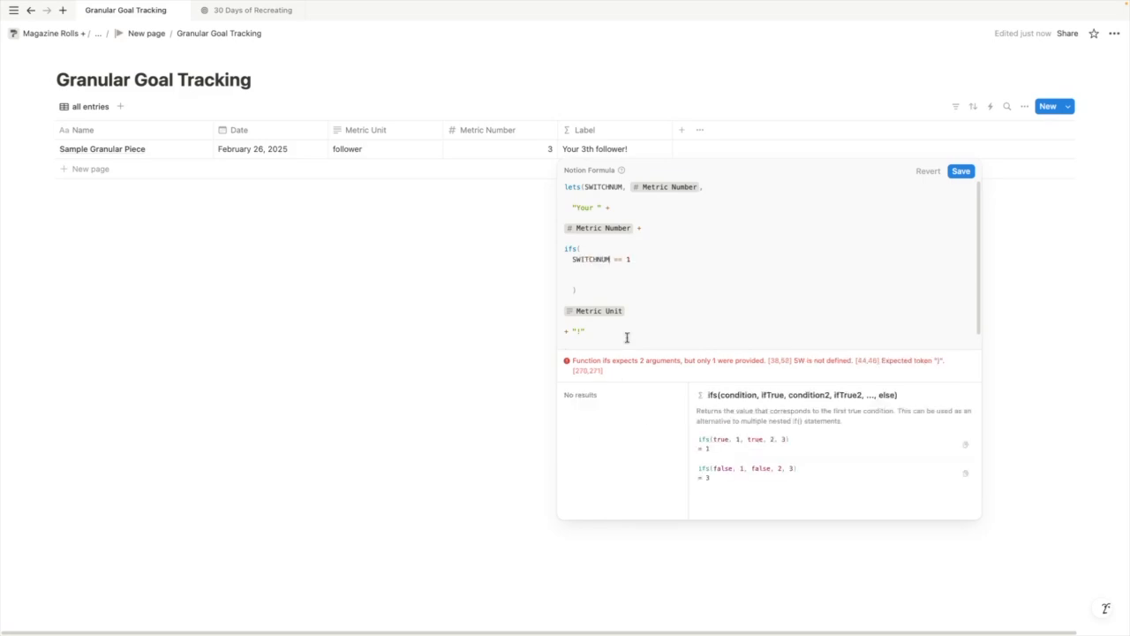
# Make ifs() return "st" for 1 and "th" otherwise, and lay out the formula with /*variables*/ and /*output*/ comments
pyautogui.click(632, 263)
pyautogui.write(',')
pyautogui.click(625, 270)
pyautogui.write('"st",')
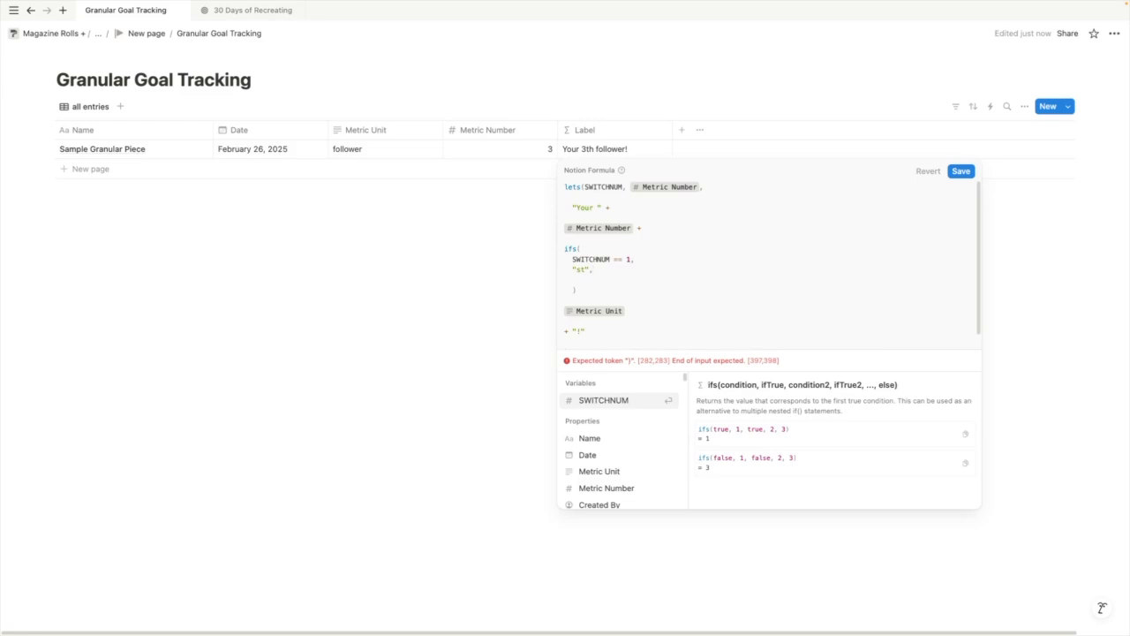
pyautogui.press('Return')
pyautogui.write('"')
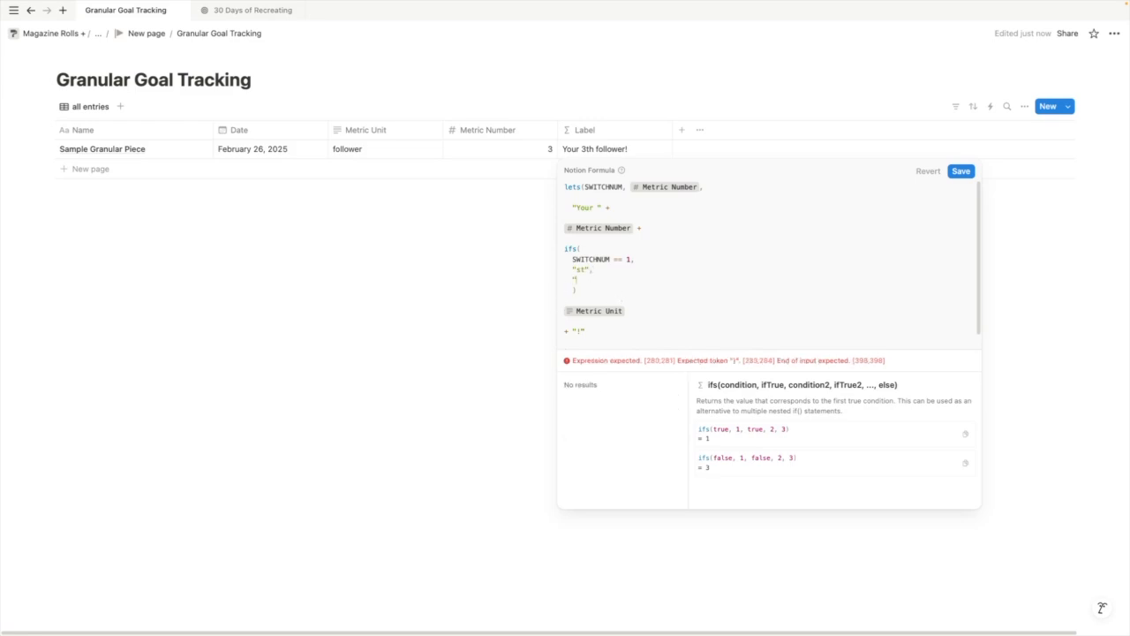
pyautogui.write('th')
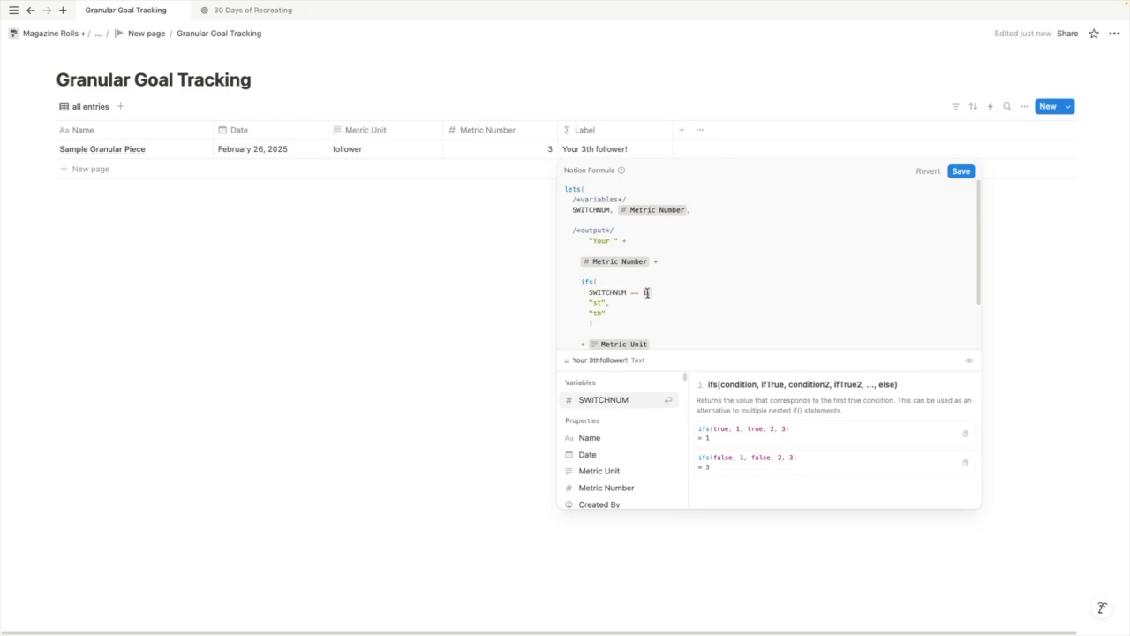
# Insert a " " string before Metric Unit in the output part of the Label formula
pyautogui.scroll(-2, 636, 265)
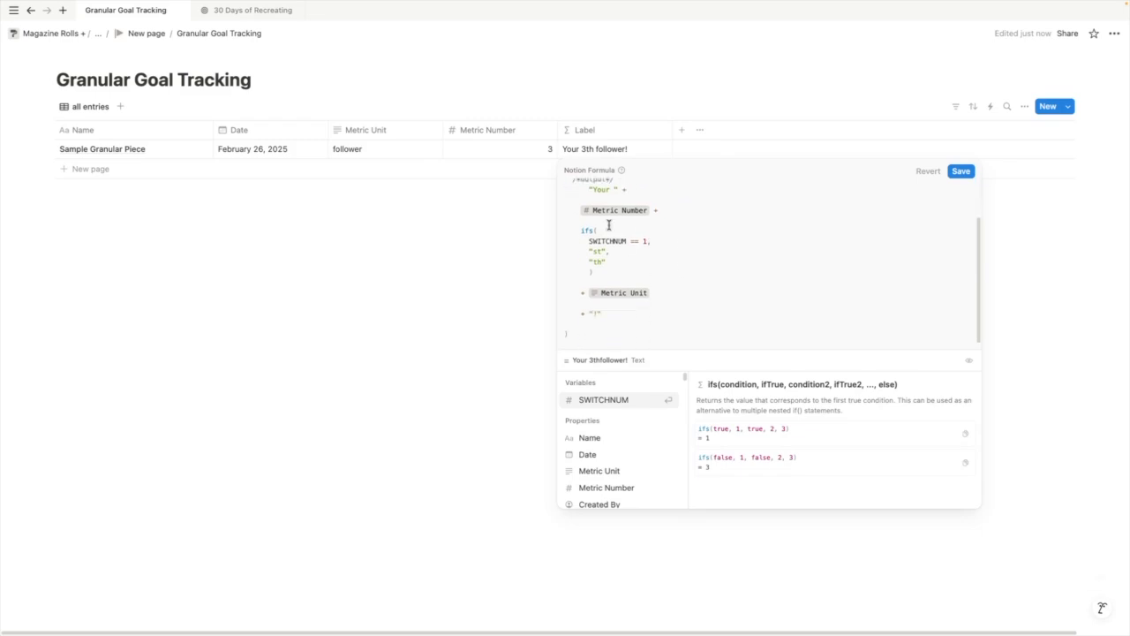
pyautogui.scroll(1, 600, 255)
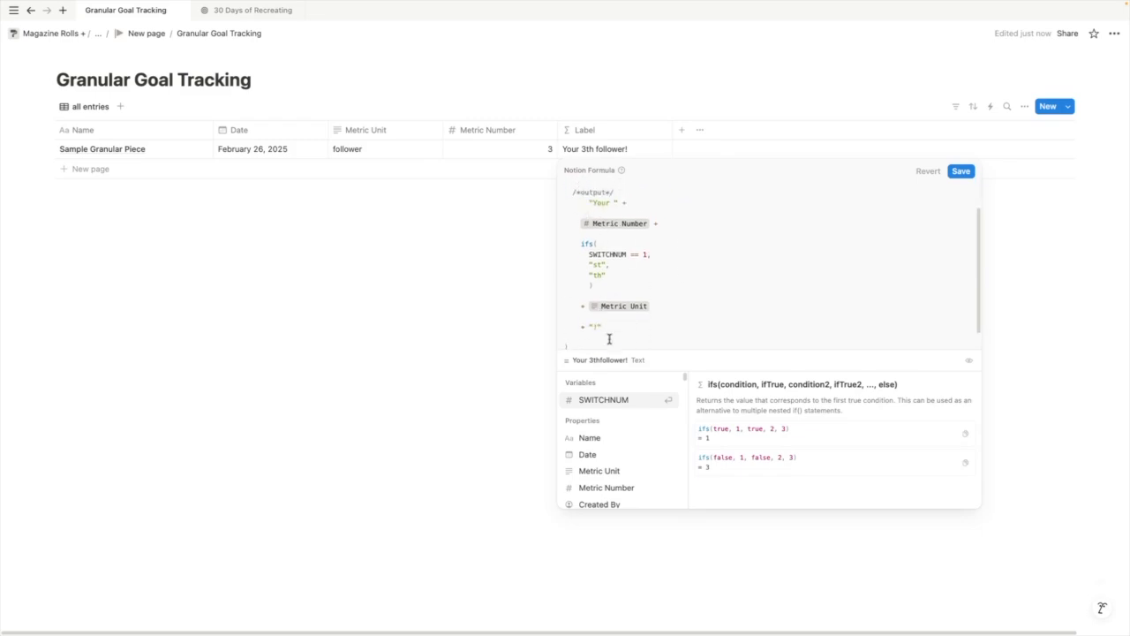
pyautogui.scroll(-1, 614, 330)
pyautogui.click(596, 326)
pyautogui.scroll(2, 652, 324)
pyautogui.scroll(-2, 656, 323)
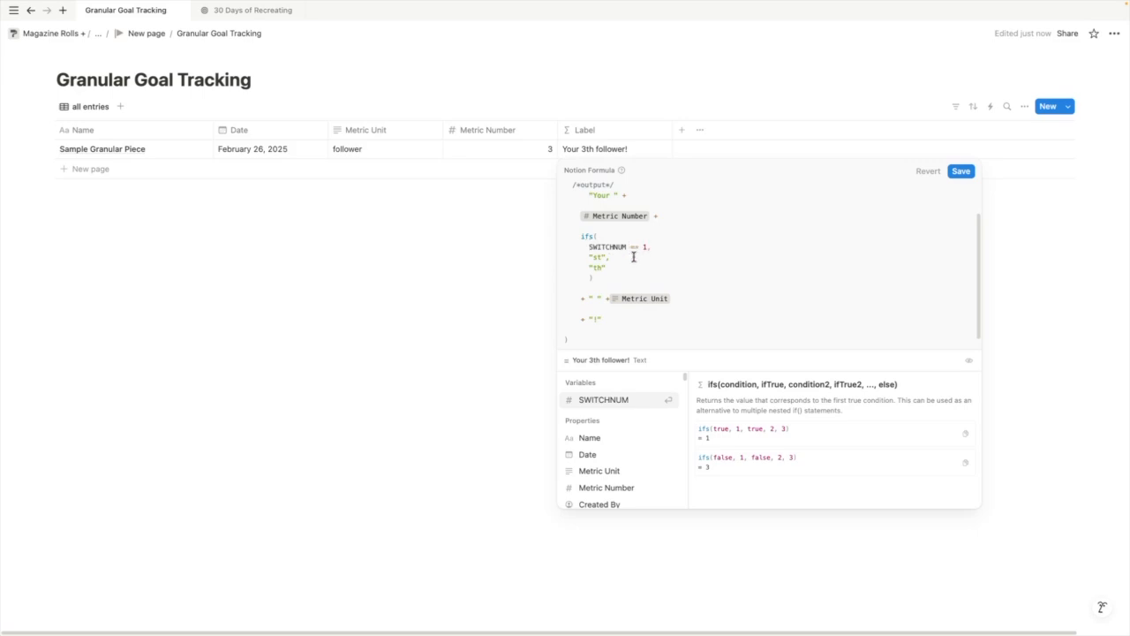
# Add ifs() conditions returning "nd" when SWITCHNUM is 2 and "rd" when it is 3, and save the formula
pyautogui.write('SWITCHNUM == 2, "nd", SWITCHNUM == 3, "st",')
pyautogui.write('d')
pyautogui.click(960, 172)
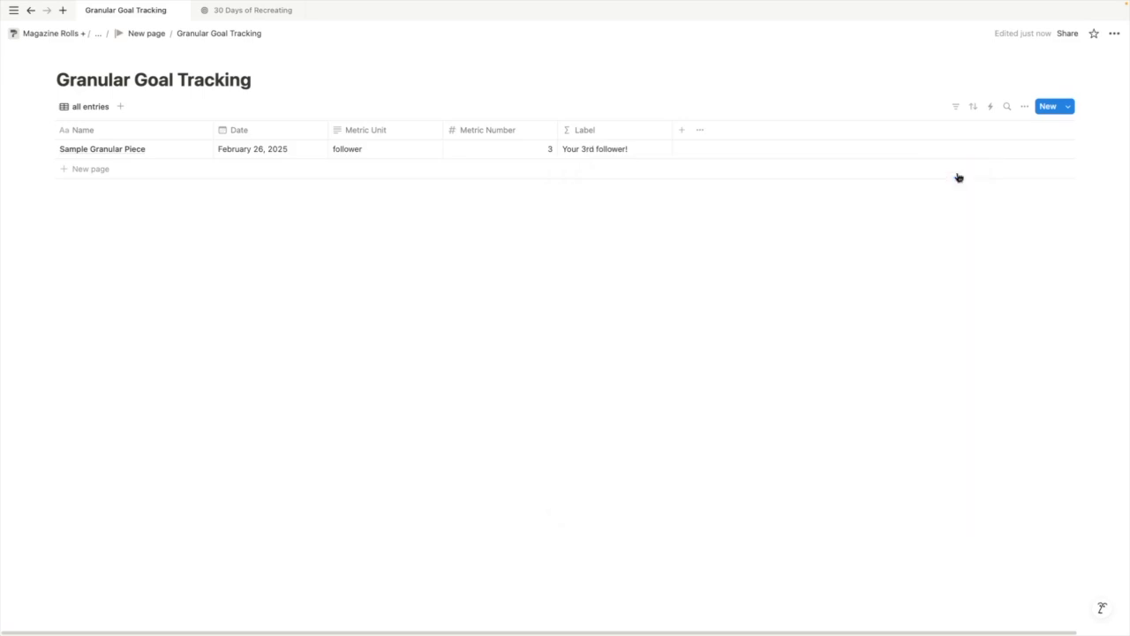
# Set the sample row's Metric Number to 11 to test the Label suffix
pyautogui.click(543, 149)
pyautogui.click(550, 150)
pyautogui.write('11')
pyautogui.press('Return')
pyautogui.click(544, 150)
pyautogui.doubleClick(570, 148)
pyautogui.write('11')
pyautogui.press('Return')
# Set the sample row's Metric Number to 101 to test the Label suffix
pyautogui.click(571, 236)
pyautogui.click(541, 148)
pyautogui.write('101')
pyautogui.press('Return')
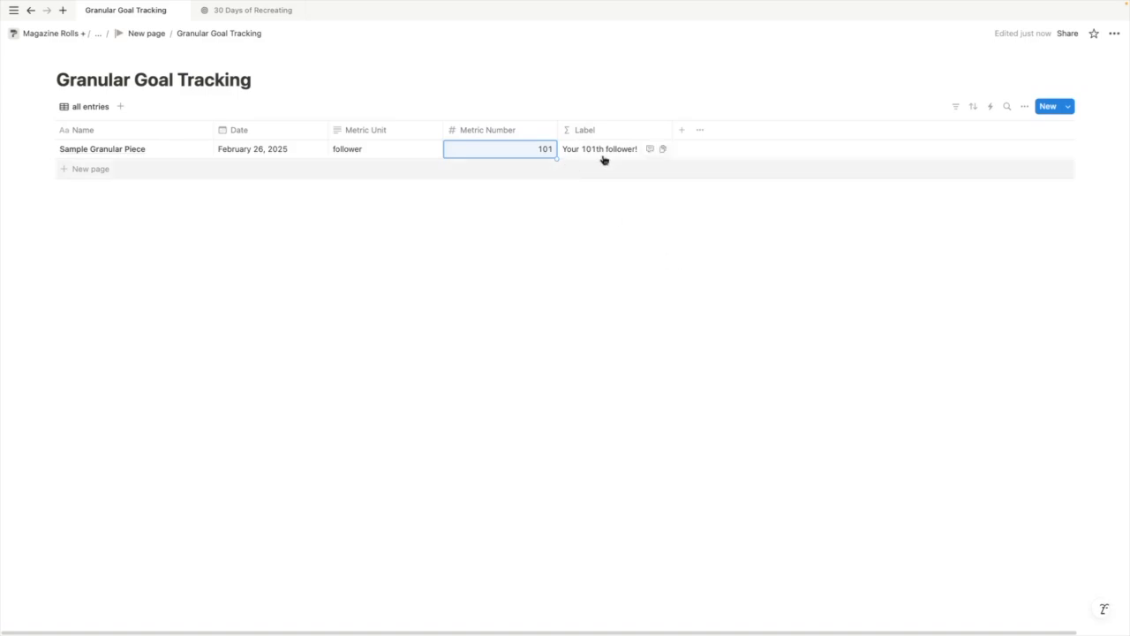
# Set the SWITCHNUM variable in the Label formula to Metric Number % 10 and save the formula
pyautogui.click(618, 233)
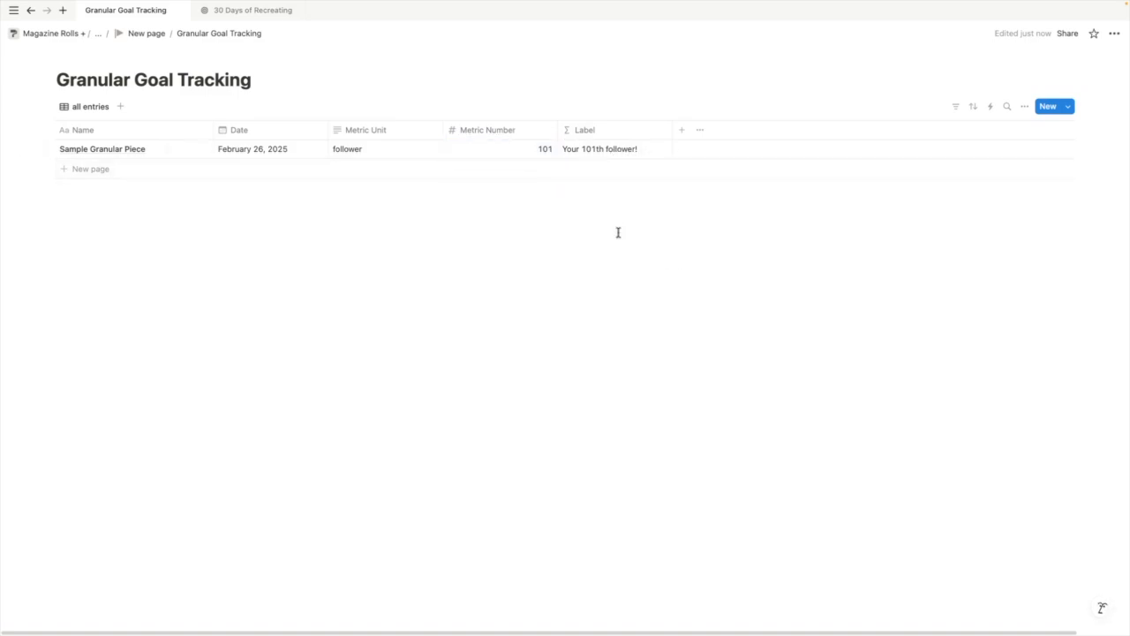
pyautogui.click(626, 150)
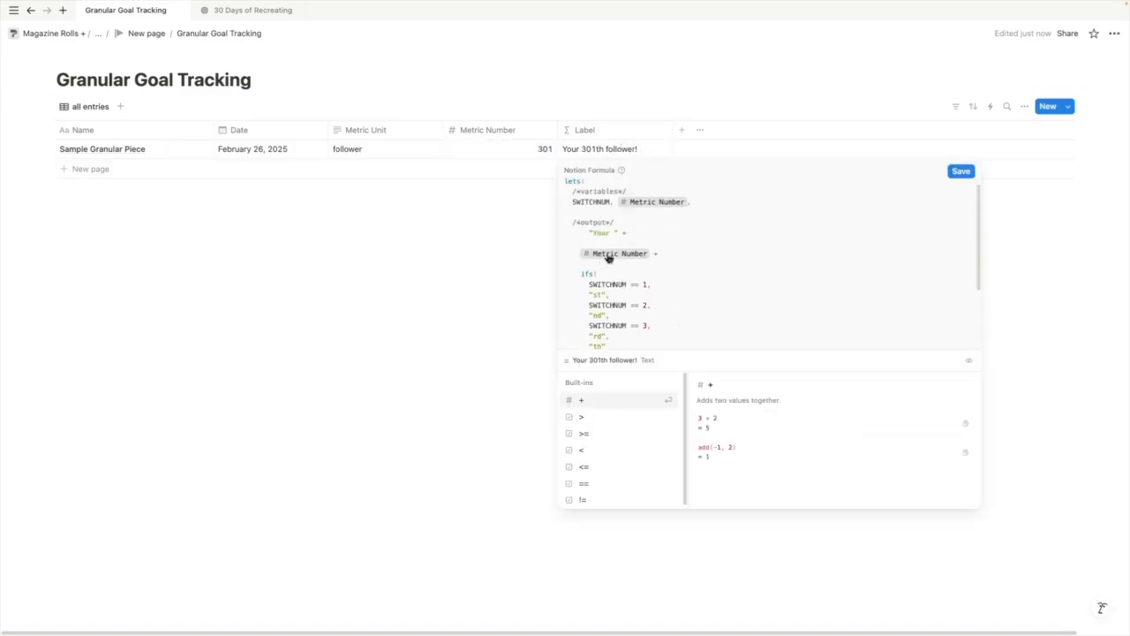
pyautogui.scroll(-1, 600, 225)
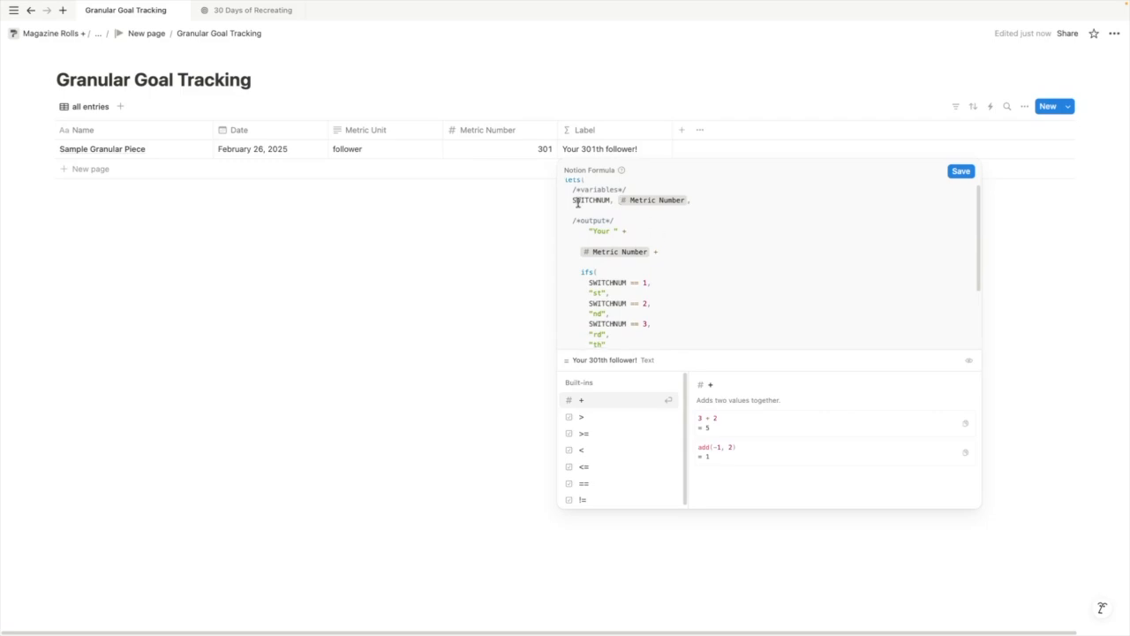
pyautogui.click(691, 201)
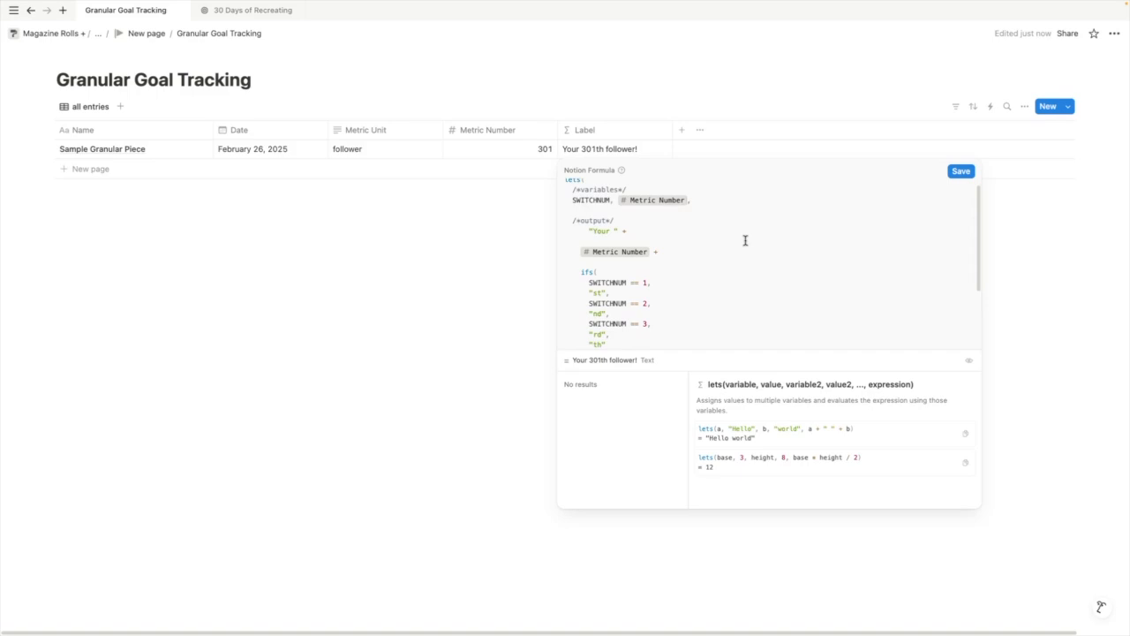
pyautogui.write('%')
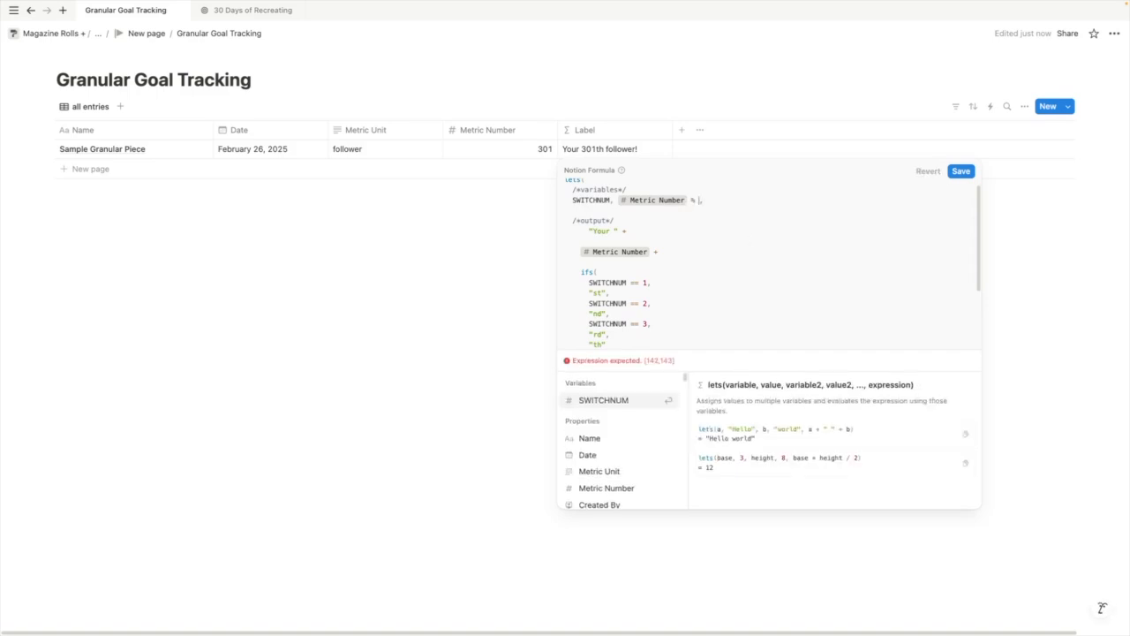
pyautogui.write(' 10')
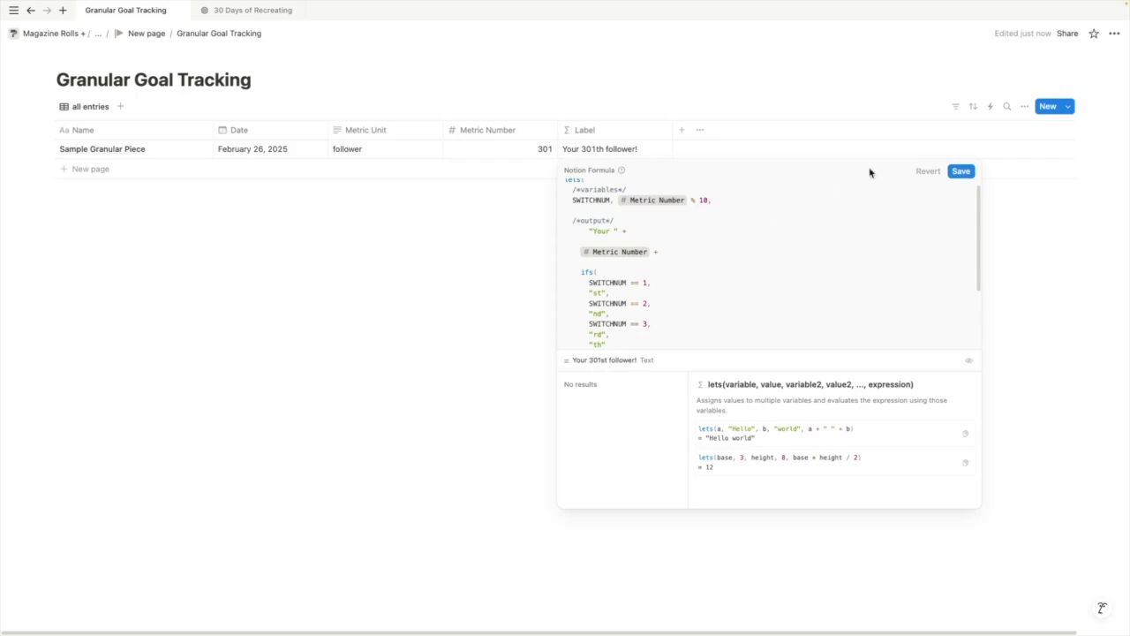
pyautogui.click(961, 170)
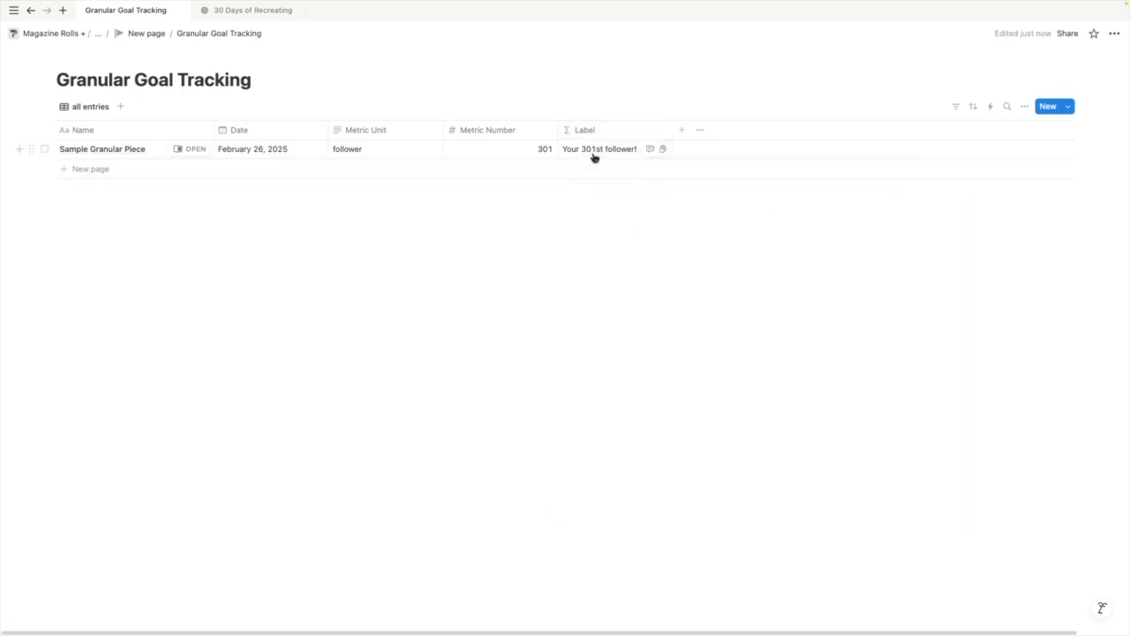
# Set the sample row's Metric Number to 311 to test the Label suffix
pyautogui.click(536, 150)
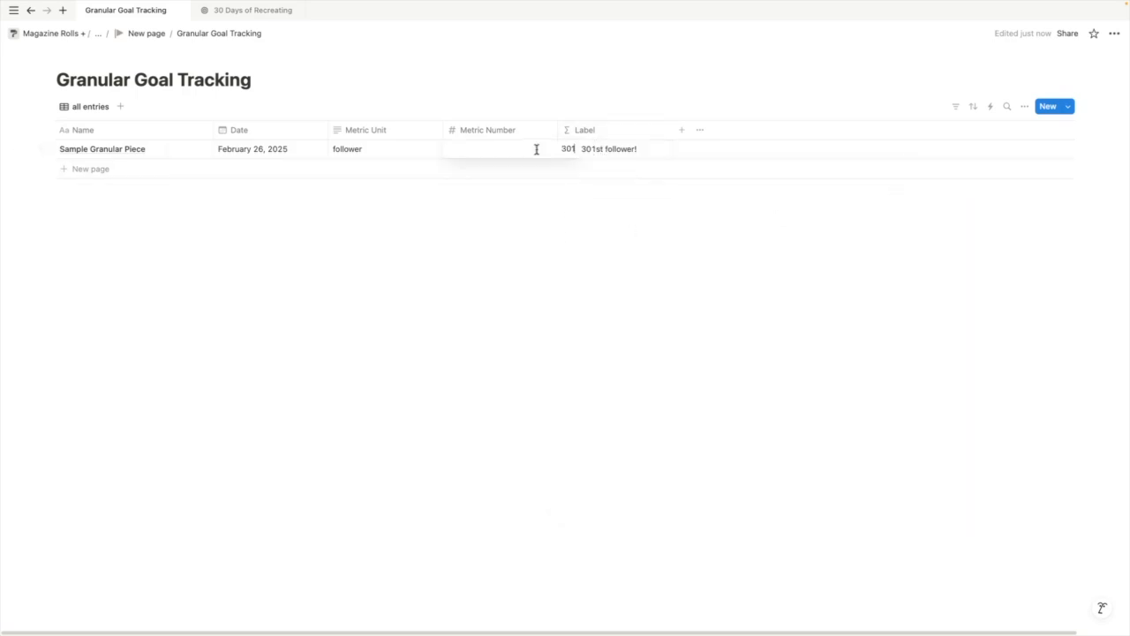
pyautogui.press('BackSpace')
pyautogui.write('1')
pyautogui.click(715, 231)
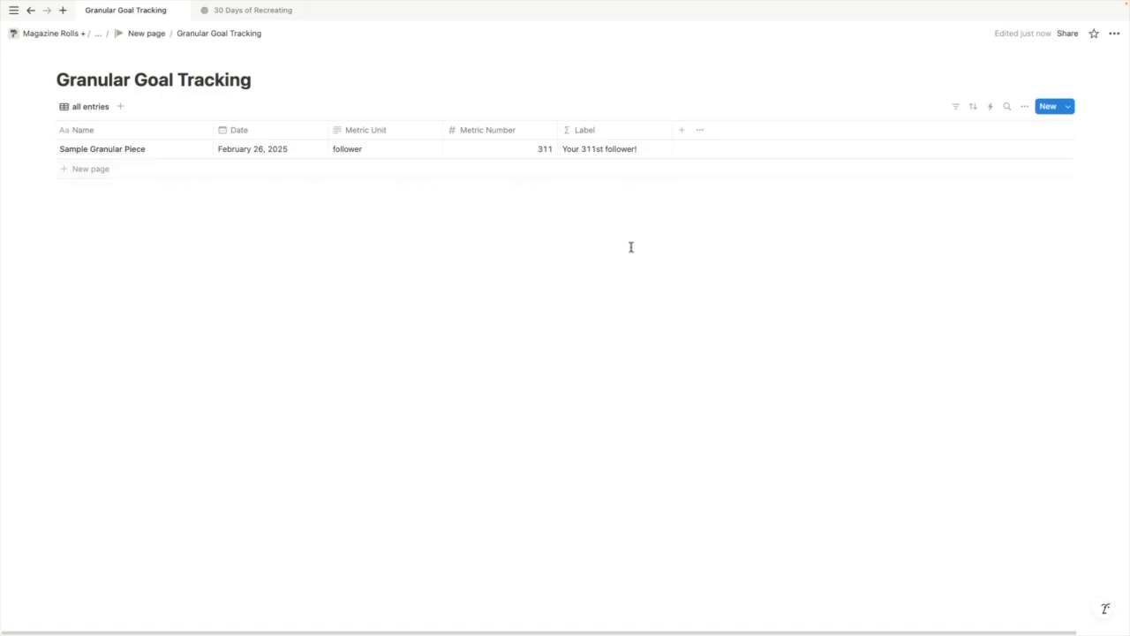
# Change the SWITCHNUM variable in the Label formula to Metric Number % 100 and save the formula
pyautogui.click(605, 150)
pyautogui.scroll(-3, 658, 319)
pyautogui.scroll(3, 658, 313)
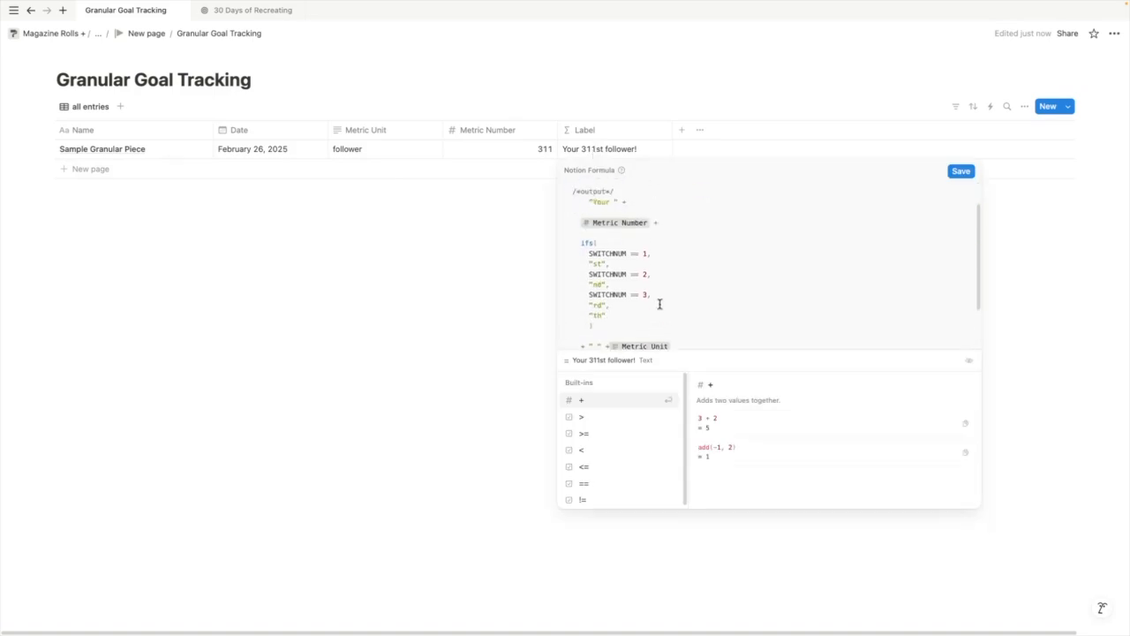
pyautogui.scroll(2, 672, 238)
pyautogui.click(703, 211)
pyautogui.write('00,')
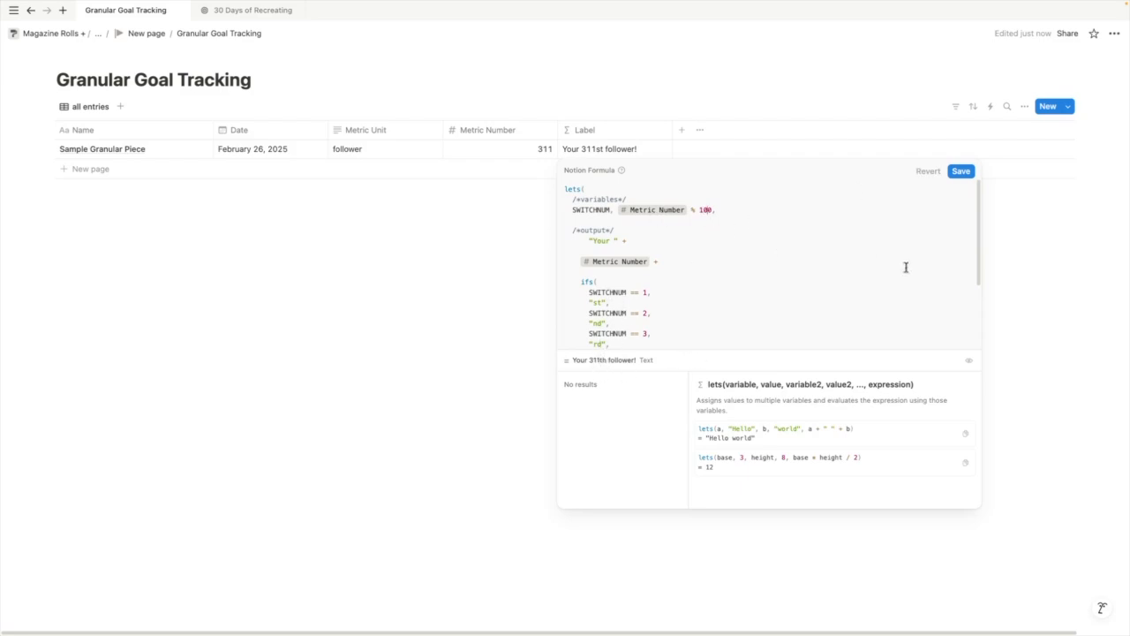
pyautogui.click(961, 170)
# Set the sample row's Metric Number to 21 to test the Label suffix
pyautogui.click(539, 148)
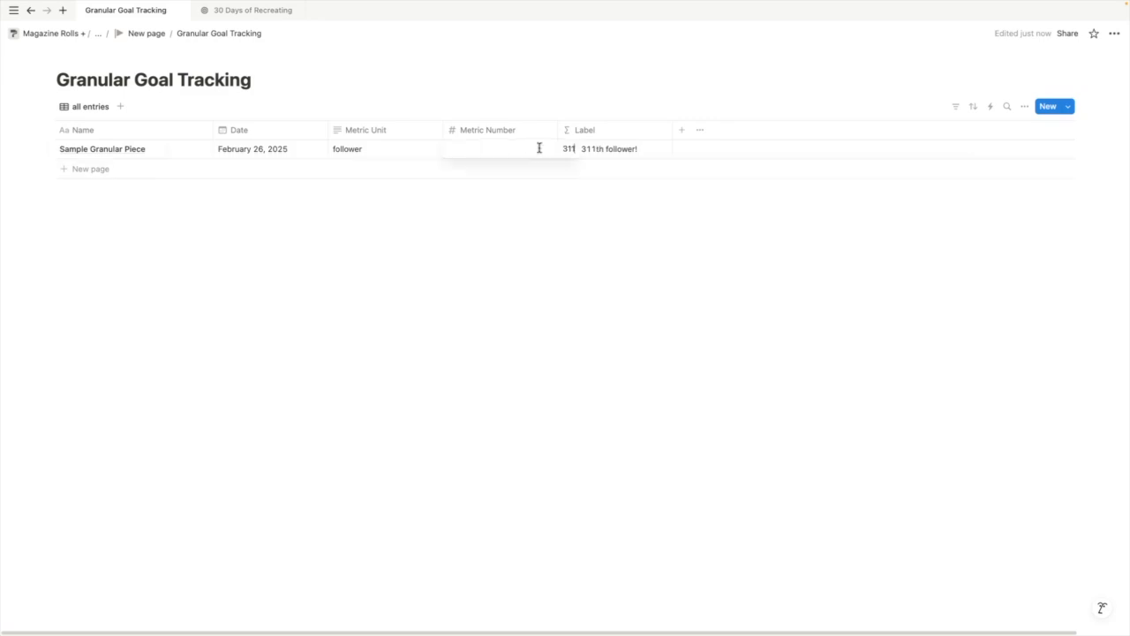
pyautogui.click(597, 212)
pyautogui.click(557, 151)
pyautogui.write('21')
pyautogui.click(626, 240)
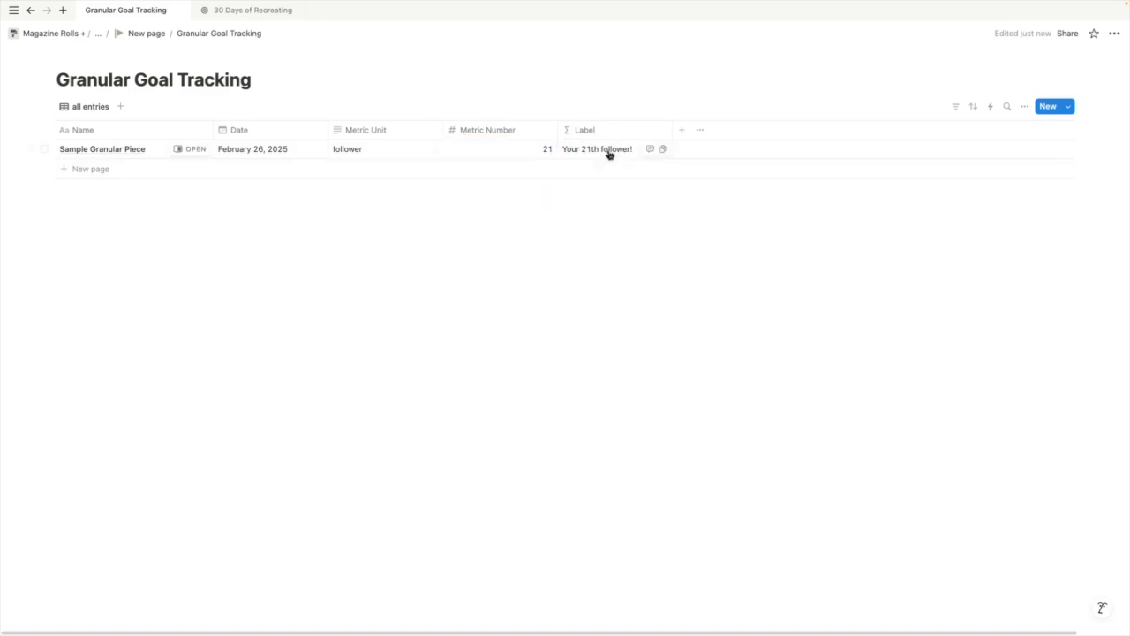
# Change the "st" condition in the Label formula's ifs() to SWITCHNUM % 10 == 1 and SWITCHNUM != 11
pyautogui.click(608, 152)
pyautogui.scroll(1, 703, 323)
pyautogui.click(628, 285)
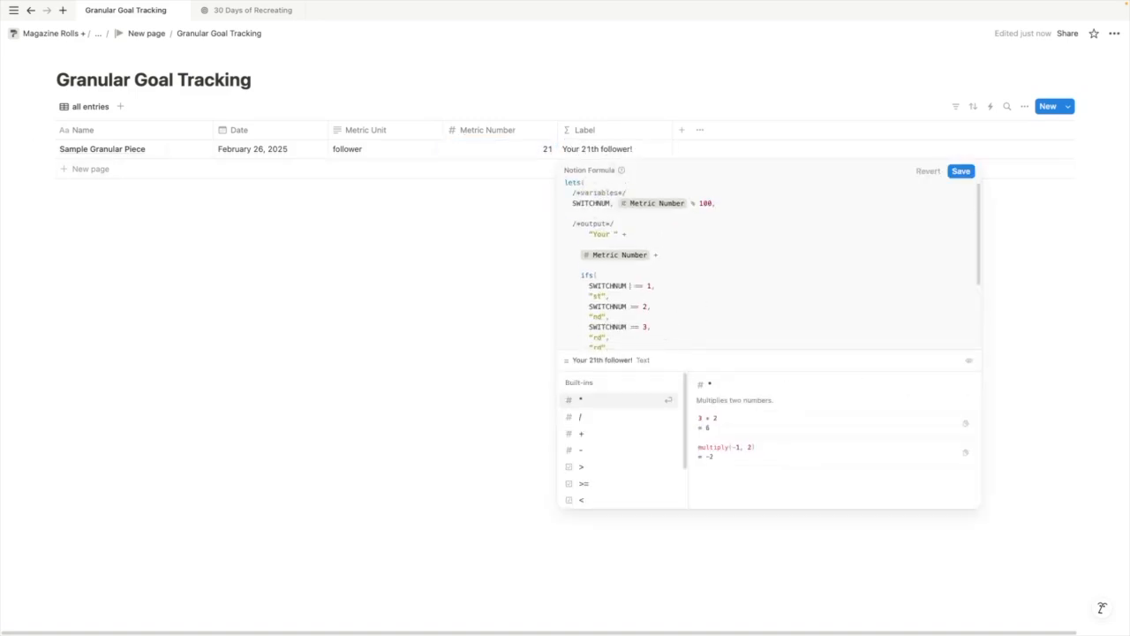
pyautogui.write('%10')
pyautogui.click(636, 286)
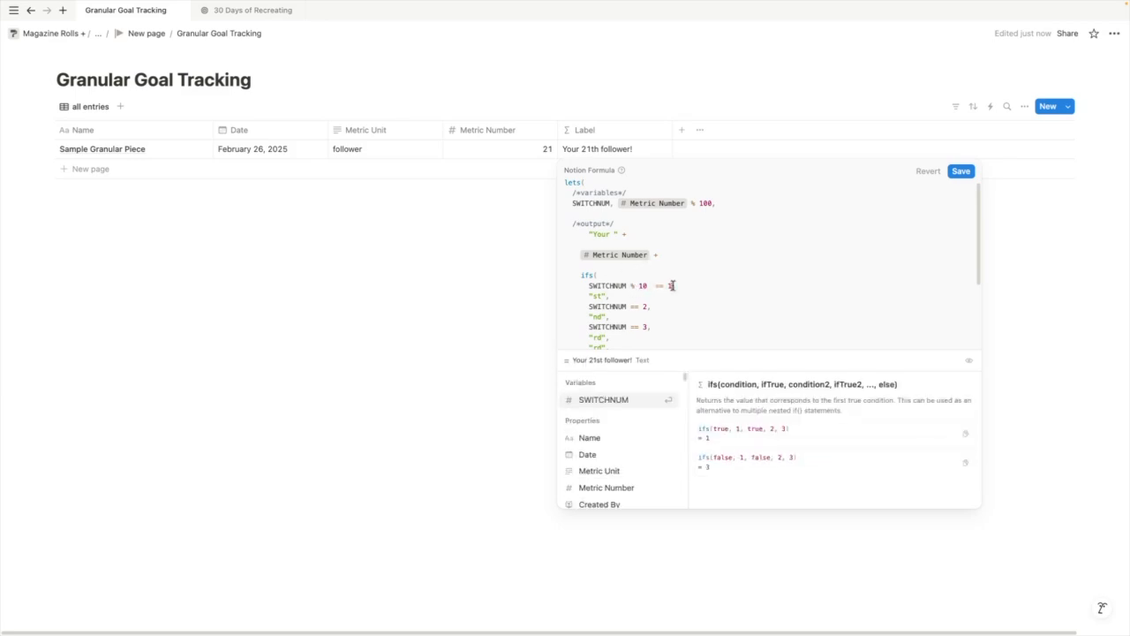
pyautogui.click(672, 285)
pyautogui.write('and SWITCHNUM != 11')
# Rework the "nd" and "rd" conditions to SWITCHNUM % 10 == 2 and != 12, and == 3 and != 13, and save the formula
pyautogui.scroll(-1, 734, 342)
pyautogui.moveTo(589, 261); pyautogui.dragTo(661, 262)
pyautogui.write('SWITCHNUM % 10 == 1 and SWITCHNUM != 11,')
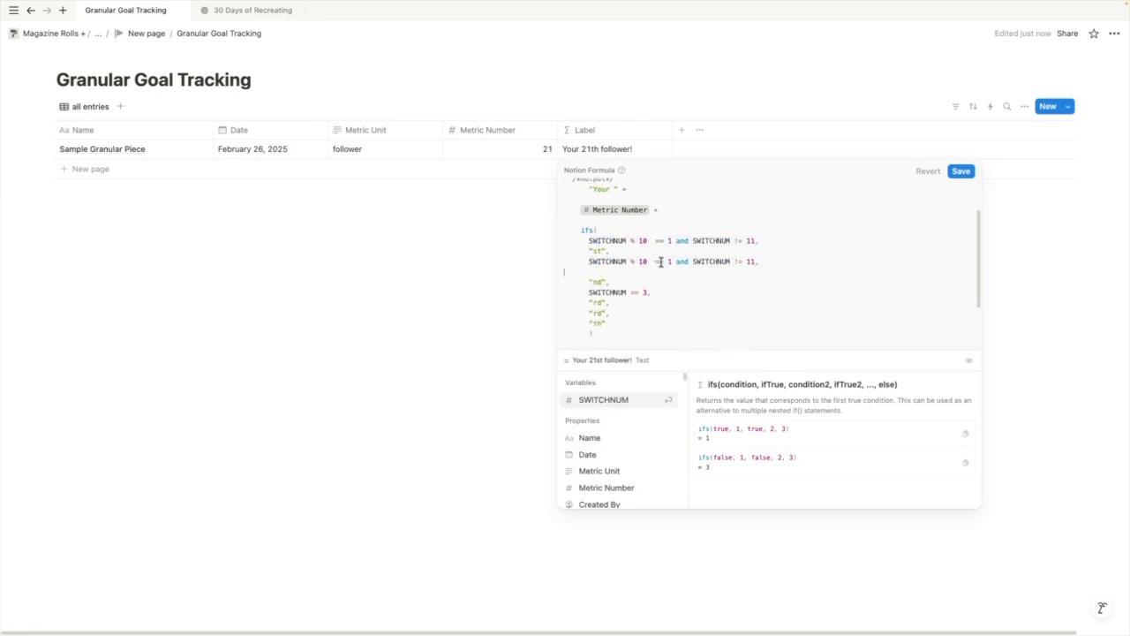
pyautogui.press('BackSpace')
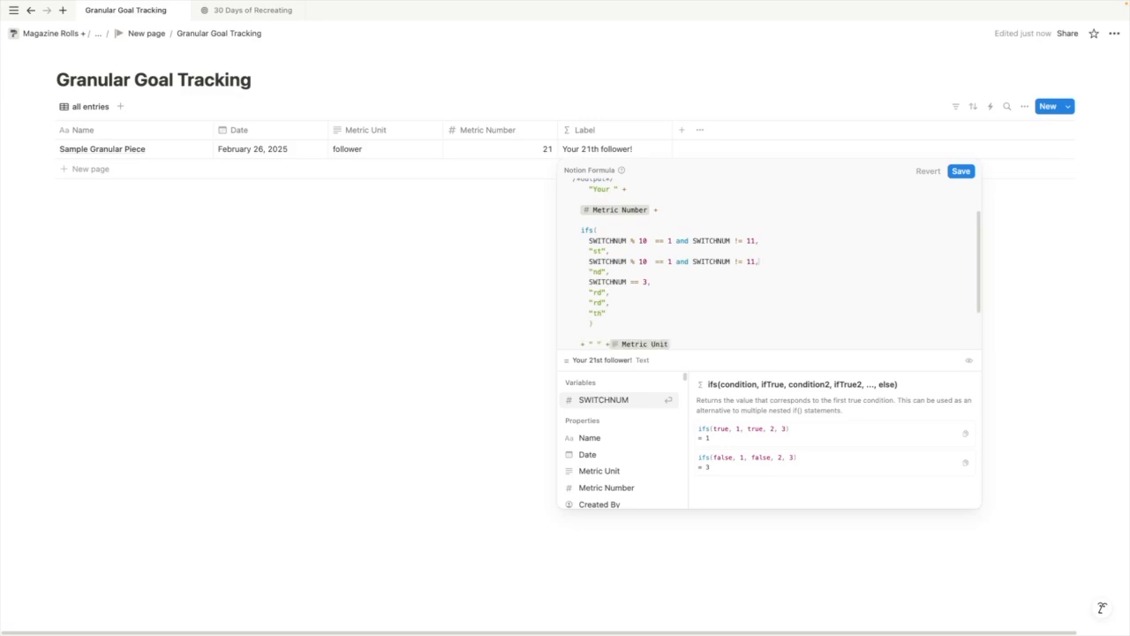
pyautogui.click(671, 261)
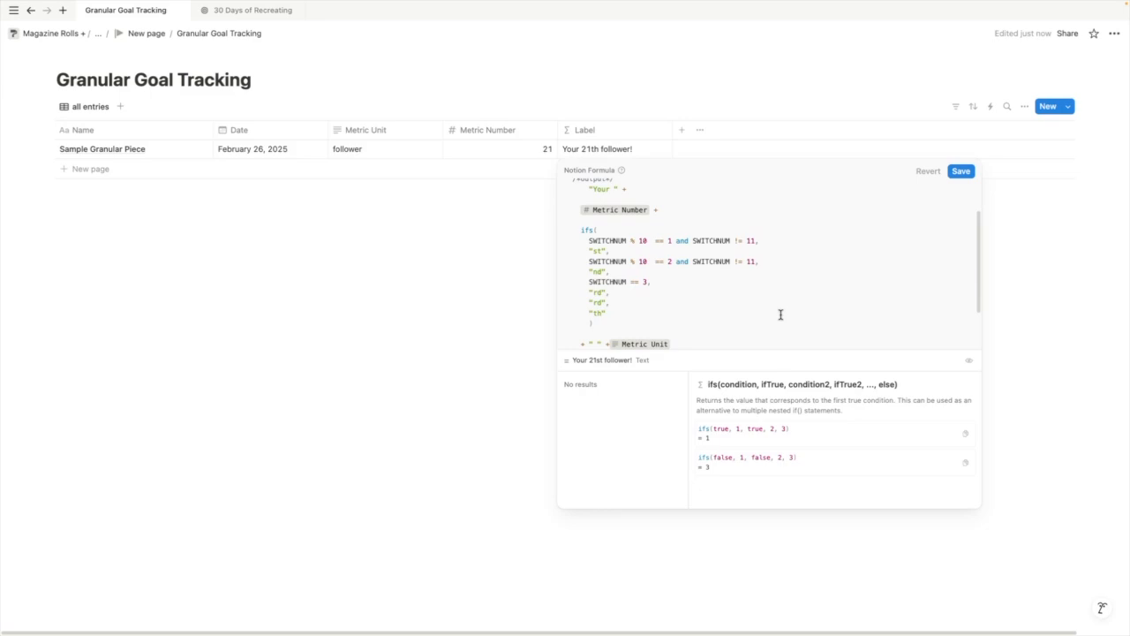
pyautogui.click(961, 172)
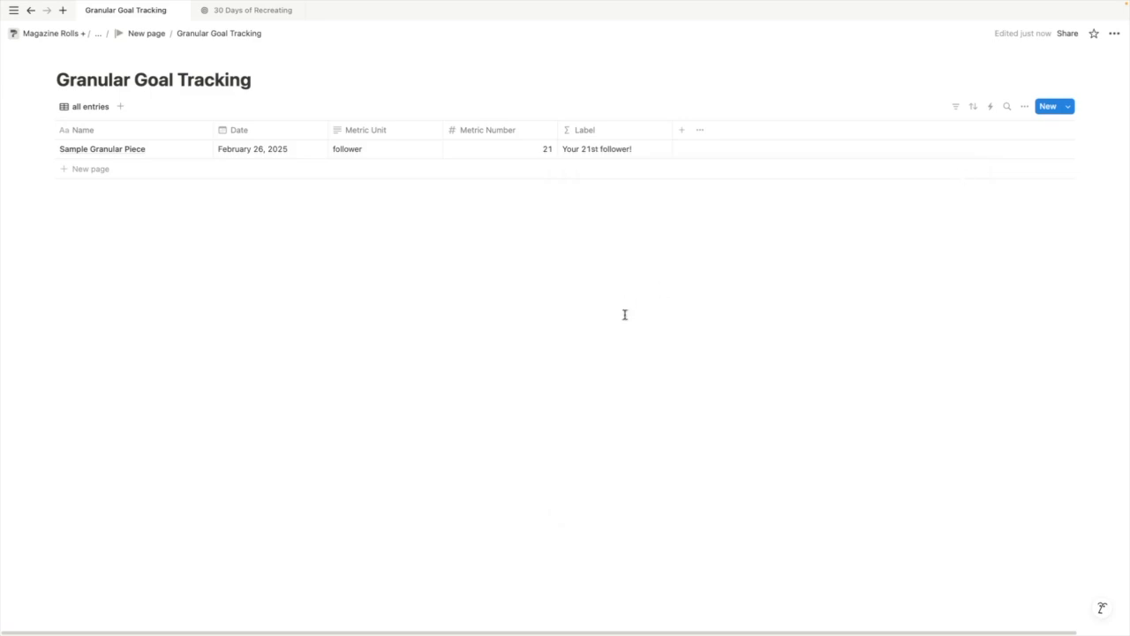
# Test the Label suffix with a Metric Number of 11 and with 11111 in the sample row
pyautogui.click(540, 149)
pyautogui.press('super+a')
pyautogui.write('11')
pyautogui.click(618, 280)
pyautogui.click(543, 146)
pyautogui.click(548, 148)
pyautogui.write('11111')
pyautogui.click(639, 289)
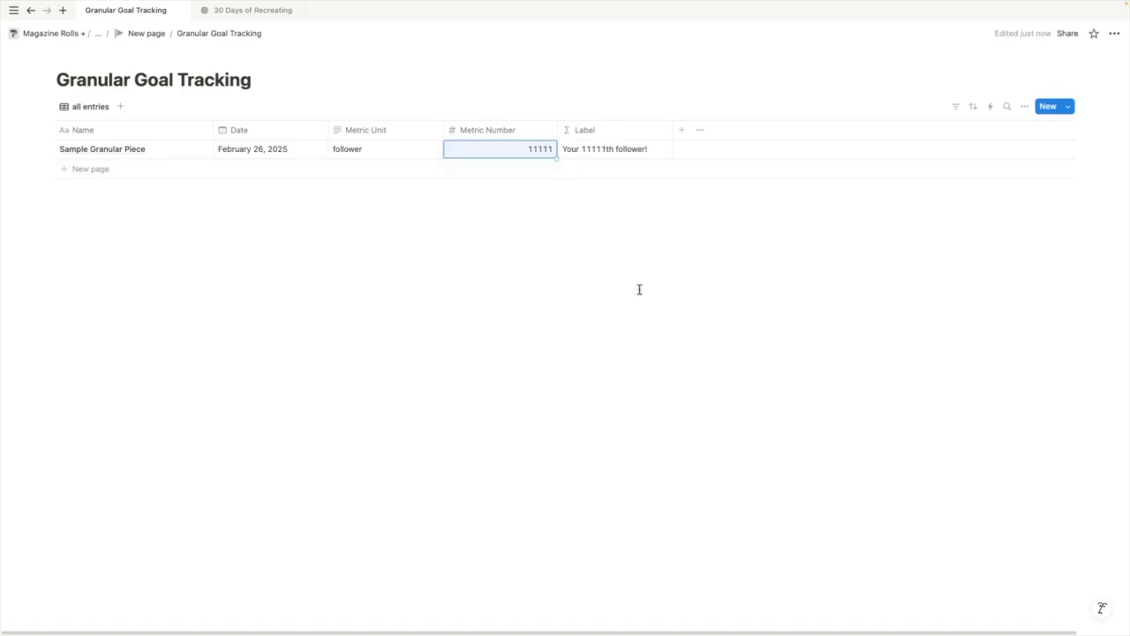
# Test the Label suffix with a Metric Number of 21, and leave the sample row set to 31
pyautogui.click(541, 152)
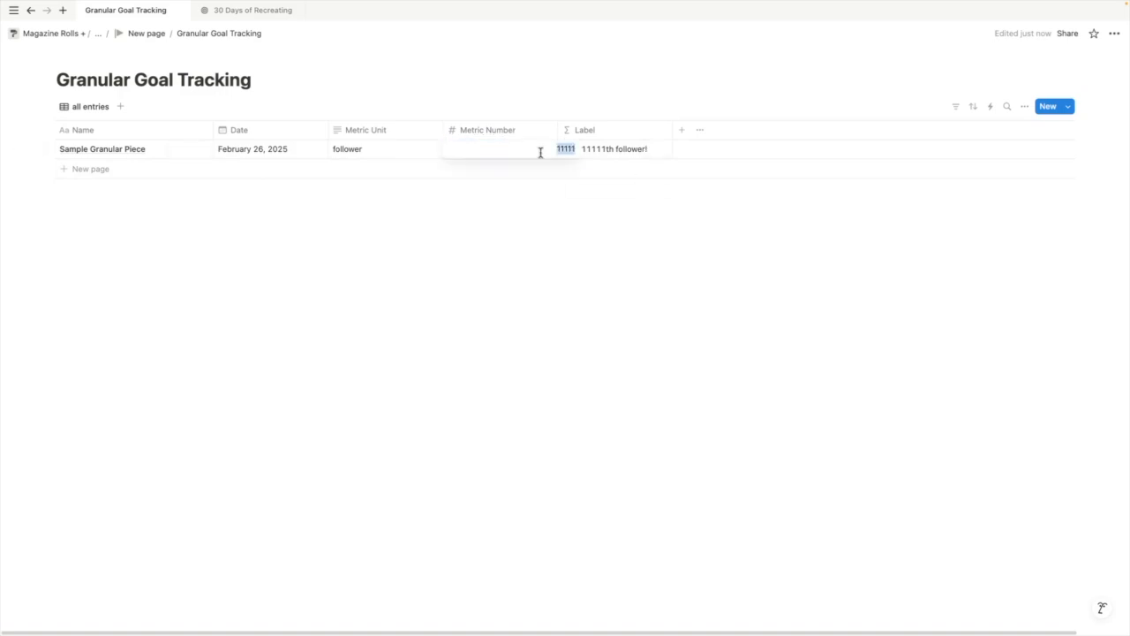
pyautogui.write('21')
pyautogui.click(643, 240)
pyautogui.click(548, 154)
pyautogui.write('31')
pyautogui.press('Return')
pyautogui.click(622, 265)
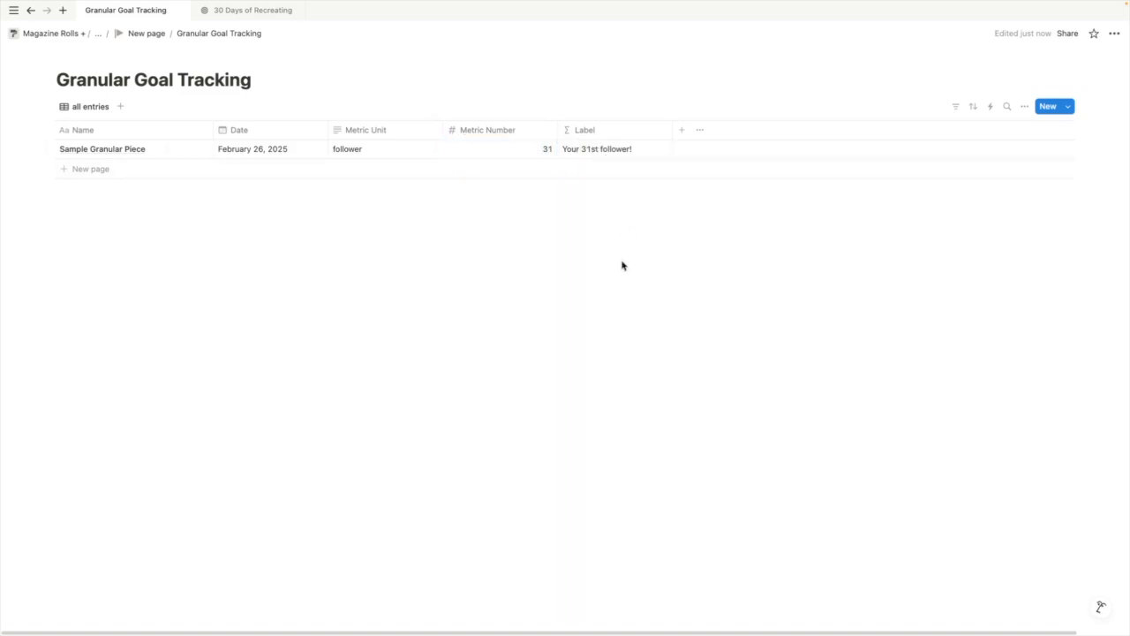
# Review the saved Label formula from its SWITCHNUM variable through the ifs() conditions to the Metric Unit output
pyautogui.click(601, 150)
pyautogui.scroll(-3, 596, 332)
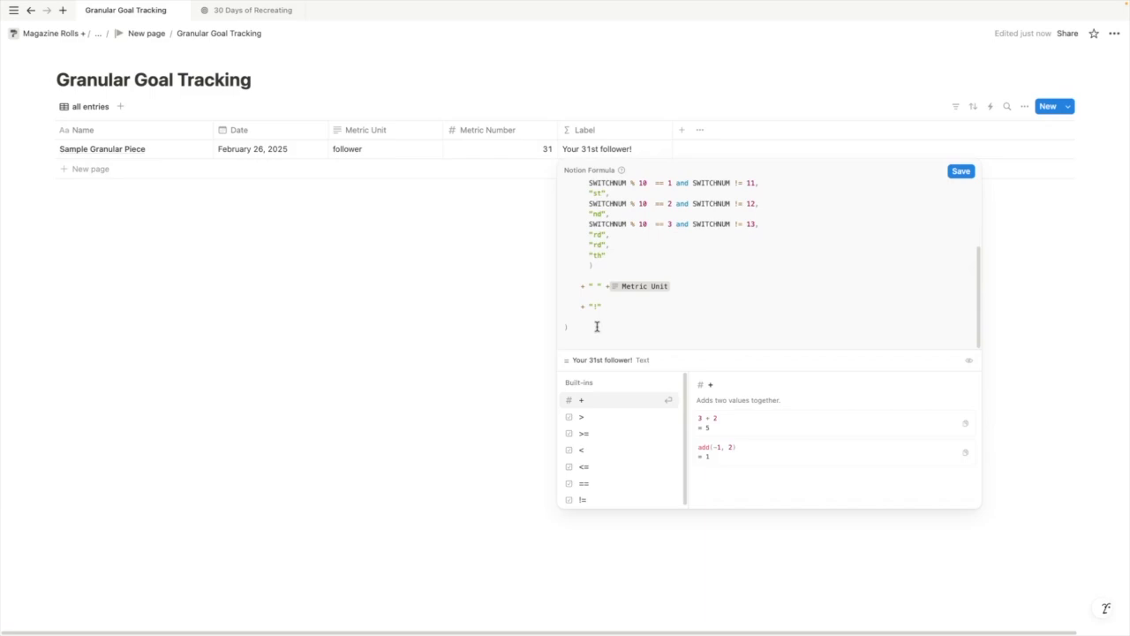
pyautogui.scroll(3, 597, 327)
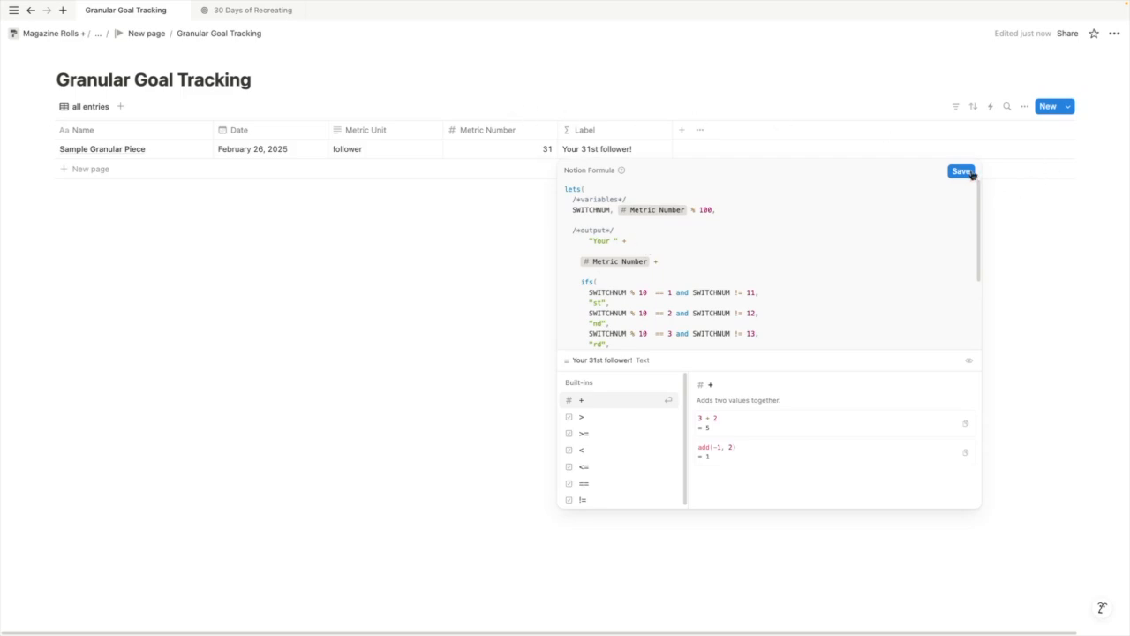
# Switch the all entries view of the linked Granular Goal Tracking database in the Goals template to the Calendar layout
pyautogui.scroll(-3, 782, 307)
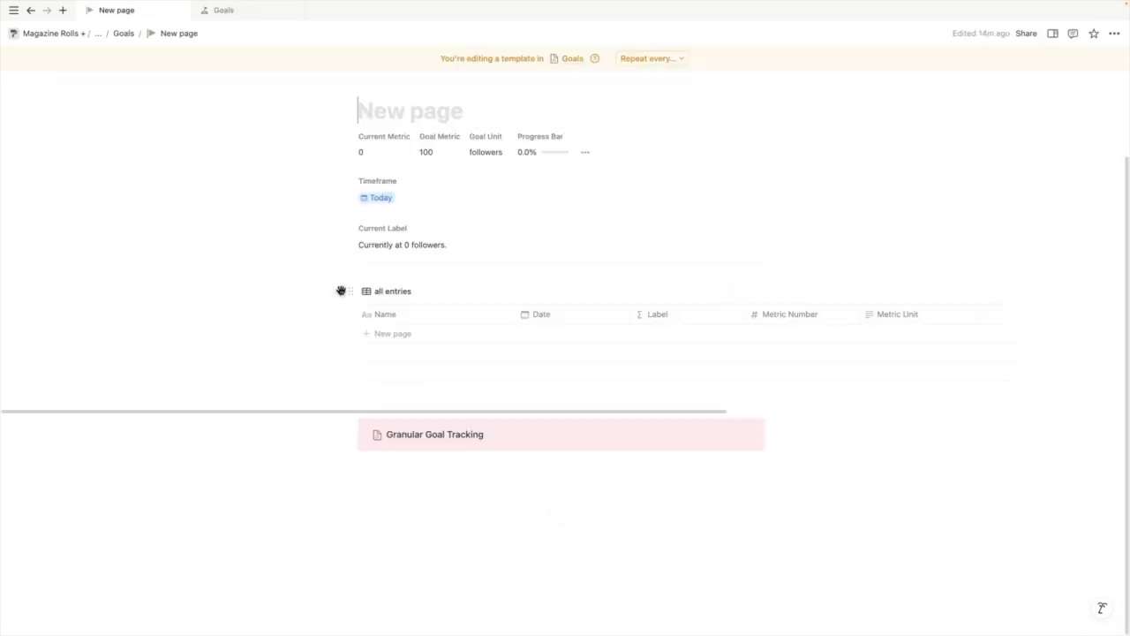
pyautogui.click(712, 290)
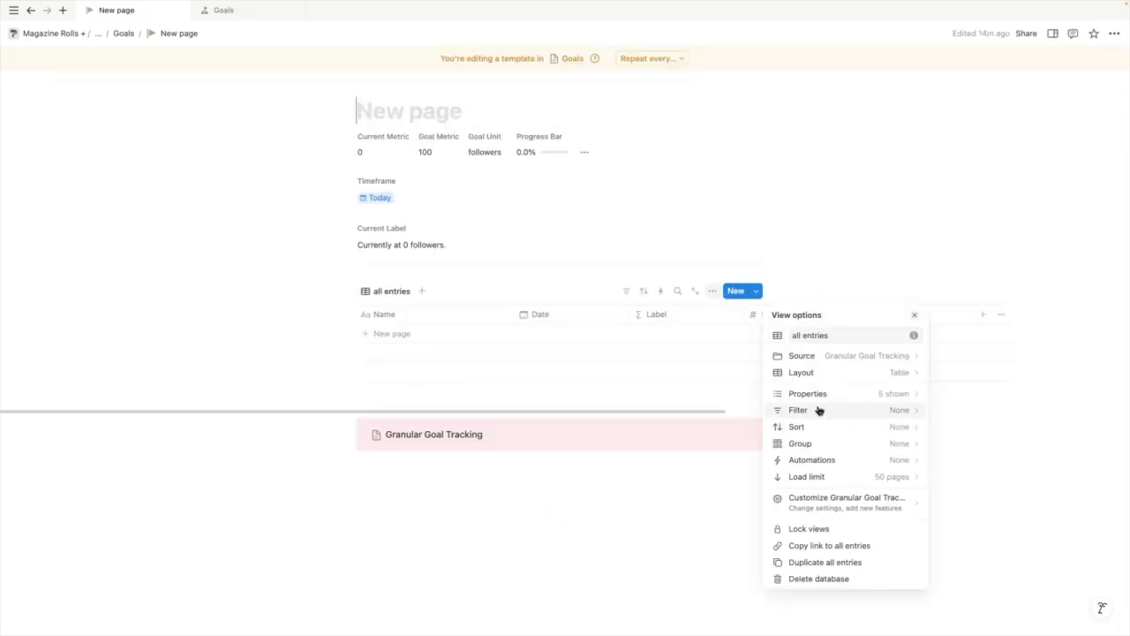
pyautogui.click(818, 373)
pyautogui.click(904, 346)
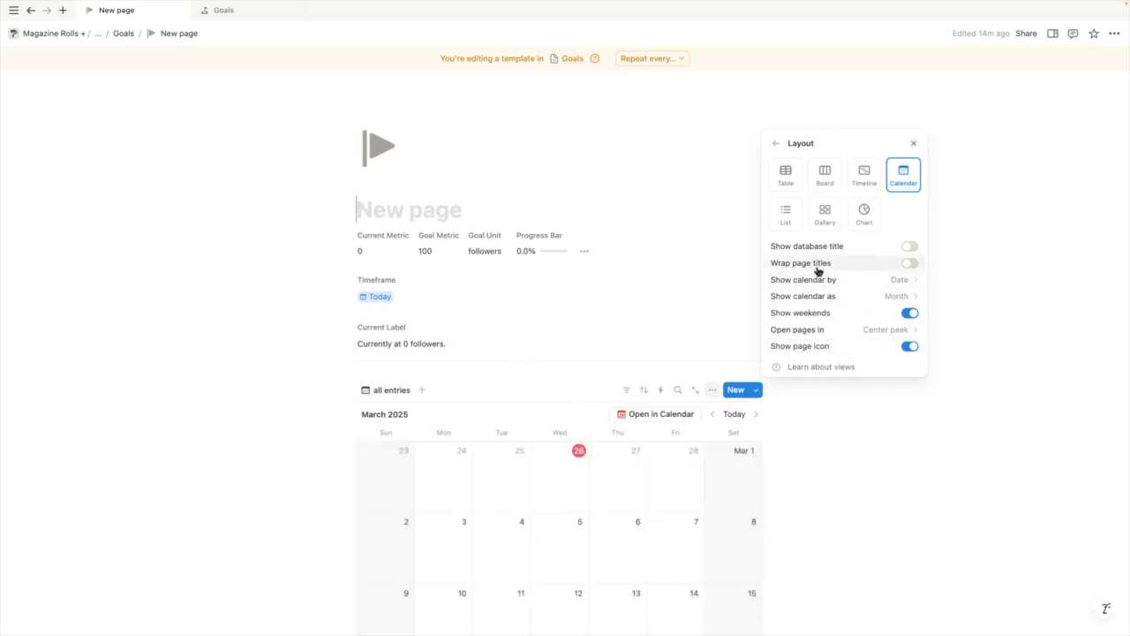
pyautogui.click(883, 487)
# Add a Gallery view beside the all entries calendar in the template's linked database
pyautogui.scroll(-2, 332, 250)
pyautogui.scroll(-2, 459, 399)
pyautogui.scroll(2, 462, 394)
pyautogui.click(422, 270)
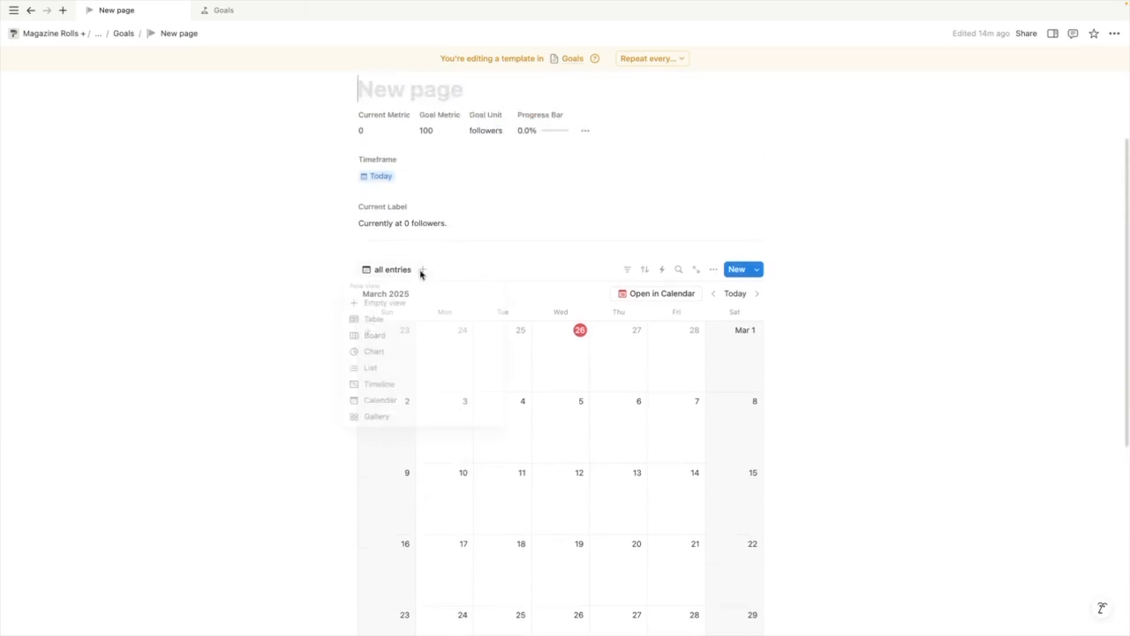
pyautogui.click(400, 417)
pyautogui.click(532, 378)
pyautogui.click(518, 372)
pyautogui.click(536, 432)
# Show the Label property on the gallery cards and set the card preview to None
pyautogui.click(713, 369)
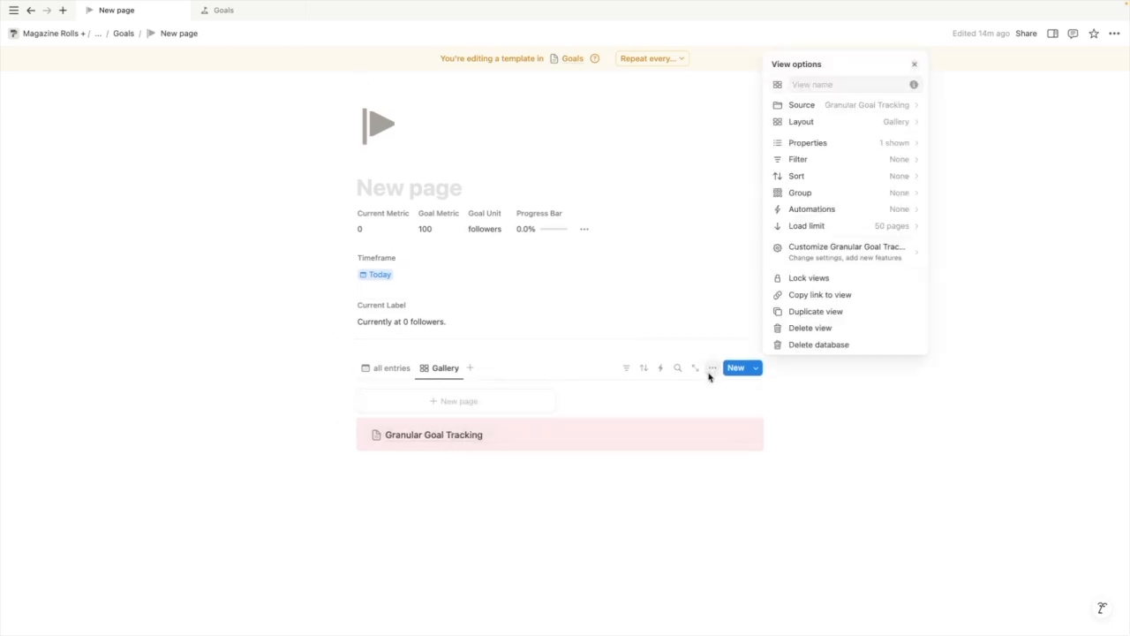
pyautogui.click(846, 144)
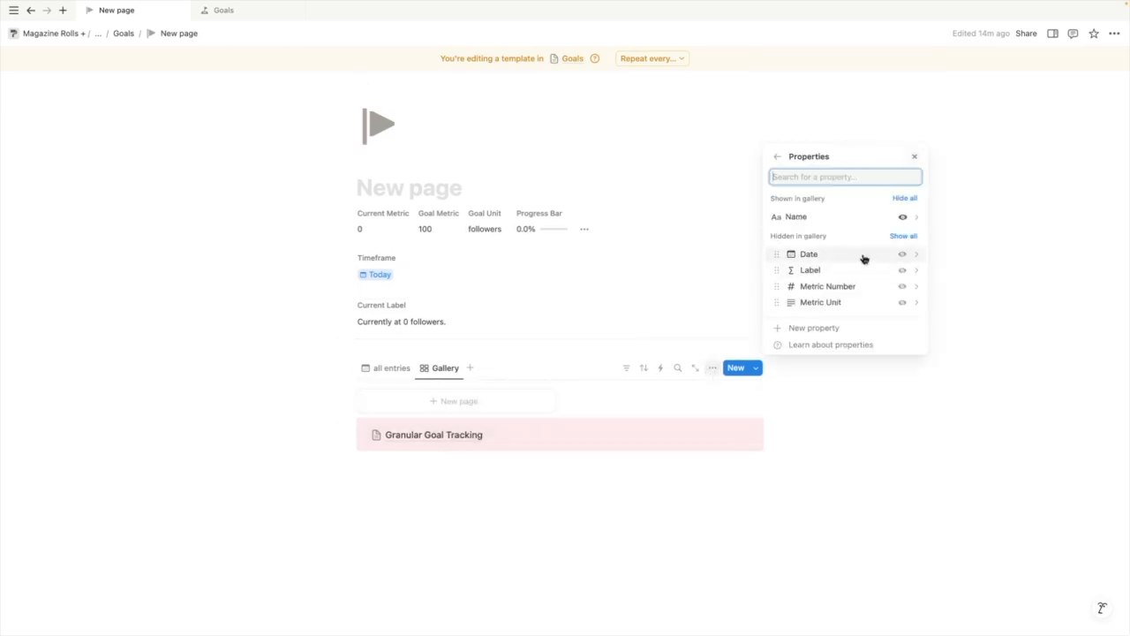
pyautogui.click(901, 269)
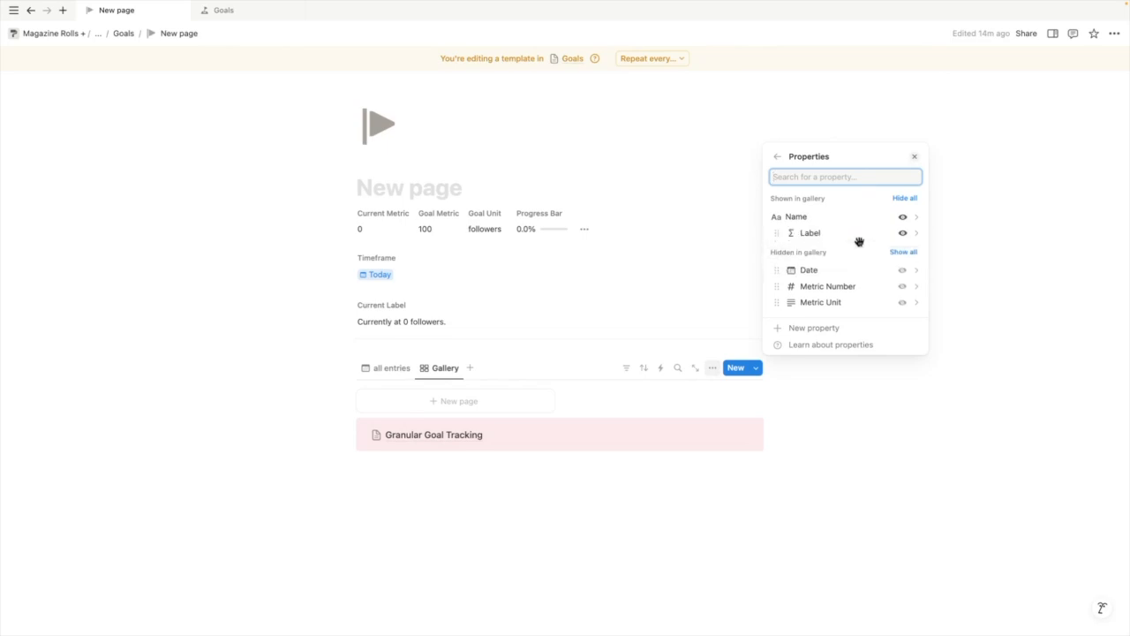
pyautogui.click(777, 157)
pyautogui.click(810, 120)
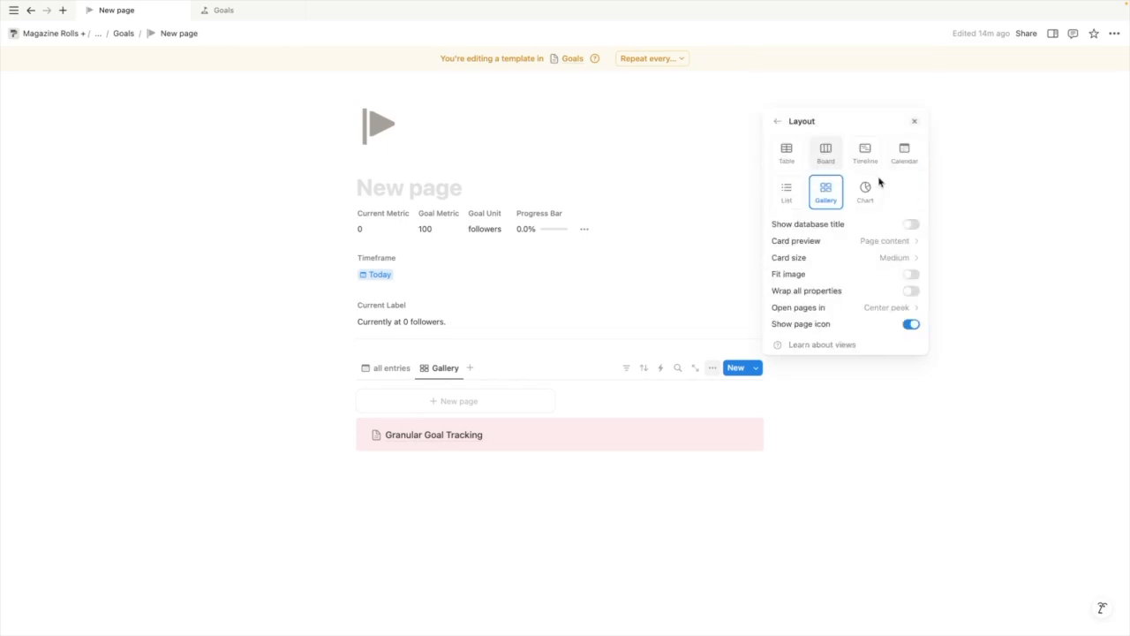
pyautogui.click(885, 241)
pyautogui.click(821, 259)
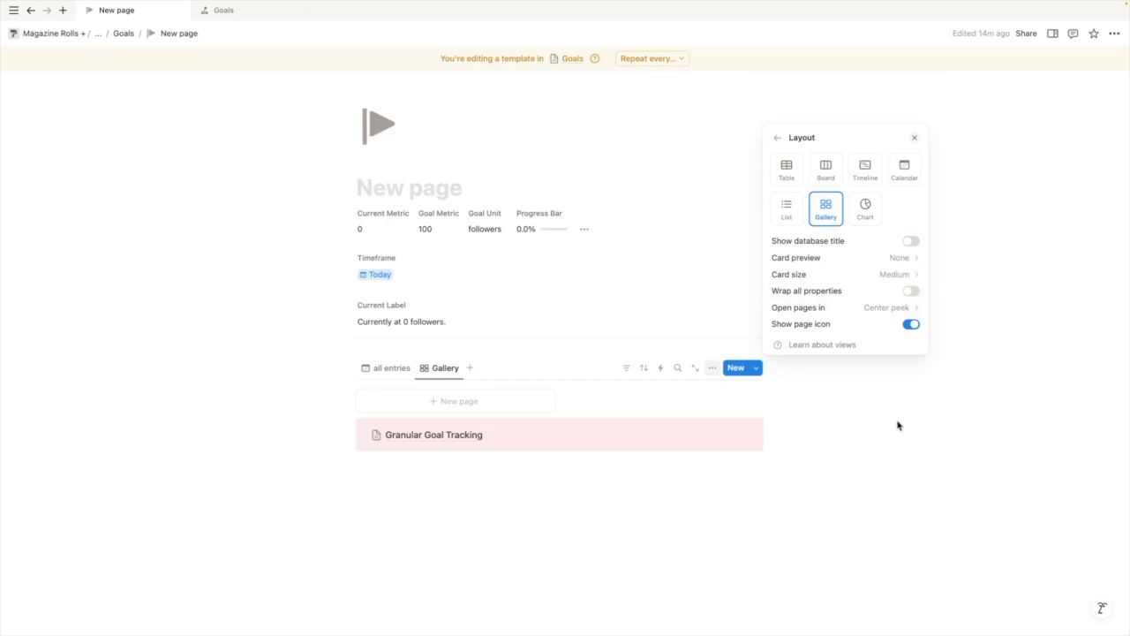
# Rename the gallery view as cards
pyautogui.click(430, 371)
pyautogui.click(439, 367)
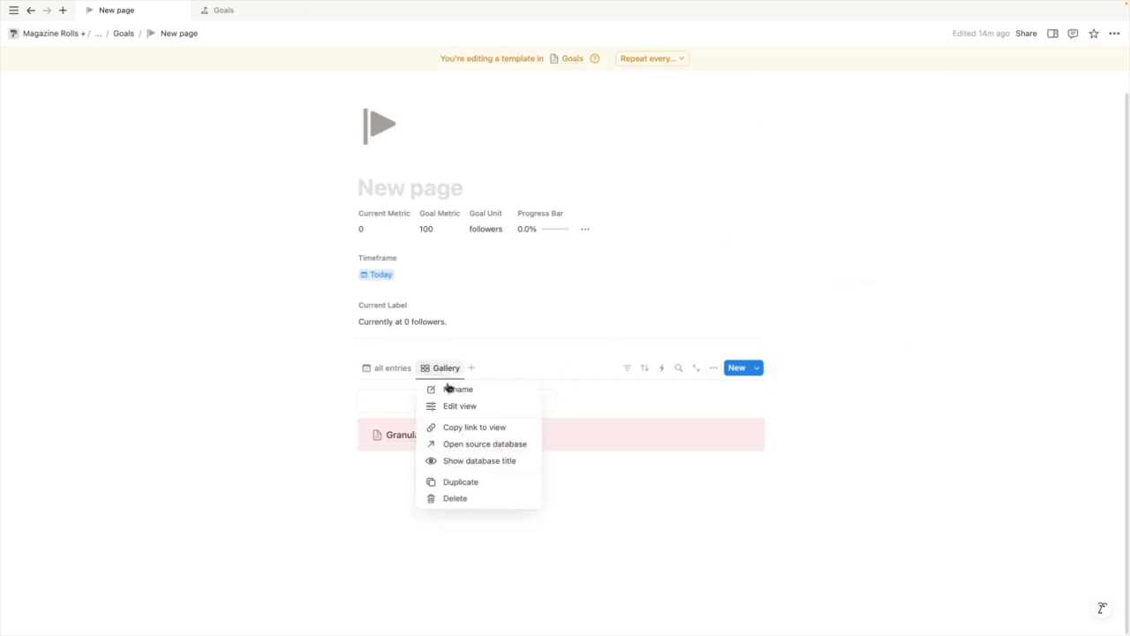
pyautogui.click(451, 389)
pyautogui.write('cards')
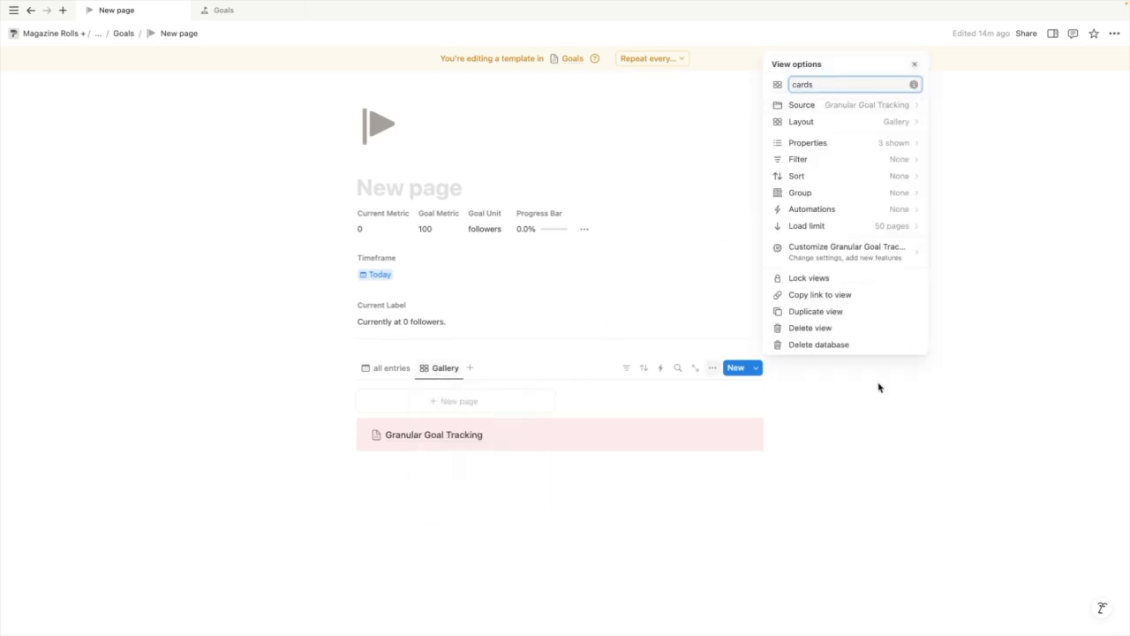
# Return to the all entries calendar view of the linked Granular Goal Tracking database and look it over
pyautogui.click(887, 405)
pyautogui.click(392, 375)
pyautogui.scroll(-5, 451, 442)
pyautogui.scroll(-2, 451, 441)
pyautogui.scroll(5, 451, 442)
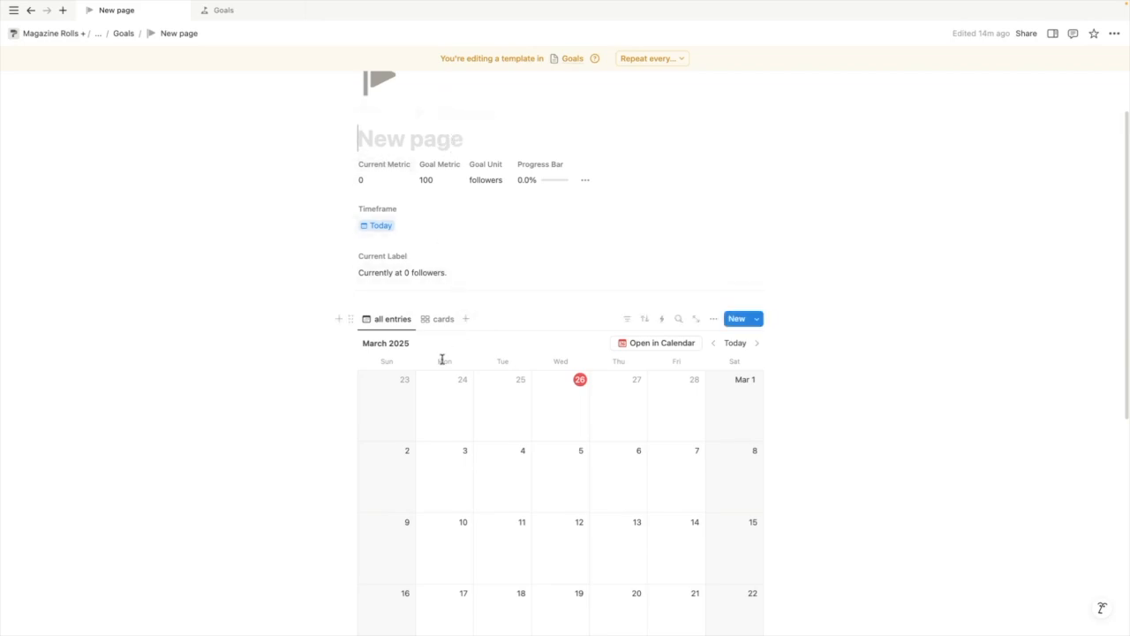
# Insert a button block named "Another One!" between the divider and the linked database
pyautogui.press('Return')
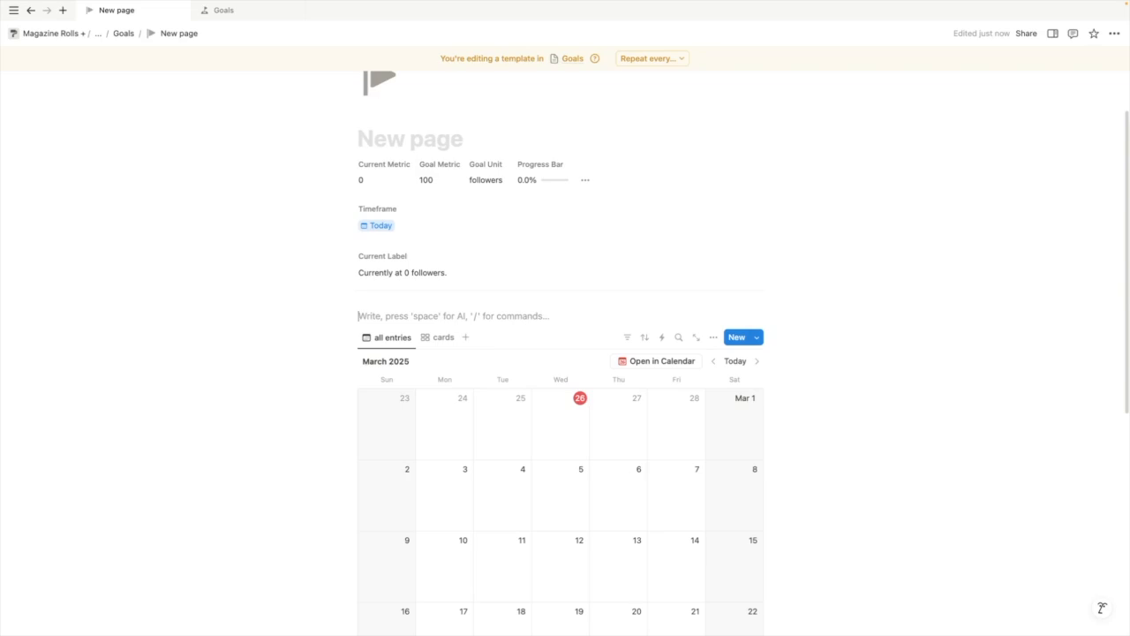
pyautogui.write('/button')
pyautogui.press('Return')
pyautogui.scroll(-1, 516, 392)
pyautogui.write('Ano')
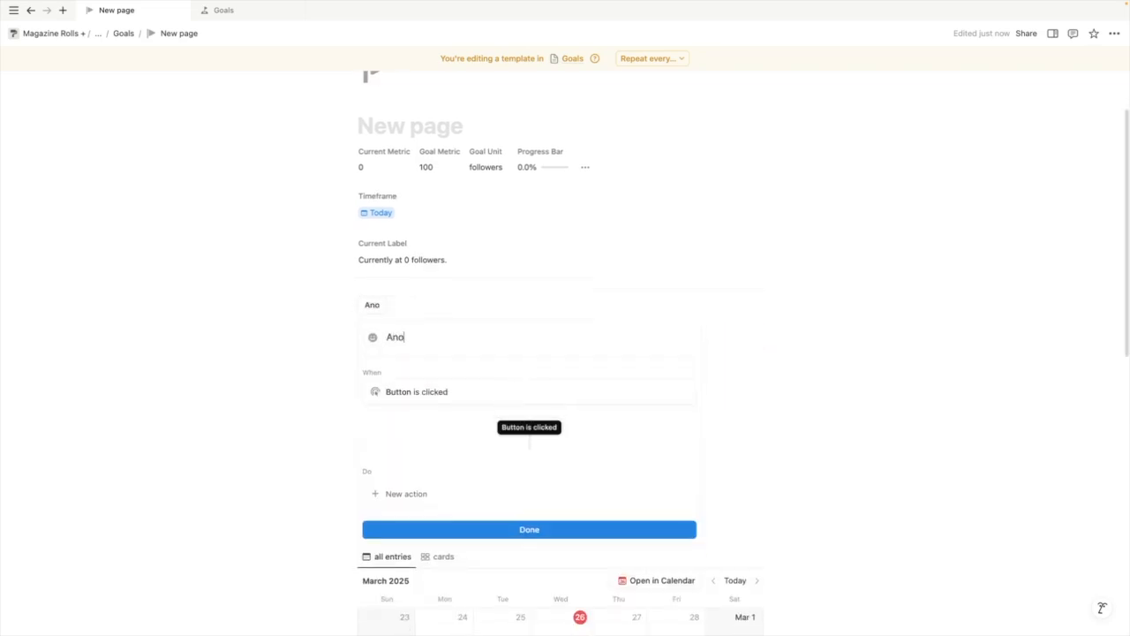
pyautogui.write('thewrOne!')
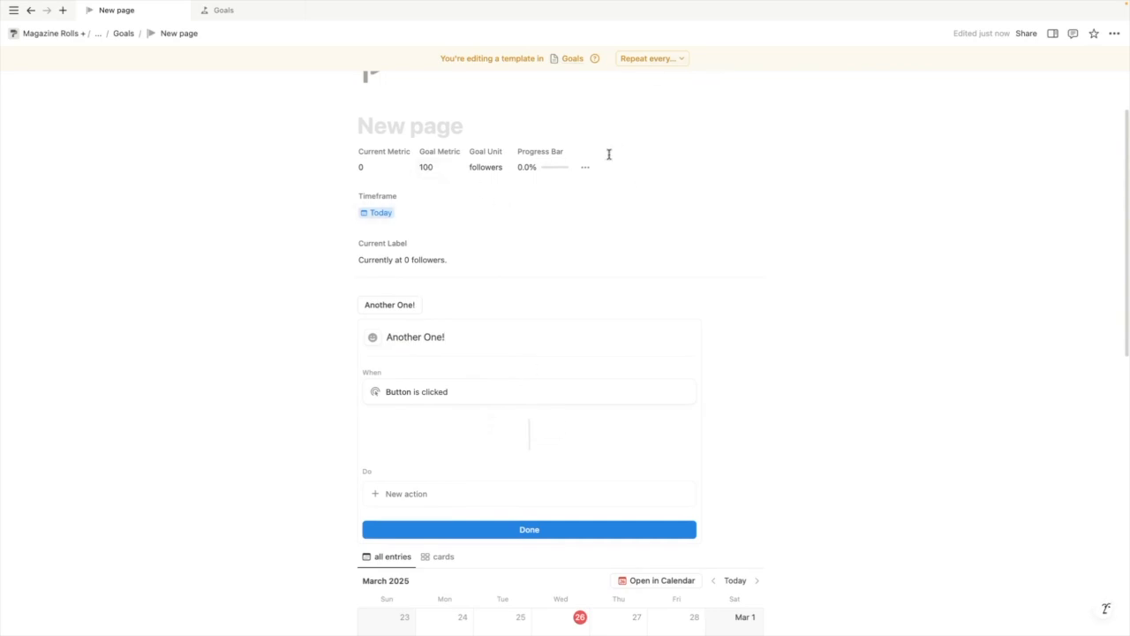
# Look at the existing Another One! and Another Ten! buttons among the template's Actions properties, and close the page details
pyautogui.click(588, 166)
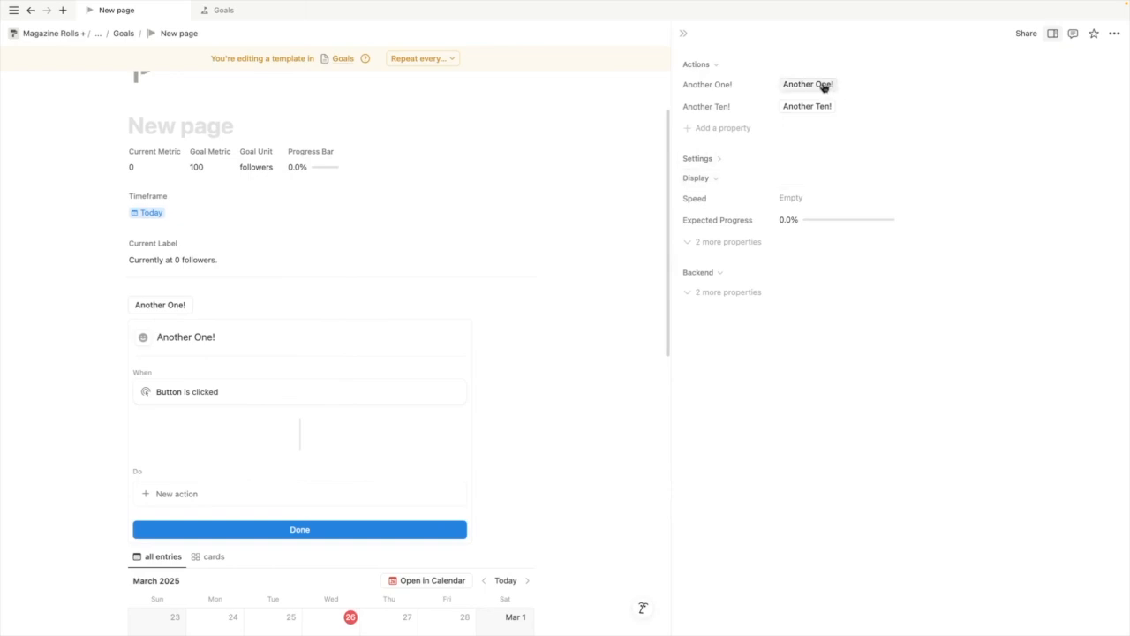
pyautogui.click(682, 32)
pyautogui.scroll(-5, 411, 542)
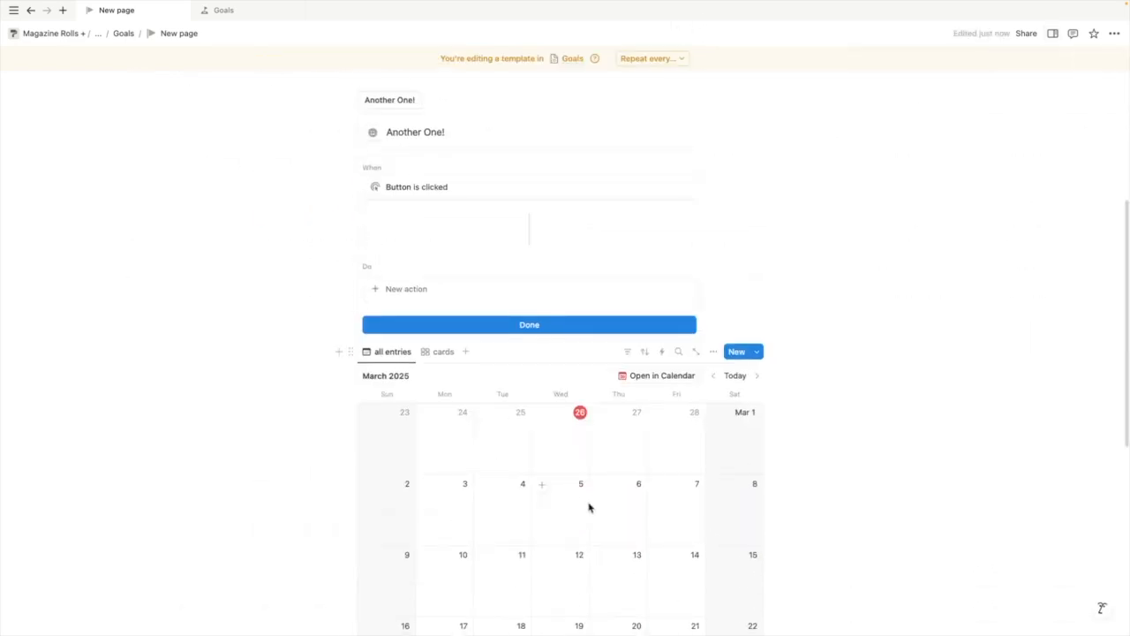
pyautogui.scroll(3, 589, 507)
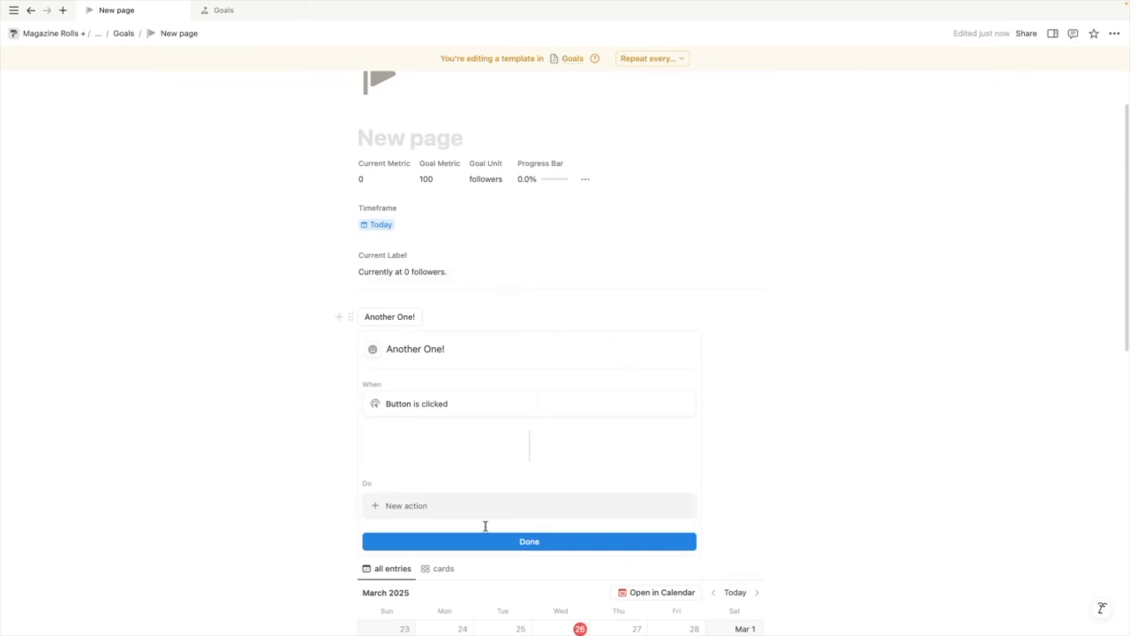
# Give the Another One! button block an action that adds a page to Granular Goal Tracking
pyautogui.click(441, 505)
pyautogui.click(417, 346)
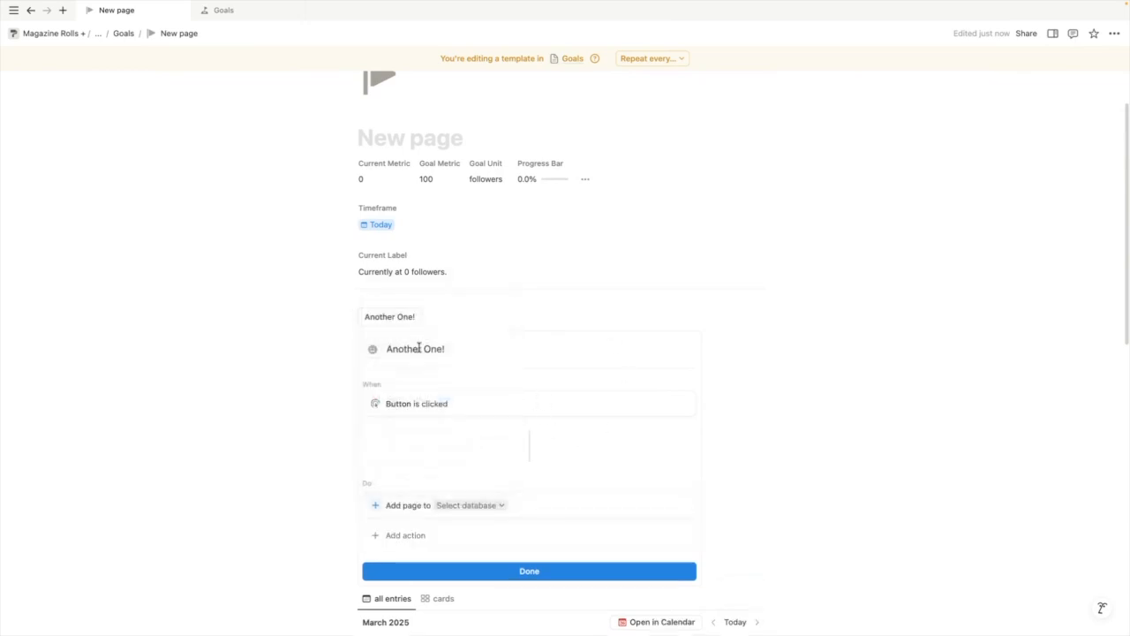
pyautogui.scroll(-3, 537, 520)
pyautogui.click(450, 391)
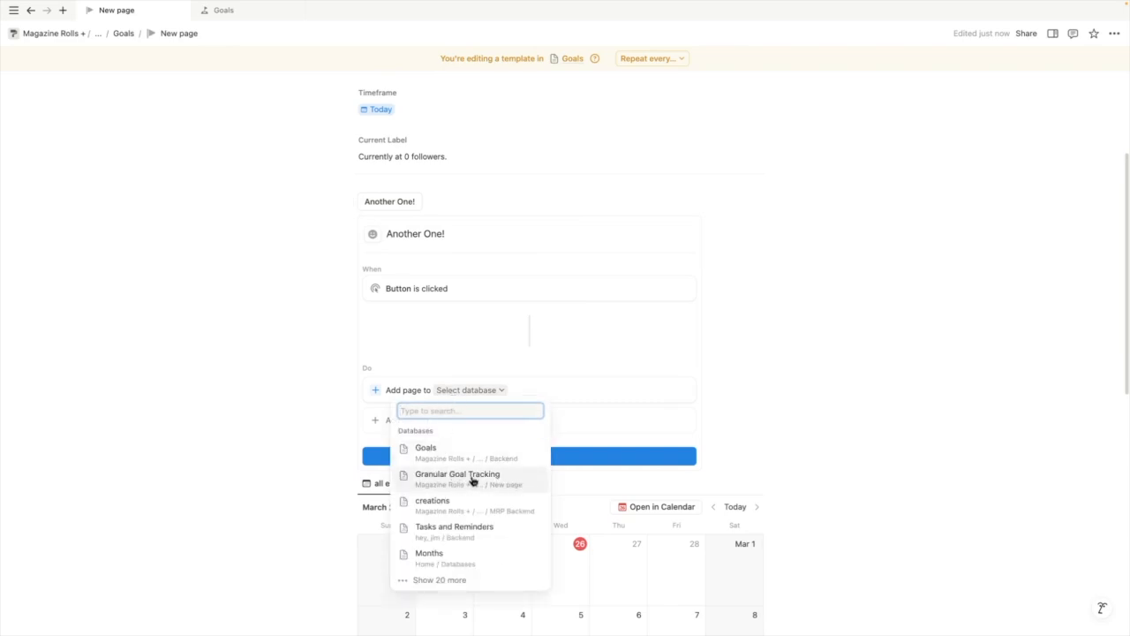
pyautogui.click(473, 478)
# Set the Name of the added page to a formula returning This page's Goal
pyautogui.click(487, 417)
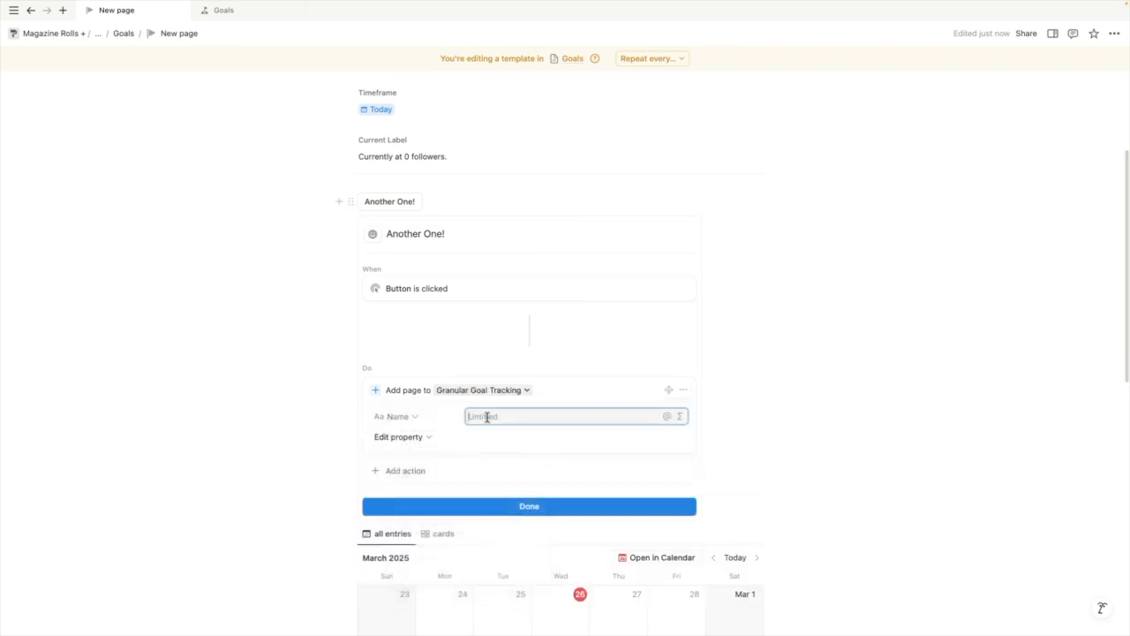
pyautogui.scroll(-3, 502, 444)
pyautogui.write('This')
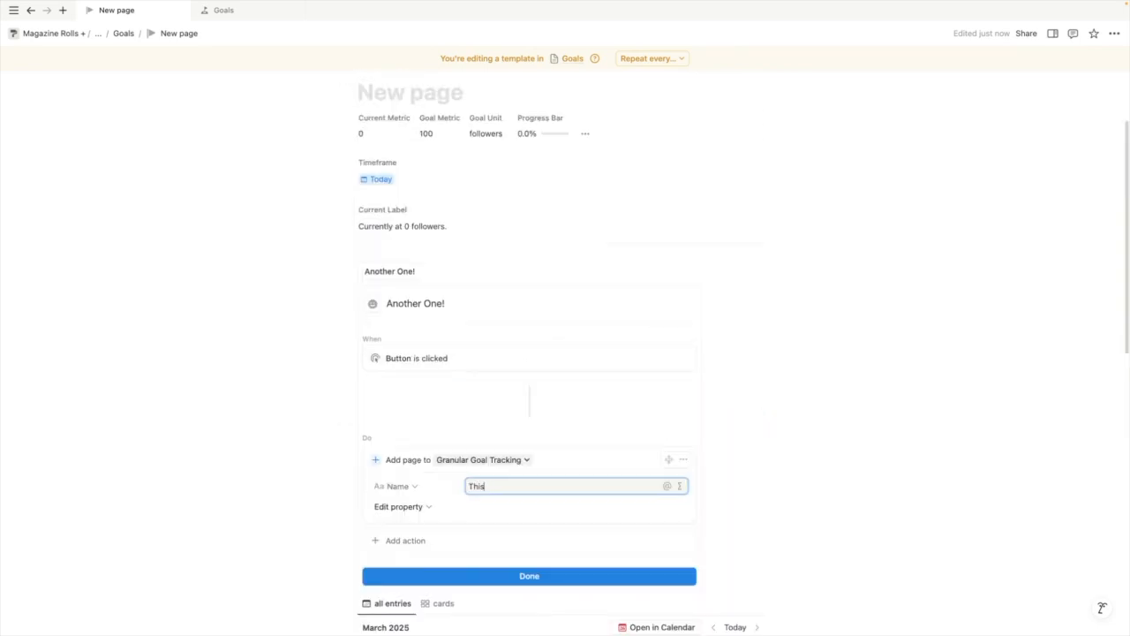
pyautogui.press('BackSpace')
pyautogui.click(679, 486)
pyautogui.write('.Nam')
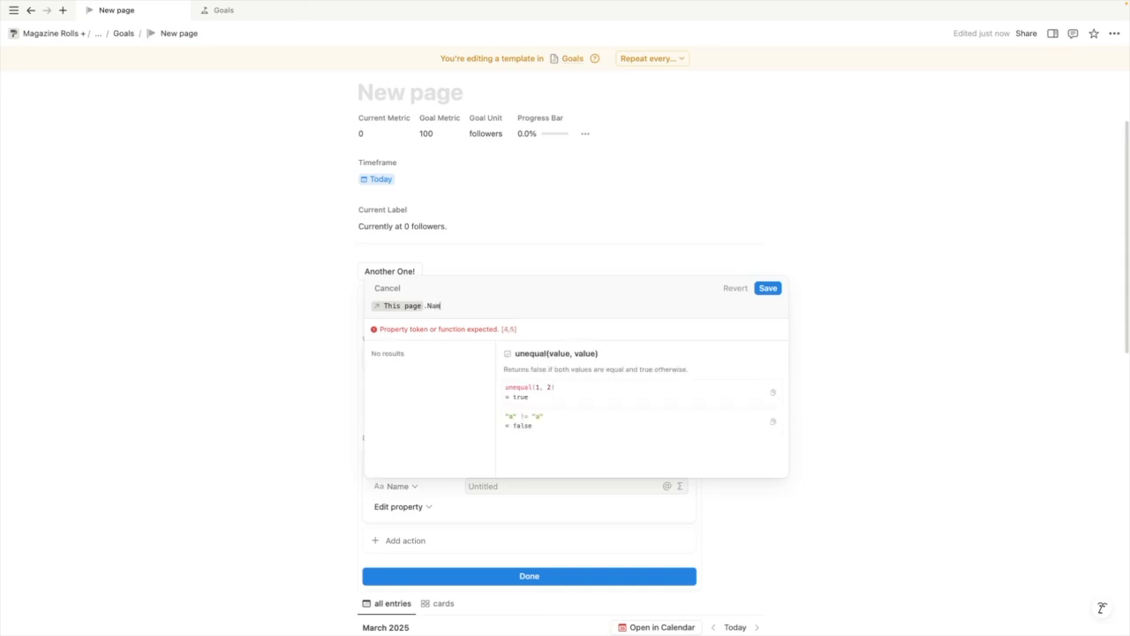
pyautogui.click(768, 289)
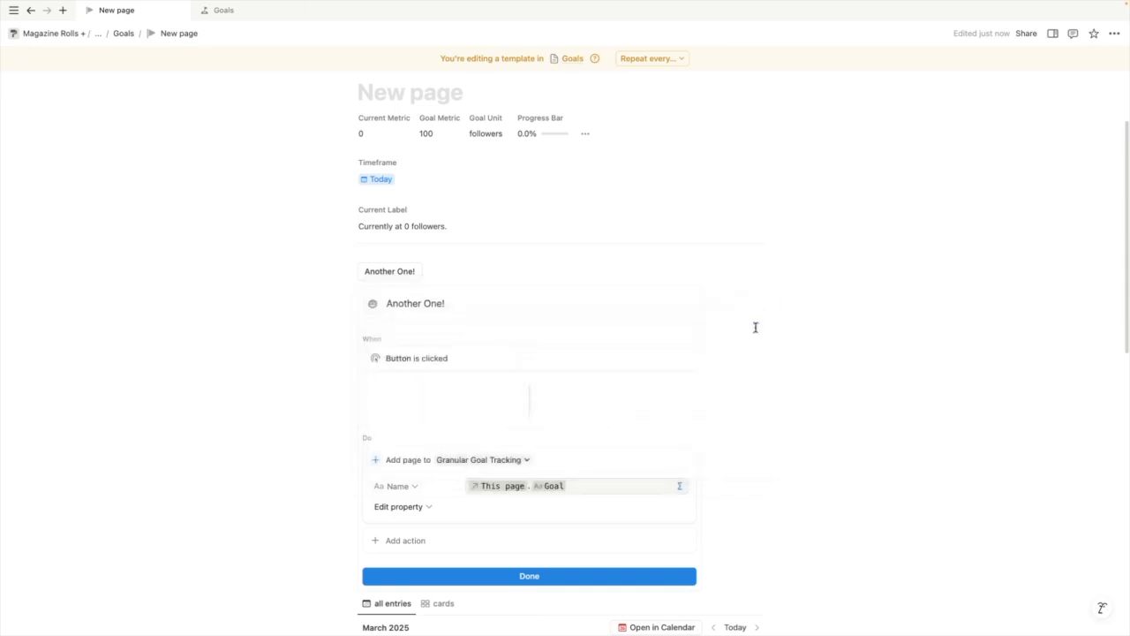
# Add the Date property to the add-page action and set it to Date triggered
pyautogui.scroll(-1, 592, 494)
pyautogui.click(386, 469)
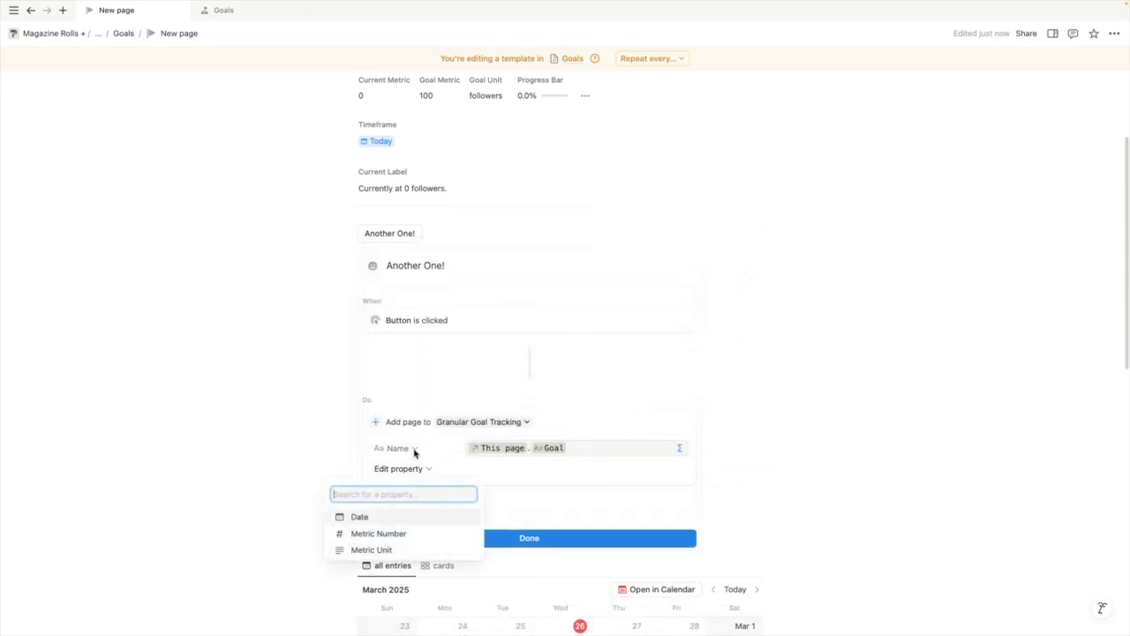
pyautogui.click(389, 516)
pyautogui.click(543, 470)
pyautogui.click(585, 521)
# Add Metric Number to the add-page action with the formula This page.Current Metric + 1
pyautogui.click(422, 491)
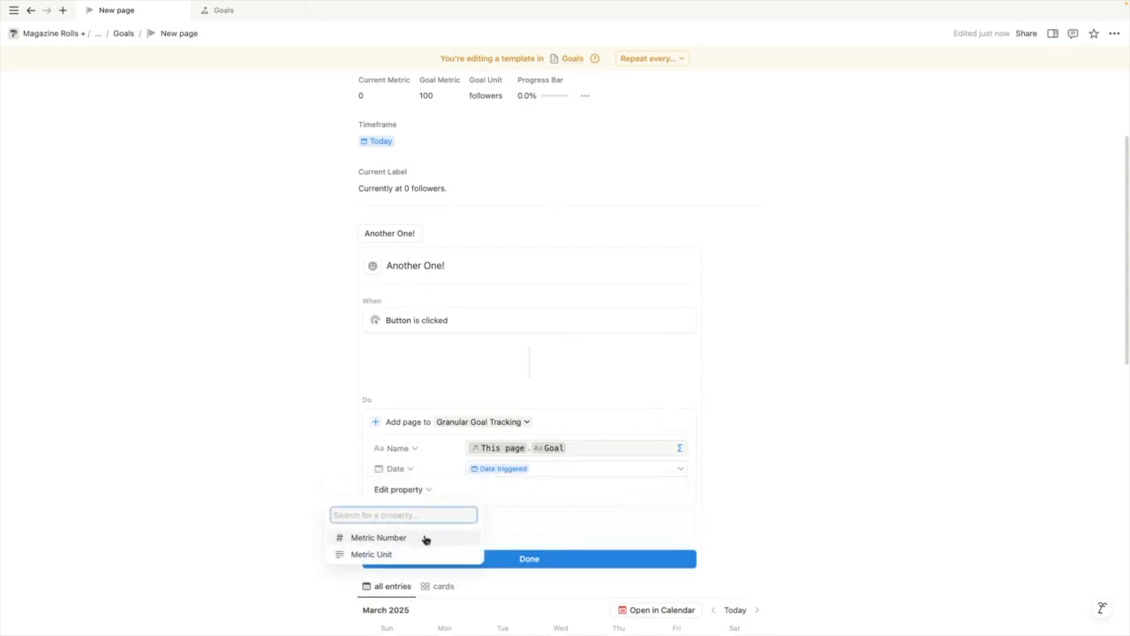
pyautogui.click(425, 539)
pyautogui.scroll(2, 515, 505)
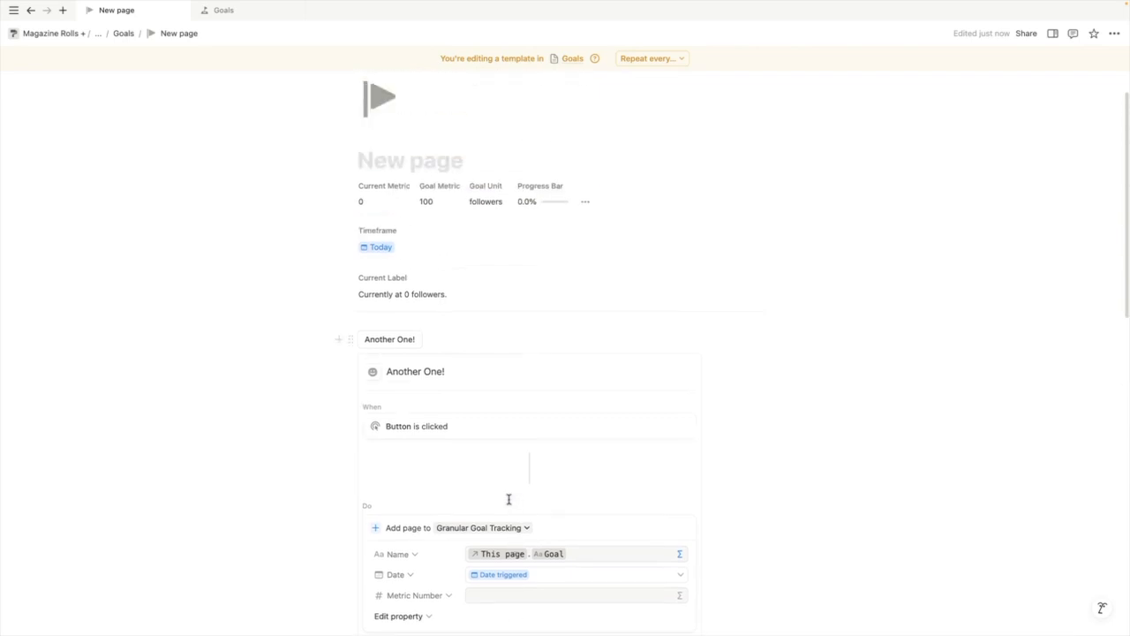
pyautogui.scroll(-3, 508, 500)
pyautogui.click(680, 475)
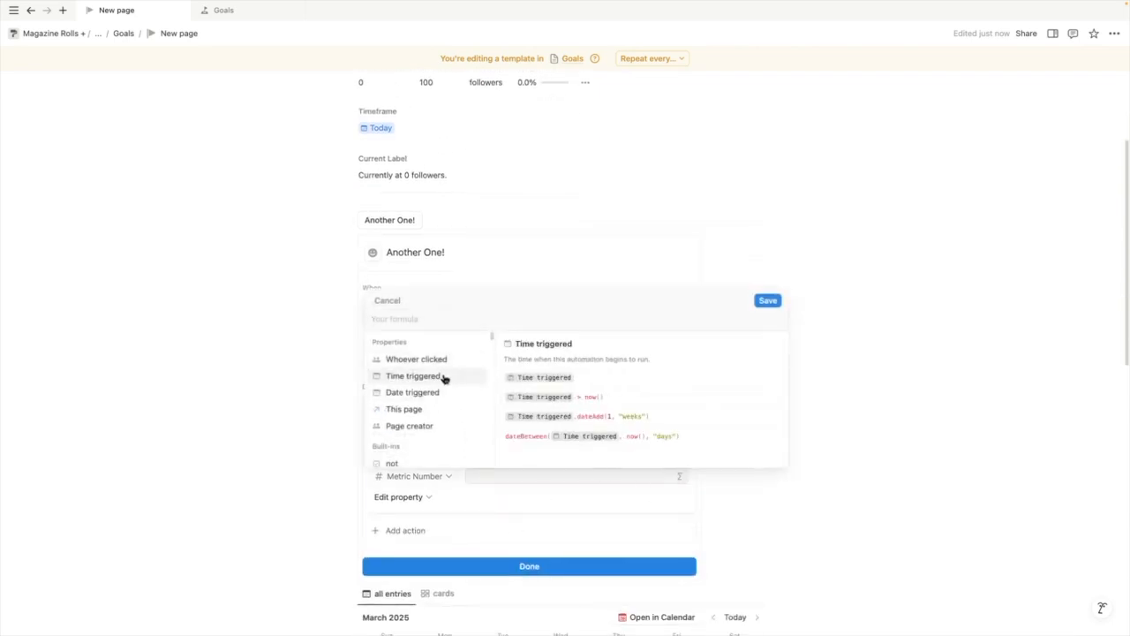
pyautogui.click(410, 409)
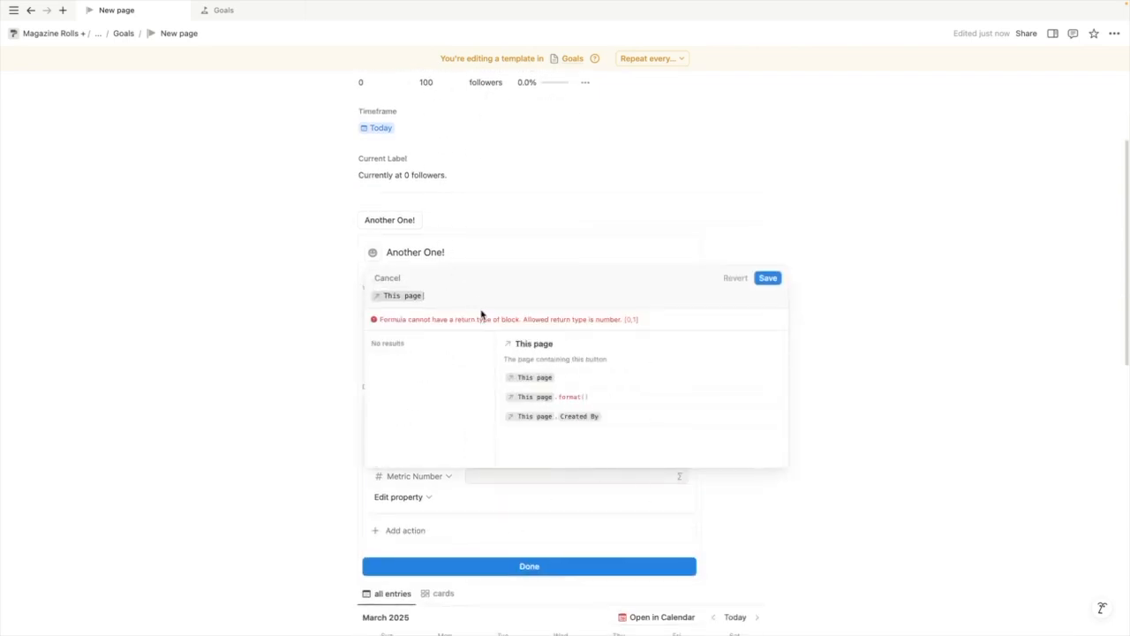
pyautogui.write('.')
pyautogui.click(441, 422)
pyautogui.write('+ 1')
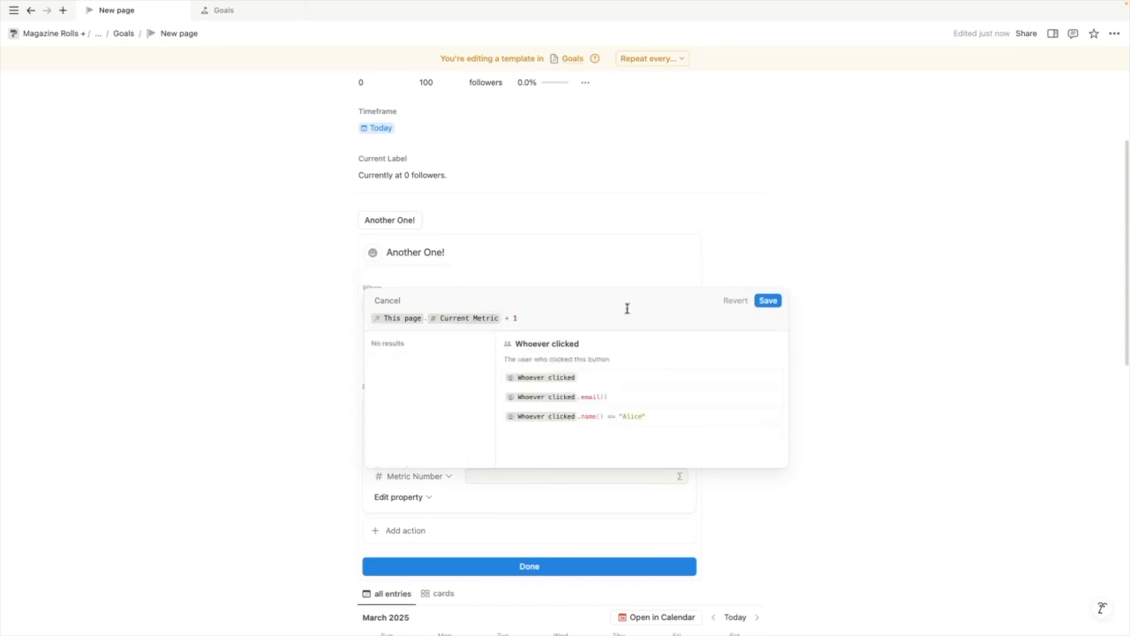
pyautogui.click(768, 301)
# Add Metric Unit to the add-page action with the formula This page.Goal Unit
pyautogui.click(399, 497)
pyautogui.click(378, 544)
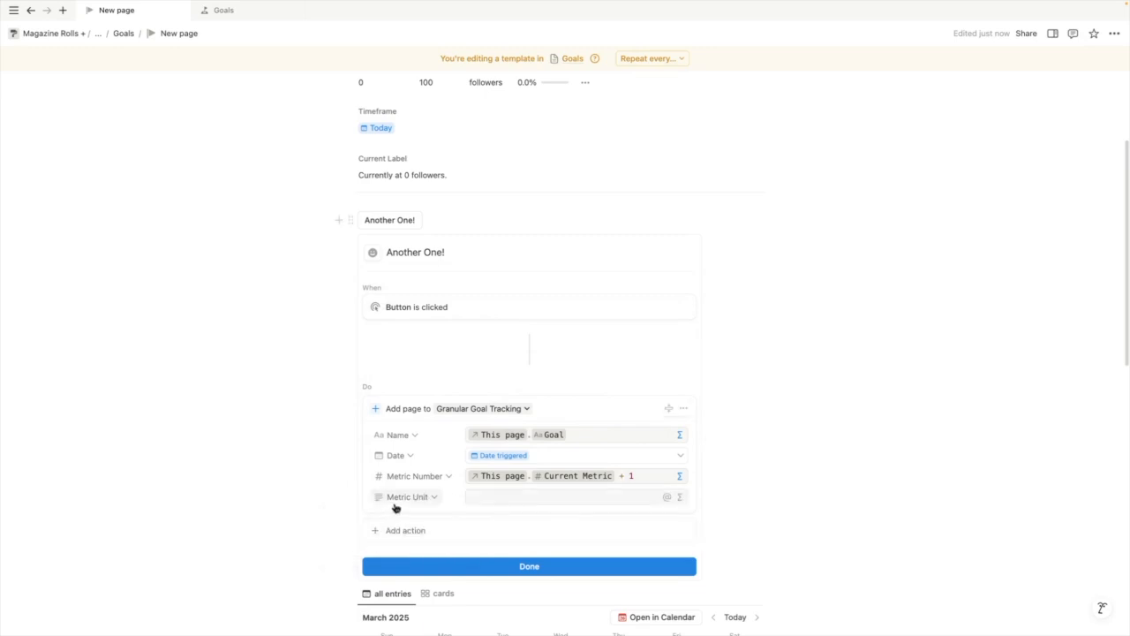
pyautogui.click(678, 498)
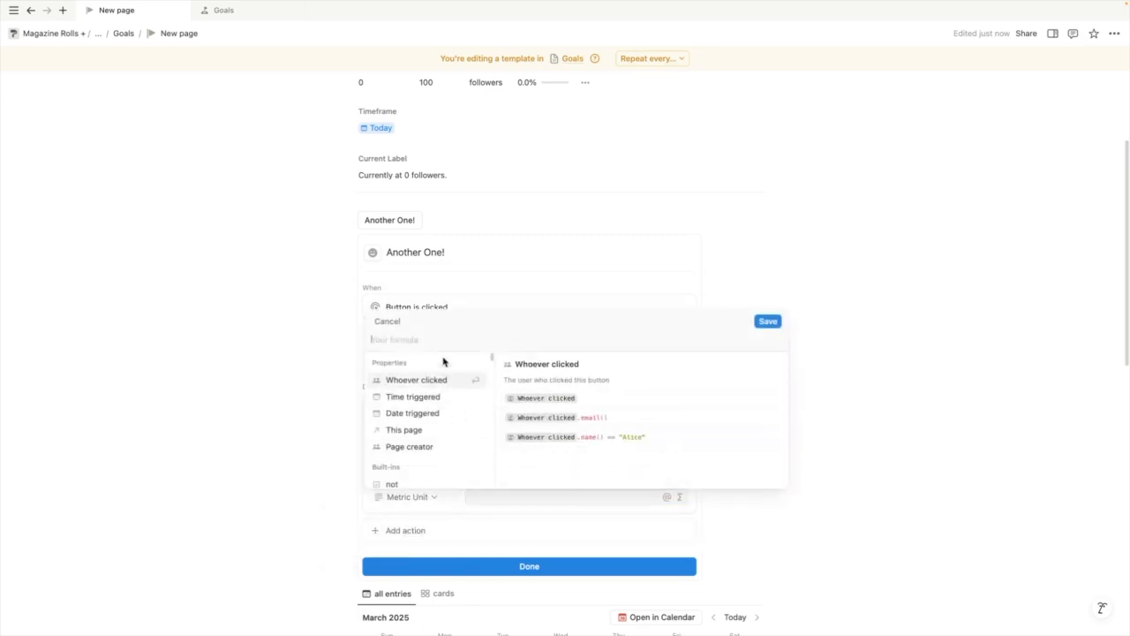
pyautogui.click(427, 431)
pyautogui.write('.')
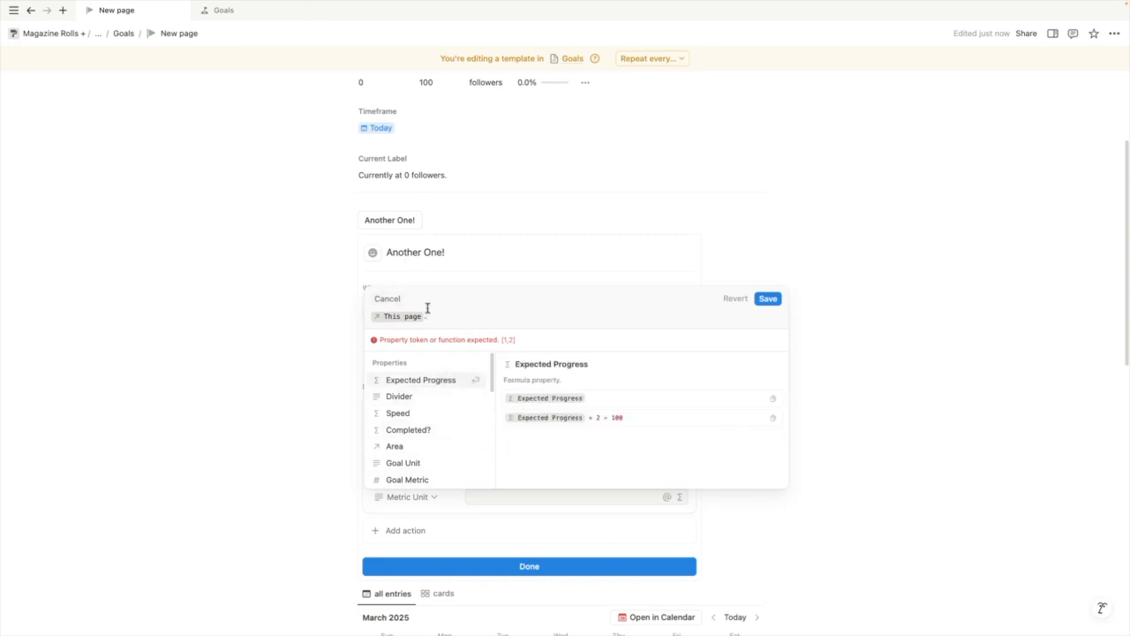
pyautogui.click(423, 466)
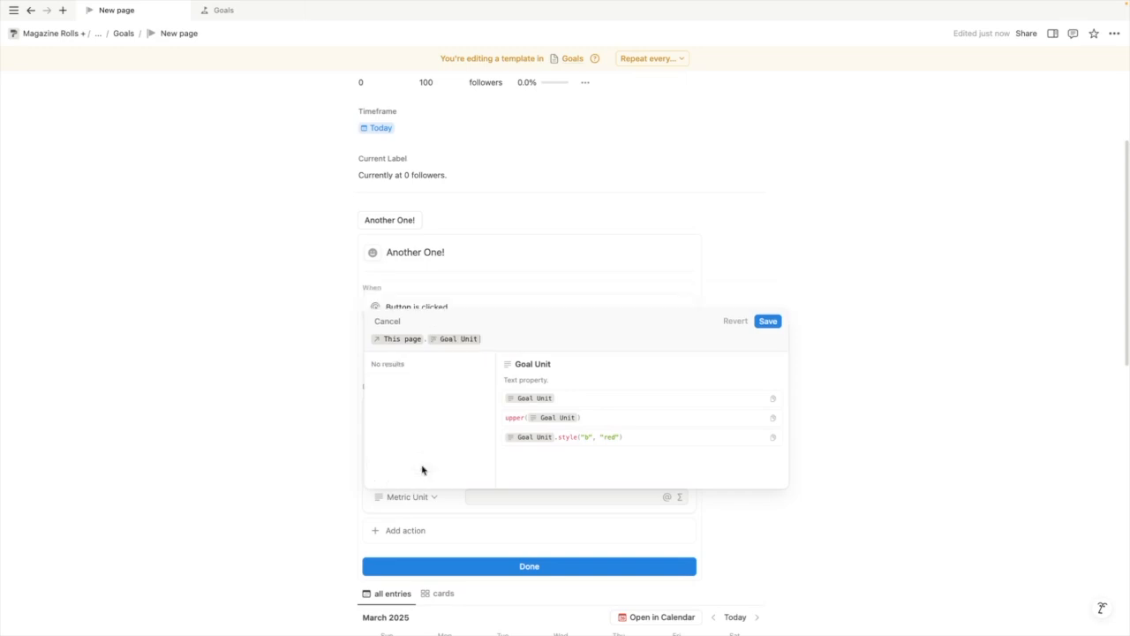
pyautogui.click(768, 320)
pyautogui.scroll(2, 547, 362)
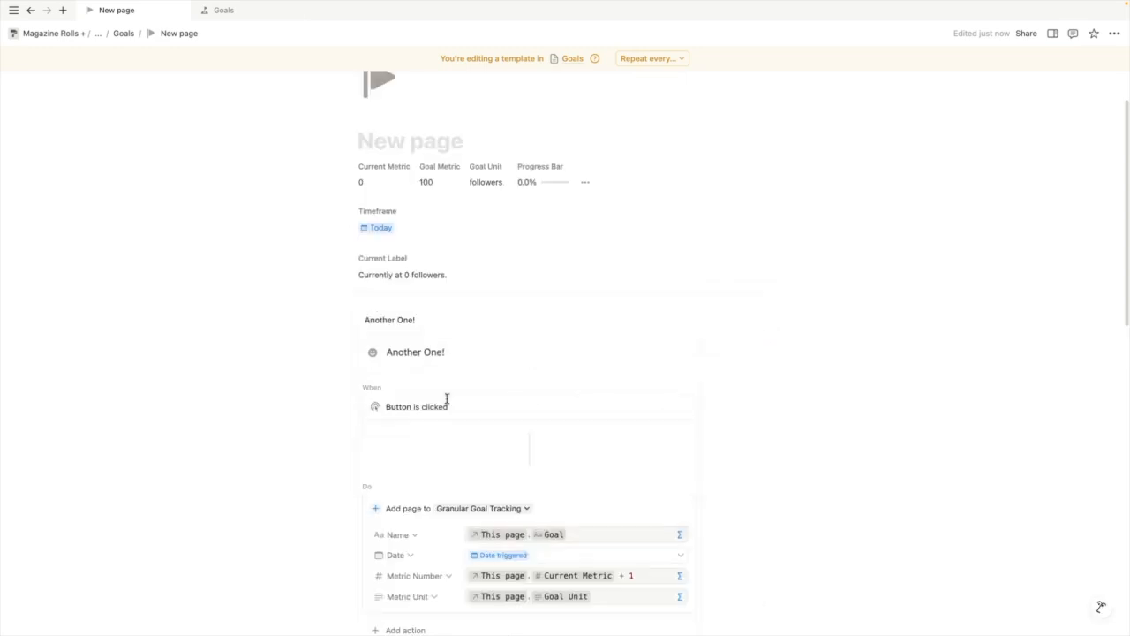
pyautogui.scroll(-2, 428, 451)
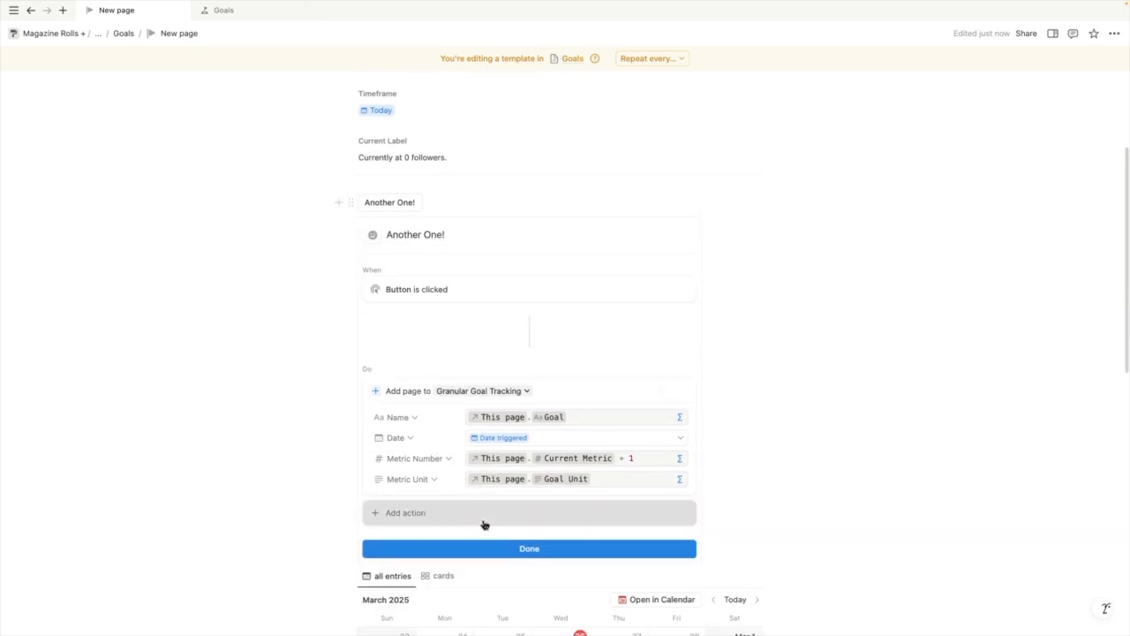
# Add a second action to the button that edits This page
pyautogui.click(482, 516)
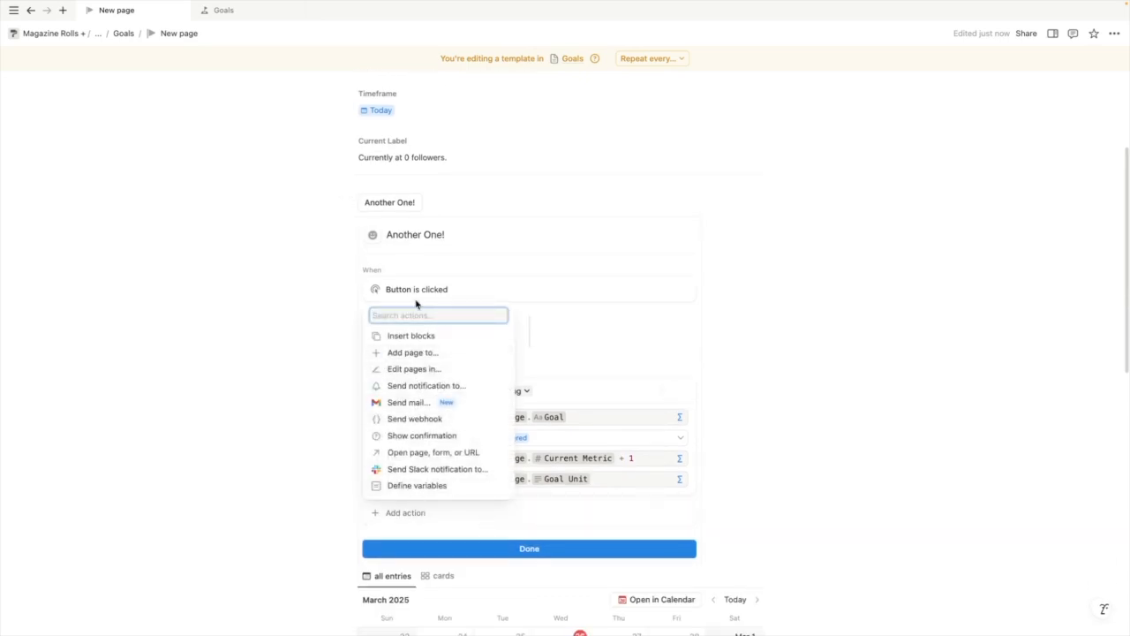
pyautogui.click(426, 370)
pyautogui.click(446, 514)
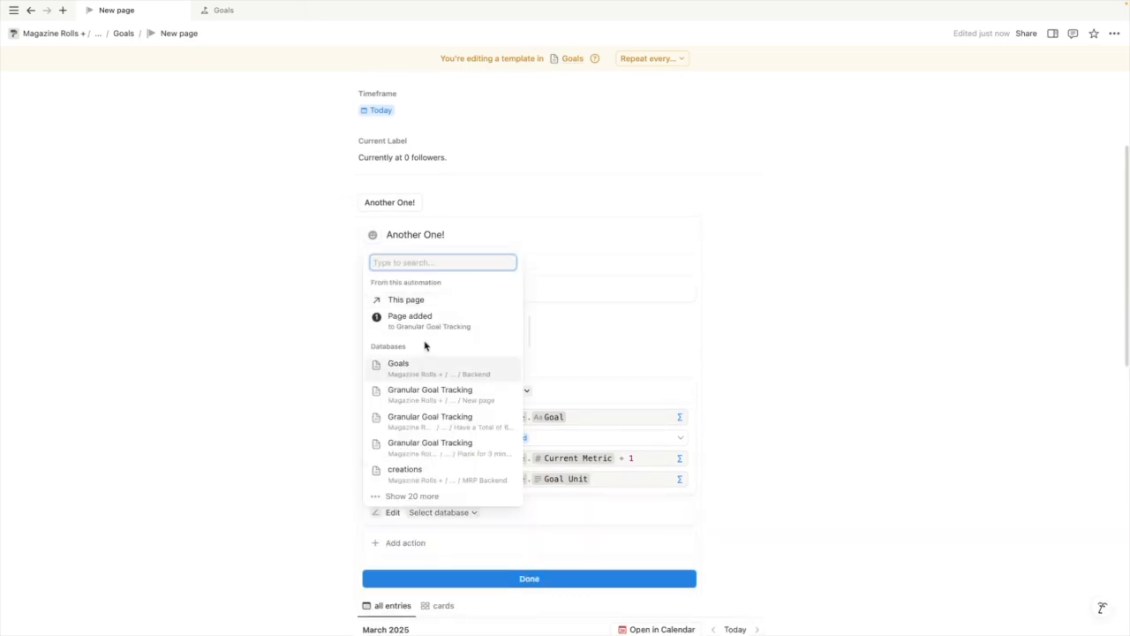
pyautogui.click(427, 300)
pyautogui.scroll(-1, 531, 545)
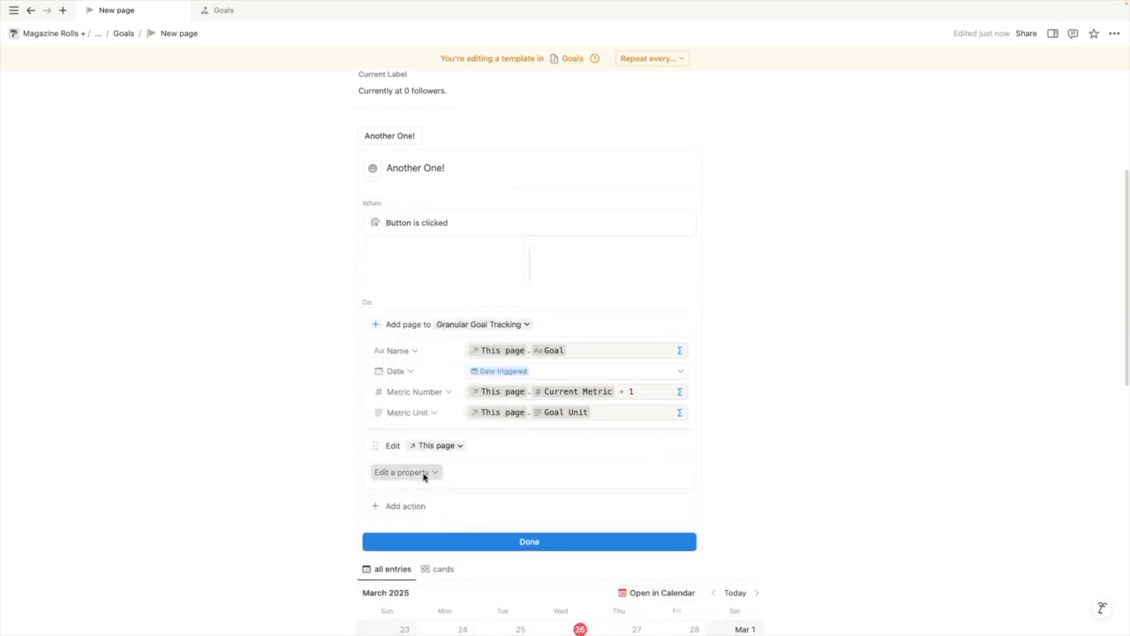
# Make the edit action set Current Metric to the formula This page.Current Metric + 1
pyautogui.click(415, 472)
pyautogui.click(382, 371)
pyautogui.click(499, 471)
pyautogui.click(679, 472)
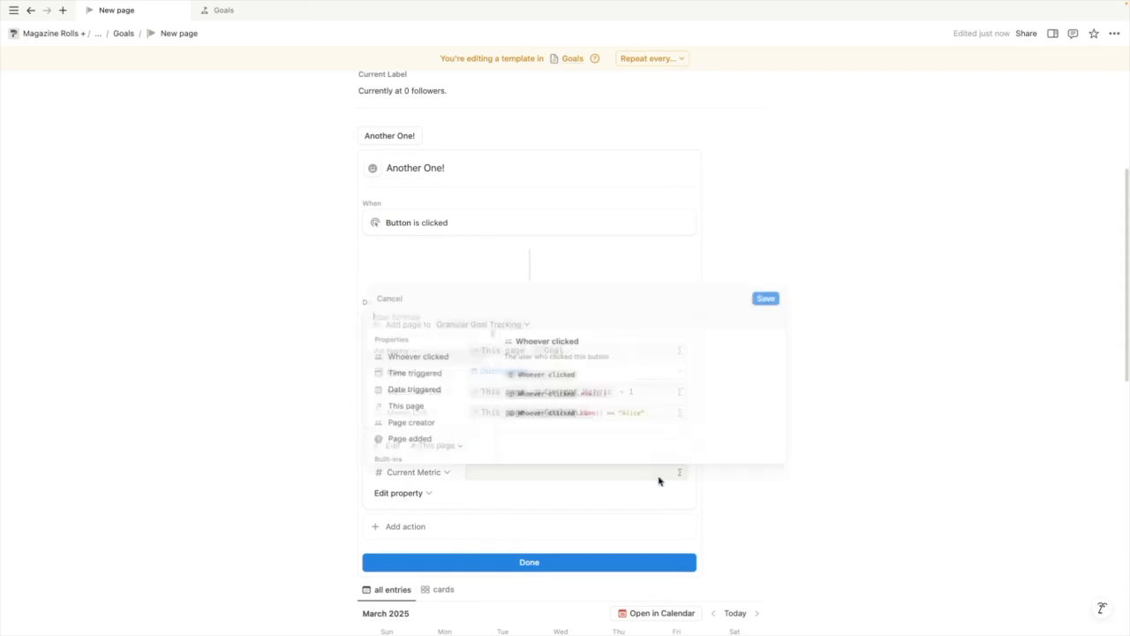
pyautogui.click(424, 408)
pyautogui.write('.')
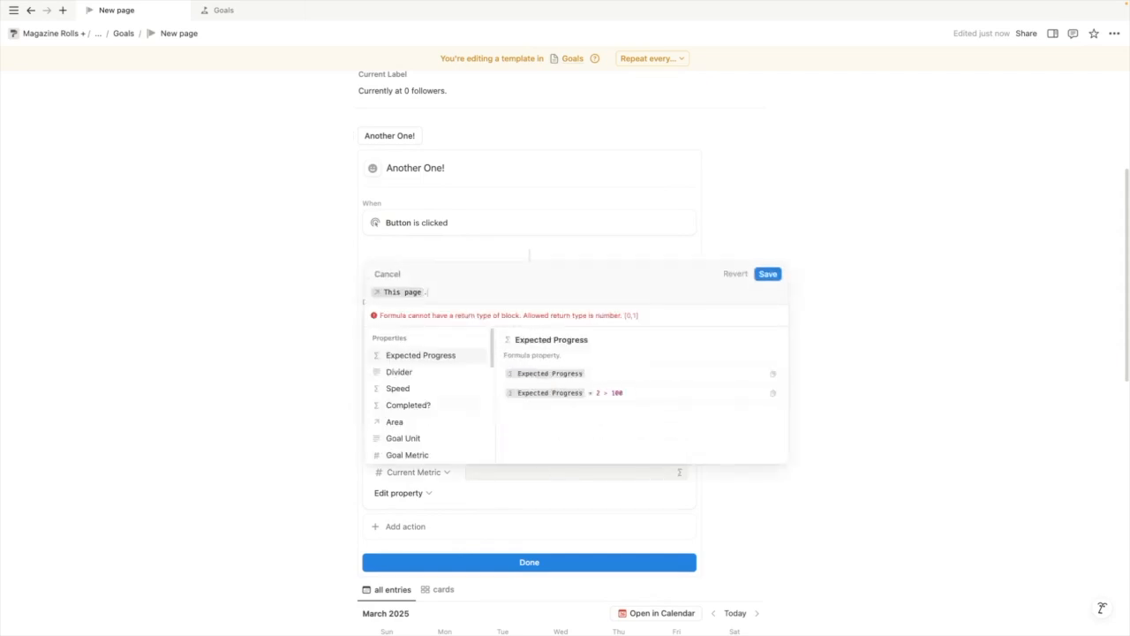
pyautogui.click(433, 375)
pyautogui.write('+1')
pyautogui.click(511, 315)
pyautogui.click(537, 315)
pyautogui.click(769, 297)
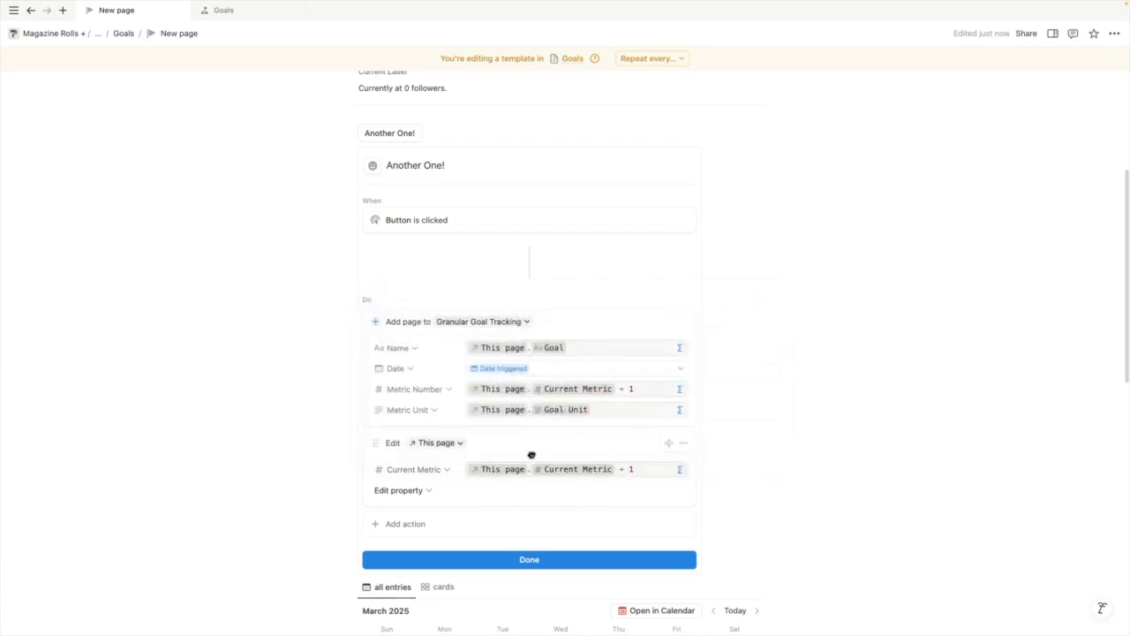
# Add a Define variables action and move it ahead of the button's other actions
pyautogui.scroll(-2, 459, 424)
pyautogui.click(415, 419)
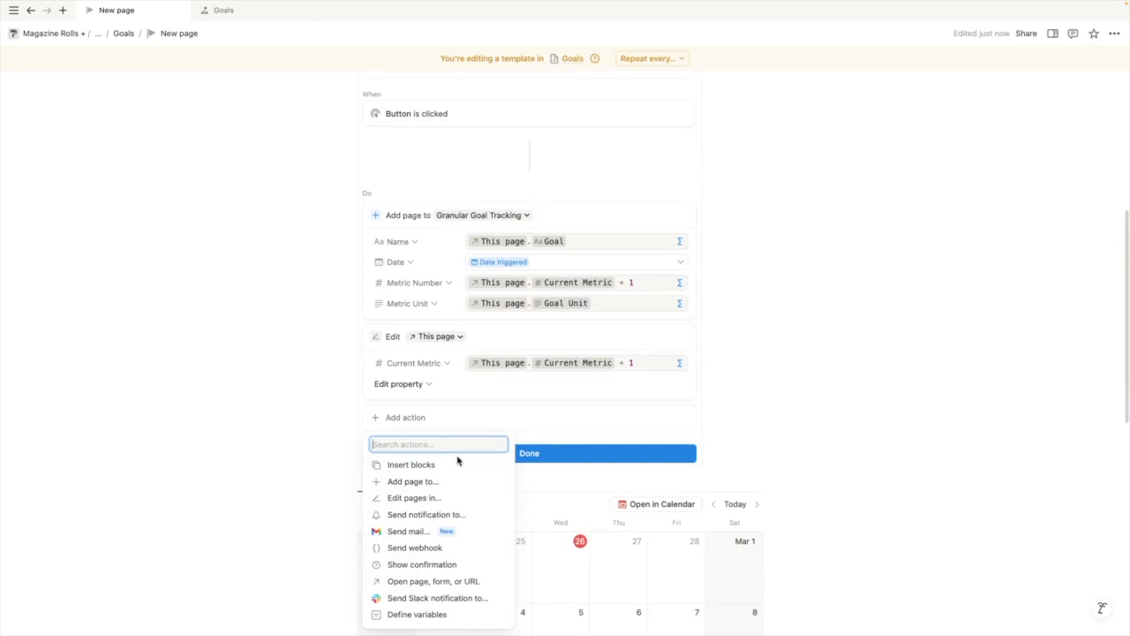
pyautogui.click(433, 614)
pyautogui.scroll(2, 430, 512)
pyautogui.moveTo(433, 383); pyautogui.dragTo(436, 305)
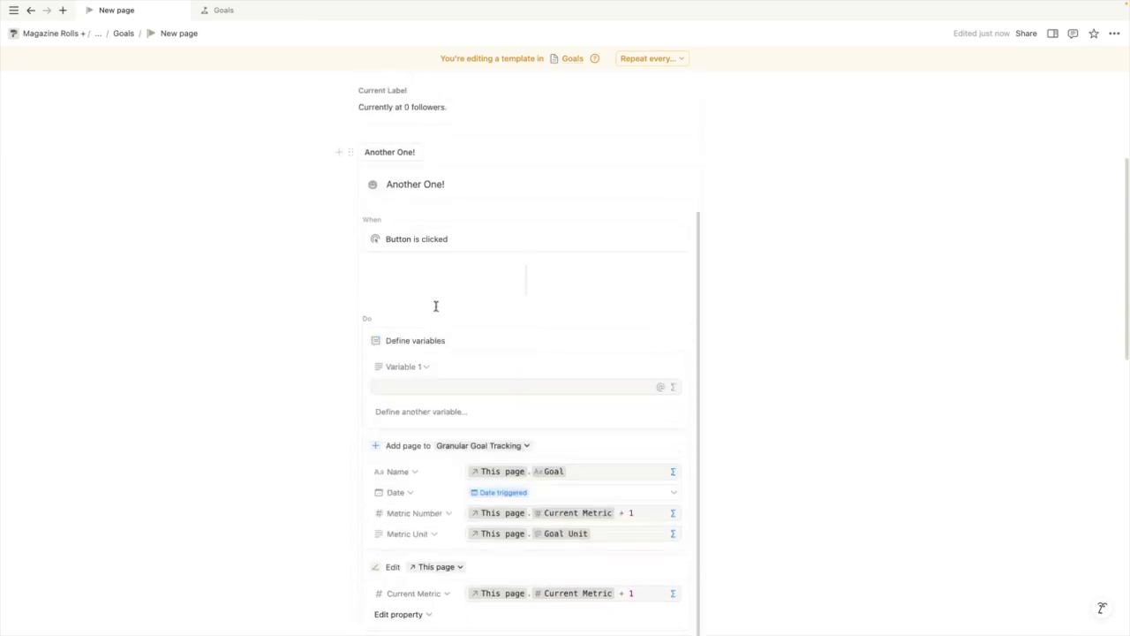
# Name the variable "Amount to Add" and set its value to 1
pyautogui.scroll(-1, 545, 430)
pyautogui.click(424, 345)
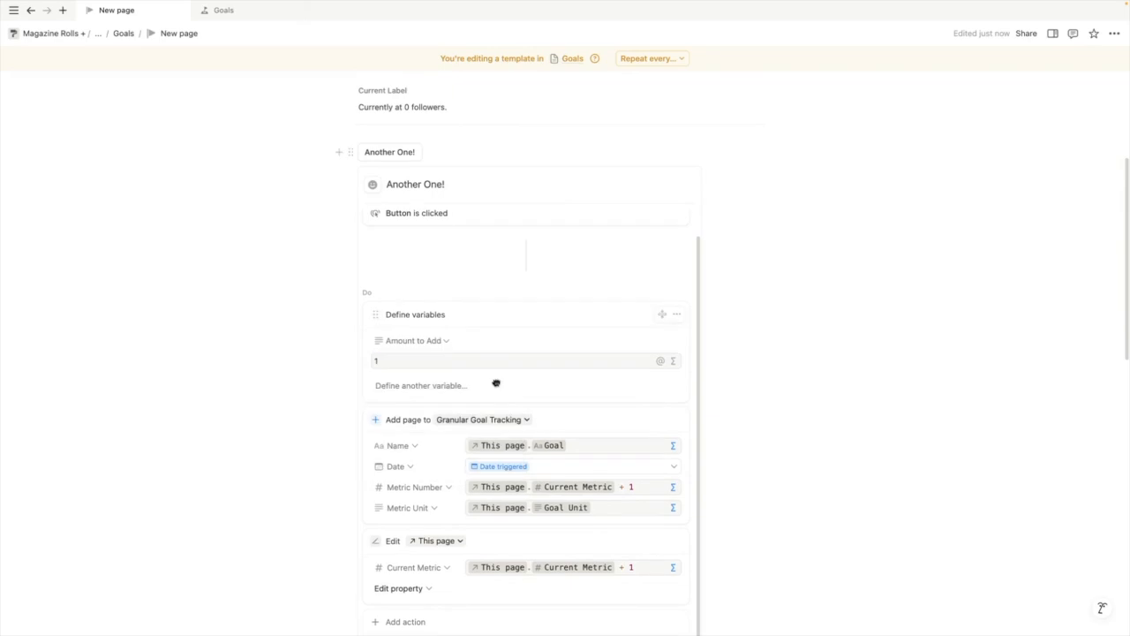
pyautogui.scroll(-2, 546, 329)
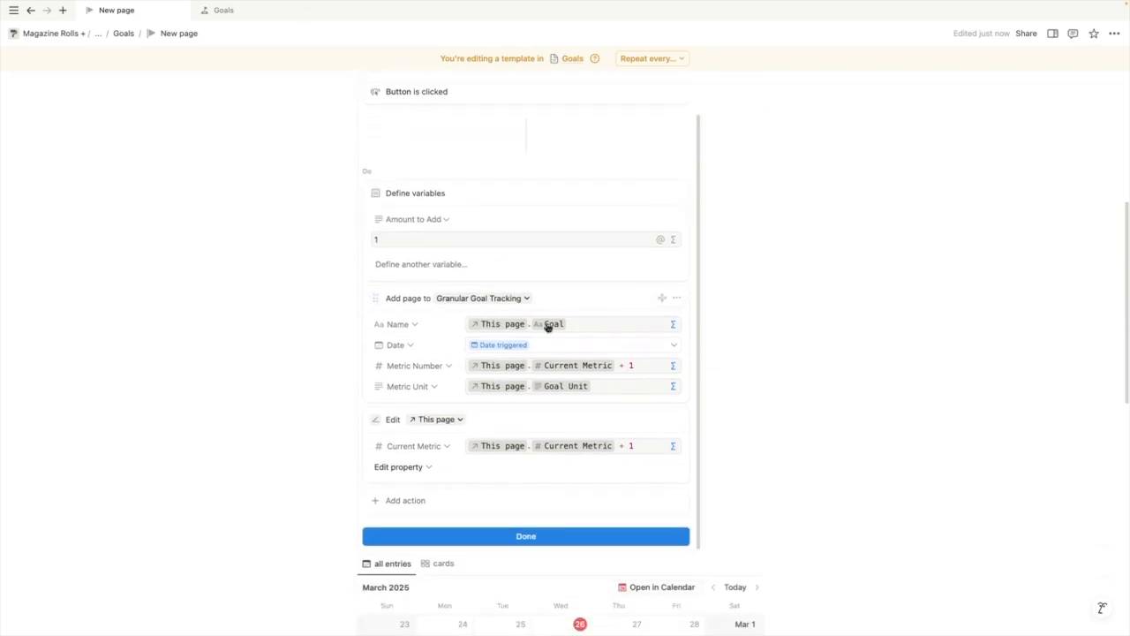
# Redefine the Amount to Add variable as a formula with the number value 1
pyautogui.click(673, 239)
pyautogui.press('BackSpace')
pyautogui.press('BackSpace')
pyautogui.press('BackSpace')
pyautogui.write('1')
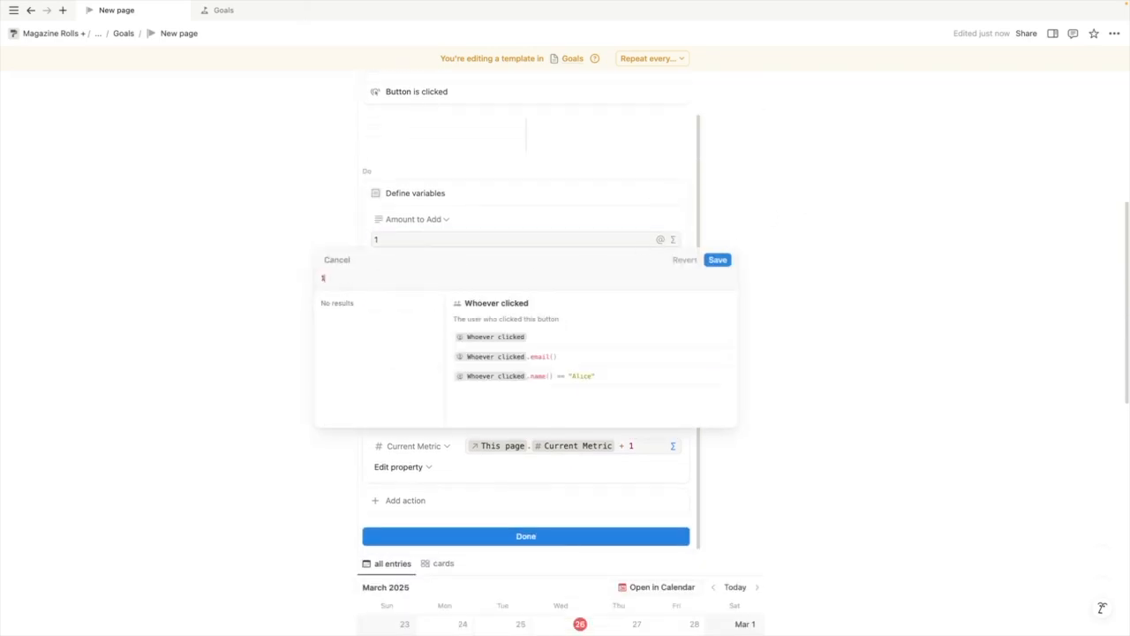
pyautogui.click(717, 259)
pyautogui.scroll(-1, 557, 318)
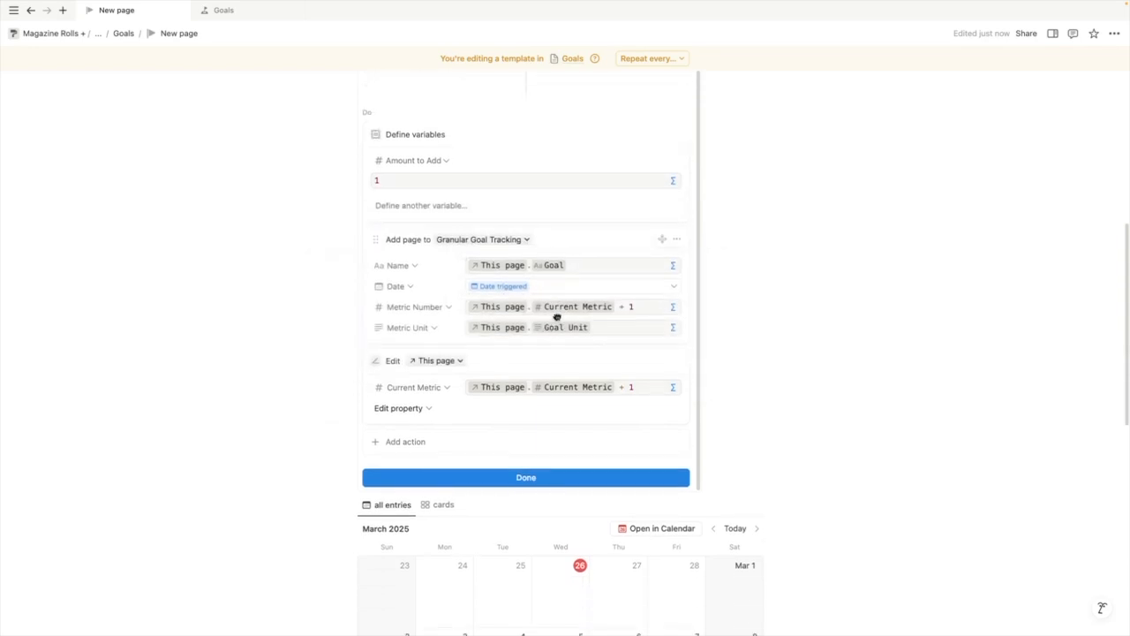
# Change the new entry's Metric Number formula to This page.Current Metric + Amount to Add
pyautogui.scroll(-1, 441, 309)
pyautogui.click(641, 308)
pyautogui.write('A')
pyautogui.click(431, 408)
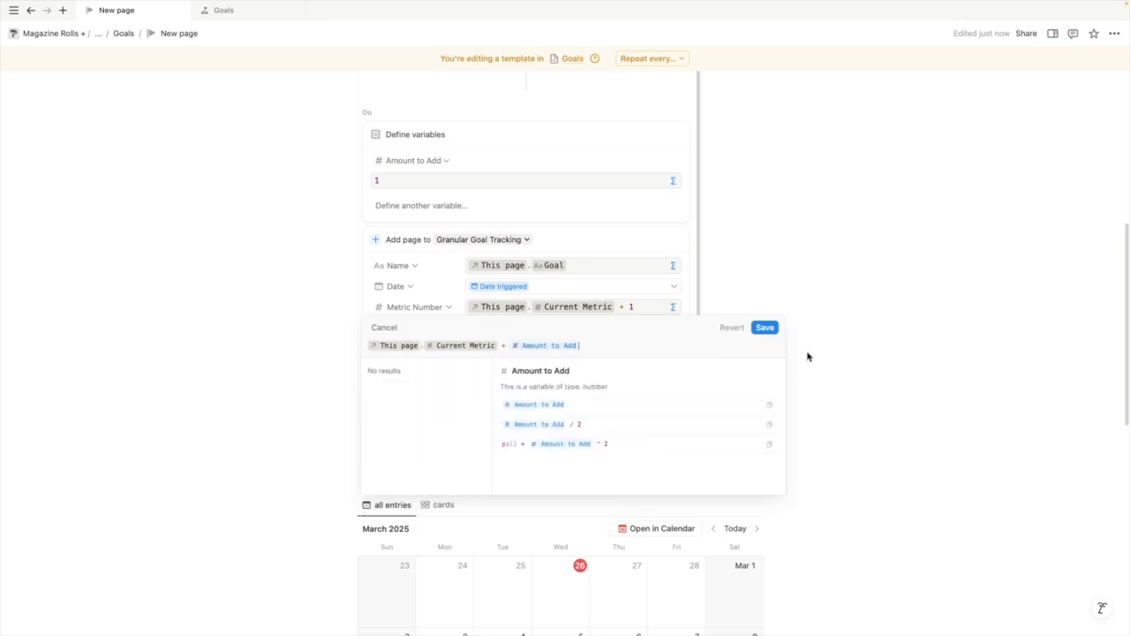
pyautogui.click(765, 328)
# Change the edit action's Current Metric formula to This page.Current Metric + Amount to Add and finish configuring the button
pyautogui.click(631, 412)
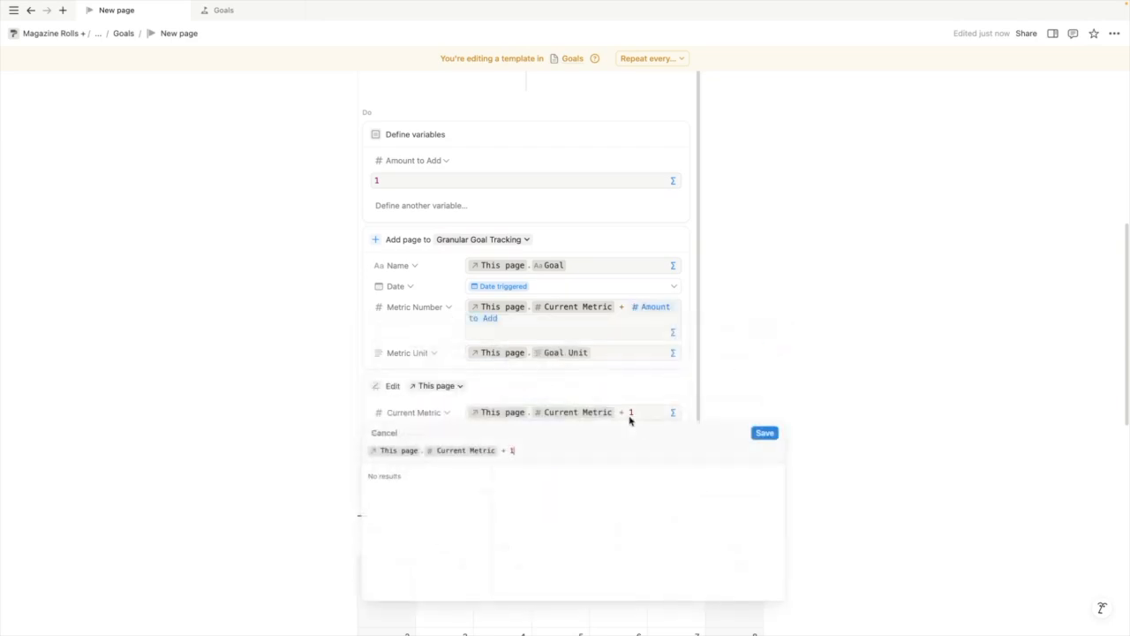
pyautogui.press('BackSpace')
pyautogui.write('A')
pyautogui.click(446, 515)
pyautogui.click(765, 433)
pyautogui.scroll(1, 416, 434)
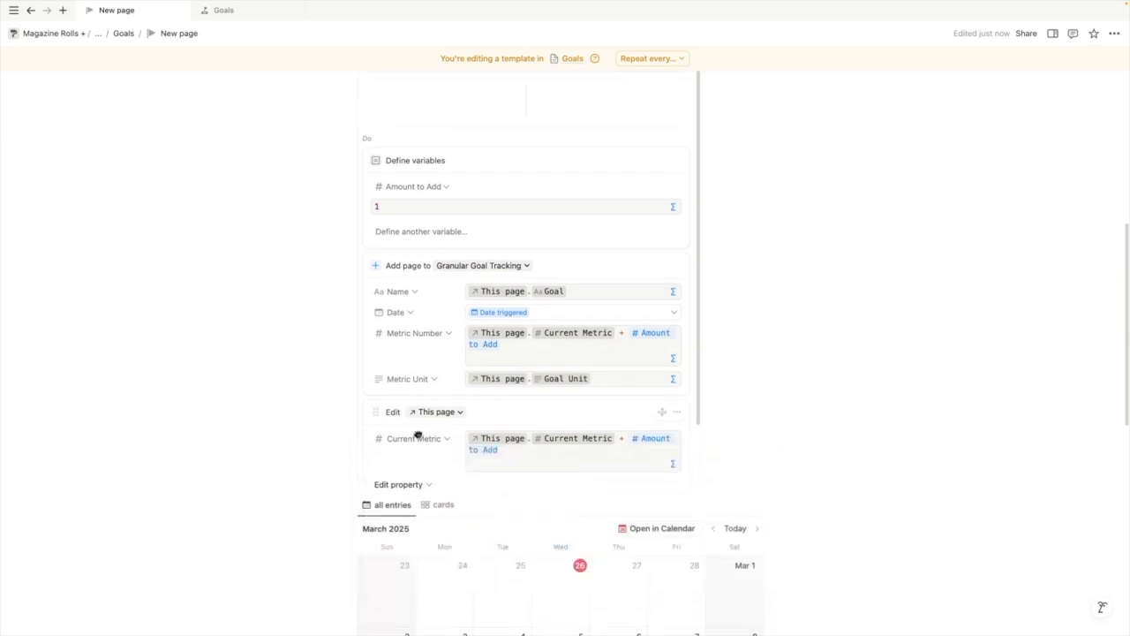
pyautogui.scroll(3, 674, 534)
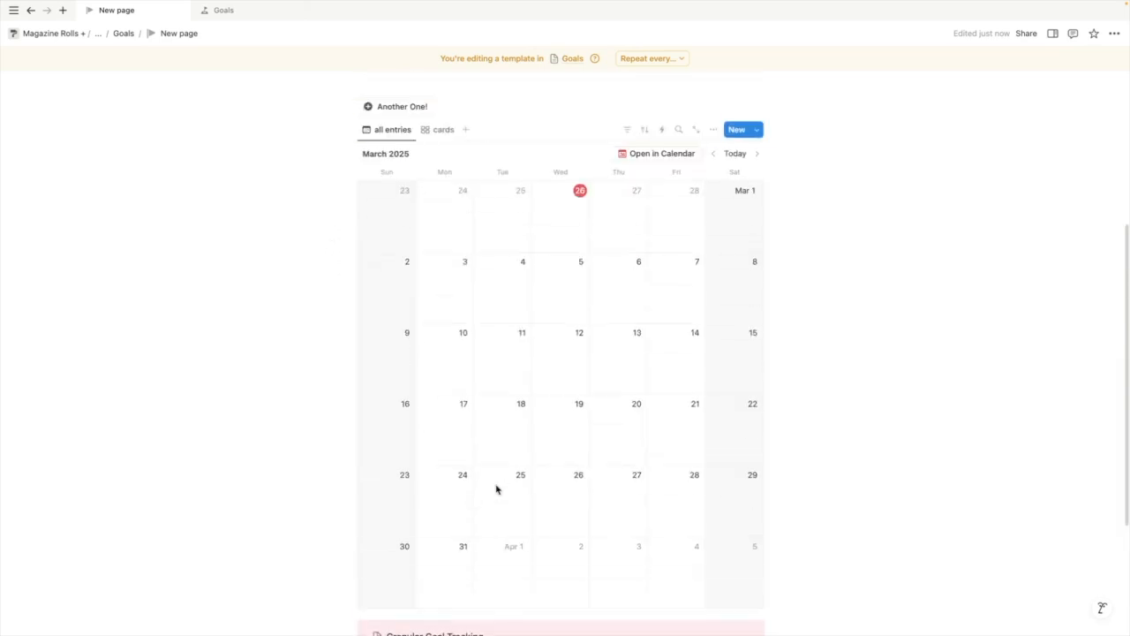
# Open the Plank for 3 minutes goal from the Advanced board and apply the New page template to it
pyautogui.scroll(2, 497, 490)
pyautogui.scroll(1, 497, 489)
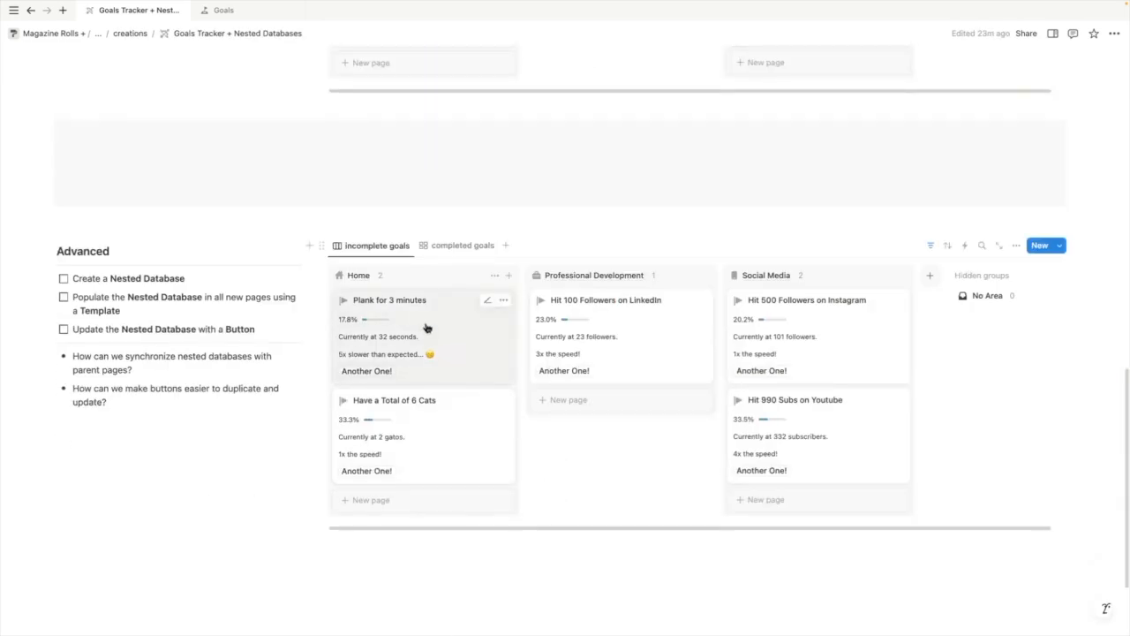
pyautogui.click(427, 326)
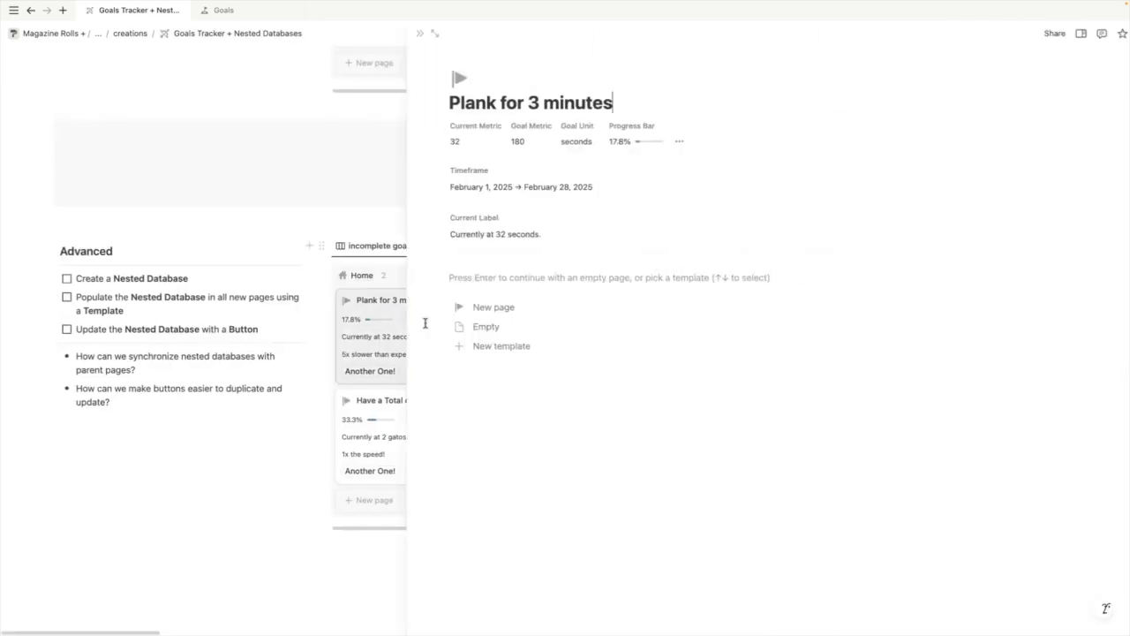
pyautogui.click(482, 307)
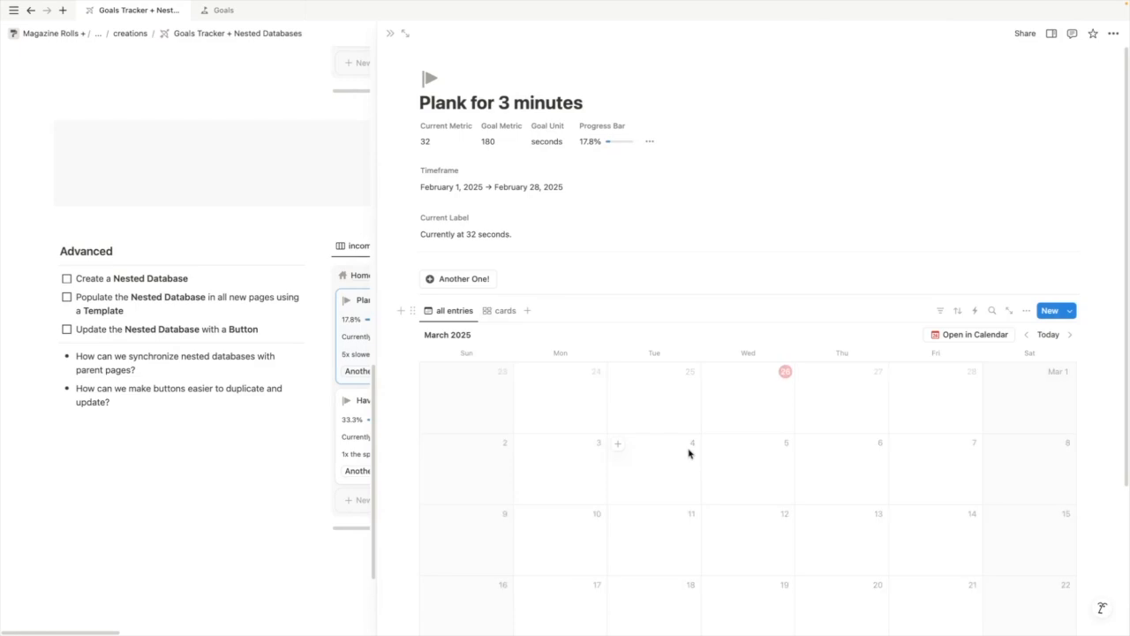
# Run the Another One! button on the Plank for 3 minutes page and check the calendar entry and metric
pyautogui.scroll(-1, 689, 454)
pyautogui.scroll(-6, 690, 454)
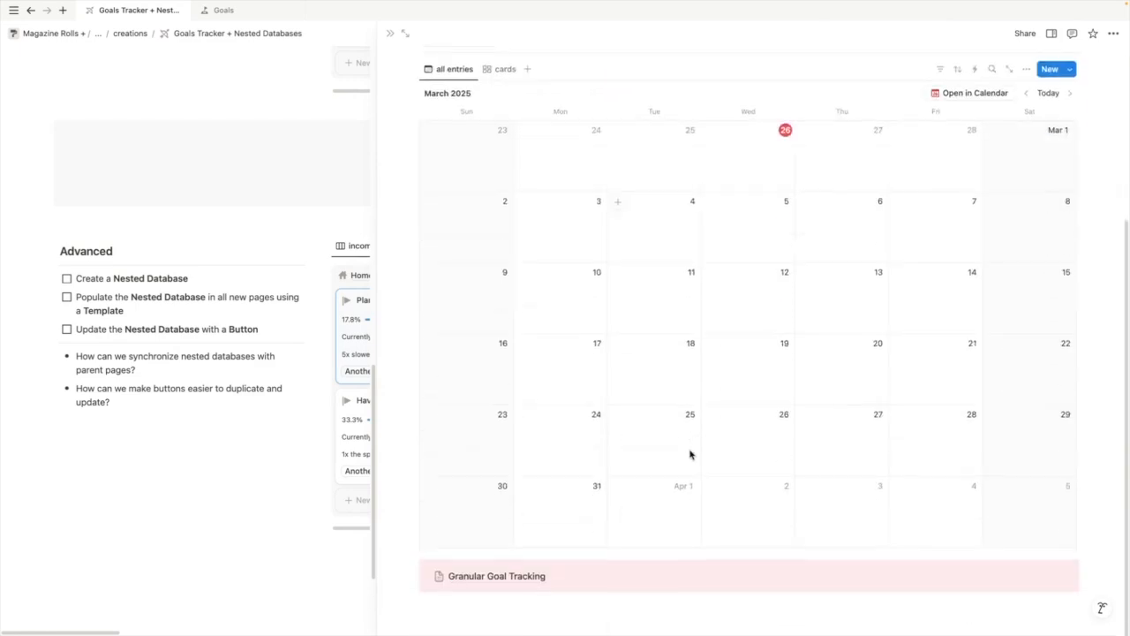
pyautogui.scroll(2, 691, 454)
pyautogui.click(458, 95)
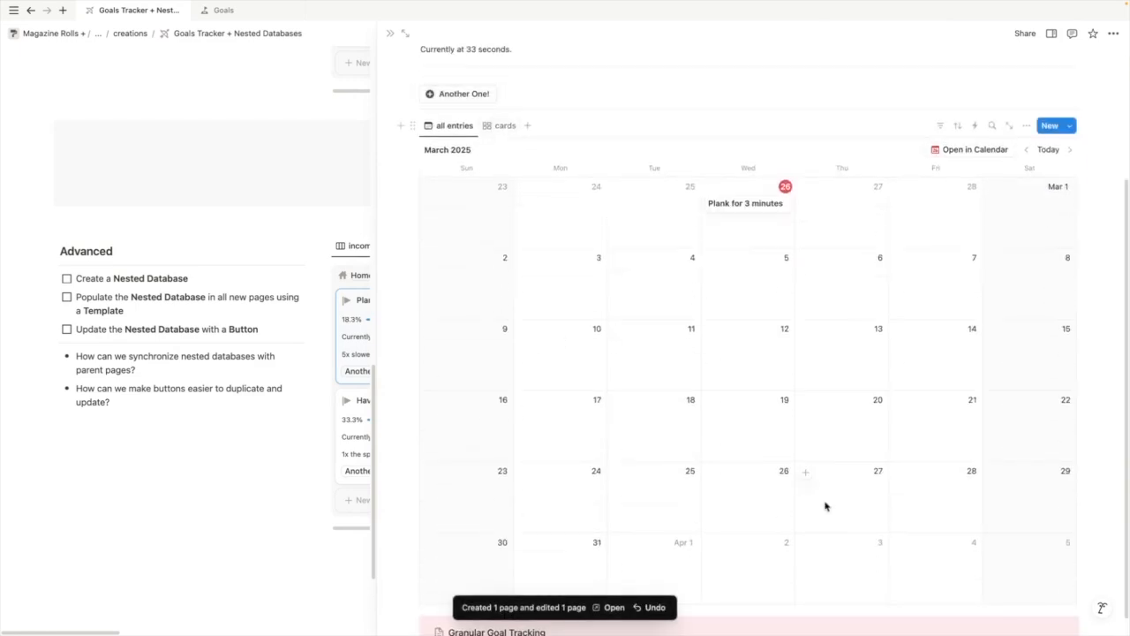
pyautogui.scroll(3, 825, 505)
pyautogui.scroll(1, 824, 505)
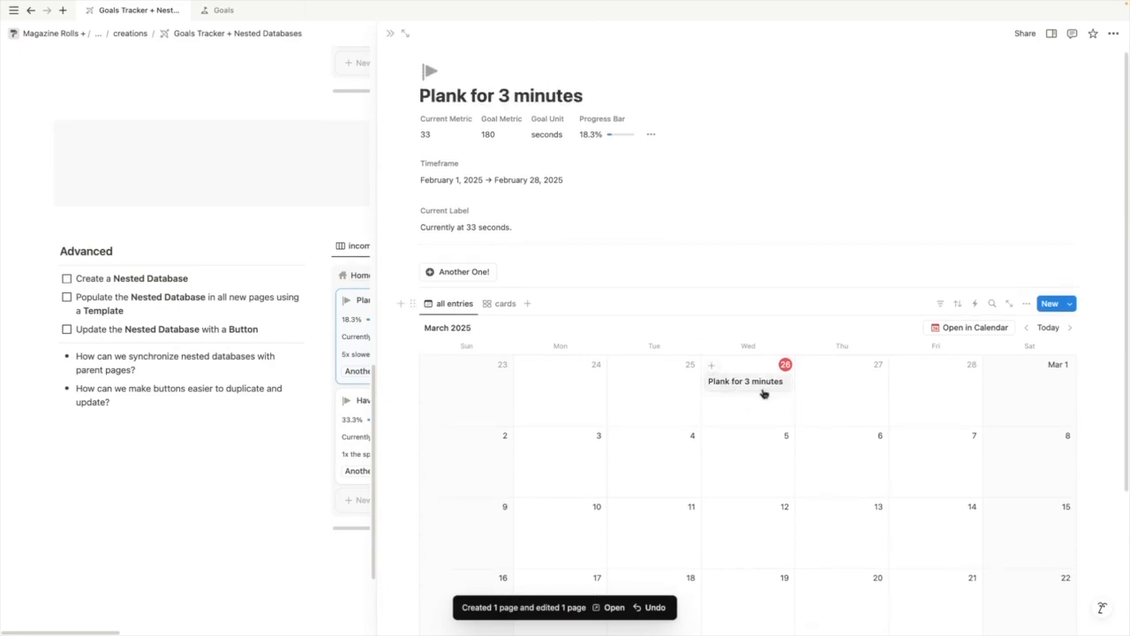
# Show the Label property on entries in the Plank goal's all entries calendar view
pyautogui.click(1027, 303)
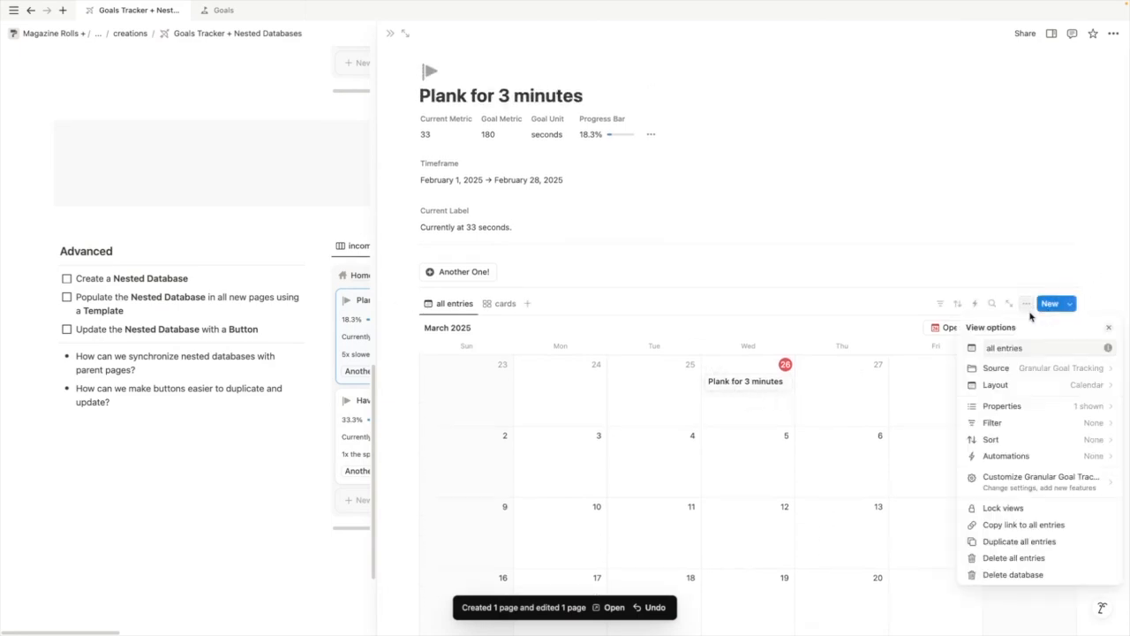
pyautogui.click(1022, 409)
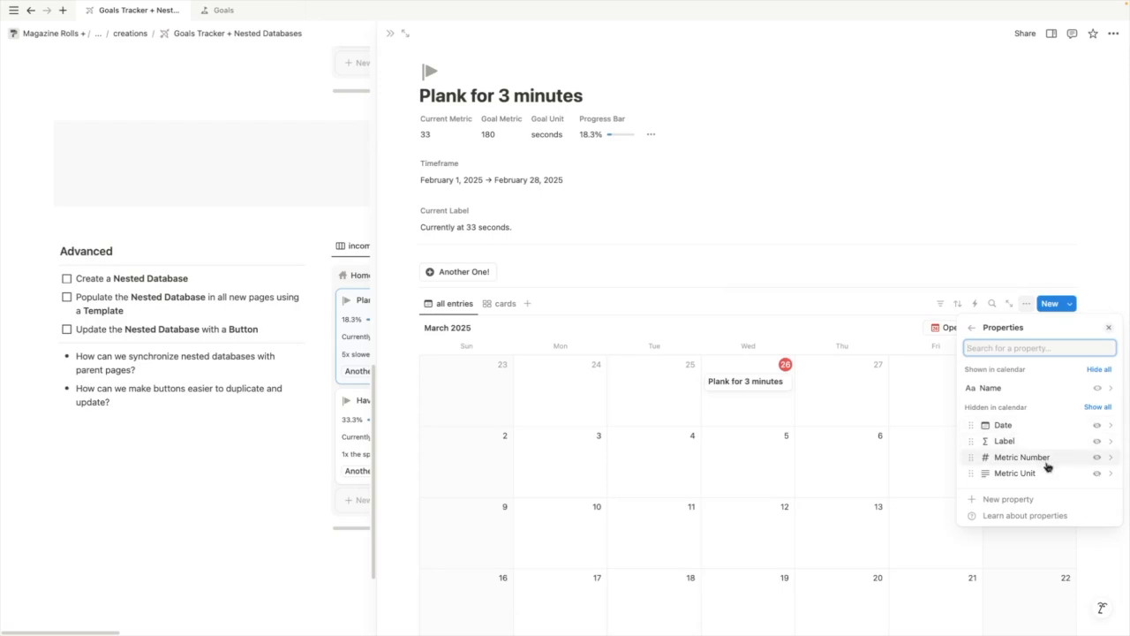
pyautogui.moveTo(1039, 446); pyautogui.dragTo(1033, 411)
pyautogui.click(762, 397)
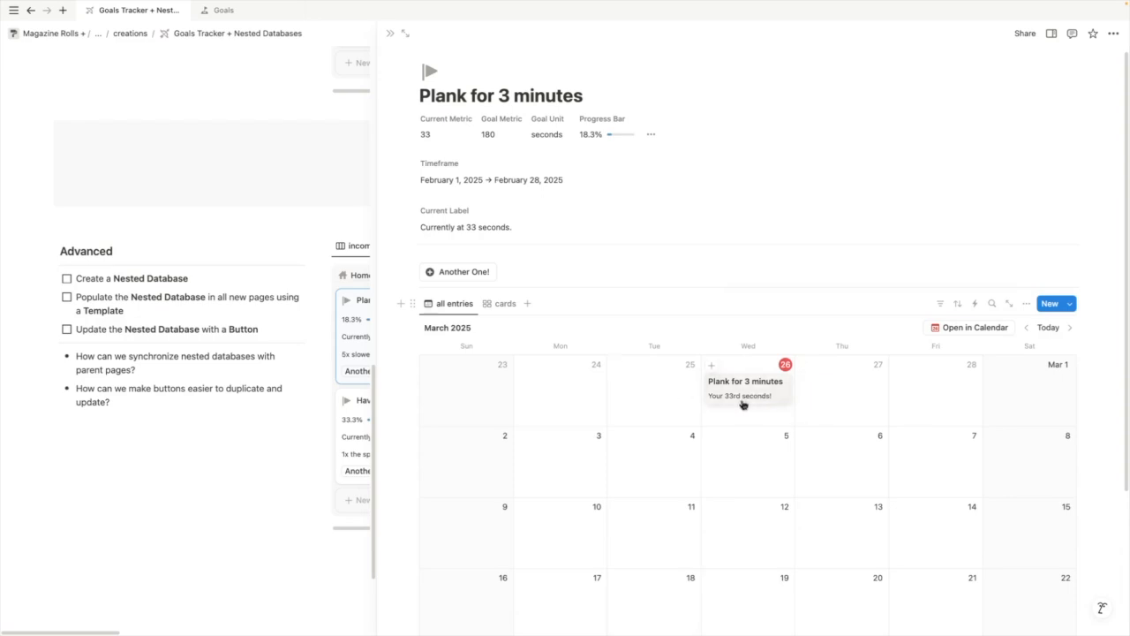
# Delete the button, database views and Granular Goal Tracking block from the Plank for 3 minutes page
pyautogui.scroll(-4, 523, 298)
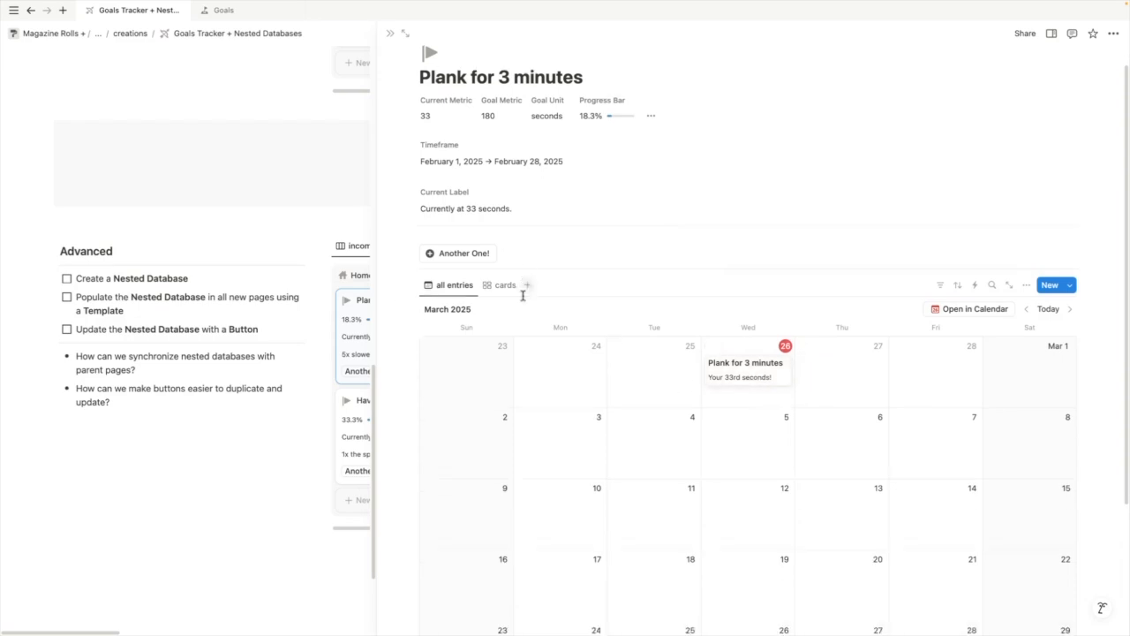
pyautogui.scroll(1, 521, 298)
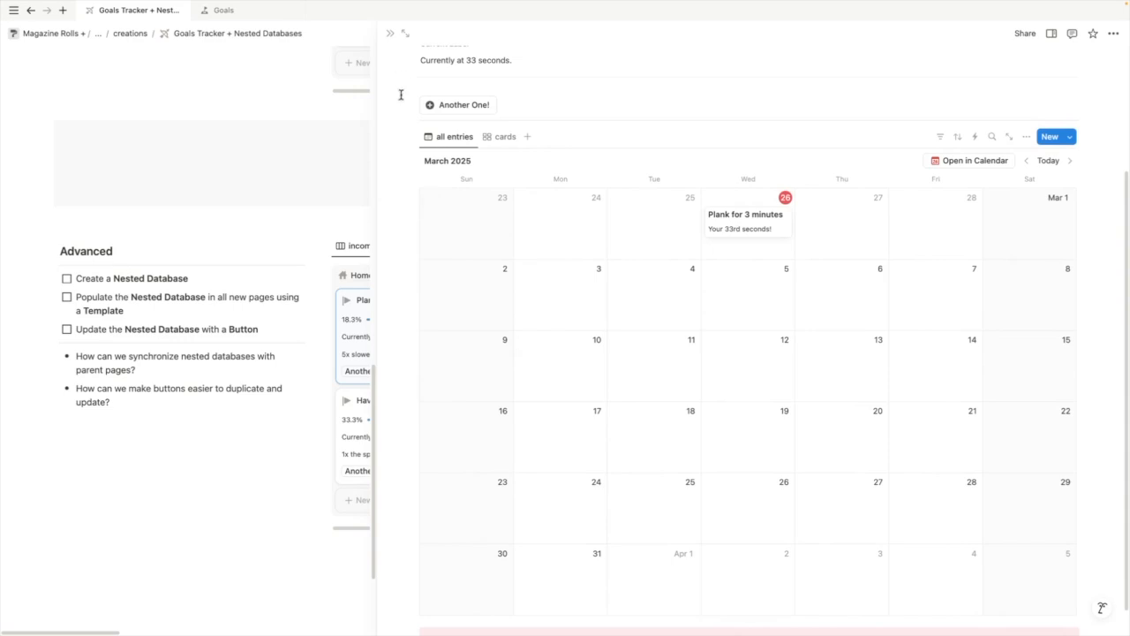
pyautogui.moveTo(391, 106); pyautogui.dragTo(552, 601)
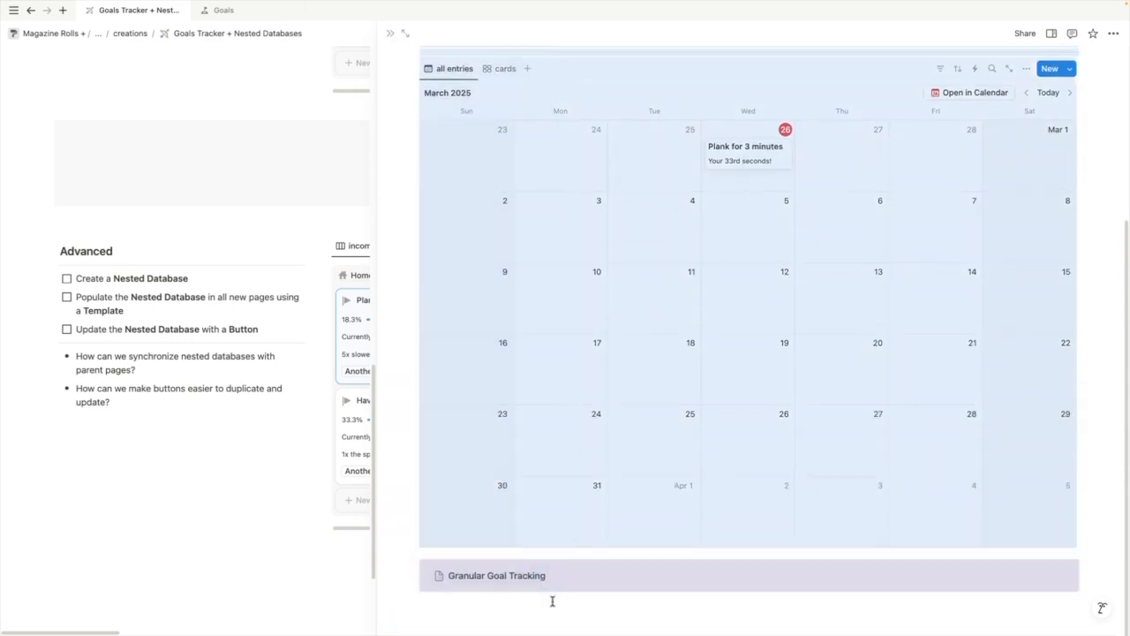
pyautogui.press('Delete')
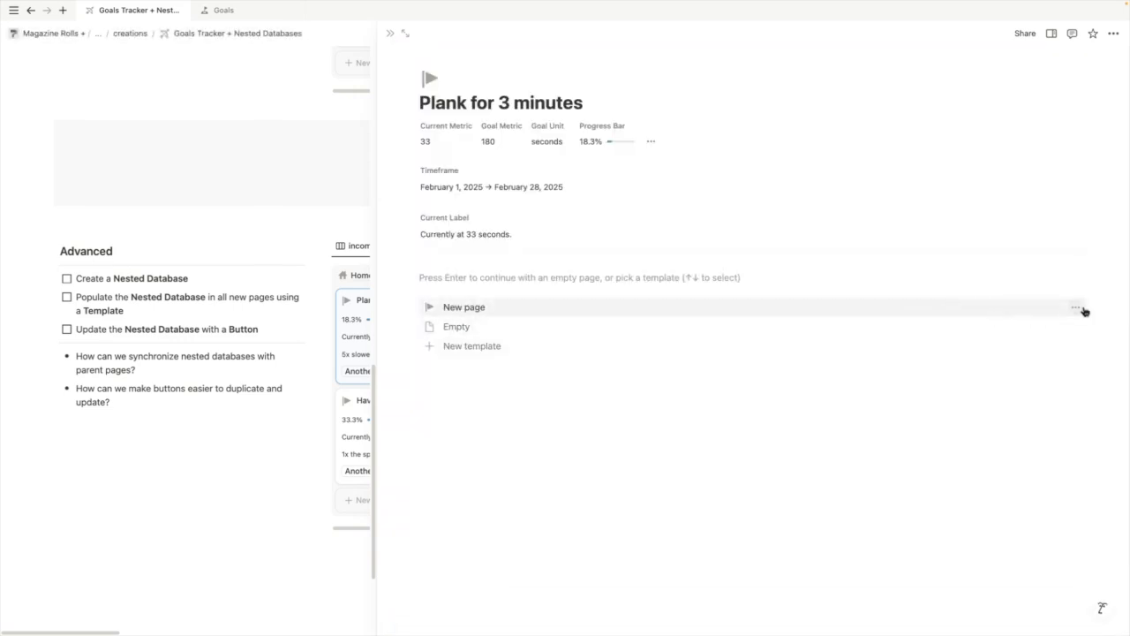
# Open the goals' New page template for editing and bring up the configuration of its Another One! button
pyautogui.click(1078, 308)
pyautogui.click(1007, 303)
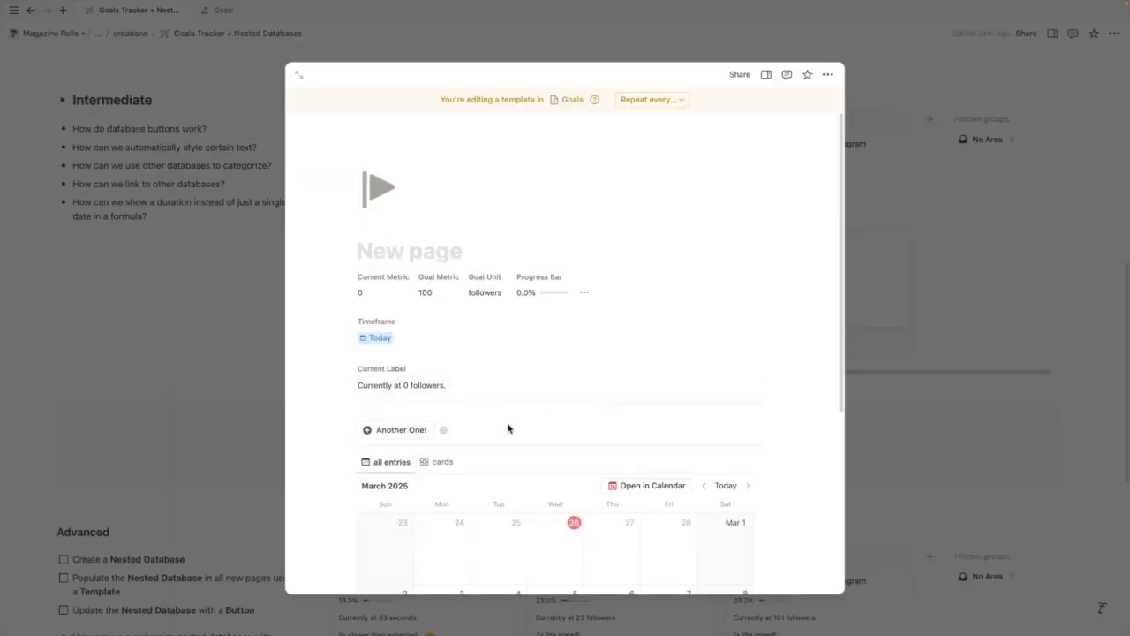
pyautogui.scroll(-3, 509, 419)
pyautogui.click(442, 308)
pyautogui.scroll(-5, 542, 436)
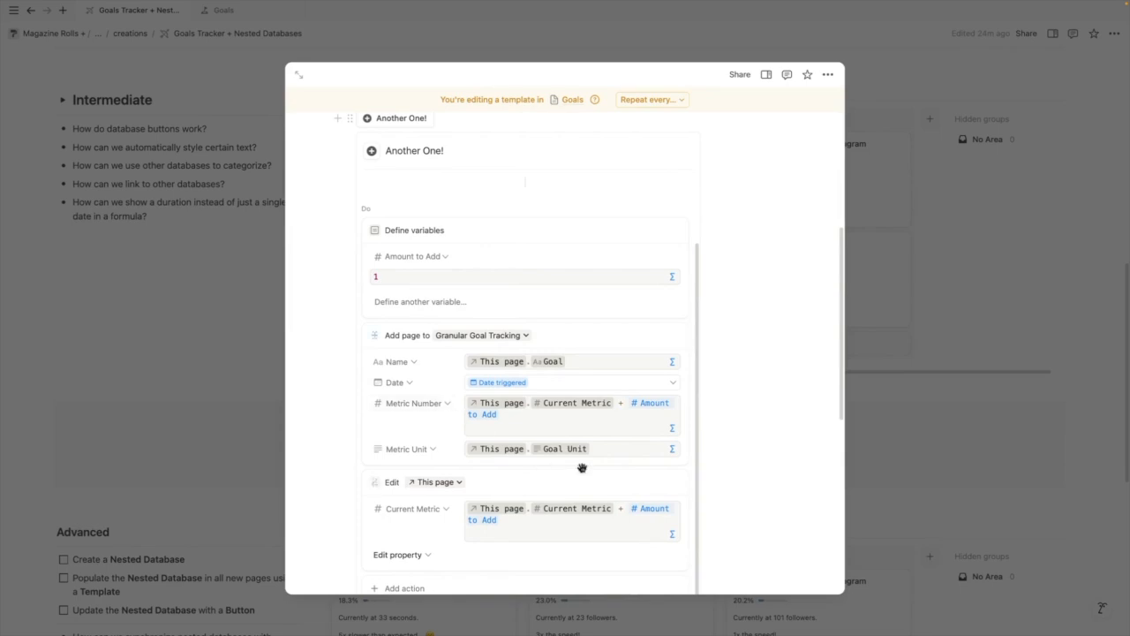
# Set the new entry's Metric Unit formula to substring(This page.Goal Unit, 0, -1) and close the button configuration
pyautogui.click(616, 453)
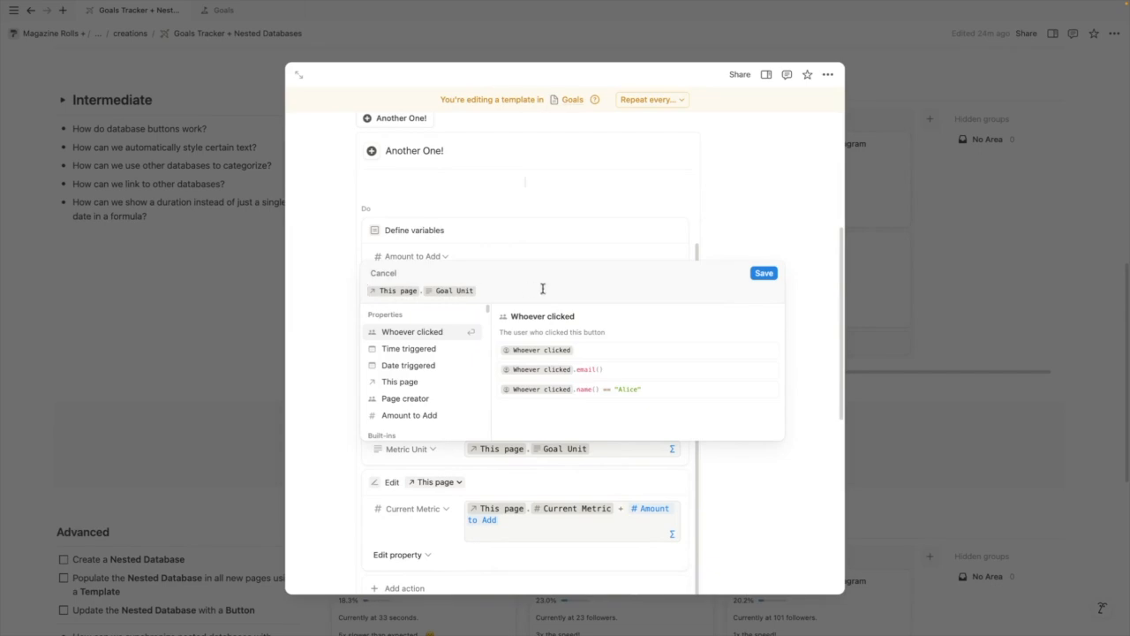
pyautogui.write('substring')
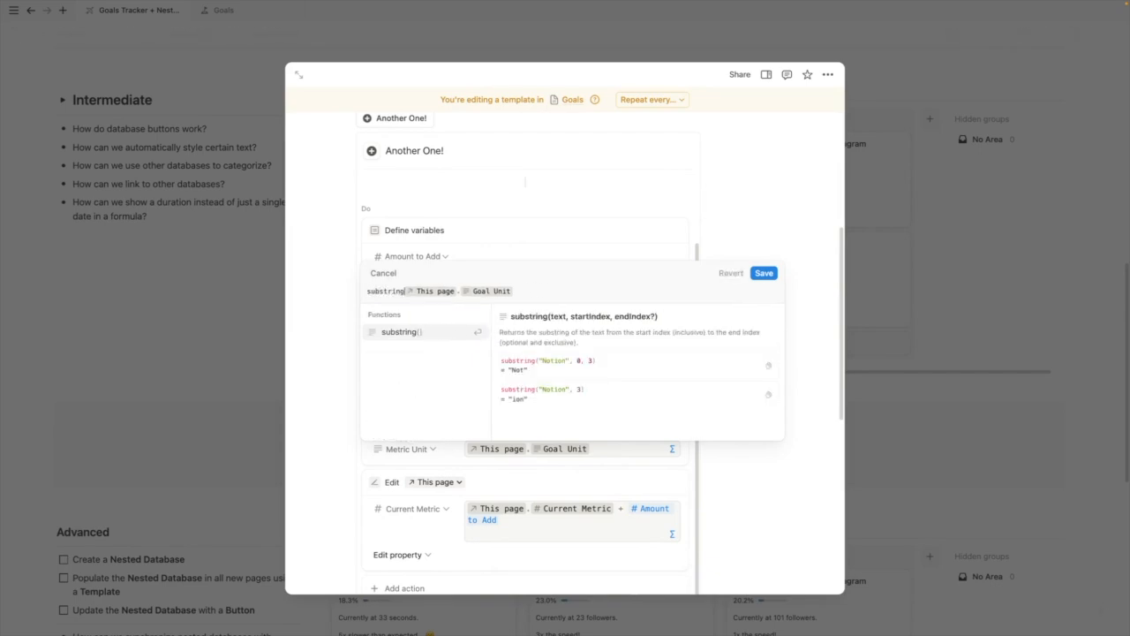
pyautogui.click(416, 331)
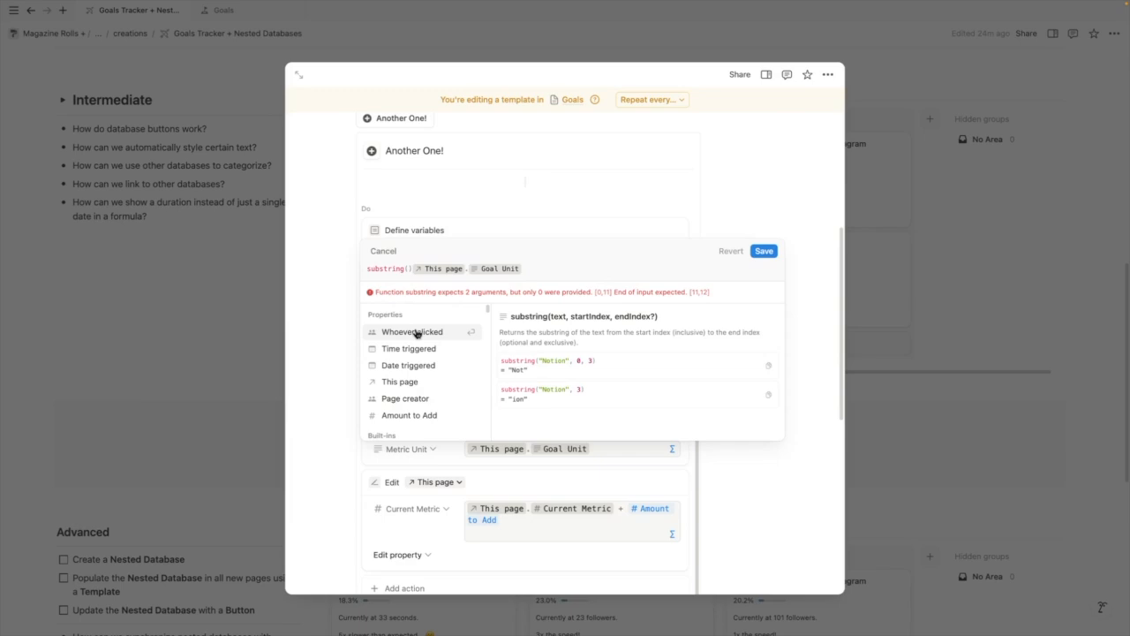
pyautogui.press('Delete')
pyautogui.write(', 0, -1')
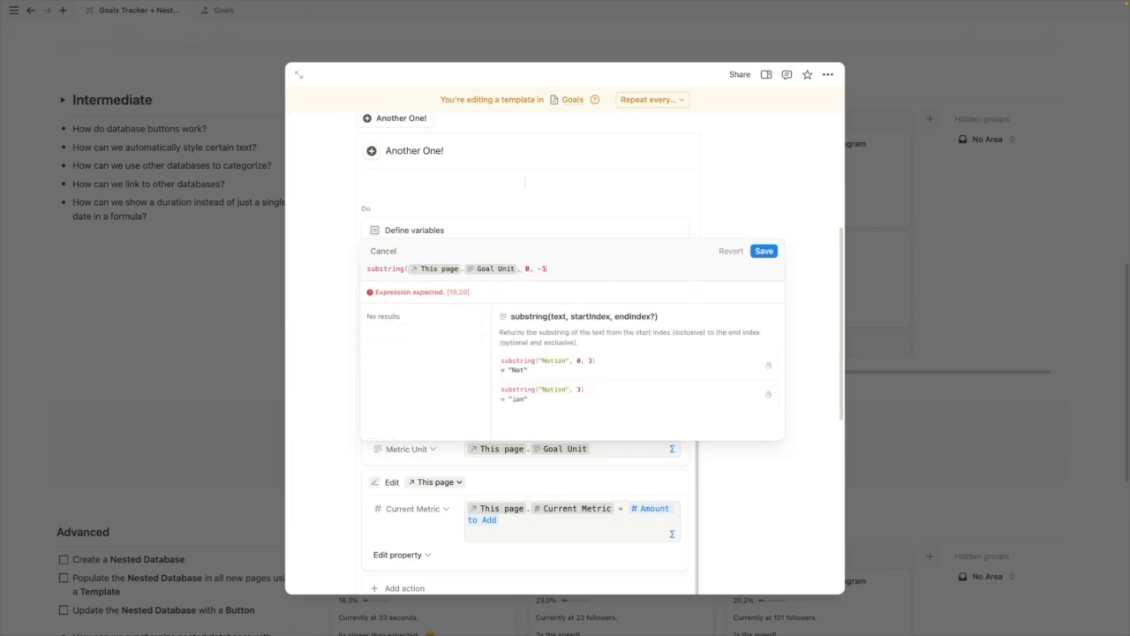
pyautogui.write(')')
pyautogui.click(765, 273)
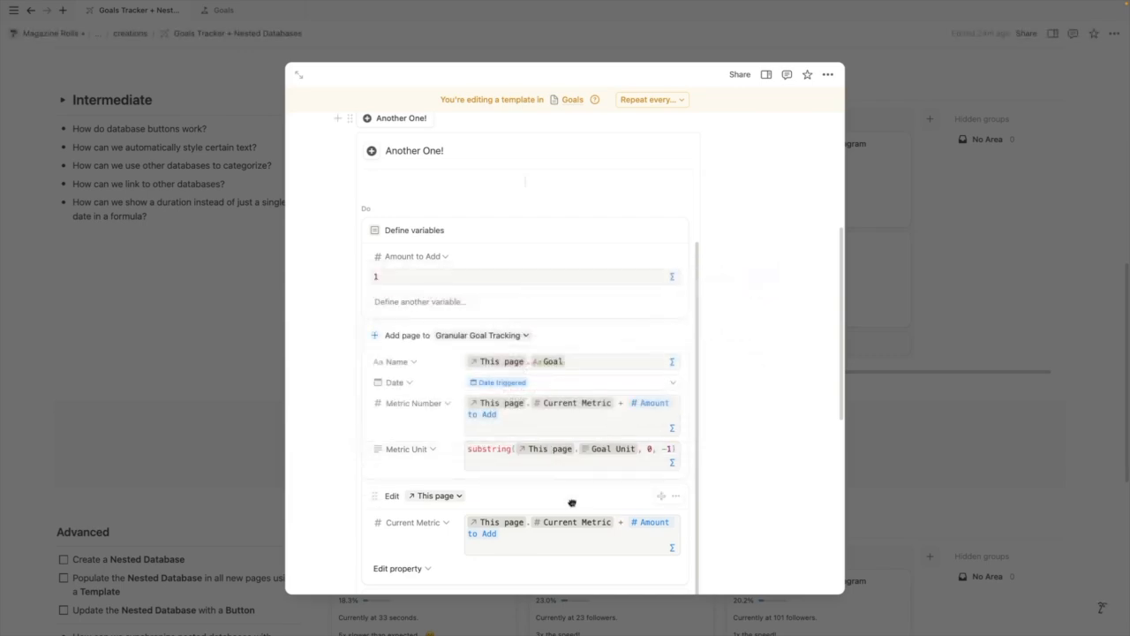
pyautogui.click(713, 341)
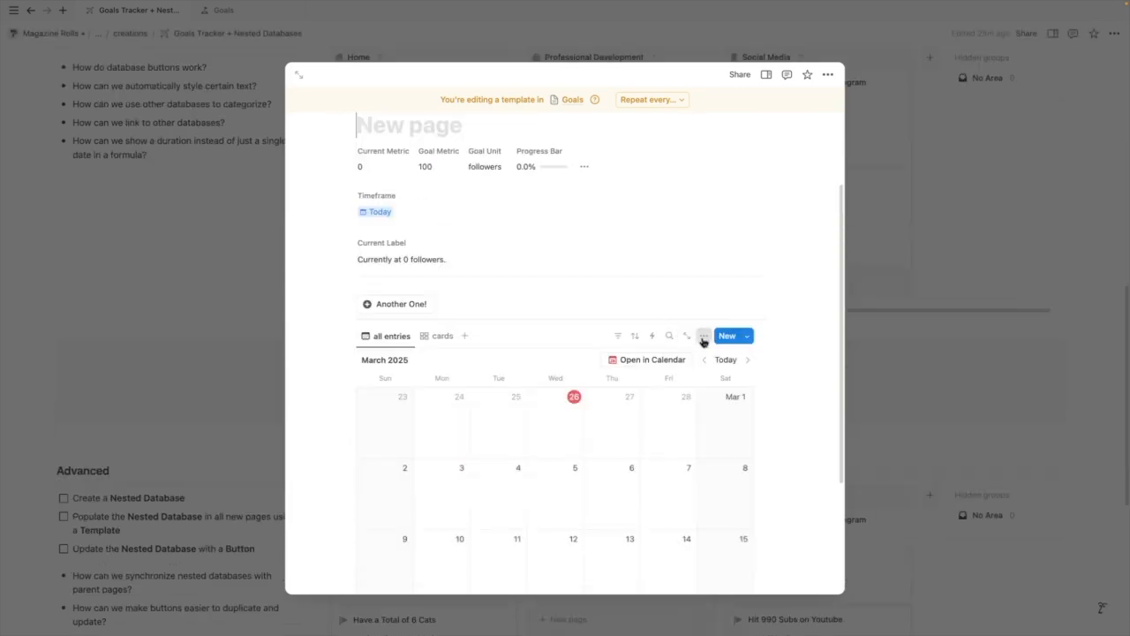
# Show the Label property in the template's all entries calendar view and switch to the cards view
pyautogui.click(704, 337)
pyautogui.click(813, 446)
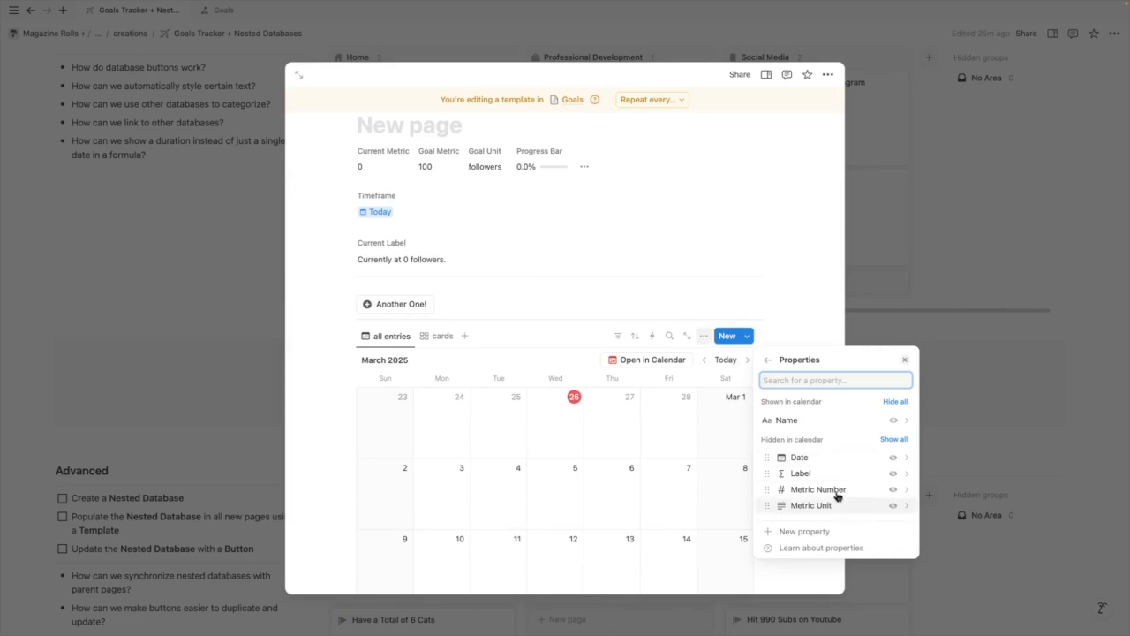
pyautogui.moveTo(833, 474); pyautogui.dragTo(820, 447)
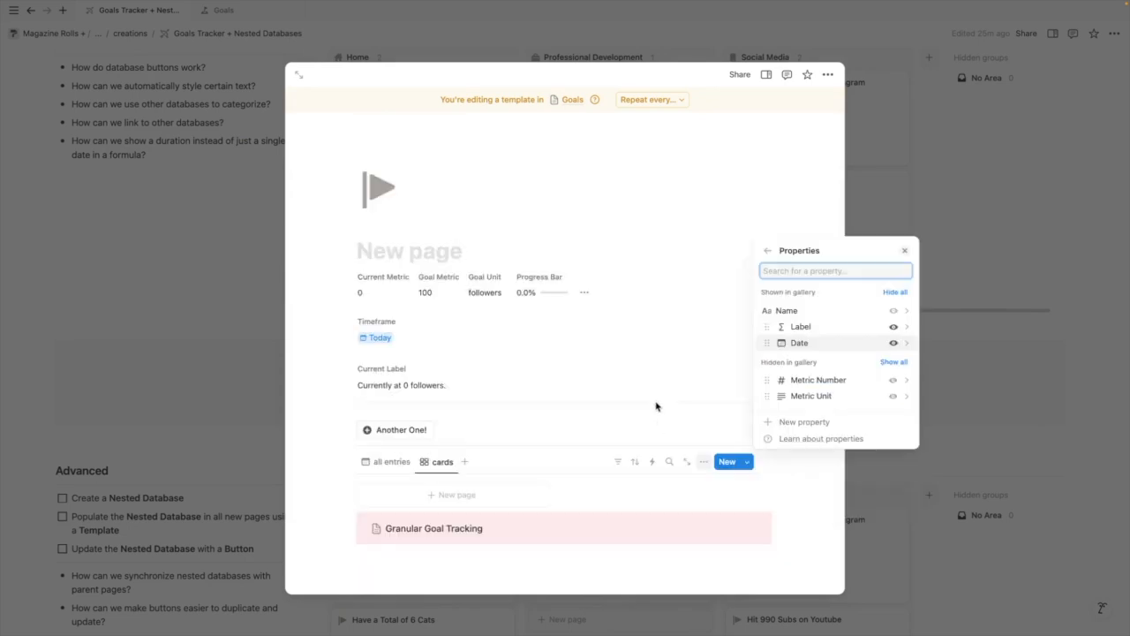
pyautogui.click(639, 446)
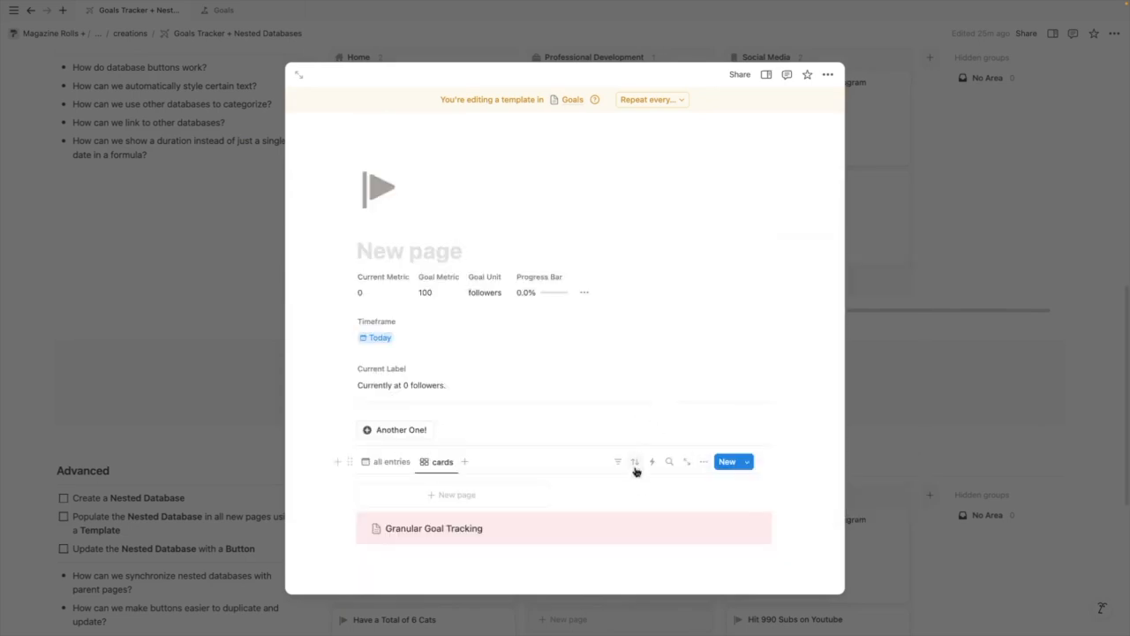
# Sort the cards view by Date in descending order, save the sort for everyone and hide the sort bar
pyautogui.click(635, 461)
pyautogui.click(606, 526)
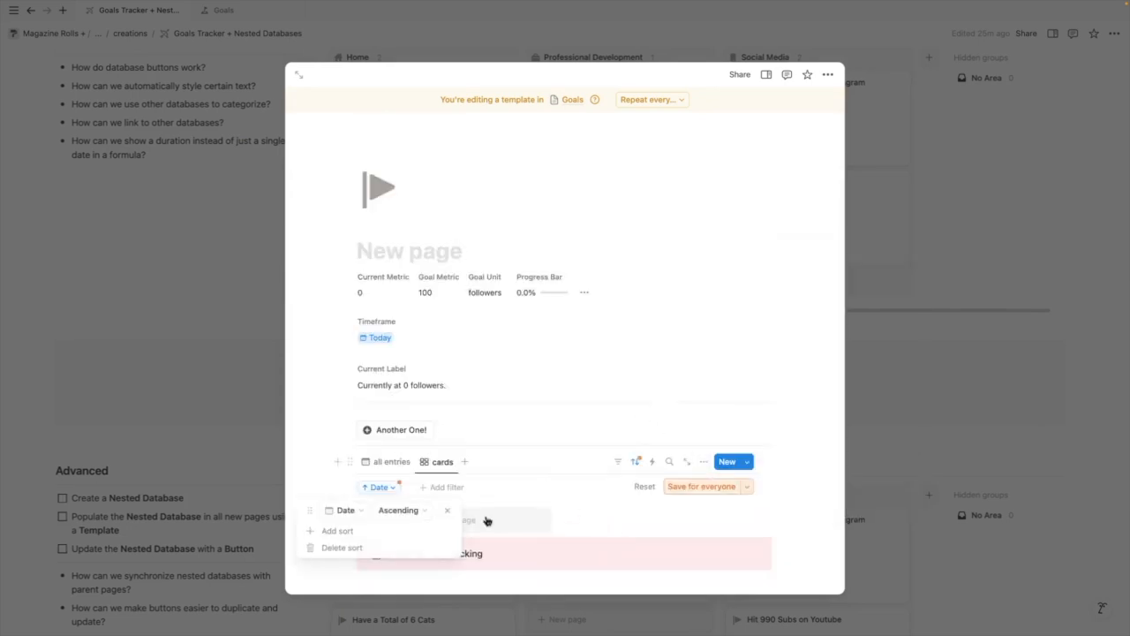
pyautogui.click(399, 509)
pyautogui.click(391, 545)
pyautogui.click(702, 486)
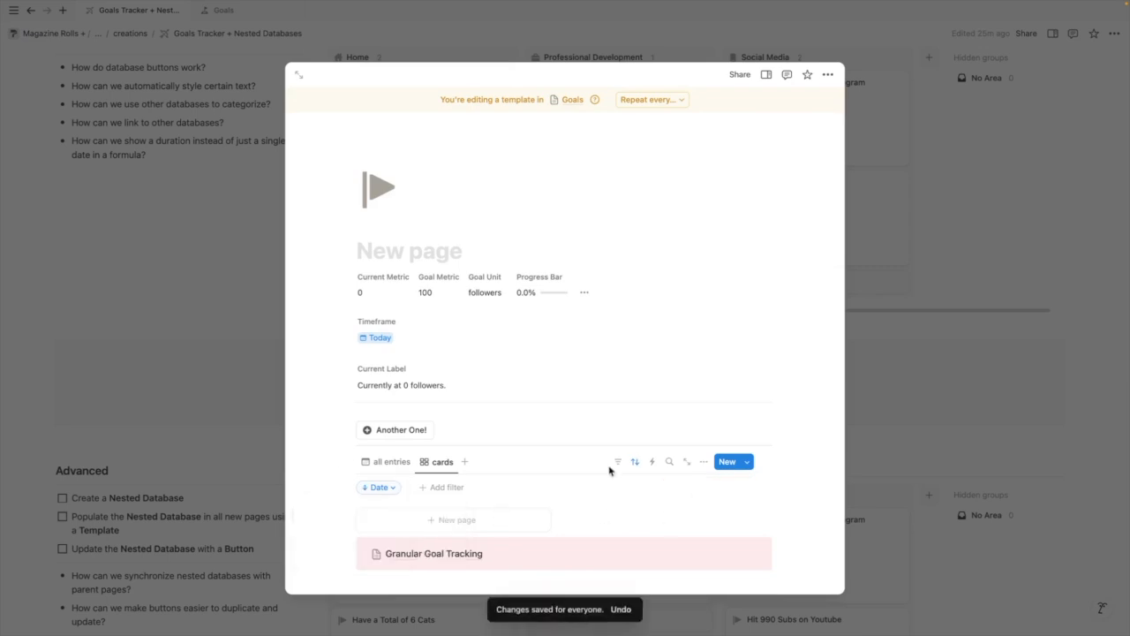
pyautogui.click(618, 461)
# Set the cards view's gallery card size to Small
pyautogui.click(704, 461)
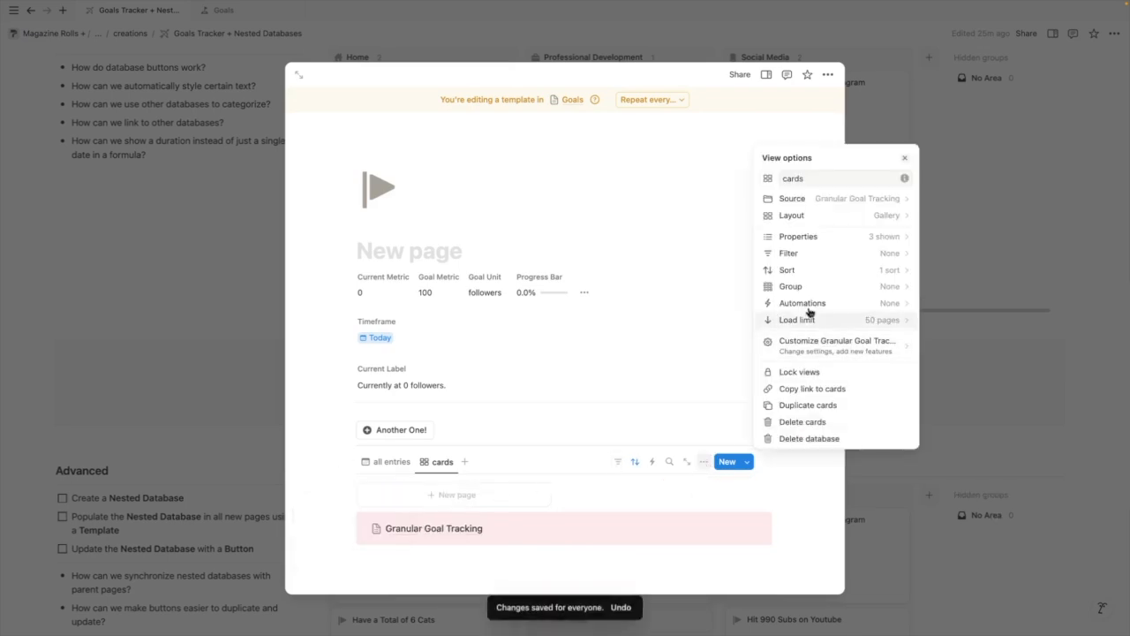
pyautogui.click(812, 225)
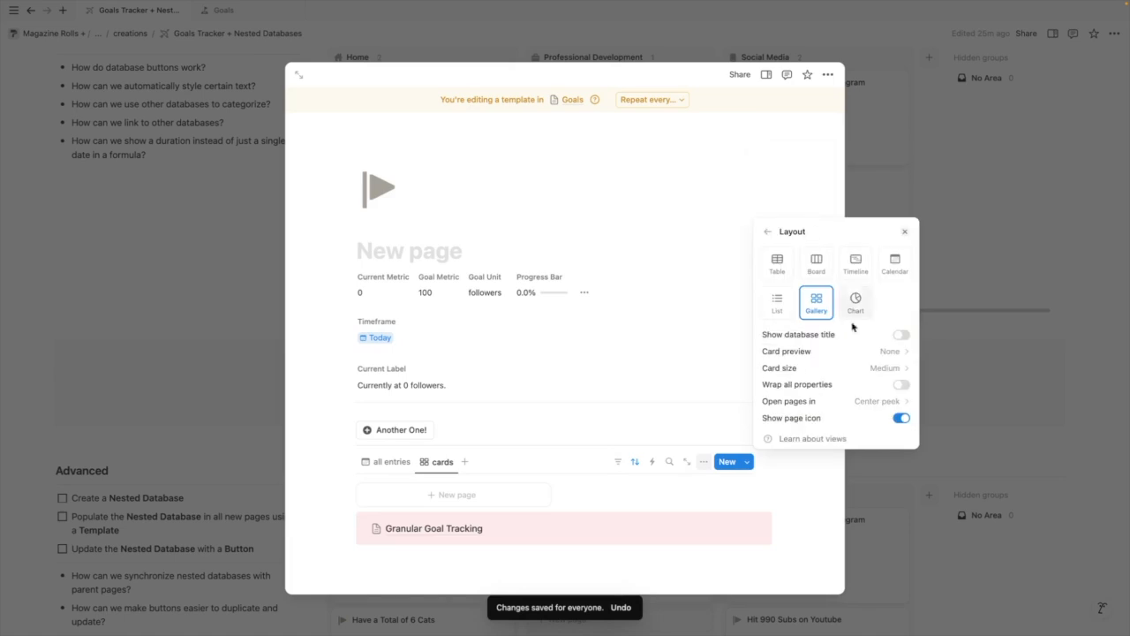
pyautogui.click(791, 368)
pyautogui.click(809, 389)
pyautogui.click(768, 232)
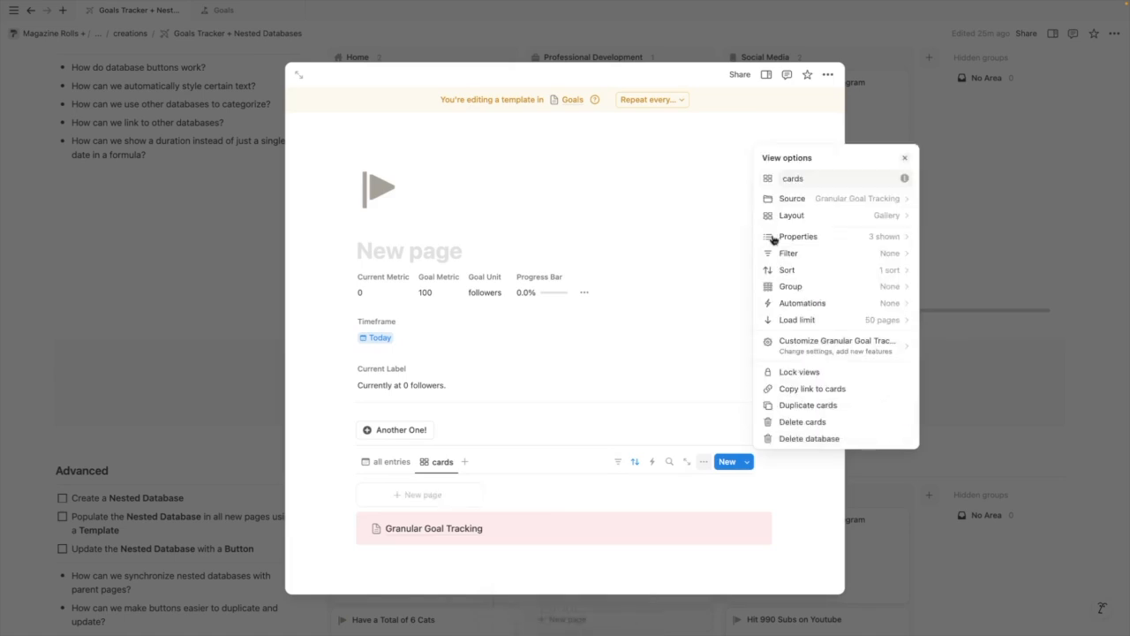
# Adjust the cards view's load limit, close its view options and switch the template back to the all entries view
pyautogui.click(826, 322)
pyautogui.click(800, 338)
pyautogui.click(586, 460)
pyautogui.click(393, 462)
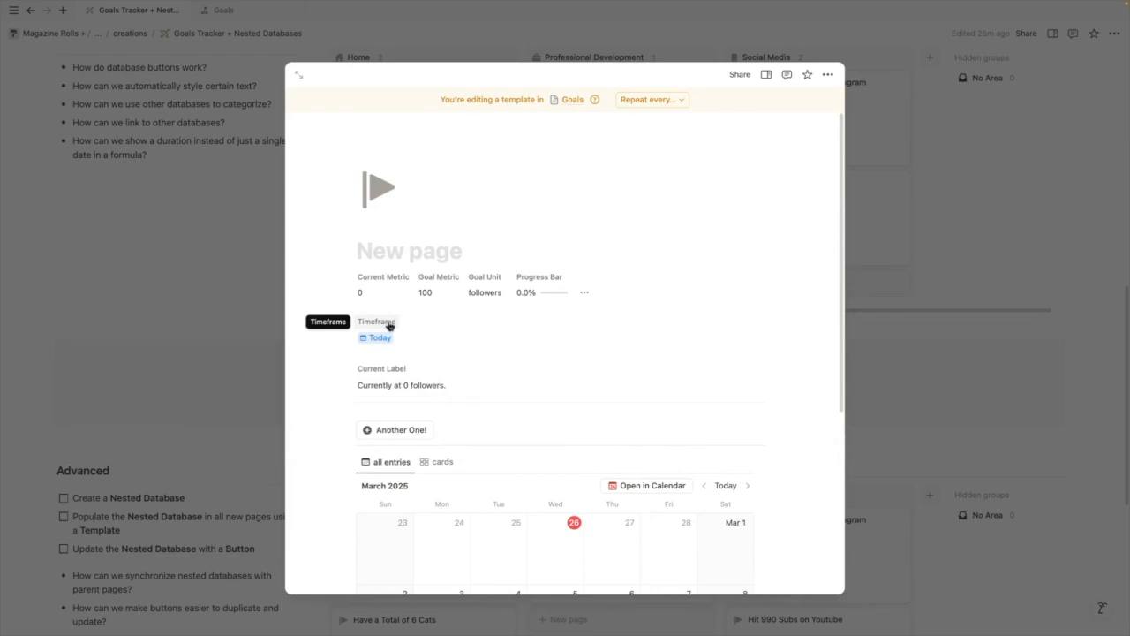
pyautogui.scroll(-3, 503, 379)
pyautogui.scroll(3, 502, 379)
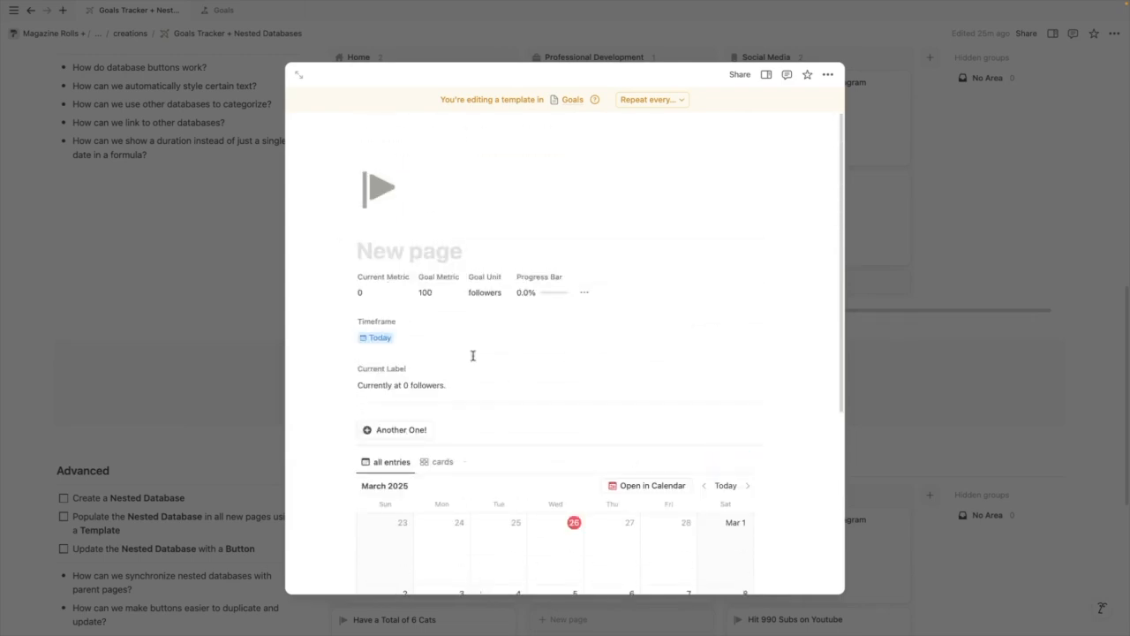
# Close the template and check off the three to-dos under Advanced about creating, populating and updating the Nested Database
pyautogui.click(63, 296)
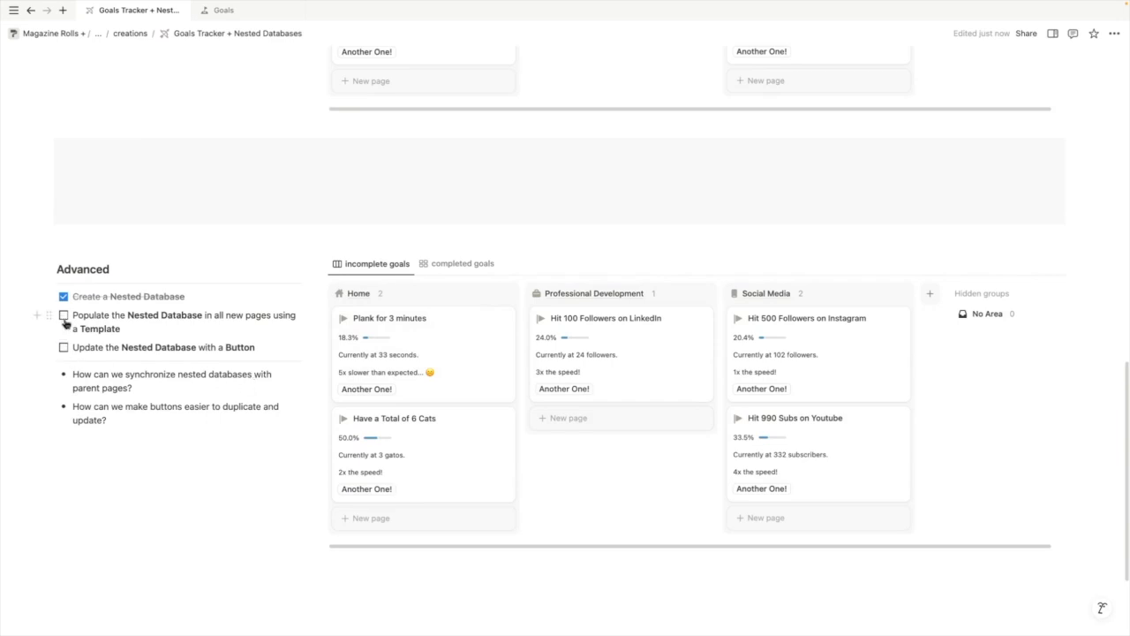
pyautogui.click(64, 316)
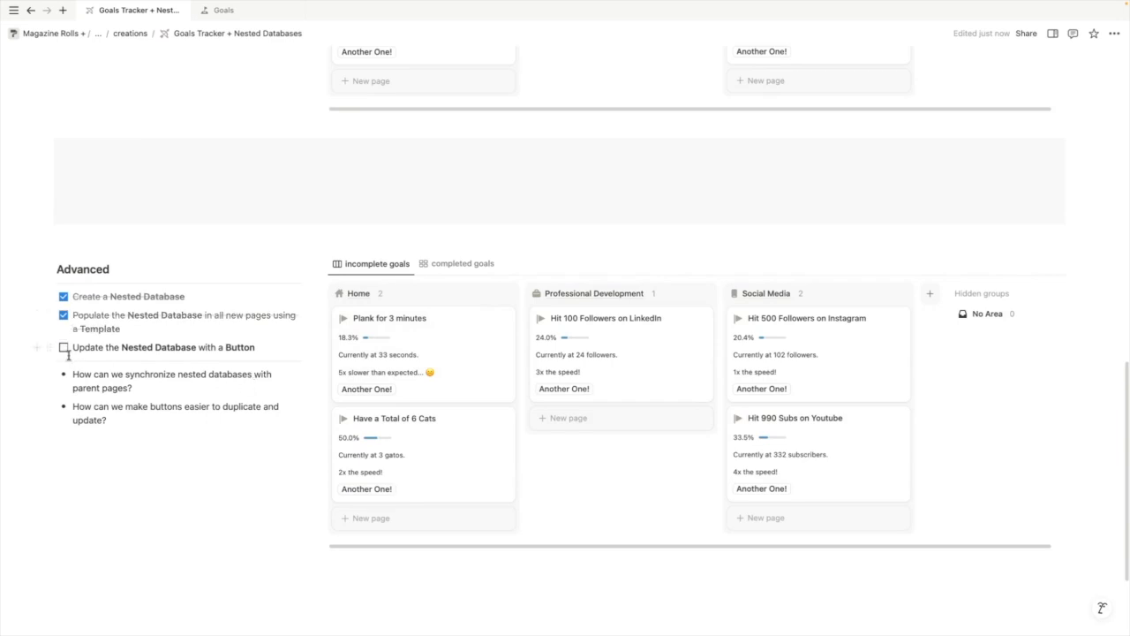
pyautogui.click(63, 348)
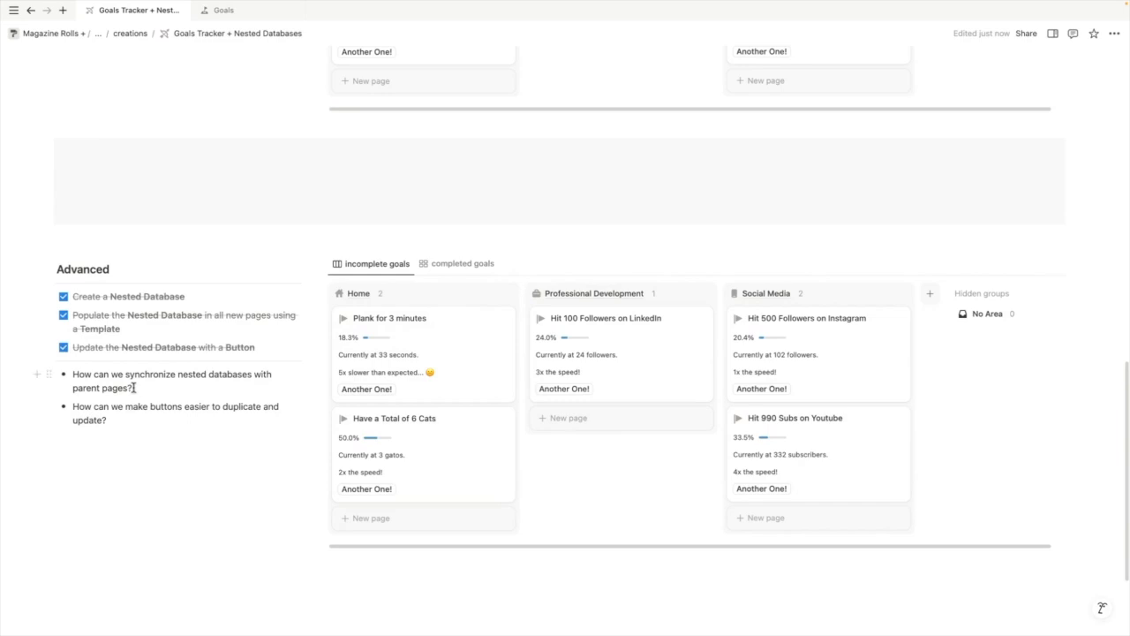
pyautogui.moveTo(142, 391); pyautogui.dragTo(68, 373)
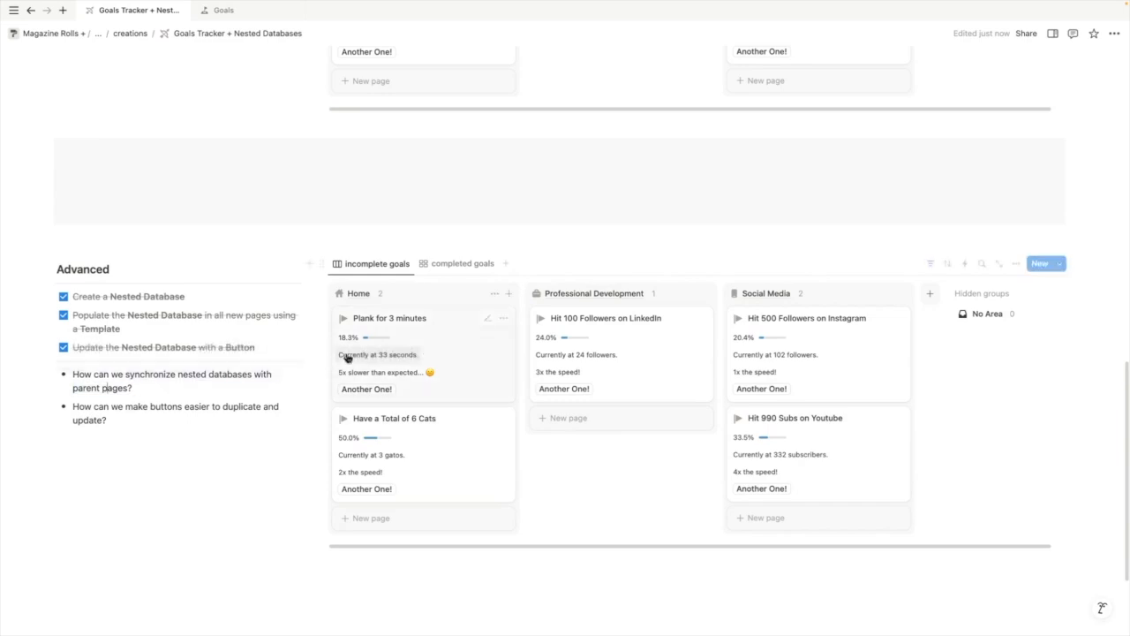
# Apply the New page template to the Plank for 3 minutes, Have a Total of 6 Cats and Hit 500 Followers on Instagram goals
pyautogui.click(484, 354)
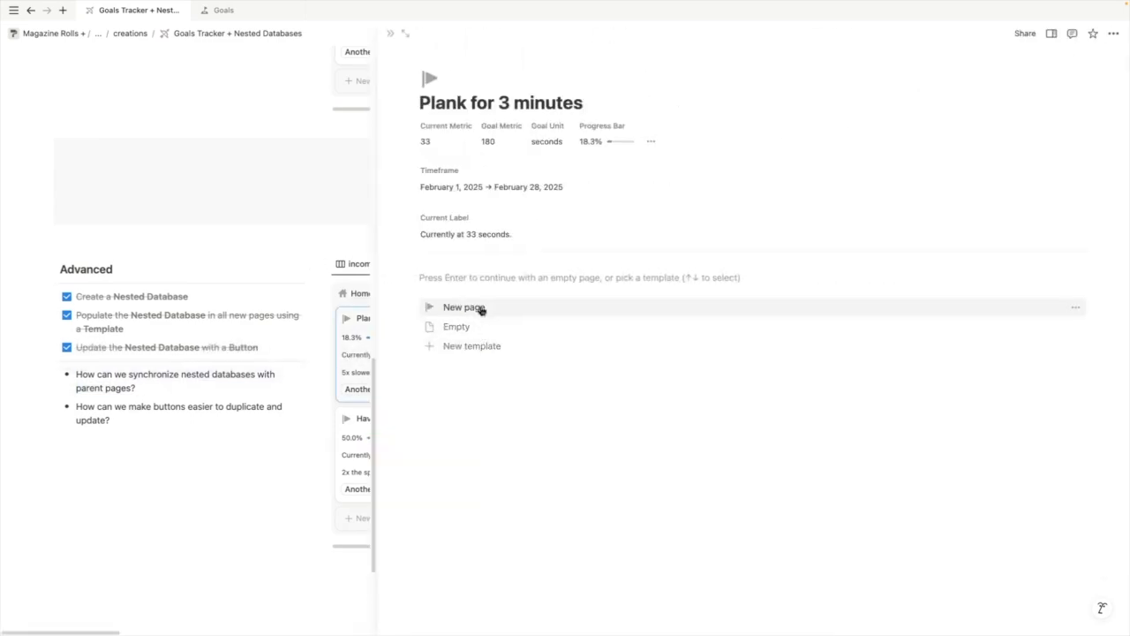
pyautogui.click(287, 497)
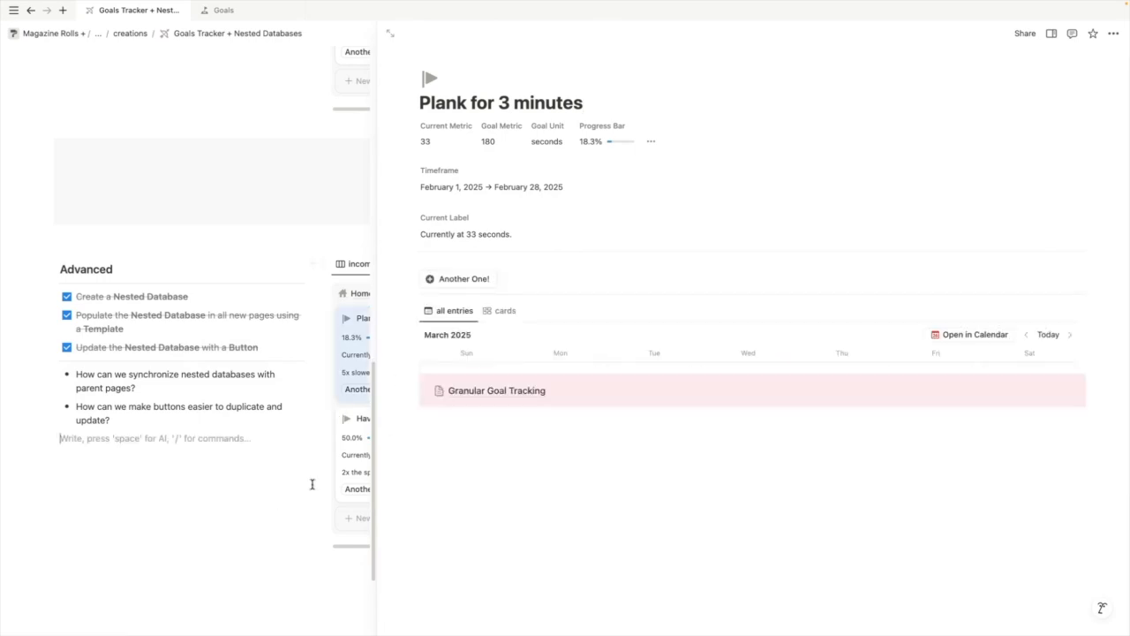
pyautogui.click(457, 453)
pyautogui.click(475, 307)
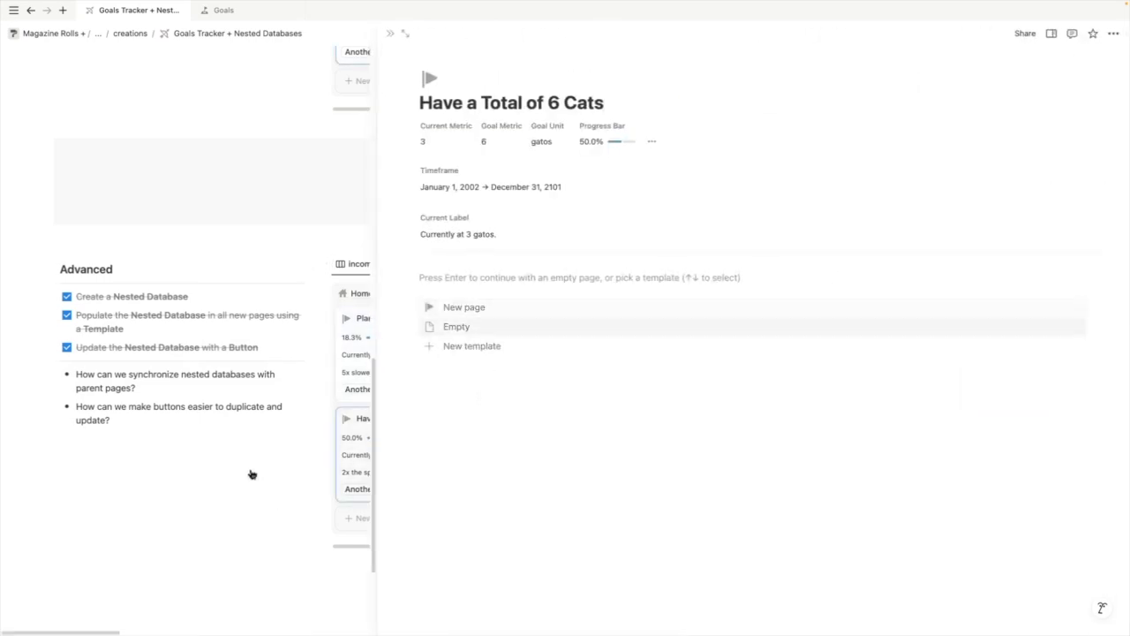
pyautogui.click(226, 481)
pyautogui.click(820, 365)
pyautogui.click(482, 313)
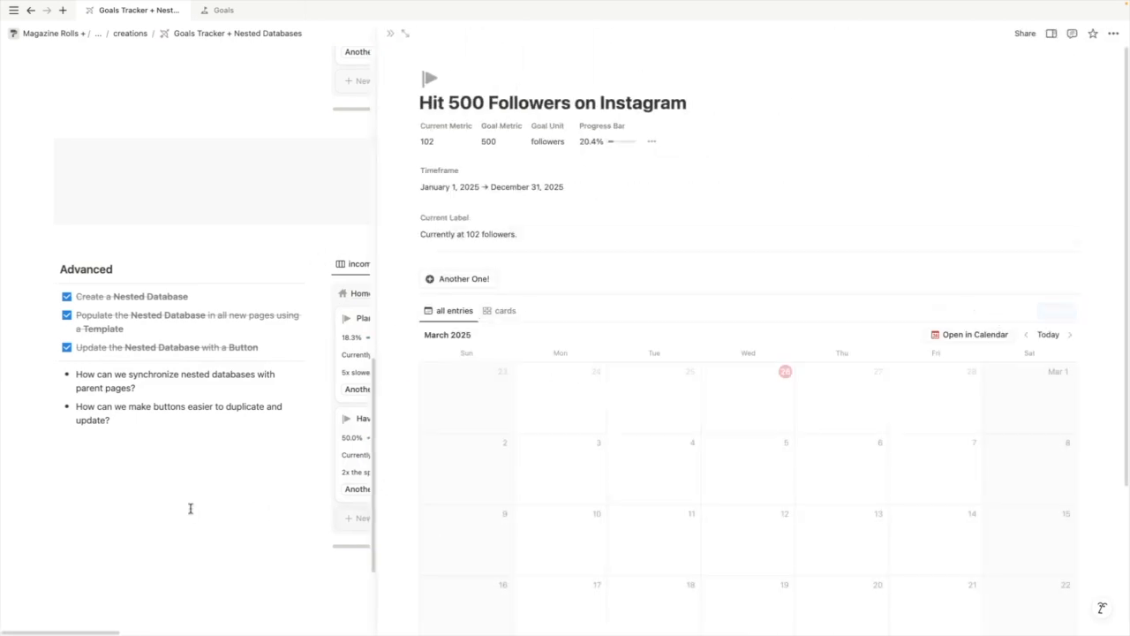
pyautogui.click(389, 33)
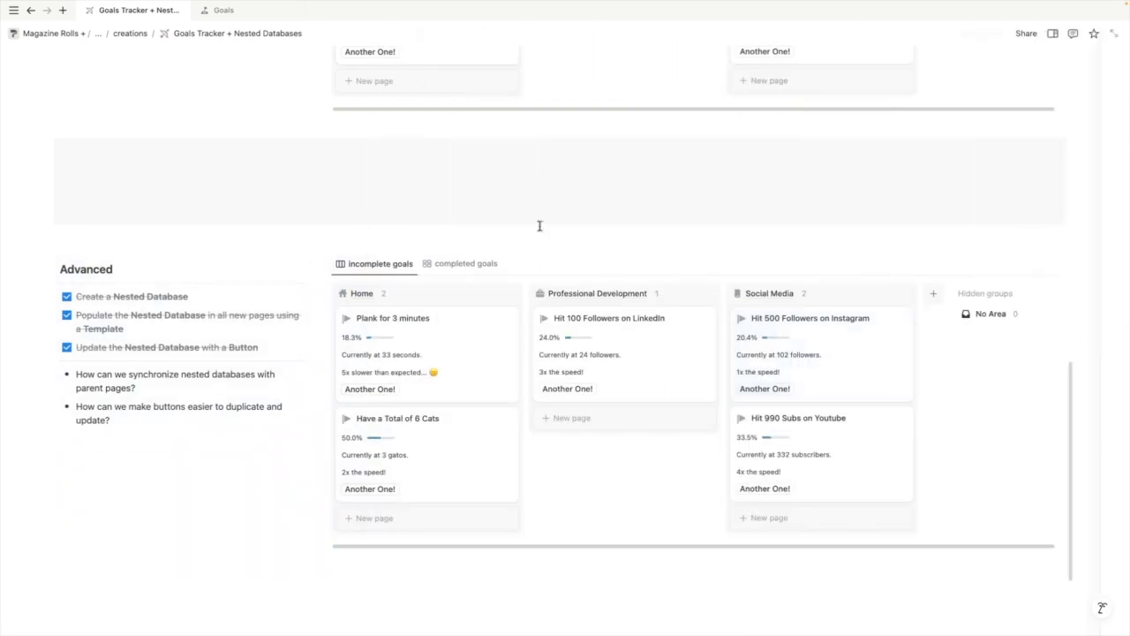
# Delete the placeholder text in the Hit 990 Subs on Youtube goal and apply the New page template to it
pyautogui.click(837, 456)
pyautogui.click(484, 290)
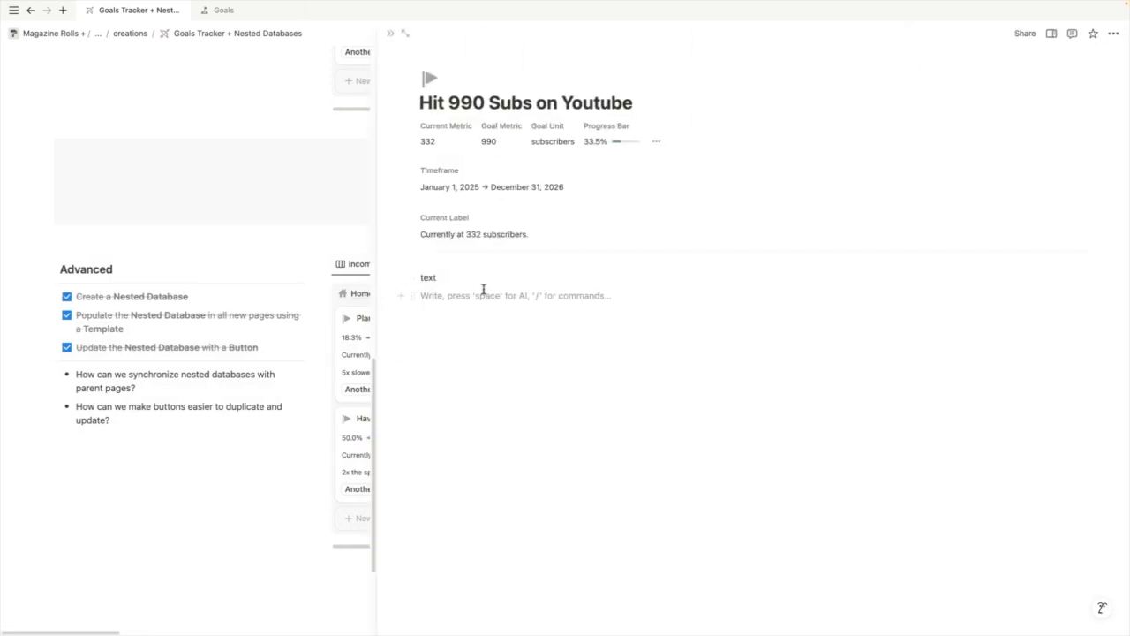
pyautogui.moveTo(419, 338); pyautogui.dragTo(401, 263)
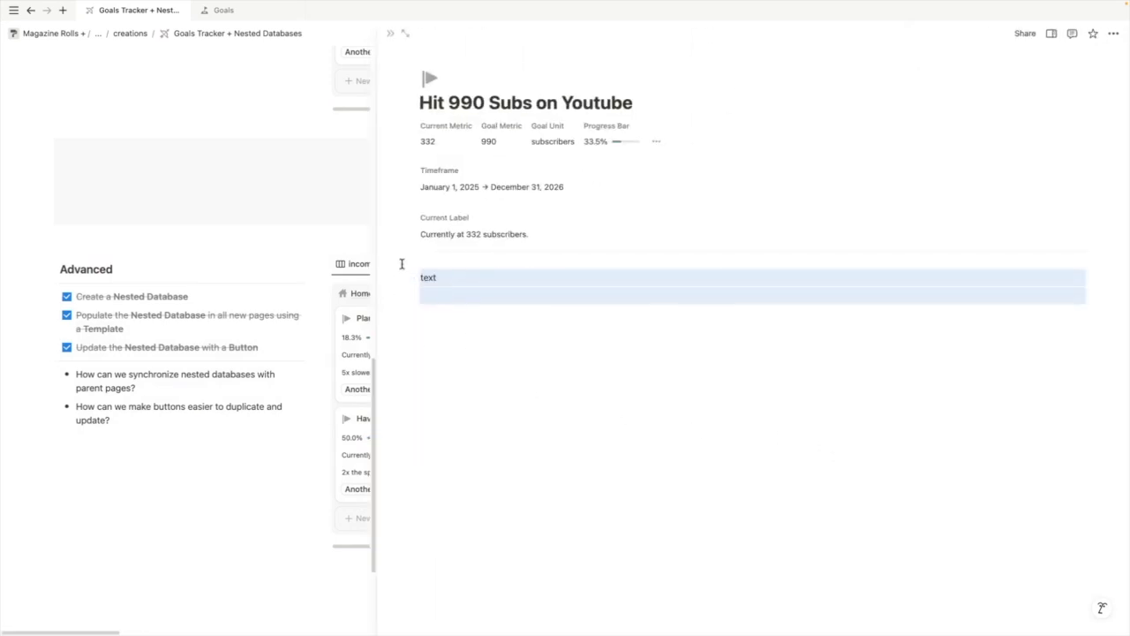
pyautogui.press('BackSpace')
pyautogui.click(468, 308)
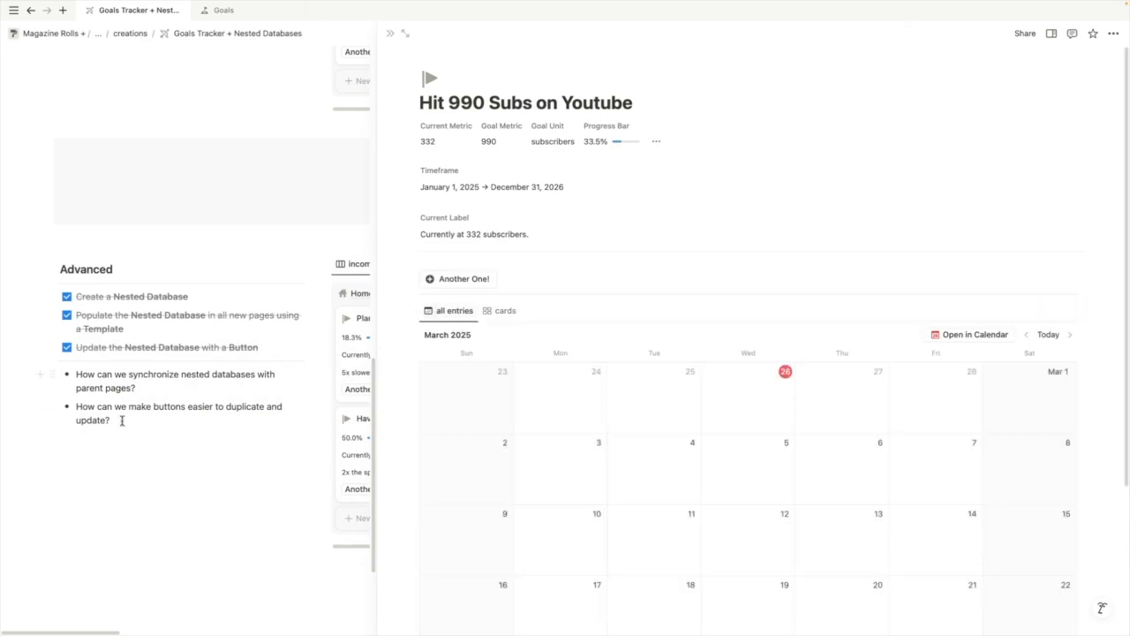
pyautogui.click(182, 462)
# Review the variable, new page and edit actions in the Youtube goal's Another One! button configuration and close it
pyautogui.click(507, 280)
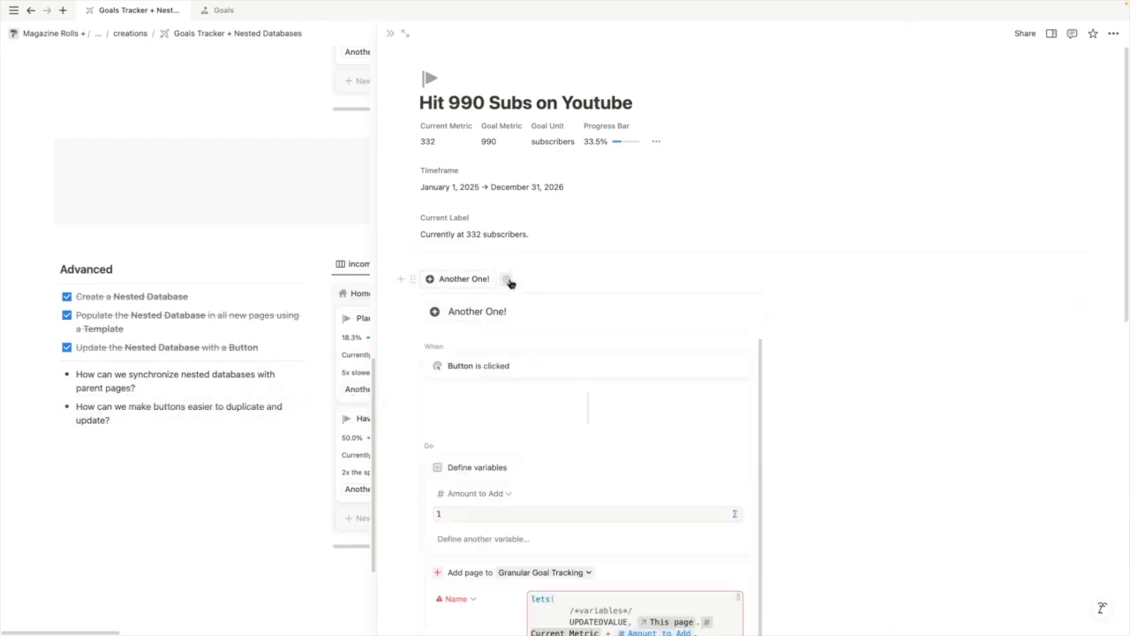
pyautogui.scroll(-4, 492, 485)
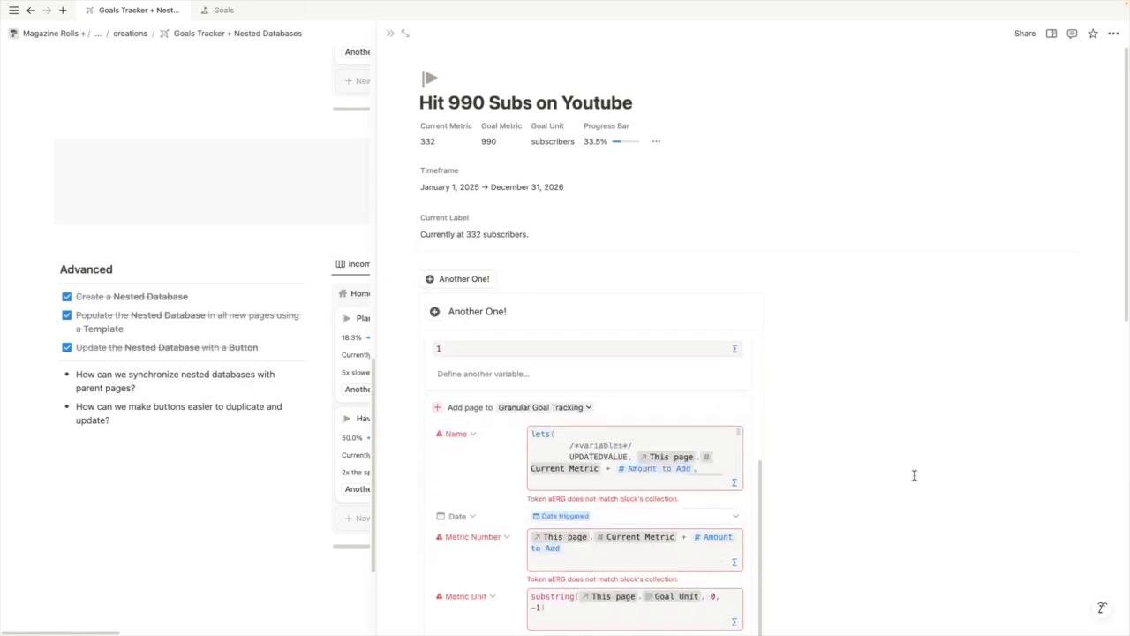
pyautogui.press('Escape')
pyautogui.scroll(-5, 588, 438)
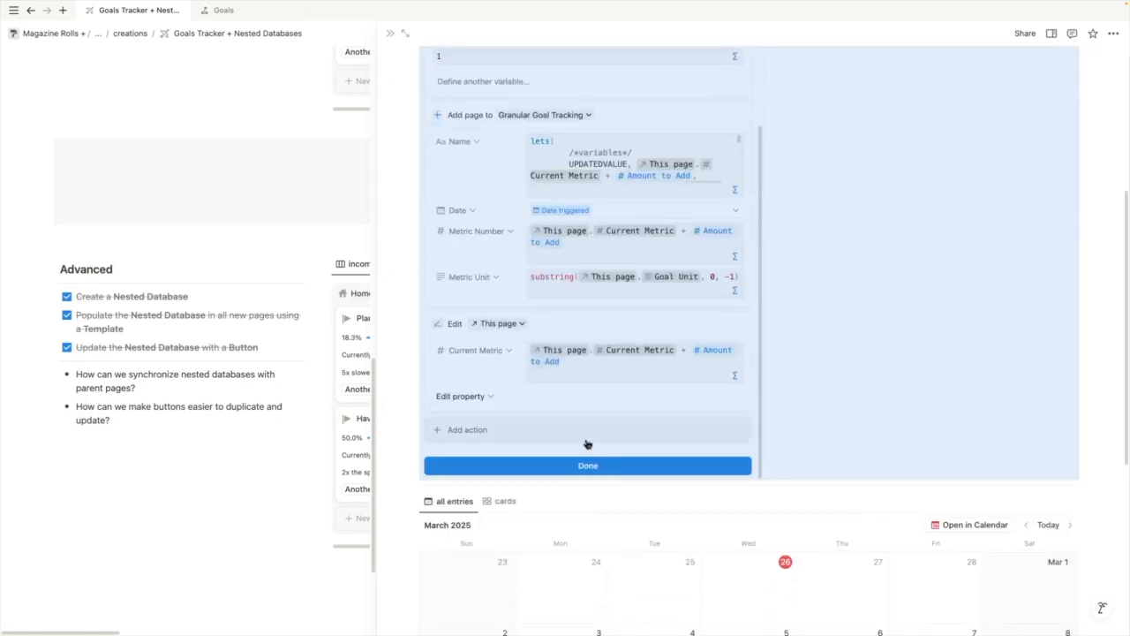
pyautogui.click(584, 474)
pyautogui.scroll(5, 584, 476)
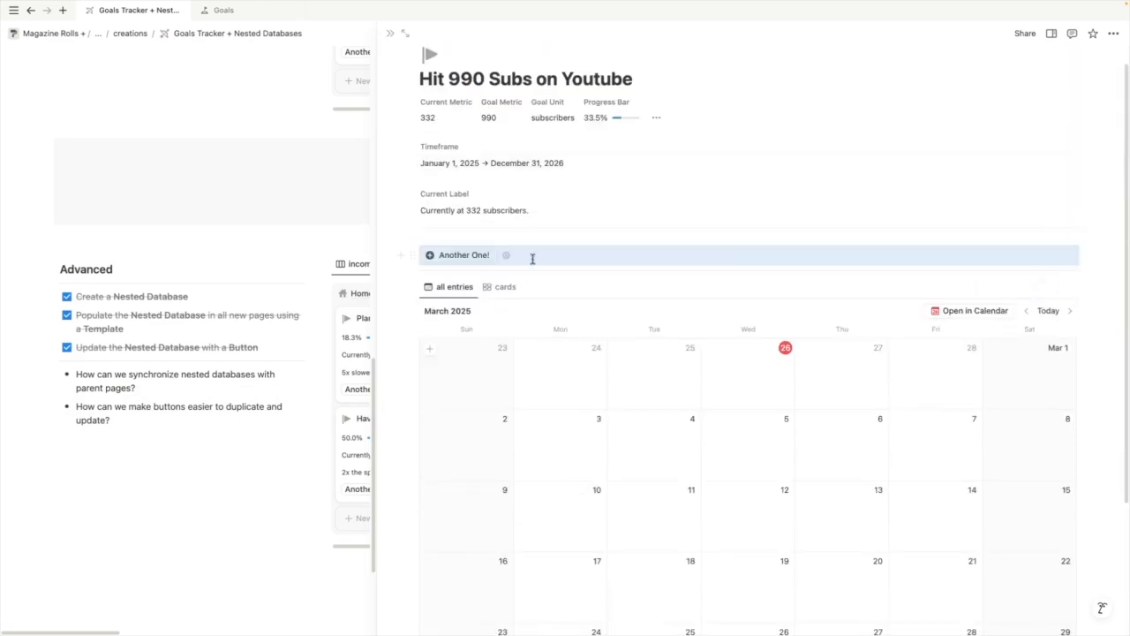
# Duplicate the Another One! button in the Youtube goal and rename the copy Another Ten!
pyautogui.click(410, 255)
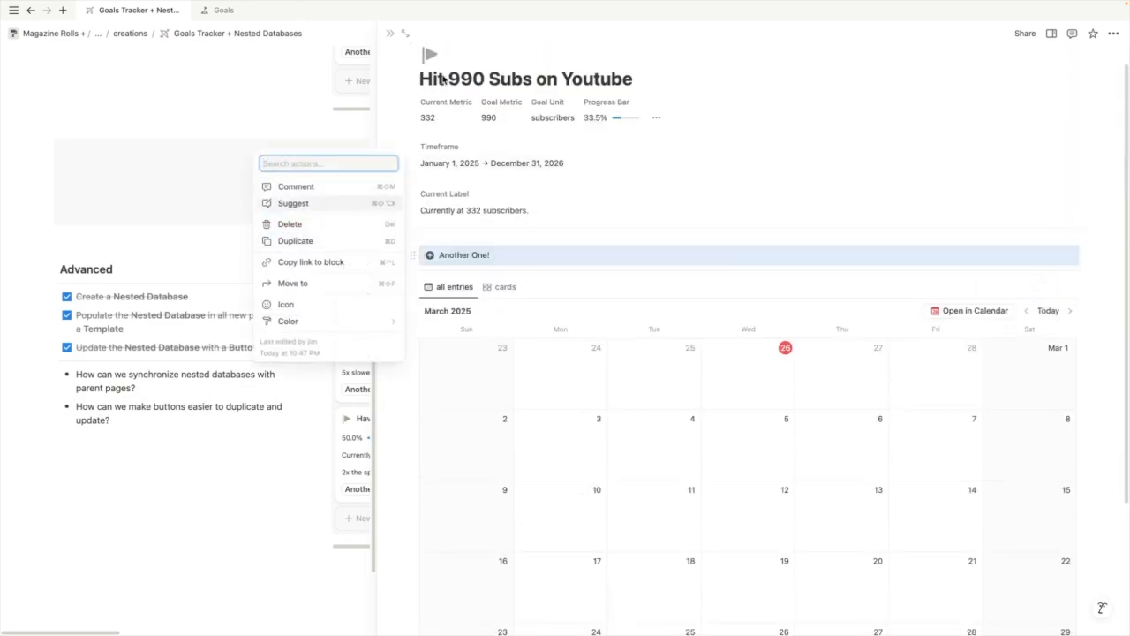
pyautogui.click(306, 244)
pyautogui.click(506, 278)
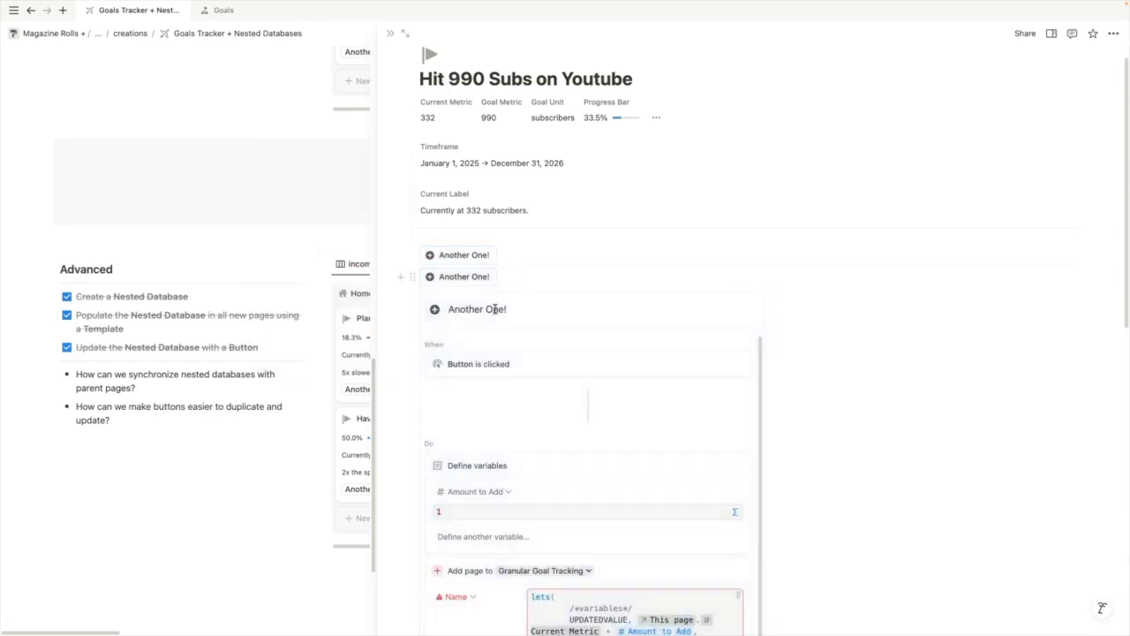
pyautogui.write('TER')
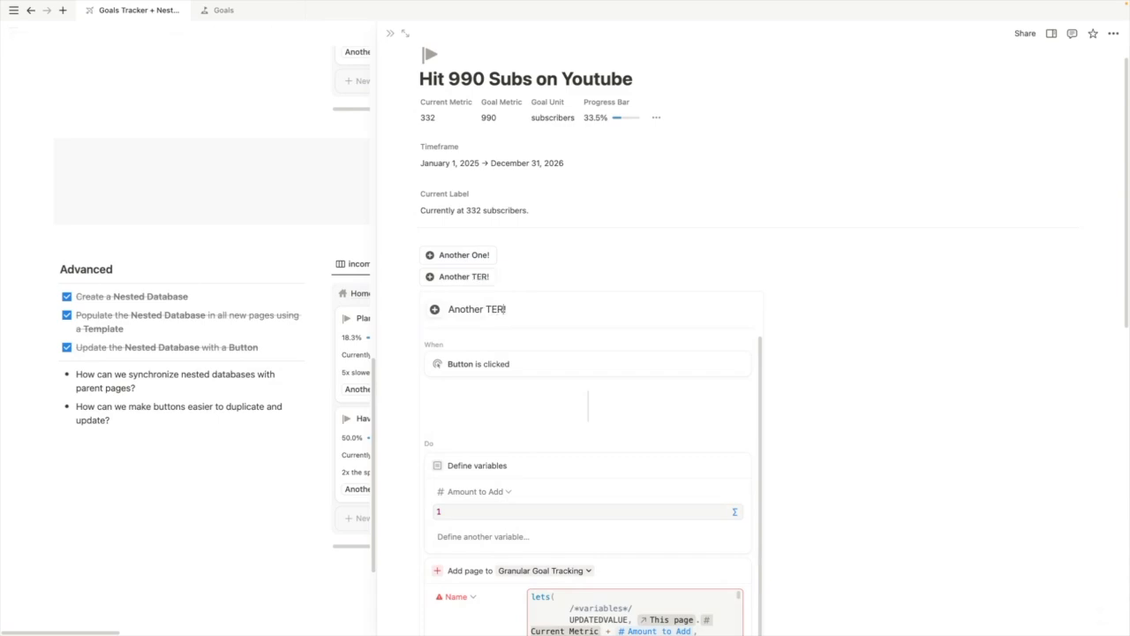
# Set the Another Ten! button's Amount to Add variable to 10 and log an entry with the Another One! button
pyautogui.click(478, 518)
pyautogui.write('0')
pyautogui.click(780, 338)
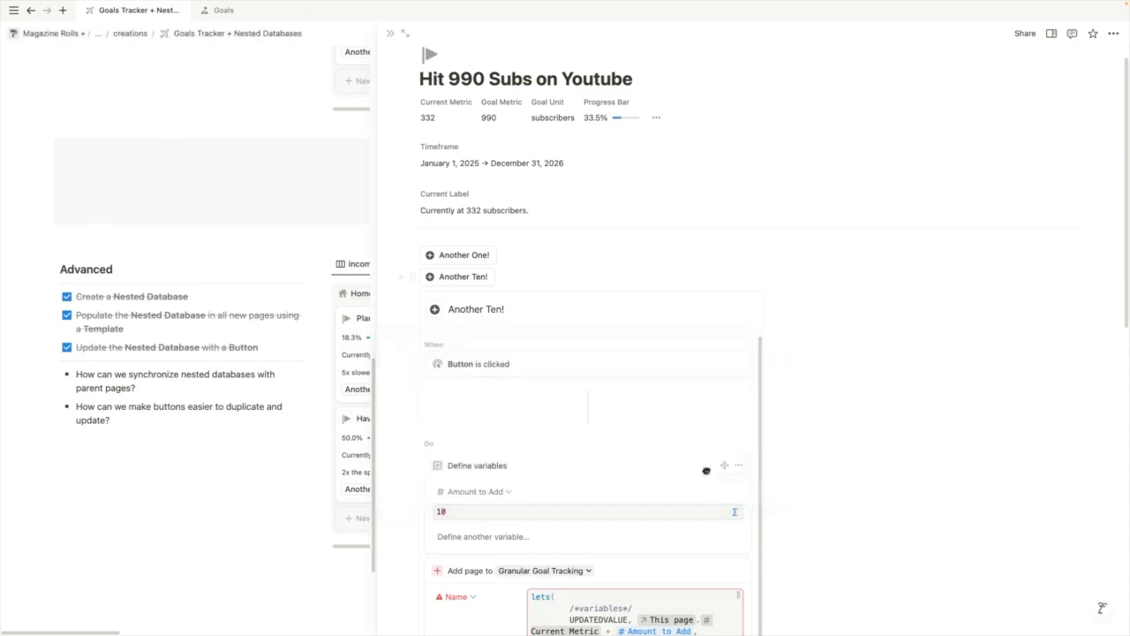
pyautogui.scroll(-2, 724, 444)
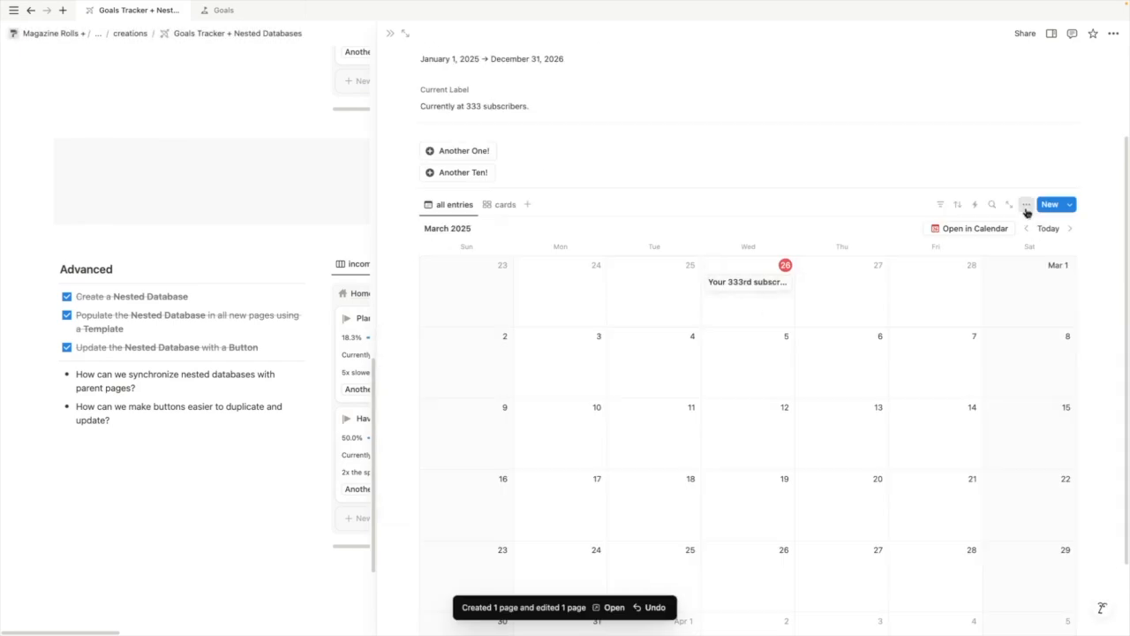
# Turn on Wrap page titles in the layout of the Youtube goal's all entries calendar view
pyautogui.click(1026, 206)
pyautogui.click(1009, 290)
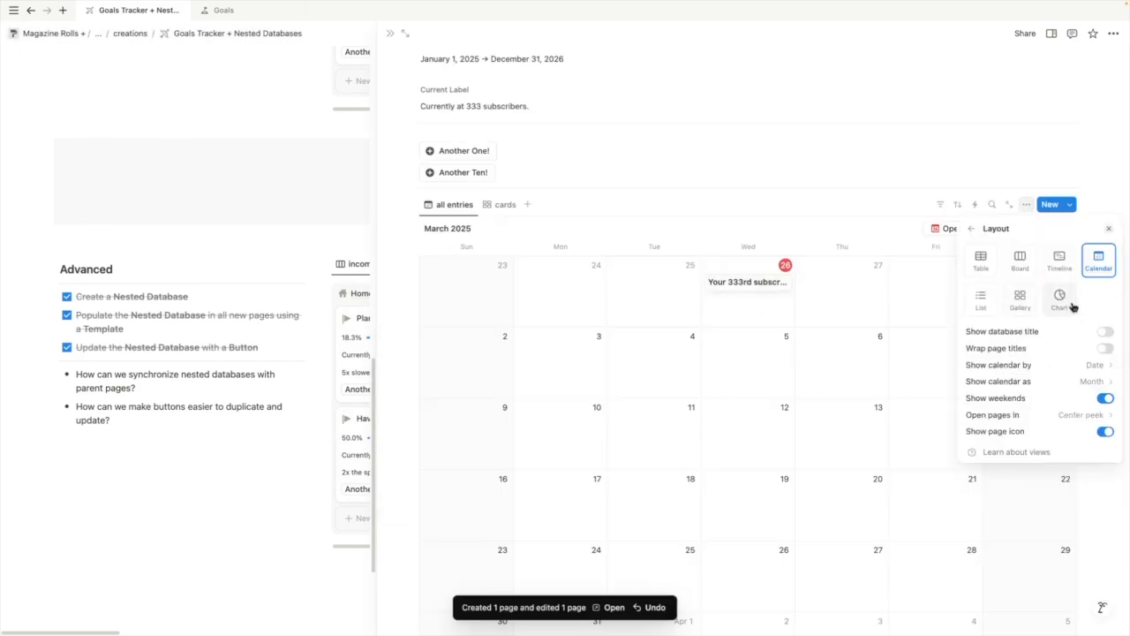
pyautogui.click(1025, 349)
pyautogui.click(807, 293)
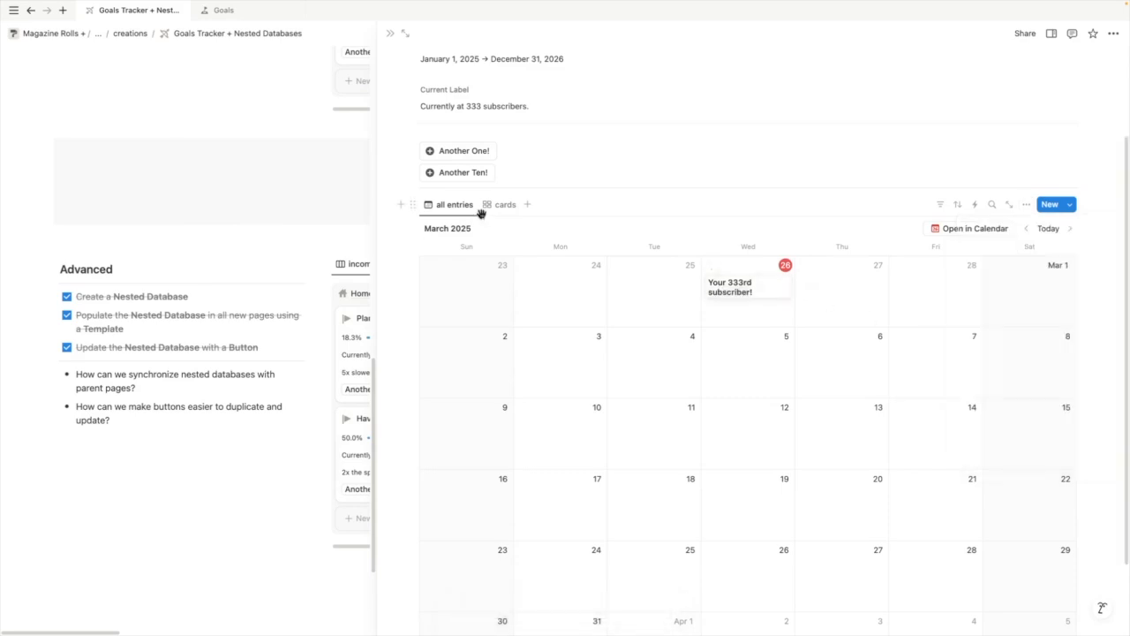
# Log one more entry with the Another One! button and another with the Another Ten! button
pyautogui.click(465, 154)
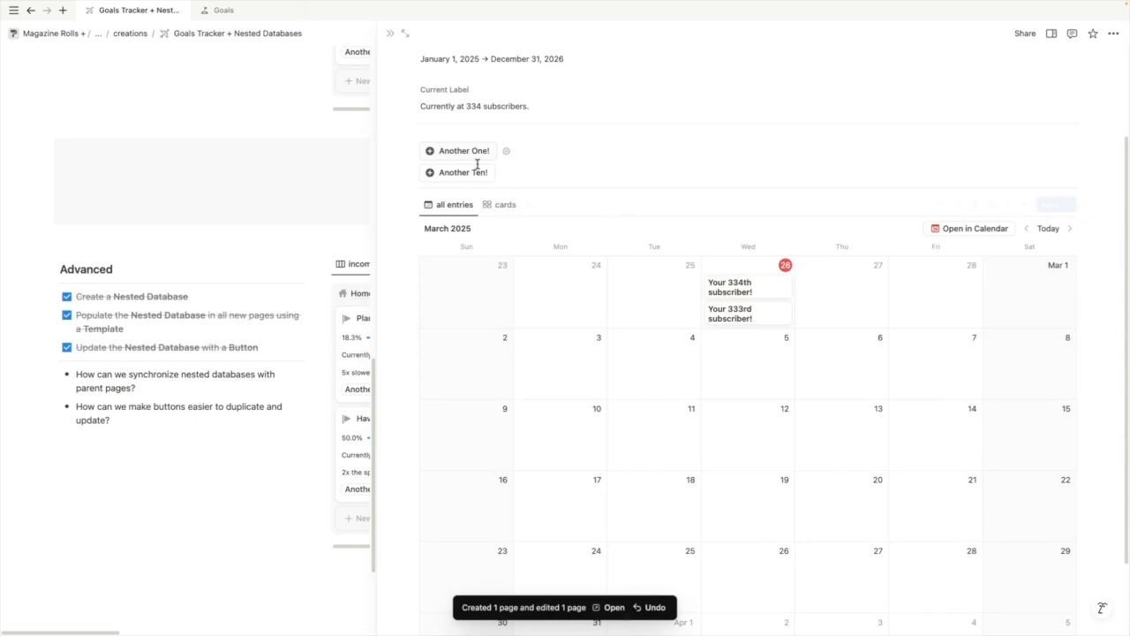
pyautogui.click(477, 170)
pyautogui.scroll(1, 793, 345)
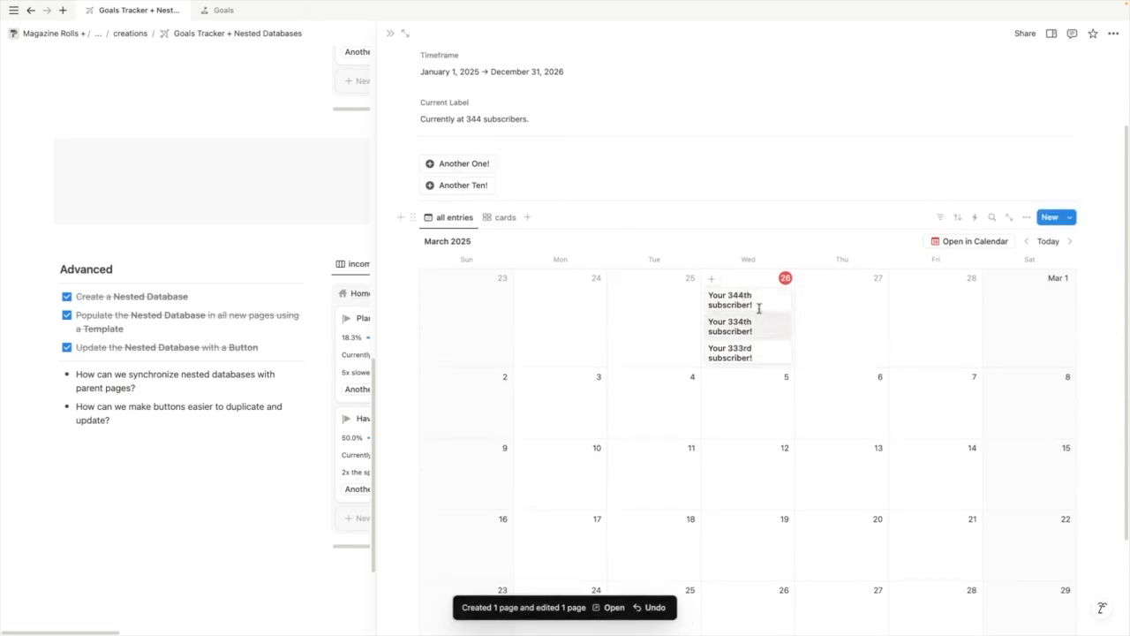
# Move the 344th subscriber entry to February 27 on the calendar, then check the cards view and close the goal page
pyautogui.moveTo(757, 308); pyautogui.dragTo(851, 305)
pyautogui.click(502, 218)
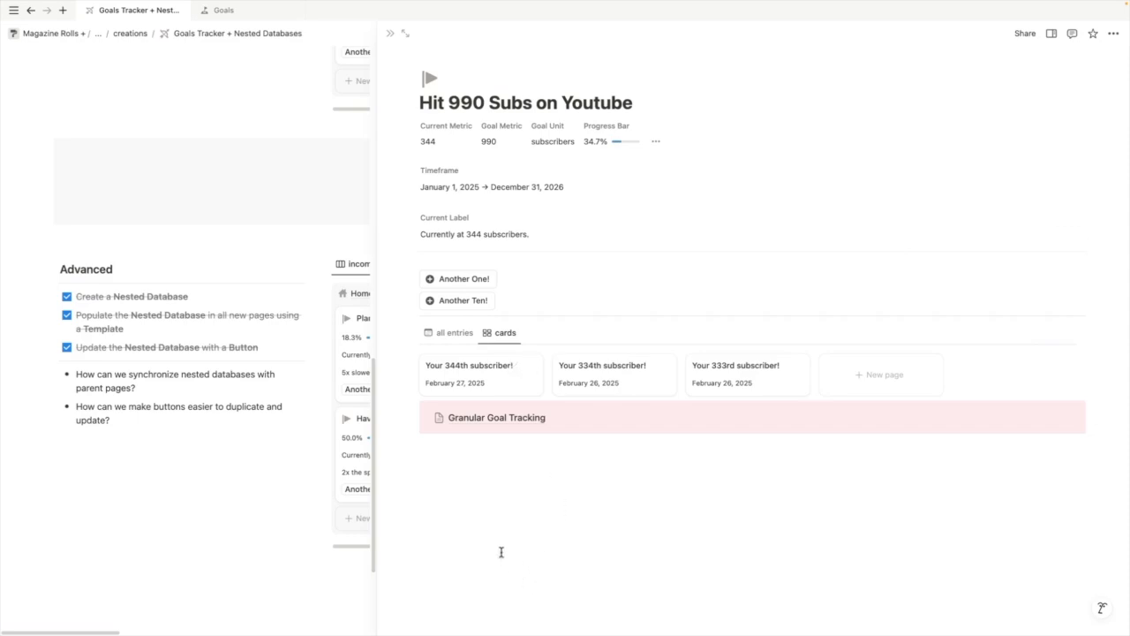
pyautogui.click(390, 34)
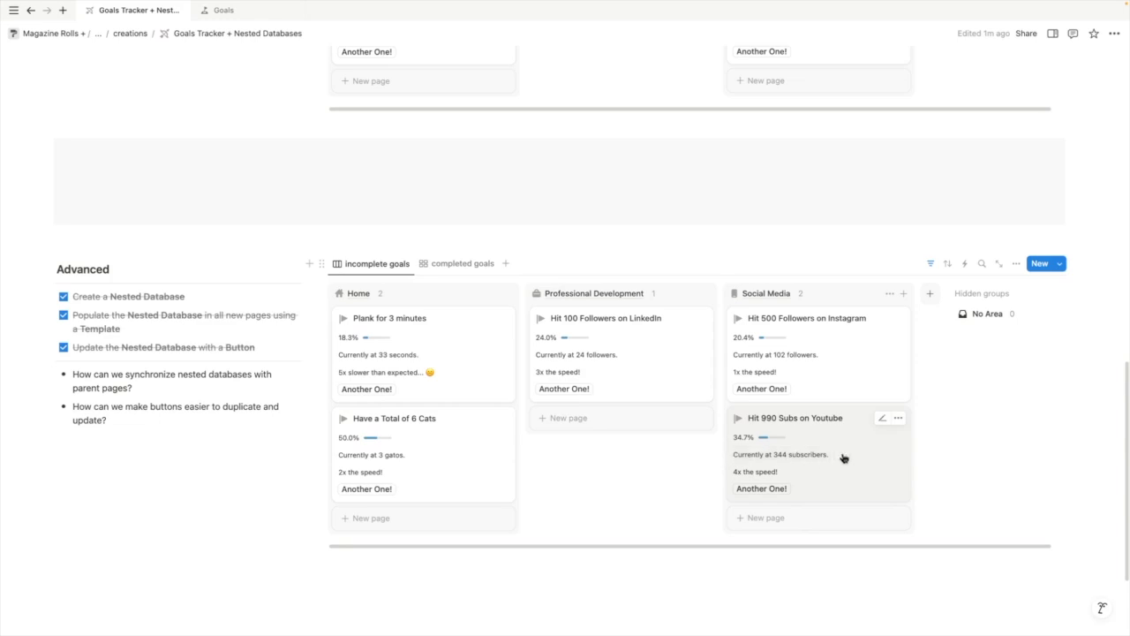
# Hide the Another One! property from the cards of the incomplete goals board in the Advanced section
pyautogui.click(1017, 263)
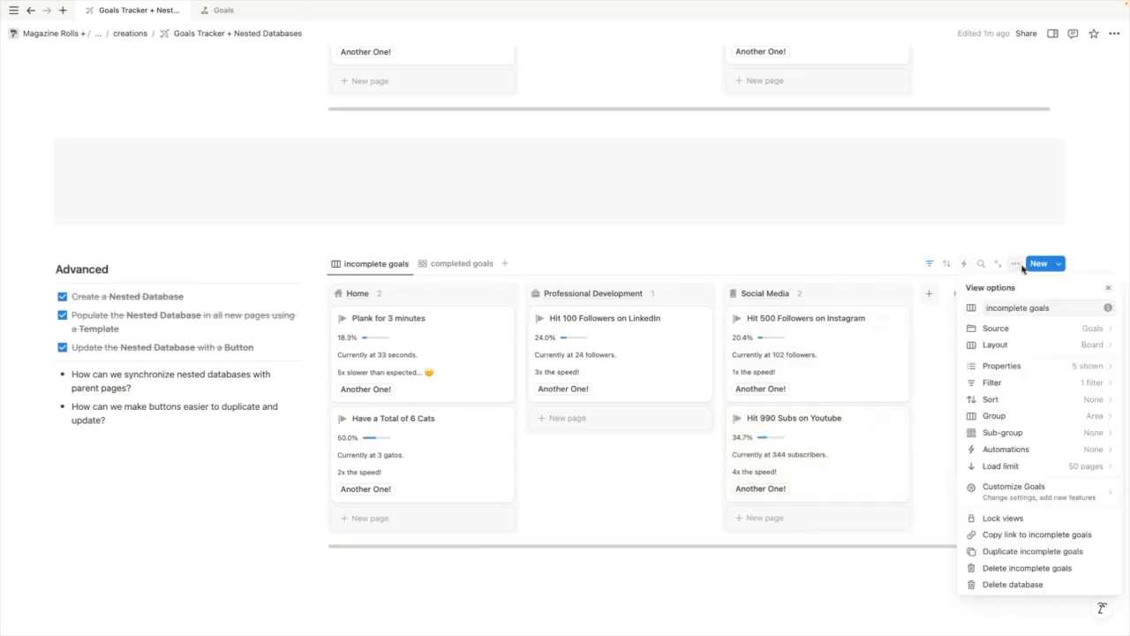
pyautogui.click(1004, 364)
pyautogui.click(1097, 395)
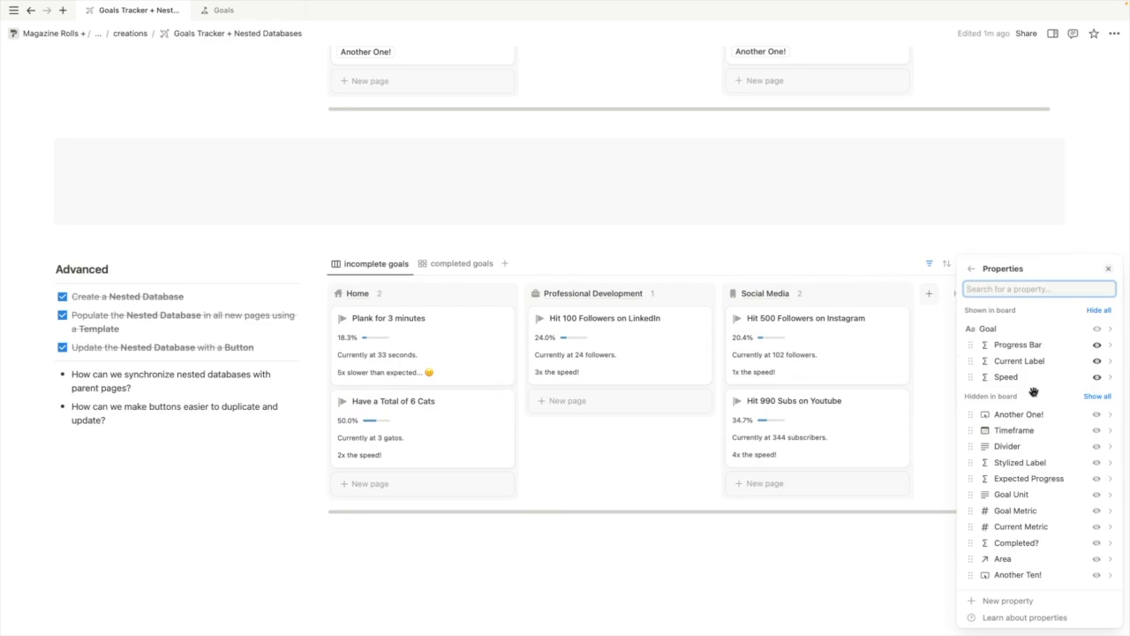
pyautogui.click(678, 591)
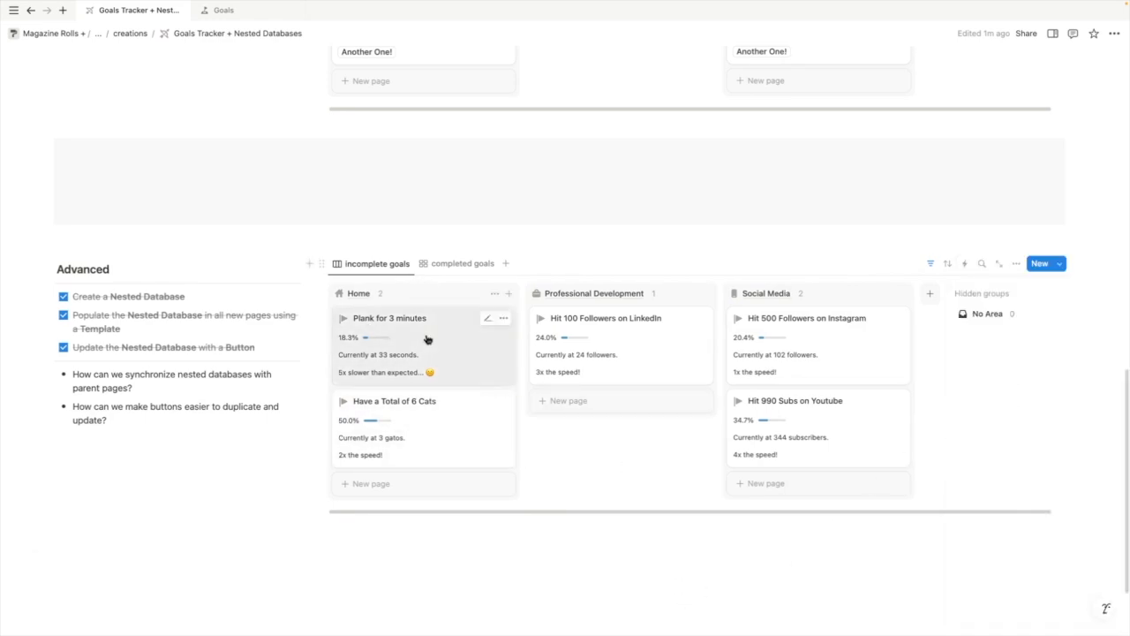
# Open the Plank for 3 minutes goal and log an entry with its Another One! button
pyautogui.click(427, 339)
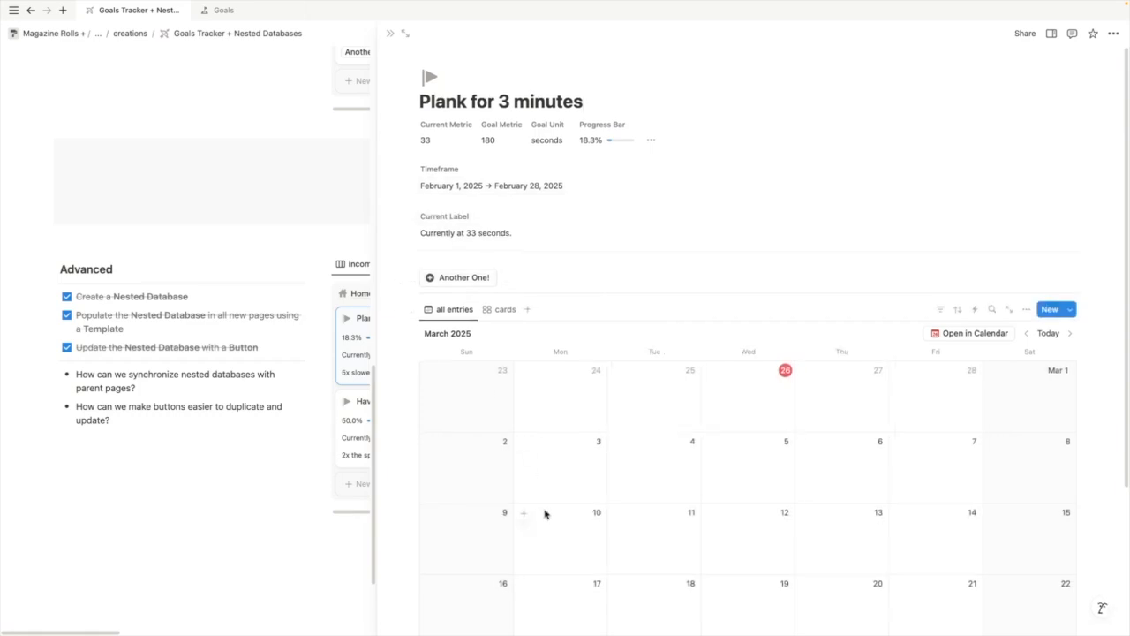
pyautogui.scroll(-2, 545, 514)
pyautogui.click(467, 111)
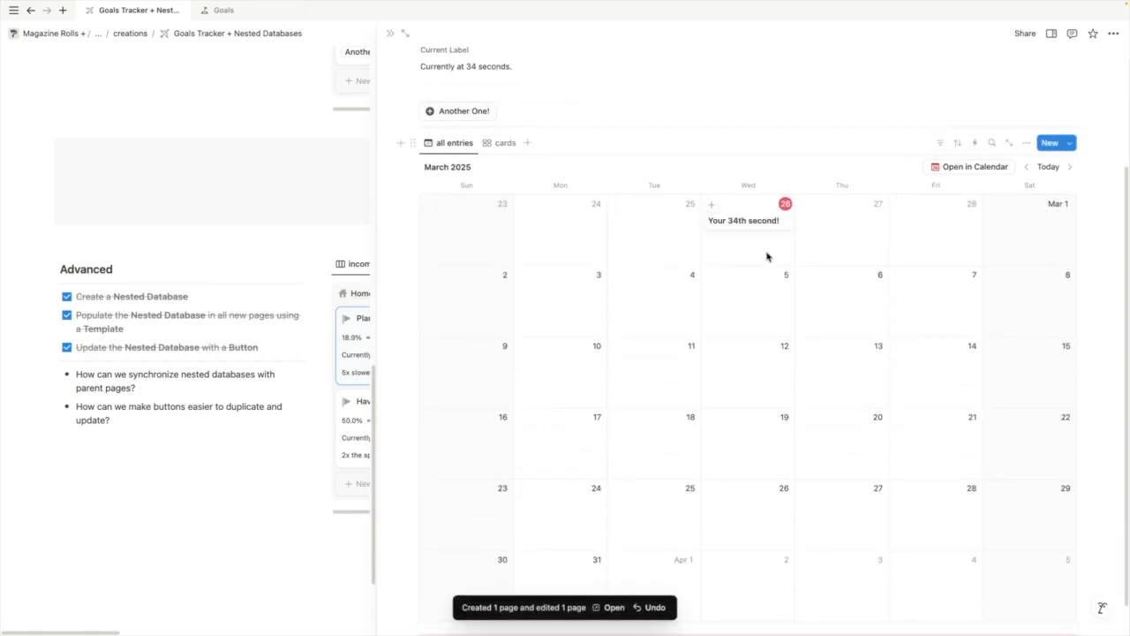
pyautogui.scroll(3, 668, 537)
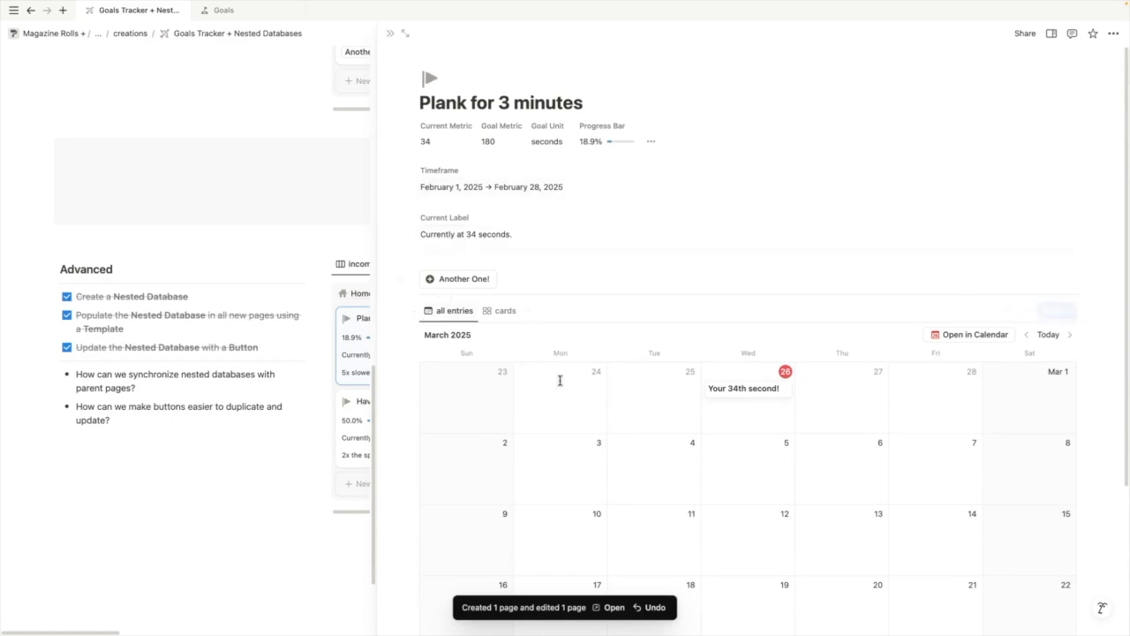
# Check the newly logged entry of the Plank for 3 minutes goal in both the all entries calendar and the cards view
pyautogui.scroll(-3, 504, 542)
pyautogui.scroll(-2, 506, 543)
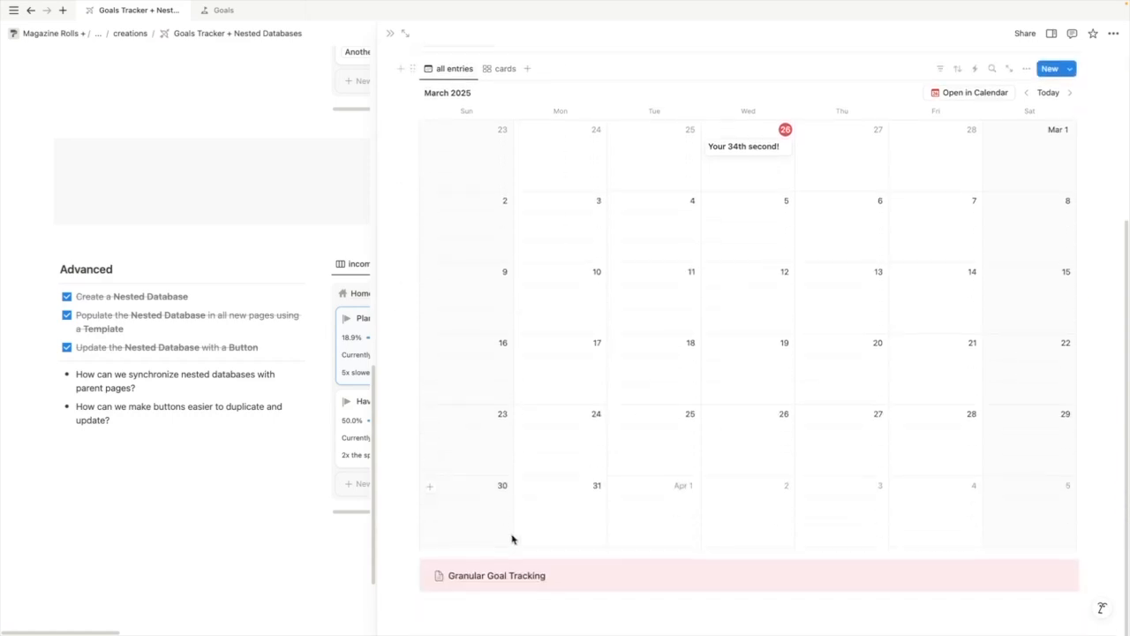
pyautogui.scroll(3, 551, 380)
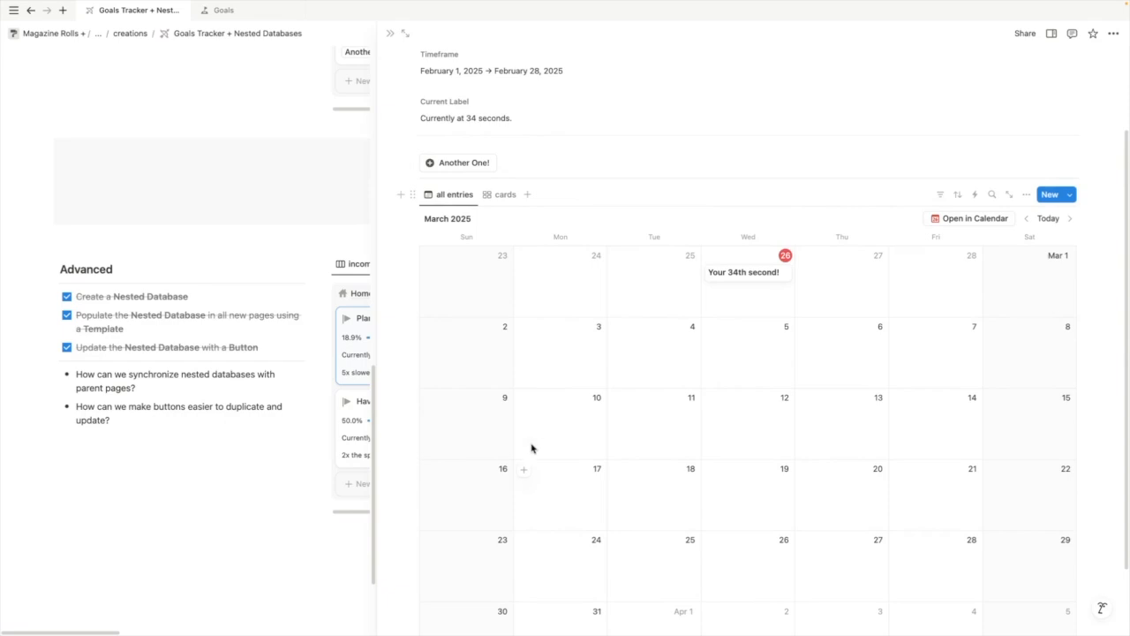
pyautogui.scroll(3, 527, 424)
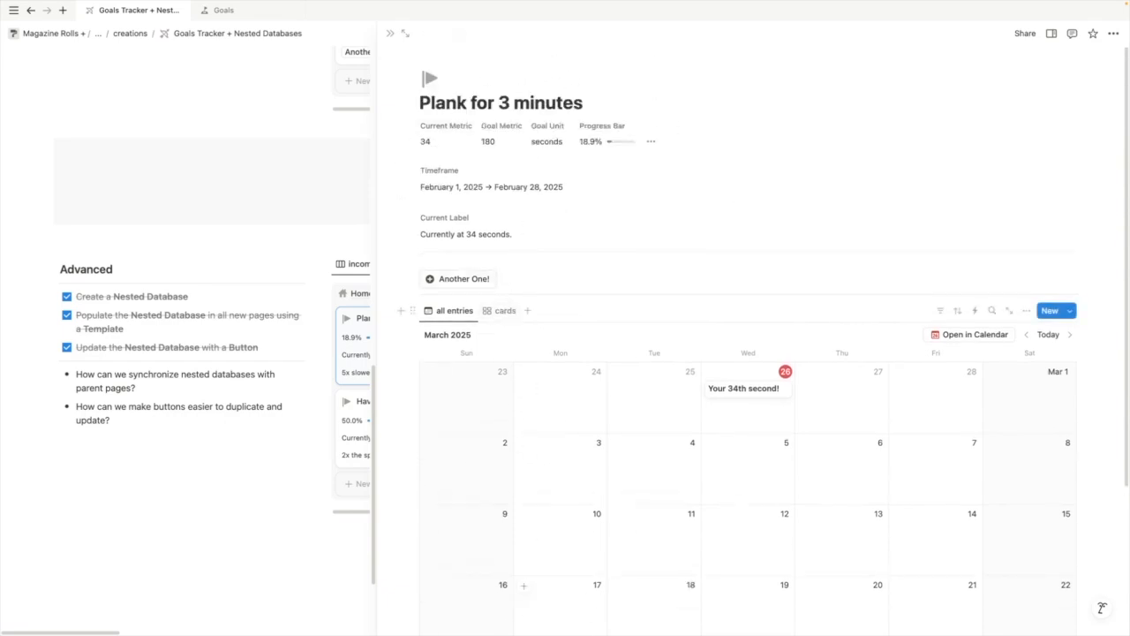
pyautogui.click(506, 310)
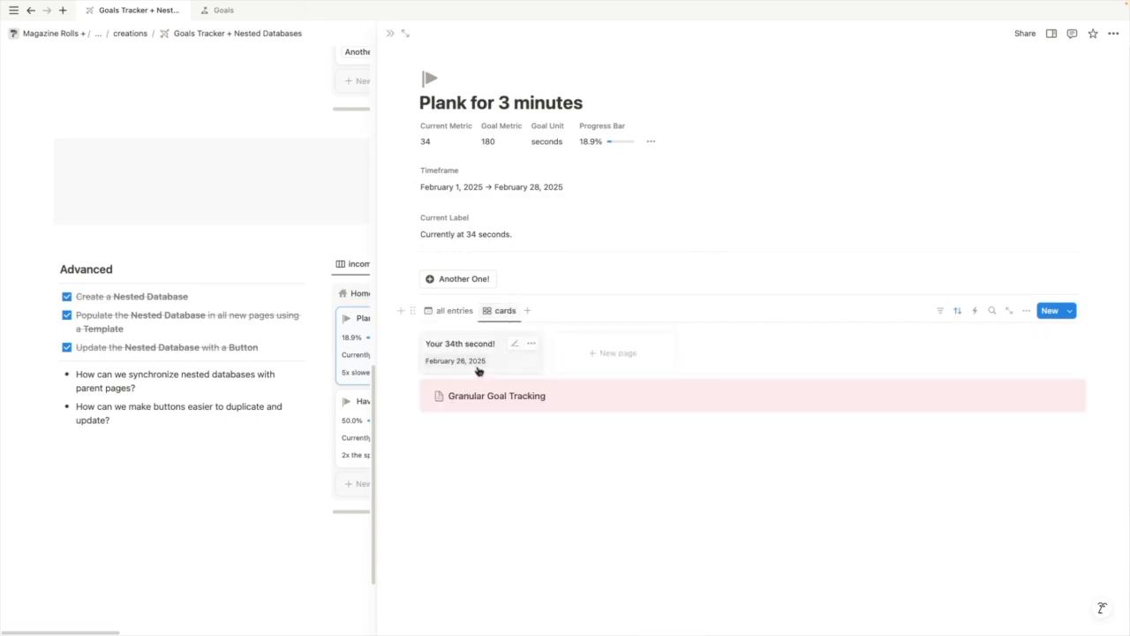
pyautogui.click(454, 313)
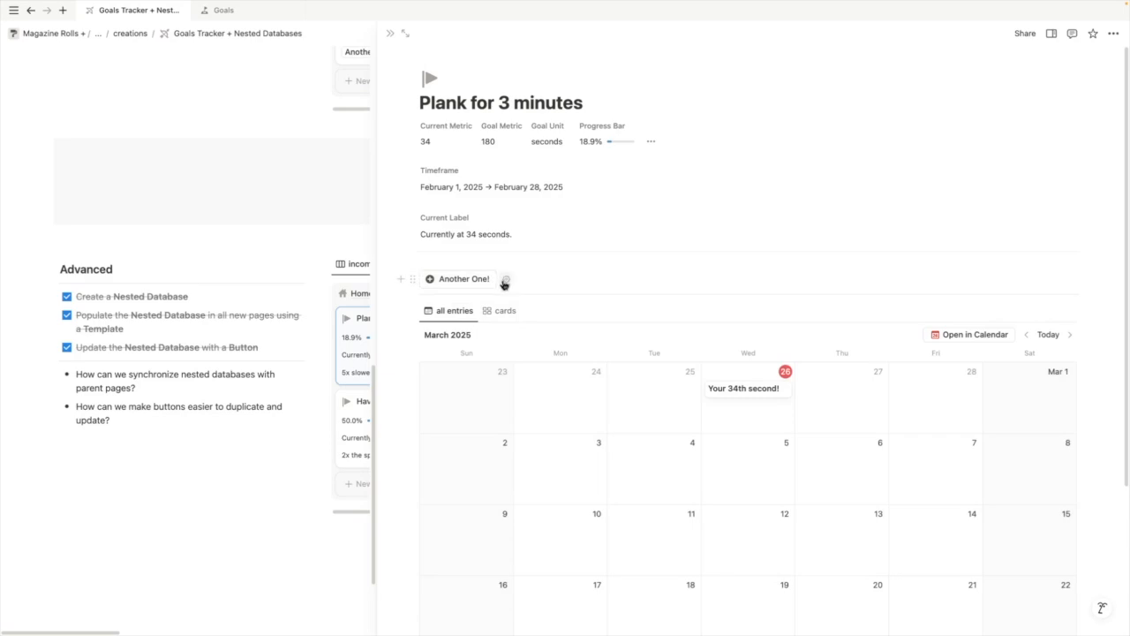
# Change the Another One! button's Name formula to output "You hit a", the updated value, the singular unit and "plank!", and log two entries with it
pyautogui.click(504, 279)
pyautogui.scroll(-5, 513, 468)
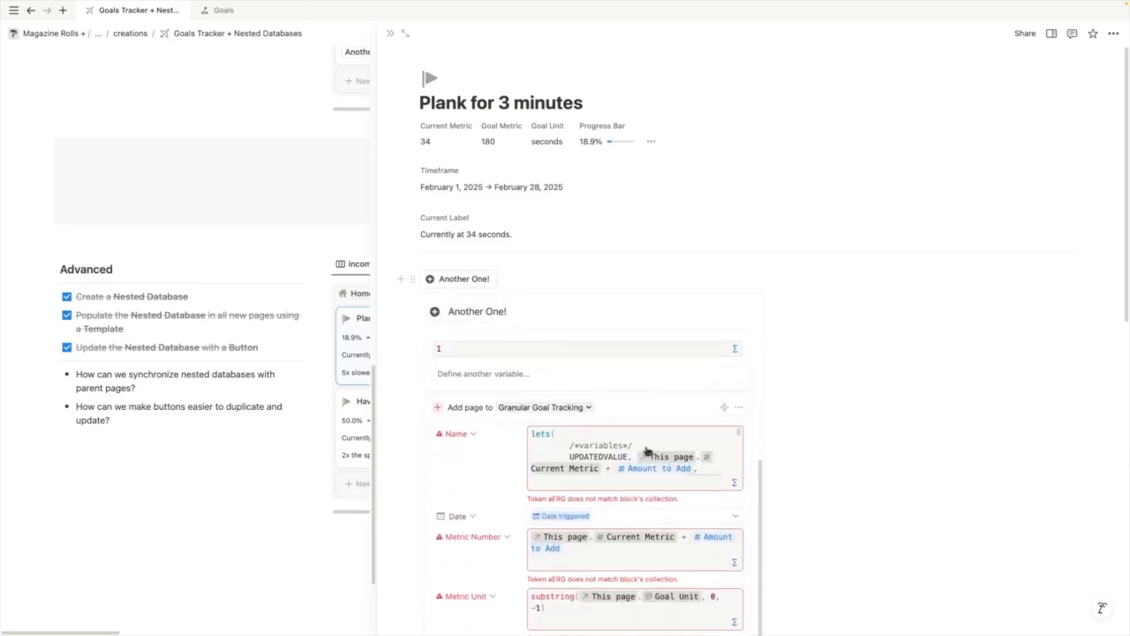
pyautogui.click(648, 452)
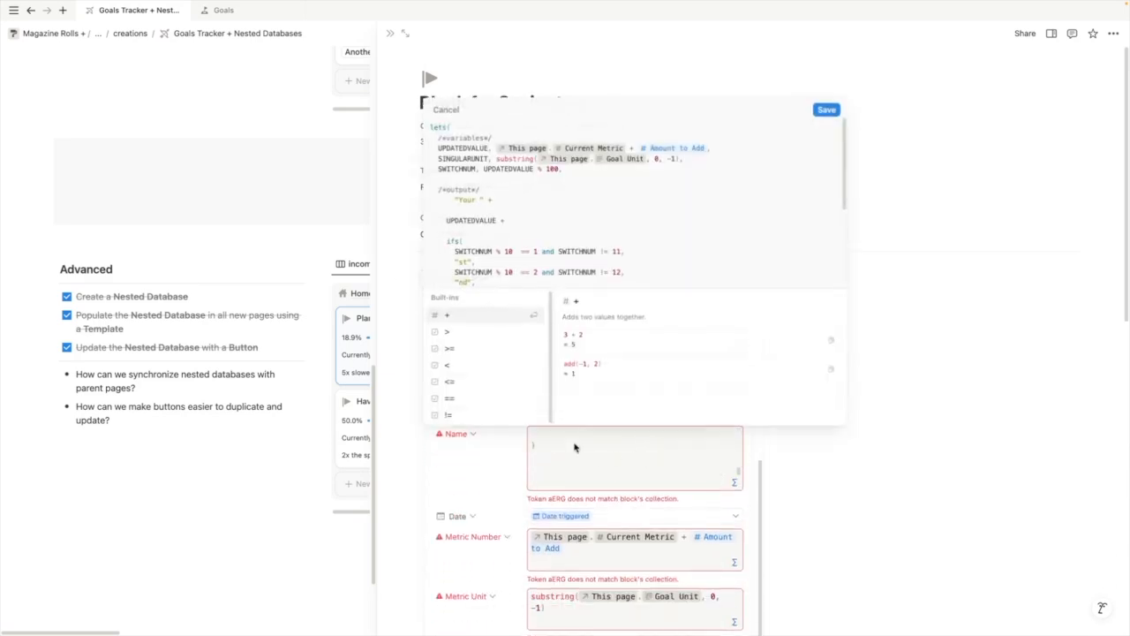
pyautogui.scroll(-3, 543, 227)
pyautogui.scroll(3, 548, 227)
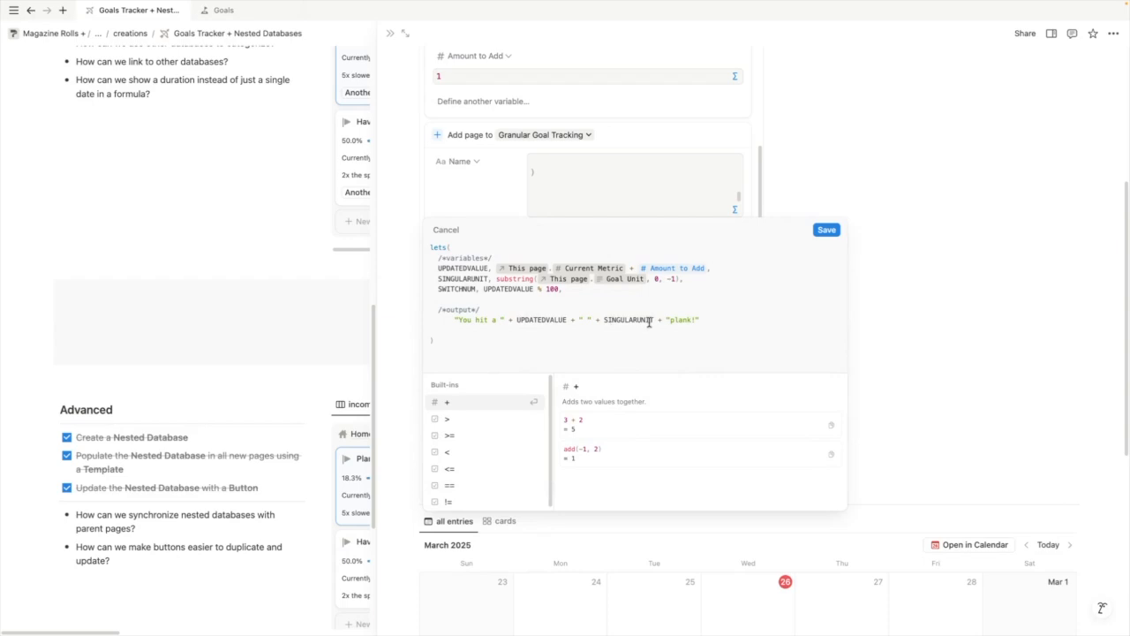
pyautogui.click(827, 229)
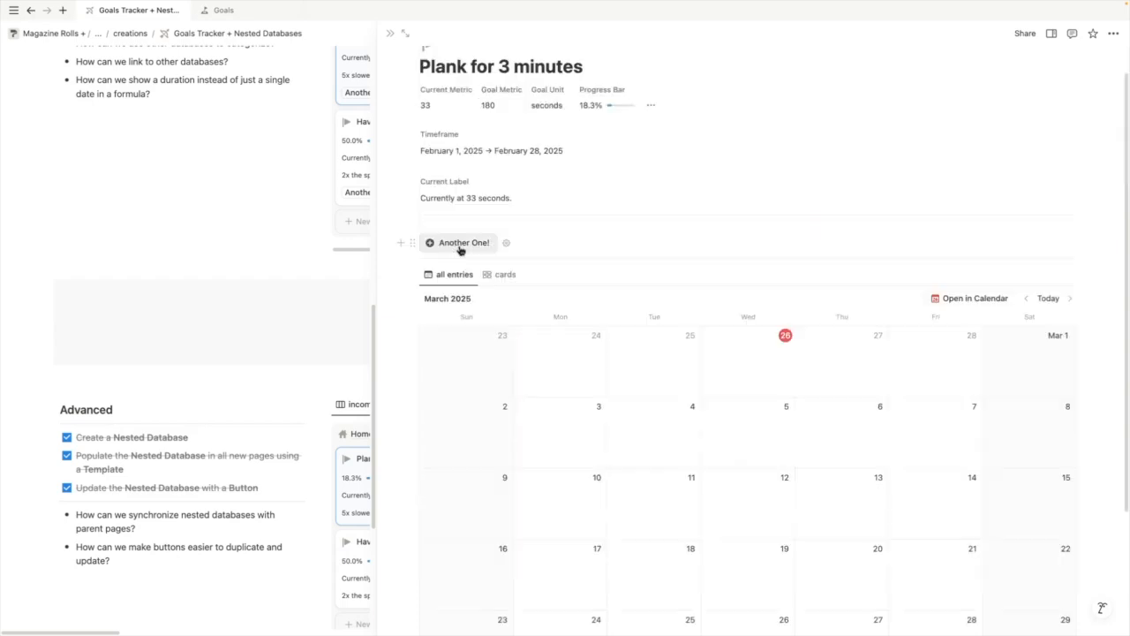
pyautogui.click(462, 242)
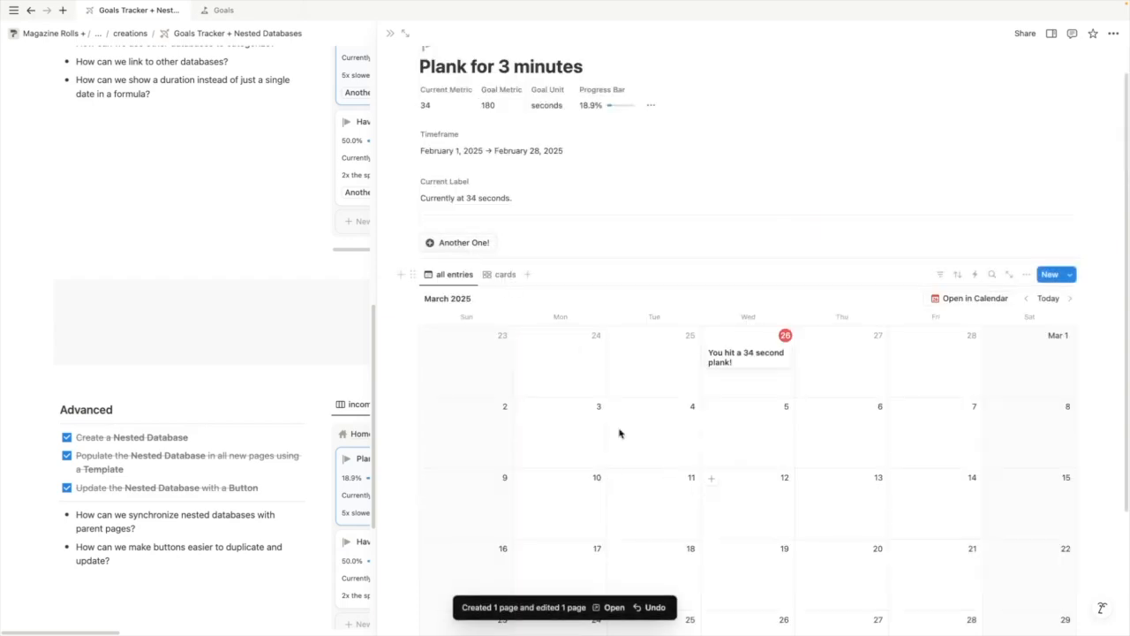
pyautogui.click(467, 244)
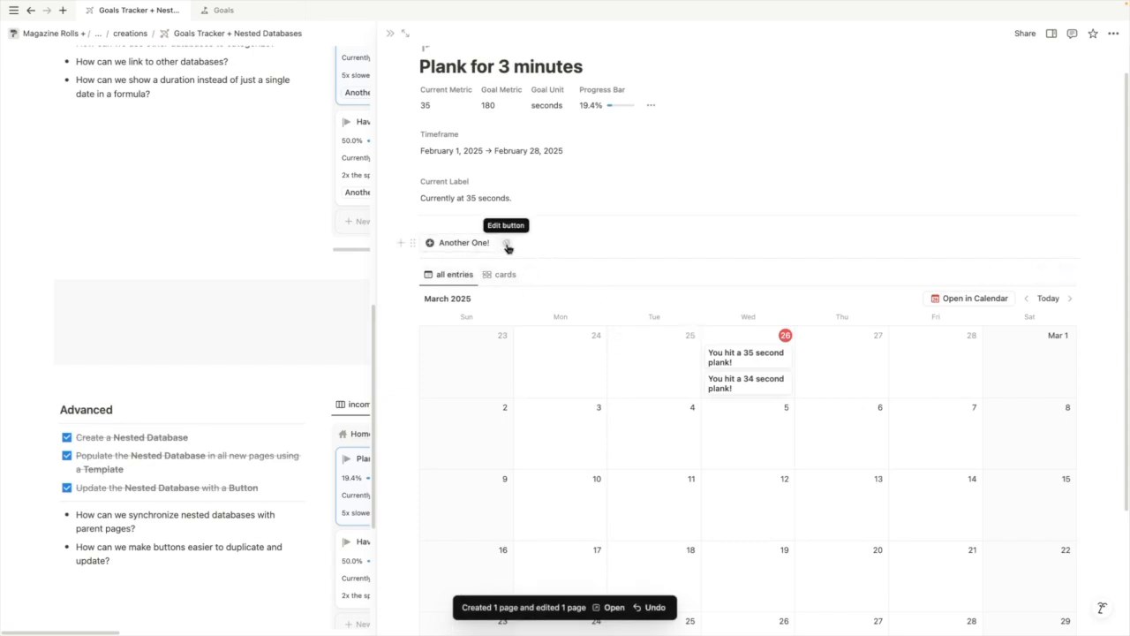
# Create a new template in Granular Goal Tracking, give it a dumbbell icon in the default dark colour, and close it
pyautogui.click(1070, 275)
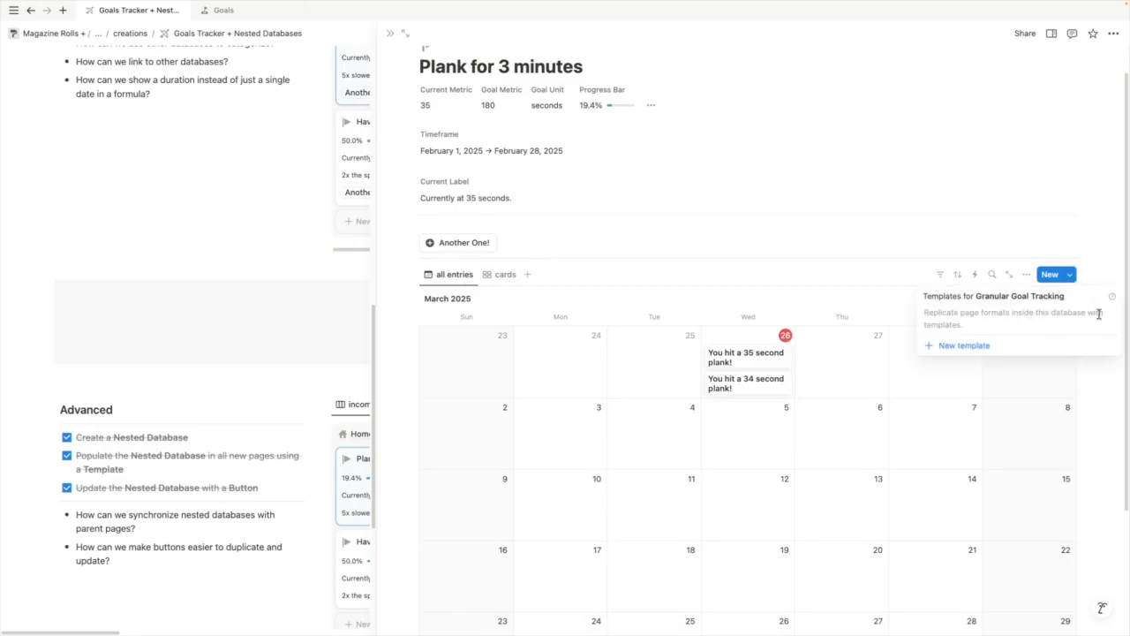
pyautogui.click(1048, 352)
pyautogui.click(378, 141)
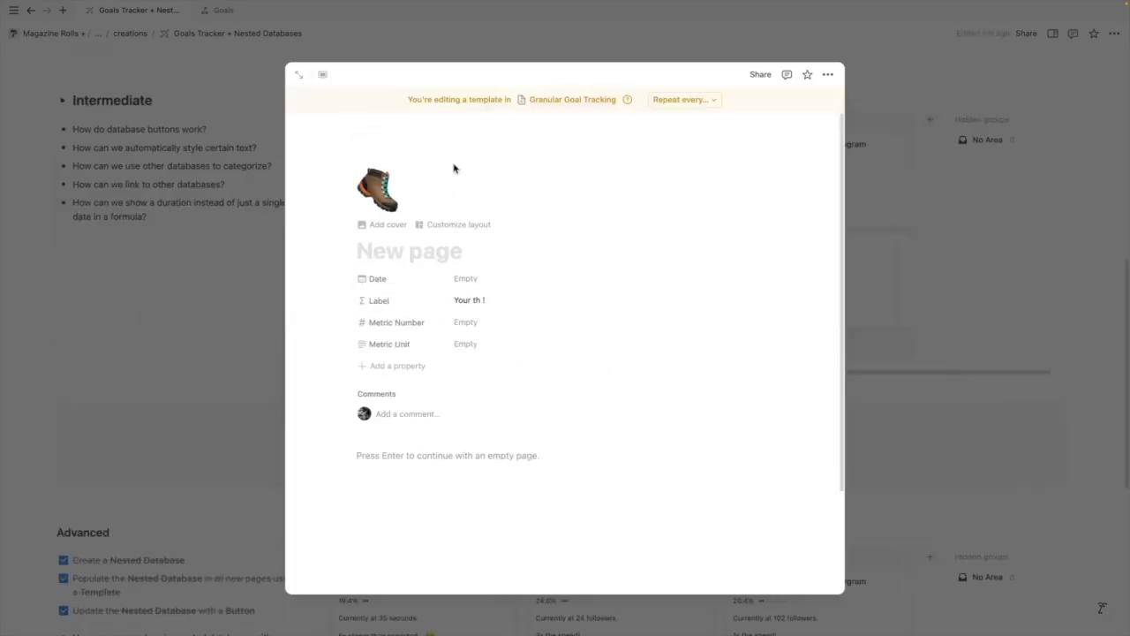
pyautogui.click(378, 189)
pyautogui.click(311, 226)
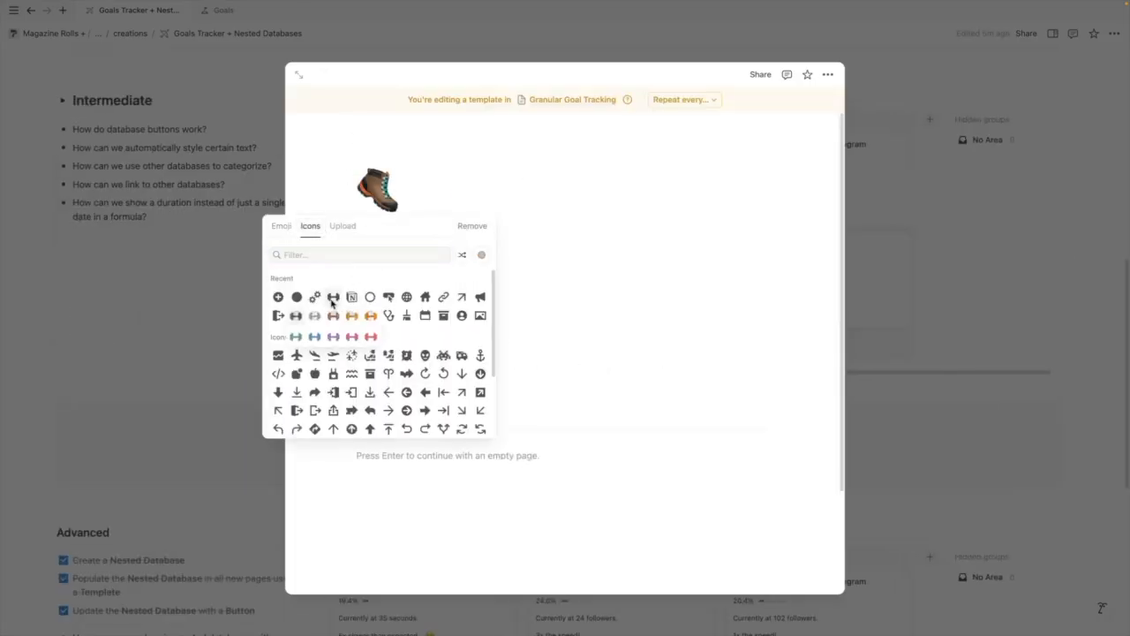
pyautogui.click(295, 315)
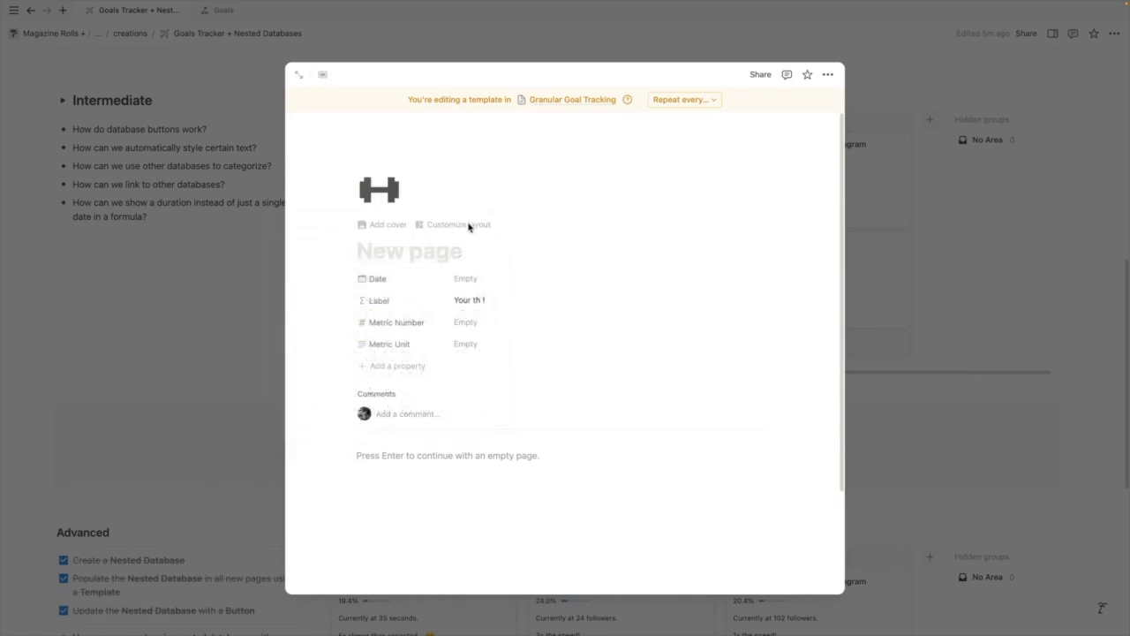
pyautogui.click(983, 433)
pyautogui.scroll(-2, 912, 540)
pyautogui.scroll(2, 777, 486)
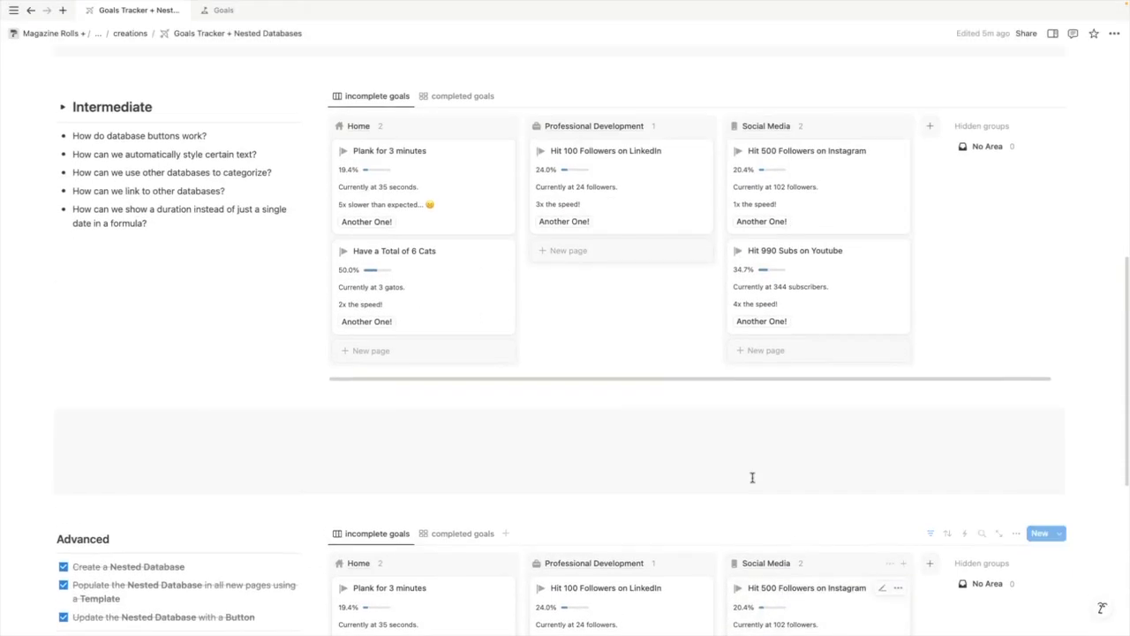
# Reopen the Plank for 3 minutes goal and set the dumbbell template as the default for its Granular Goal Tracking database
pyautogui.click(442, 611)
pyautogui.click(1027, 100)
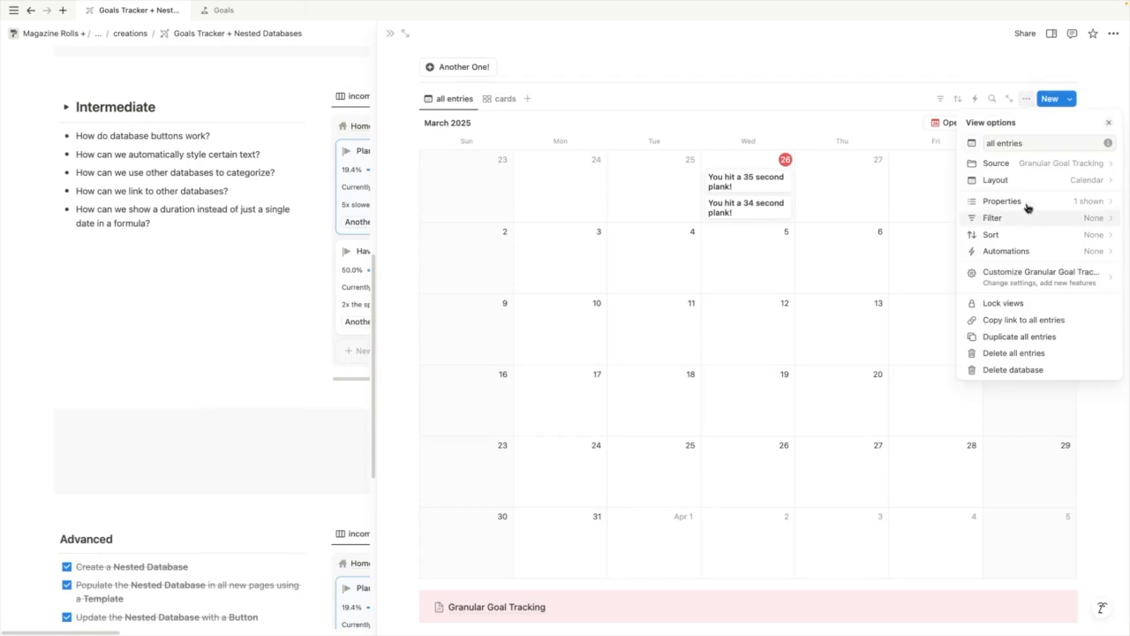
pyautogui.click(1070, 101)
pyautogui.click(1069, 99)
pyautogui.click(1108, 142)
pyautogui.click(1011, 122)
pyautogui.click(598, 349)
pyautogui.click(698, 340)
# Log another plank entry with the Another One! button, close the goal page and return to the Advanced section's incomplete goals board
pyautogui.scroll(3, 509, 336)
pyautogui.click(462, 208)
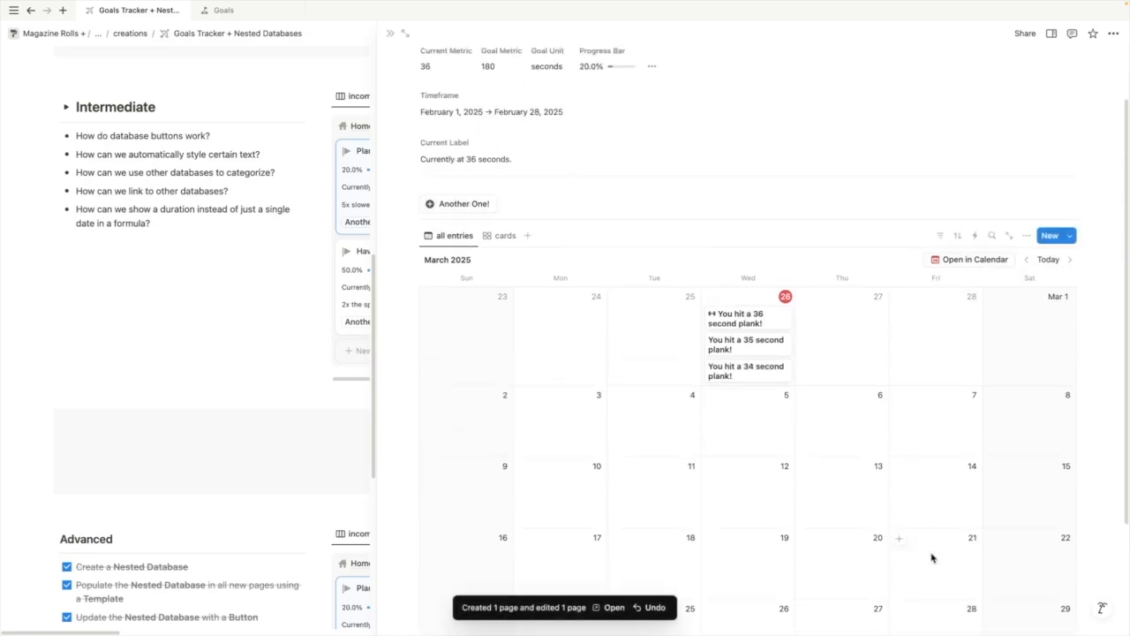
pyautogui.scroll(2, 884, 615)
pyautogui.click(390, 32)
pyautogui.scroll(-4, 416, 412)
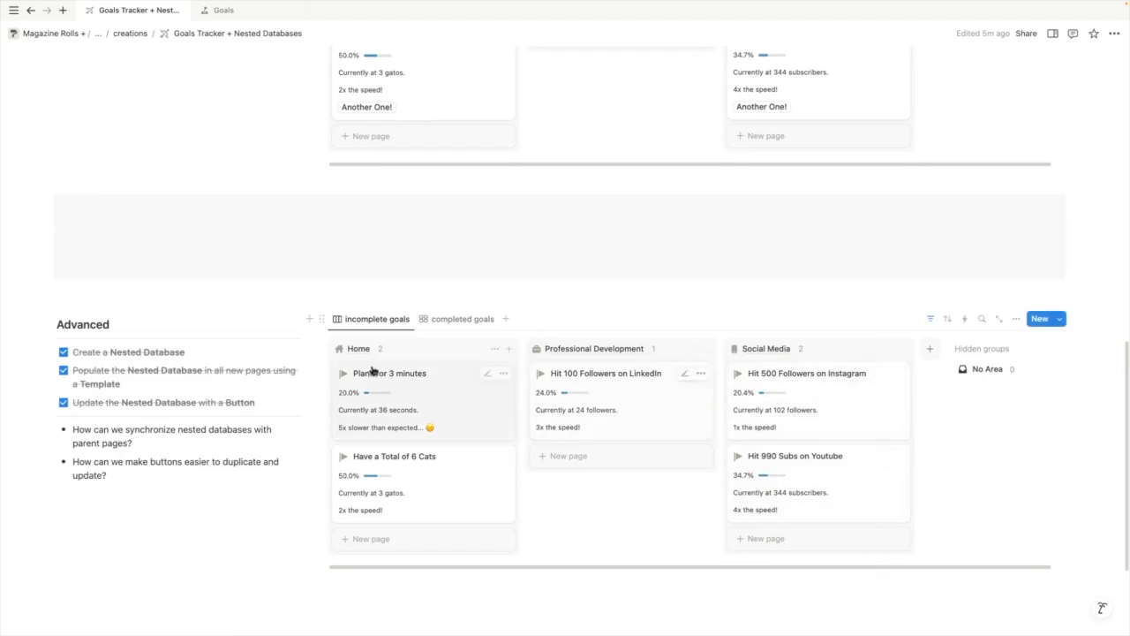
pyautogui.scroll(-3, 494, 441)
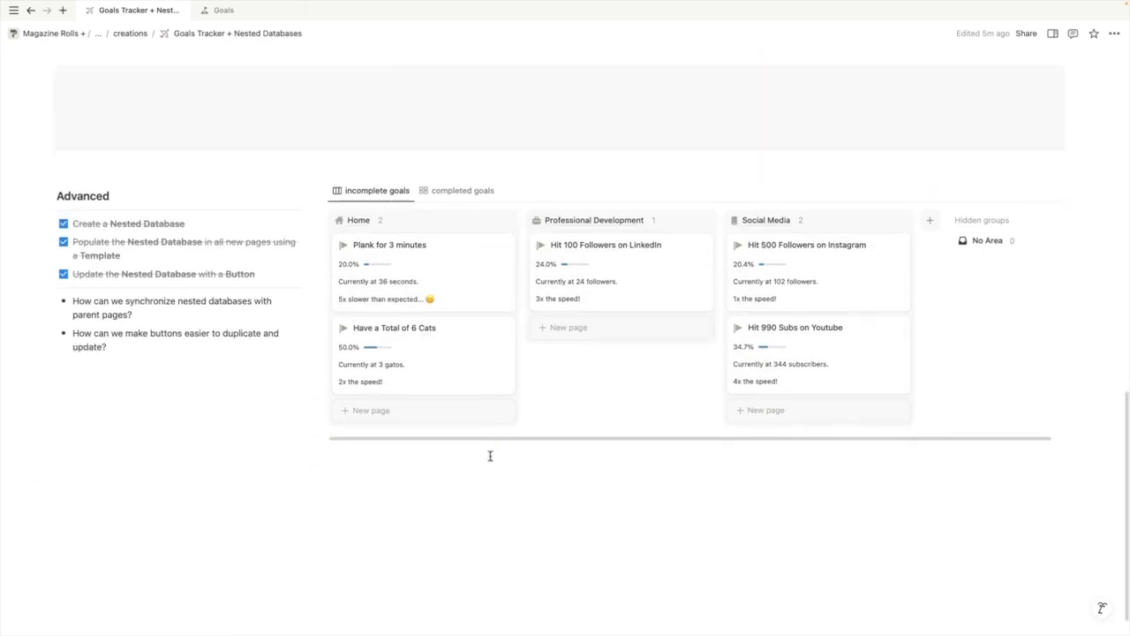